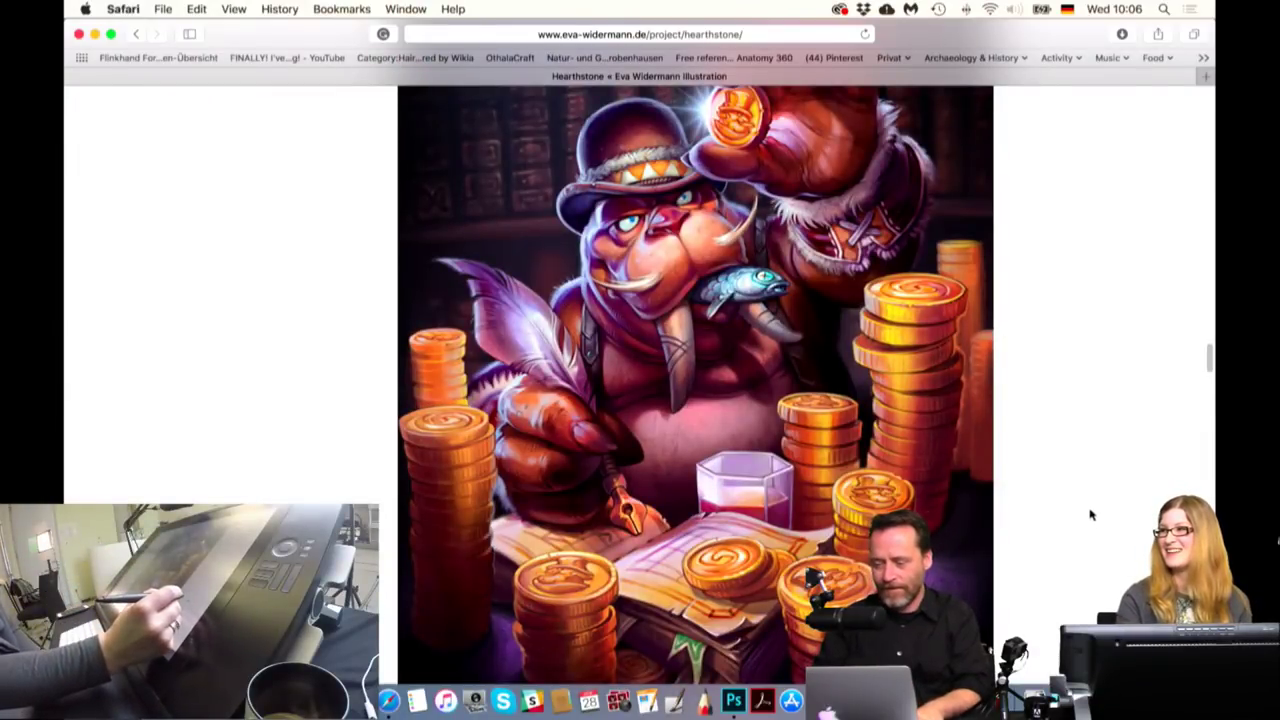
Scroll through the Hearthstone project illustrations on the portfolio site
scroll(1209, 358, up, 1)
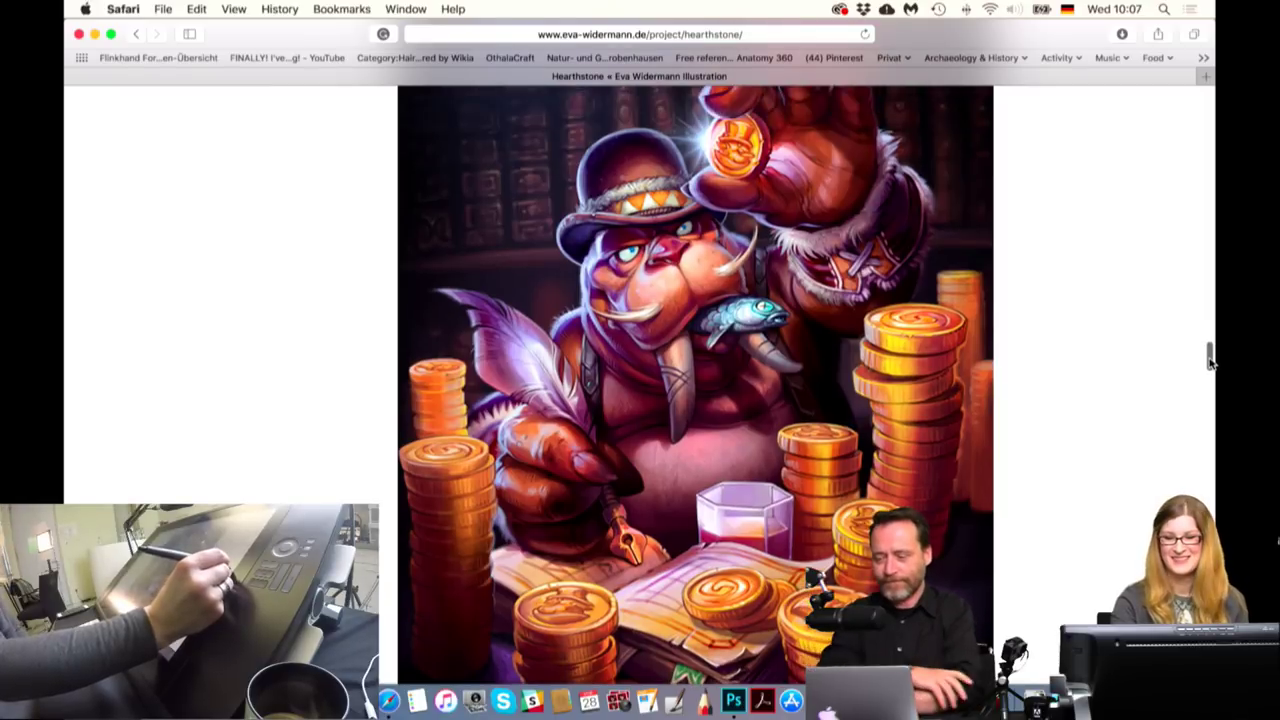
drag(1209, 358, 1196, 447)
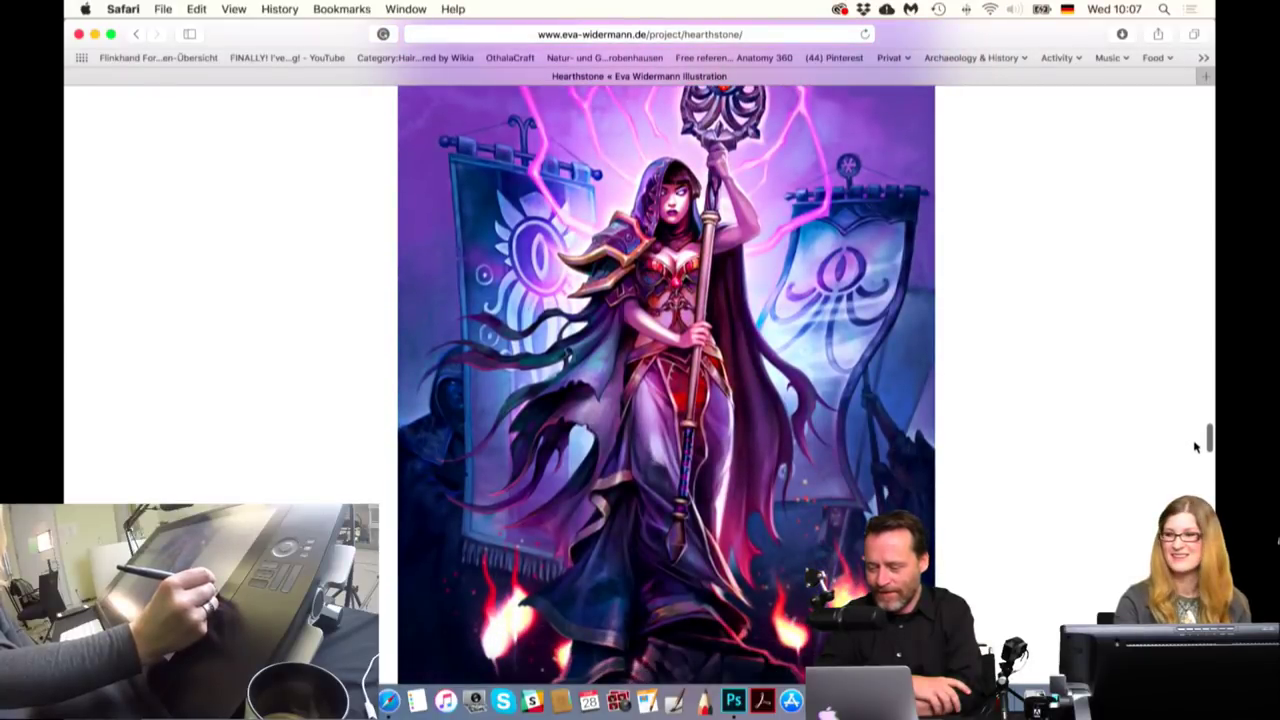
scroll(1196, 447, up, 1)
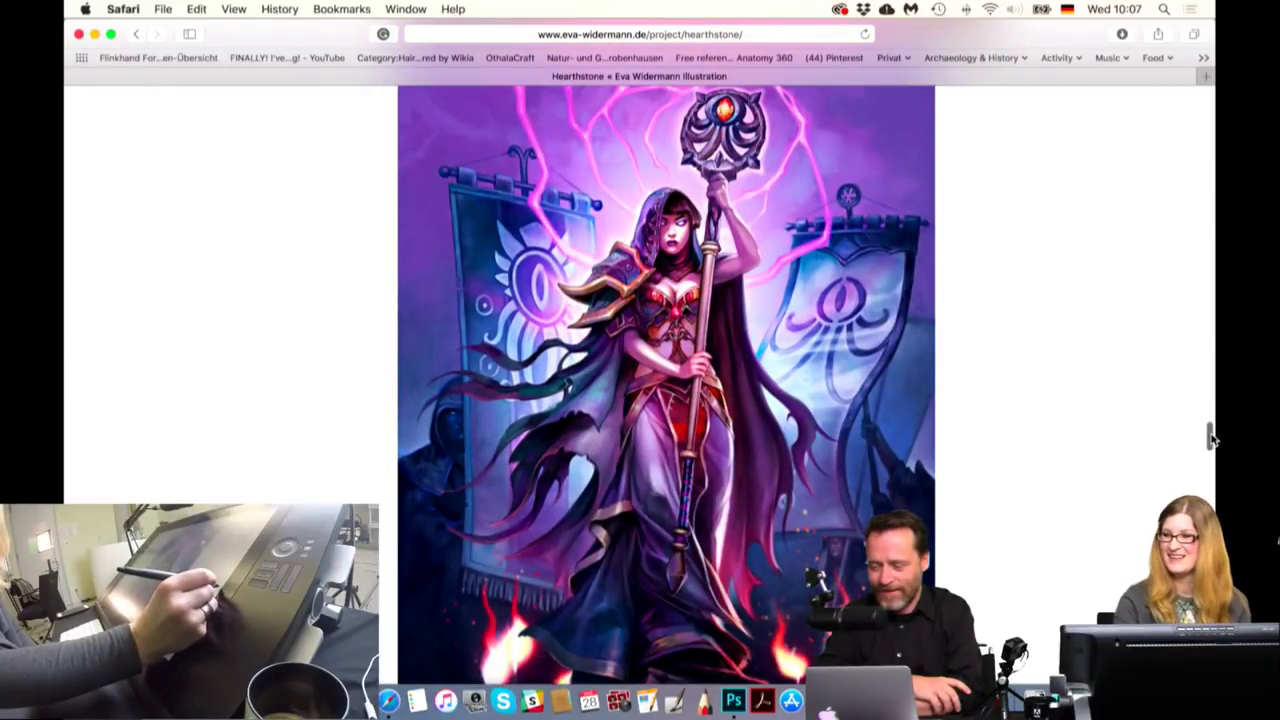
drag(1210, 437, 1196, 495)
scroll(1196, 495, down, 3)
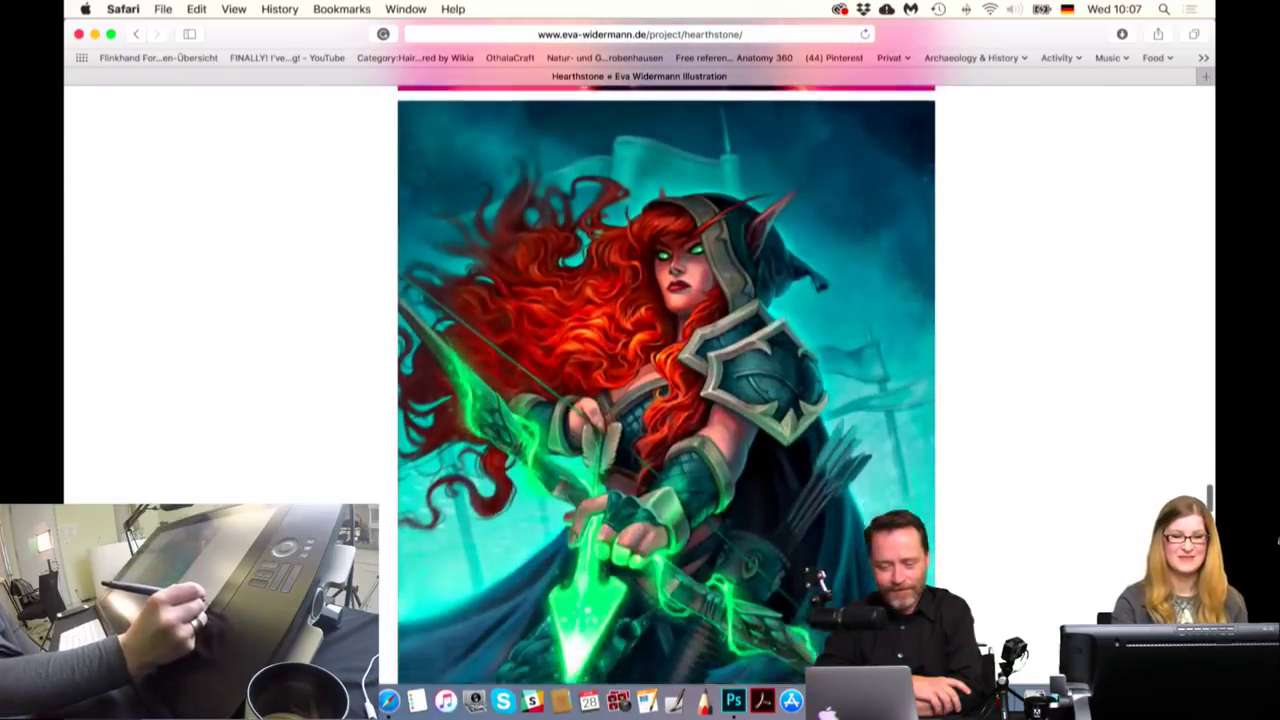
scroll(1196, 495, down, 1)
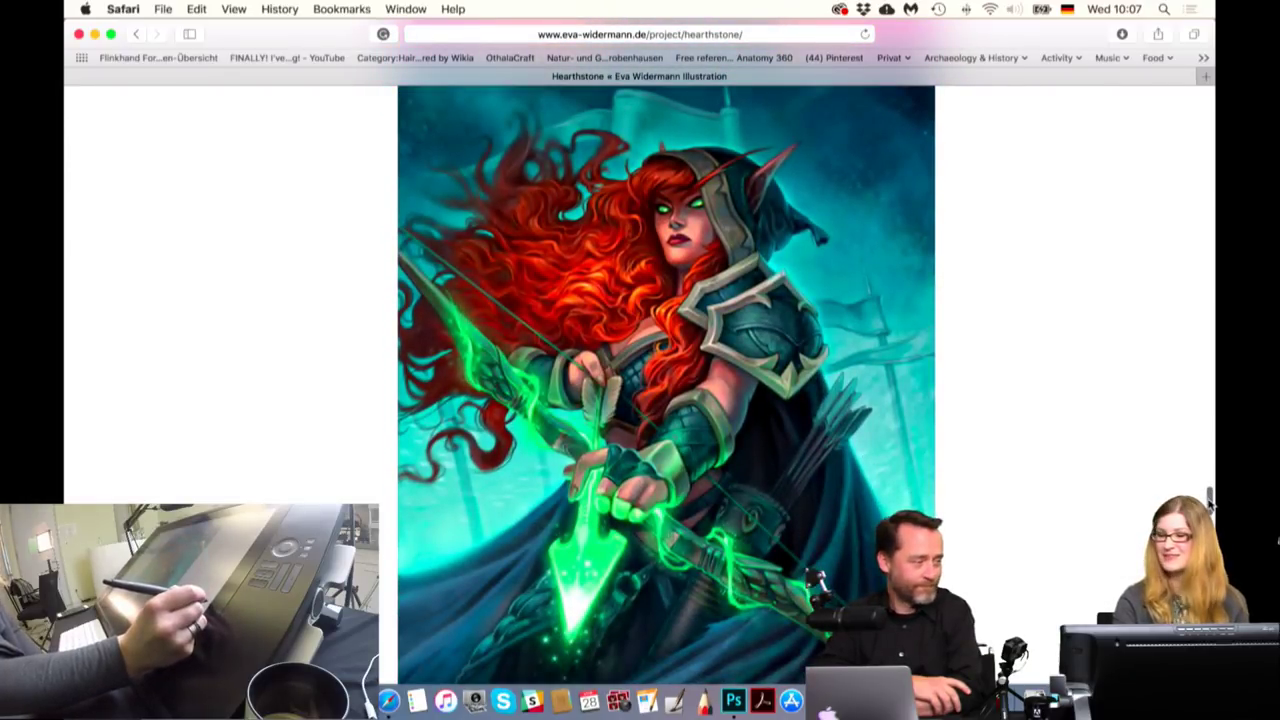
scroll(1212, 505, down, 3)
scroll(1212, 505, down, 3)
scroll(1212, 505, down, 2)
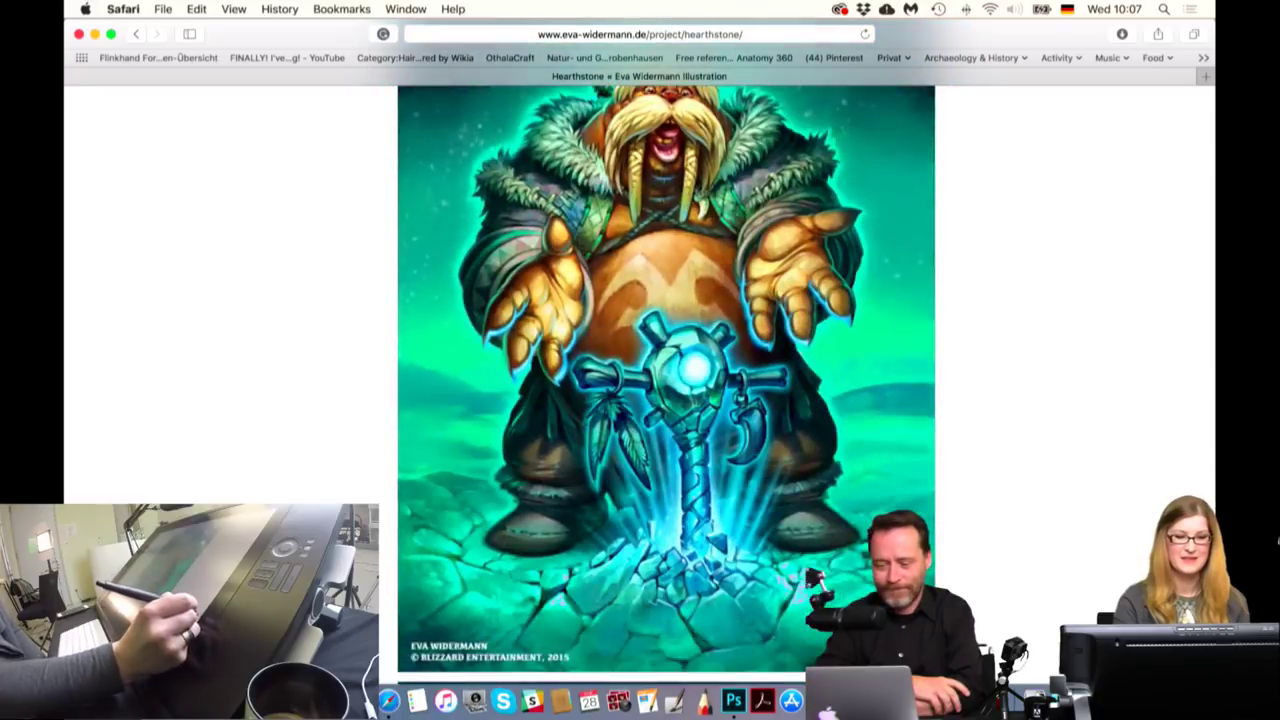
Reach the walrus shaman artwork, step to the next image and close the lightbox
scroll(1212, 505, up, 1)
scroll(1212, 505, down, 5)
scroll(1212, 505, down, 5)
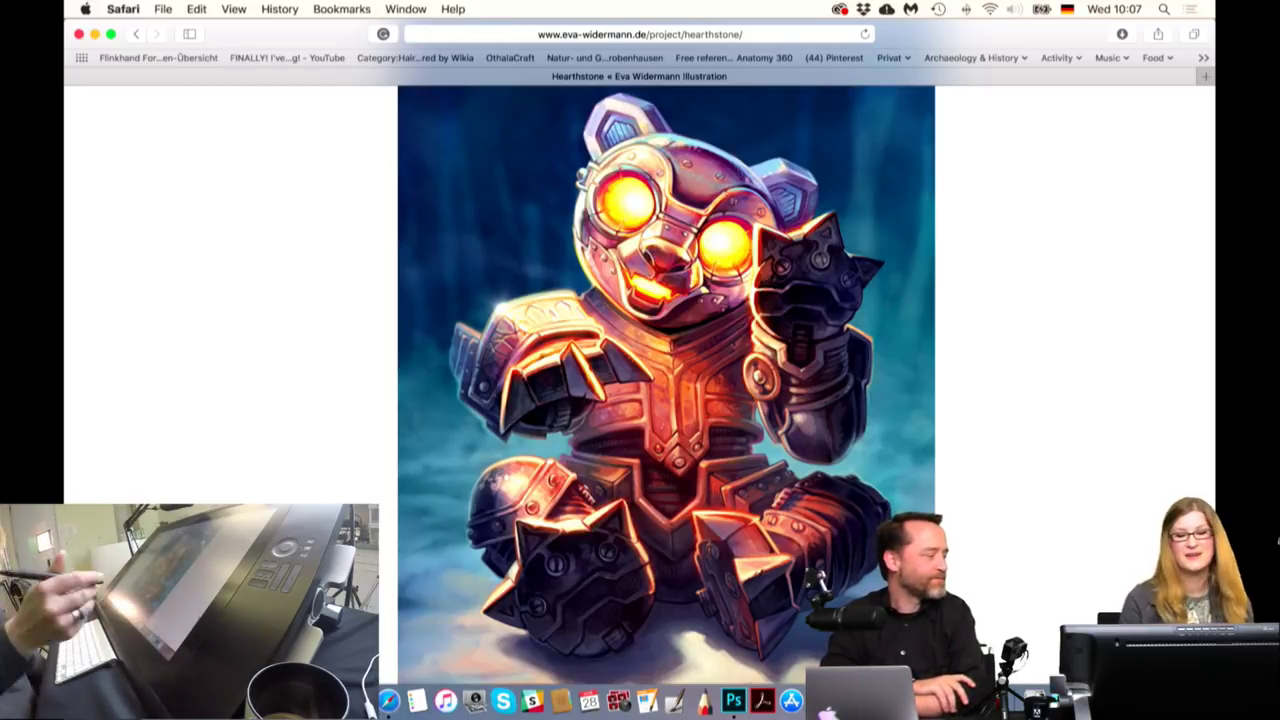
scroll(666, 387, down, 2)
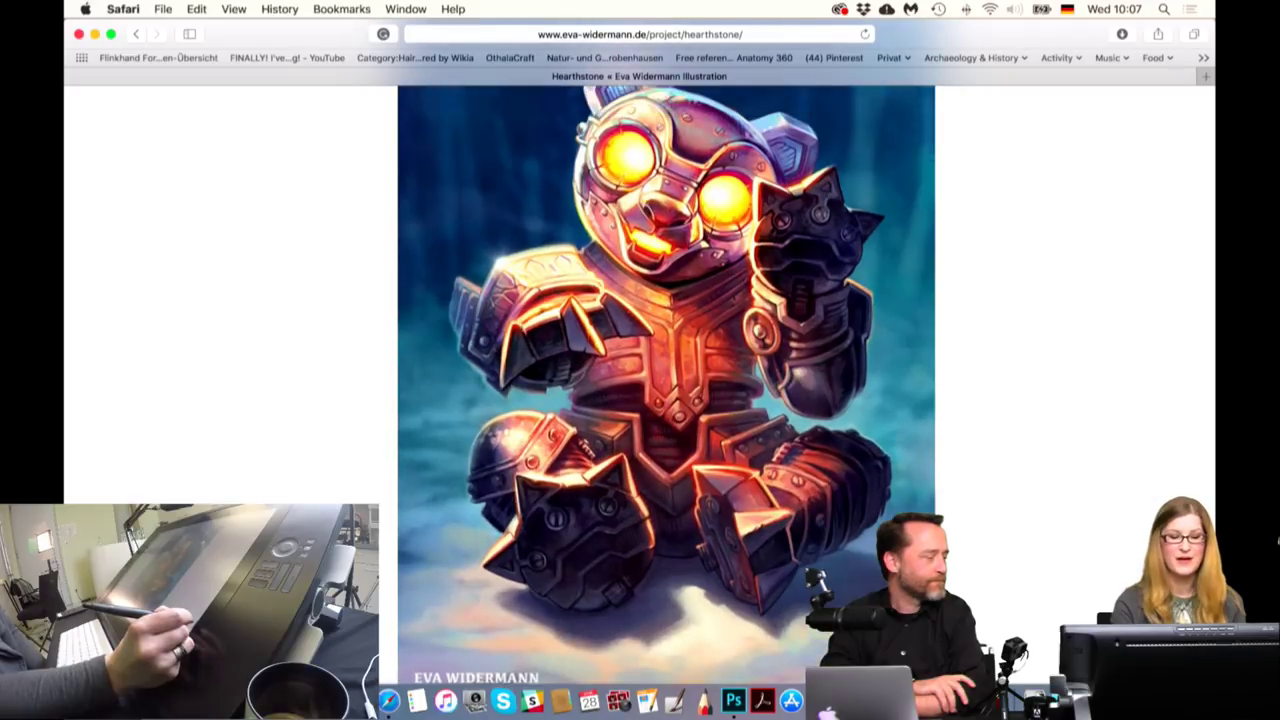
scroll(666, 387, up, 2)
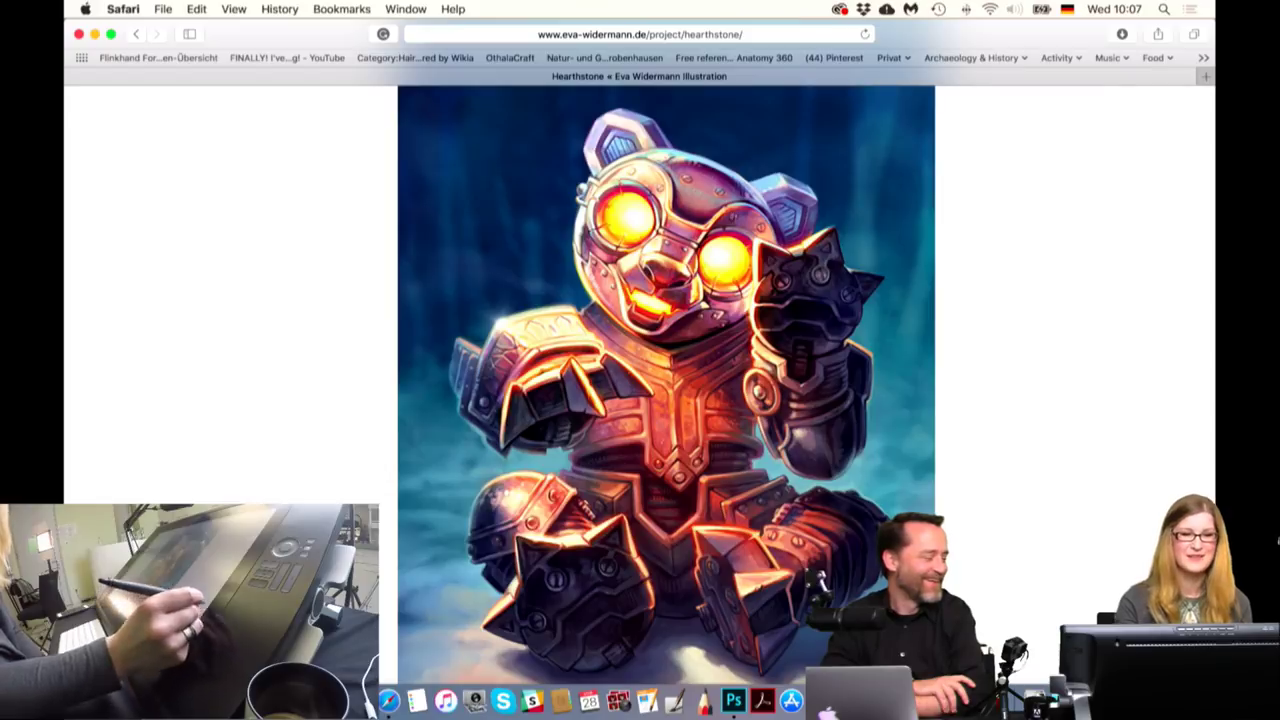
key(Right)
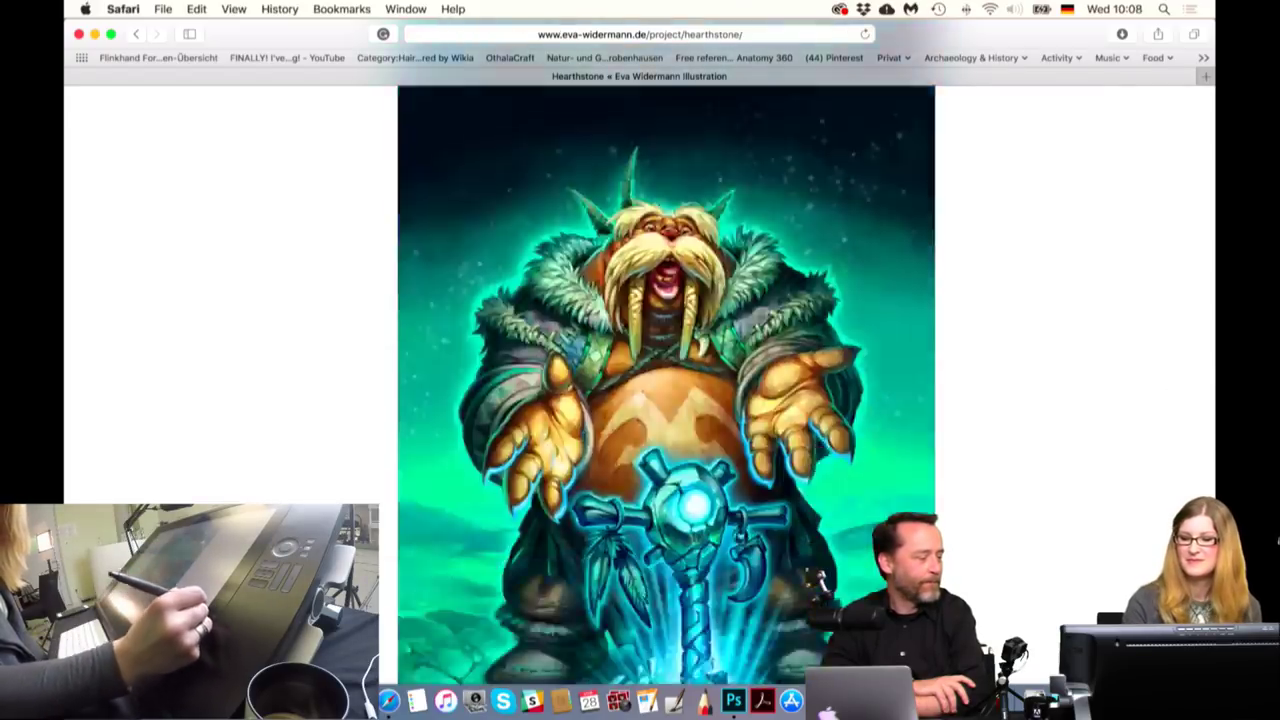
key(Escape)
Open the Inuit Mythology Project from the portfolio's Illustration category
click(311, 291)
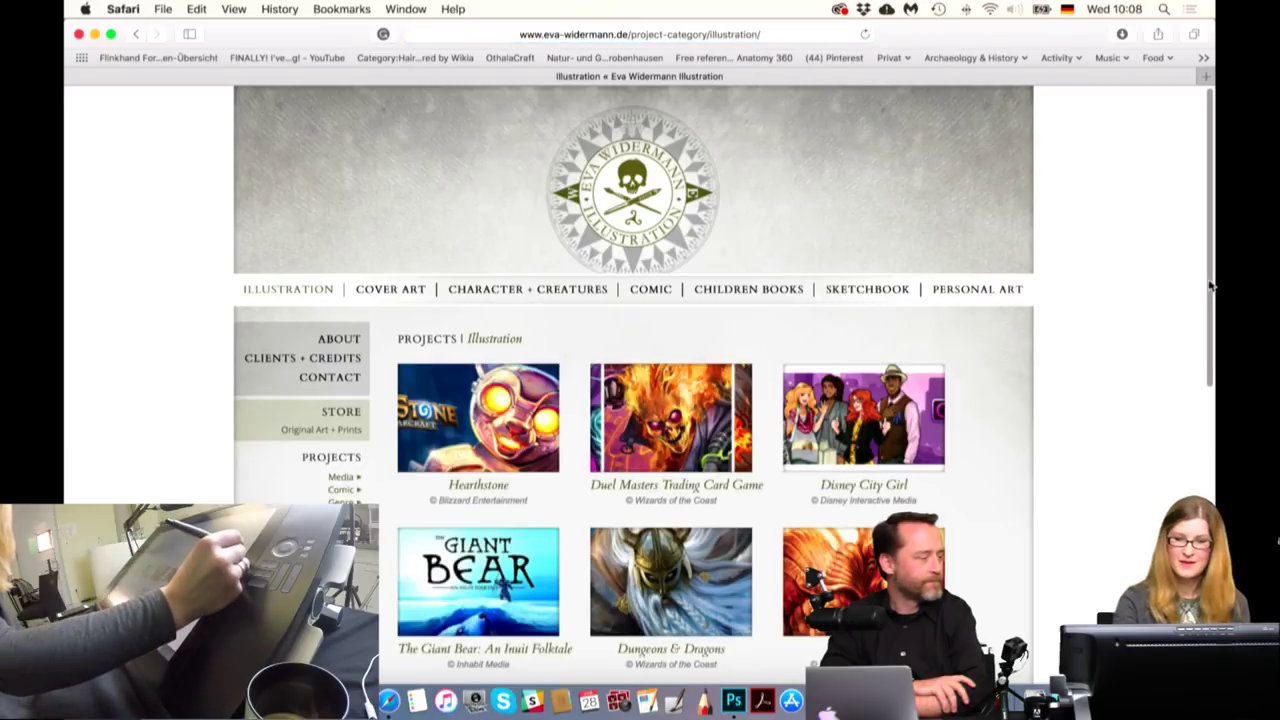
scroll(1206, 325, down, 2)
scroll(1203, 350, down, 3)
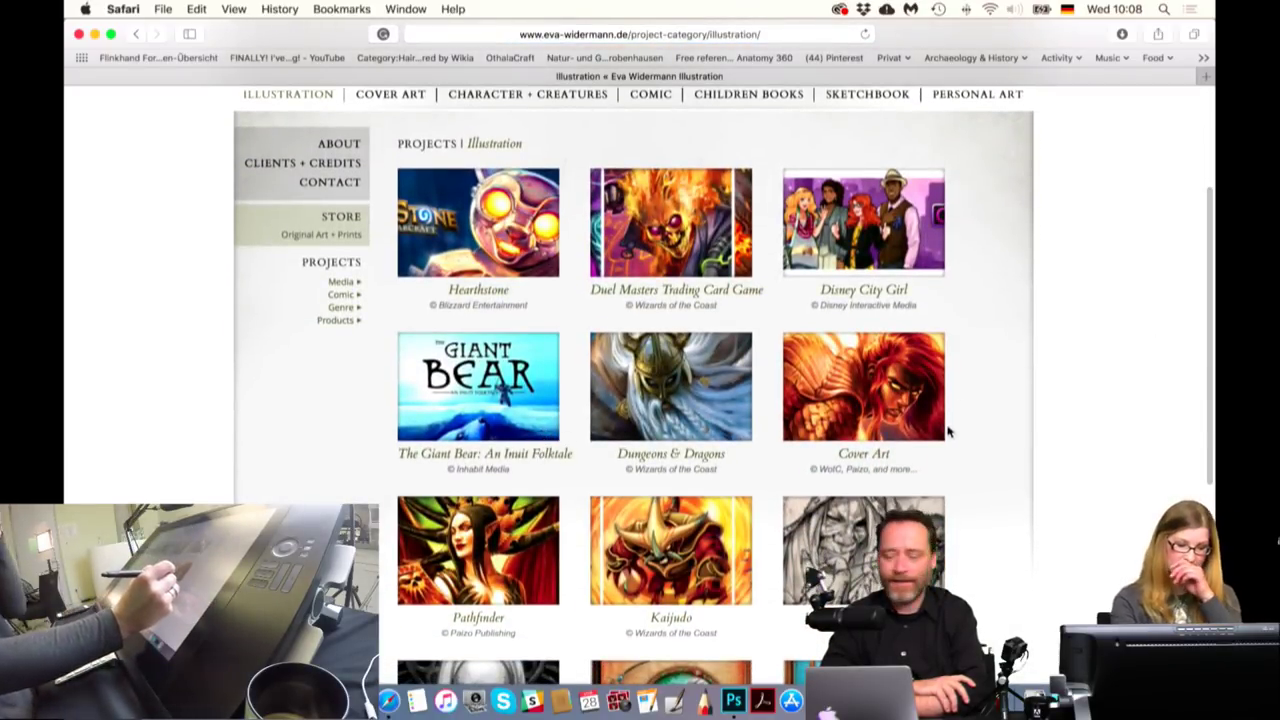
click(863, 540)
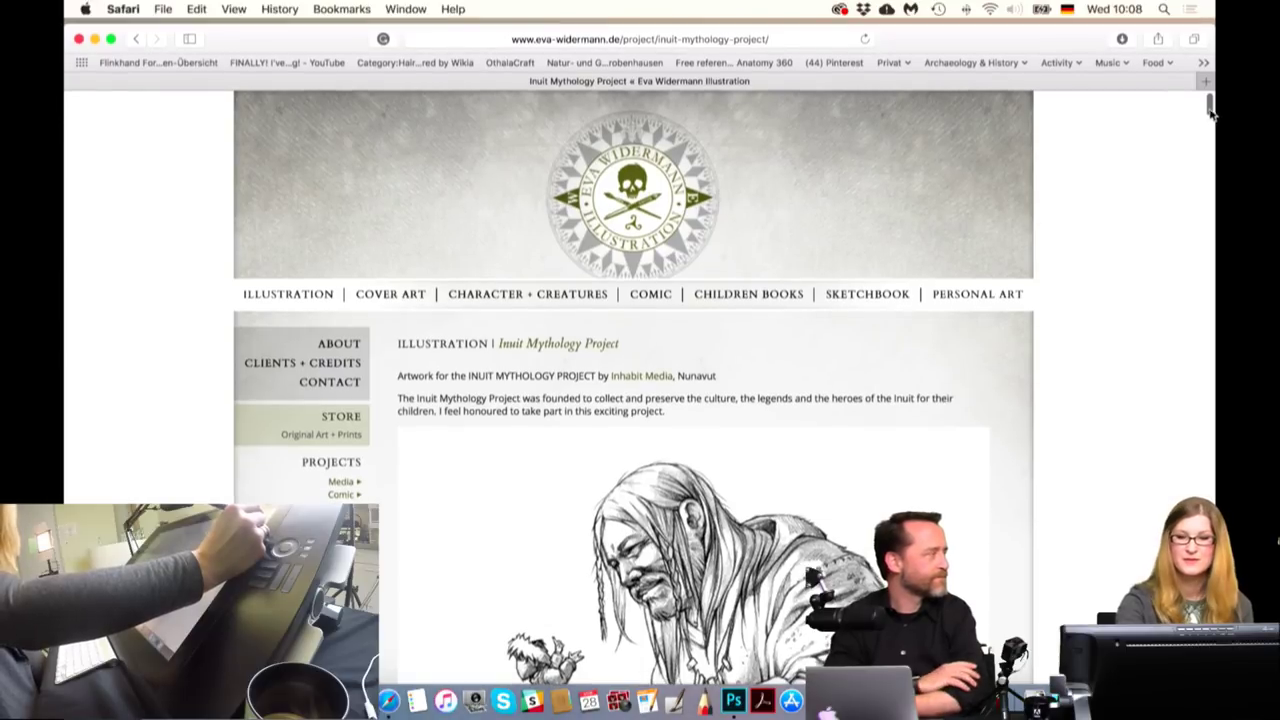
Scroll down through the Inuit Mythology sketches, then back to the top
drag(1210, 110, 1203, 120)
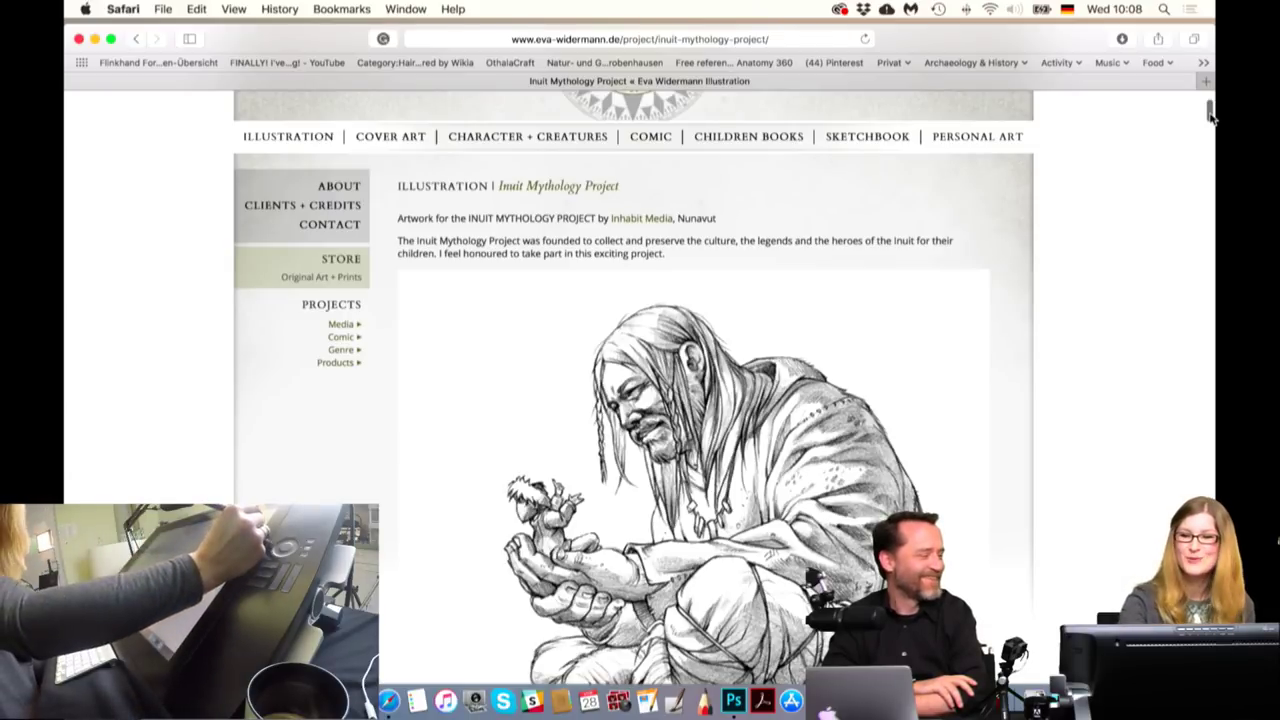
drag(1210, 115, 1208, 146)
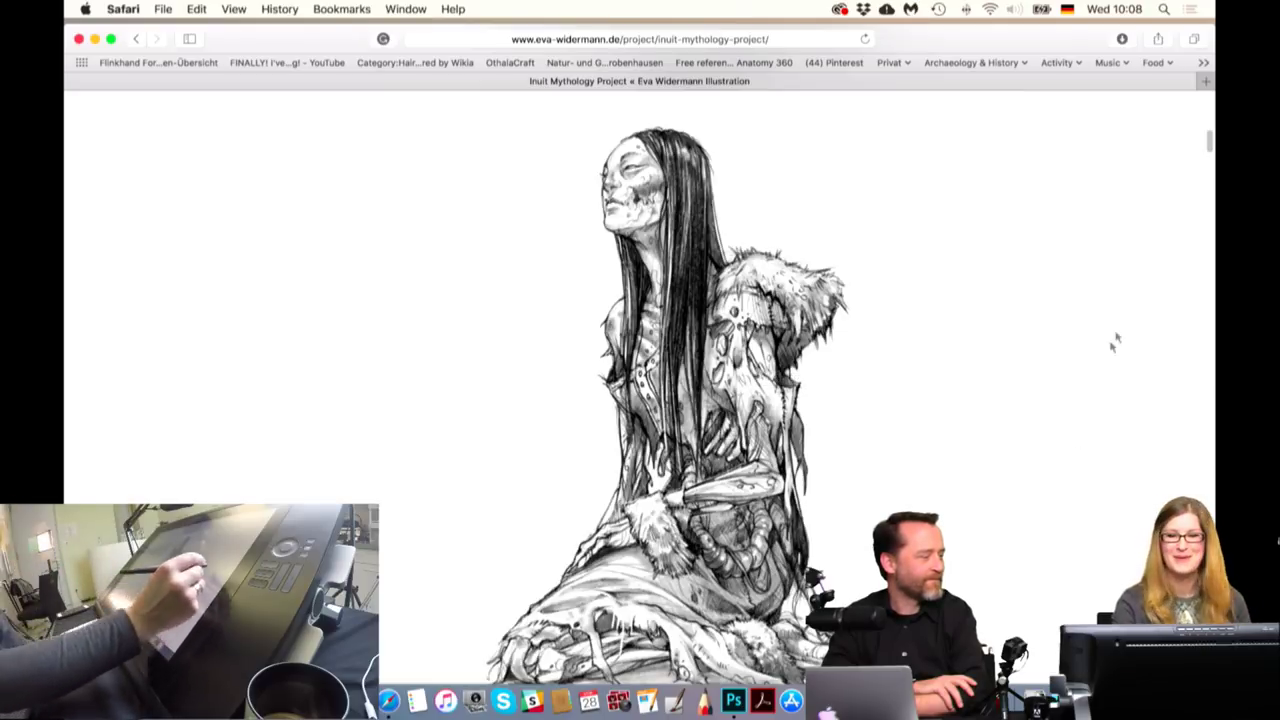
drag(1210, 145, 1206, 174)
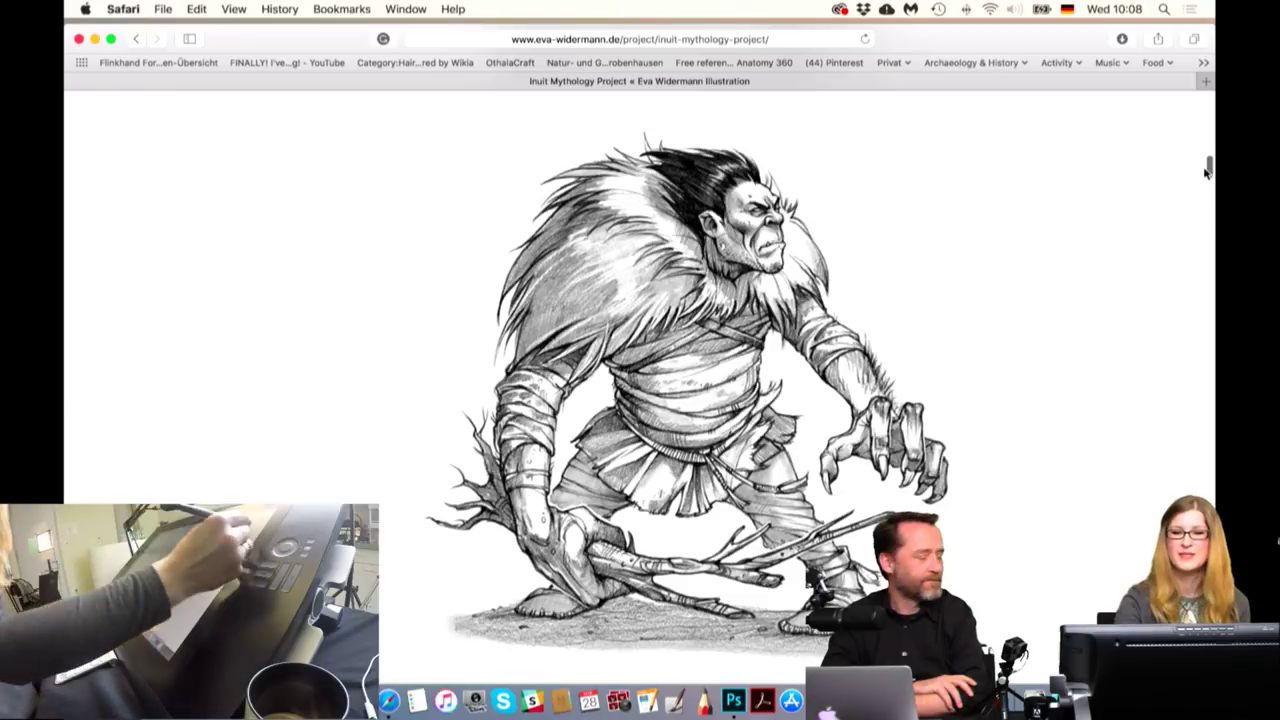
drag(1205, 172, 1195, 240)
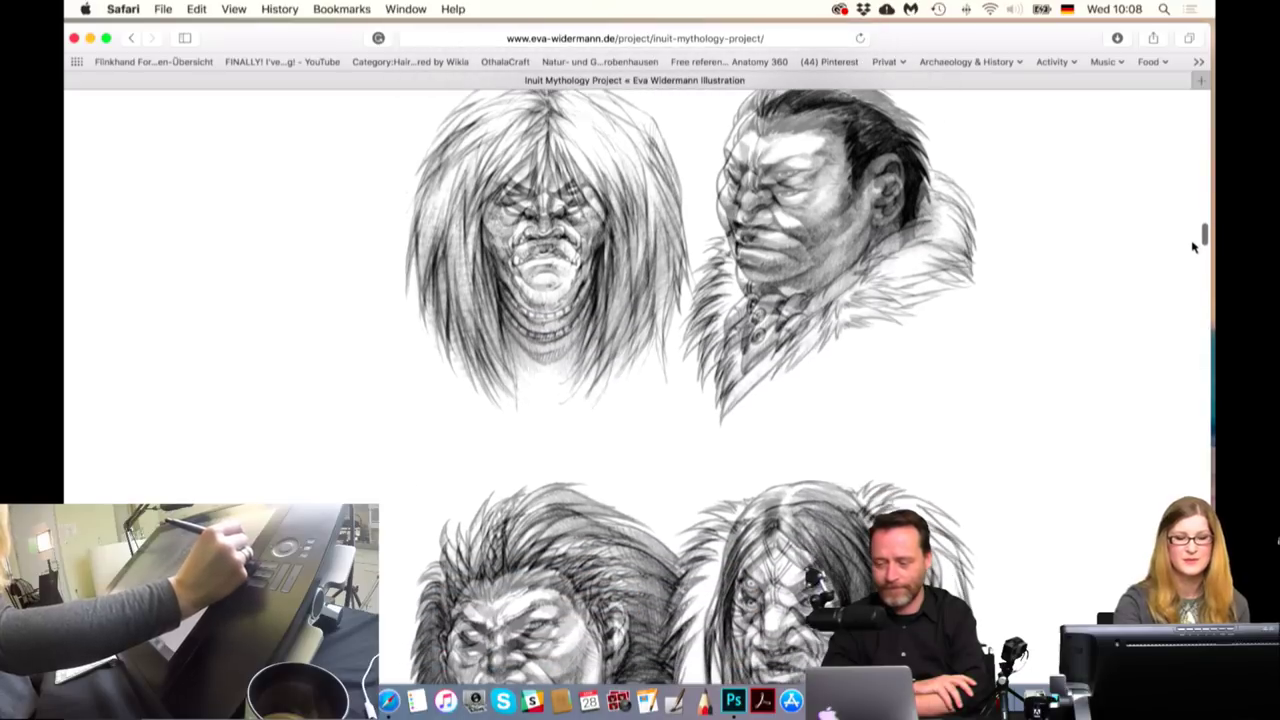
drag(1195, 240, 1210, 92)
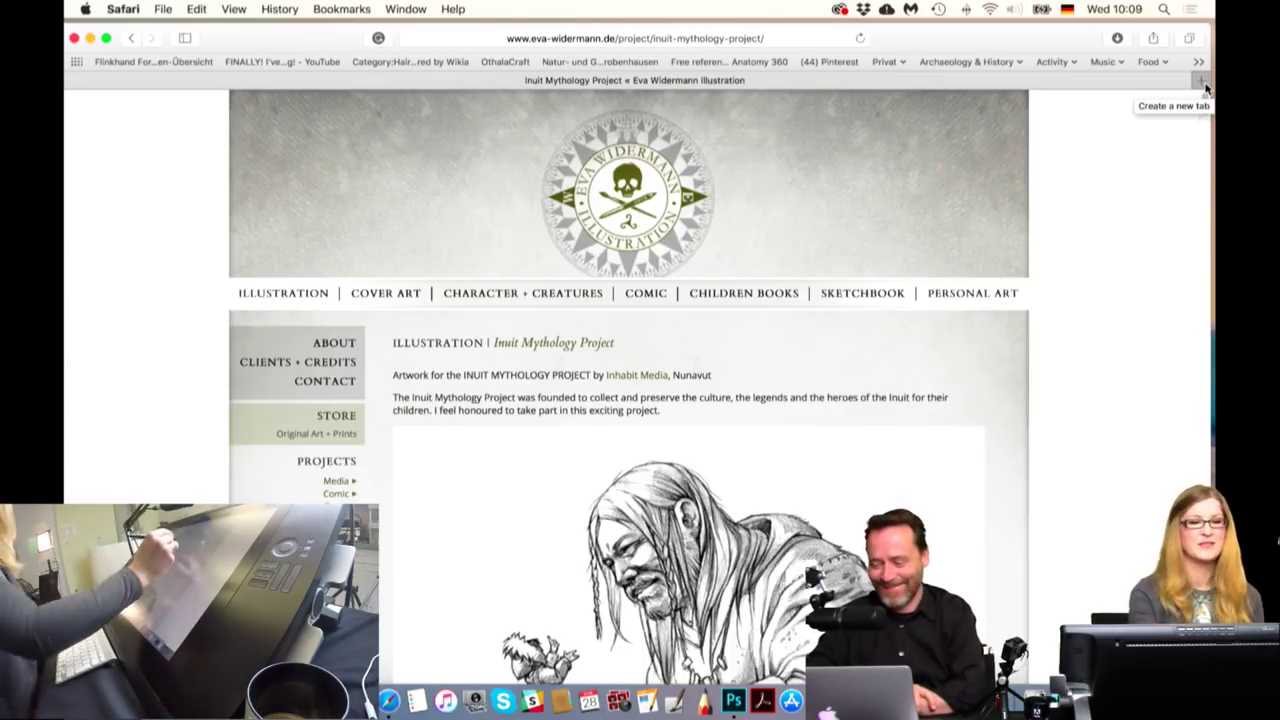
Go back to the Illustration grid and browse thumbnails like Hearthstone and The Giant Bear
click(283, 293)
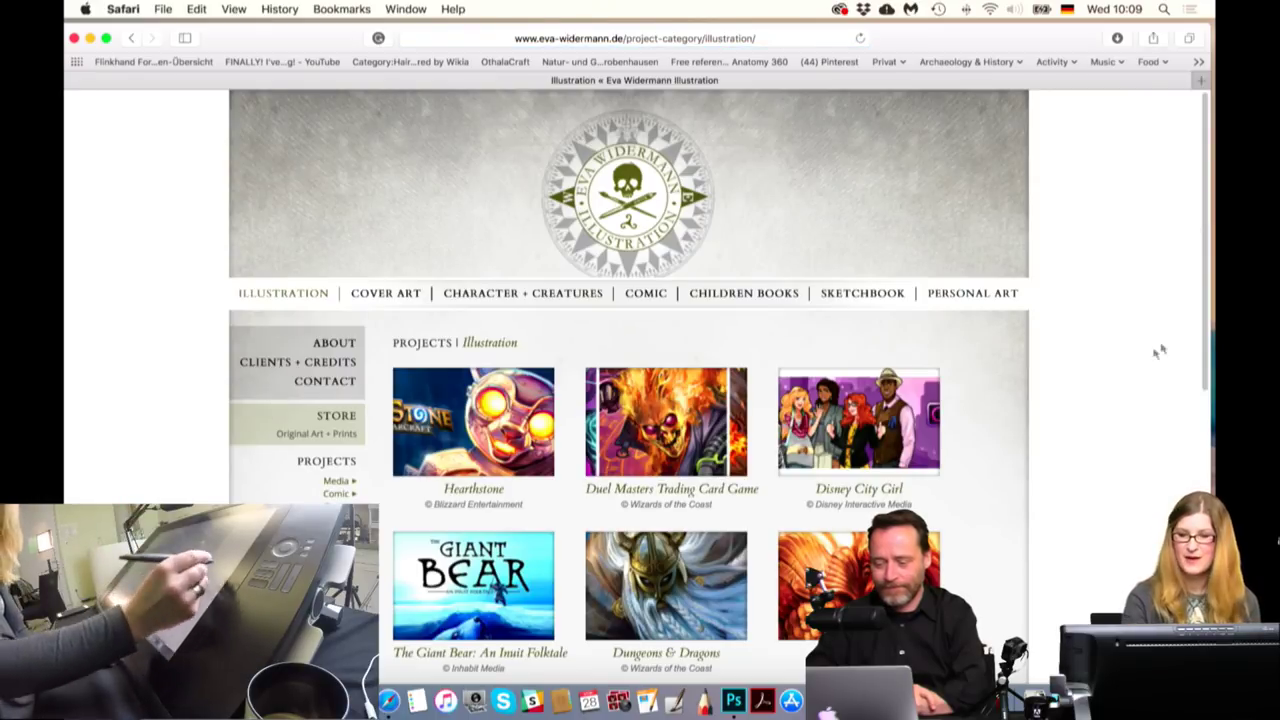
drag(1208, 352, 1207, 512)
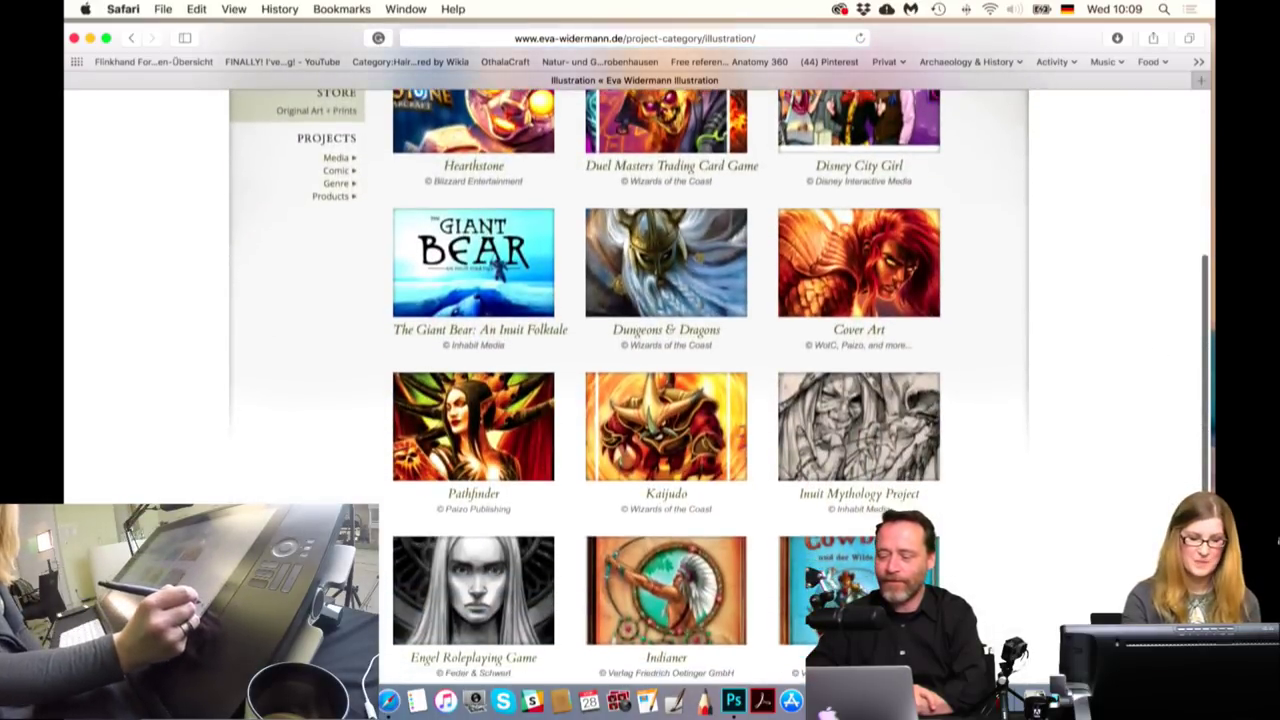
scroll(700, 350, up, 1)
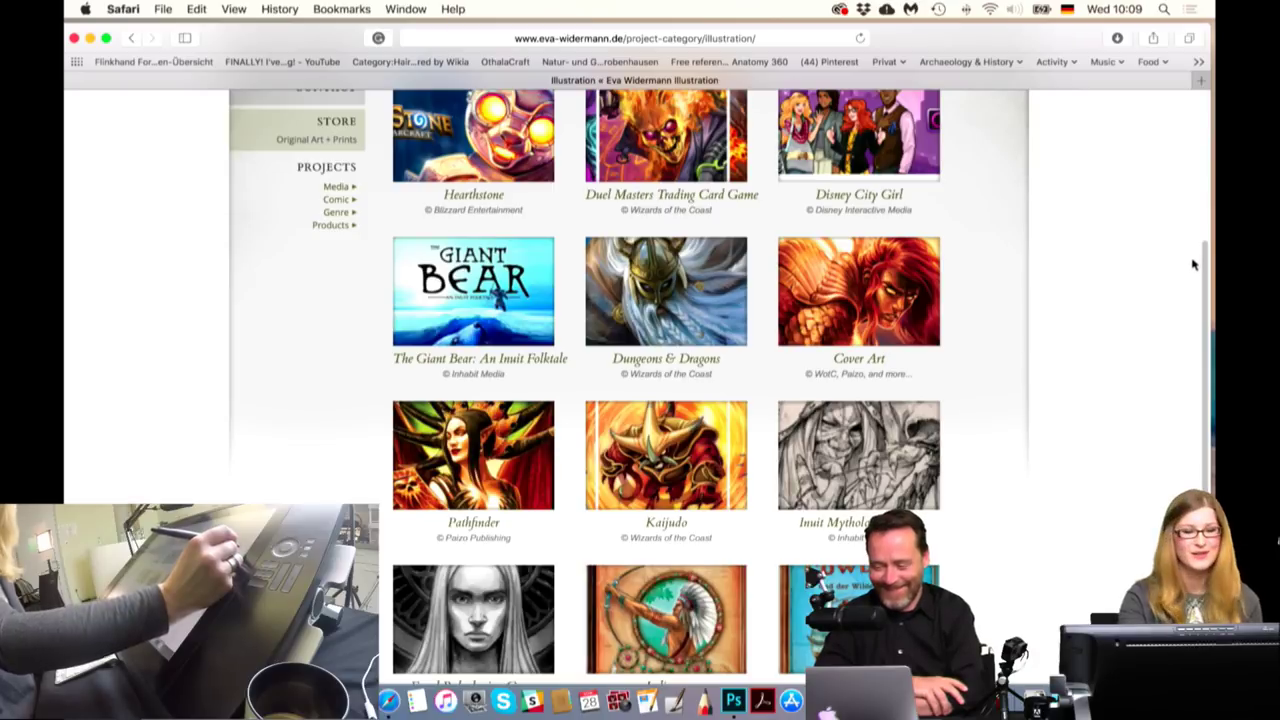
scroll(1200, 255, up, 2)
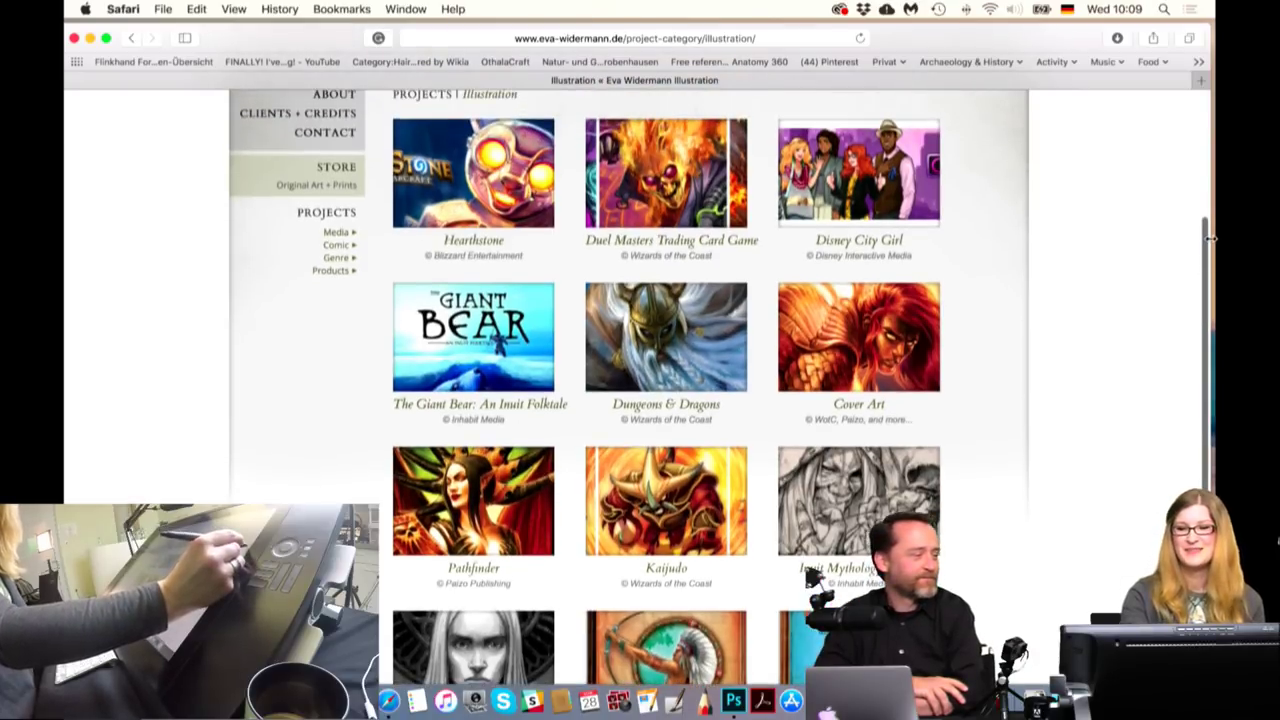
scroll(1208, 258, up, 1)
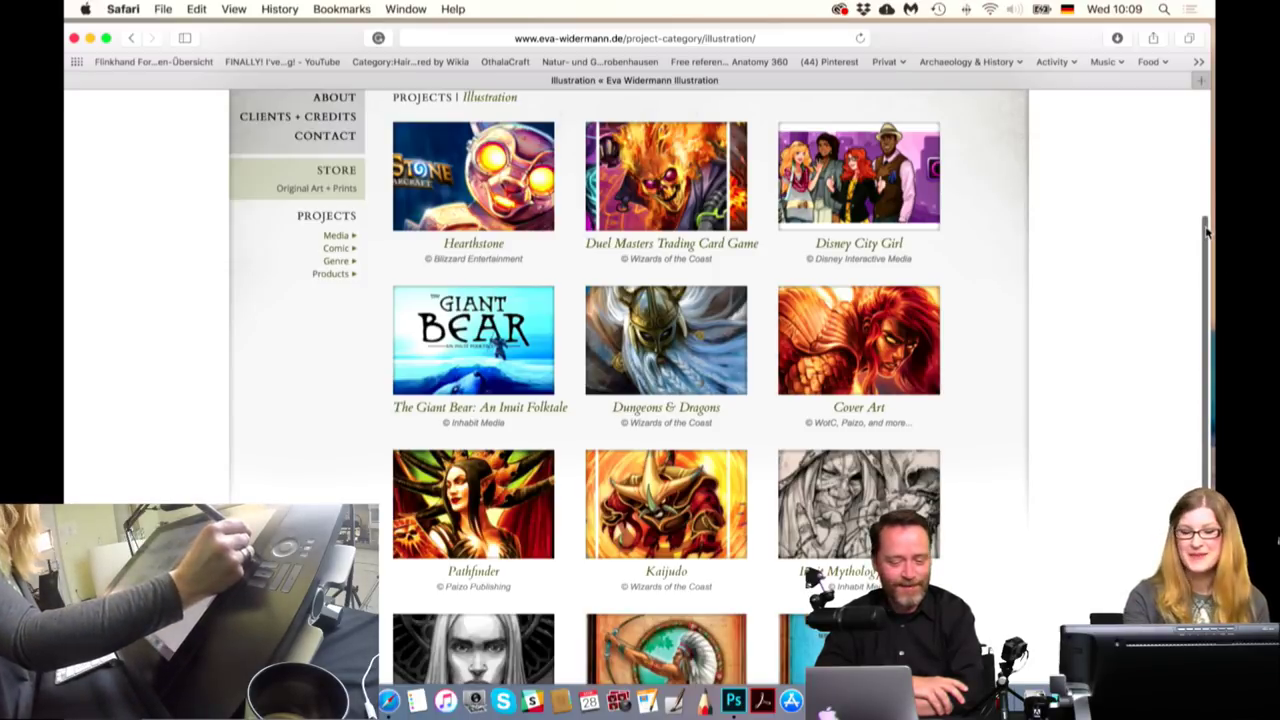
drag(1207, 232, 1210, 104)
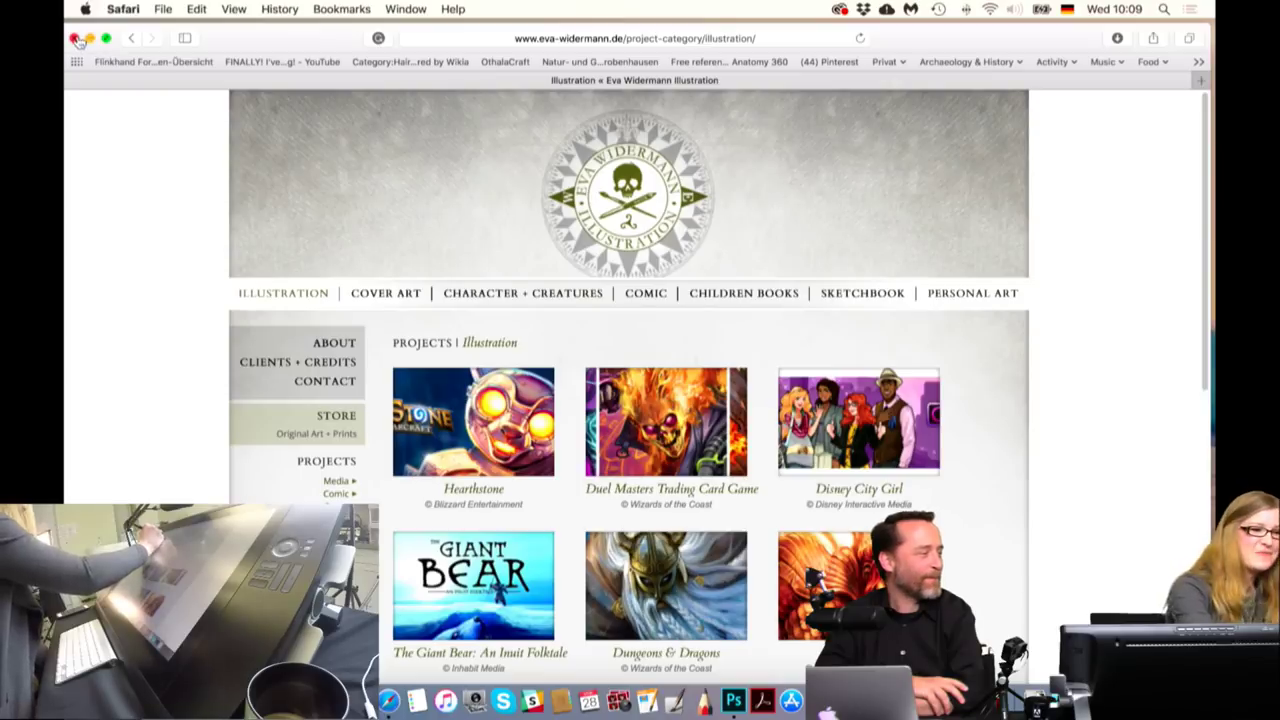
Close the Safari window and Quick Look Wolpertinger.psd on the desktop
click(75, 38)
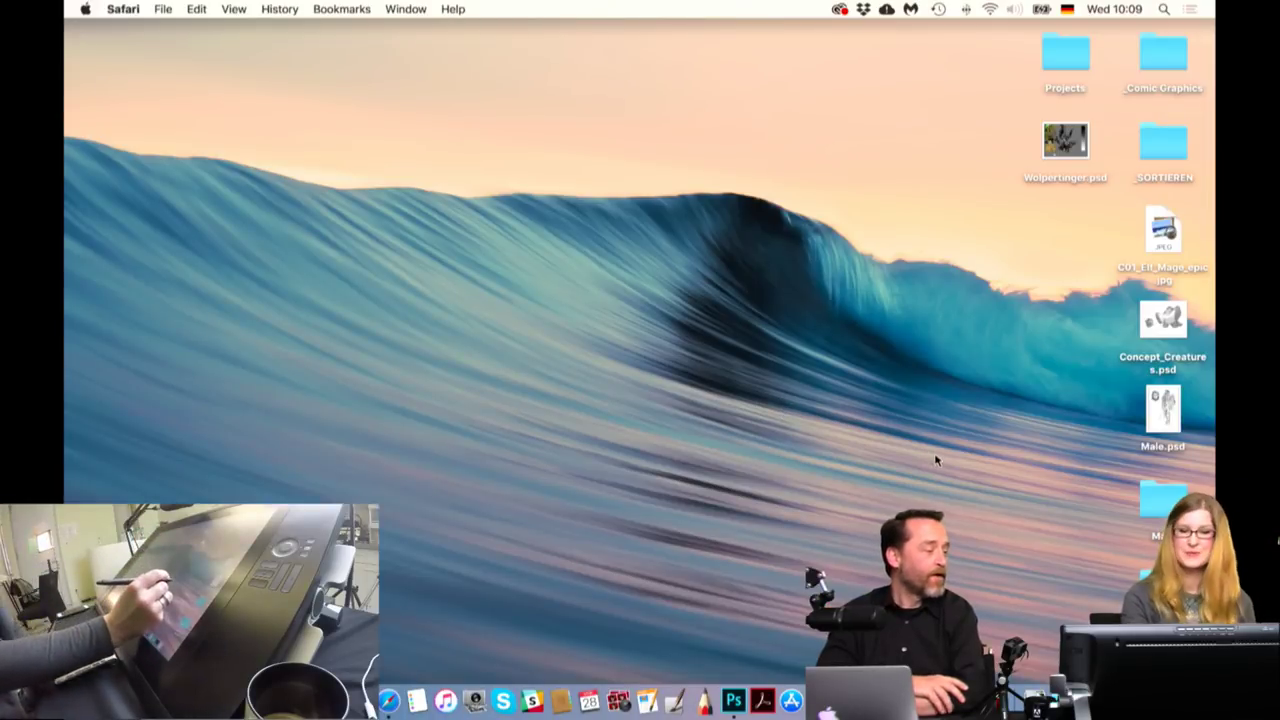
click(1065, 143)
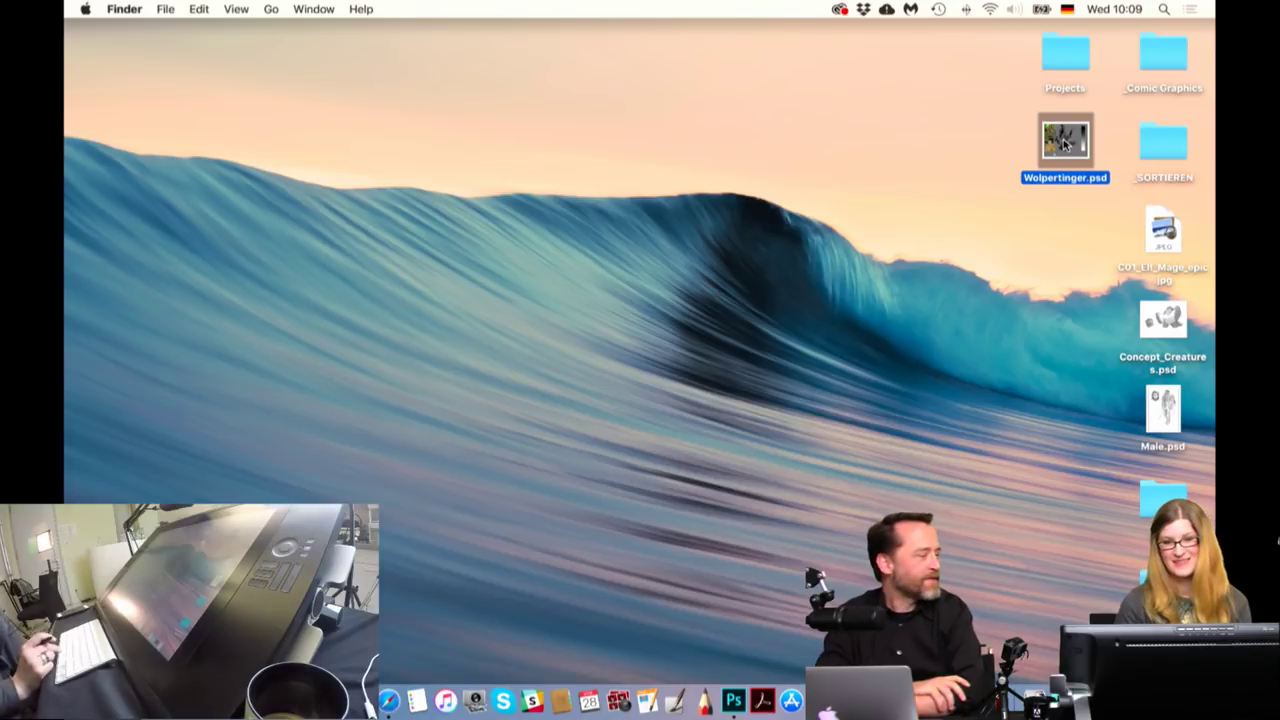
key(space)
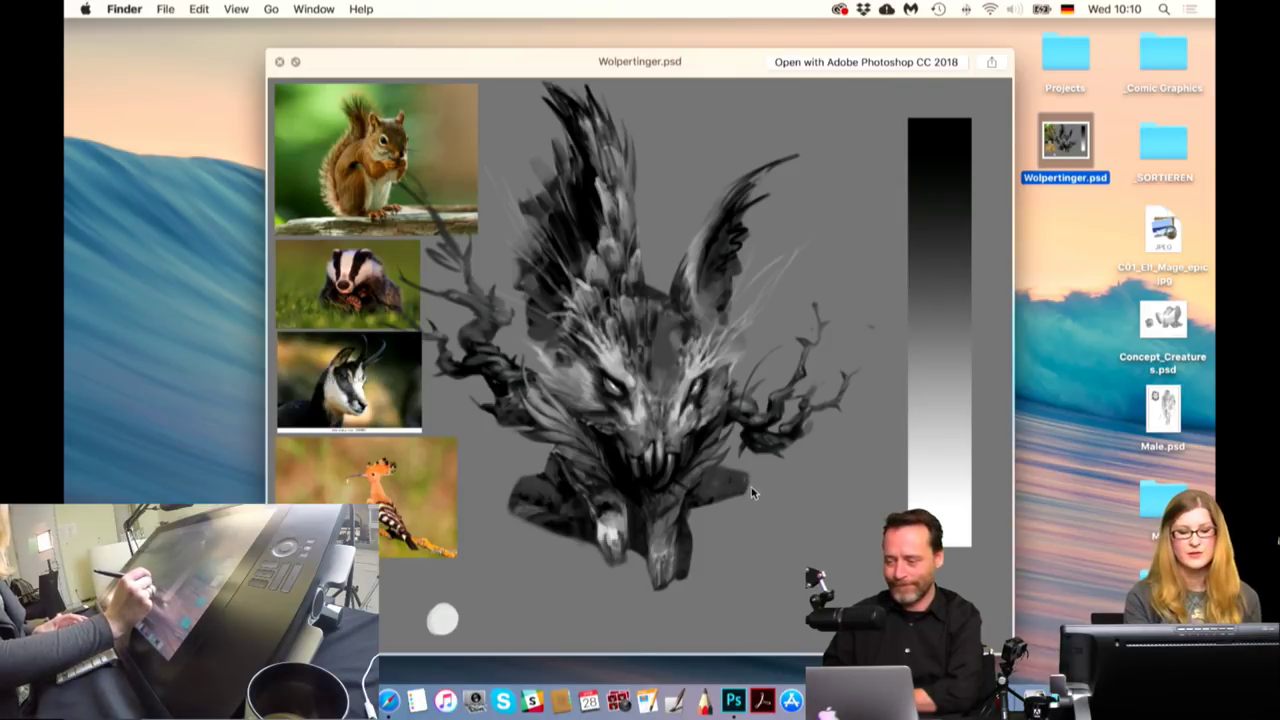
key(space)
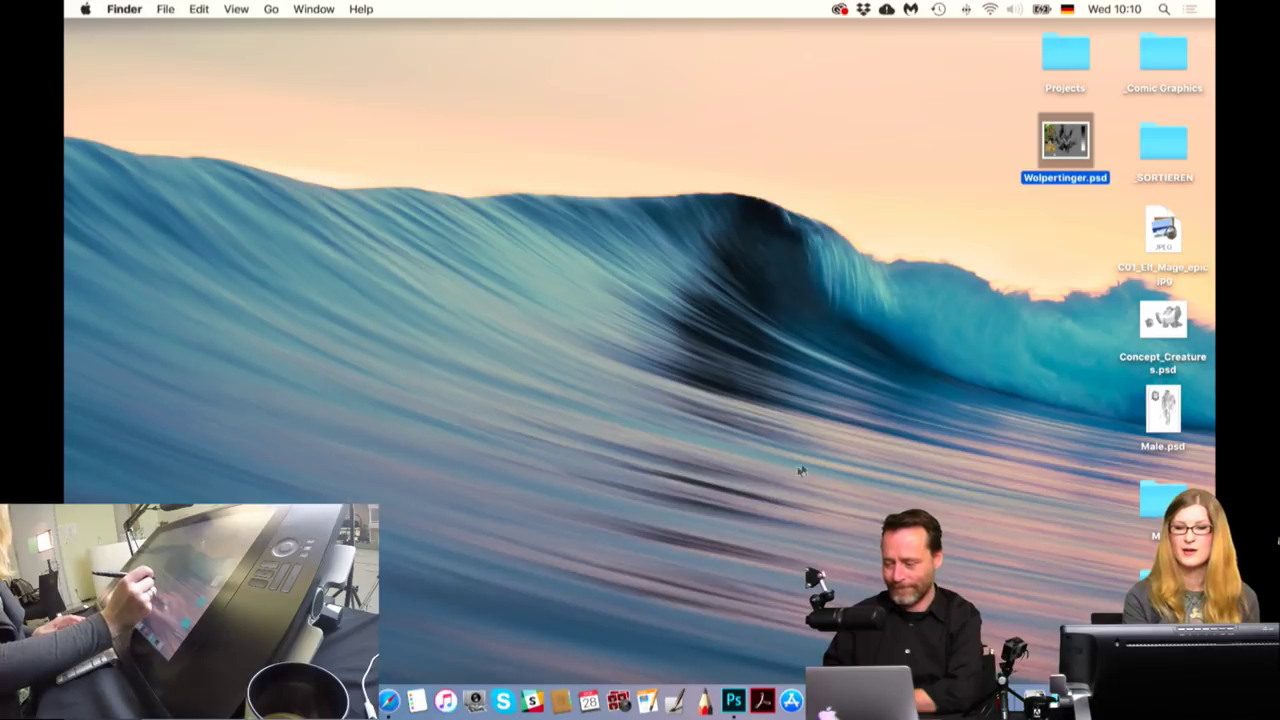
Deselect Wolpertinger.psd, switch to Photoshop and show the Open dialog on the Desktop
click(590, 577)
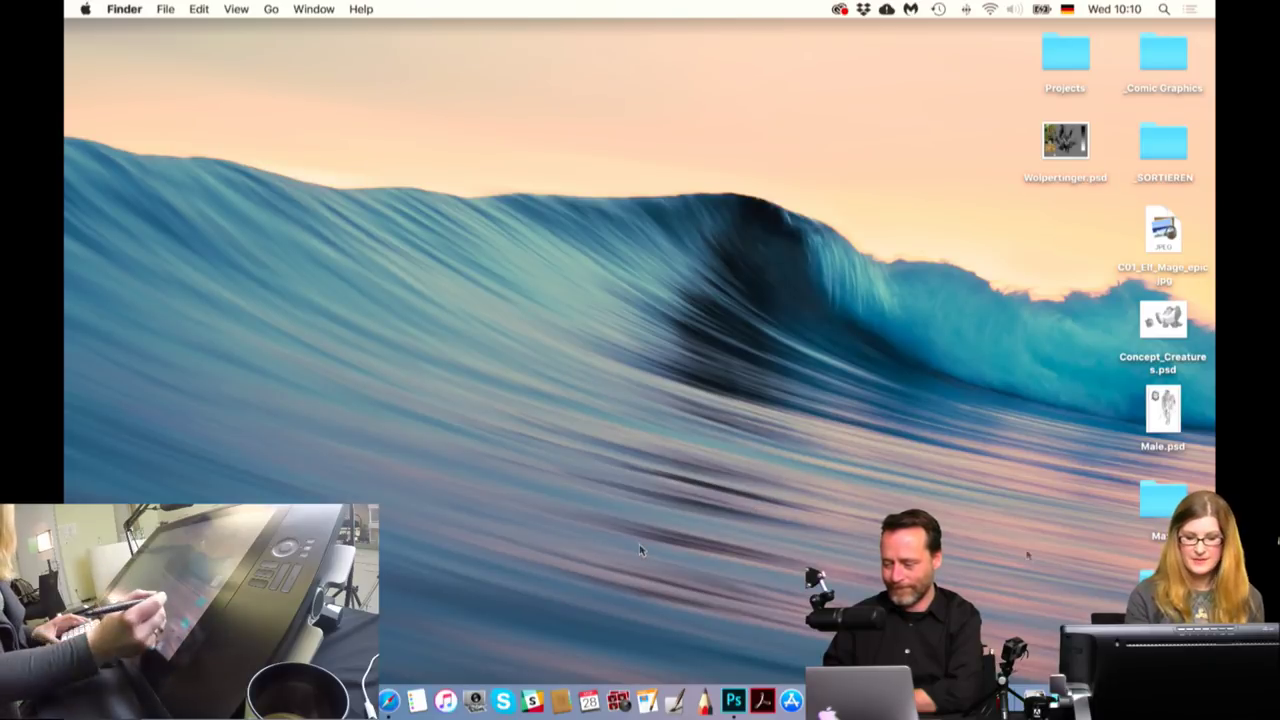
click(737, 703)
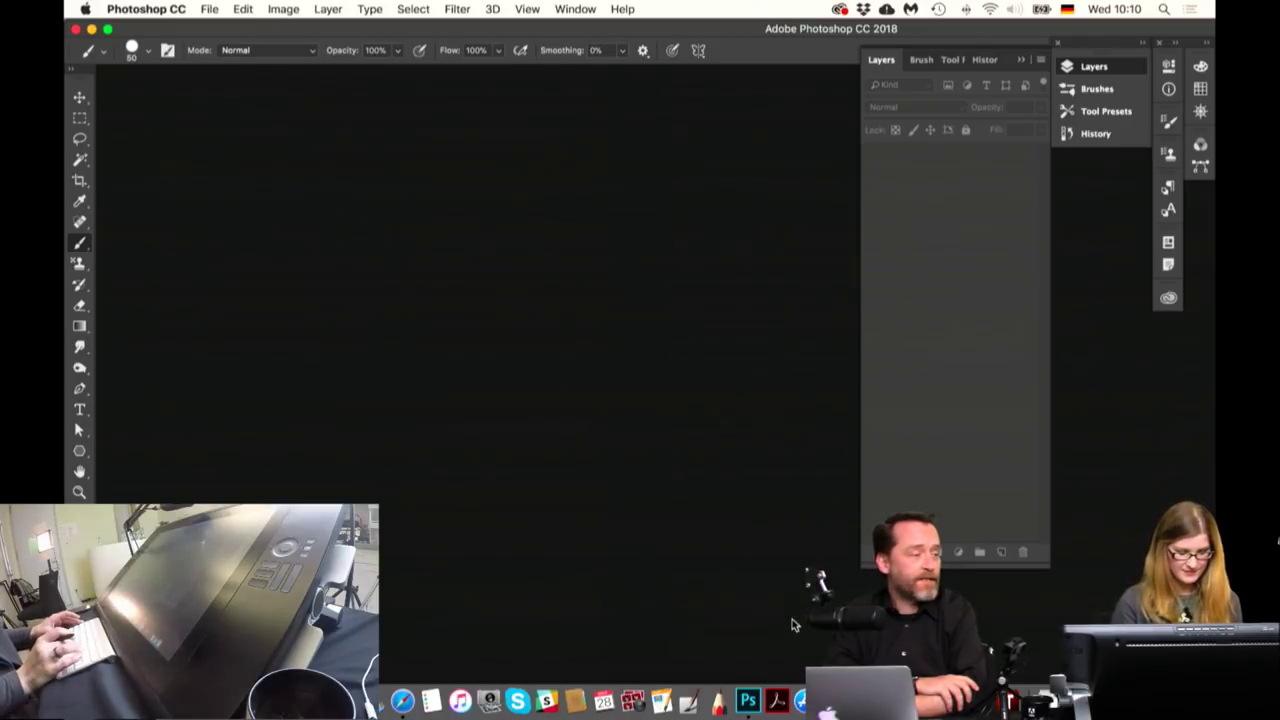
key(super+o)
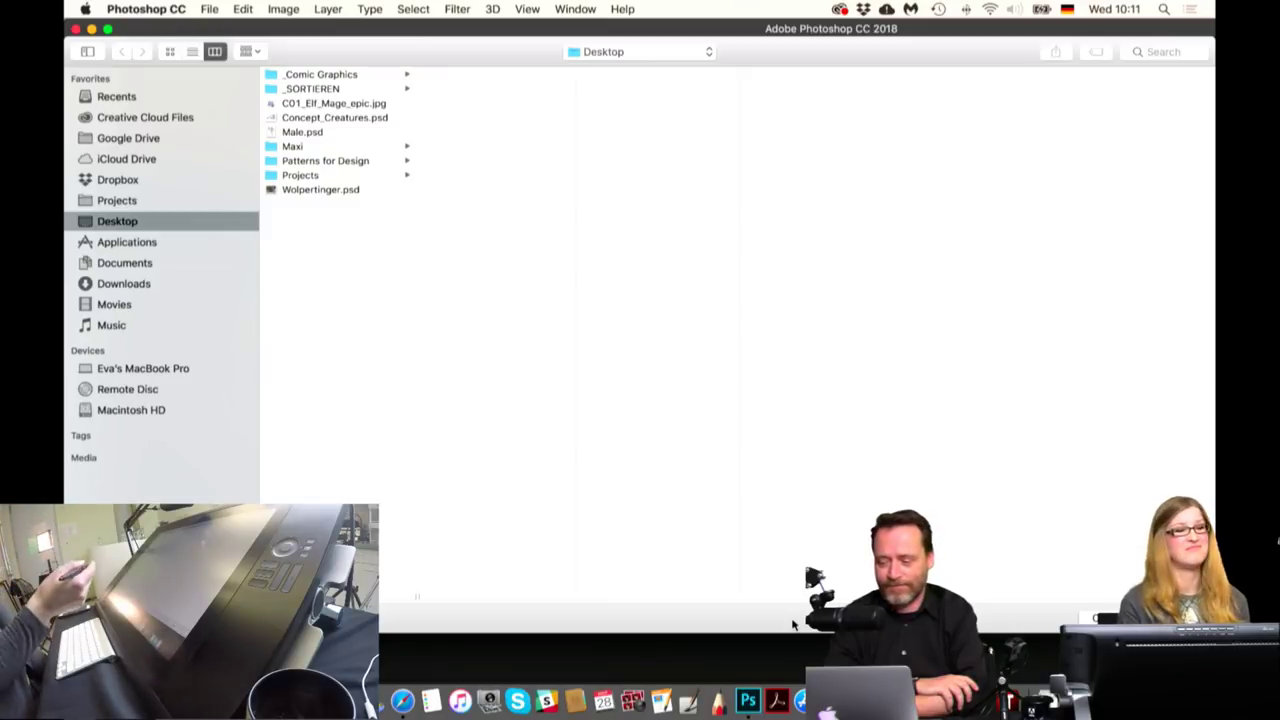
Quick Look Male.psd and Concept_Creatures.psd, then open Concept_Creatures.psd
click(310, 133)
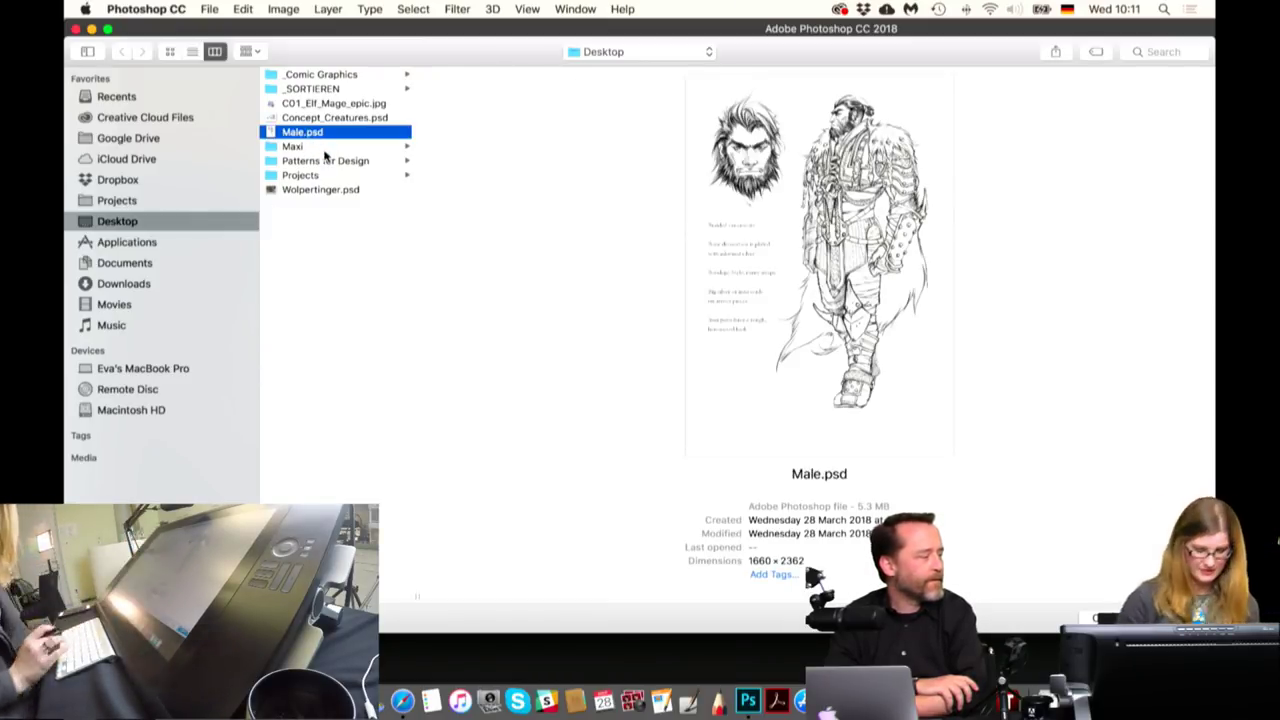
key(space)
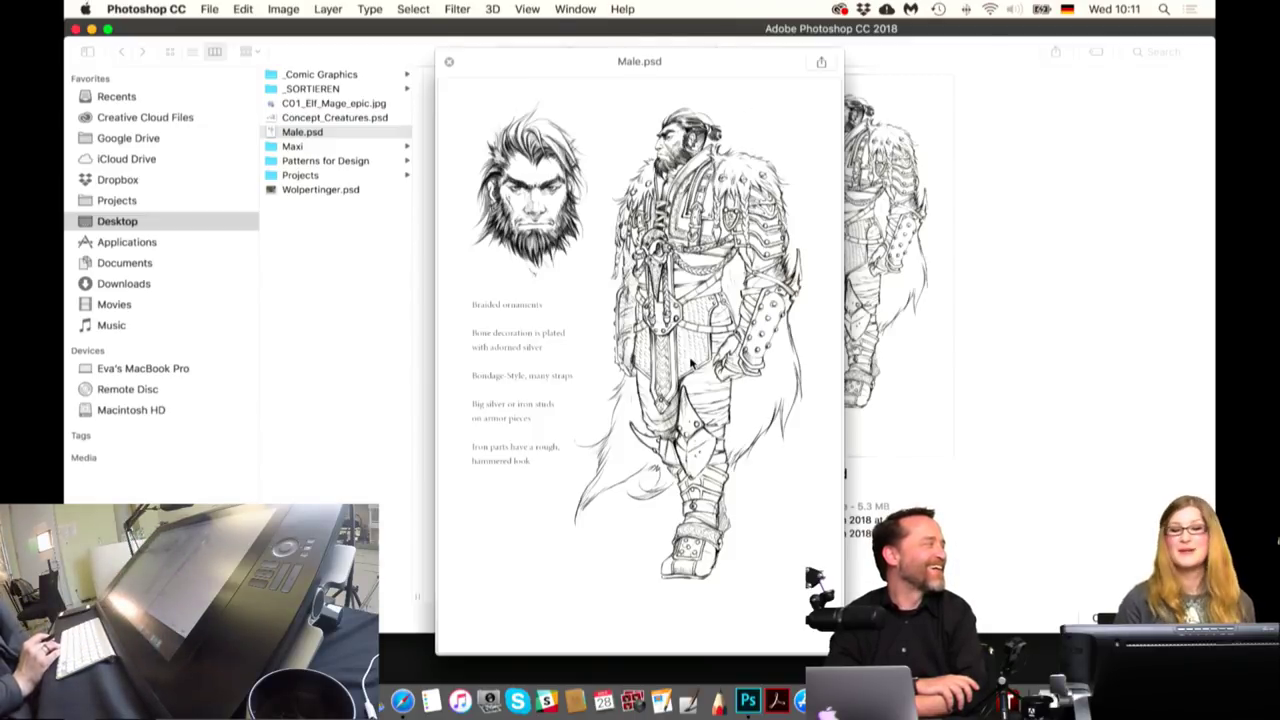
key(space)
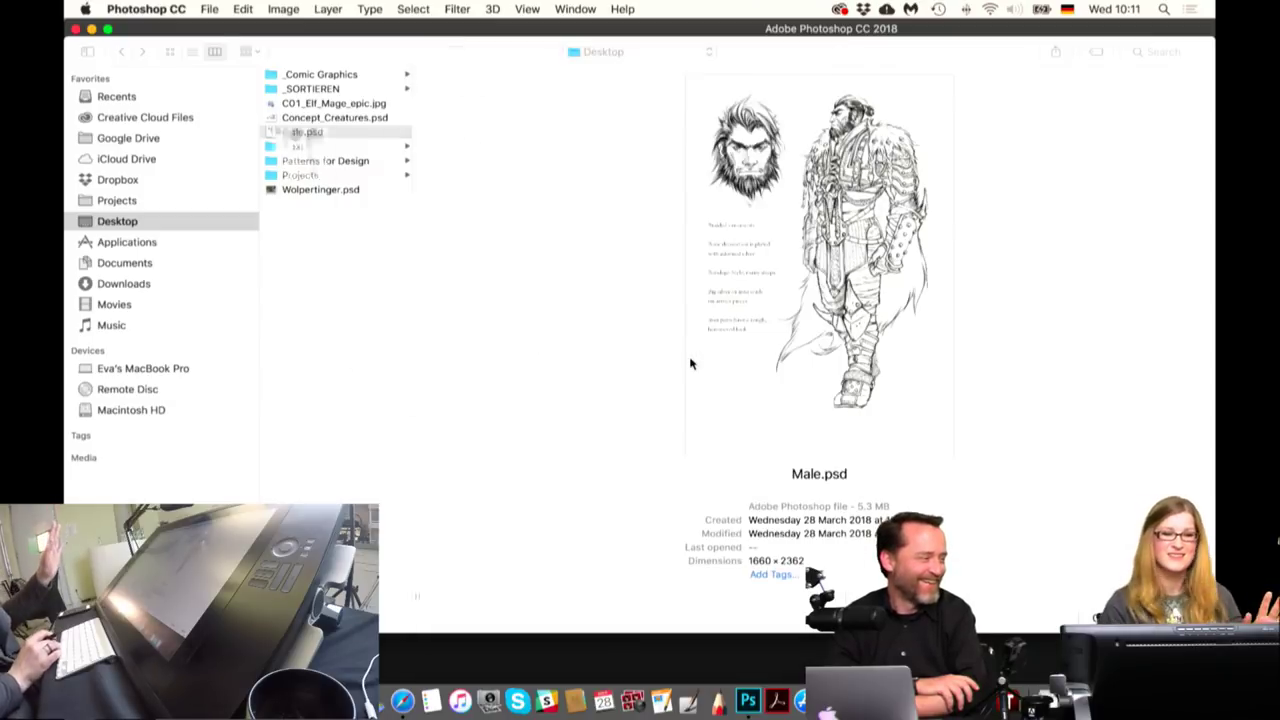
click(363, 118)
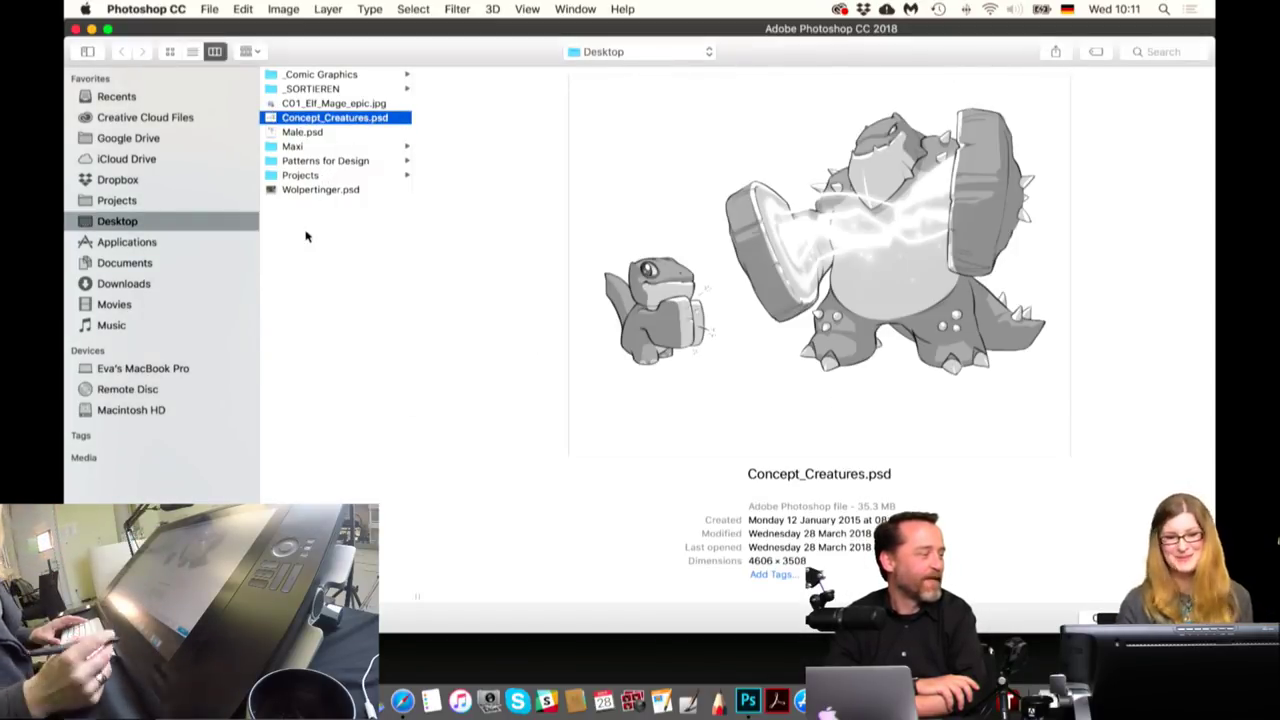
key(space)
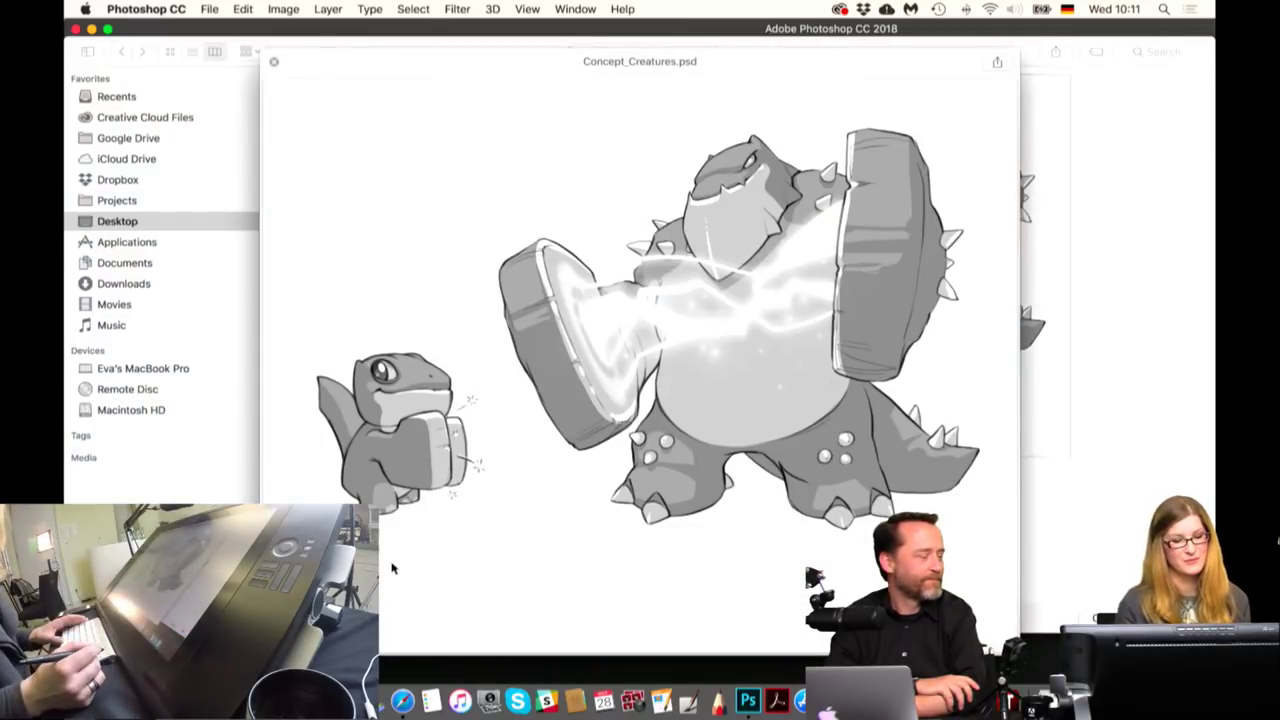
key(space)
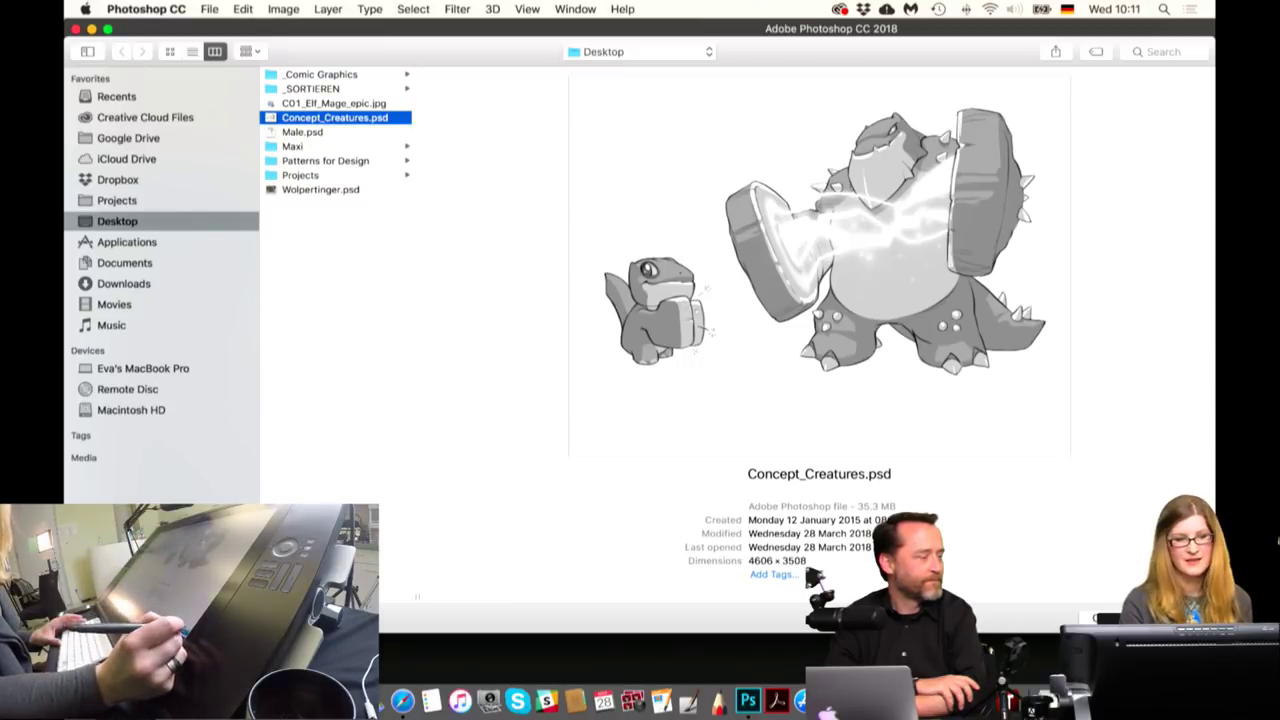
key(super+o)
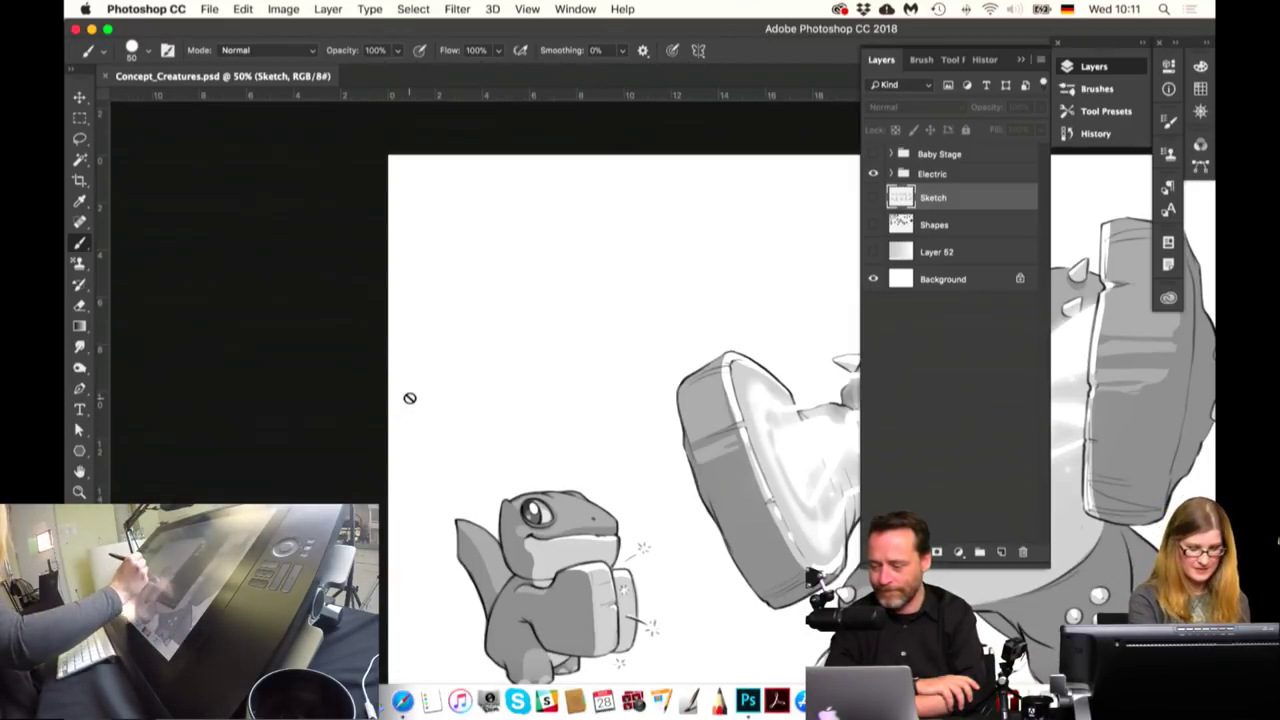
In full-screen mode, hide the Electric group and show the Shapes silhouettes with rulers
key(f)
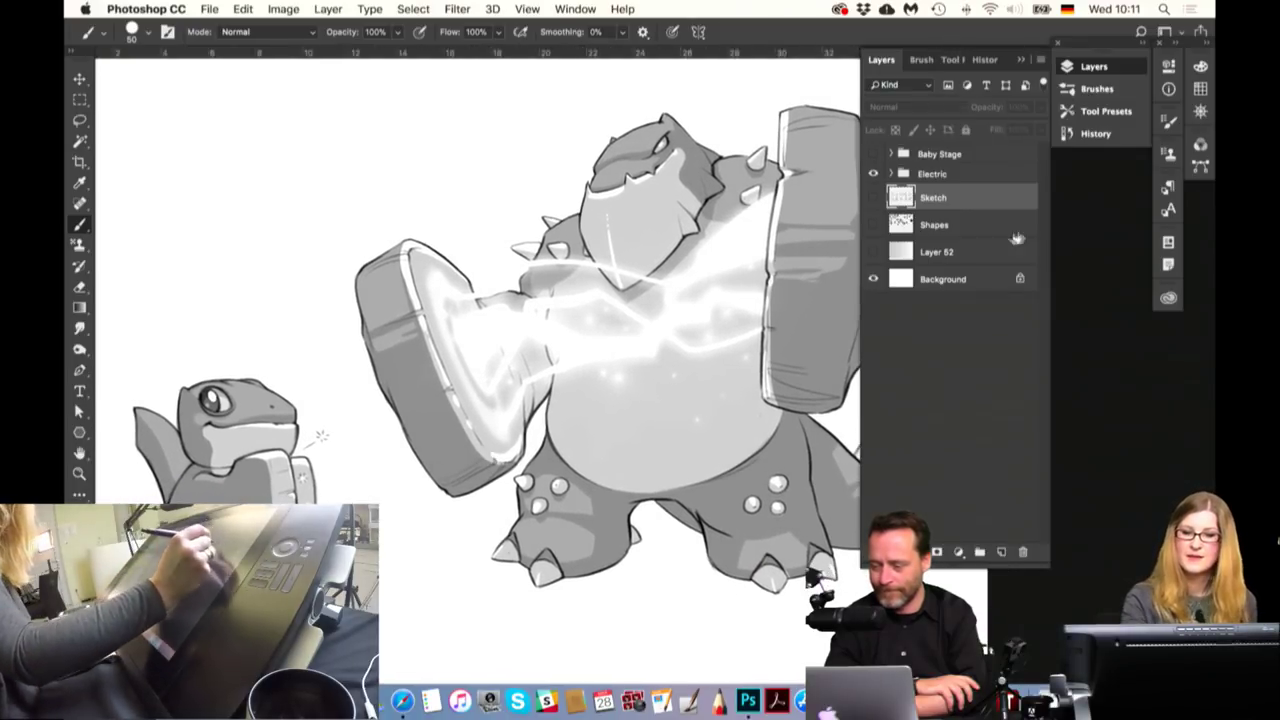
click(873, 173)
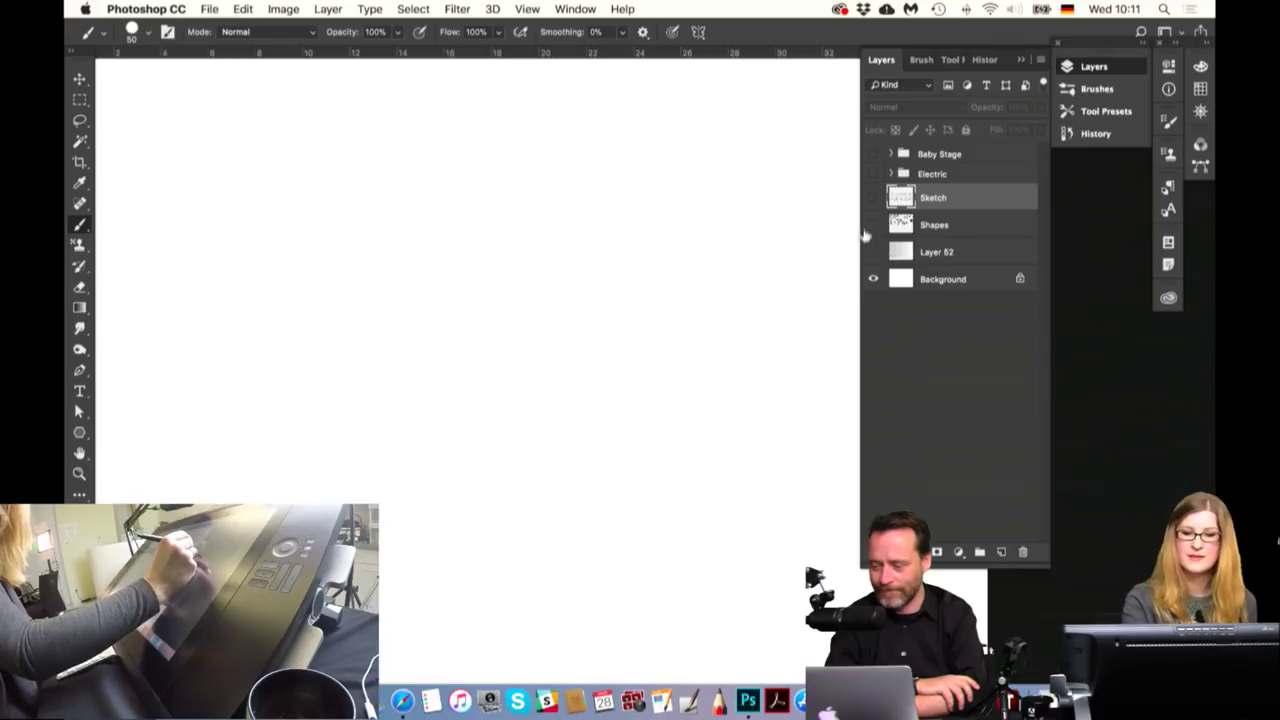
click(873, 224)
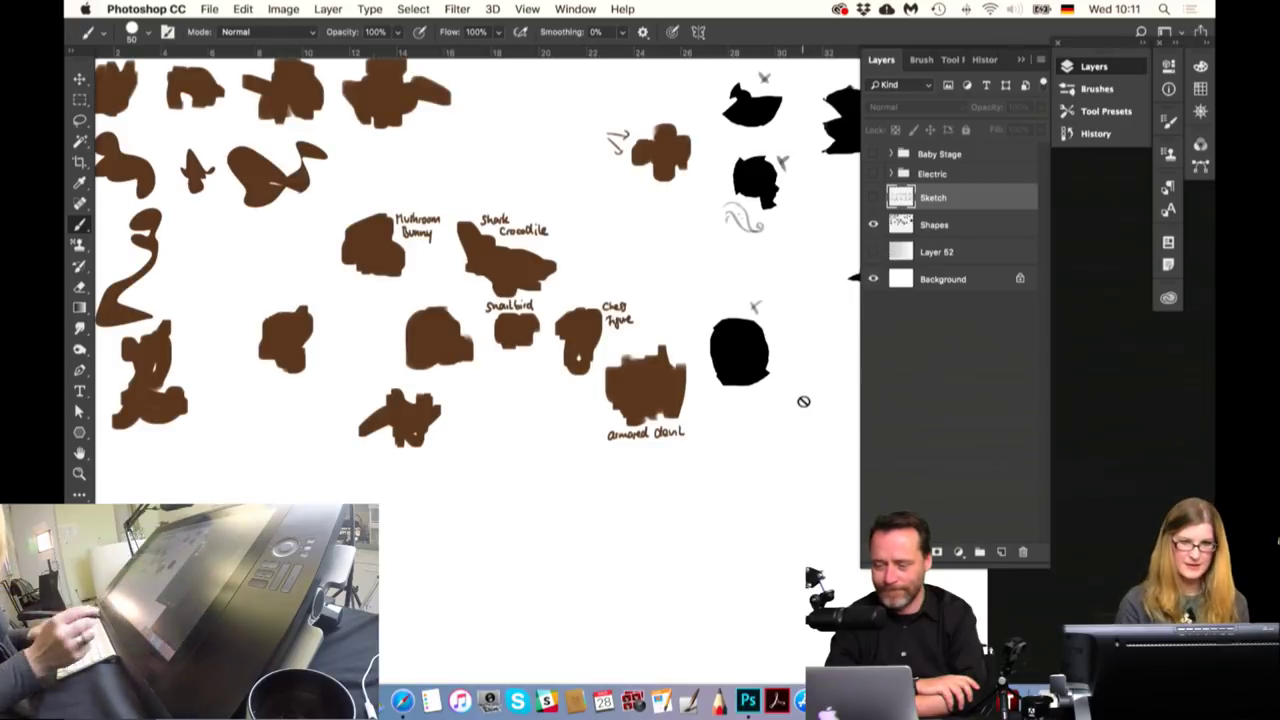
click(888, 62)
drag(841, 382, 907, 426)
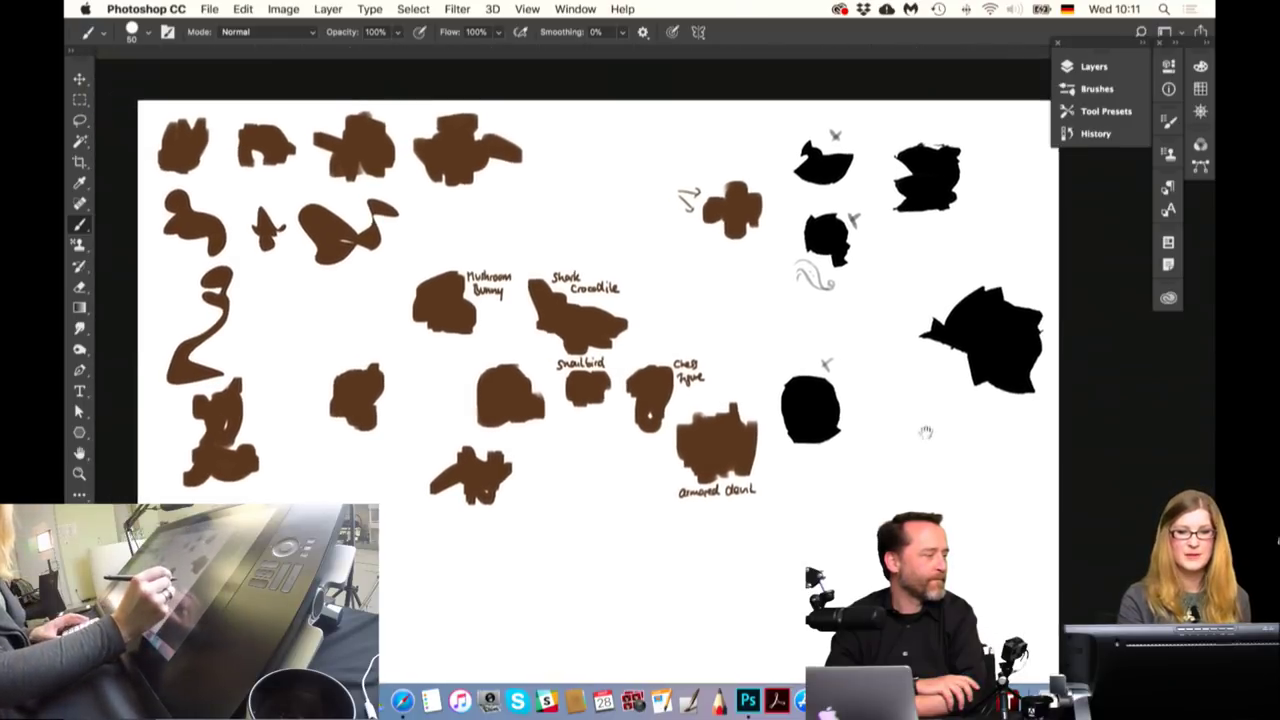
key(super+r)
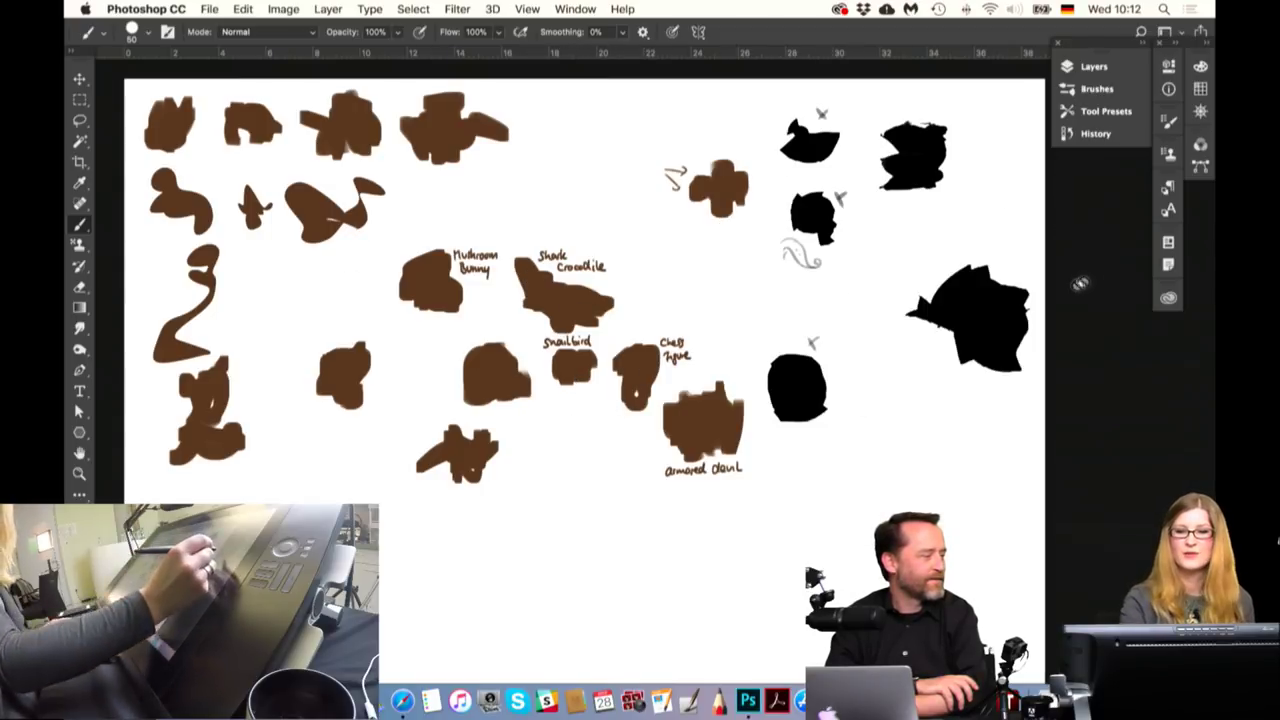
Show the Sketch layer instead of Shapes and pan across the eight grey sketches
click(1094, 66)
click(874, 197)
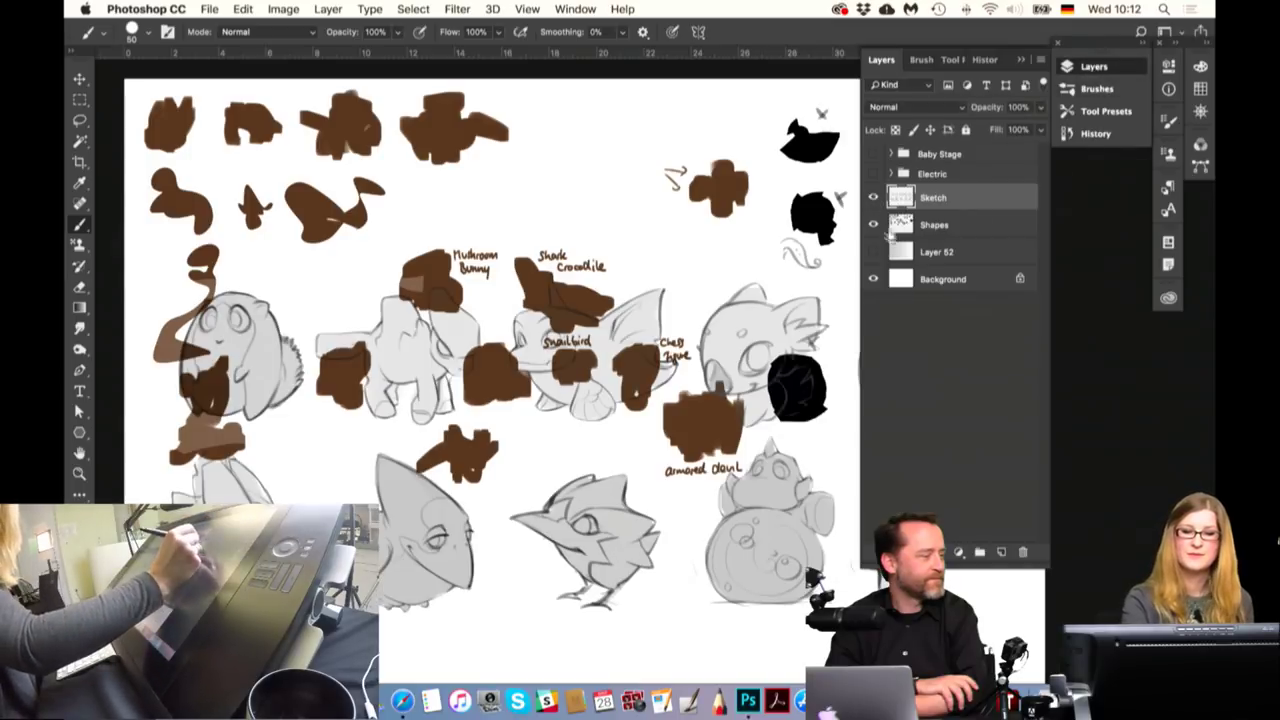
click(874, 224)
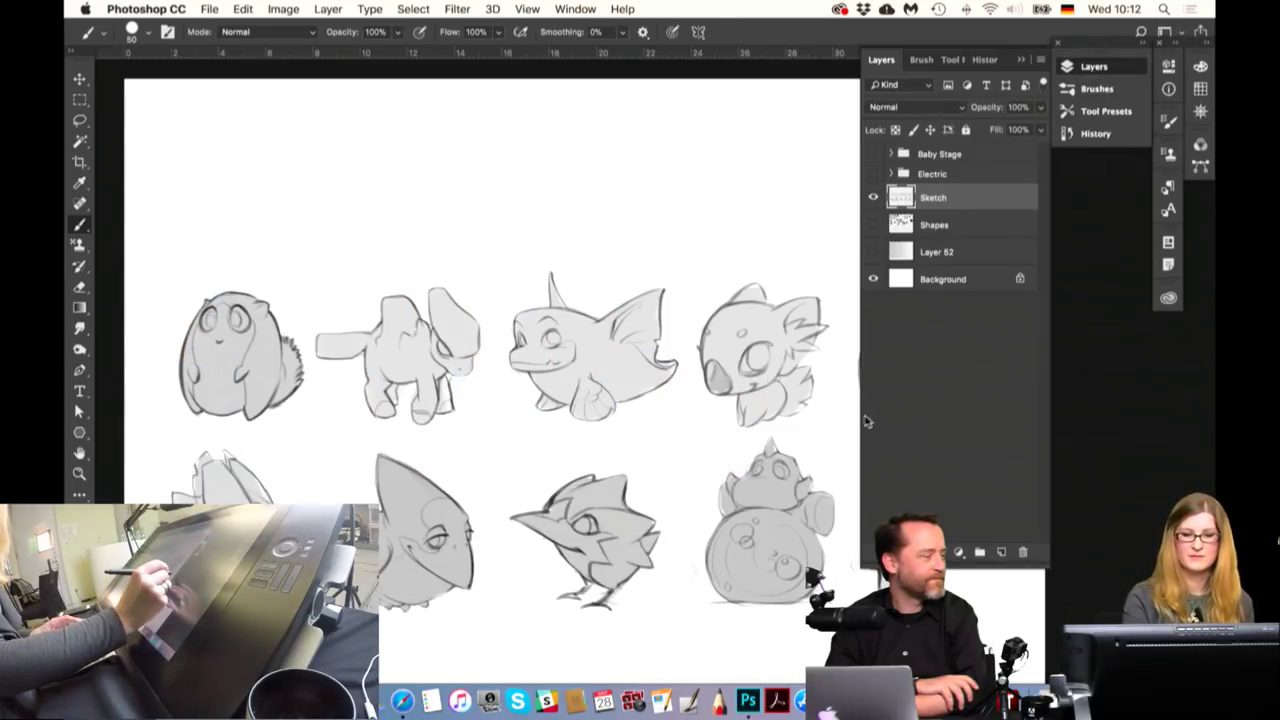
mouse_move(713, 639)
mouse_down()
mouse_move(623, 519)
mouse_move(557, 522)
mouse_up()
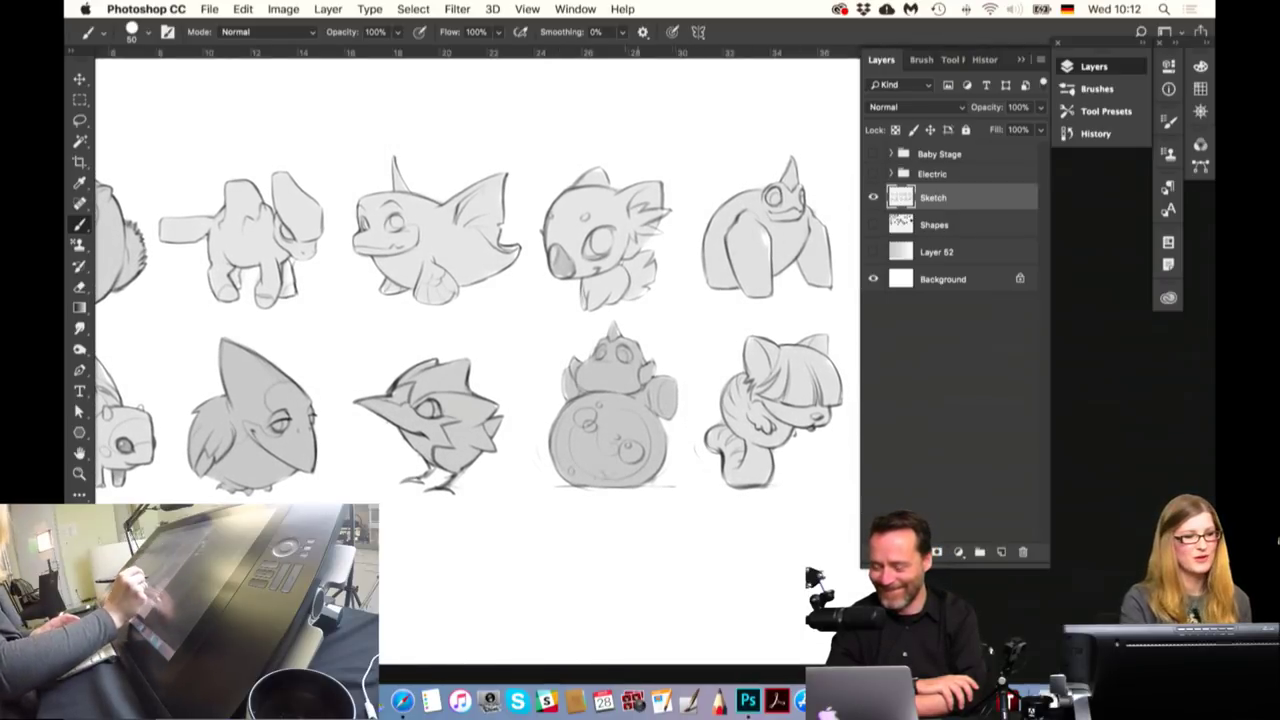
drag(557, 522, 733, 502)
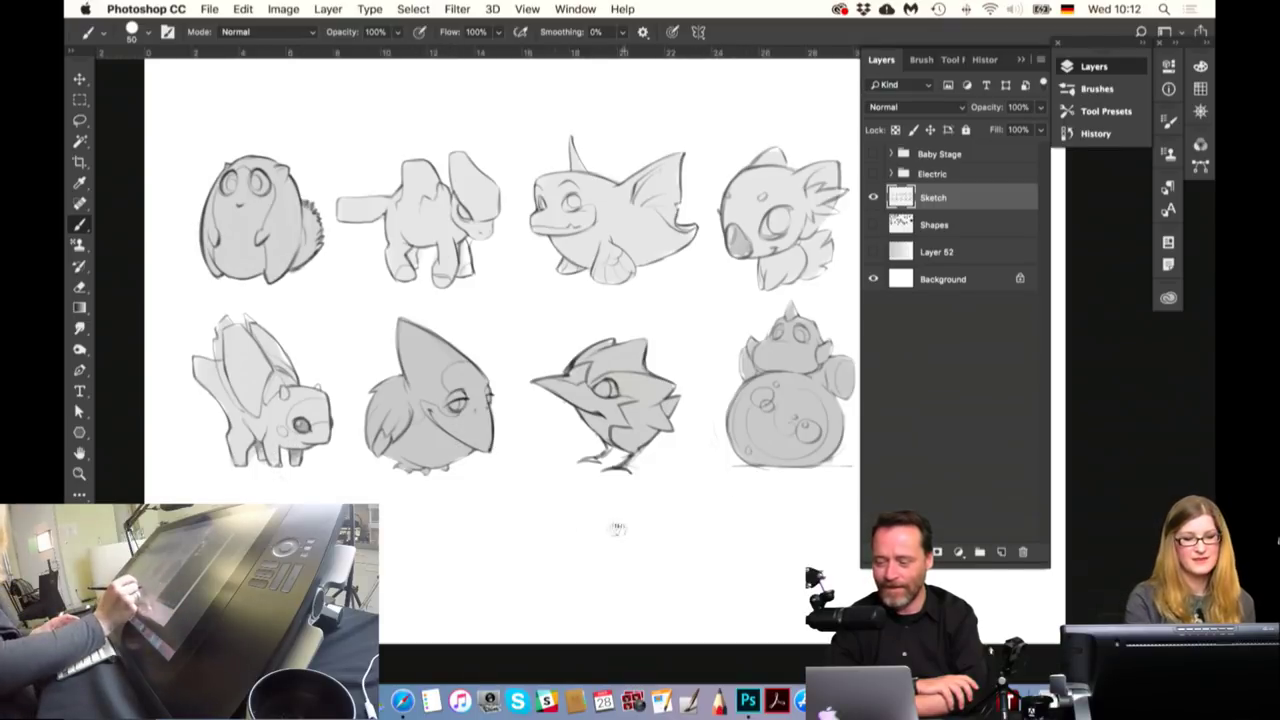
drag(617, 528, 540, 525)
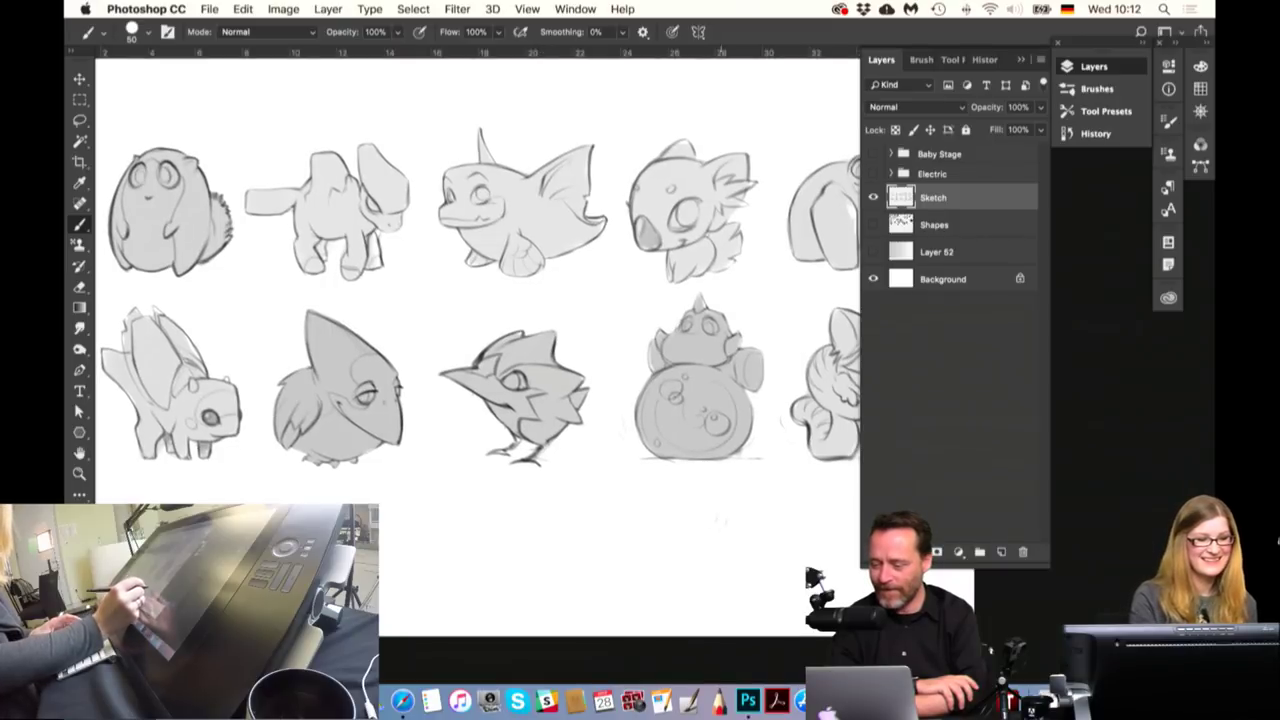
drag(710, 537, 500, 529)
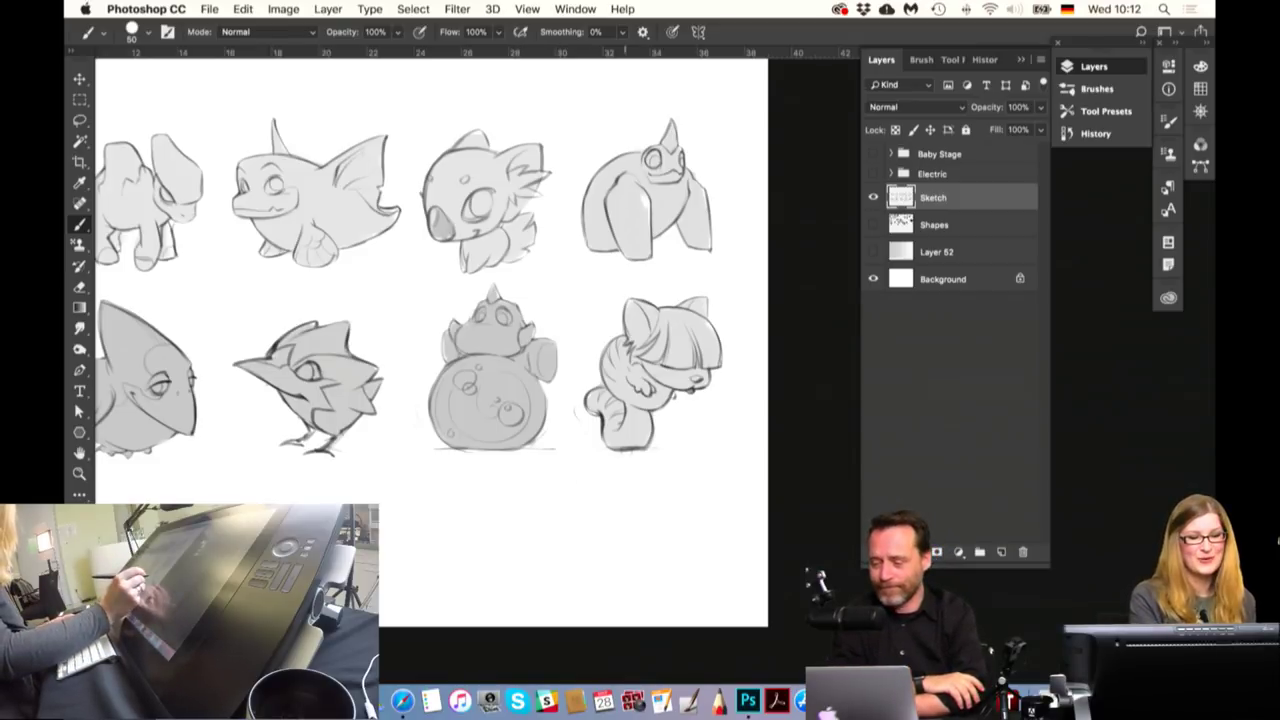
scroll(574, 462, left, 3)
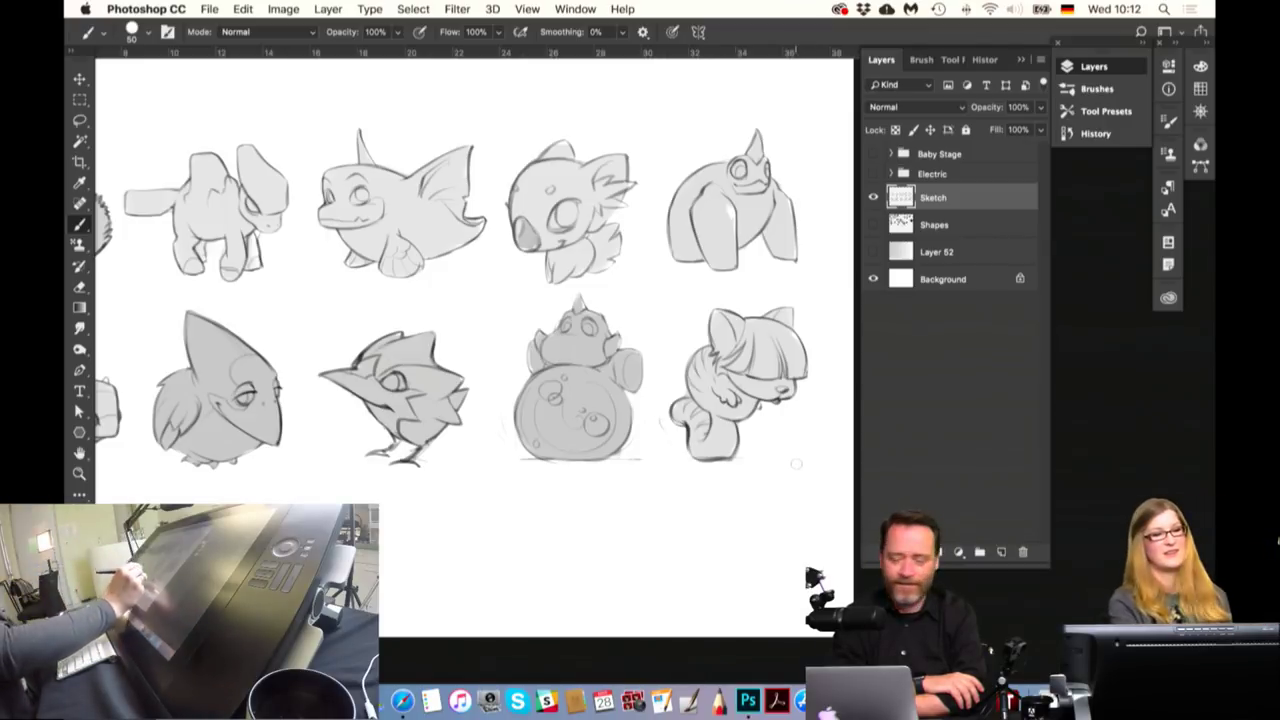
Hide the Sketch layer, show the Electric group and pan to the baby creature
click(874, 199)
click(873, 174)
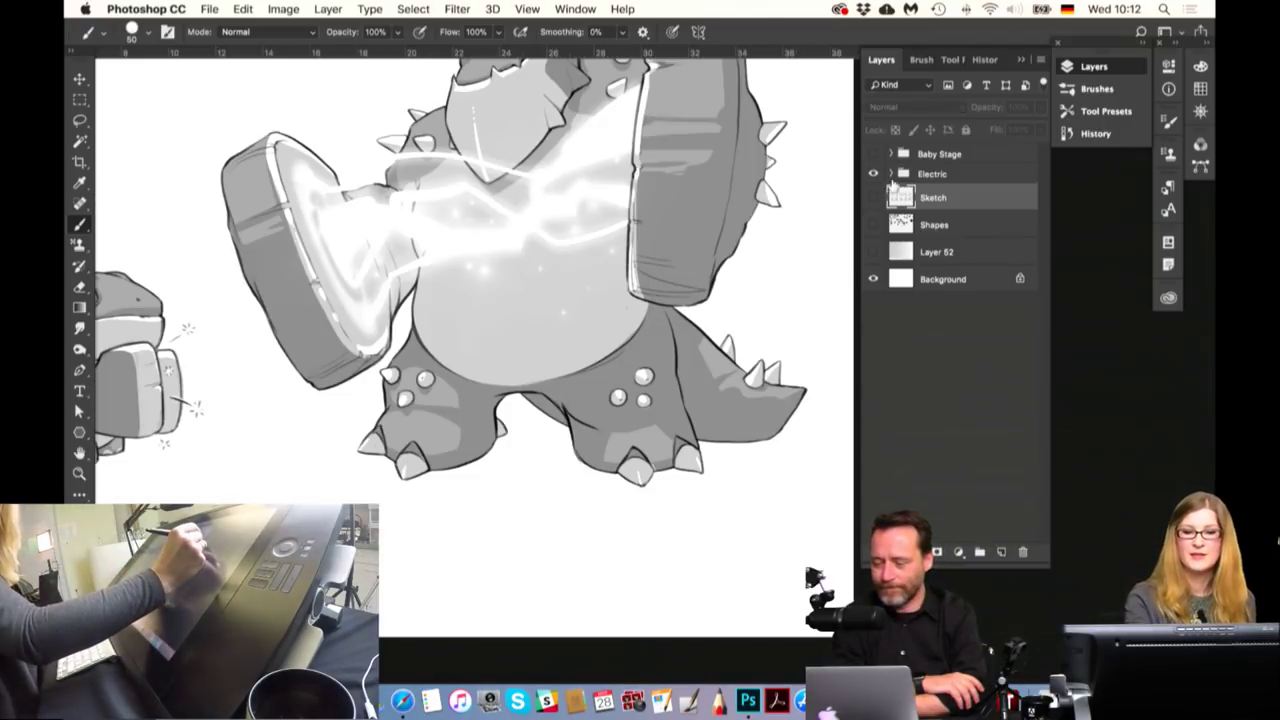
key(ctrl+r)
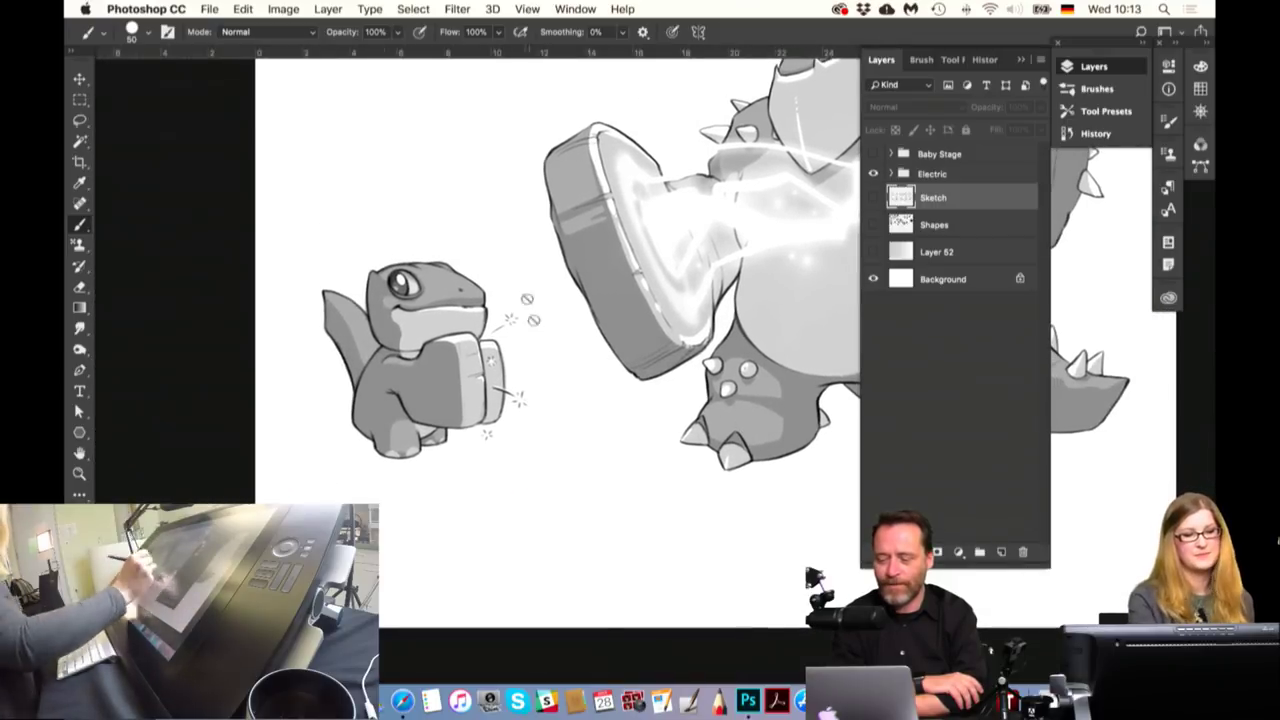
key(ctrl+r)
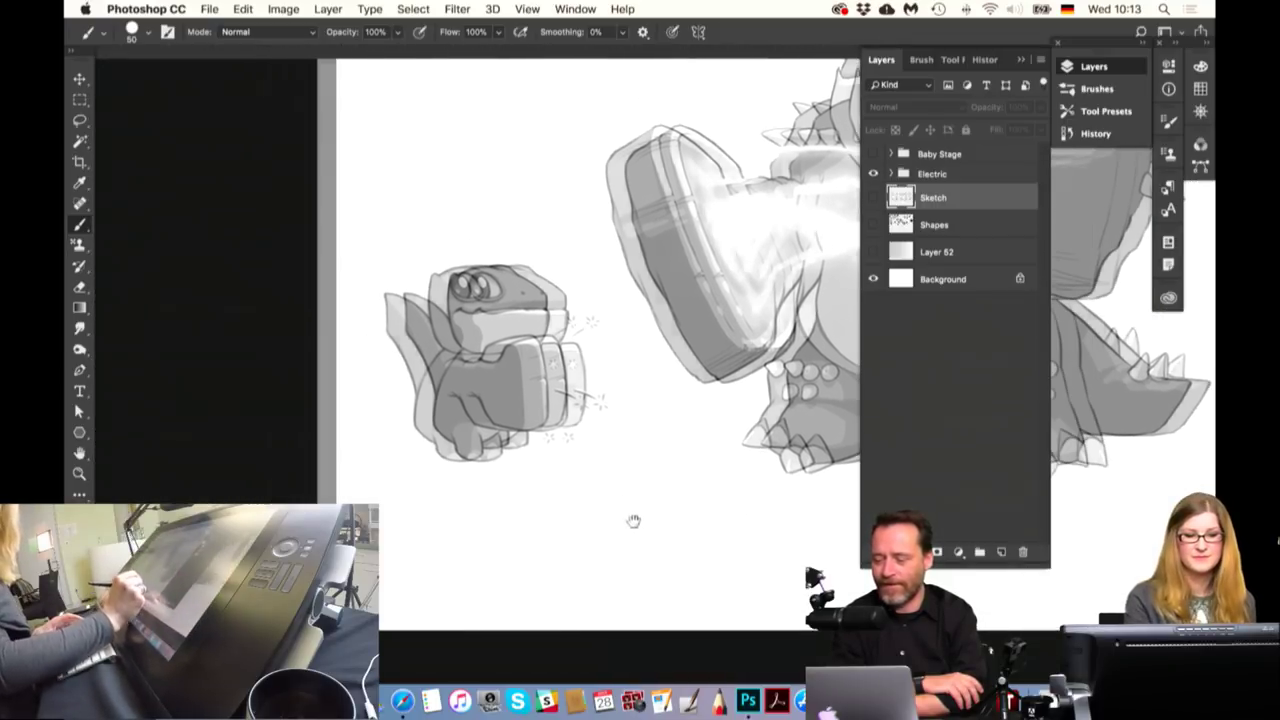
drag(530, 505, 628, 523)
key(ctrl+r)
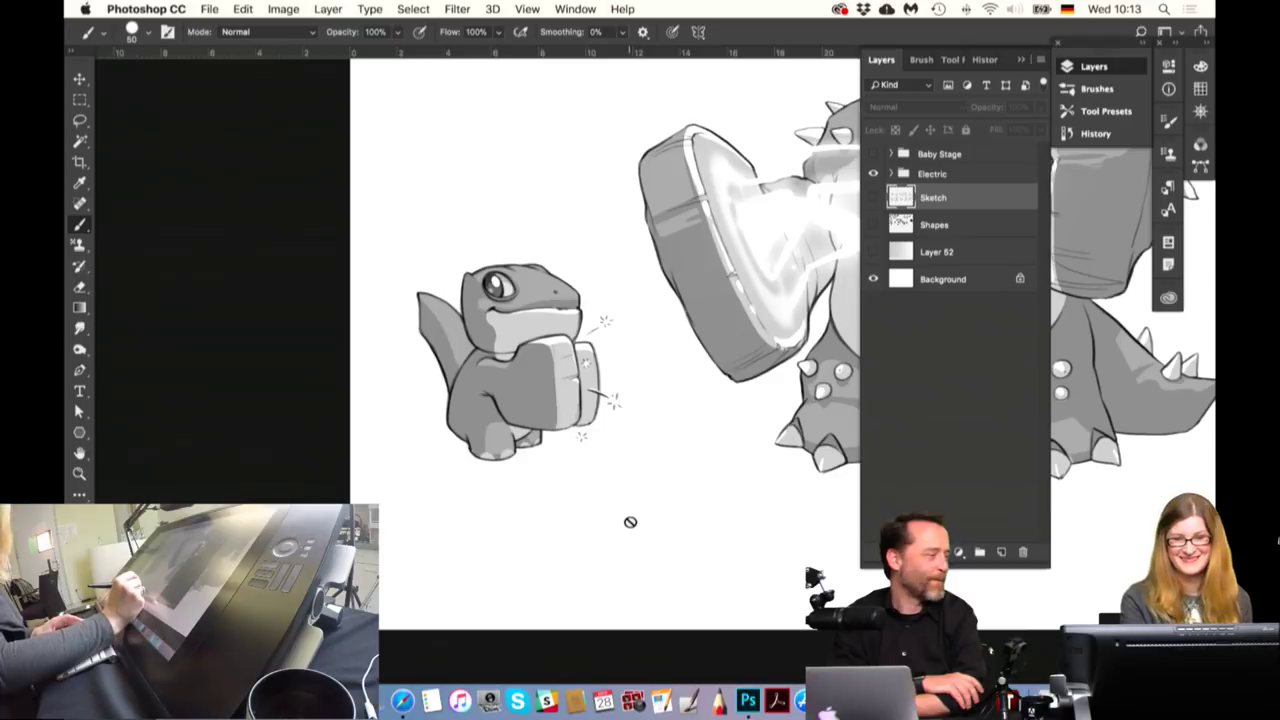
Hide Layer 22 and the Electric group, then collapse and hide Baby Stage
click(892, 154)
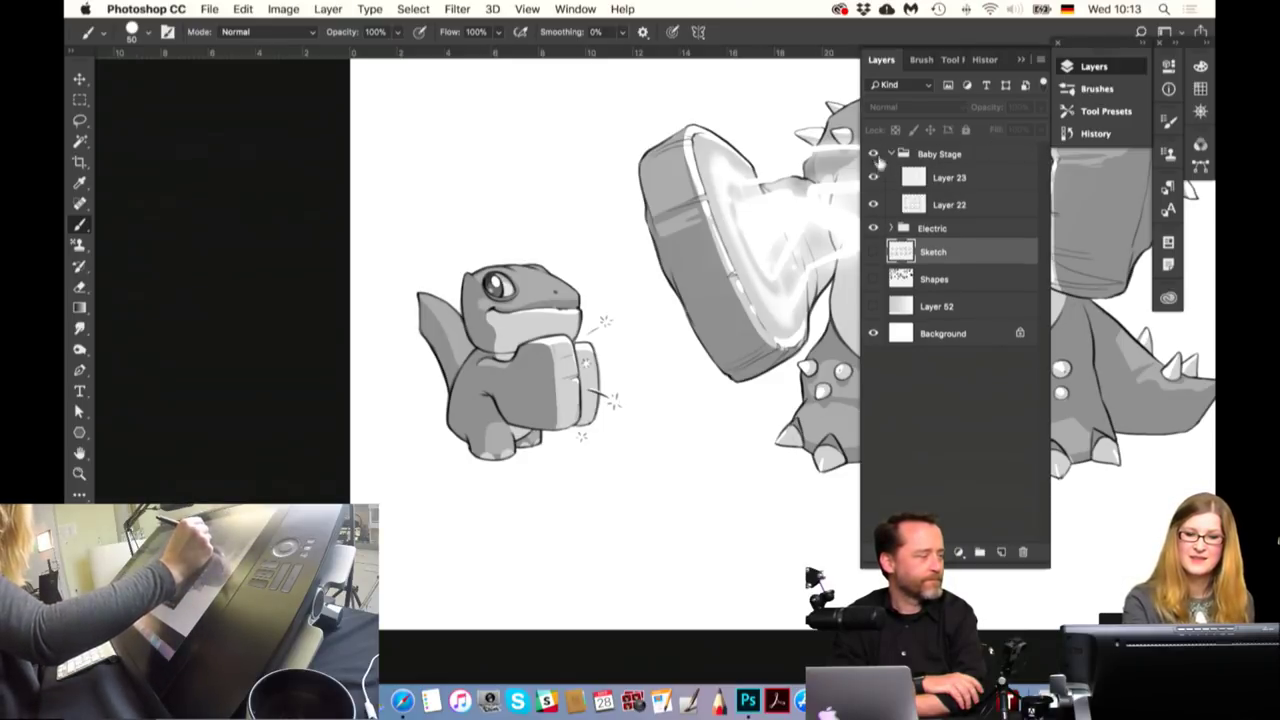
click(875, 176)
click(876, 229)
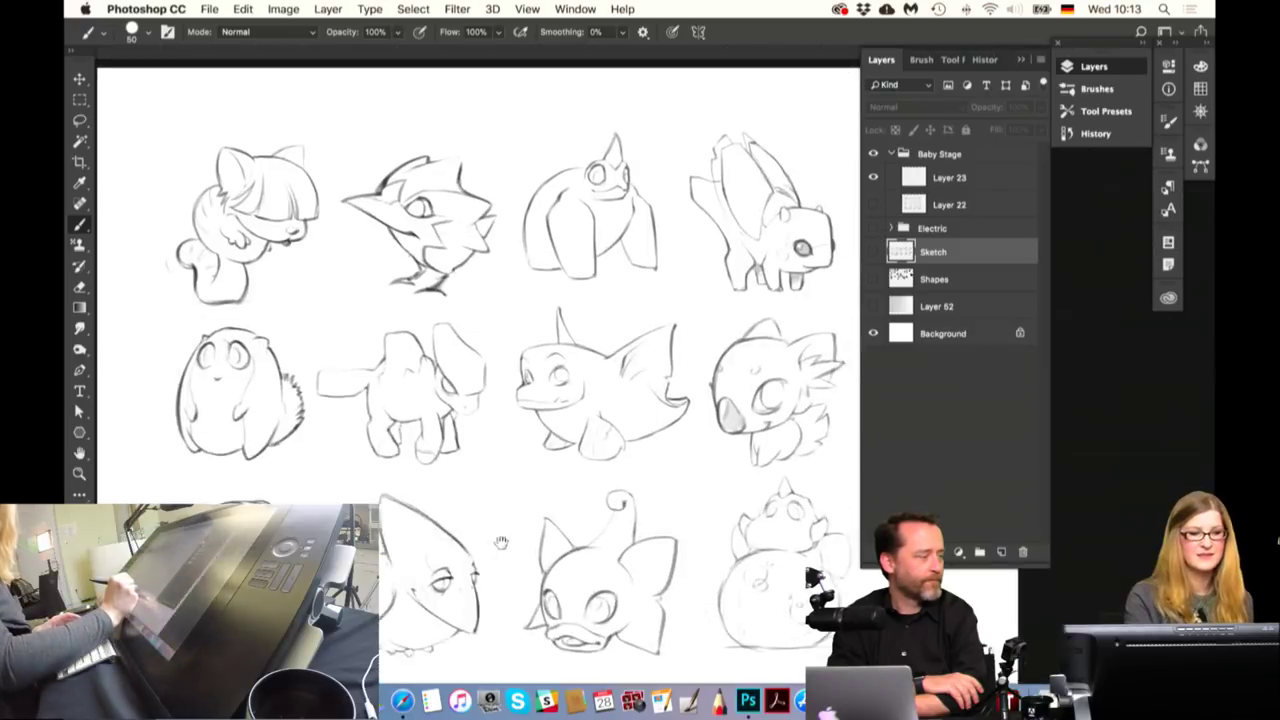
drag(600, 300, 300, 410)
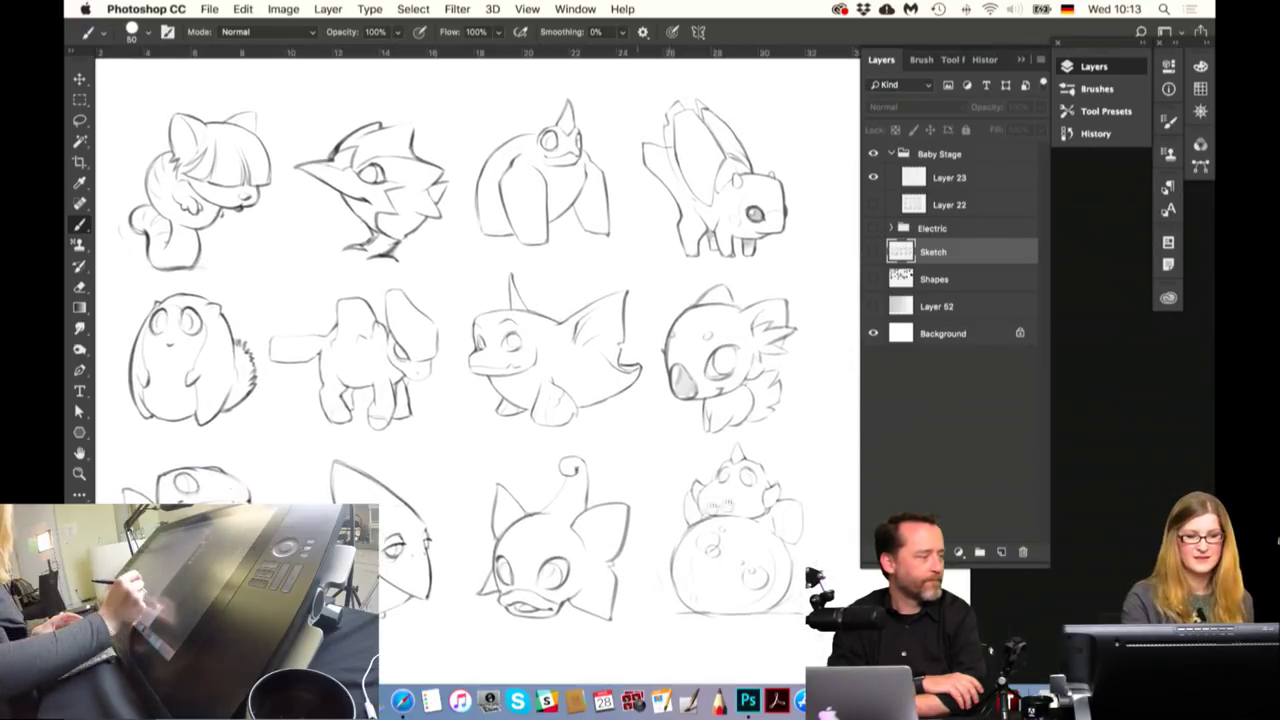
drag(654, 471, 731, 414)
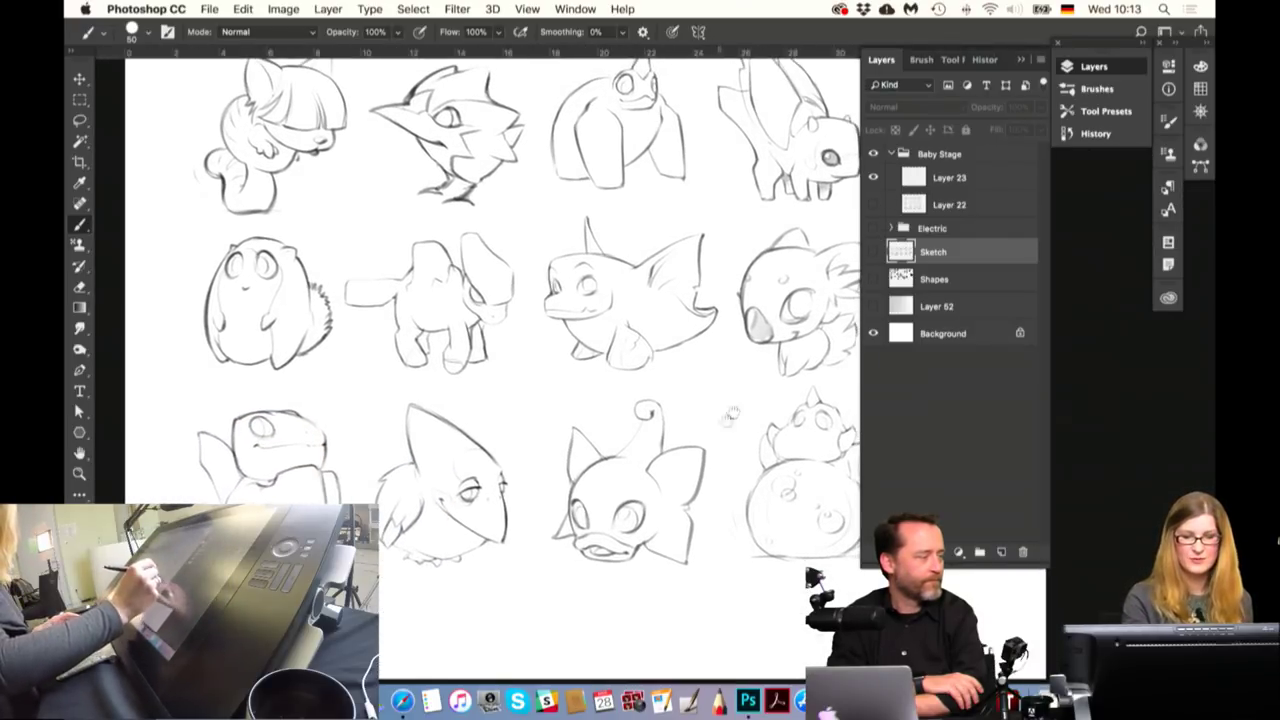
click(890, 153)
click(873, 153)
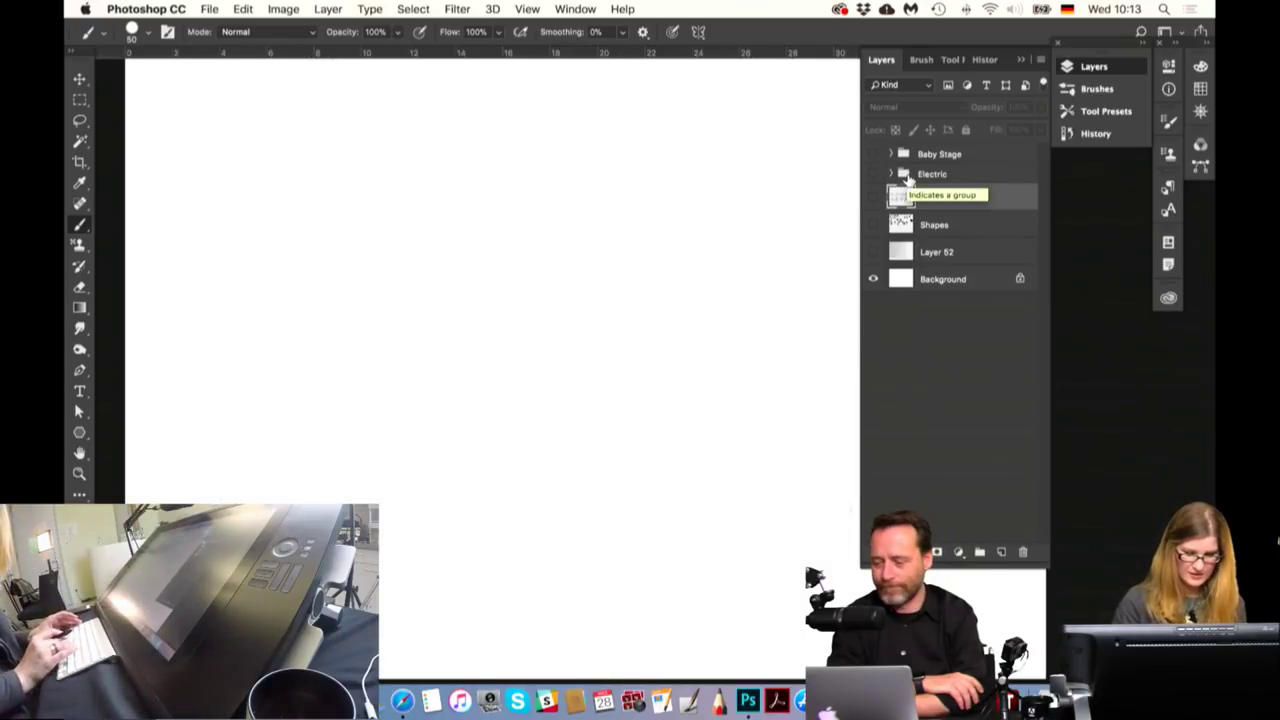
Preview C01_Elf_Mage_epic.jpg and Male.psd, then open Concept_Creatures.psd
key(super+o)
click(354, 104)
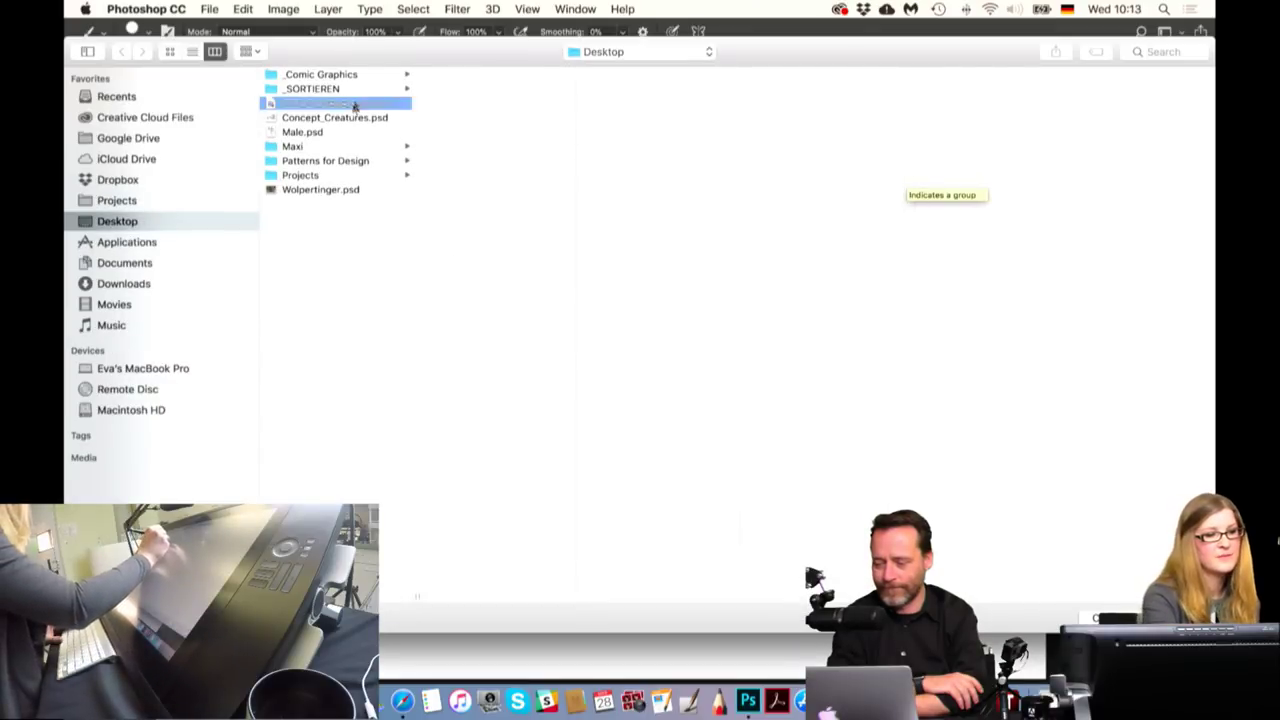
key(space)
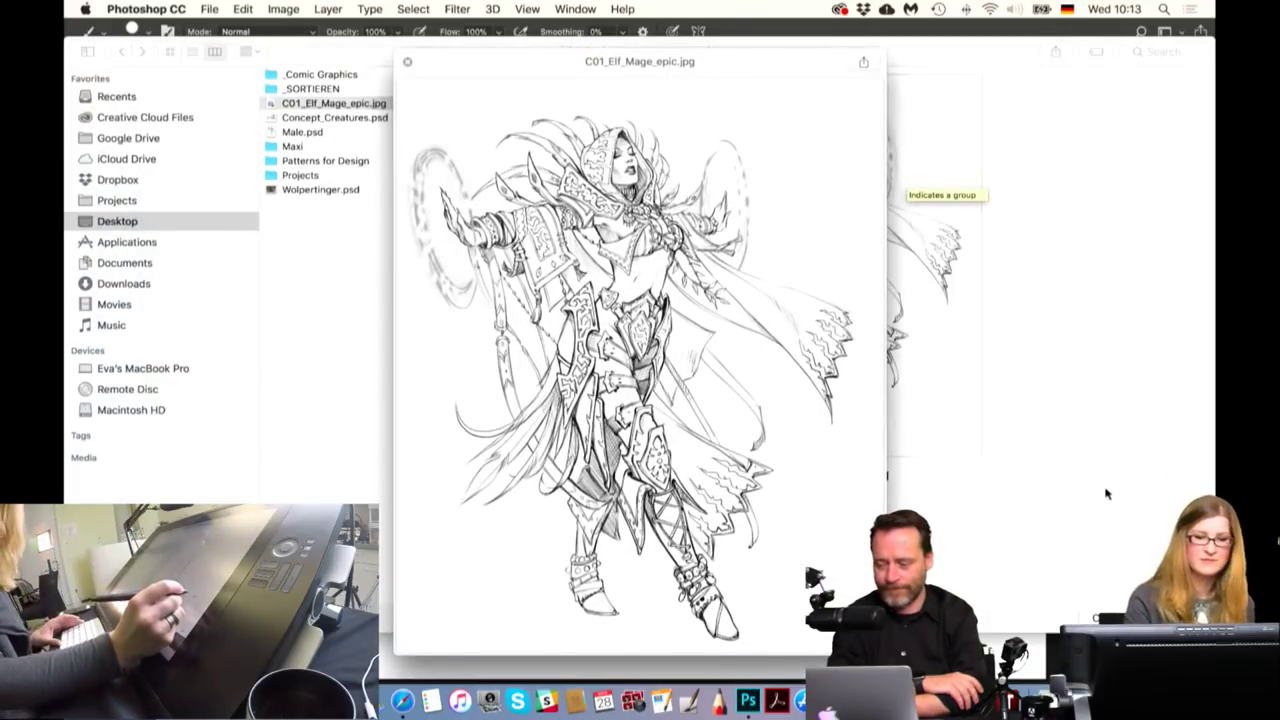
key(space)
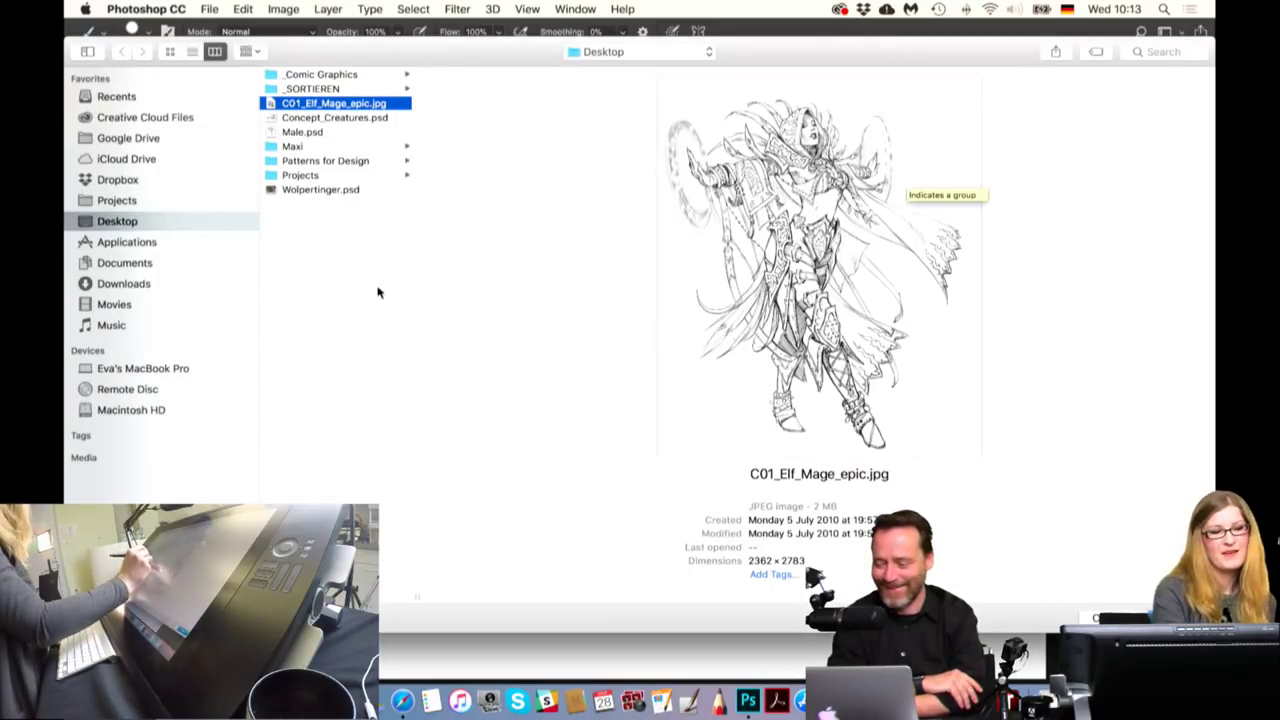
click(318, 132)
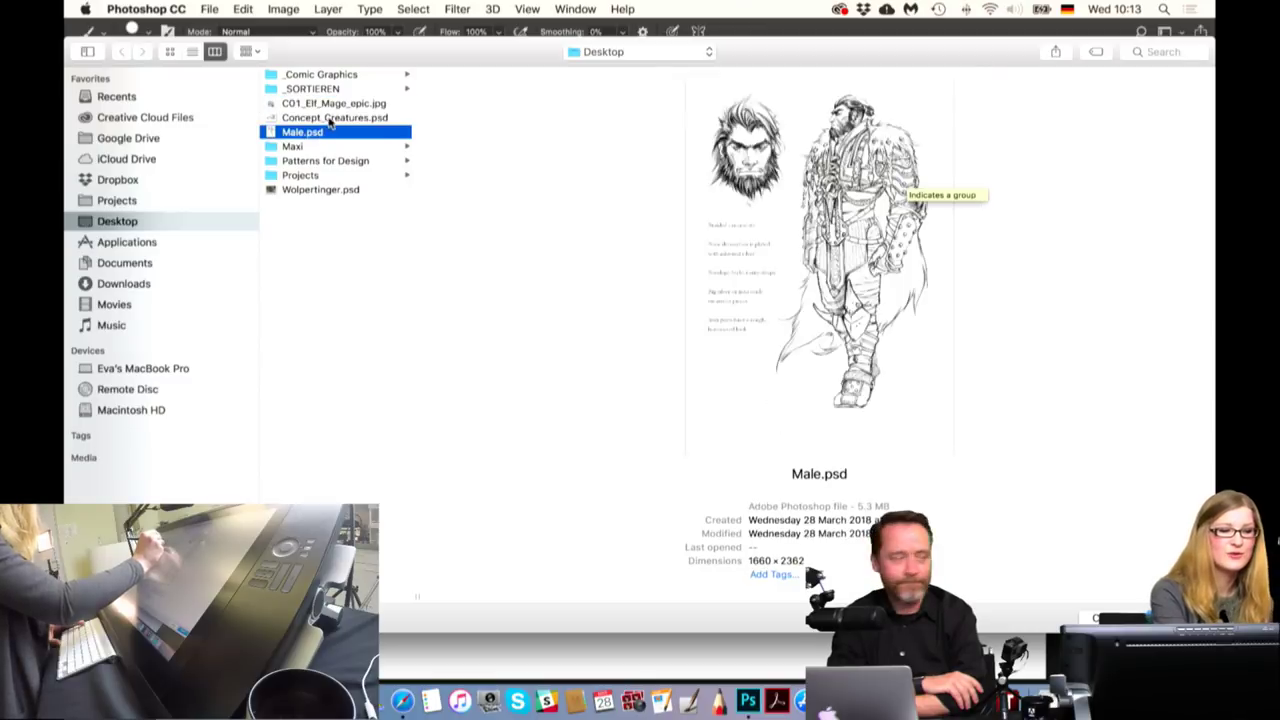
click(325, 120)
click(322, 133)
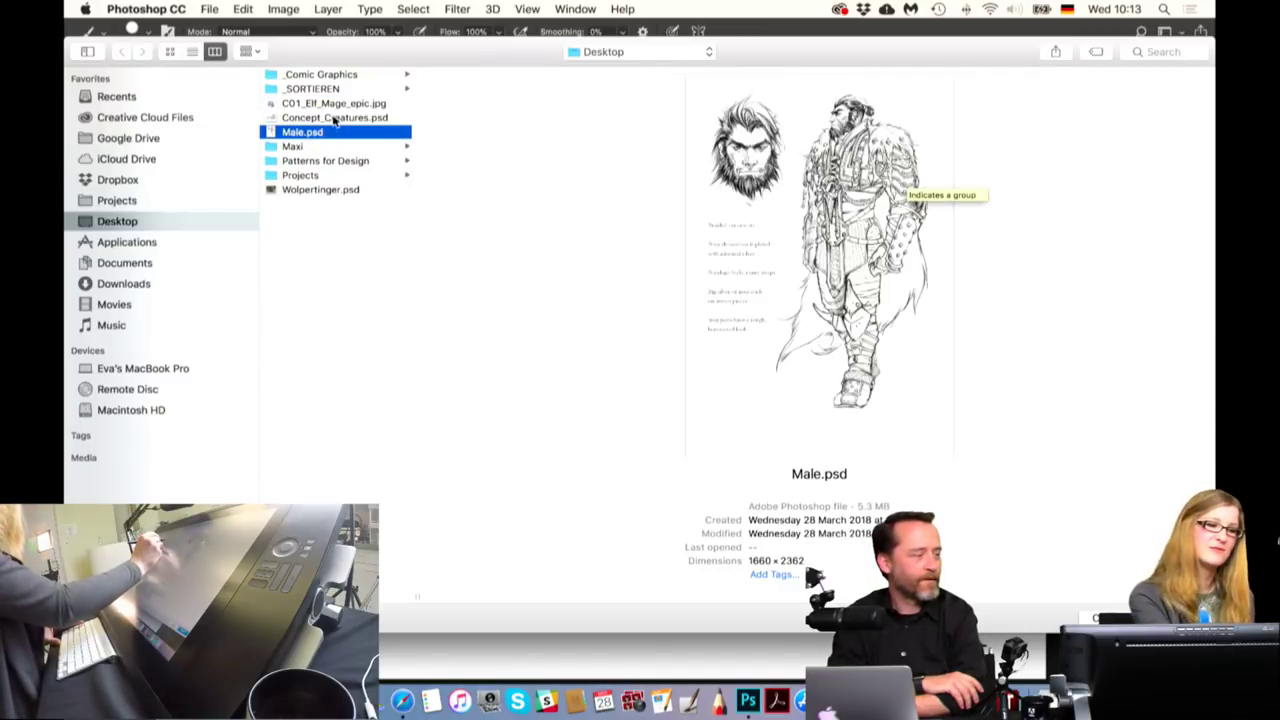
click(334, 119)
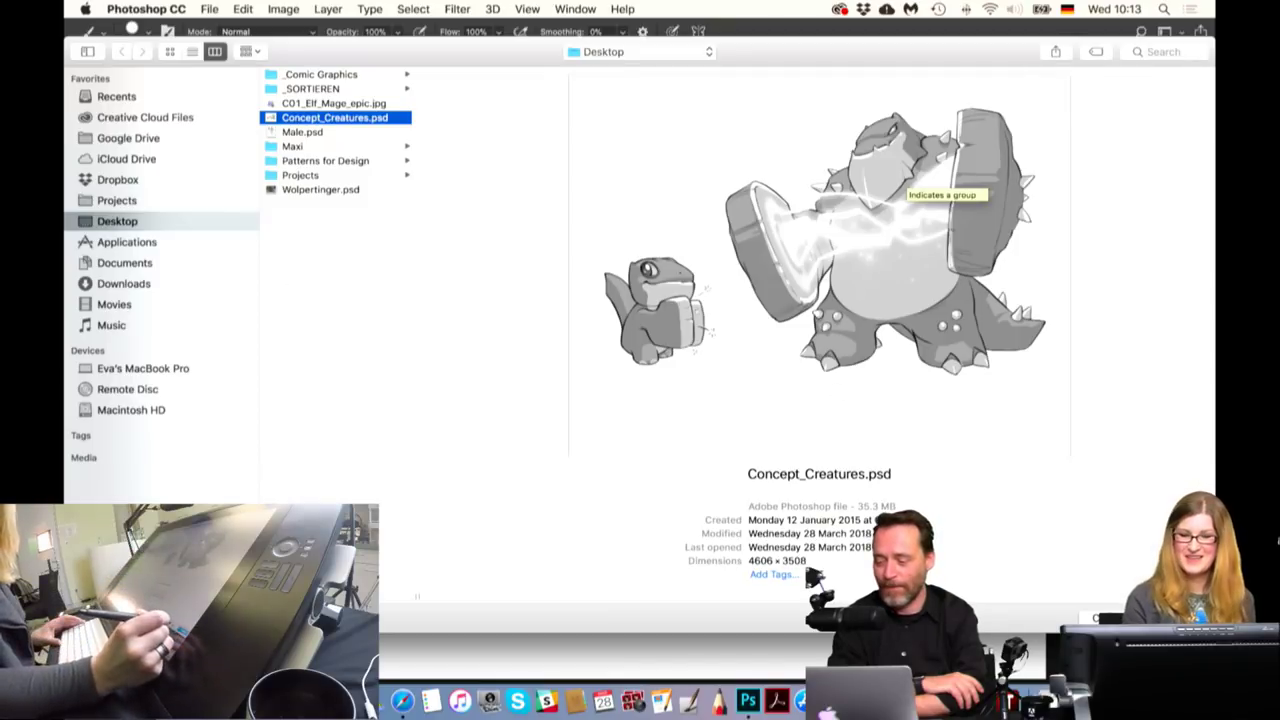
key(Return)
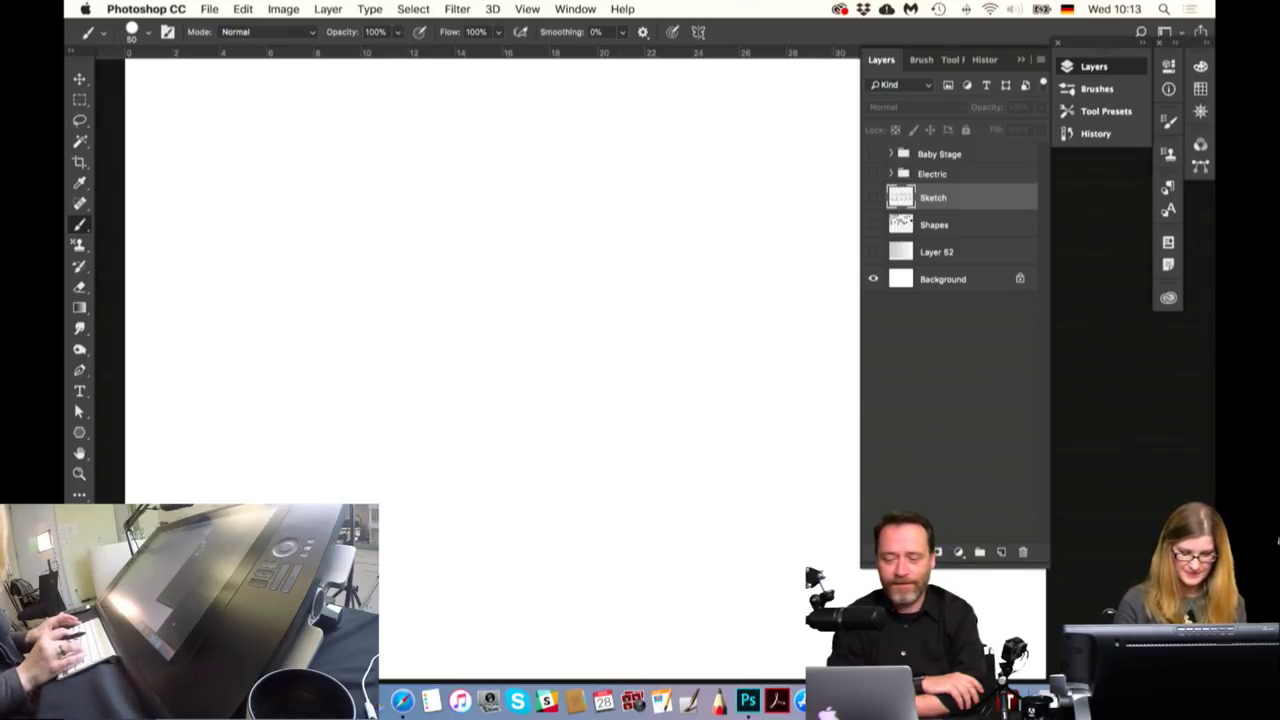
key(super+o)
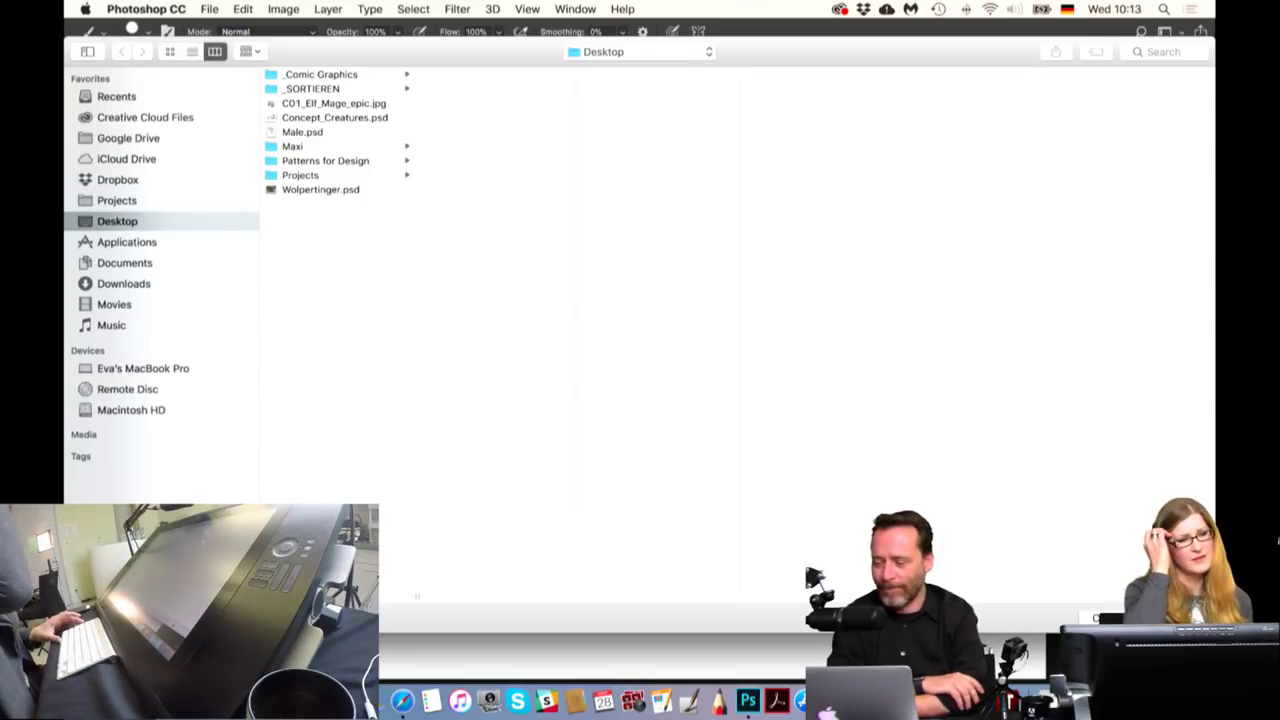
click(367, 118)
click(322, 130)
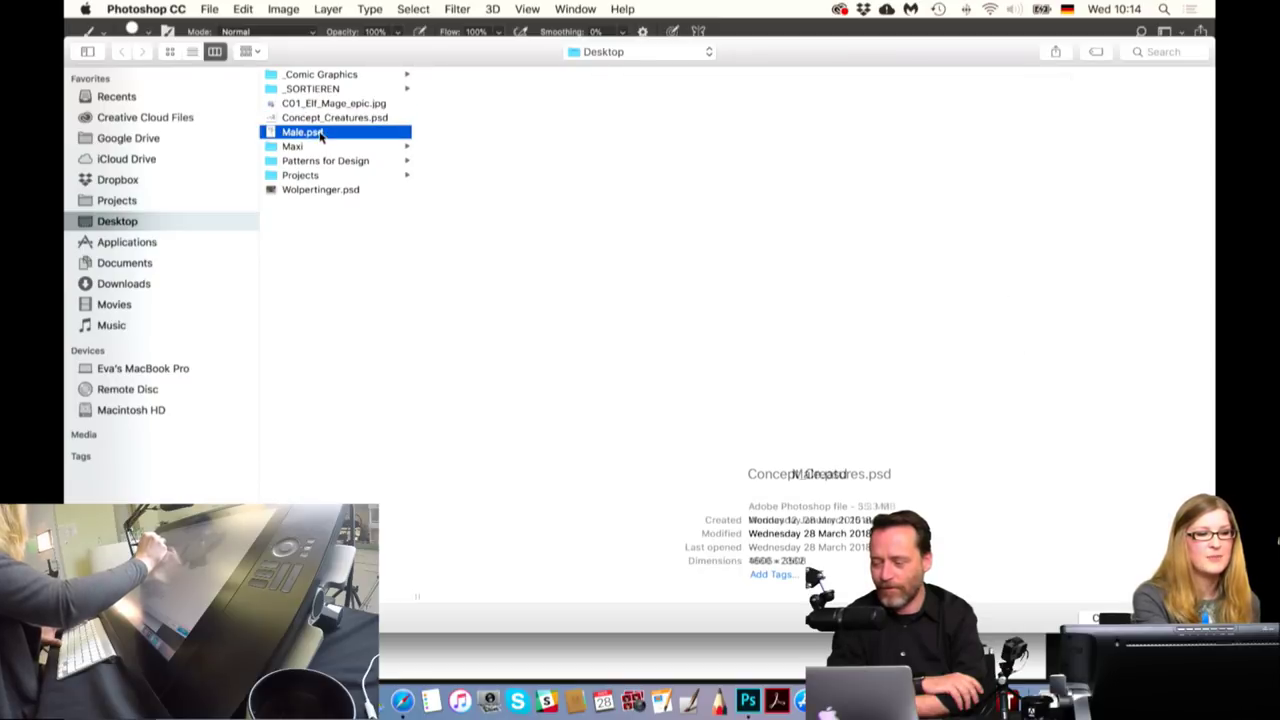
key(space)
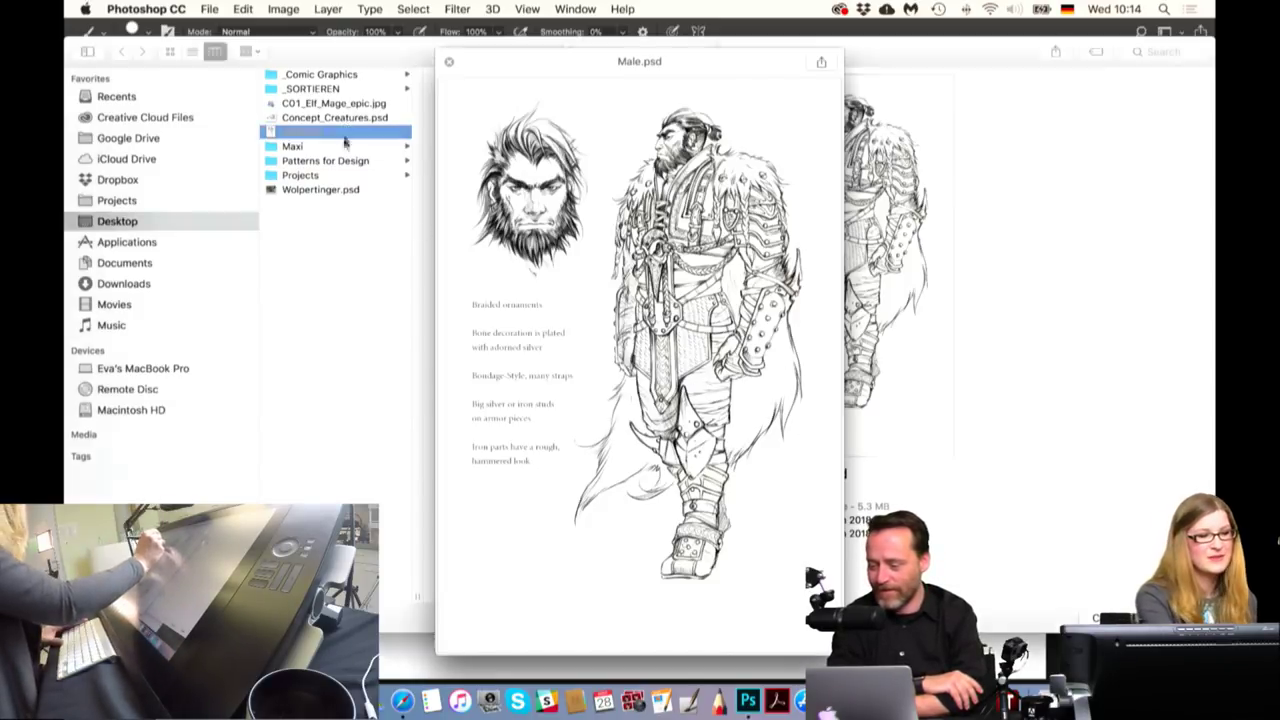
click(330, 232)
click(340, 118)
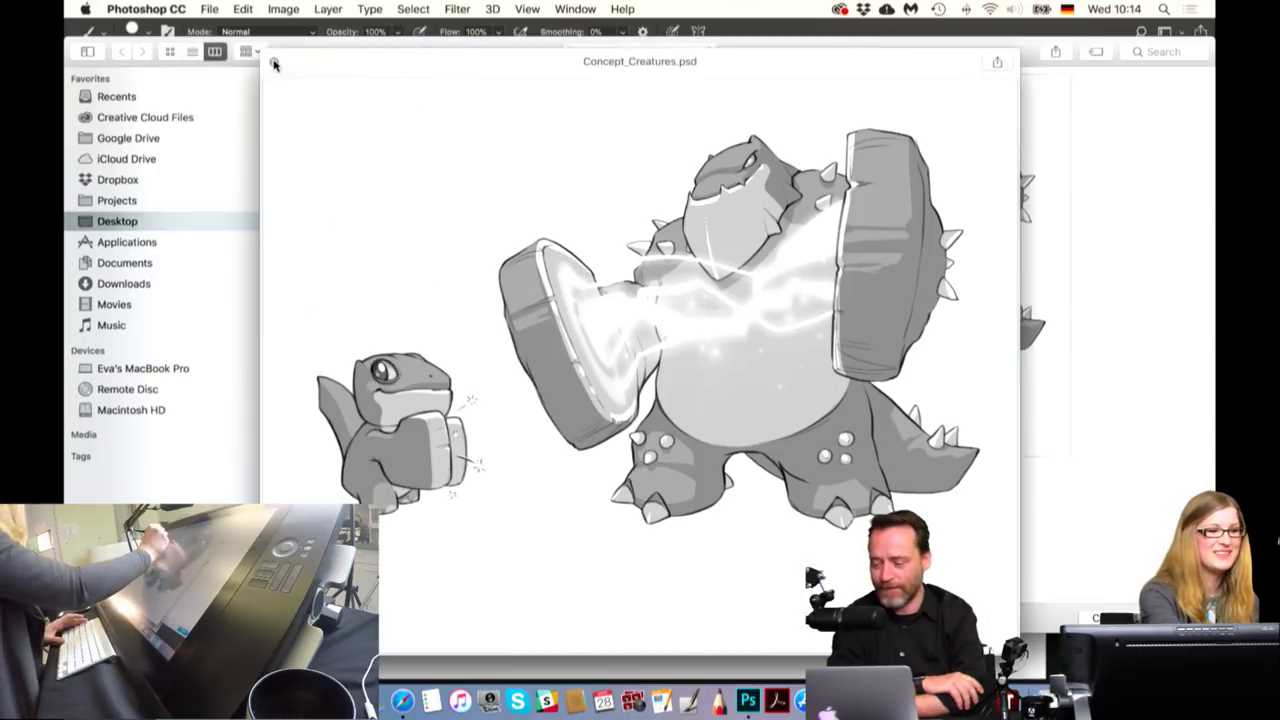
click(273, 61)
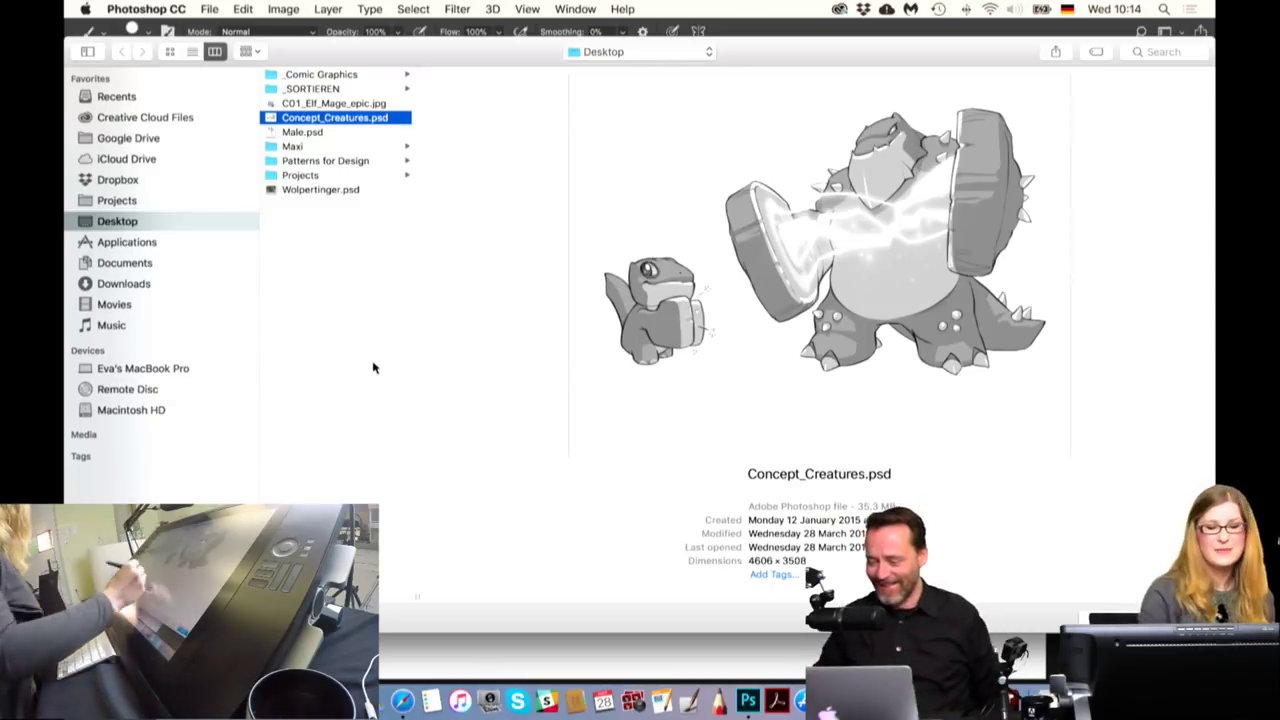
key(Return)
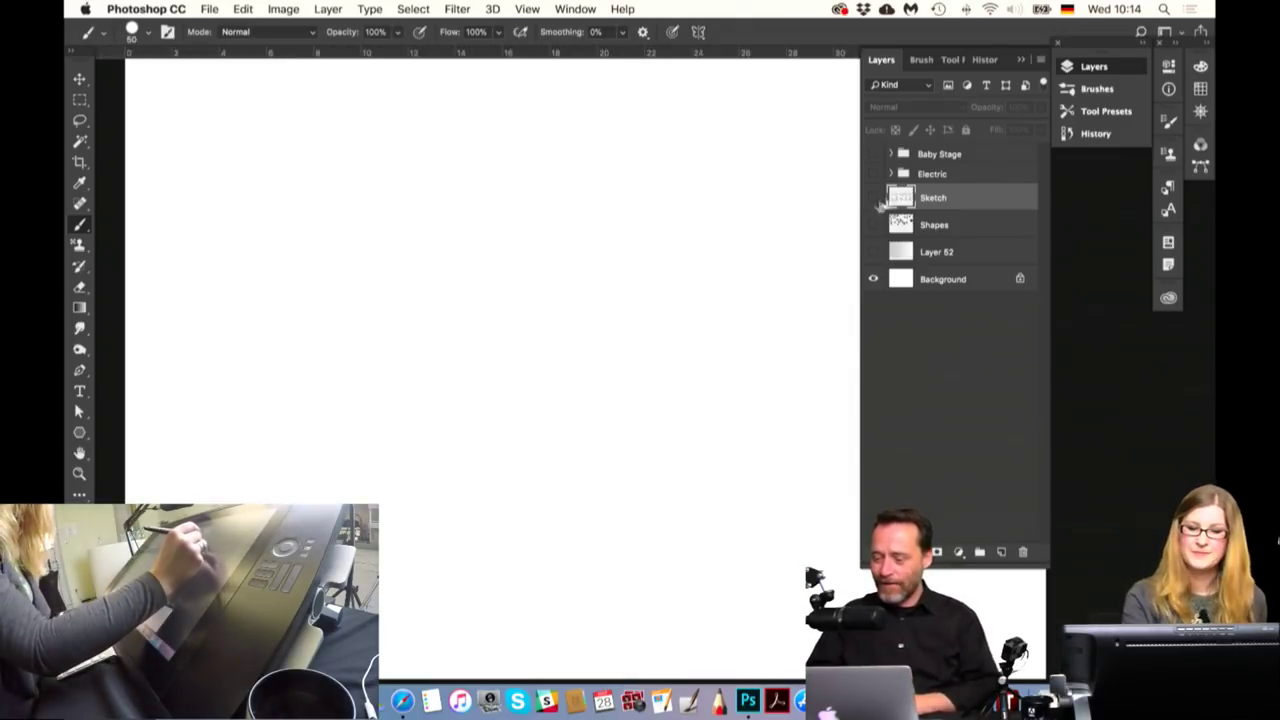
Show the Sketch layer and pan across the canvas to view the creature sketches
click(873, 199)
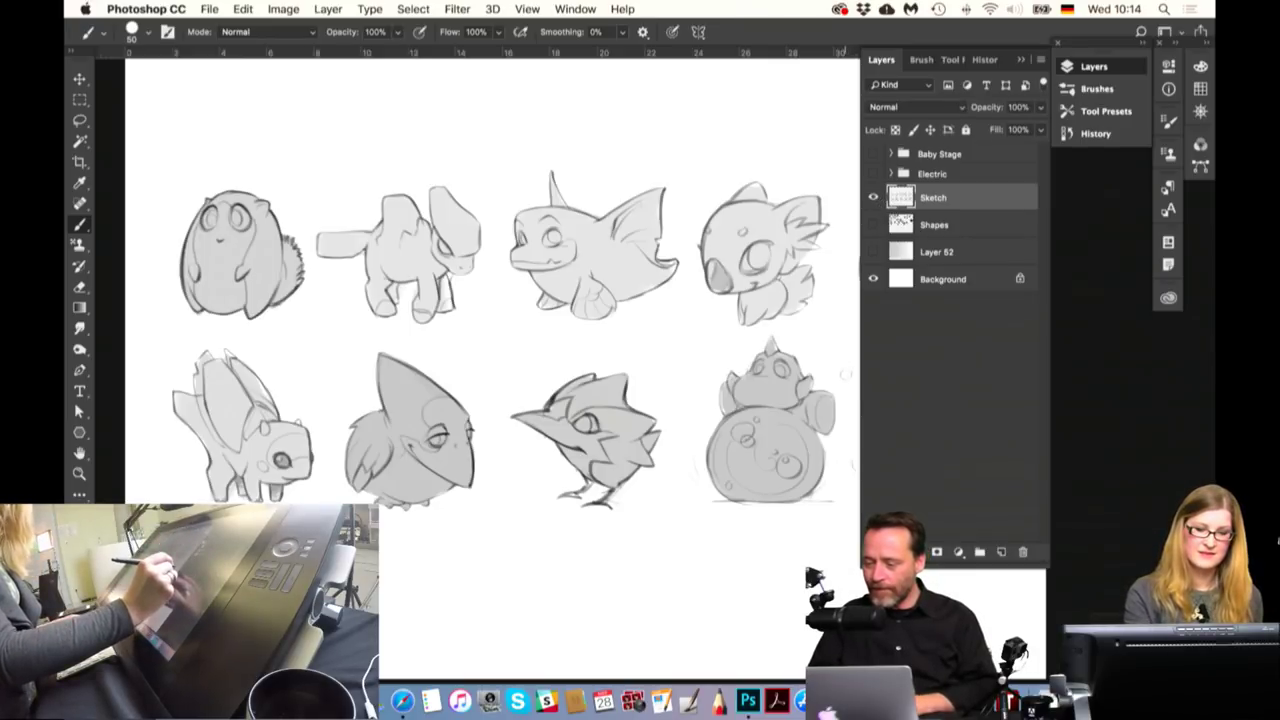
drag(696, 470, 471, 455)
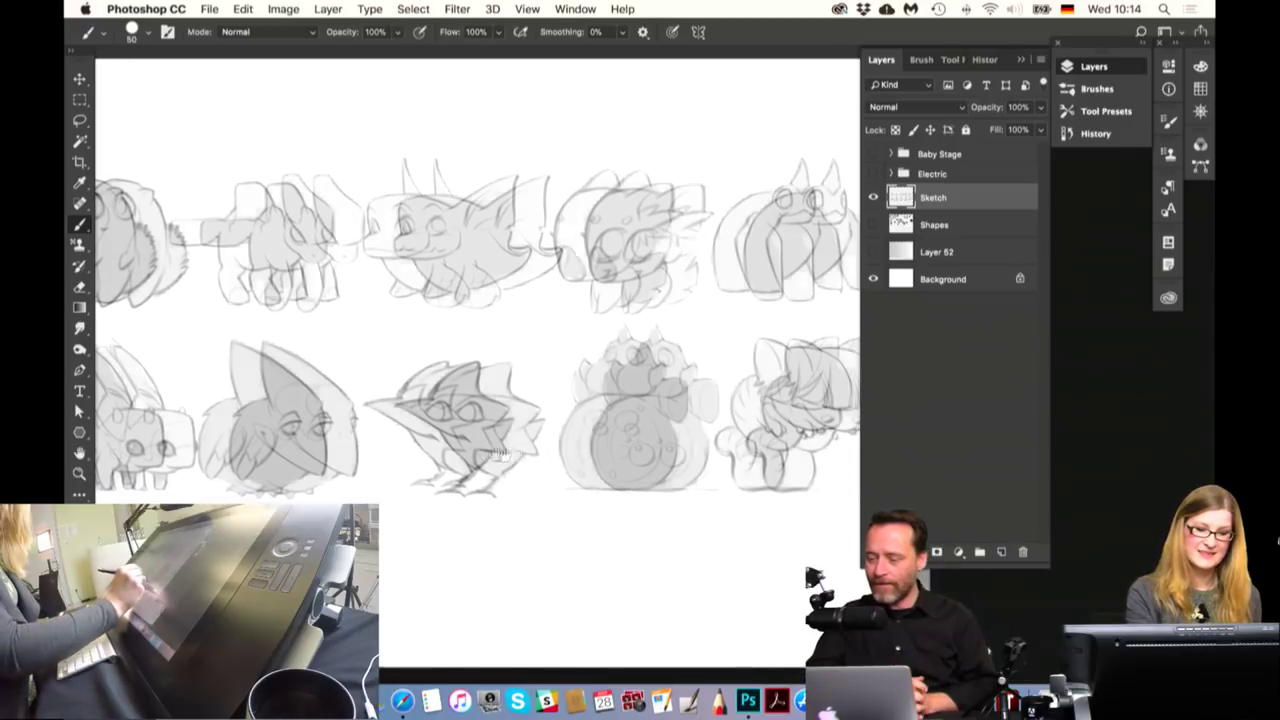
key(ctrl+r)
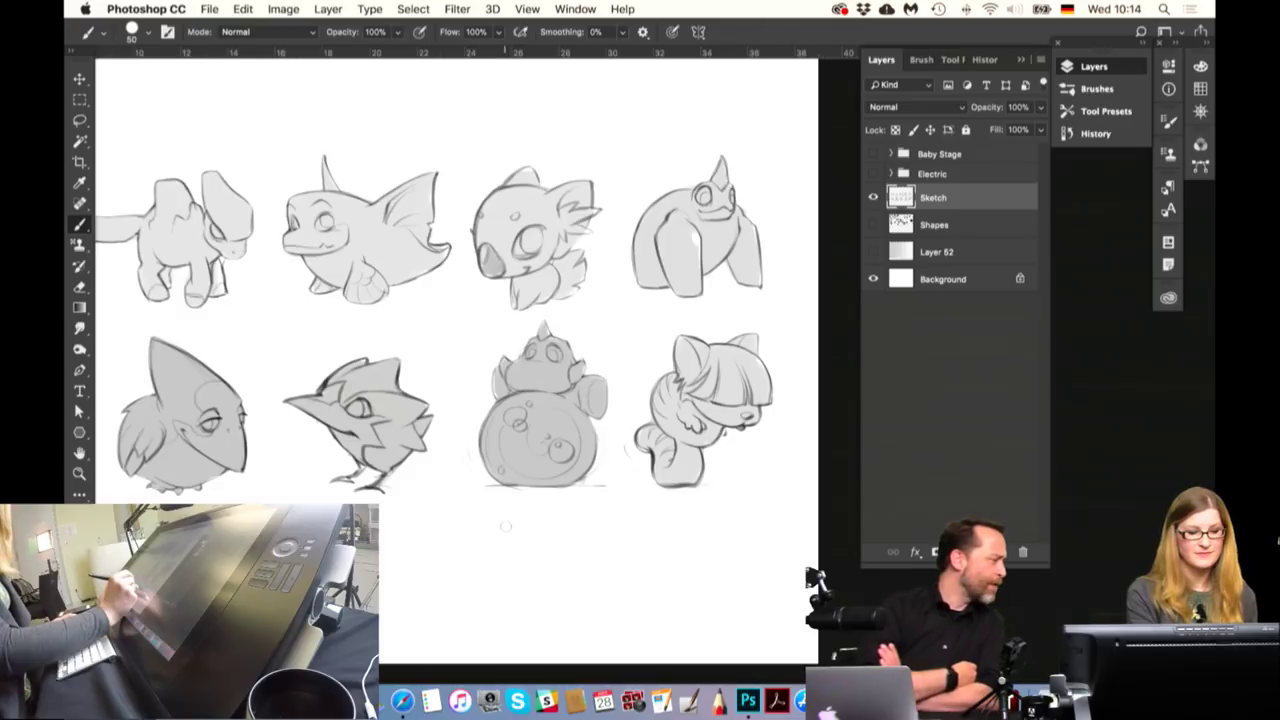
drag(508, 520, 668, 514)
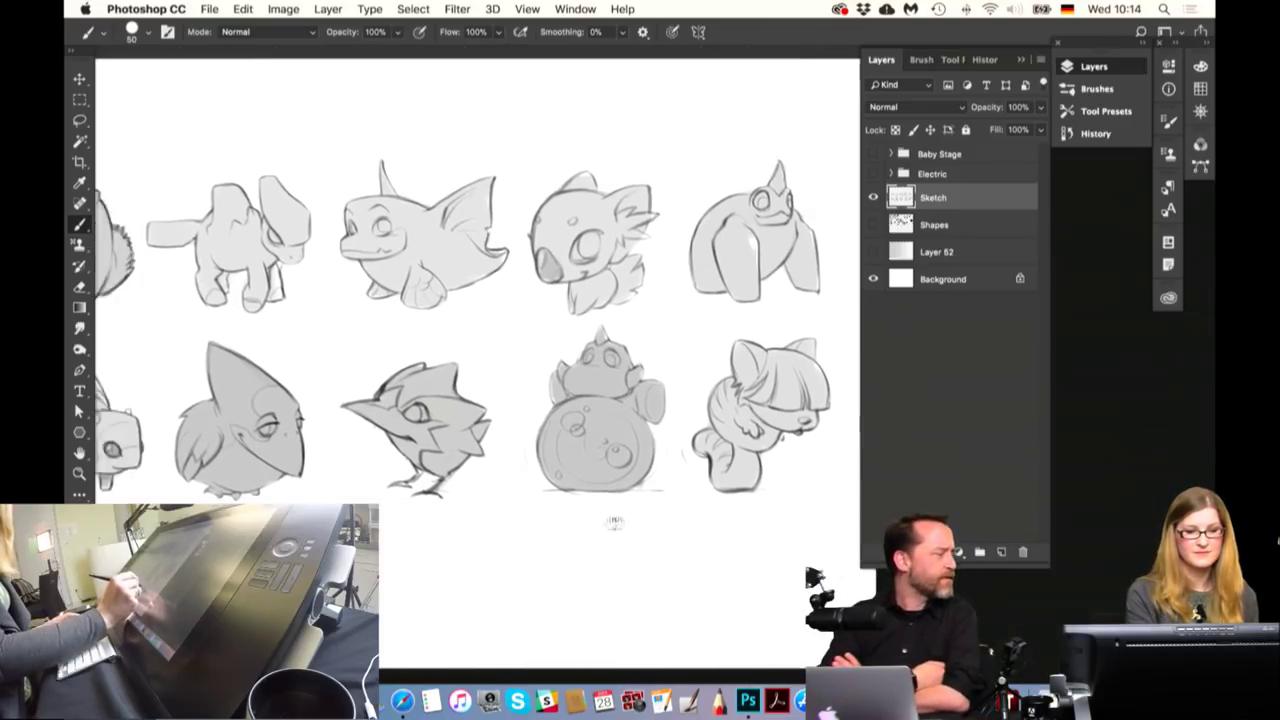
click(283, 9)
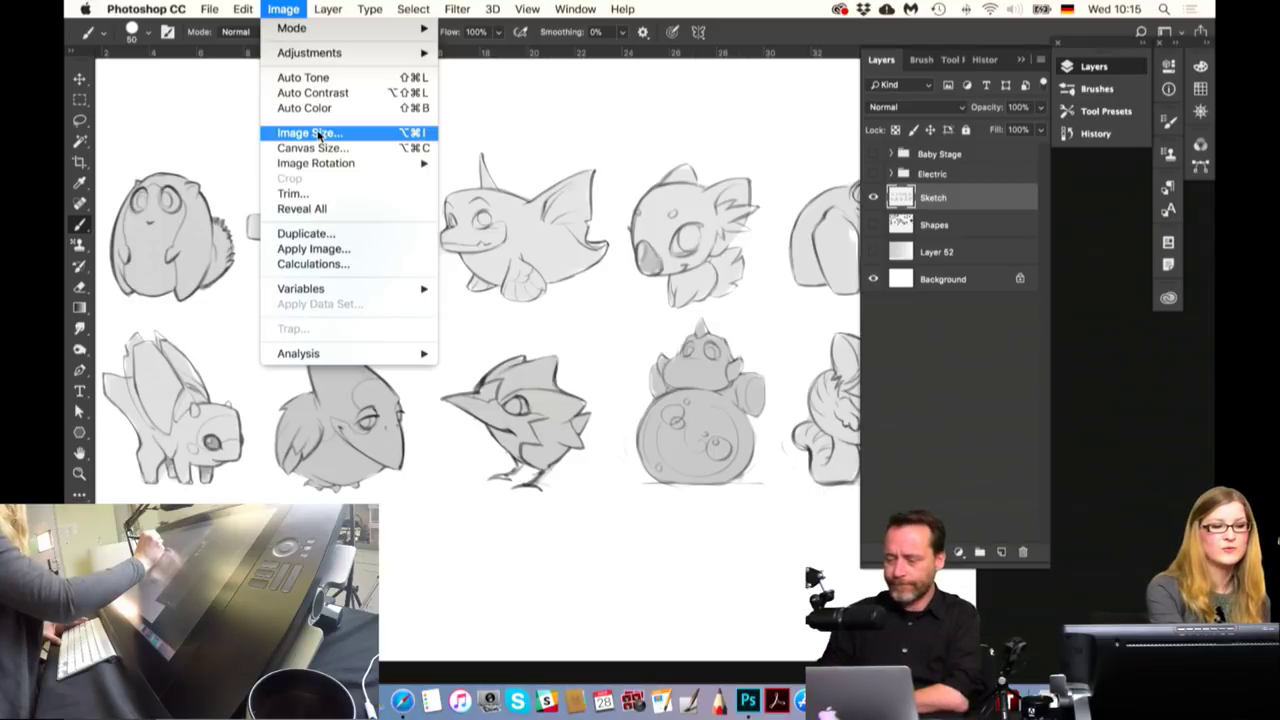
click(318, 135)
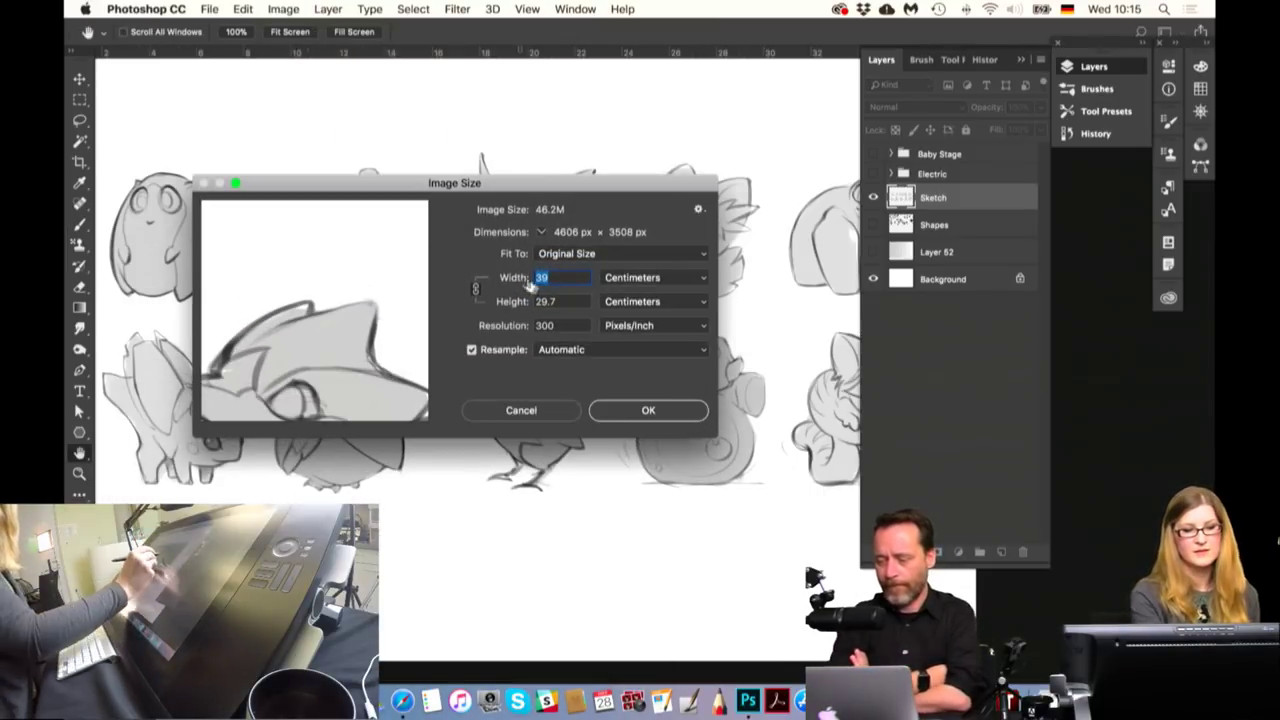
click(652, 277)
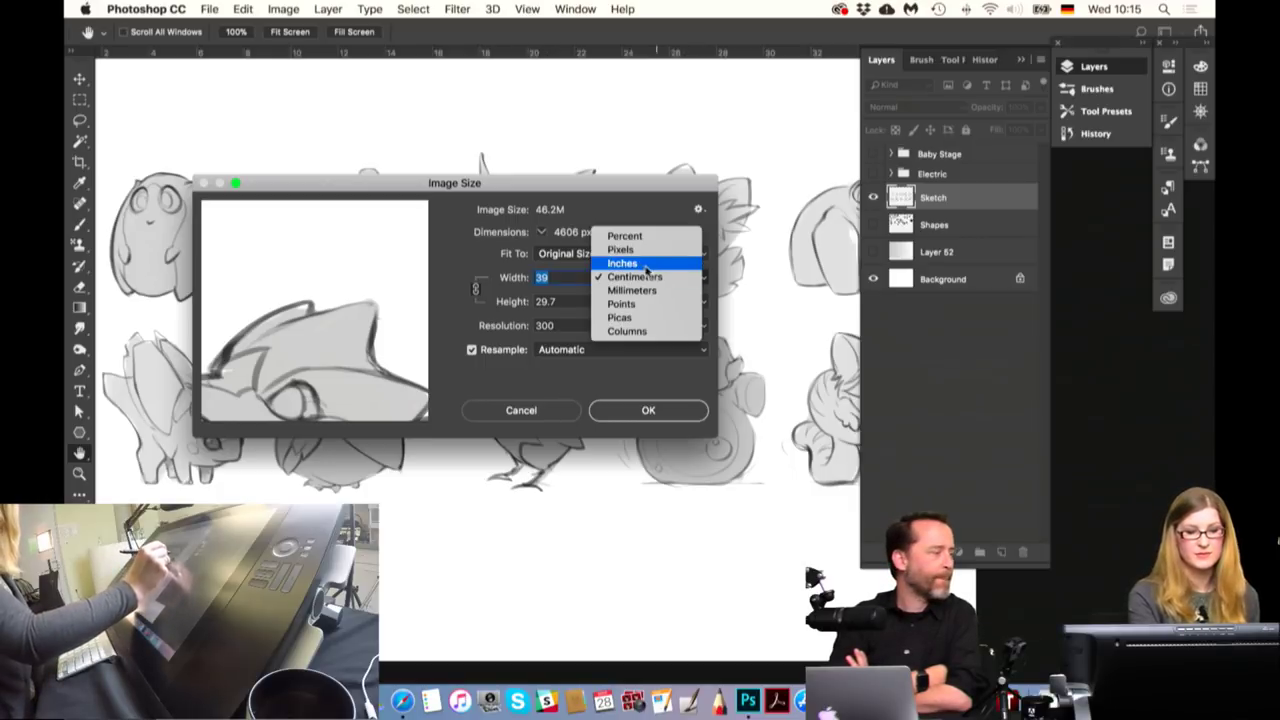
click(659, 255)
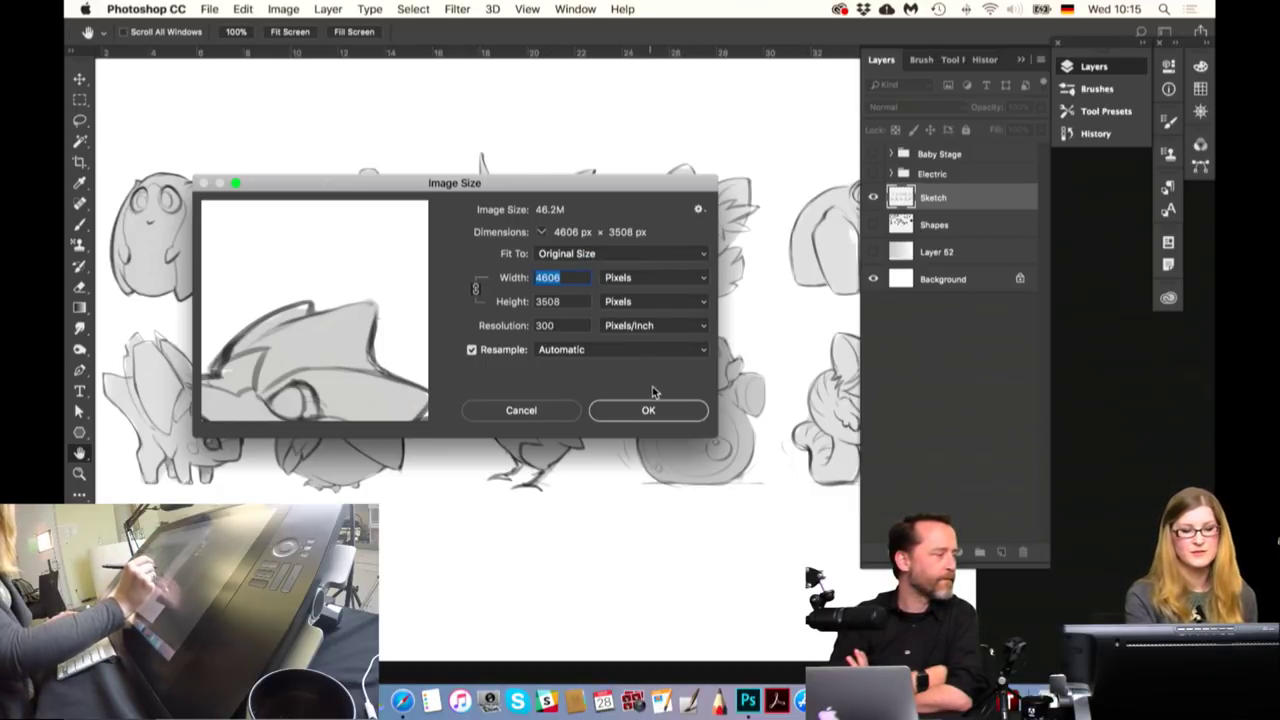
click(536, 411)
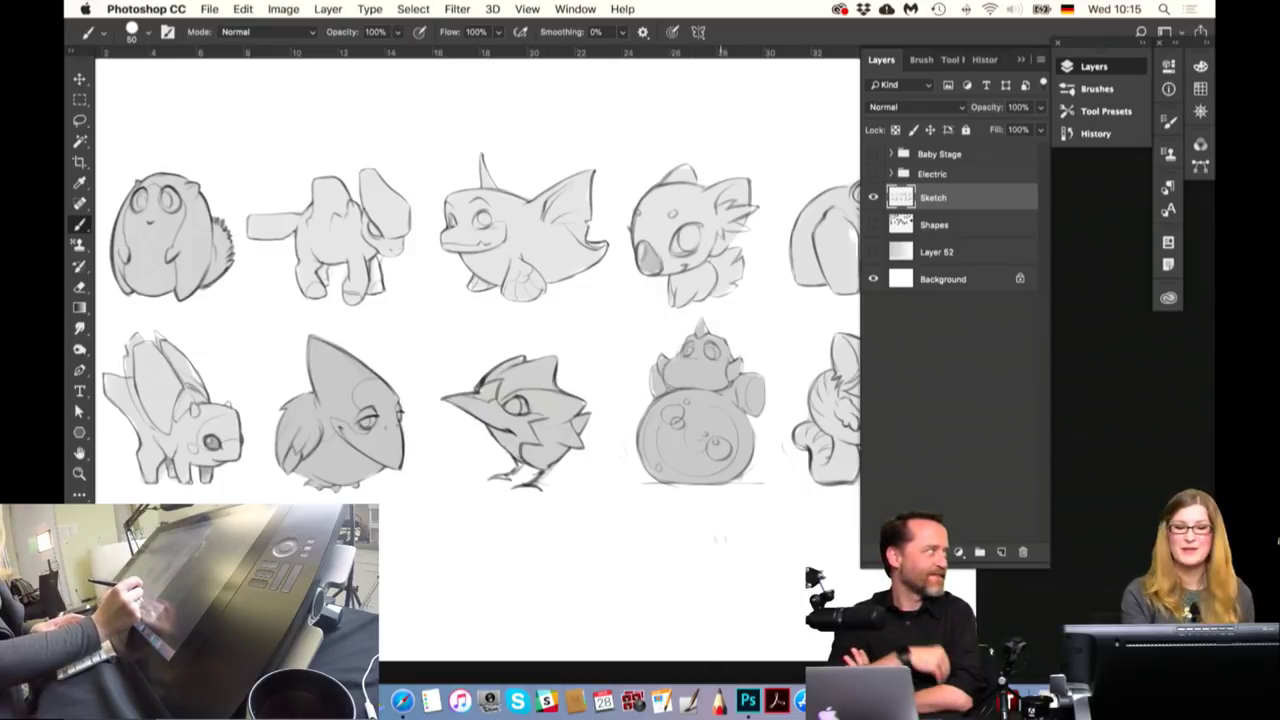
drag(617, 508, 432, 508)
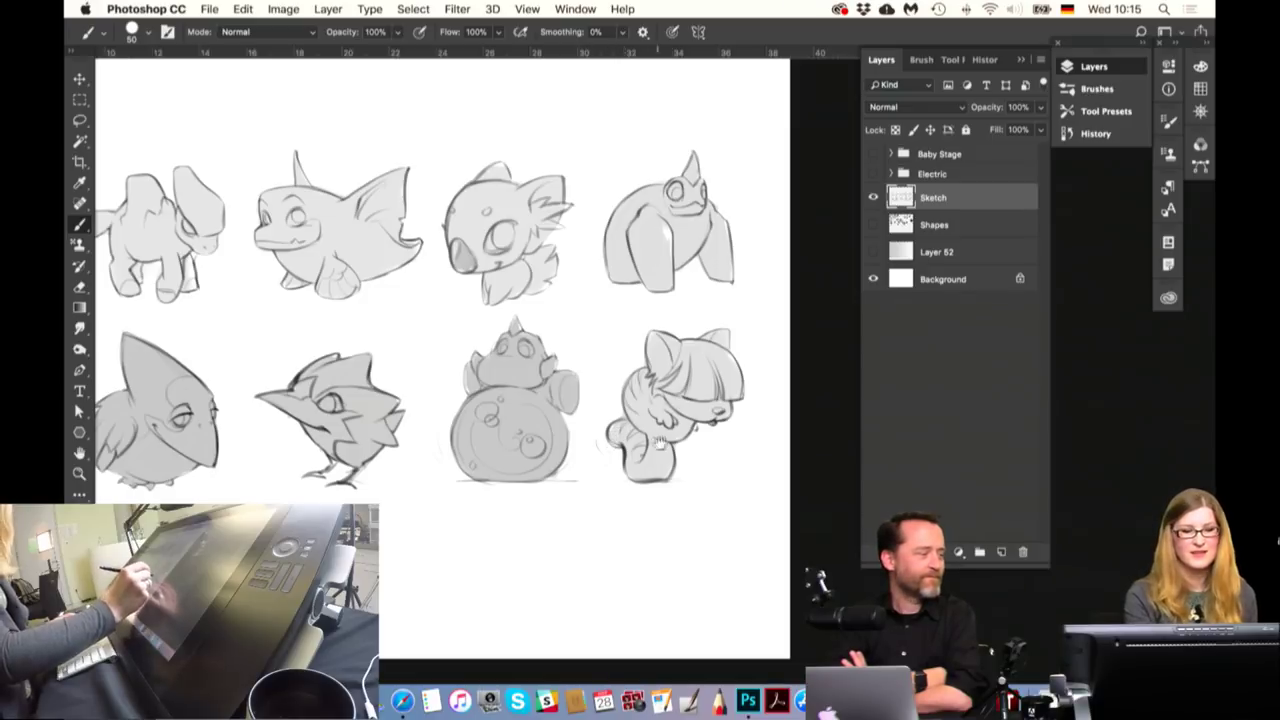
mouse_move(659, 441)
mouse_down()
mouse_move(718, 488)
mouse_move(731, 452)
mouse_up()
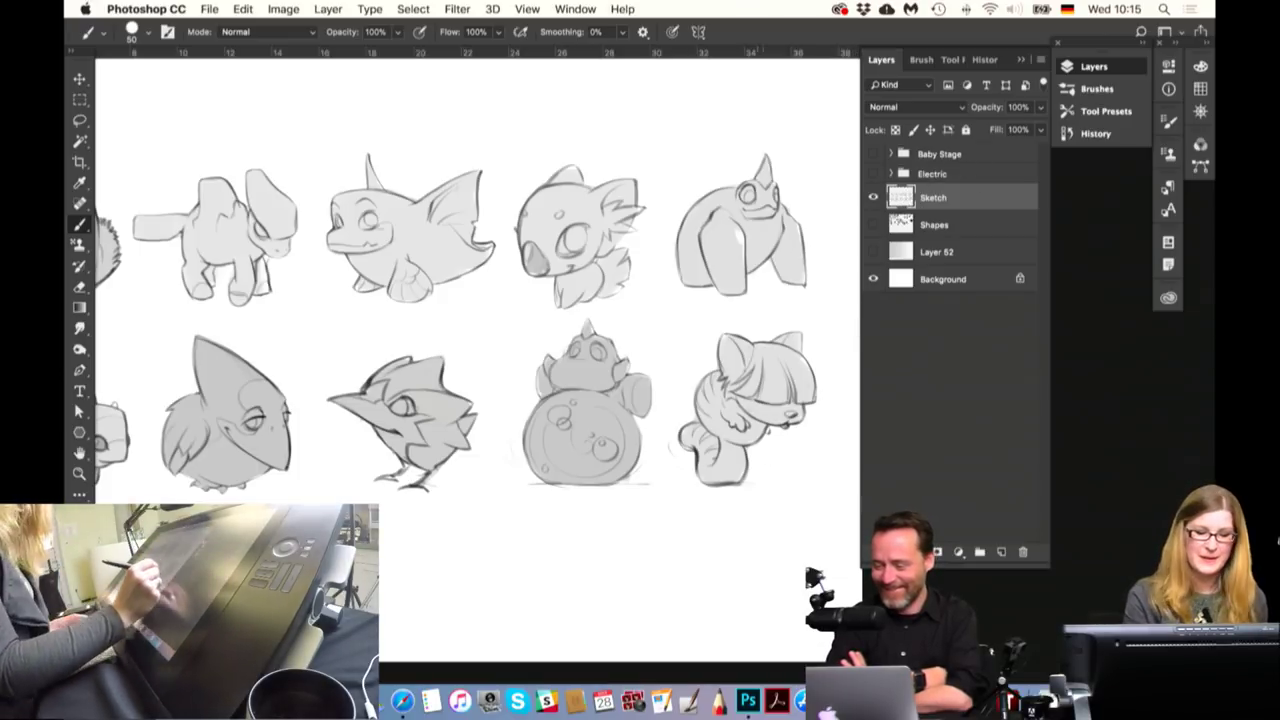
drag(508, 517, 626, 486)
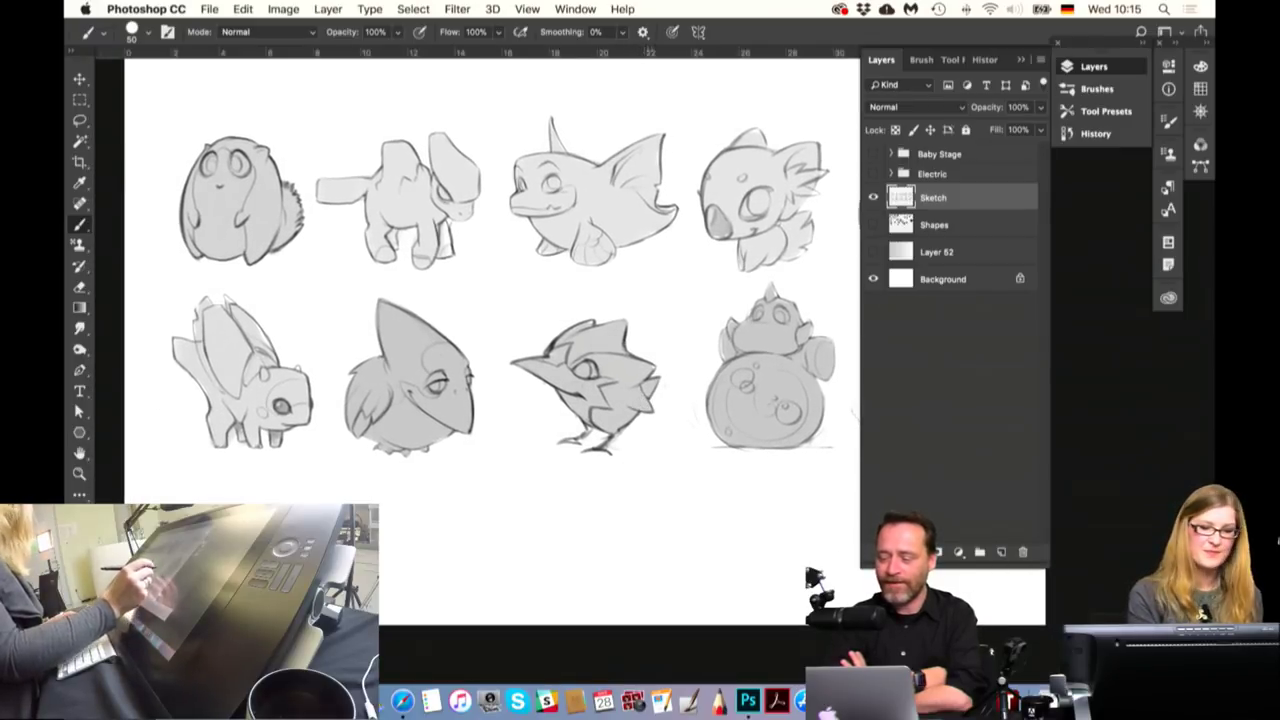
click(876, 198)
click(873, 173)
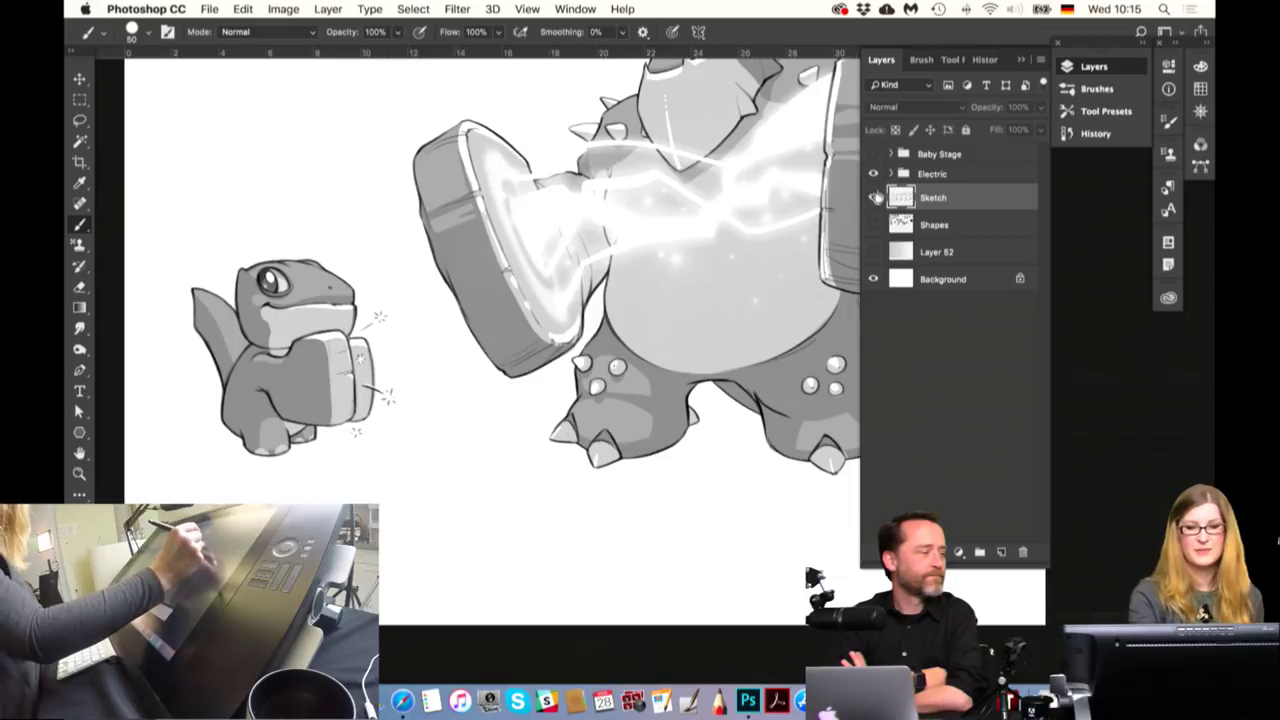
click(874, 197)
click(874, 174)
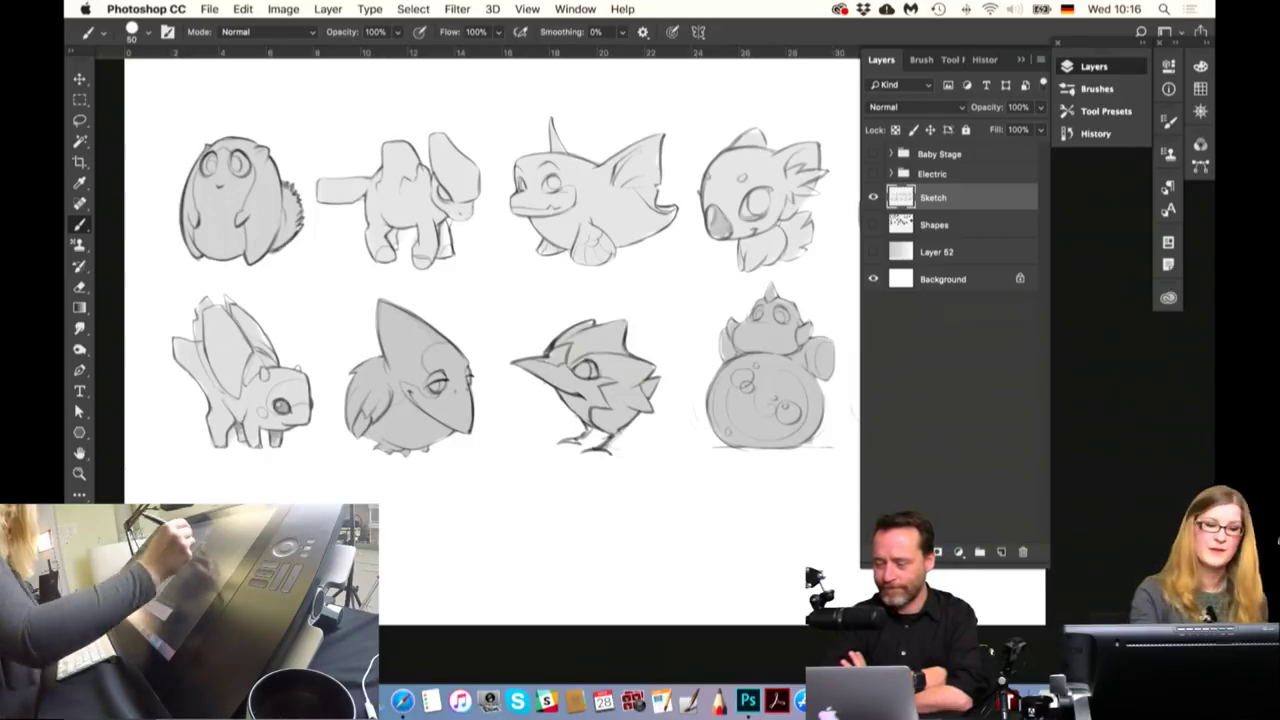
Marquee-select the beaked creature sketch, then hide the Sketch layer and show the Electric group
key(m)
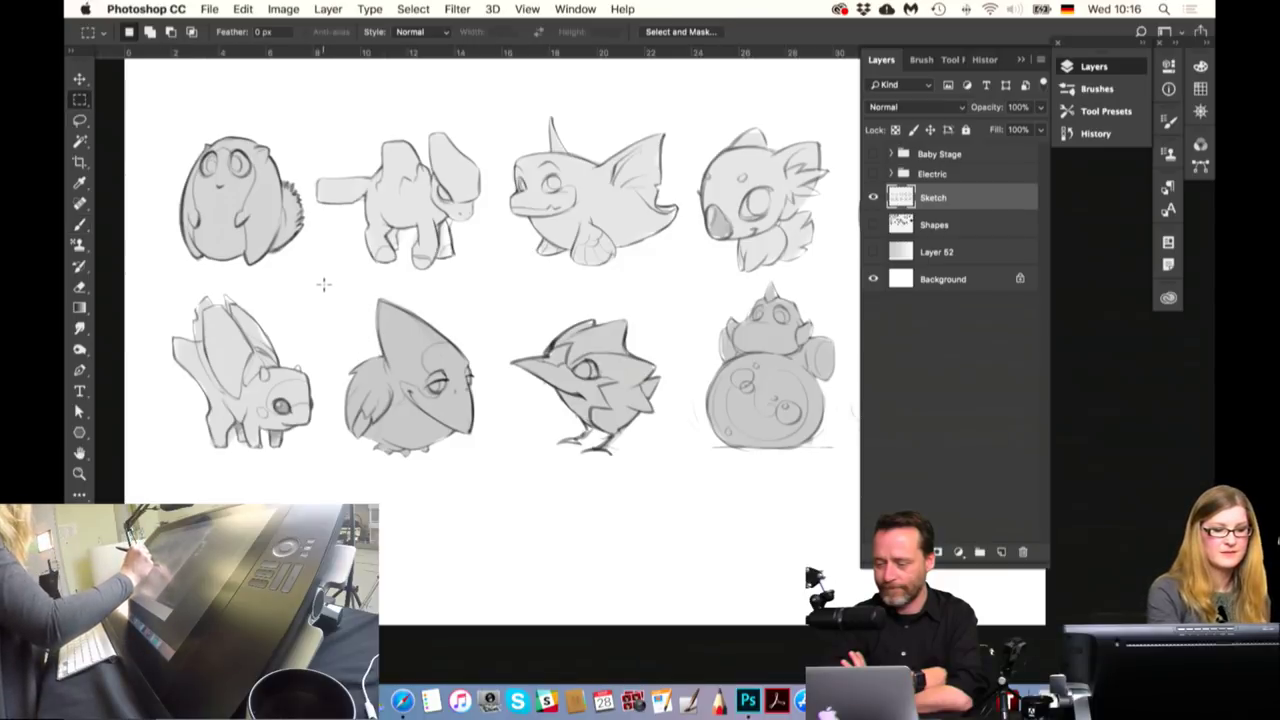
mouse_move(323, 287)
mouse_down()
mouse_move(684, 485)
mouse_move(499, 485)
mouse_up()
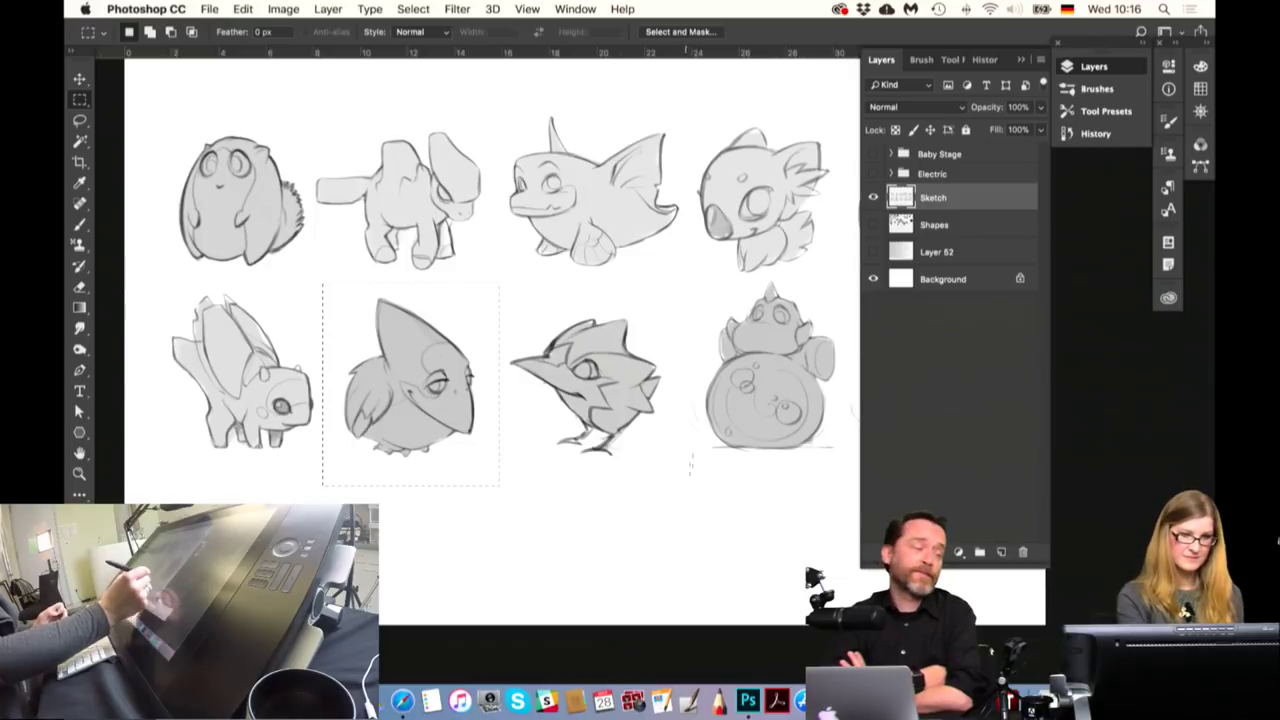
click(873, 197)
click(874, 174)
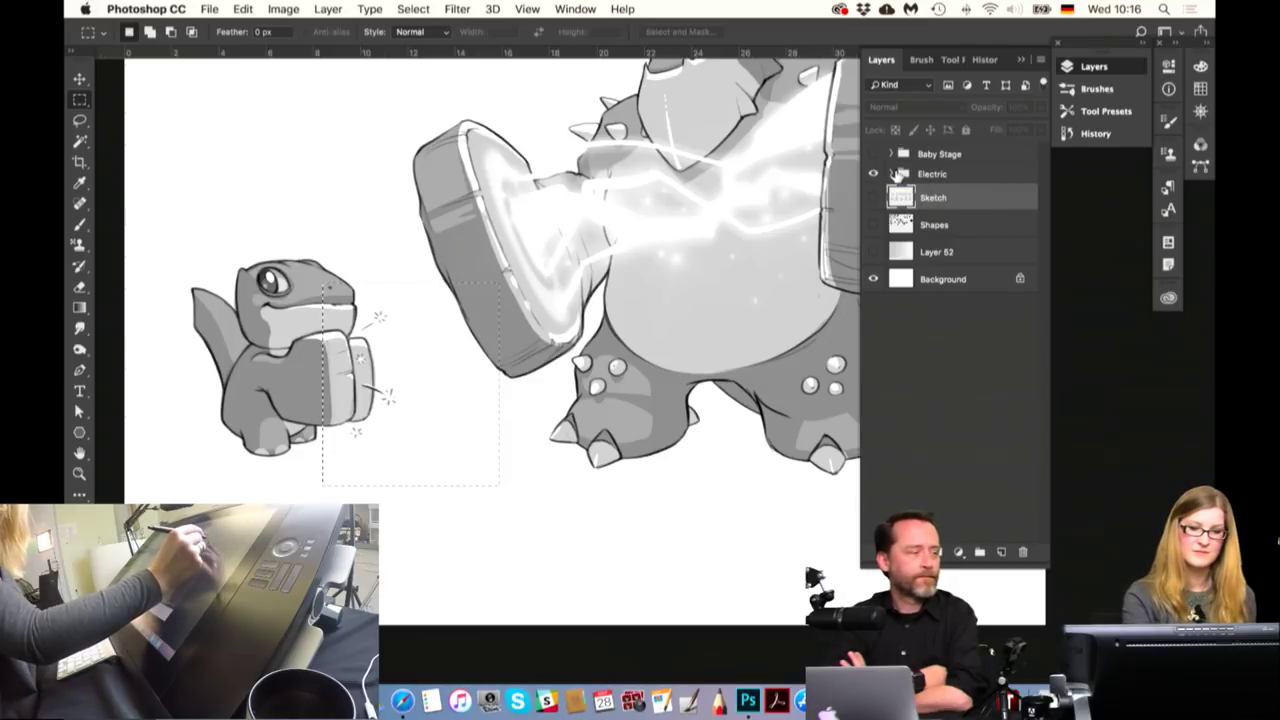
Hide Evo Stage, make Baby Stage's Layer 41 active, and deselect the fist selection
click(891, 174)
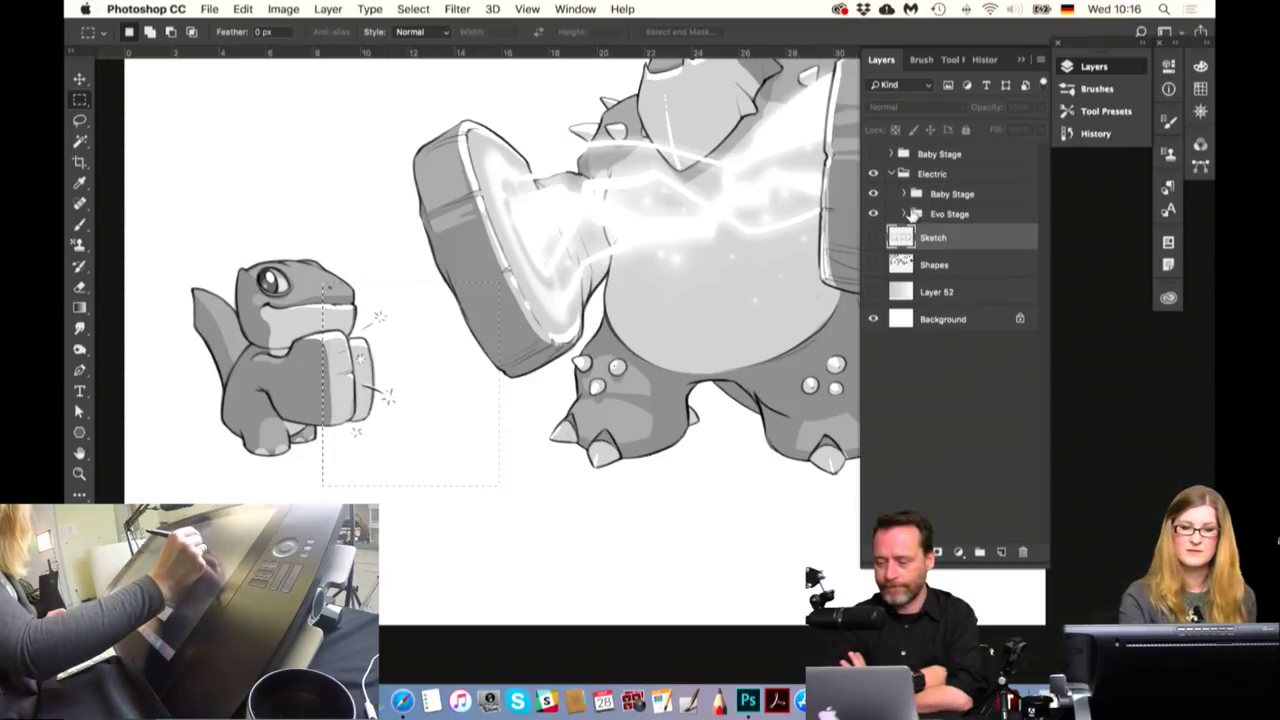
click(873, 214)
click(904, 194)
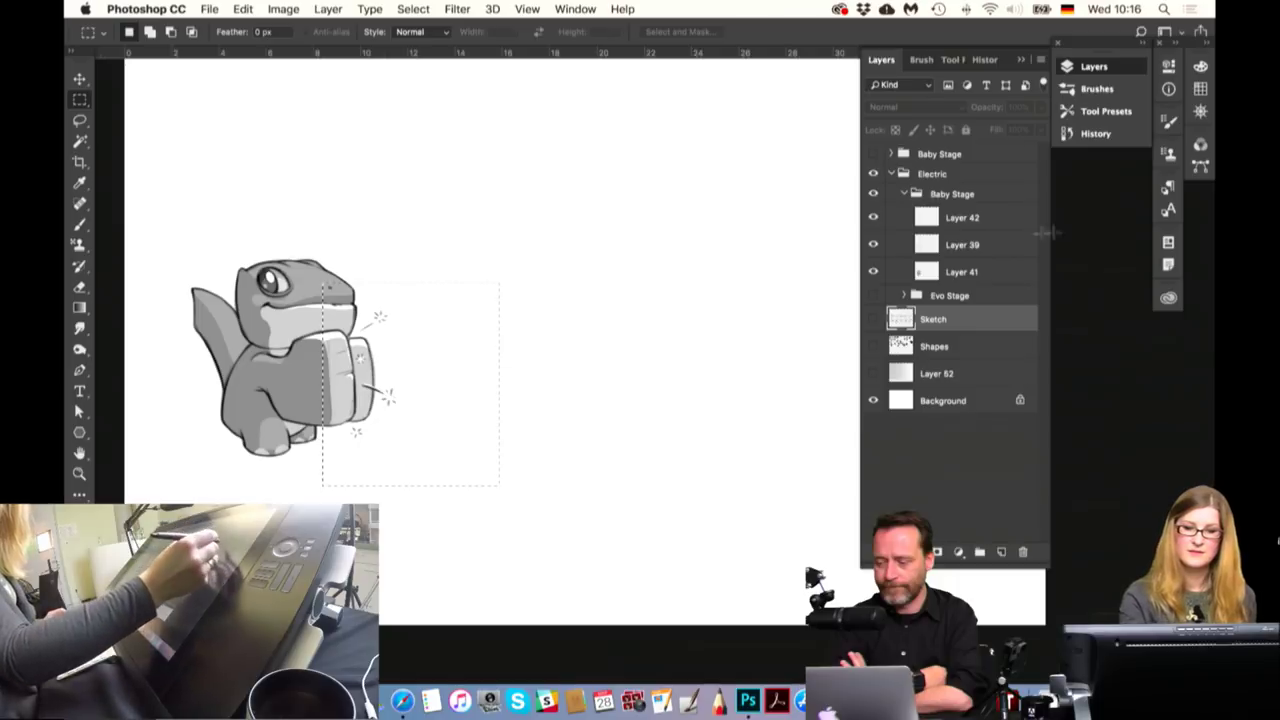
click(935, 272)
double_click(873, 272)
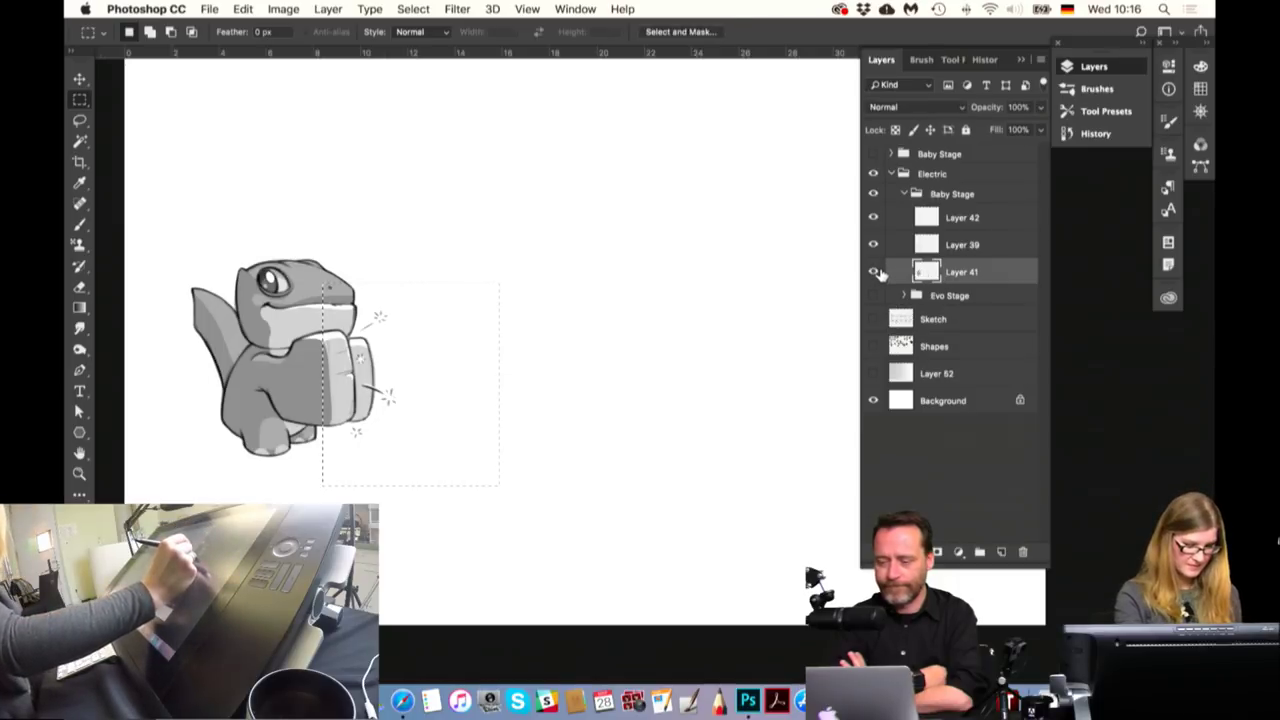
key(super+d)
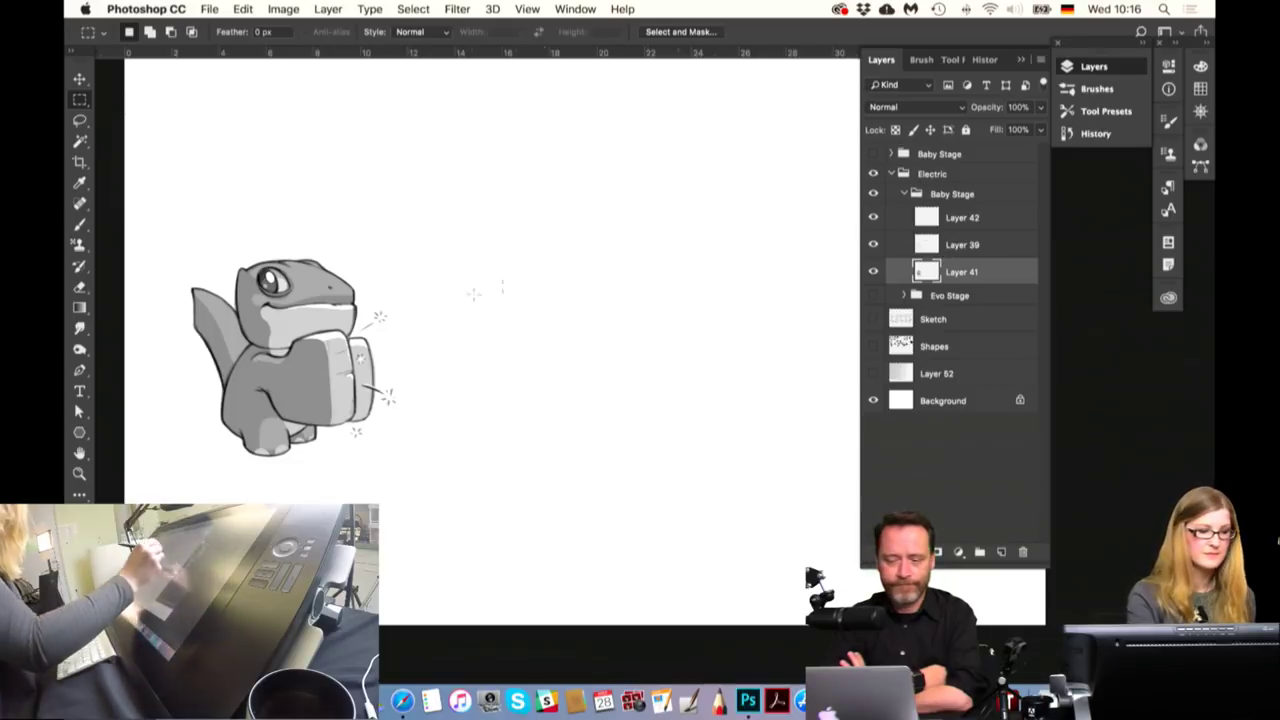
Drag the Baby Stage creature toward the canvas centre and scale it up about 159%
key(v)
drag(355, 464, 573, 470)
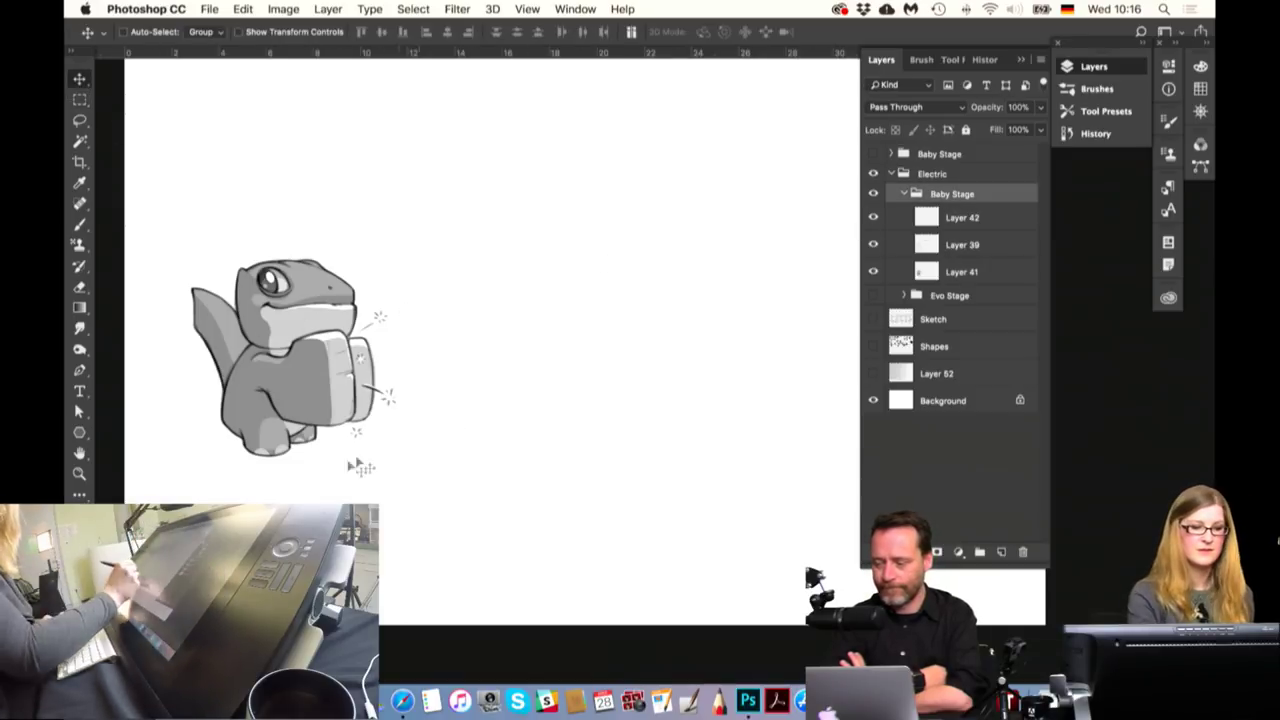
key(super+t)
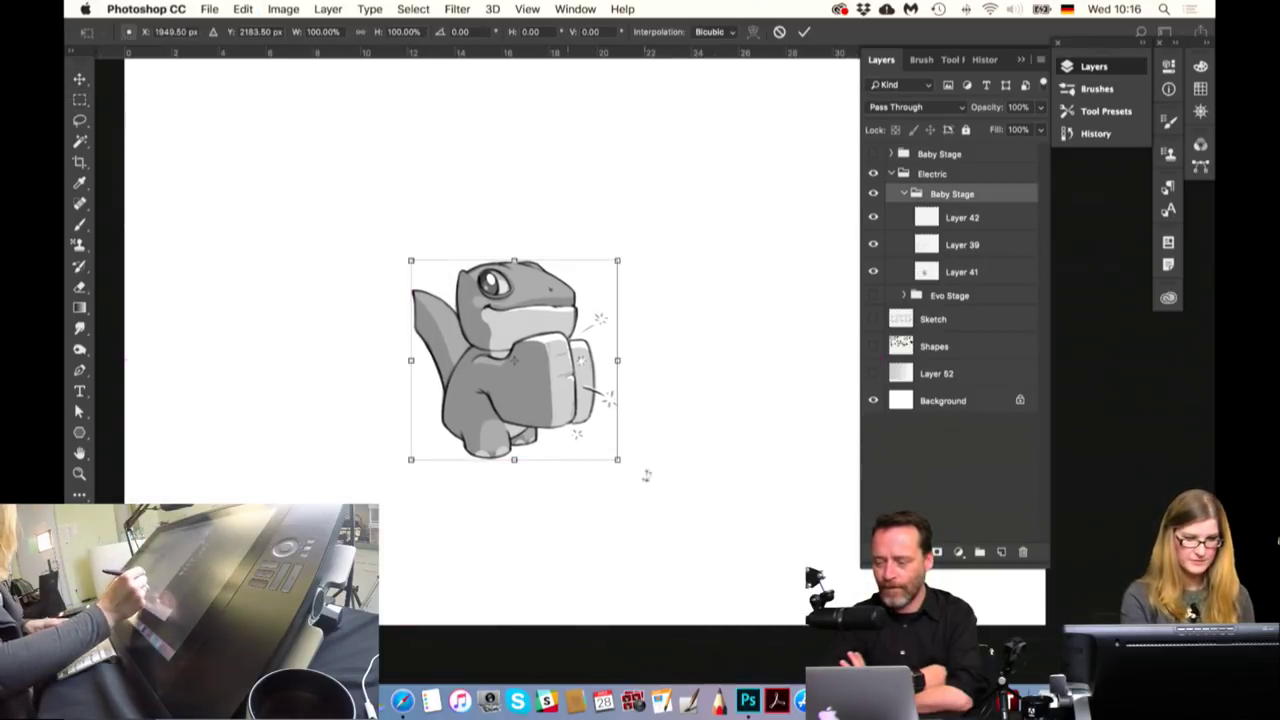
drag(617, 460, 617, 506)
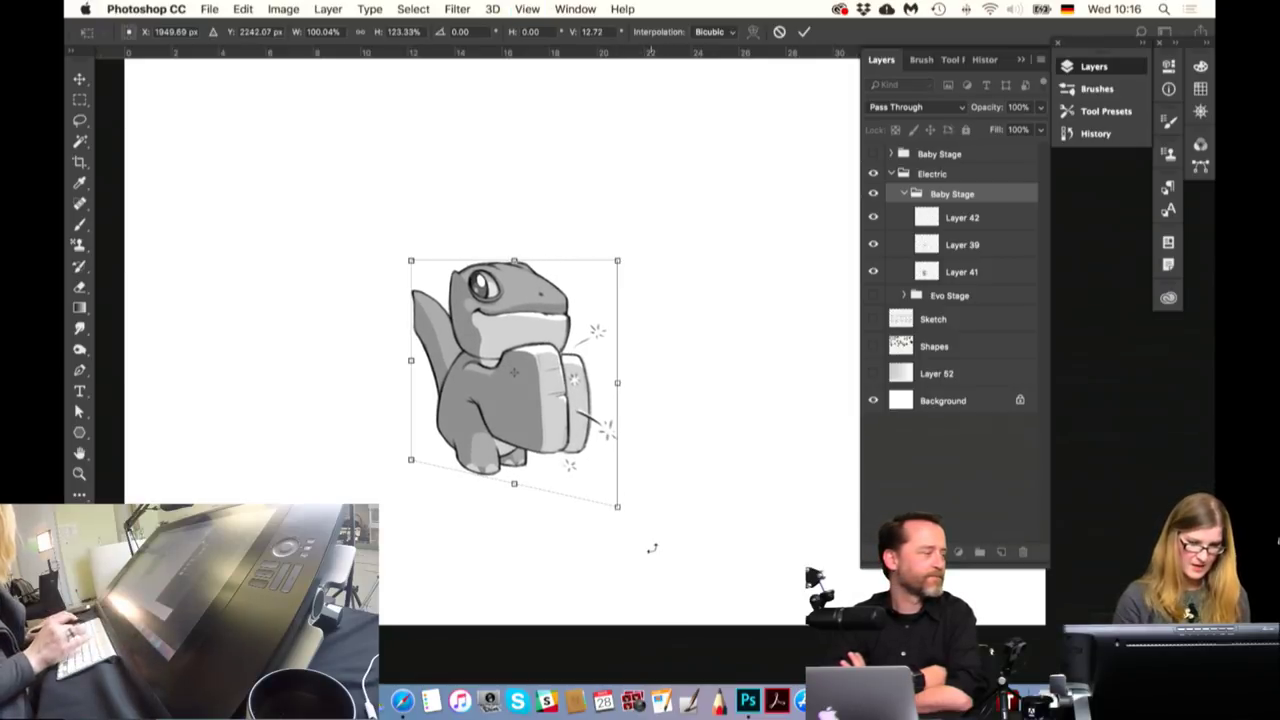
key(super+z)
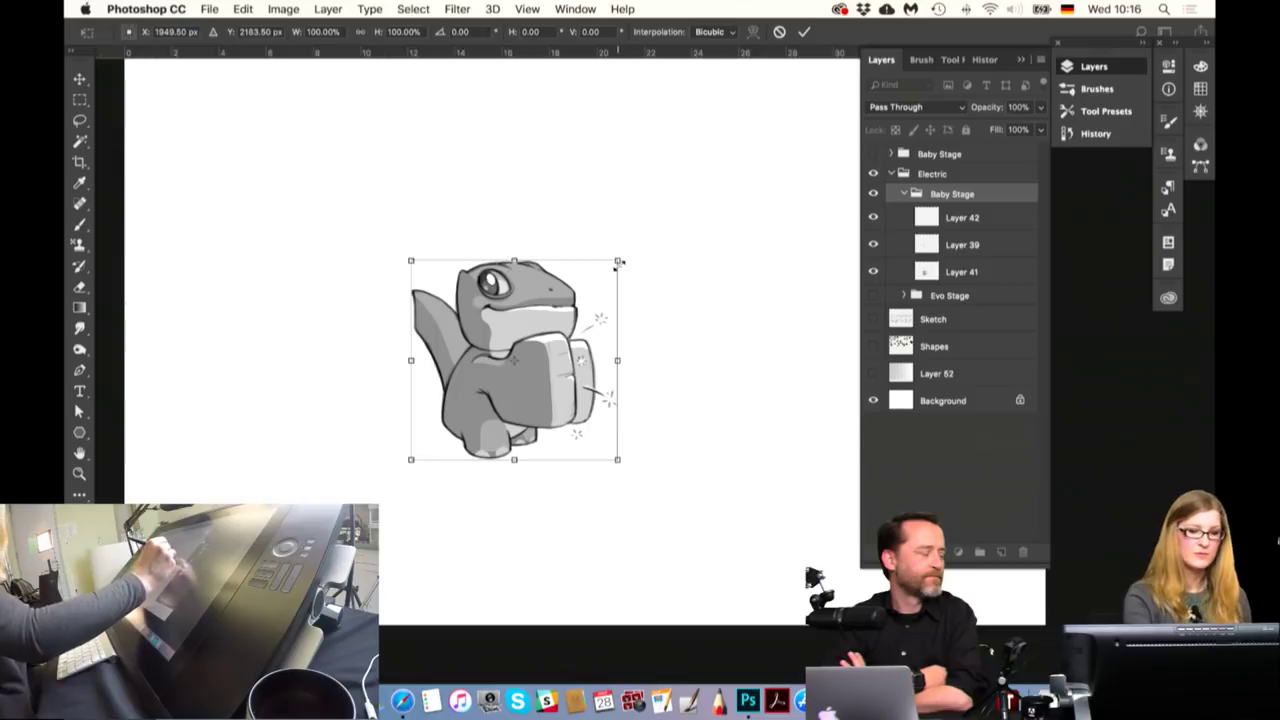
drag(619, 259, 690, 218)
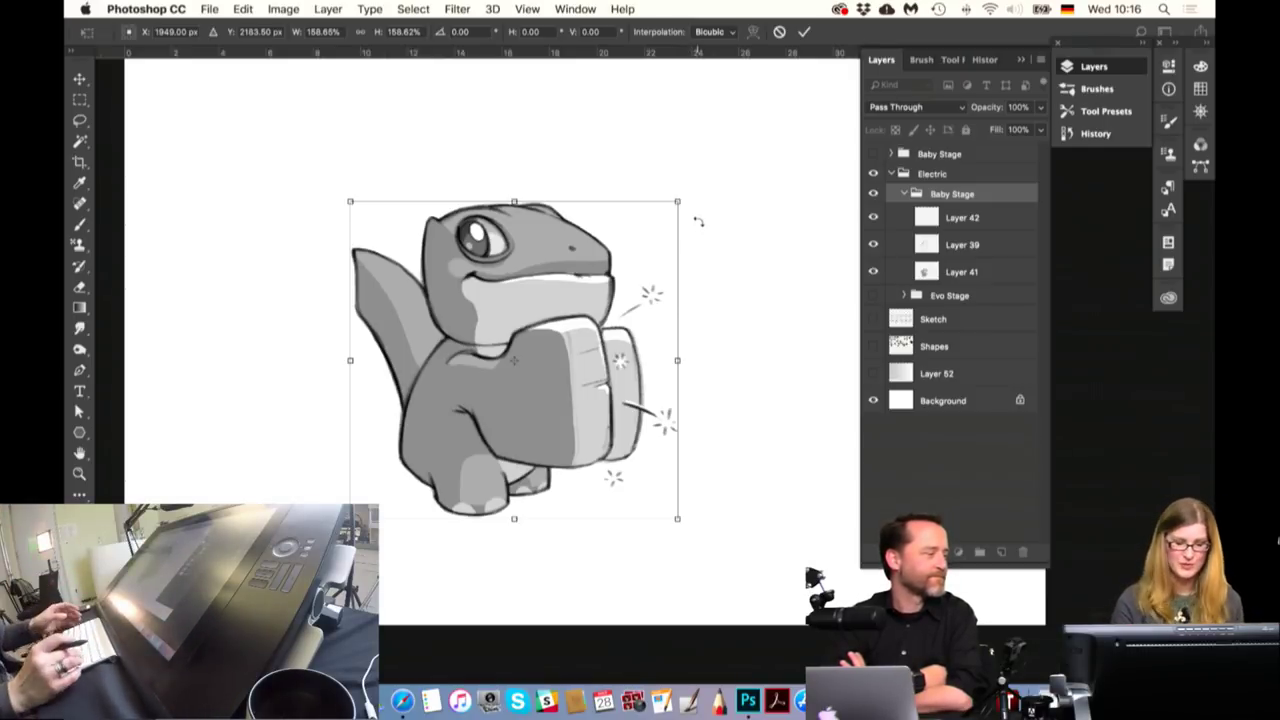
key(Return)
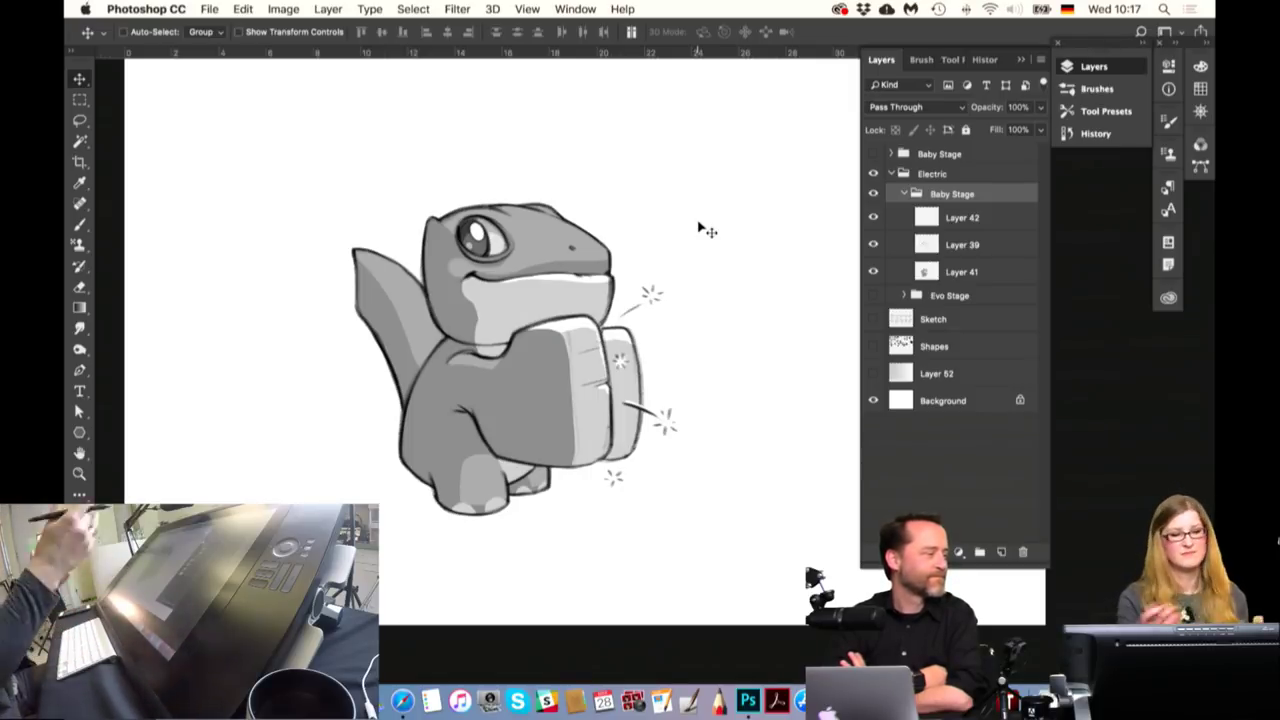
Select line-art Layer 39, compare visibility, and hide the Layer 42 sparkle strokes
click(953, 246)
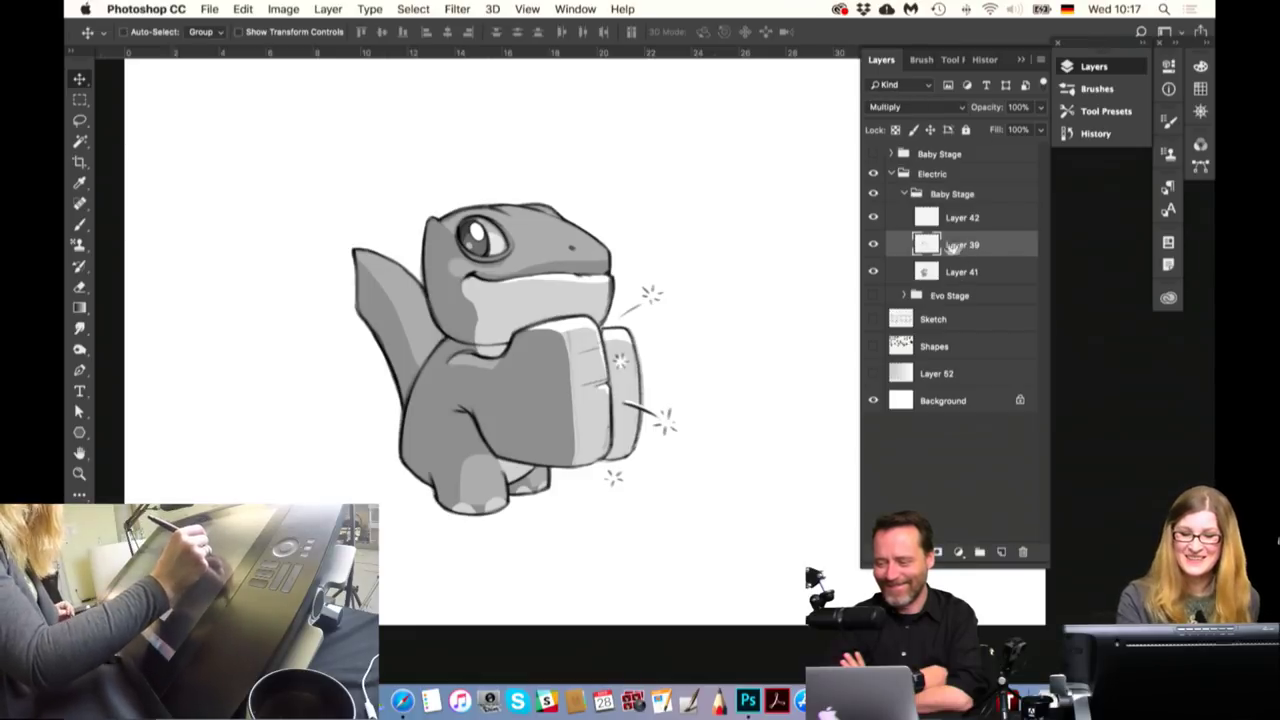
click(874, 244)
click(874, 244)
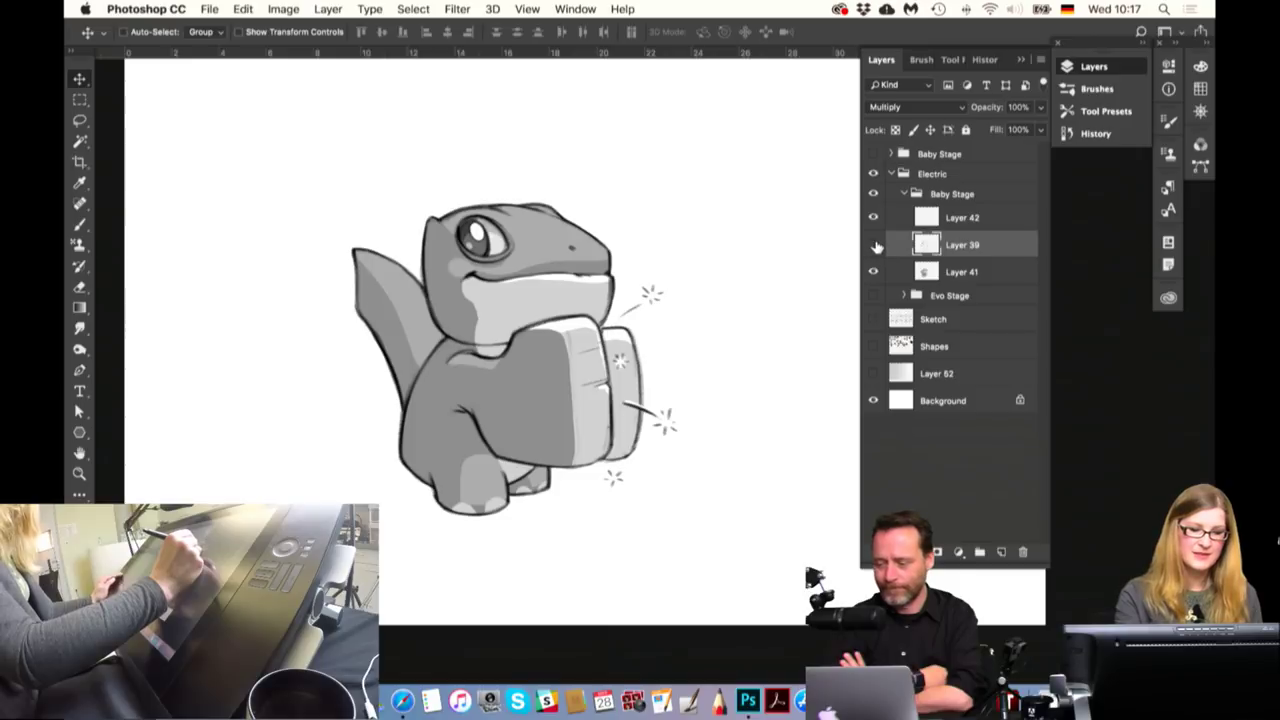
click(874, 244)
click(874, 244)
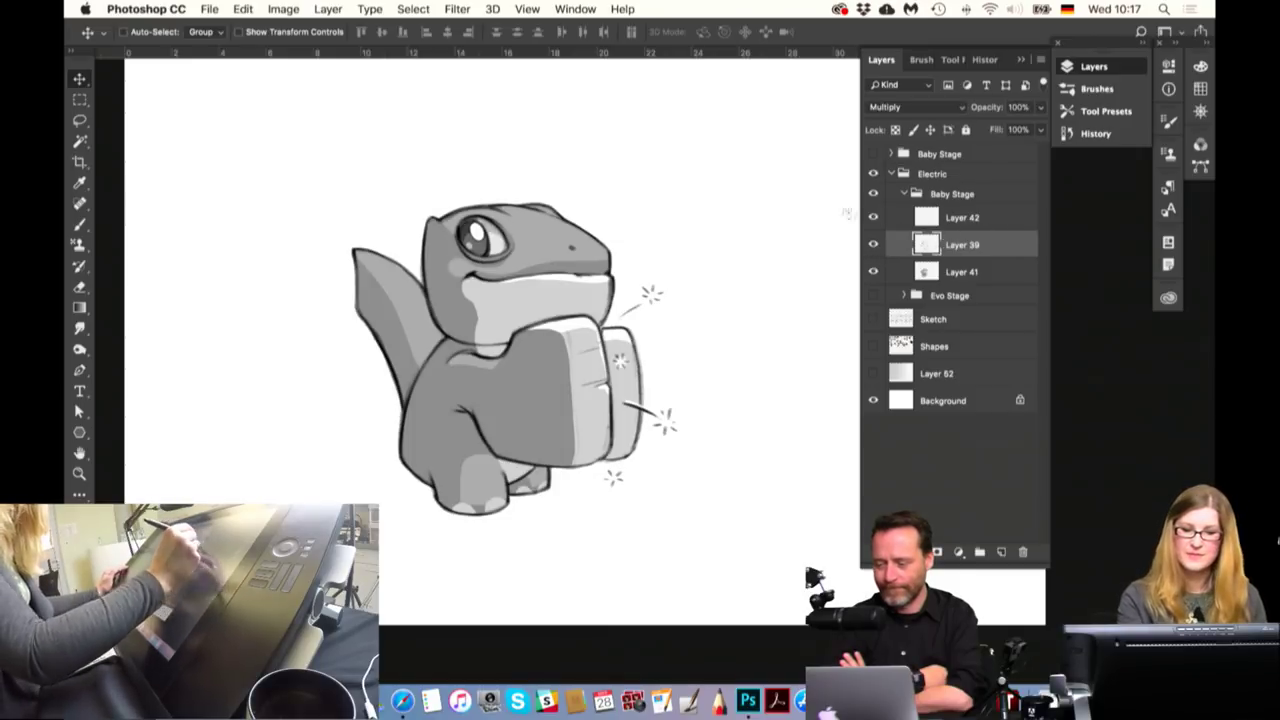
click(874, 217)
click(874, 217)
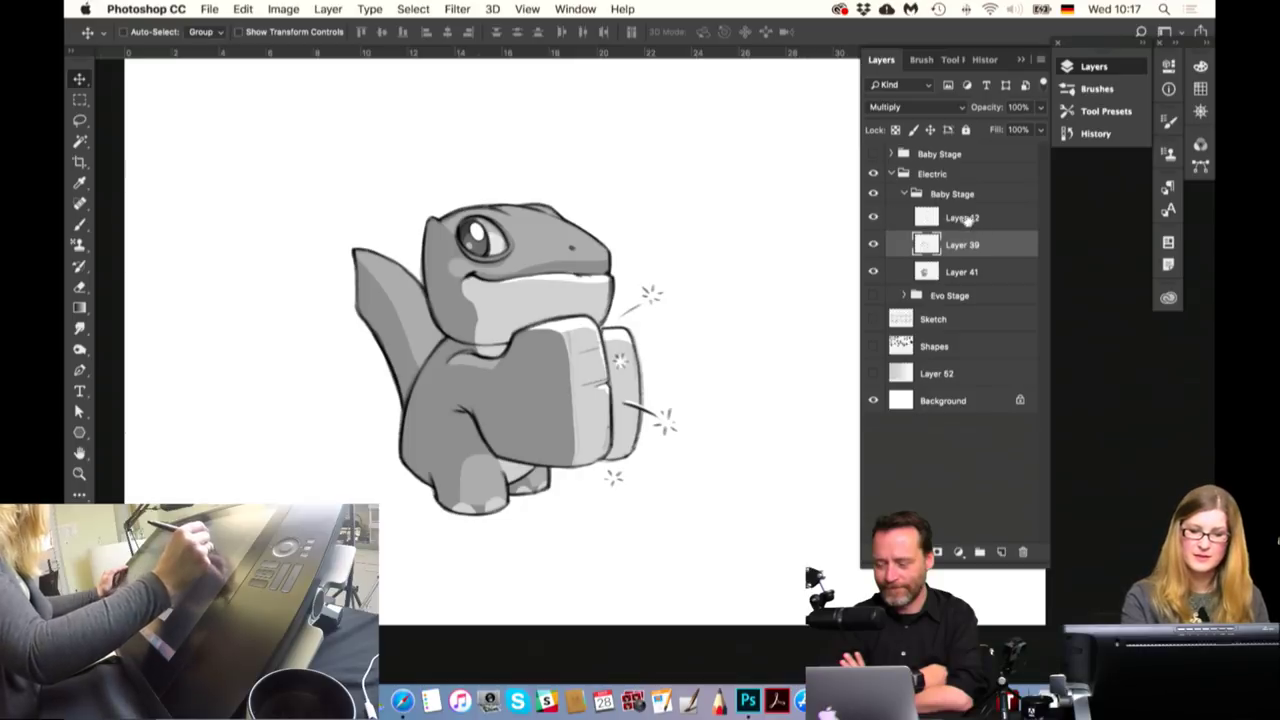
click(874, 217)
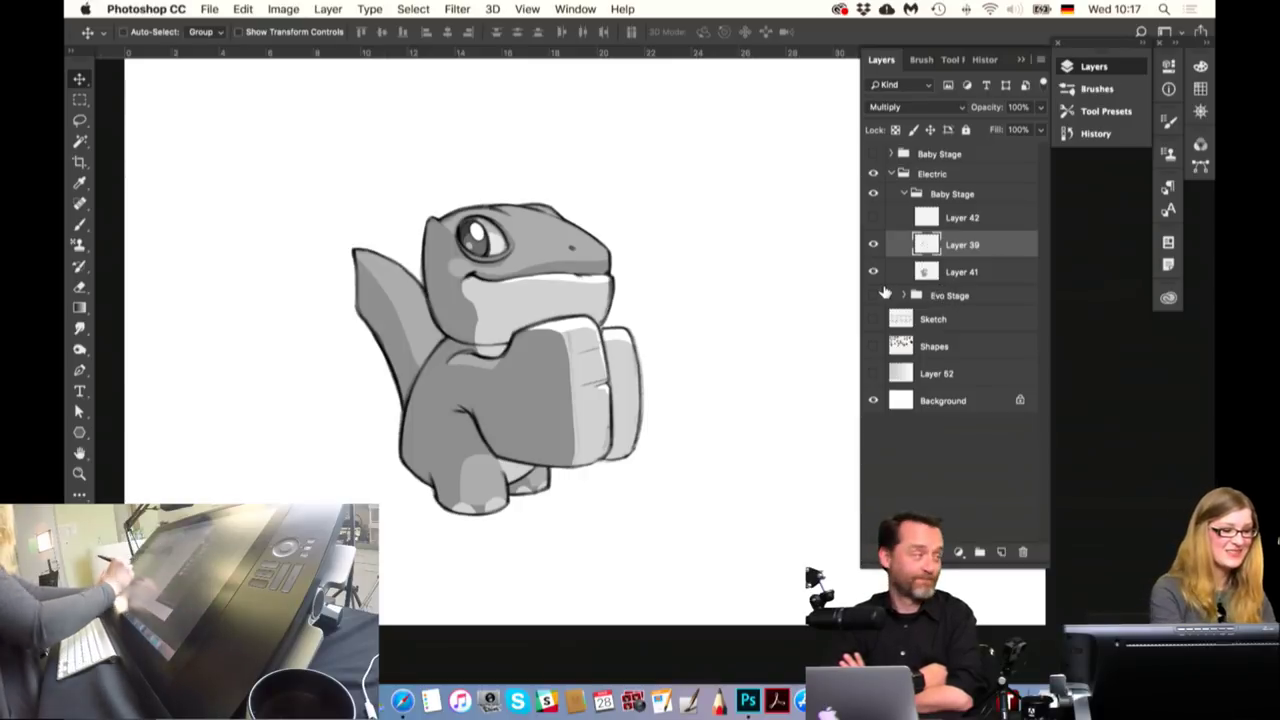
Zoom in on the baby creature and compare Layer 39 line art against Layer 41 shading
key(z)
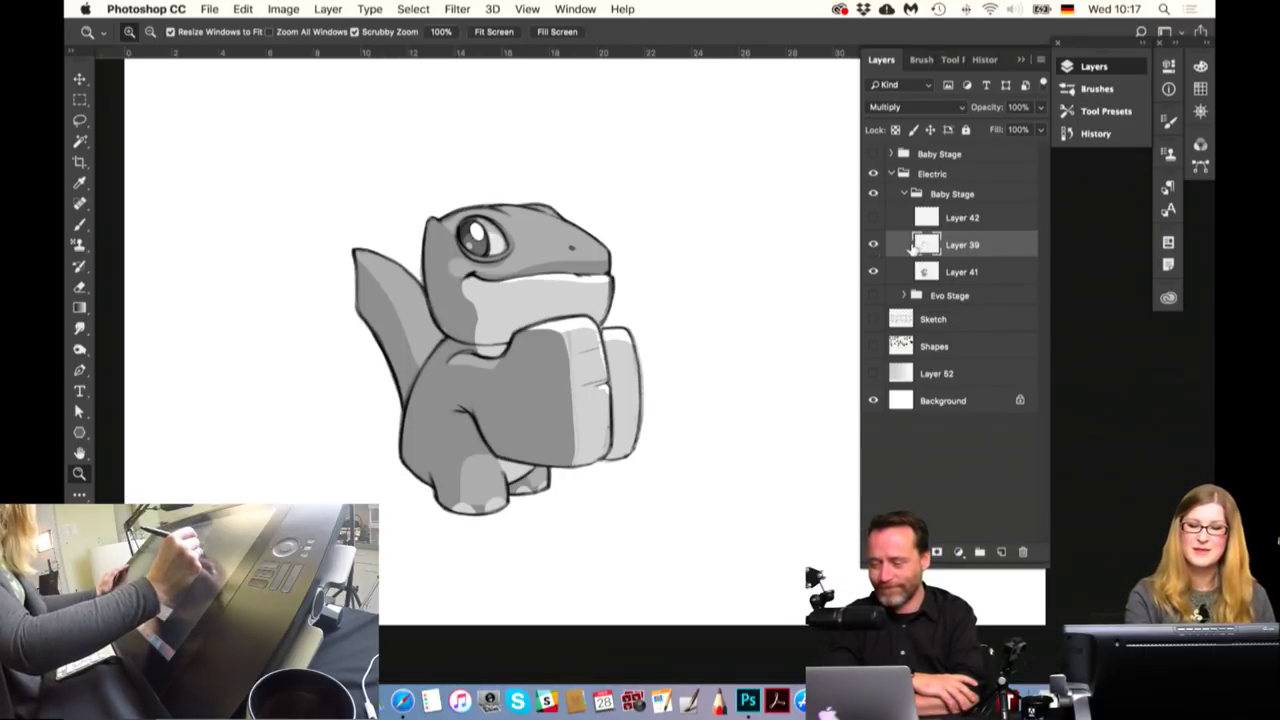
click(601, 316)
click(84, 226)
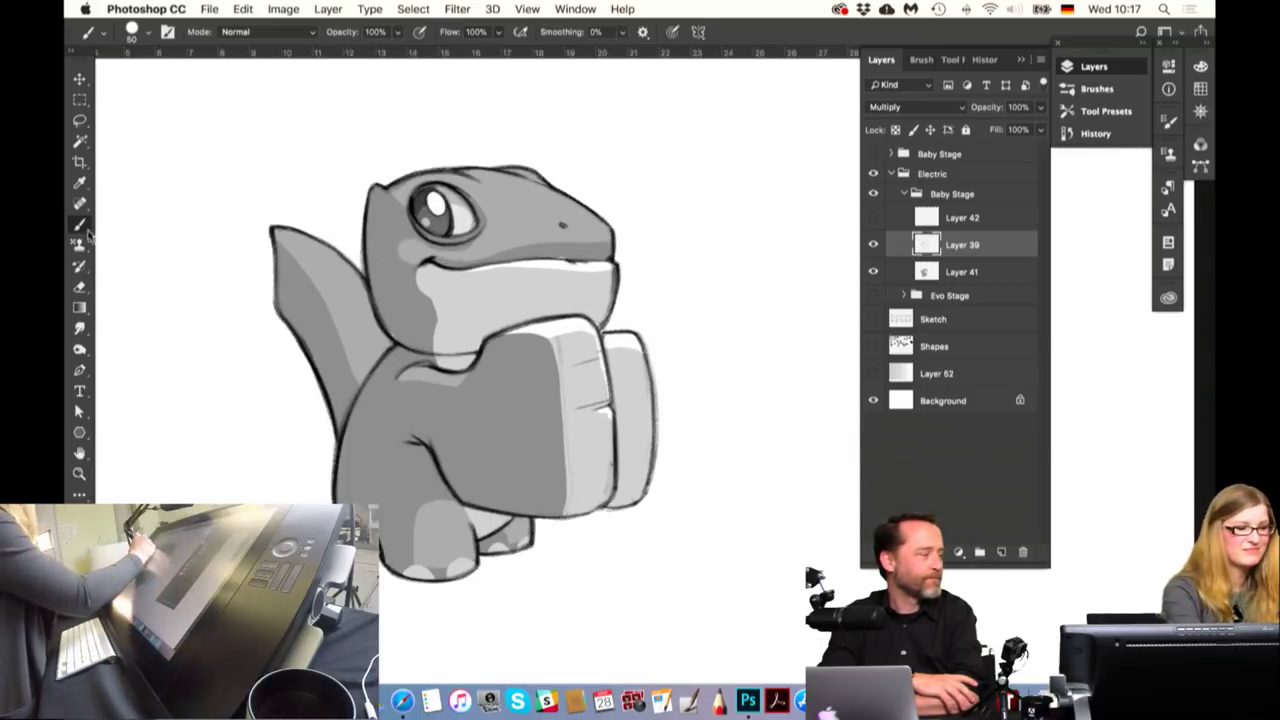
click(953, 276)
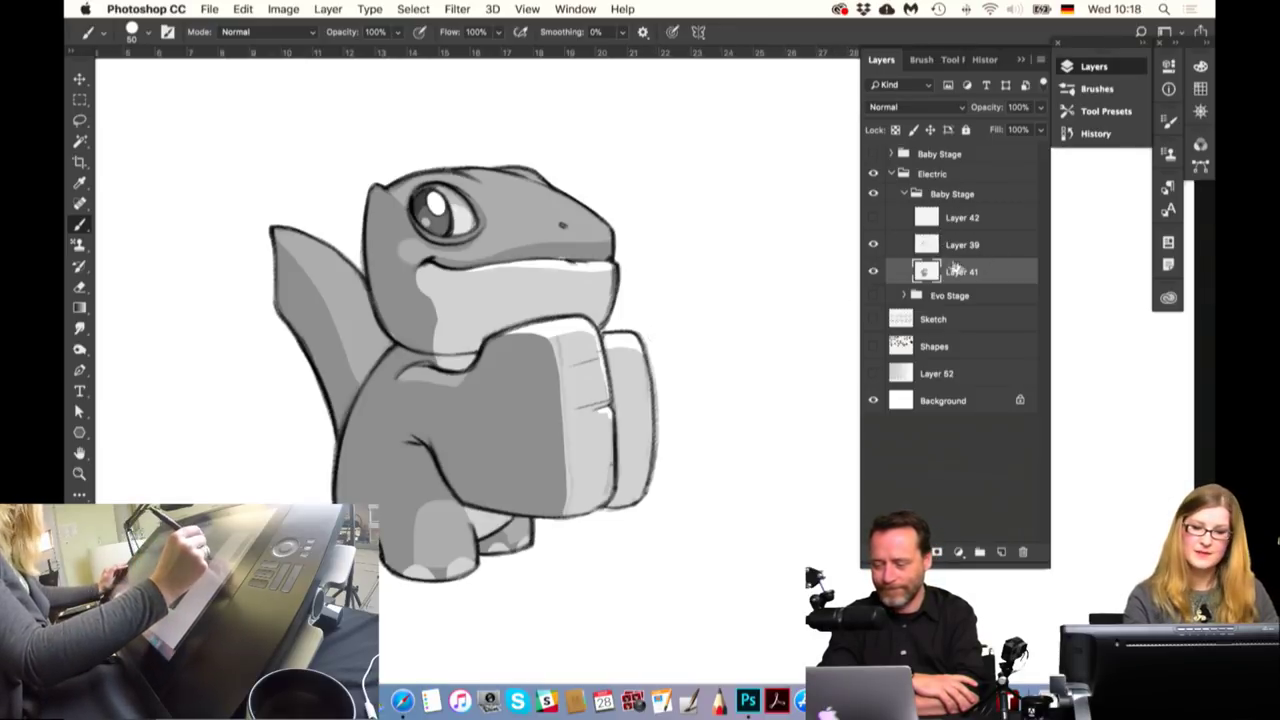
click(874, 245)
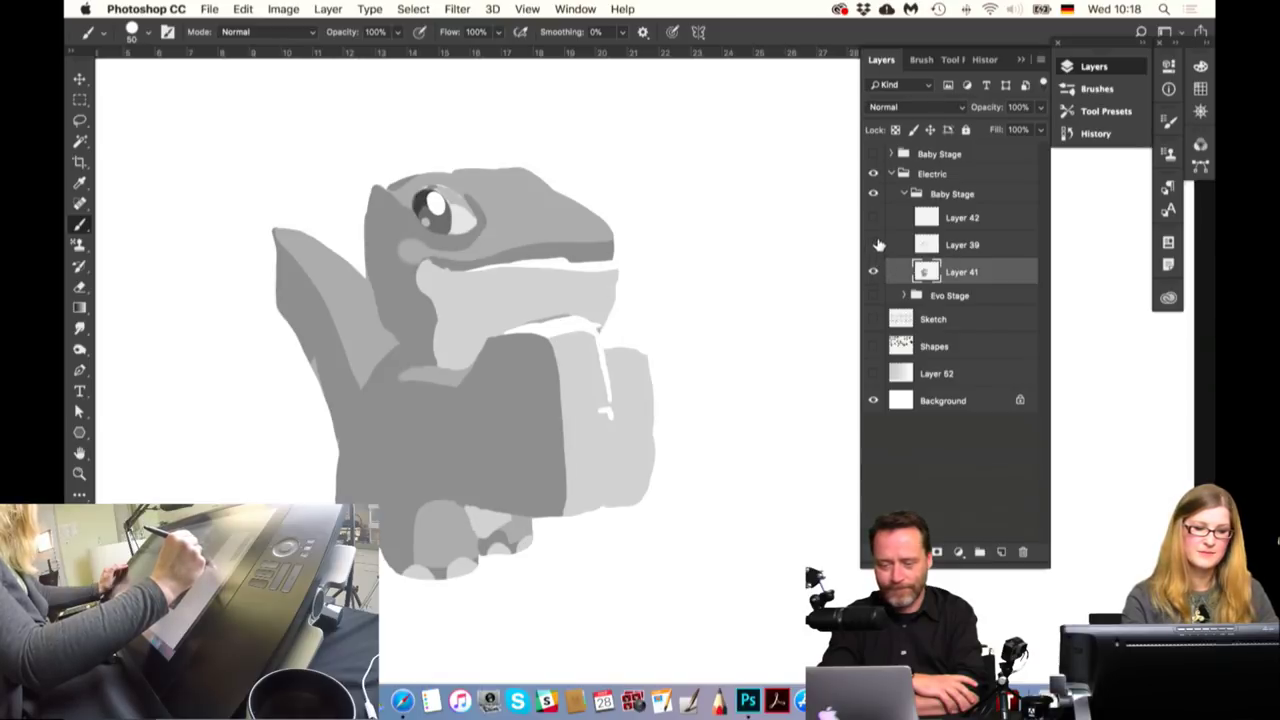
click(874, 245)
click(874, 245)
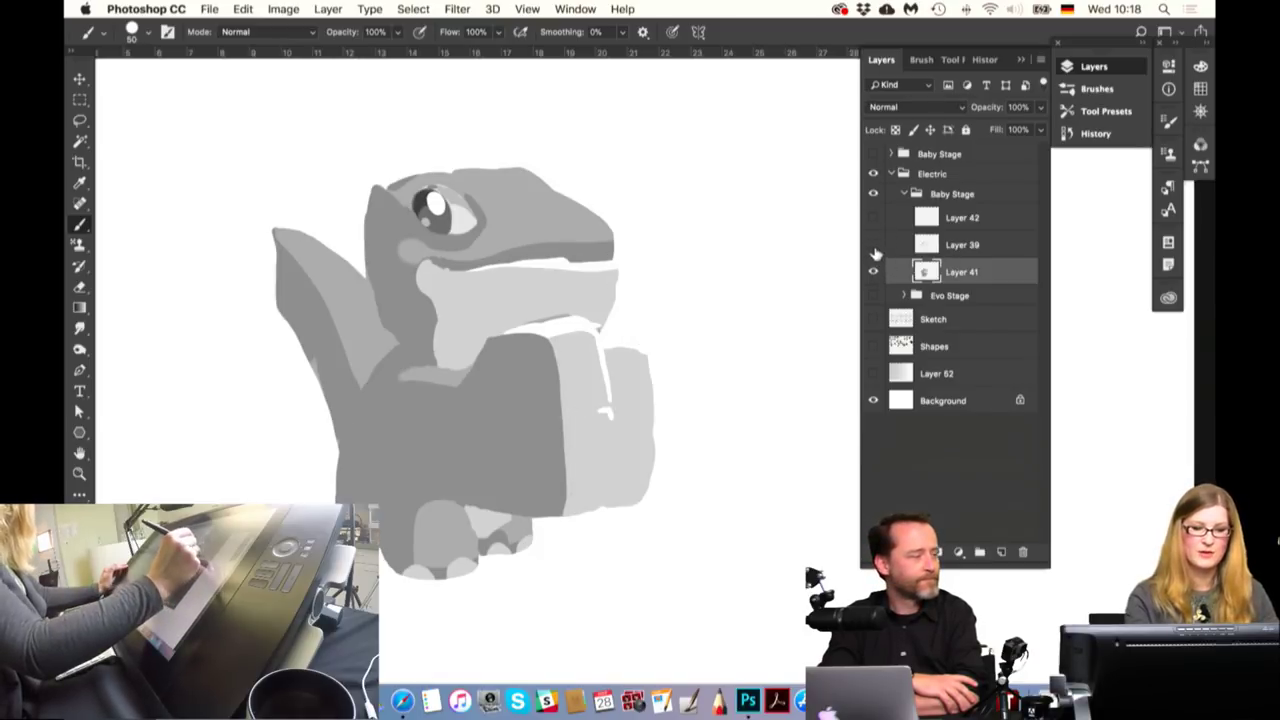
click(874, 245)
click(875, 272)
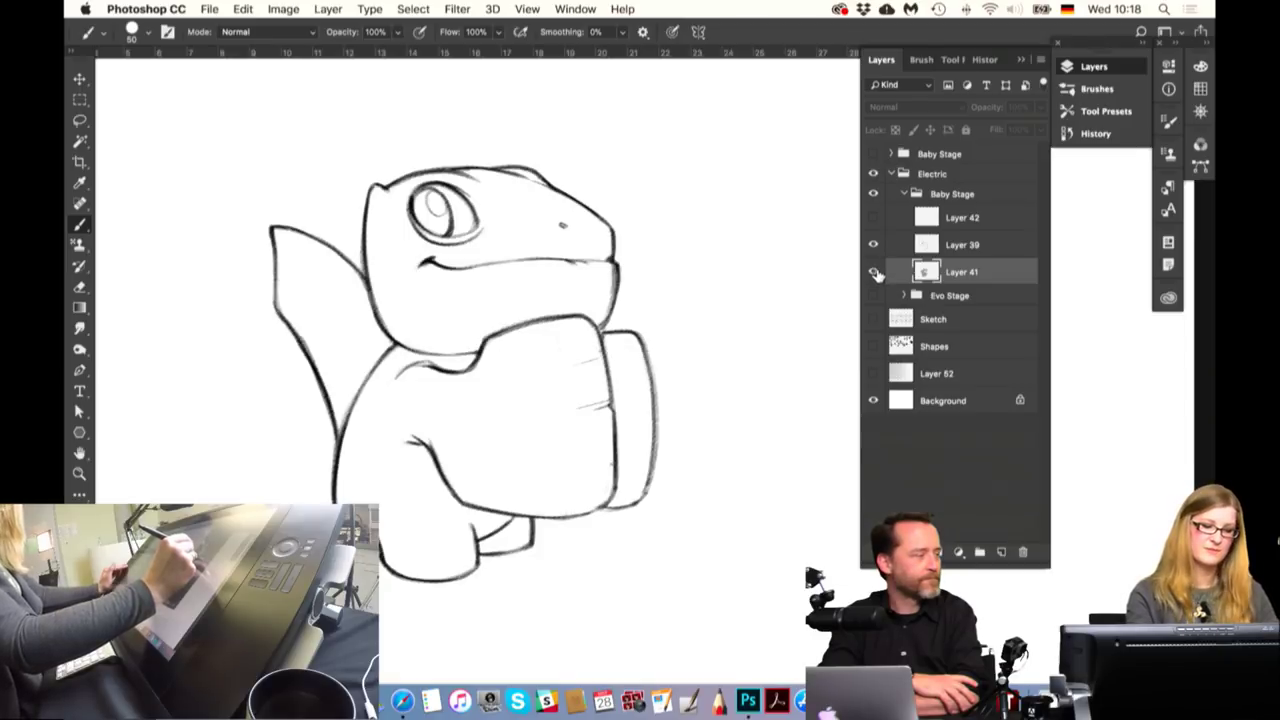
click(874, 272)
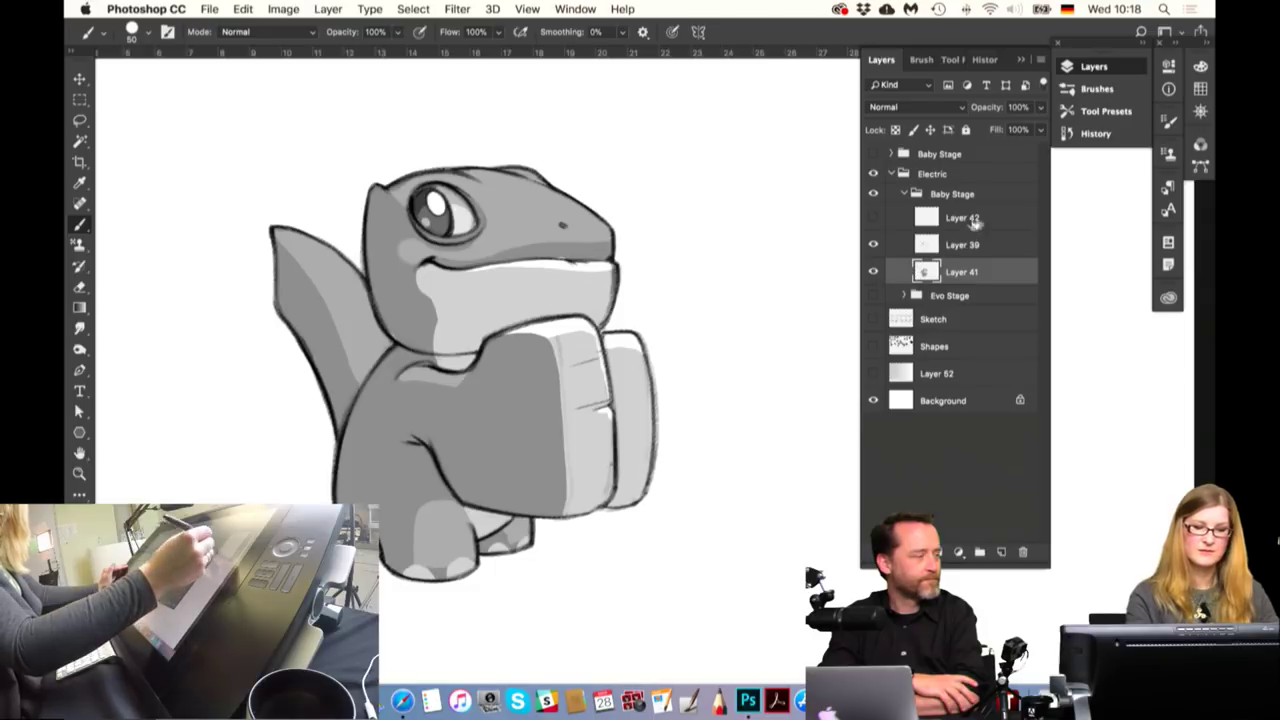
Clip line-art Layer 39 to Layer 41, then release the clipping mask again
click(963, 247)
right_click(969, 243)
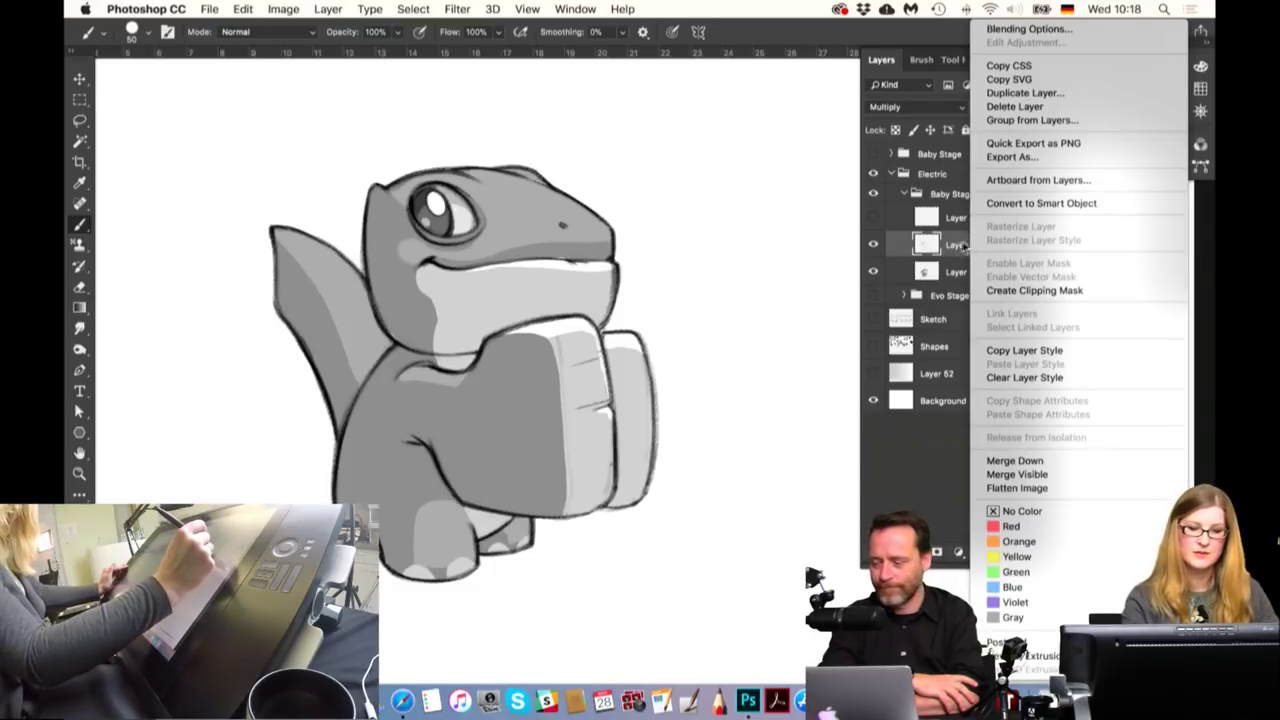
click(1044, 295)
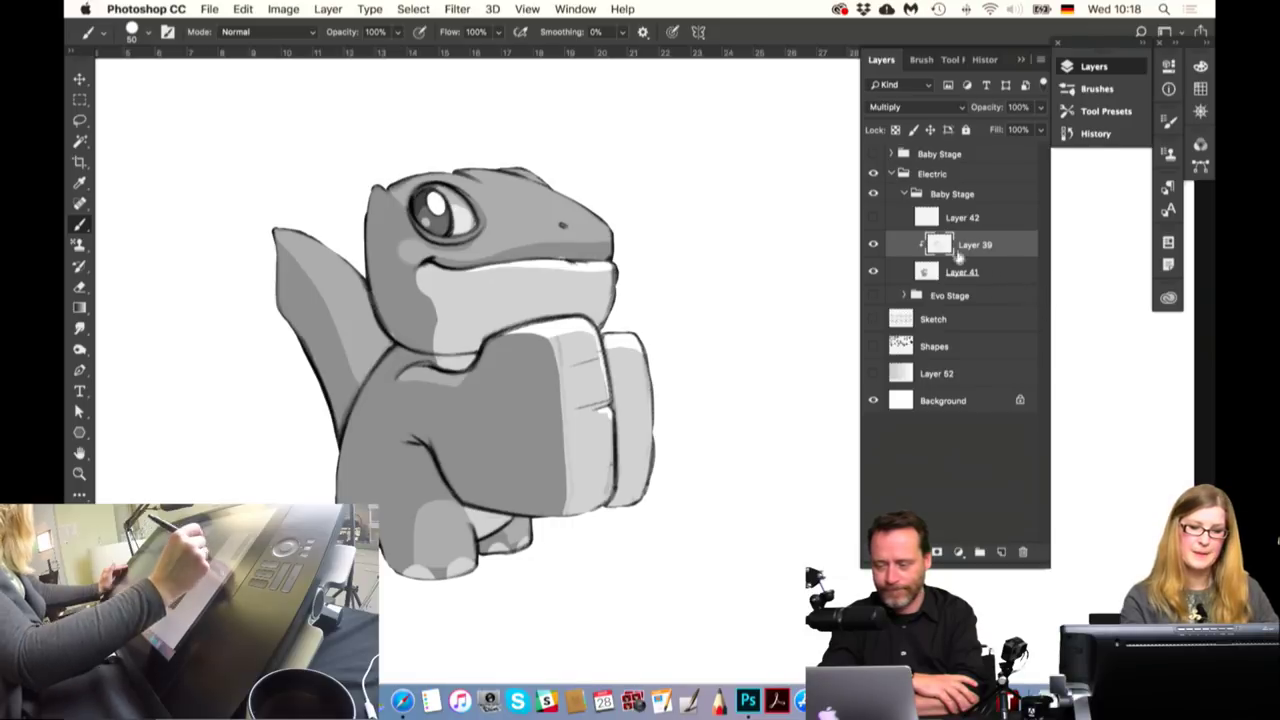
right_click(975, 244)
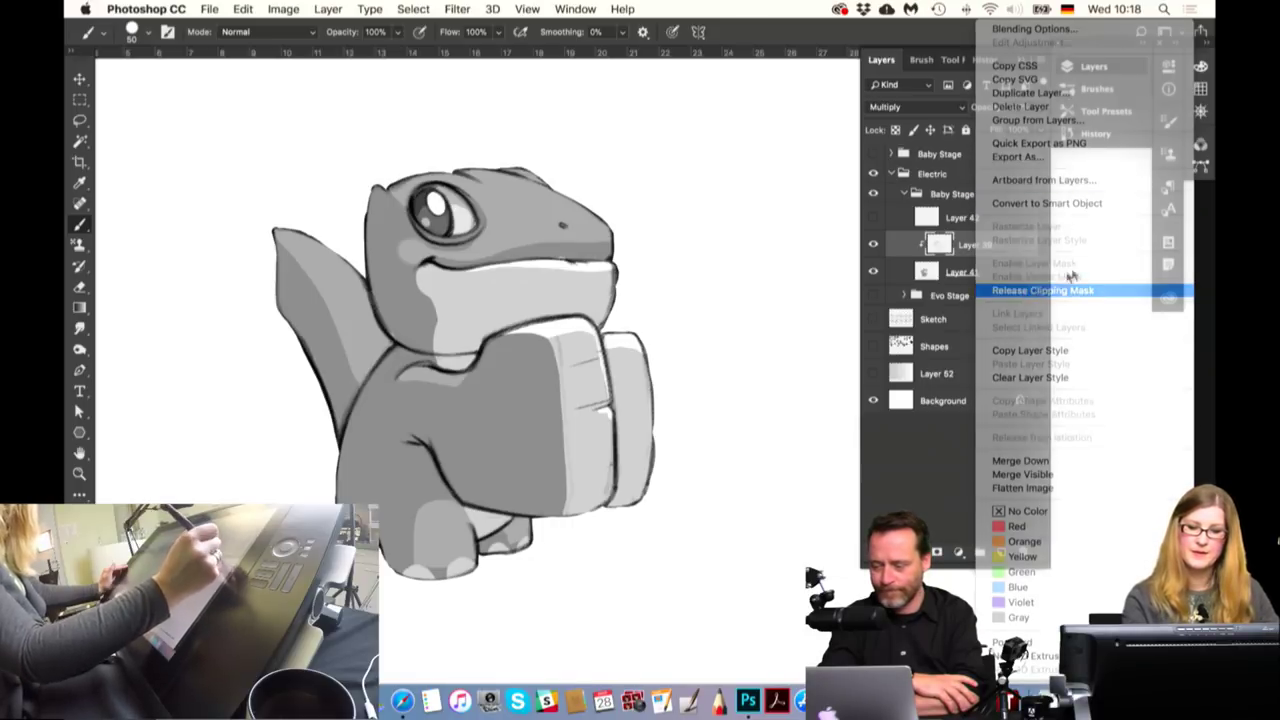
click(1042, 290)
Zoom into the creature's chest and back out, then select Layer 41 with the Brush tool
key(z)
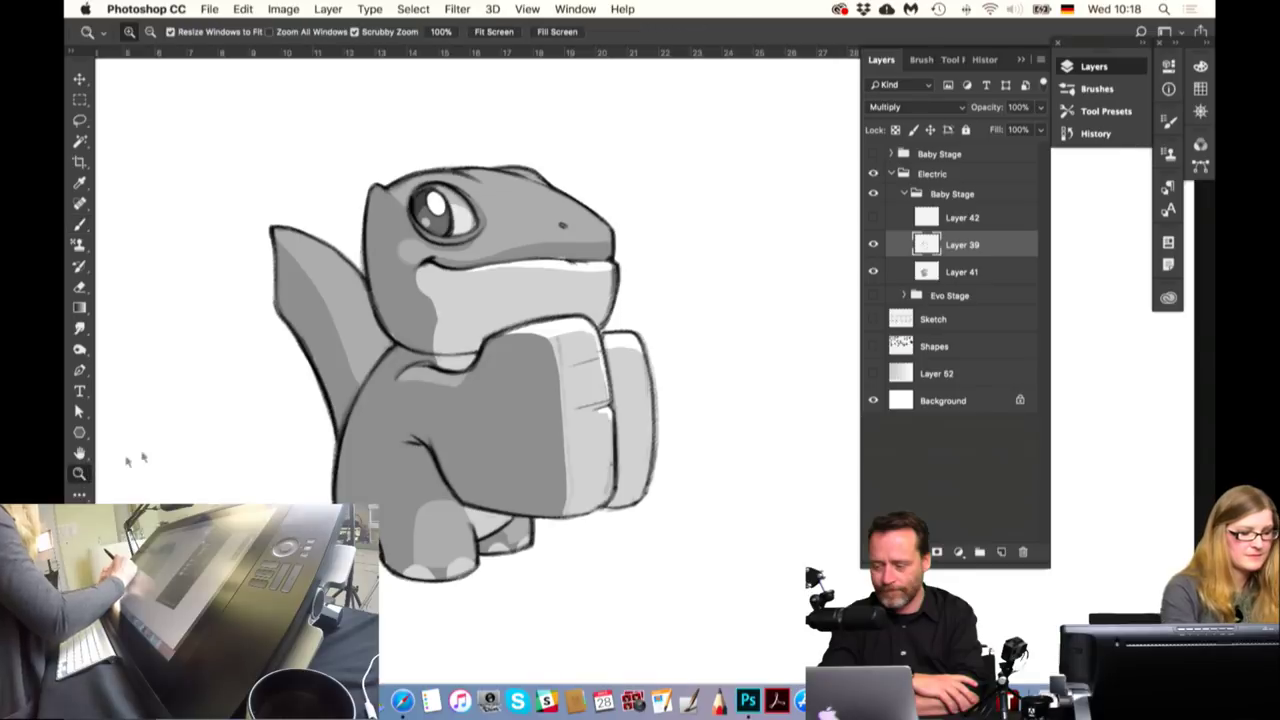
drag(499, 372, 577, 402)
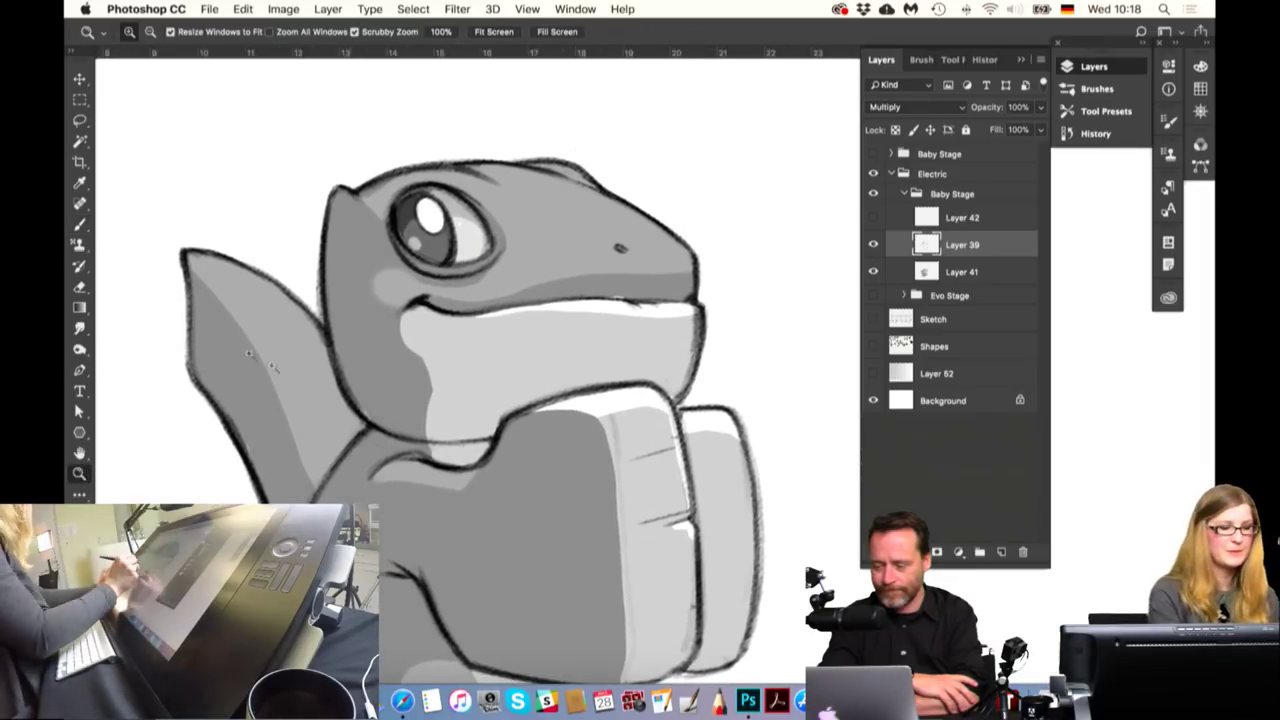
key(b)
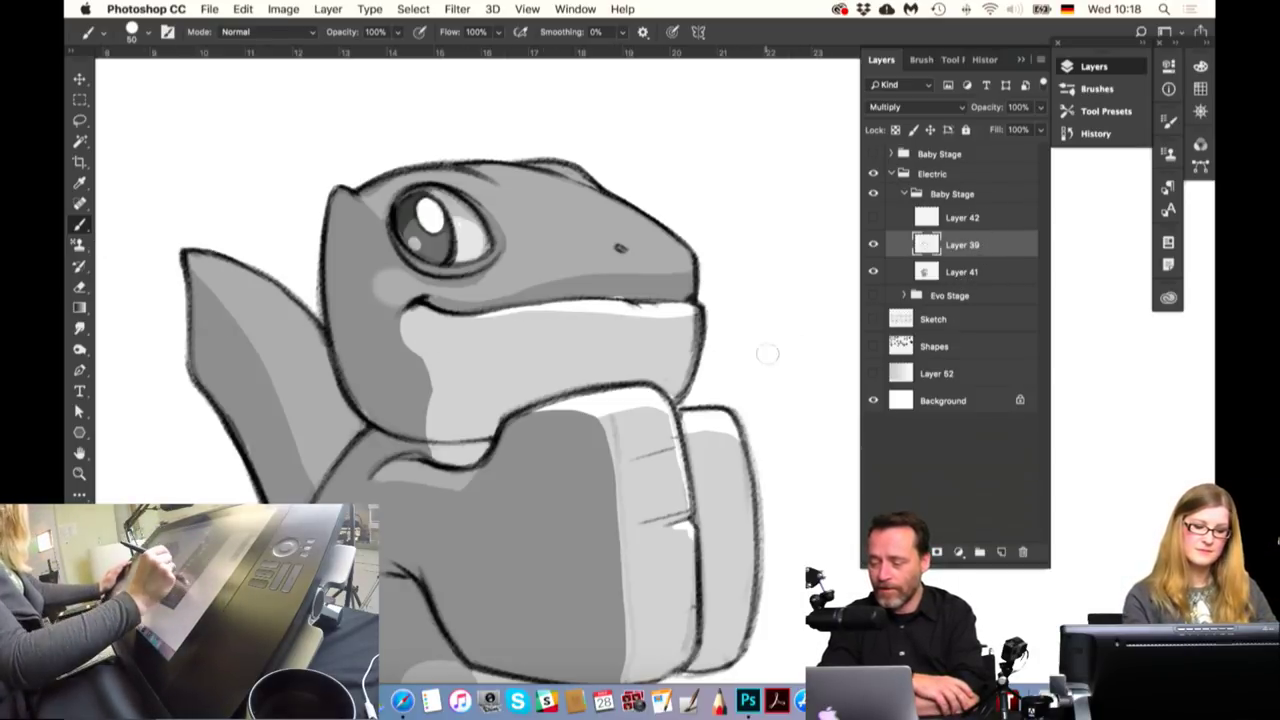
click(79, 473)
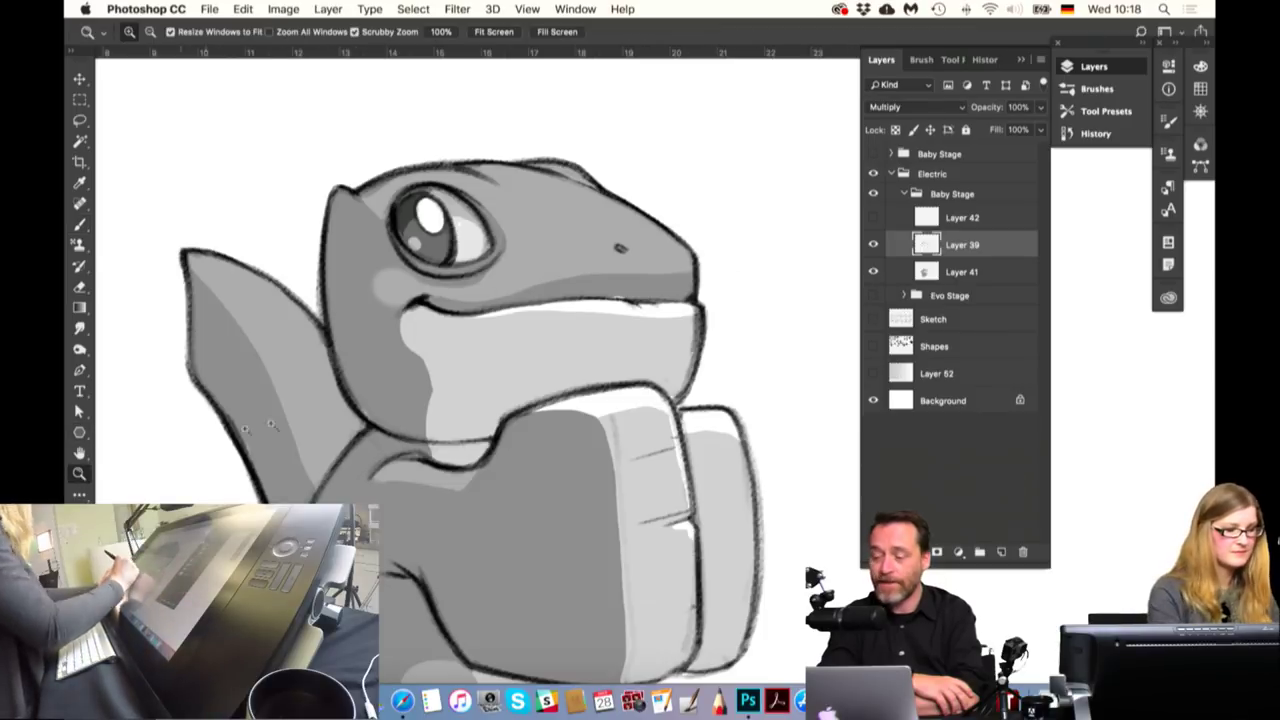
alt+click(598, 343)
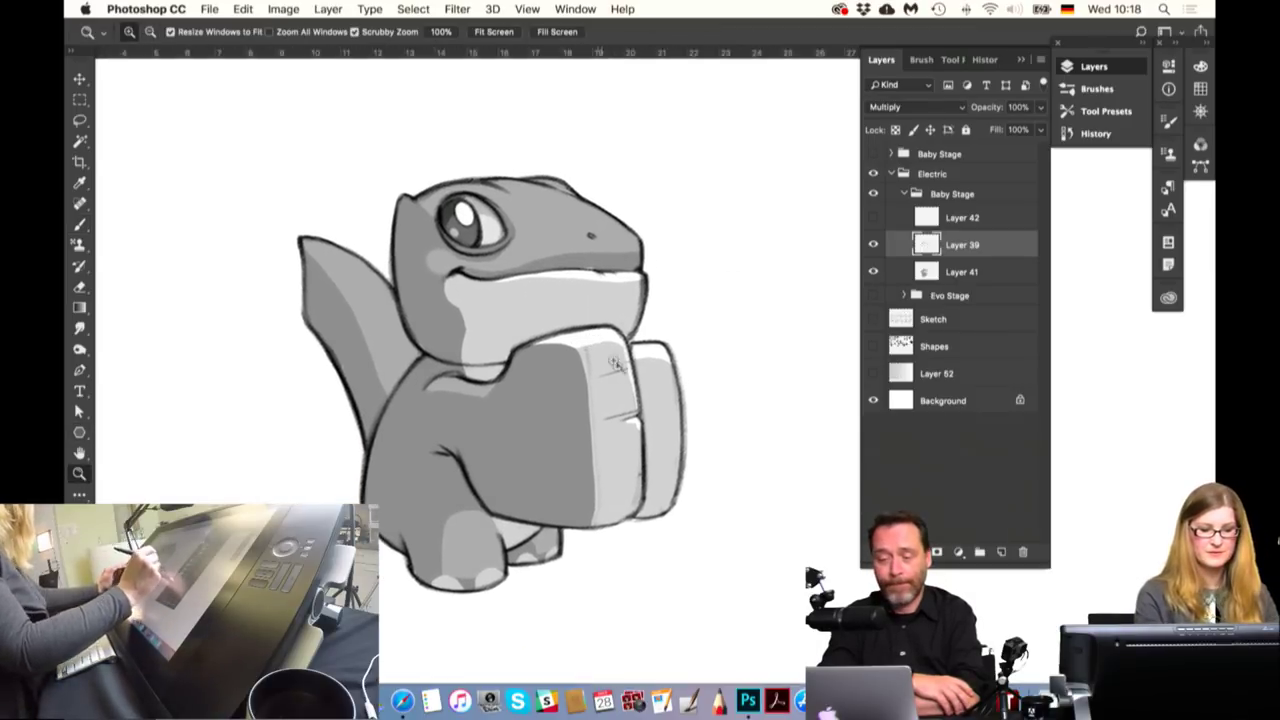
click(965, 278)
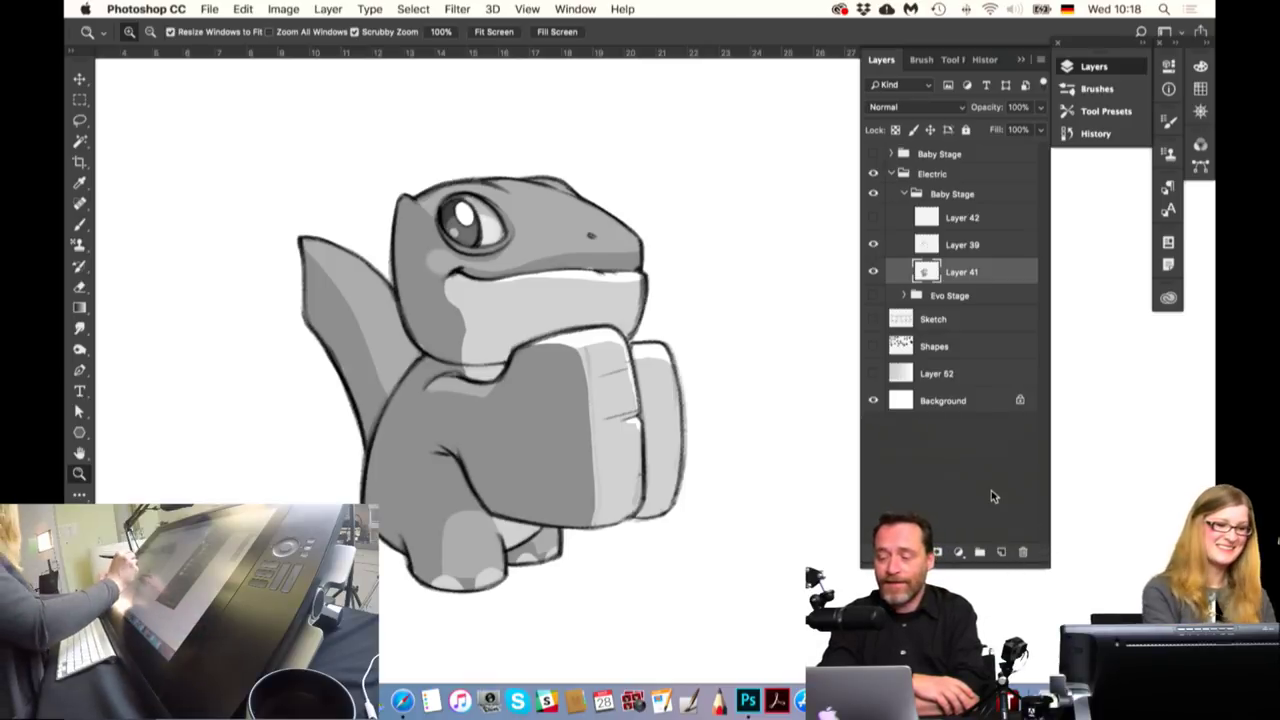
click(82, 224)
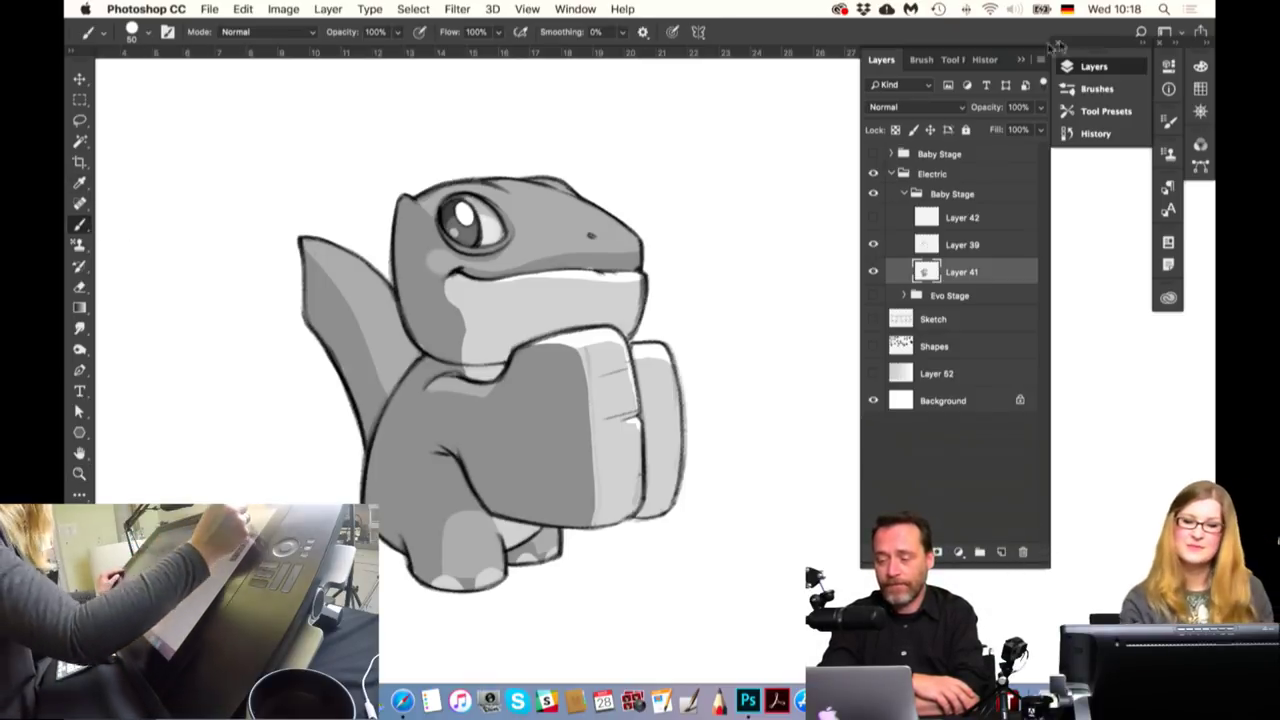
Choose the Soft Round 27 pixels brush preset, return to Layers, then head to quit Photoshop
click(1100, 89)
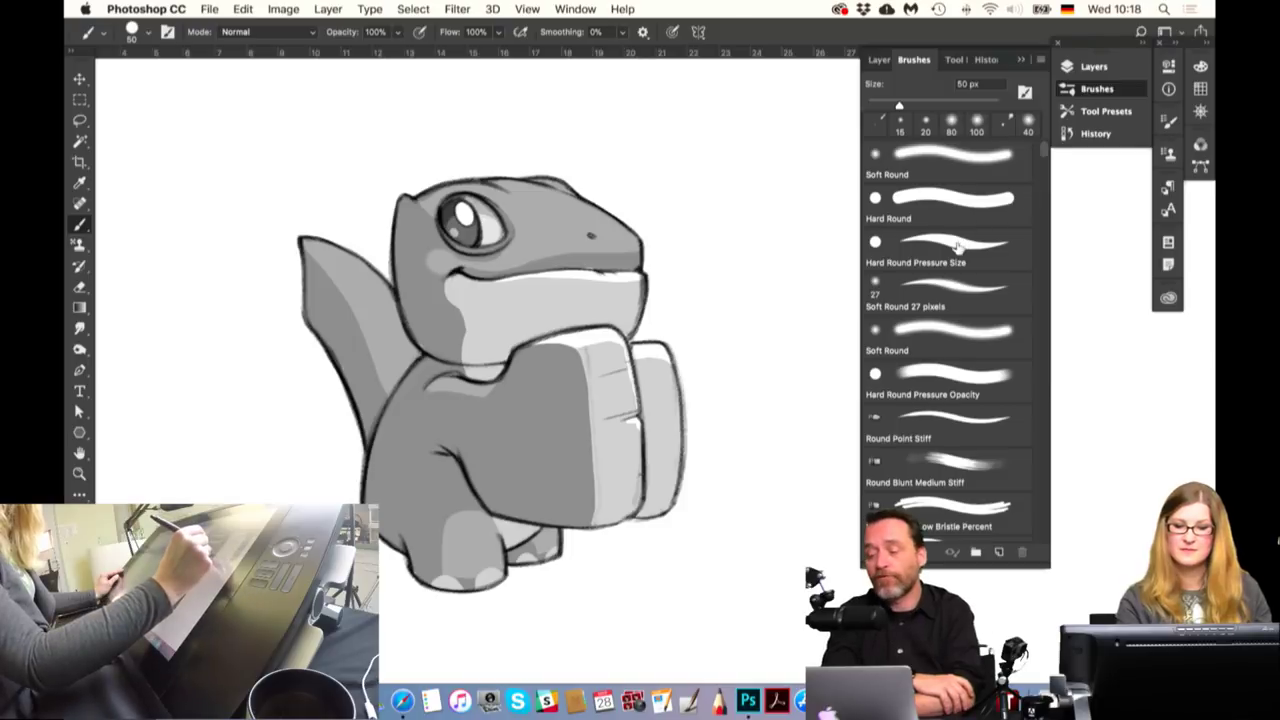
click(955, 60)
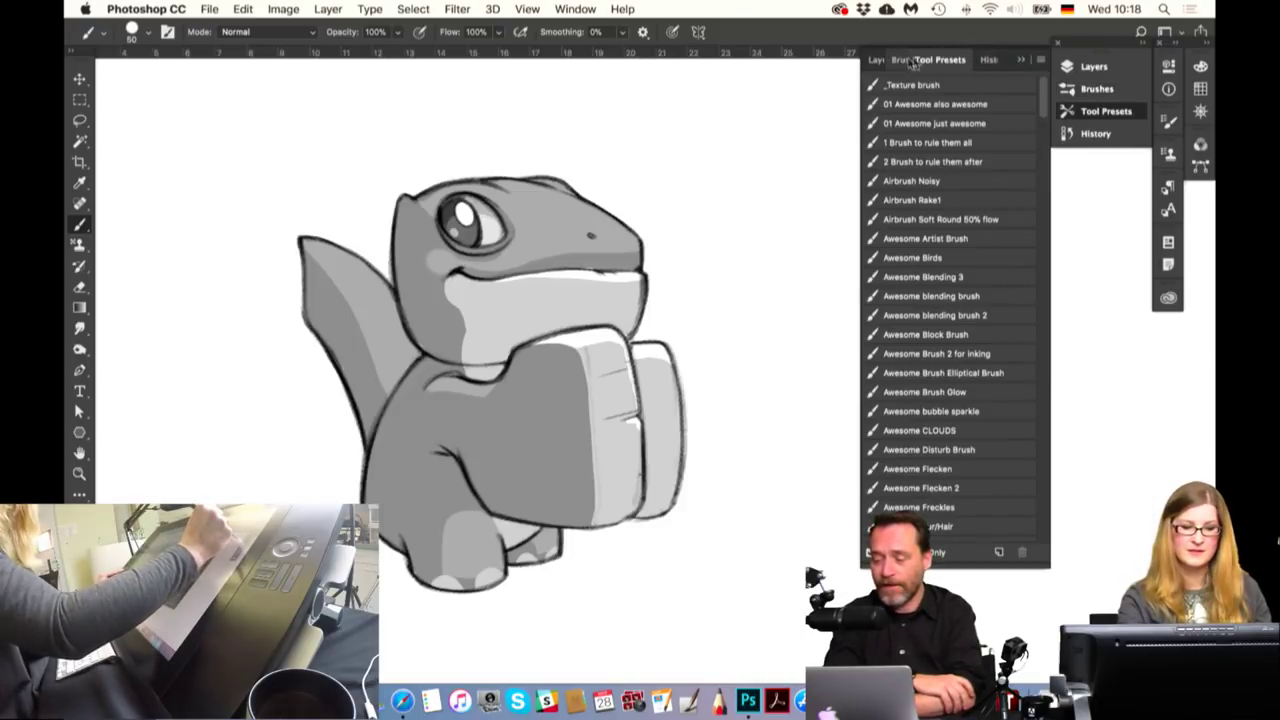
click(907, 62)
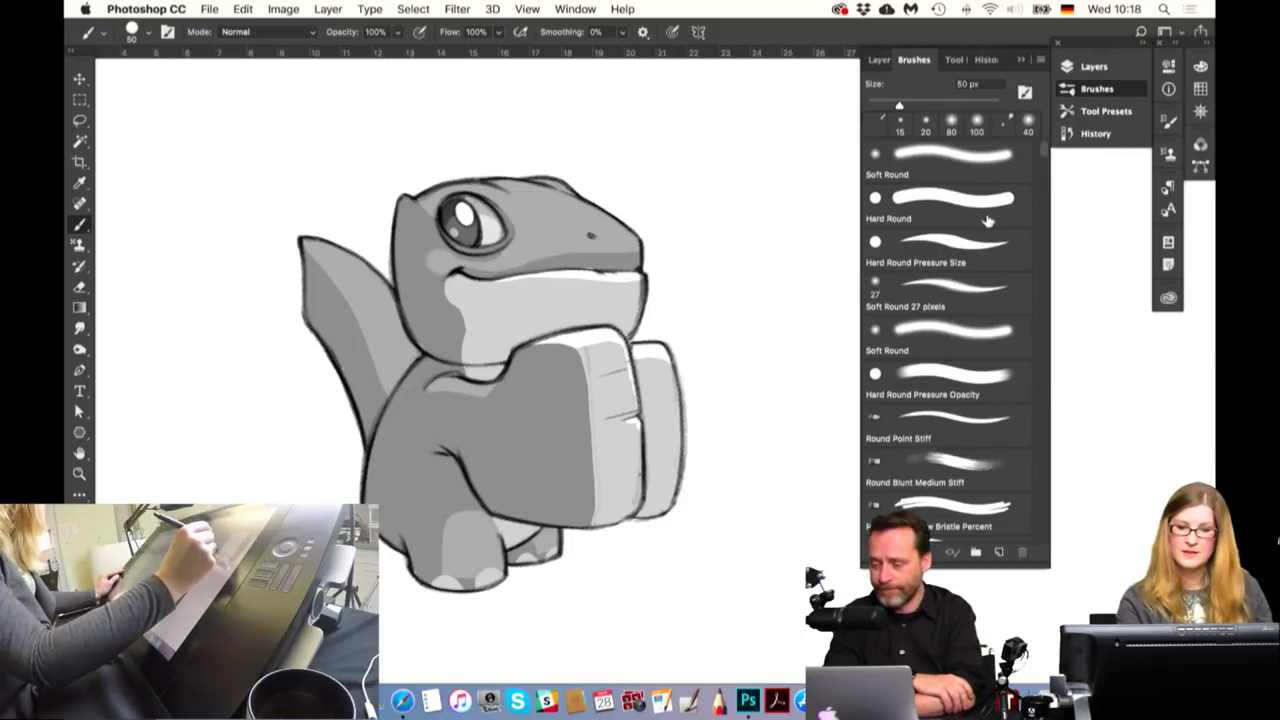
click(968, 288)
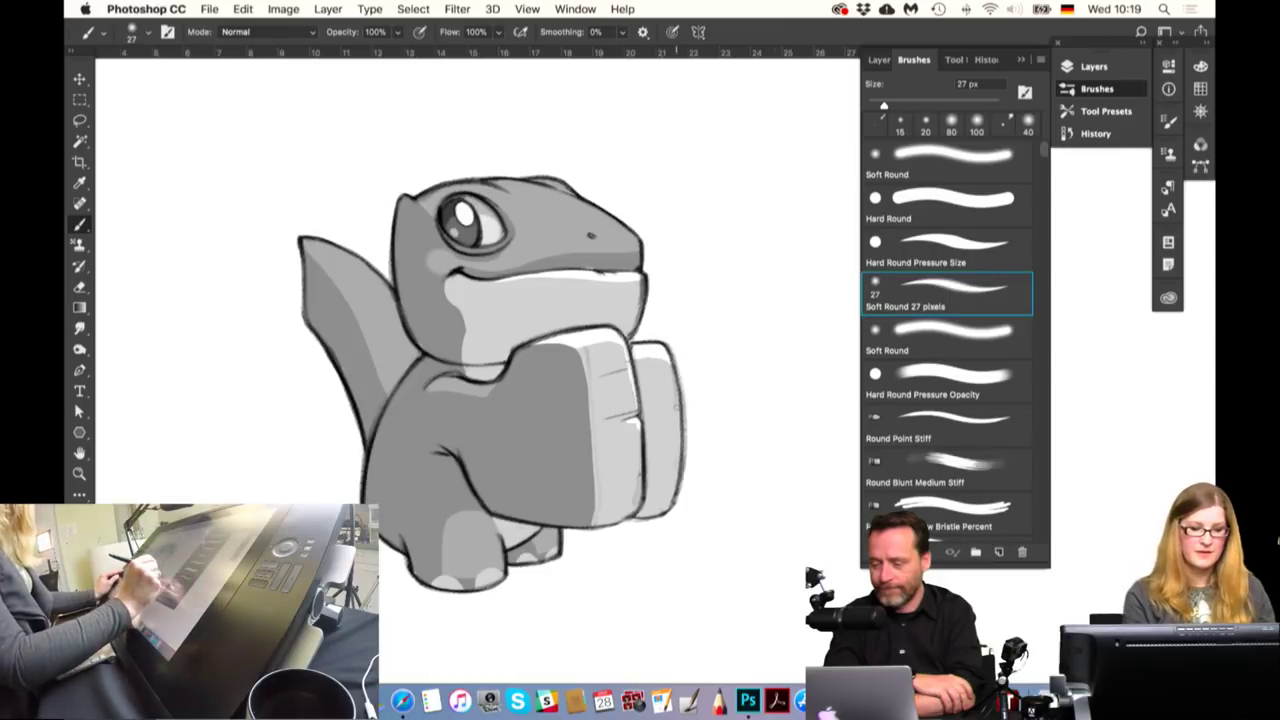
key(F7)
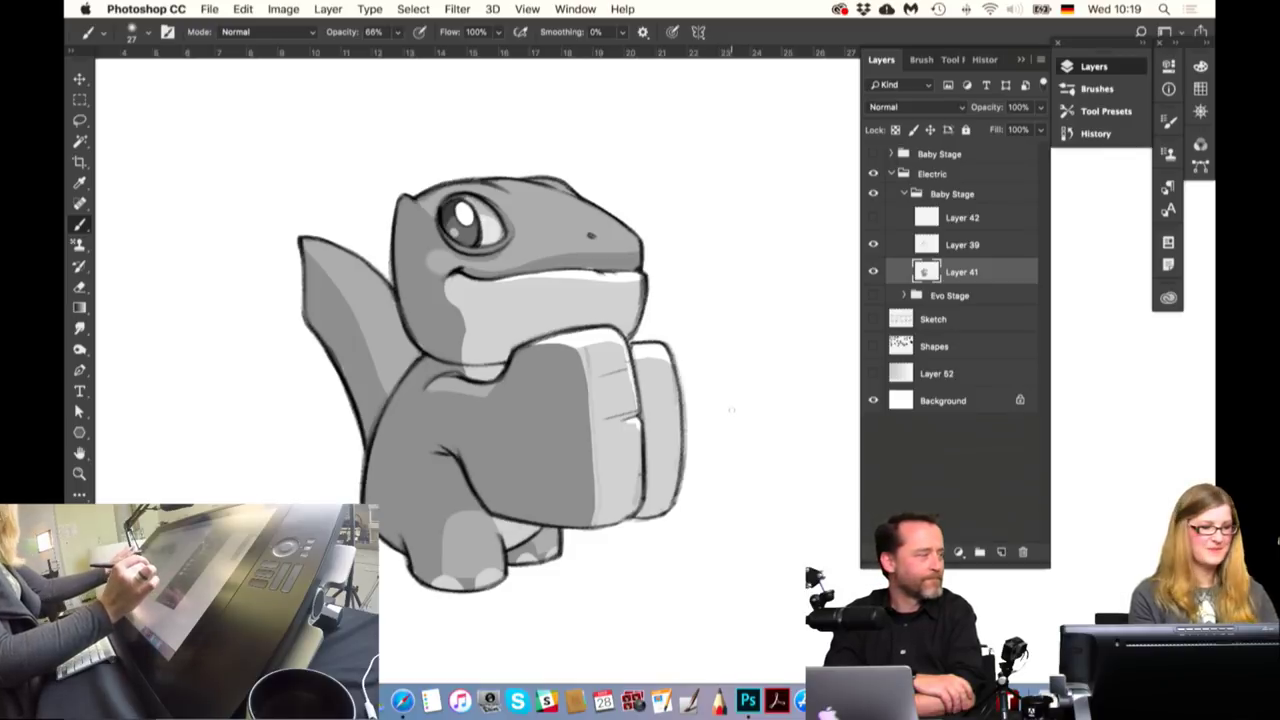
key(F13)
key(F13)
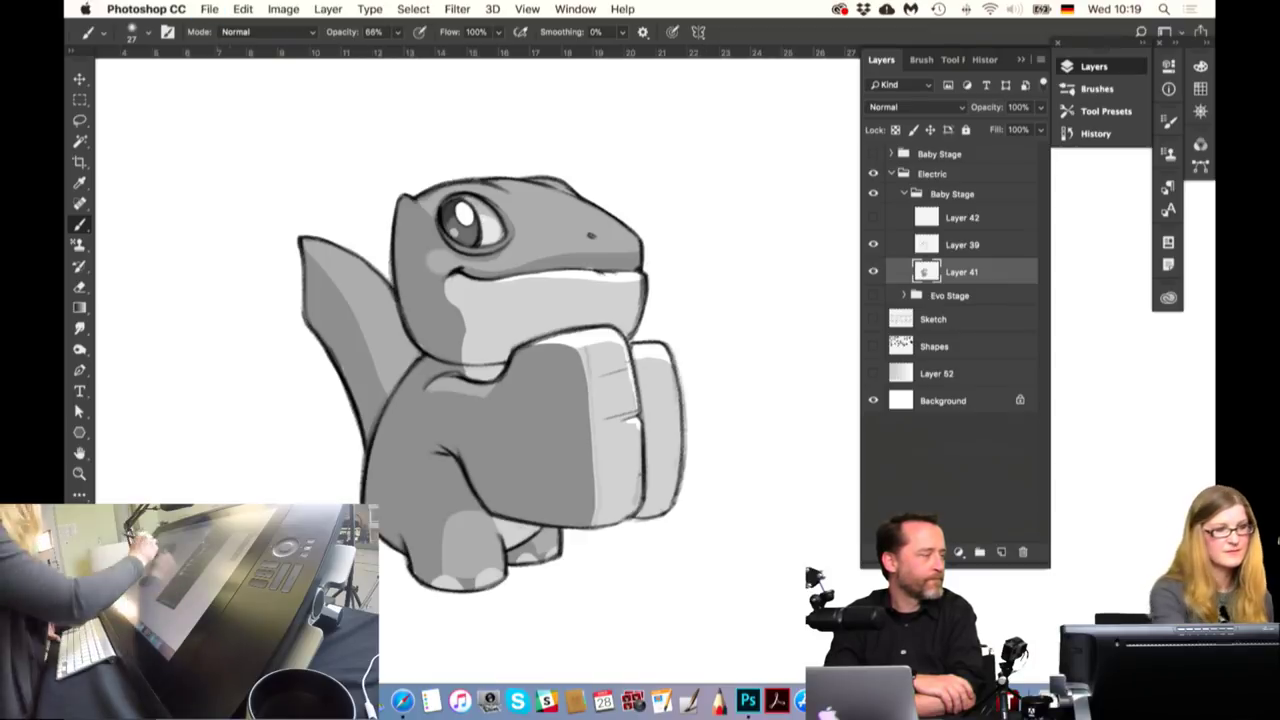
click(146, 9)
Quit Photoshop and relaunch it from the Dock
click(177, 164)
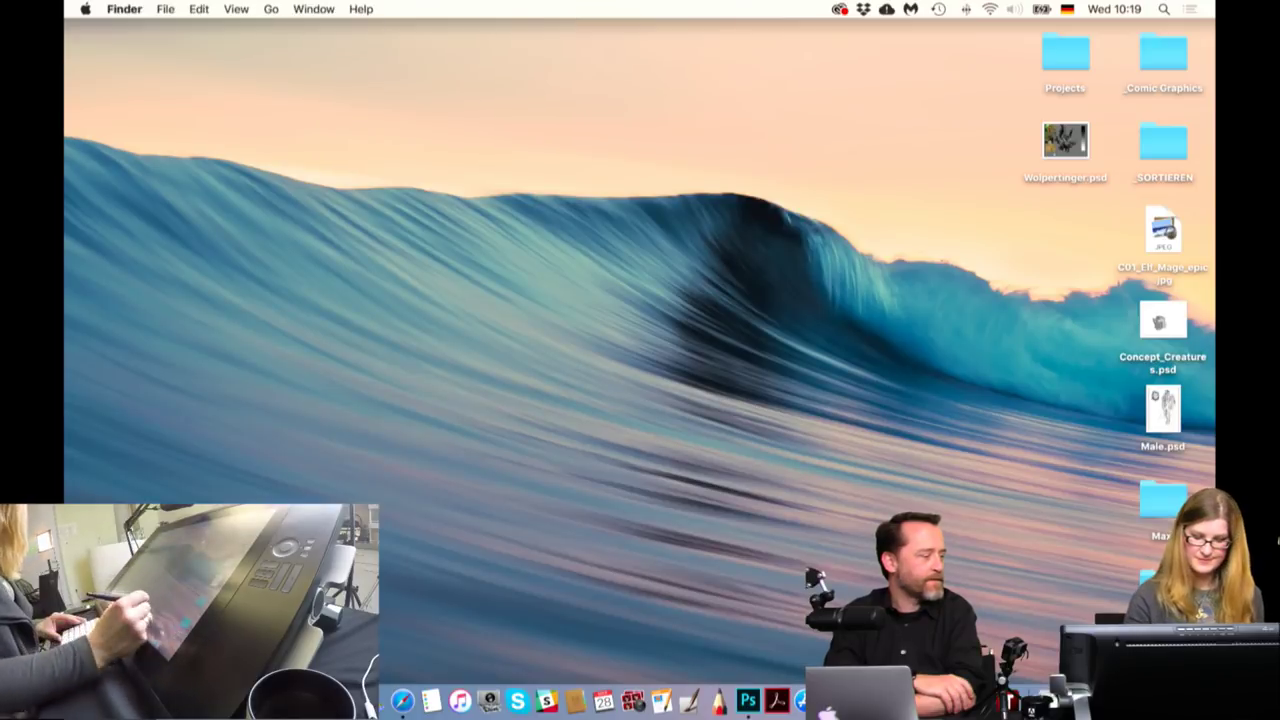
click(750, 701)
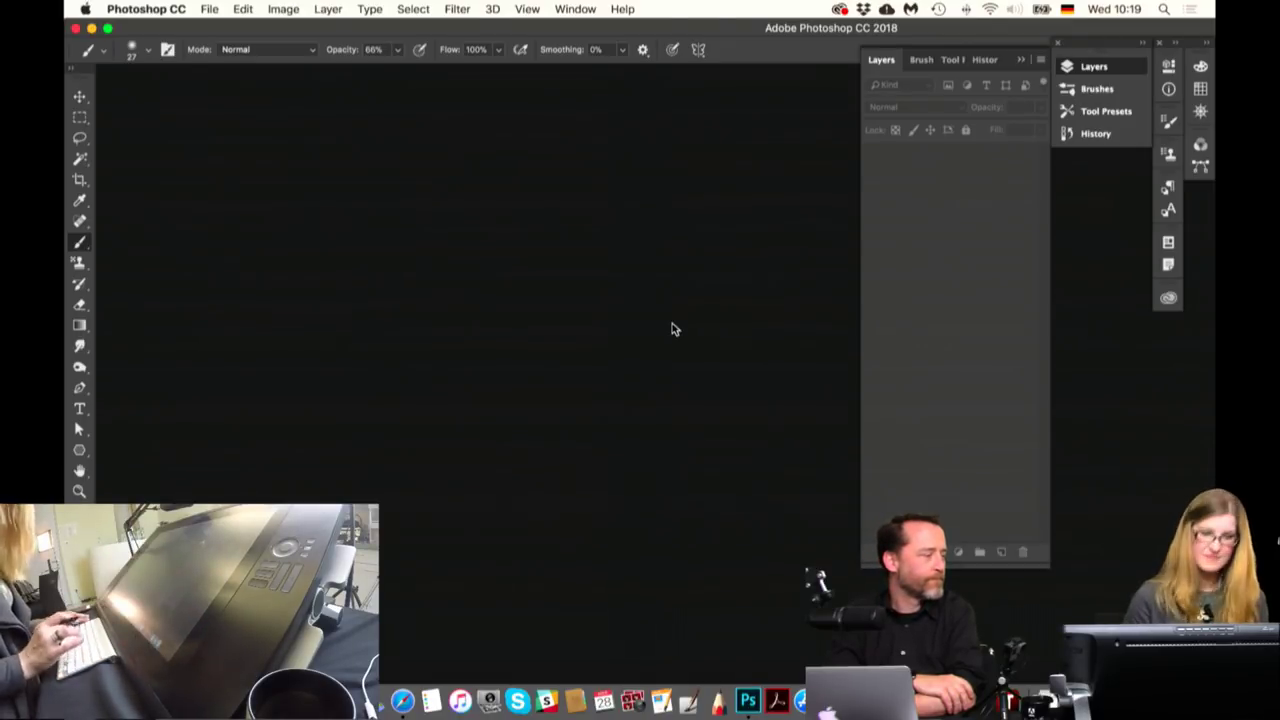
Open Concept_Creatures.psd from the Desktop and switch the canvas to full-screen view
key(super+o)
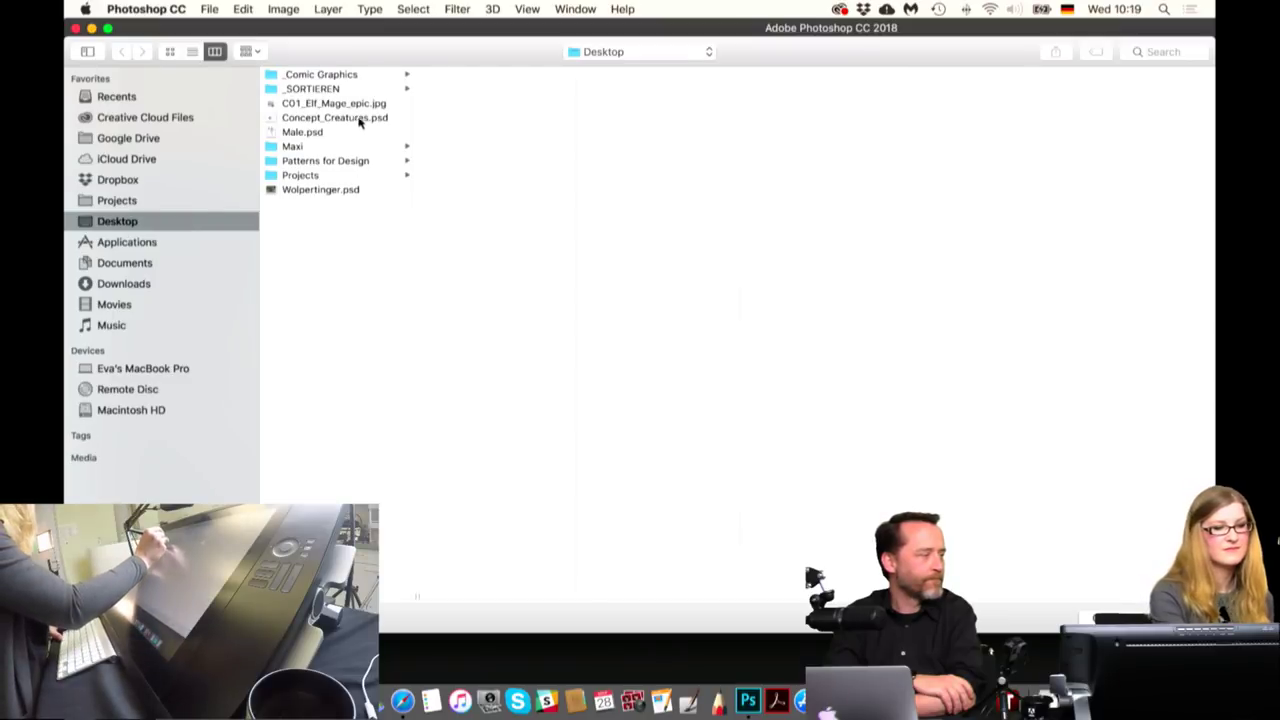
click(359, 122)
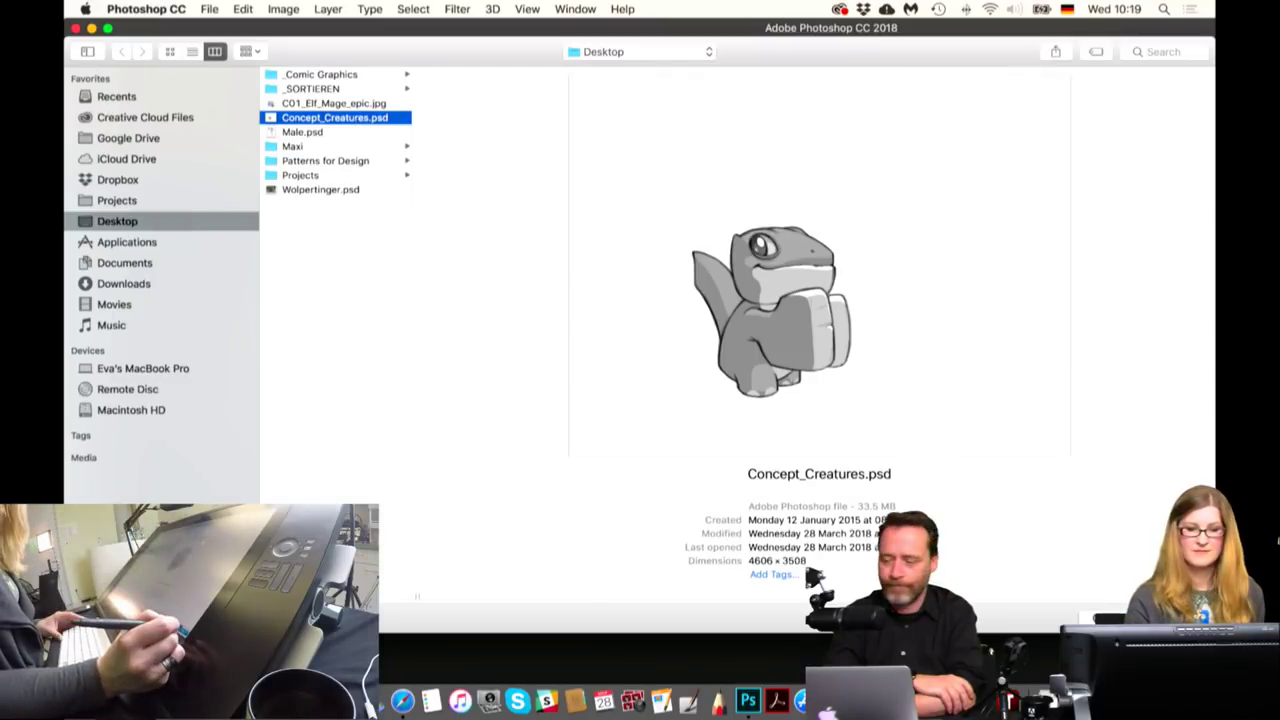
key(Return)
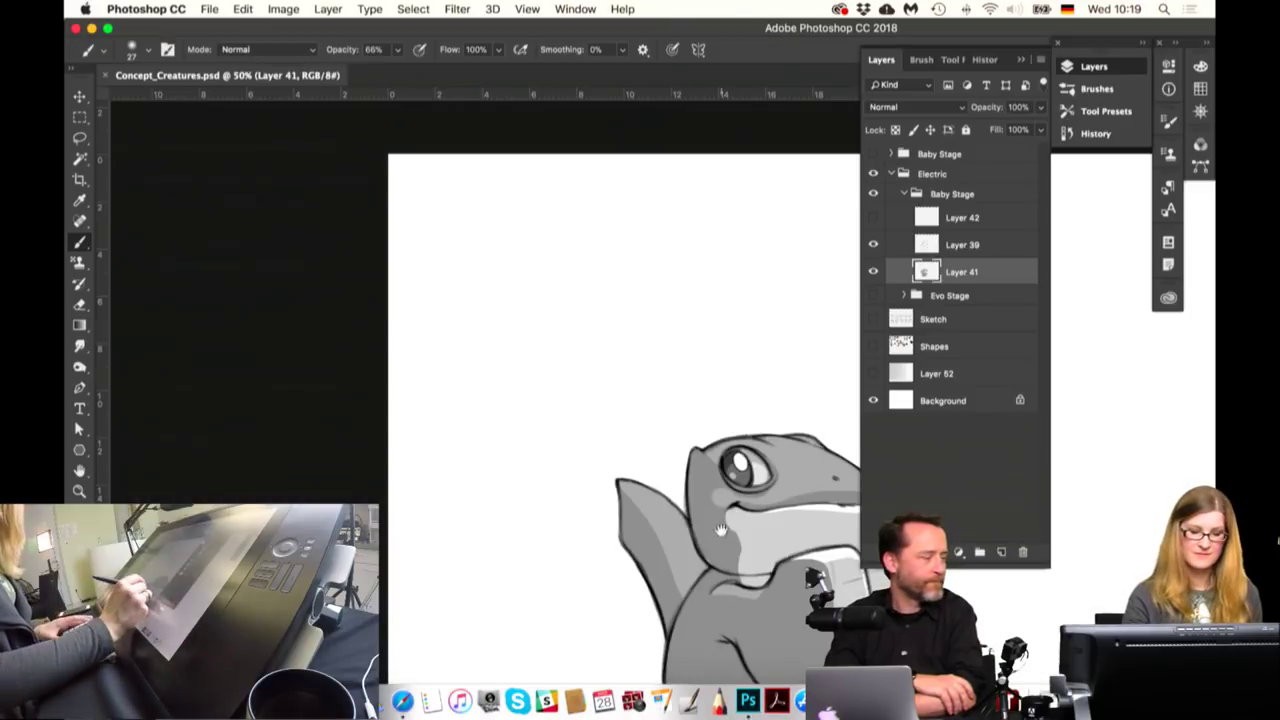
key(super+r)
key(f)
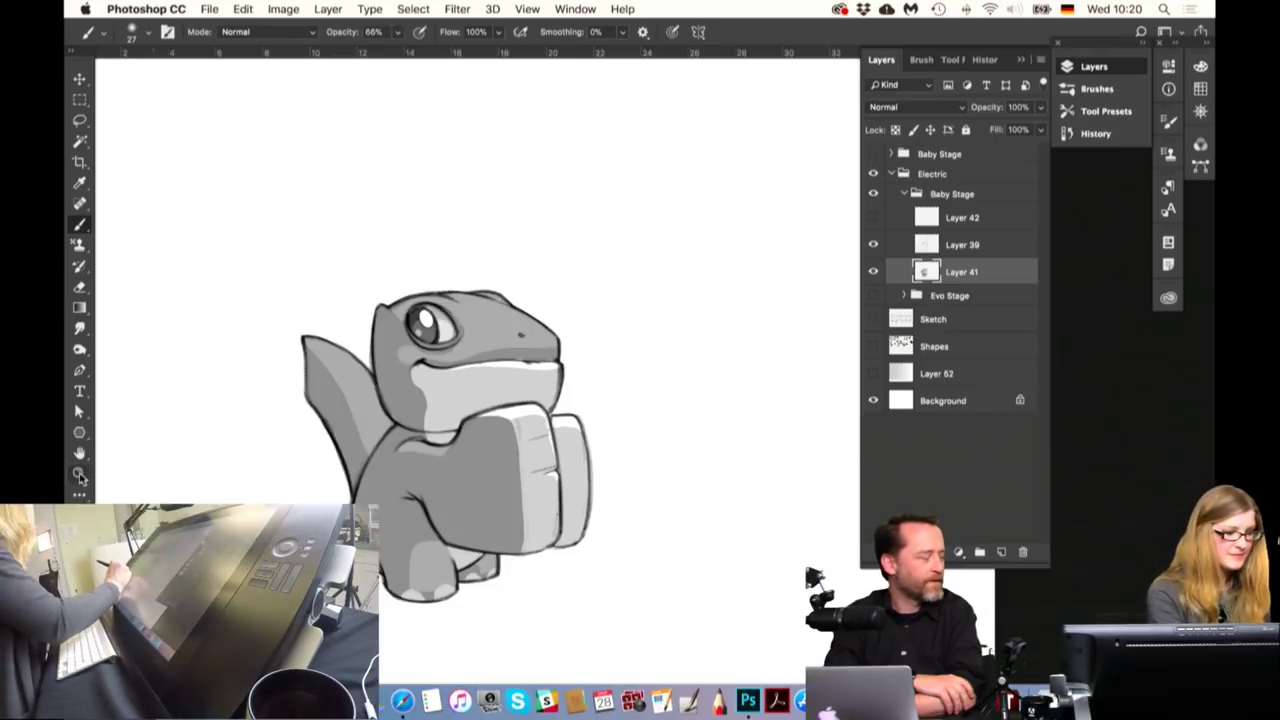
Check Layer 39's line art and restore Layer 41's opacity to 100%
key(z)
key(w)
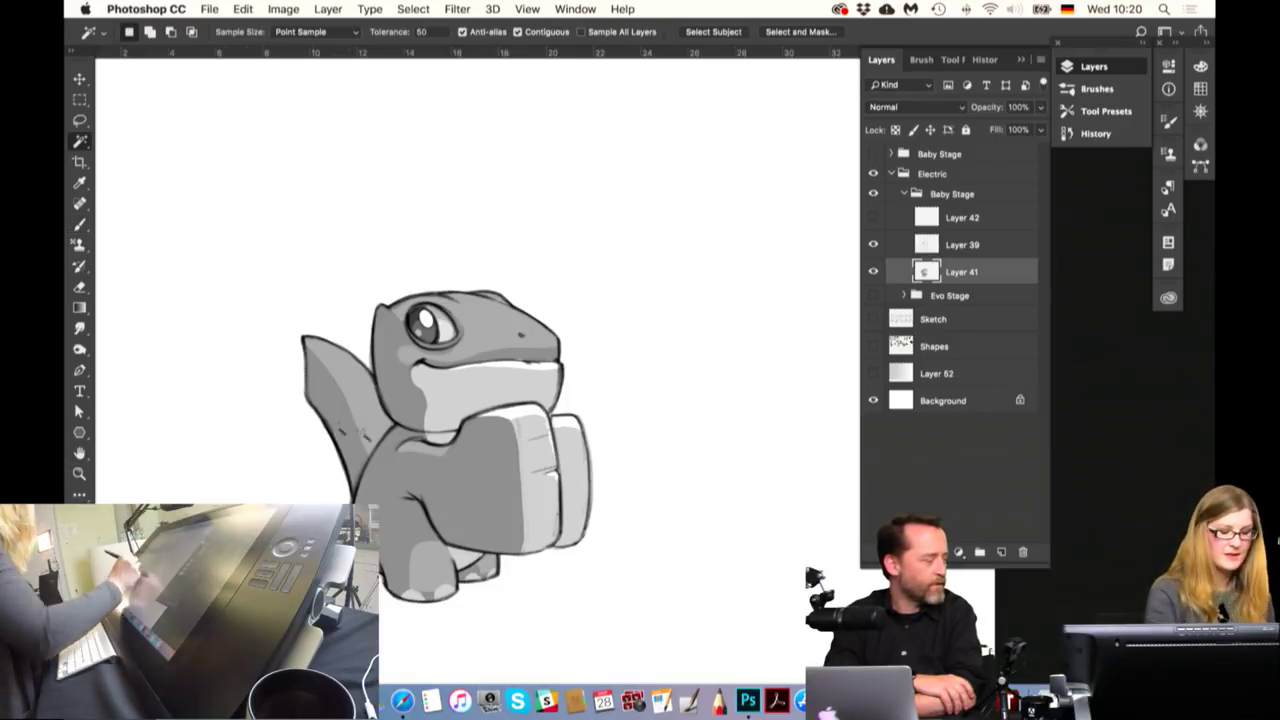
key(6)
key(6)
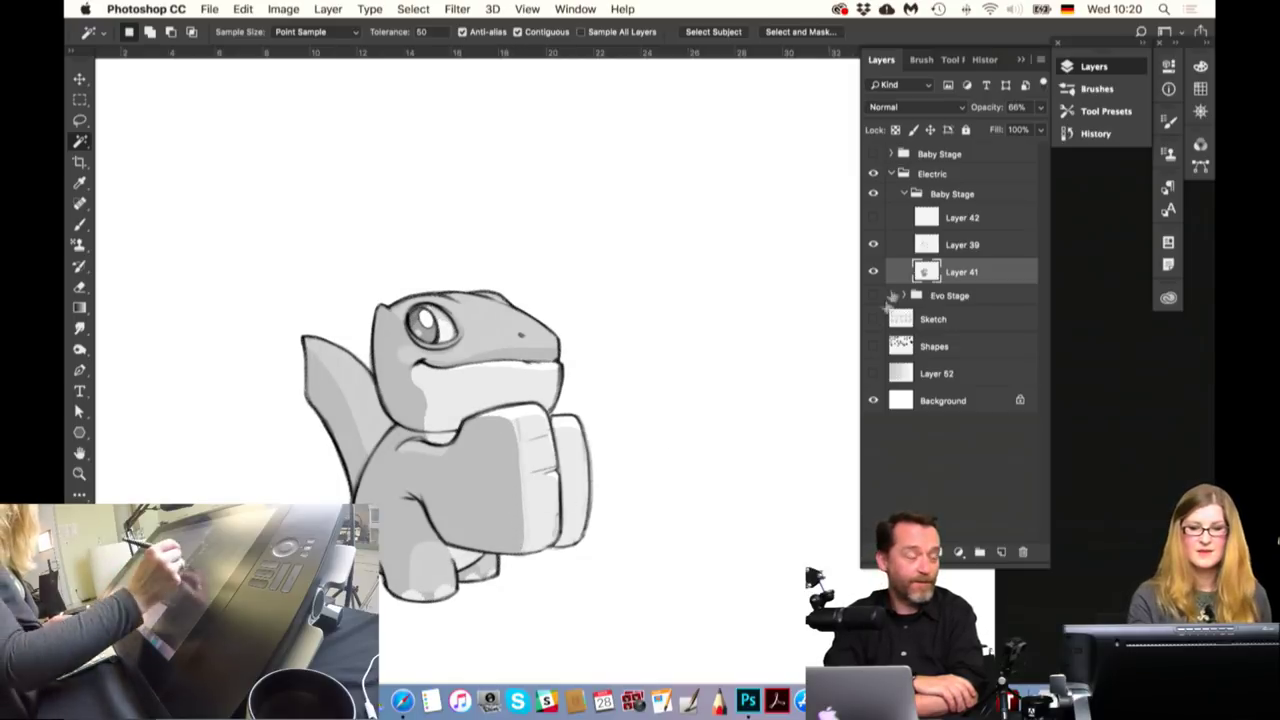
click(873, 244)
click(873, 244)
click(960, 194)
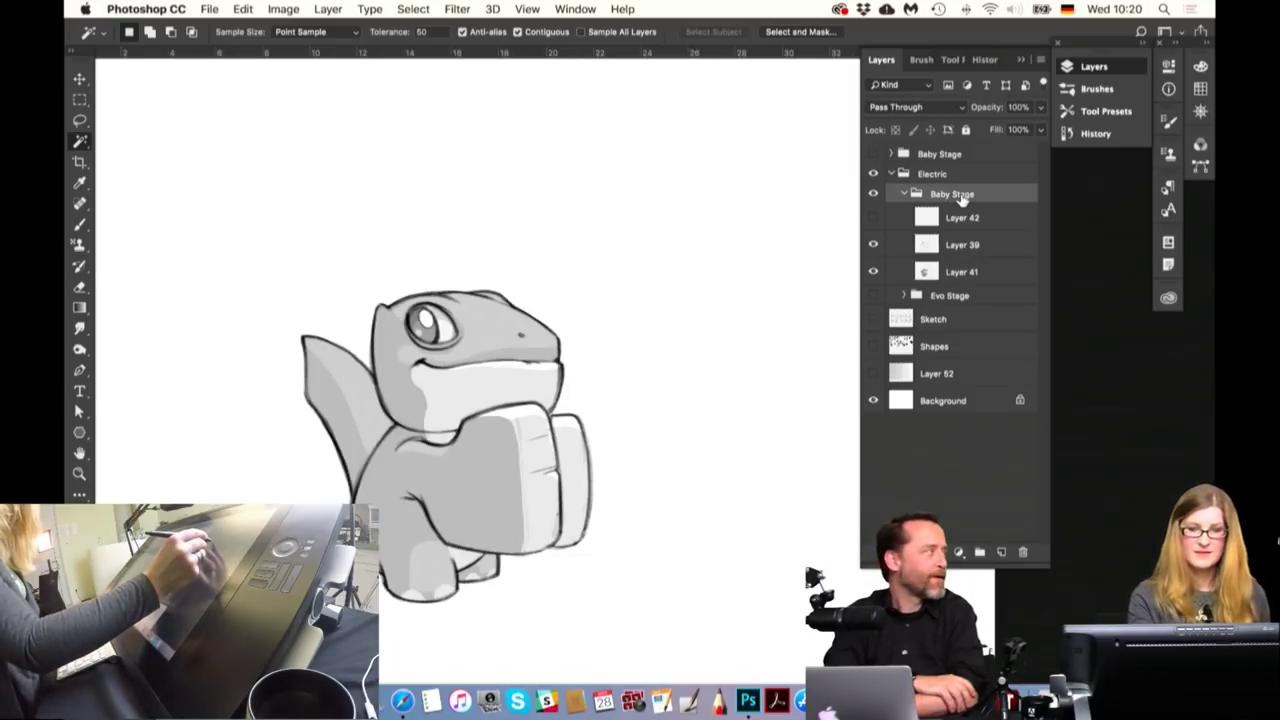
click(963, 272)
click(1040, 107)
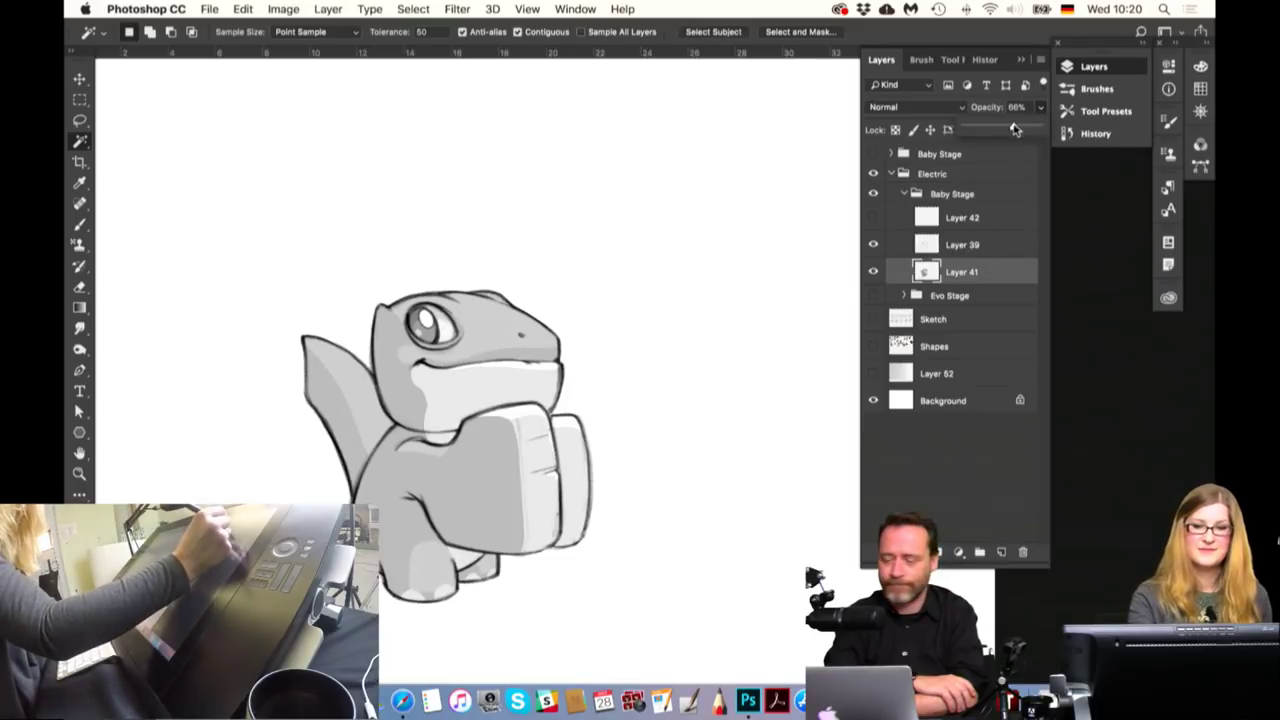
drag(1008, 129, 1036, 128)
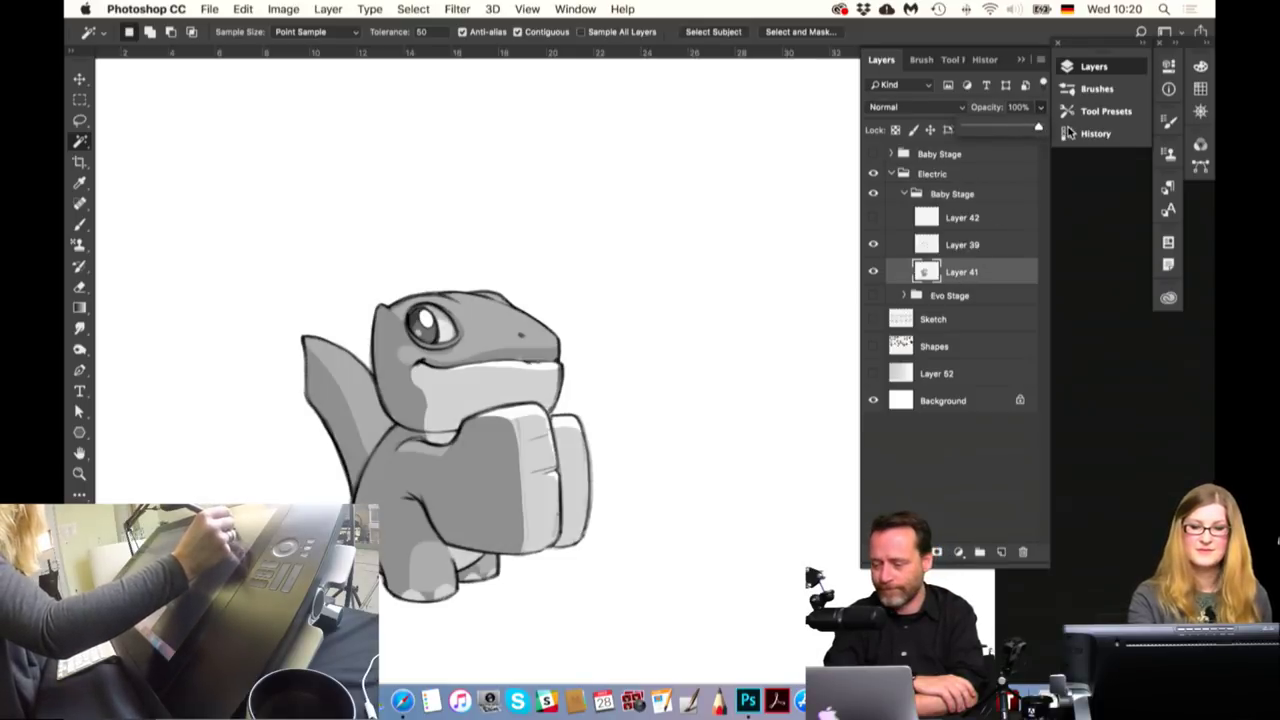
Reselect Layer 41 and Magic Wand-select the creature's whole silhouette
click(919, 432)
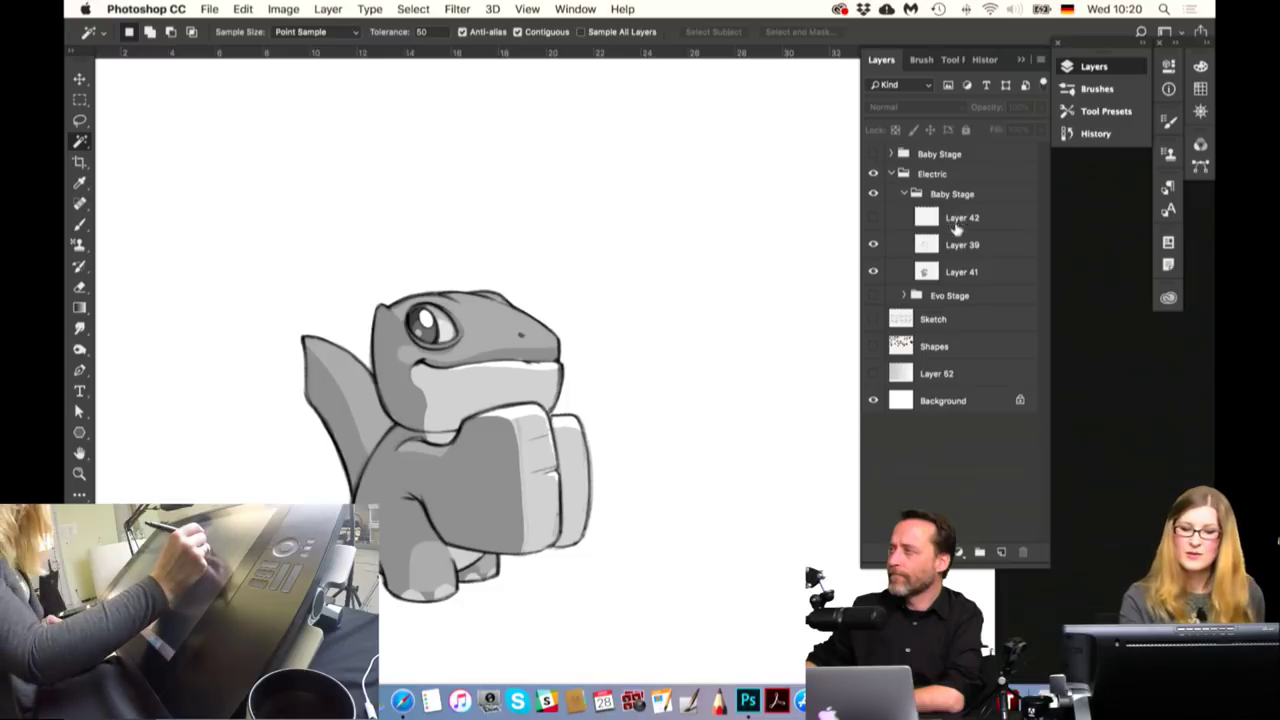
click(873, 245)
click(873, 245)
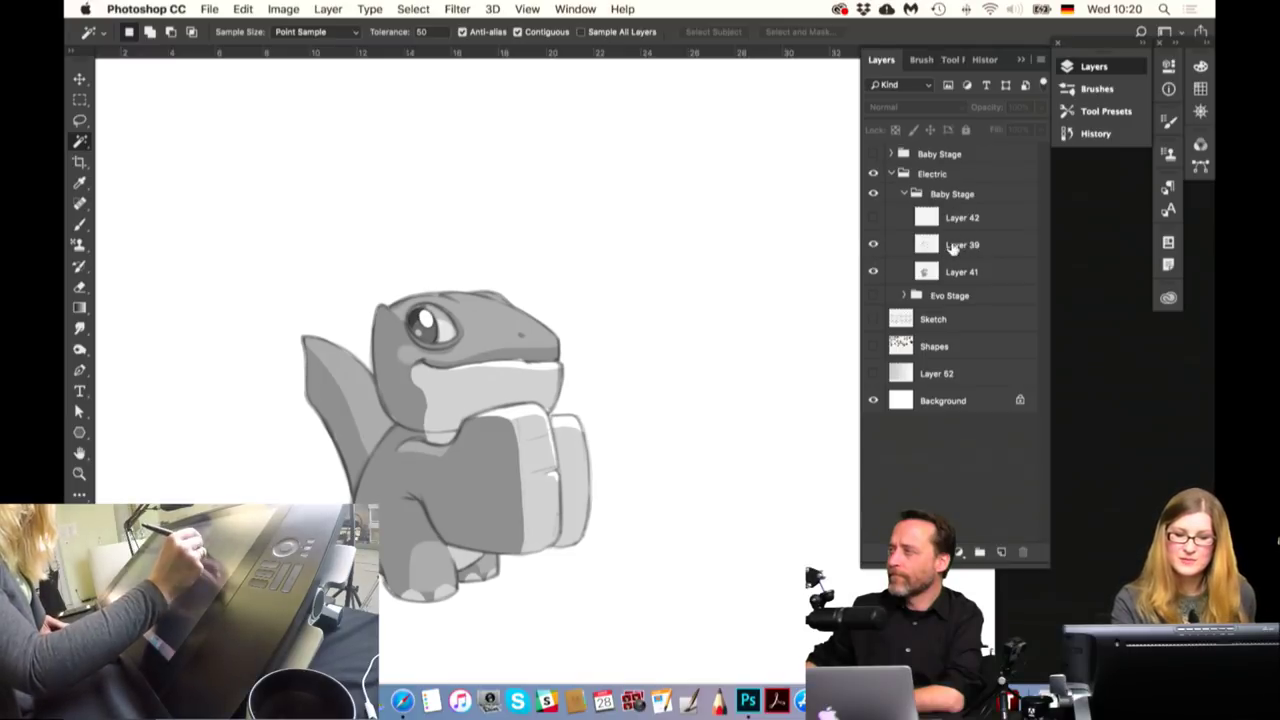
click(968, 272)
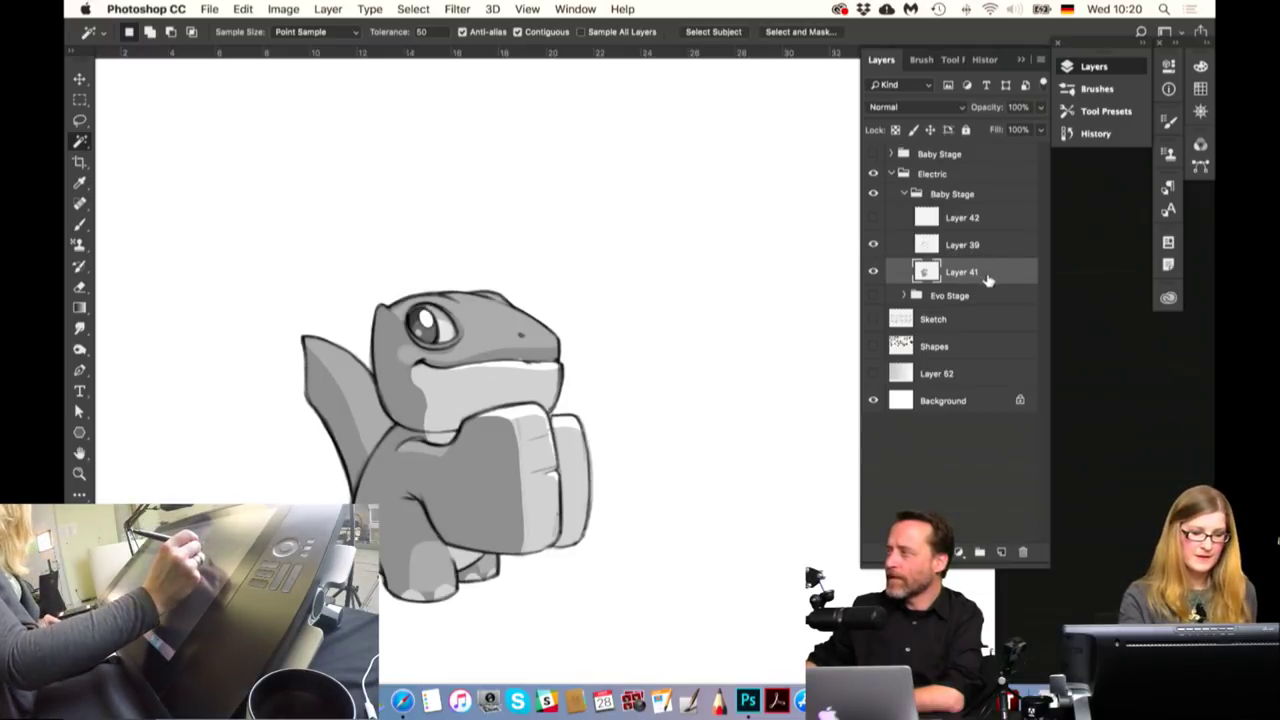
click(300, 205)
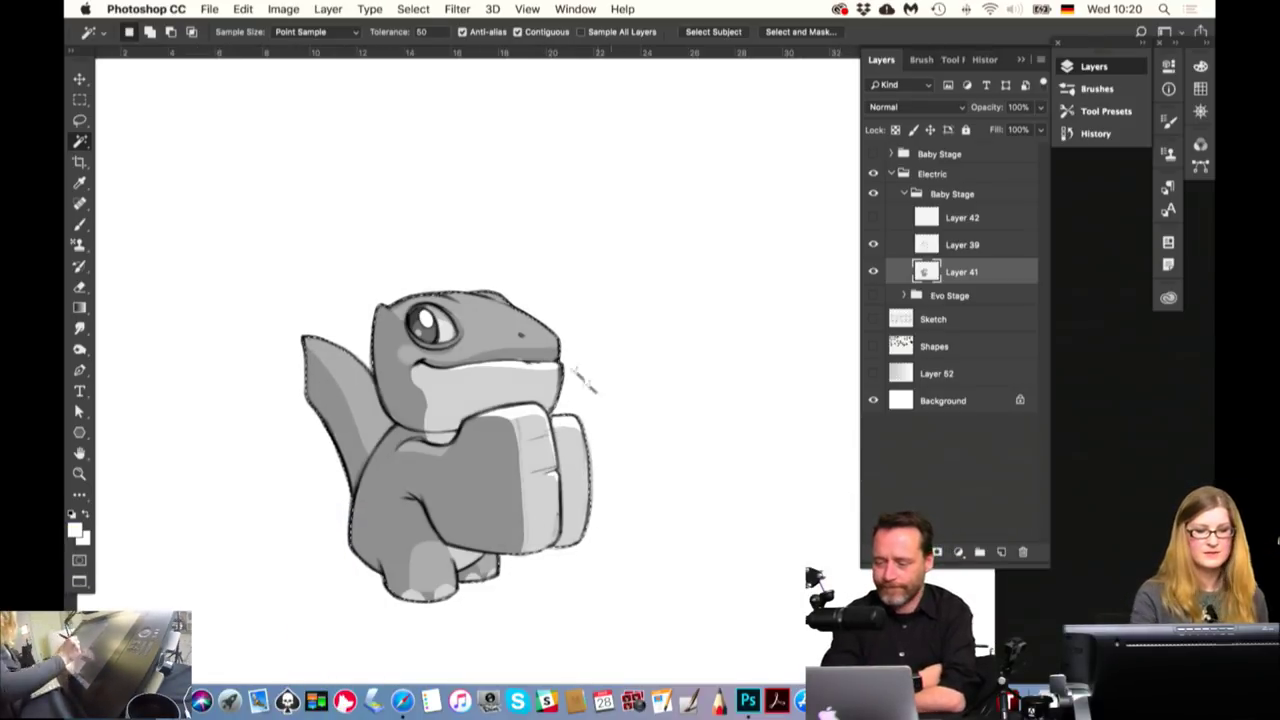
Check Layer 41's shading and reselect the Soft Round 27 pixels brush
click(875, 272)
click(874, 271)
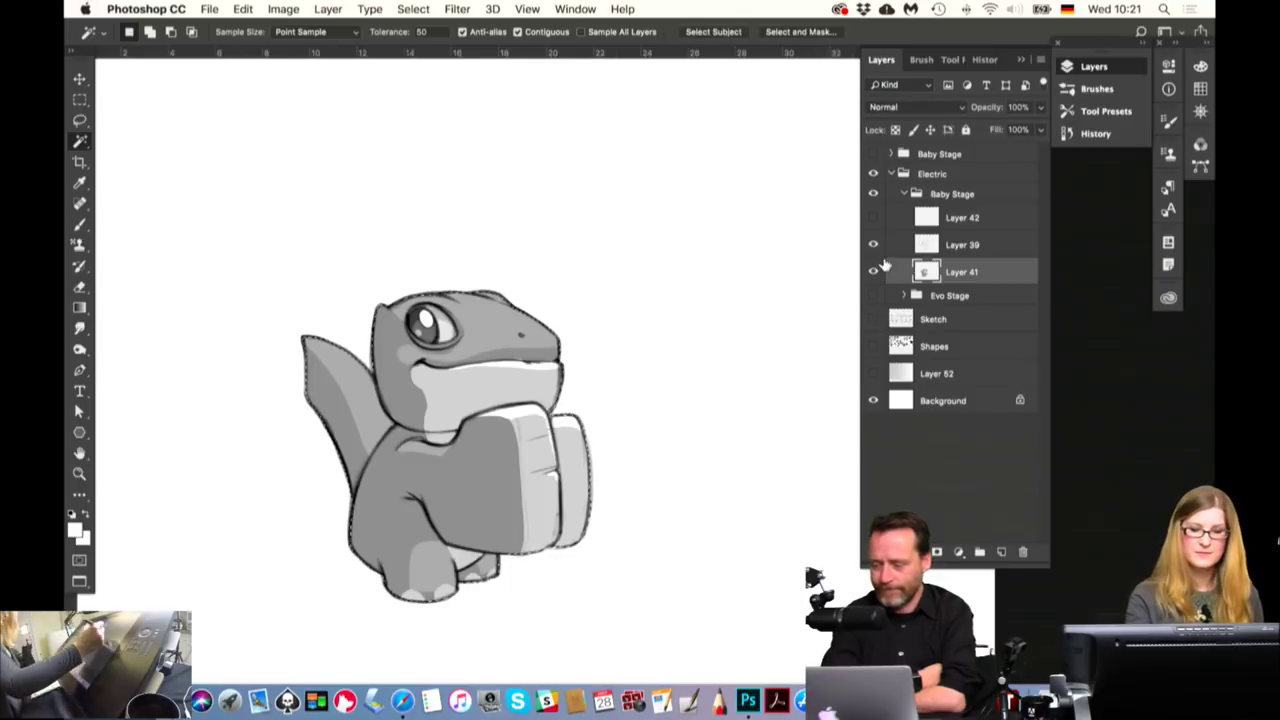
click(930, 60)
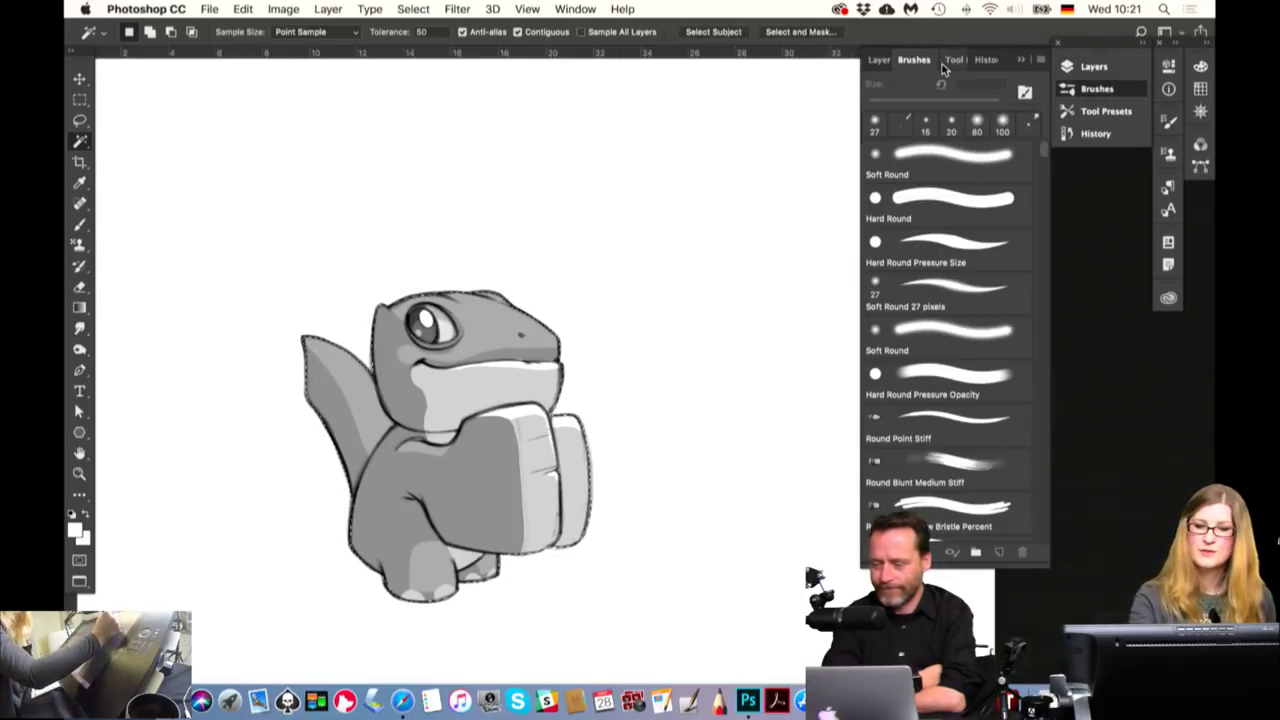
click(950, 290)
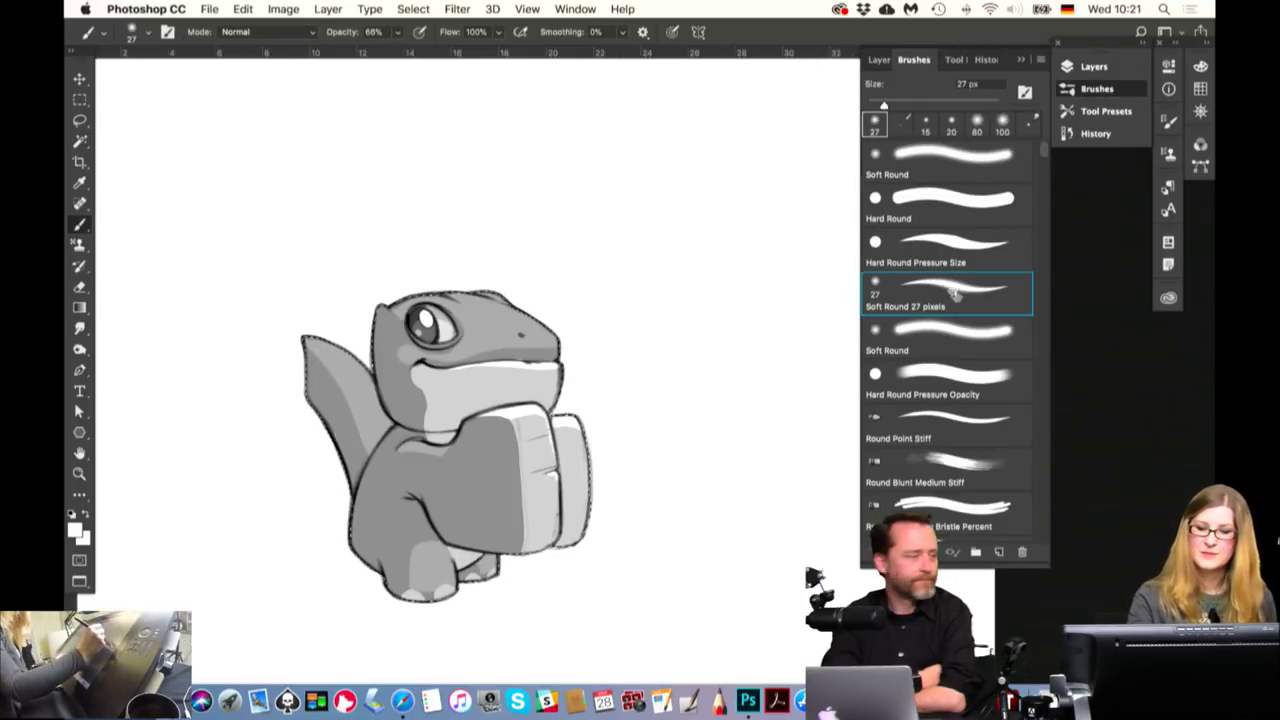
click(880, 60)
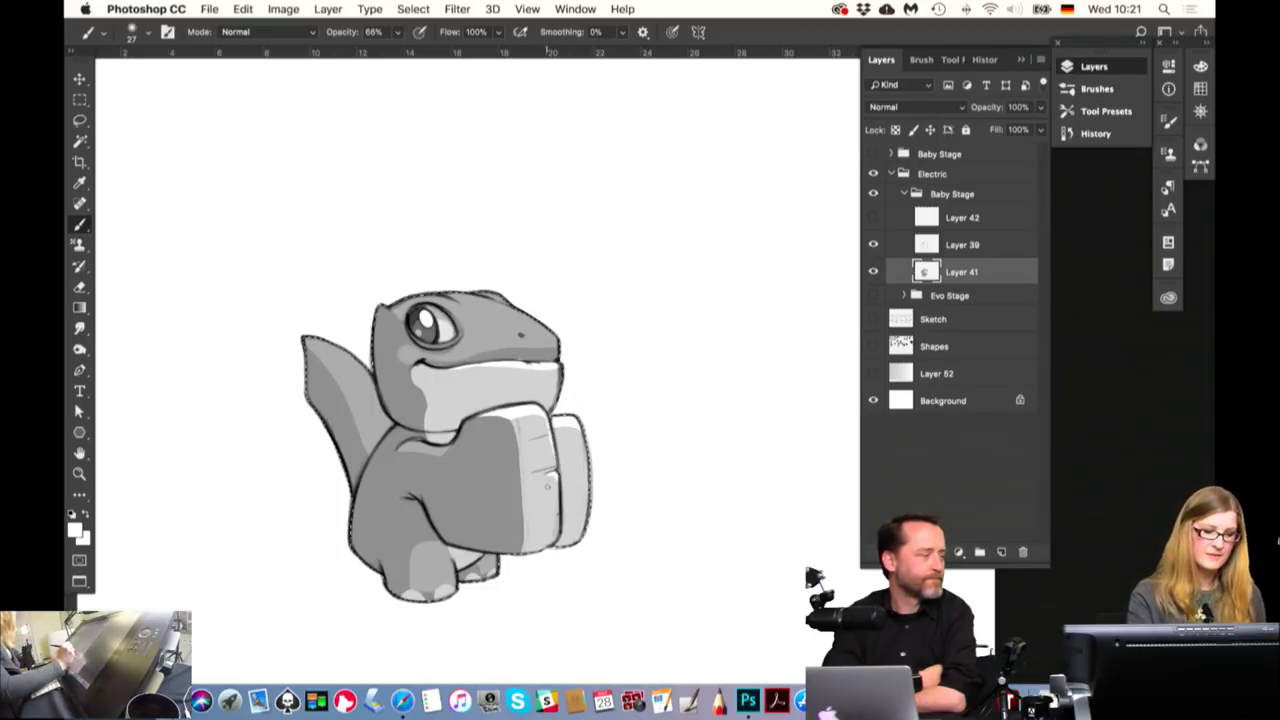
Sample a dark grey, shade the lower body and feet, and enlarge the brush to 2029 px
drag(550, 490, 786, 532)
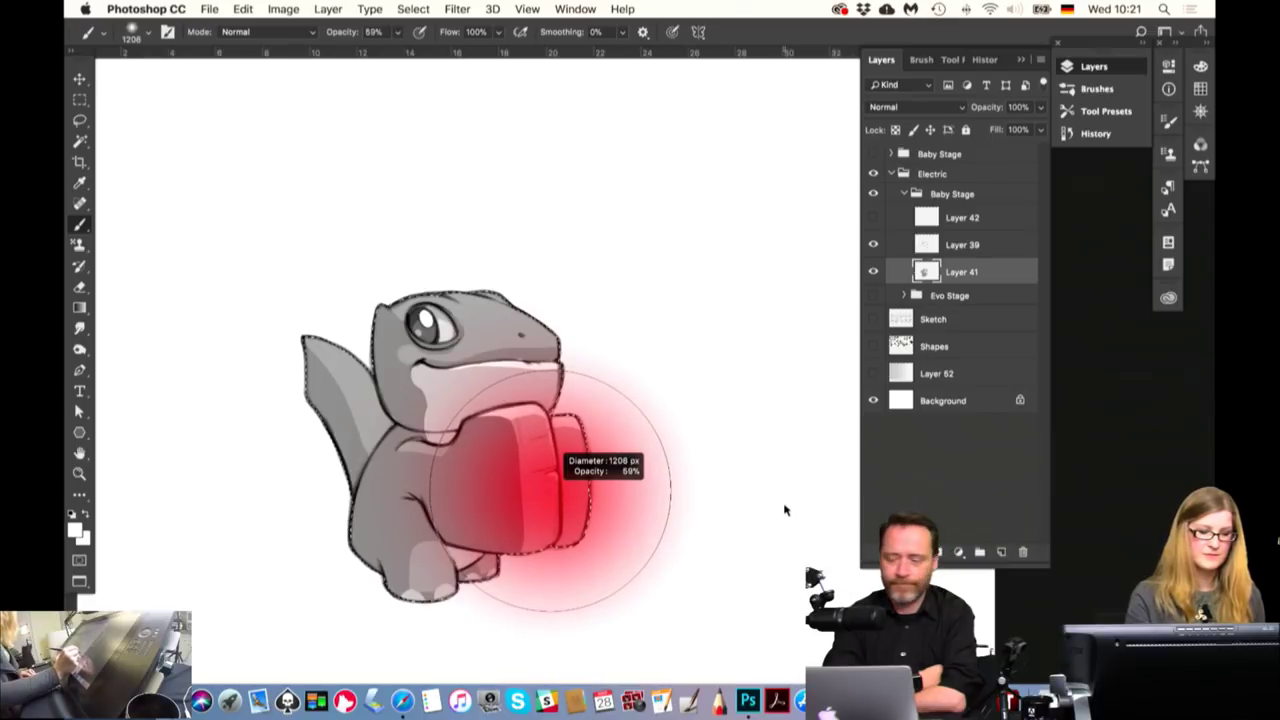
drag(786, 532, 803, 514)
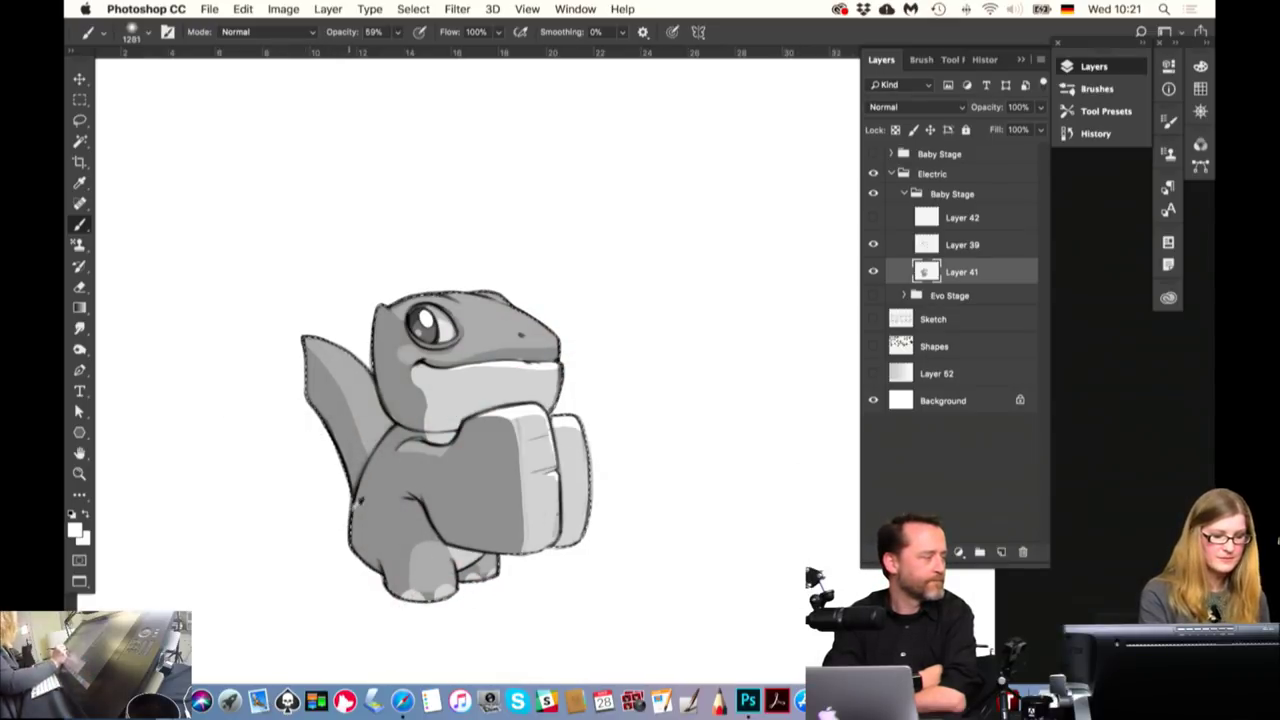
alt+click(357, 481)
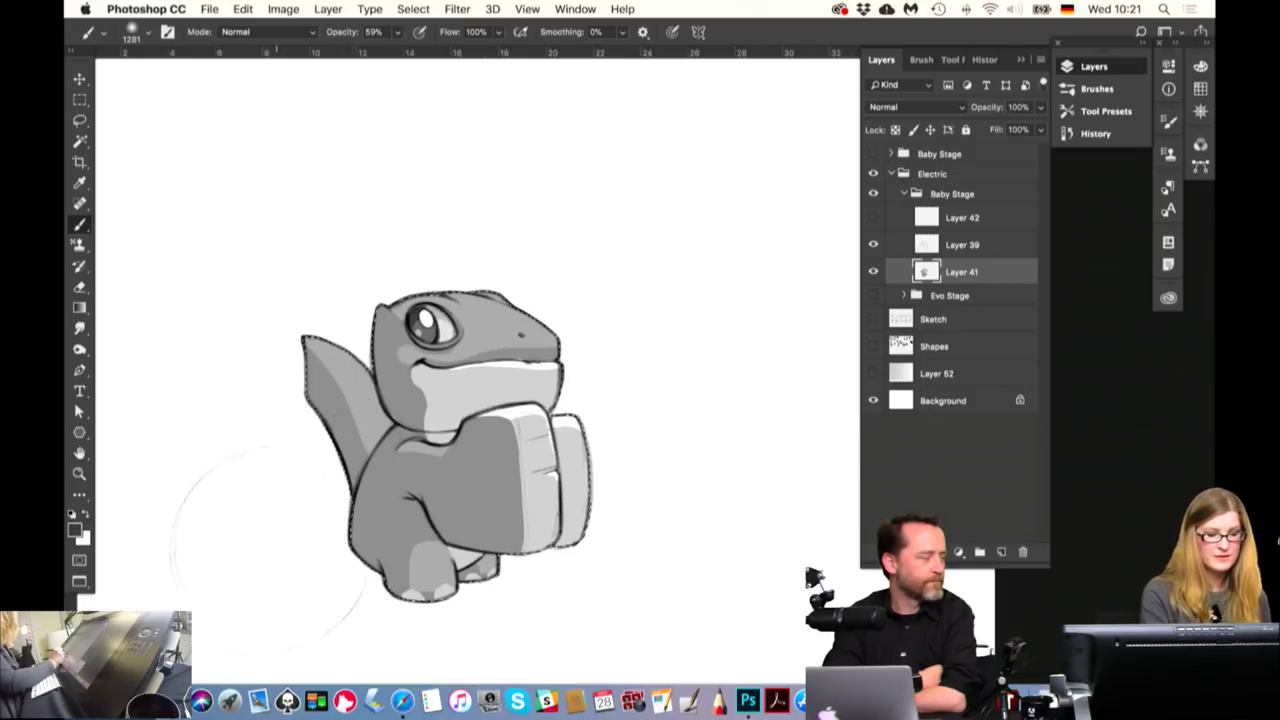
mouse_move(318, 570)
mouse_down()
mouse_move(217, 505)
mouse_move(755, 445)
mouse_up()
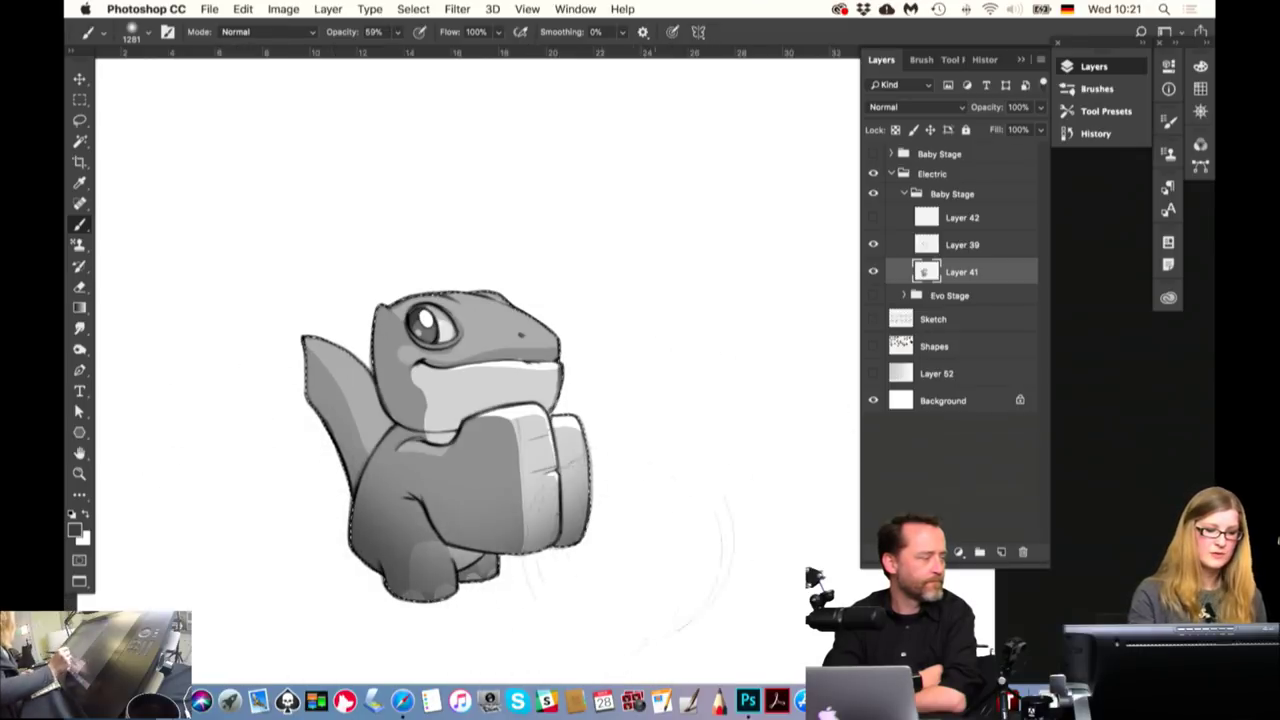
key(super+d)
mouse_move(641, 509)
mouse_down()
mouse_move(634, 371)
mouse_move(619, 380)
mouse_up()
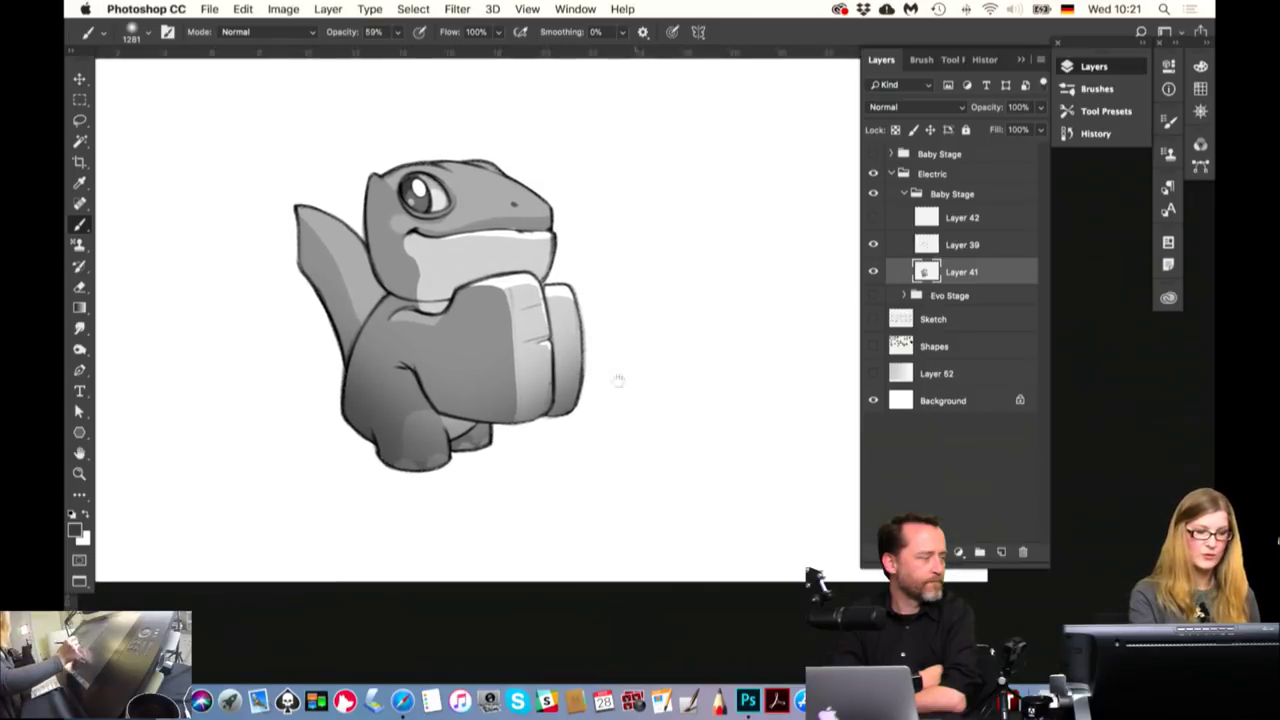
drag(329, 505, 480, 543)
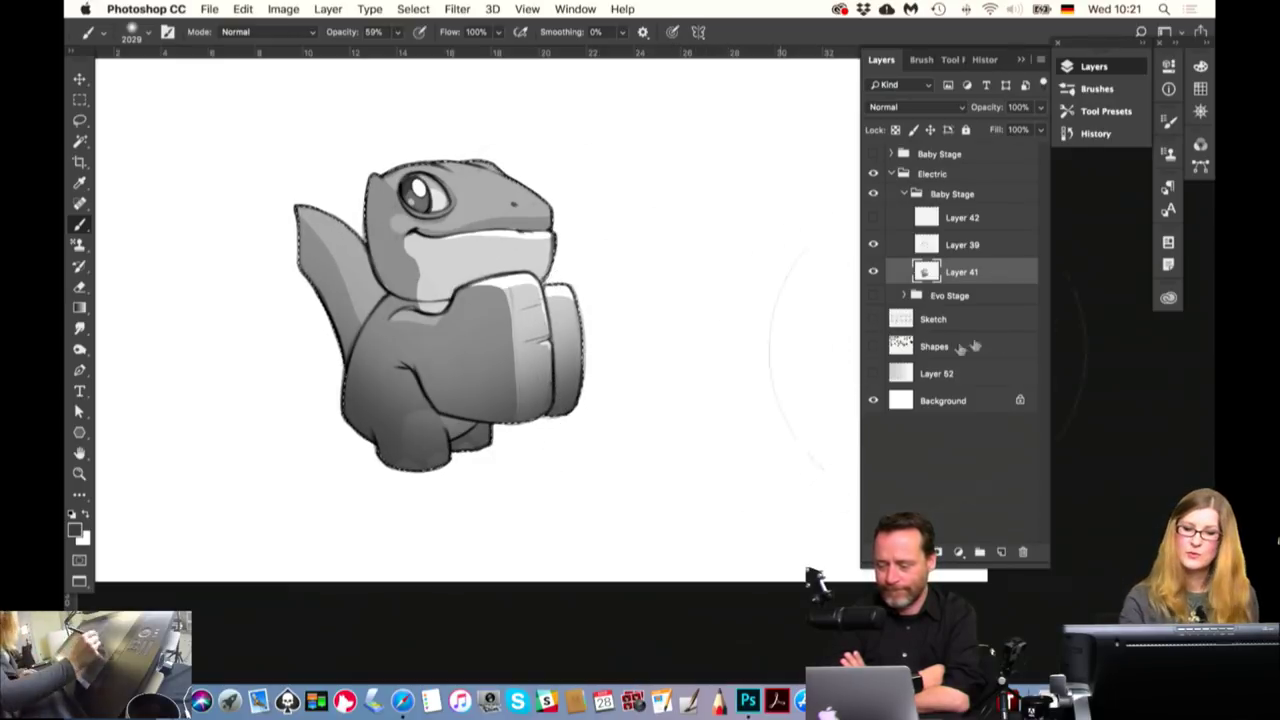
Add a new layer above Layer 41 set to Overlay blending
click(1001, 552)
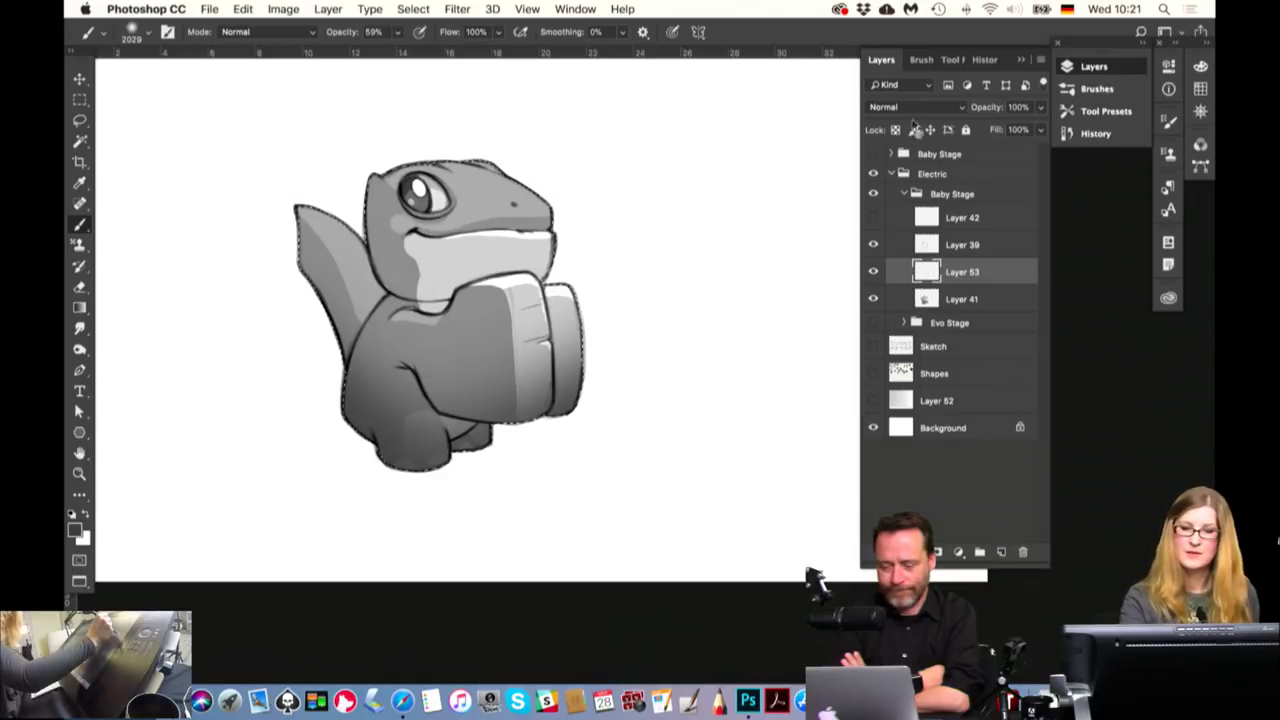
click(914, 107)
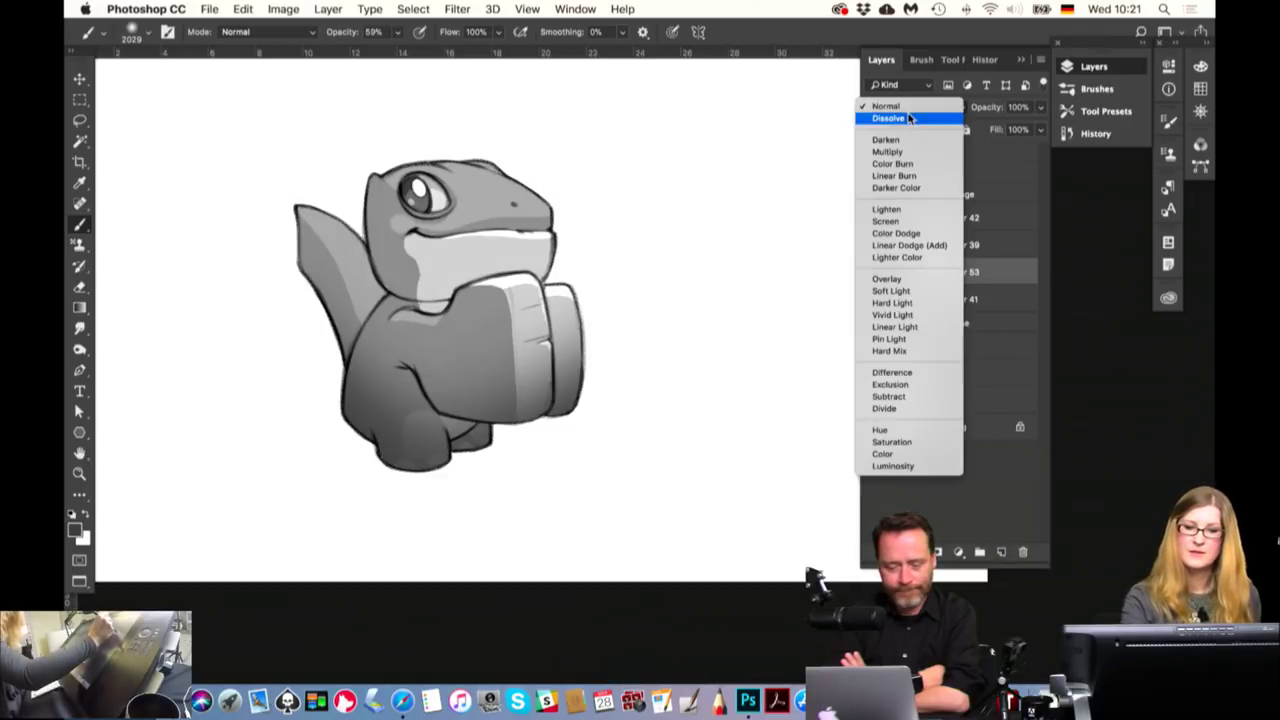
click(893, 279)
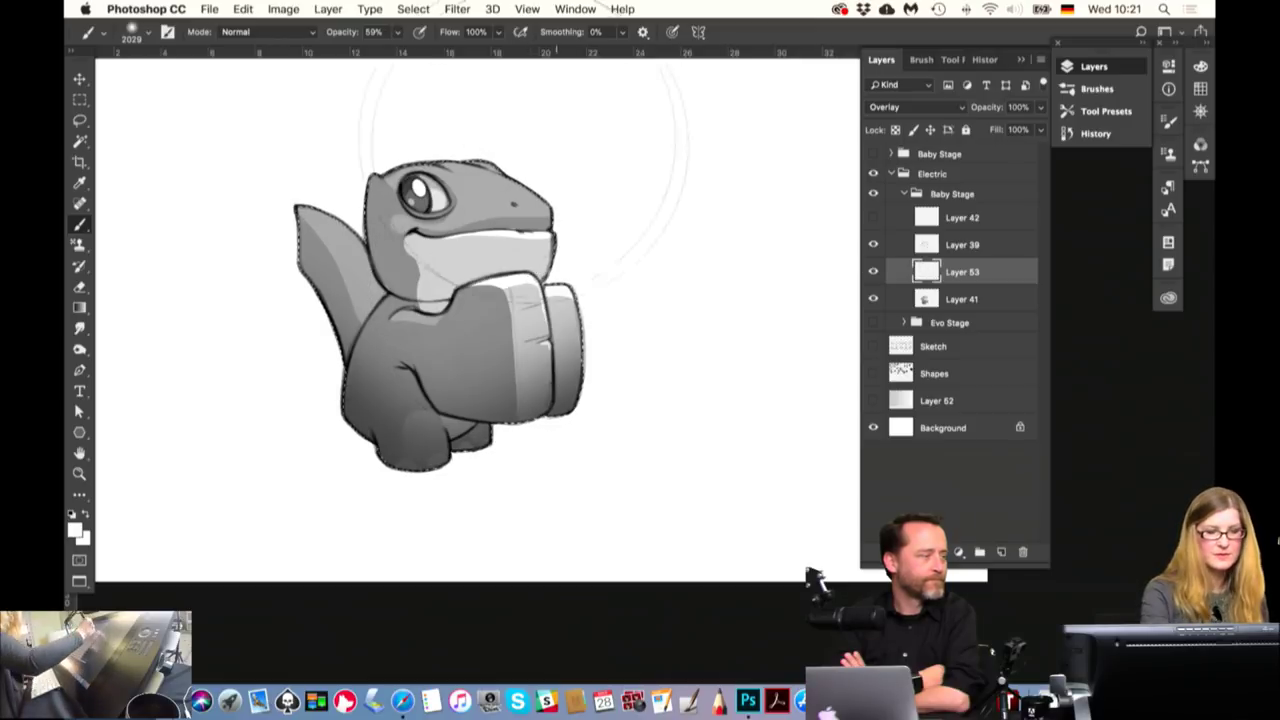
Paint soft white light over the creature's chest and belly, then deselect
drag(437, 129, 480, 143)
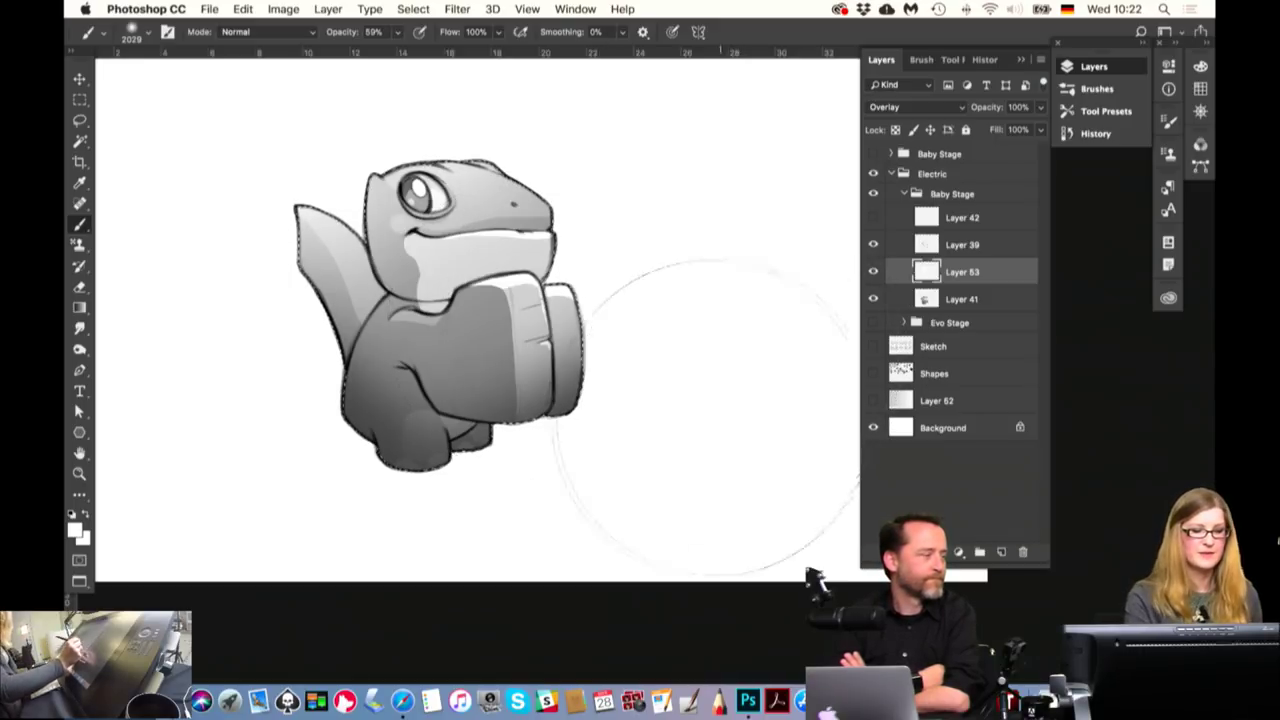
drag(540, 280, 525, 292)
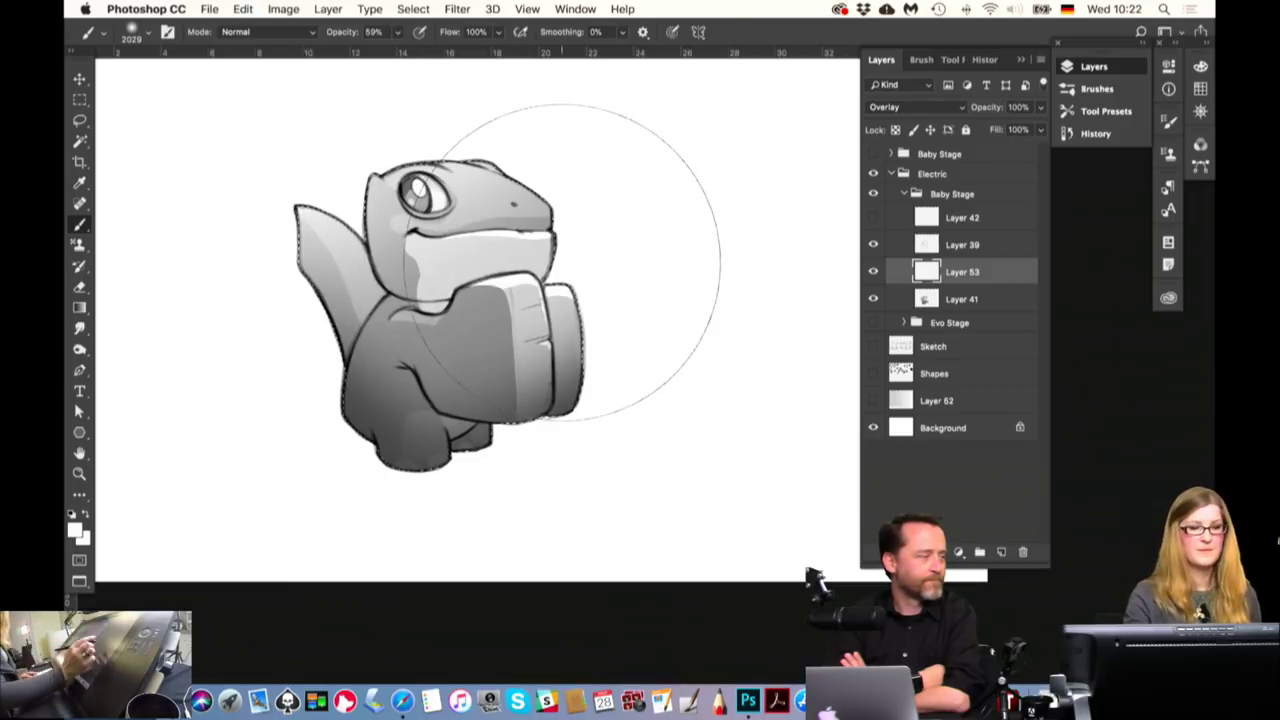
click(872, 427)
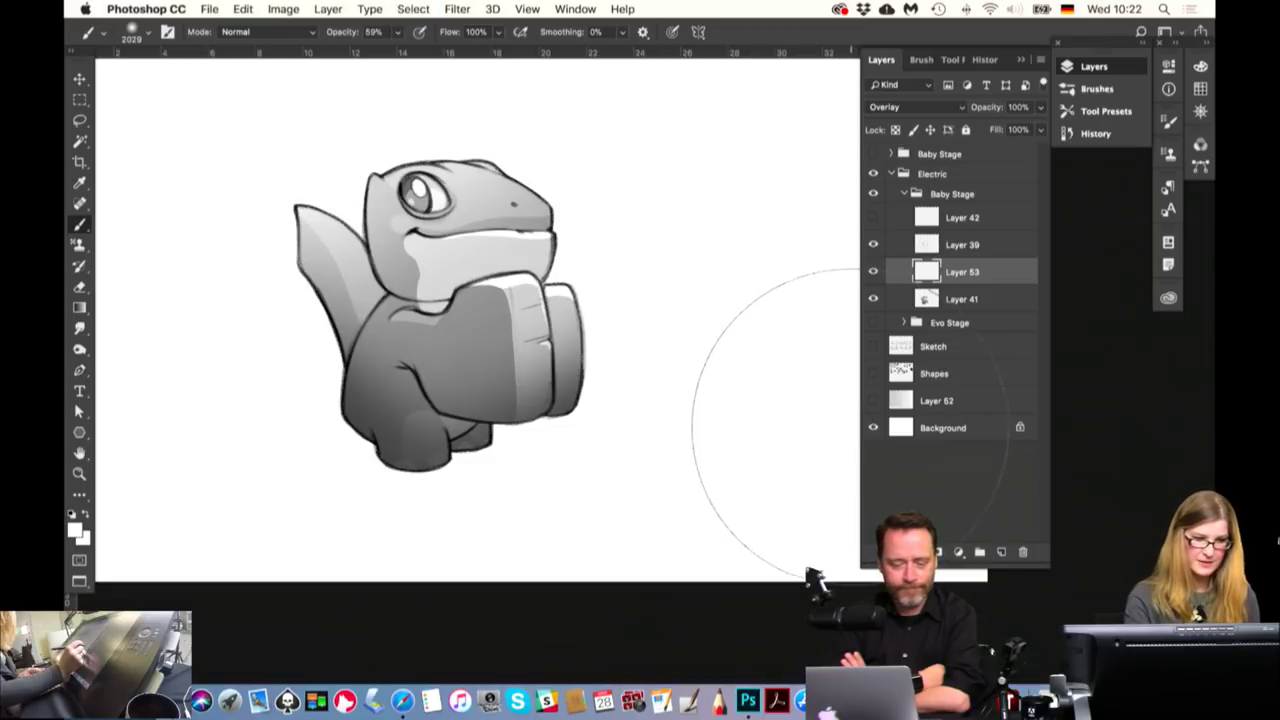
drag(659, 339, 690, 403)
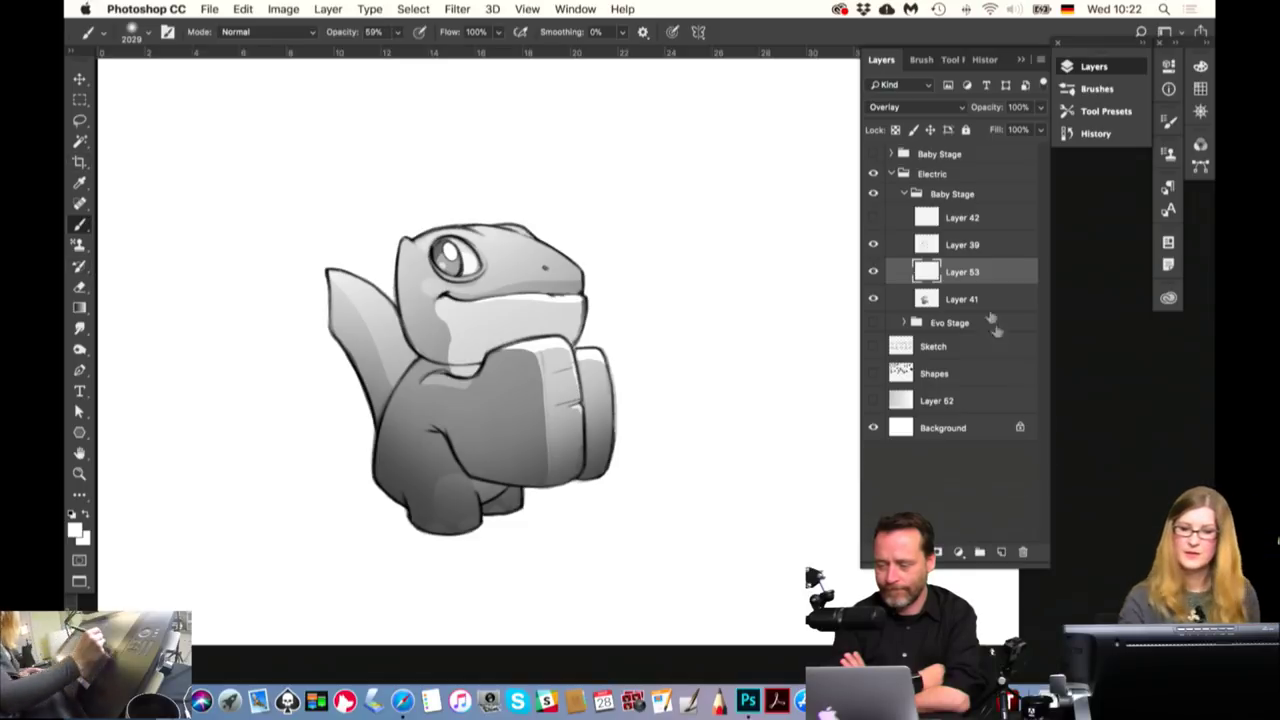
Create Layer 54 and move it just above the Background layer
click(963, 217)
click(874, 217)
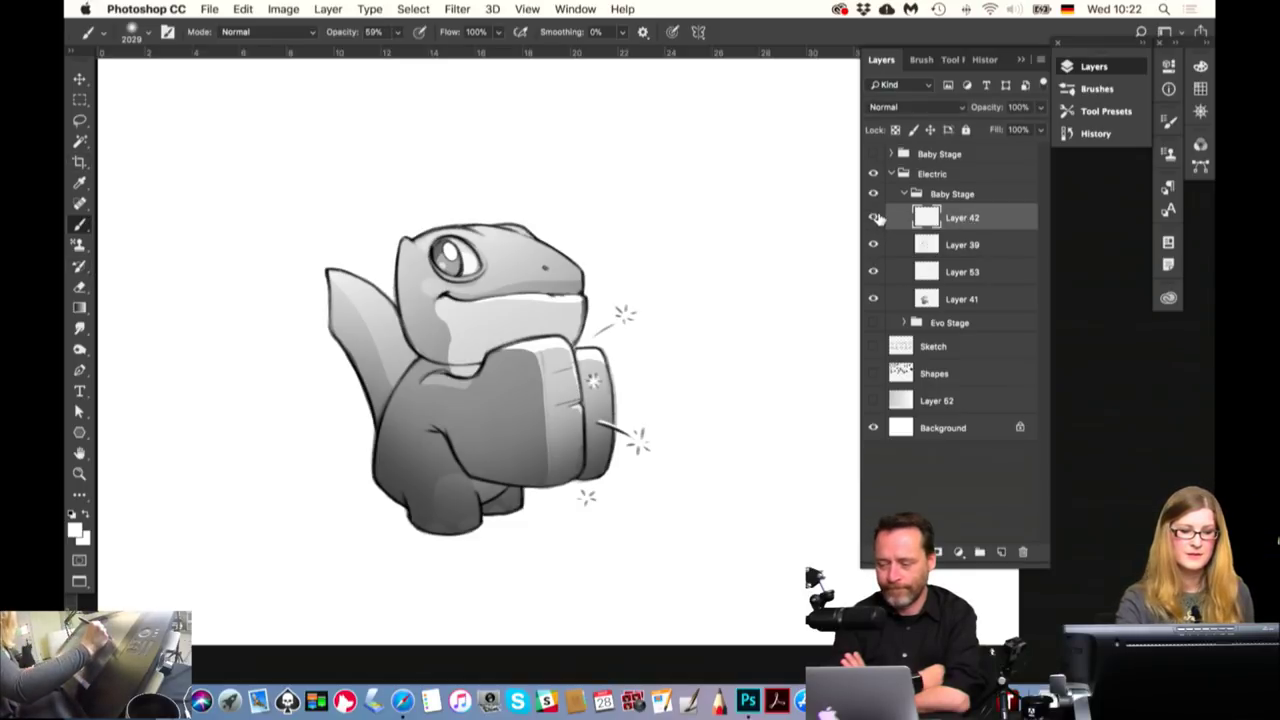
click(874, 217)
click(1001, 551)
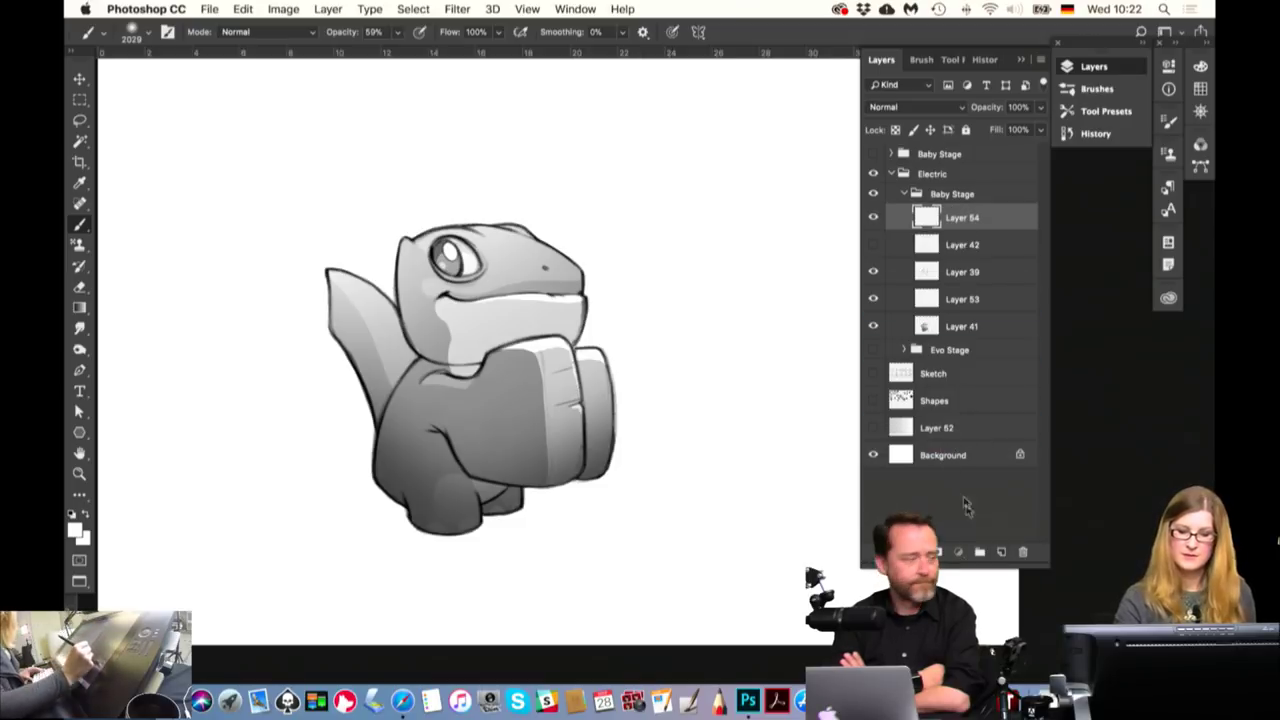
mouse_move(955, 452)
mouse_down()
mouse_move(957, 401)
mouse_move(986, 428)
mouse_up()
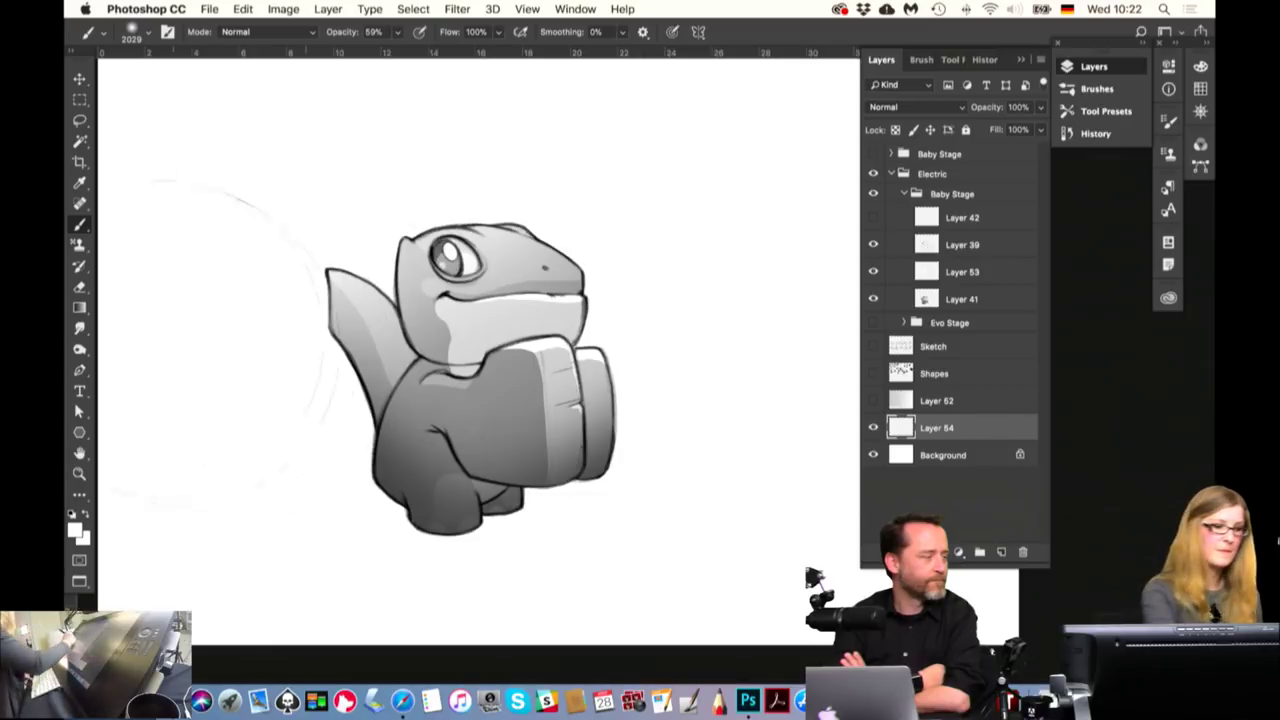
Zoom out and load the Hard Round Pressure Size brush at 53 px, 53% opacity
click(79, 473)
alt+click(589, 388)
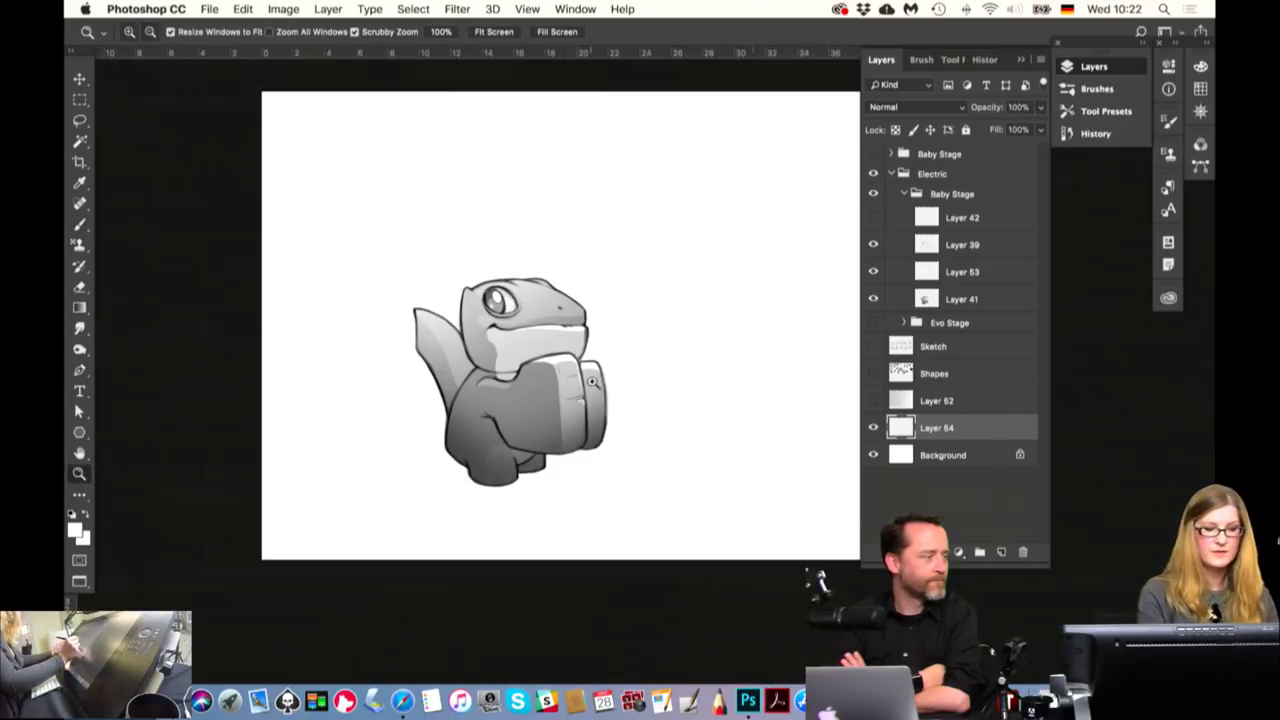
click(79, 224)
click(921, 59)
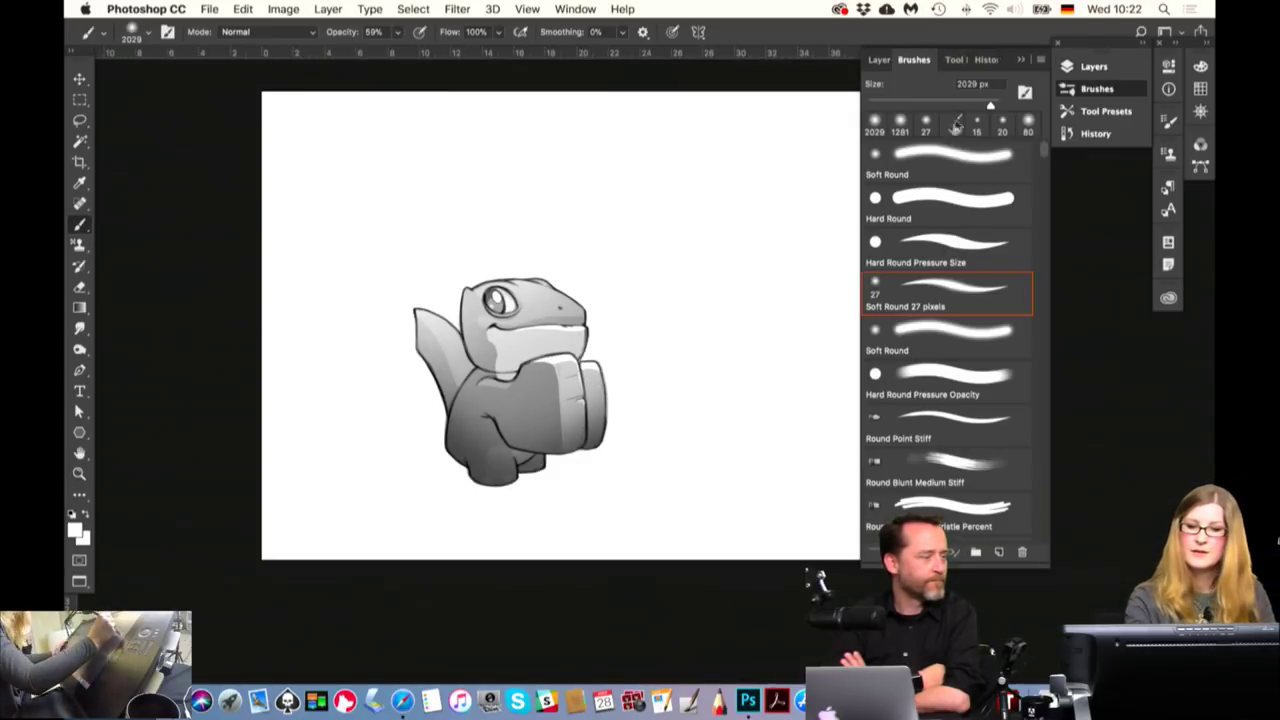
click(950, 248)
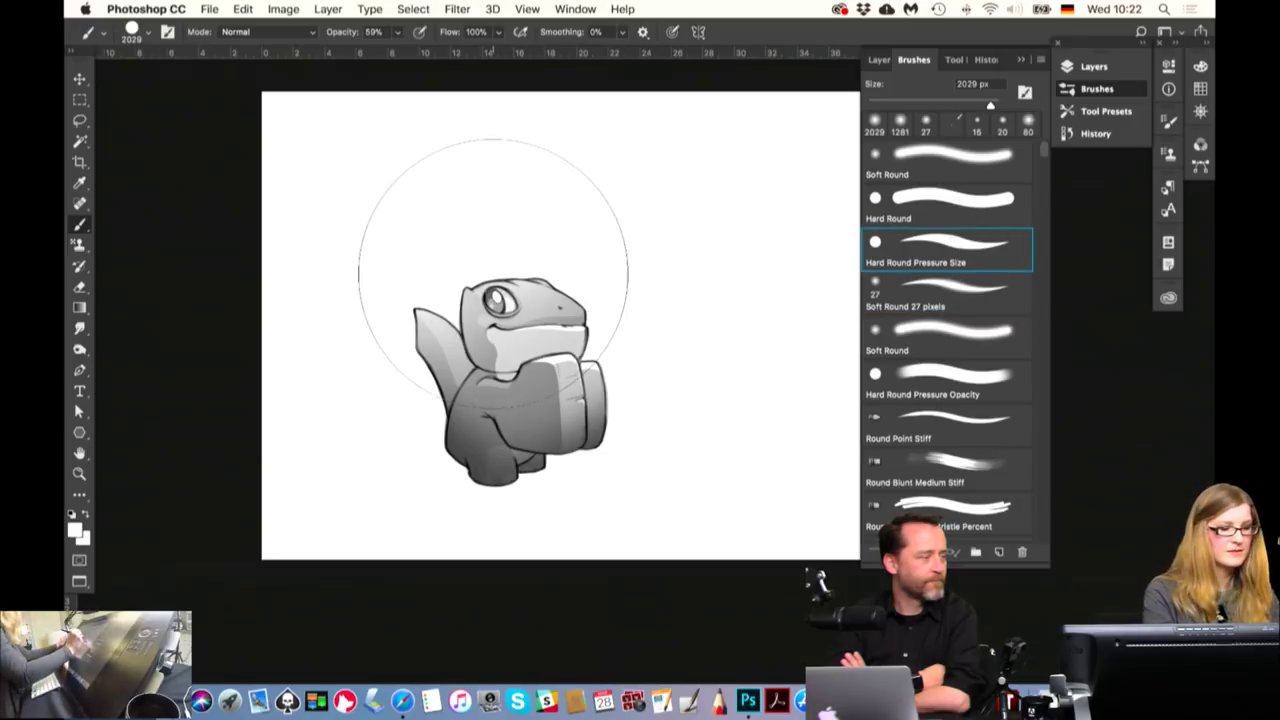
key(5)
key(5)
drag(495, 286, 208, 295)
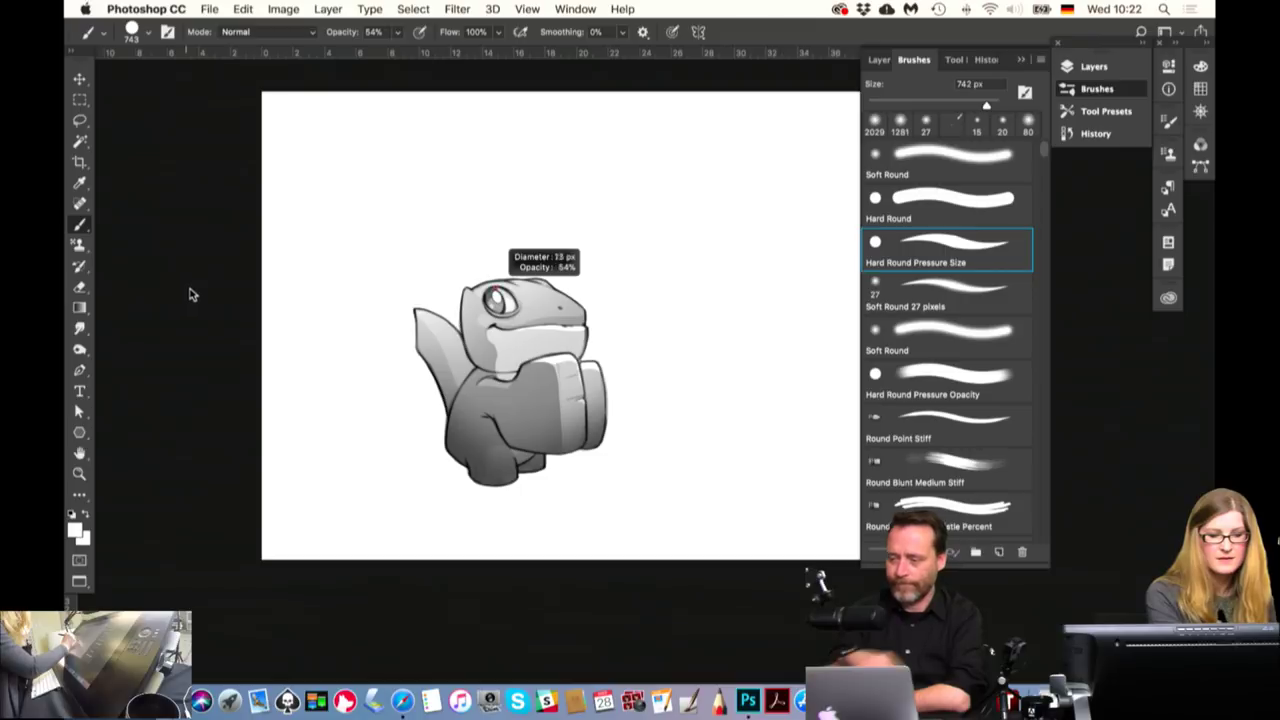
drag(208, 295, 190, 290)
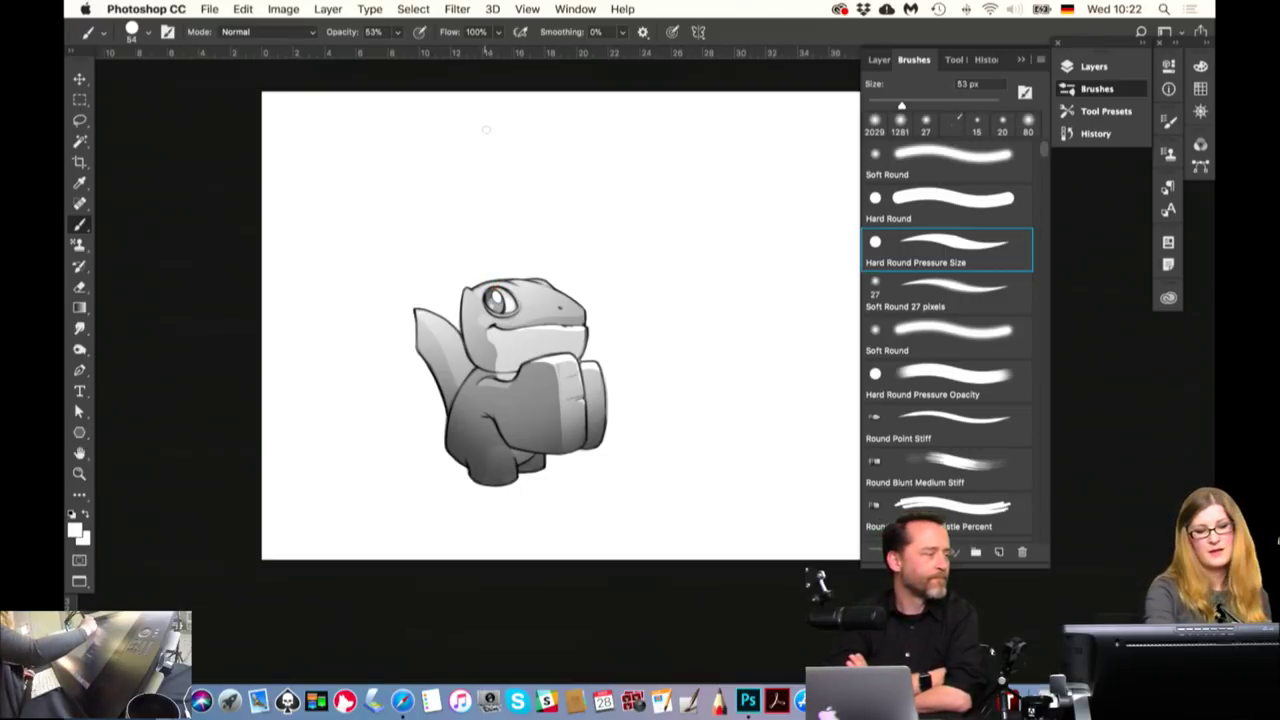
Set the foreground to black and sketch a sun ring with light rays above the creature
drag(441, 140, 426, 176)
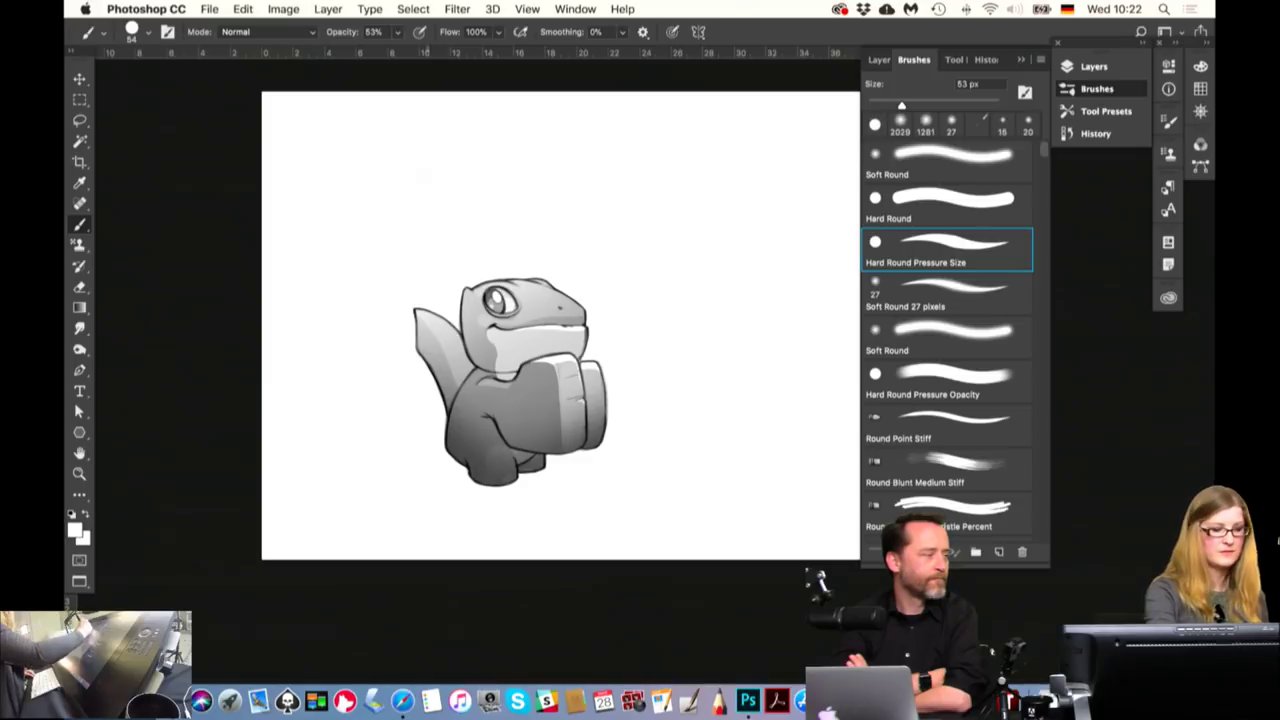
click(75, 530)
click(800, 680)
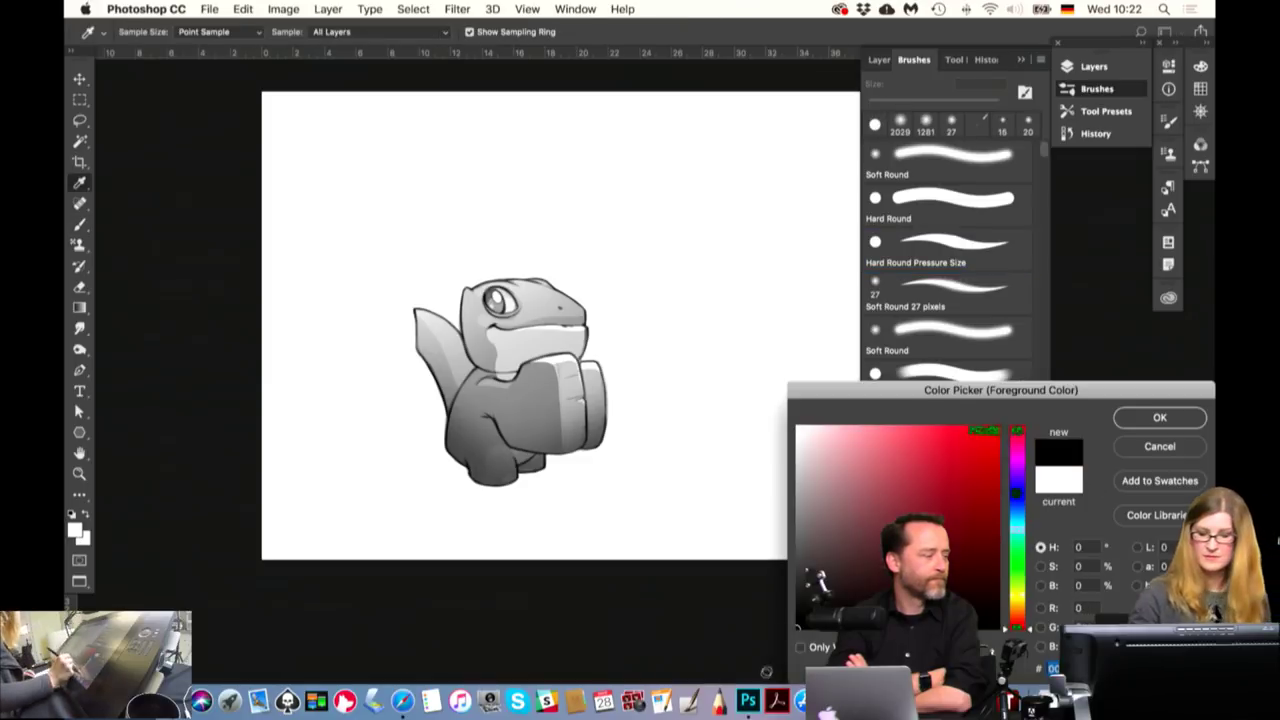
click(1154, 414)
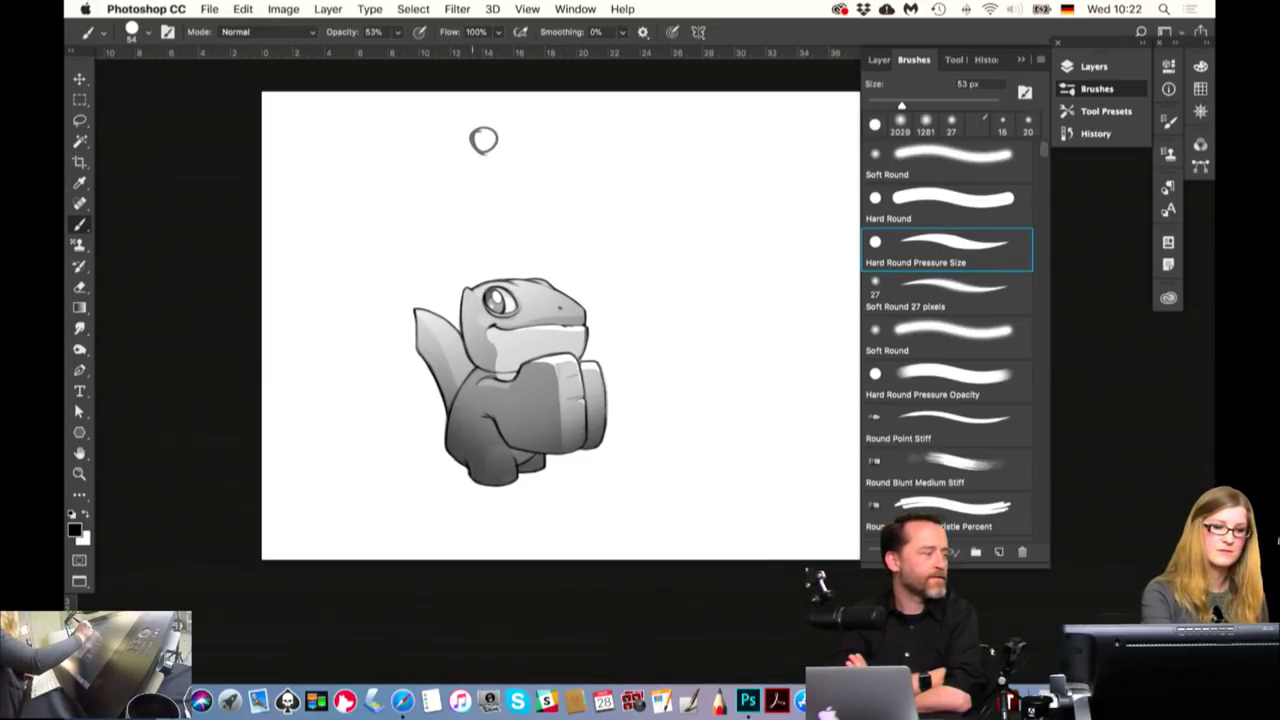
drag(483, 128, 486, 140)
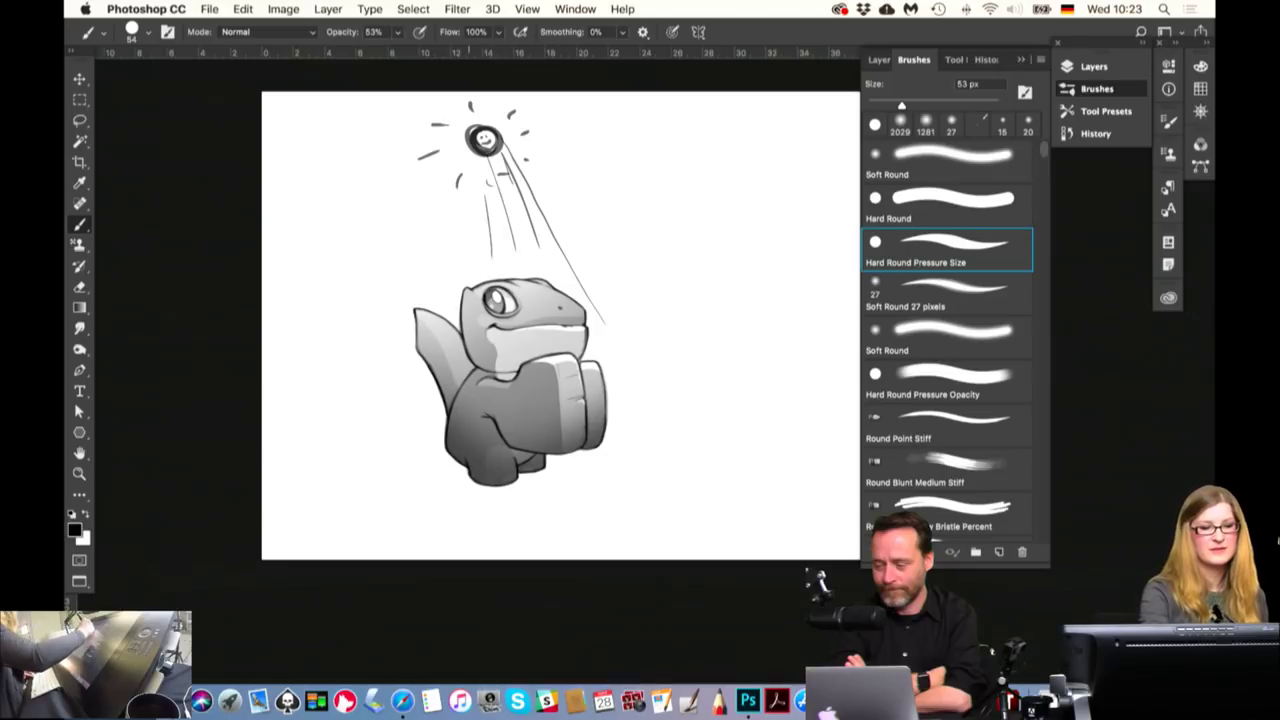
drag(464, 148, 458, 184)
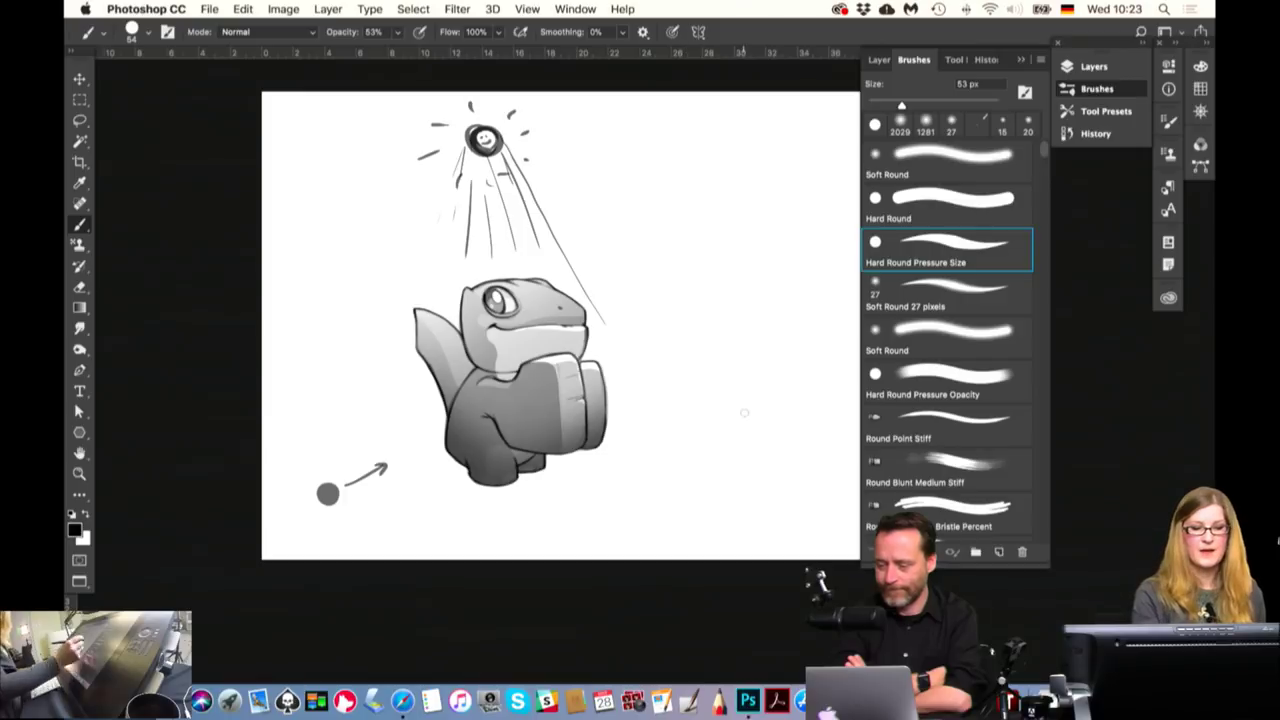
Hide the sun sketch on Layer 54 and toggle Layers 41 and 39 to compare shading
click(879, 60)
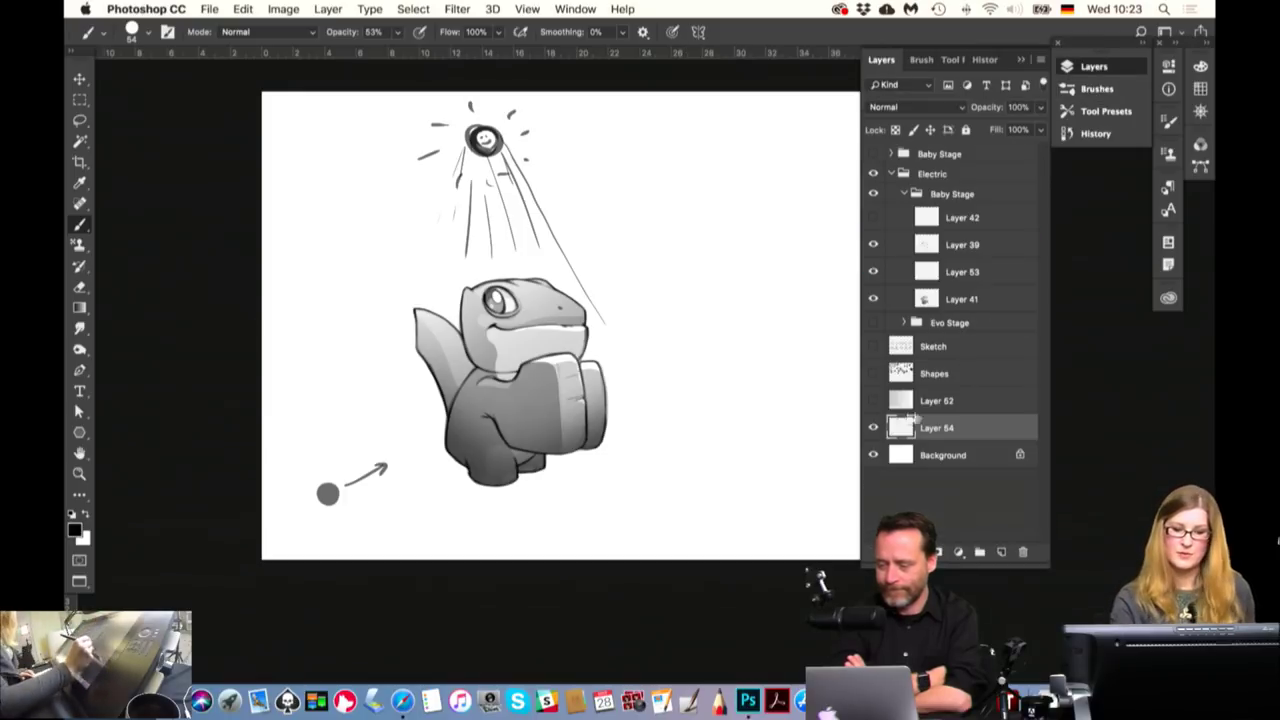
click(874, 428)
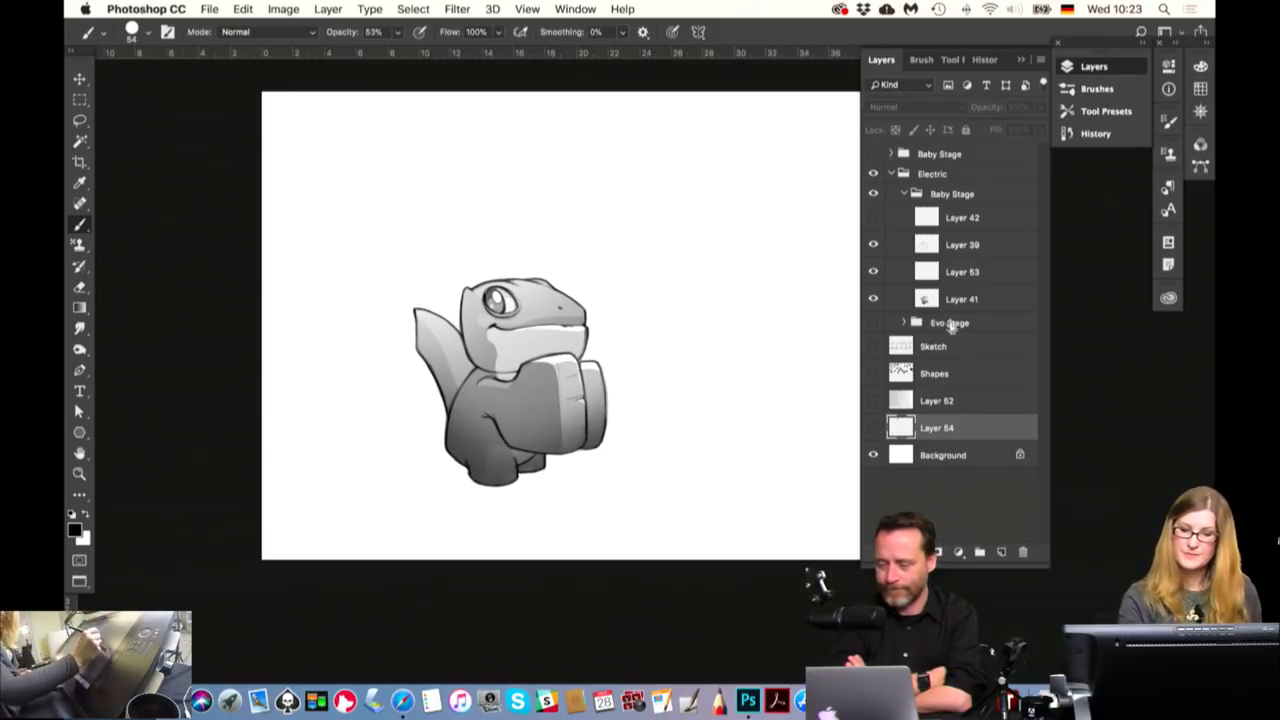
click(935, 299)
click(874, 299)
click(874, 299)
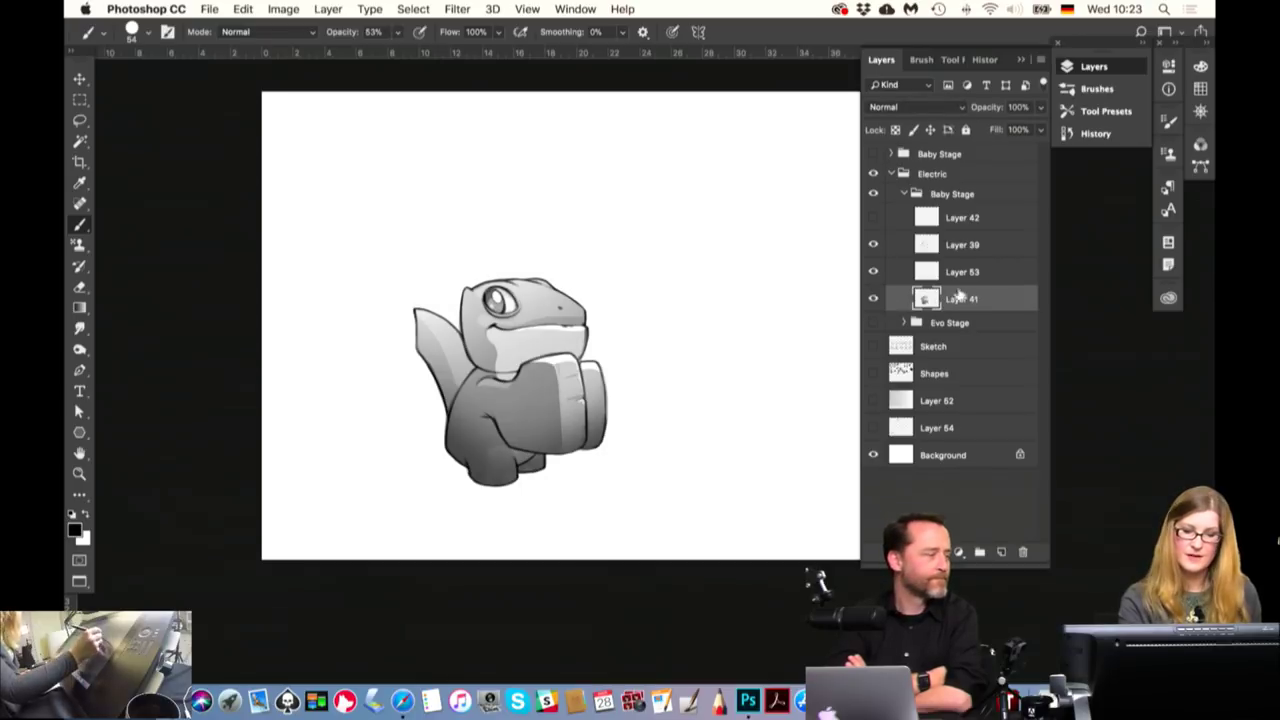
click(958, 245)
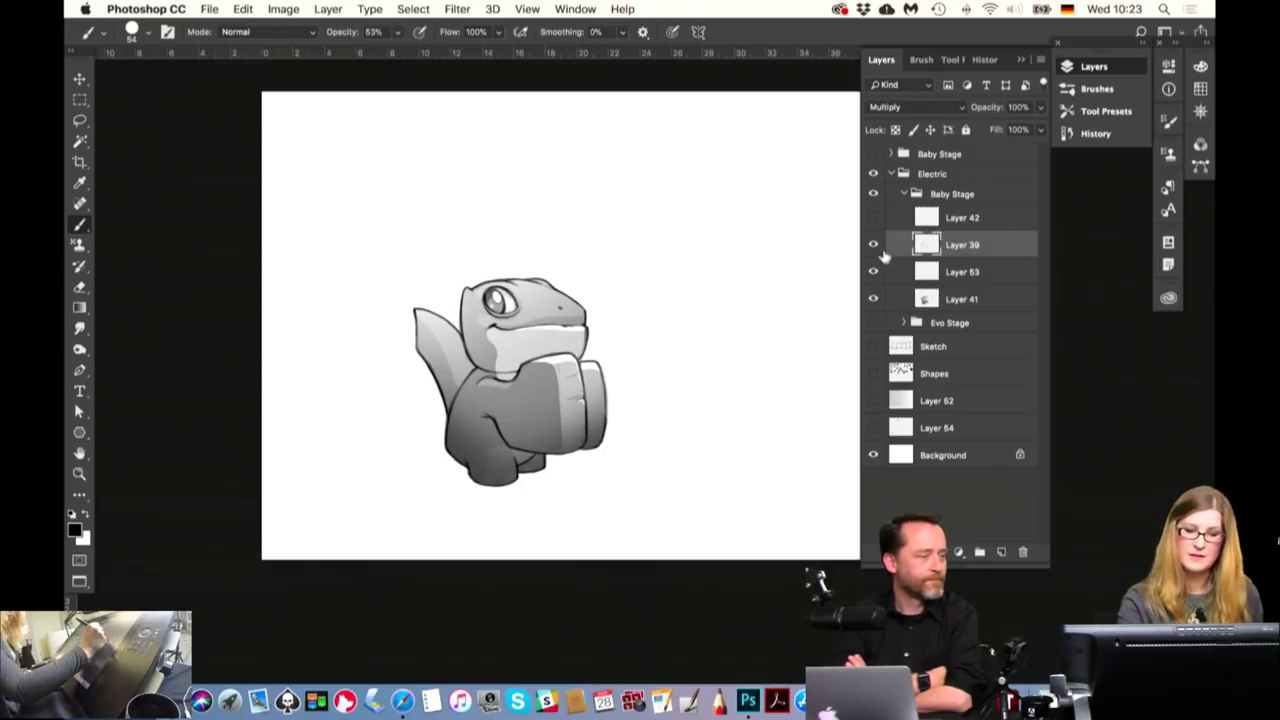
click(874, 245)
click(874, 245)
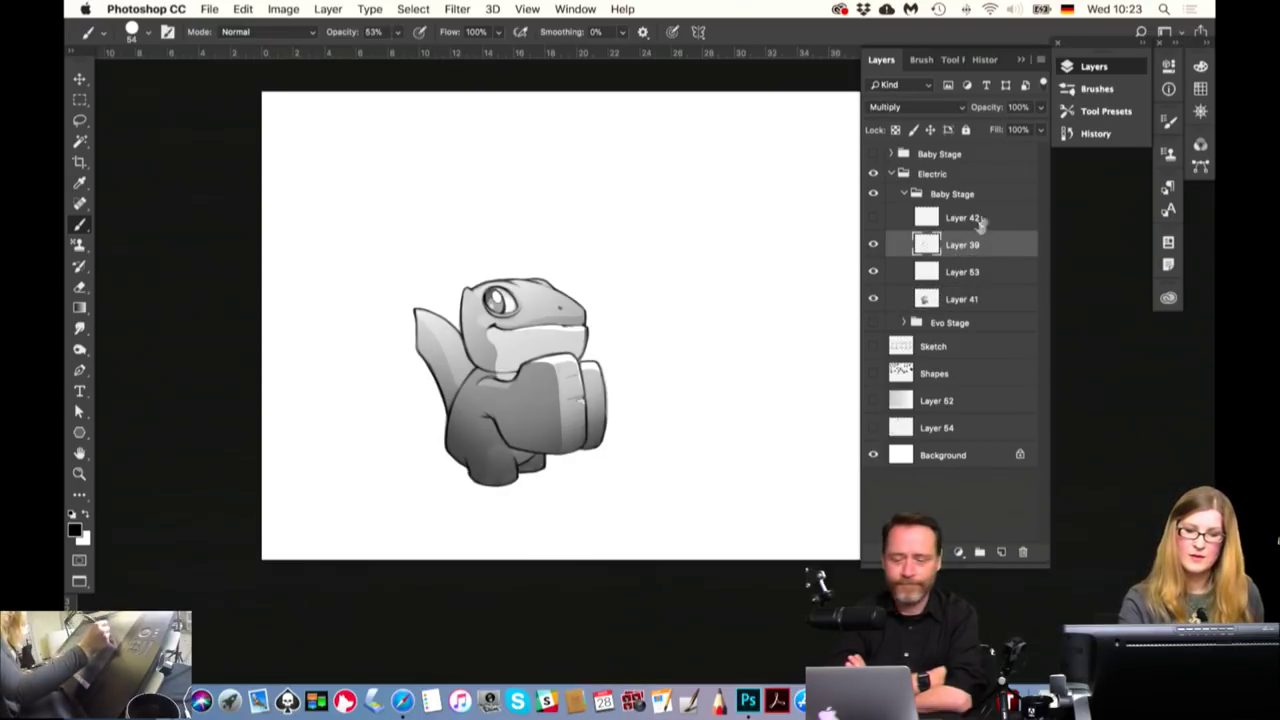
Lower Layer 39's Multiply shading to about 40% opacity
click(1041, 108)
drag(1040, 127, 993, 130)
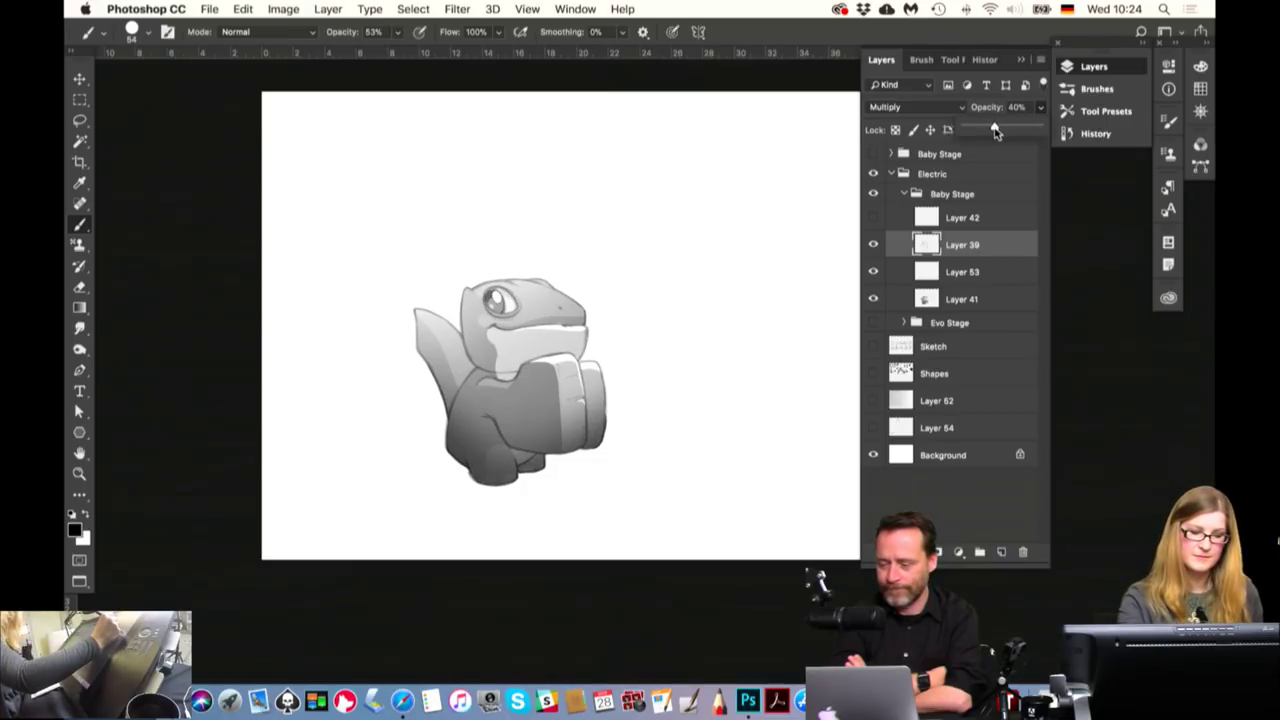
click(873, 271)
click(873, 271)
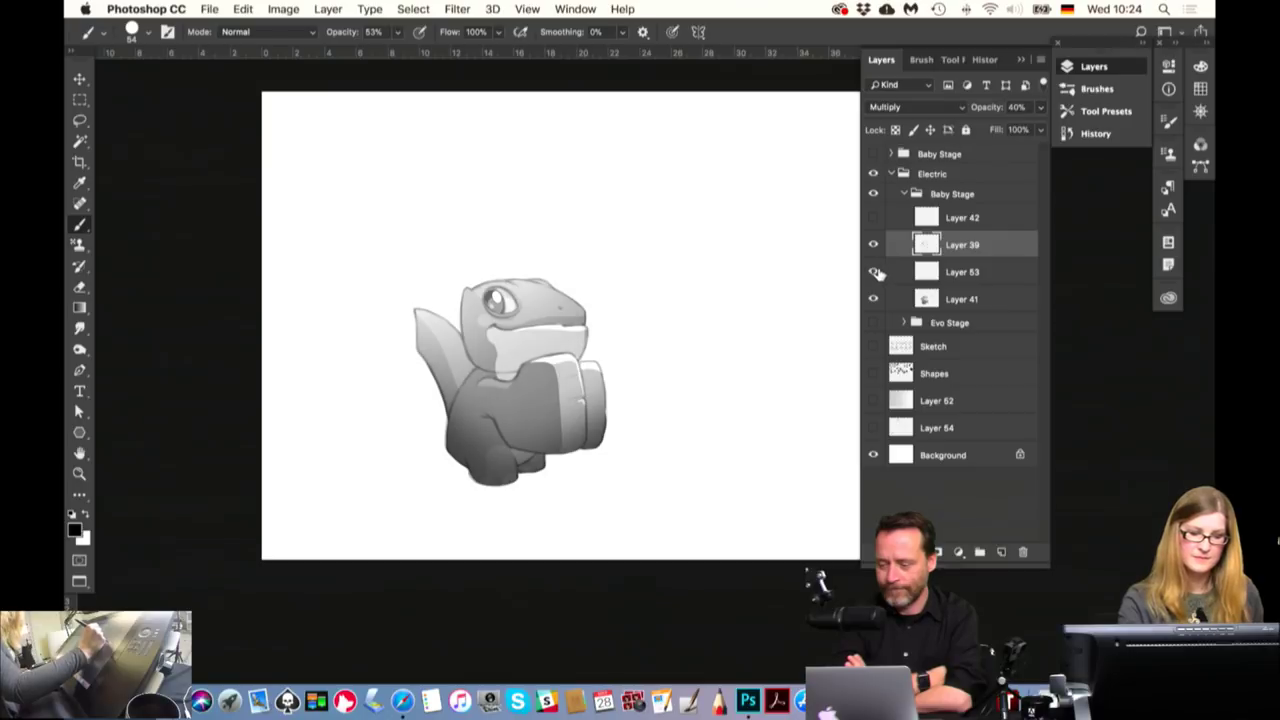
Try Soft Light and Color Dodge on Layer 53, then settle on Overlay
click(958, 272)
click(910, 107)
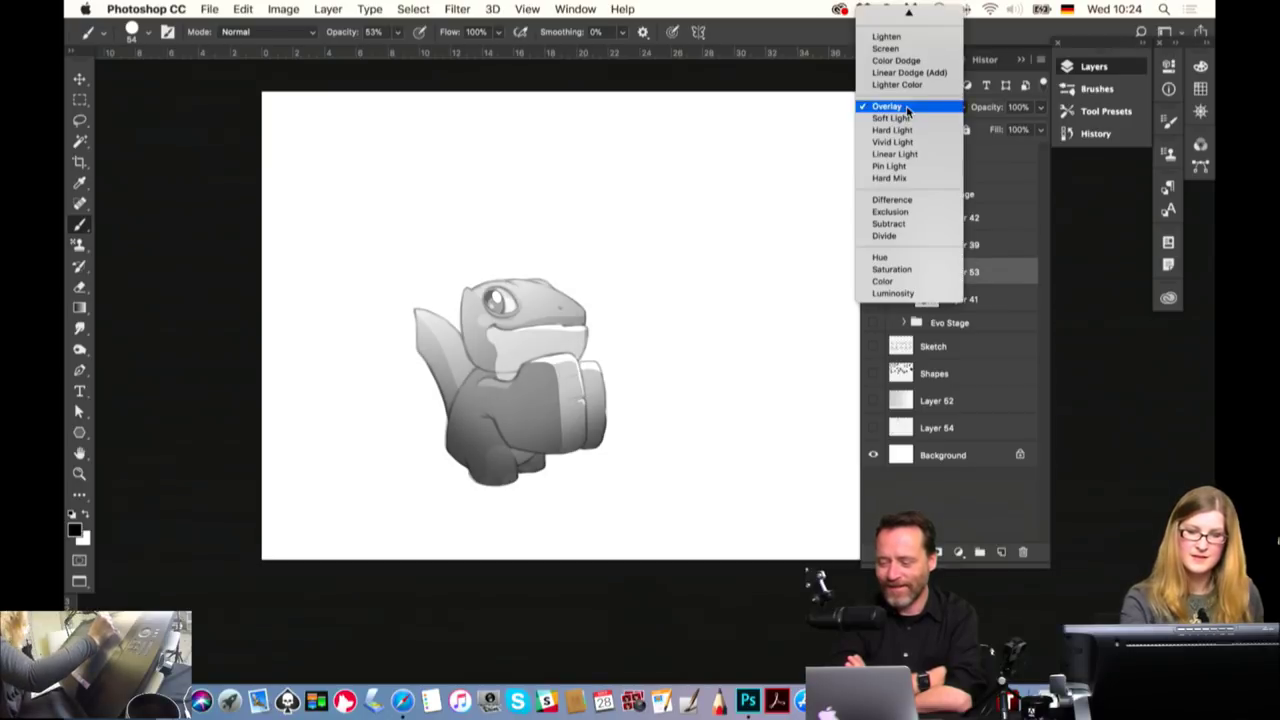
click(906, 120)
click(905, 110)
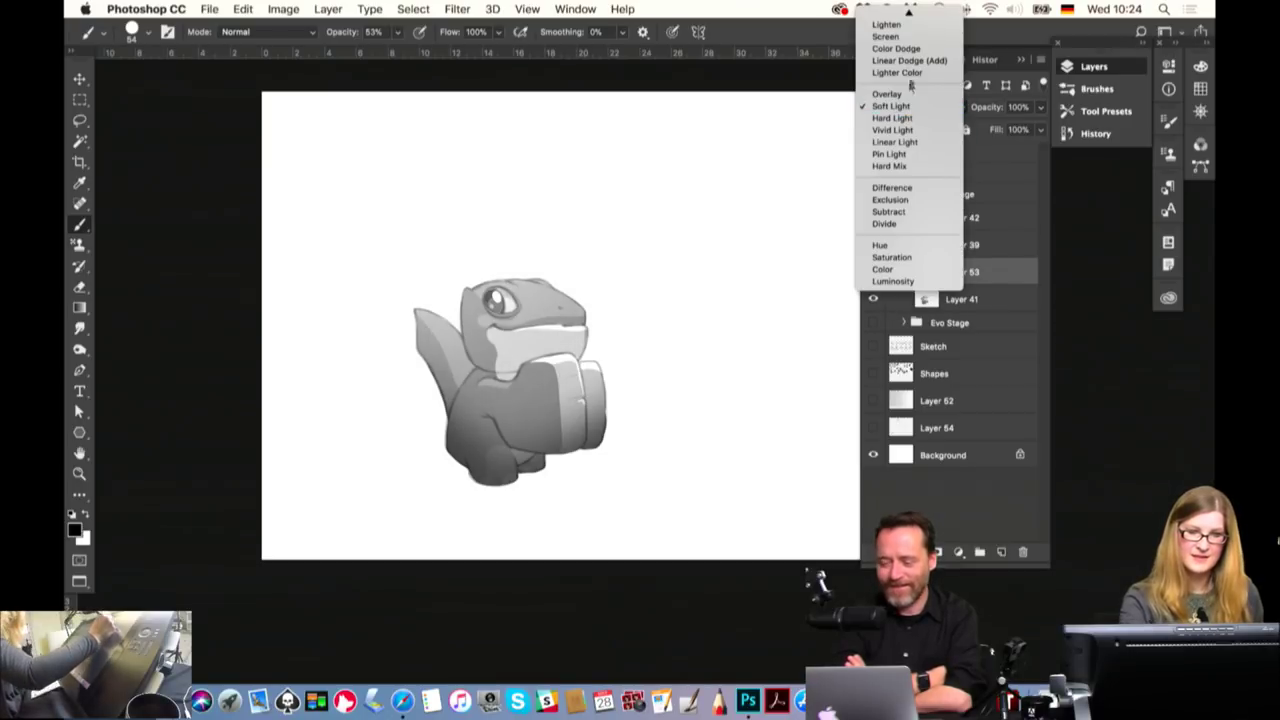
click(915, 48)
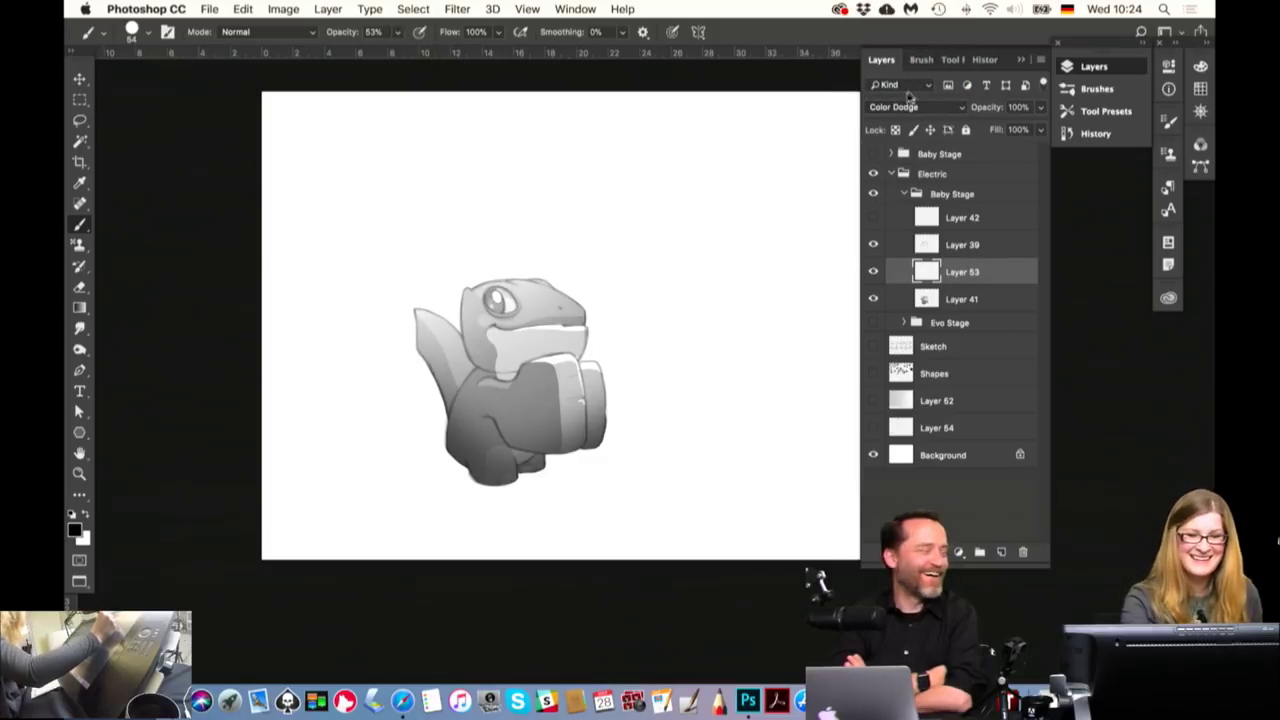
click(906, 108)
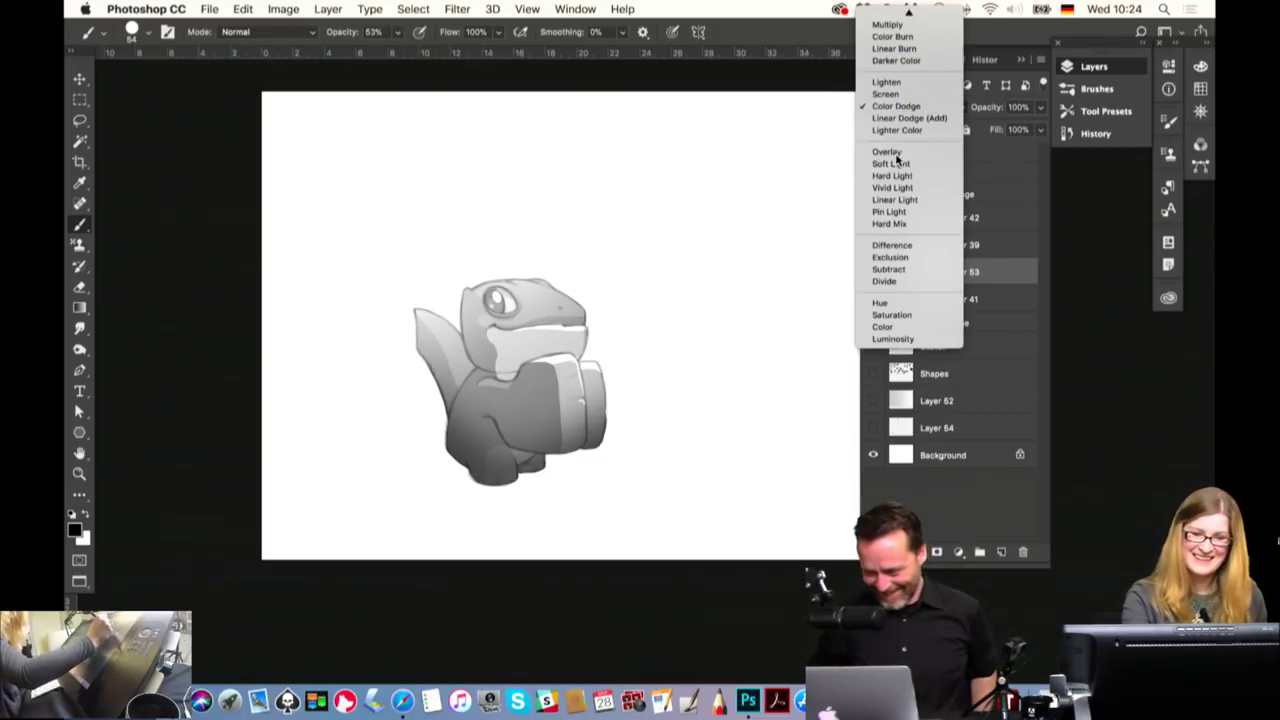
click(886, 152)
Zoom the creature to 100% and lower Layer 53's opacity
click(80, 473)
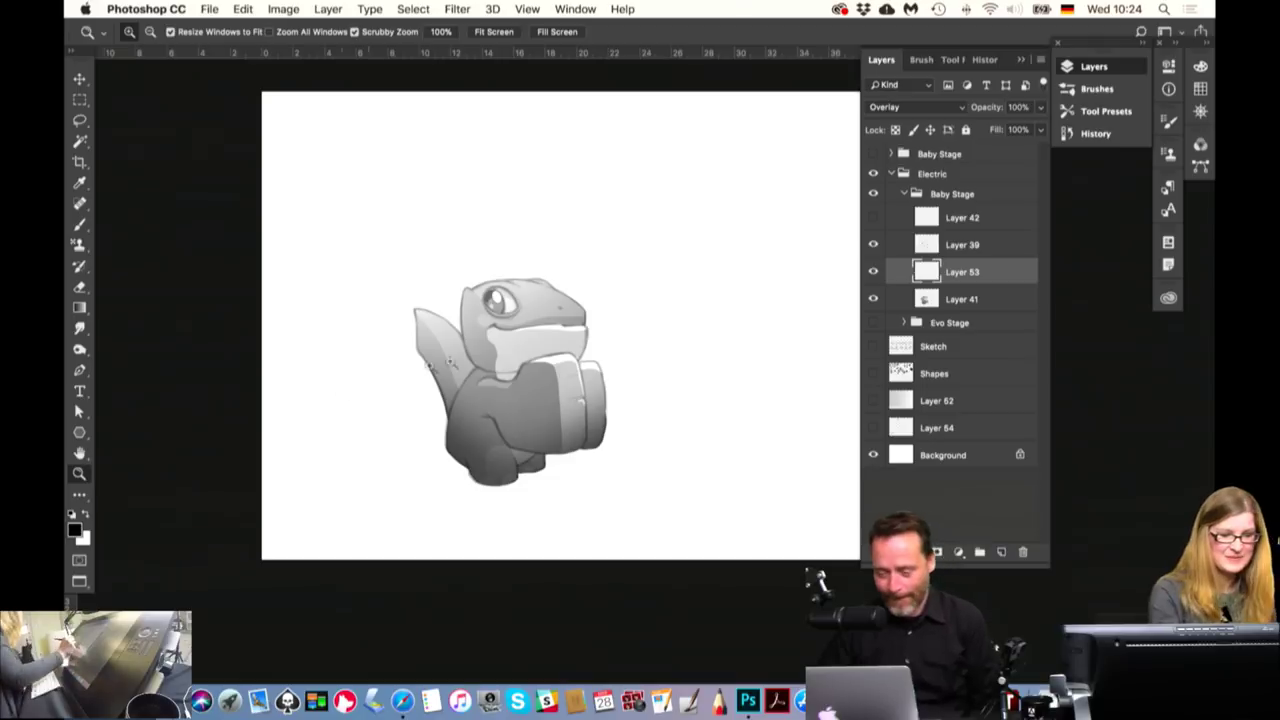
click(521, 354)
click(963, 299)
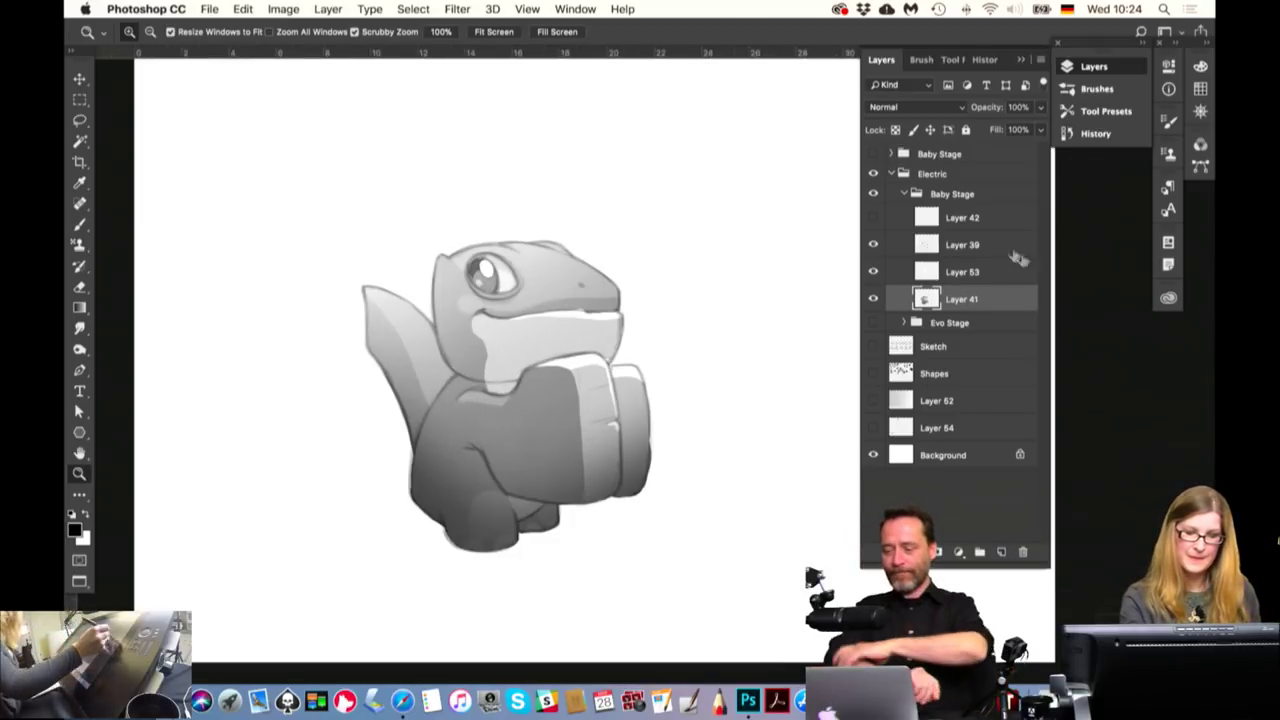
click(873, 271)
click(873, 271)
click(950, 271)
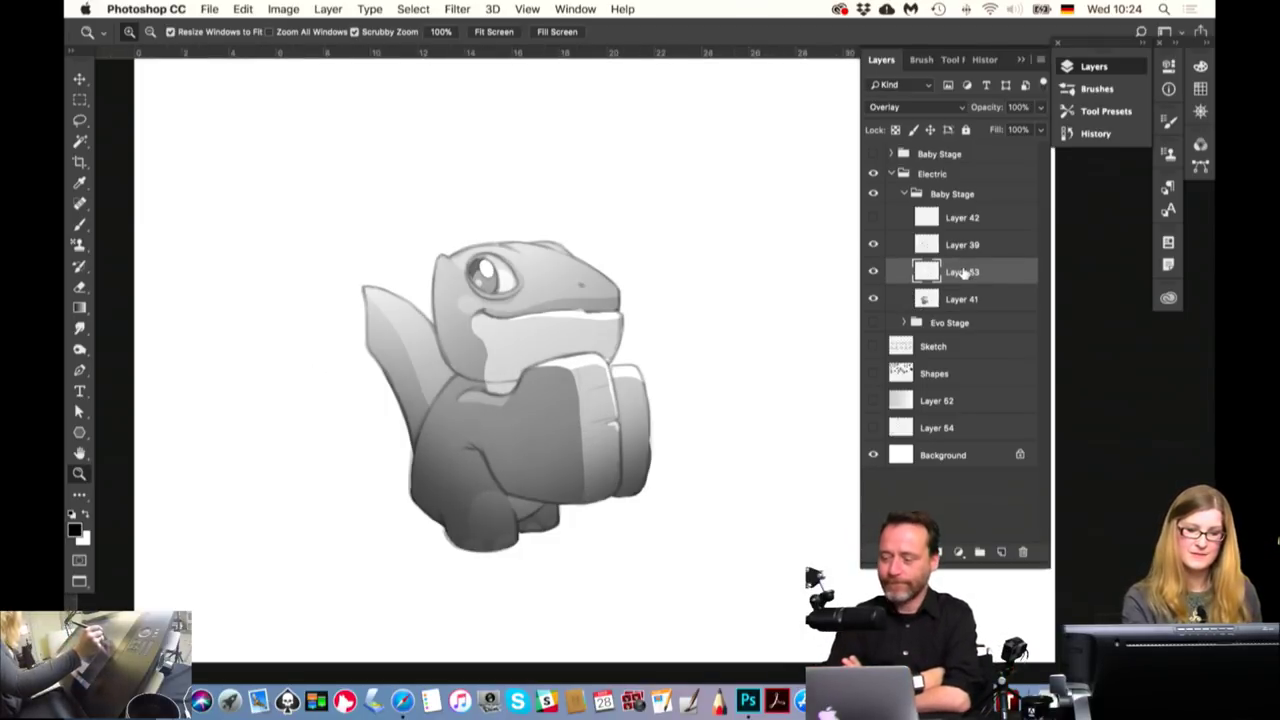
click(1040, 107)
drag(1040, 128, 1012, 133)
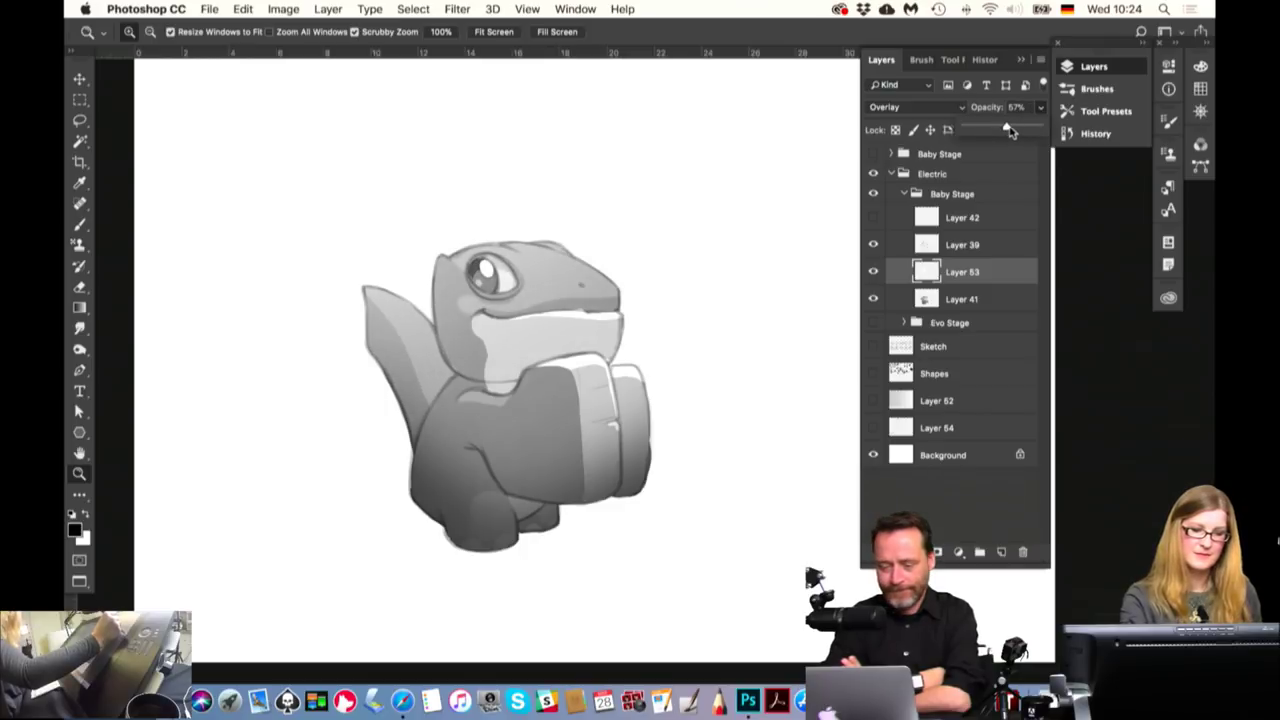
Adjust Layer 39's opacity, then add a new empty Layer 55 above Layer 53
click(962, 244)
click(1040, 108)
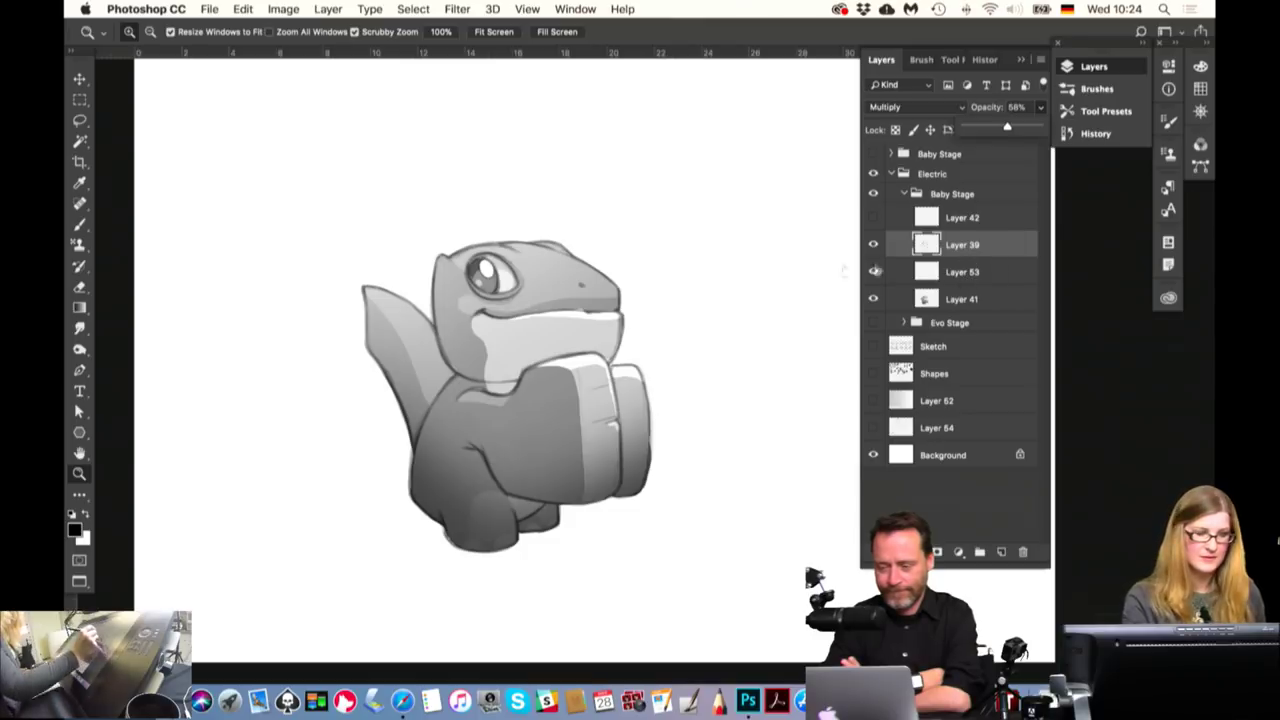
click(80, 224)
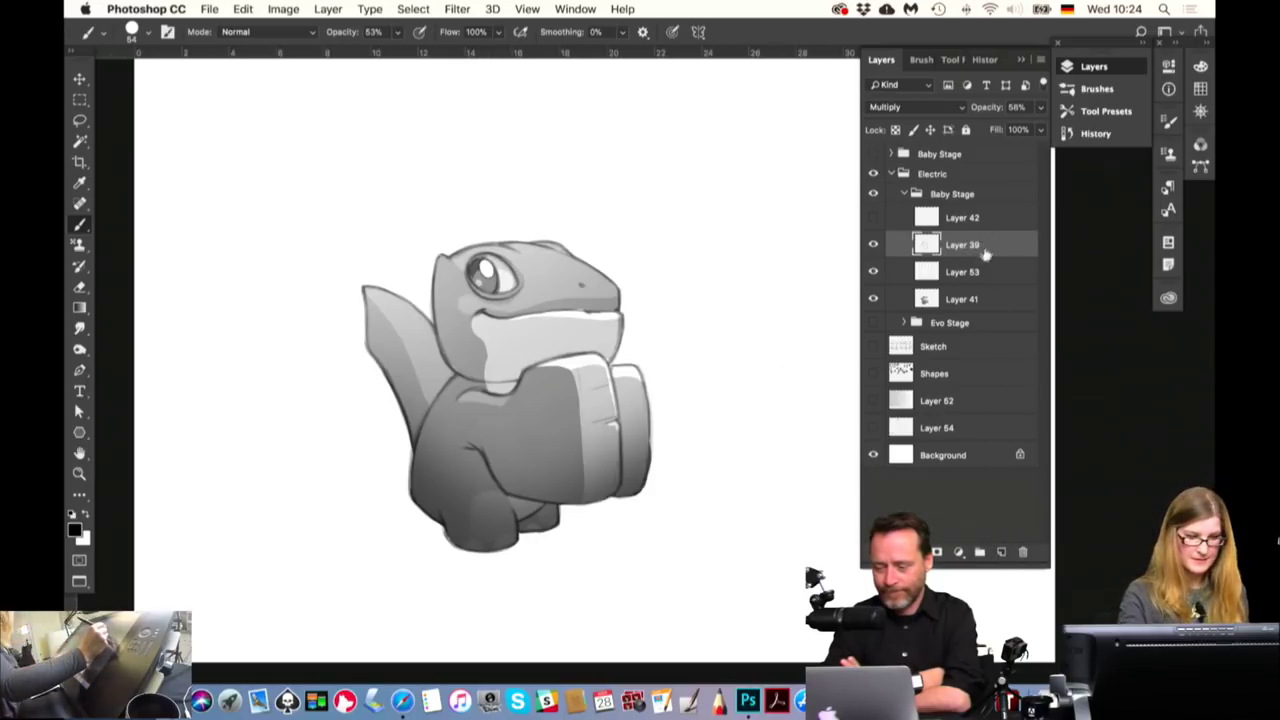
click(958, 300)
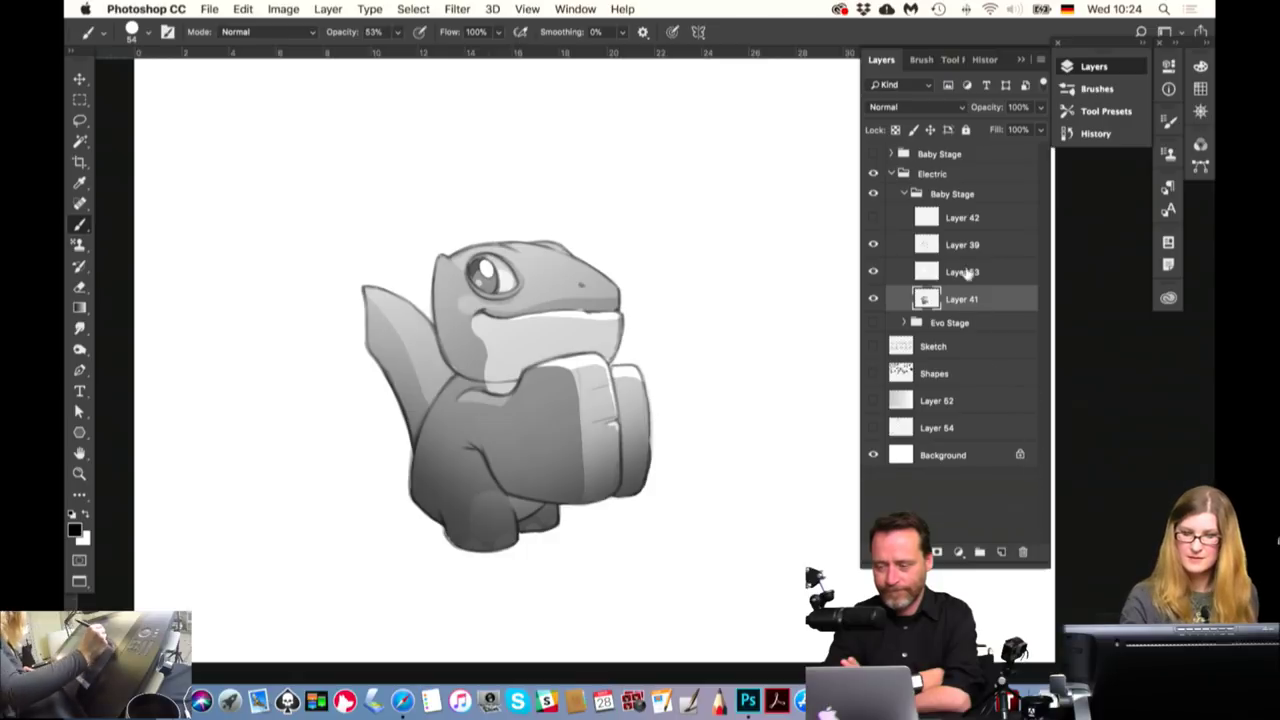
click(966, 276)
click(1002, 553)
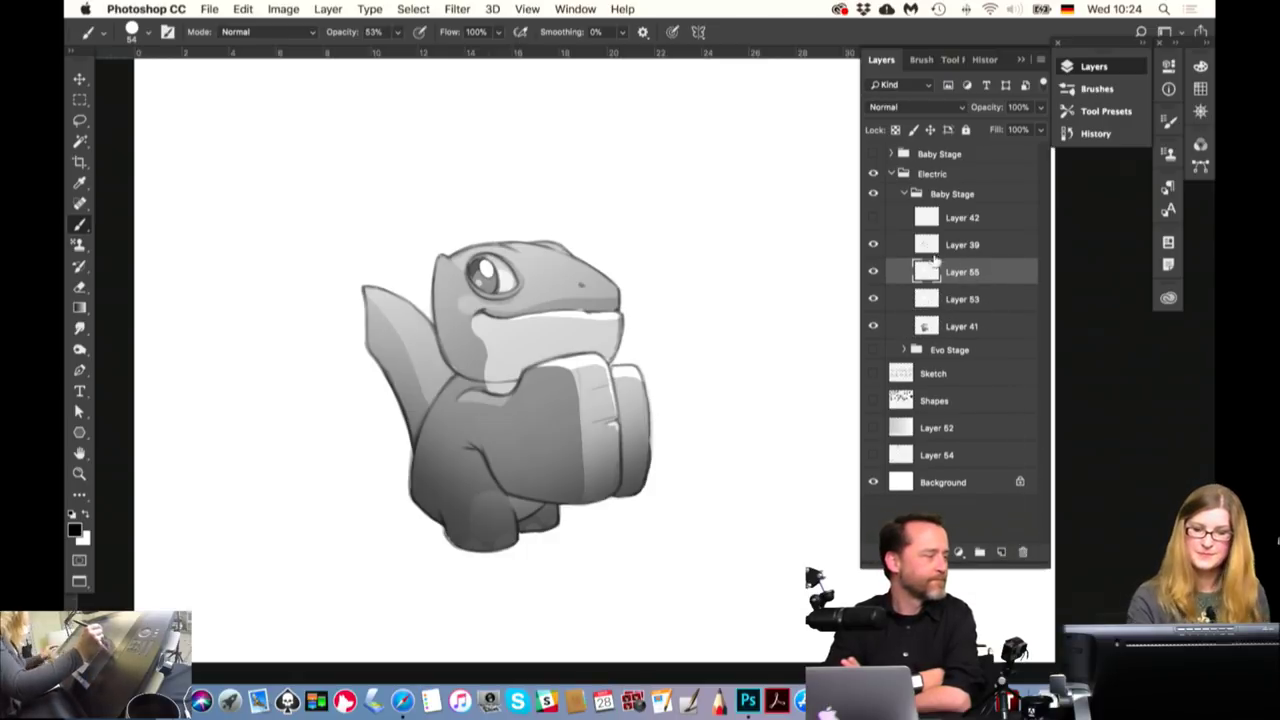
Move Layer 55 above Layer 39 and load the '1 Brush to rule them all' tool preset
drag(962, 274, 968, 256)
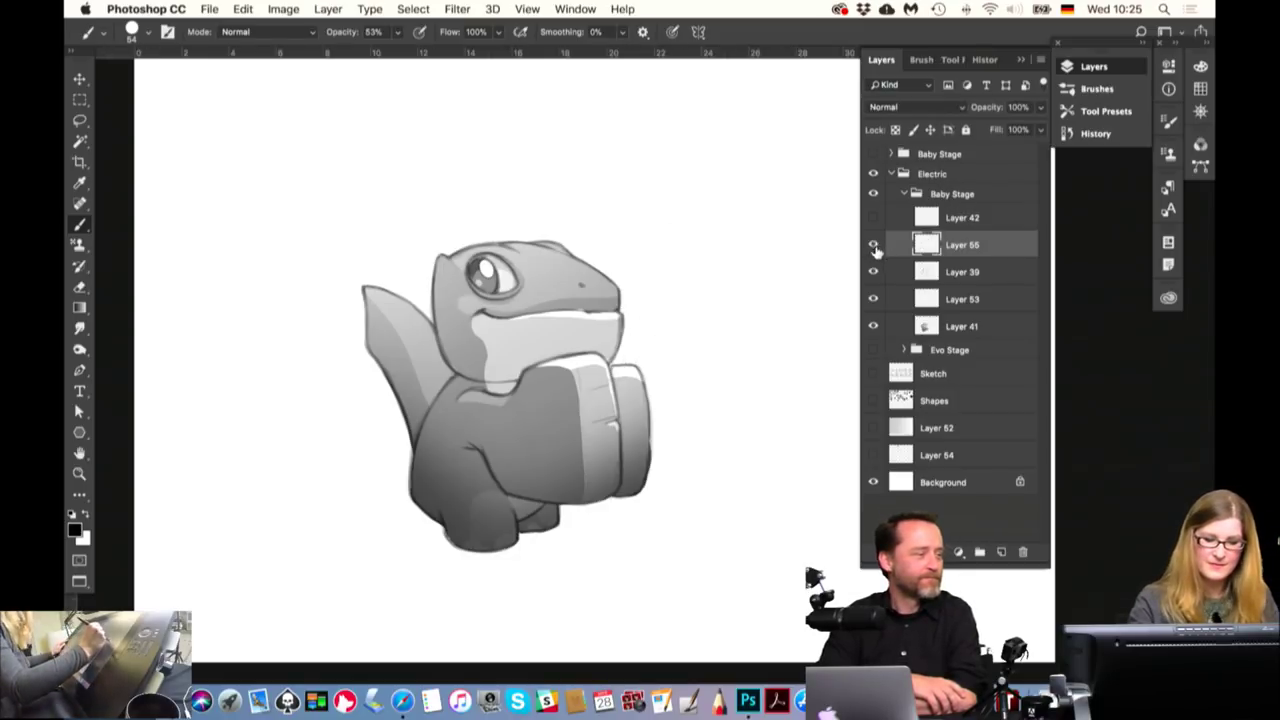
click(921, 60)
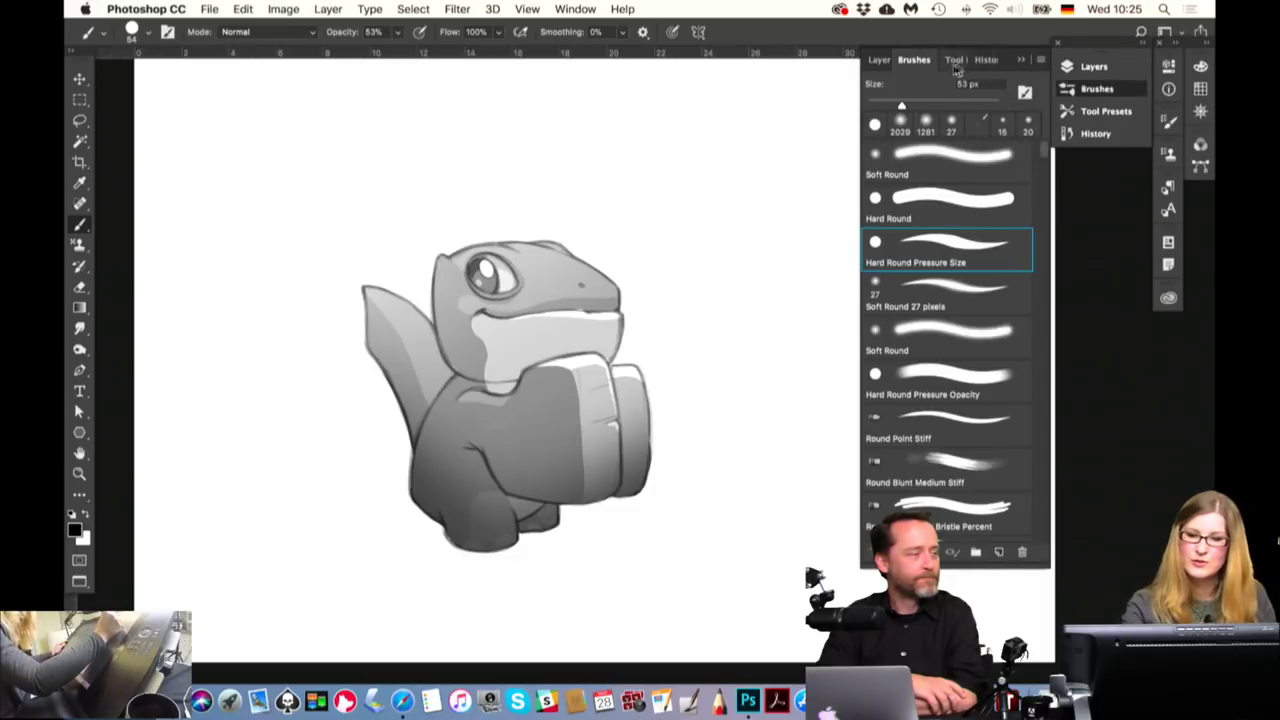
click(955, 62)
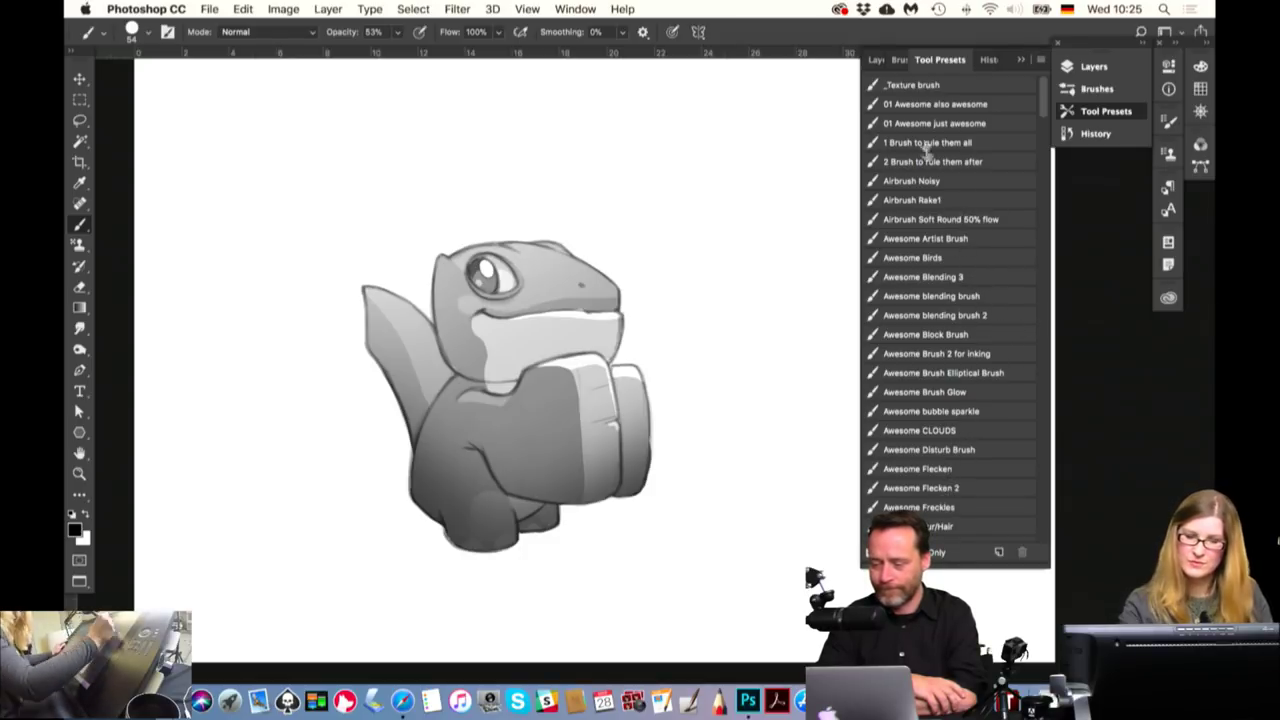
click(966, 104)
click(966, 141)
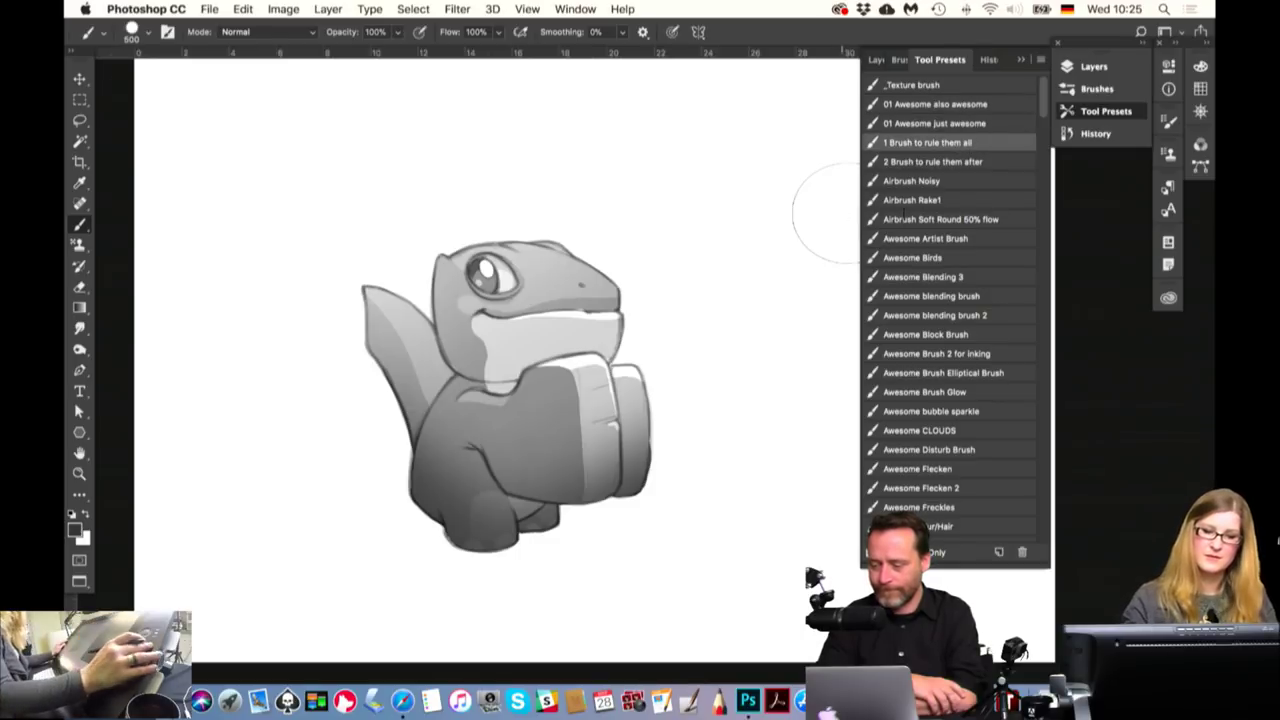
click(877, 60)
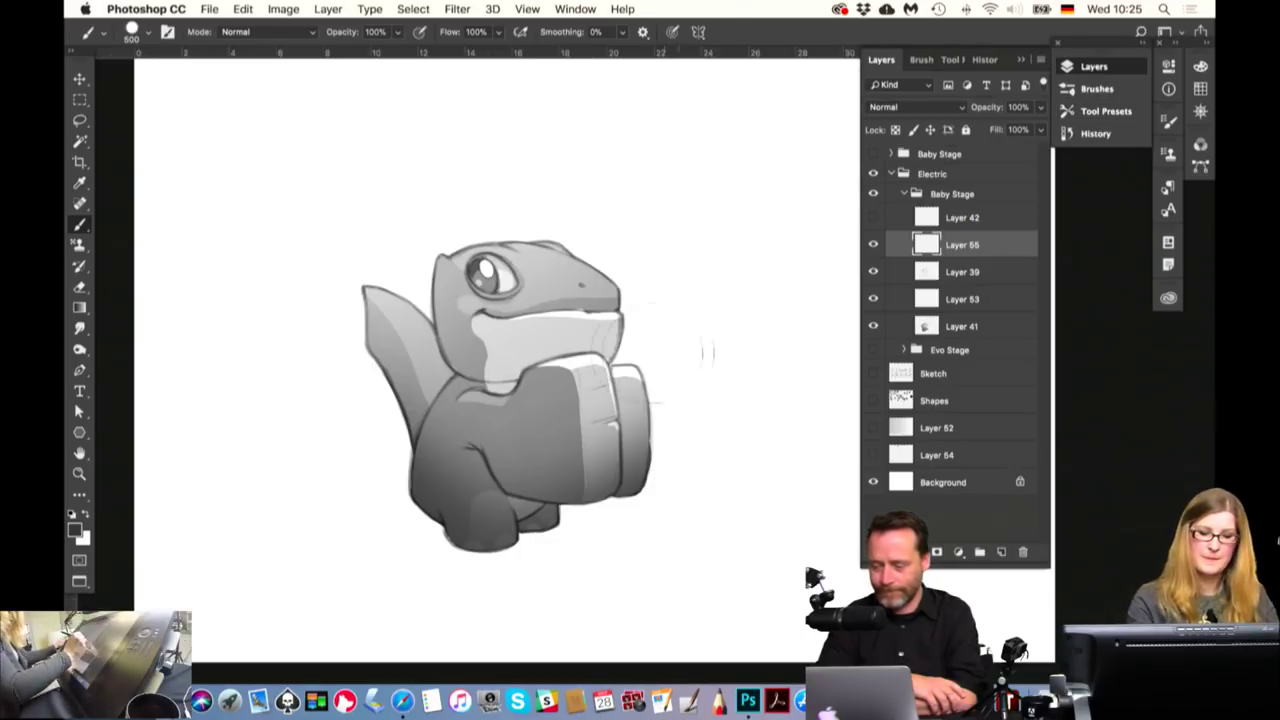
Paint the arm at 55% opacity, resize to 175 px, and move Layer 55 below Layer 39
key(5)
key(5)
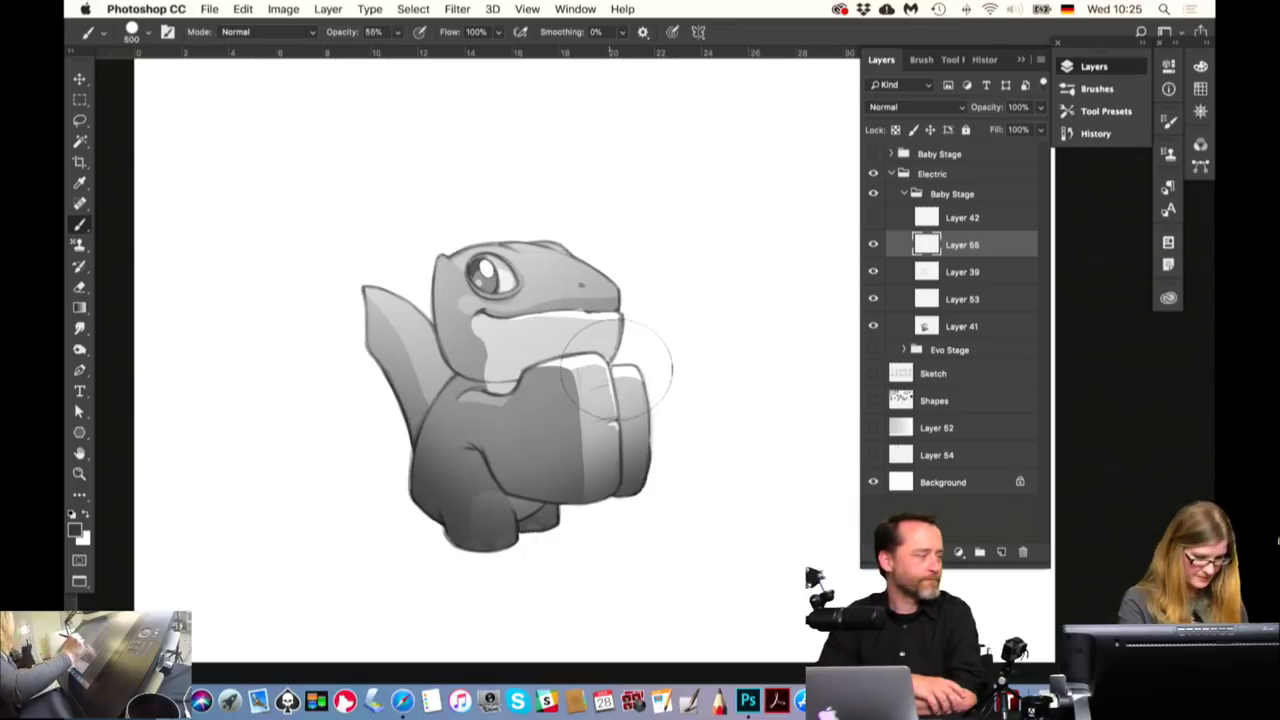
drag(606, 372, 580, 405)
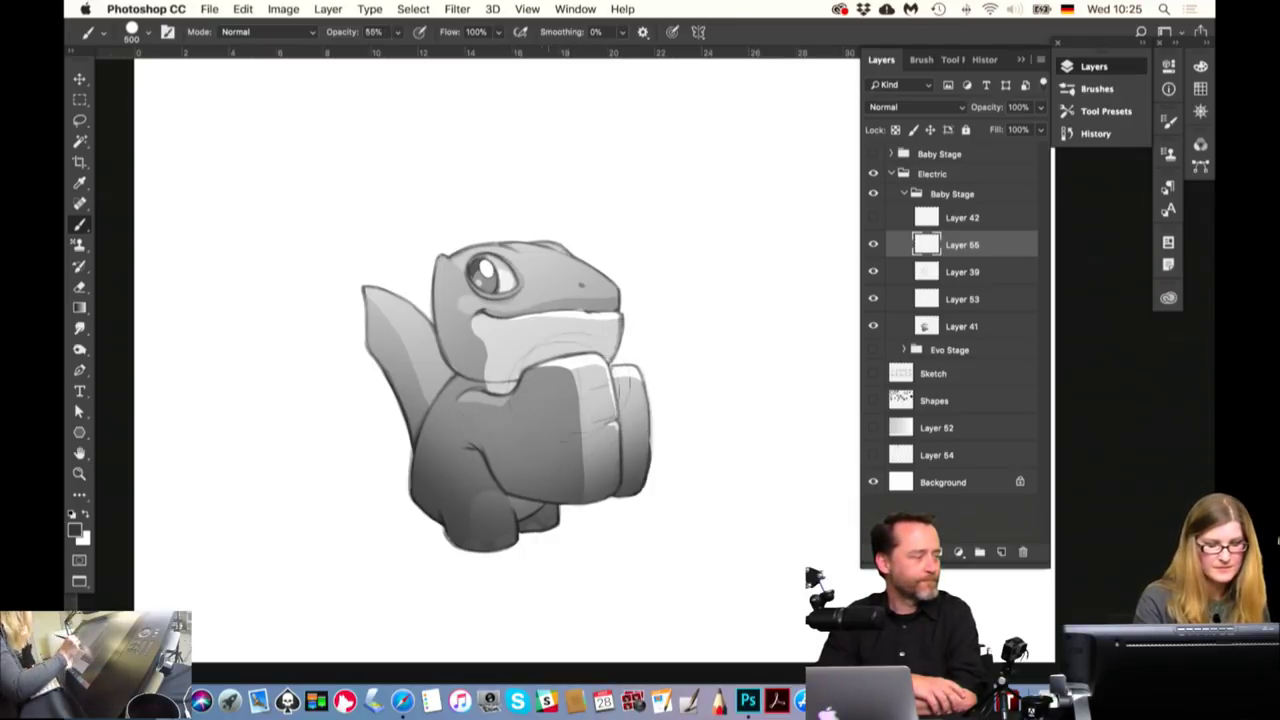
drag(594, 386, 503, 418)
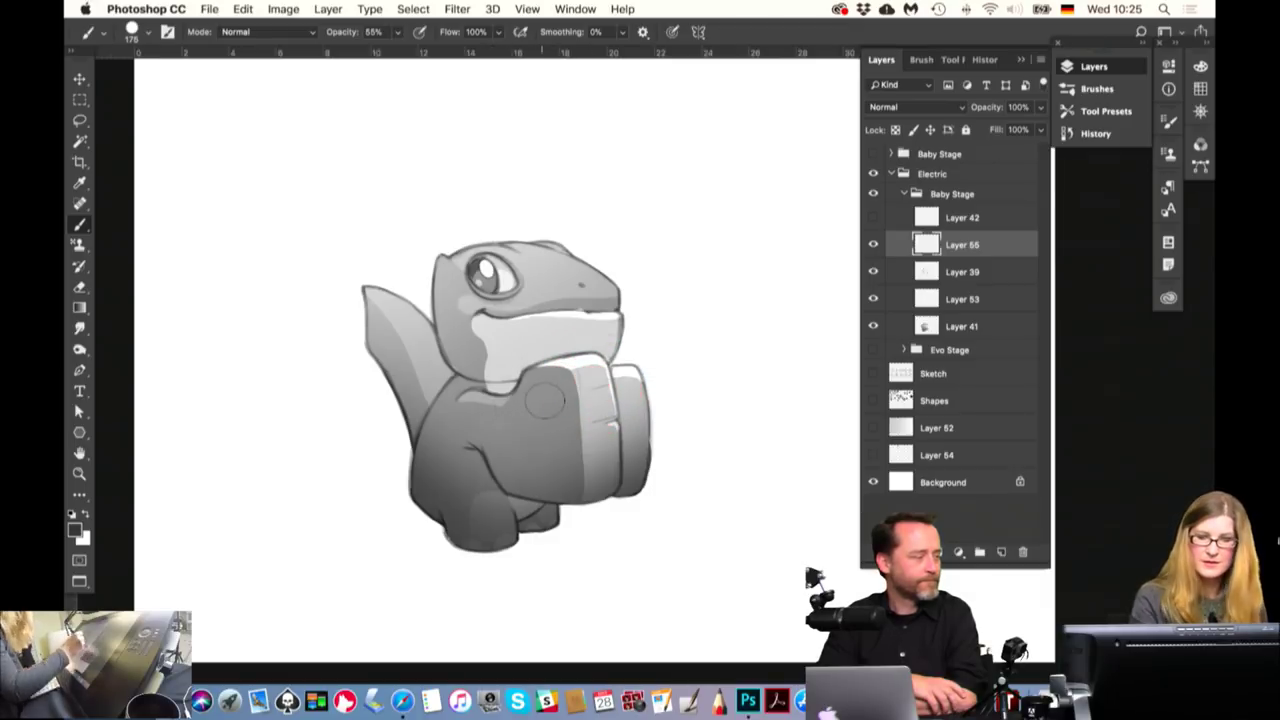
click(915, 60)
click(1097, 88)
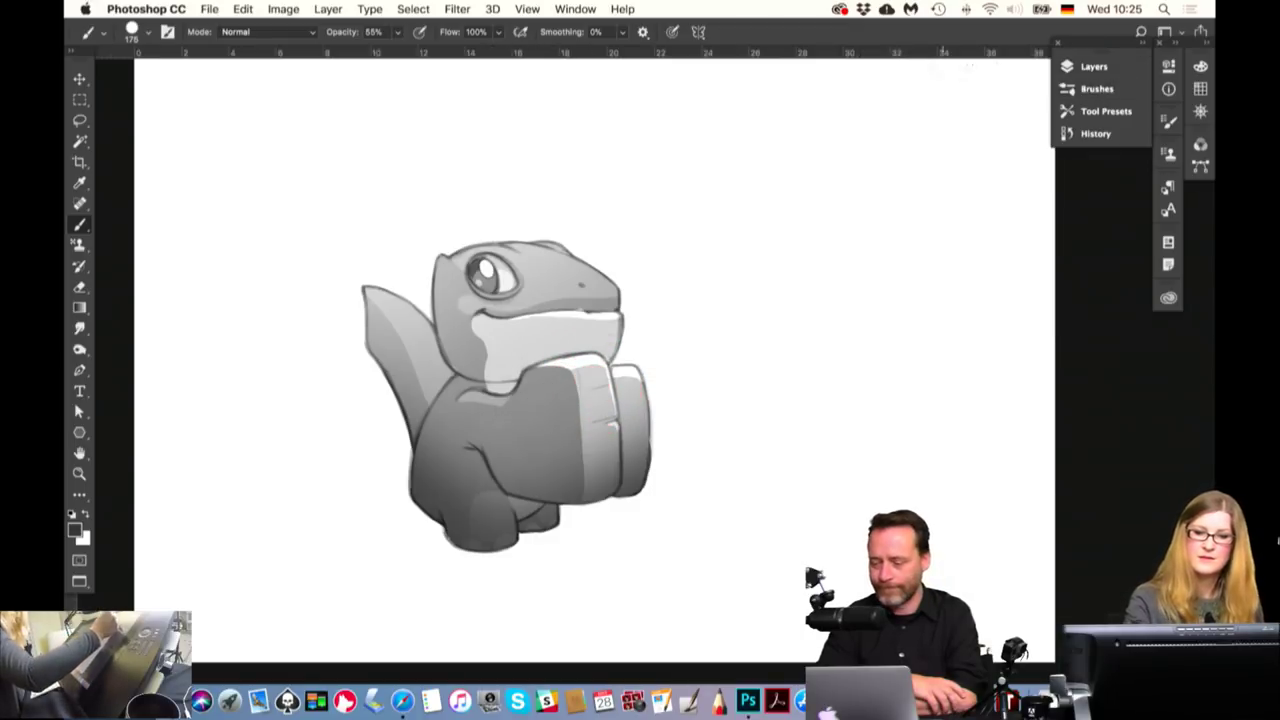
click(1094, 66)
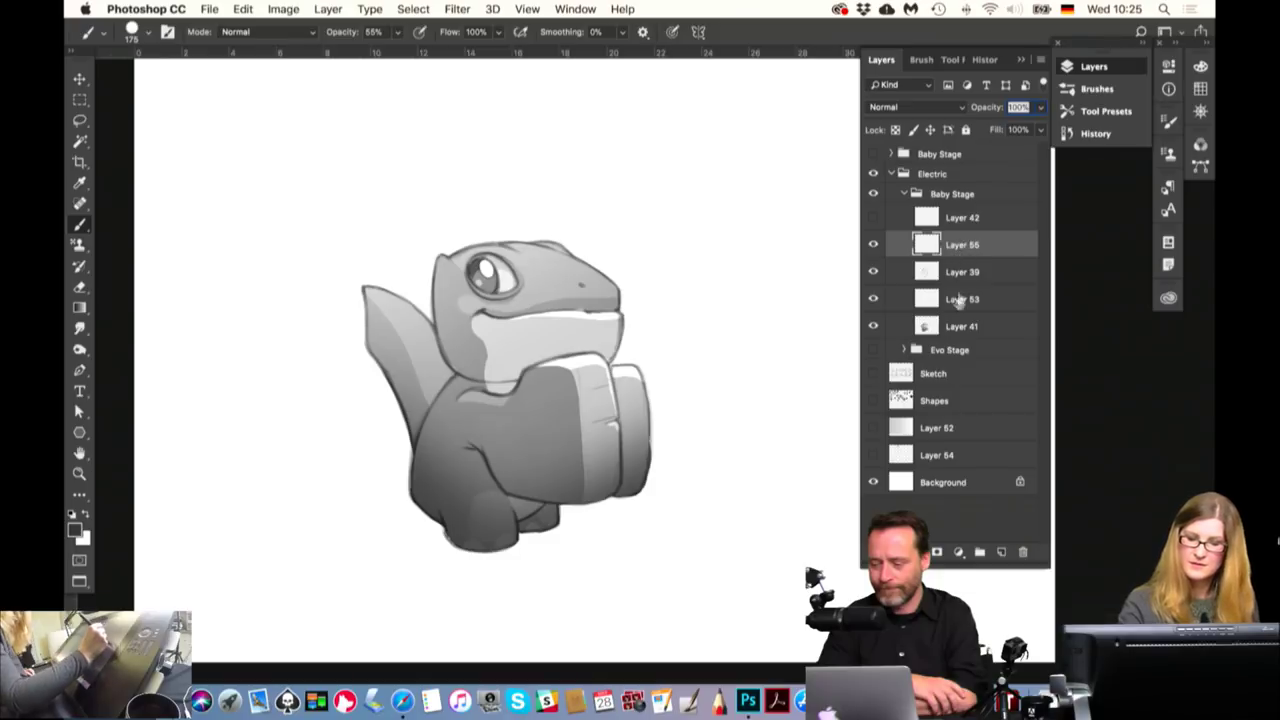
drag(965, 250, 962, 285)
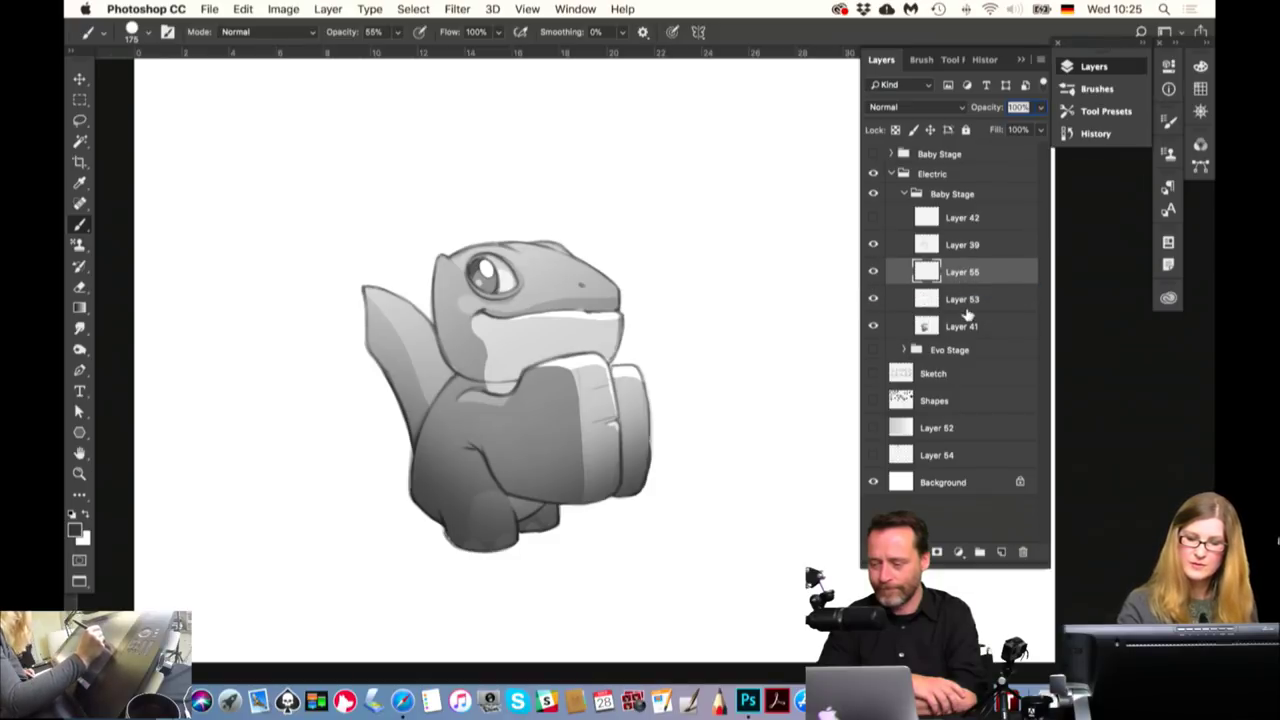
click(962, 300)
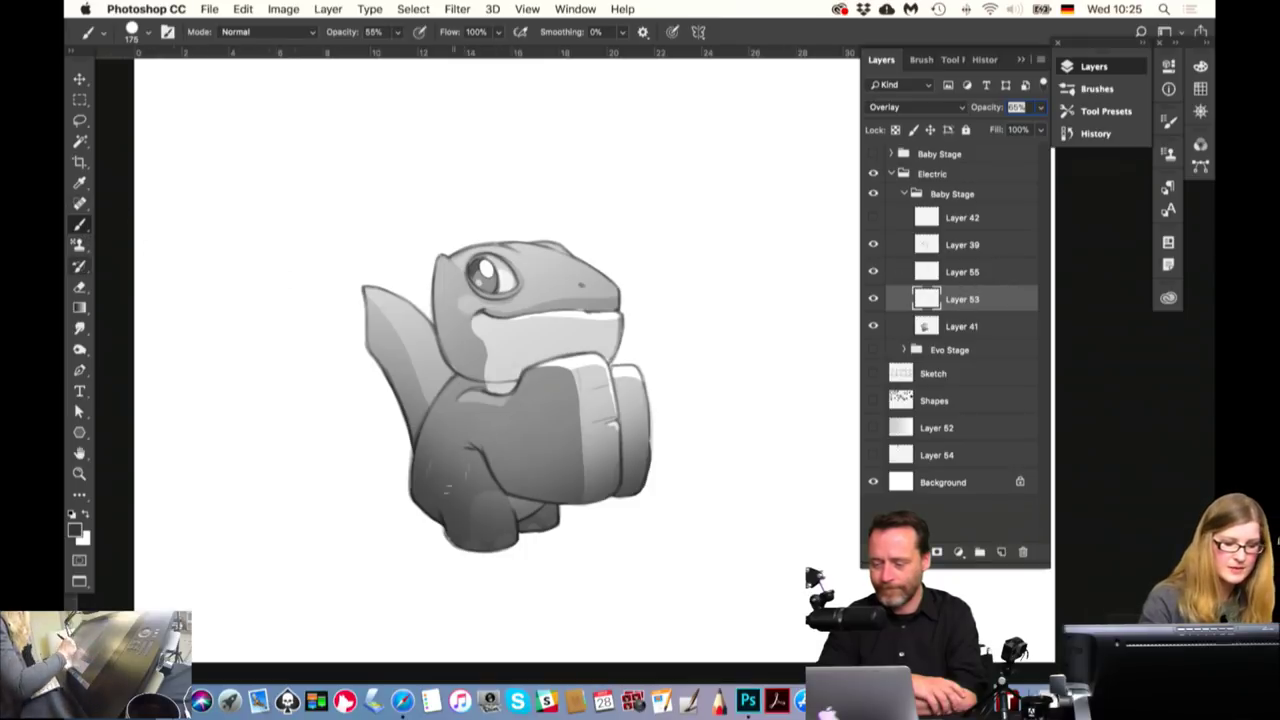
Clip Layer 53 to Layer 41 and paint arm shading with 67, 44 and 198 px brushes
right_click(960, 300)
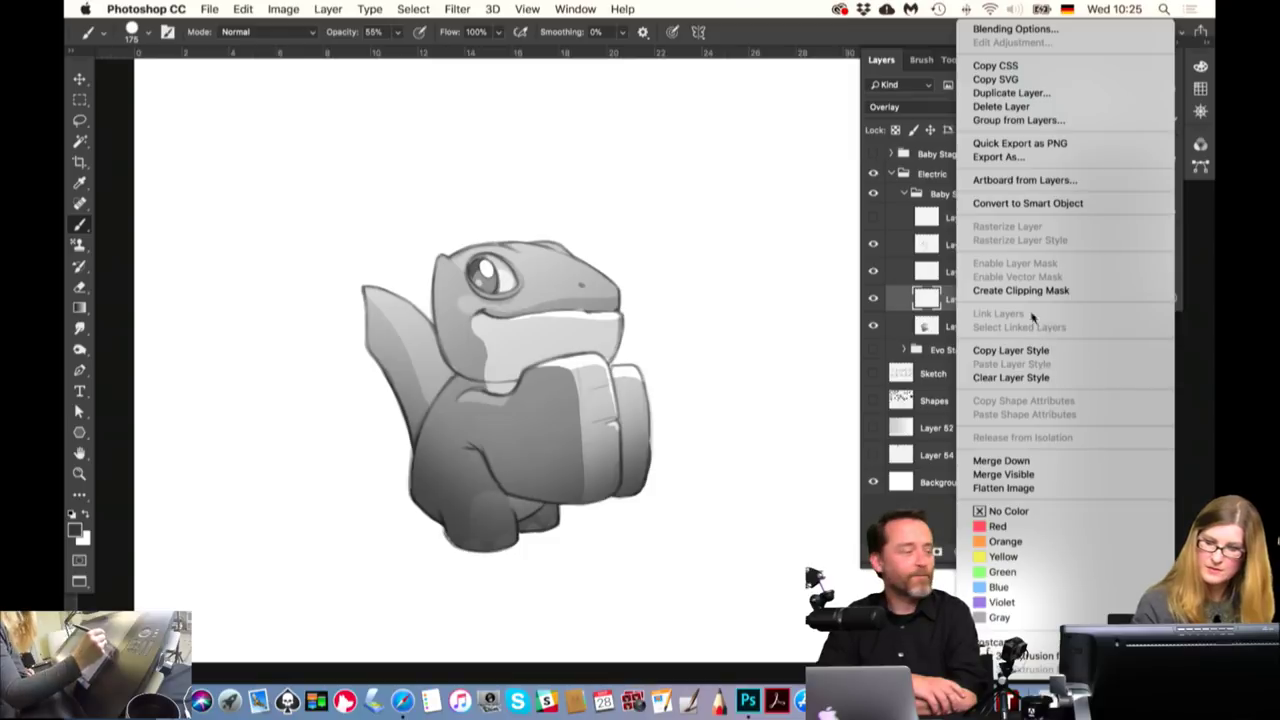
click(1040, 292)
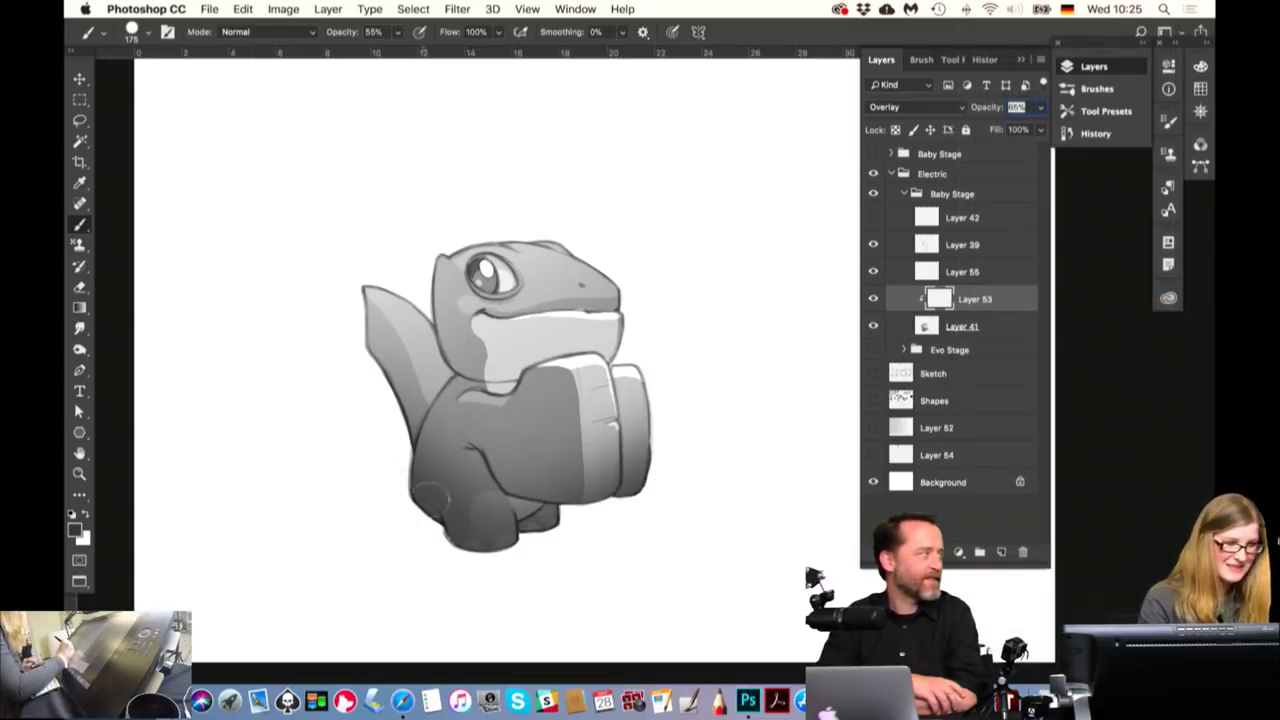
drag(467, 487, 413, 486)
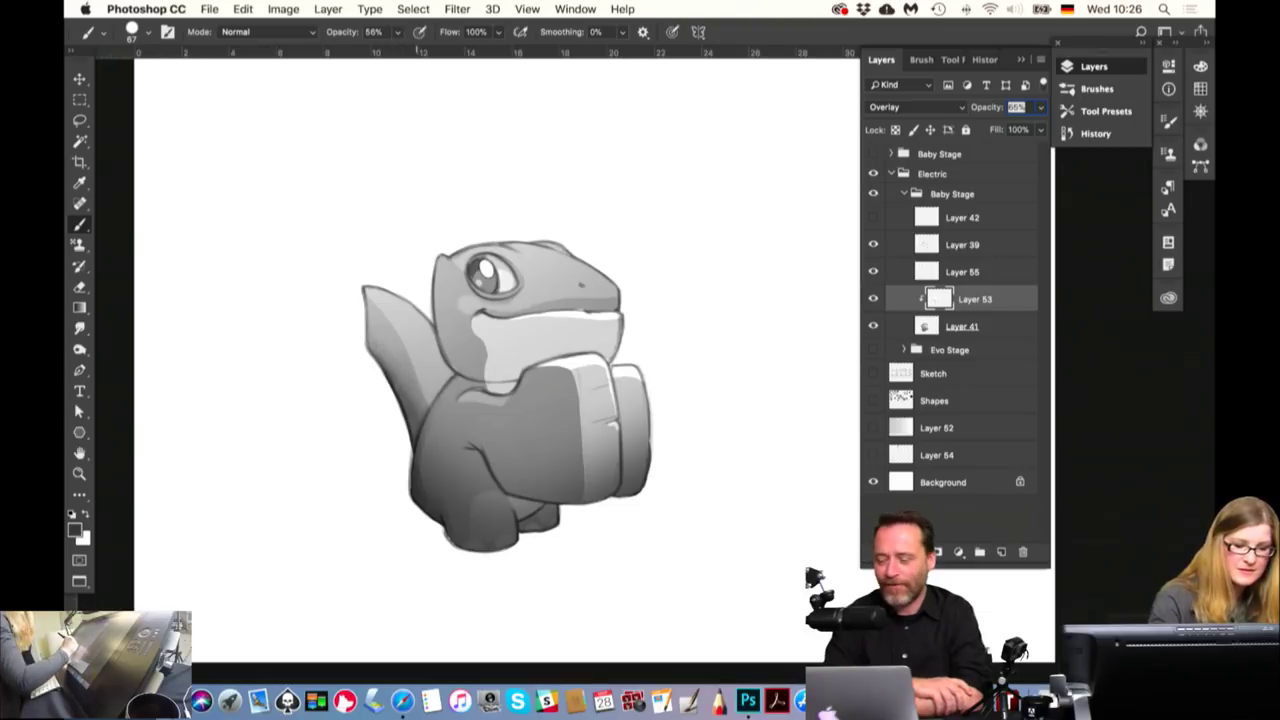
drag(460, 426, 440, 425)
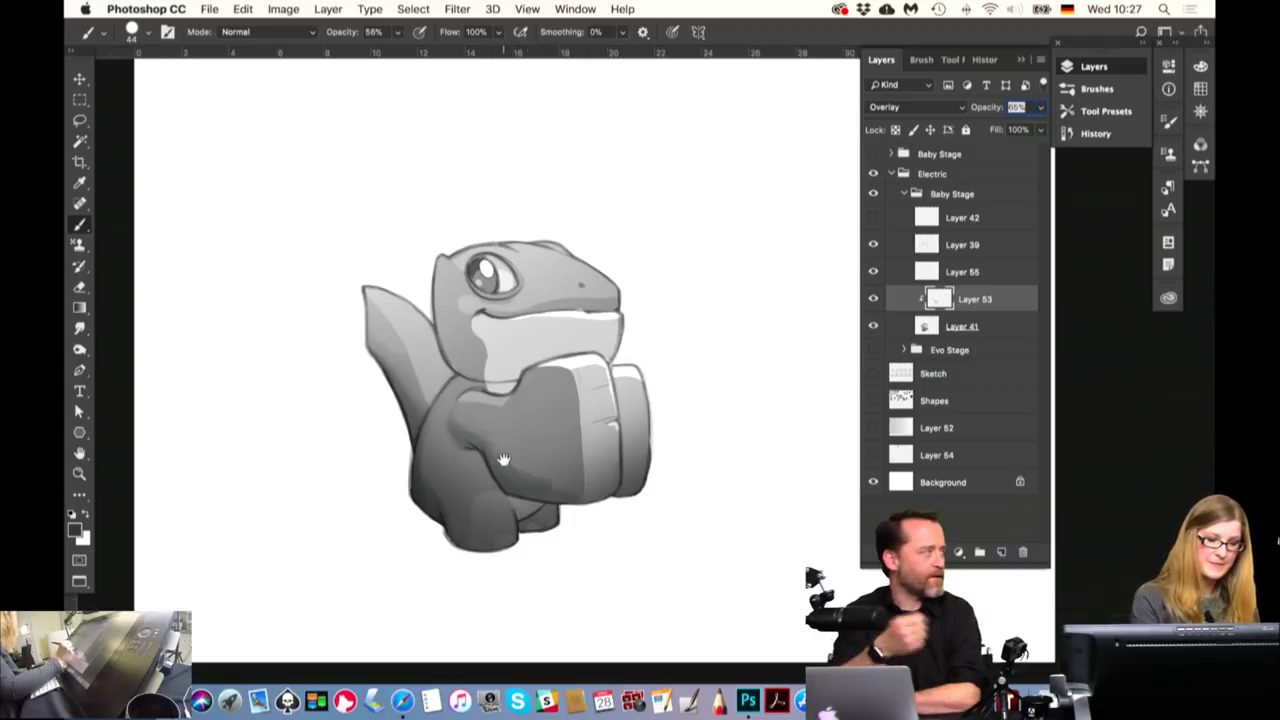
drag(503, 460, 522, 472)
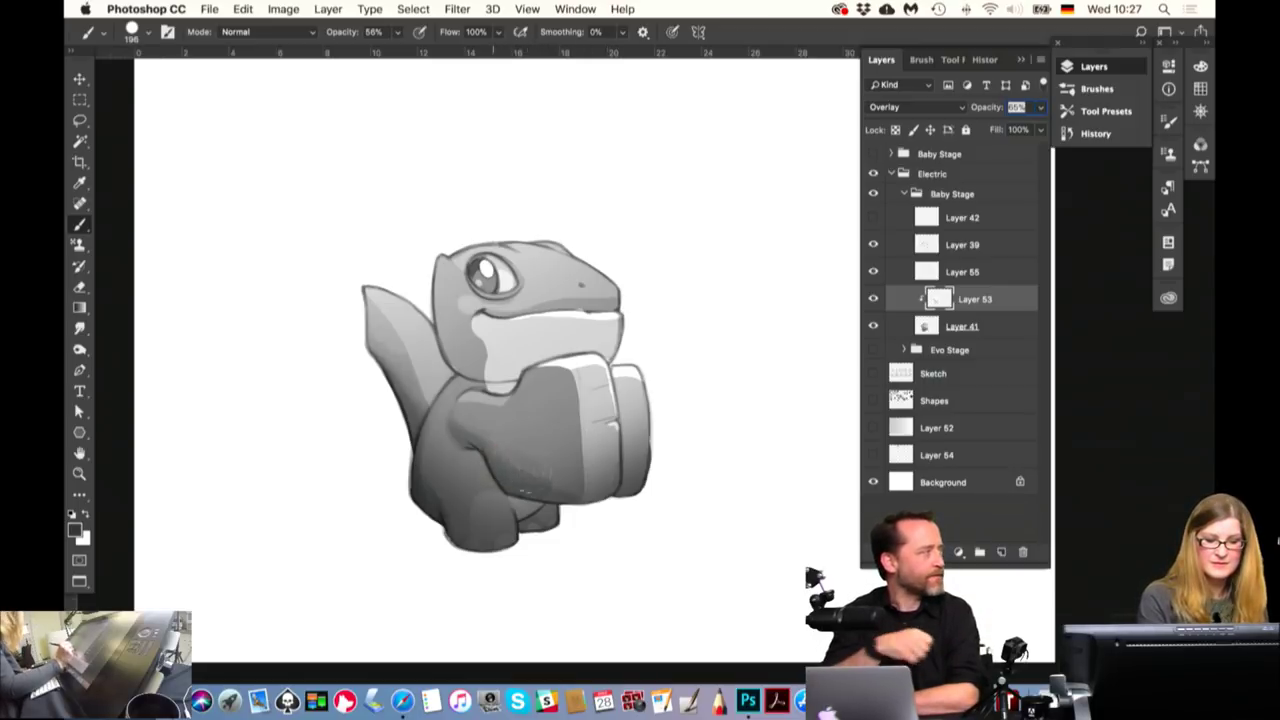
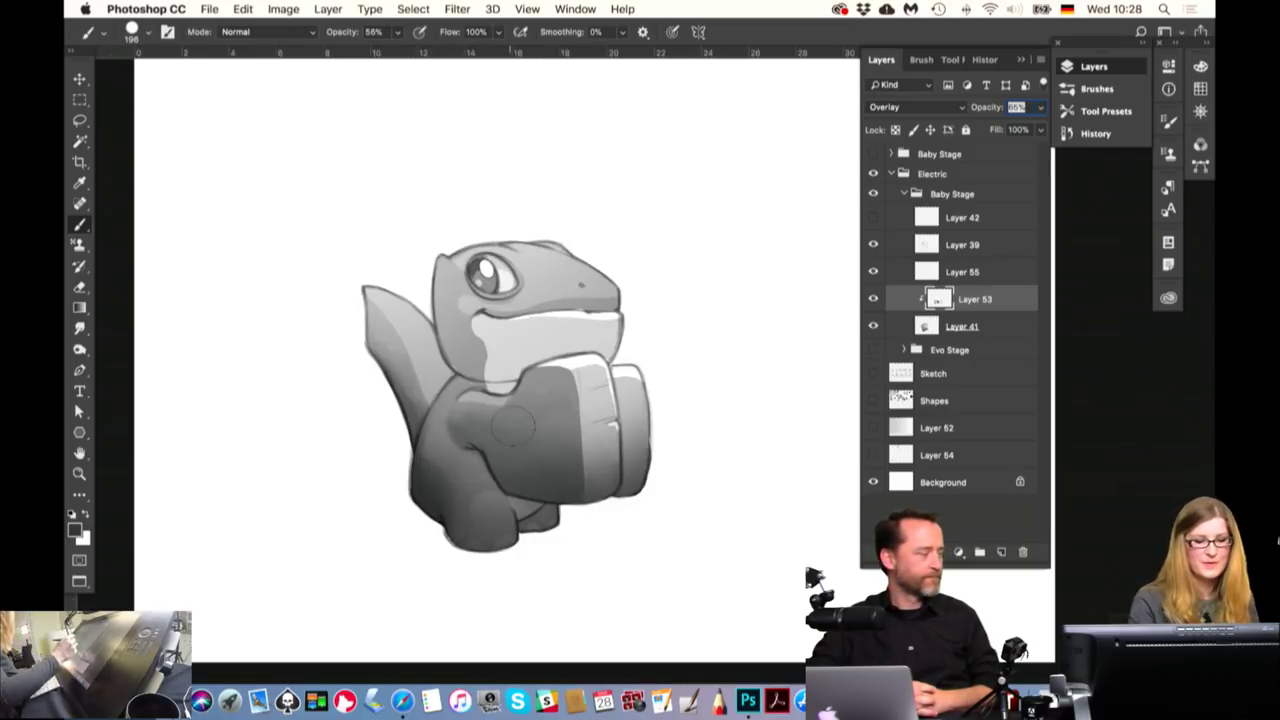
Set a 72 px brush with a lighter sampled grey and begin moving Layer 53
mouse_move(440, 510)
mouse_down()
mouse_move(415, 515)
mouse_move(430, 466)
mouse_up()
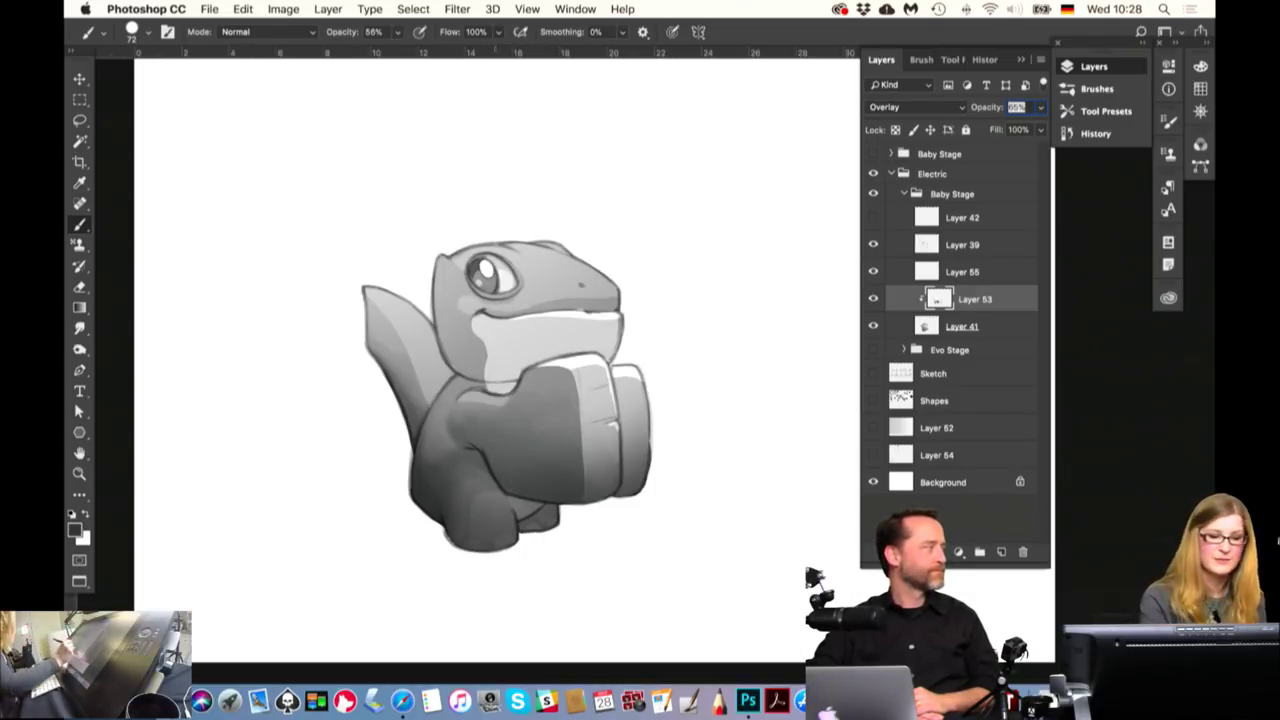
alt+click(452, 425)
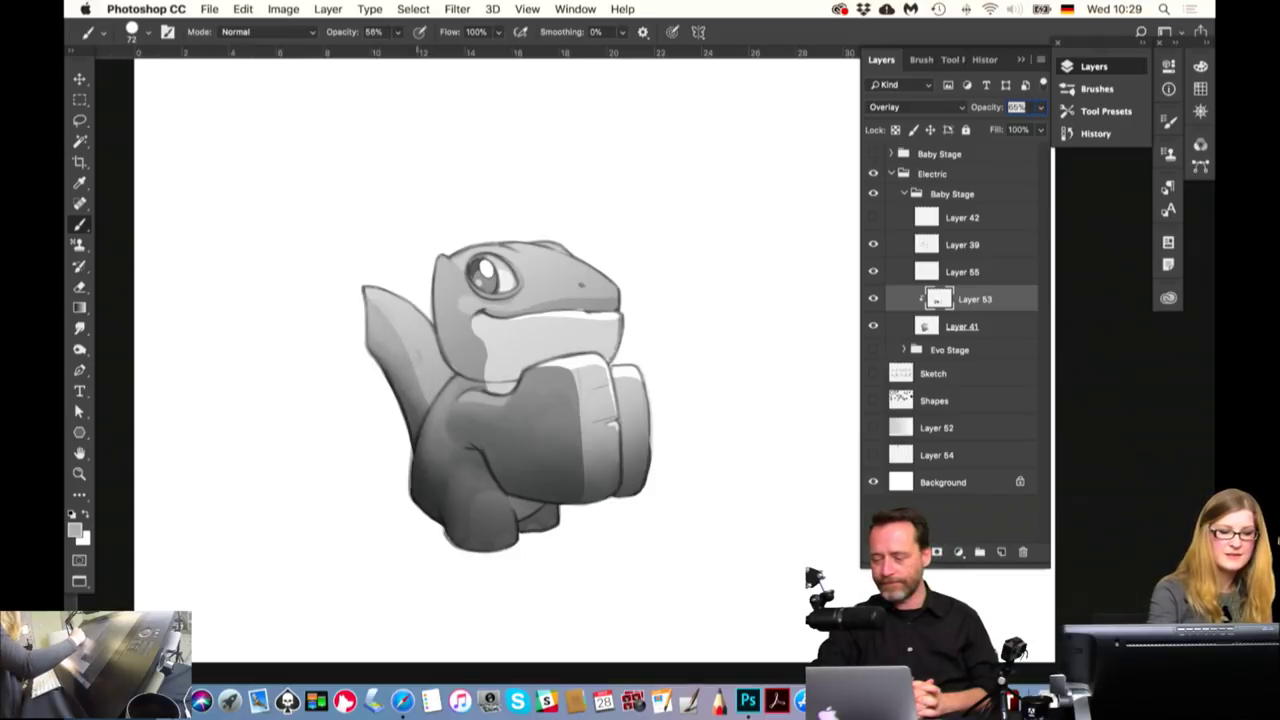
drag(964, 299, 965, 300)
Drop Layer 53 clipped beneath Layer 55 and make it visible
click(965, 272)
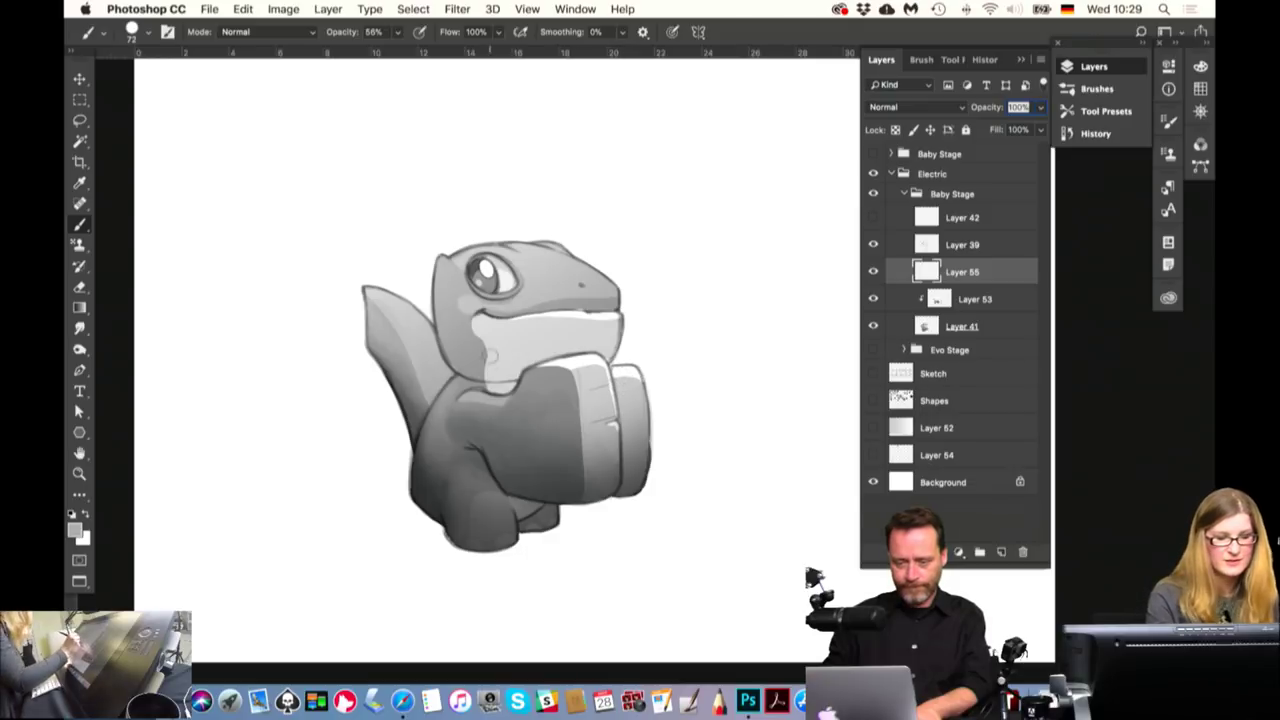
click(873, 298)
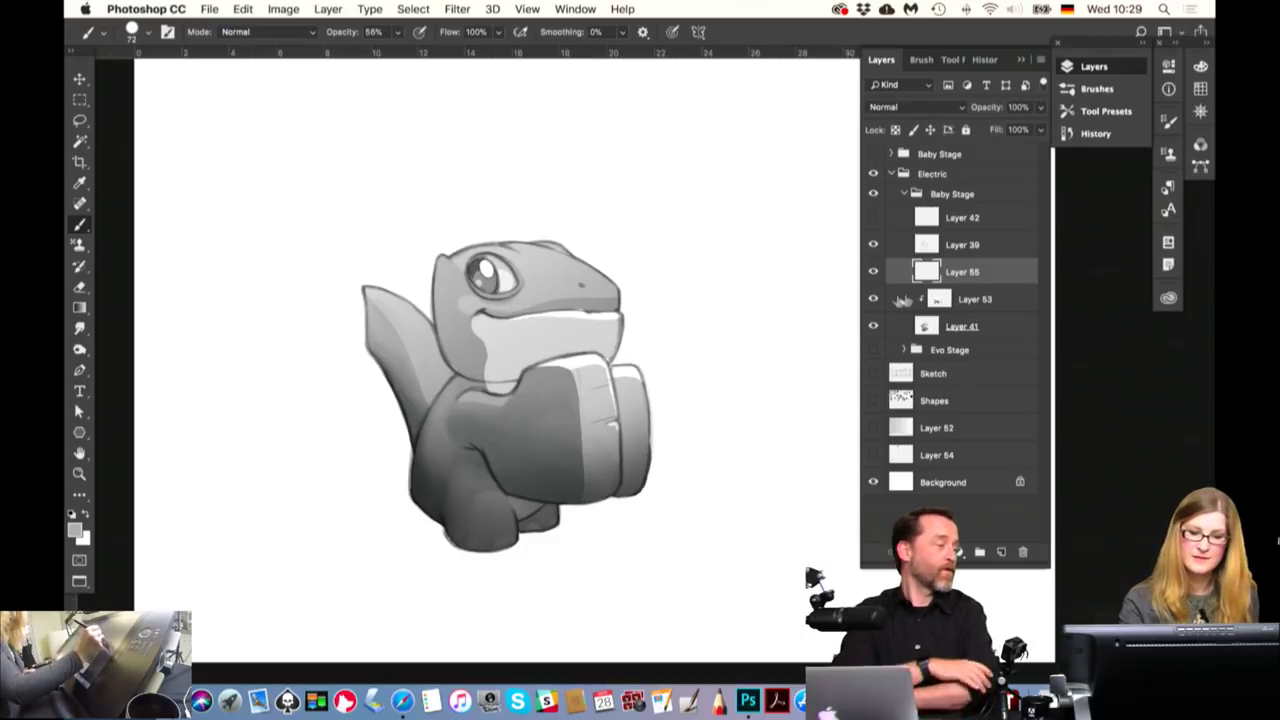
Merge Layer 53 down into Layer 55, then move Layer 55 above Layer 39
click(876, 300)
click(874, 300)
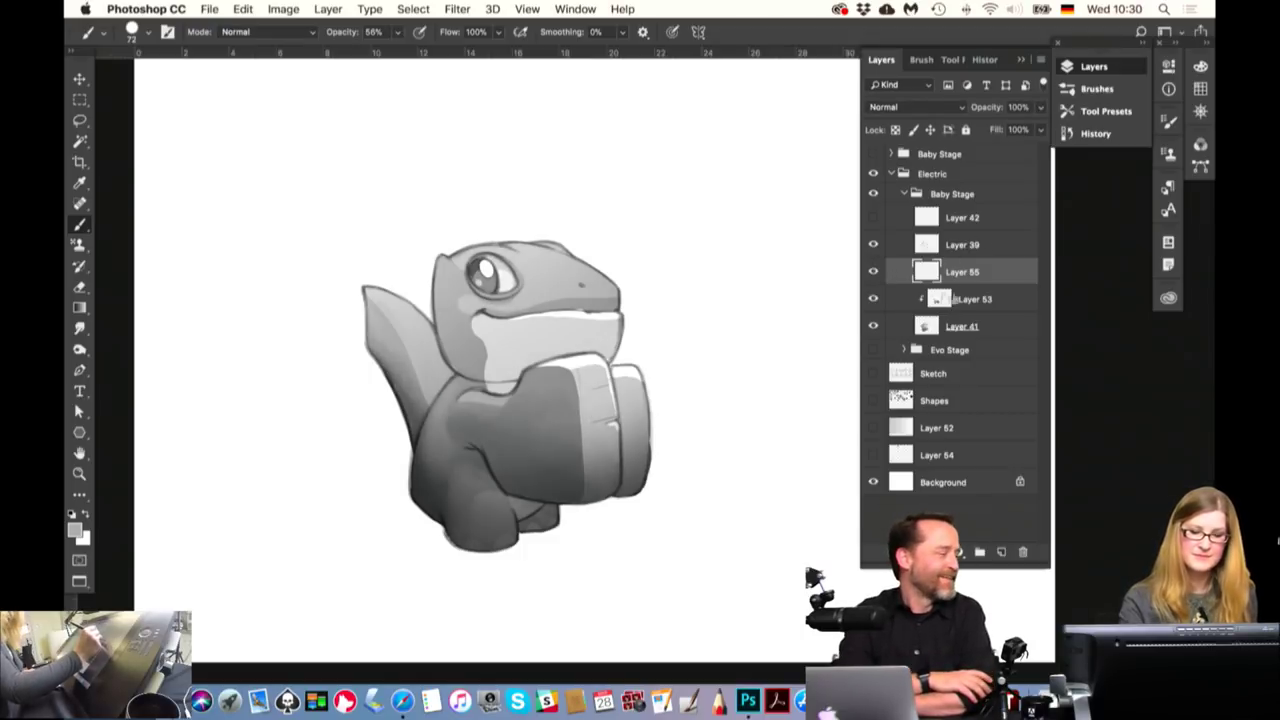
click(972, 302)
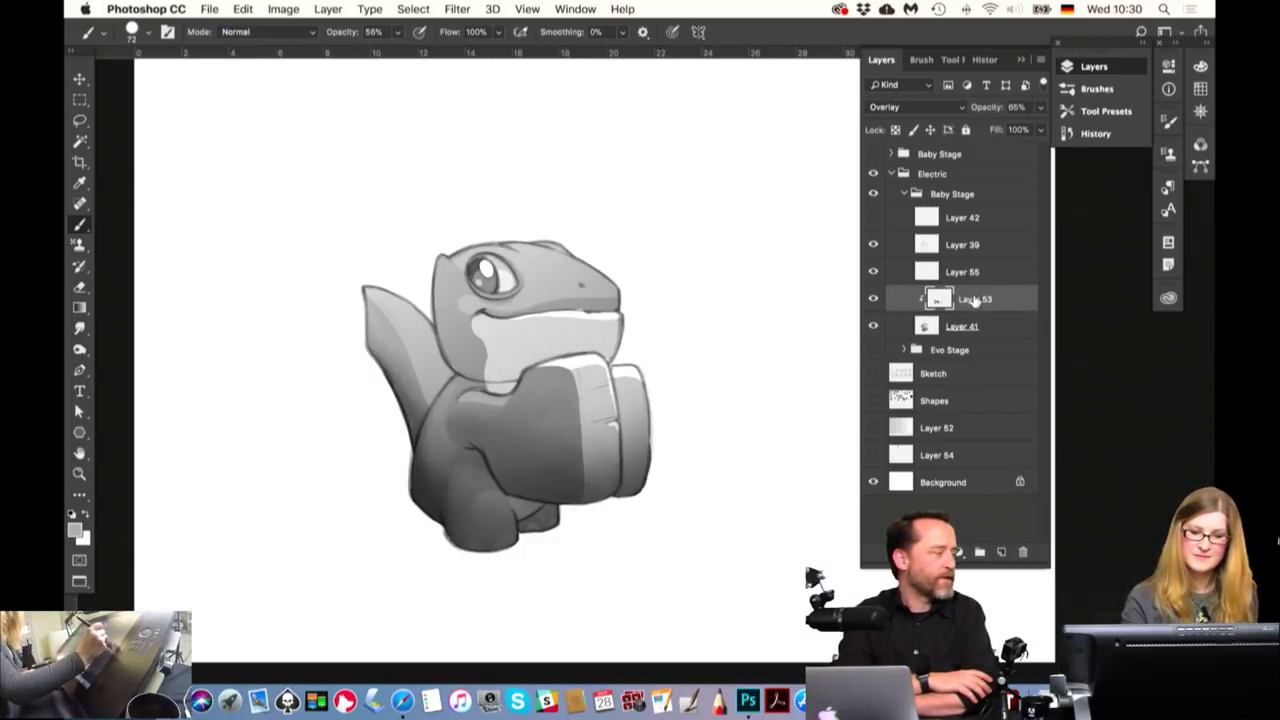
right_click(973, 301)
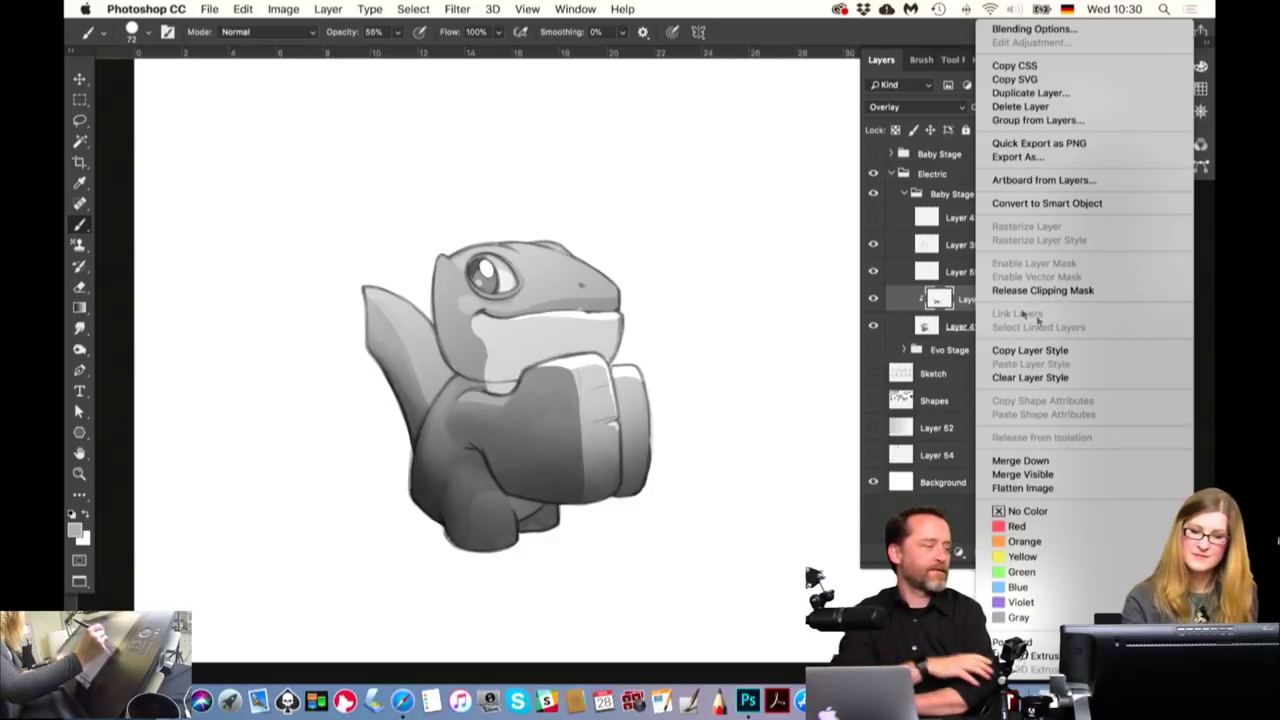
click(1020, 460)
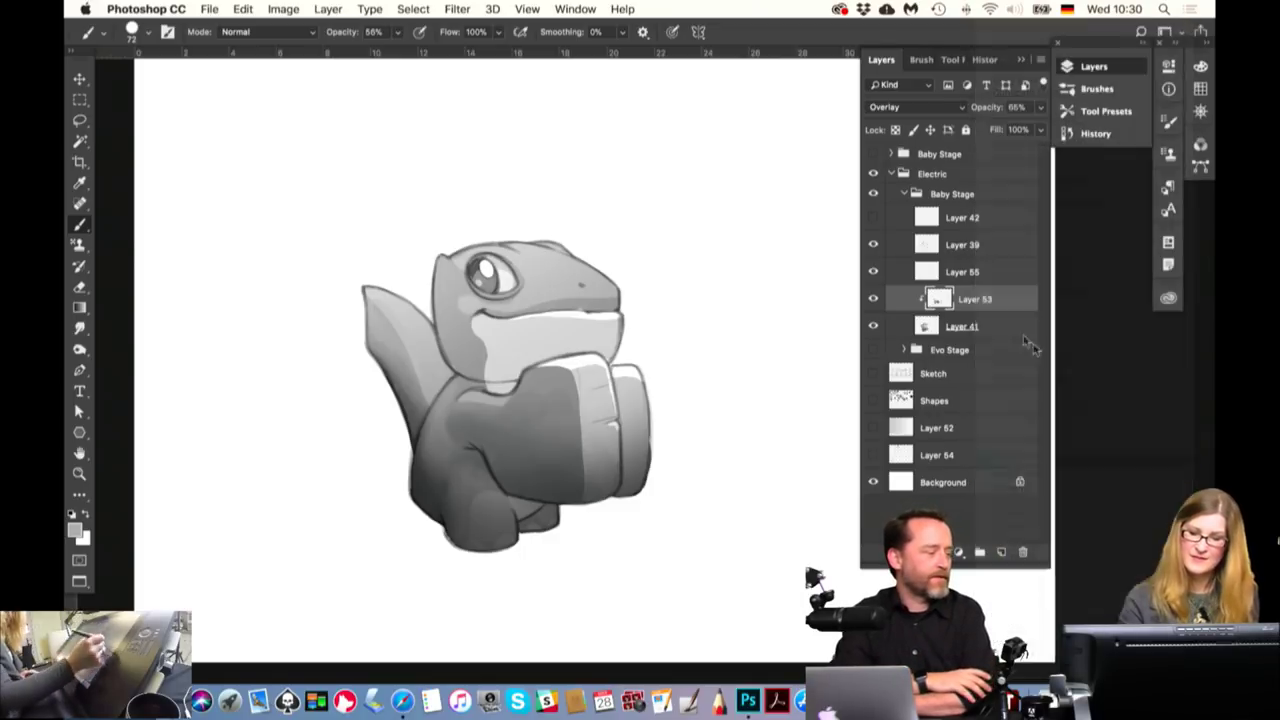
click(960, 246)
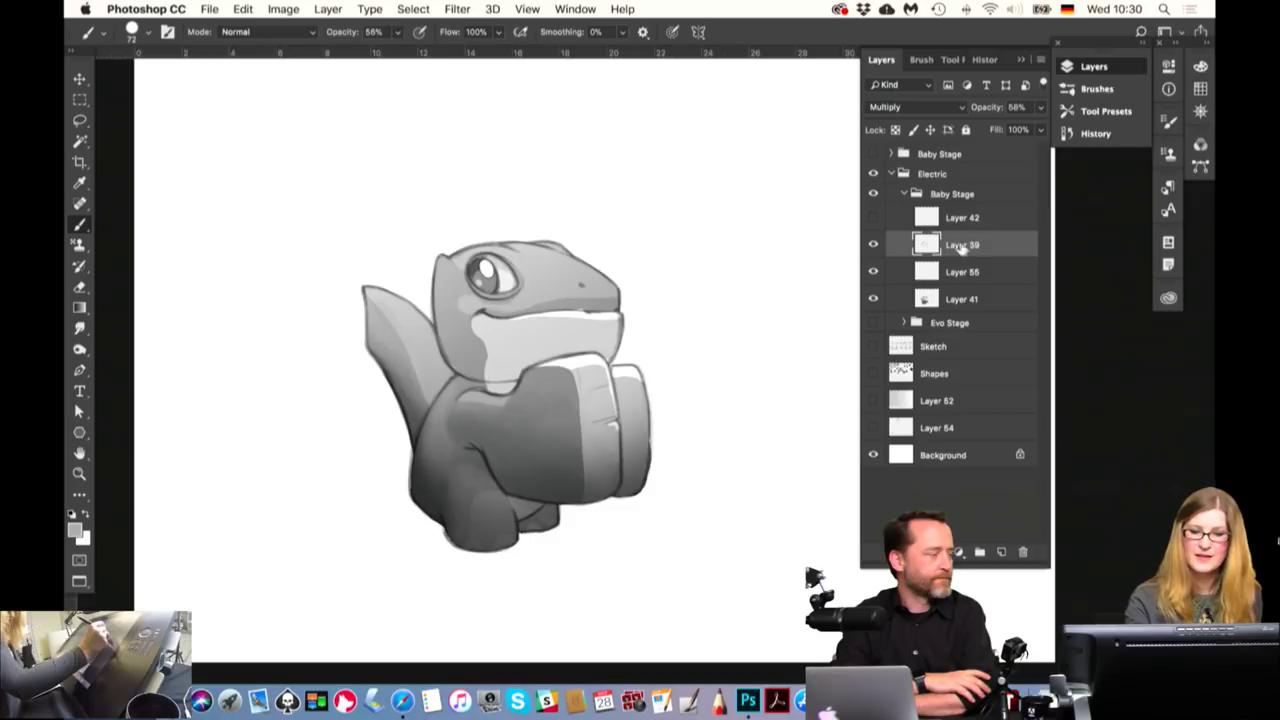
drag(962, 272, 1005, 236)
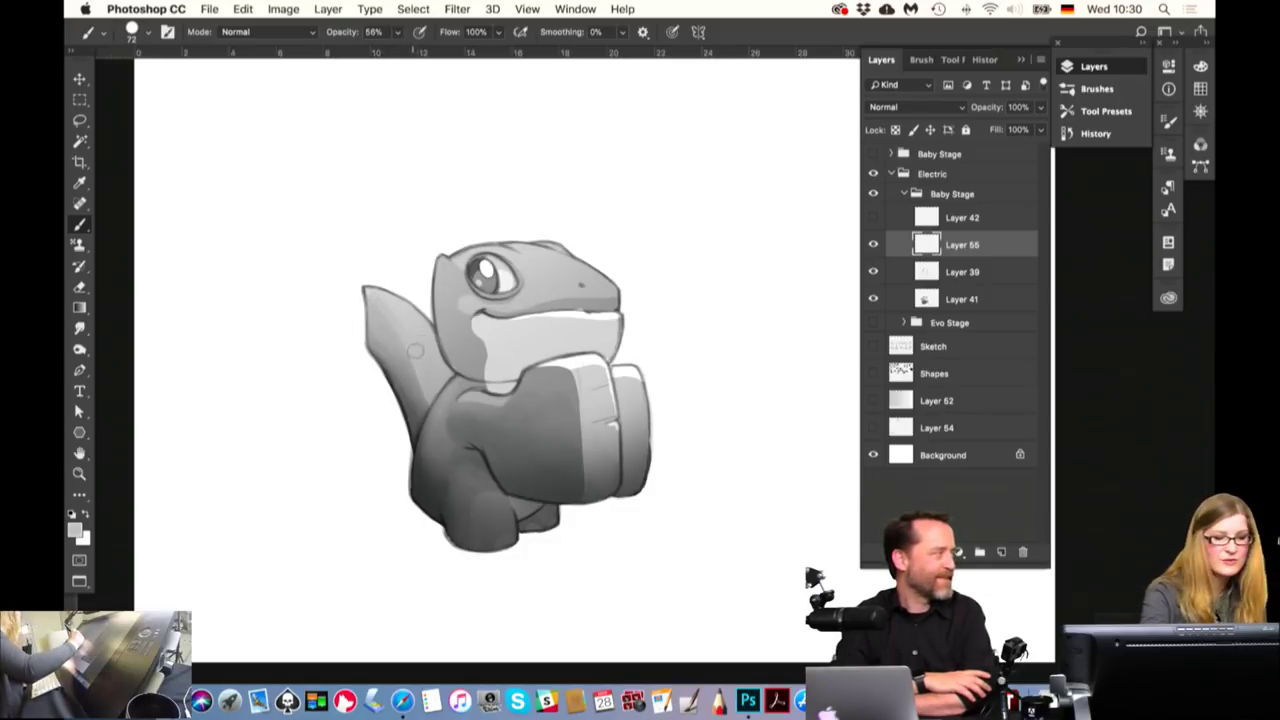
Sample a grey from the dinosaur's shading and set brush opacity to 84%
click(211, 10)
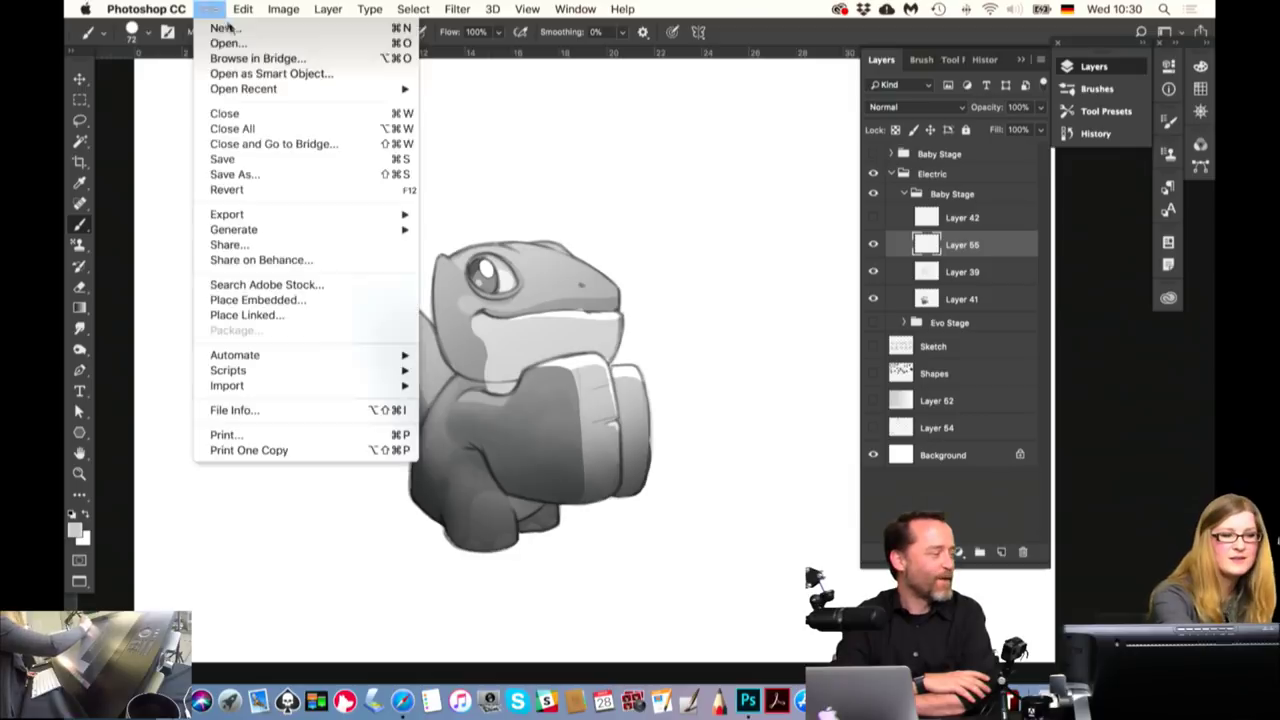
click(211, 10)
click(215, 12)
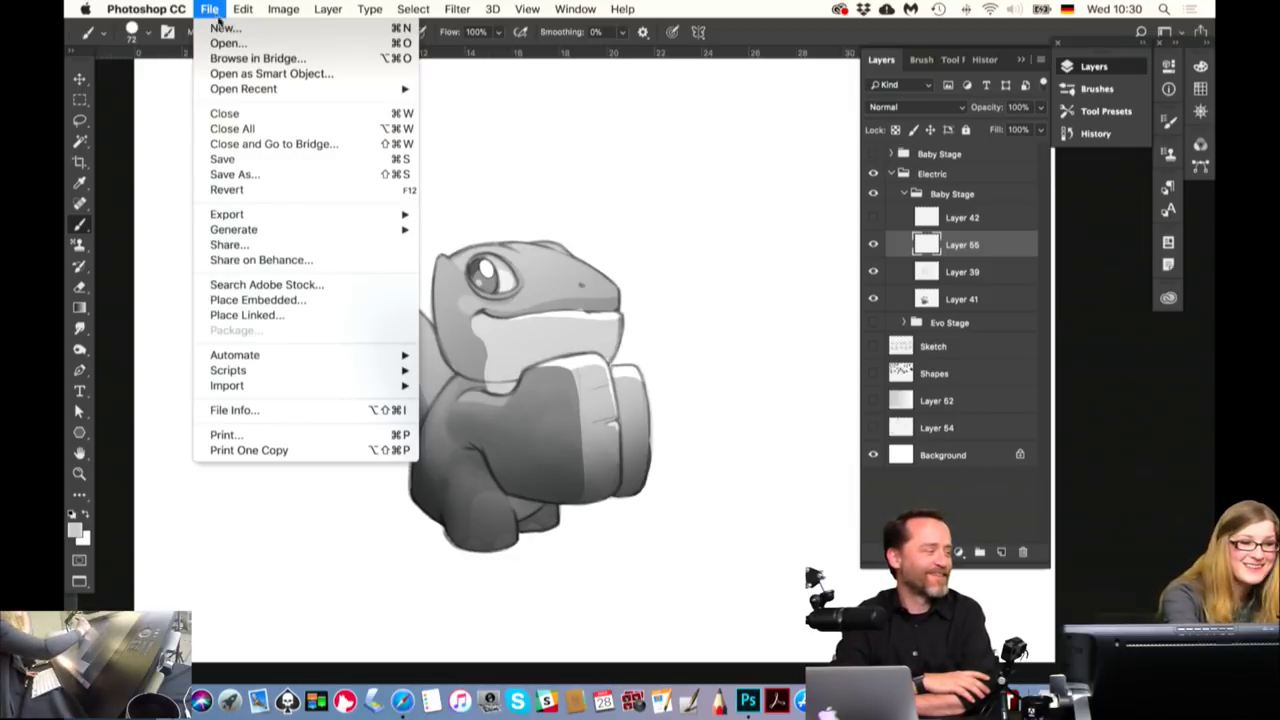
click(218, 11)
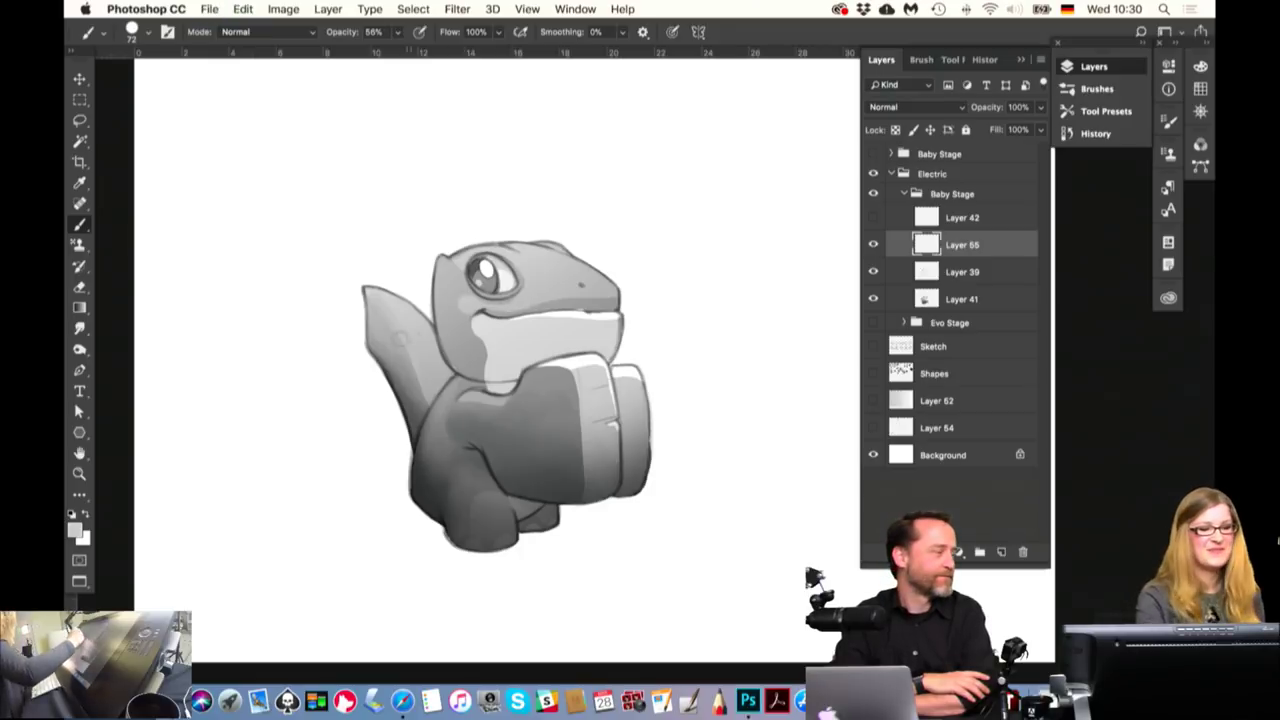
alt+click(411, 352)
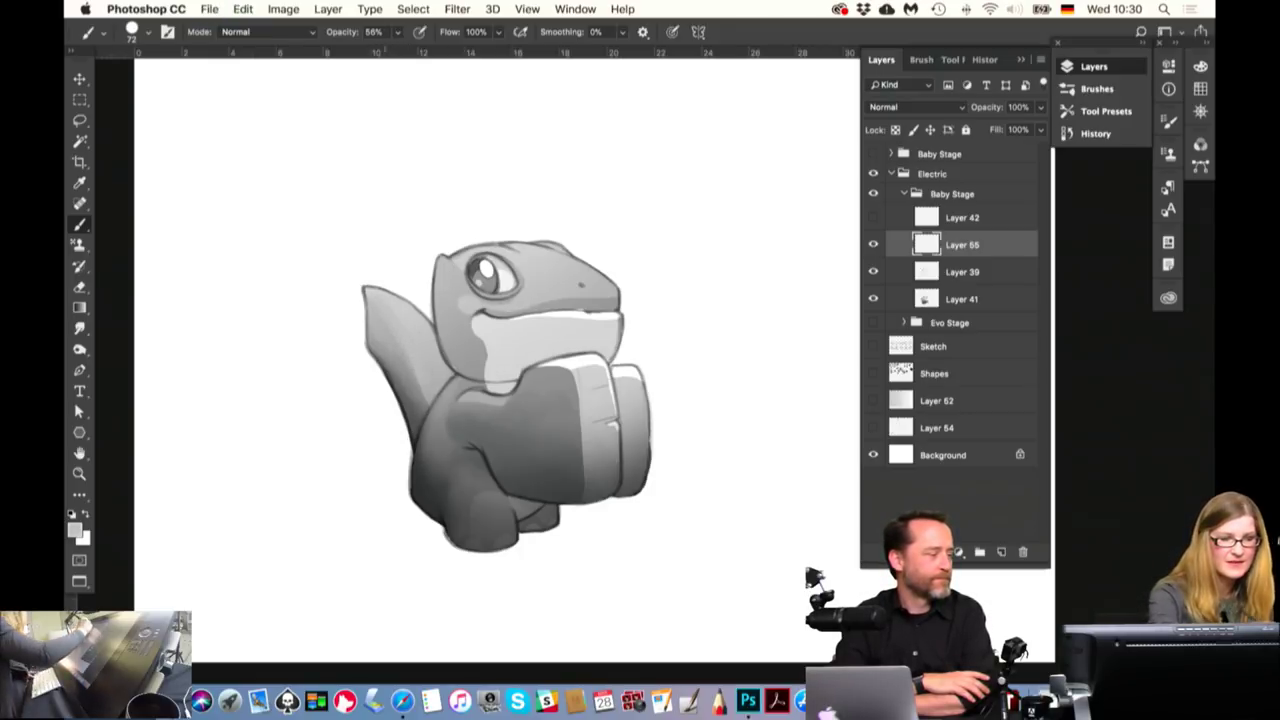
click(398, 35)
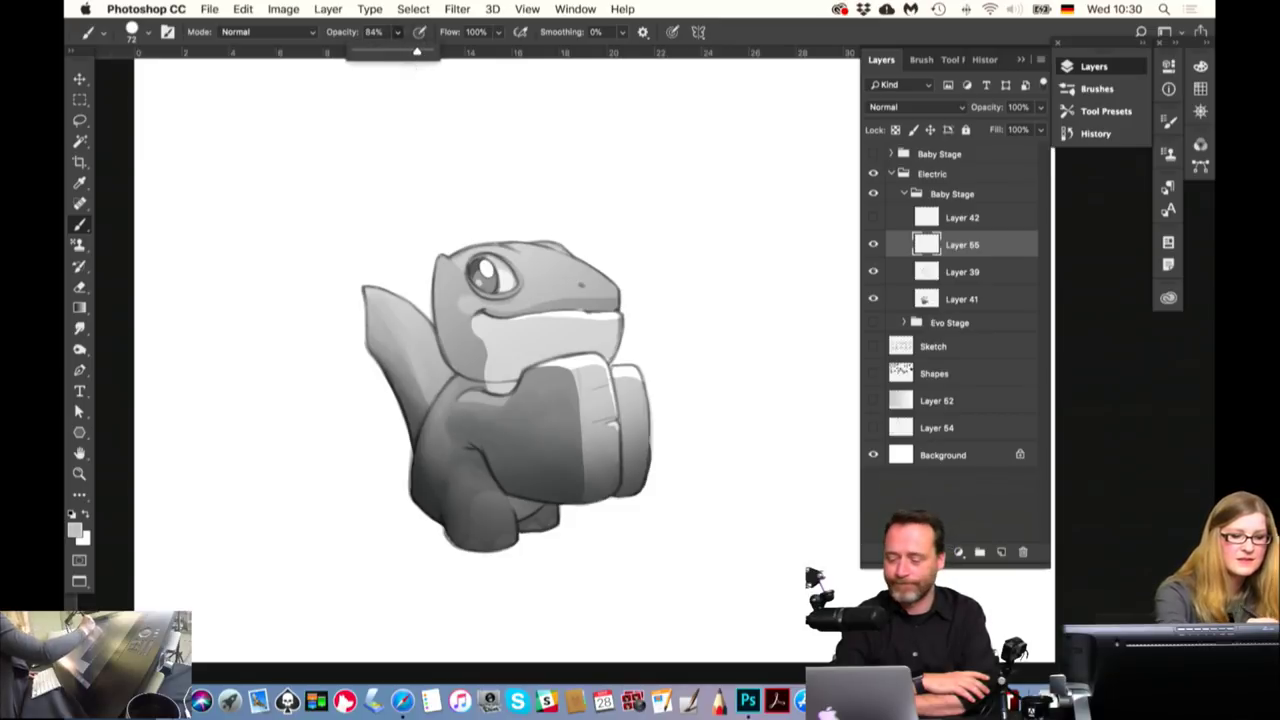
drag(417, 50, 417, 50)
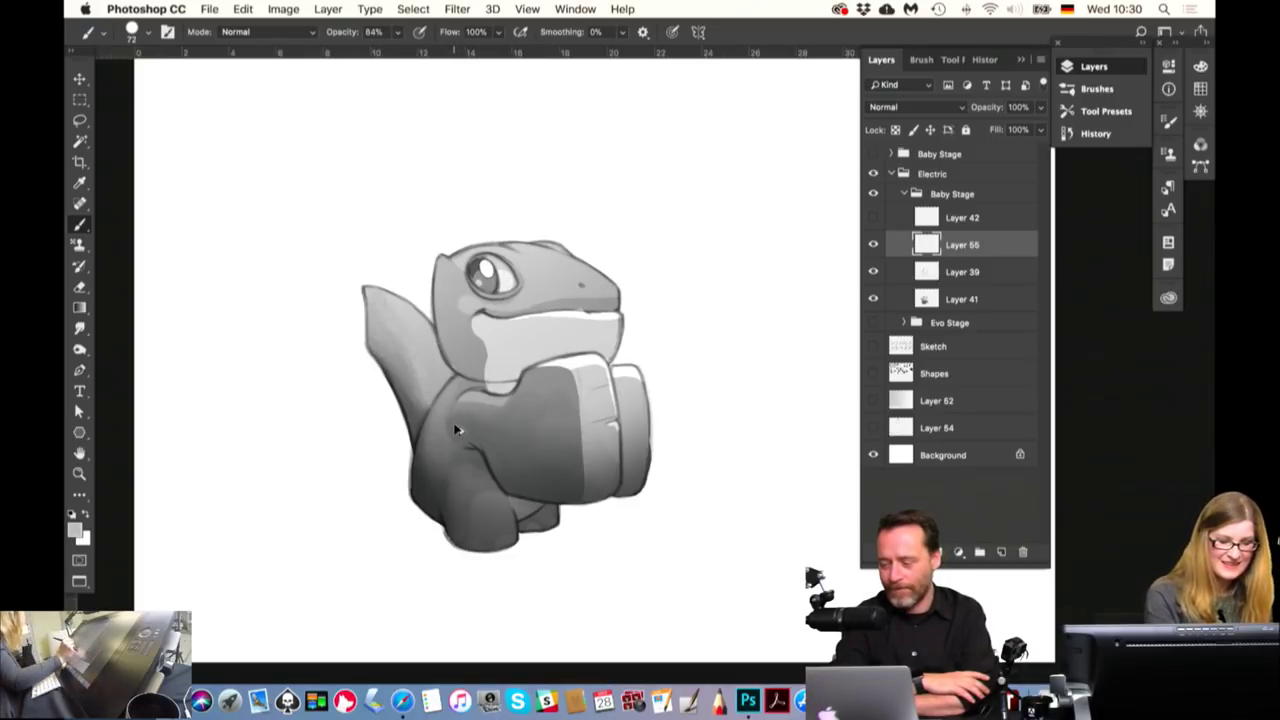
Set a 29 px brush, move Layer 55 below Layer 39 and clip it to Layer 41
mouse_move(457, 431)
mouse_down()
mouse_move(440, 431)
mouse_move(486, 429)
mouse_up()
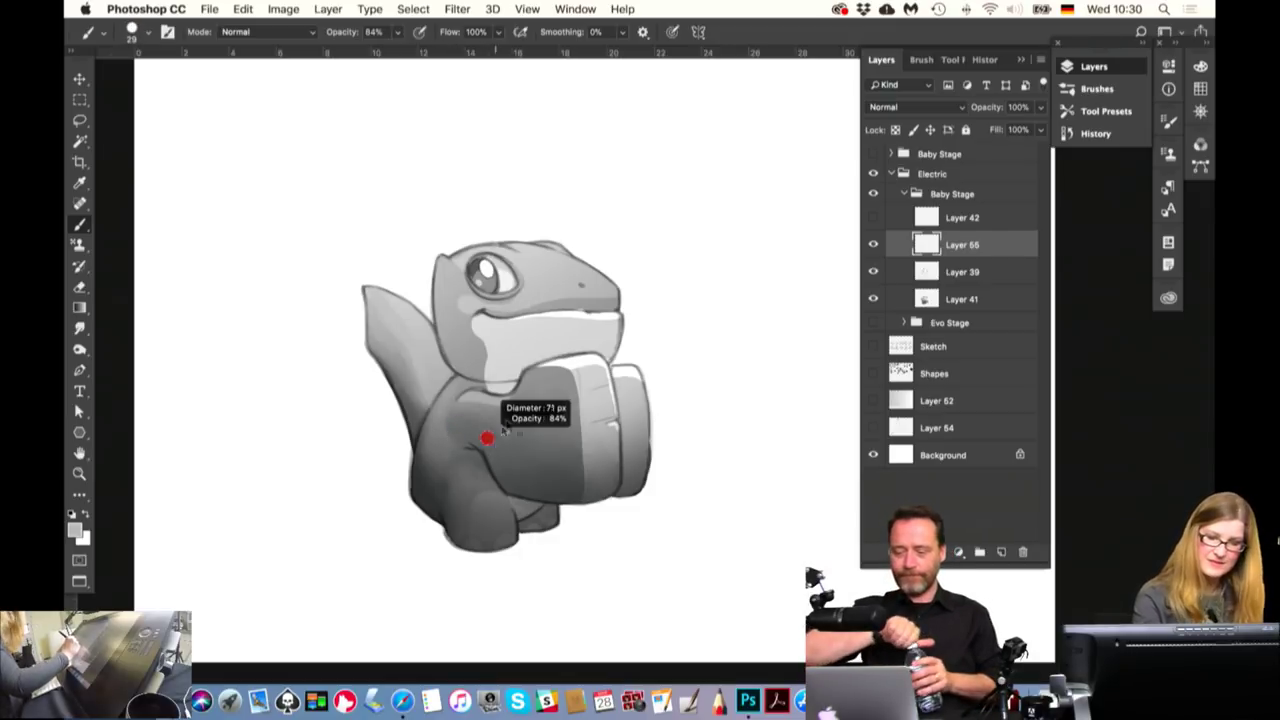
click(873, 245)
click(874, 245)
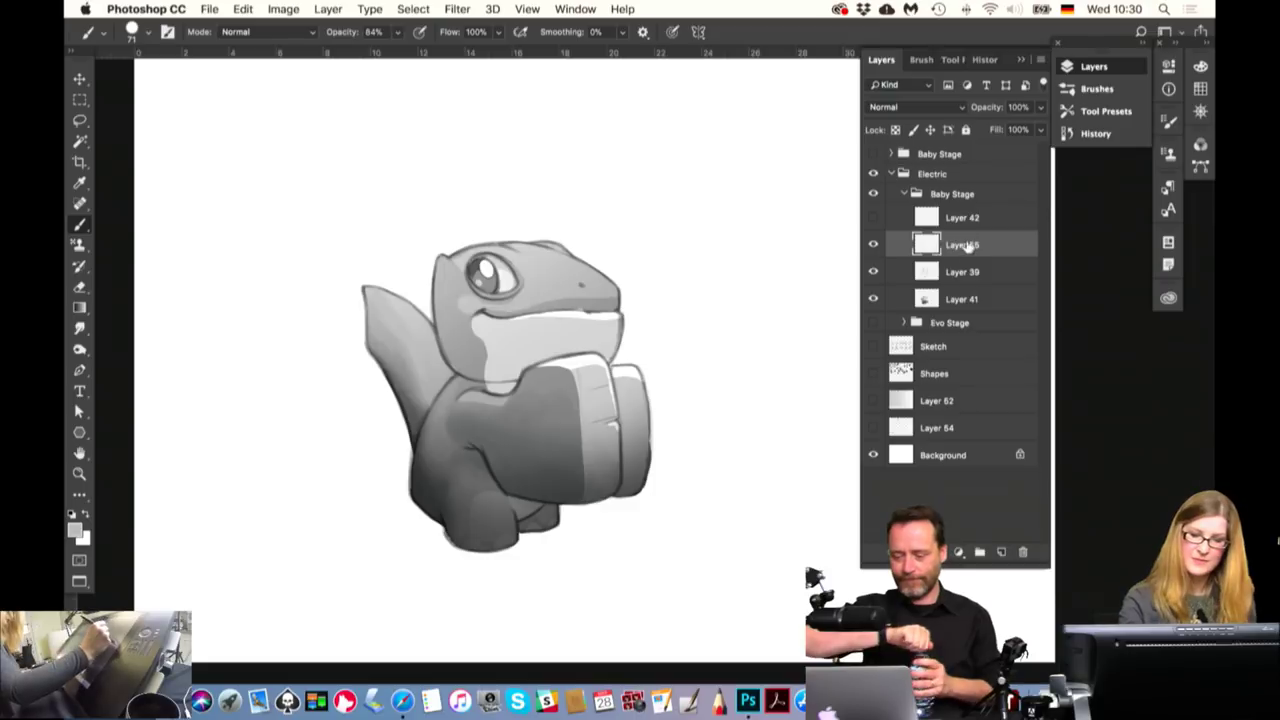
drag(951, 245, 968, 281)
right_click(968, 281)
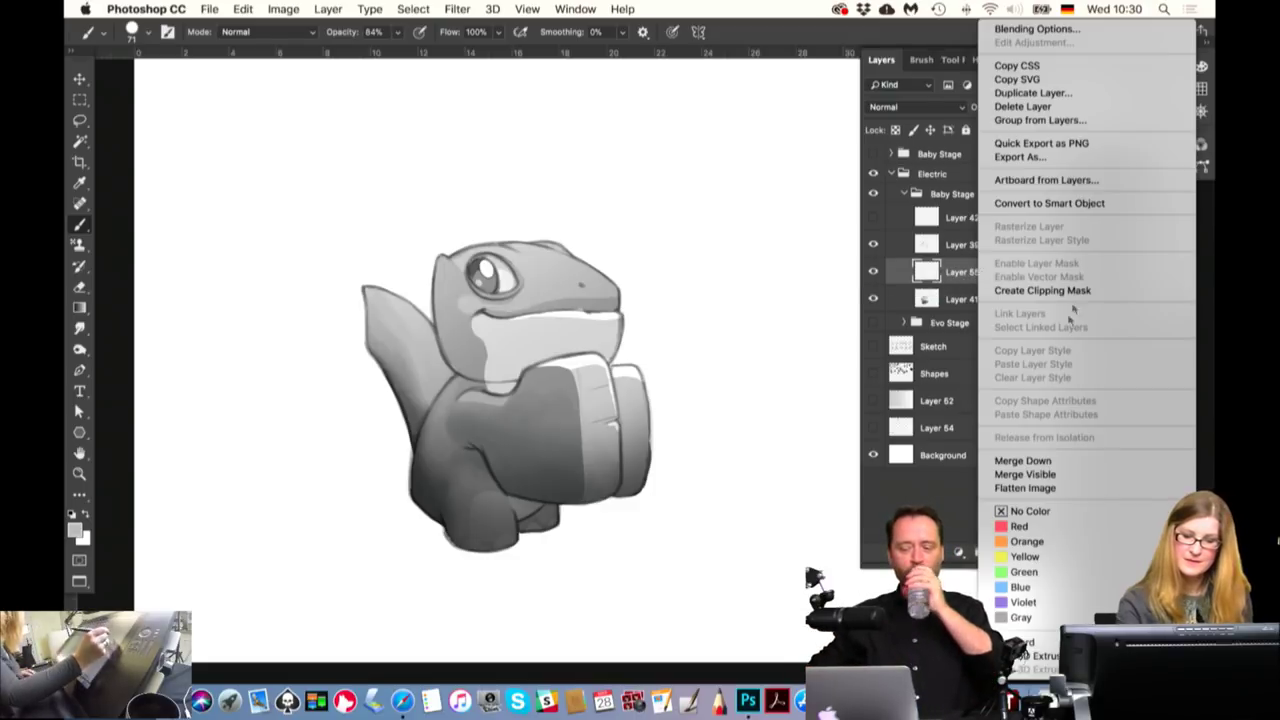
click(1000, 290)
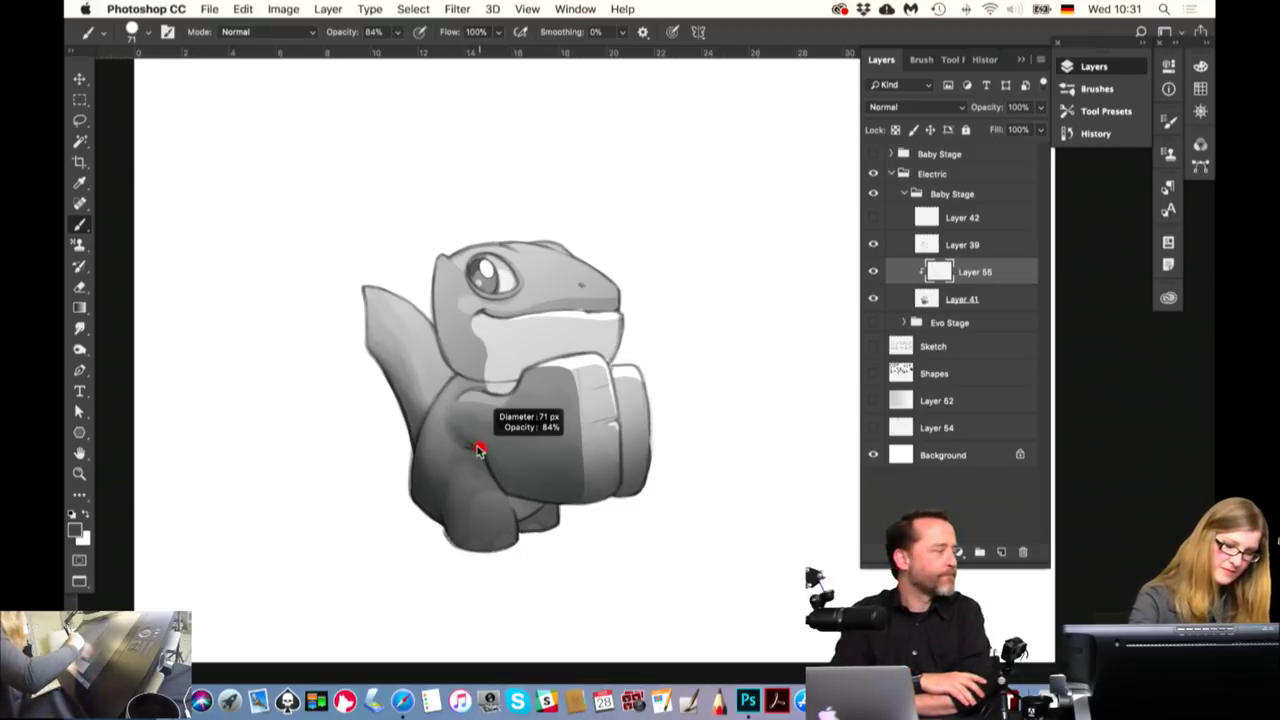
Set the brush to 55 px and leave Layer 42's sparkle effects hidden after comparing
drag(480, 450, 472, 451)
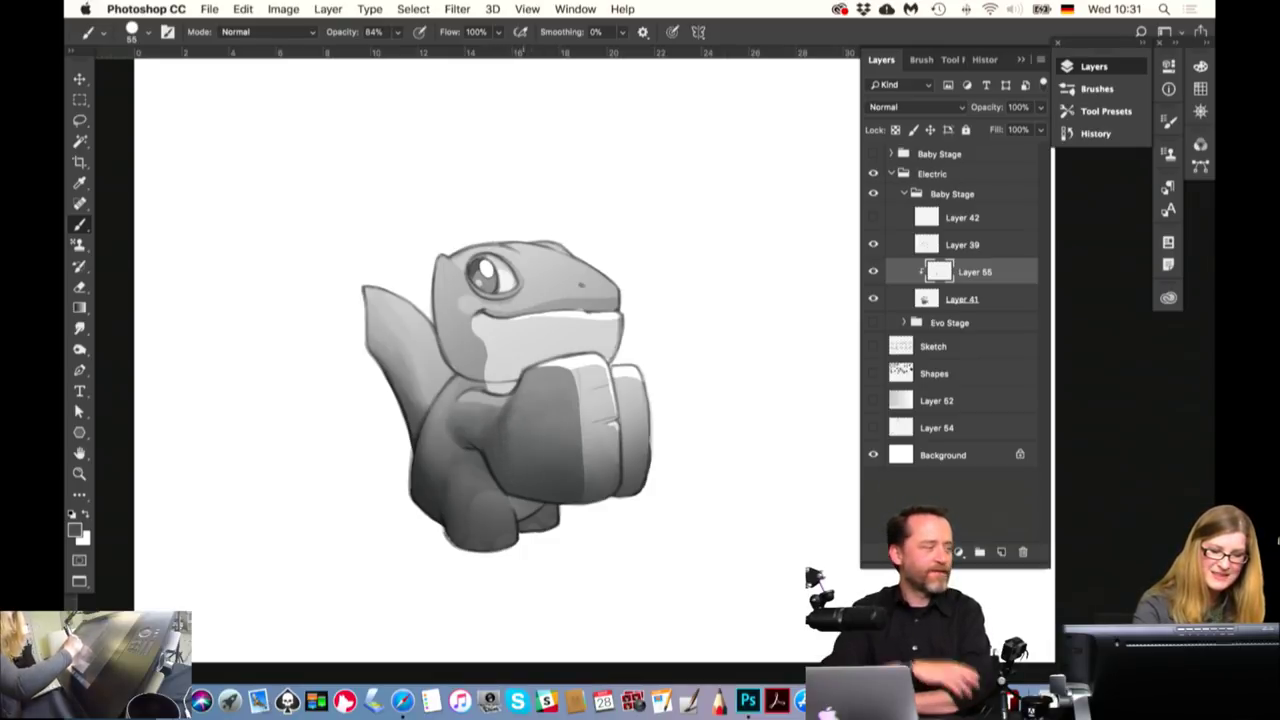
click(873, 217)
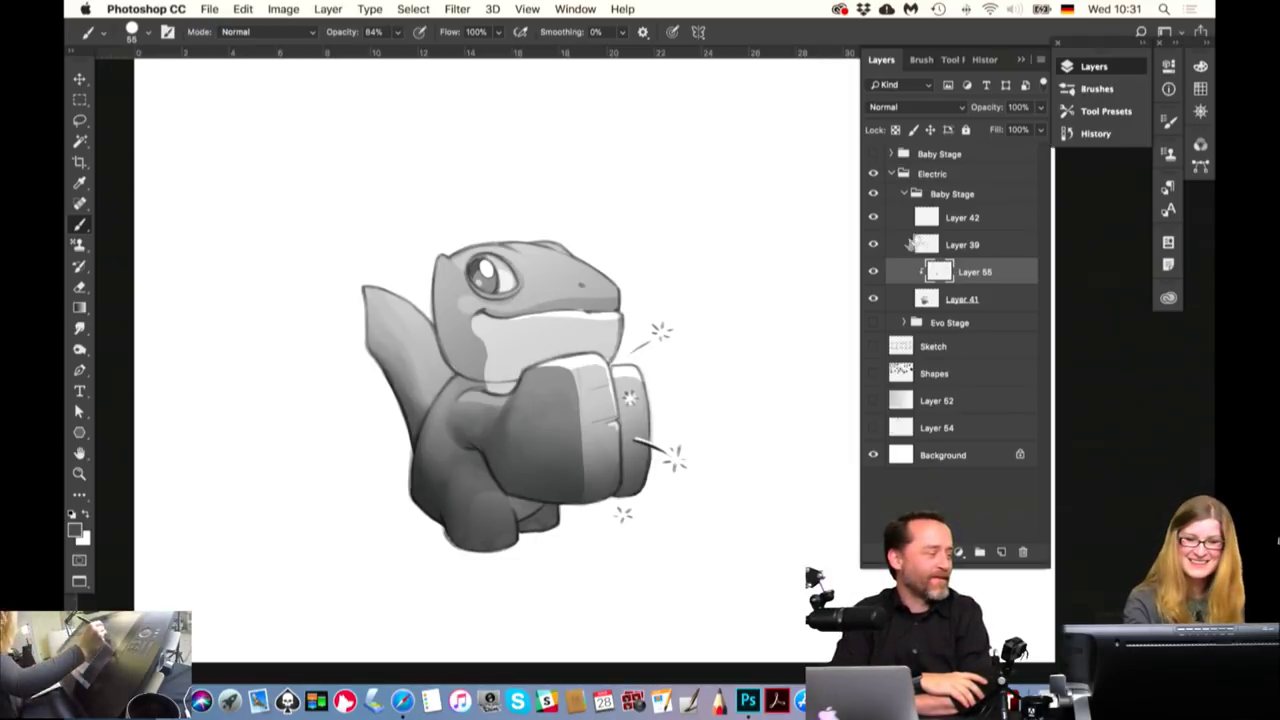
click(873, 218)
click(873, 218)
click(873, 218)
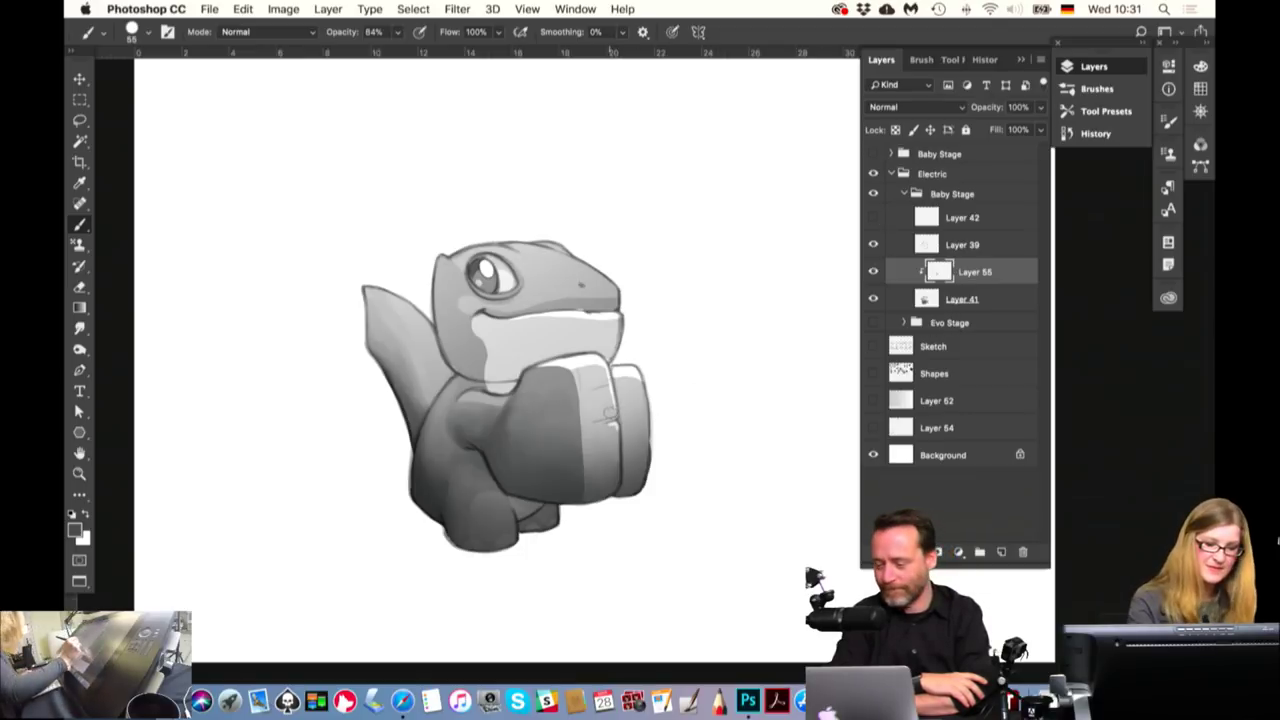
Sample darker and lighter greys from belly and chest, then darken the tail and left arm
alt+click(492, 452)
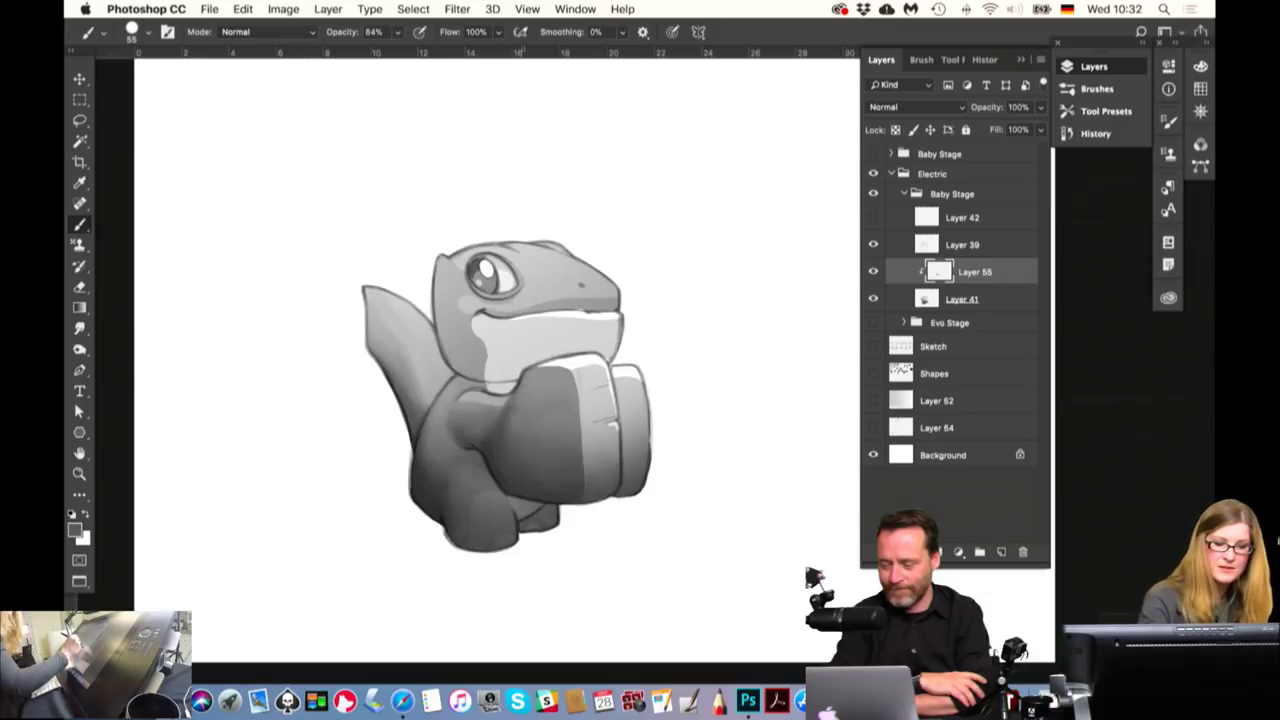
alt+click(532, 381)
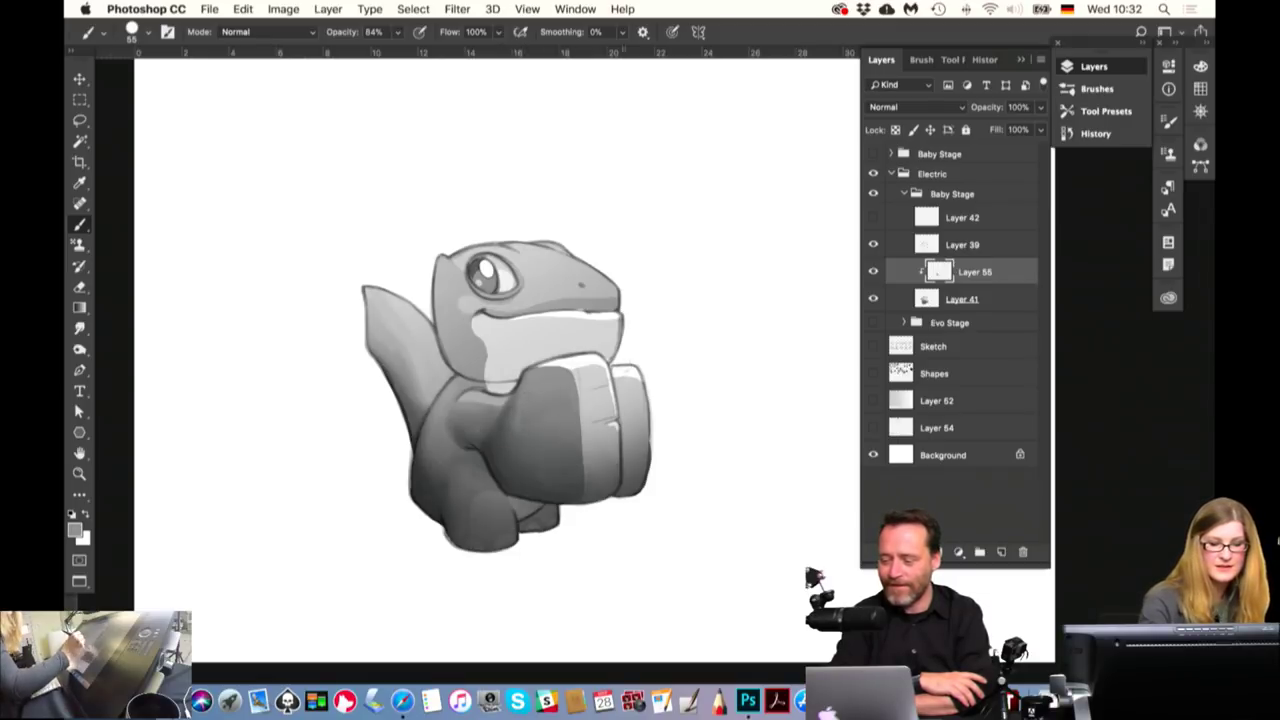
alt+click(495, 465)
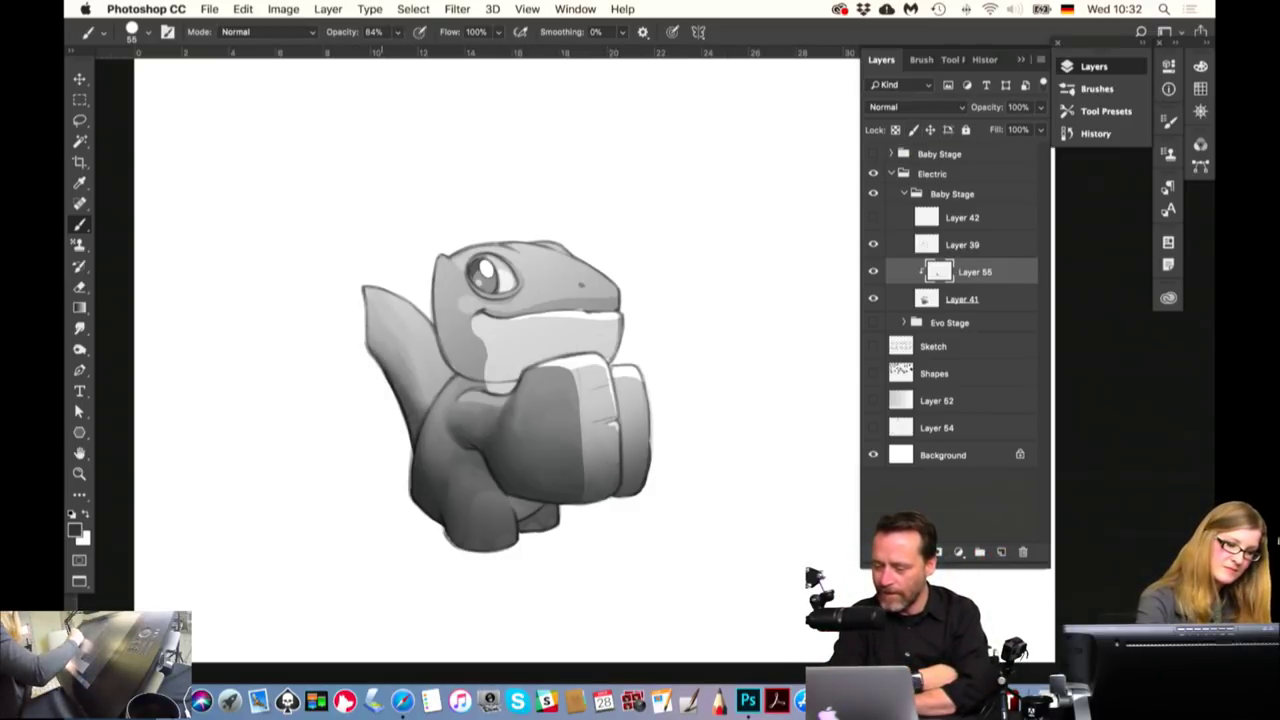
drag(372, 342, 415, 405)
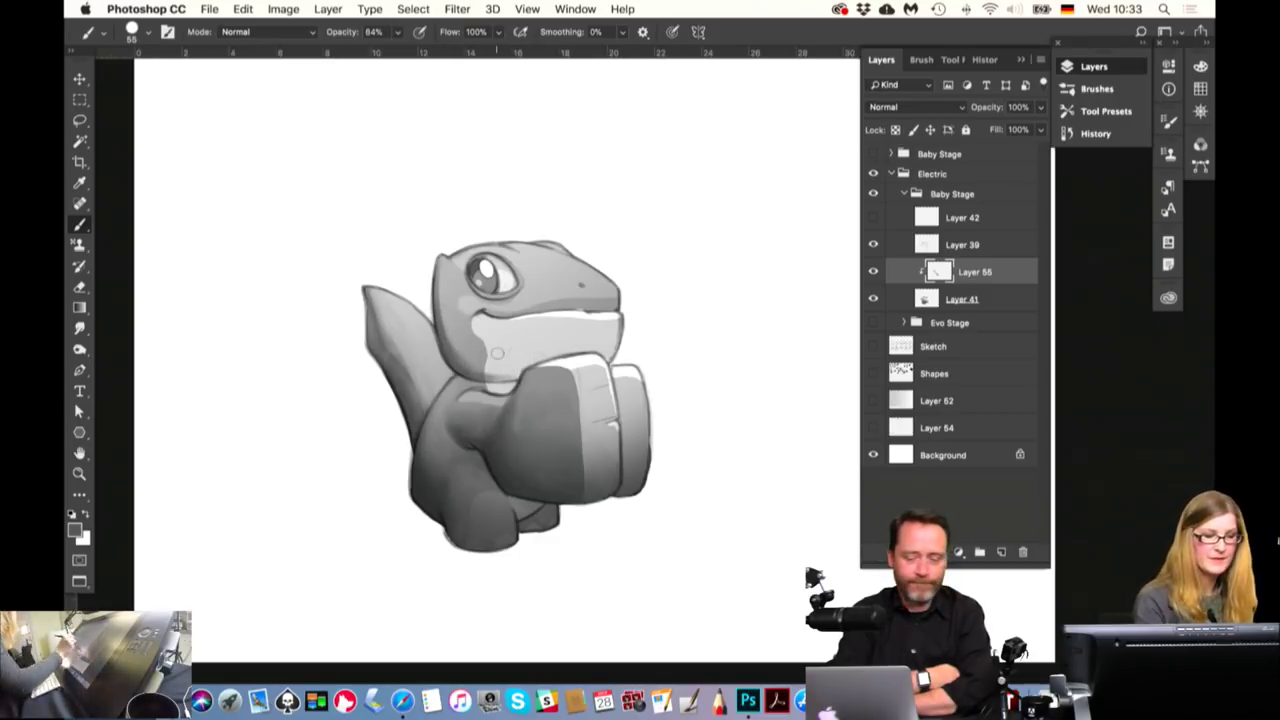
Lasso-select the dinosaur's head, then switch to the Brush tool keeping the selection
key(l)
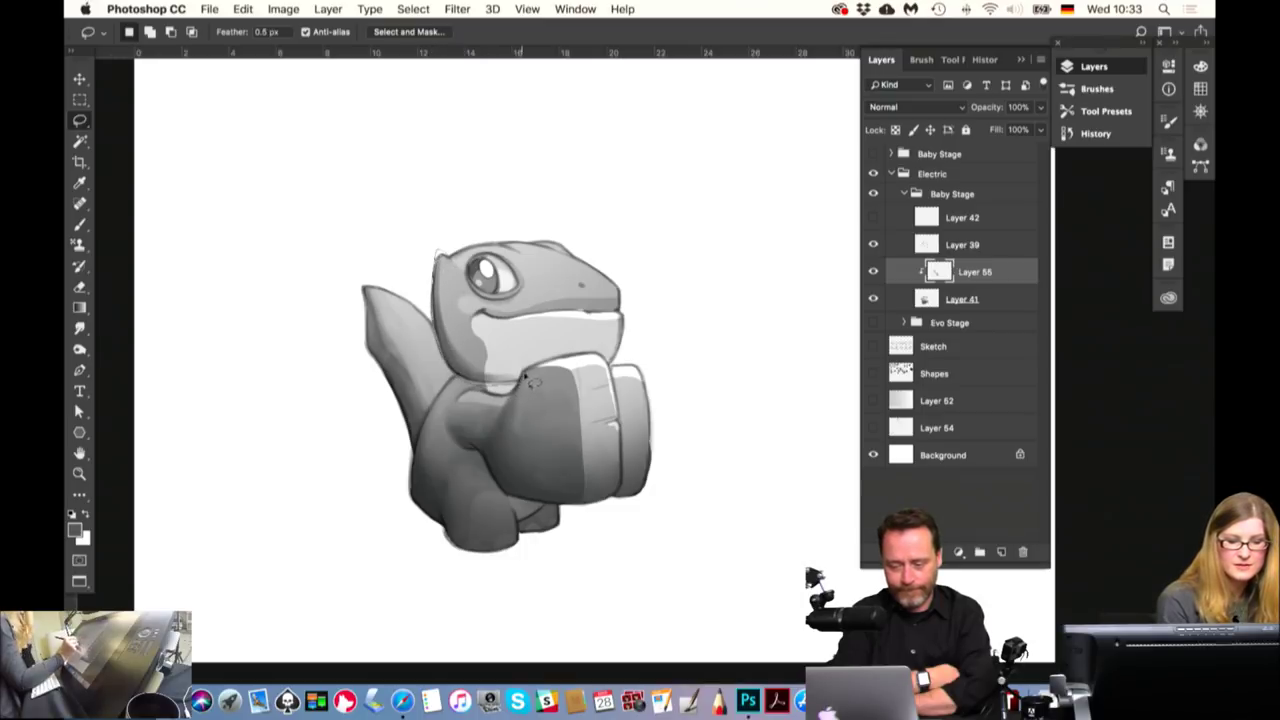
drag(578, 359, 477, 369)
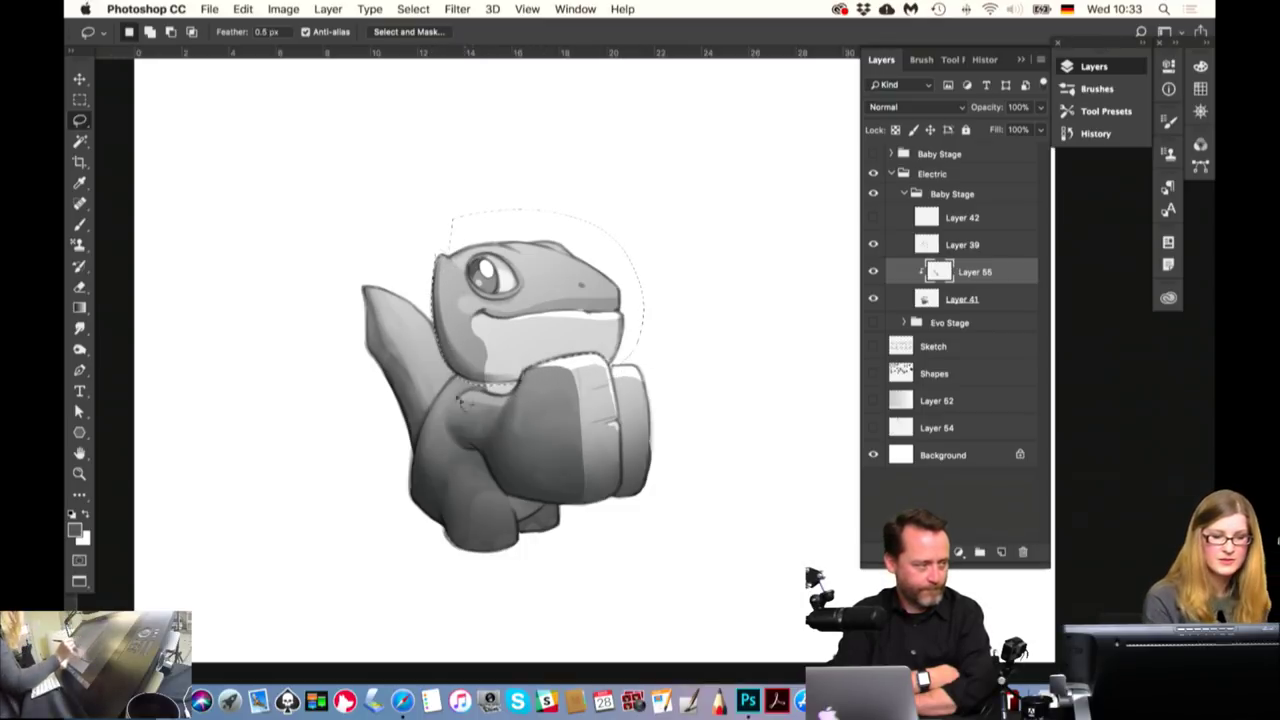
key(alt)
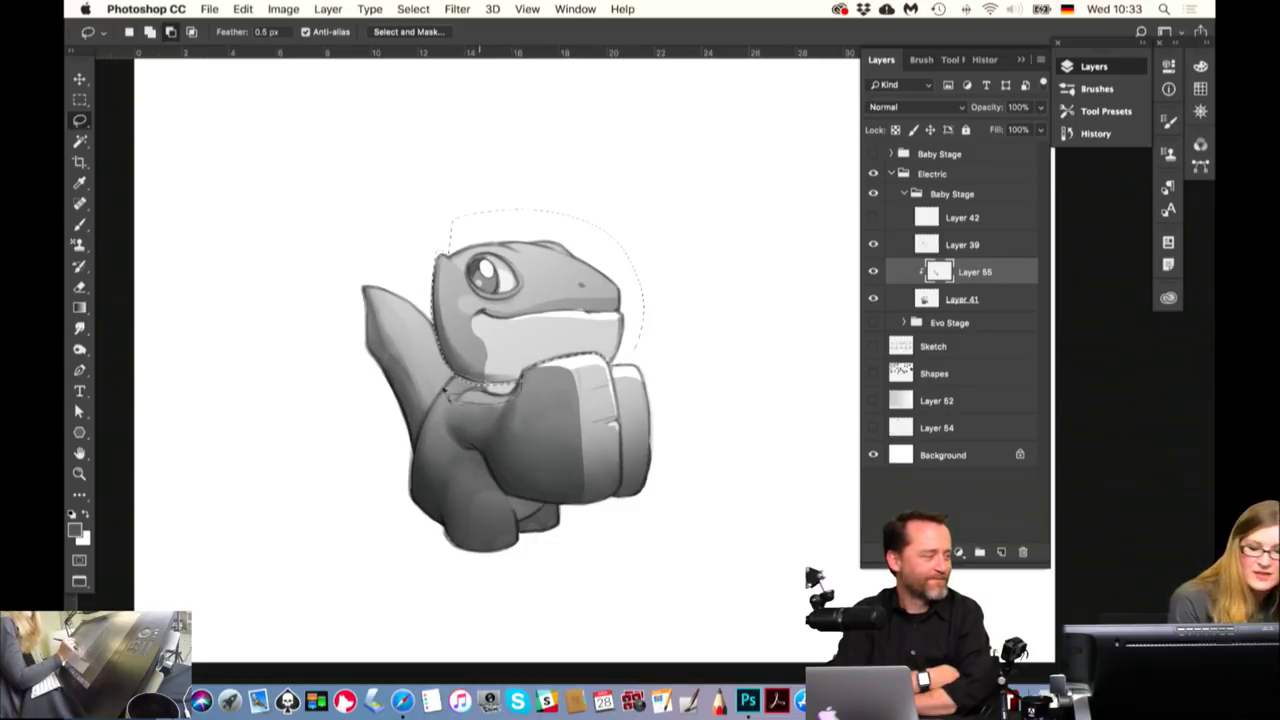
key(b)
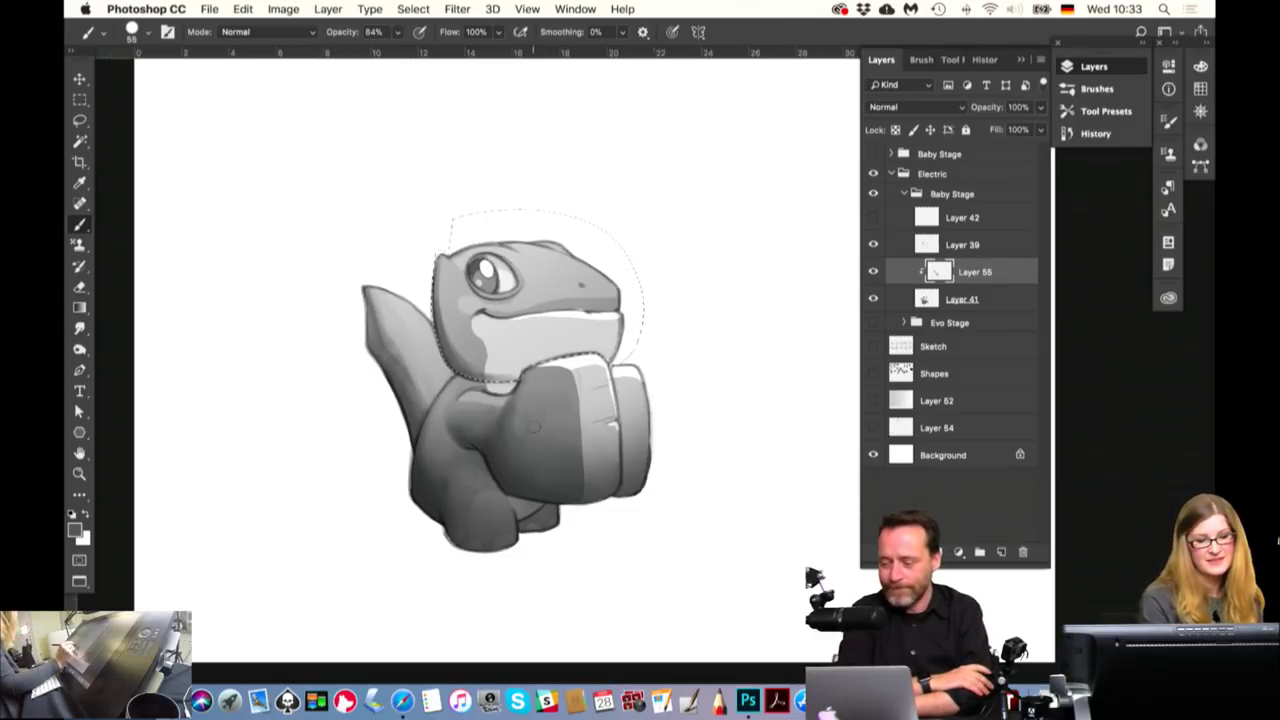
Enlarge the brush to 826 px and darken the neck band inside the head selection
drag(541, 424, 657, 460)
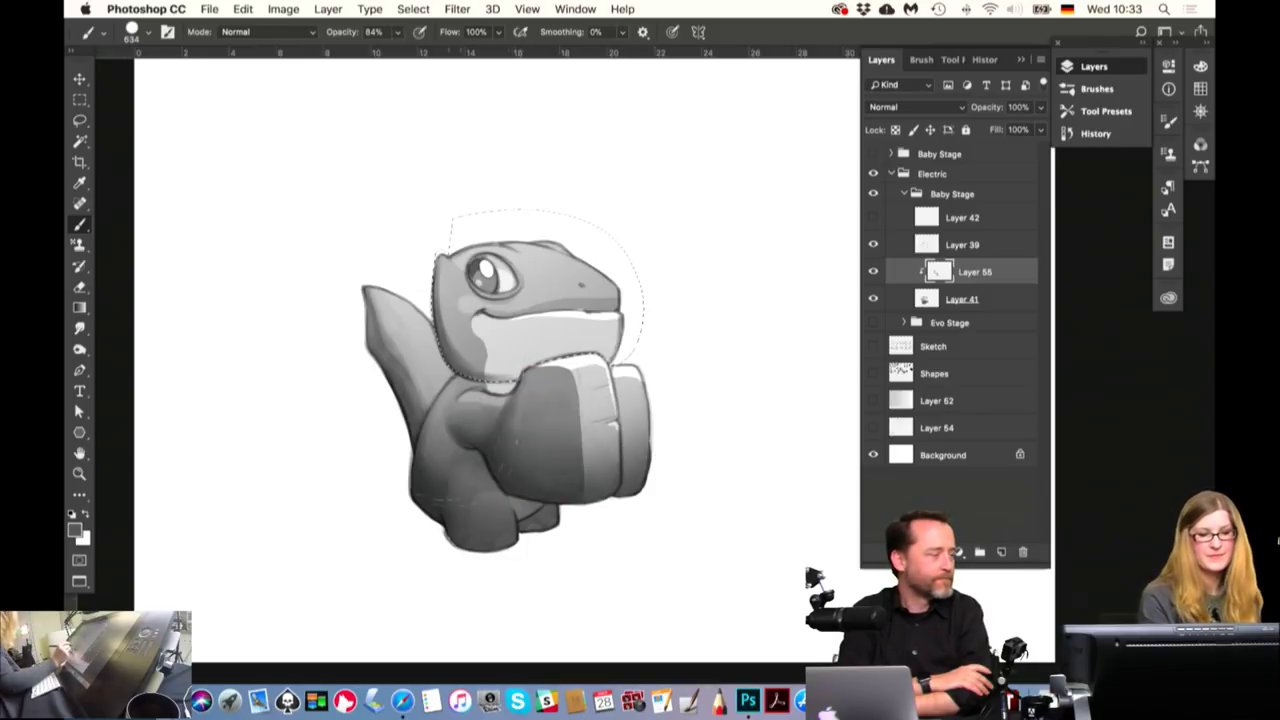
mouse_move(400, 314)
mouse_down()
mouse_move(430, 310)
mouse_move(505, 340)
mouse_move(600, 335)
mouse_move(475, 340)
mouse_up()
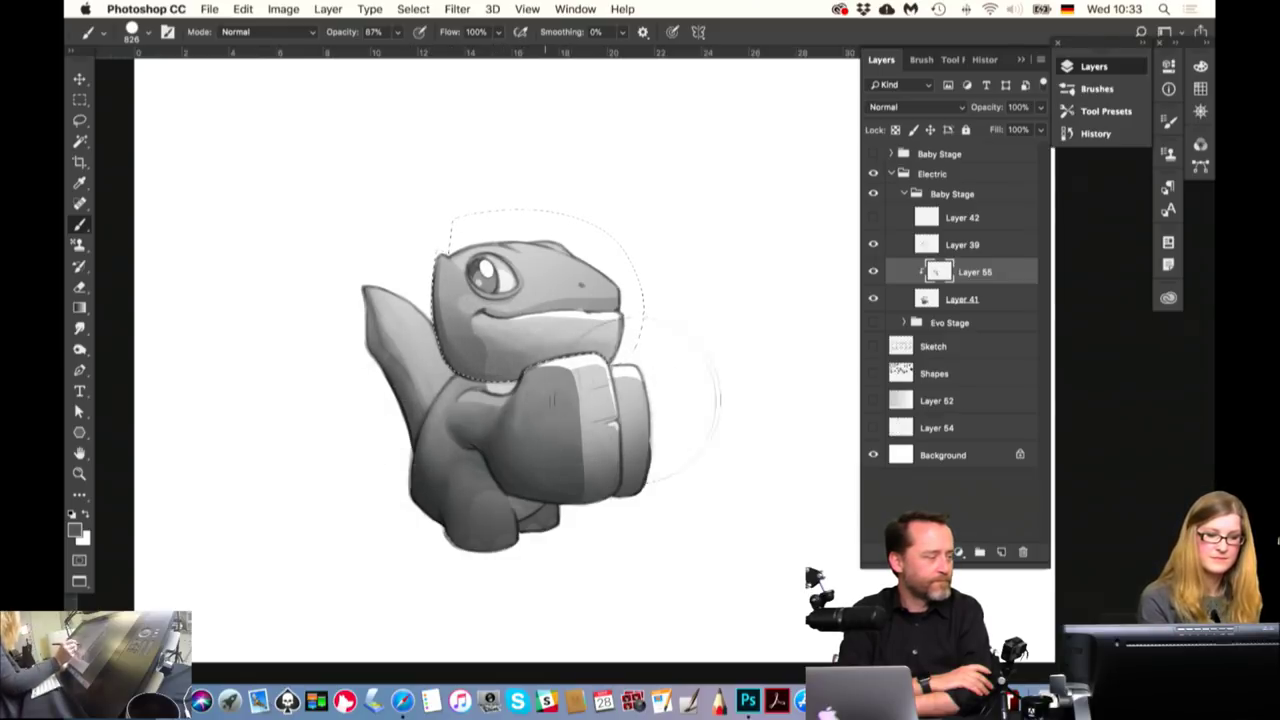
click(548, 400)
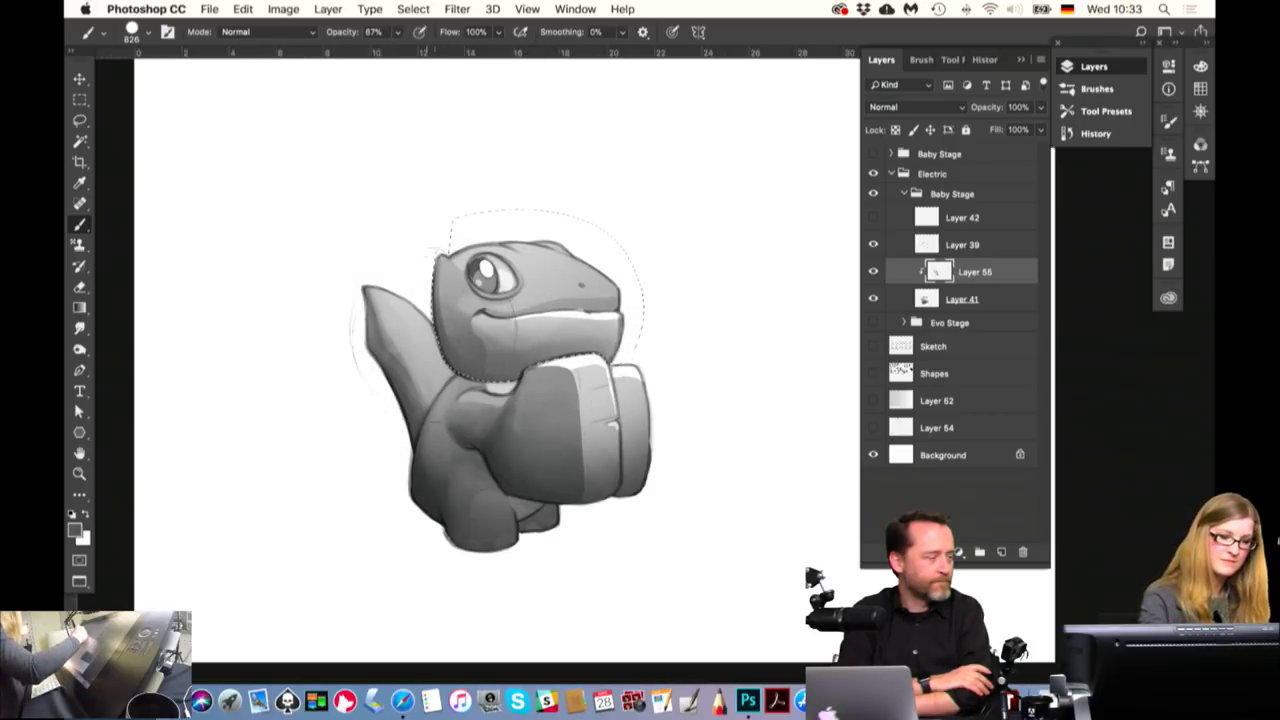
Darken the lower jaw and chin with a ~868 px brush, then shrink it to 22 px
drag(418, 495, 292, 503)
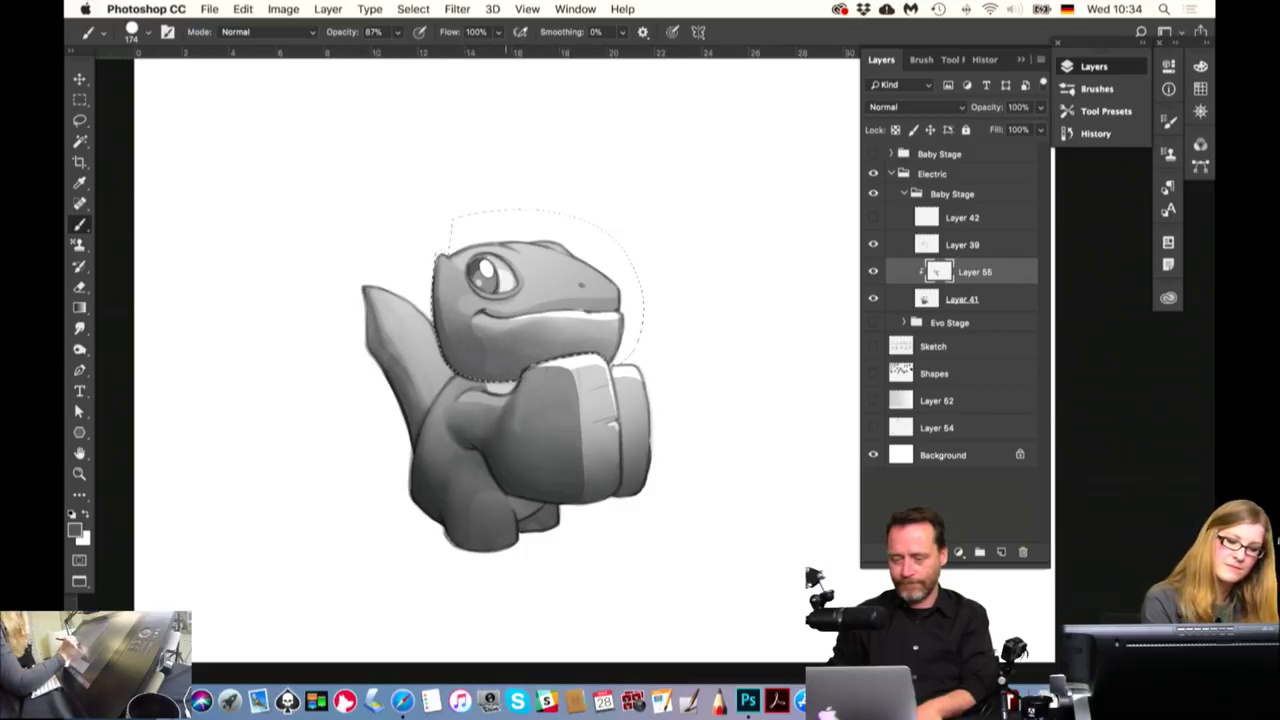
drag(620, 316, 566, 346)
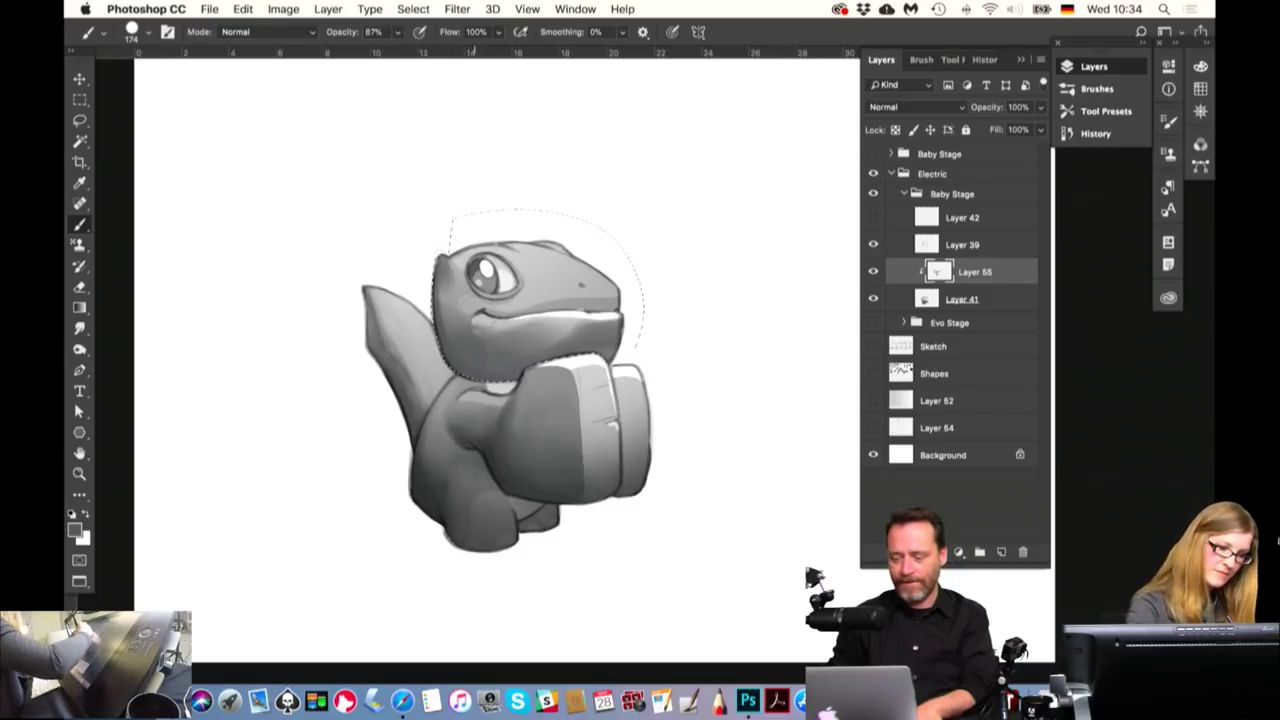
drag(473, 313, 449, 310)
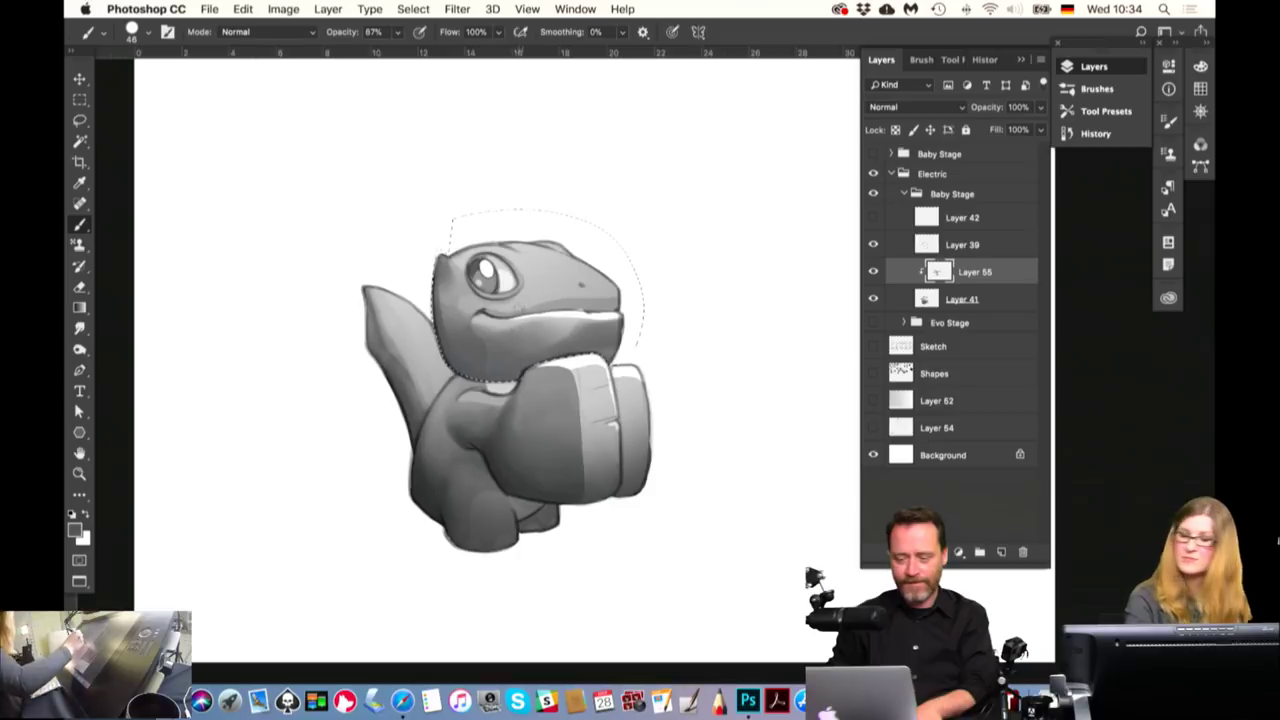
drag(470, 272, 458, 272)
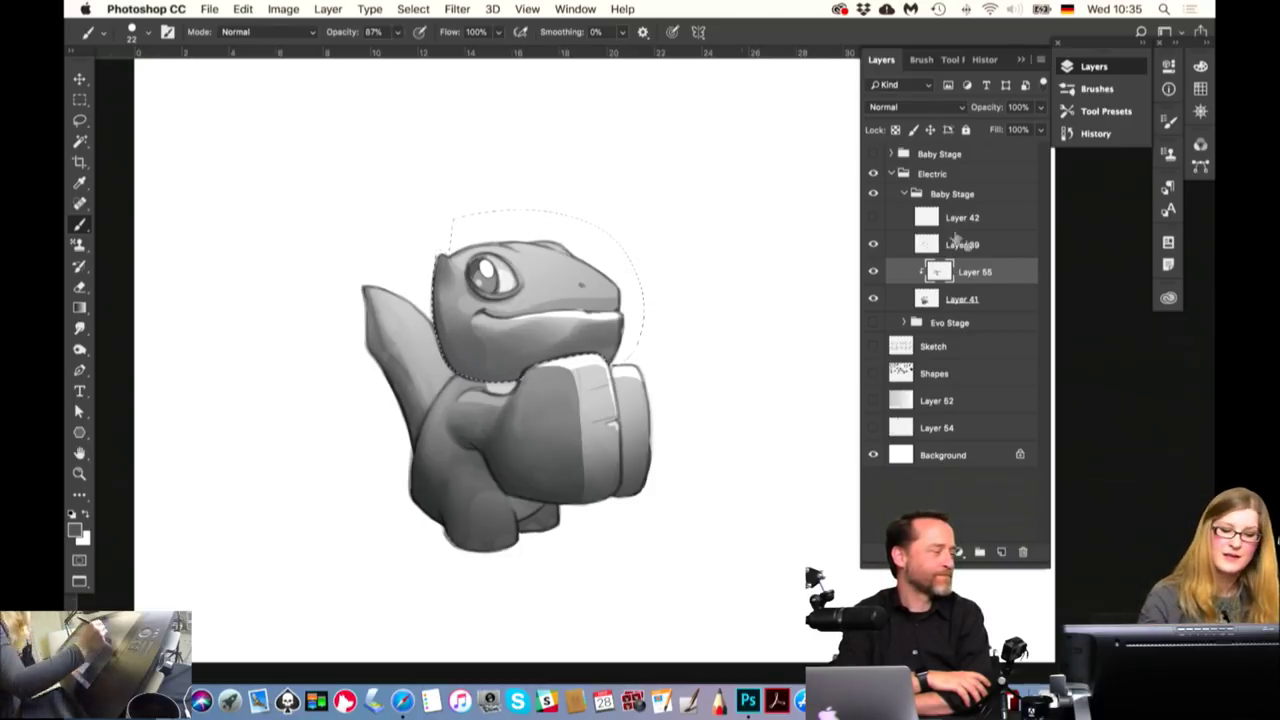
click(874, 272)
click(874, 272)
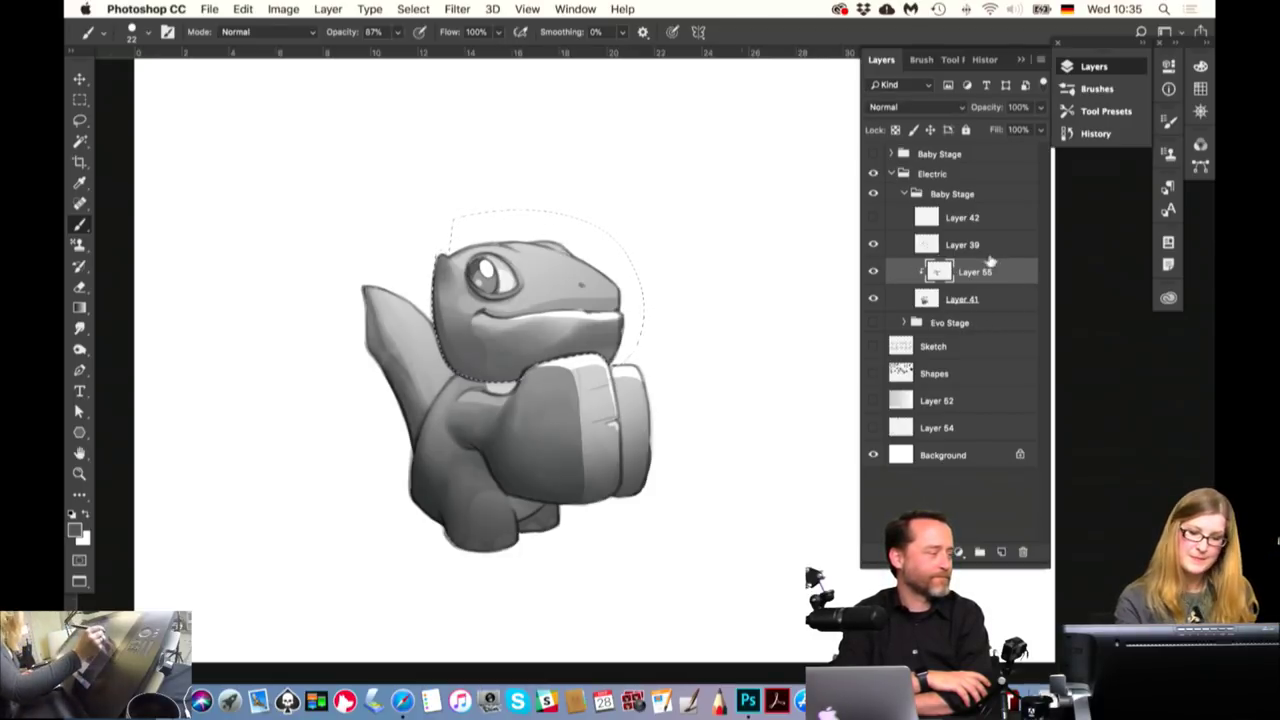
Switch to the Eraser and choose the Soft Round 27 pixels brush preset
click(84, 288)
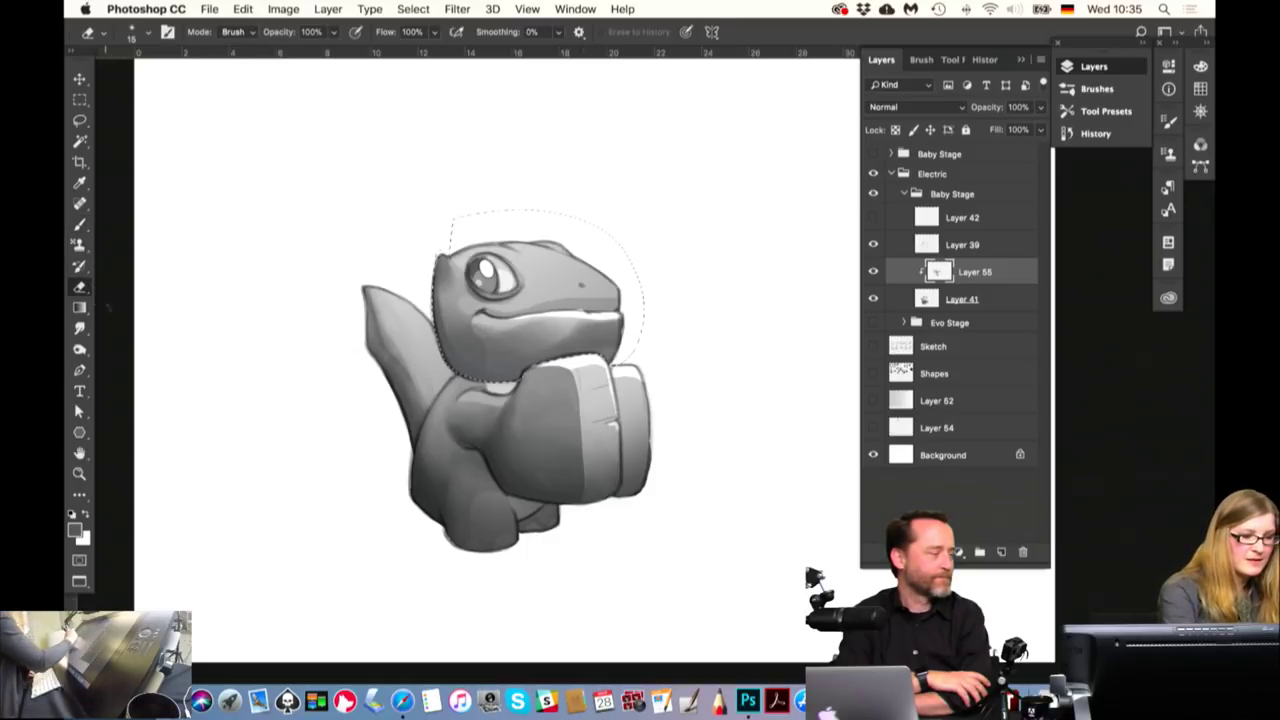
drag(480, 355, 505, 350)
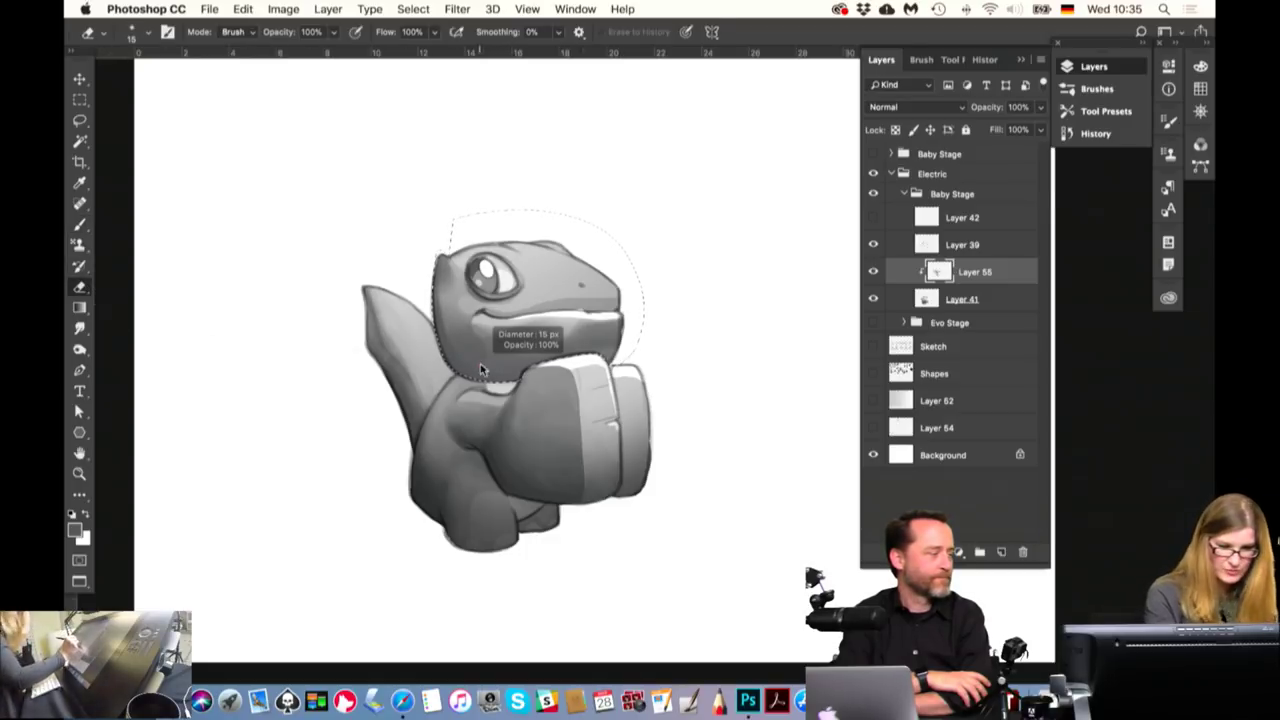
click(921, 59)
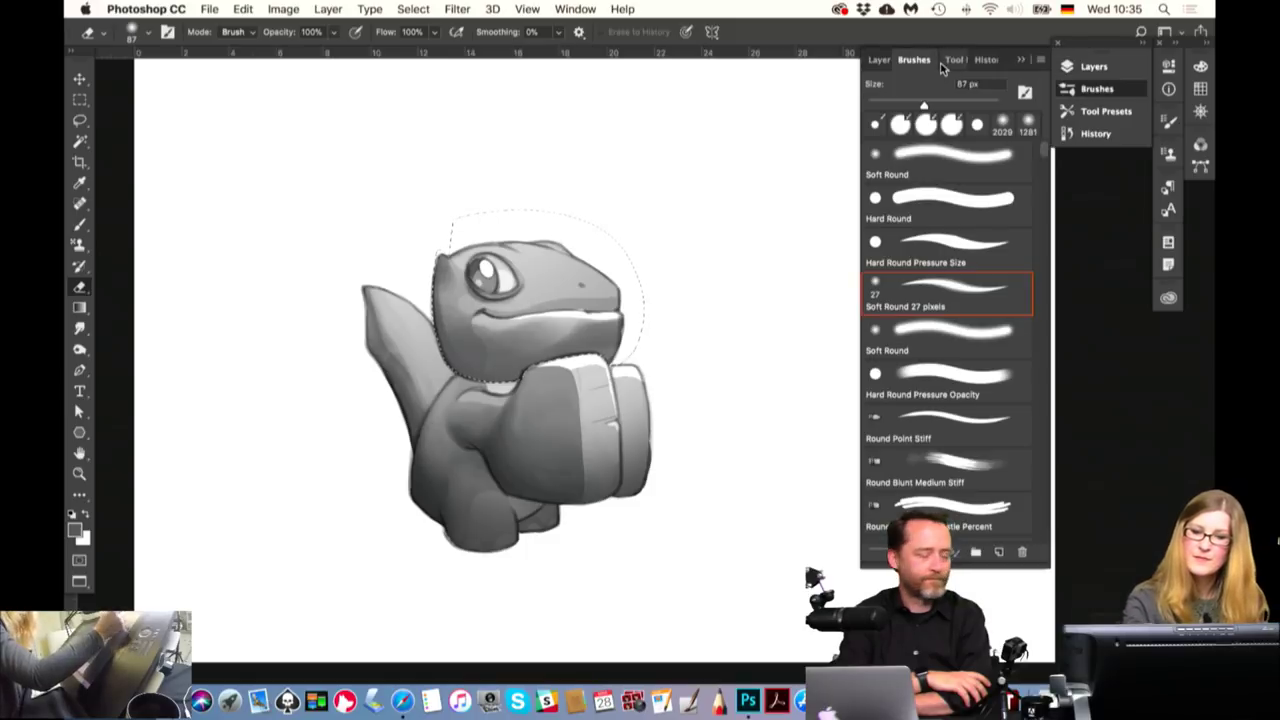
click(950, 288)
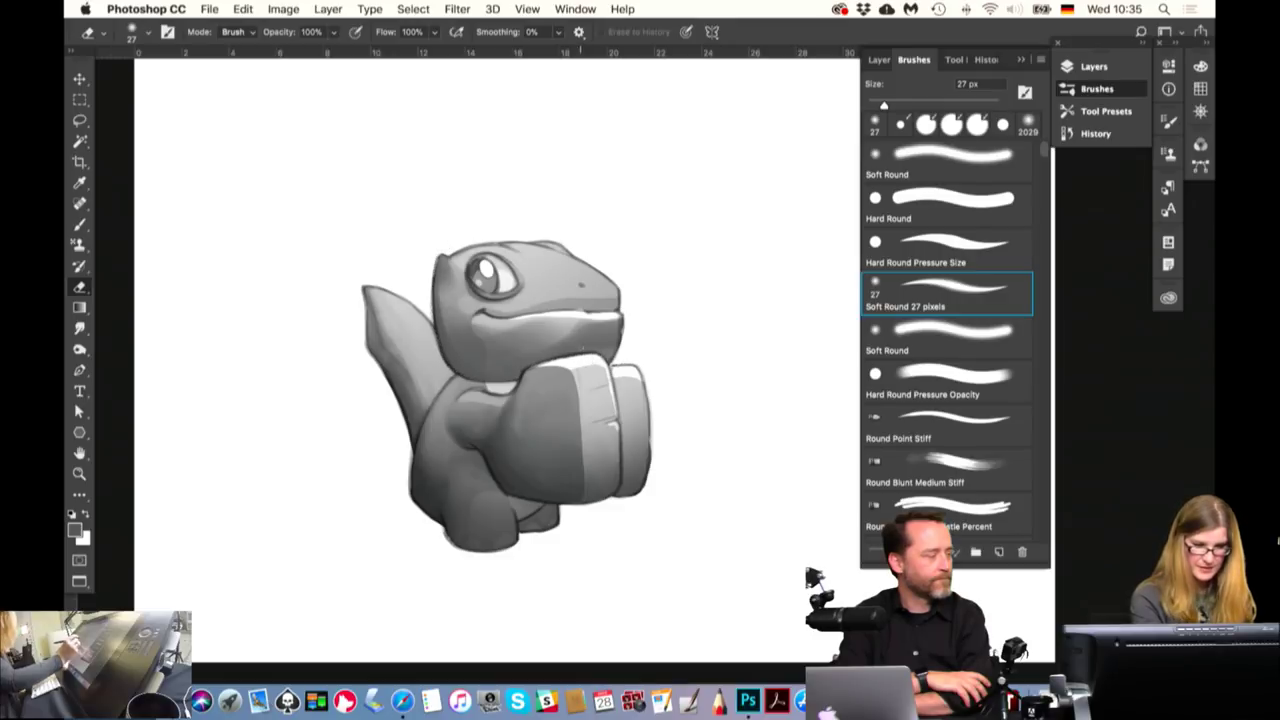
Back in the Layers panel, check Layer 55's shading by toggling it, then undo the last action
click(880, 59)
click(873, 272)
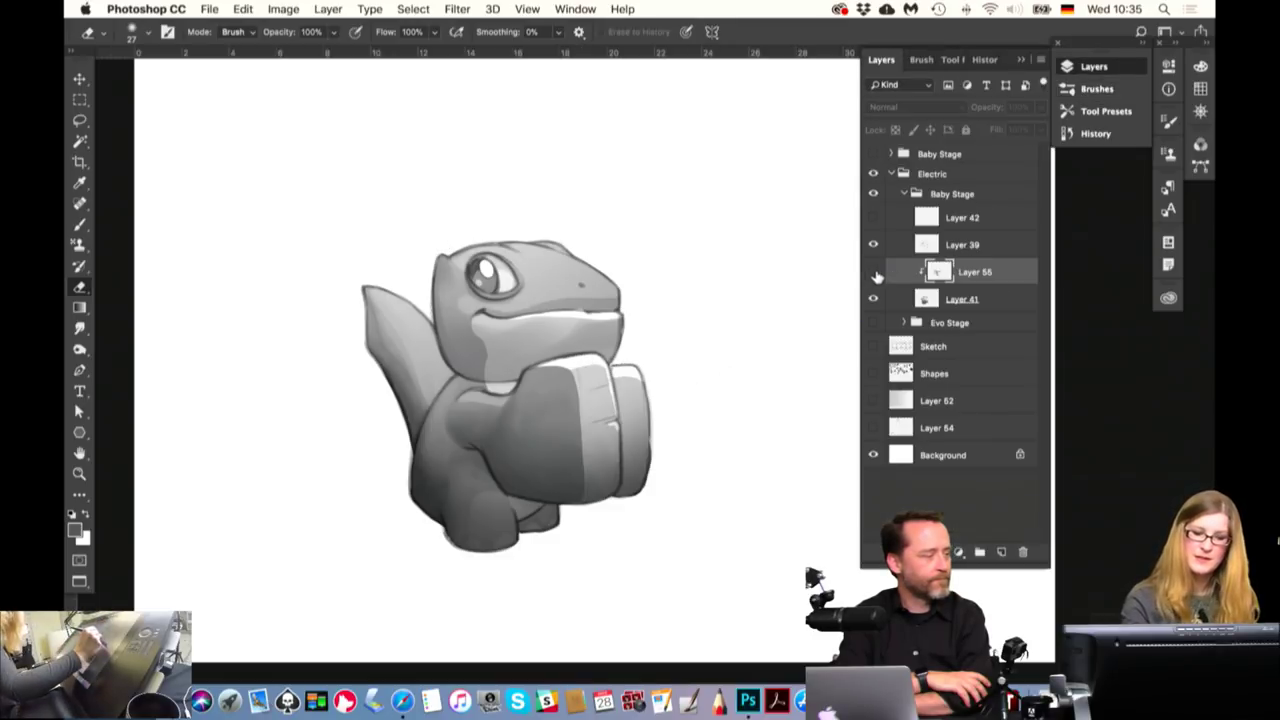
click(873, 272)
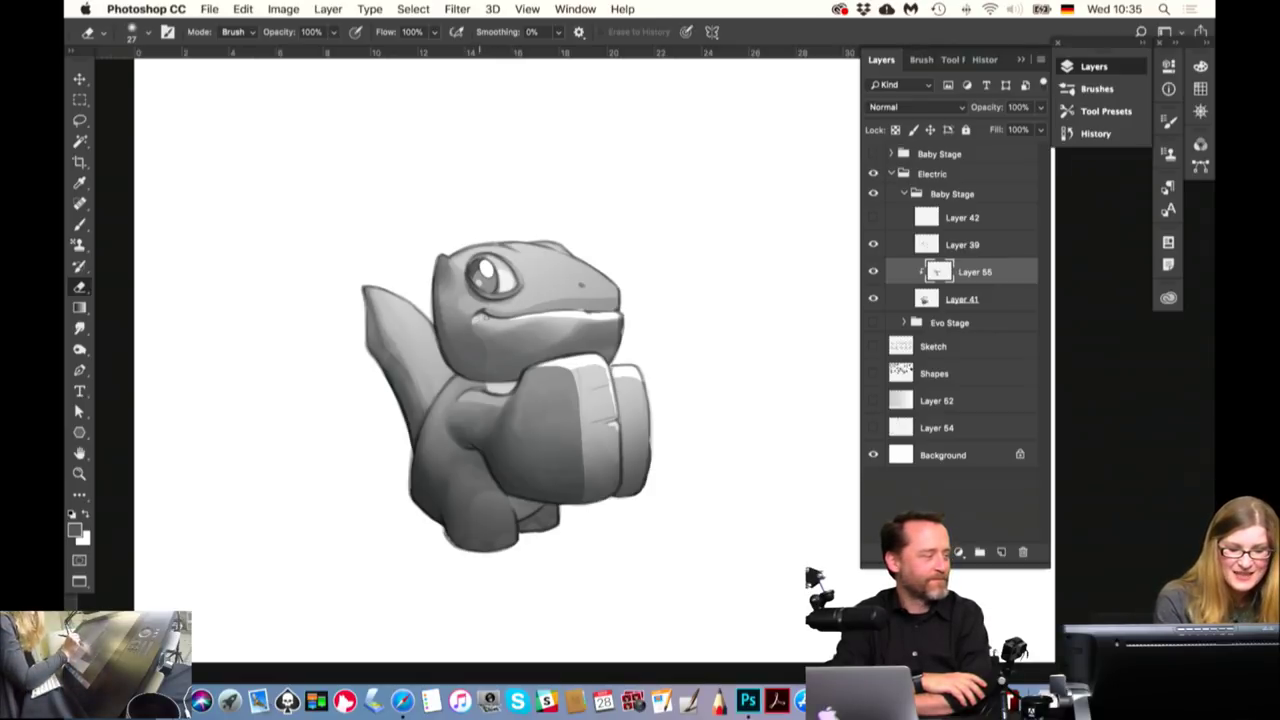
key(ctrl+z)
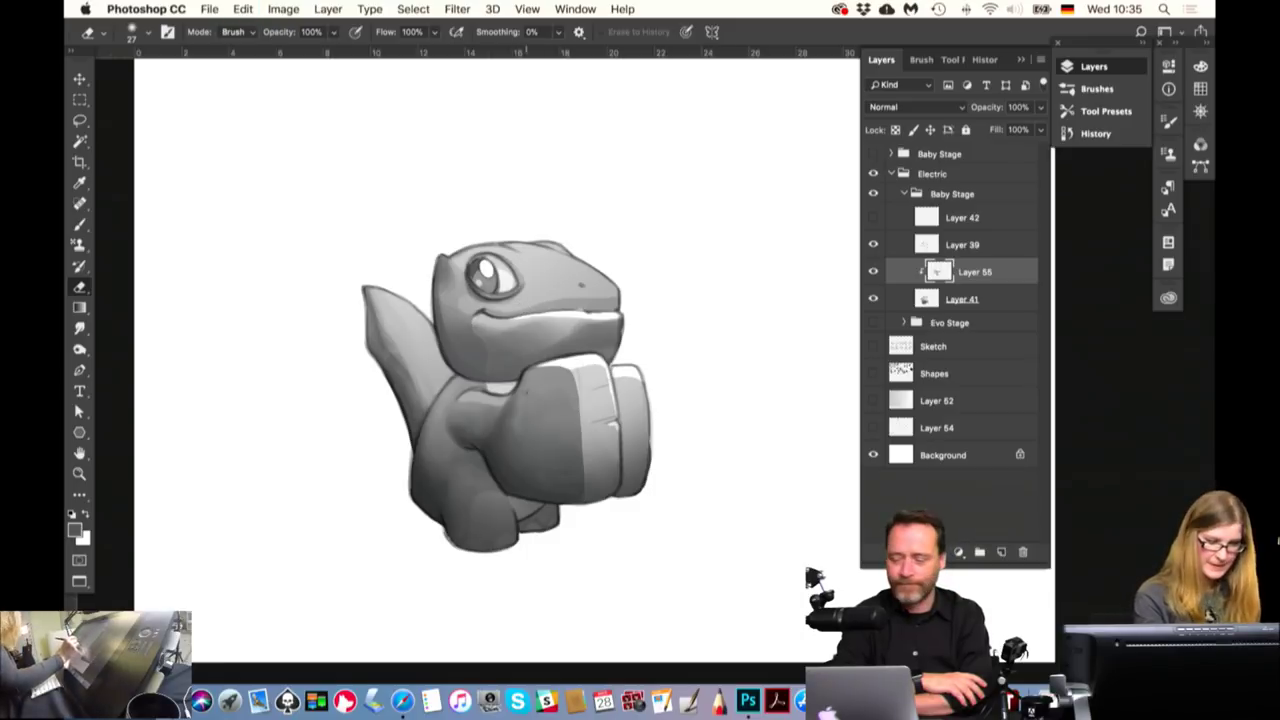
Adjust the eraser, leave Layer 55's options unchanged, and return to the brush at 87% opacity
ctrl+alt+click(539, 400)
drag(539, 400, 539, 400)
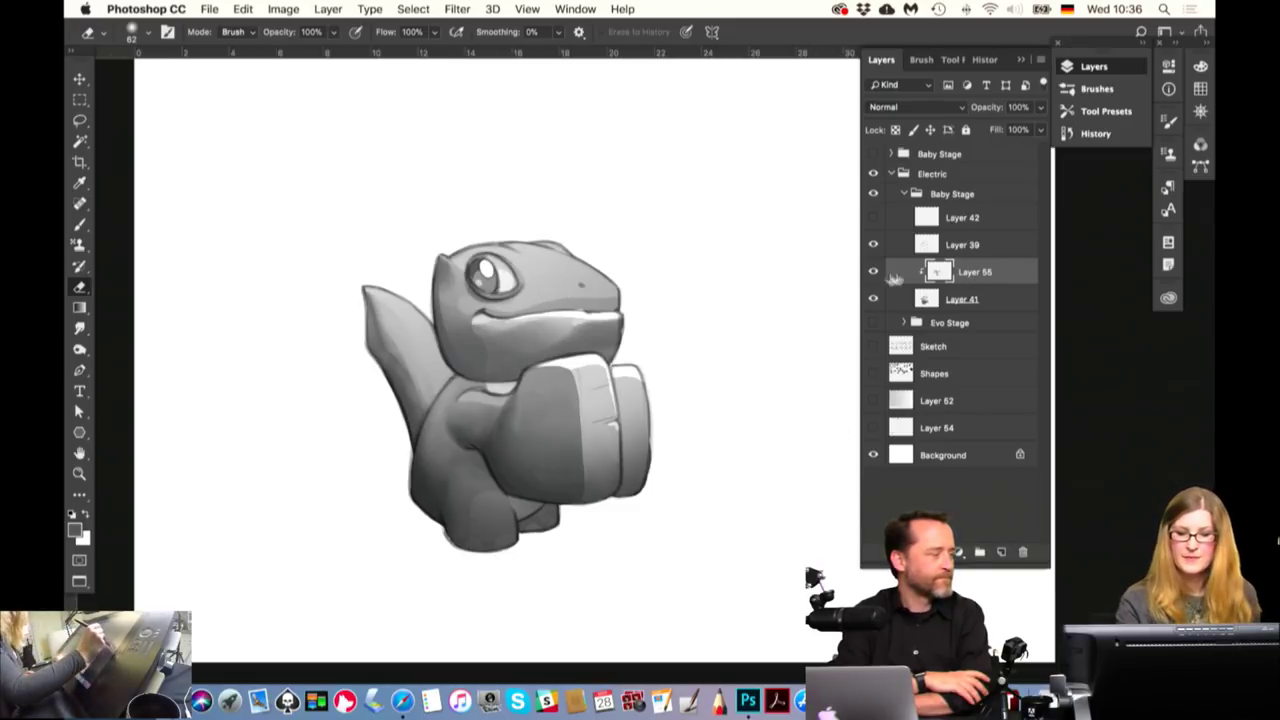
right_click(983, 272)
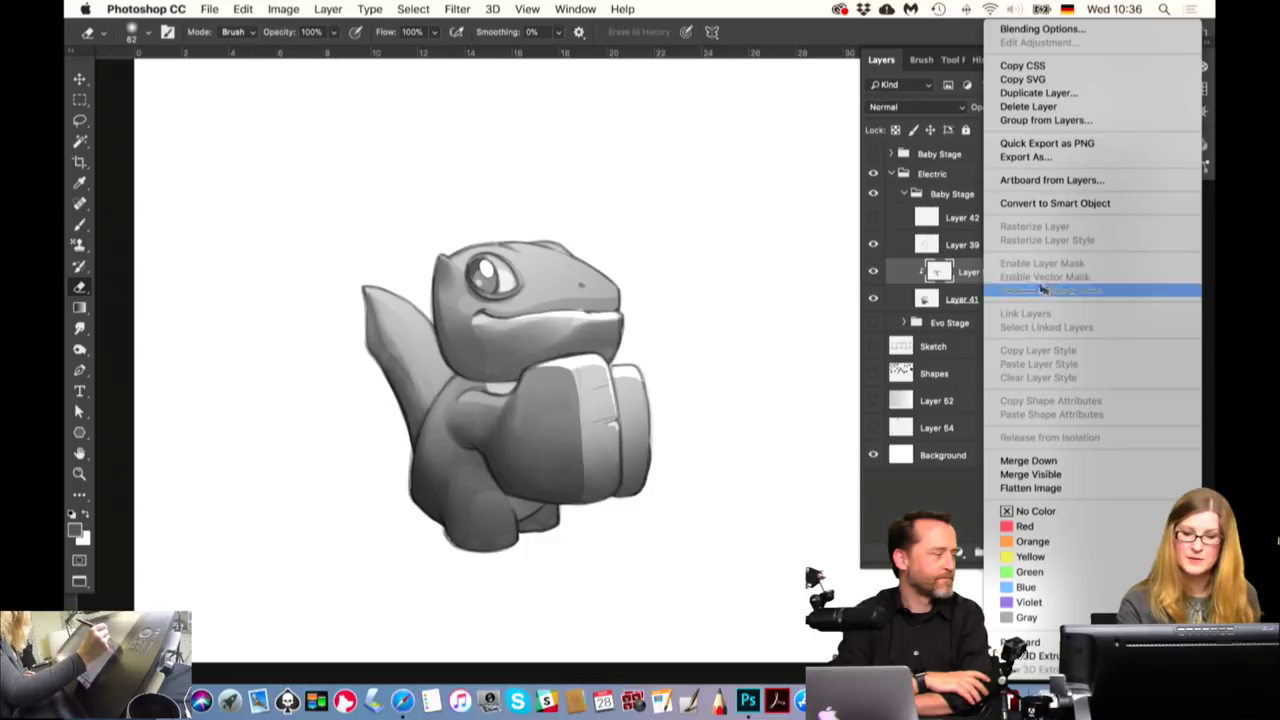
click(974, 274)
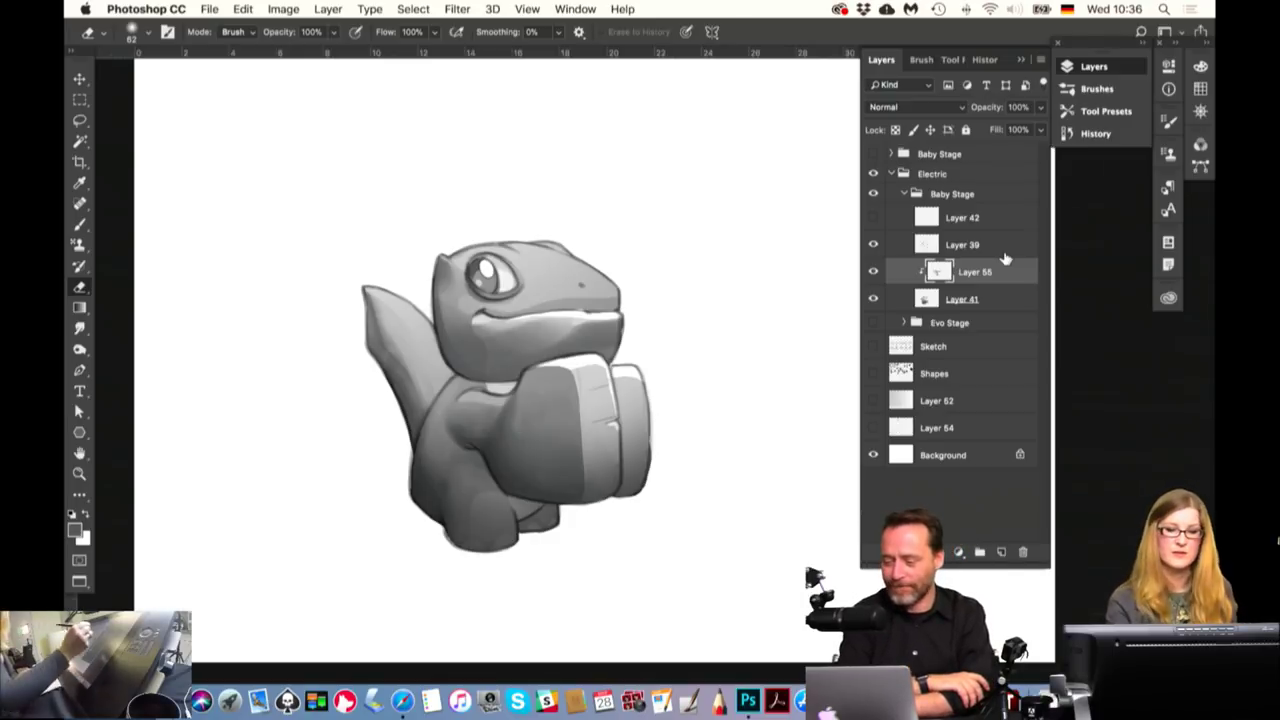
key(b)
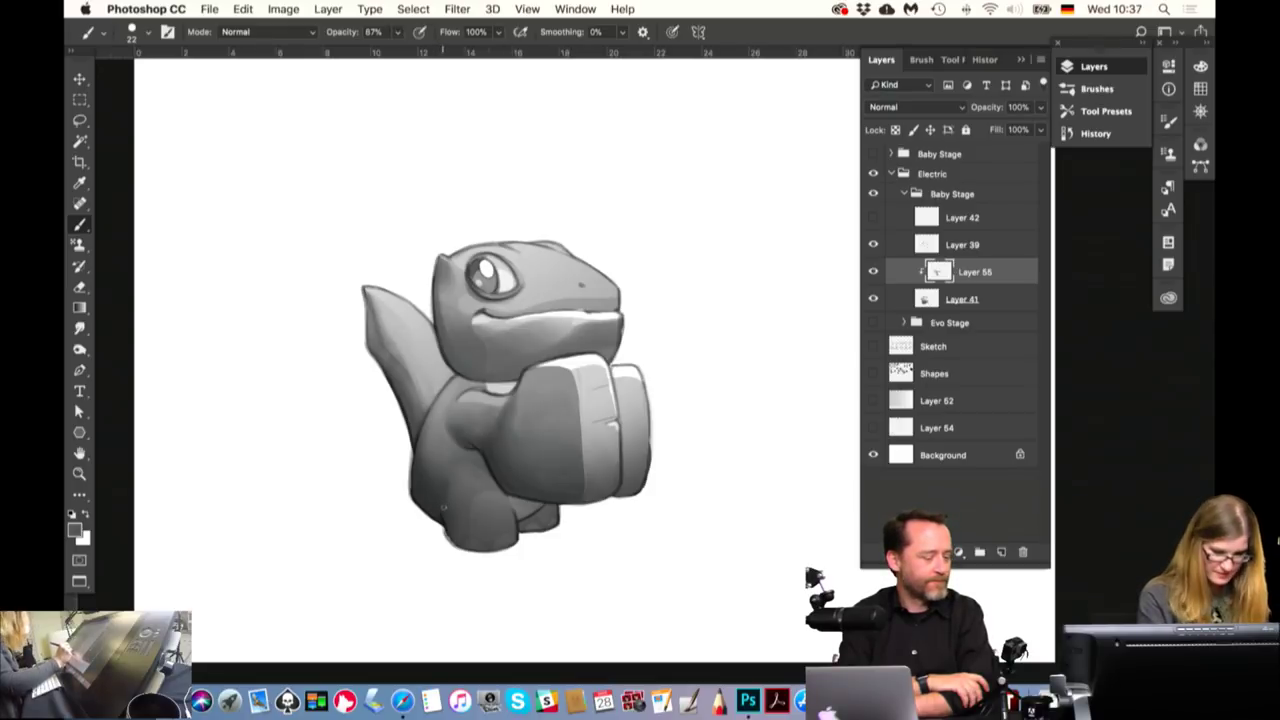
Try brush sizes between 98 and 381 px, settling at about 232 px
drag(580, 521, 610, 520)
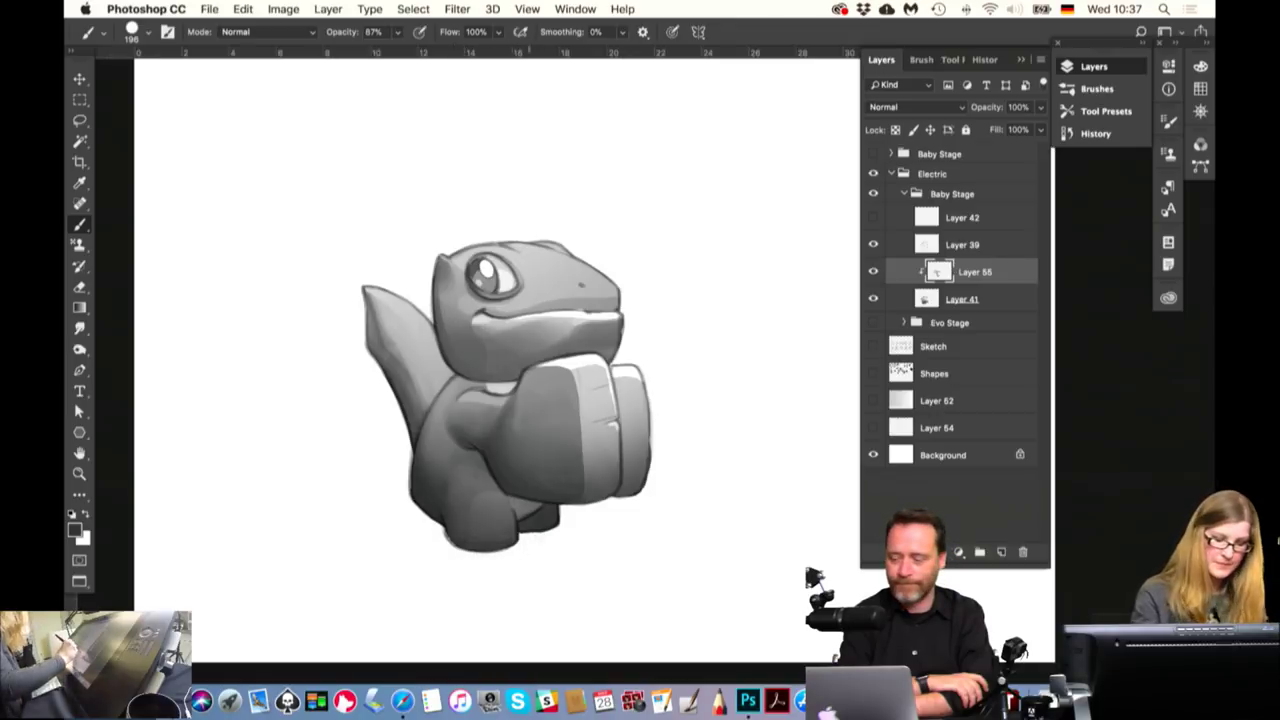
drag(540, 517, 476, 500)
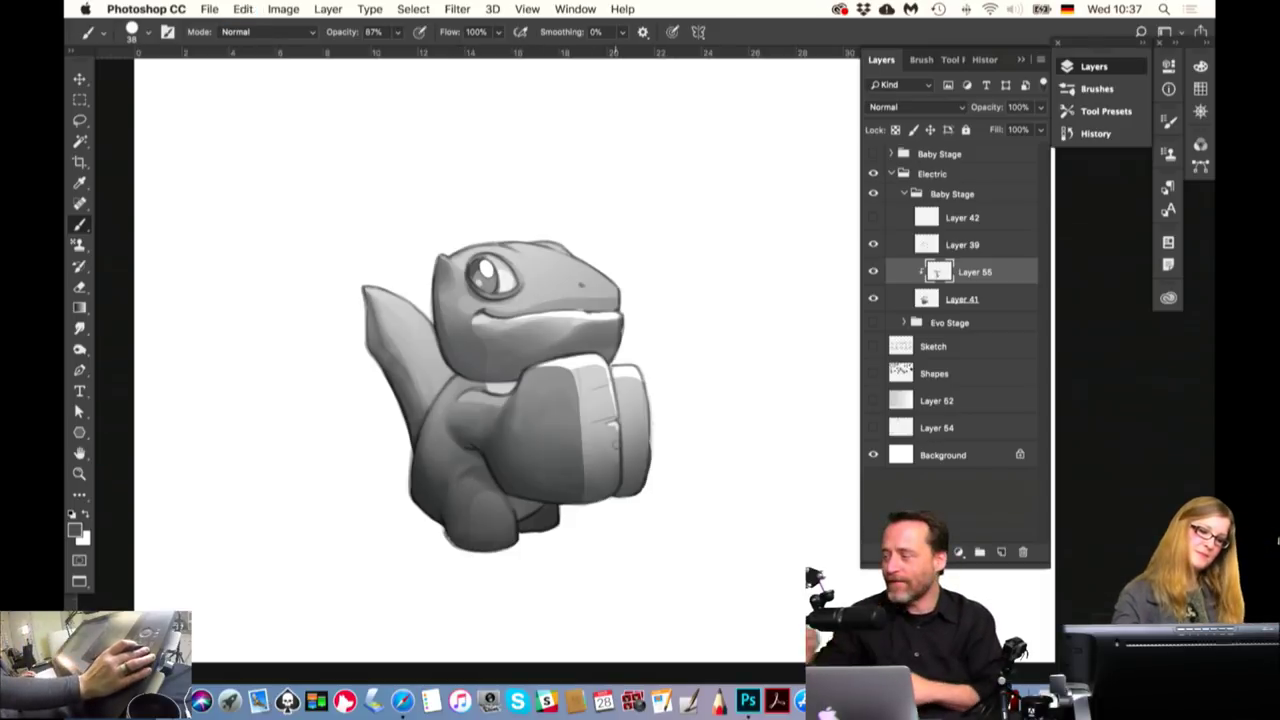
key(ctrl+z)
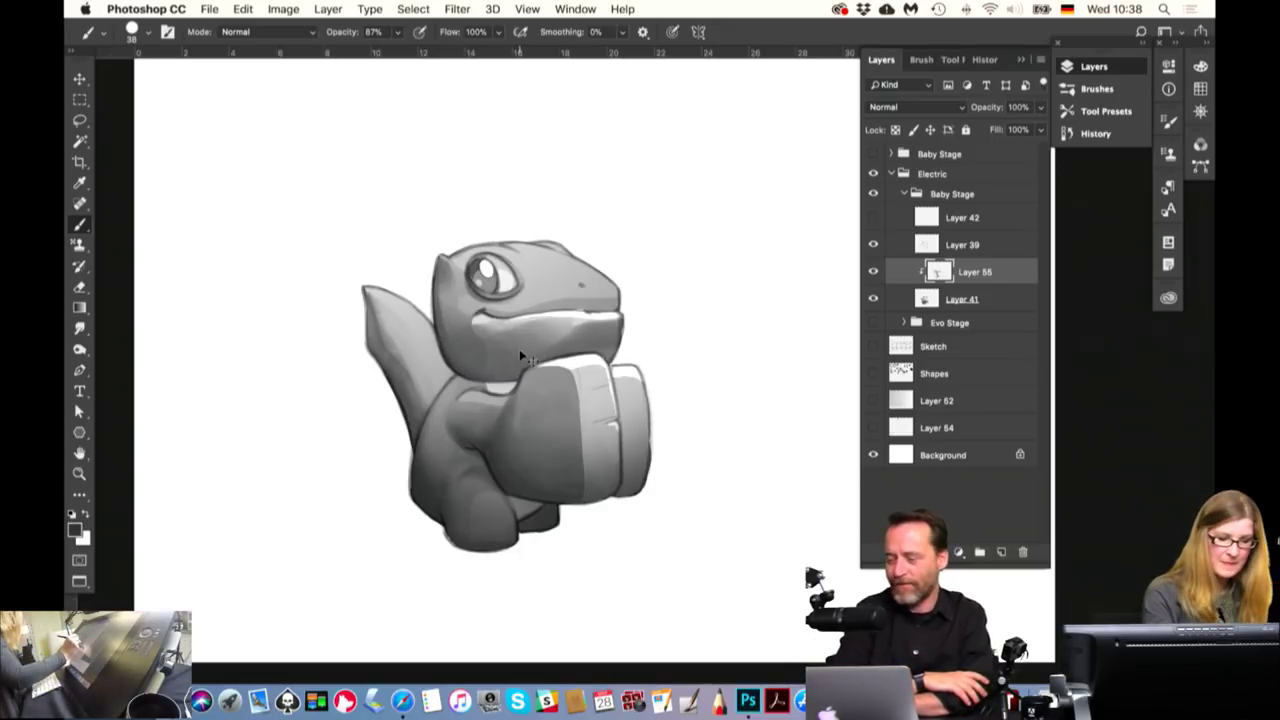
drag(506, 357, 530, 357)
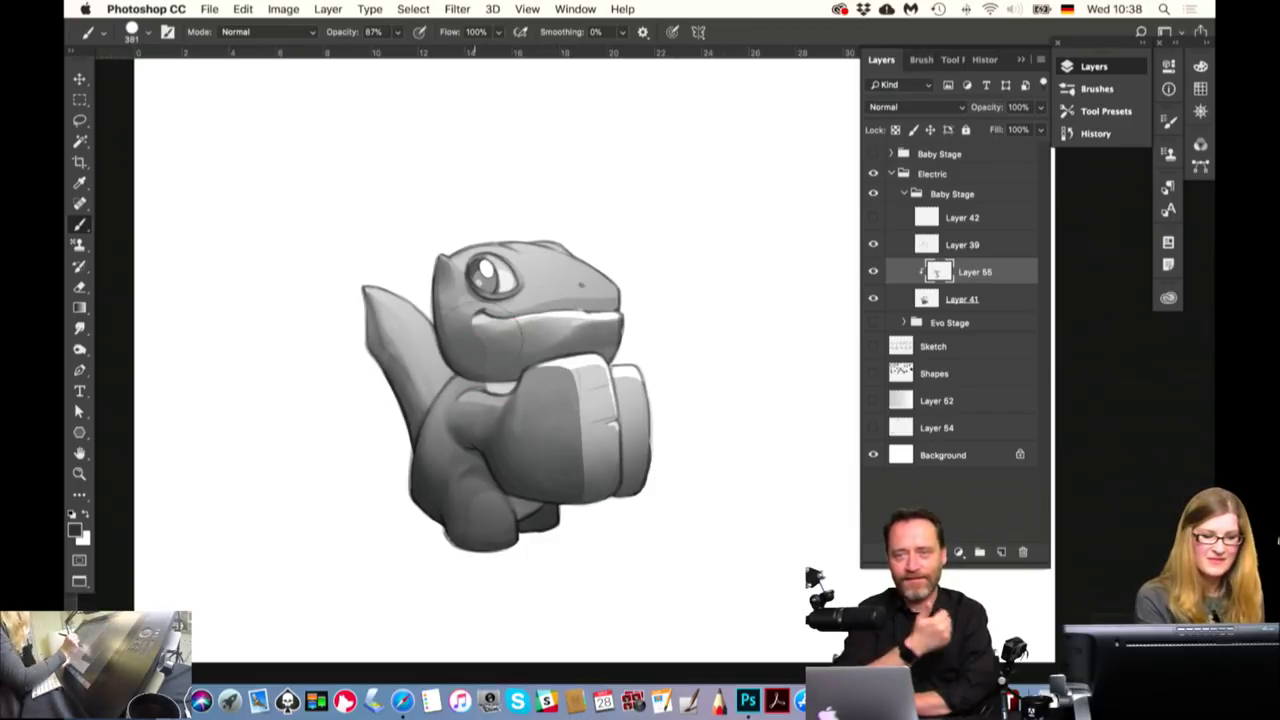
drag(486, 343, 474, 340)
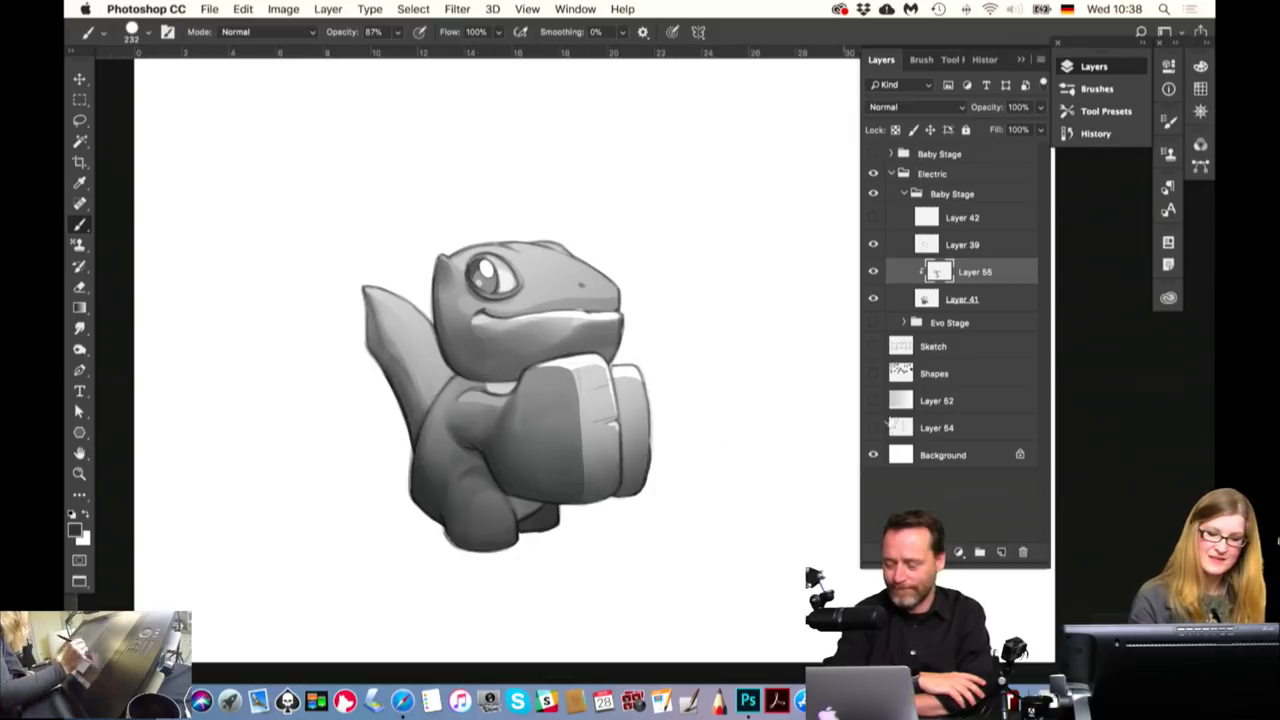
Check the sketch under Layer 41, pick white, and enlarge the brush to 1446 px
click(874, 302)
click(874, 302)
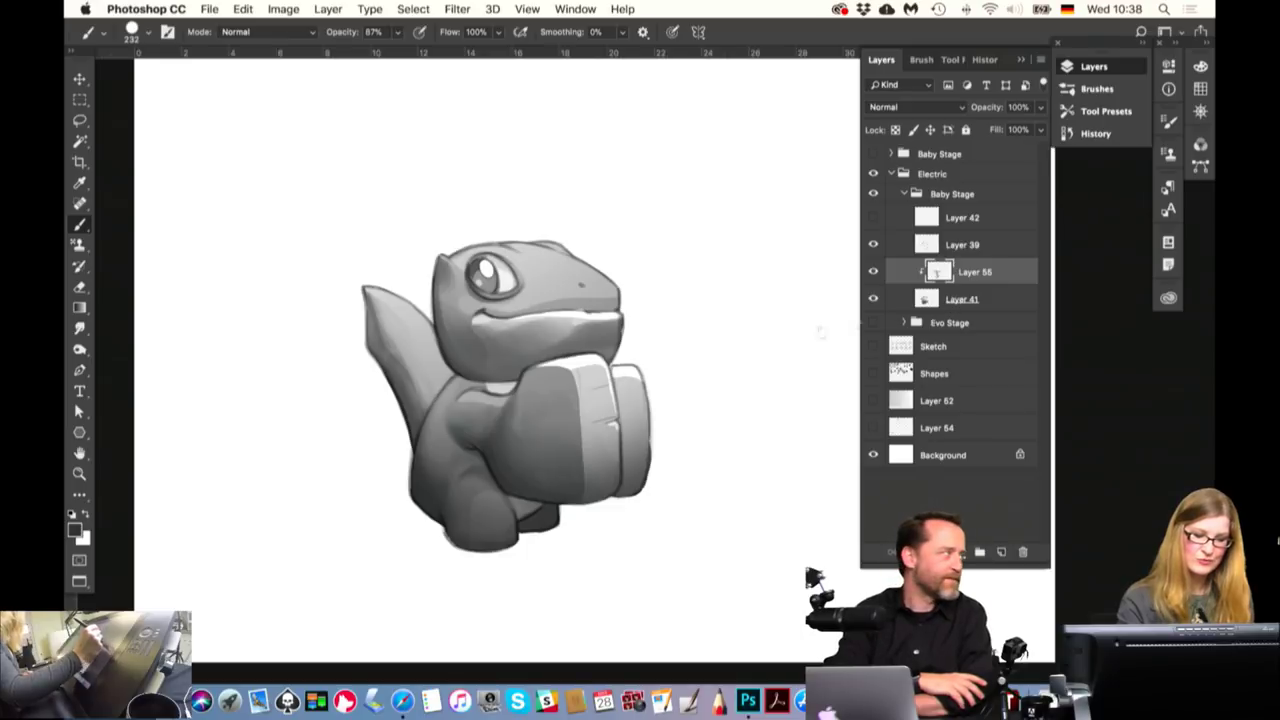
drag(580, 445, 572, 450)
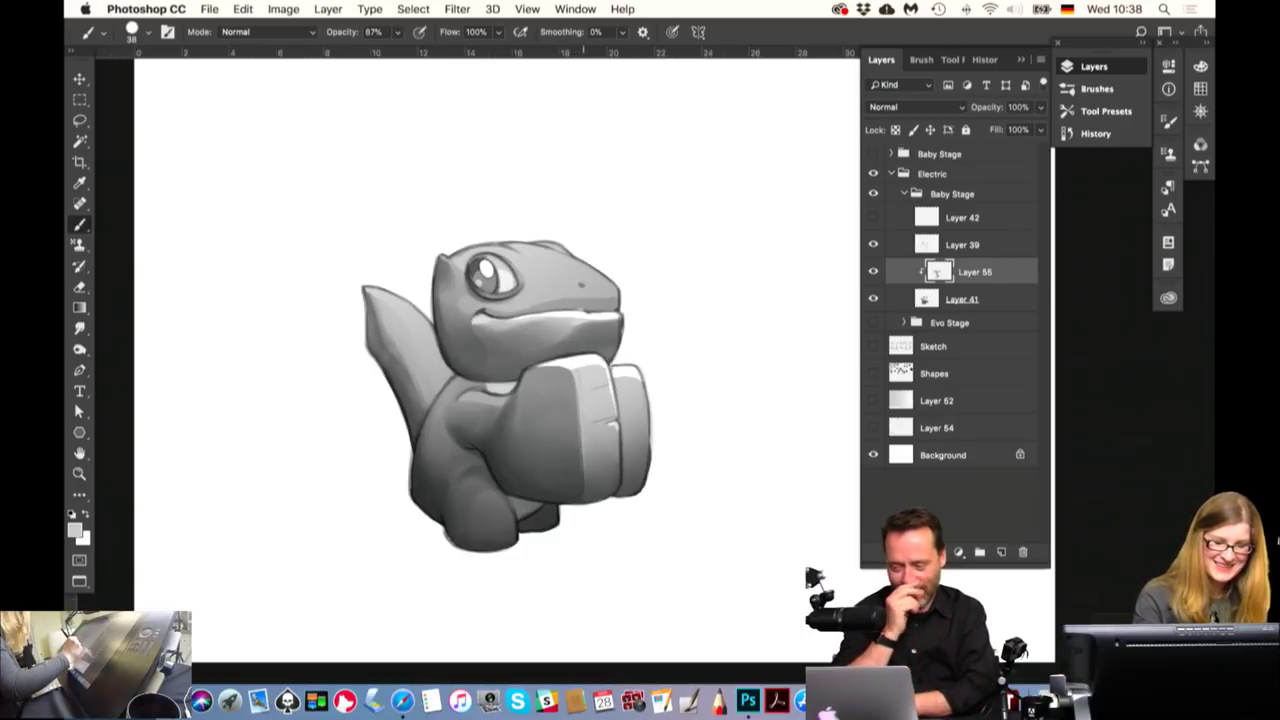
drag(578, 371, 558, 390)
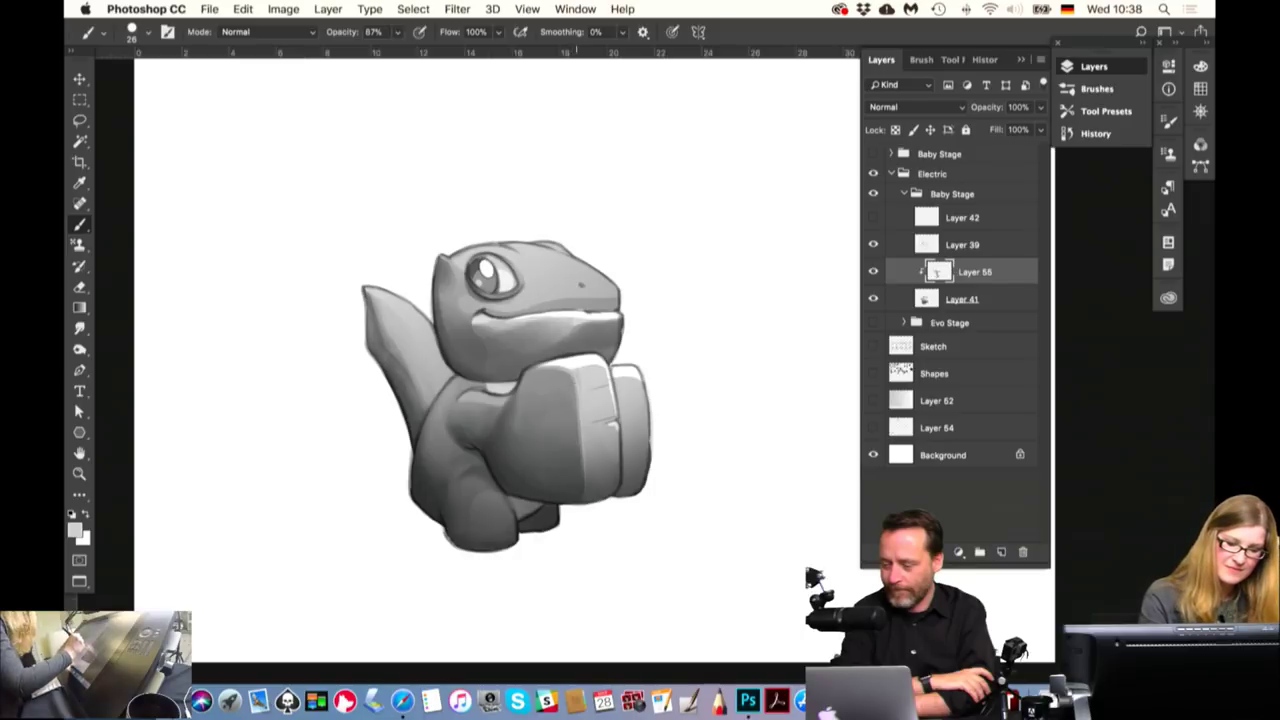
alt+click(562, 366)
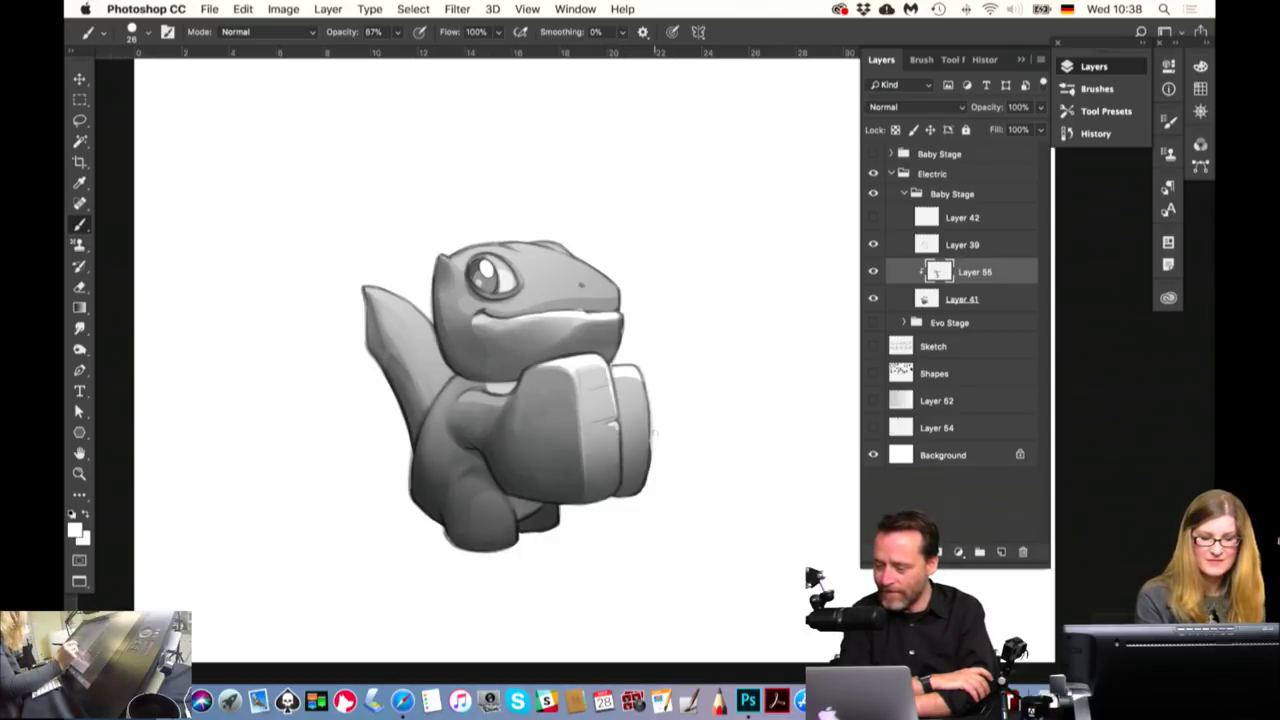
drag(656, 432, 788, 453)
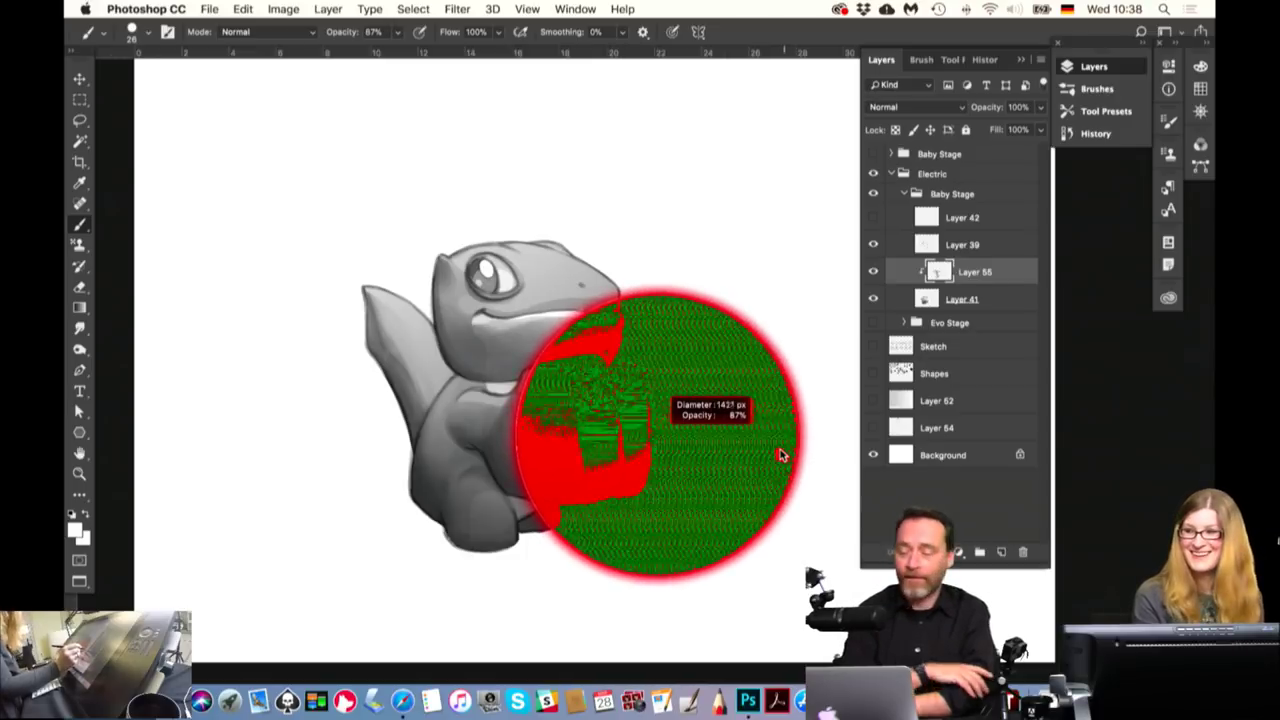
Paint grey shading onto the battery box, resizing the brush around the strokes
mouse_move(788, 453)
mouse_down()
mouse_move(561, 469)
mouse_move(614, 449)
mouse_move(700, 470)
mouse_move(718, 436)
mouse_move(738, 434)
mouse_move(509, 455)
mouse_move(527, 453)
mouse_up()
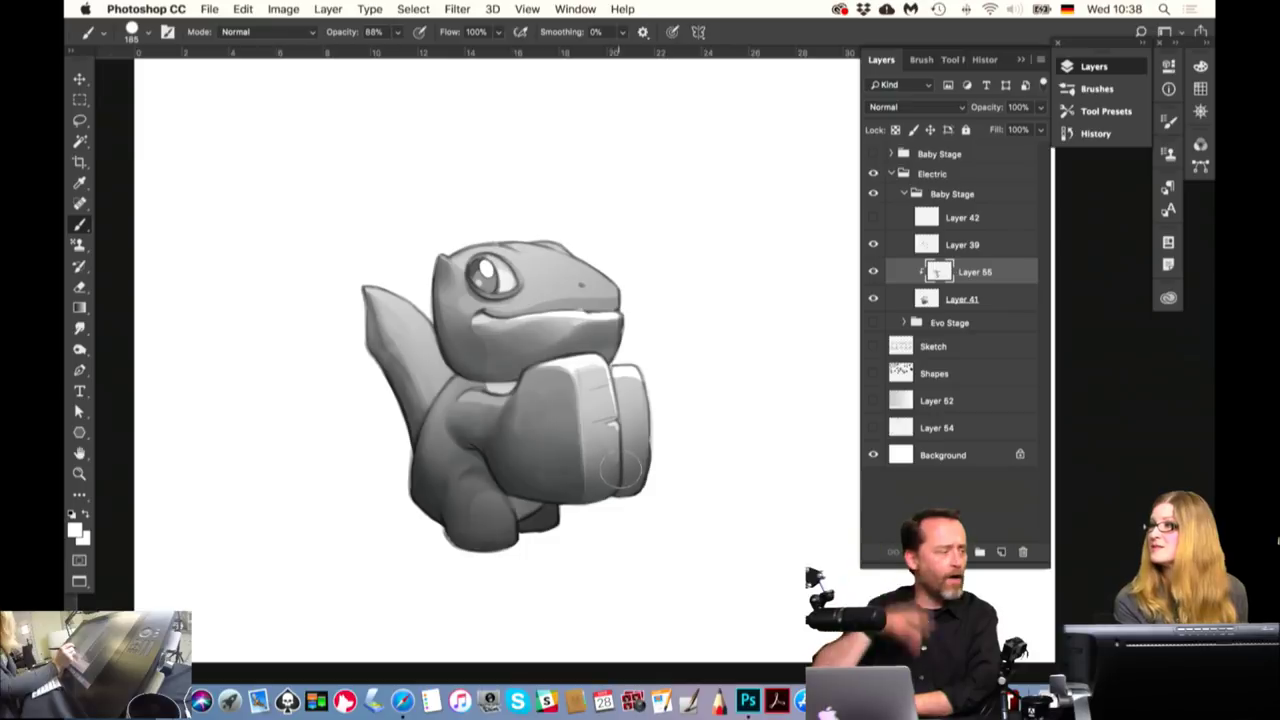
mouse_move(602, 481)
mouse_down()
mouse_move(573, 488)
mouse_move(844, 478)
mouse_move(688, 450)
mouse_up()
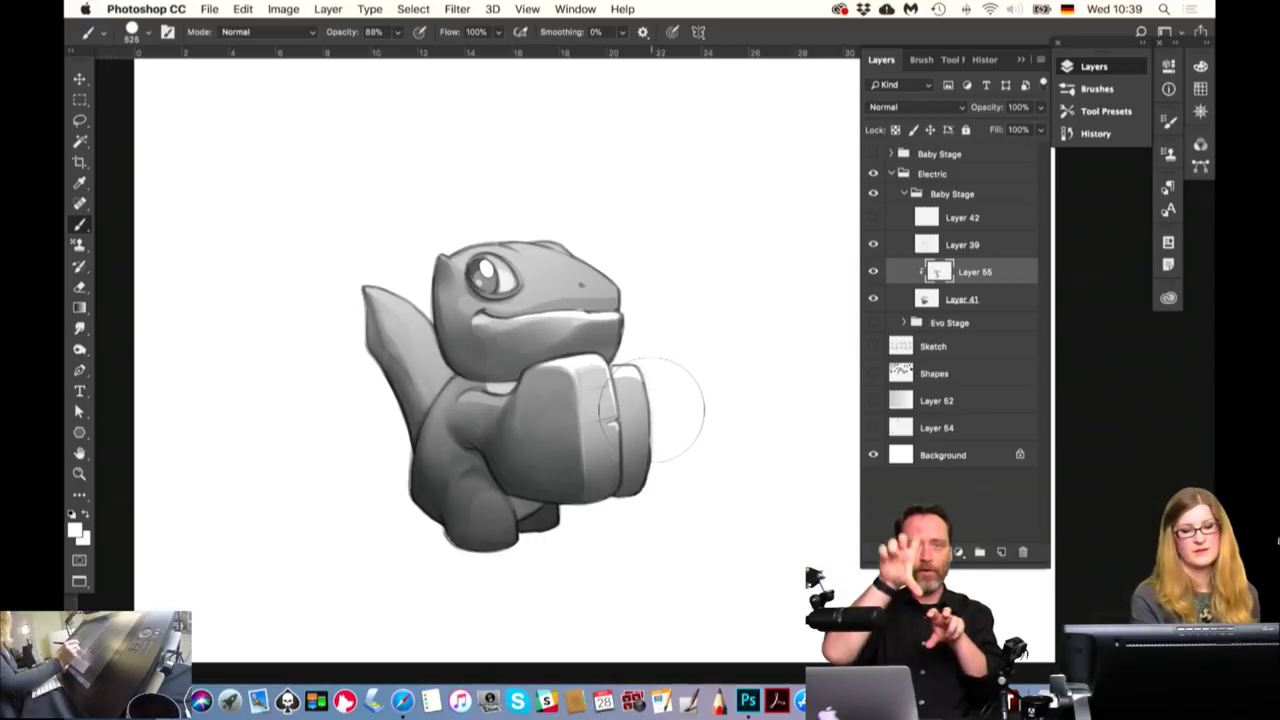
mouse_move(650, 410)
mouse_down()
mouse_move(669, 304)
mouse_move(704, 519)
mouse_move(686, 234)
mouse_up()
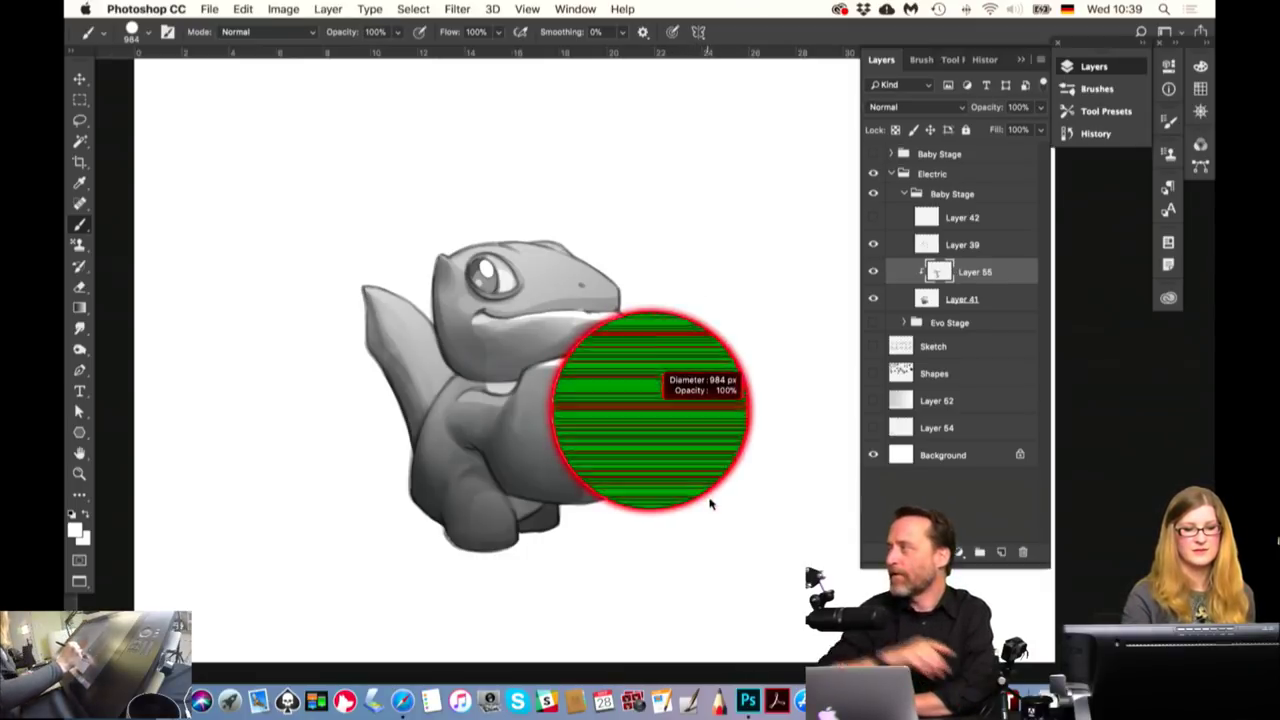
mouse_move(690, 200)
mouse_down()
mouse_move(711, 503)
mouse_move(680, 222)
mouse_move(683, 517)
mouse_move(677, 354)
mouse_move(634, 400)
mouse_move(476, 427)
mouse_up()
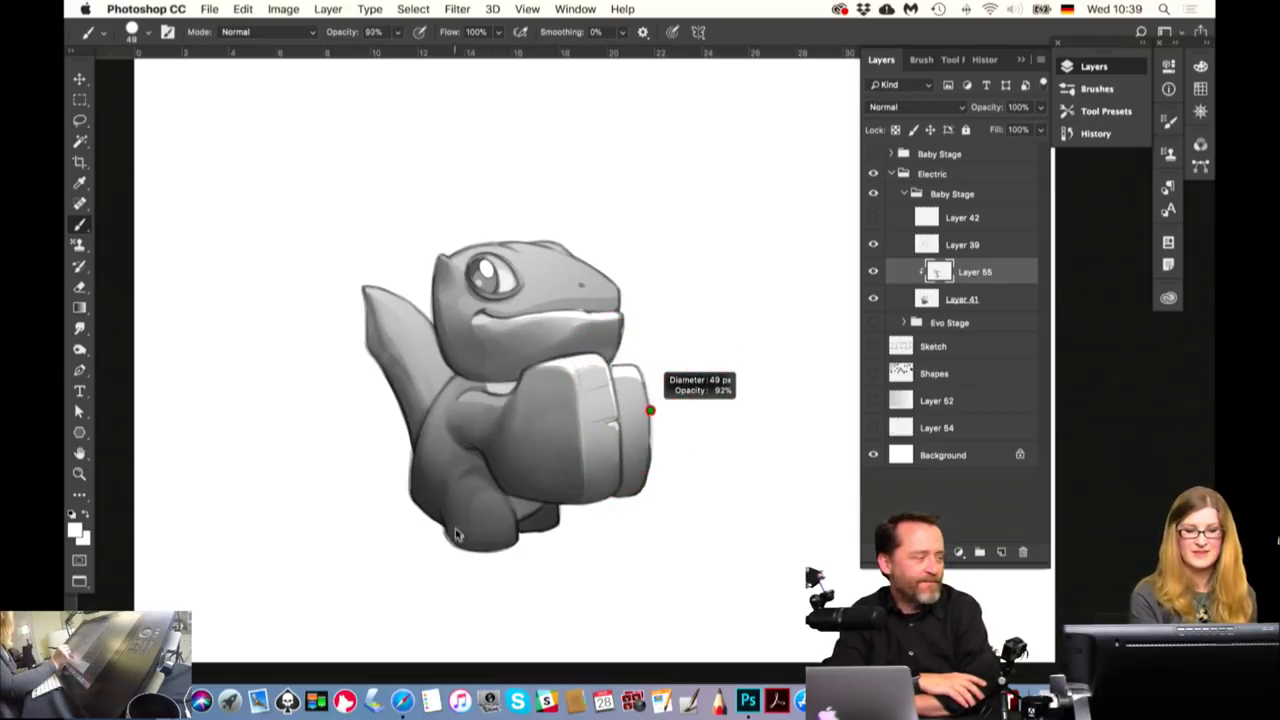
Set a small brush, sample light grey from the head, and compare Layer 55 on and off
drag(460, 538, 462, 536)
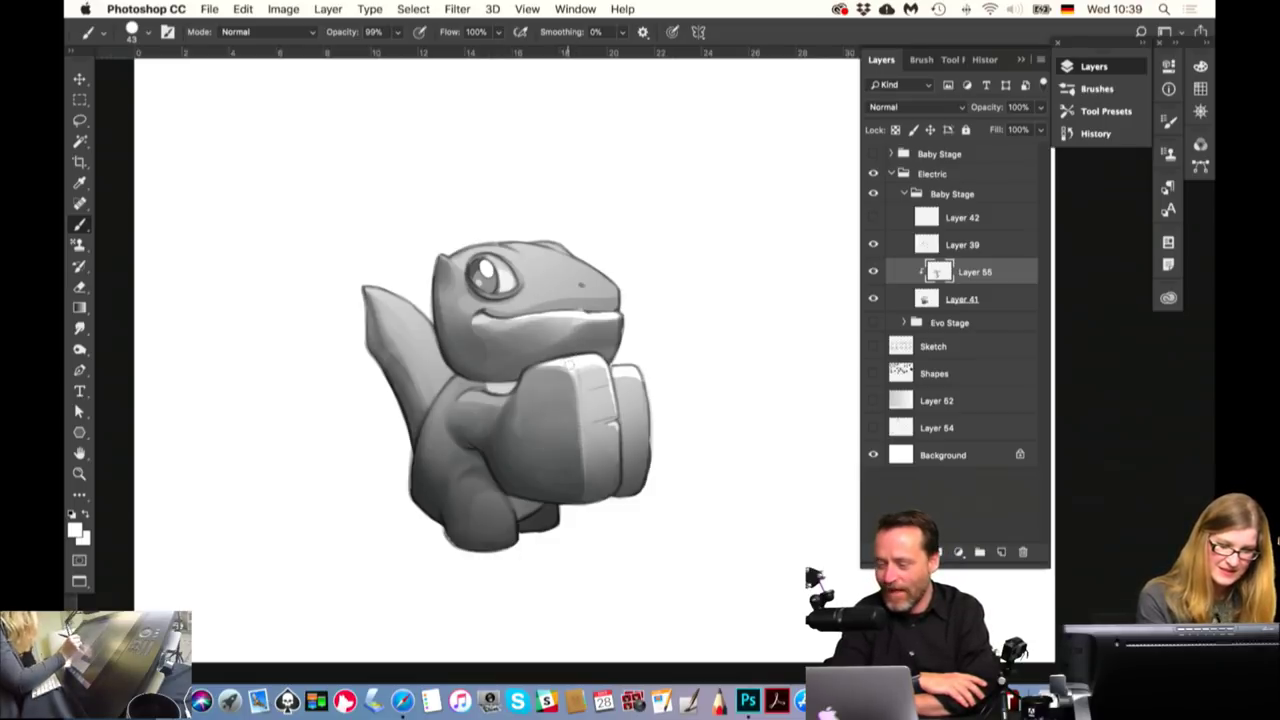
drag(563, 372, 558, 371)
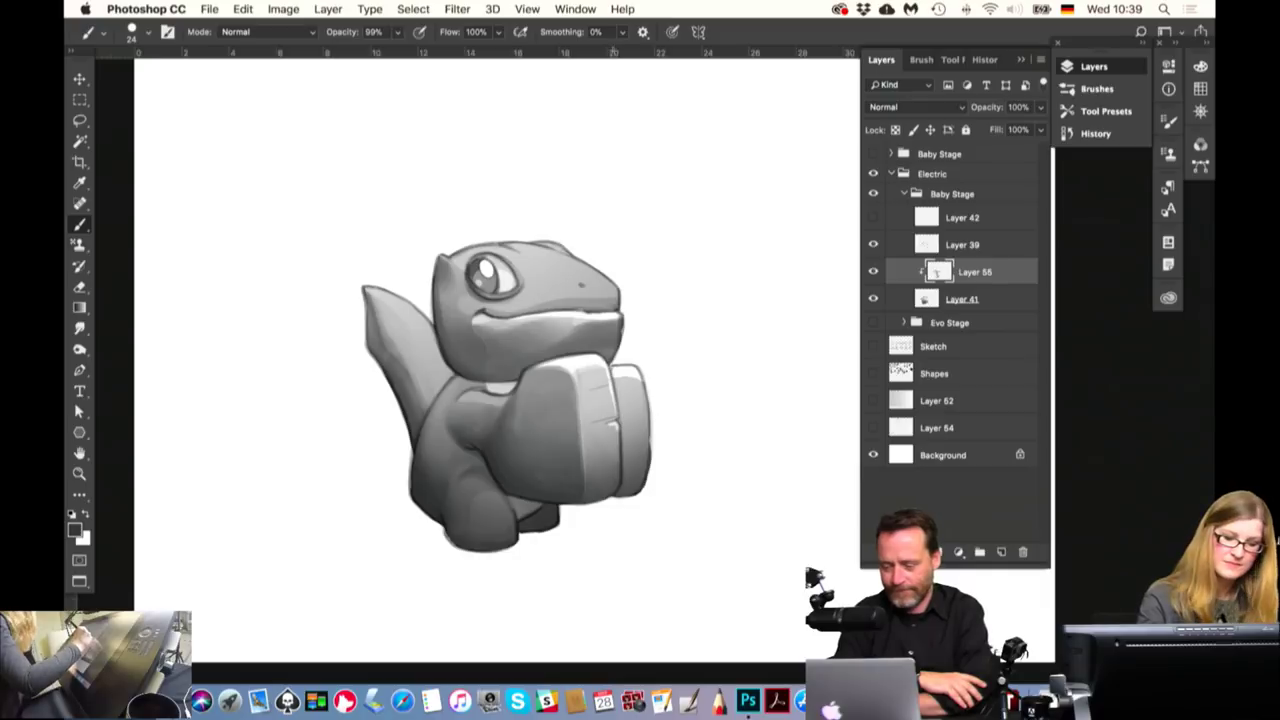
alt+click(612, 298)
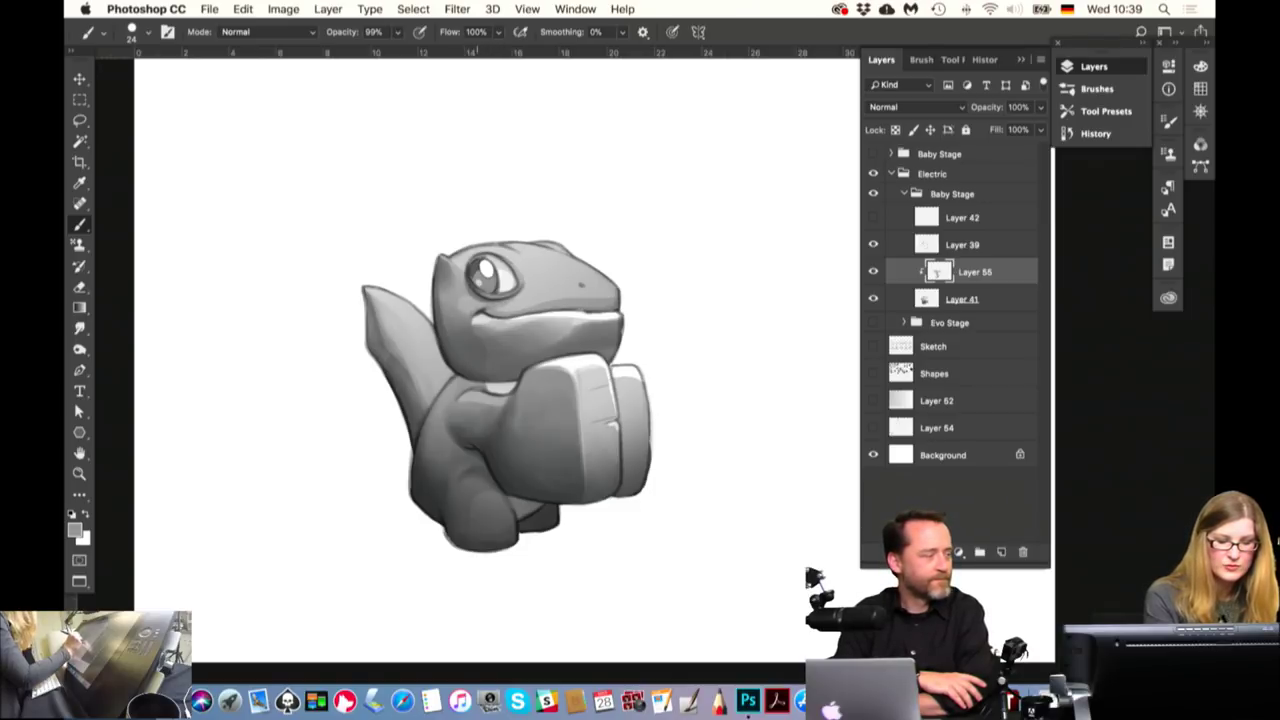
click(873, 272)
click(873, 272)
Merge Layer 55 down into B/W, then compare the painting with Layer 39 toggled
right_click(960, 275)
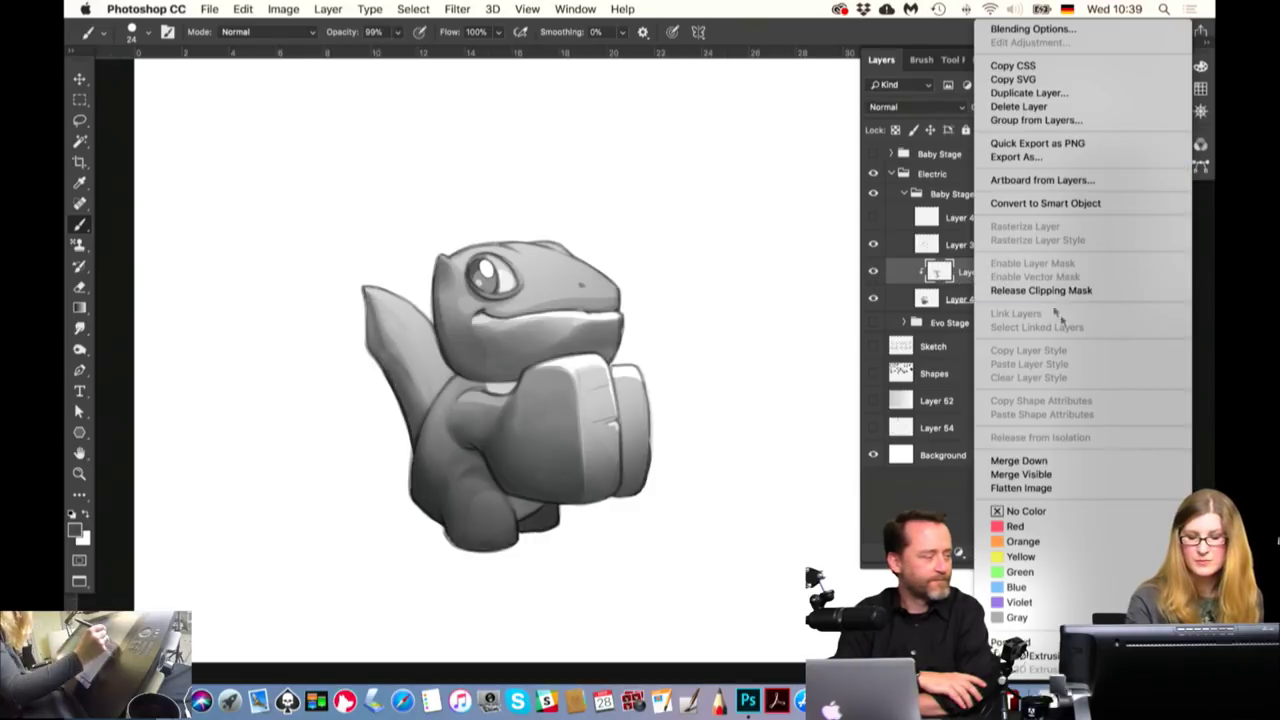
click(1027, 462)
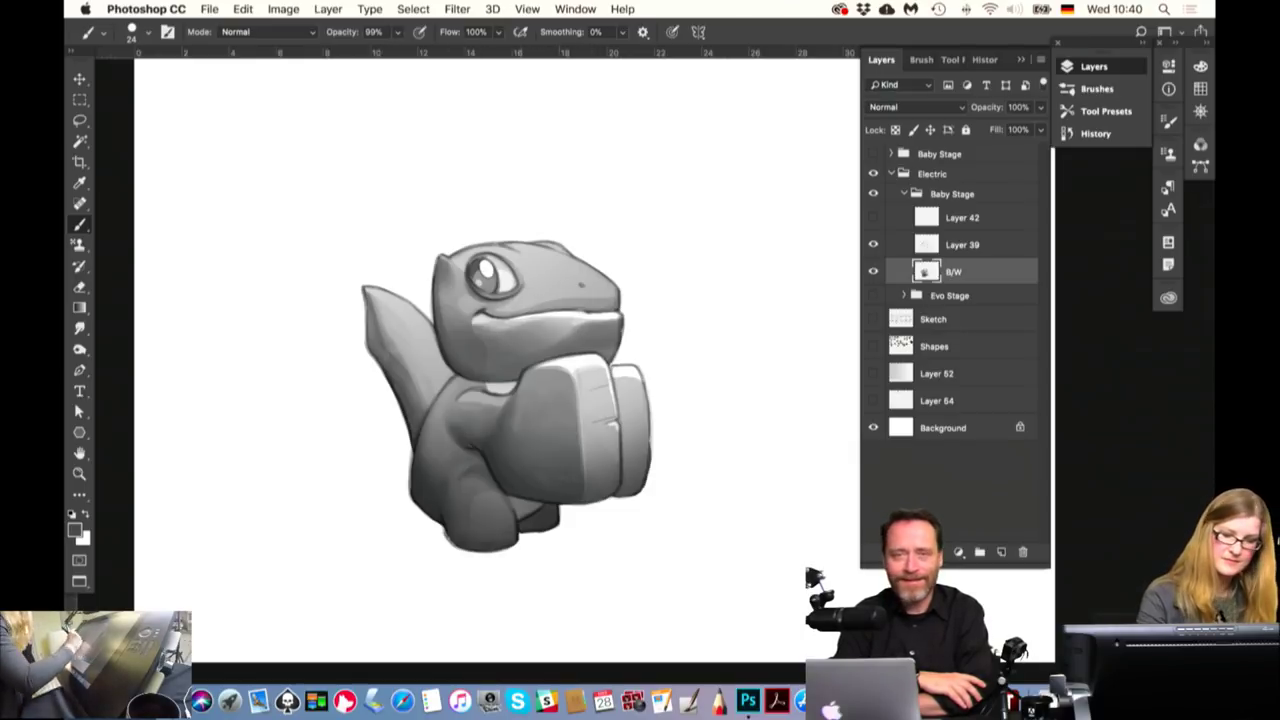
click(873, 245)
click(873, 245)
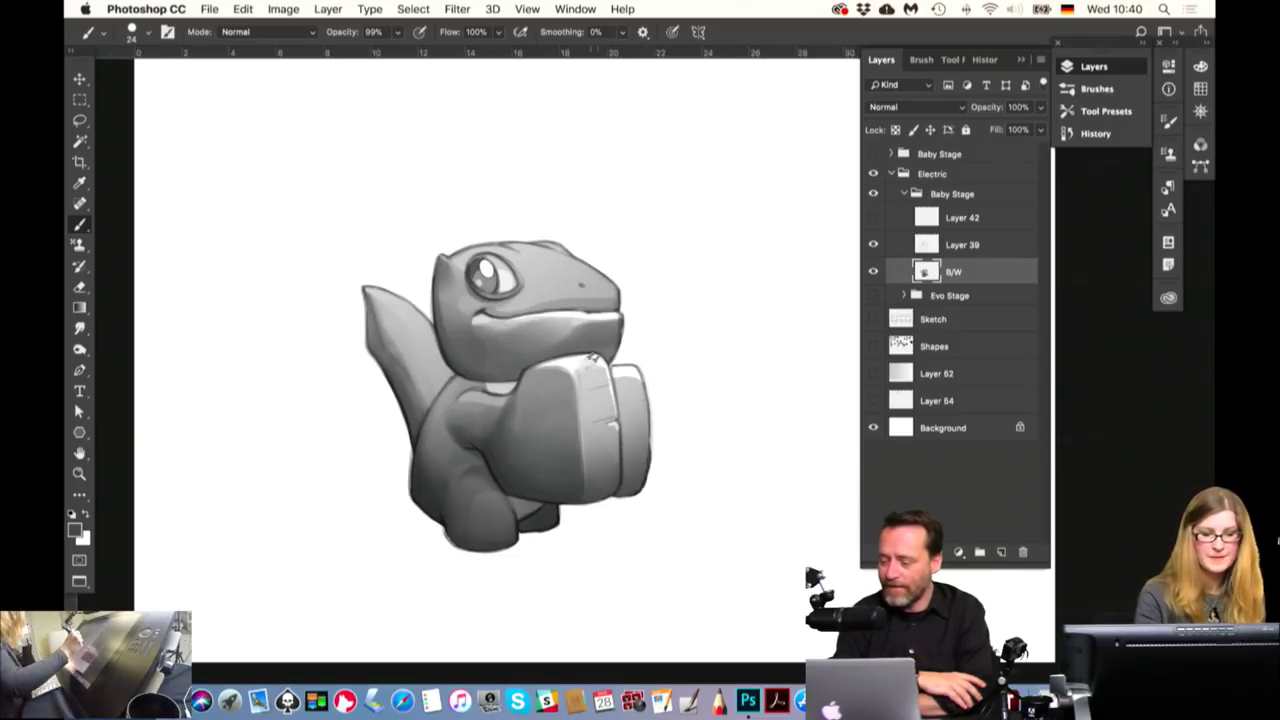
Select Layer 39 and compare it on and off, swapping the colours back and forth
click(873, 244)
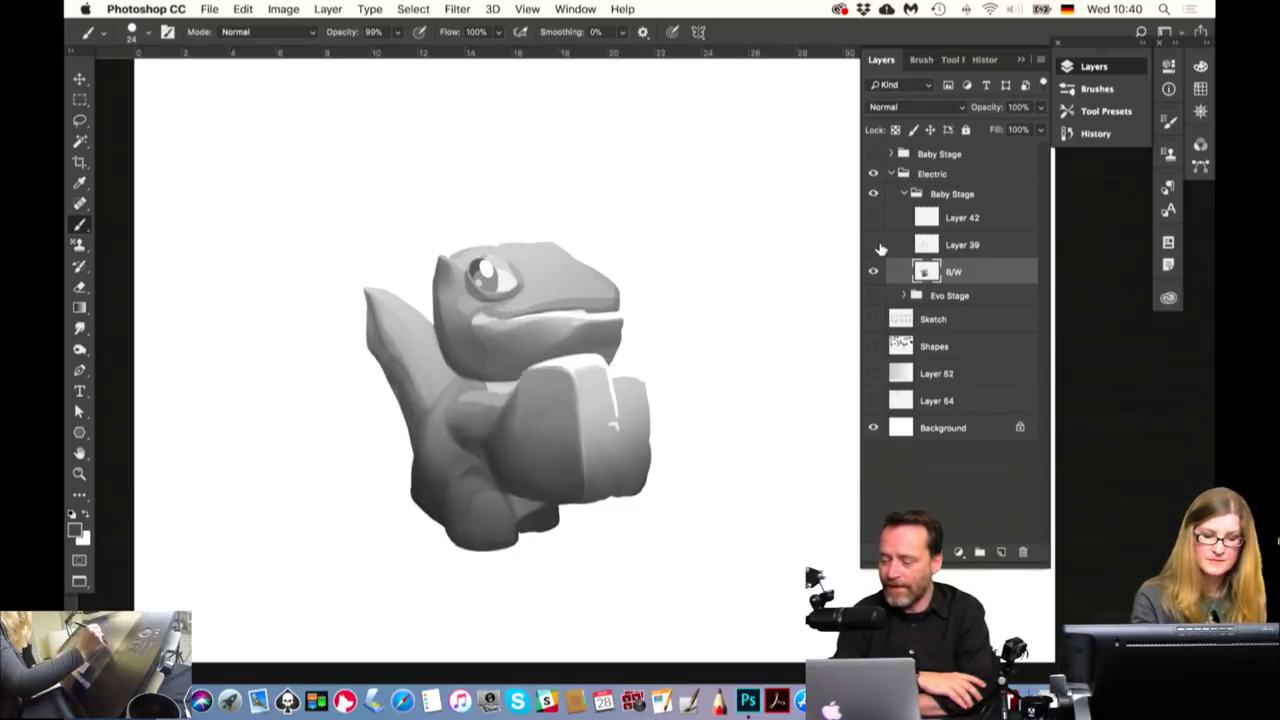
click(966, 252)
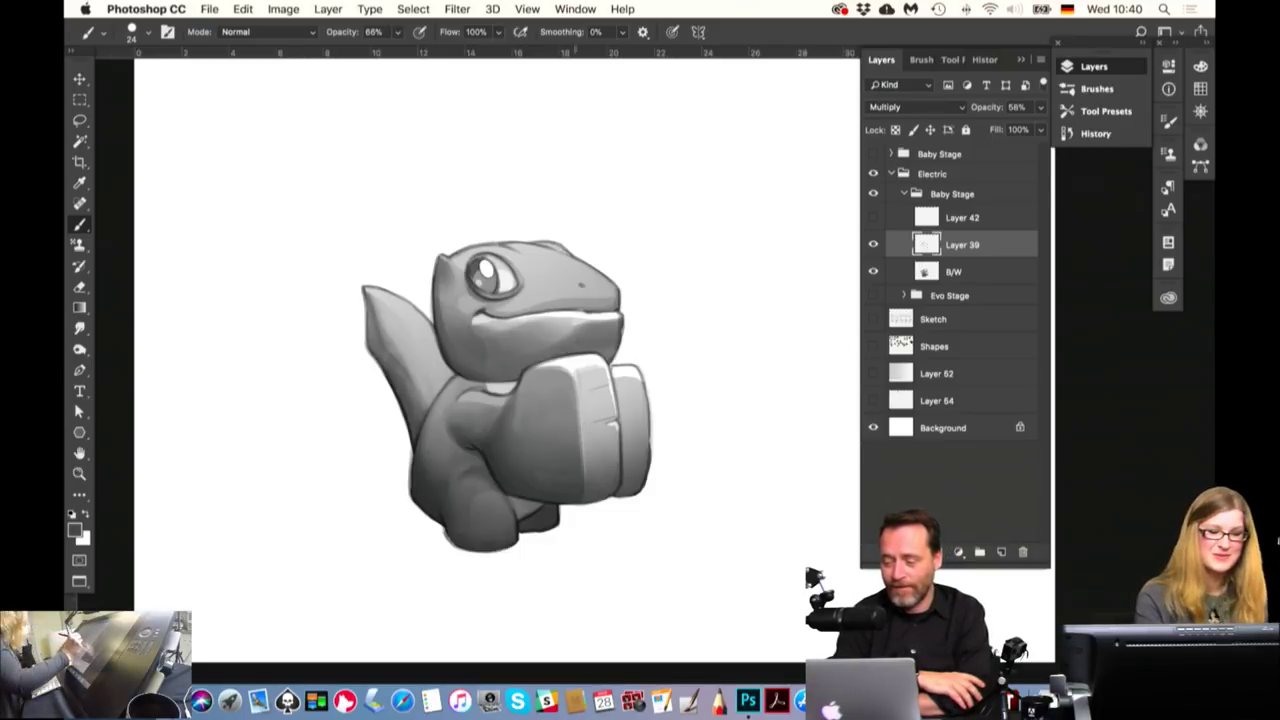
key(x)
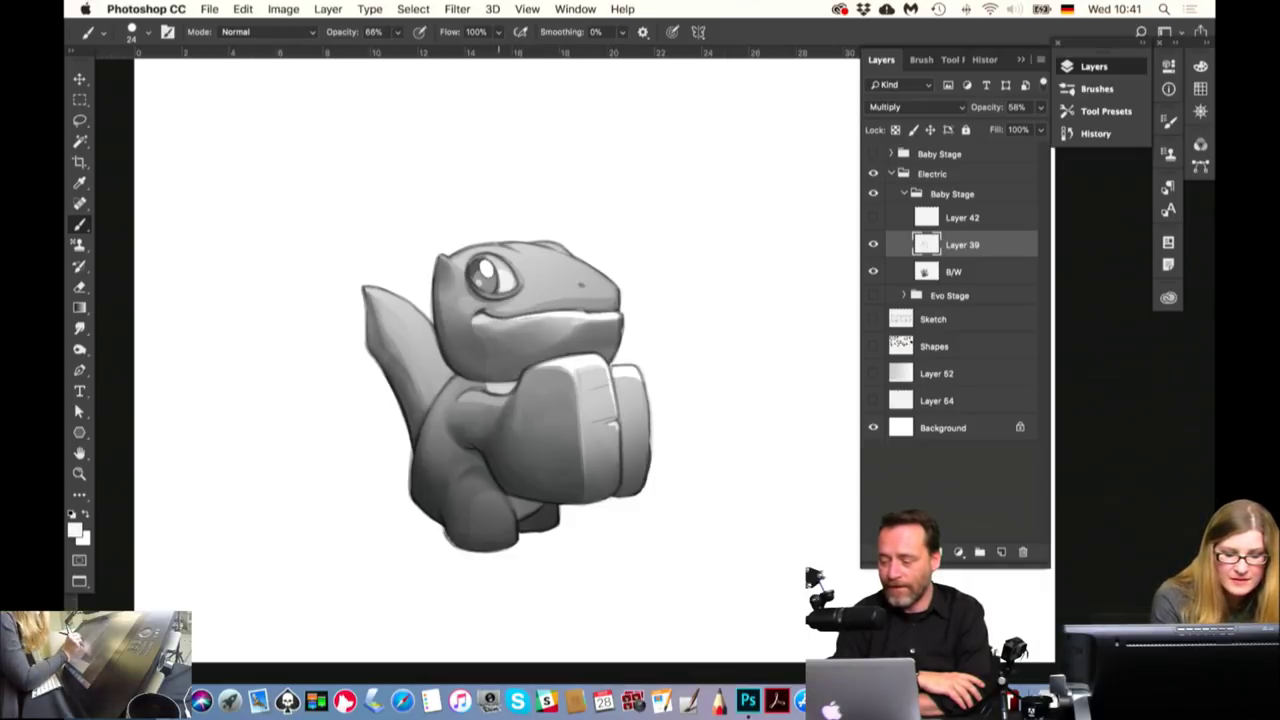
click(875, 244)
click(874, 244)
click(958, 272)
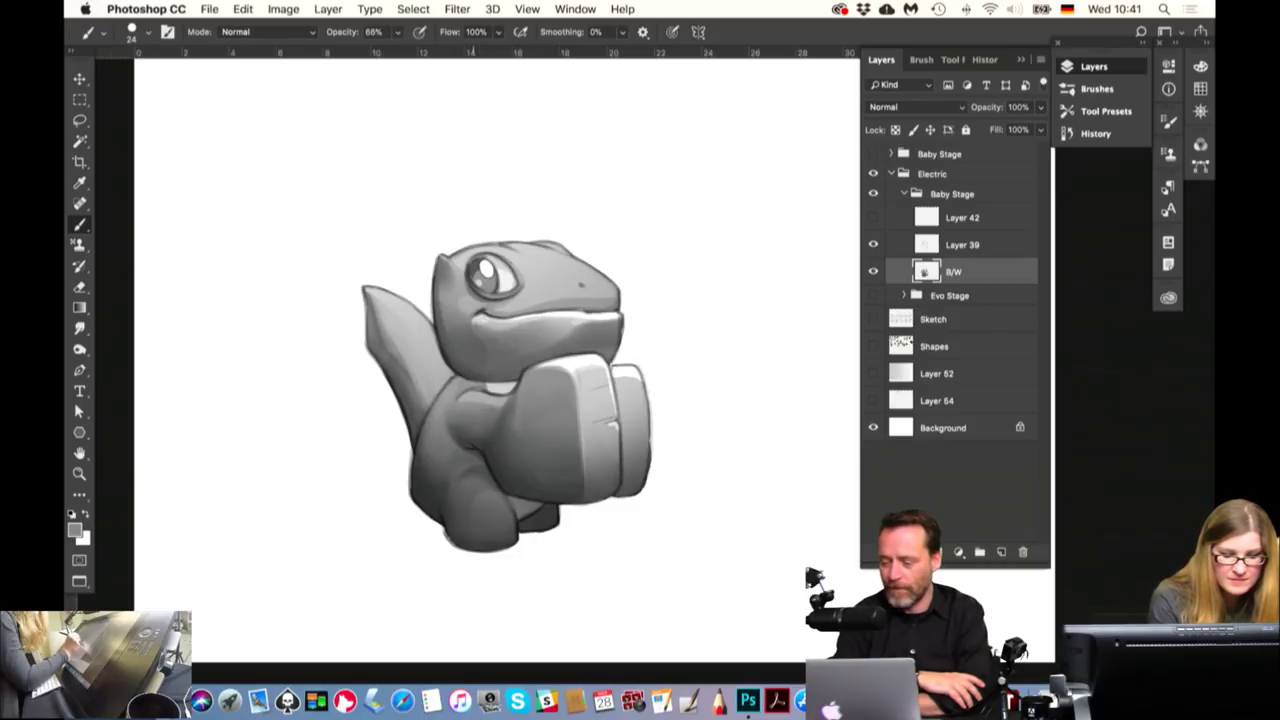
key(x)
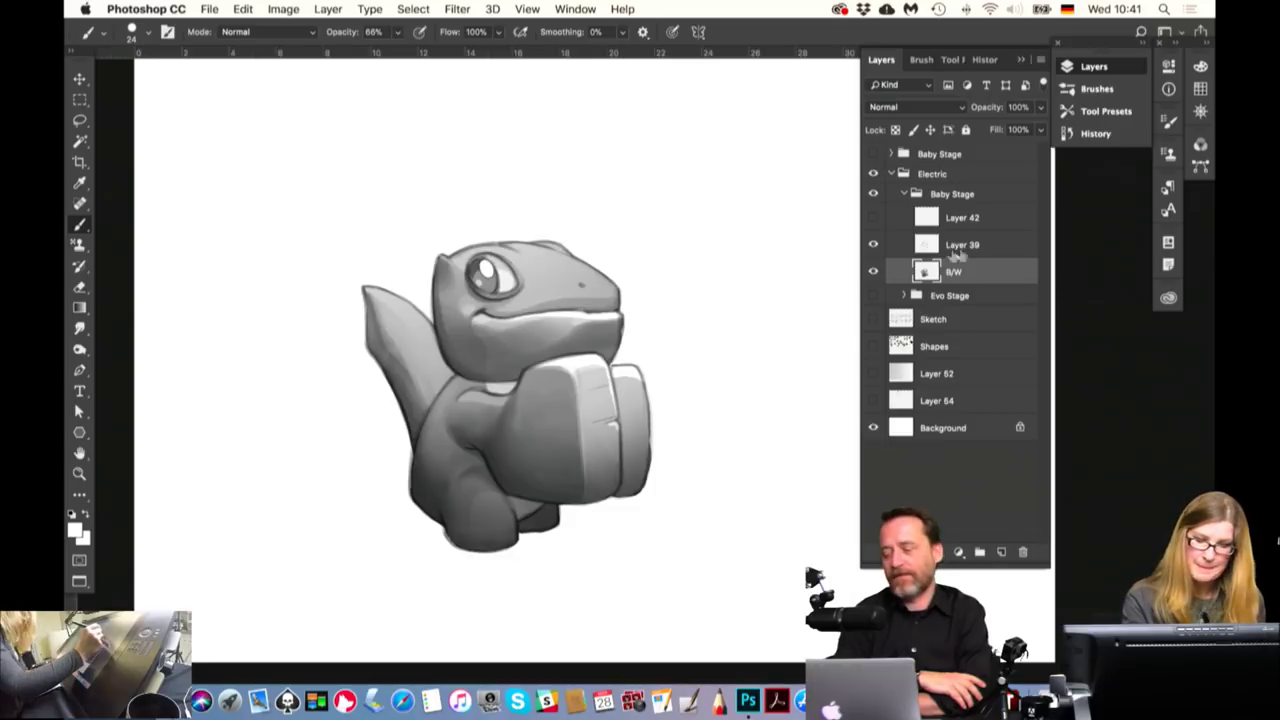
Set Layer 39's opacity to 54%
click(968, 245)
click(1040, 107)
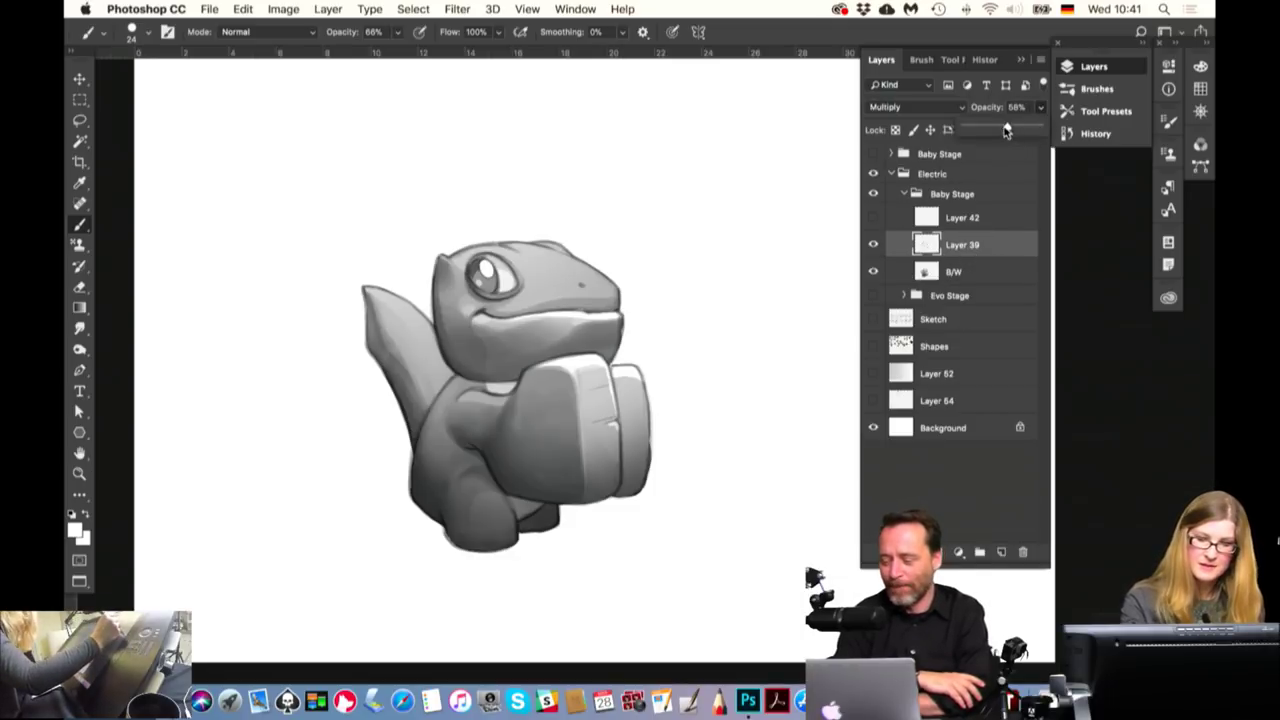
drag(1005, 129, 1001, 129)
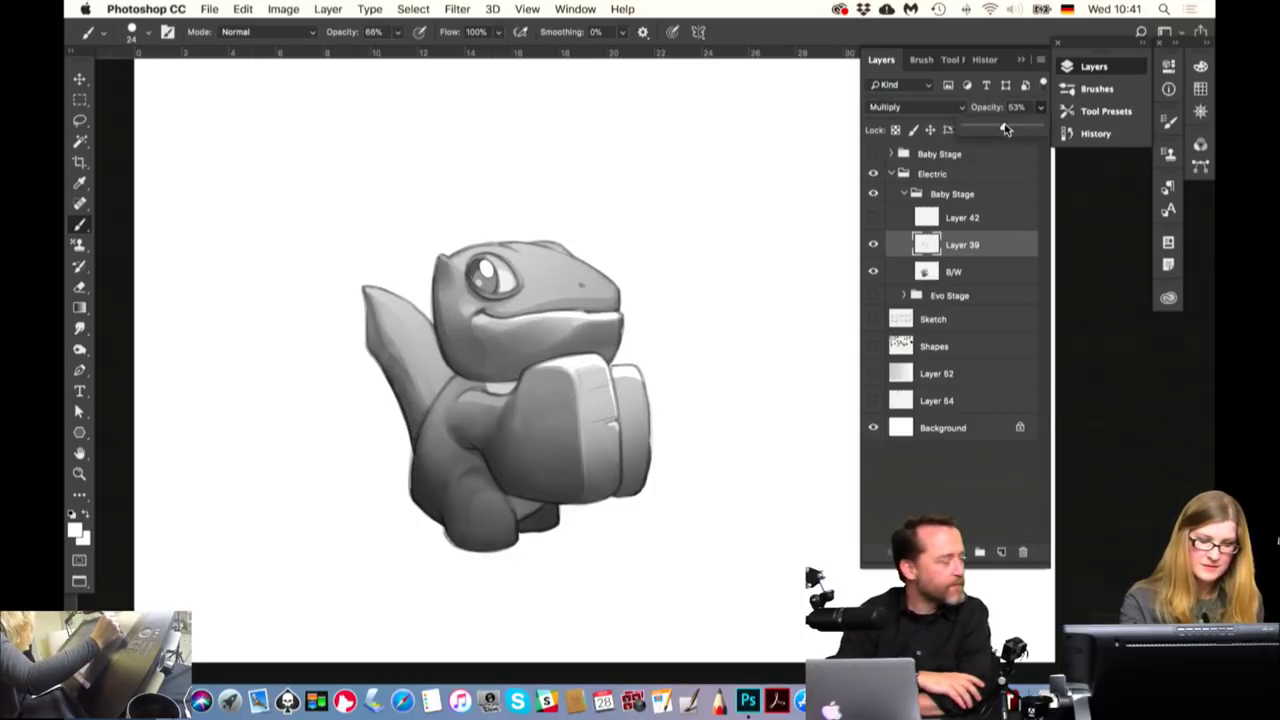
drag(1005, 129, 1007, 130)
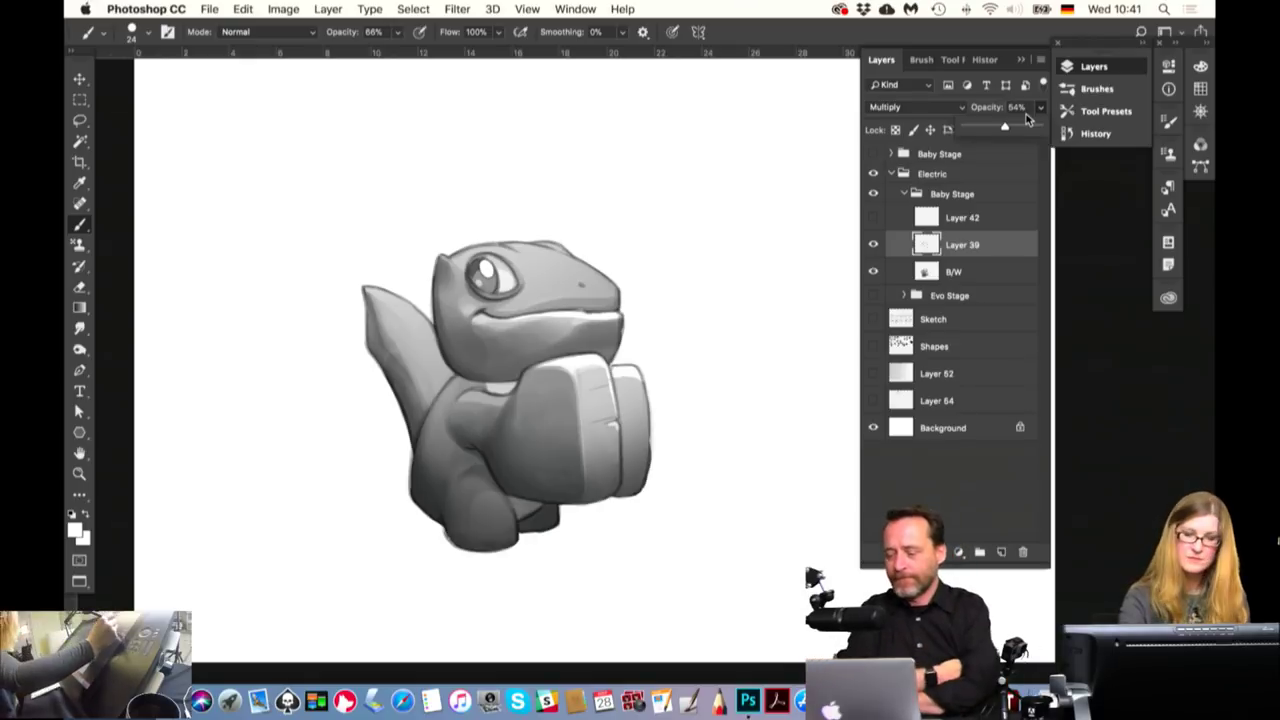
Hide Layer 39, add a new empty layer above it, and duplicate the B/W layer
click(873, 245)
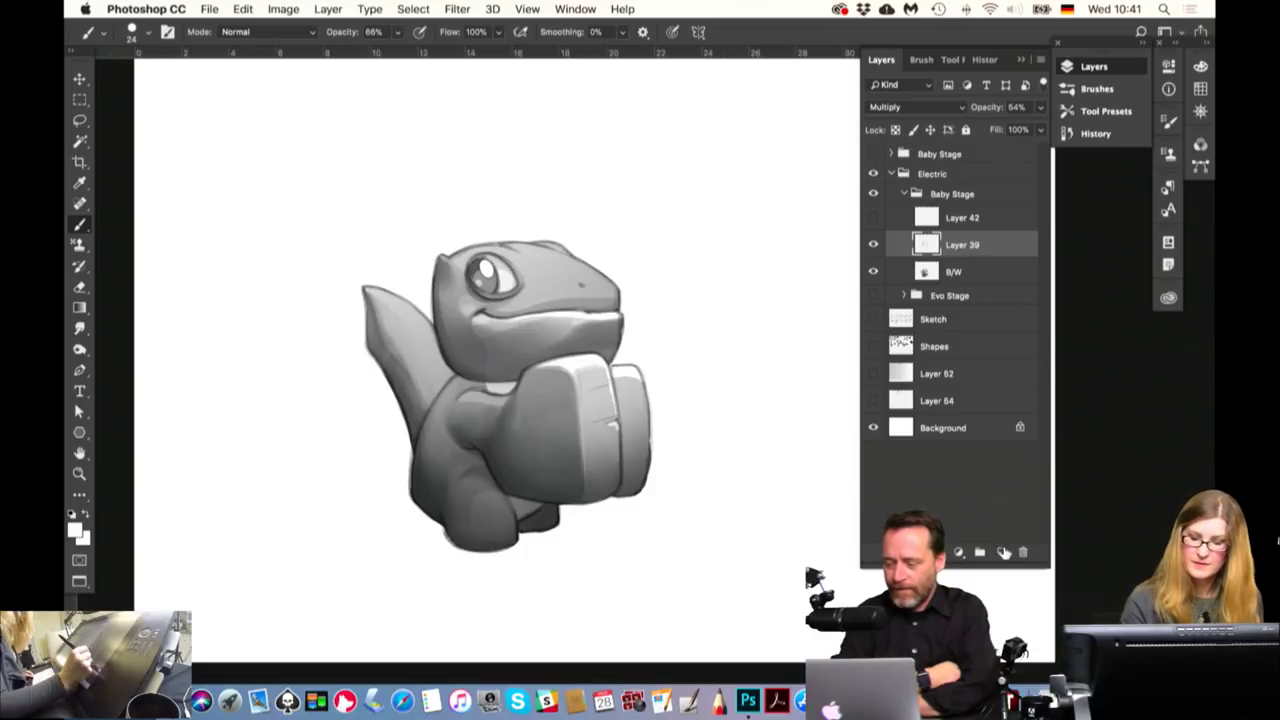
key(ctrl+alt+shift+n)
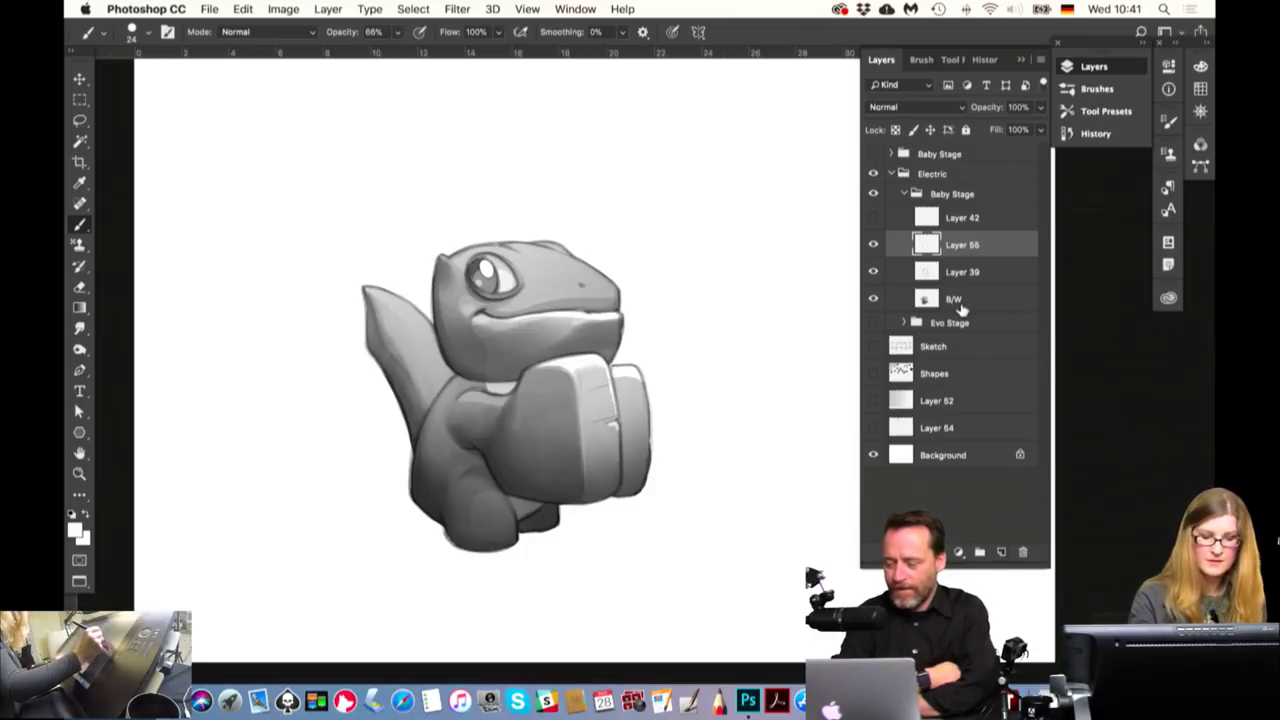
click(961, 302)
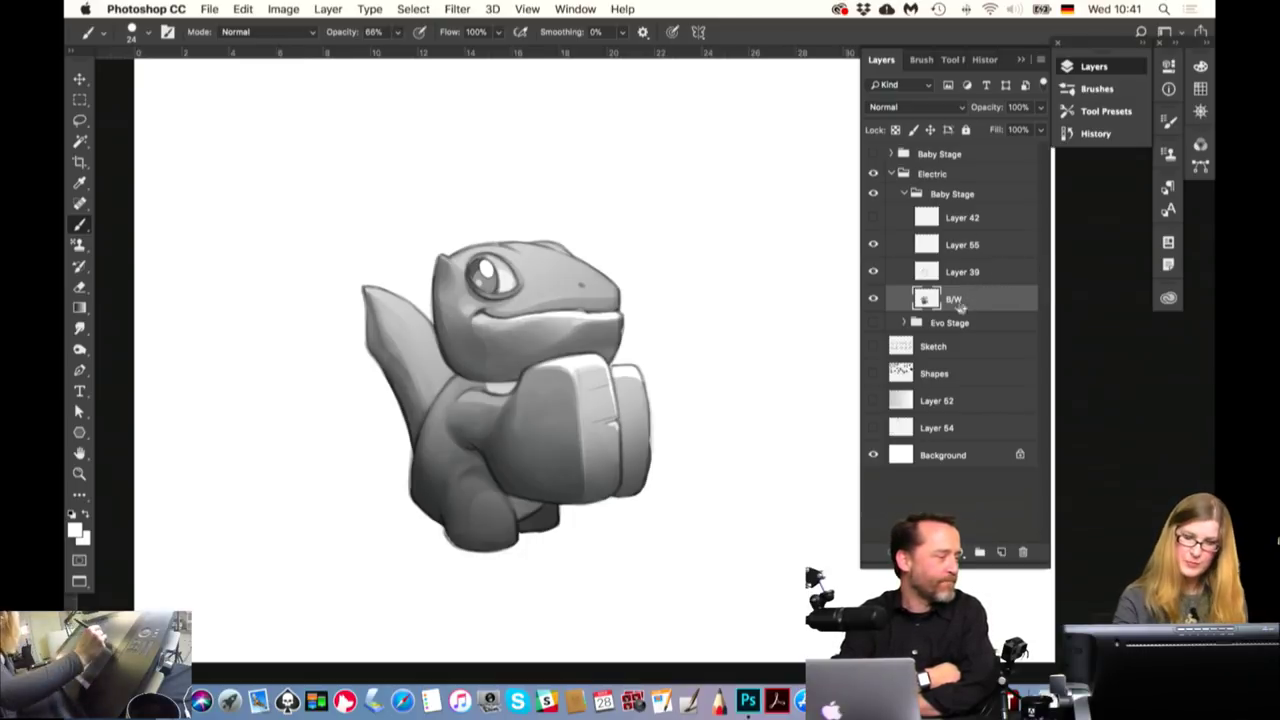
drag(980, 303, 1001, 551)
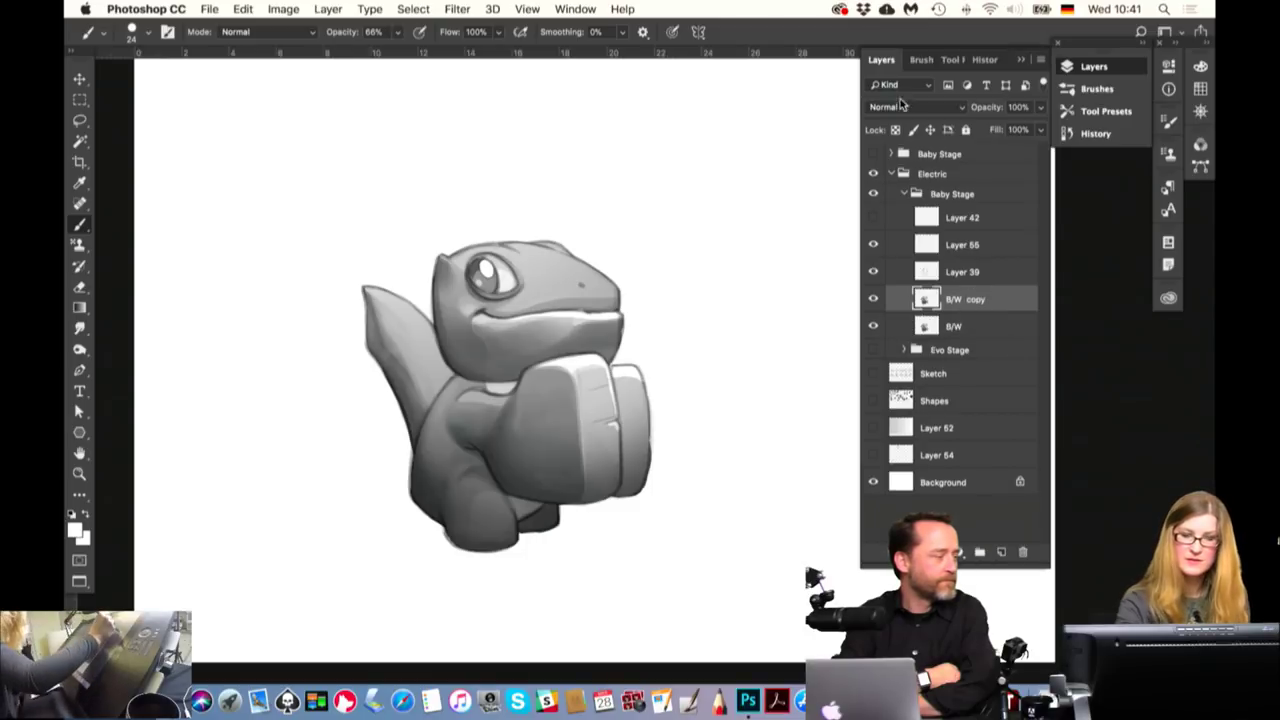
Set B/W copy to Soft Light and merge it down into B/W
click(915, 106)
click(893, 290)
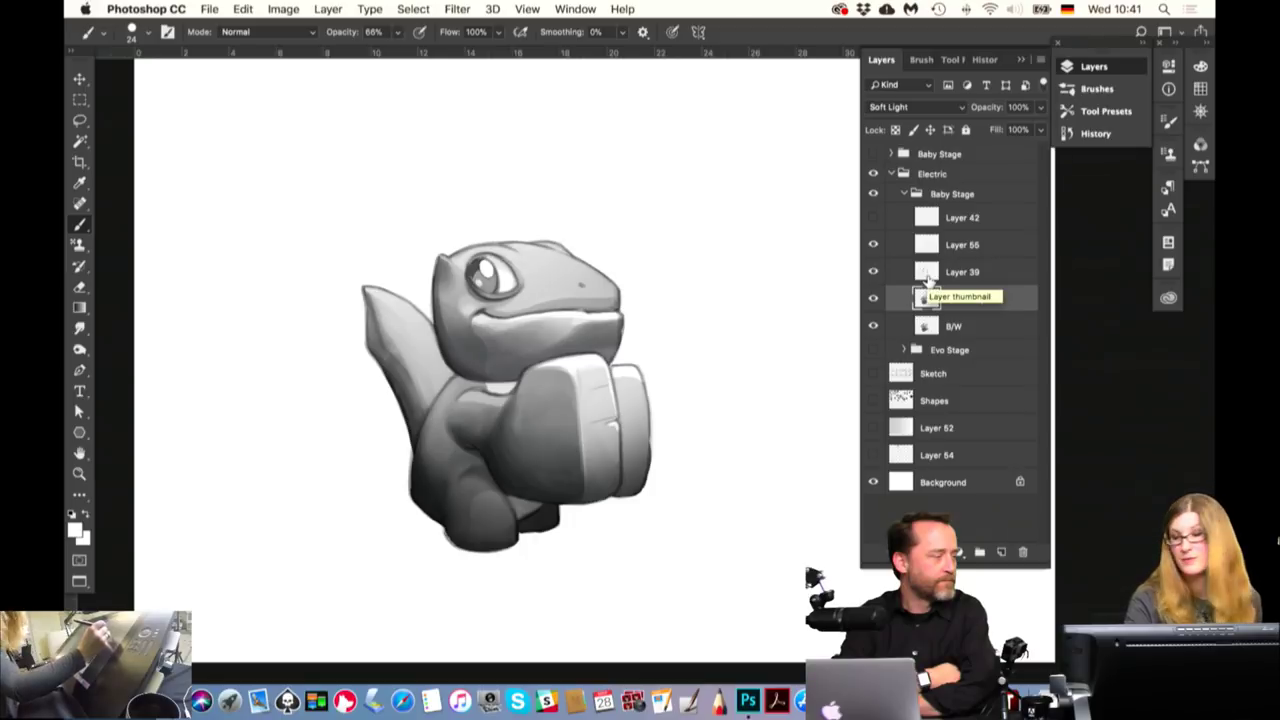
click(873, 298)
click(873, 298)
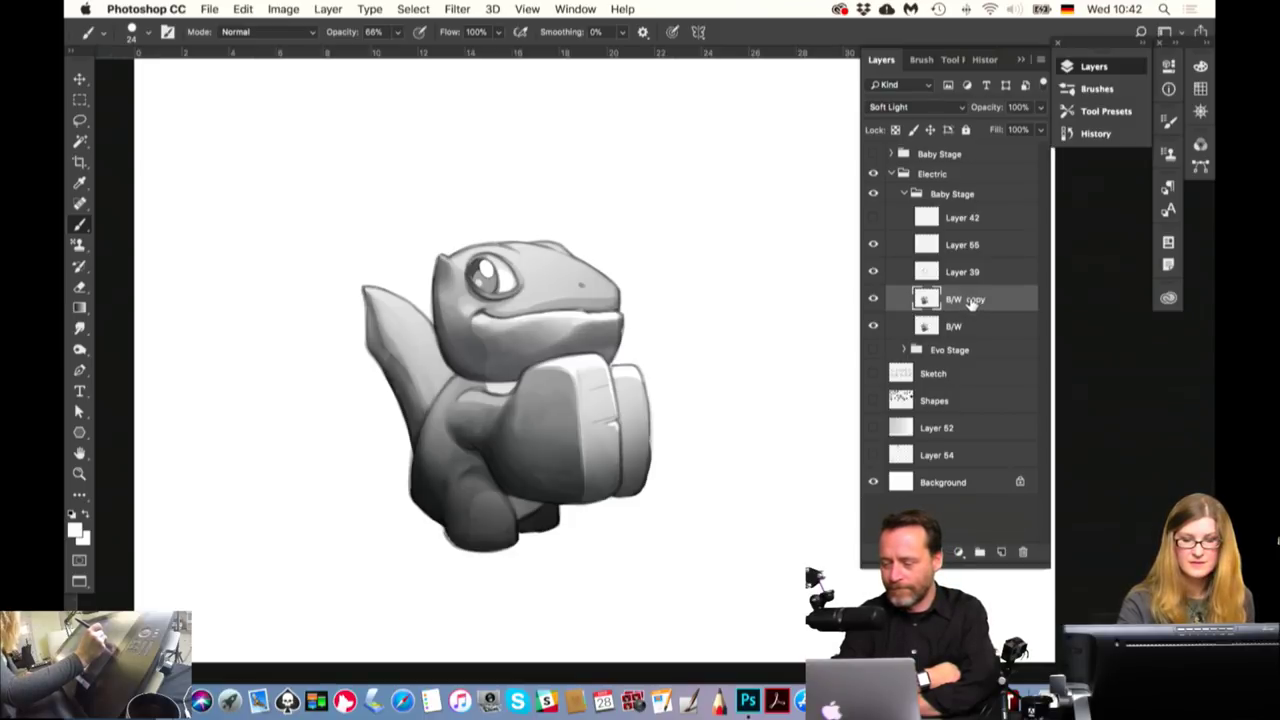
right_click(972, 303)
click(1040, 460)
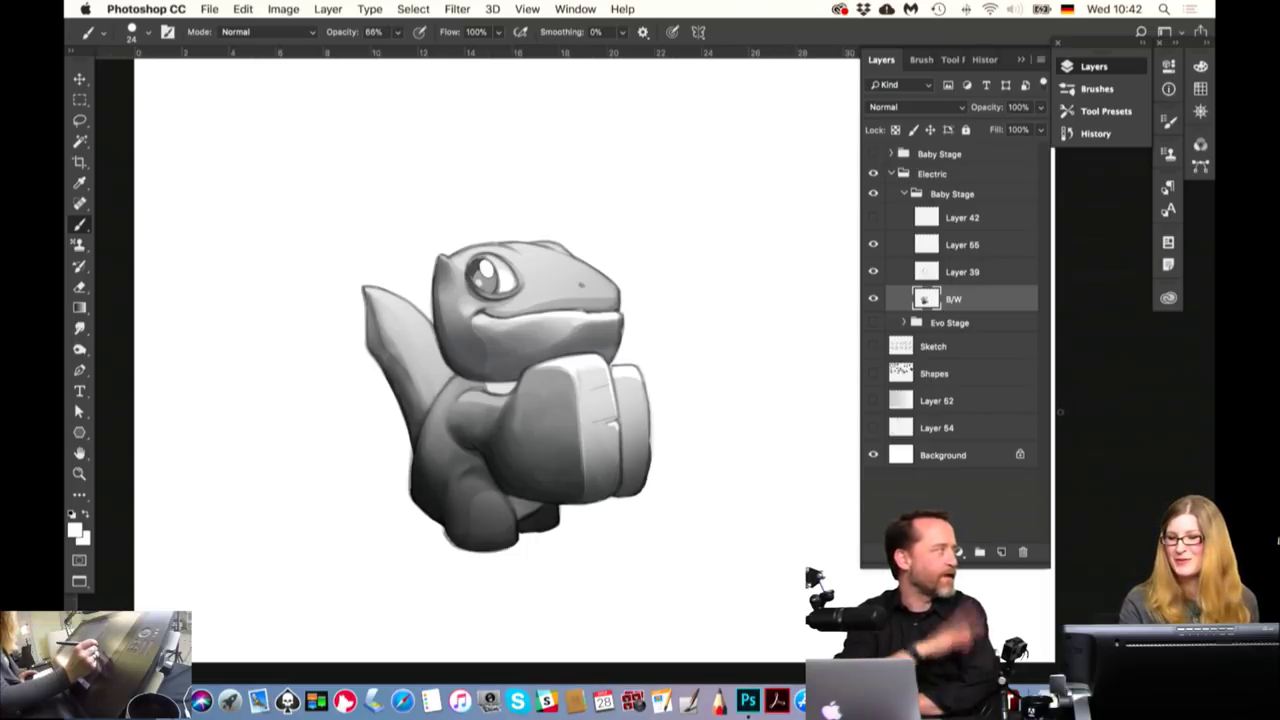
Briefly show the Shapes and Sketch layers to check the underlying sketch
click(873, 373)
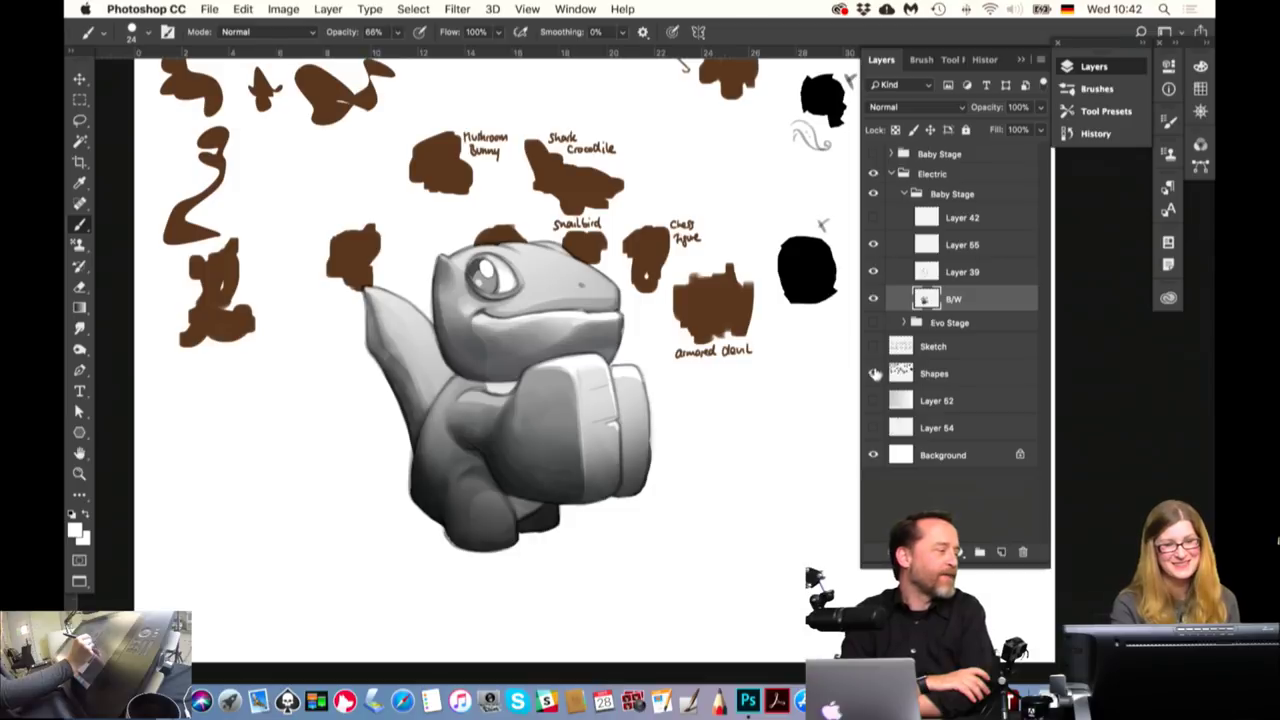
click(873, 373)
click(873, 346)
click(873, 346)
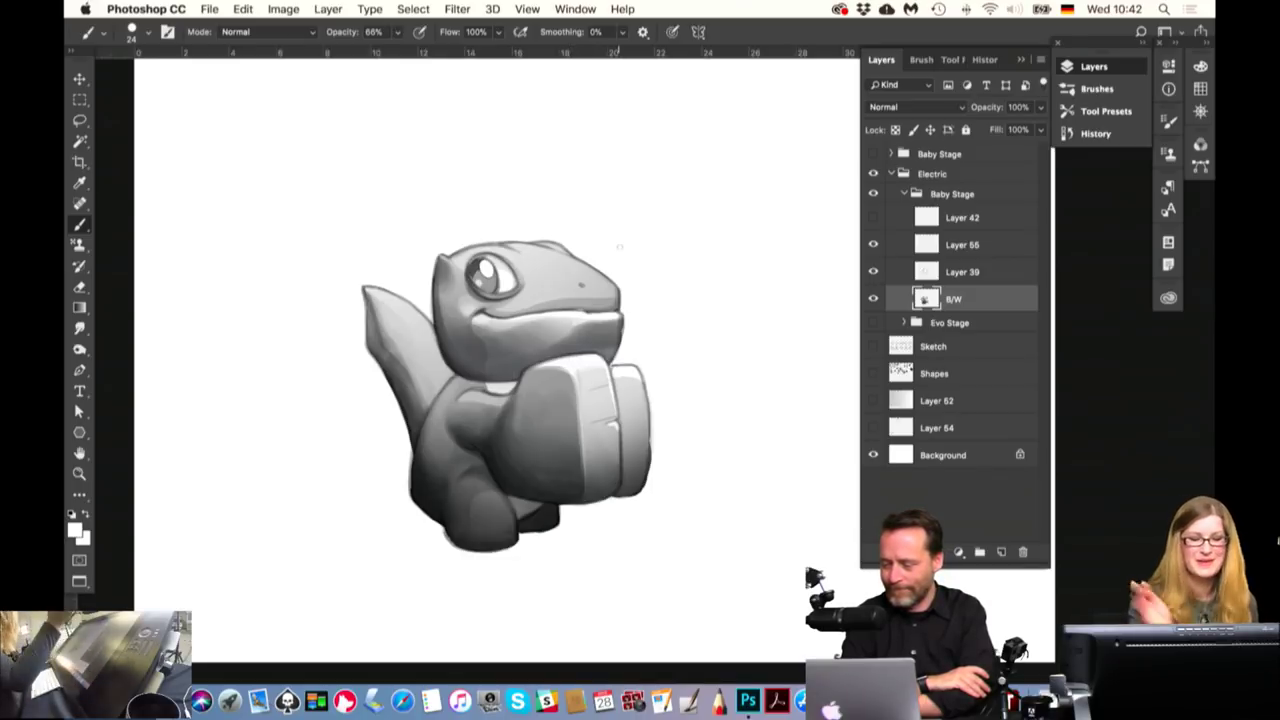
Select Layer 39 and erase its shading along the top of the fist
click(873, 271)
click(873, 271)
click(962, 277)
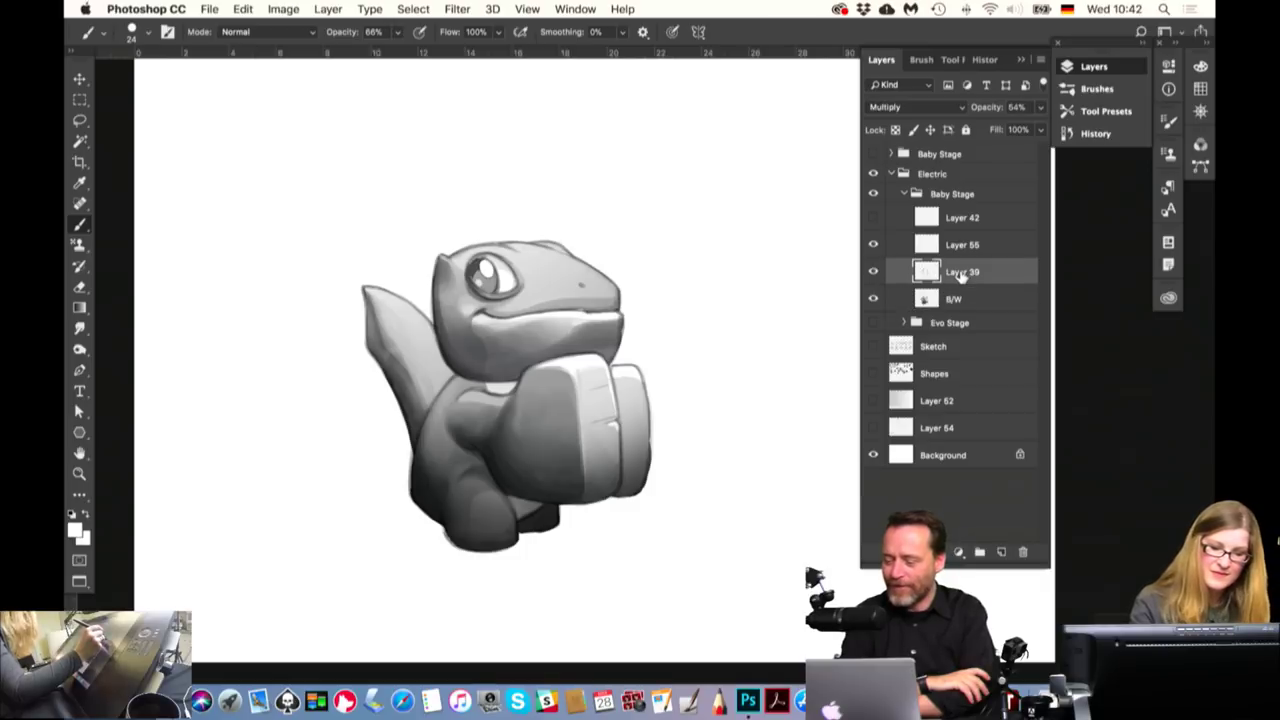
key(e)
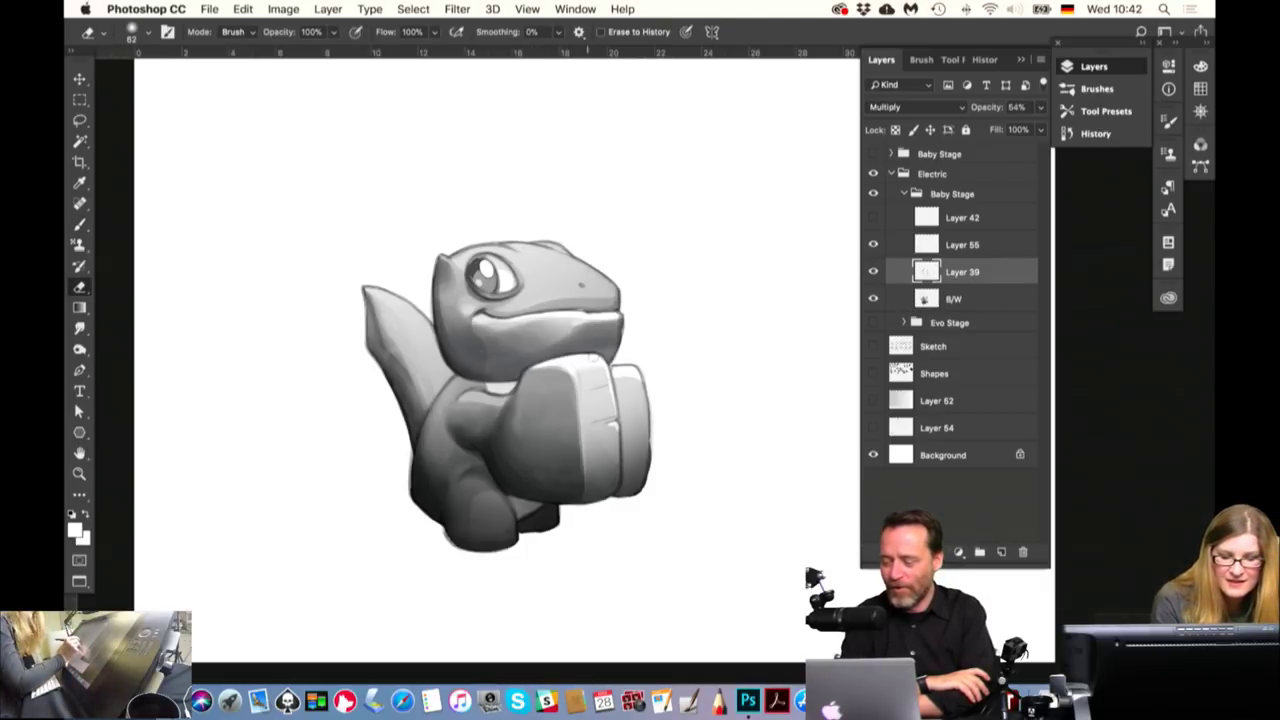
drag(590, 360, 612, 400)
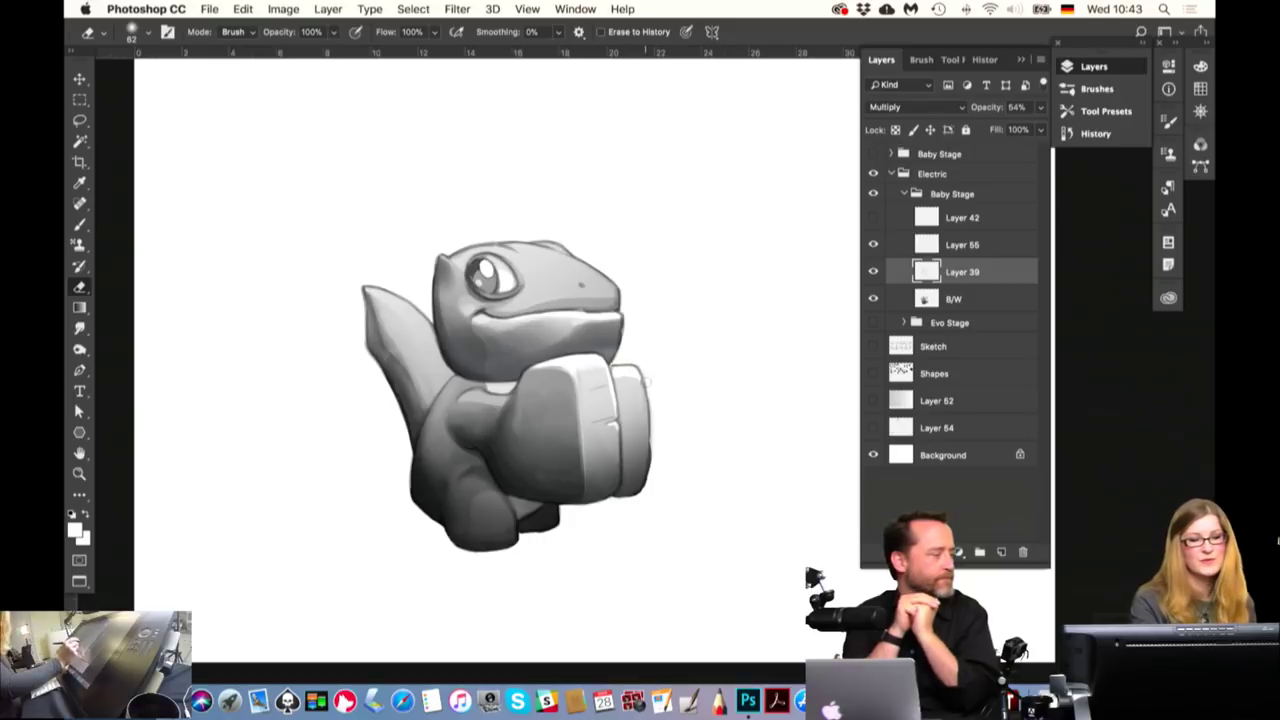
Flip the canvas horizontally to check the drawing, then flip it back
click(283, 9)
mouse_move(316, 163)
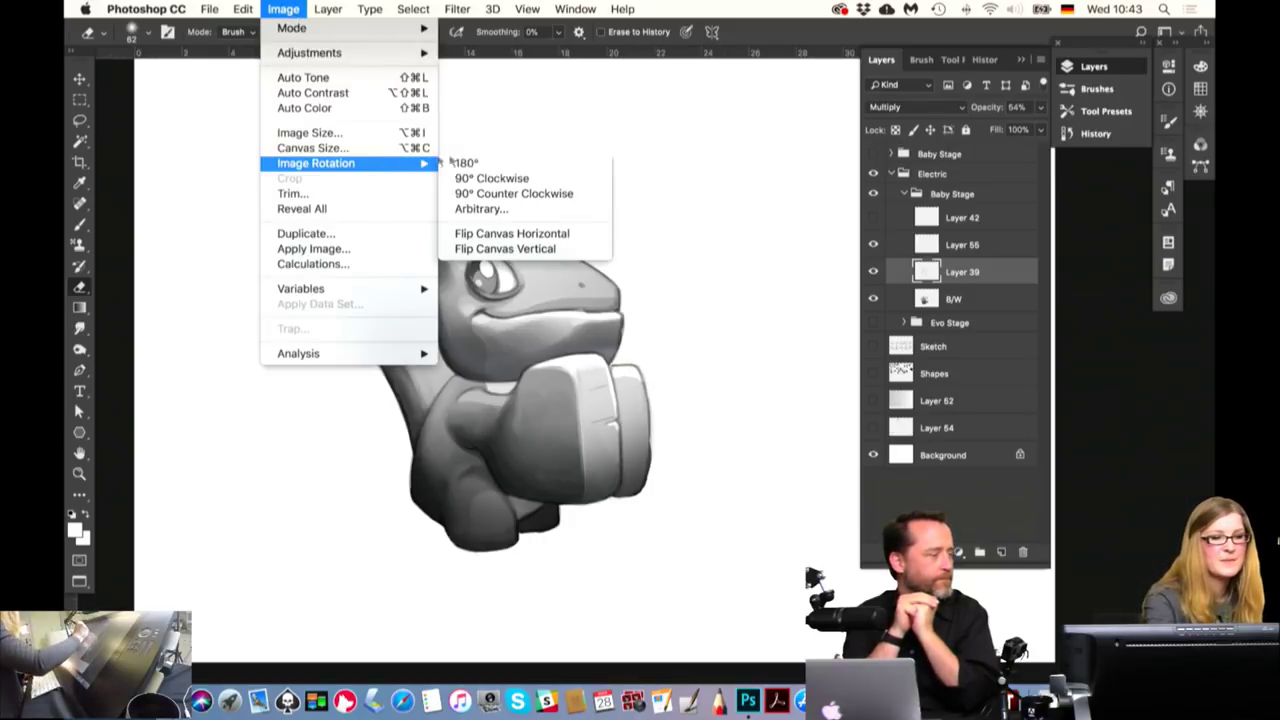
click(557, 238)
key(h)
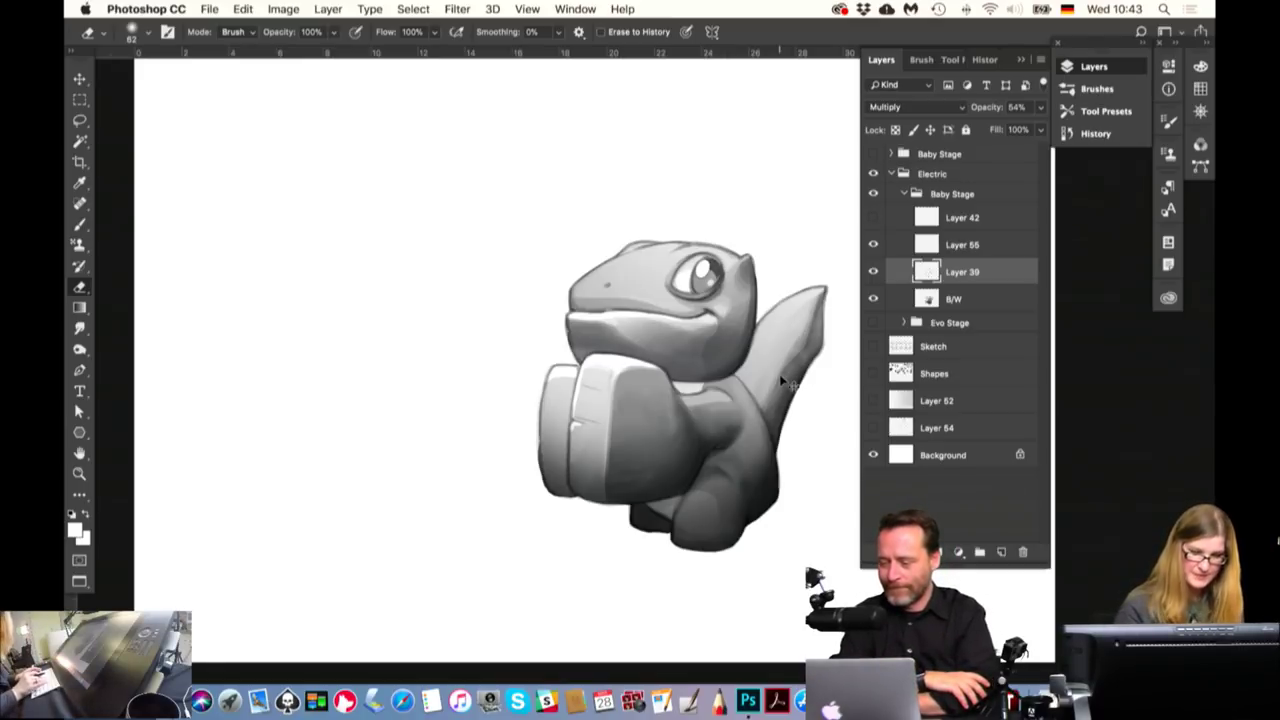
key(ctrl+shift+h)
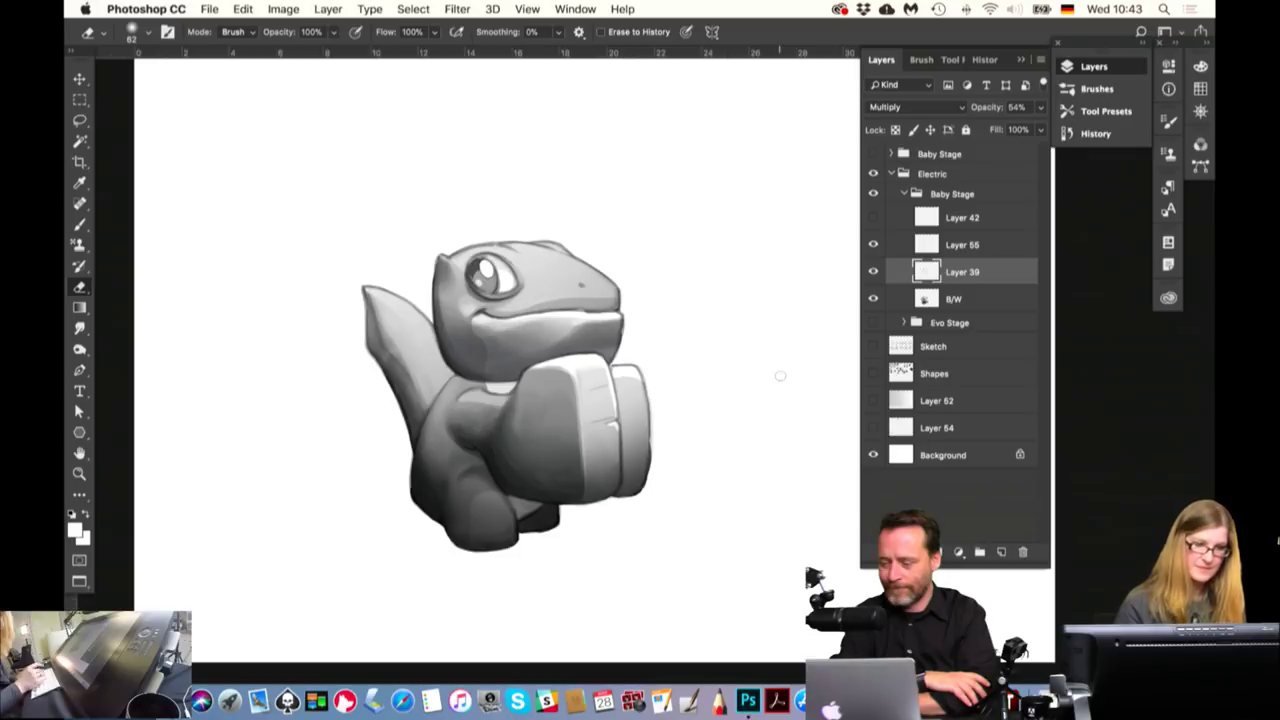
Sample greys from the dinosaur's head with a ~47 px brush and undo recent mouth strokes
key(b)
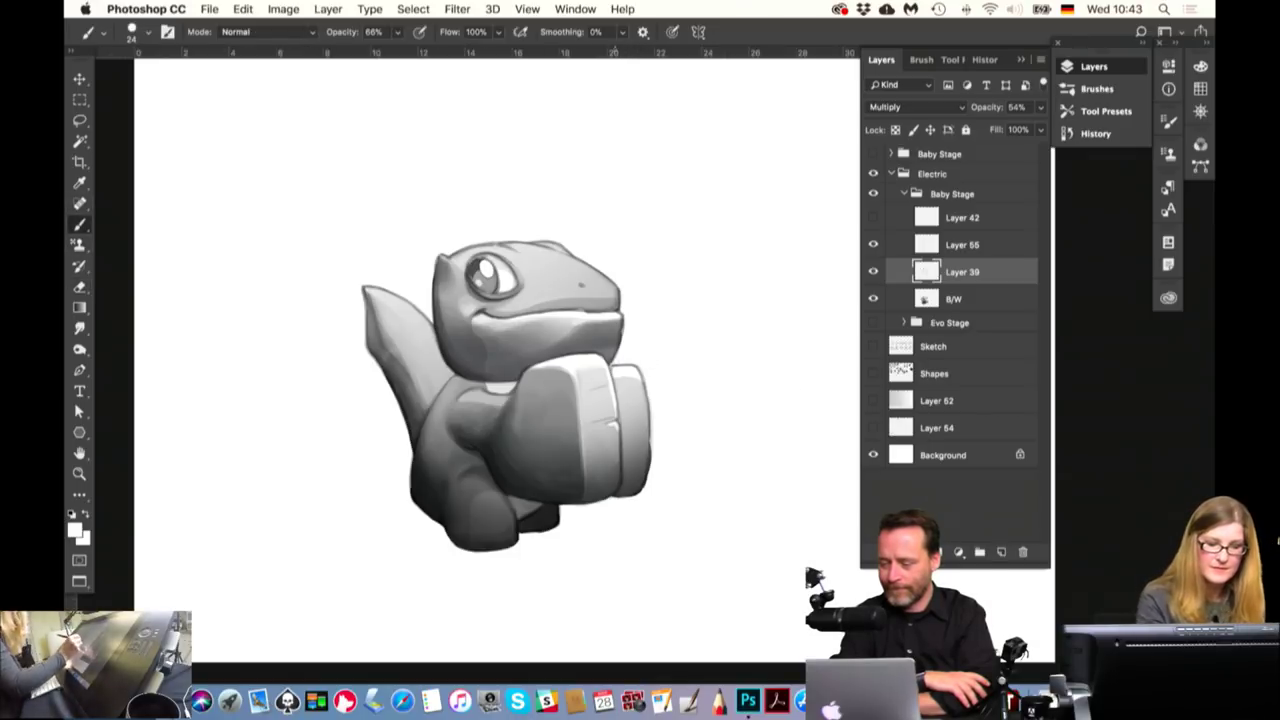
alt+click(556, 293)
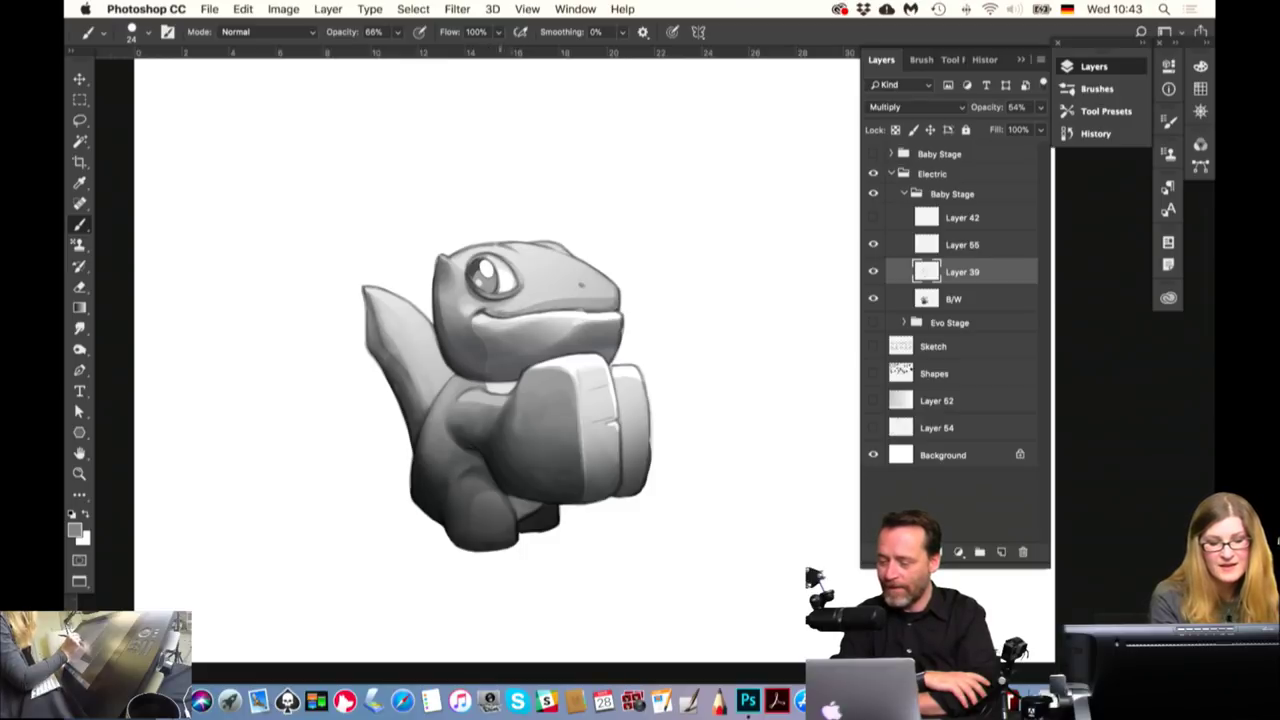
alt+click(530, 305)
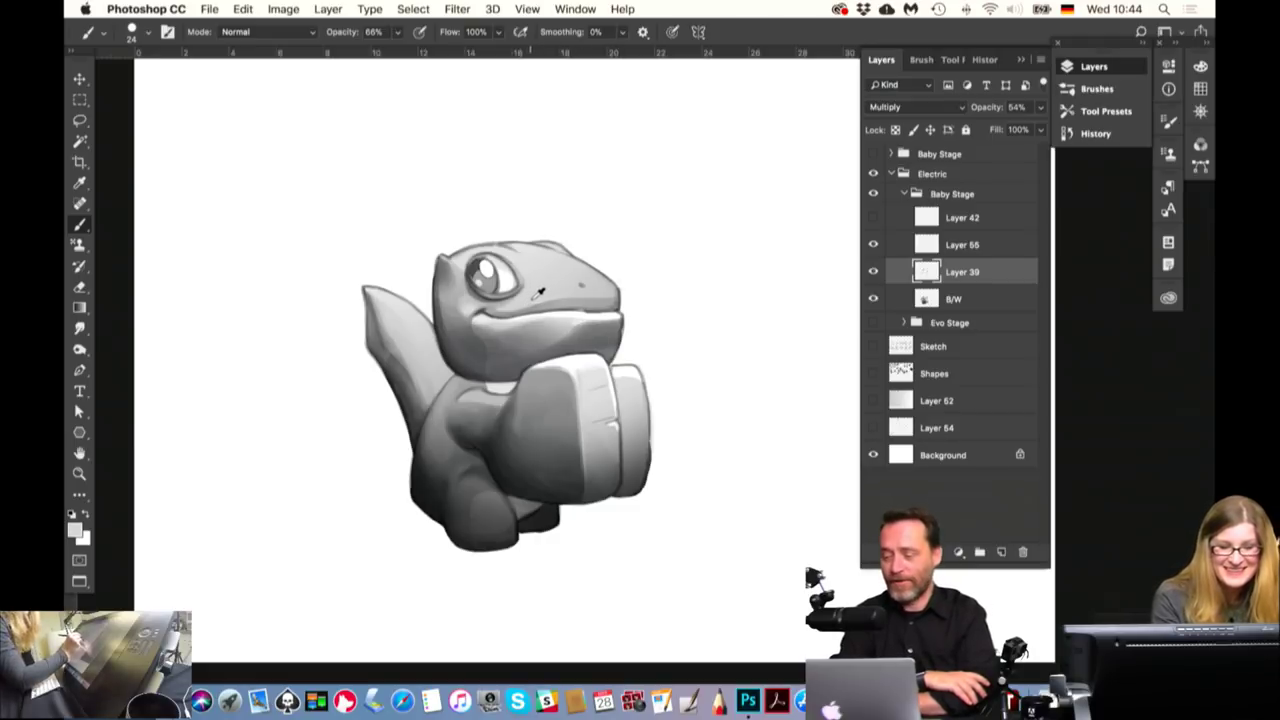
mouse_move(550, 318)
mouse_down()
mouse_move(548, 338)
mouse_move(540, 300)
mouse_up()
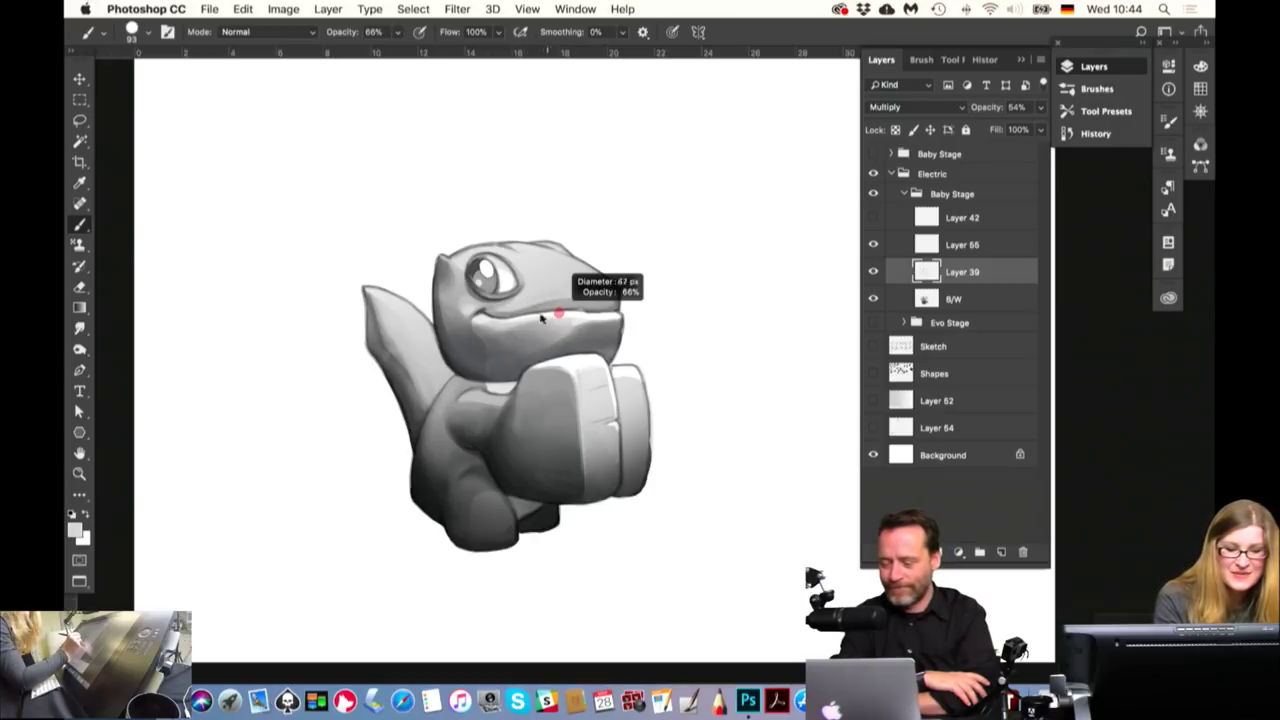
drag(559, 315, 541, 303)
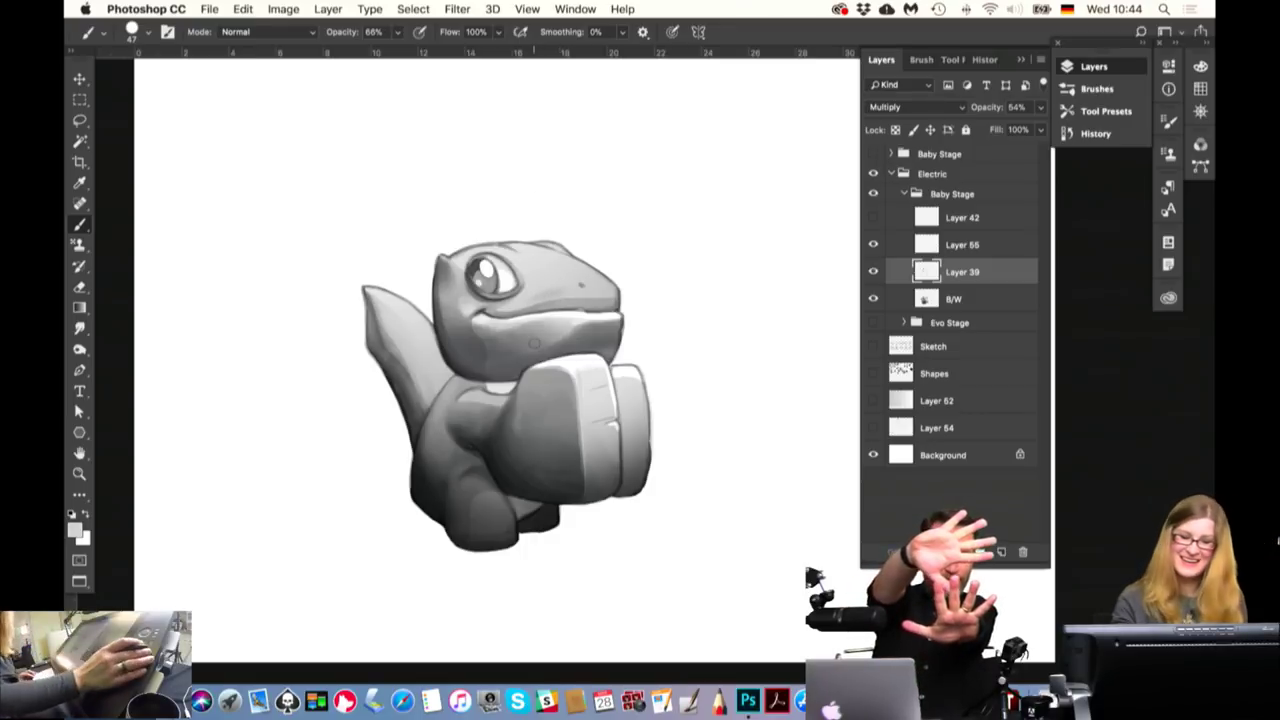
key(ctrl+z)
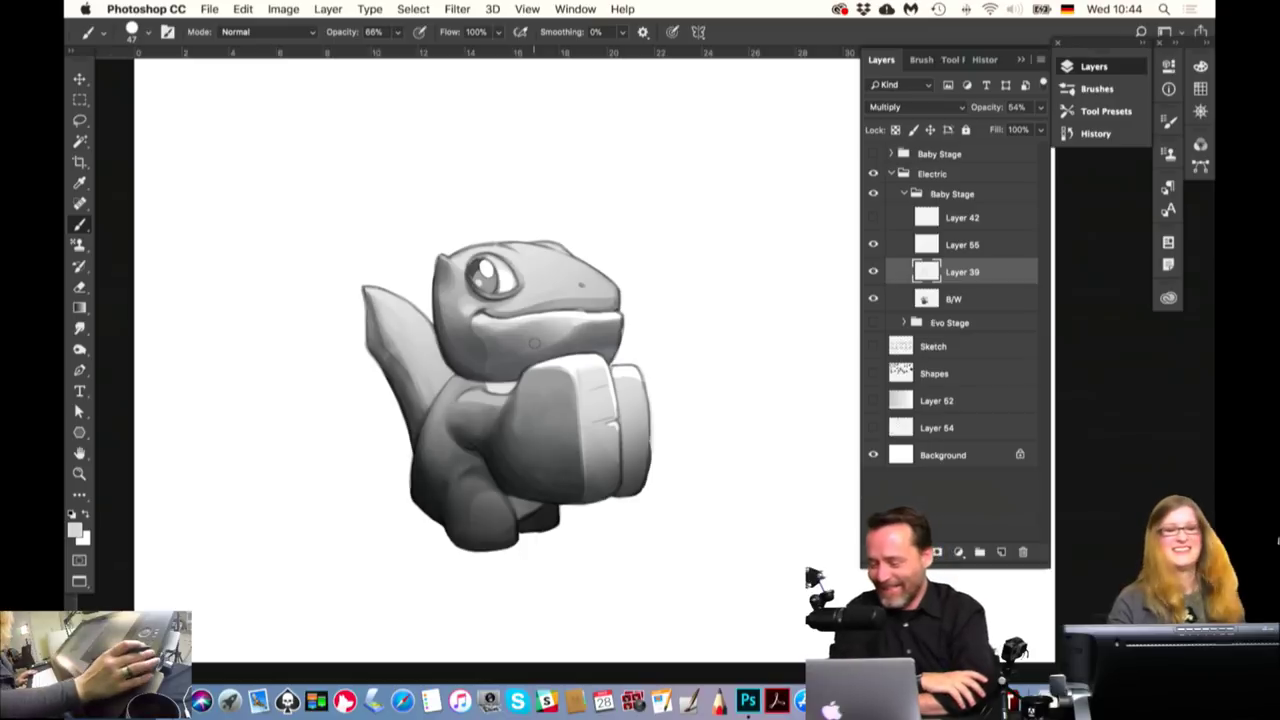
key(ctrl+z)
key(ctrl+z)
key(ctrl+z)
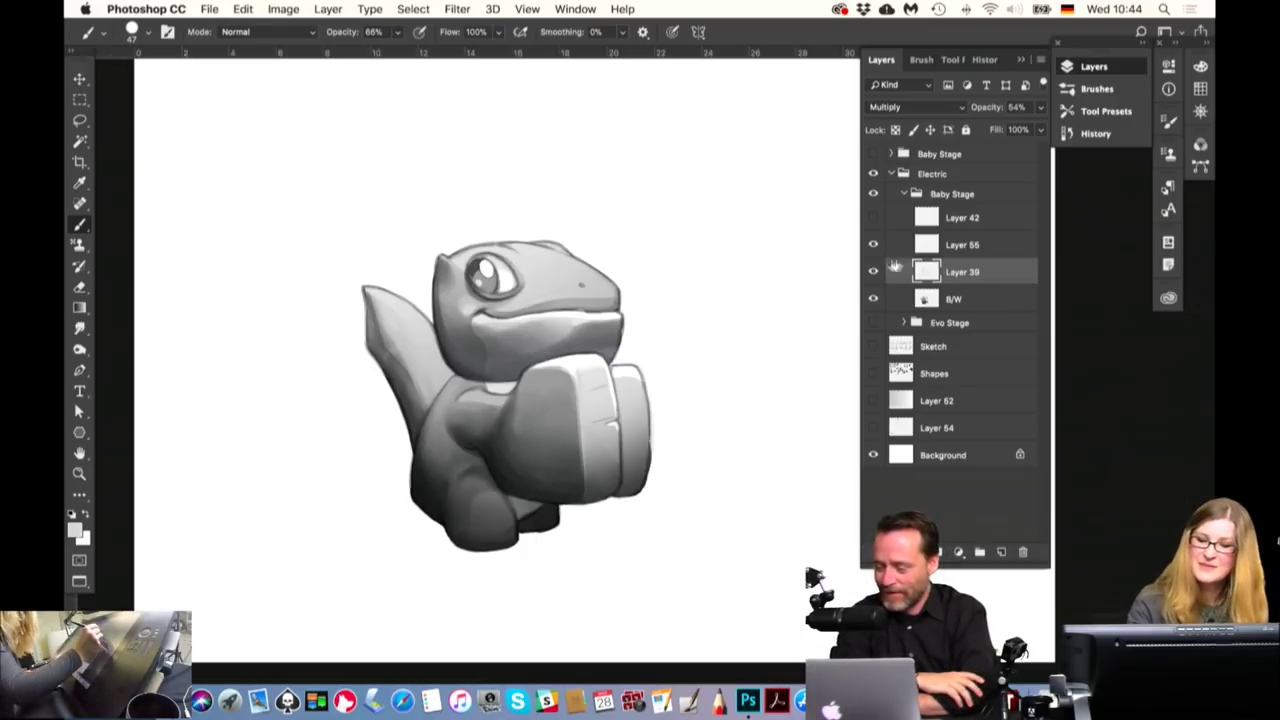
Compare the dinosaur with and without Layer 39's shading, then bring up its layer menu
click(874, 271)
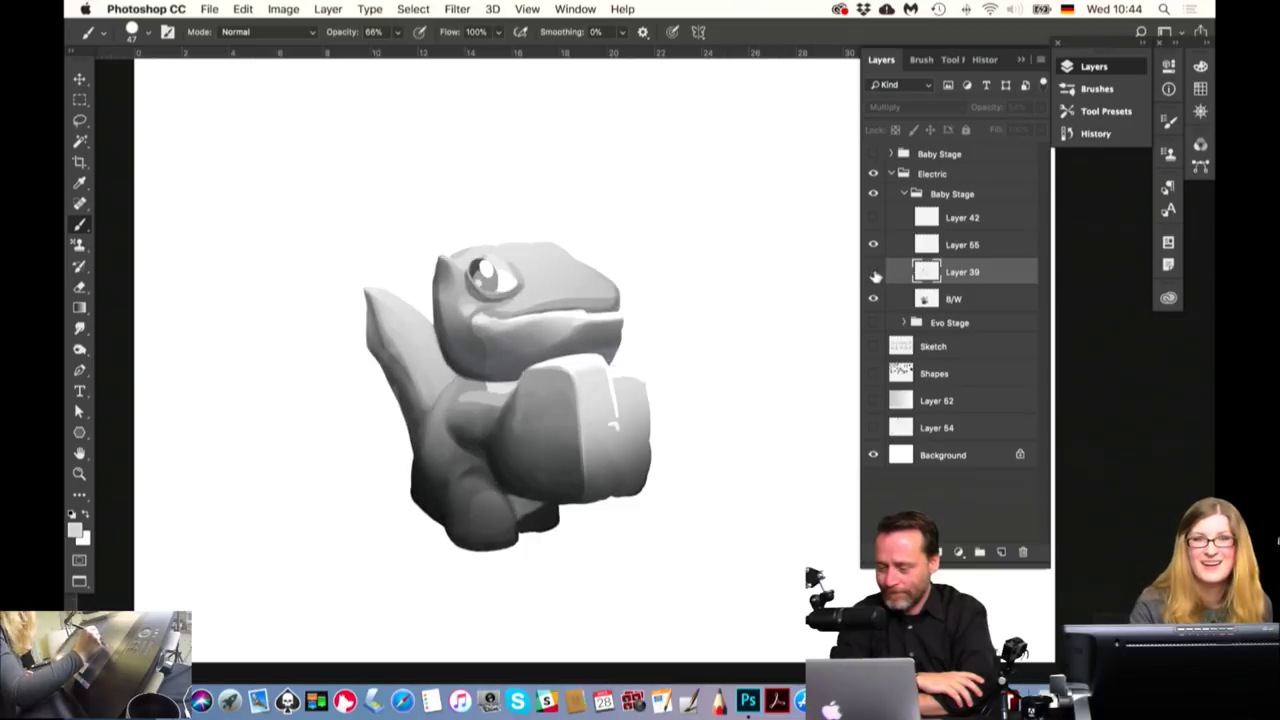
click(874, 271)
click(874, 271)
click(874, 271)
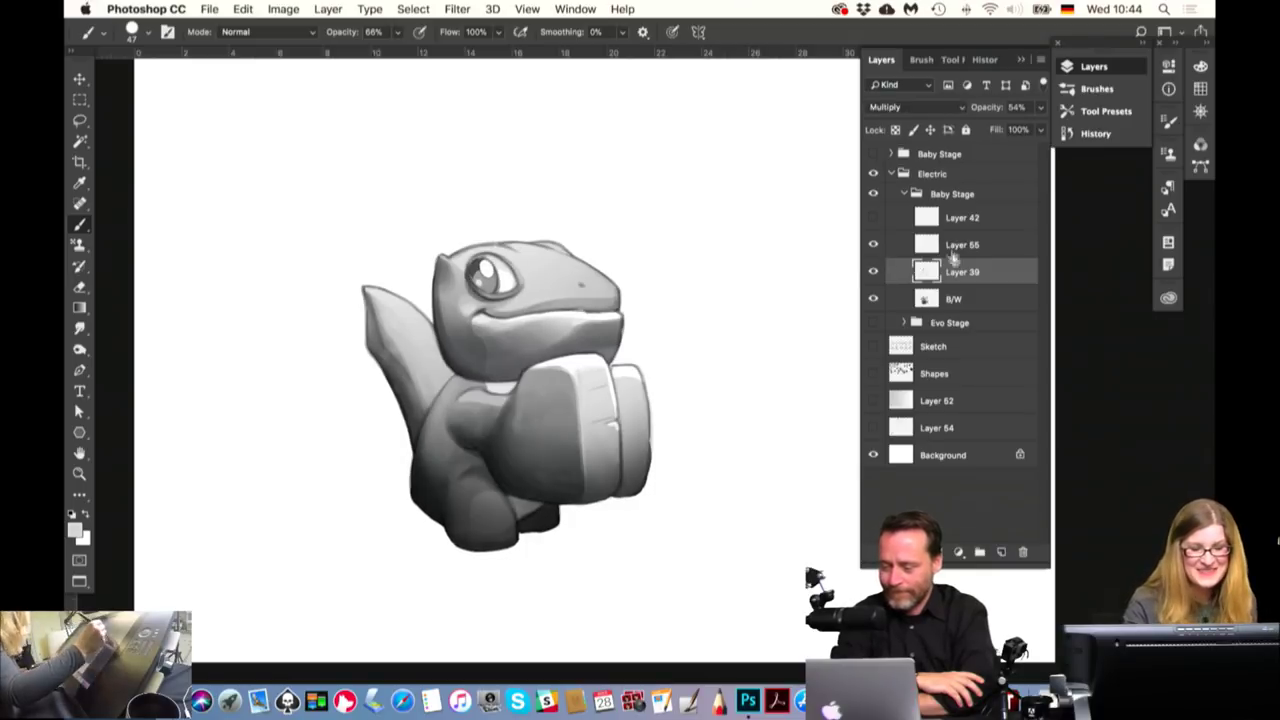
click(874, 271)
click(874, 271)
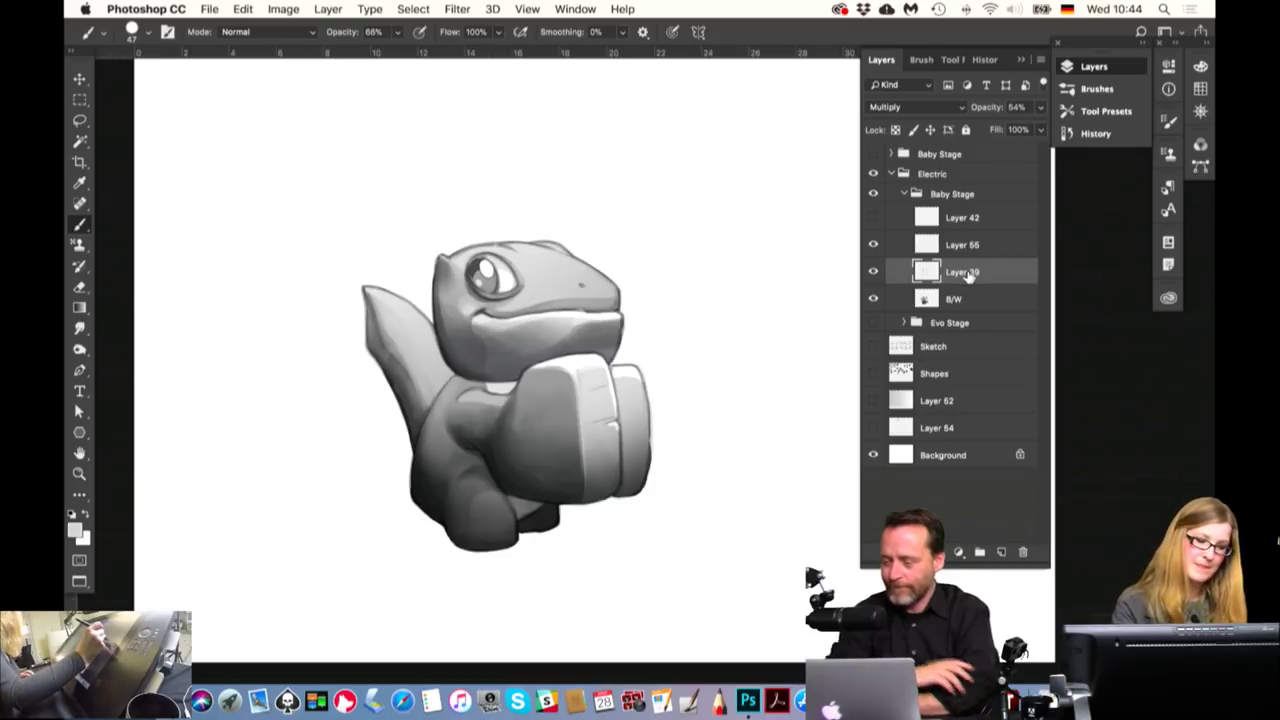
right_click(968, 275)
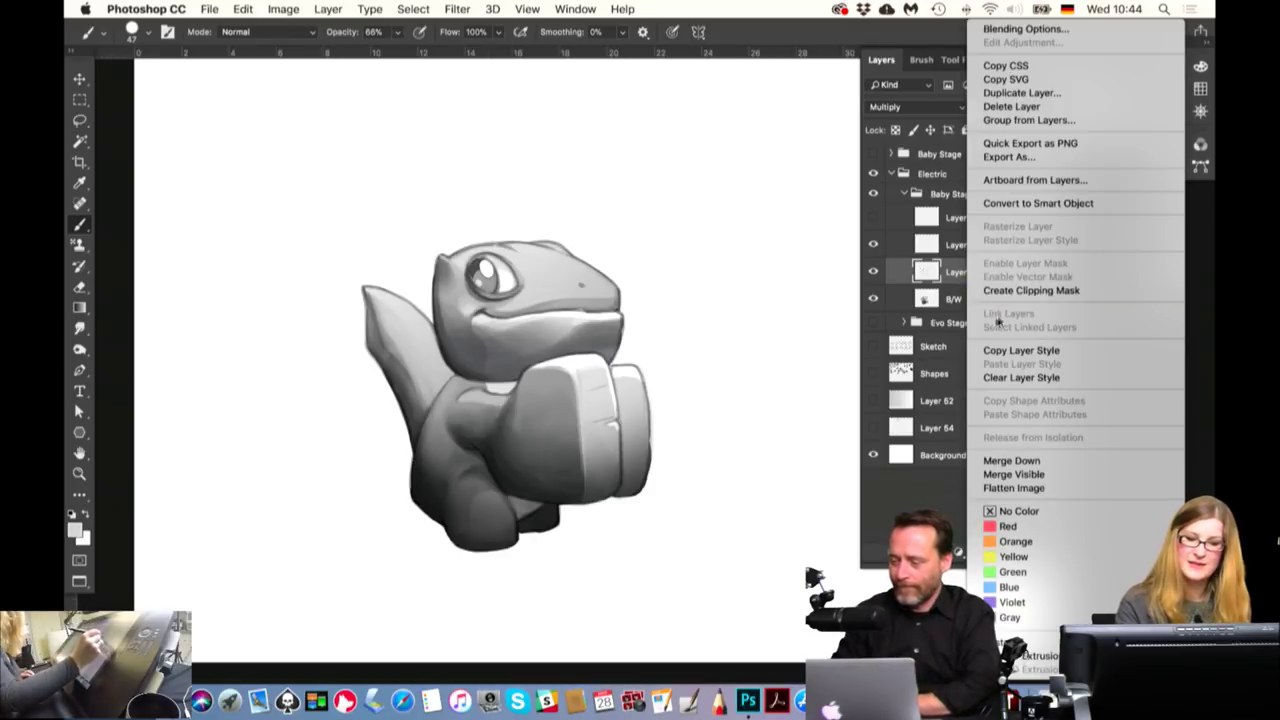
Merge Layer 39 into B/W and switch to the Eraser
click(1028, 462)
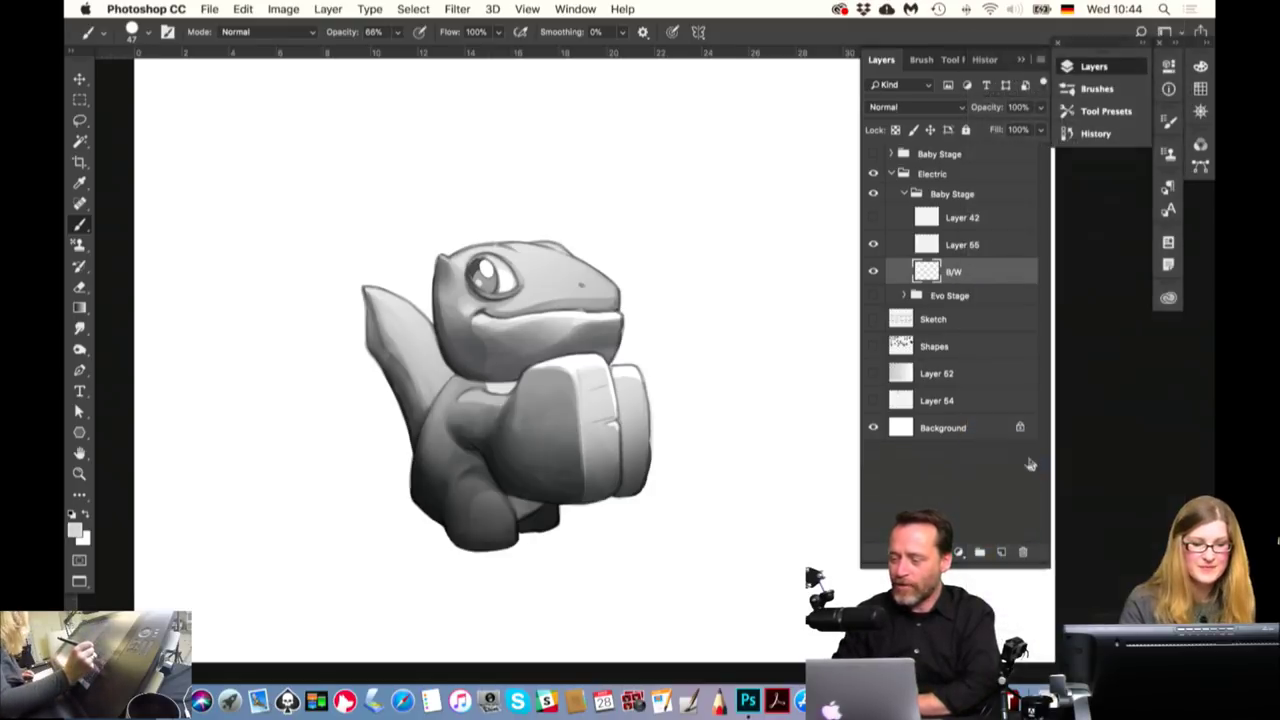
click(873, 271)
click(873, 271)
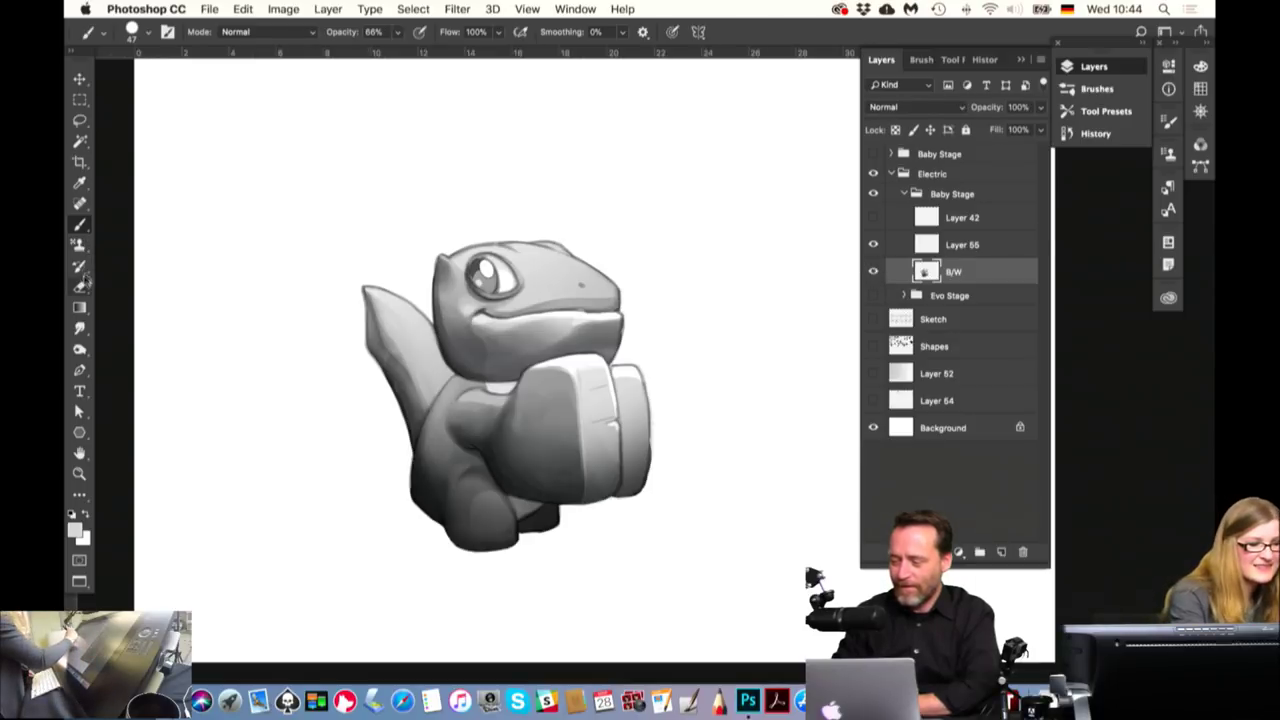
key(e)
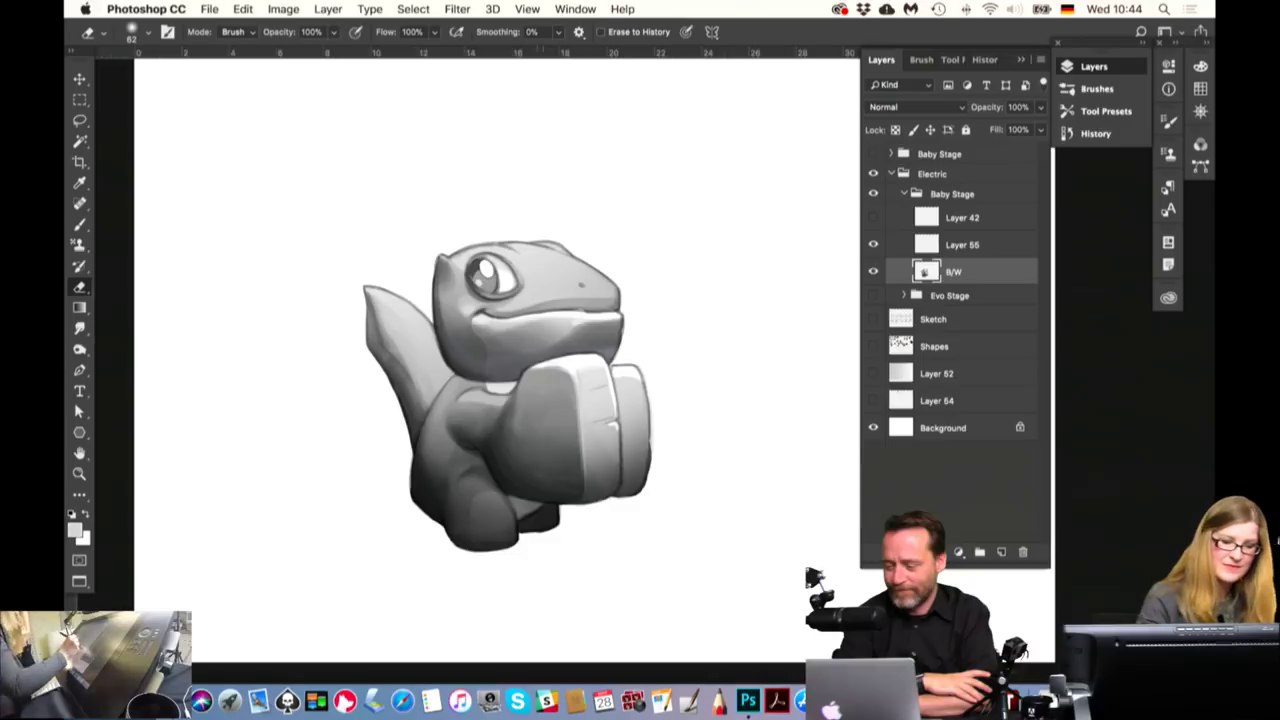
Add a new layer clipped to the B/W layer
key(b)
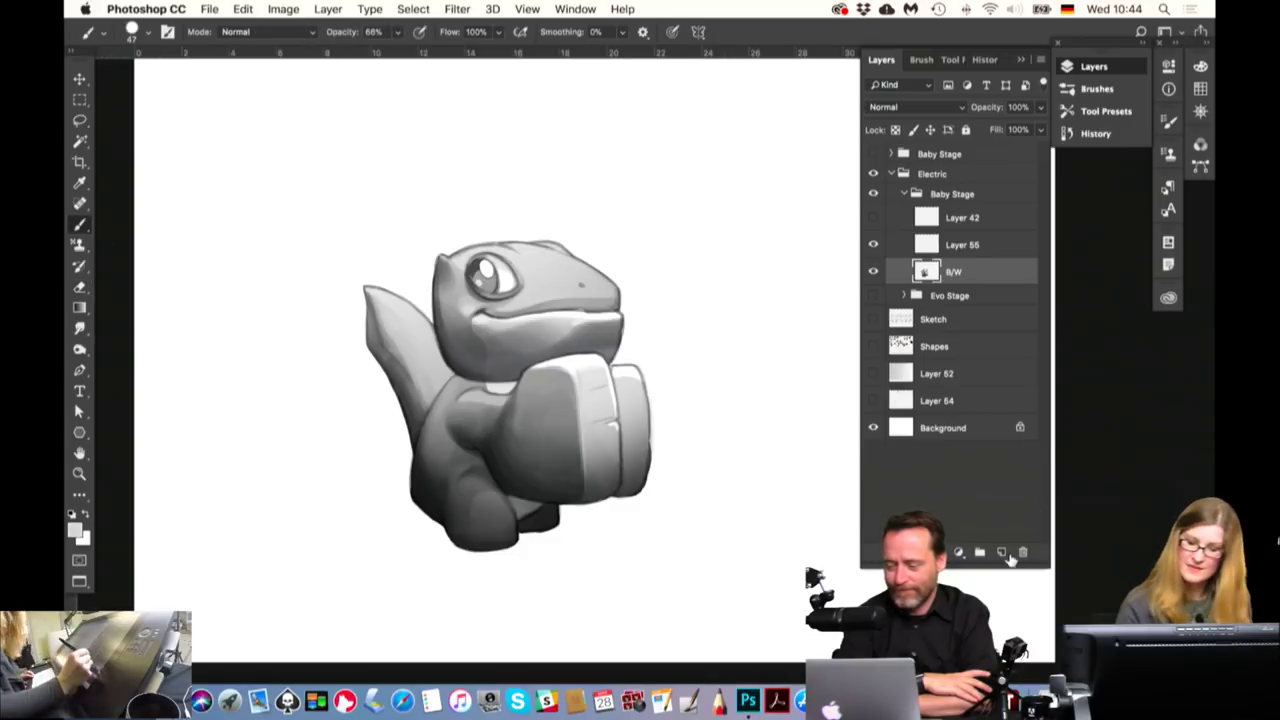
click(1001, 552)
right_click(997, 287)
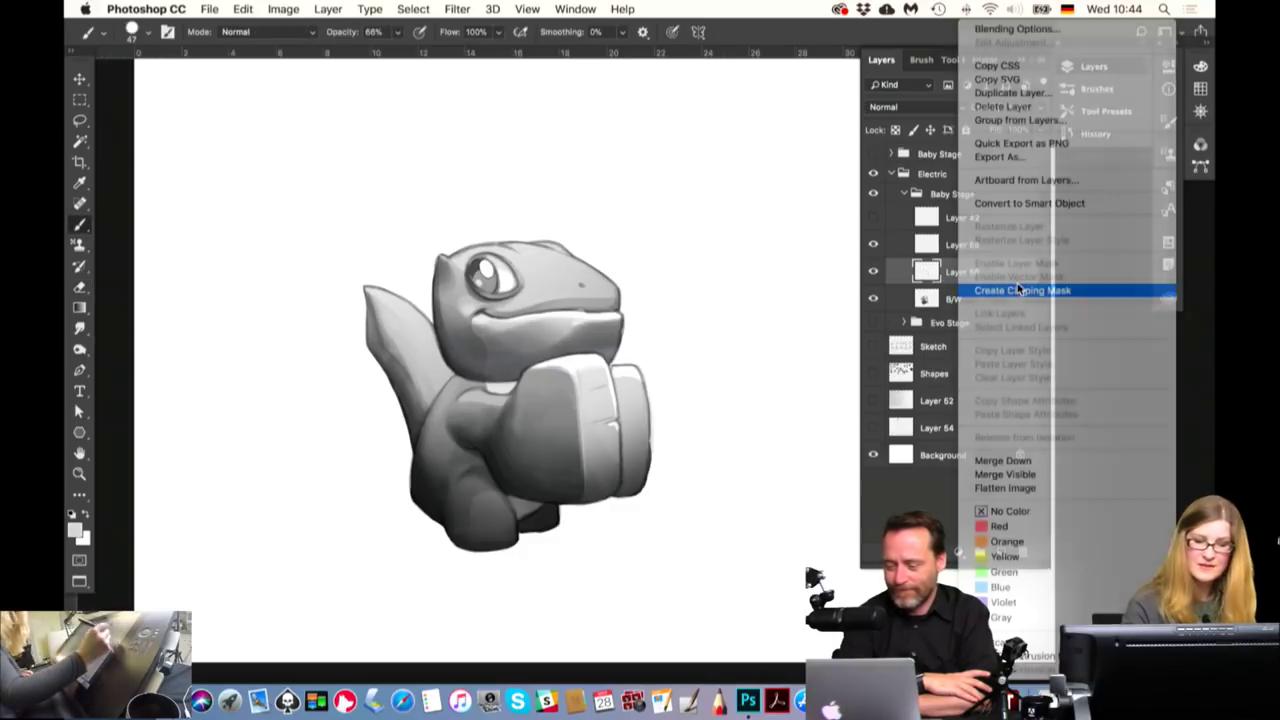
click(1000, 290)
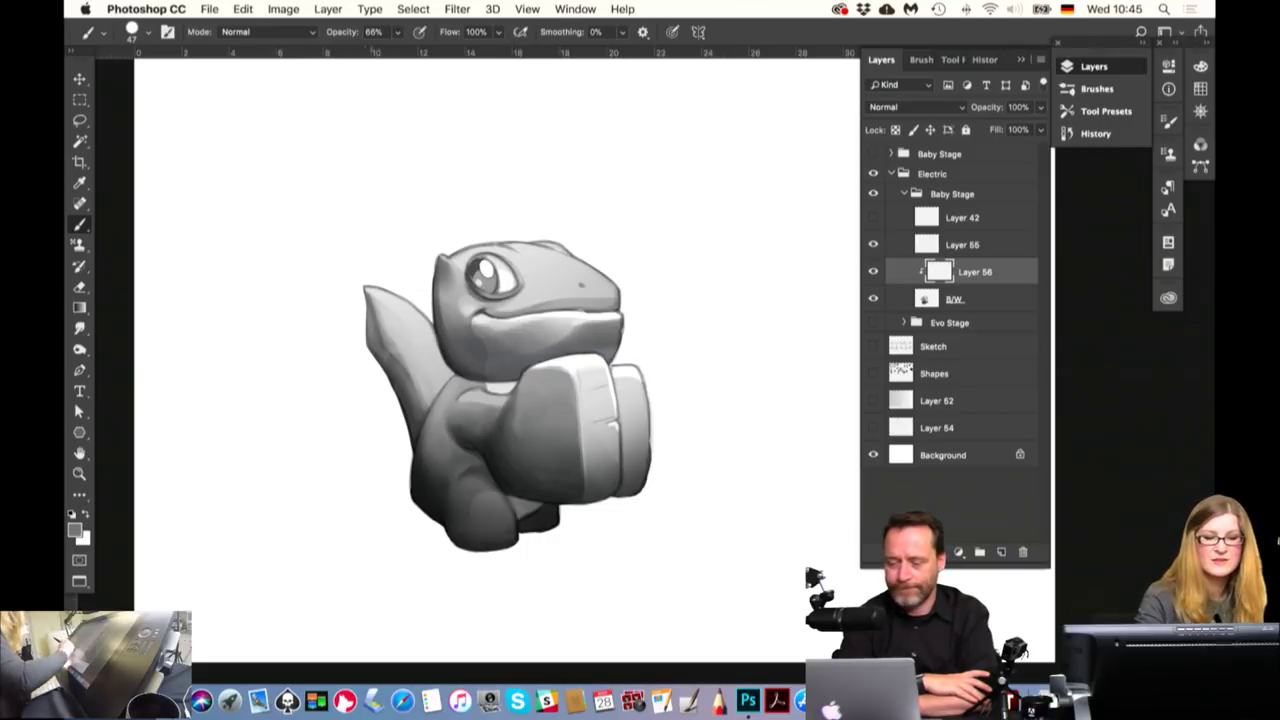
Paint face shading on Layer 56, undoing a stray stroke and enlarging the brush to ~428 px
click(873, 271)
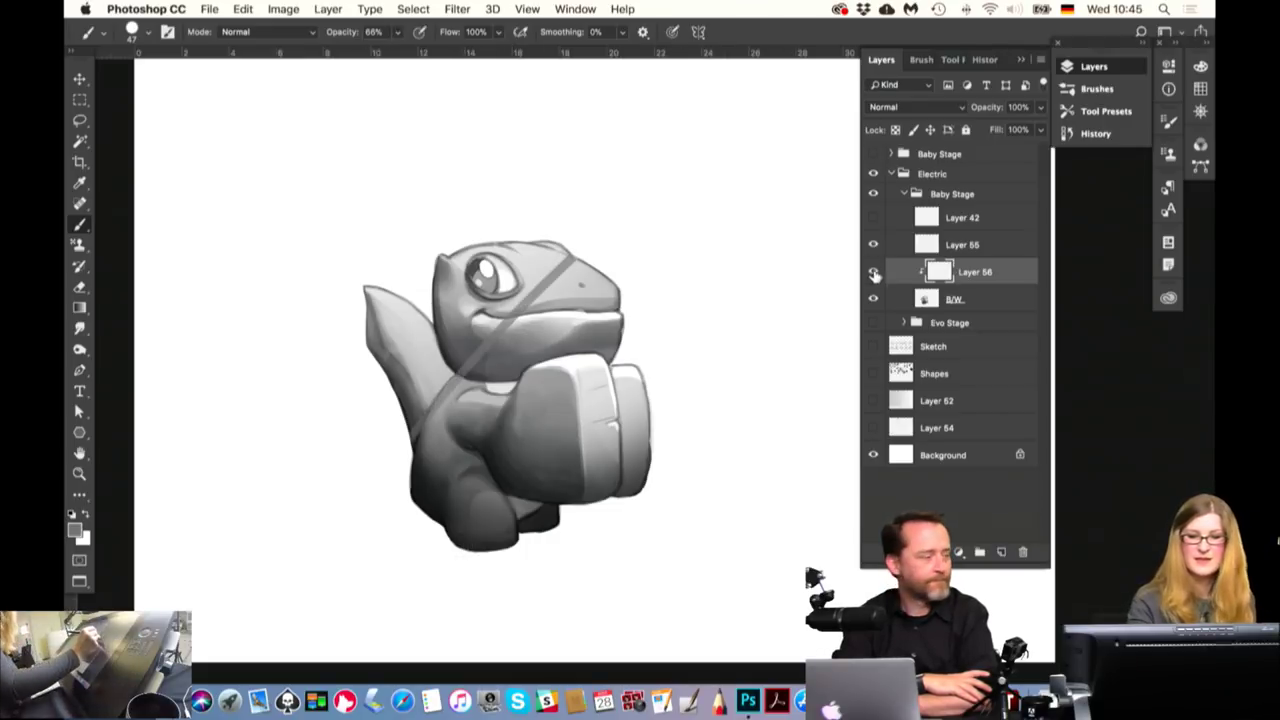
click(873, 271)
click(873, 271)
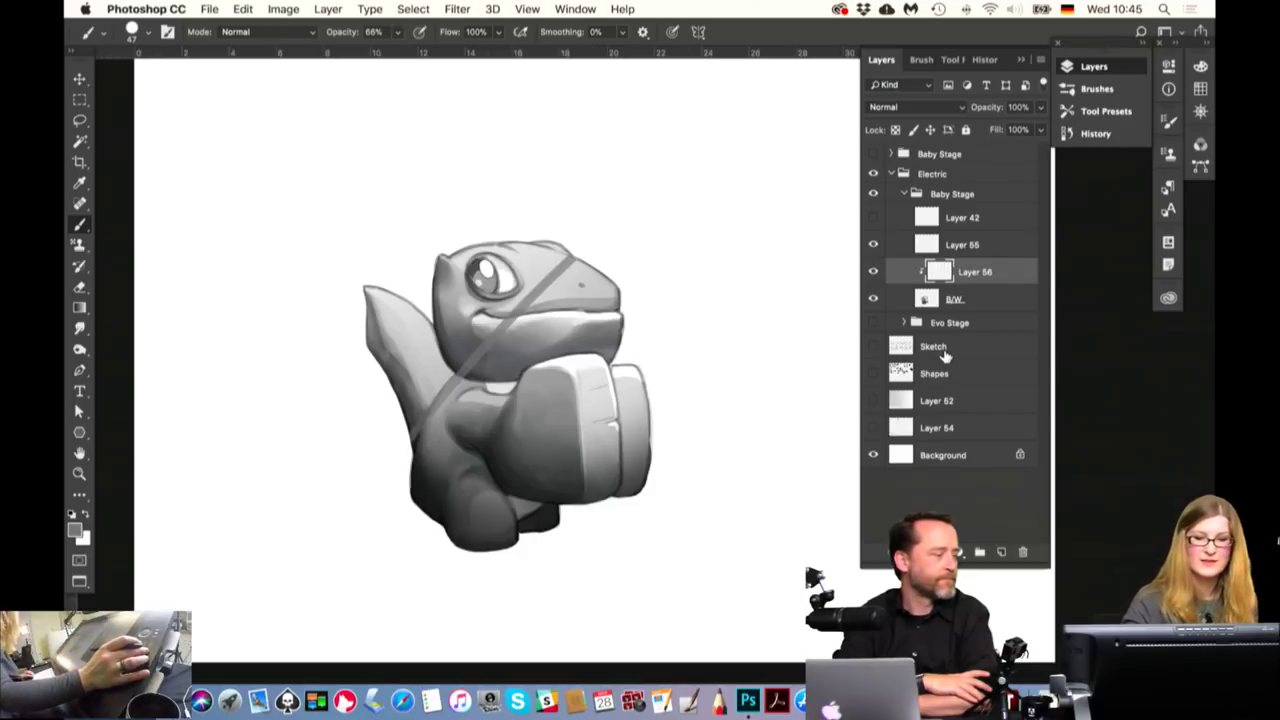
key(super+z)
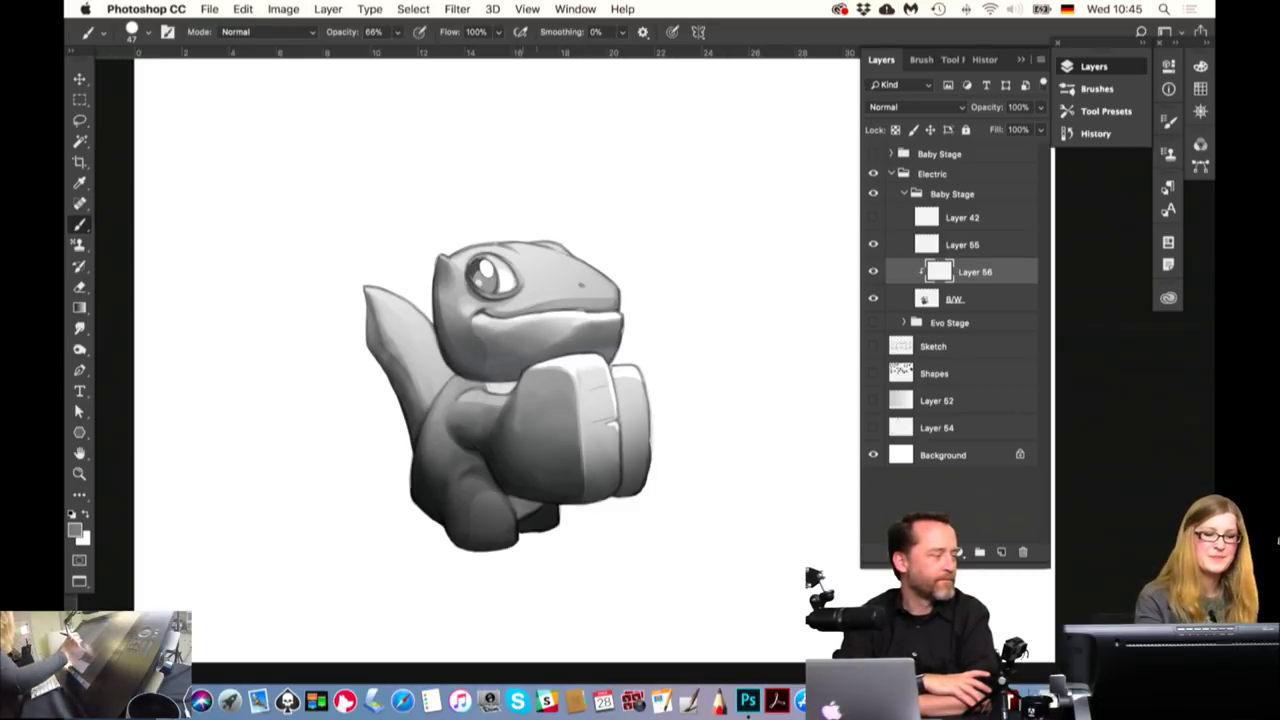
drag(608, 415, 690, 443)
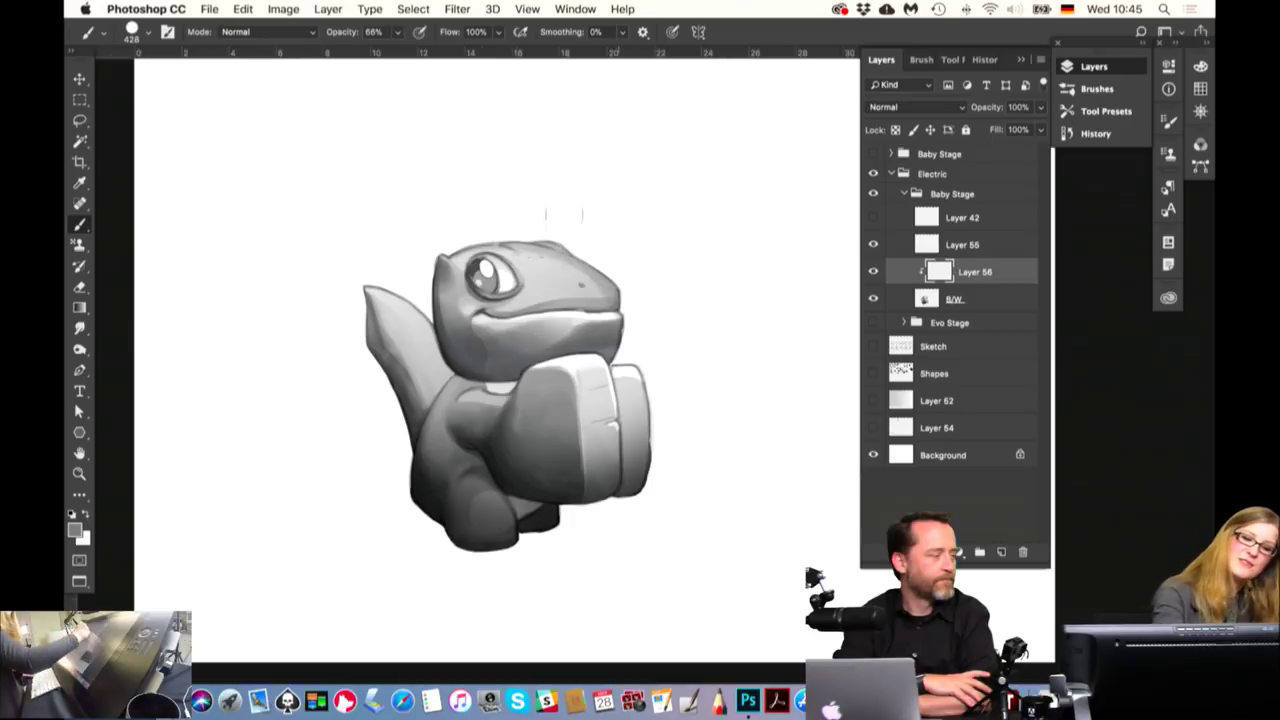
click(874, 272)
click(874, 272)
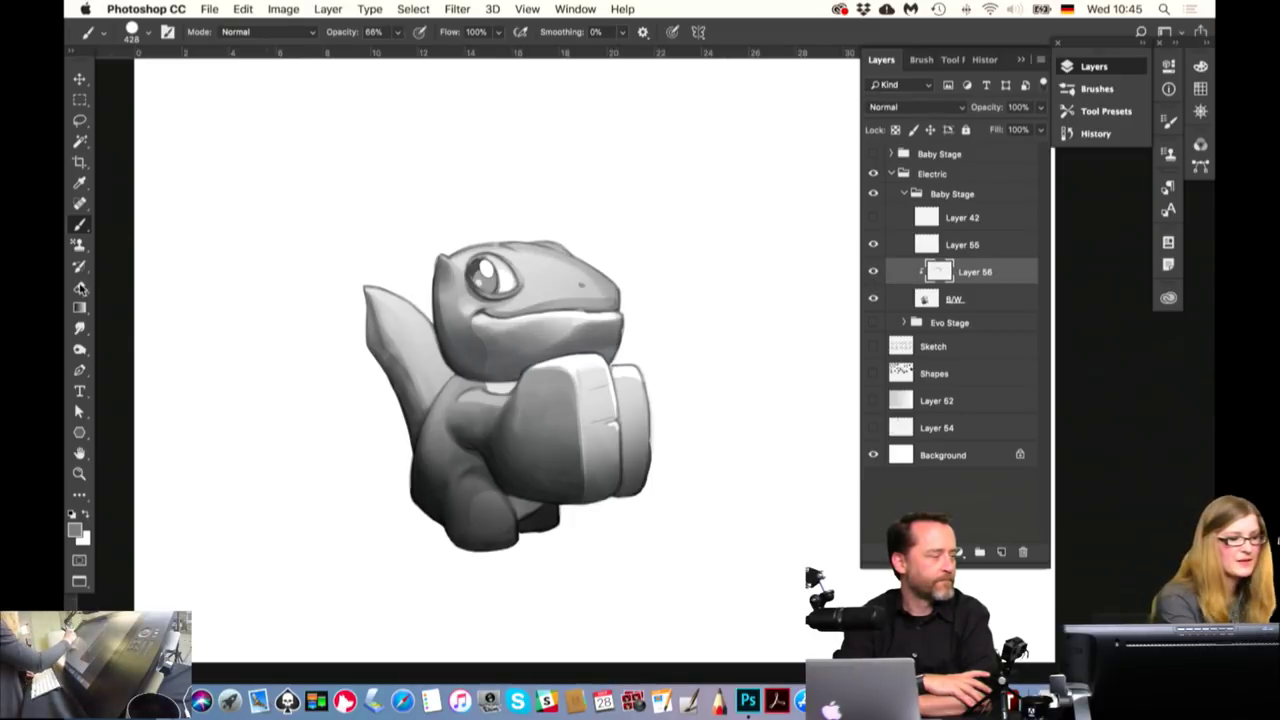
key(e)
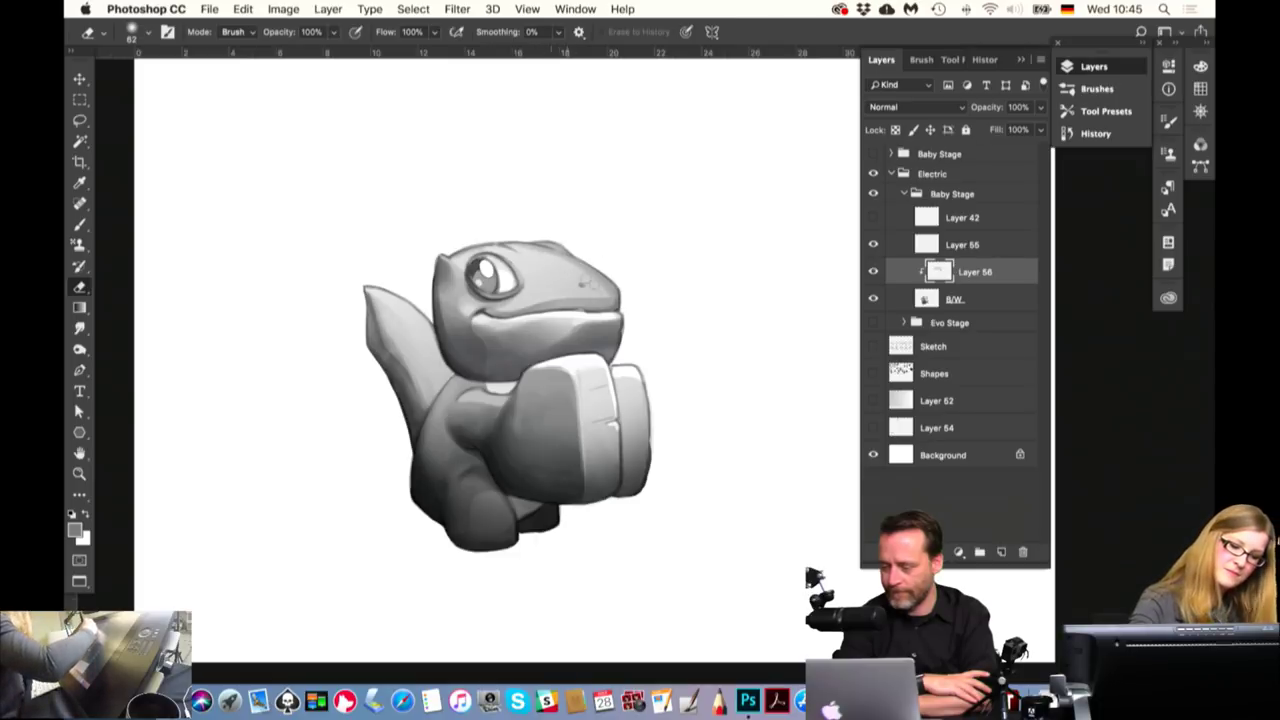
Fade Layer 56 to about 70% opacity and merge it down into B/W
click(1040, 107)
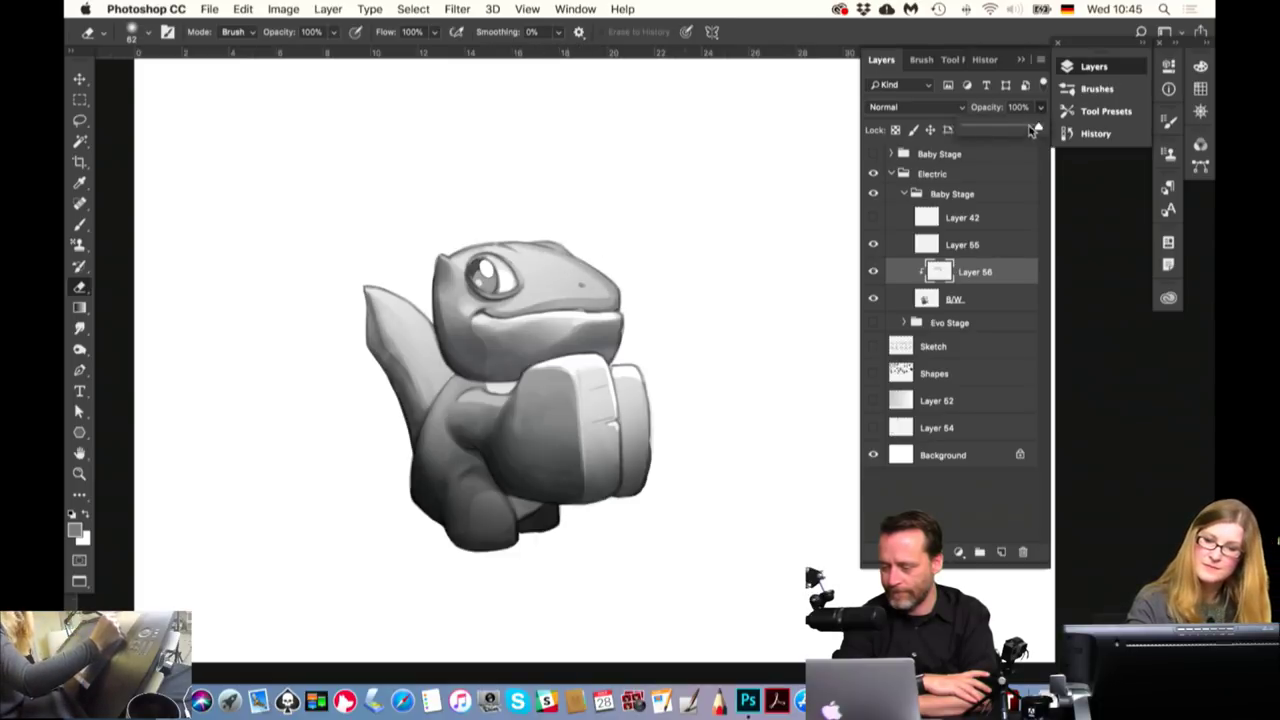
drag(1044, 129, 1017, 130)
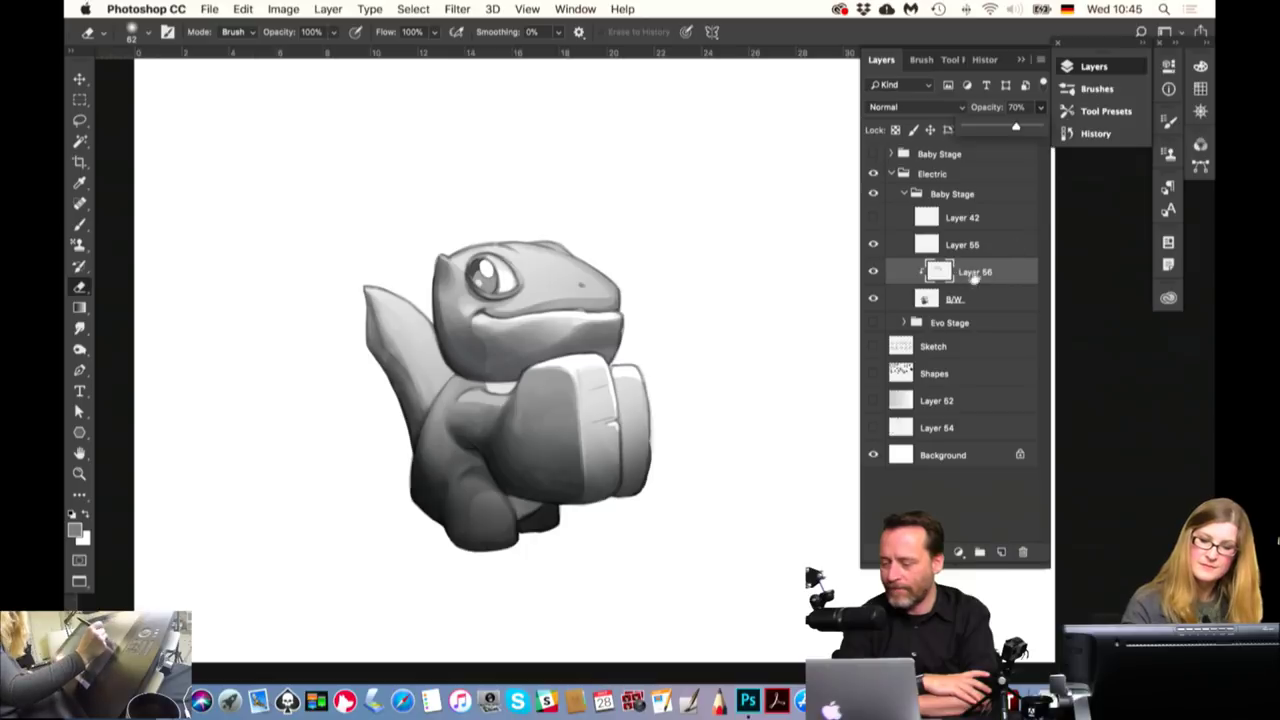
right_click(976, 272)
click(1021, 461)
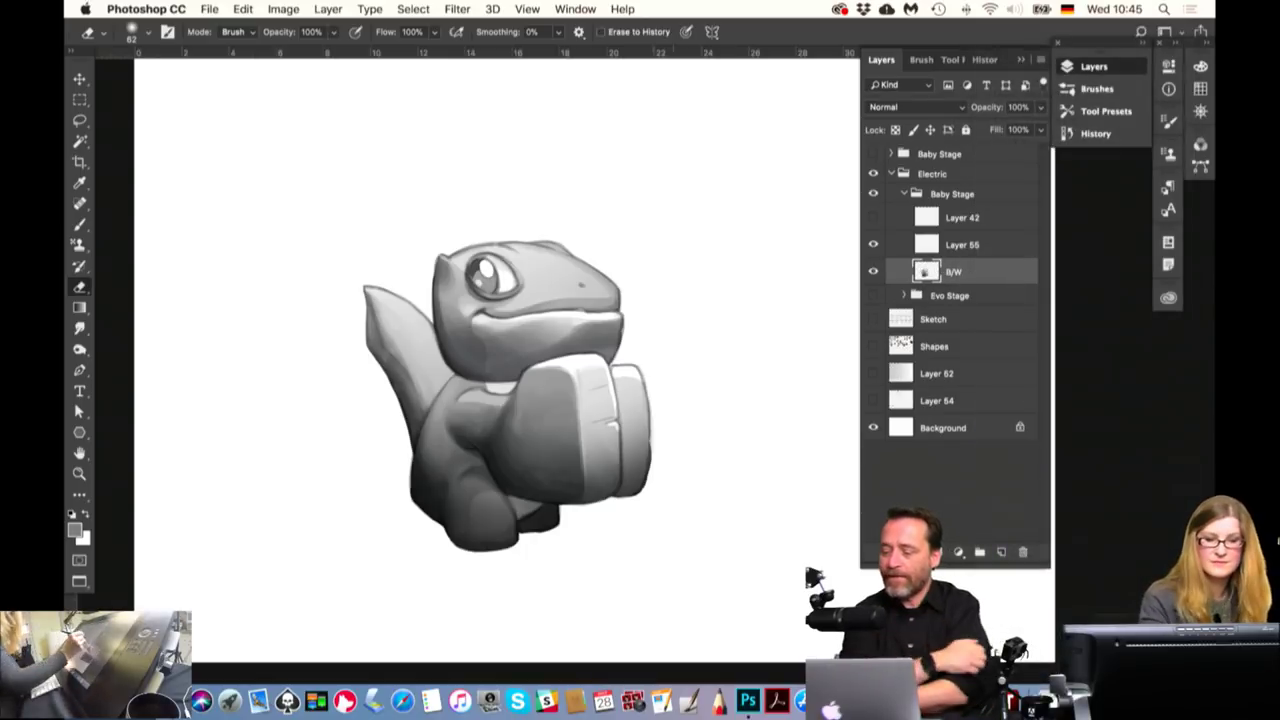
Shrink the brush, sample a darker cheek grey, and choose the Hard Round Pressure Size preset
key(b)
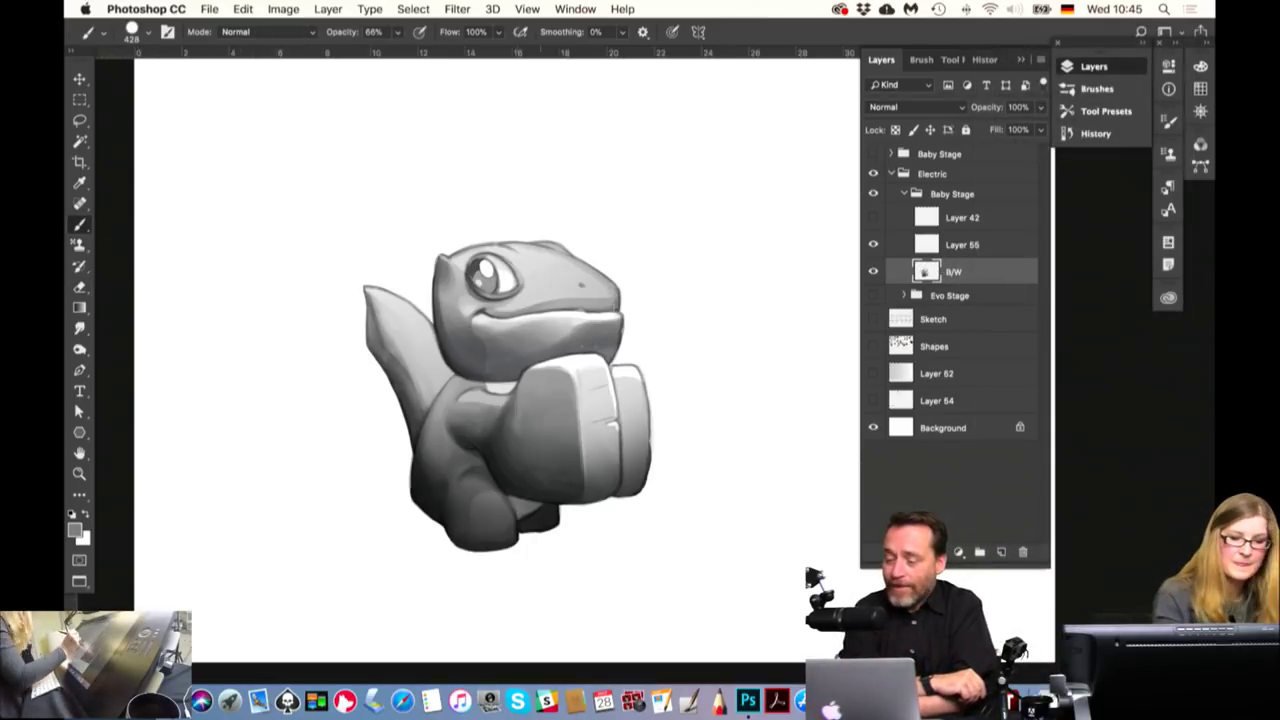
drag(613, 287, 533, 320)
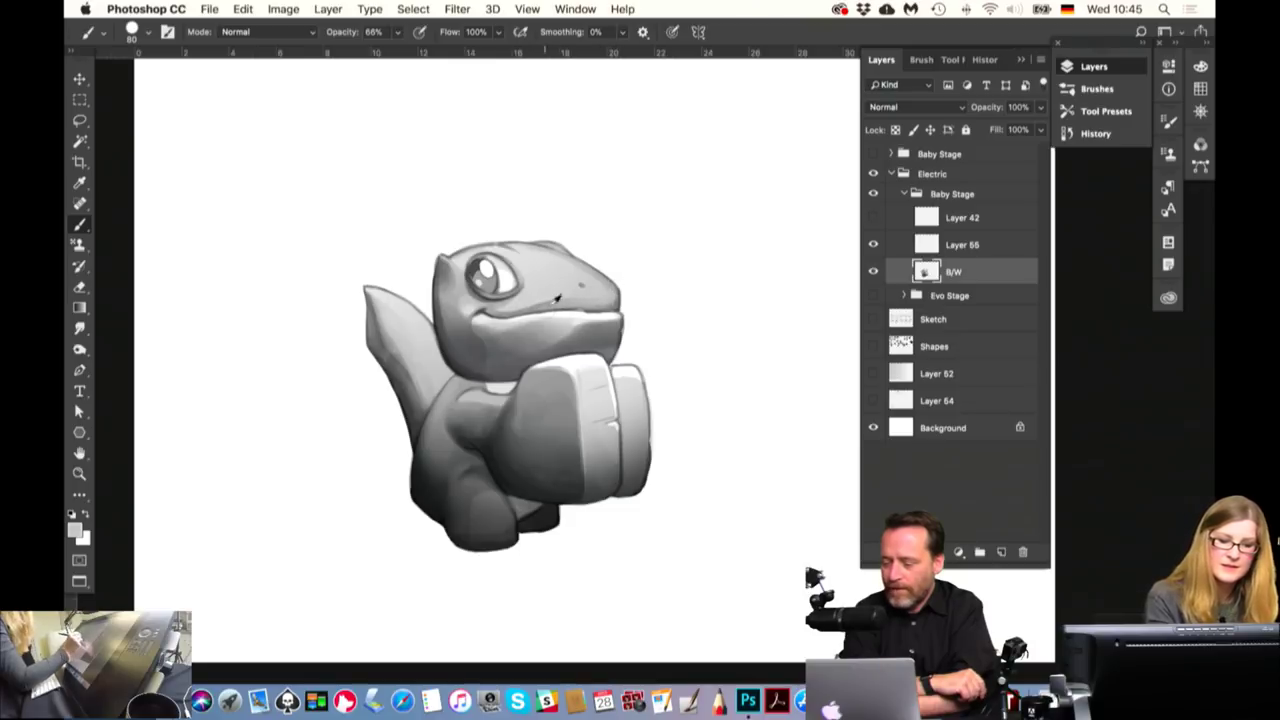
alt+click(492, 338)
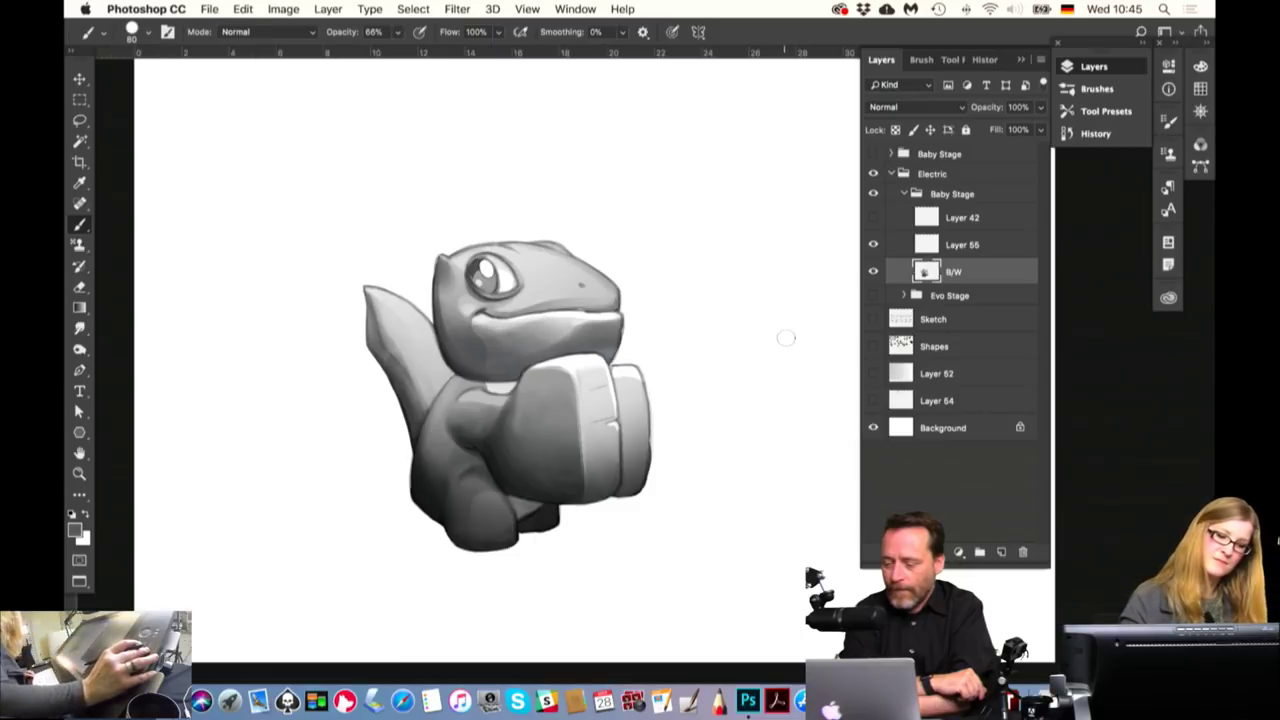
click(913, 59)
click(948, 236)
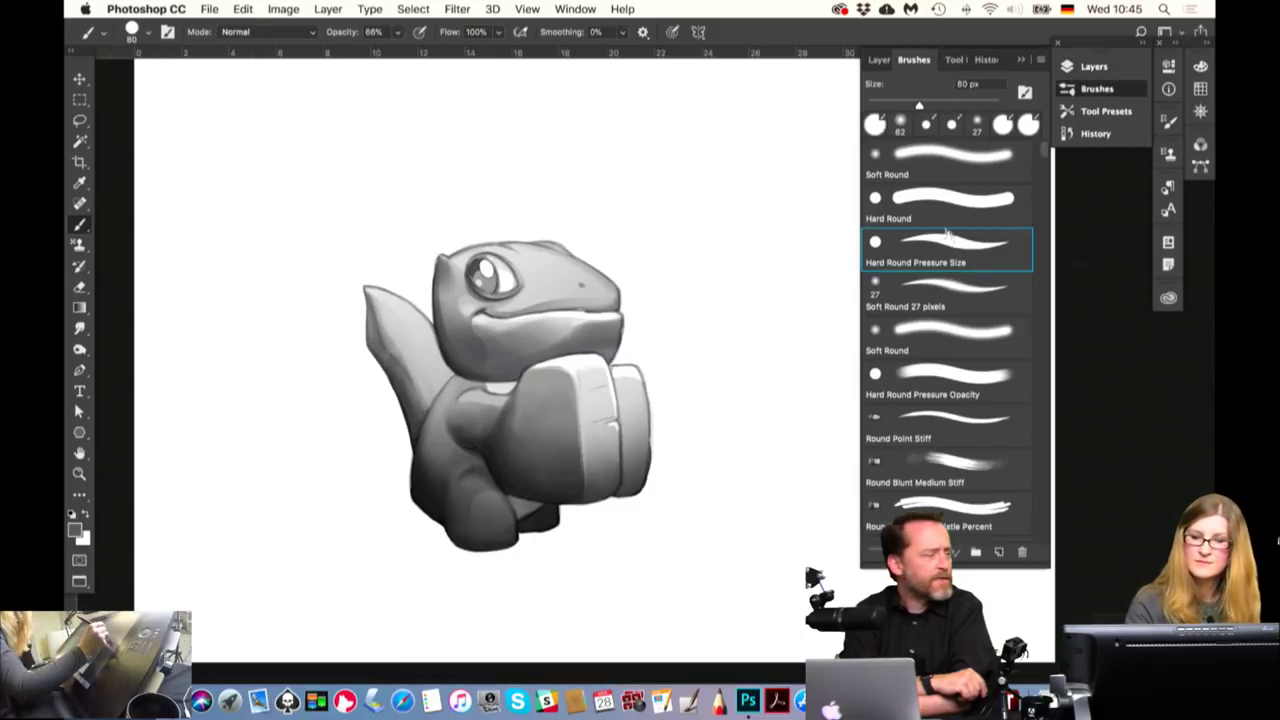
click(844, 172)
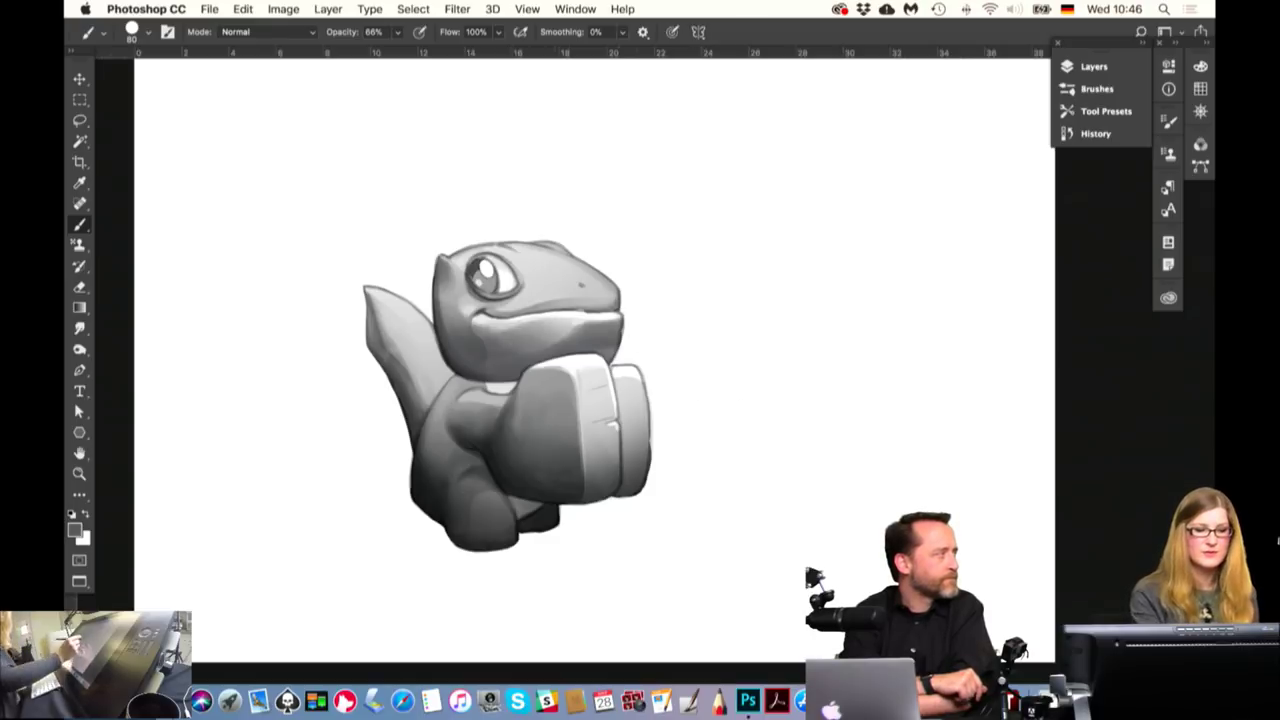
Switch to a Soft Round brush about 143 px and sample light greys near the eye
alt+click(466, 303)
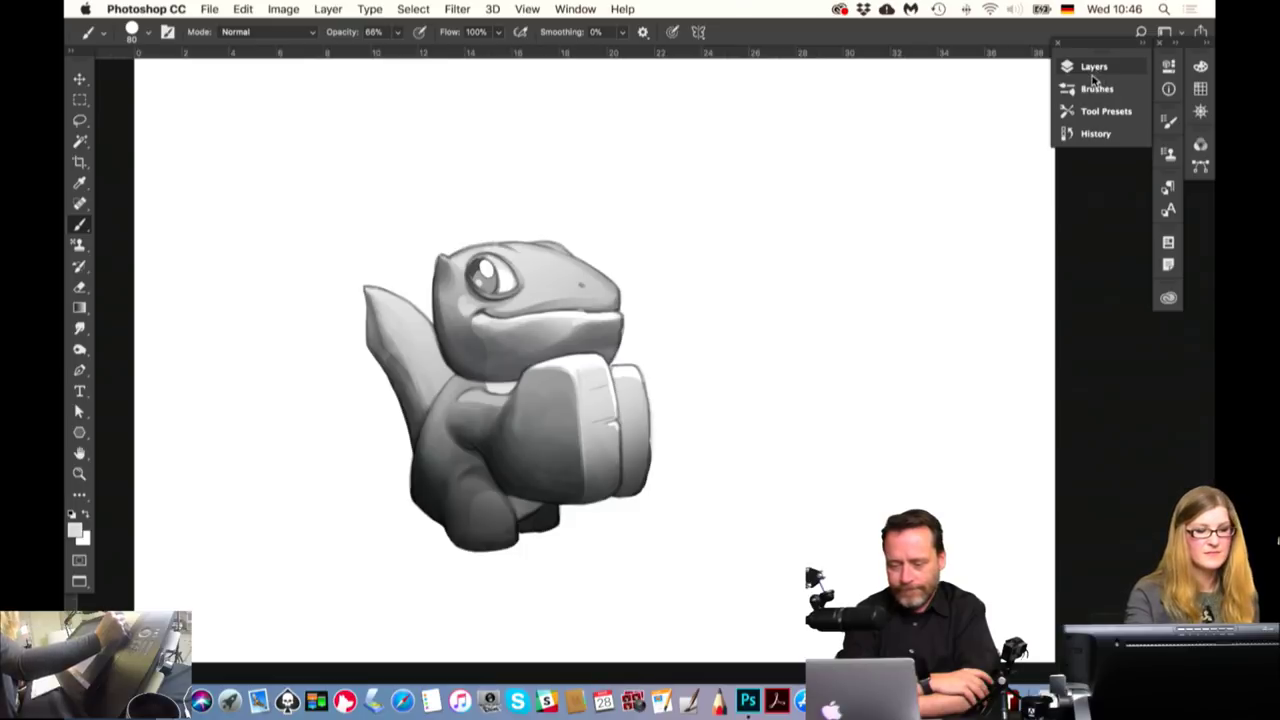
click(1095, 68)
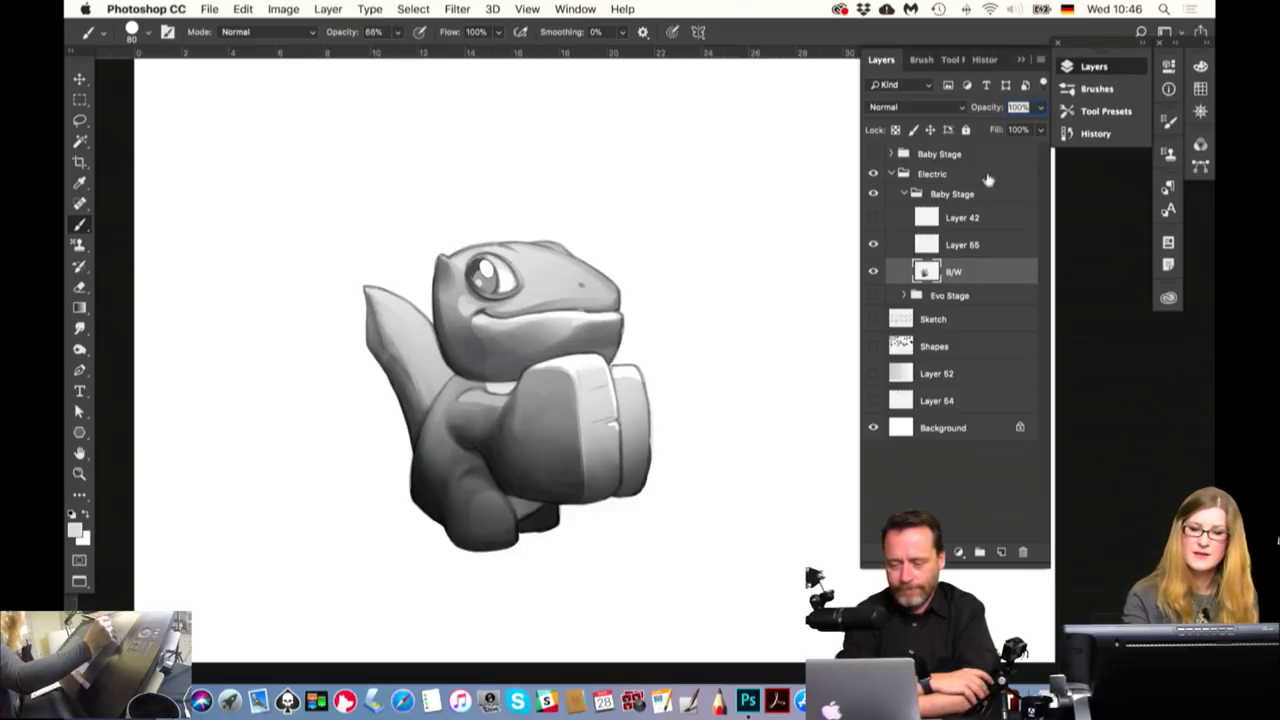
click(922, 60)
click(955, 285)
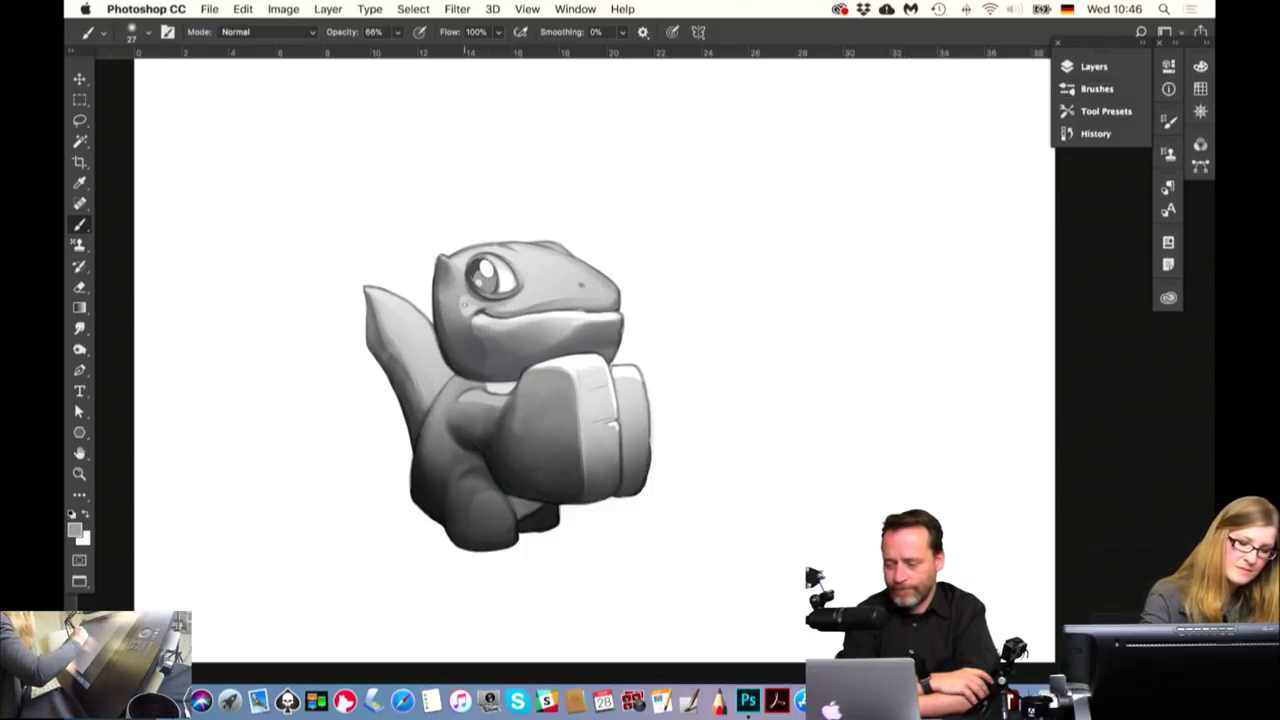
drag(458, 310, 530, 310)
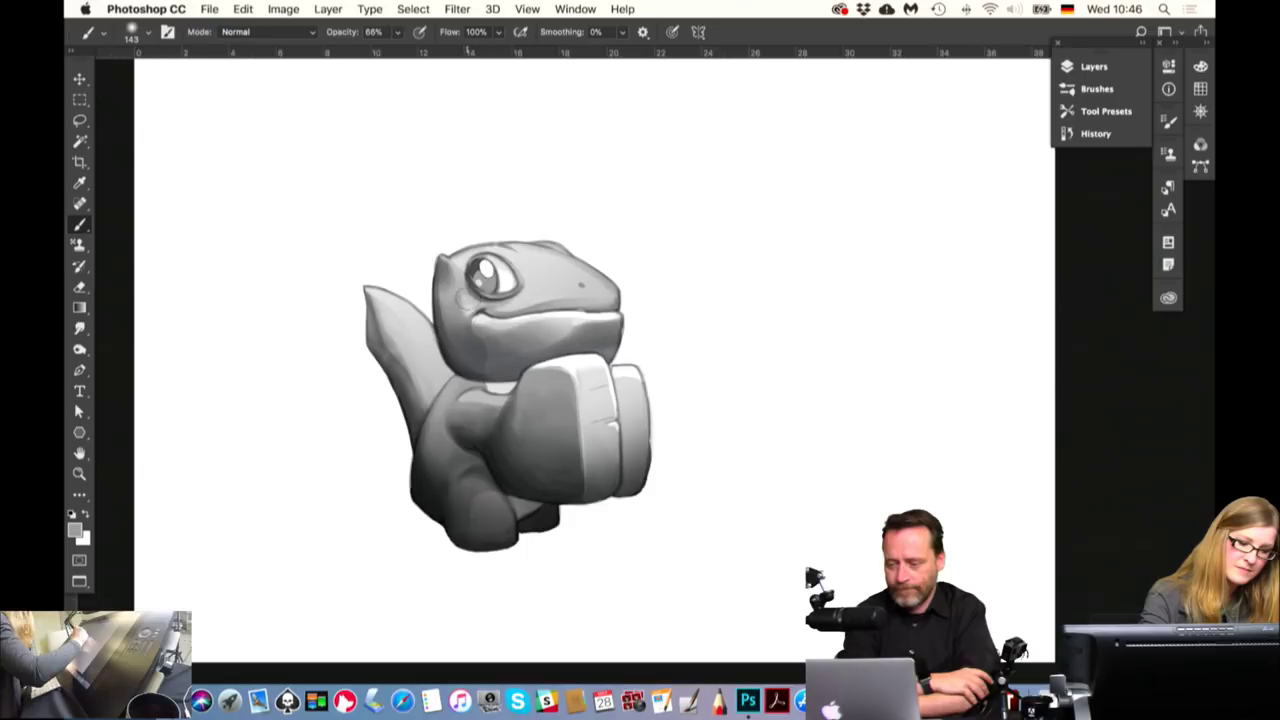
alt+click(465, 283)
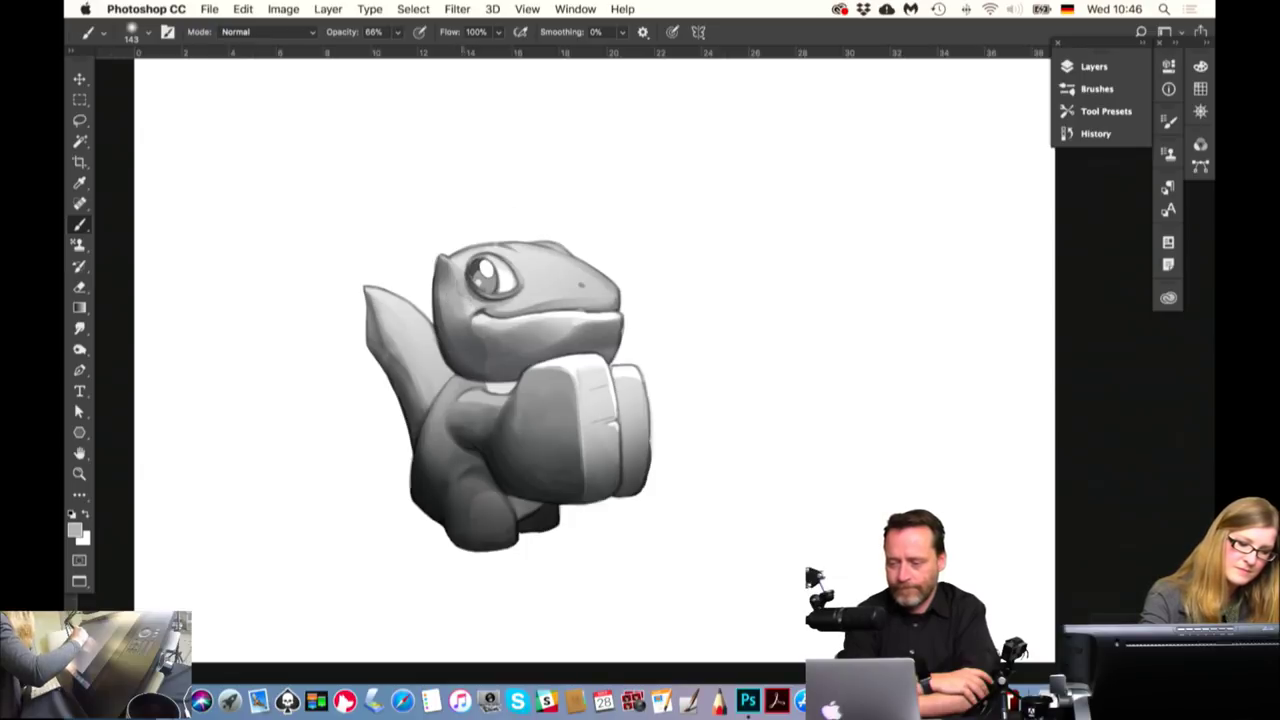
Lower the brush opacity to 48% and sample greys from the mouth and eye
click(397, 31)
drag(399, 50, 383, 50)
click(460, 298)
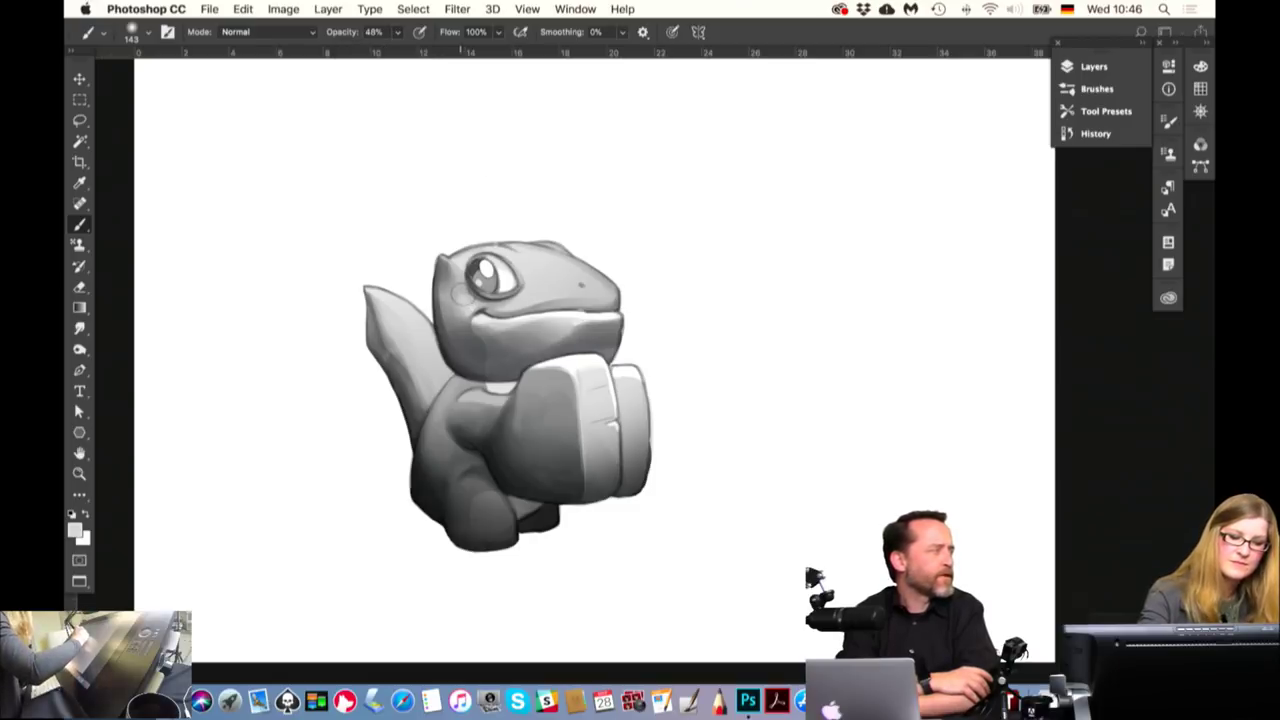
alt+click(458, 305)
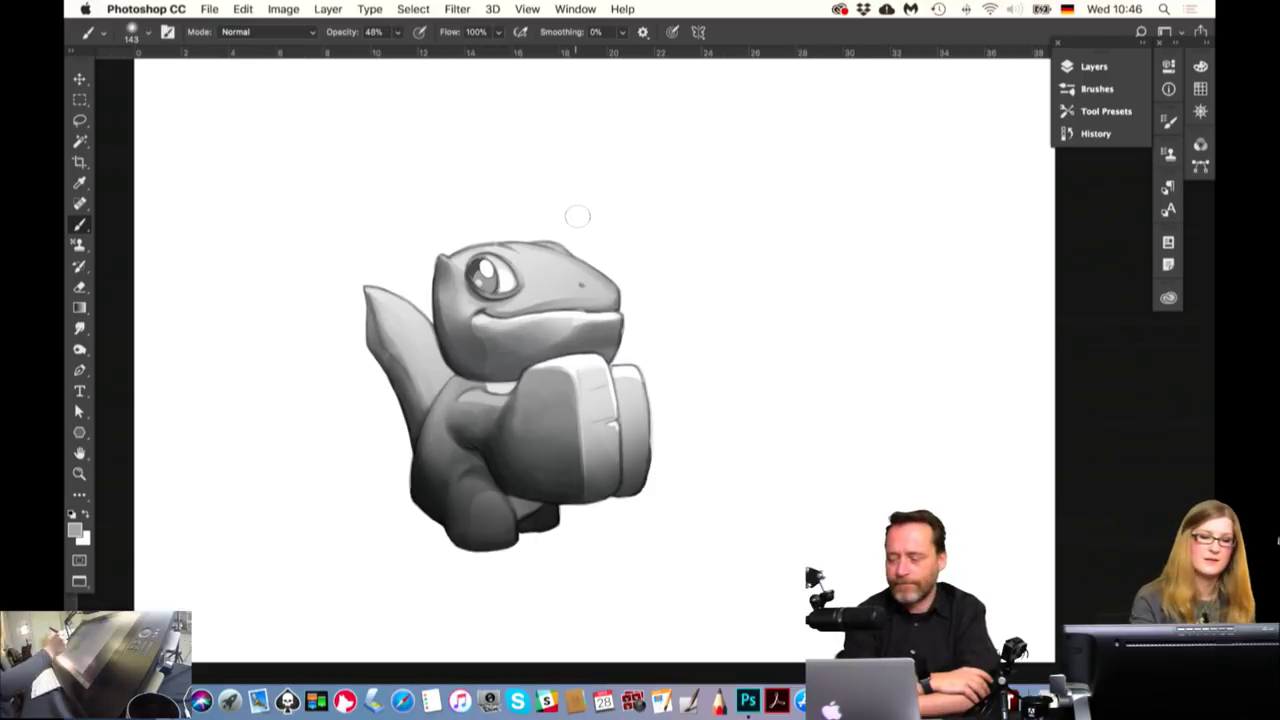
alt+click(471, 271)
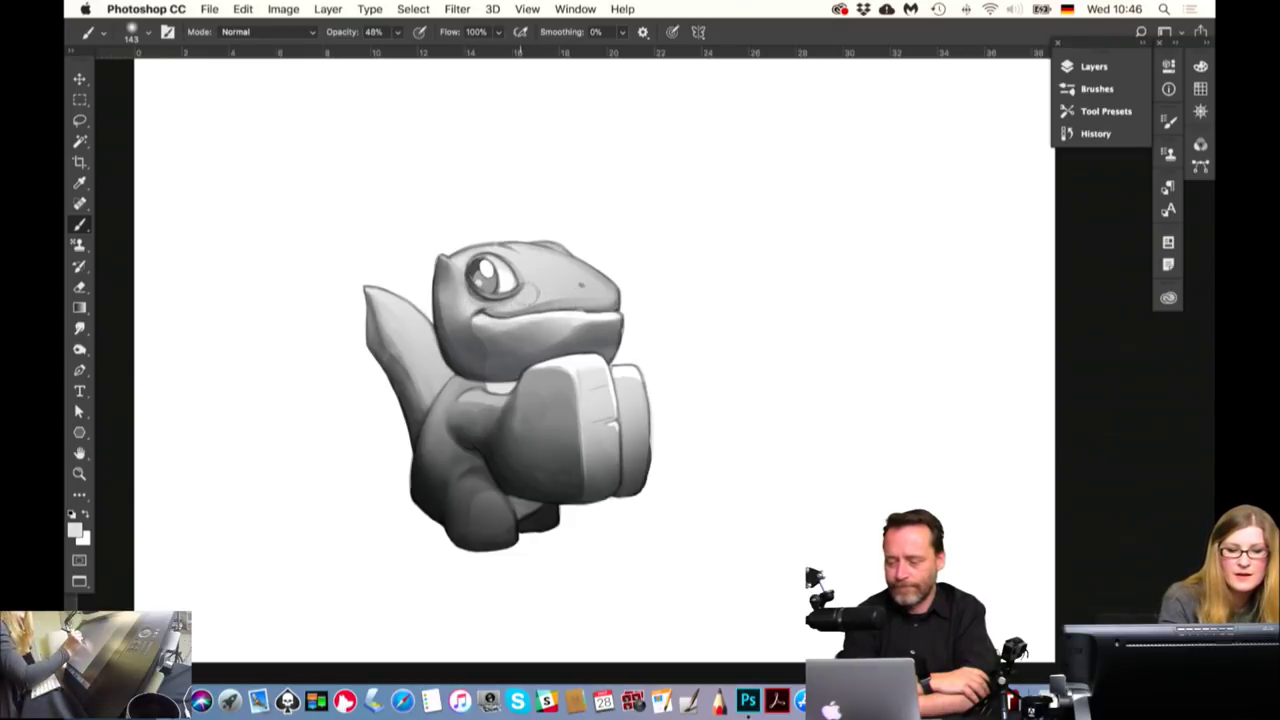
Sample several greys from the dinosaur's face, cheek and snout
alt+click(490, 314)
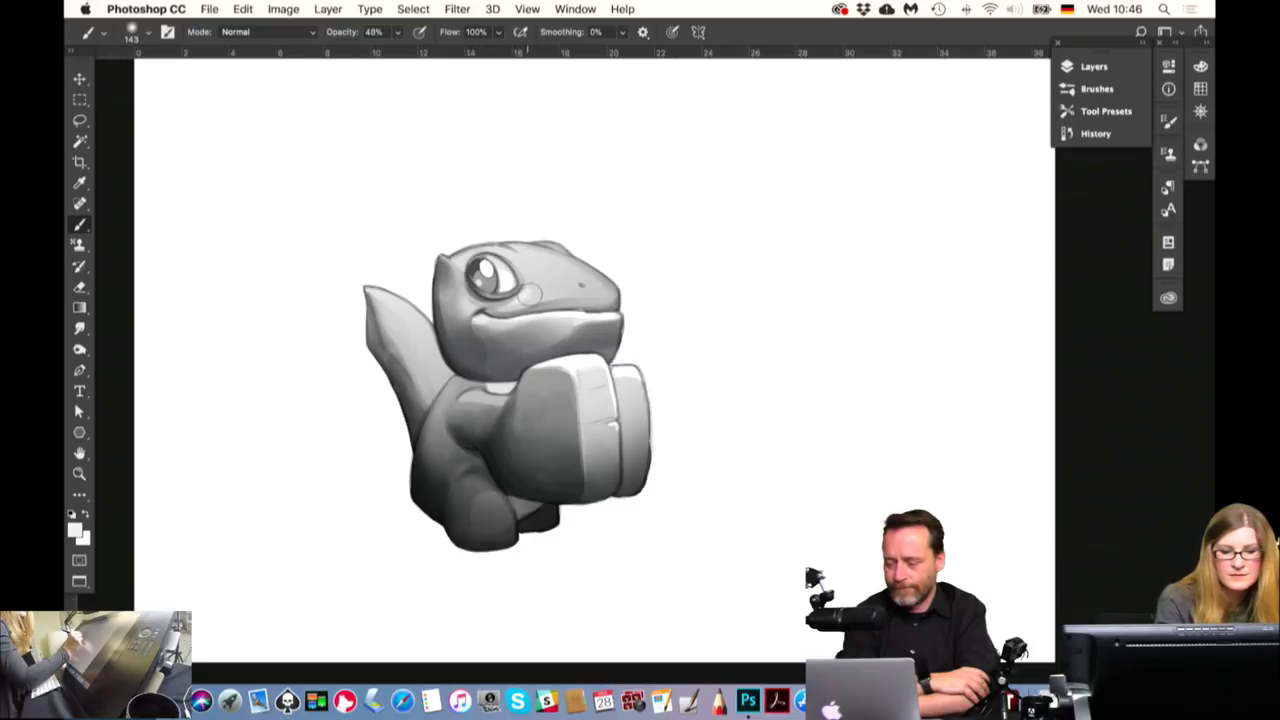
alt+click(546, 296)
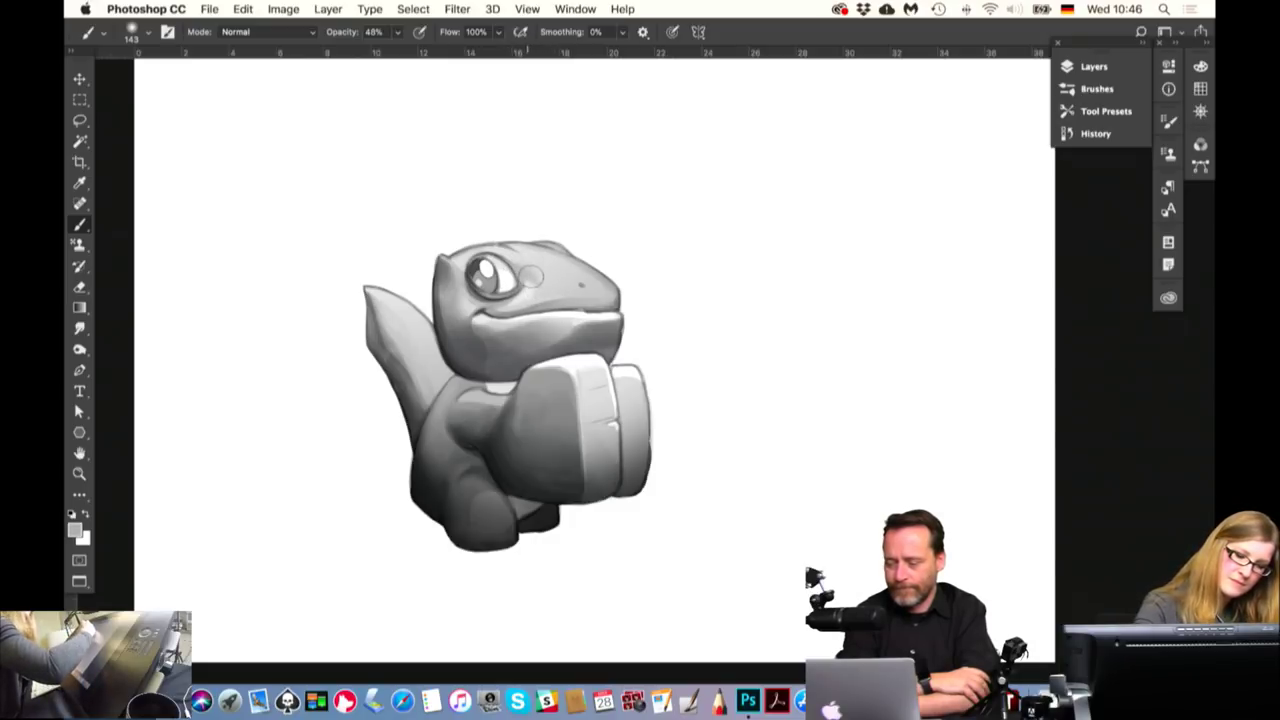
alt+click(538, 297)
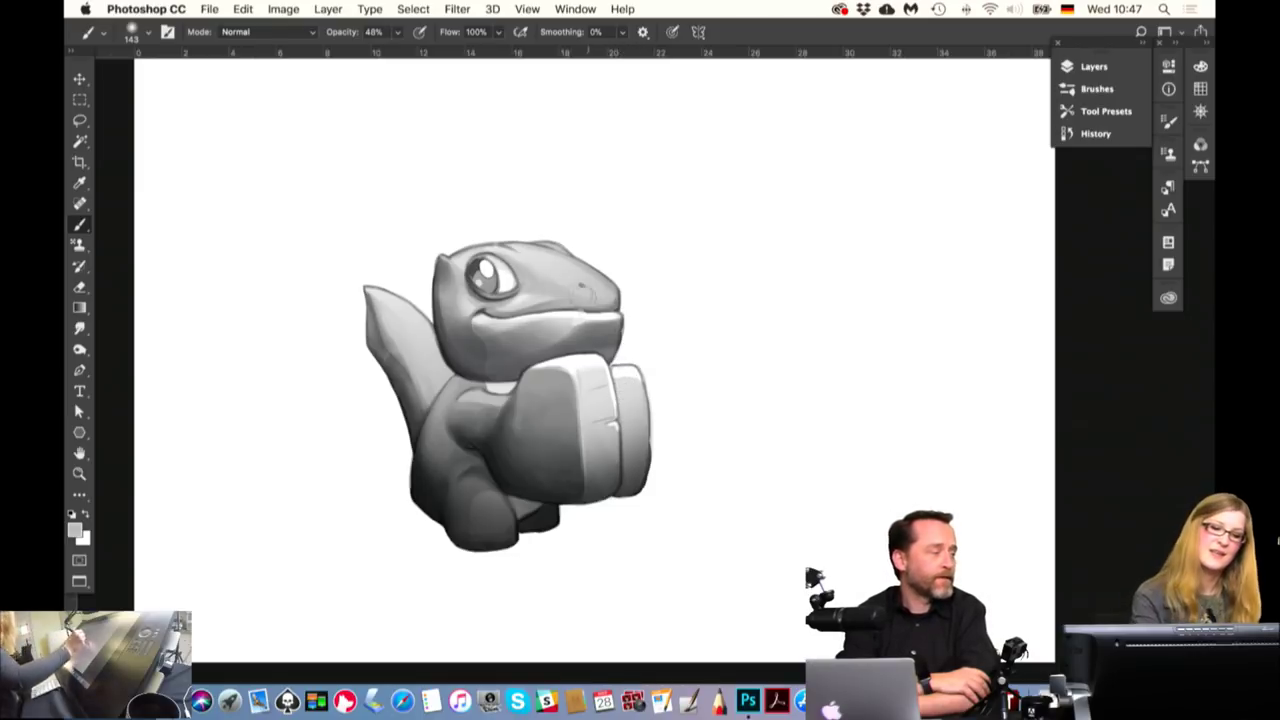
alt+click(538, 300)
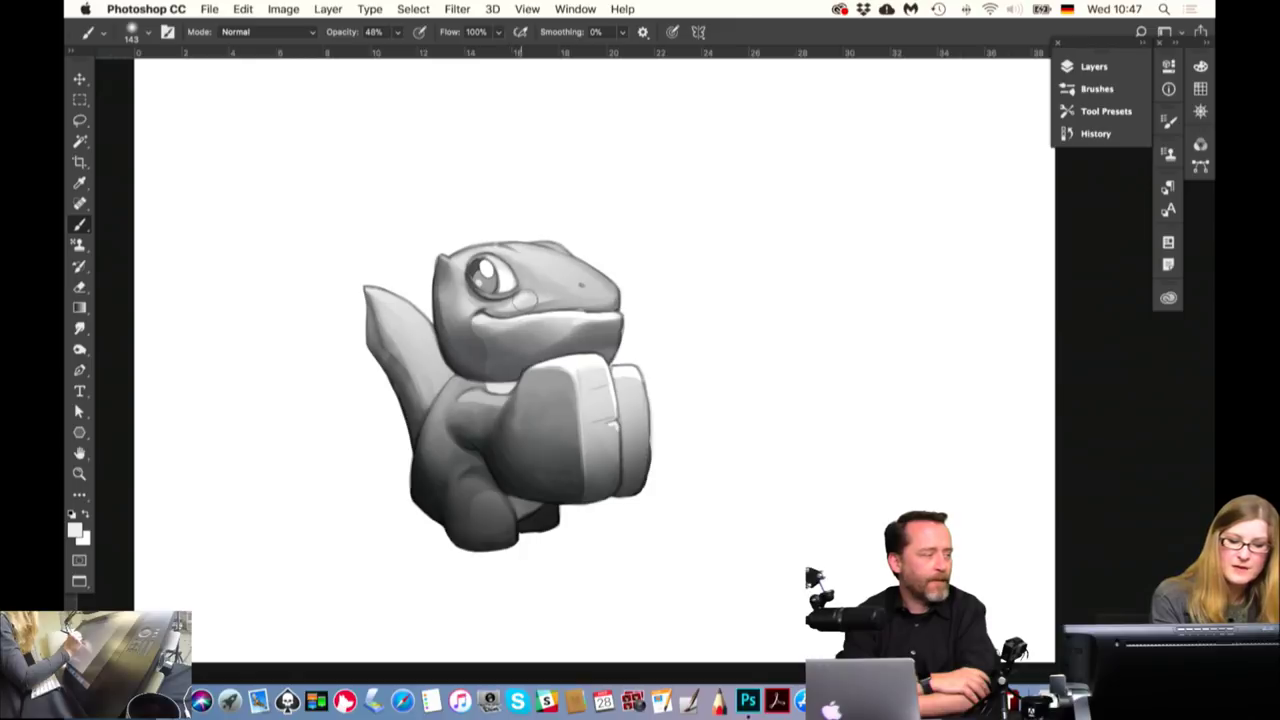
alt+click(529, 289)
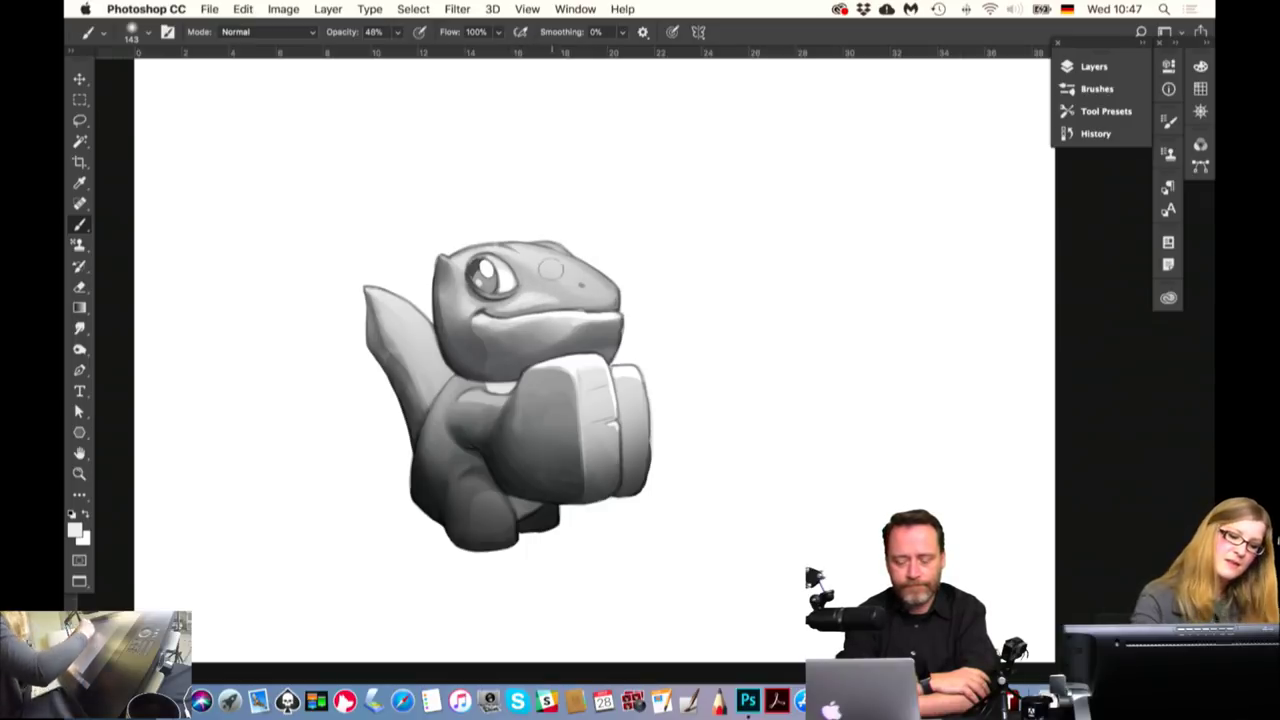
alt+click(562, 296)
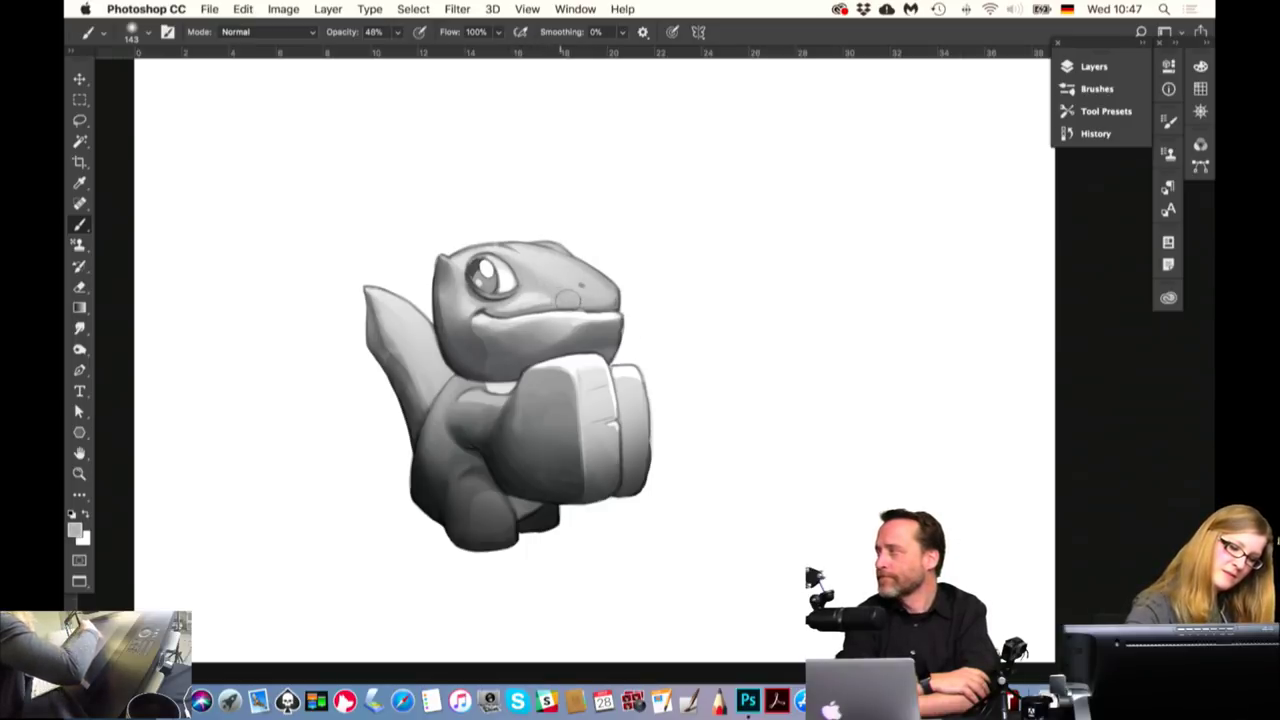
Enable pen pressure for opacity, resize the brush to 104 px, and reopen the layer list
click(419, 31)
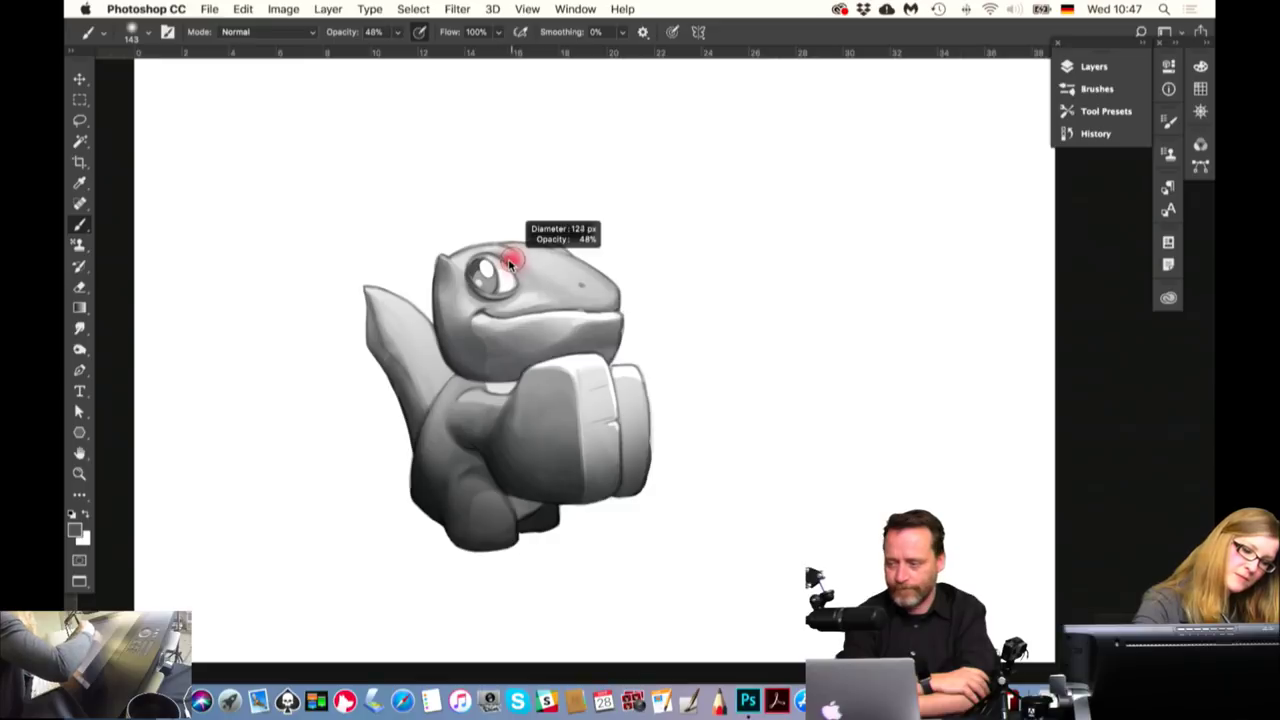
drag(516, 255, 494, 255)
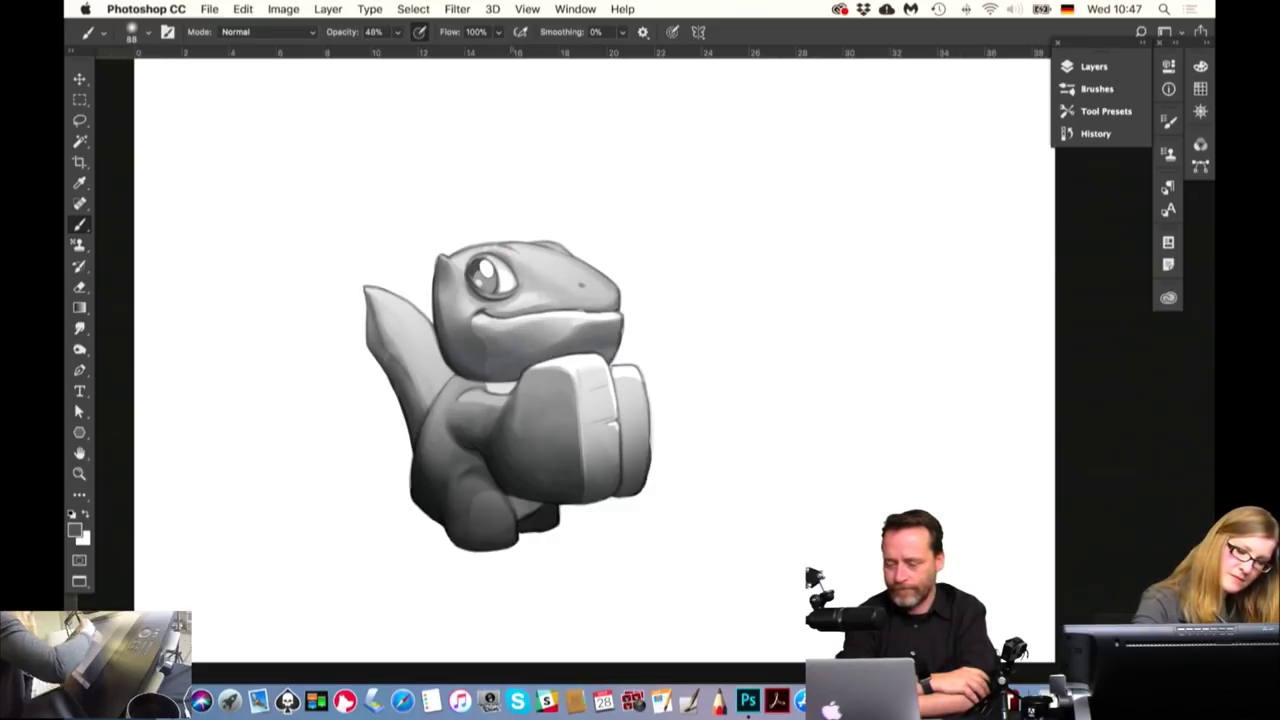
drag(493, 262, 489, 267)
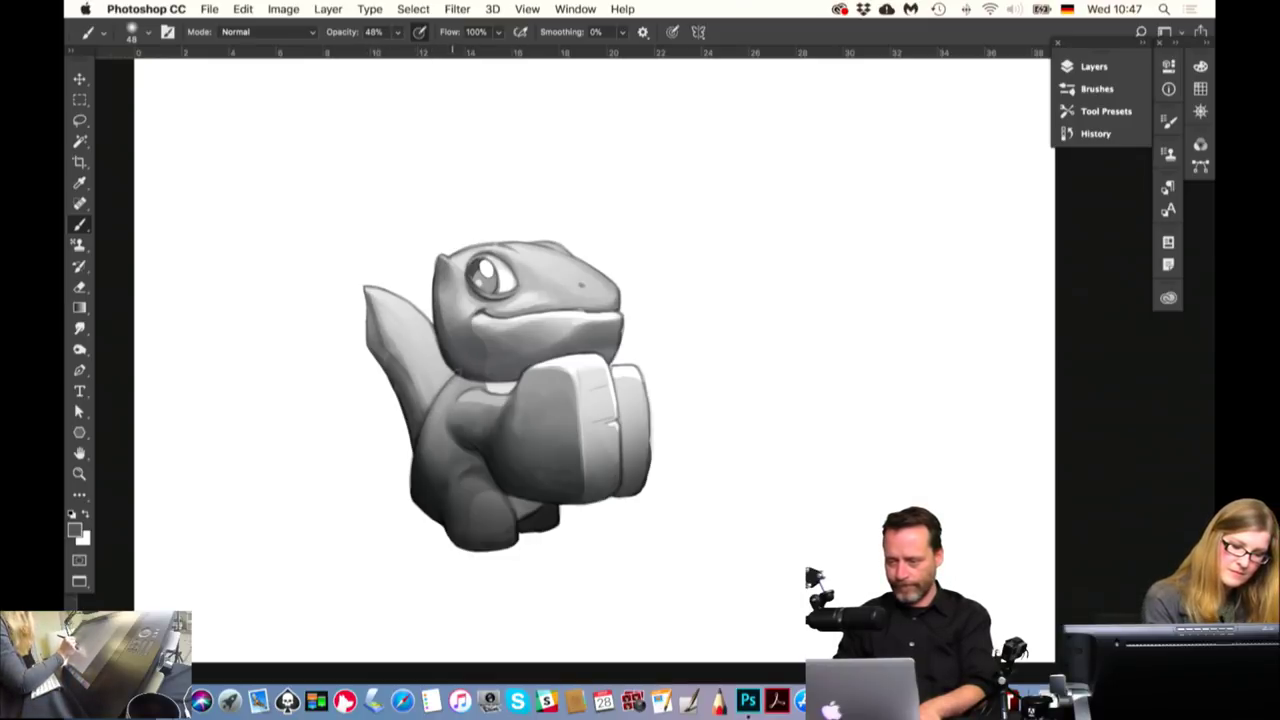
drag(434, 400, 462, 400)
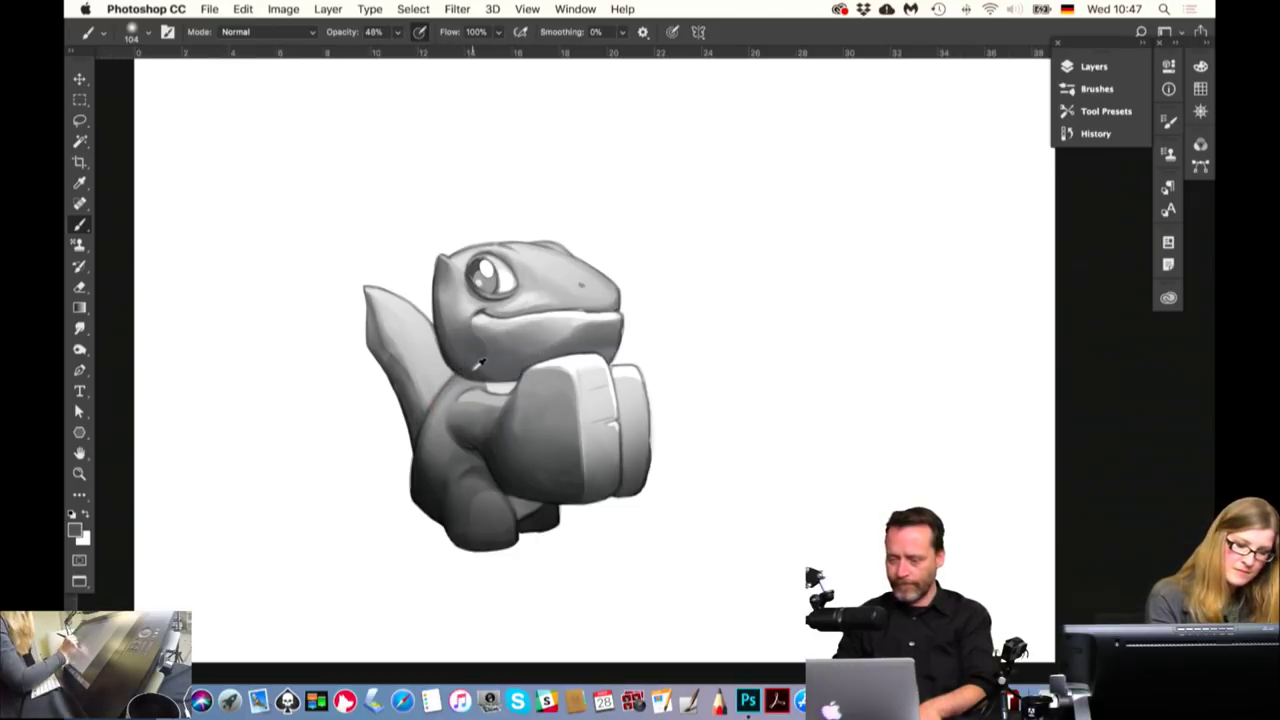
click(1105, 70)
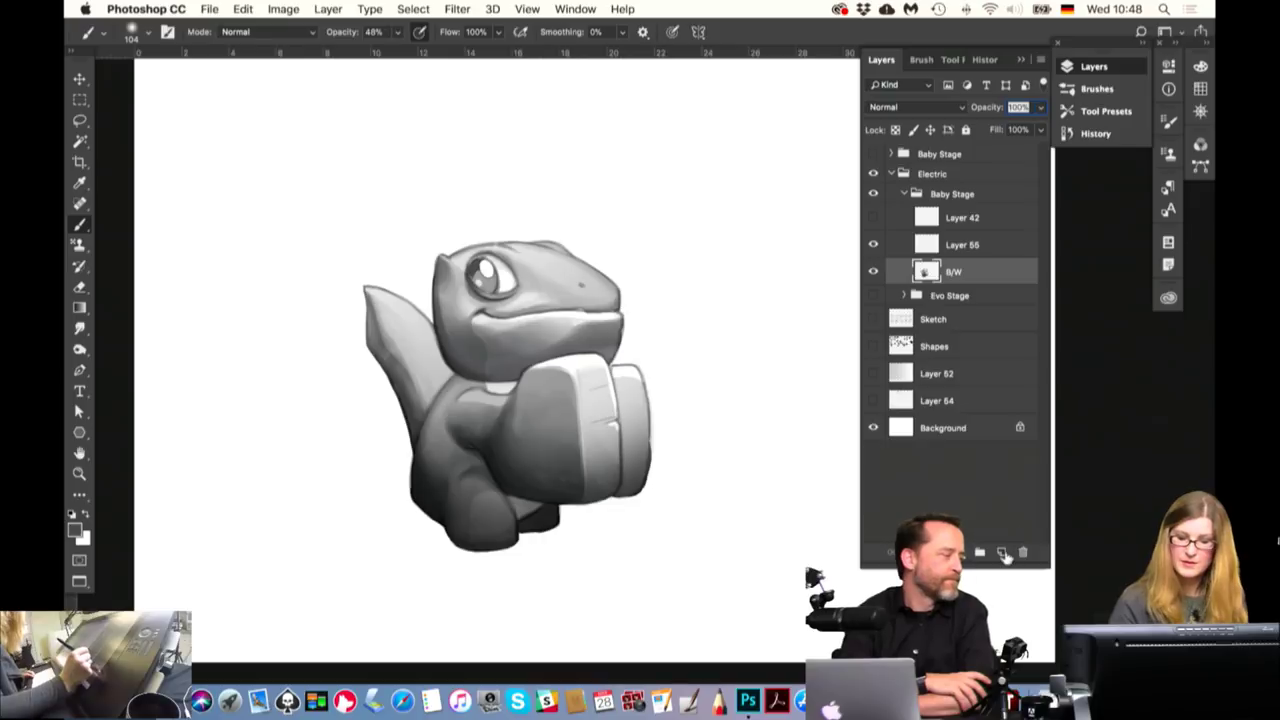
Add a Multiply layer clipped to B/W and select the Hard Round Pressure Size brush
click(1001, 551)
right_click(966, 280)
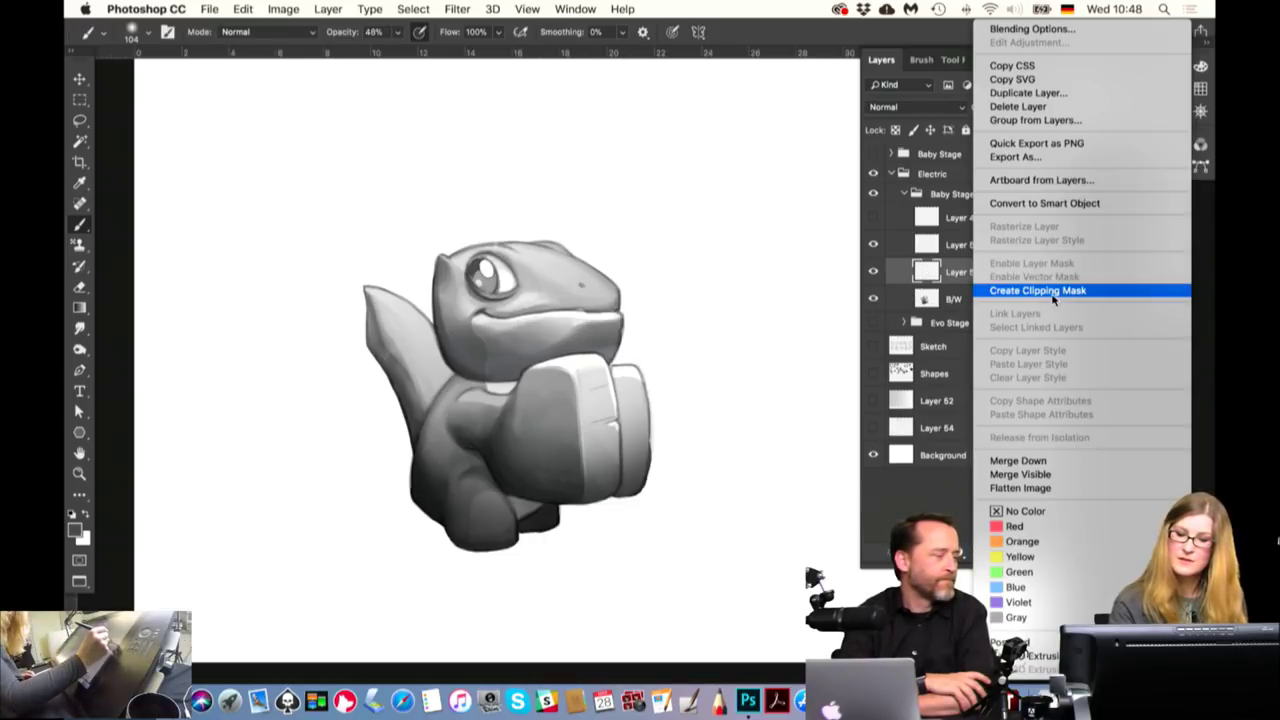
click(1042, 291)
click(914, 59)
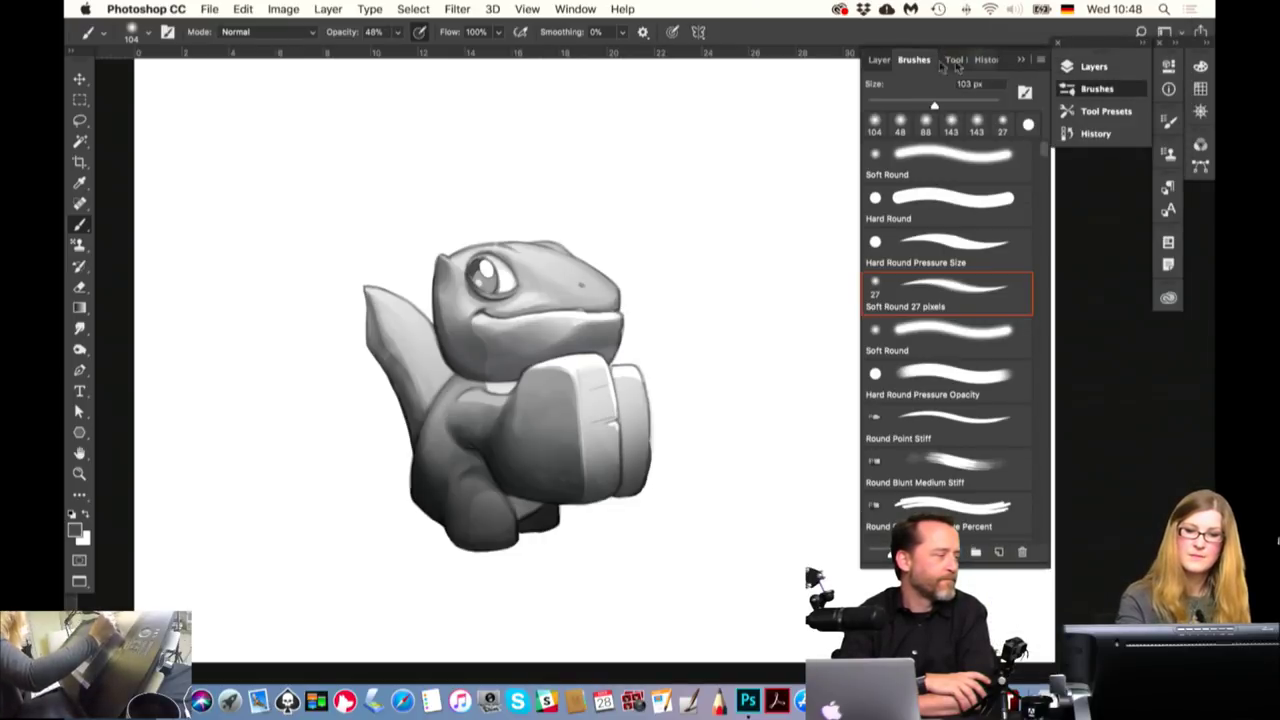
click(879, 59)
click(940, 108)
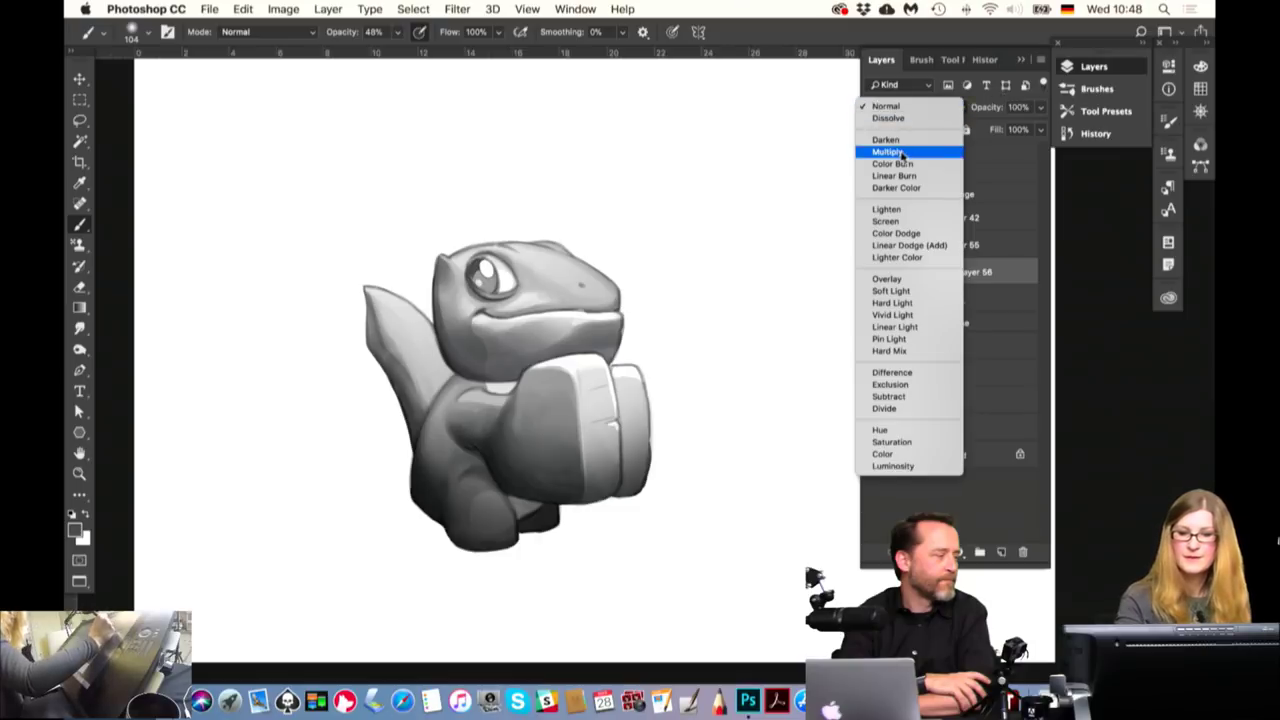
click(887, 152)
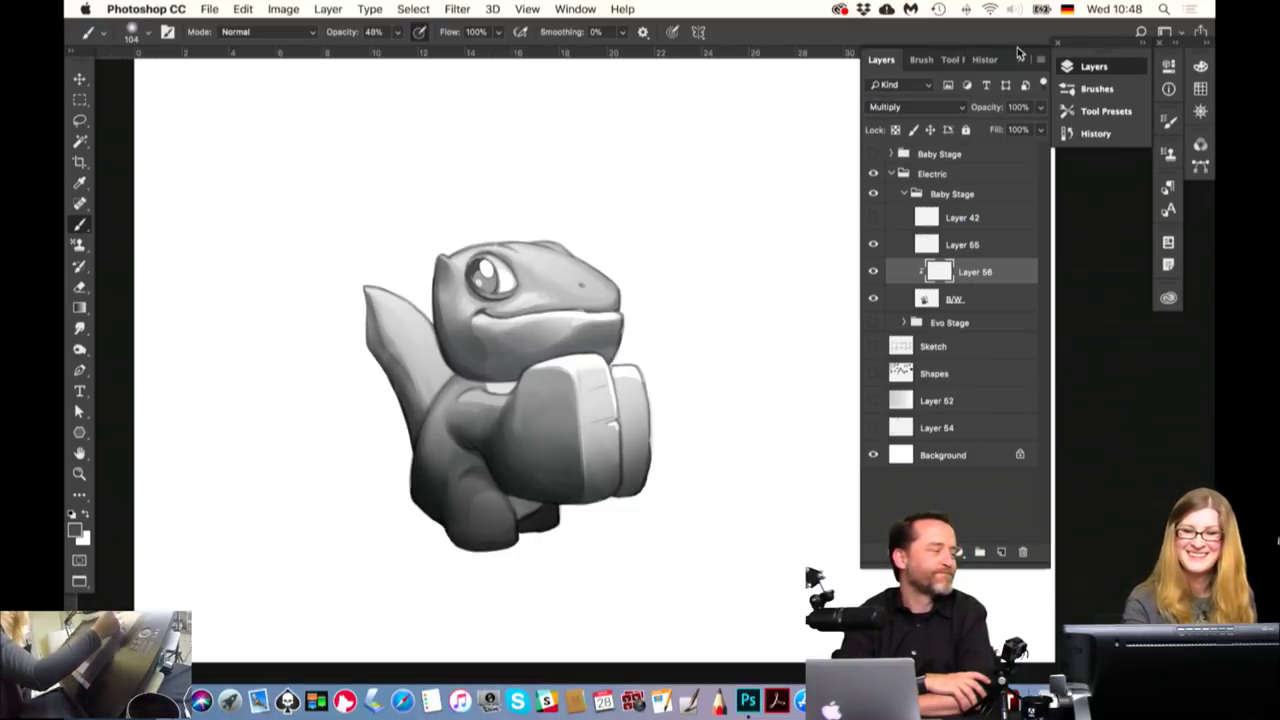
click(1098, 91)
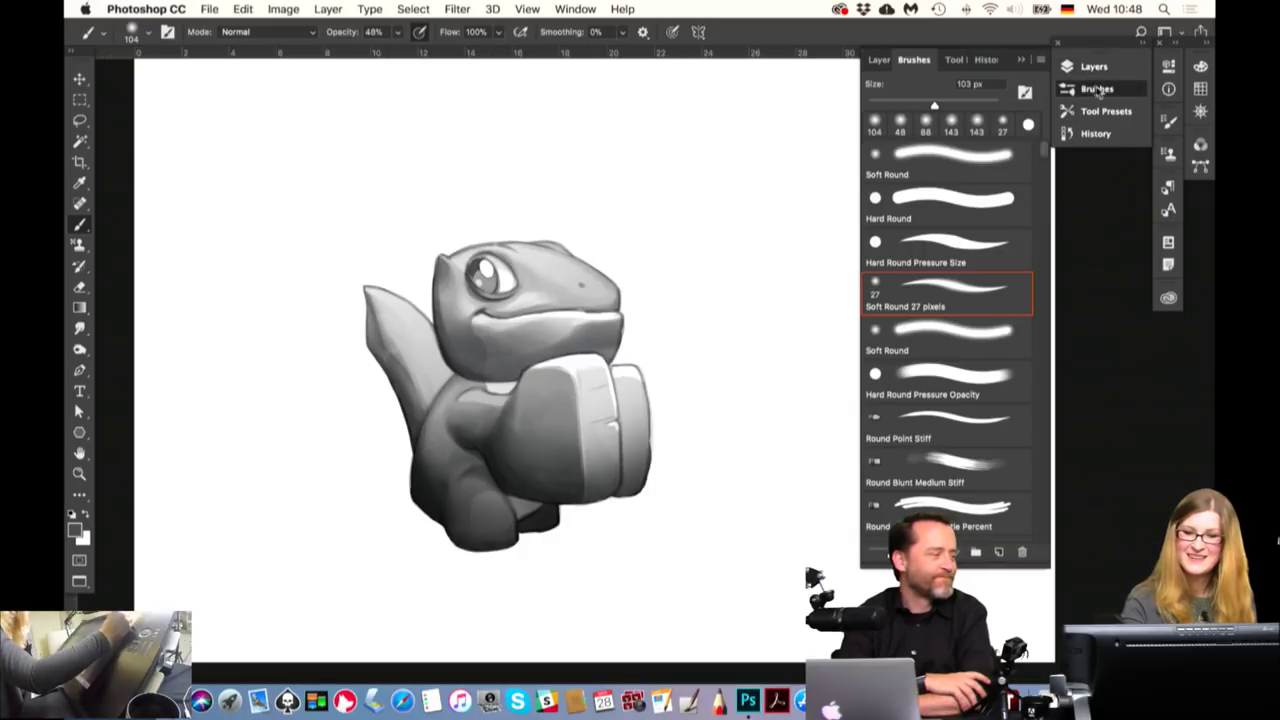
click(966, 247)
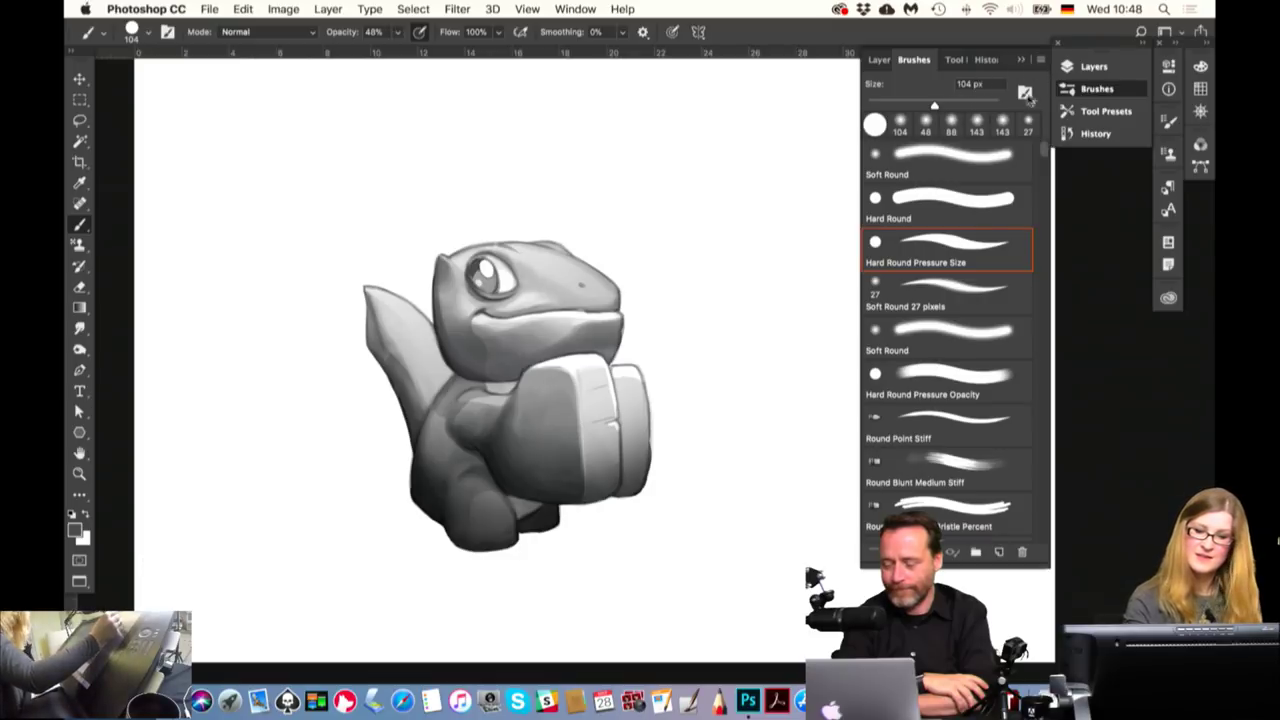
Switch to a 150 px Smudge brush, show the layer list, and open Levels
click(80, 330)
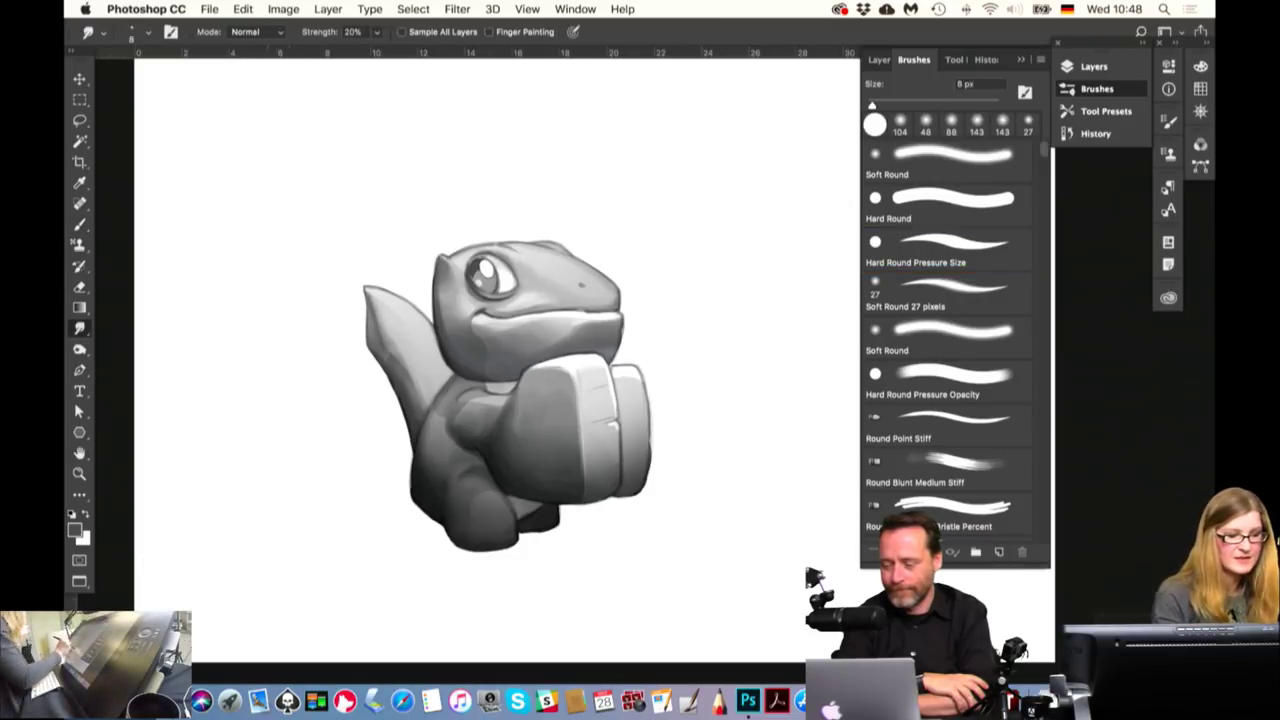
drag(440, 425, 520, 425)
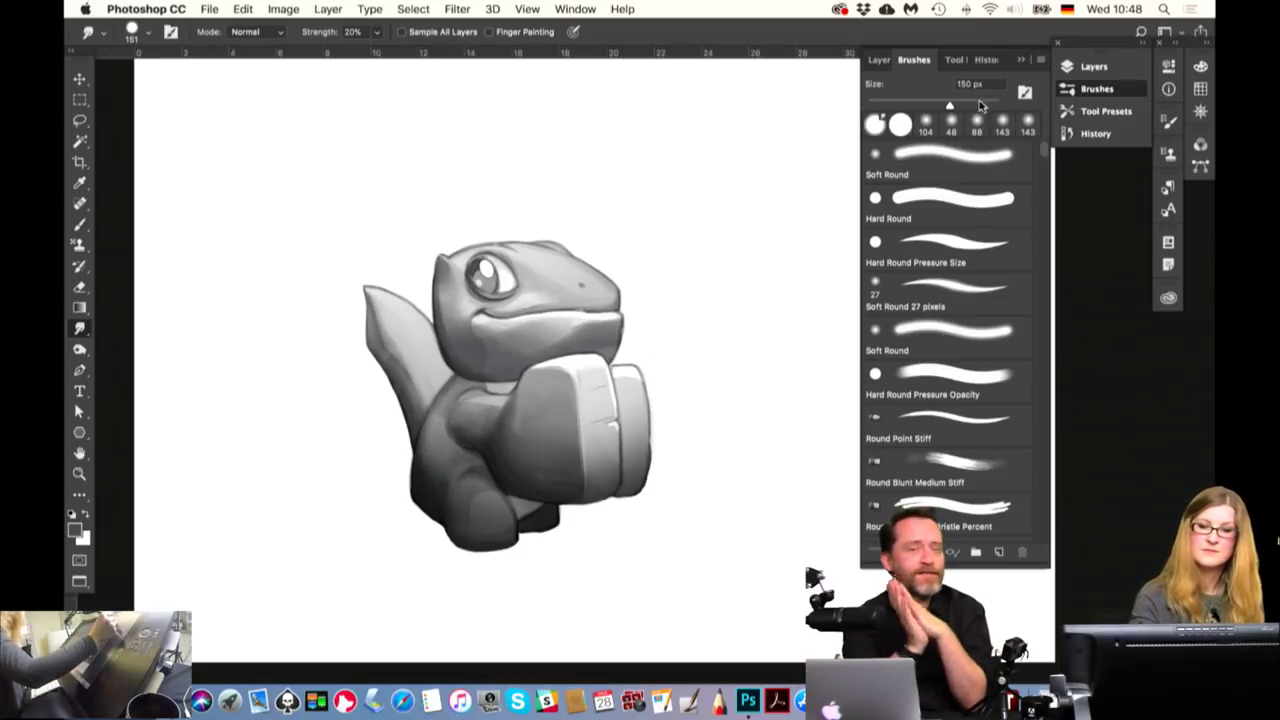
click(880, 59)
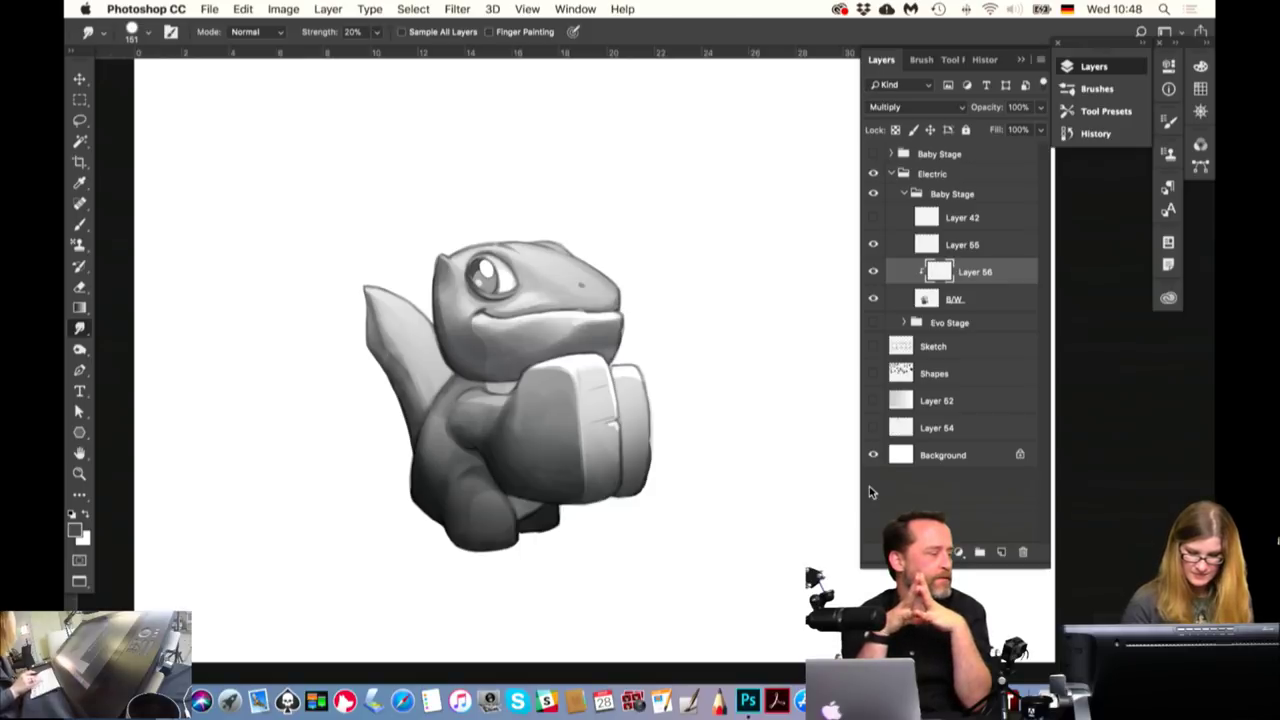
key(ctrl+l)
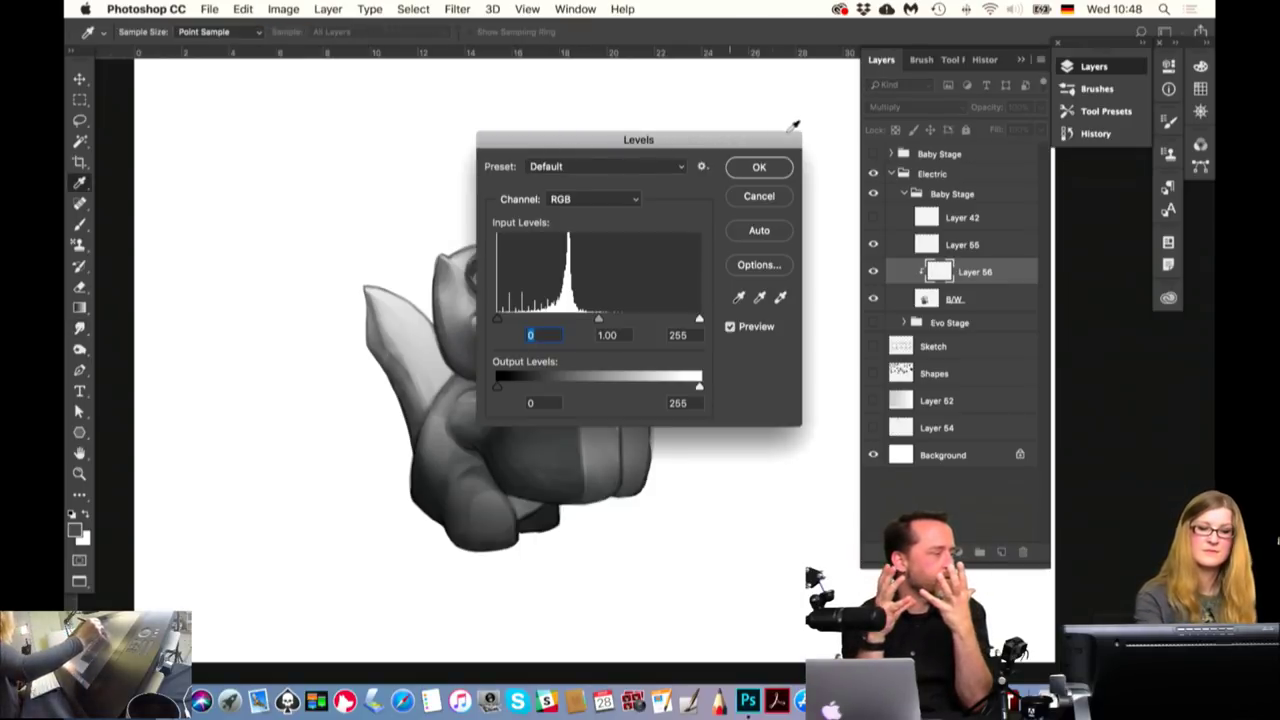
Apply Levels to Layer 56 with output black 0 and output white 89
drag(640, 139, 843, 149)
drag(701, 397, 738, 400)
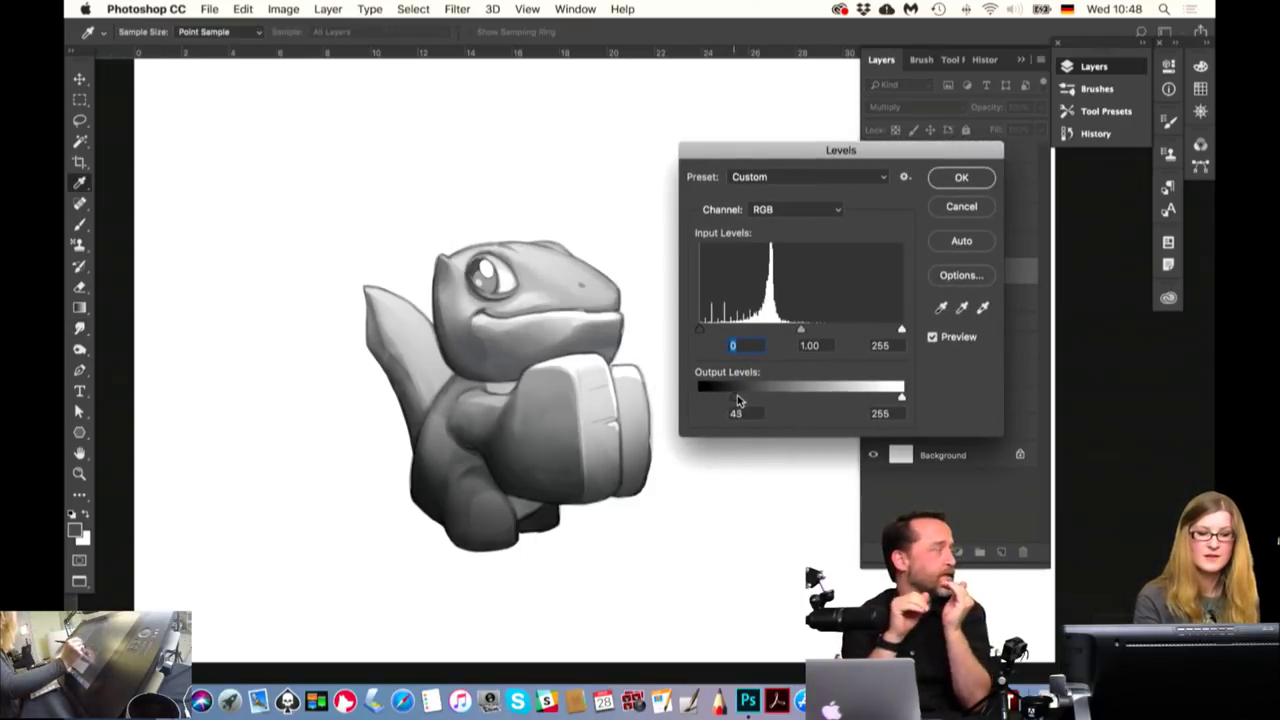
double_click(737, 413)
text(0)
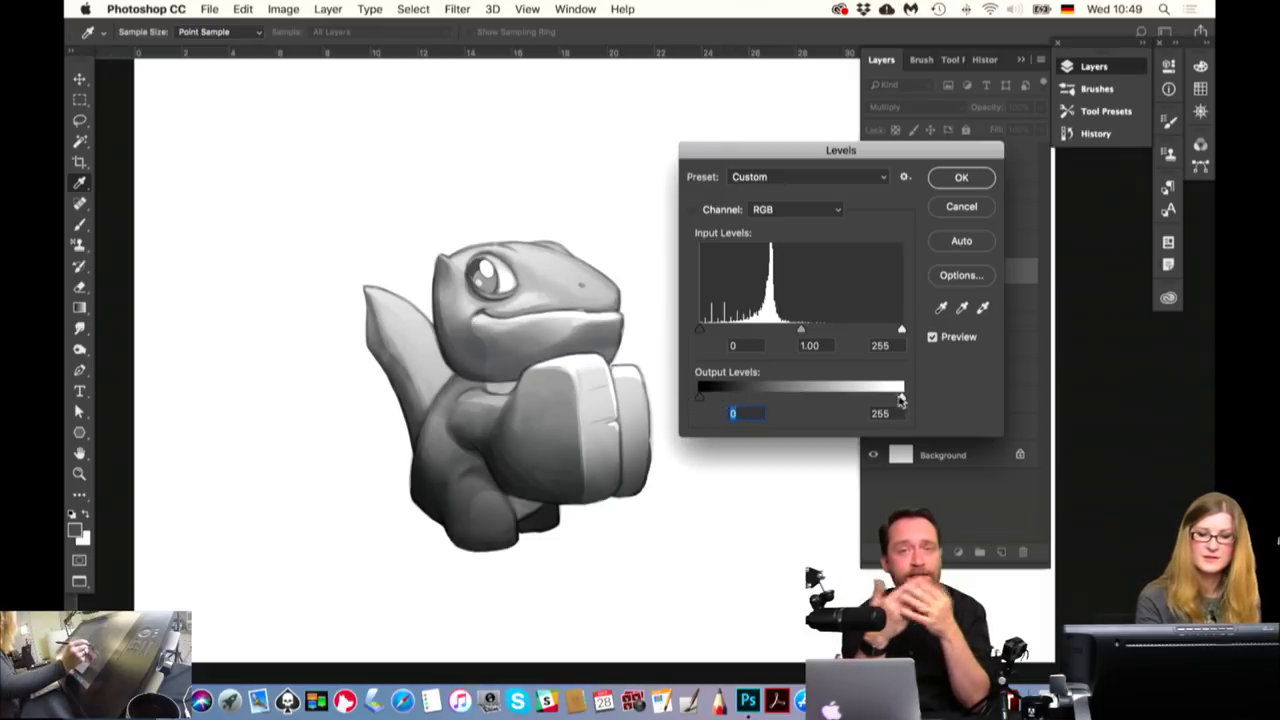
drag(901, 400, 765, 399)
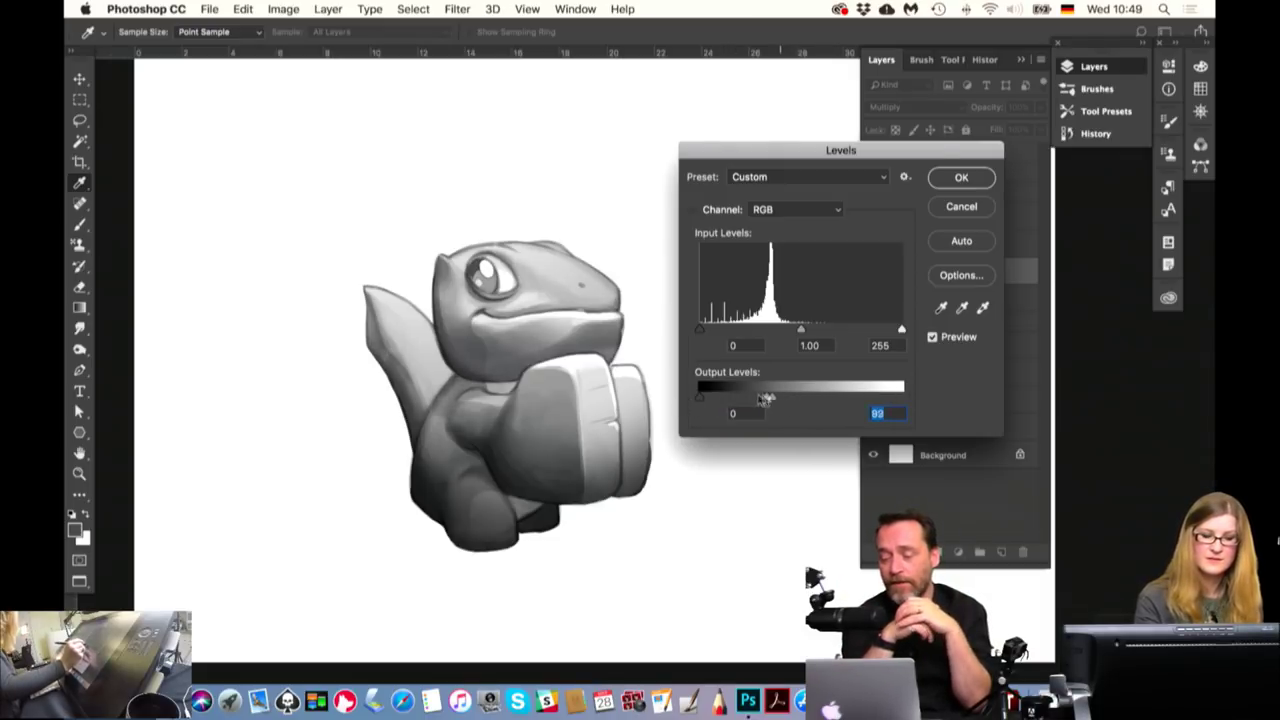
click(962, 177)
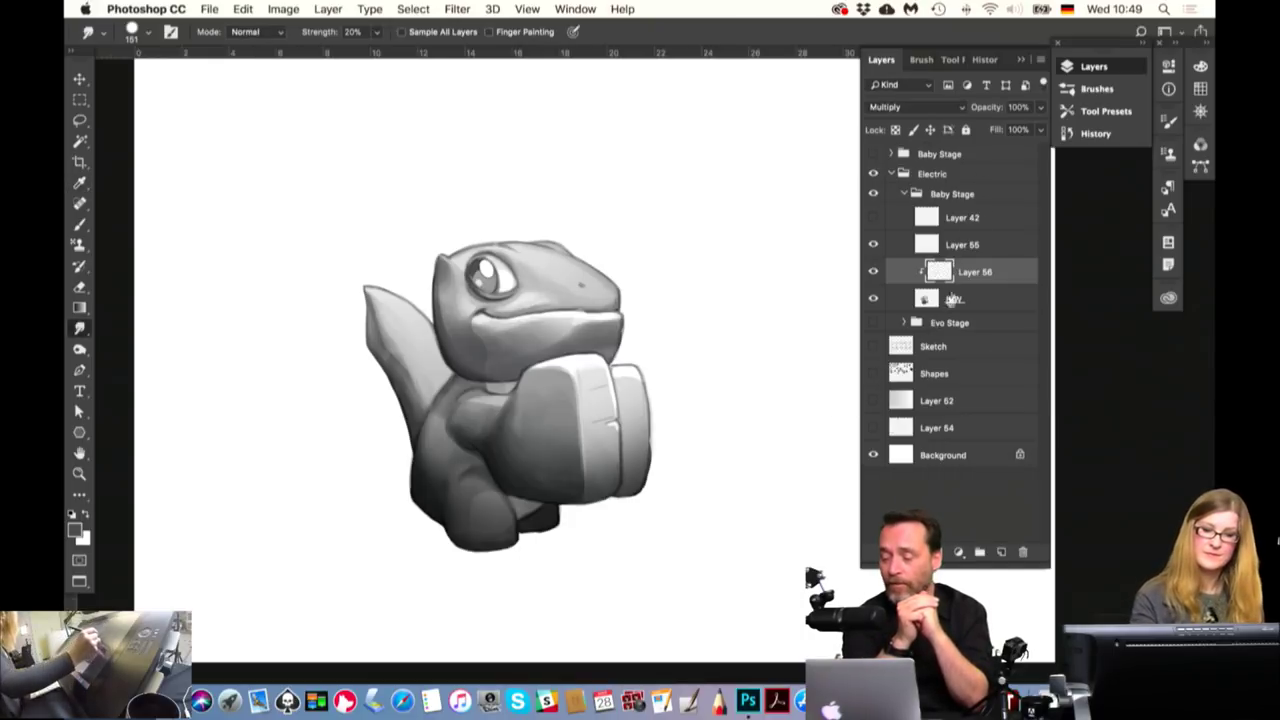
Switch to the Soft Round 27 pixels brush preset and show the layer list
key(b)
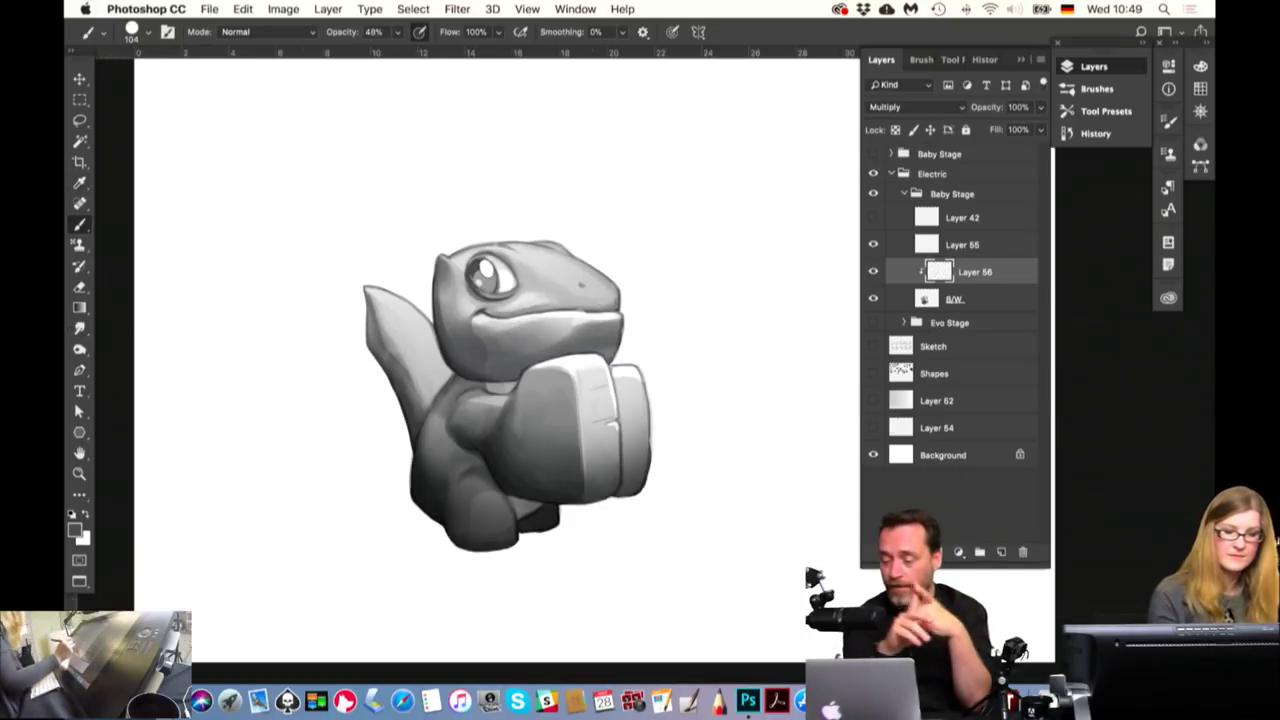
click(921, 59)
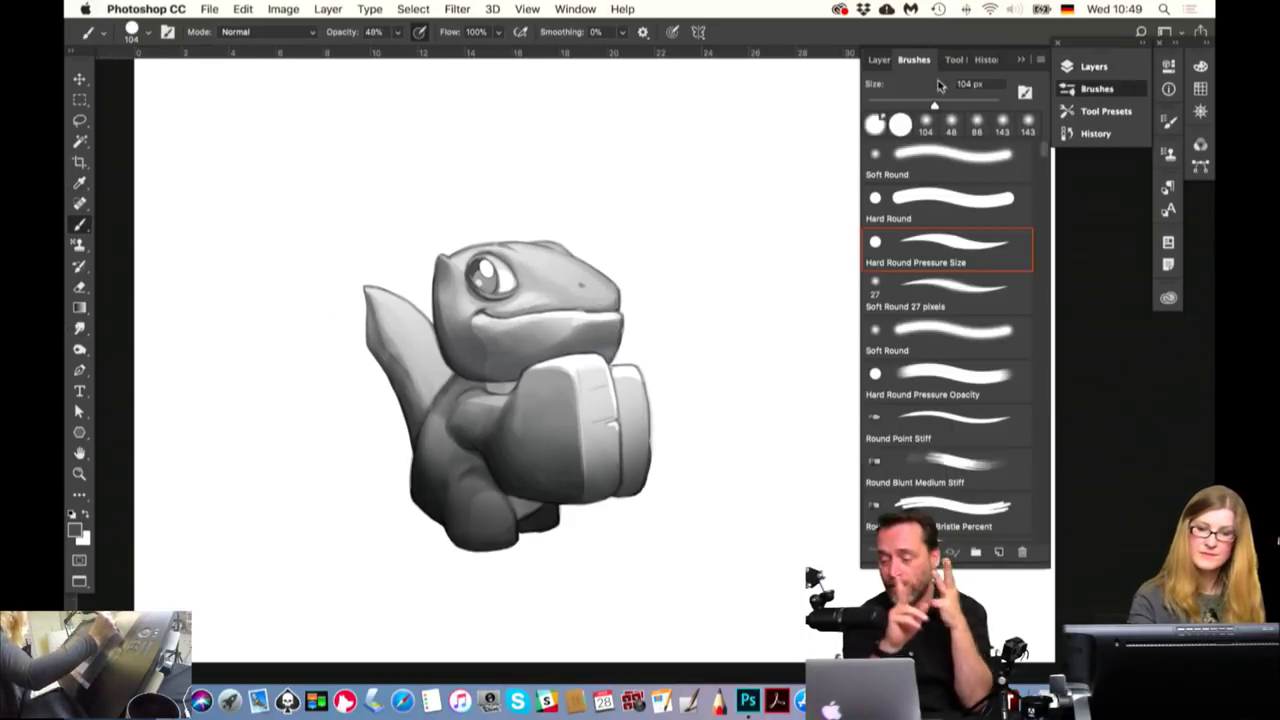
double_click(942, 168)
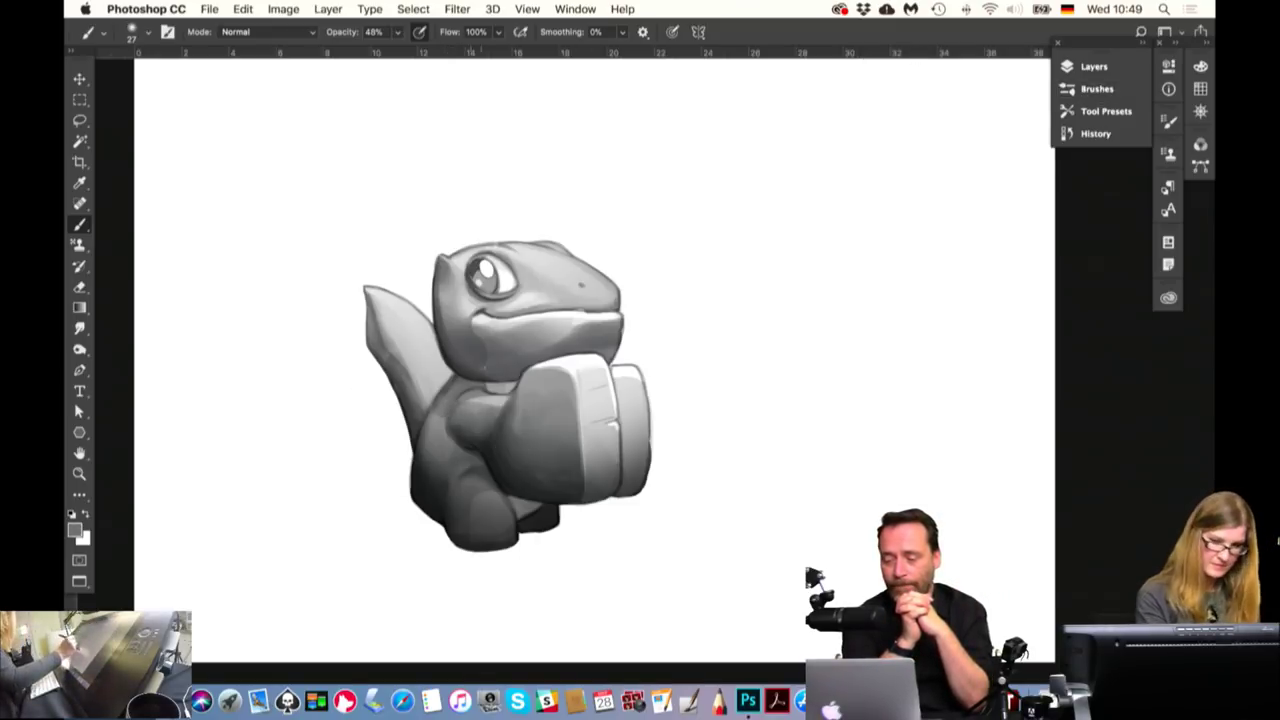
click(1092, 66)
Merge Layer 56 down into B/W and resize the brush to 107 px
right_click(971, 275)
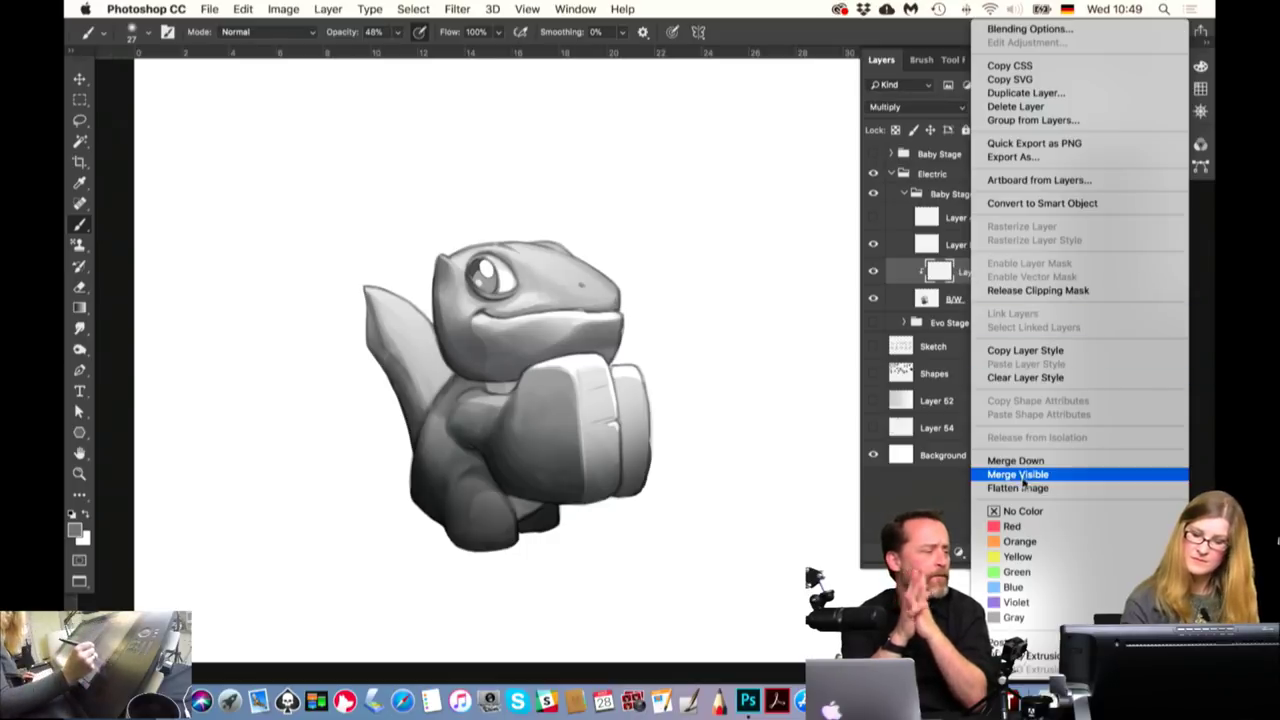
click(1060, 455)
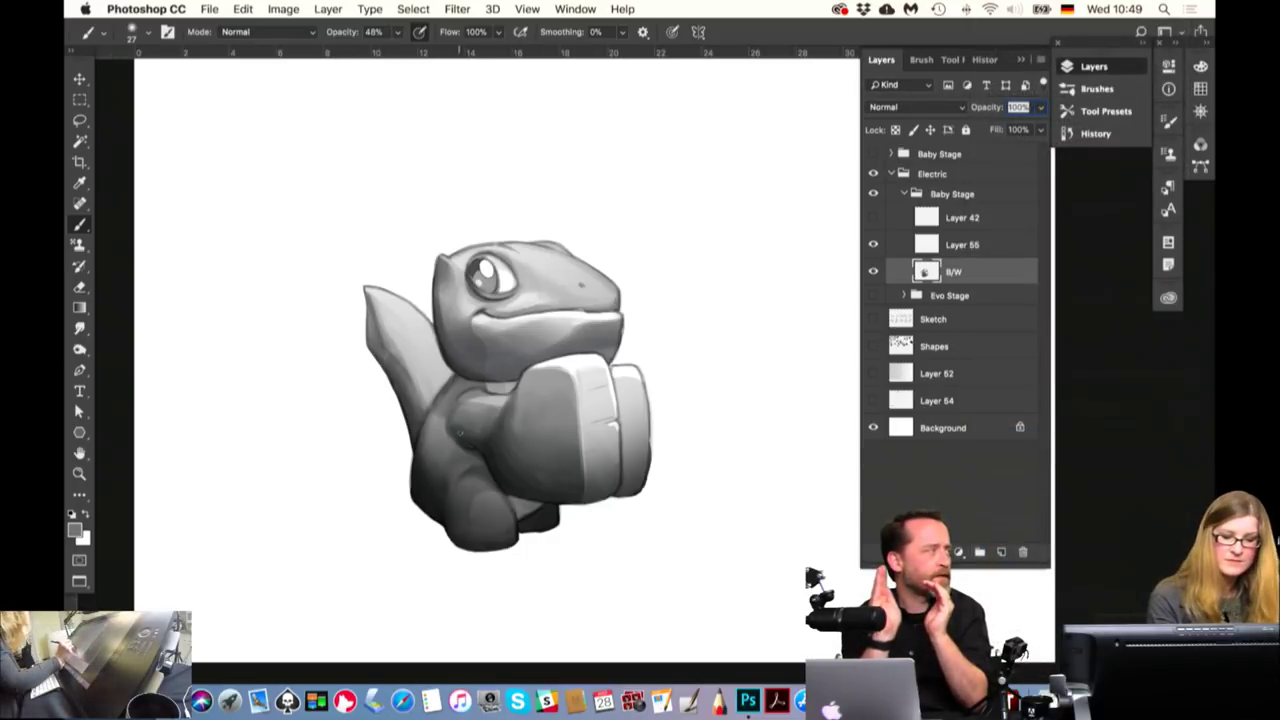
drag(462, 434, 476, 440)
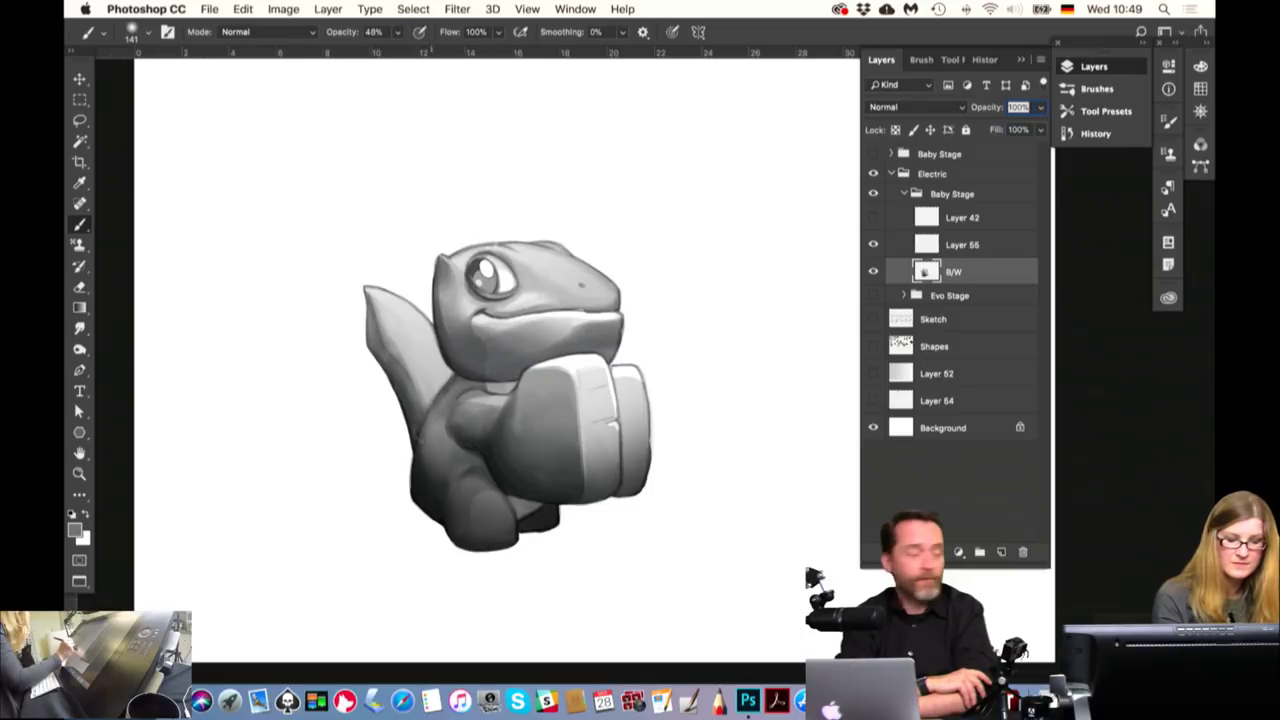
drag(475, 468, 441, 468)
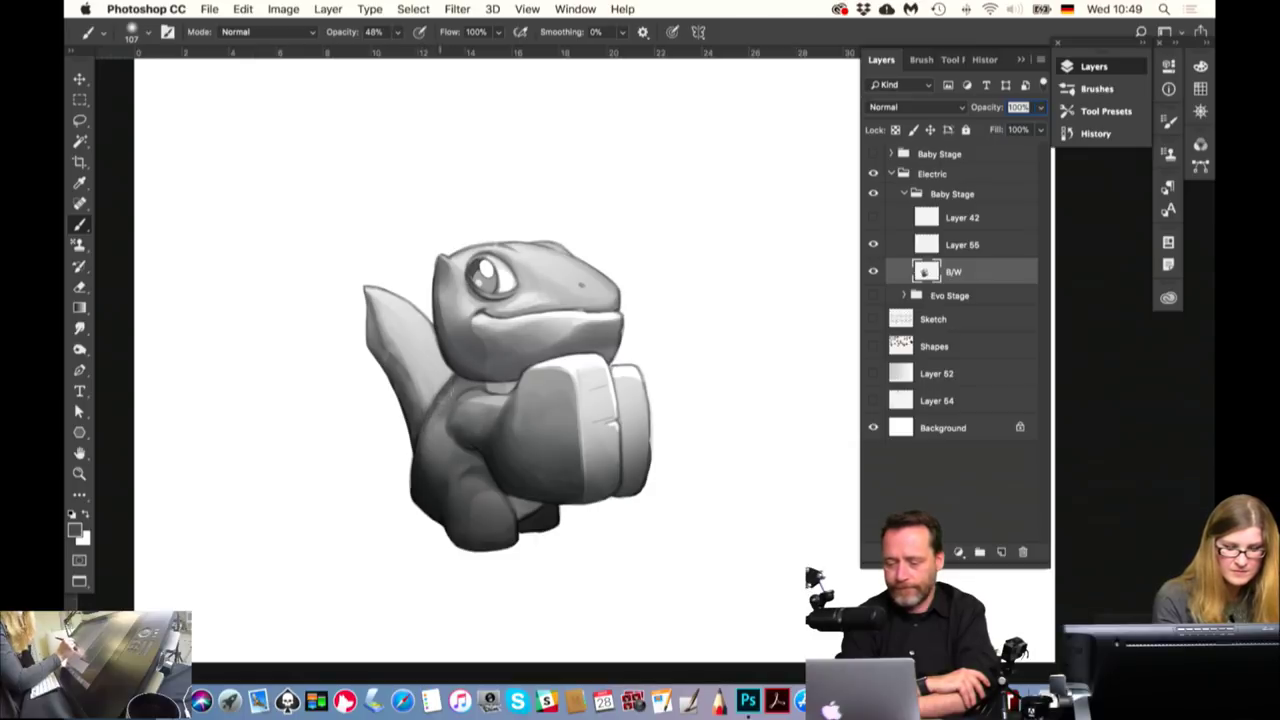
Step back three recent edits and pan so the dinosaur sits further left
key(super+z)
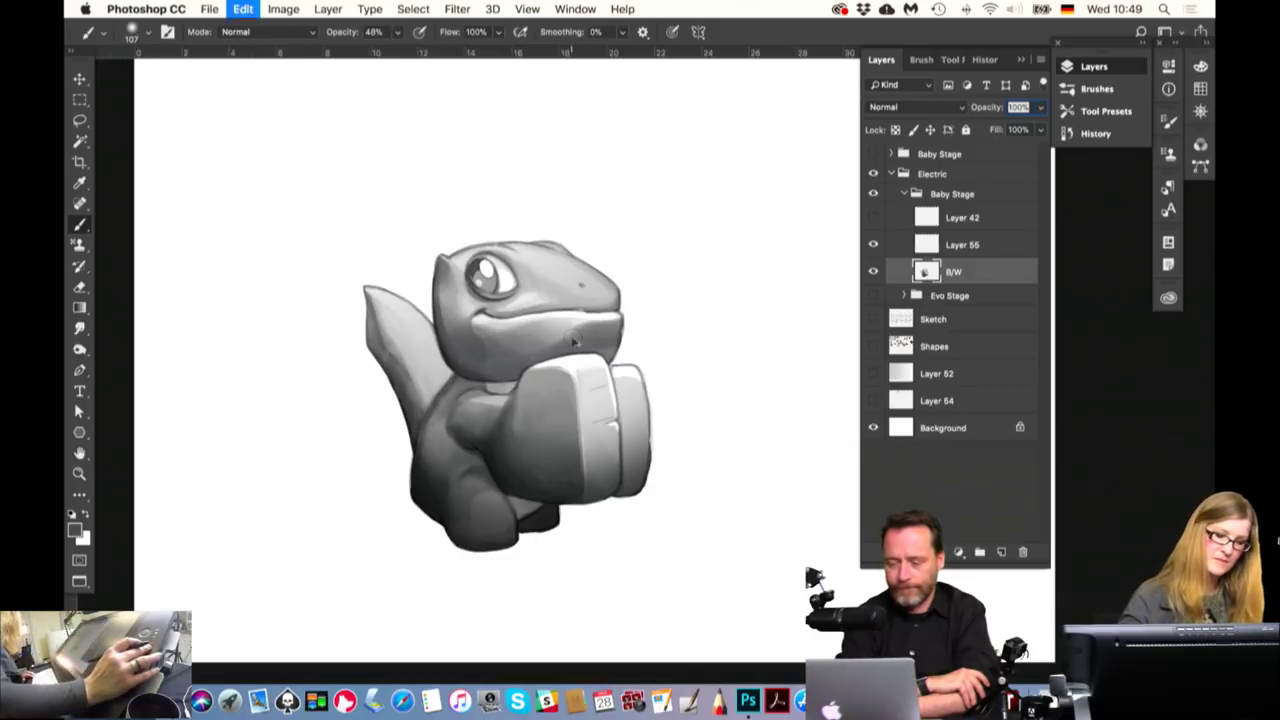
key(super+alt+z)
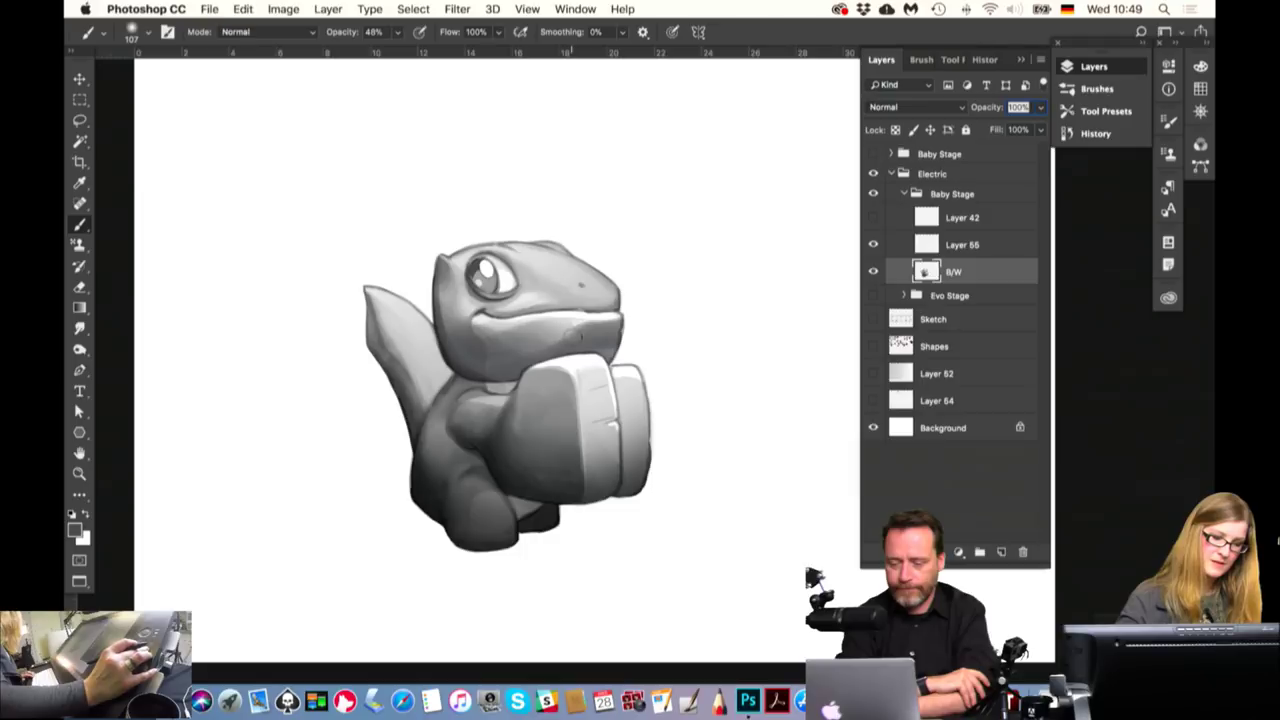
key(super+alt+z)
key(super+alt+z)
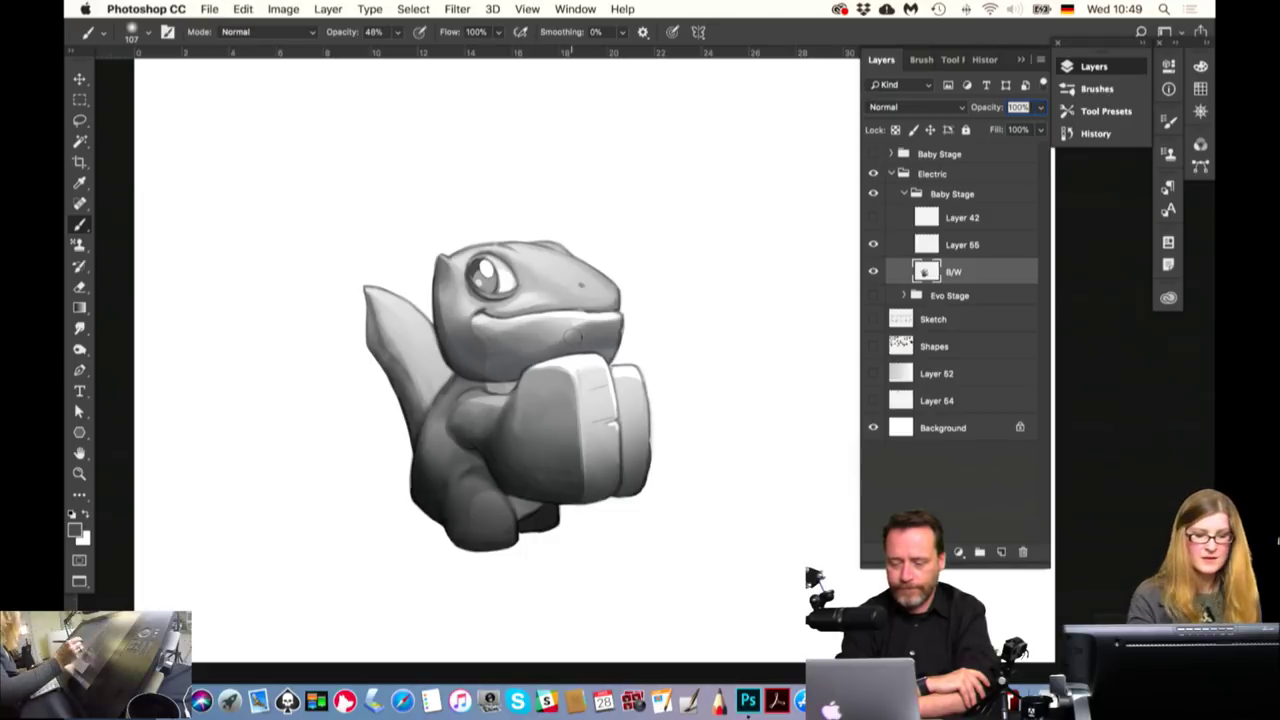
drag(551, 443, 491, 455)
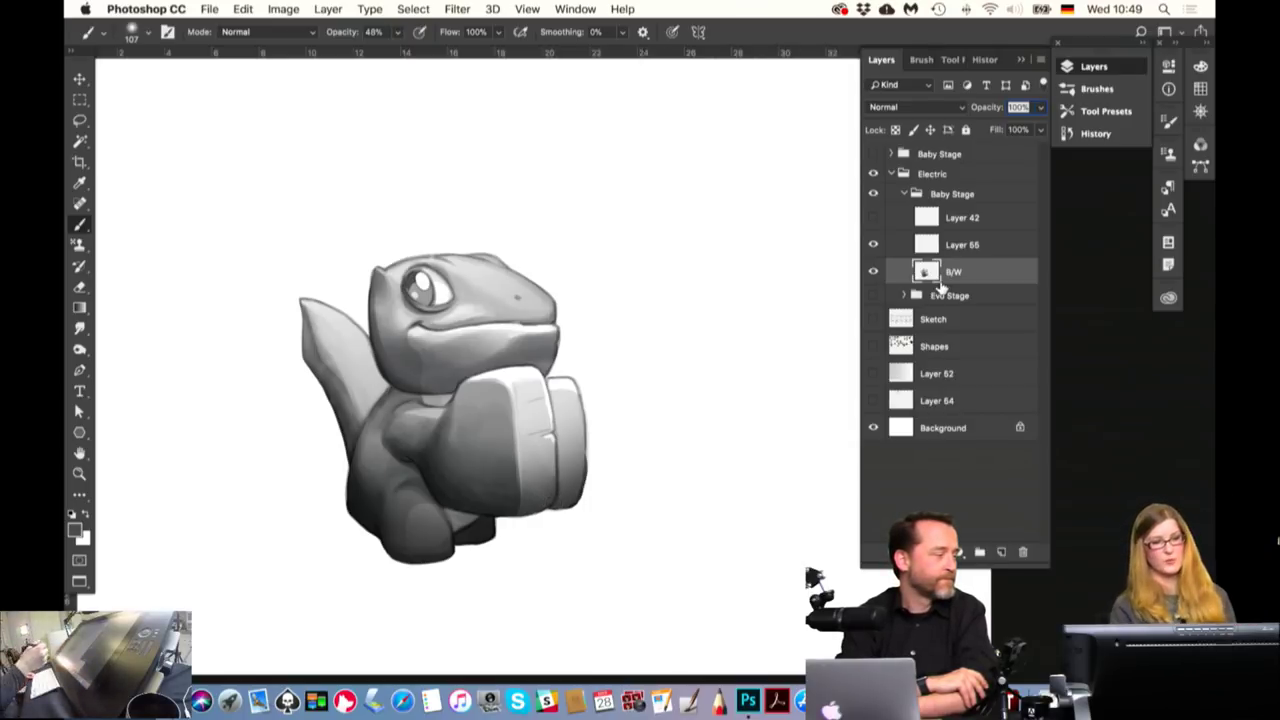
Merge Layer 55 into B/W, leave Layer 42 sparkles hidden, and add a new empty layer
click(874, 245)
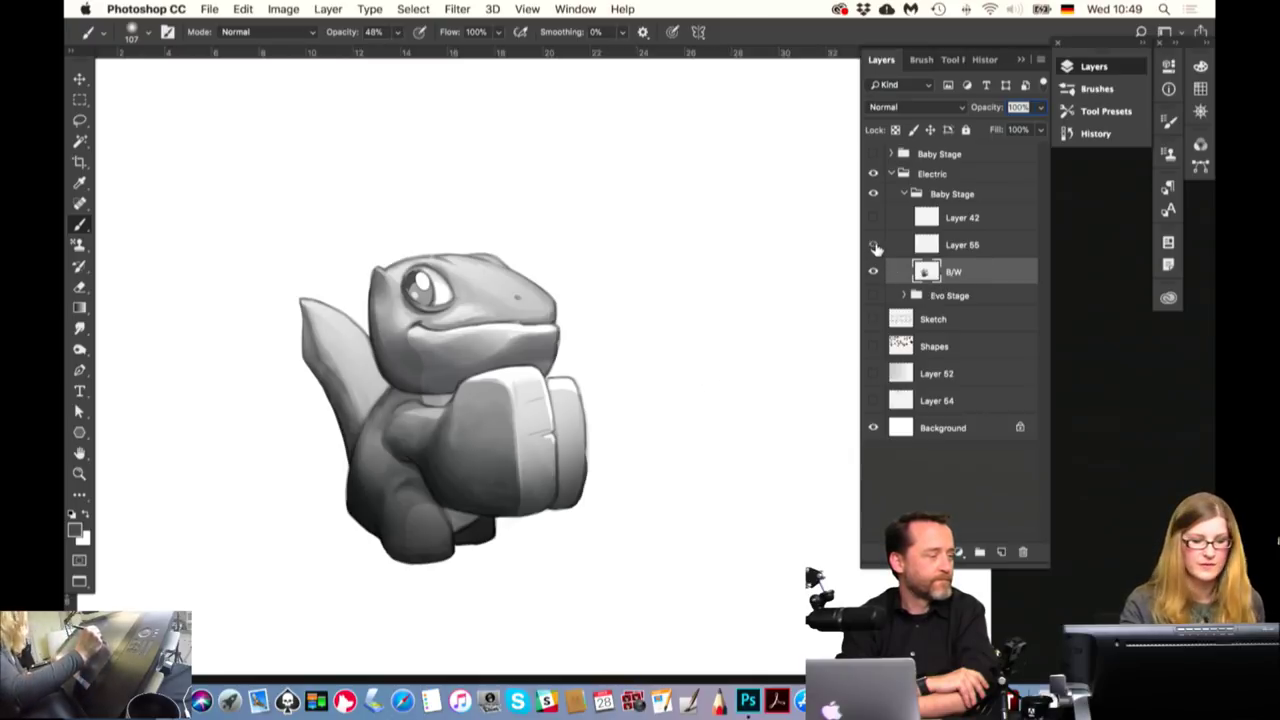
right_click(958, 245)
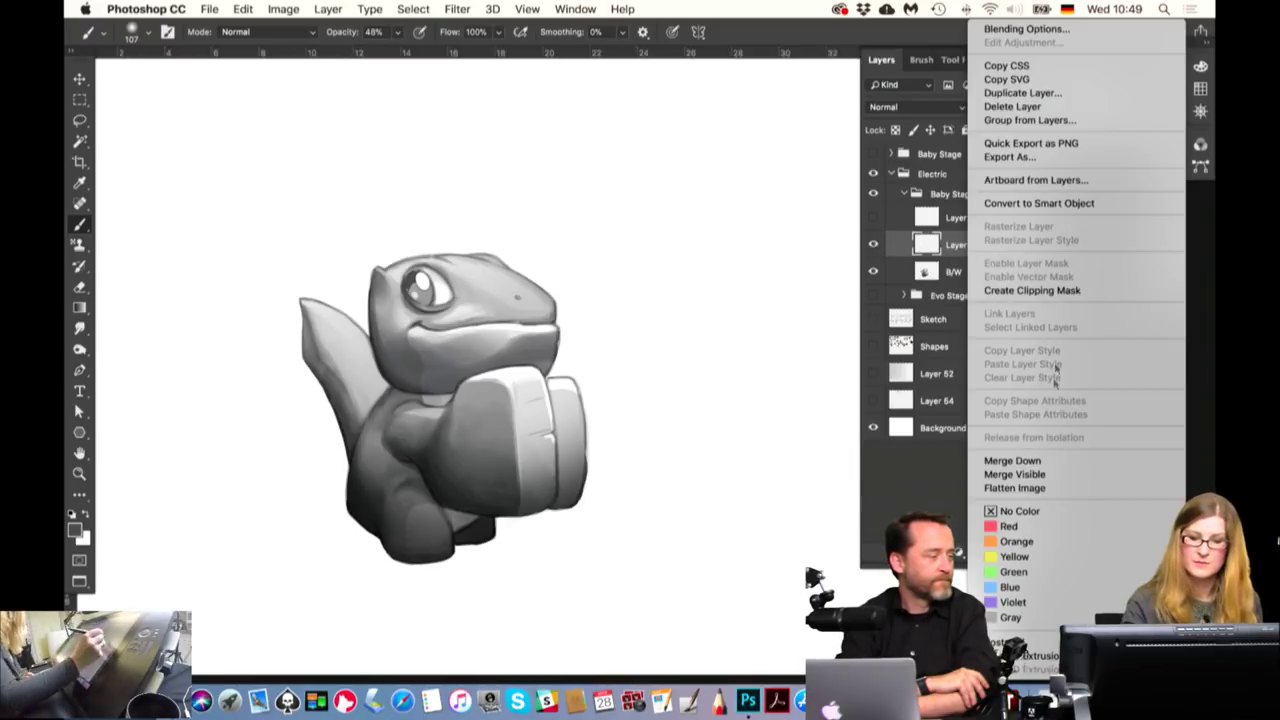
click(1015, 460)
click(874, 218)
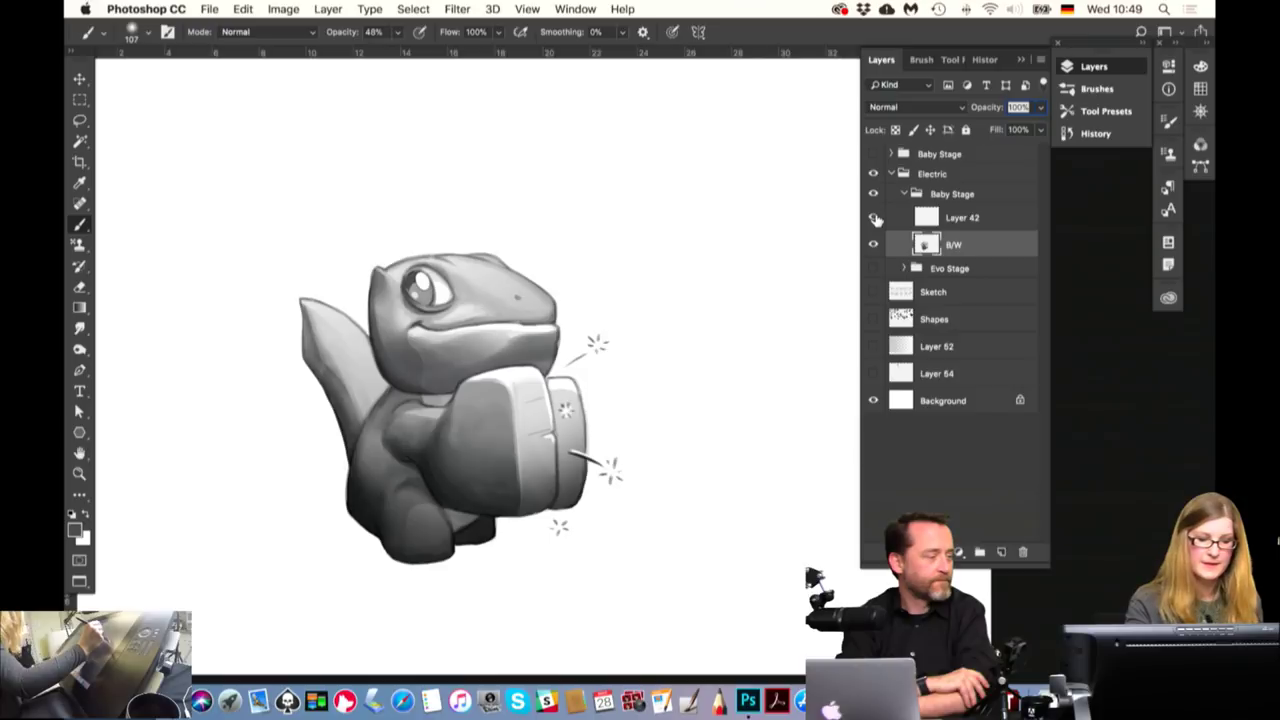
click(875, 218)
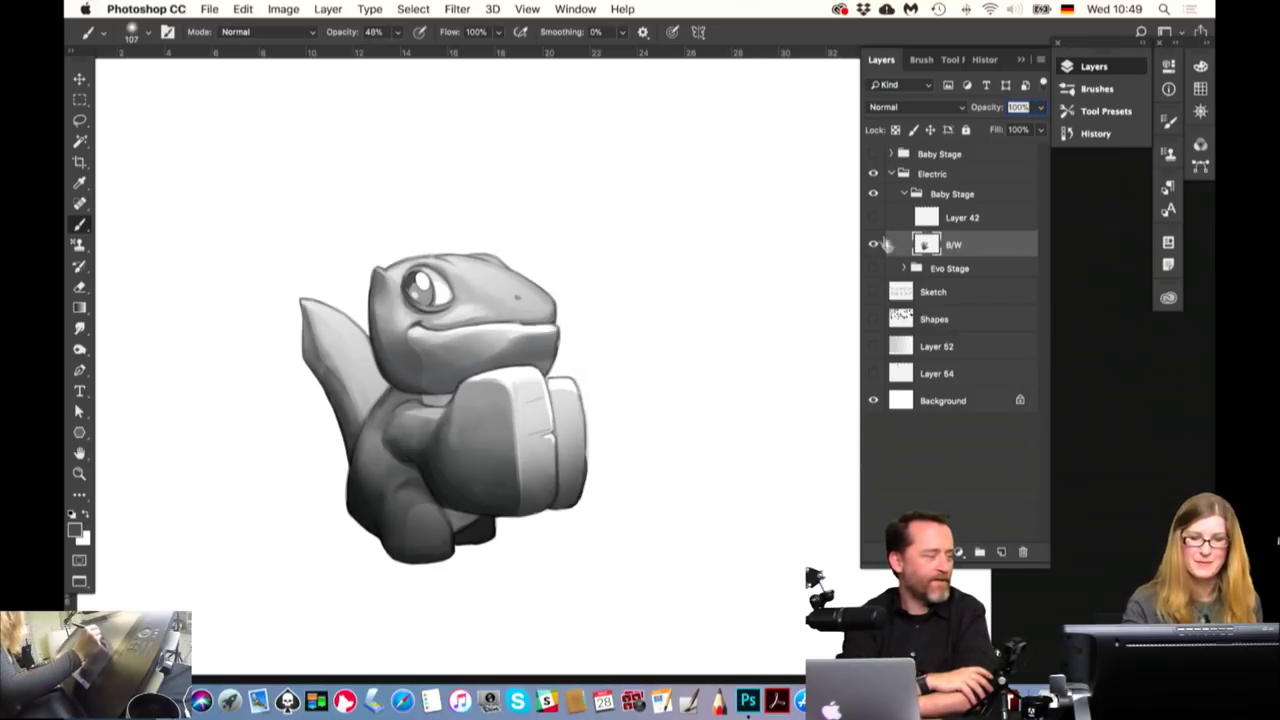
click(873, 219)
click(873, 218)
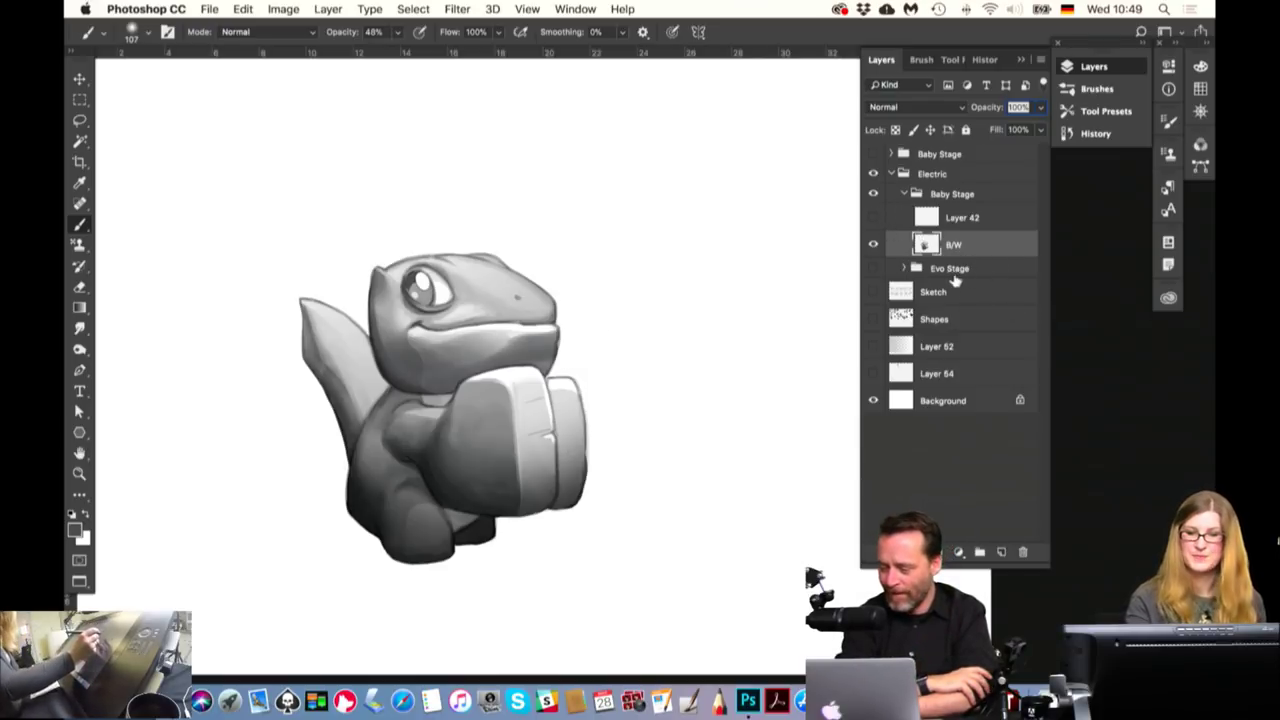
click(1001, 552)
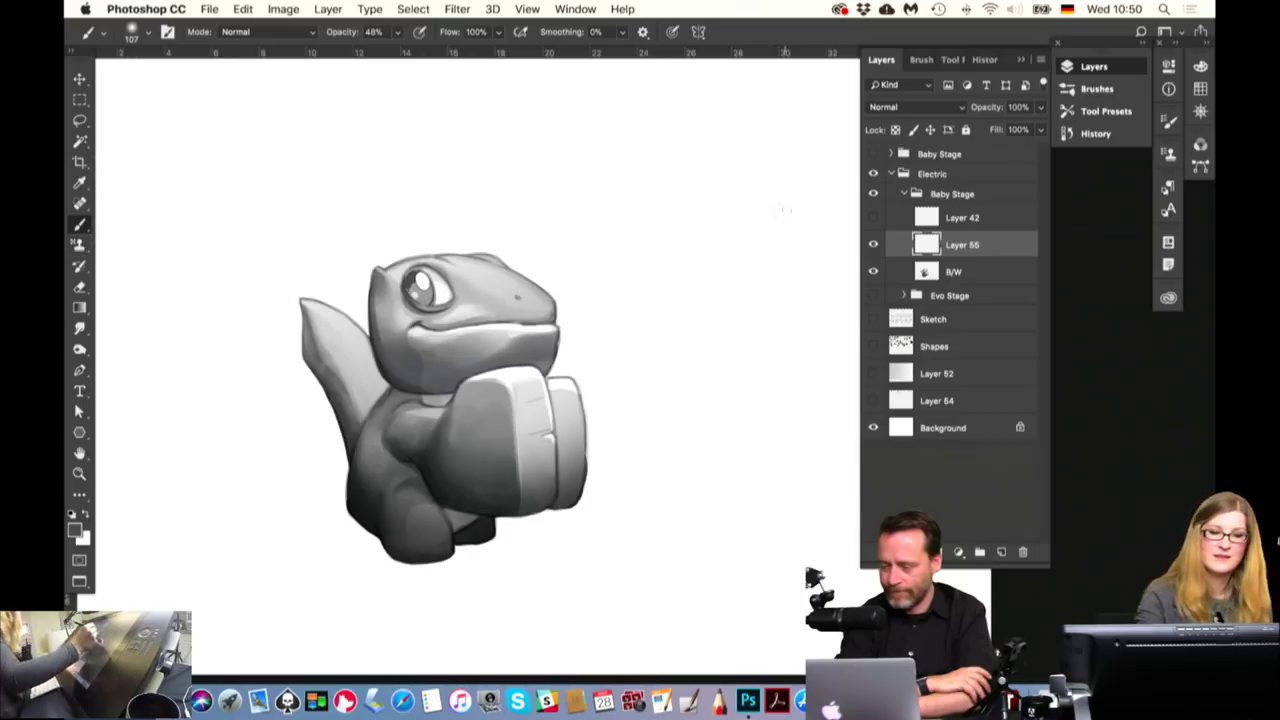
Select a rectangle around the dinosaur and clip Layer 55 to the B/W layer
click(79, 99)
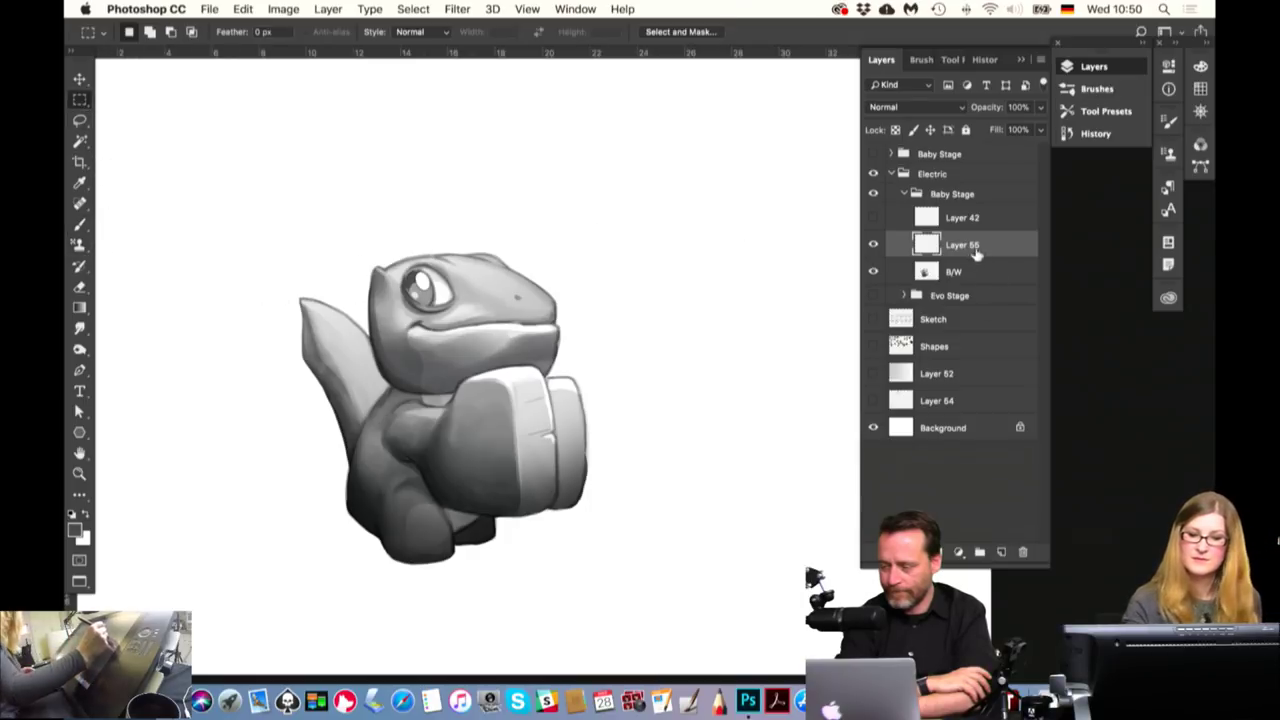
drag(258, 228, 632, 587)
right_click(988, 249)
click(1020, 290)
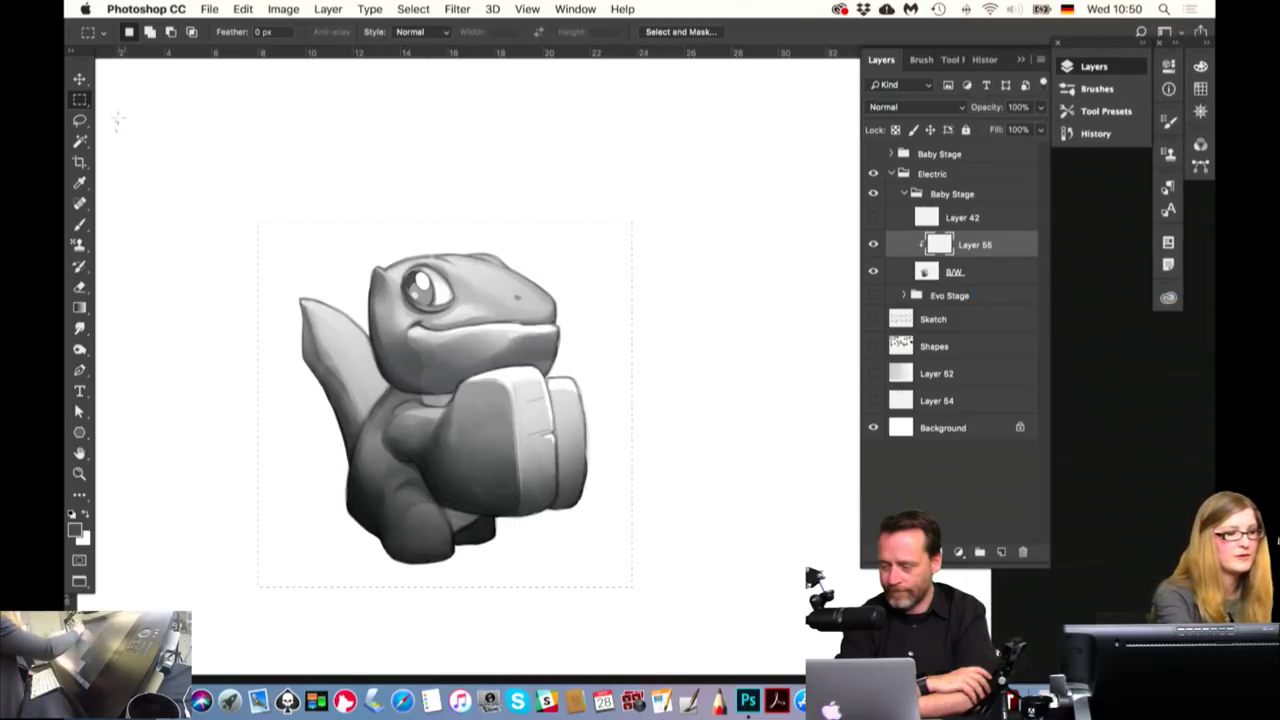
Set the foreground colour to a saturated purple
click(80, 182)
click(73, 529)
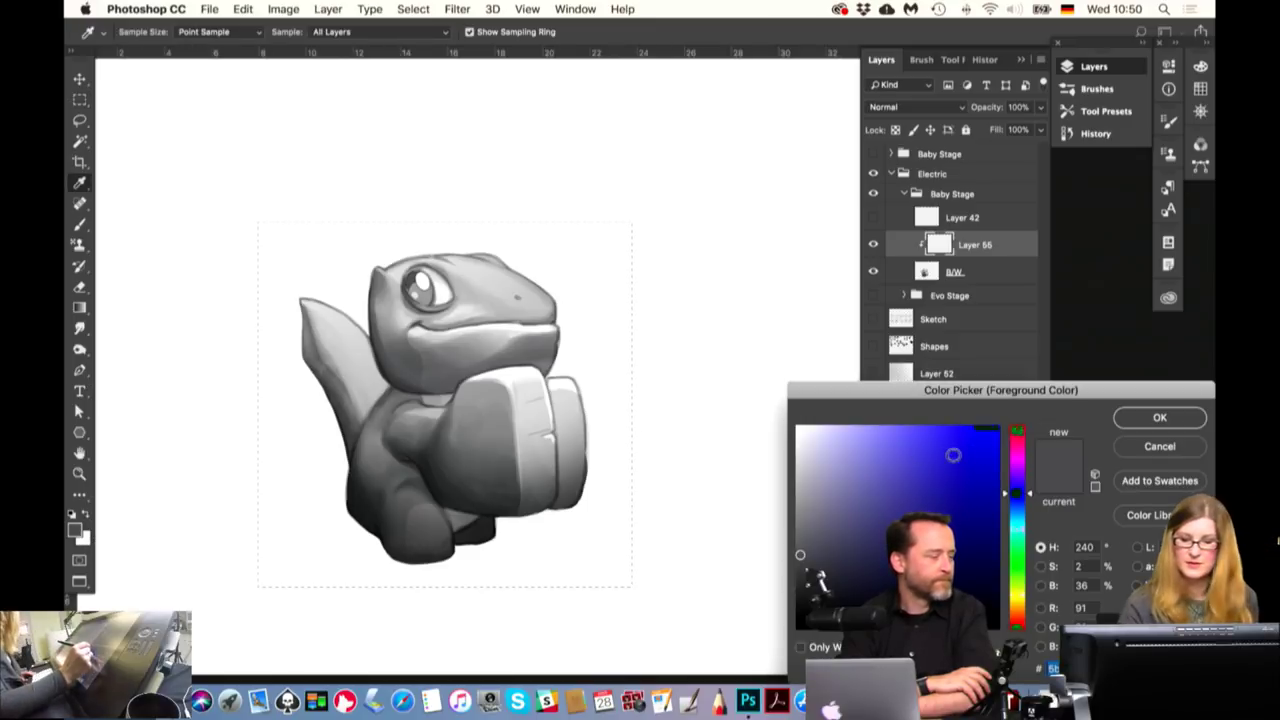
click(948, 427)
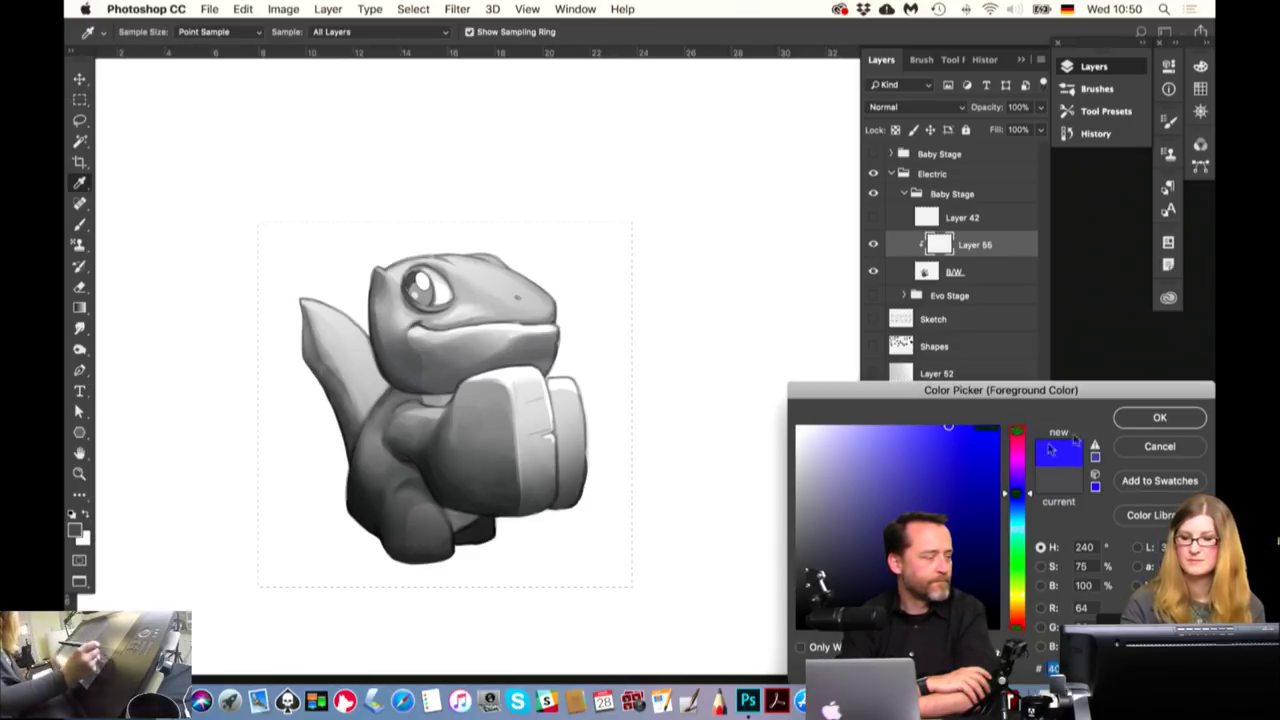
click(1016, 477)
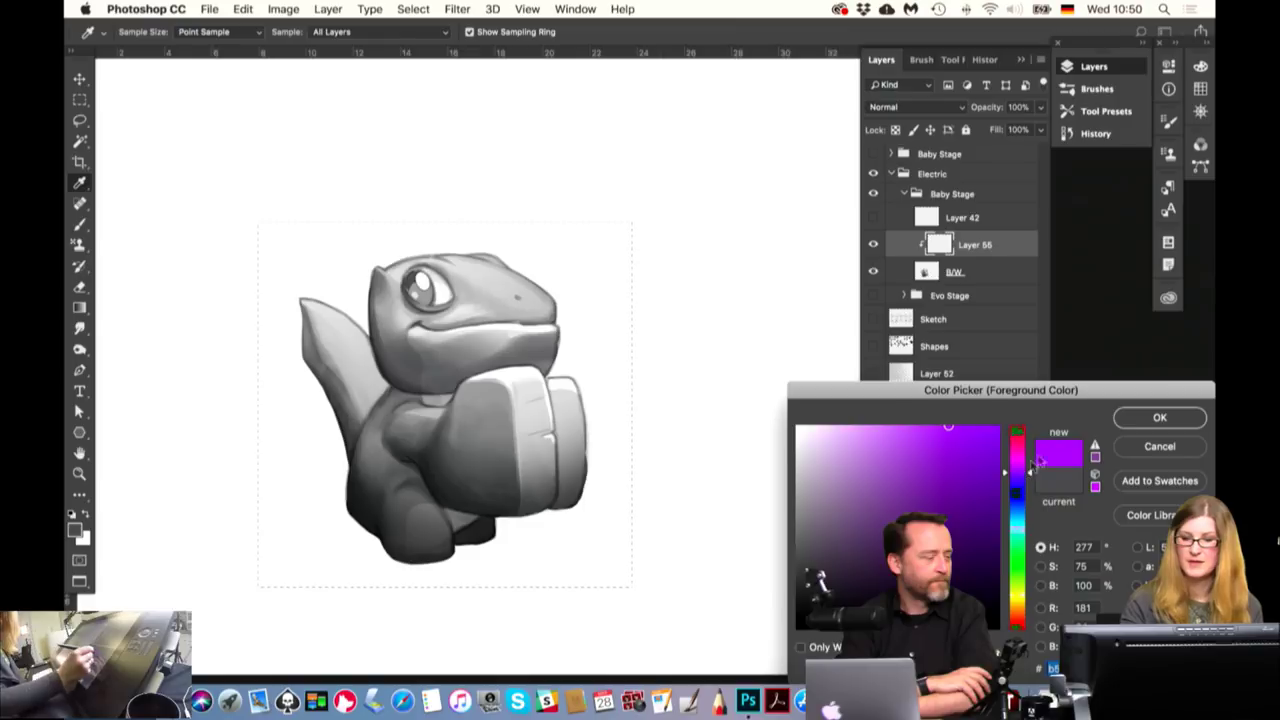
click(1159, 417)
Fill Layer 55 with purple using the Paint Bucket tool
key(m)
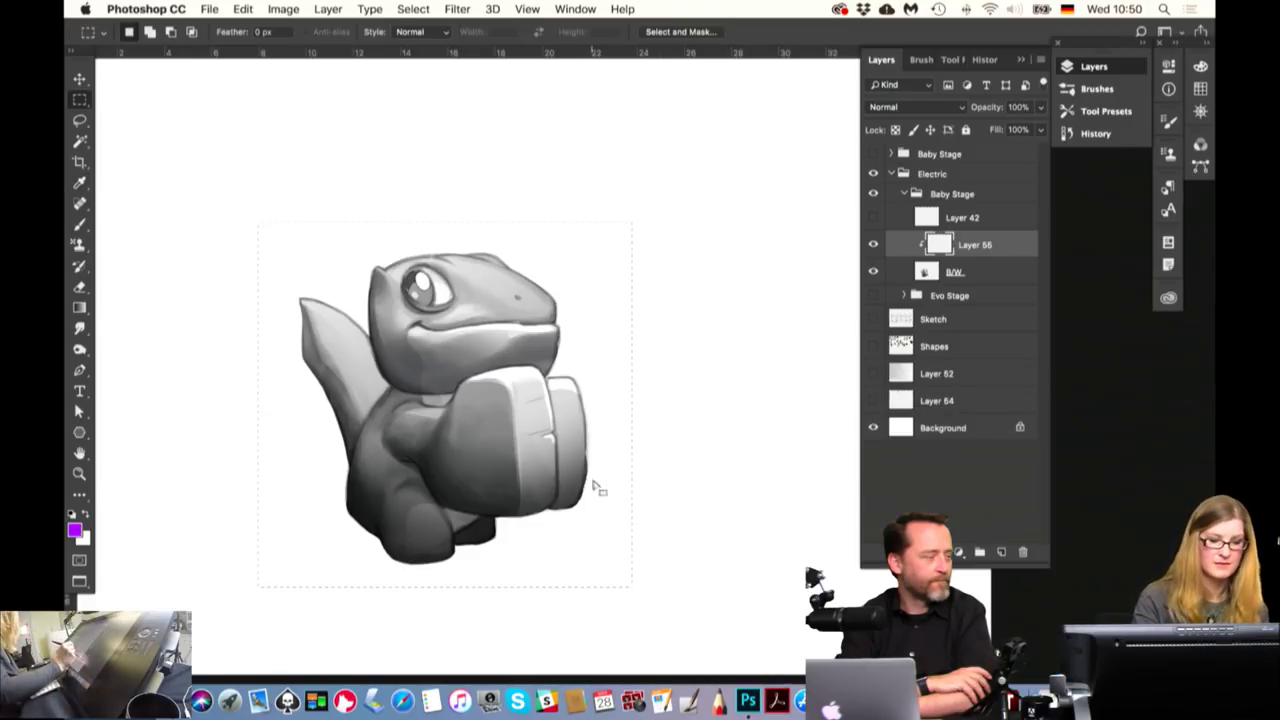
click(80, 307)
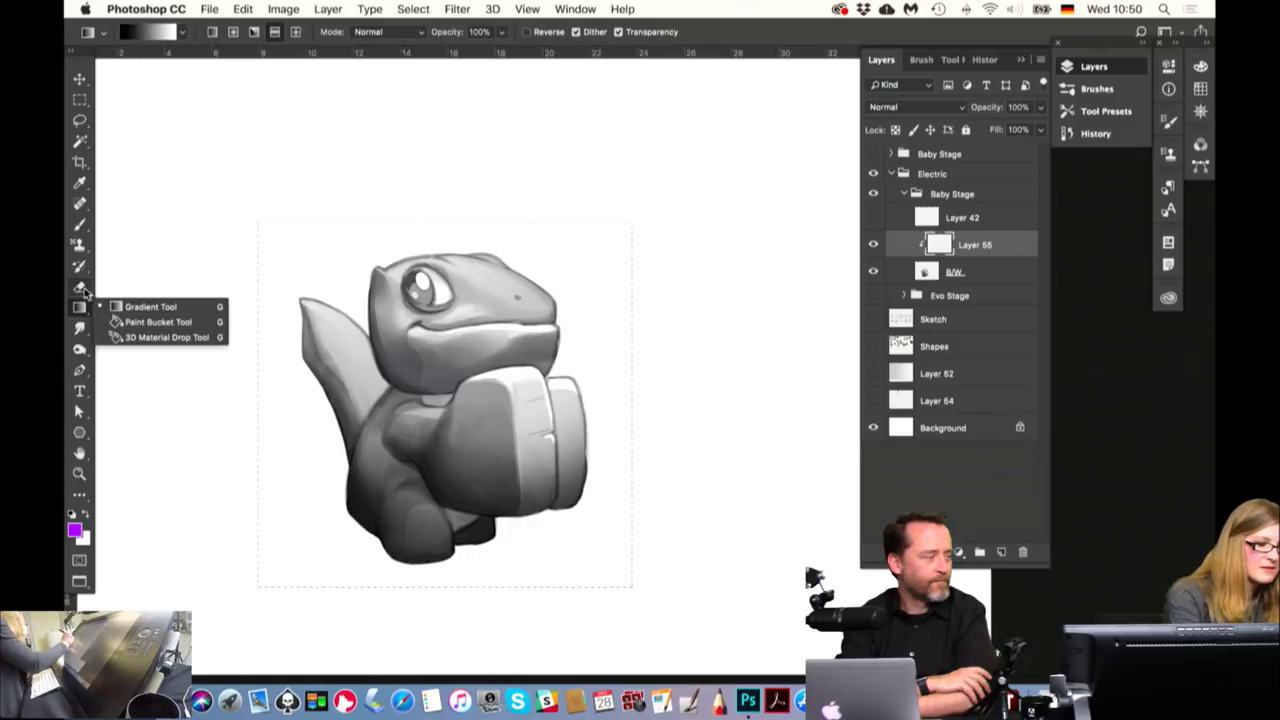
click(158, 322)
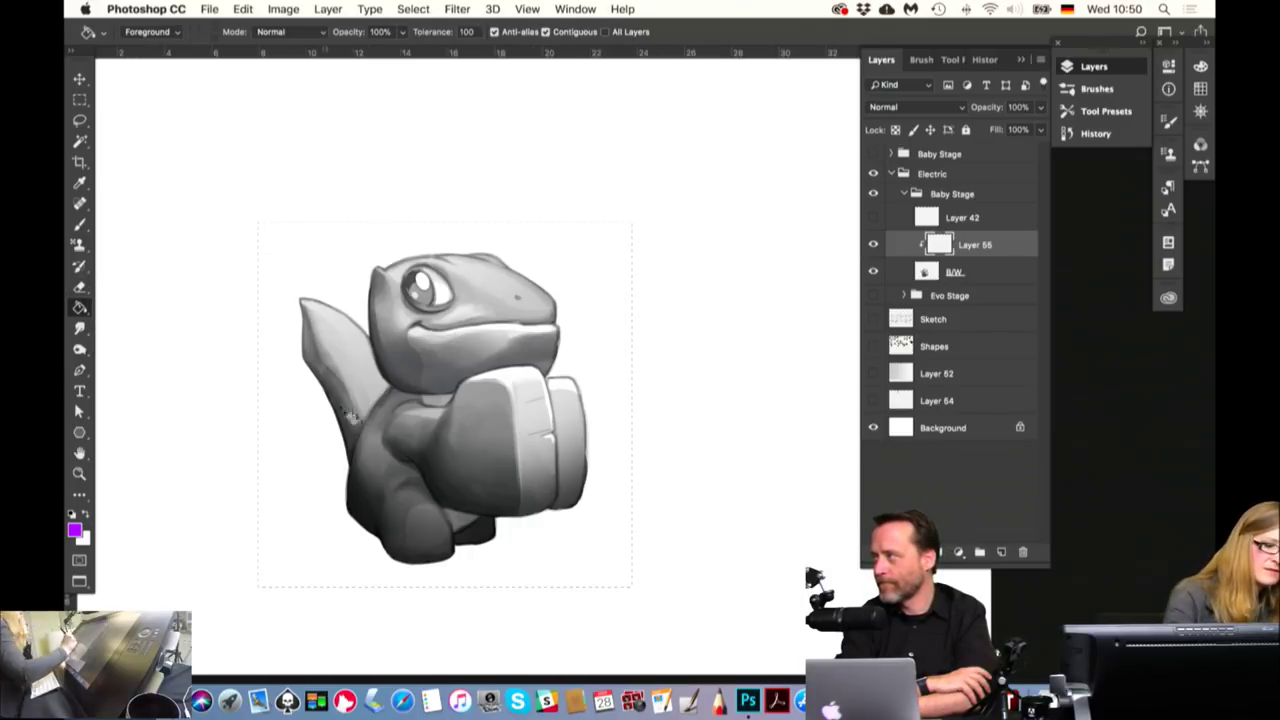
click(372, 444)
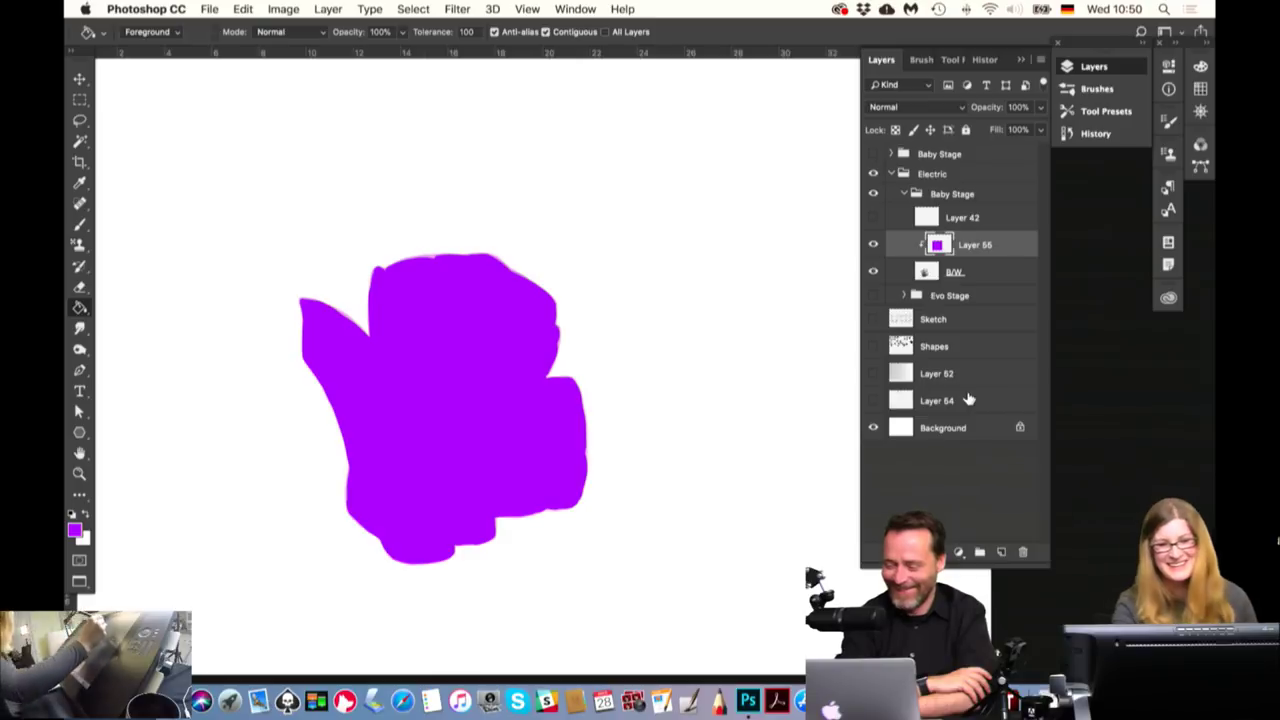
Try Luminosity, then set Layer 55 to Color blend mode to tint the dinosaur purple
click(911, 107)
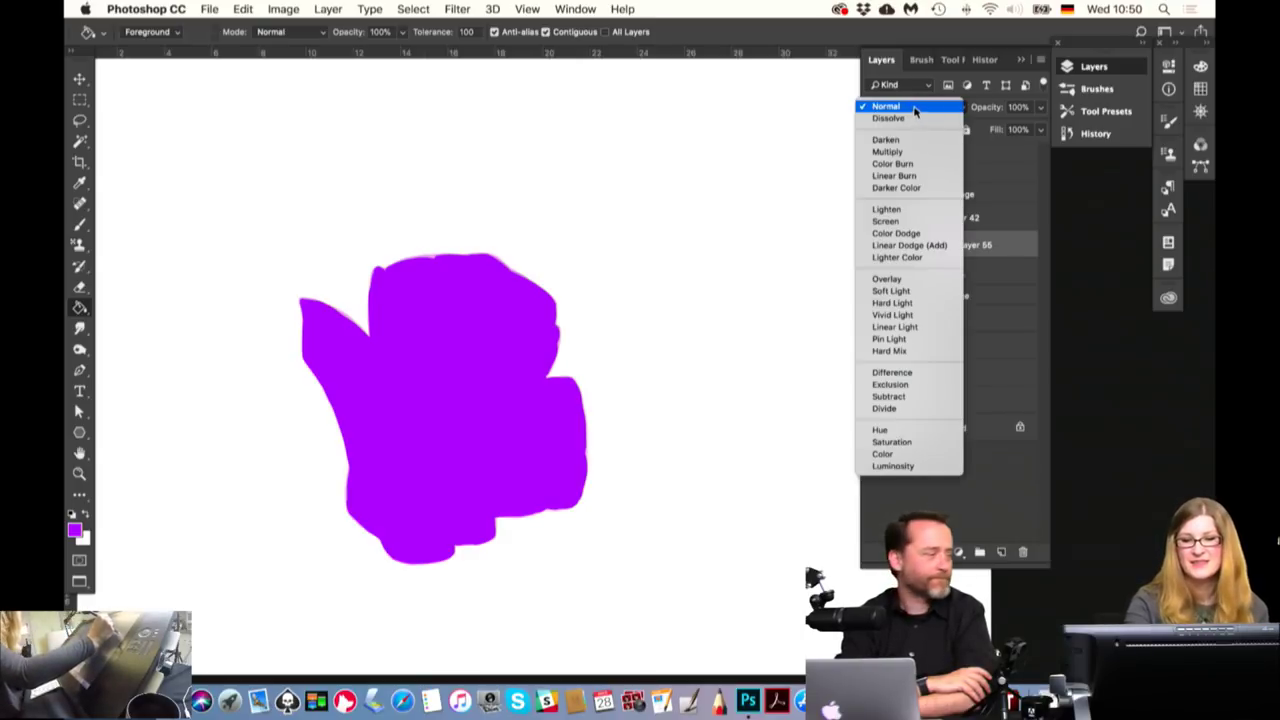
click(893, 466)
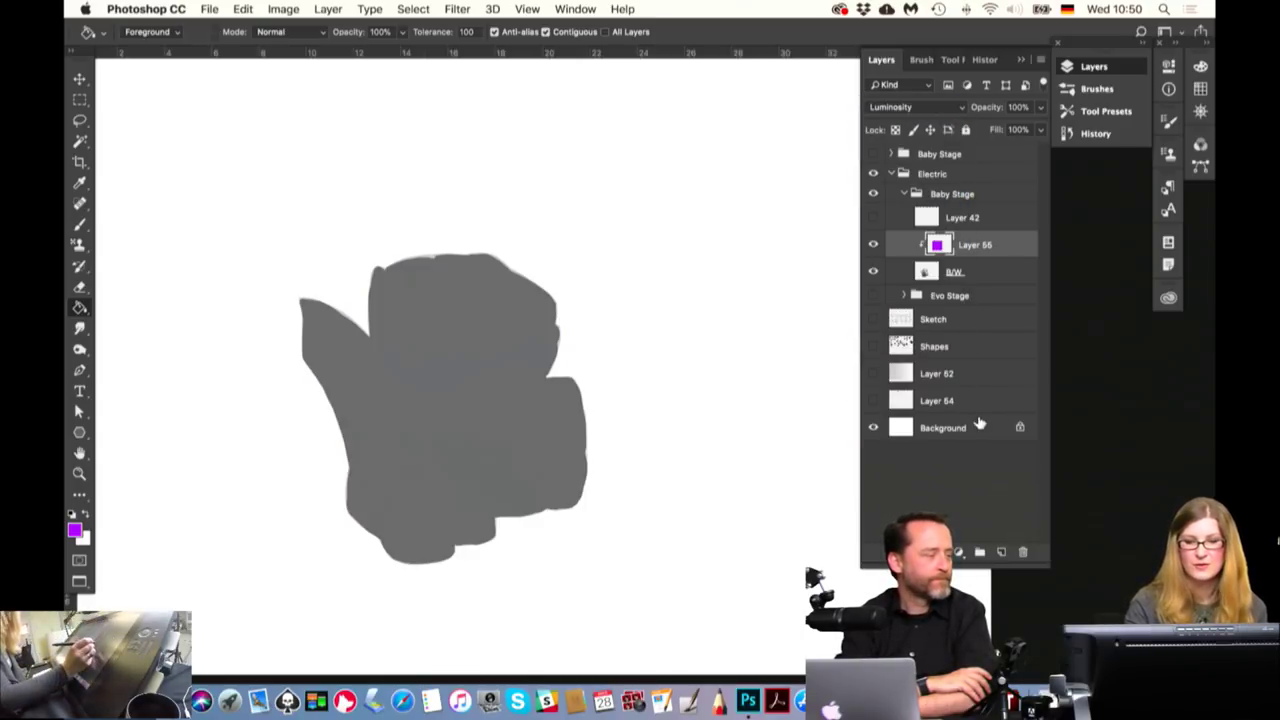
click(911, 107)
click(905, 83)
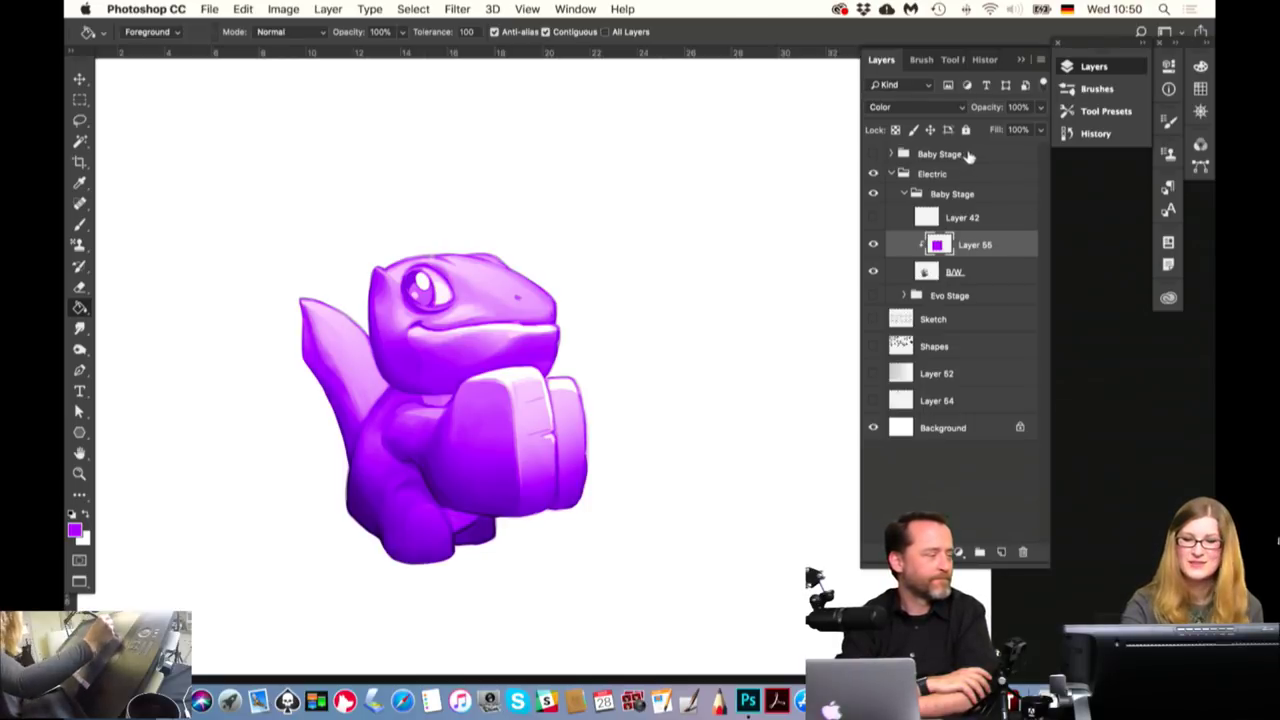
click(915, 107)
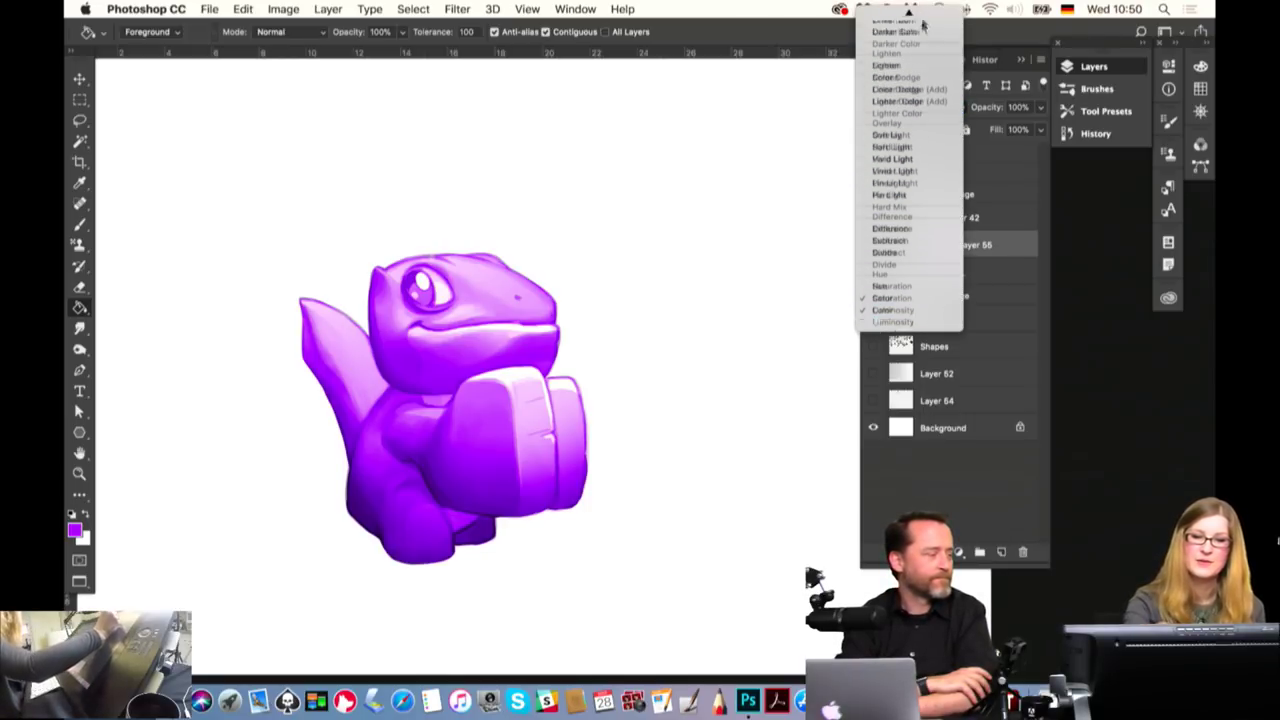
Try Overlay, then keep Layer 55 in Color mode at 30% opacity
click(955, 134)
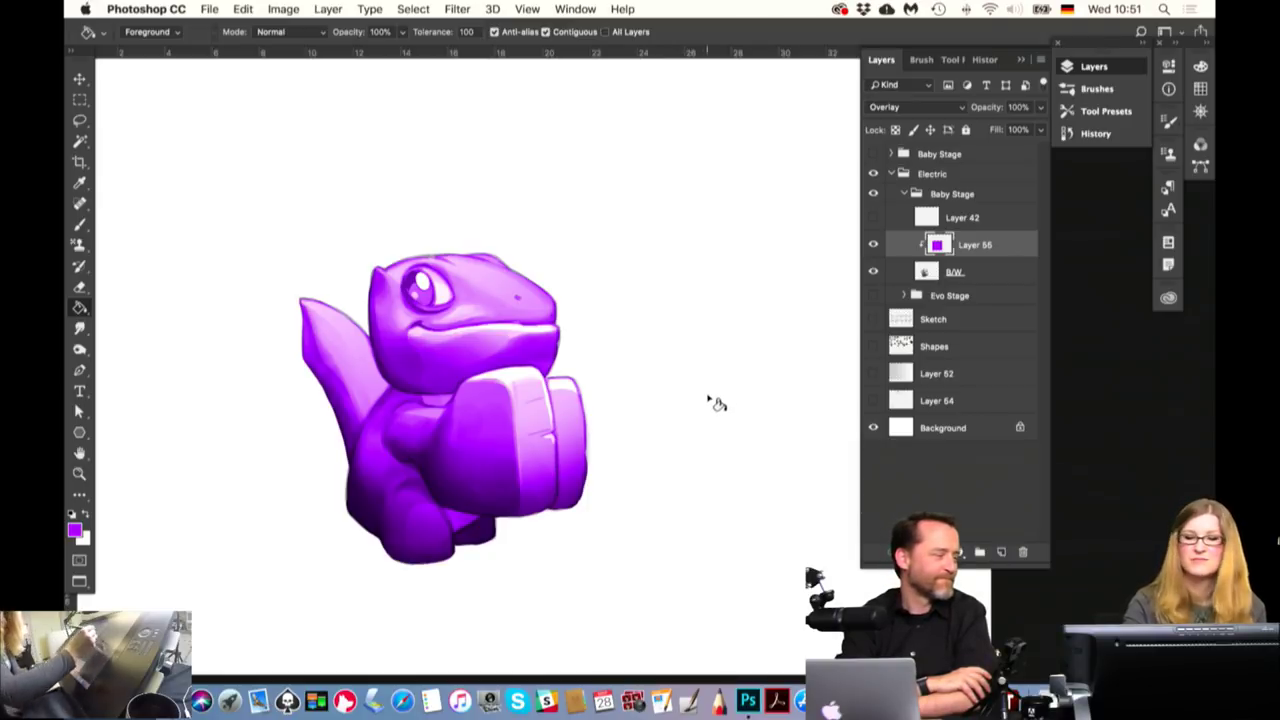
click(930, 110)
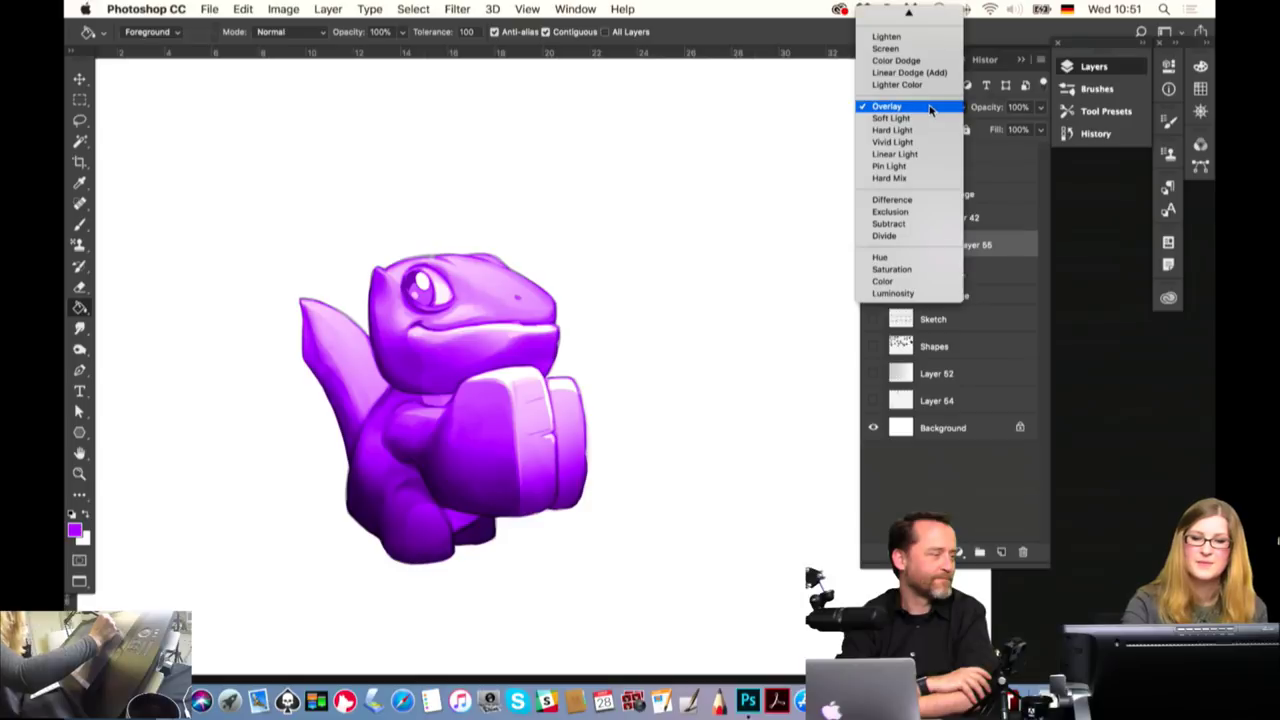
click(905, 290)
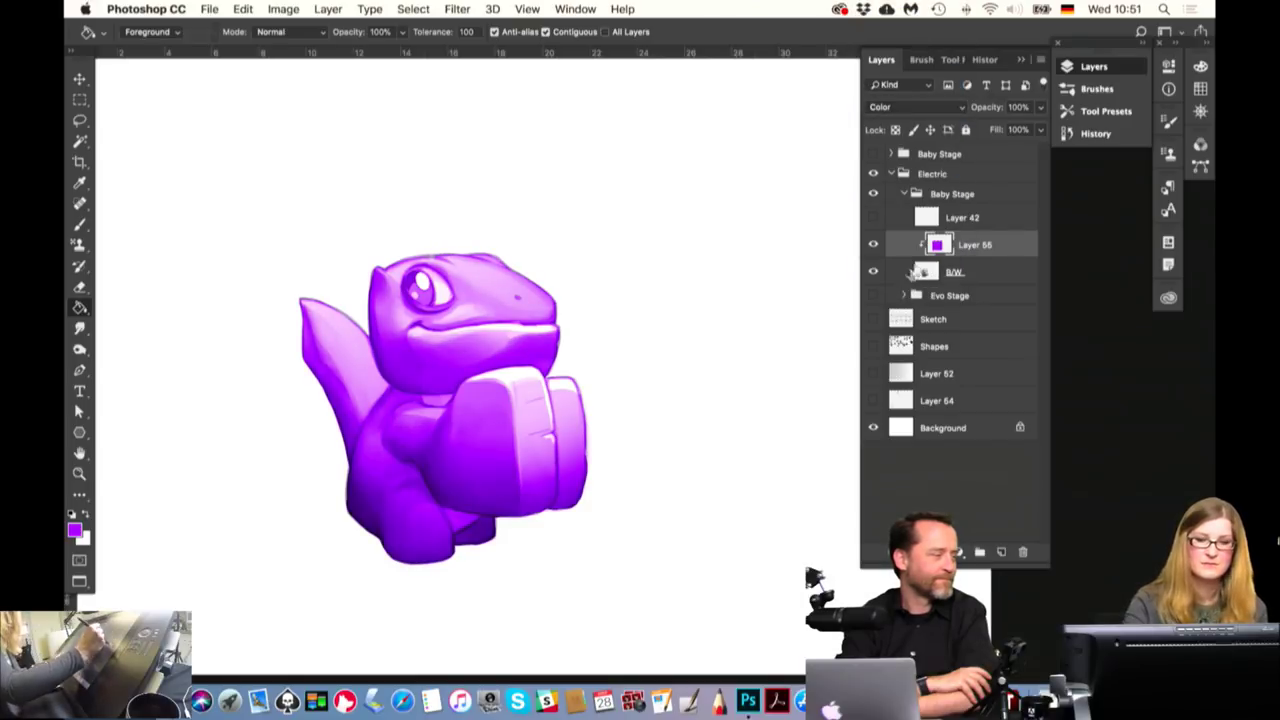
click(1040, 107)
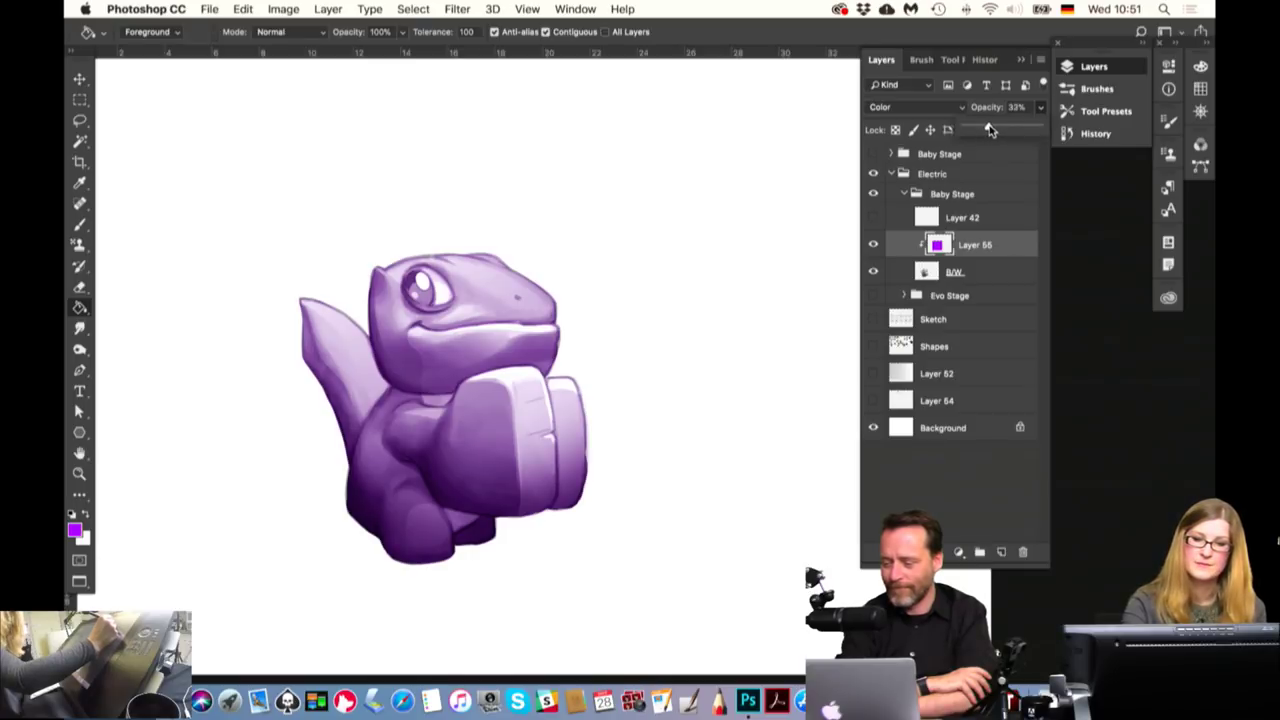
click(995, 250)
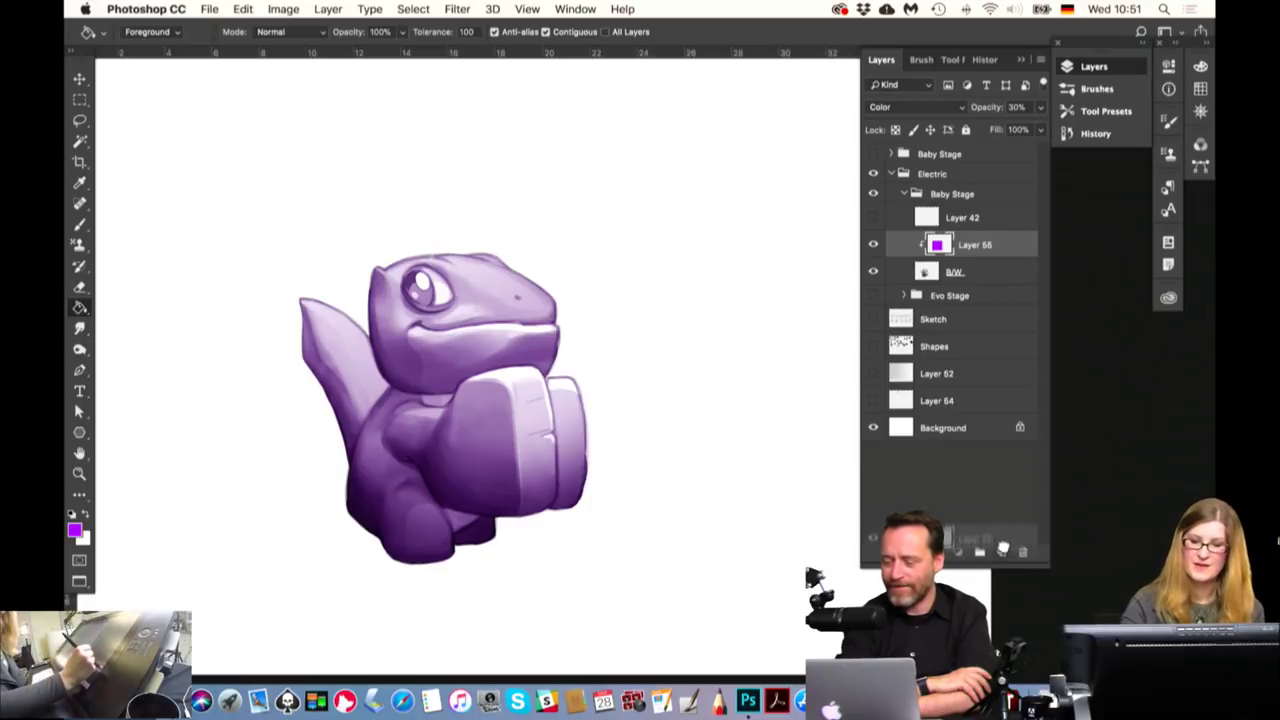
Duplicate Layer 55, set the copy to Overlay, and open Hue/Saturation on the original
drag(1010, 257, 1003, 552)
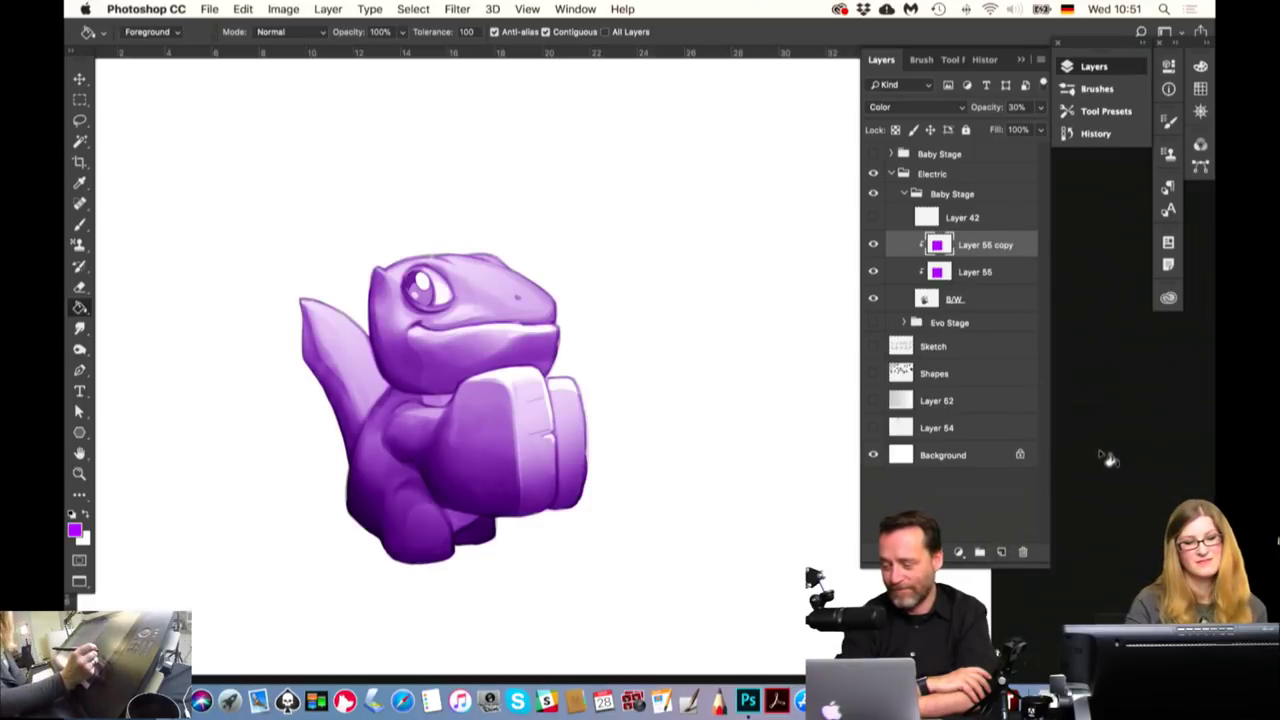
click(915, 107)
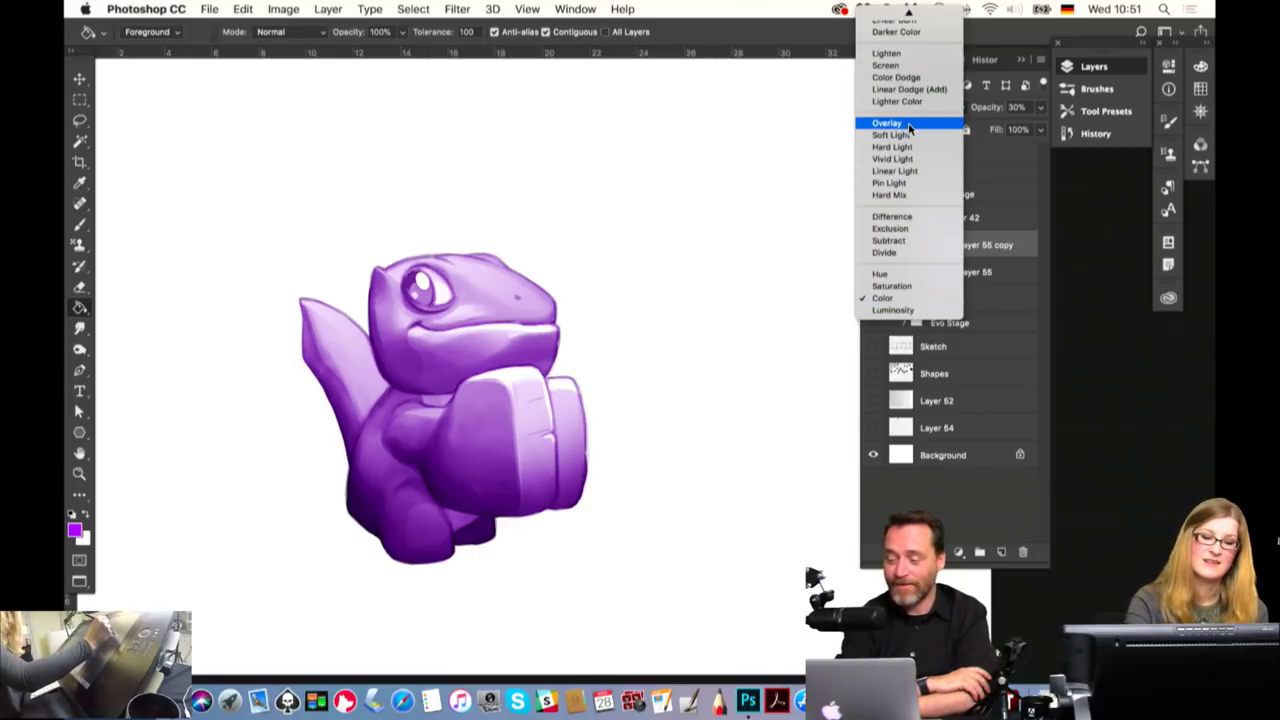
click(910, 125)
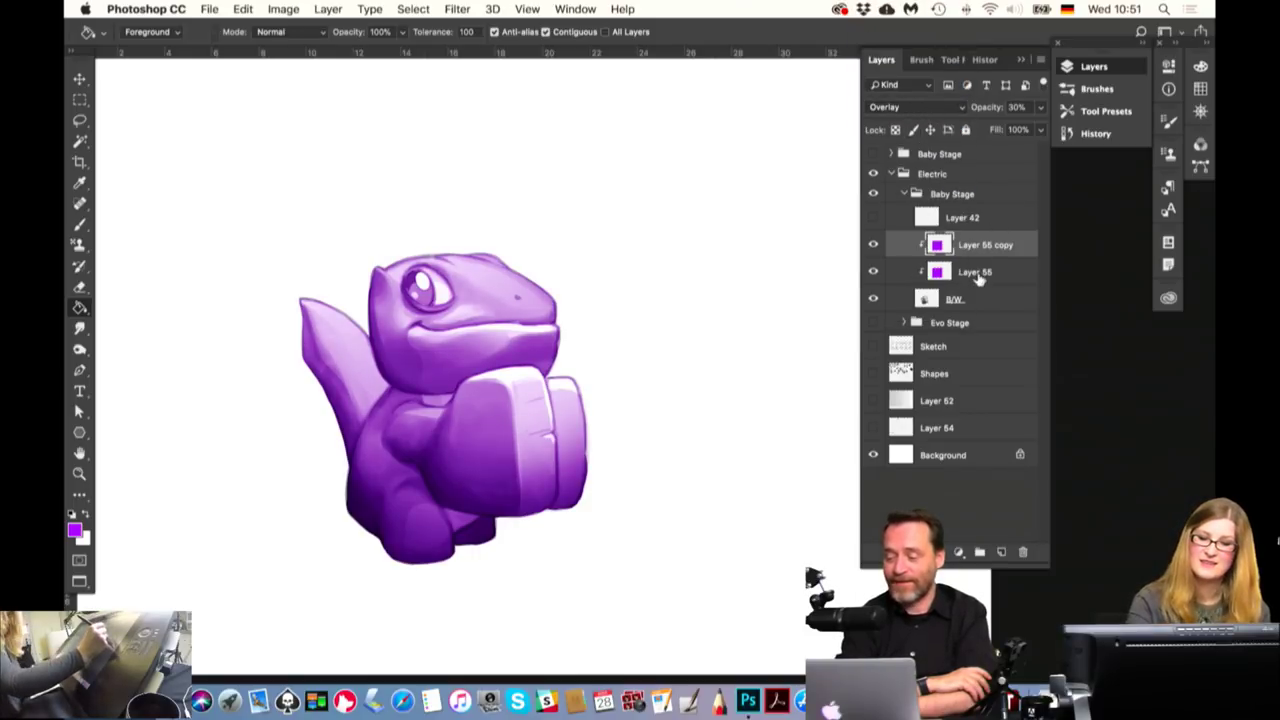
click(983, 274)
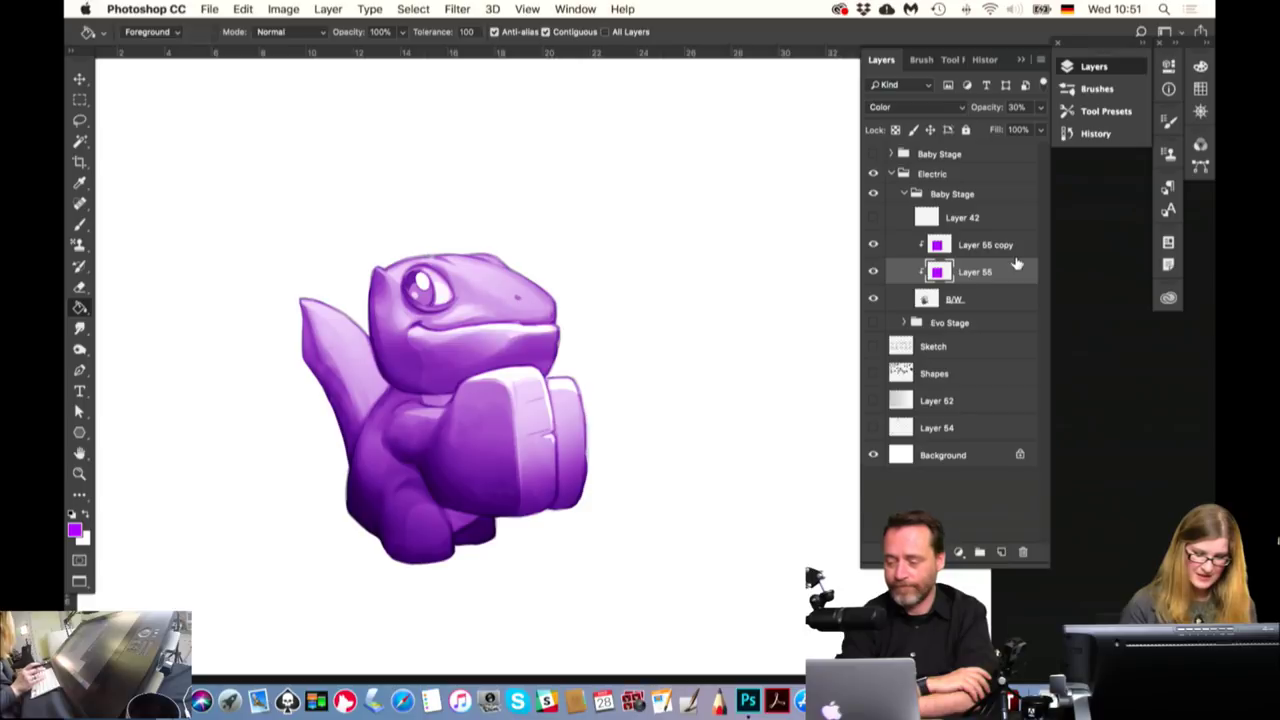
key(ctrl+u)
Shift Layer 55's hue to about -109 so the dinosaur turns blue
drag(661, 155, 810, 161)
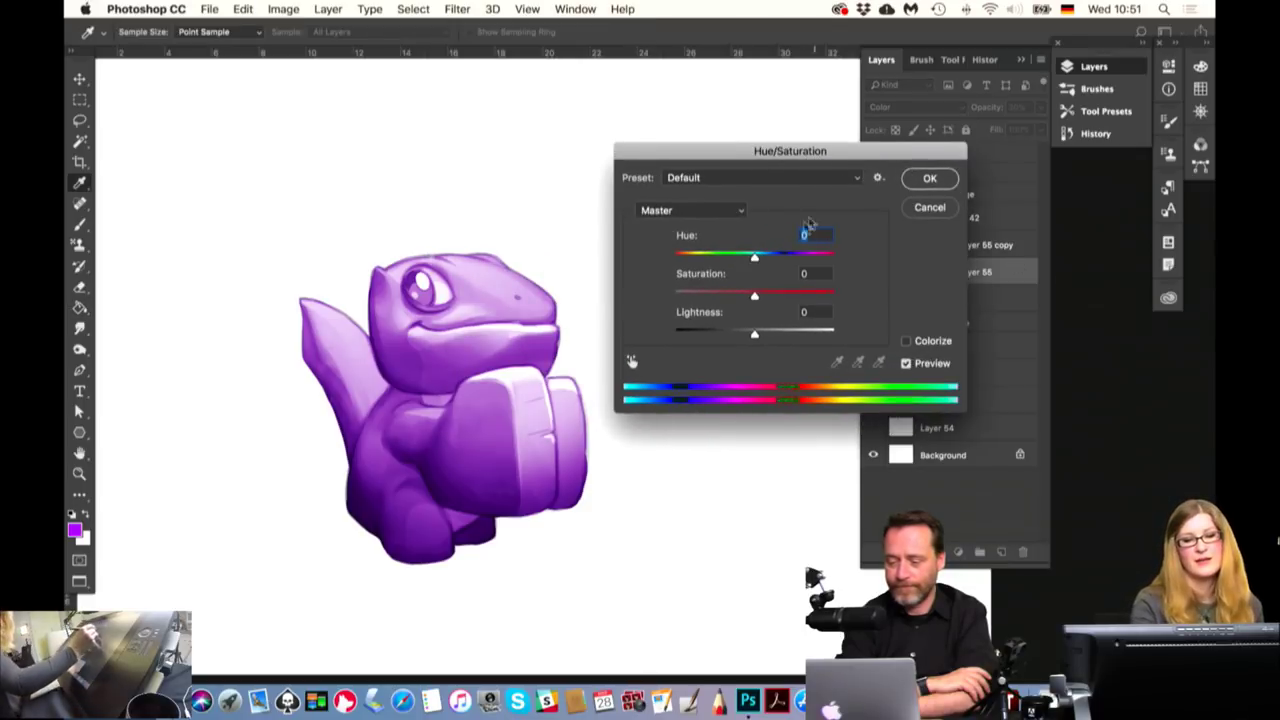
mouse_move(754, 257)
mouse_down()
mouse_move(675, 258)
mouse_move(703, 258)
mouse_up()
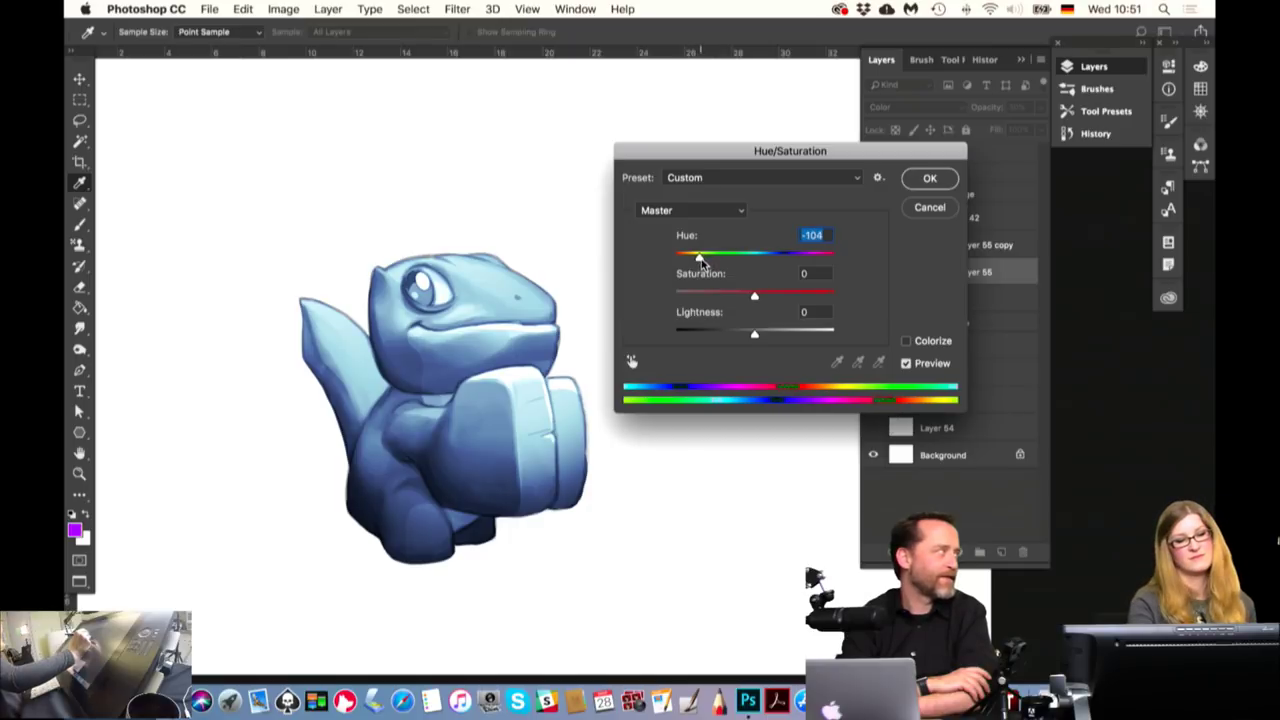
mouse_move(698, 259)
mouse_down()
mouse_move(848, 258)
mouse_move(827, 258)
mouse_up()
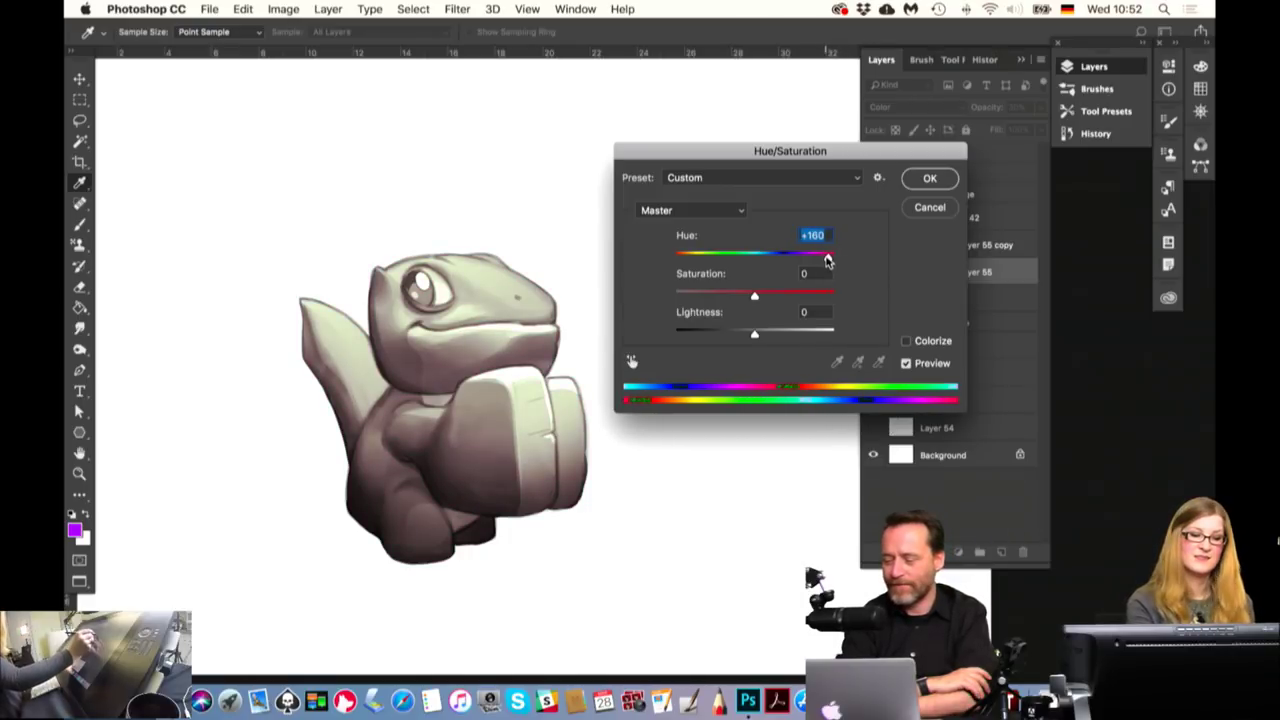
mouse_move(827, 260)
mouse_down()
mouse_move(688, 265)
mouse_move(698, 258)
mouse_up()
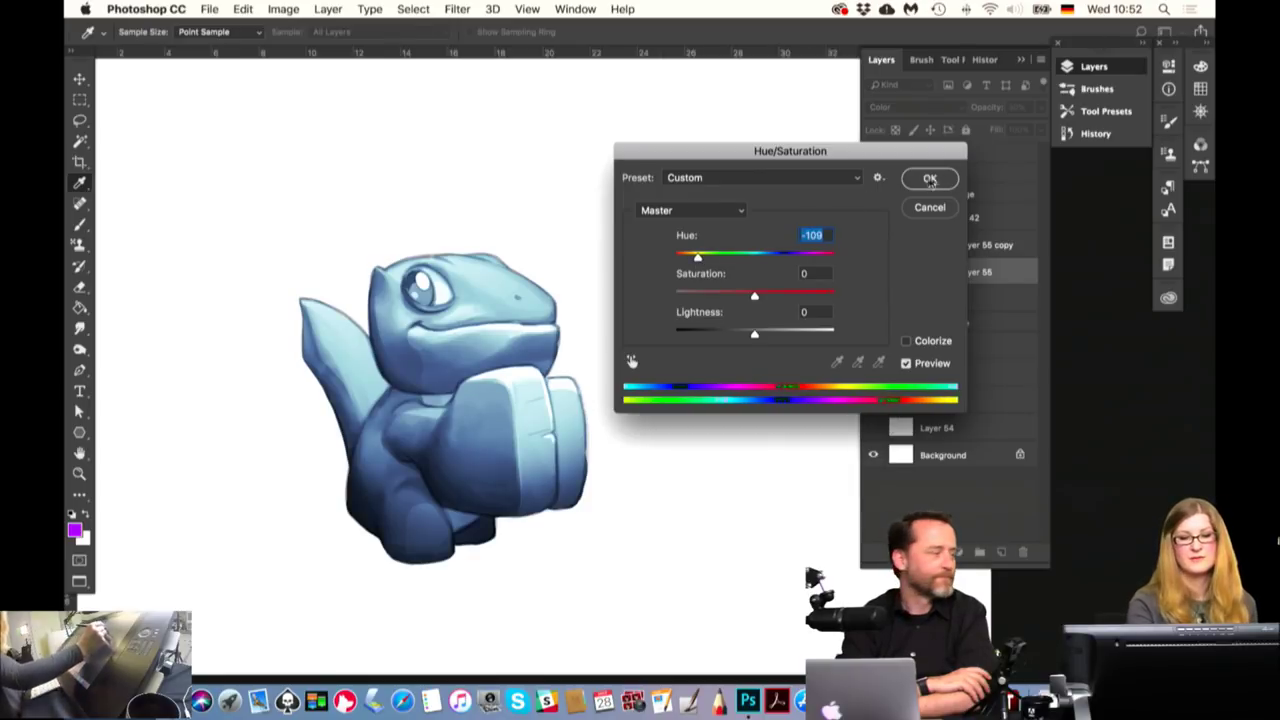
click(930, 179)
Test a hue shift on Layer 55 copy, then cancel it
click(985, 246)
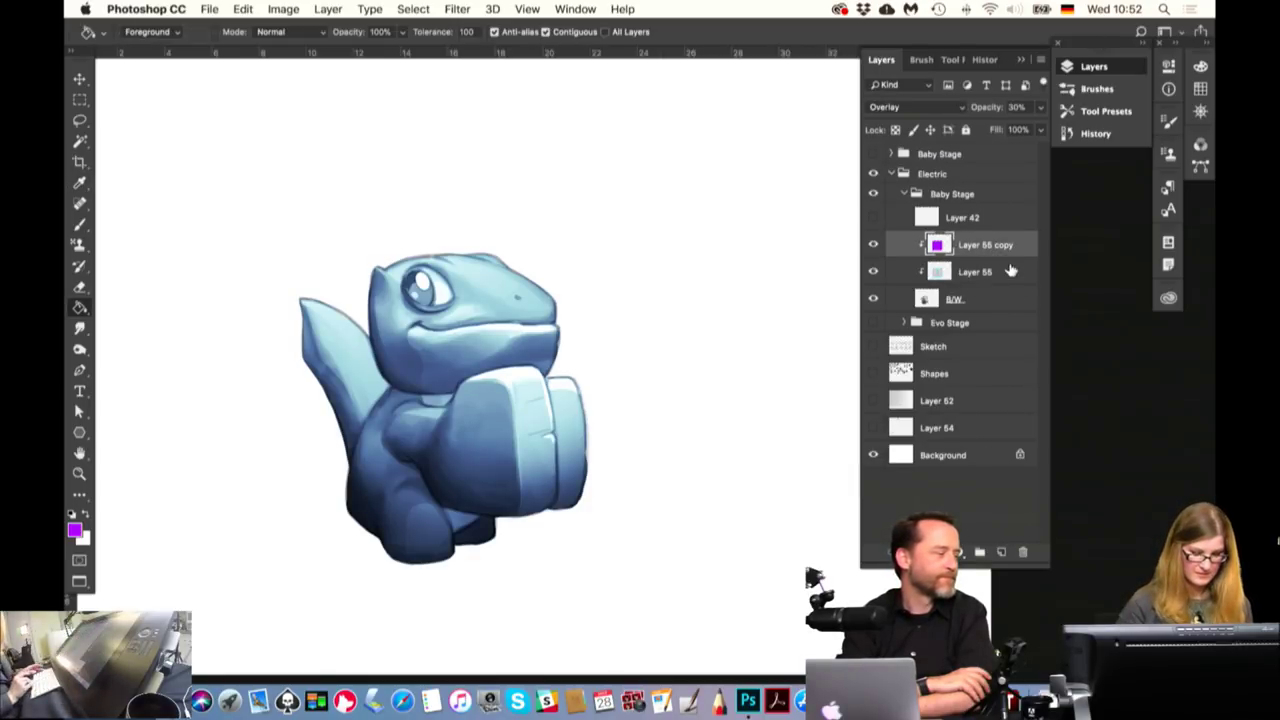
key(ctrl+u)
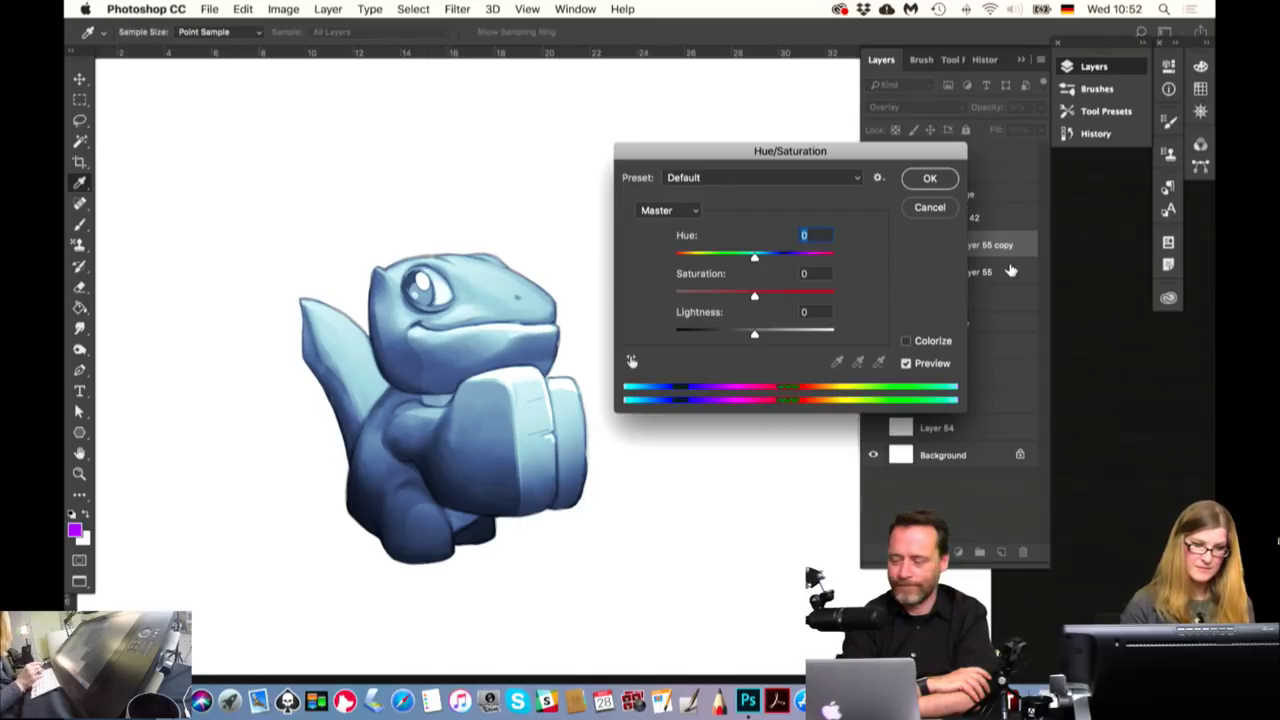
mouse_move(754, 258)
mouse_down()
mouse_move(743, 260)
mouse_move(810, 260)
mouse_move(698, 260)
mouse_up()
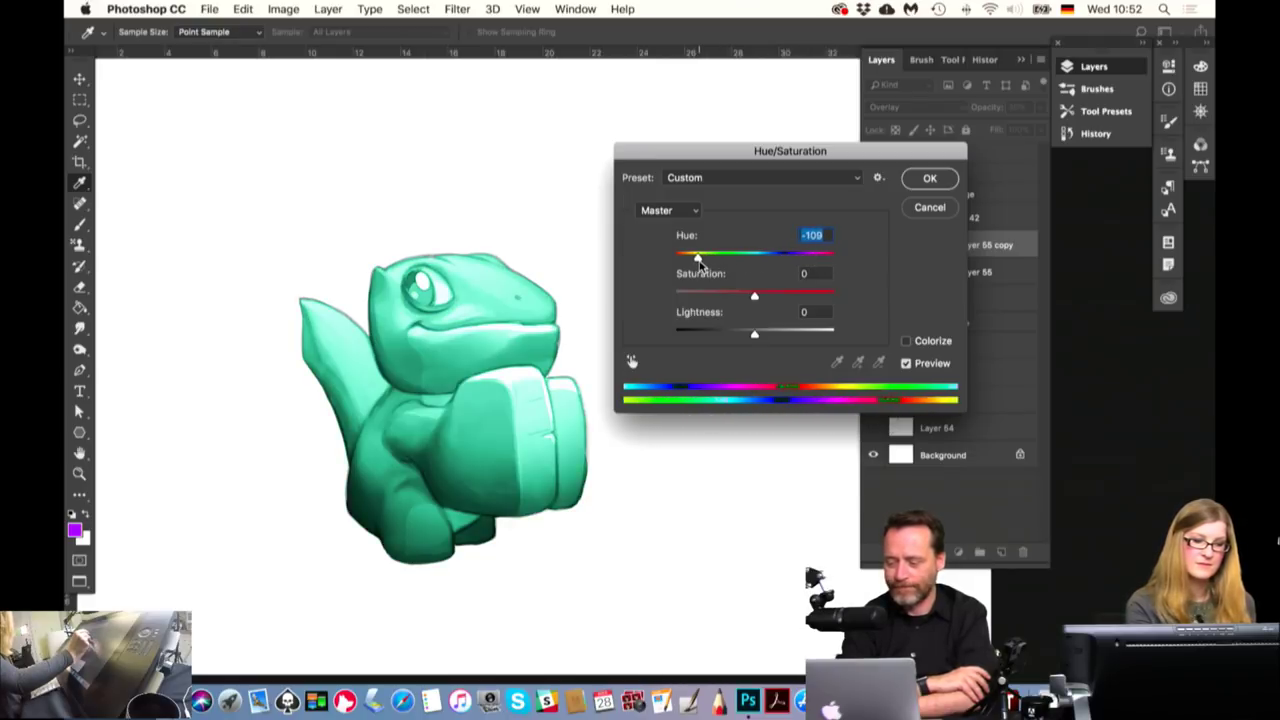
click(929, 207)
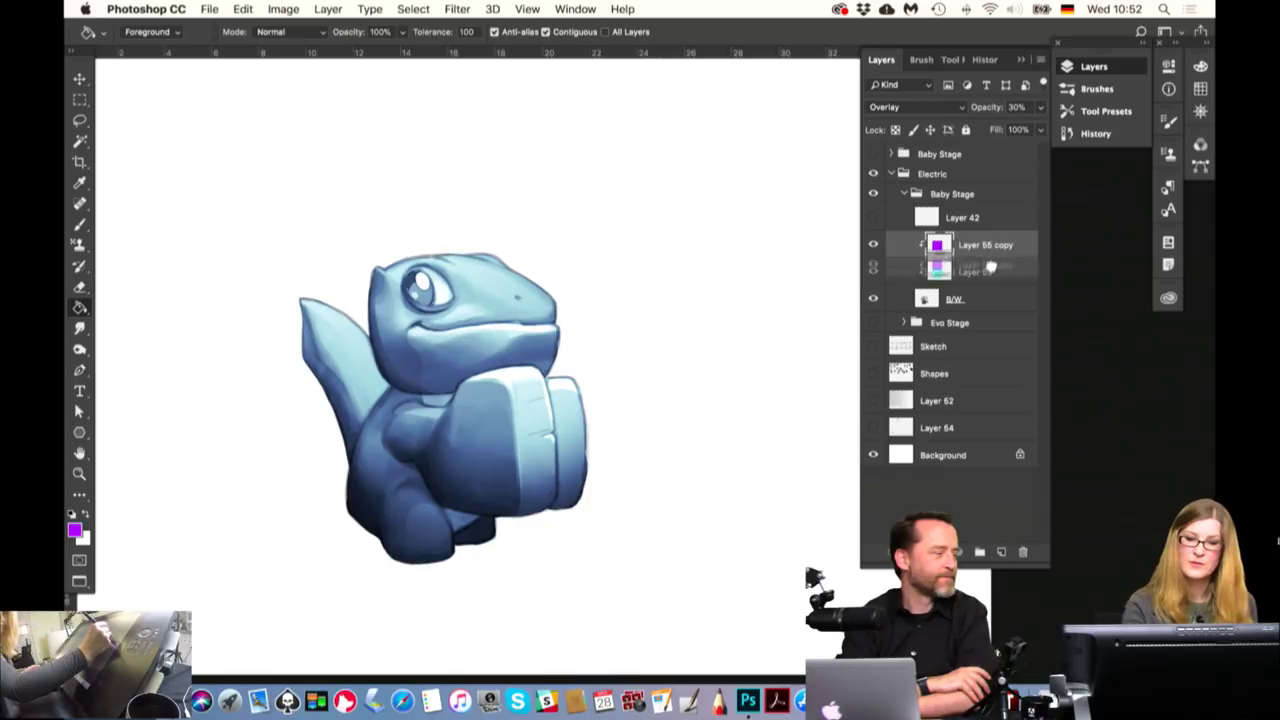
Reorder Layer 55 and its copy, then shift the copy's hue slightly with Hue/Saturation
drag(988, 272, 997, 276)
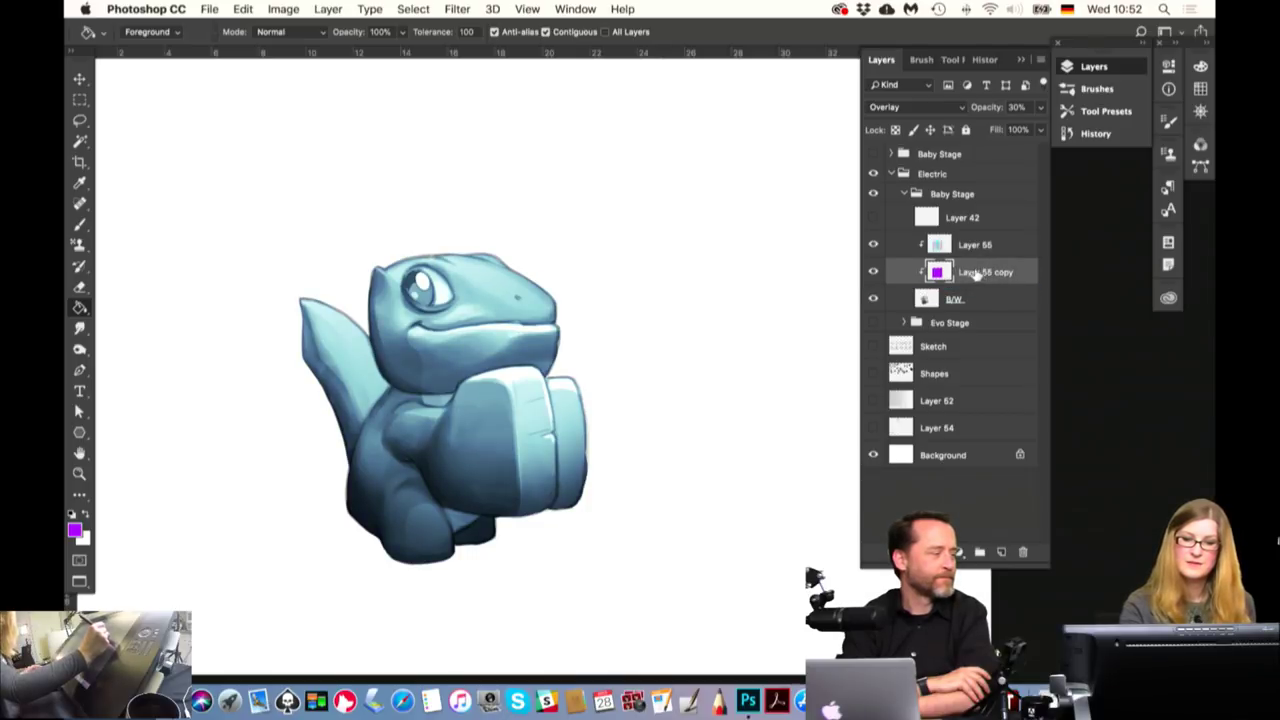
click(983, 244)
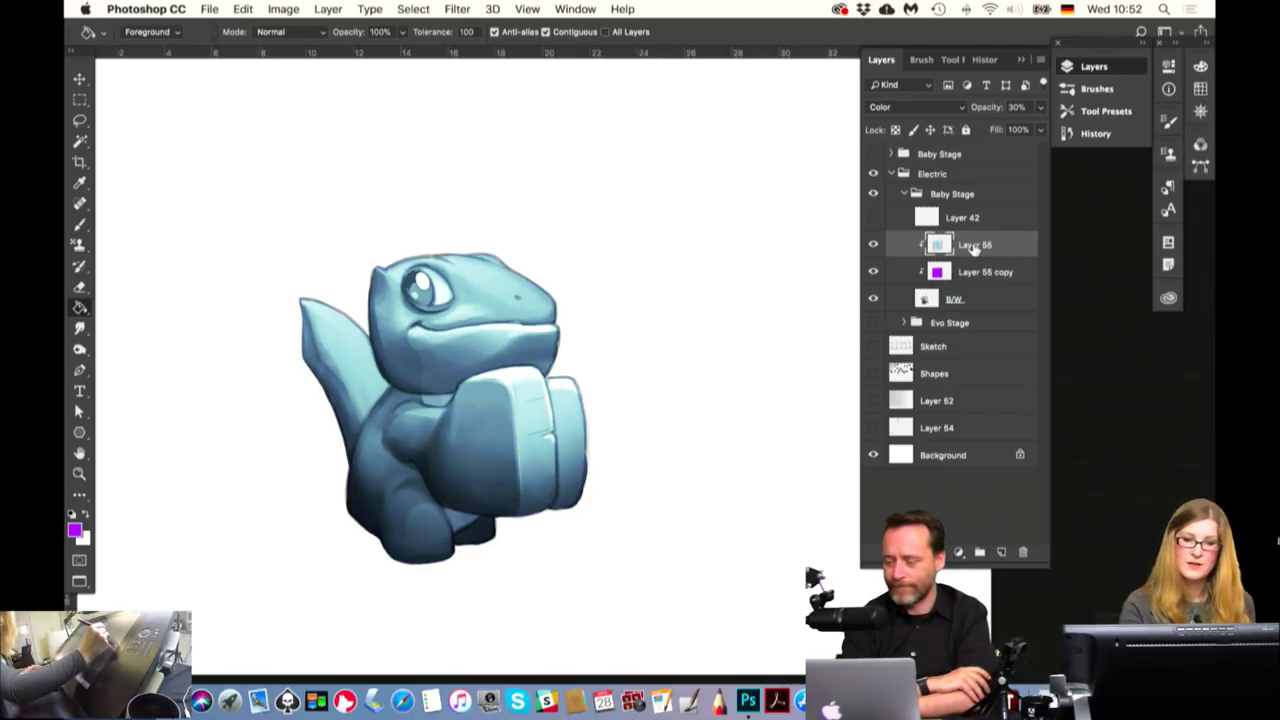
click(983, 274)
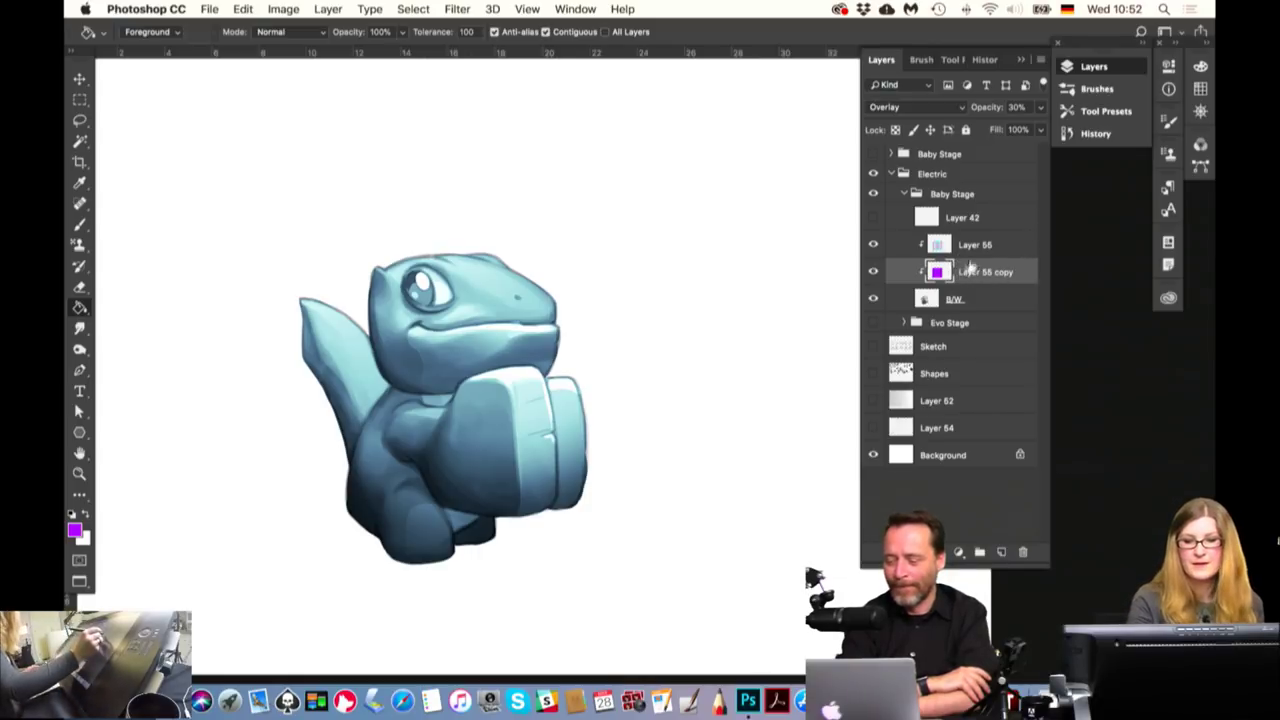
key(ctrl+u)
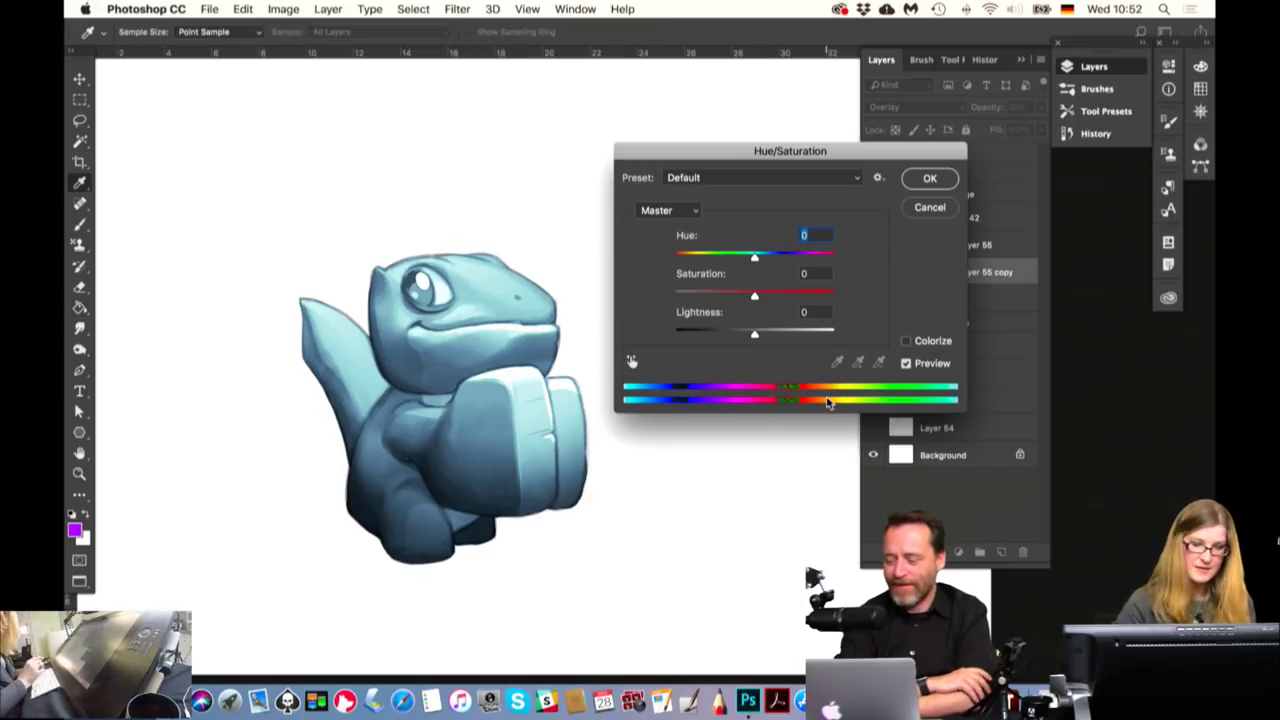
mouse_move(755, 260)
mouse_down()
mouse_move(738, 260)
mouse_move(814, 254)
mouse_move(690, 259)
mouse_up()
key(Return)
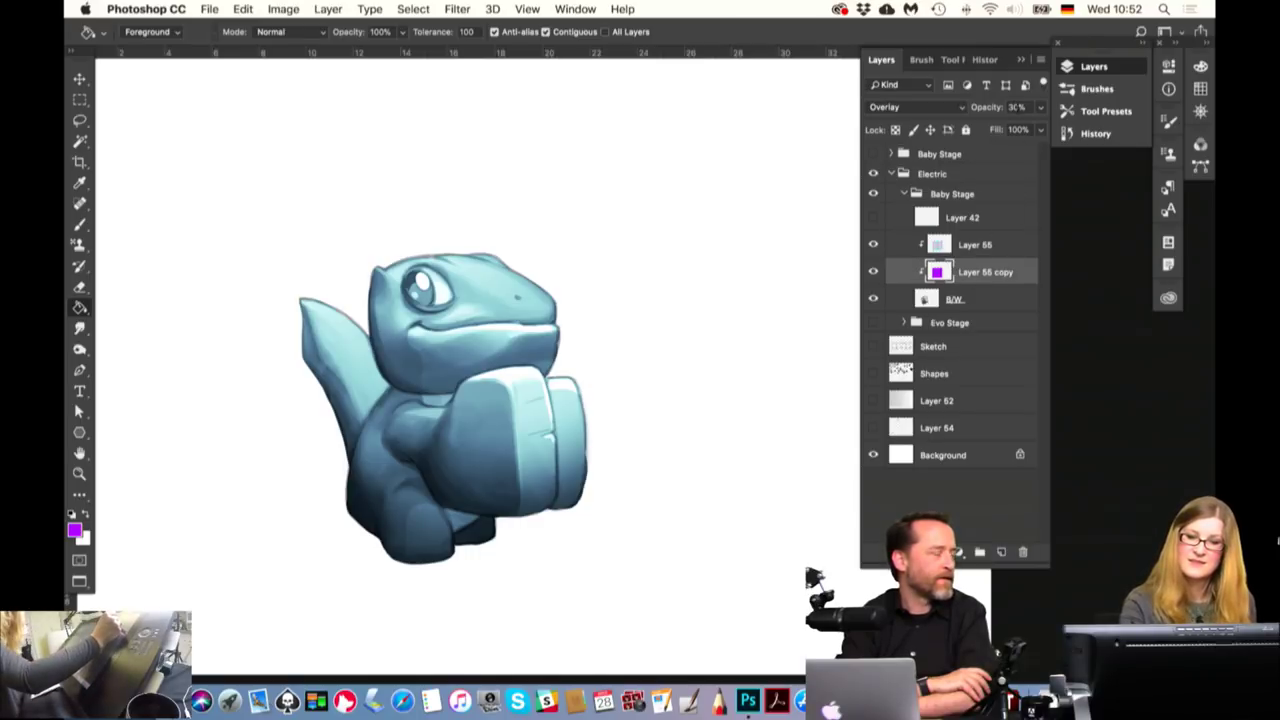
Try Saturation blending on Layer 55, return it to Color, and select the B/W layer
click(978, 250)
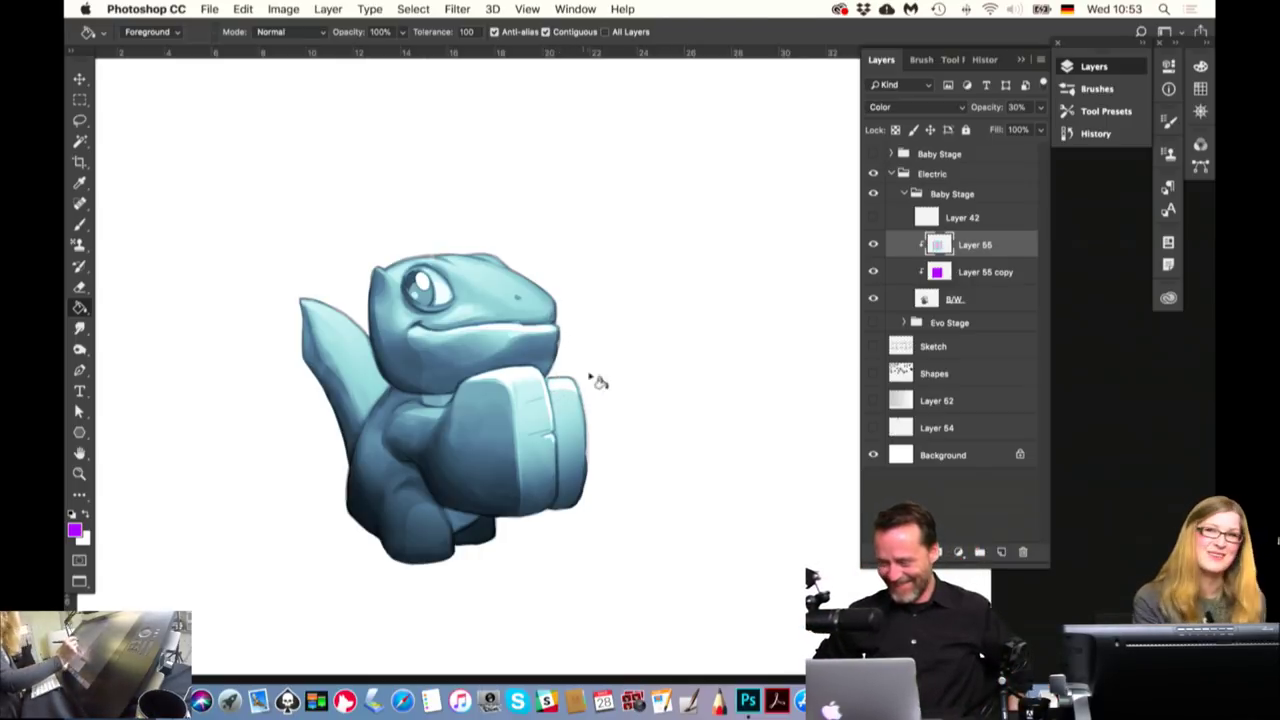
click(874, 245)
click(874, 245)
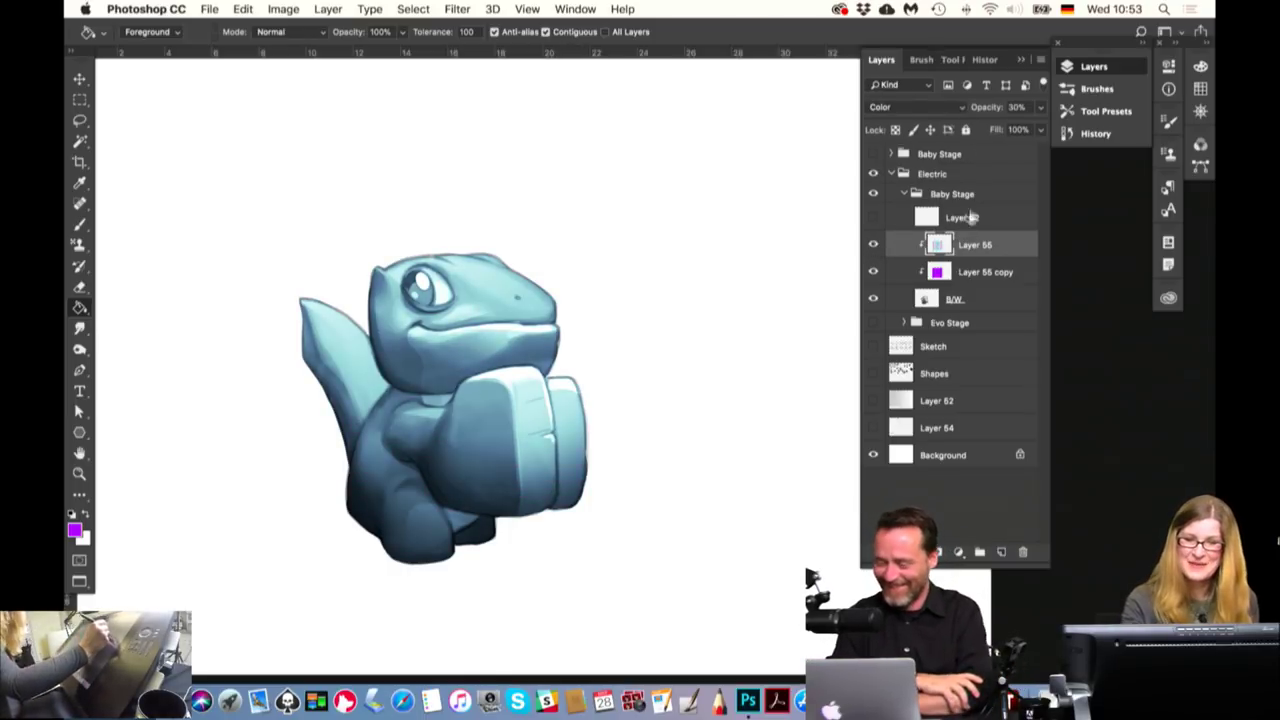
click(903, 107)
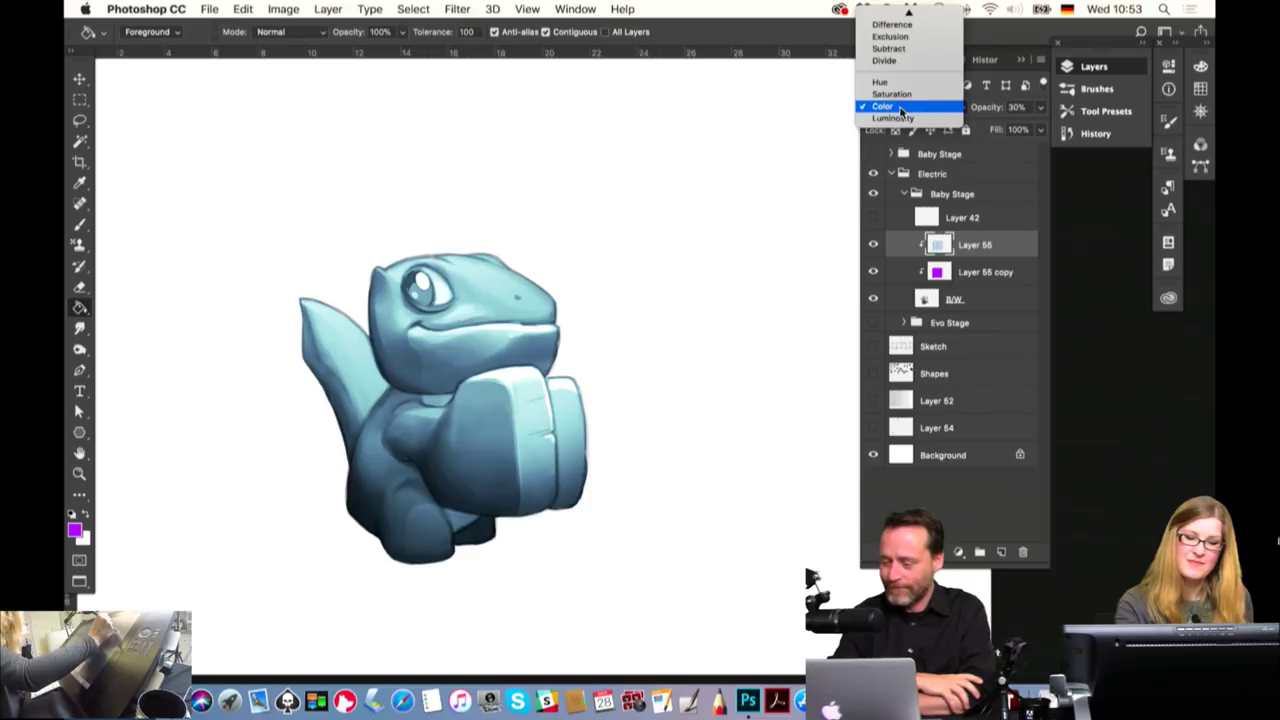
click(900, 94)
click(904, 112)
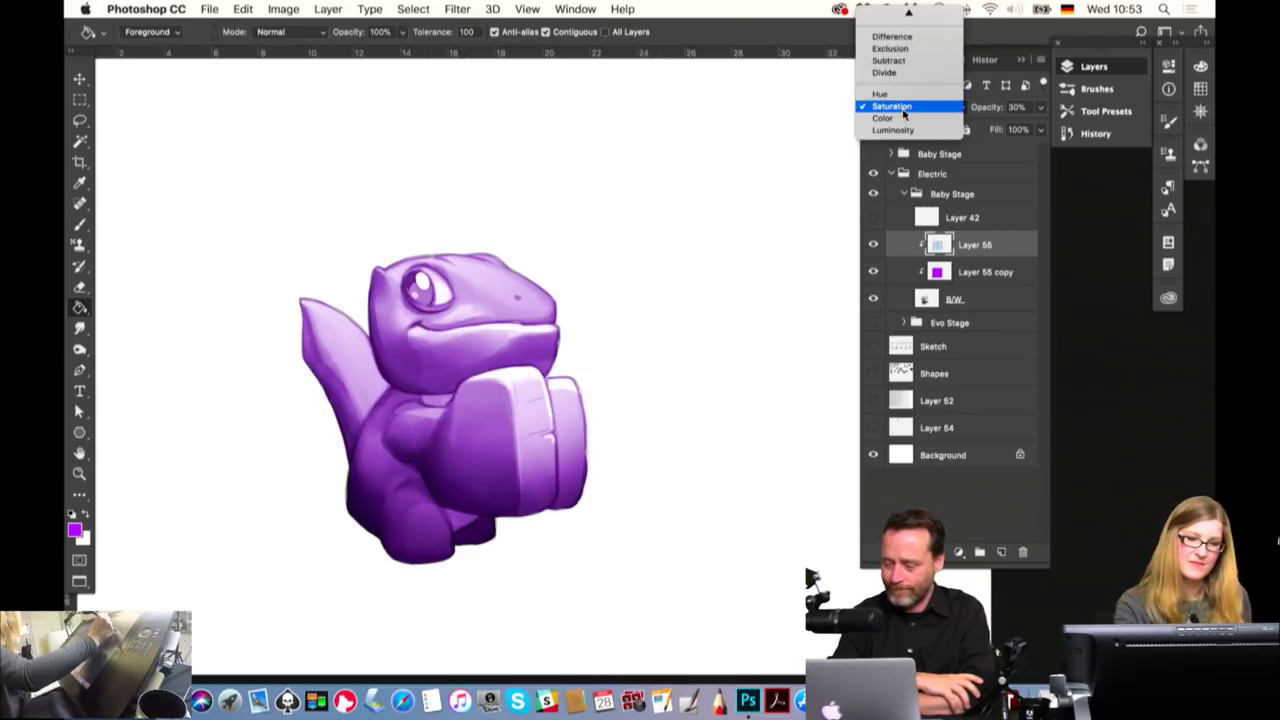
click(903, 118)
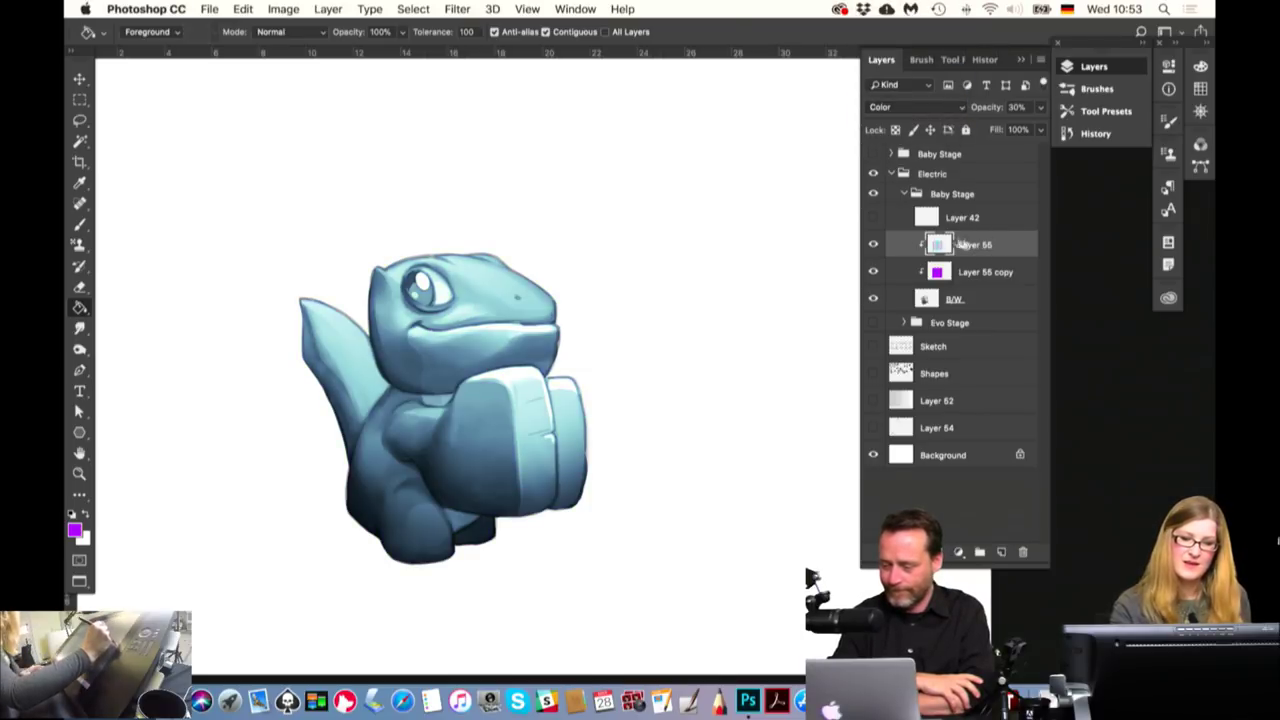
click(874, 244)
click(875, 244)
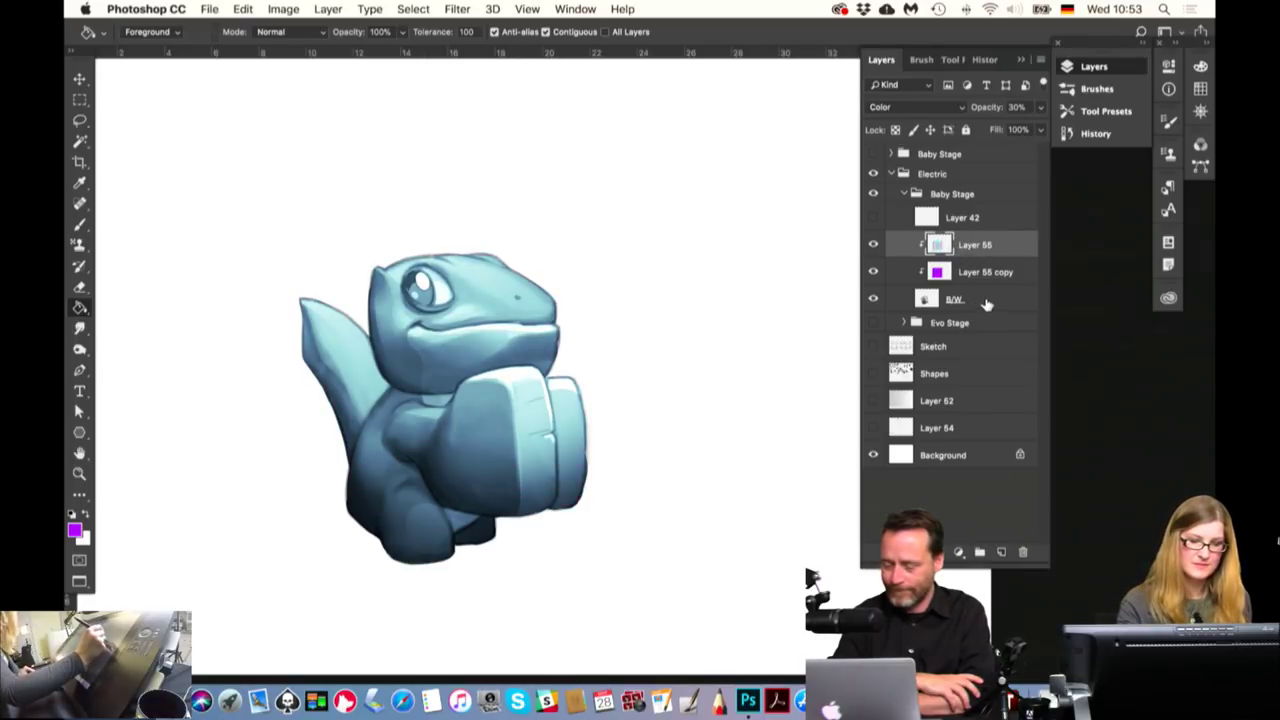
click(994, 300)
Duplicate the B/W layer and clip Layer 55 and Layer 55 copy onto it
drag(996, 310, 1001, 551)
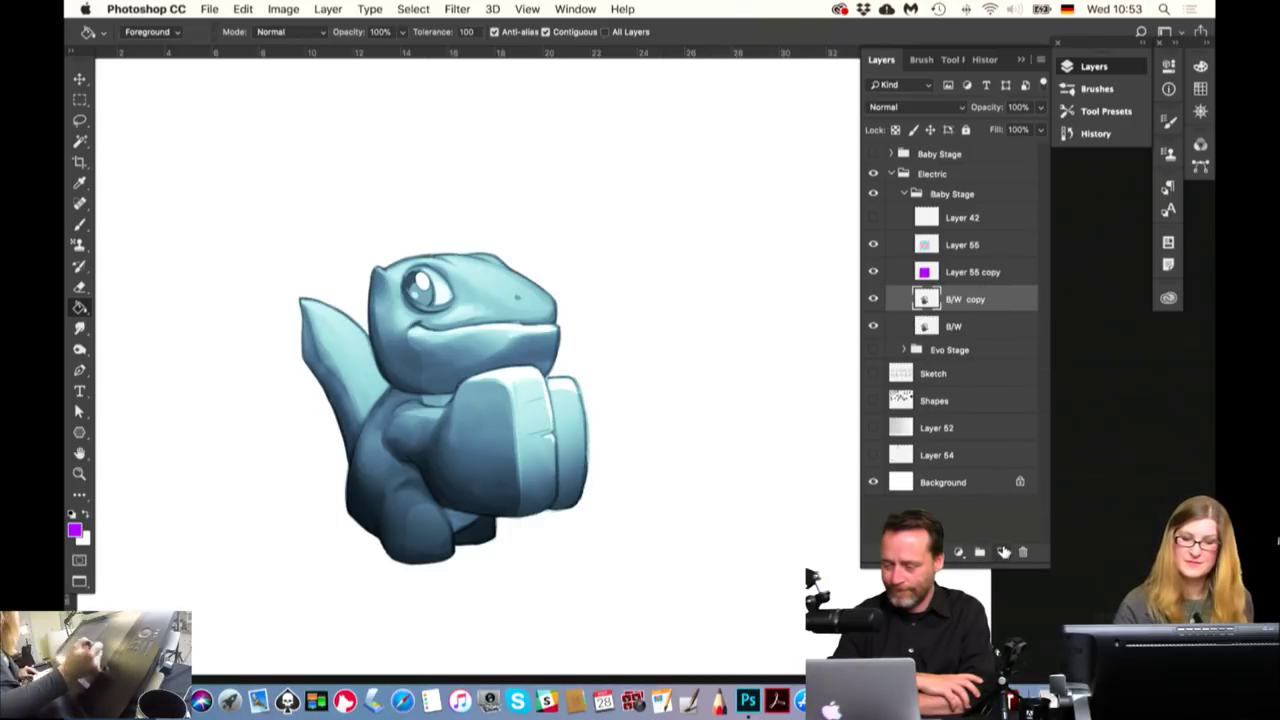
click(963, 250)
shift+click(966, 272)
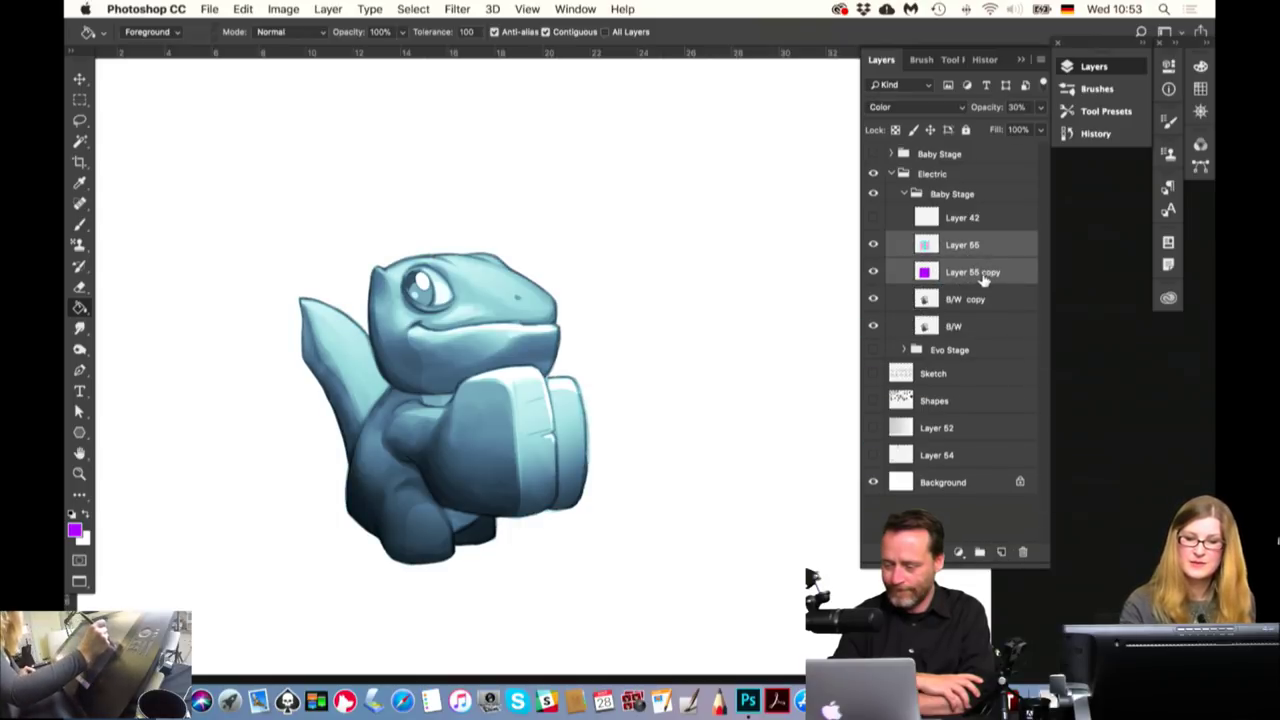
right_click(980, 275)
click(1062, 292)
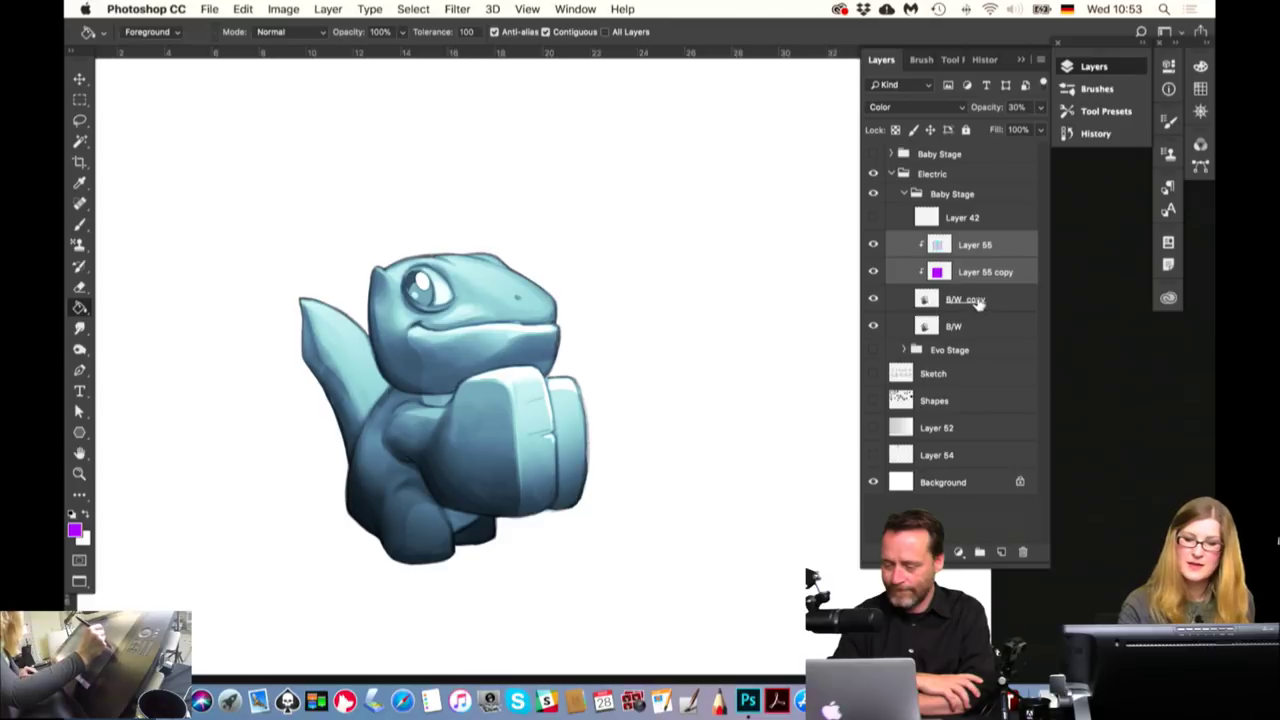
Merge the B/W copy and both blue colour layers into one Layer 55
shift+click(978, 302)
right_click(980, 304)
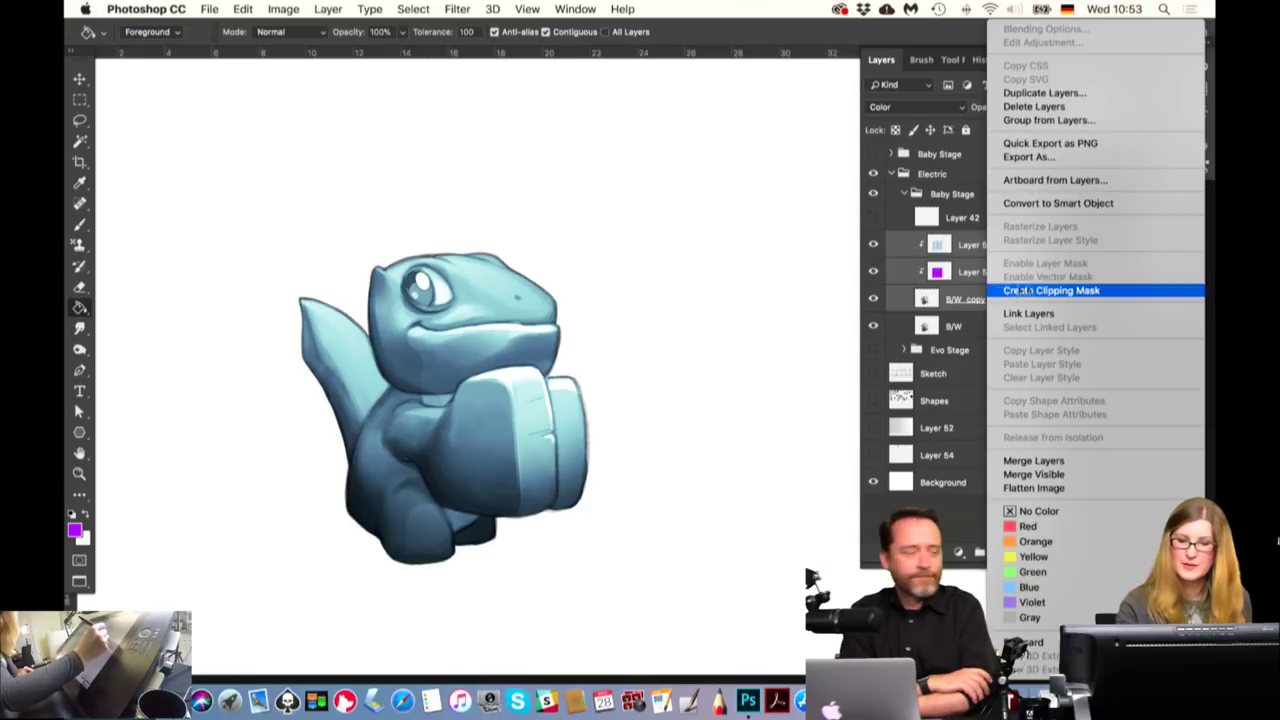
click(1046, 462)
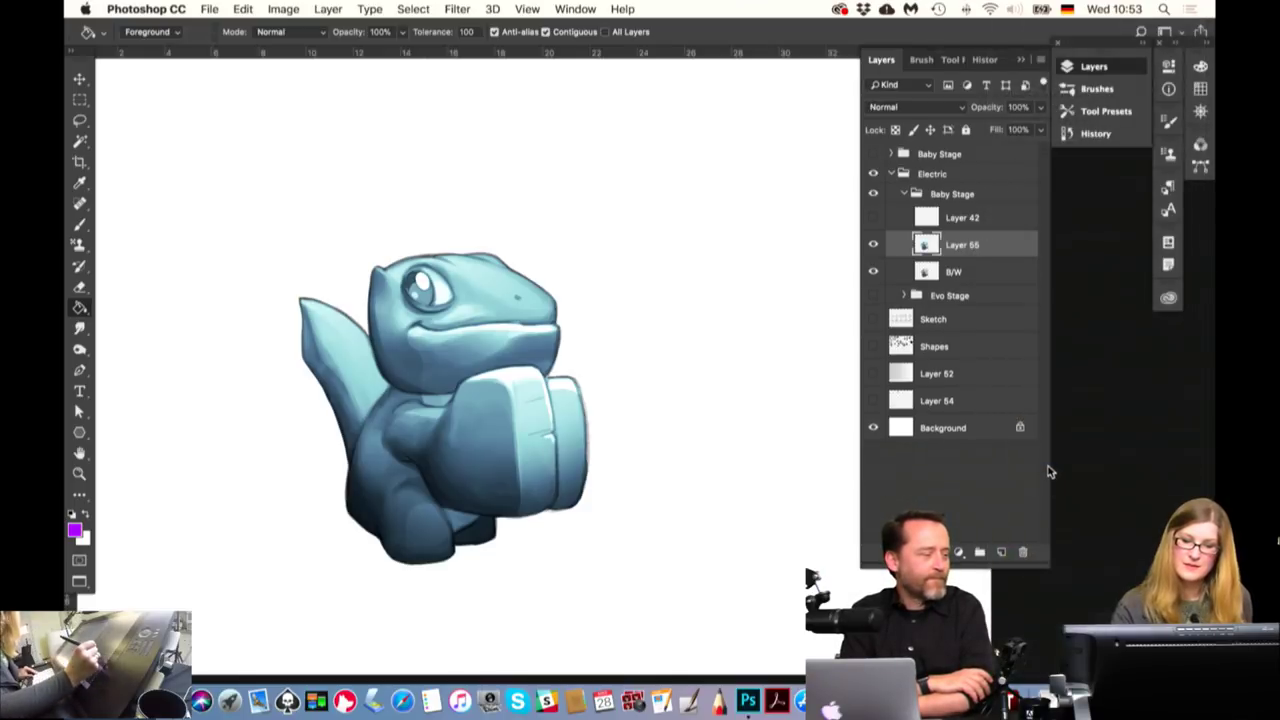
click(874, 245)
Compare merged Layer 55 shown and hidden, and in Color blending
click(874, 245)
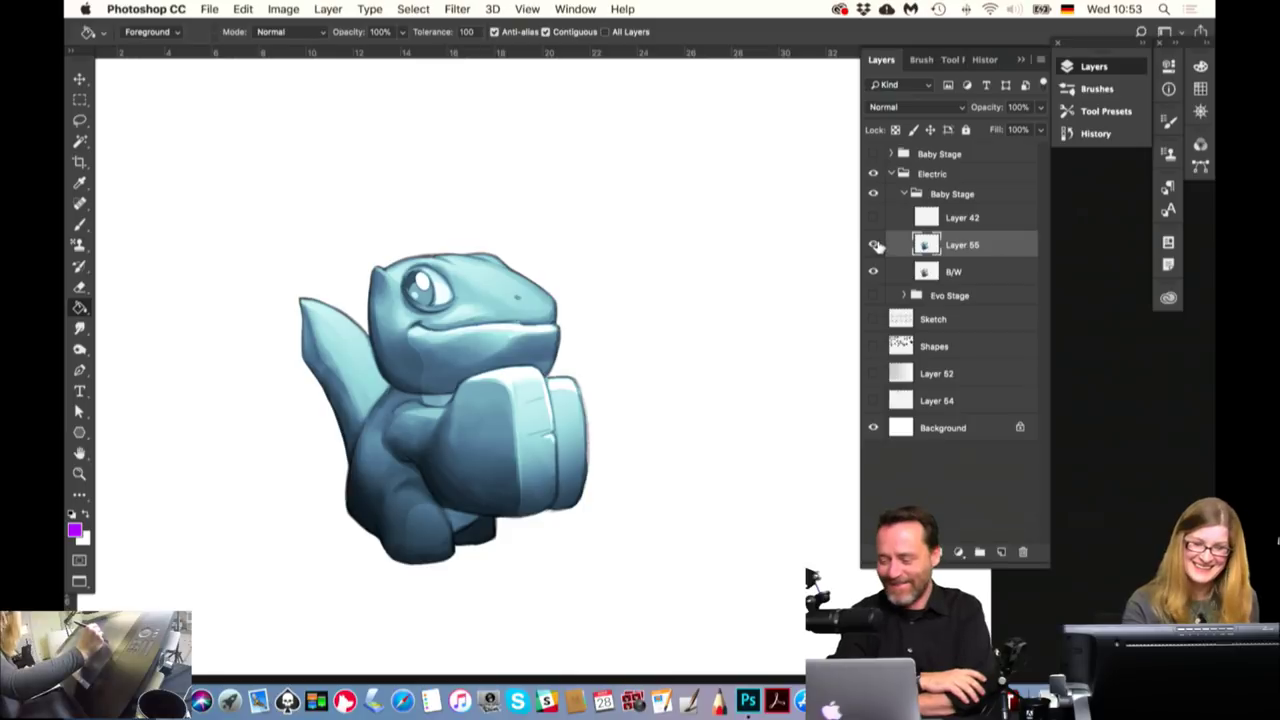
click(874, 245)
click(874, 245)
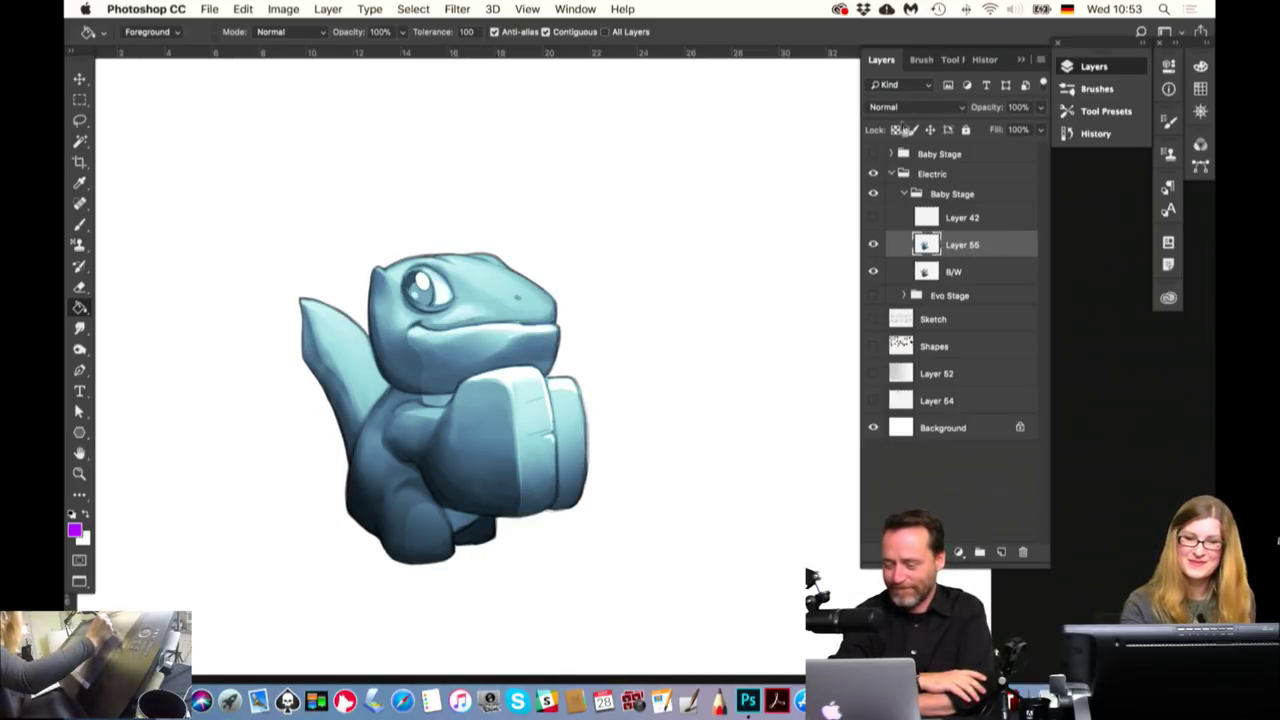
click(906, 108)
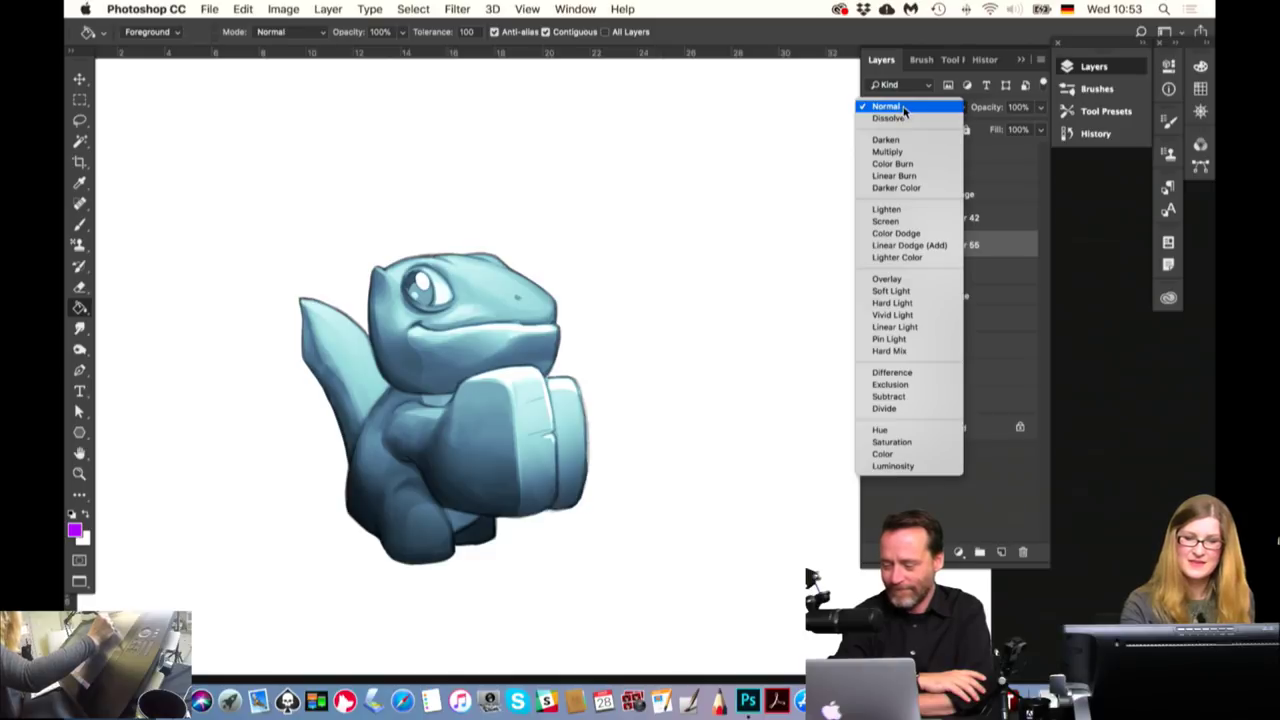
click(906, 454)
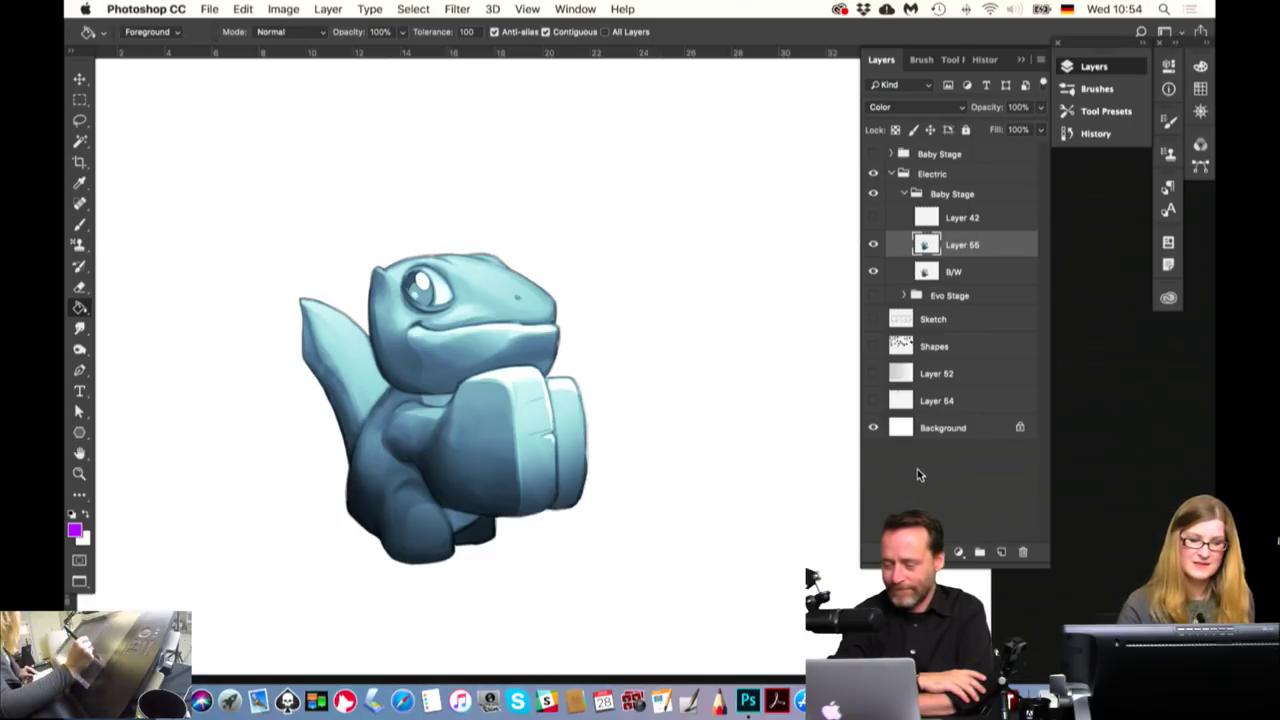
click(873, 244)
click(873, 244)
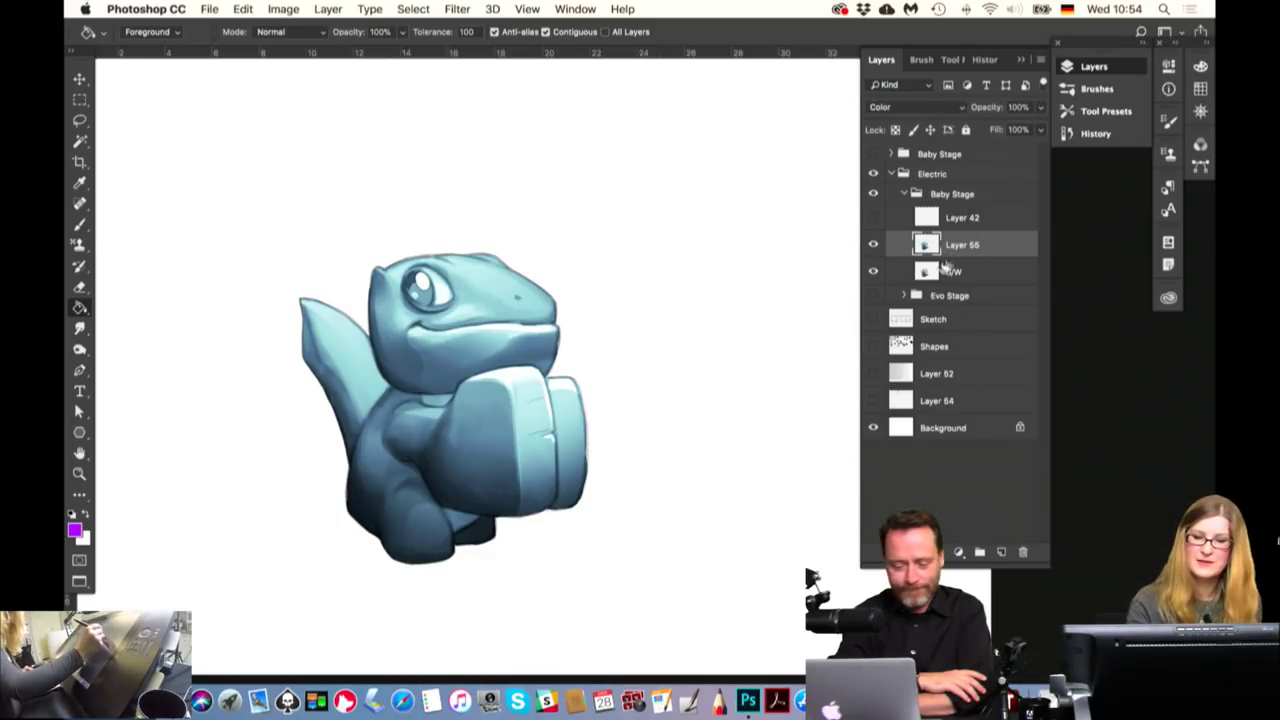
key(shift+minus)
key(shift+plus)
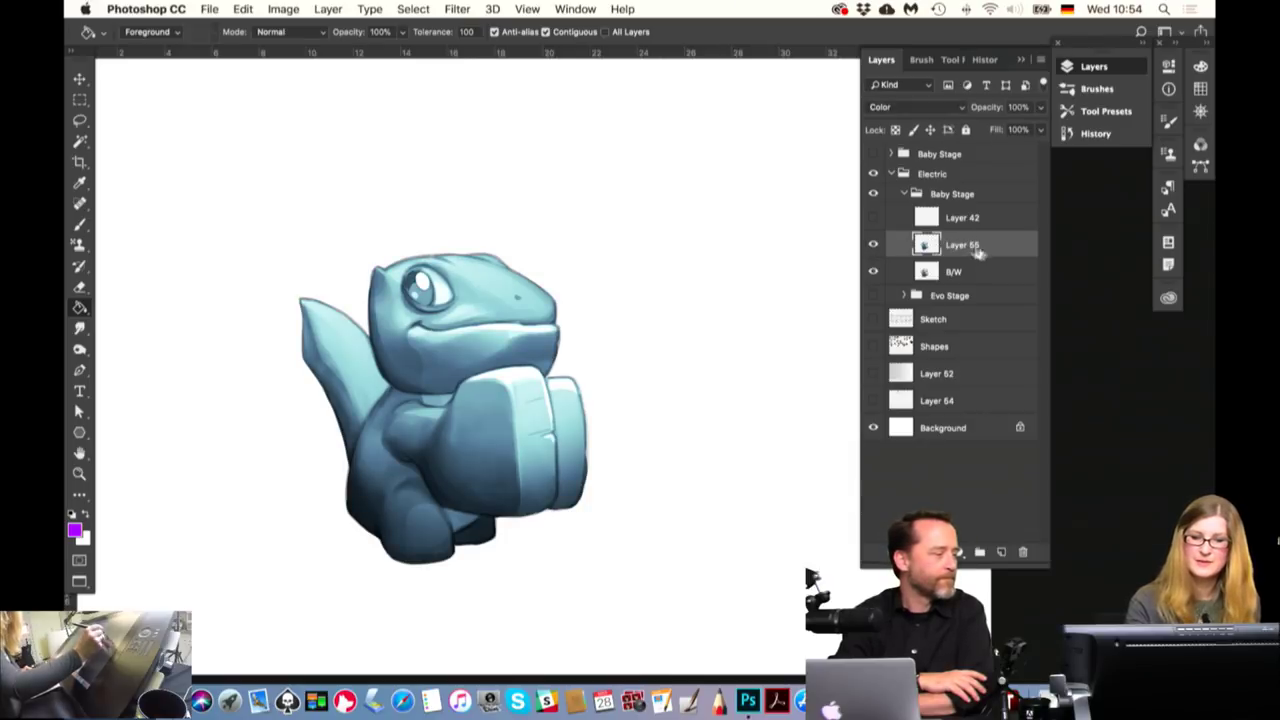
Compare the B/W and Layer 55 visibility, then set Layer 55 to Normal blending
click(873, 271)
click(873, 244)
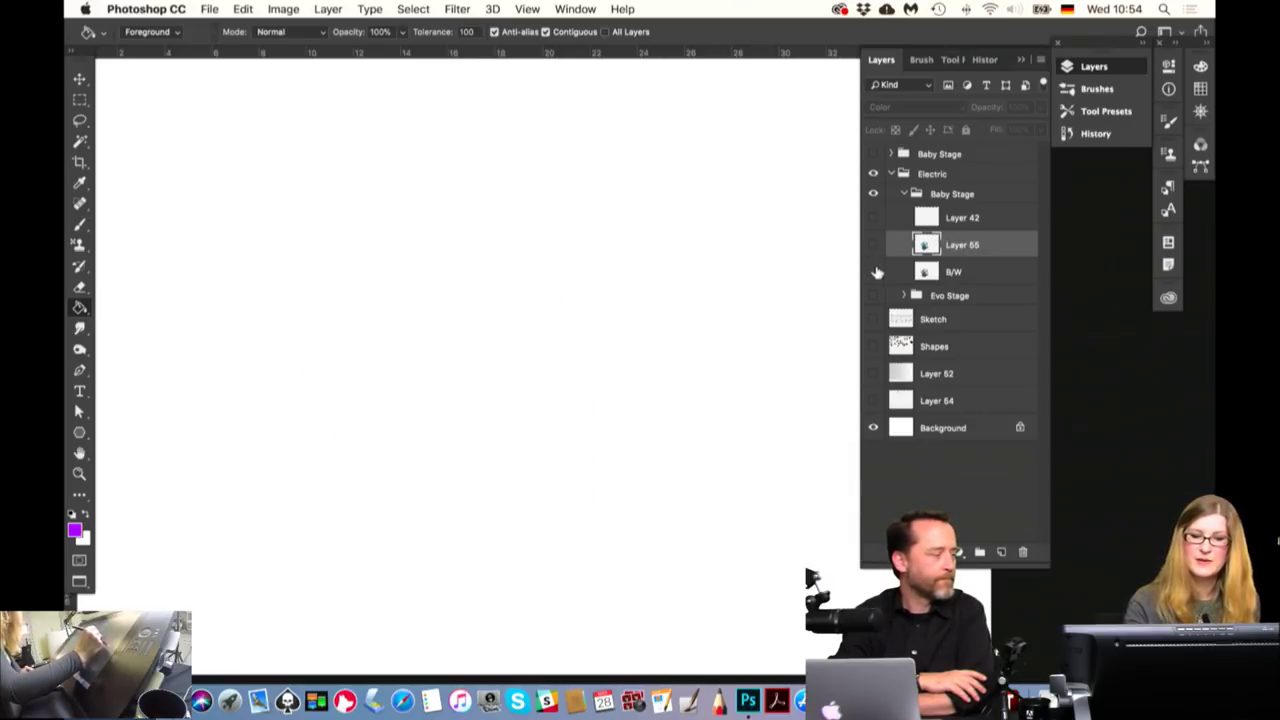
click(873, 271)
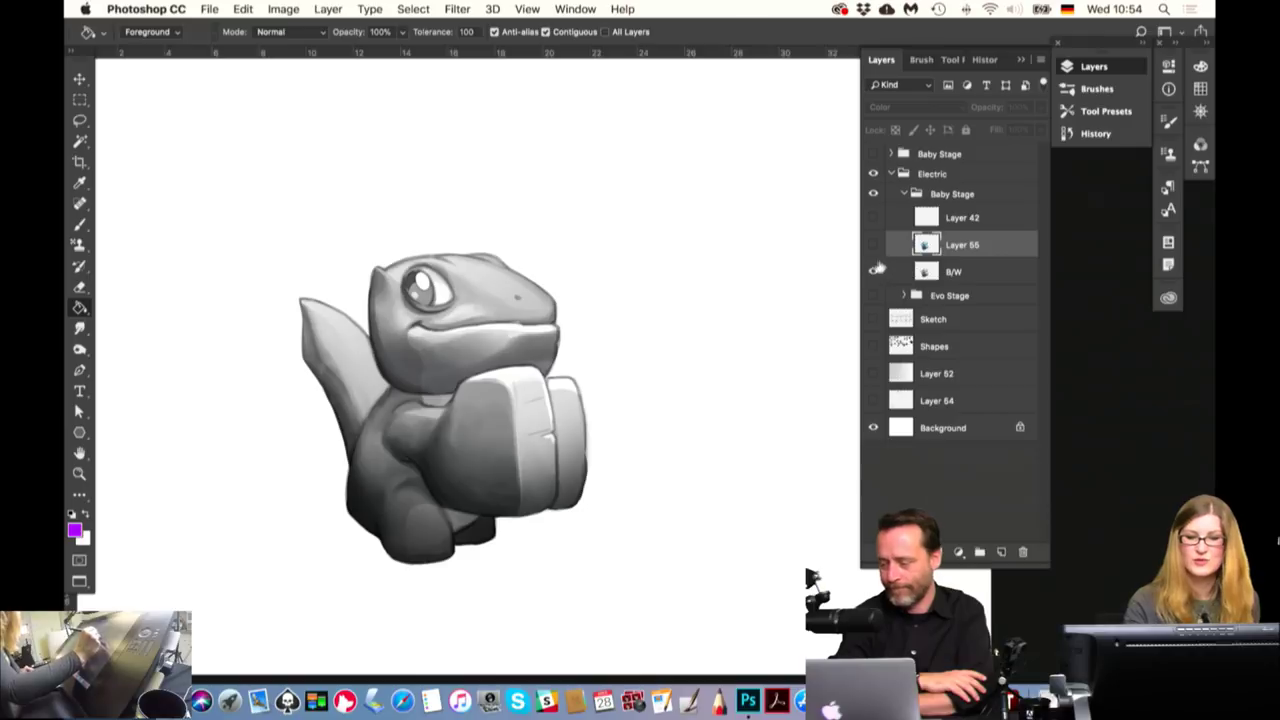
click(873, 271)
click(873, 271)
click(874, 244)
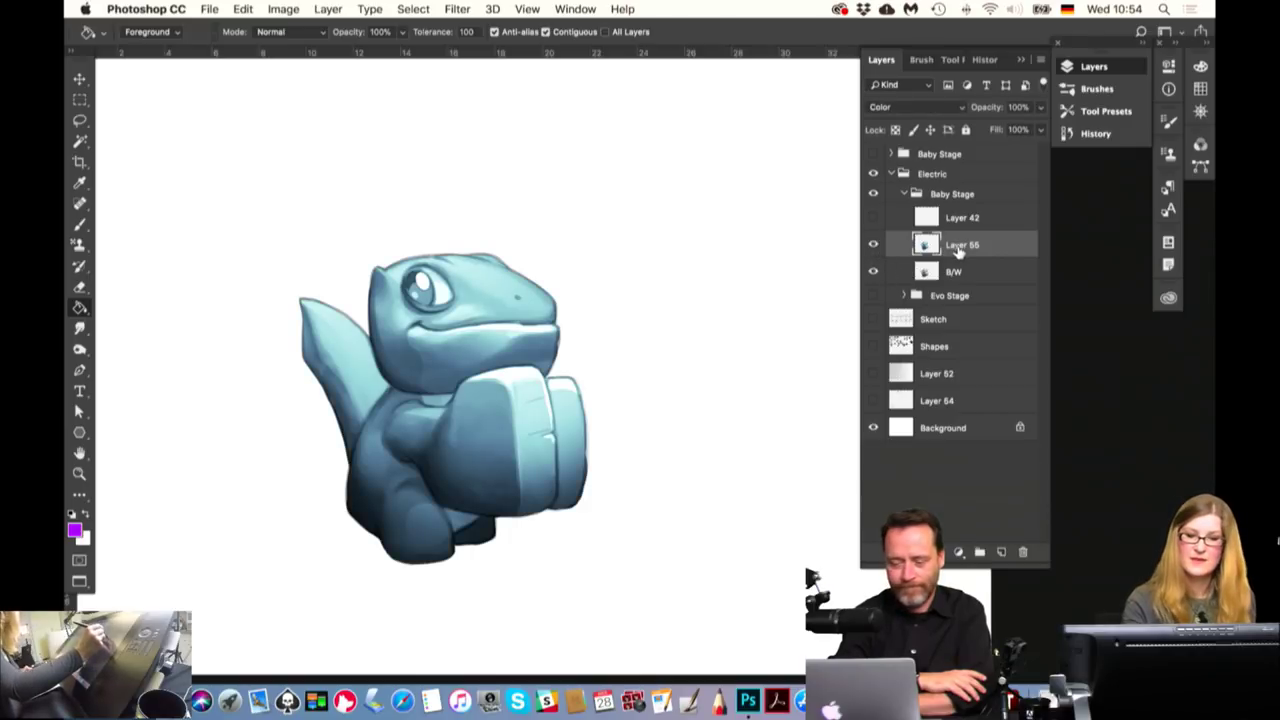
click(907, 108)
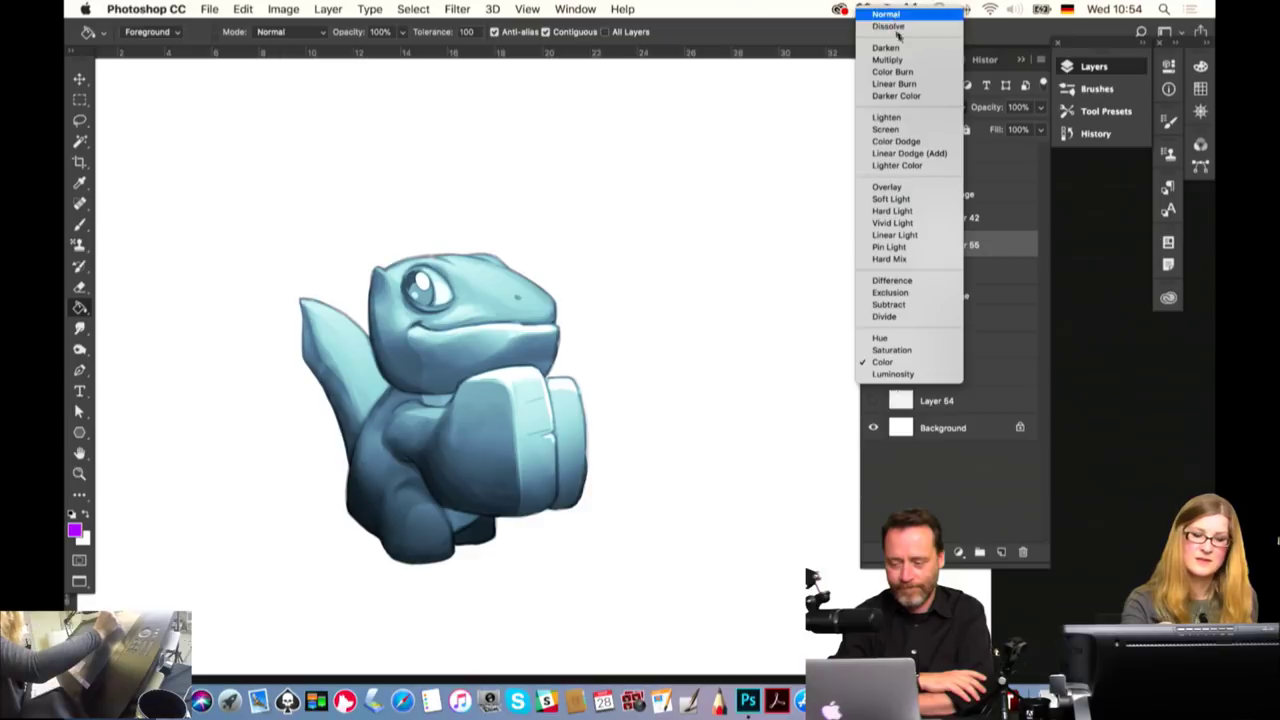
click(890, 15)
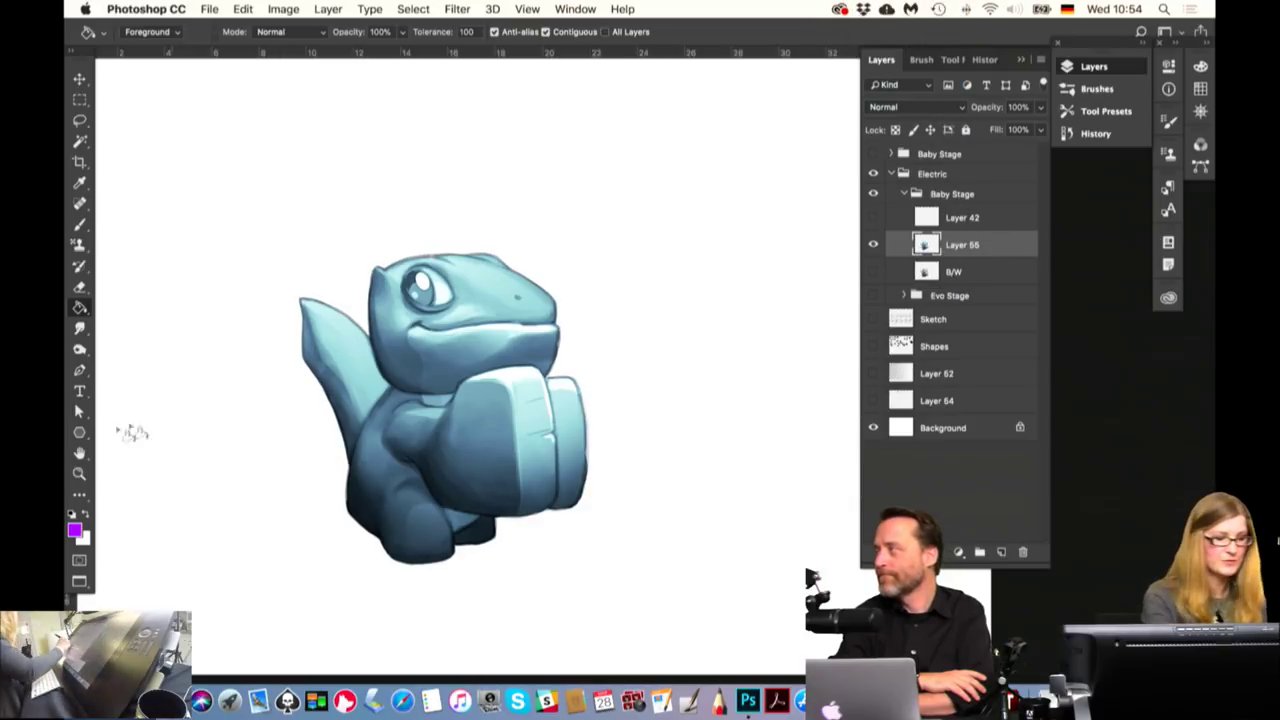
Zoom in on the dinosaur and switch to the Brush tool
key(z)
click(470, 369)
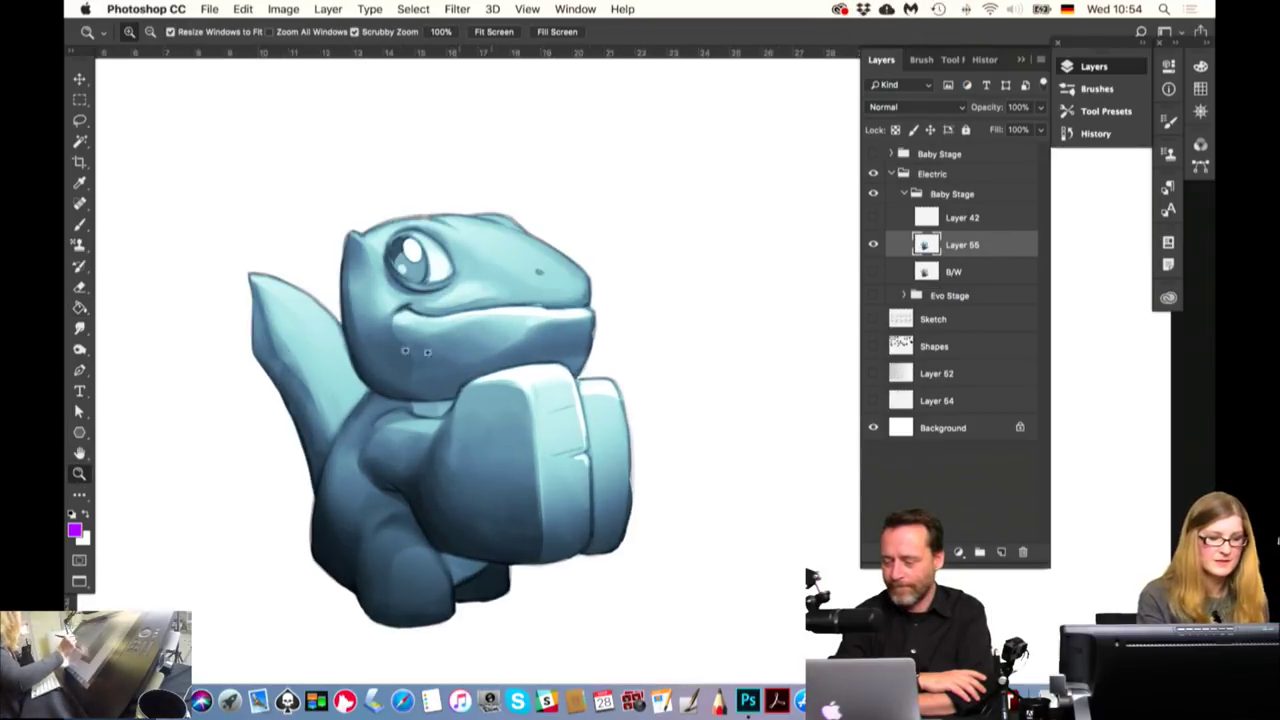
click(90, 227)
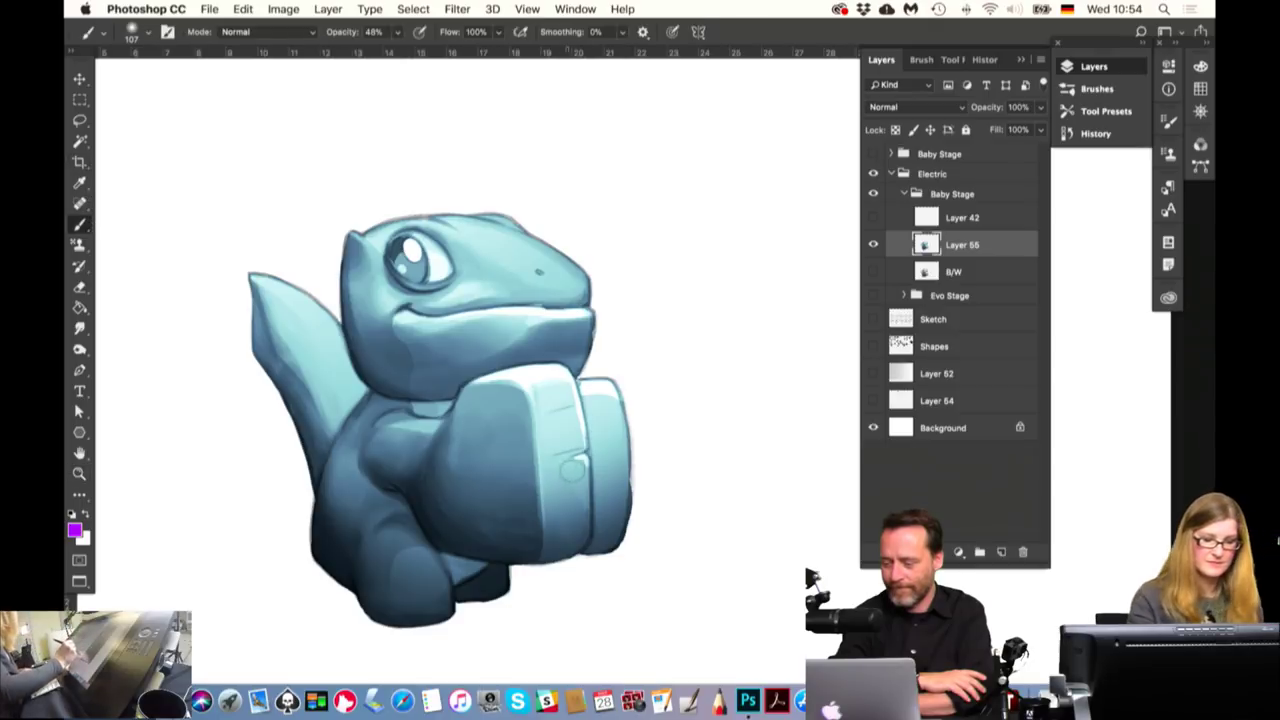
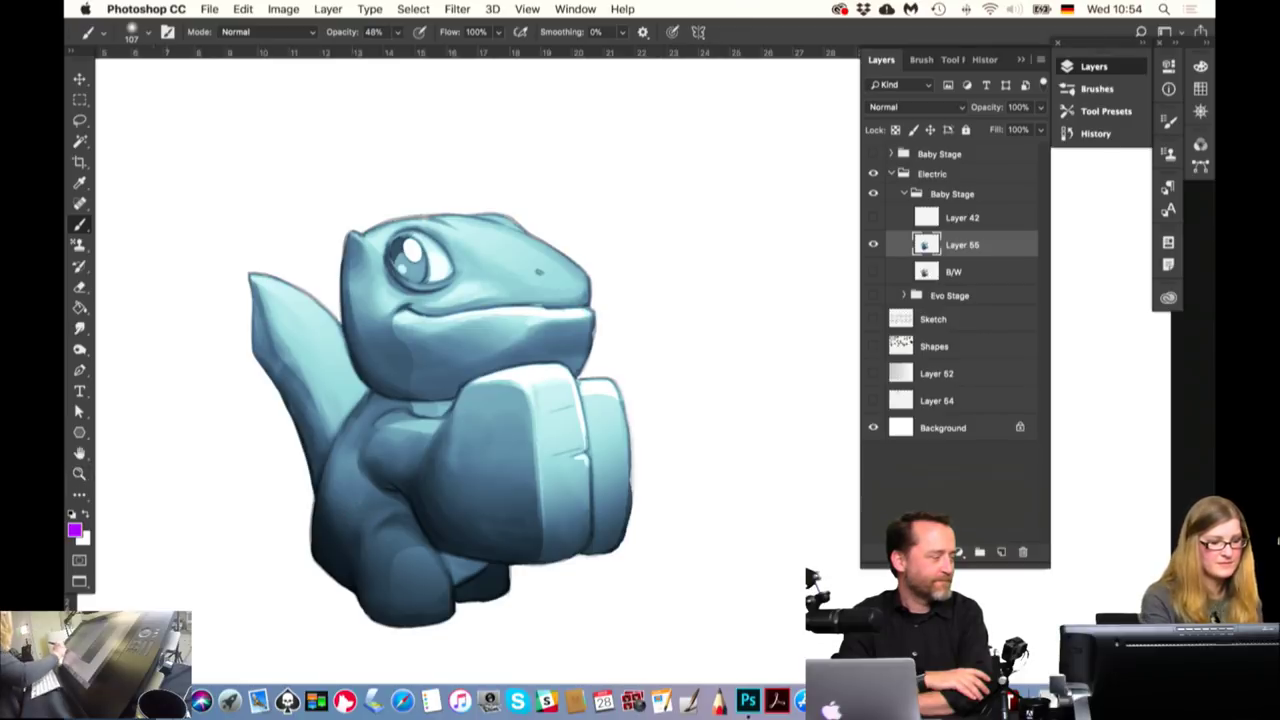
Zoom out, select the Background layer and set the foreground colour to neutral grey
key(z)
alt+click(505, 556)
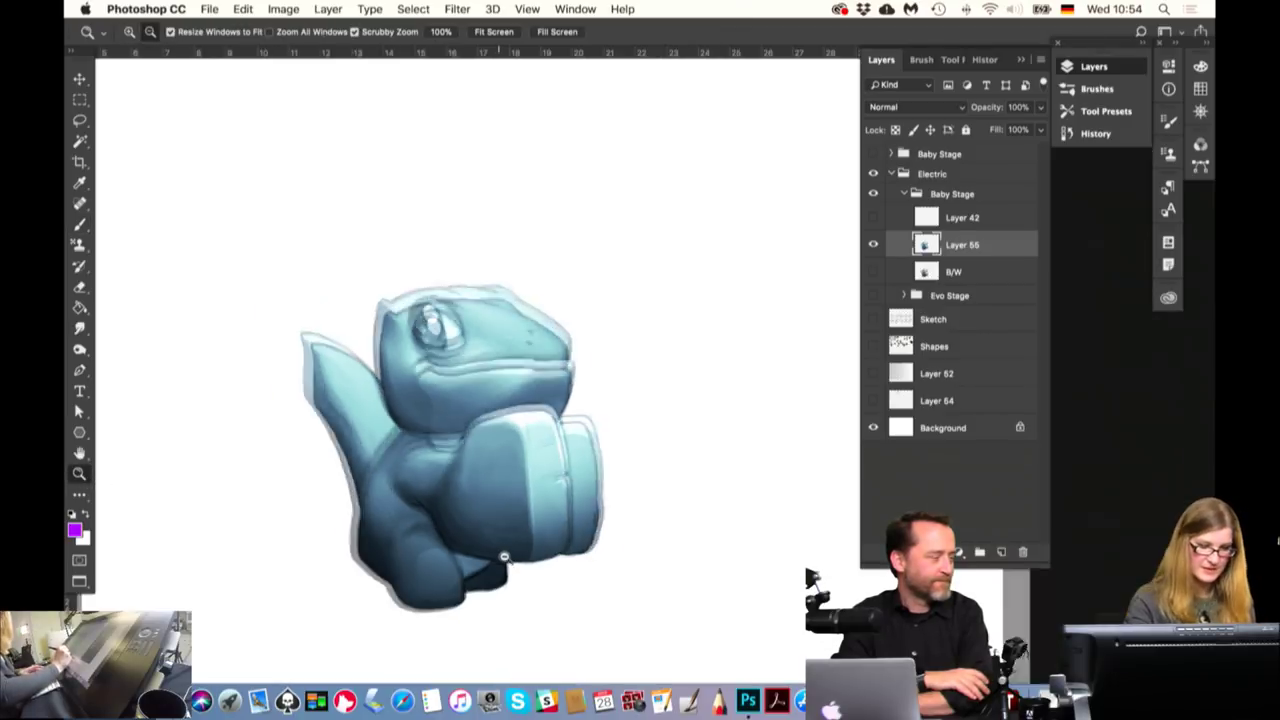
click(948, 430)
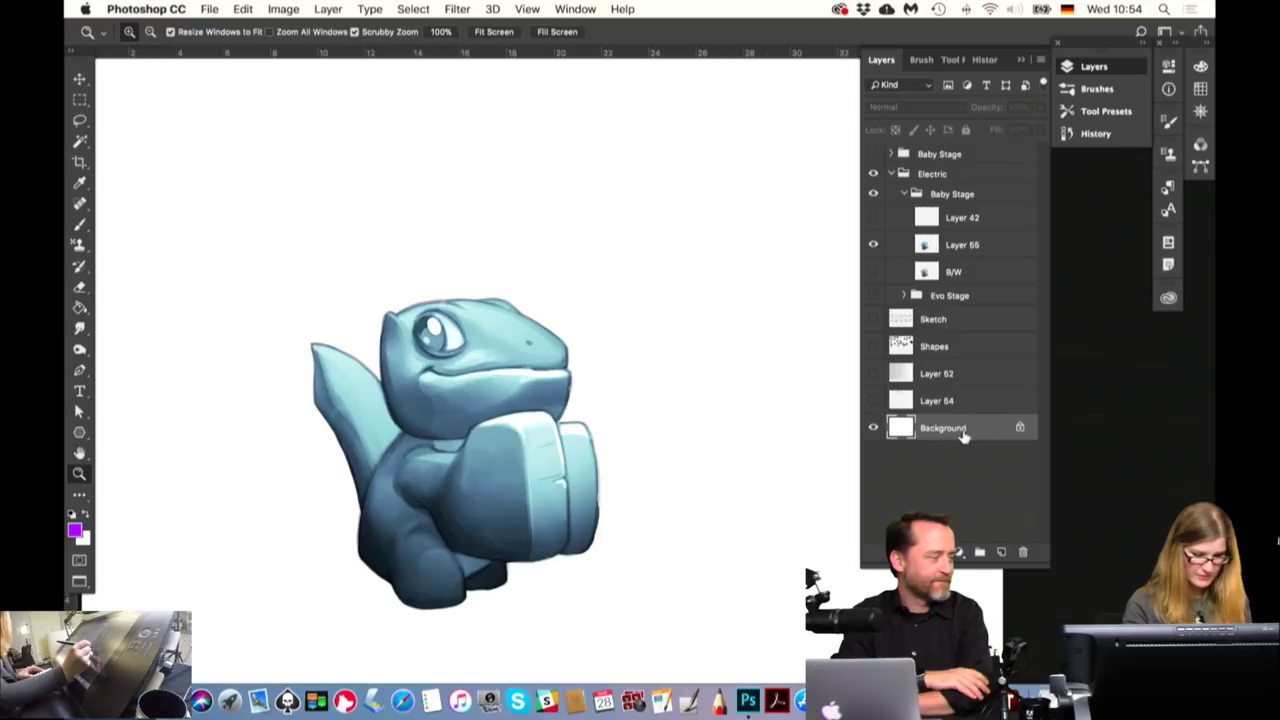
click(80, 224)
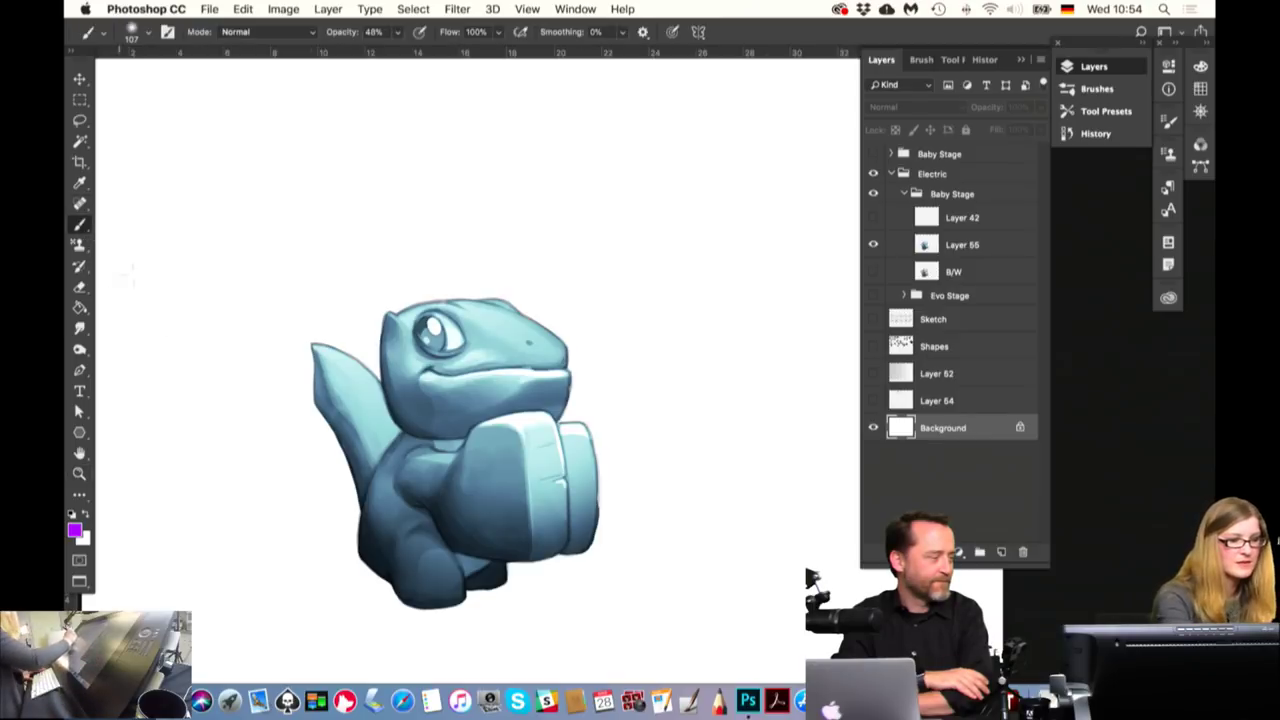
click(82, 534)
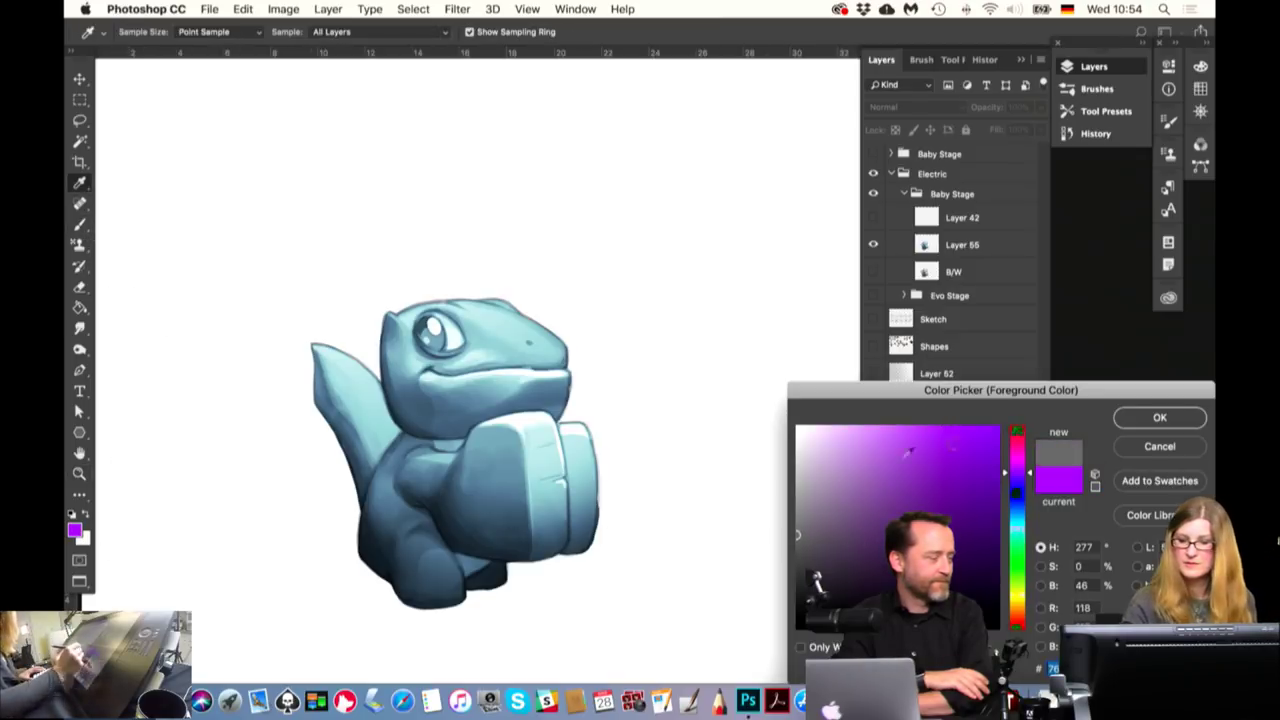
click(1150, 420)
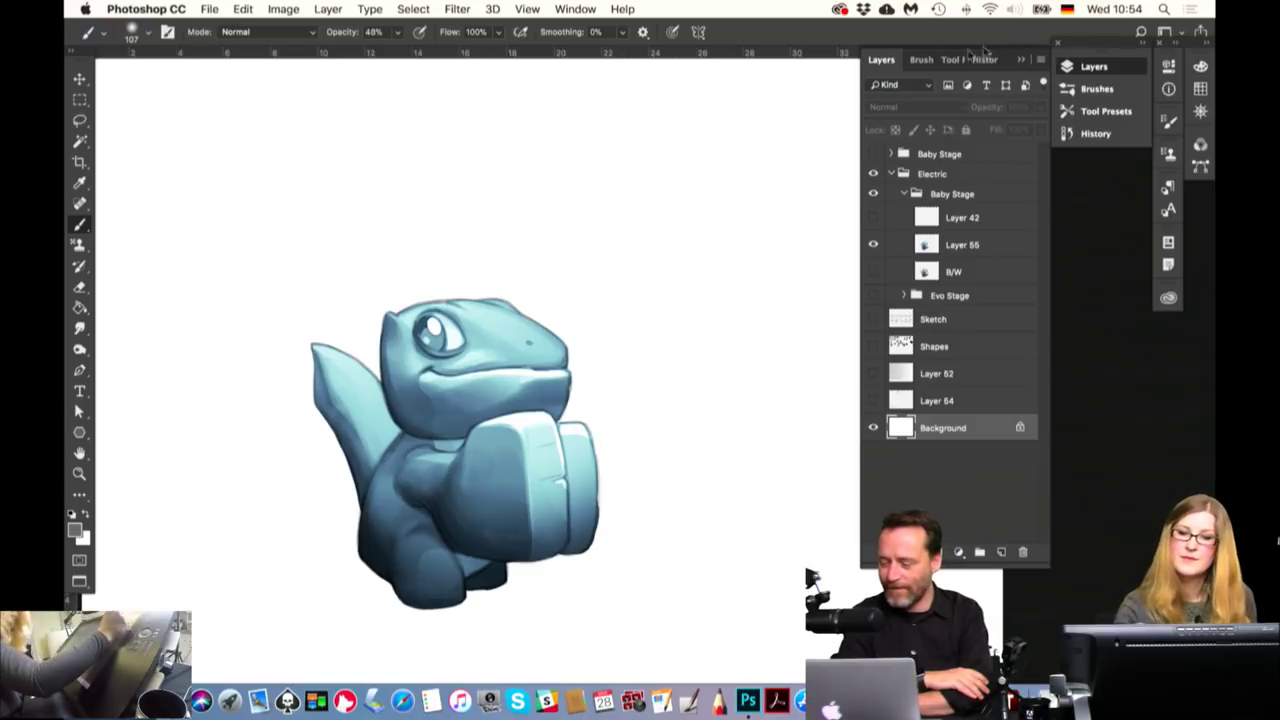
Load the Texture brush preset and add a new layer above Background
click(921, 59)
click(955, 62)
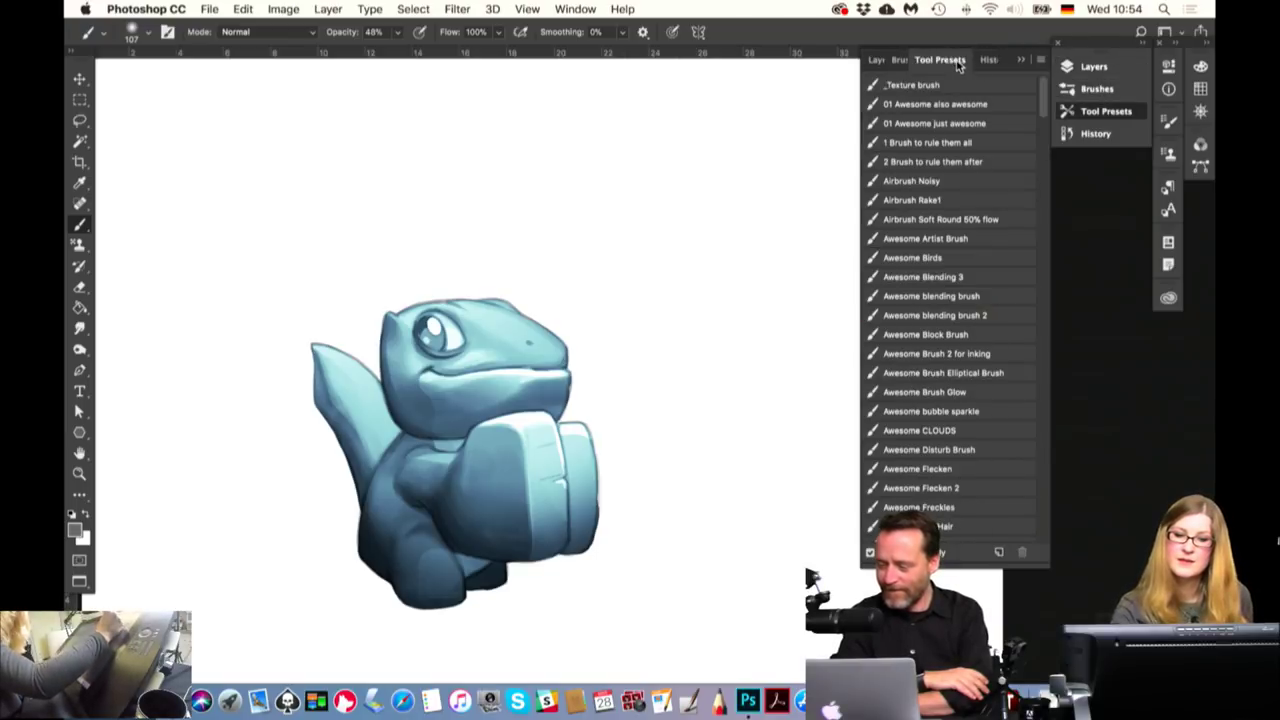
click(912, 85)
click(880, 60)
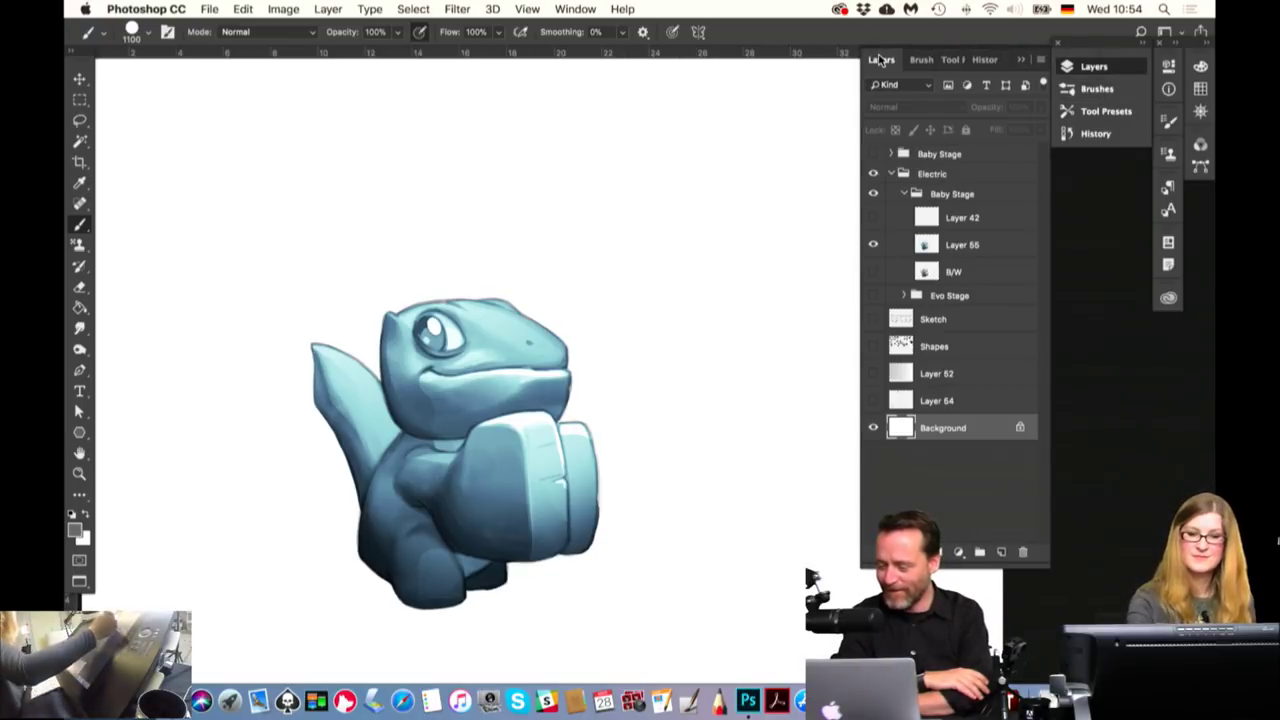
click(1001, 551)
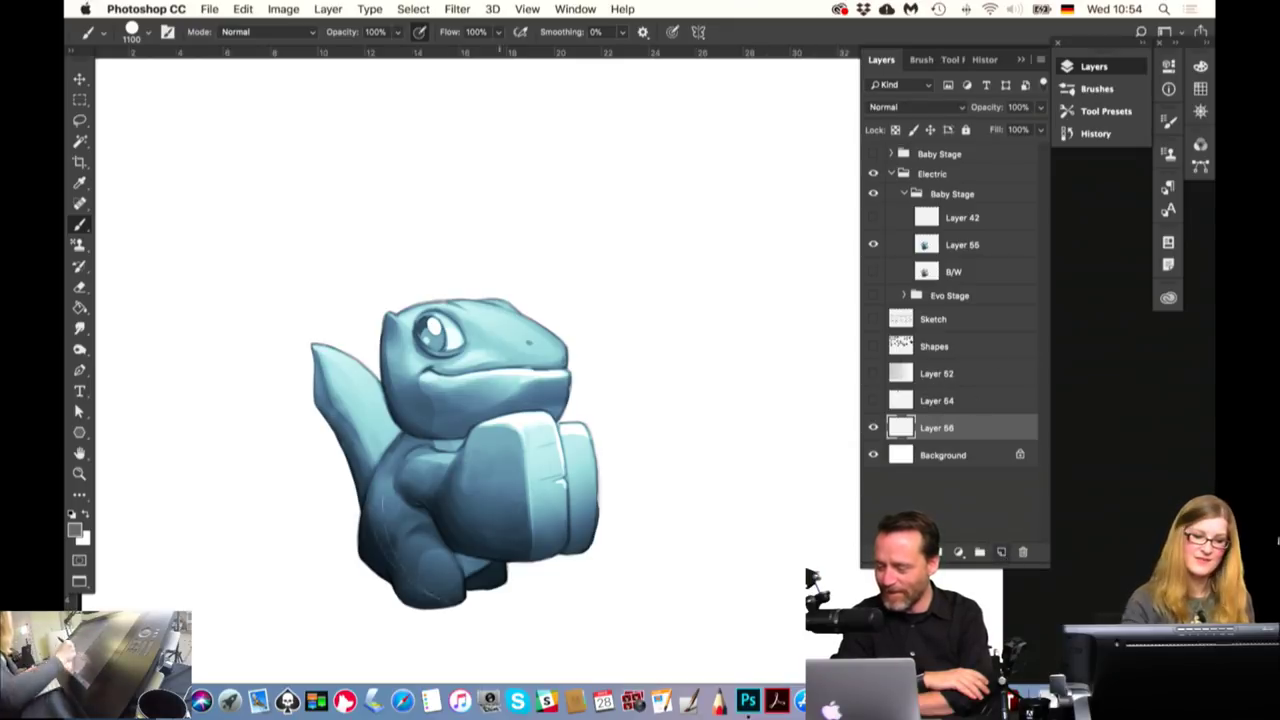
Paint grey speckle texture on all sides around the creature
mouse_move(320, 520)
mouse_down()
mouse_move(330, 430)
mouse_move(400, 350)
mouse_up()
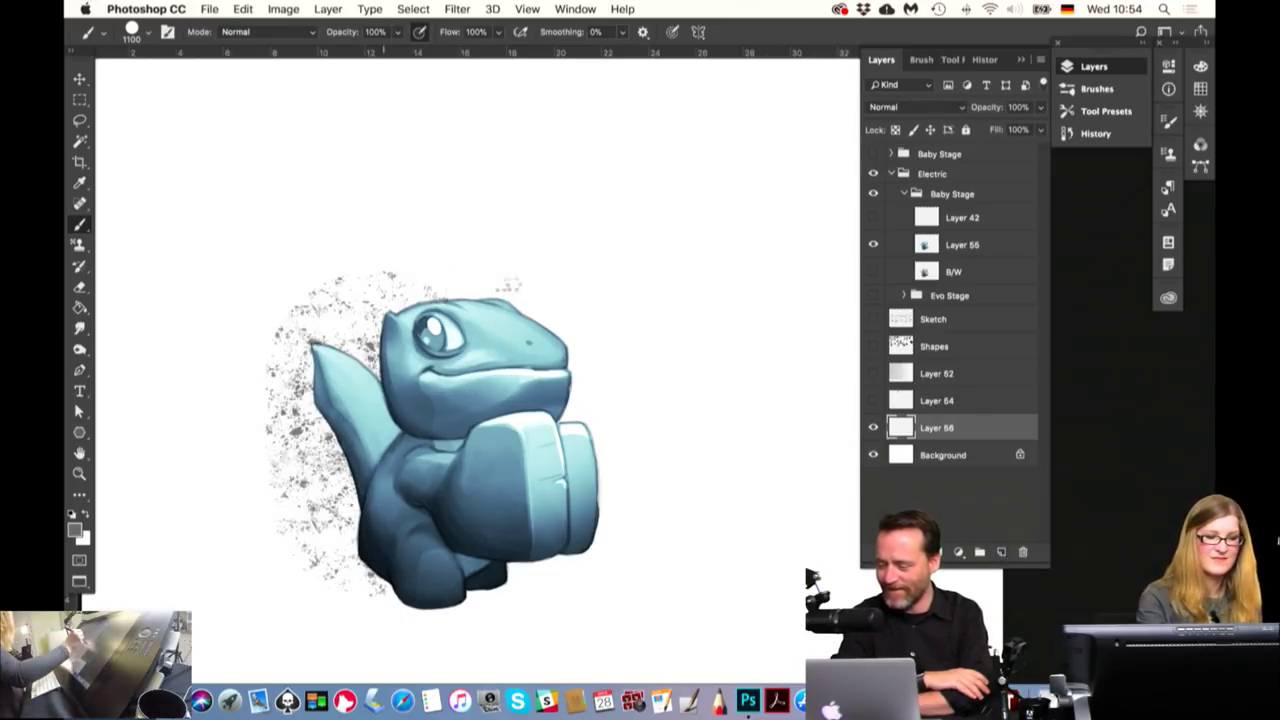
mouse_move(508, 286)
mouse_down()
mouse_move(320, 500)
mouse_move(440, 270)
mouse_move(350, 230)
mouse_move(563, 290)
mouse_move(380, 210)
mouse_move(620, 290)
mouse_move(540, 250)
mouse_move(640, 420)
mouse_up()
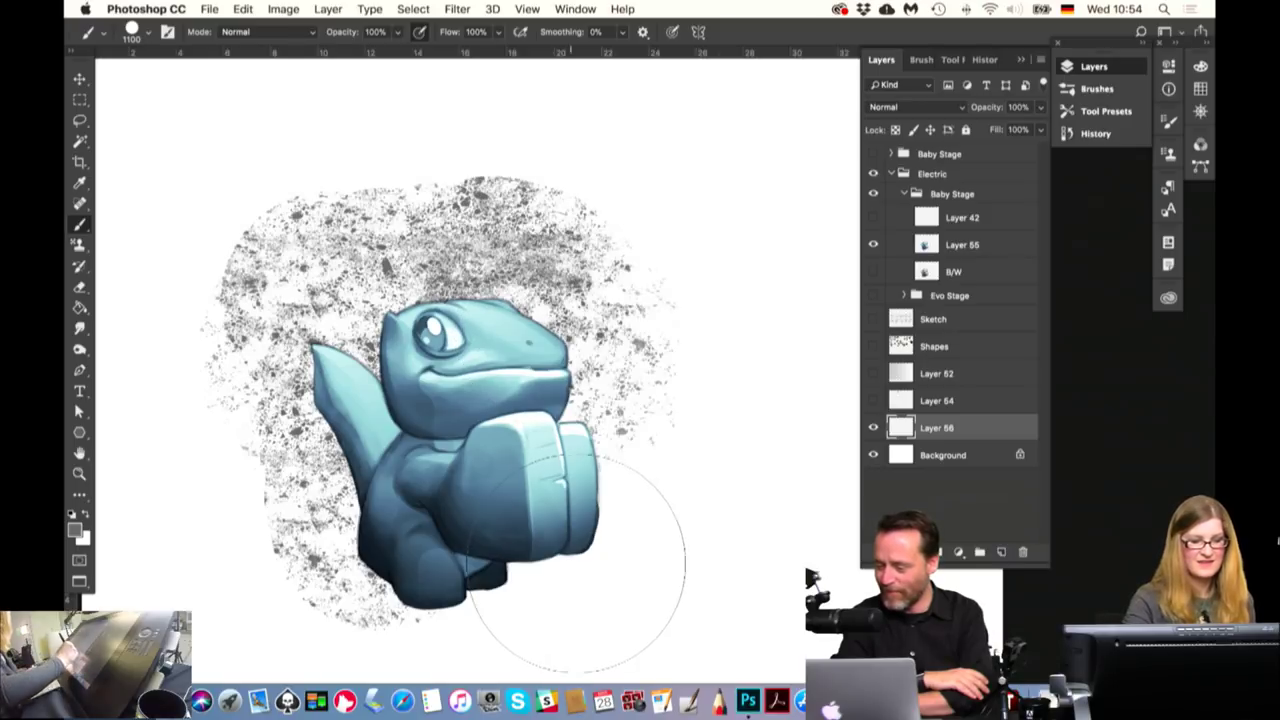
drag(578, 562, 620, 440)
drag(330, 540, 560, 560)
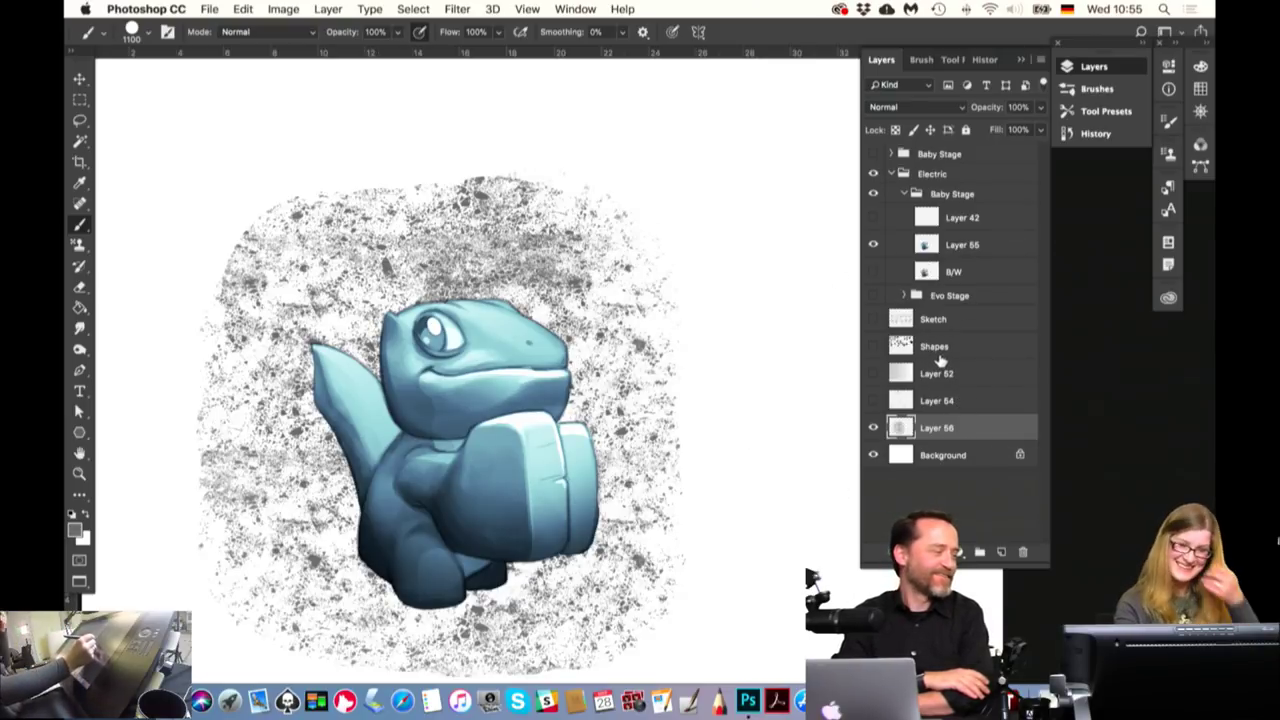
click(952, 59)
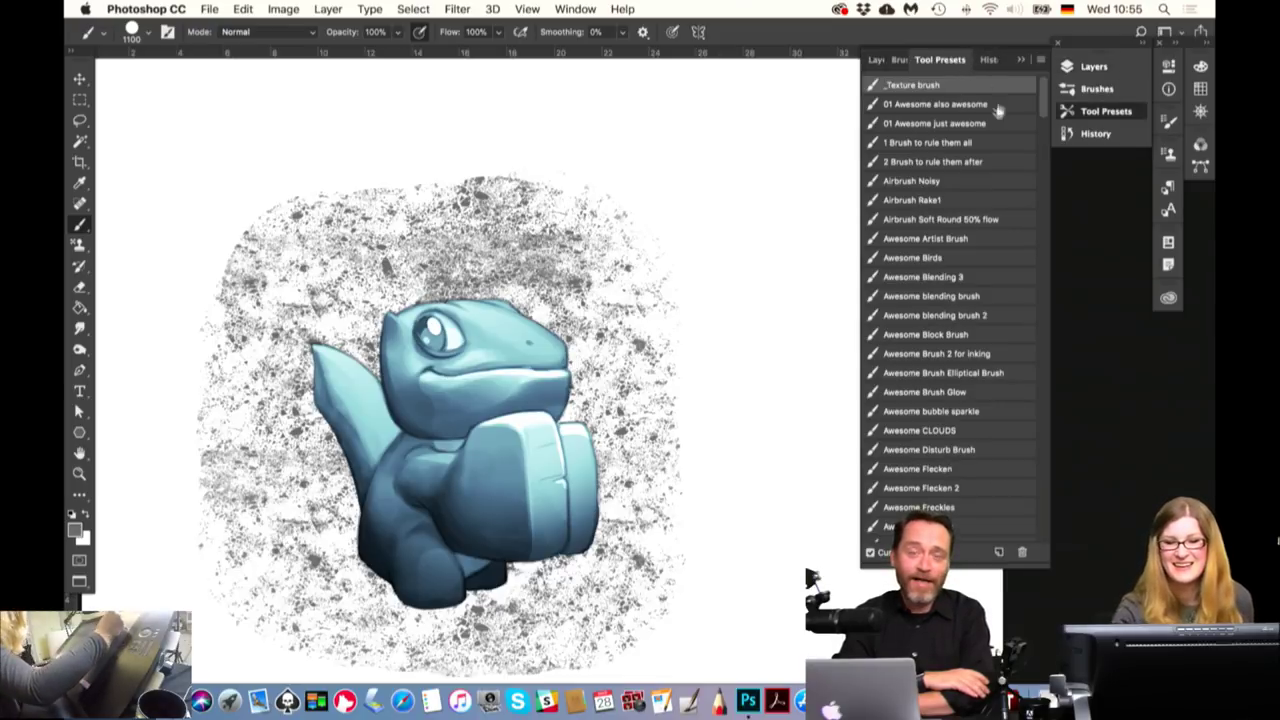
Load the Airbrush Soft Round 50% flow preset and add a new layer above Background
click(990, 220)
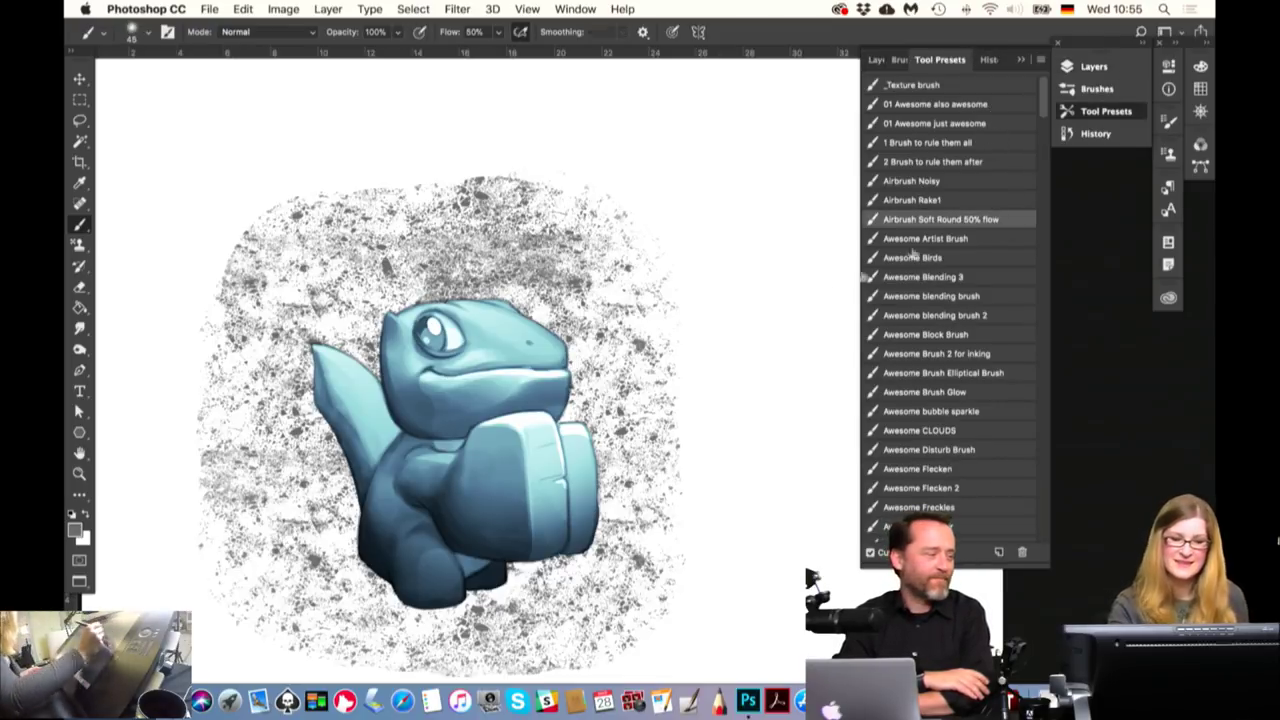
click(876, 59)
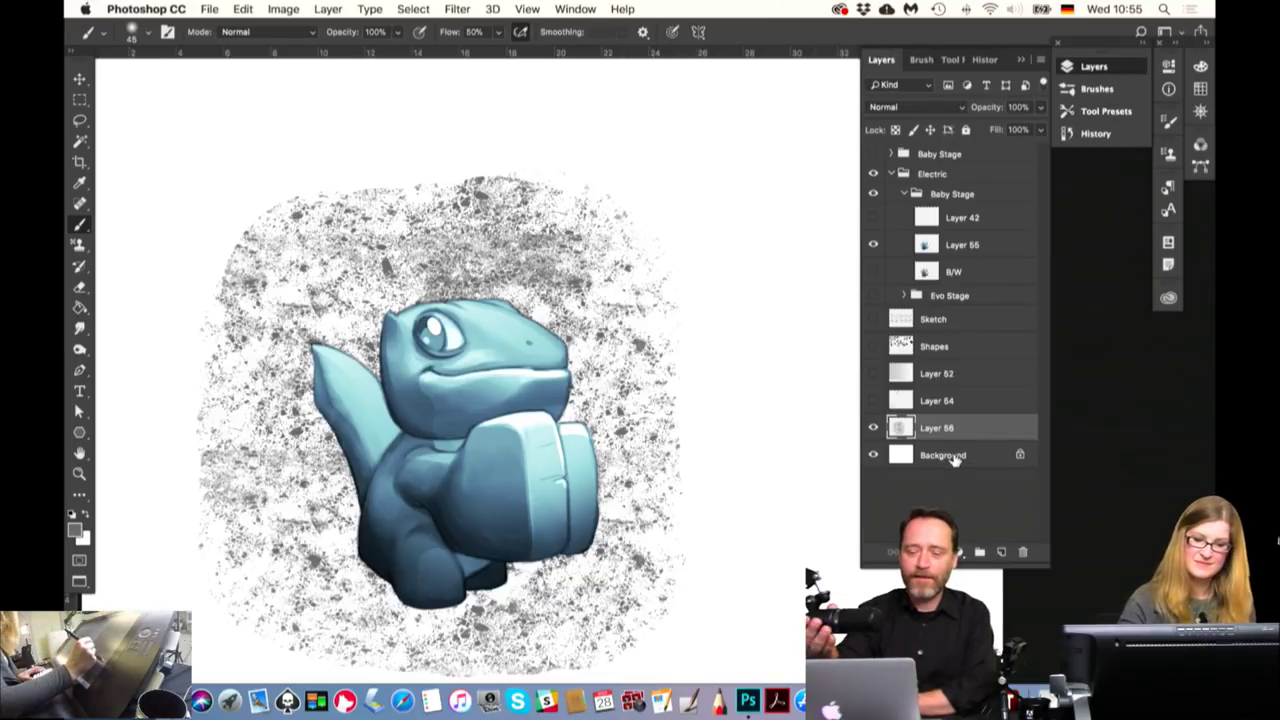
click(950, 455)
click(1001, 553)
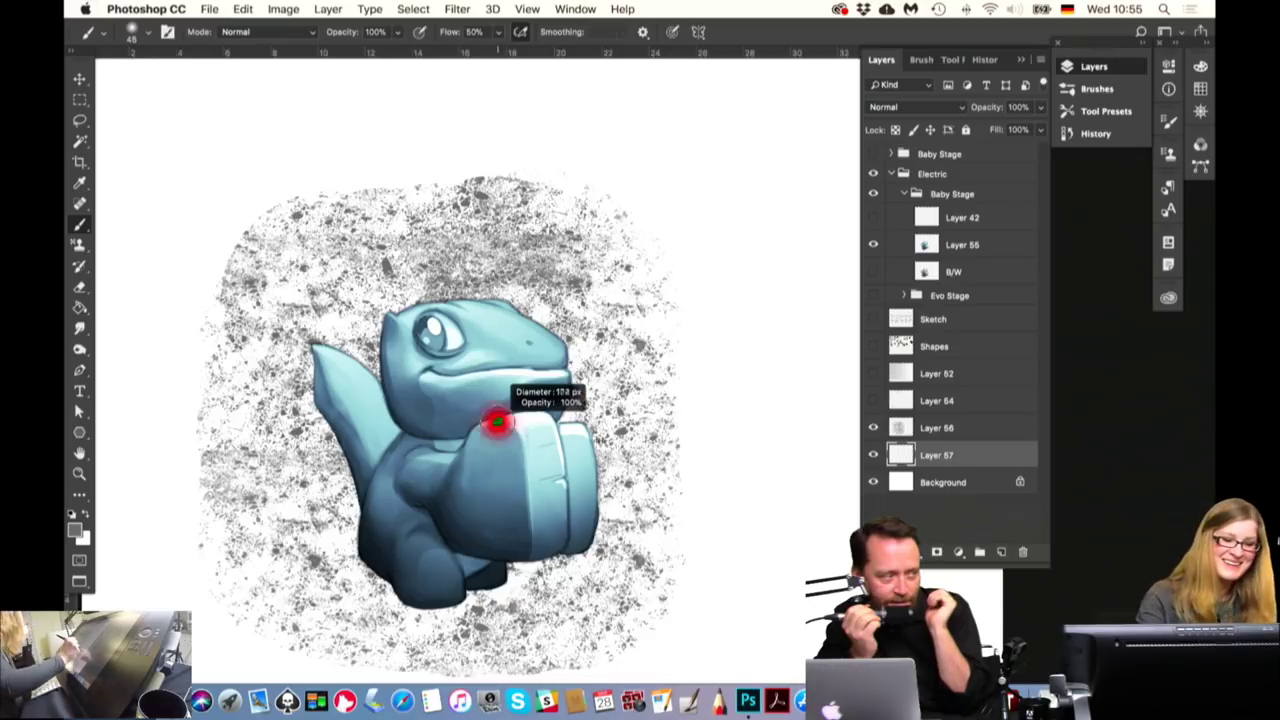
With a huge soft brush, paint grey shading around the creature, darkening the left and bottom
drag(495, 420, 560, 420)
drag(330, 290, 580, 310)
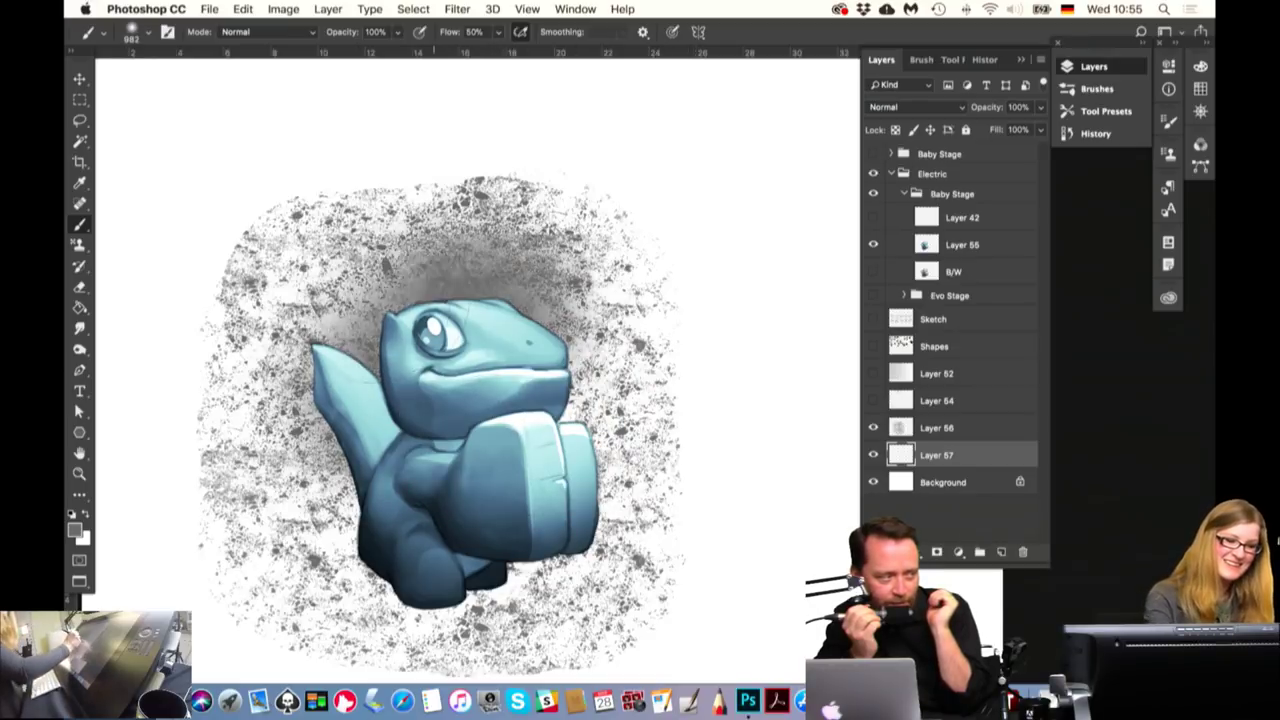
drag(330, 330, 430, 600)
mouse_move(487, 457)
mouse_down()
mouse_move(598, 465)
mouse_move(575, 465)
mouse_up()
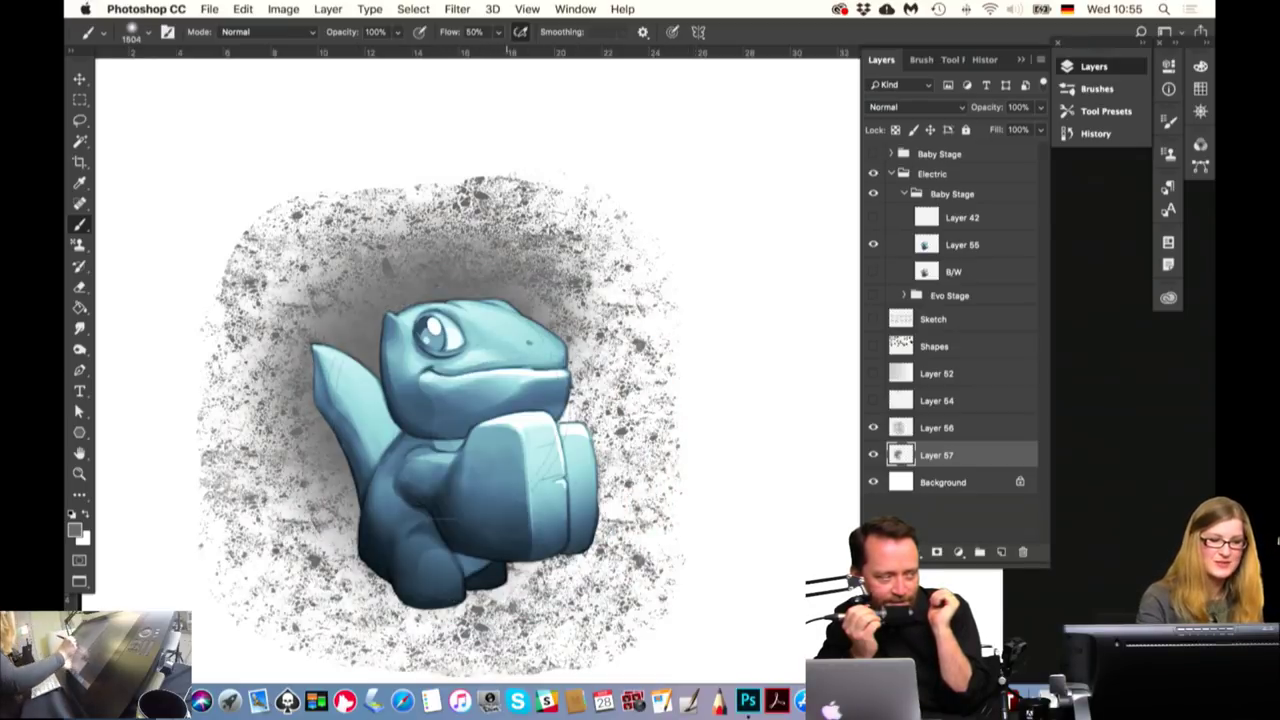
drag(600, 400, 300, 600)
drag(300, 550, 350, 200)
drag(250, 500, 600, 600)
mouse_move(650, 500)
mouse_down()
mouse_move(430, 190)
mouse_move(180, 307)
mouse_up()
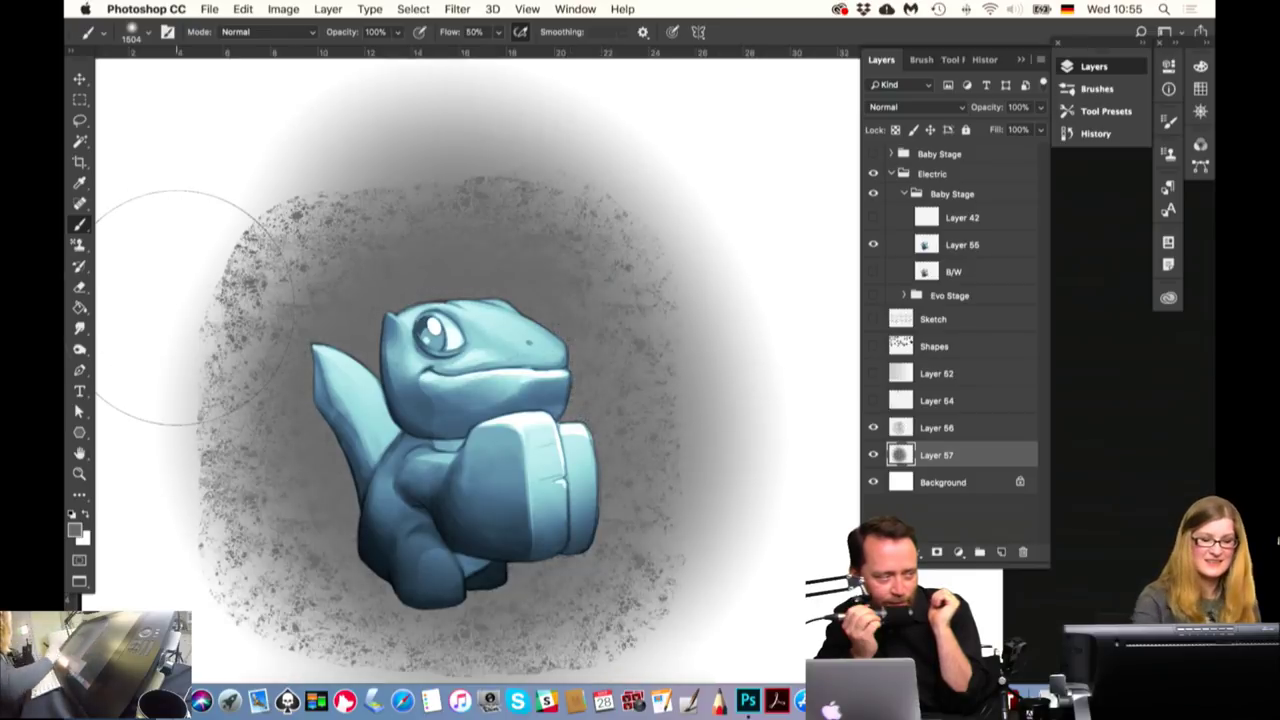
drag(370, 290, 200, 550)
drag(250, 600, 720, 620)
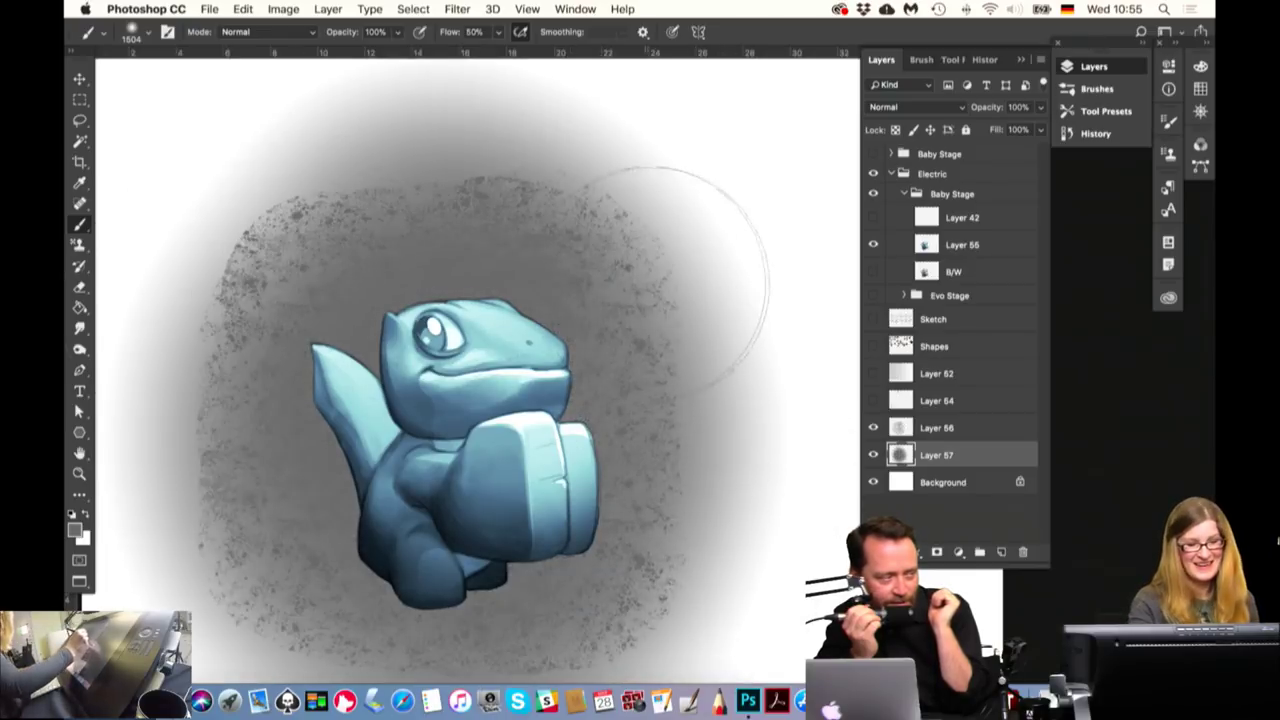
Adjust Layer 57's opacity while comparing with the speckle layer, keeping it below the texture
click(873, 427)
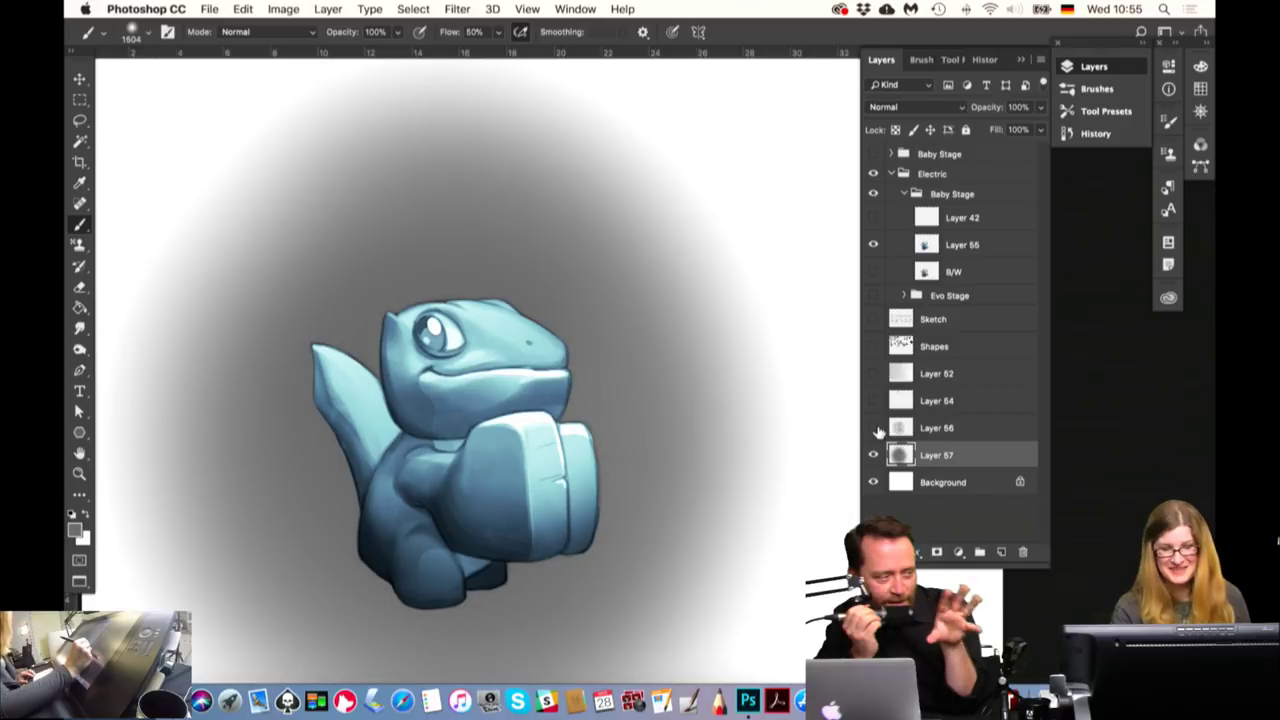
click(873, 427)
click(910, 430)
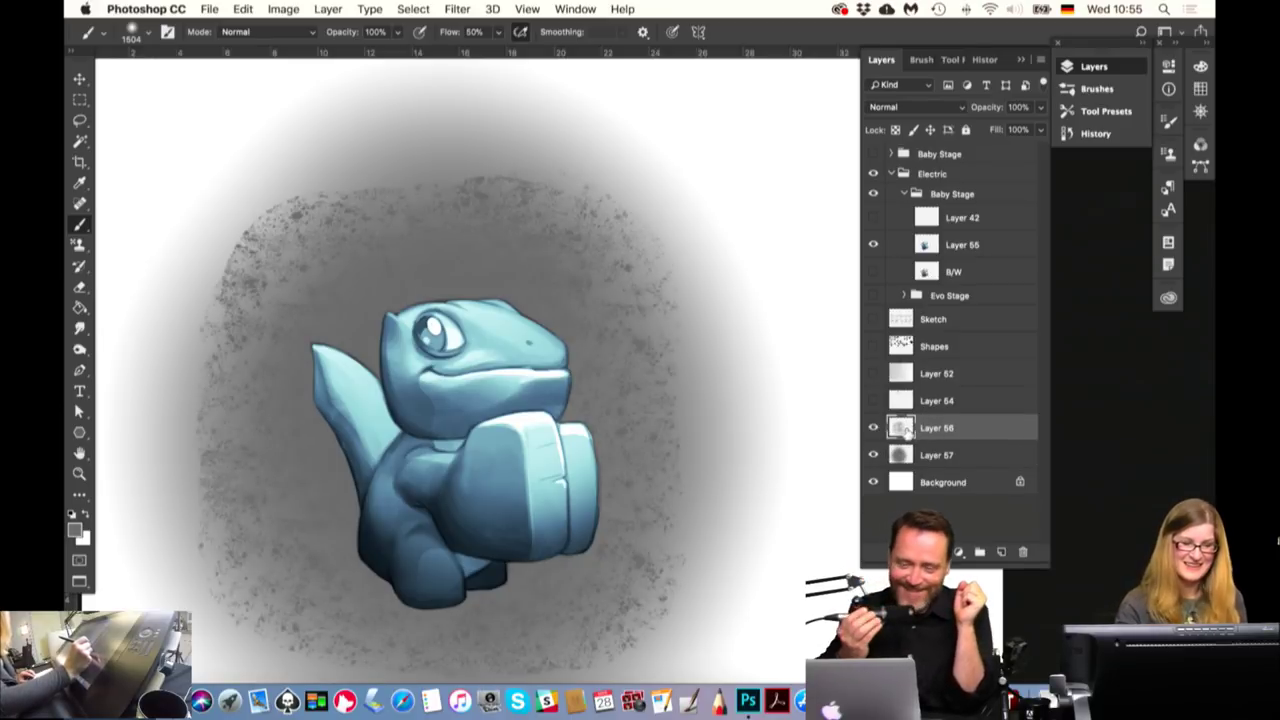
click(938, 455)
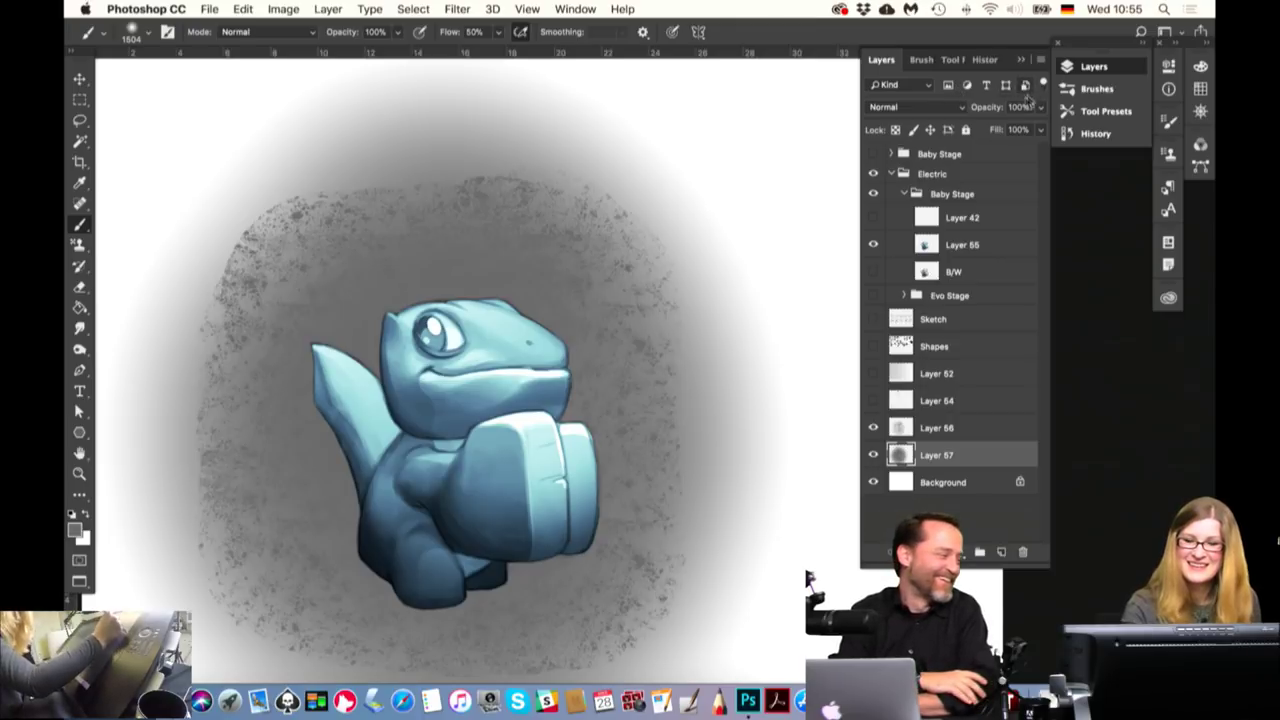
mouse_move(1041, 107)
mouse_down()
mouse_move(1017, 128)
mouse_move(1053, 130)
mouse_up()
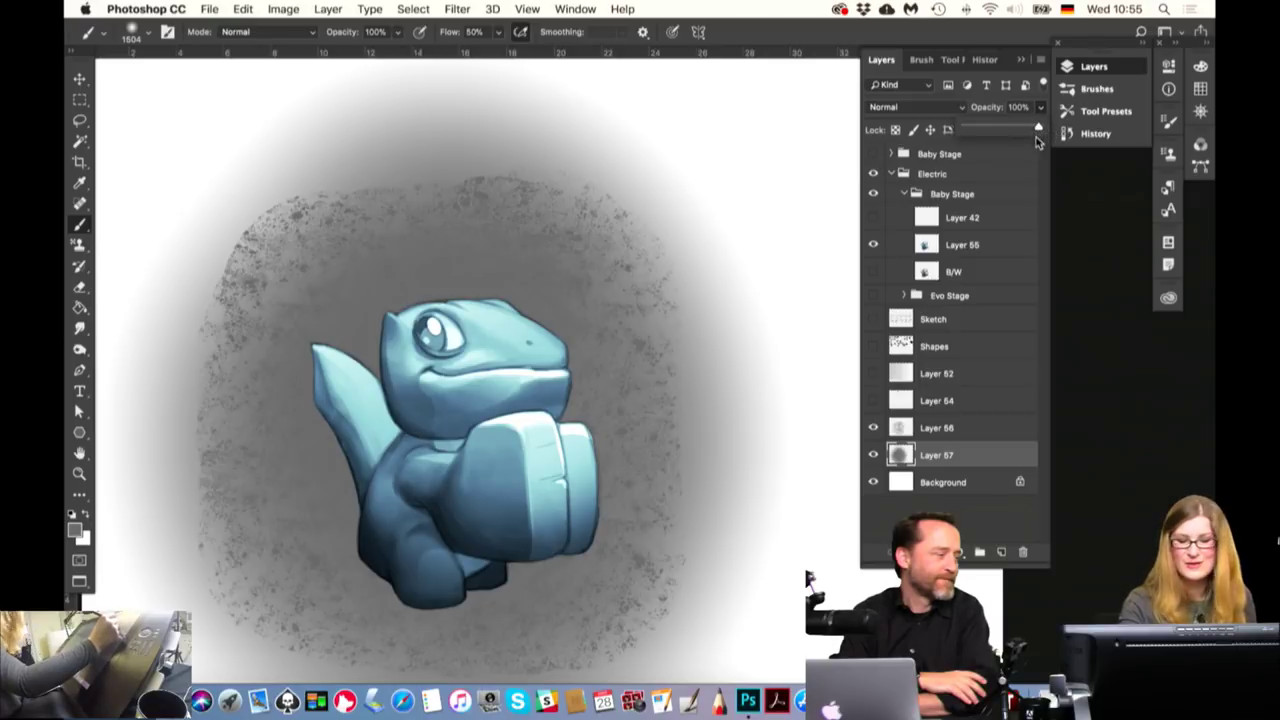
click(873, 428)
click(873, 428)
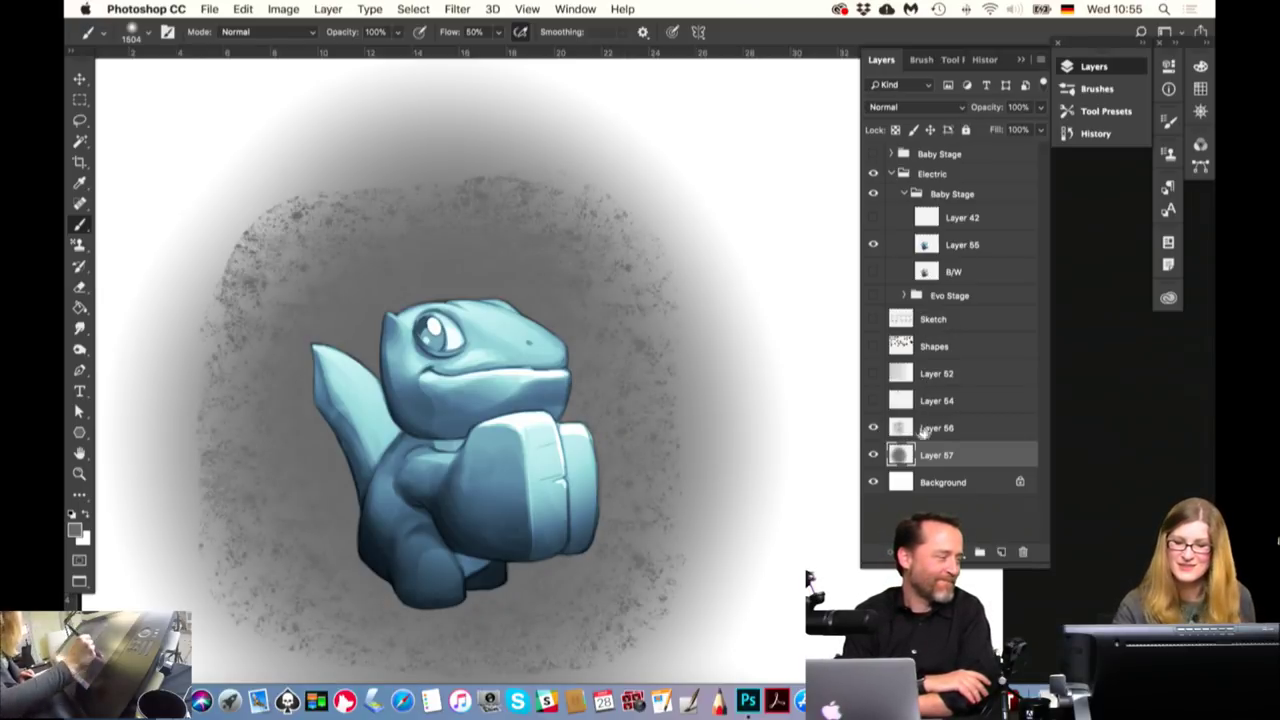
drag(932, 456, 935, 429)
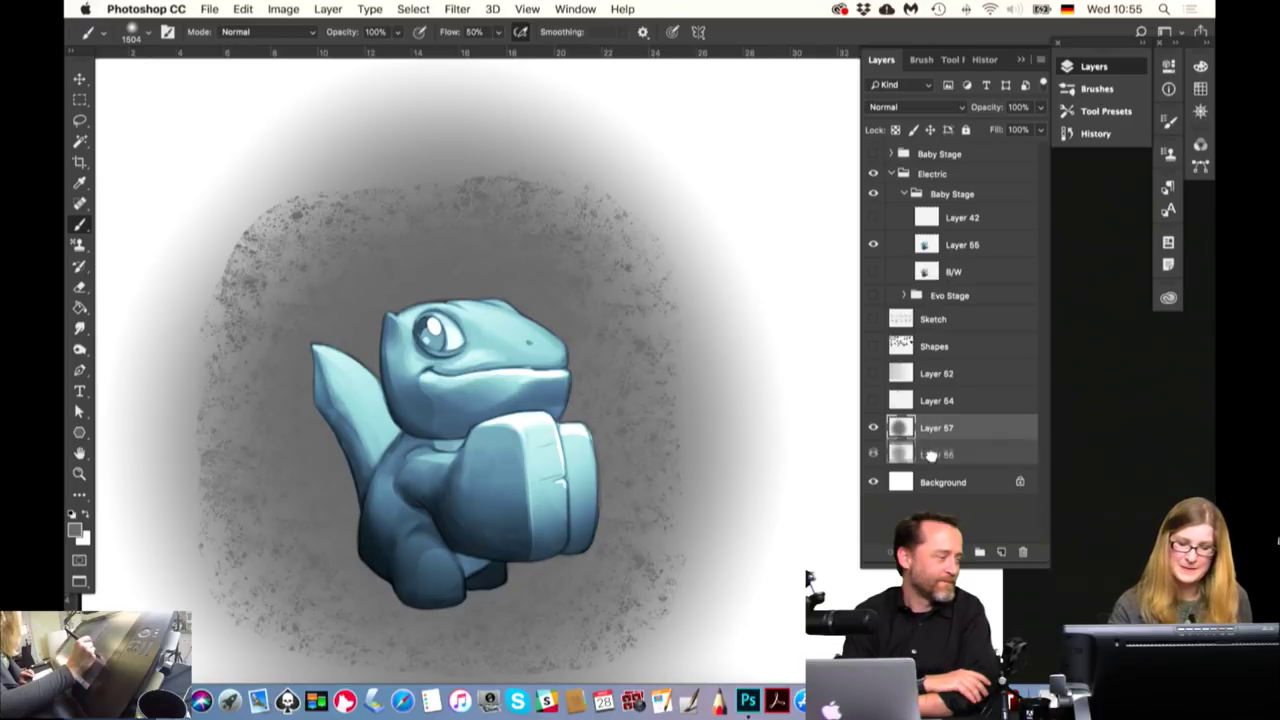
key(ctrl+z)
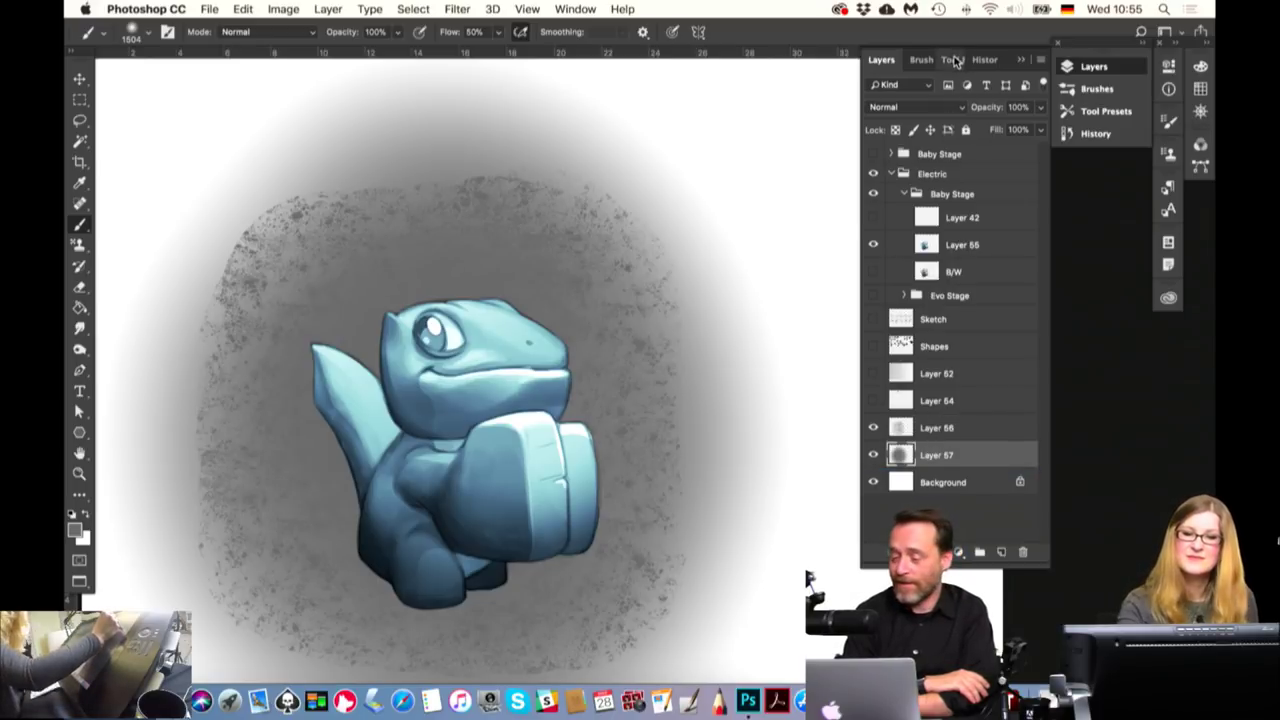
Fill the grey backdrop more solidly with the 1 Brush to rule them all preset
click(948, 60)
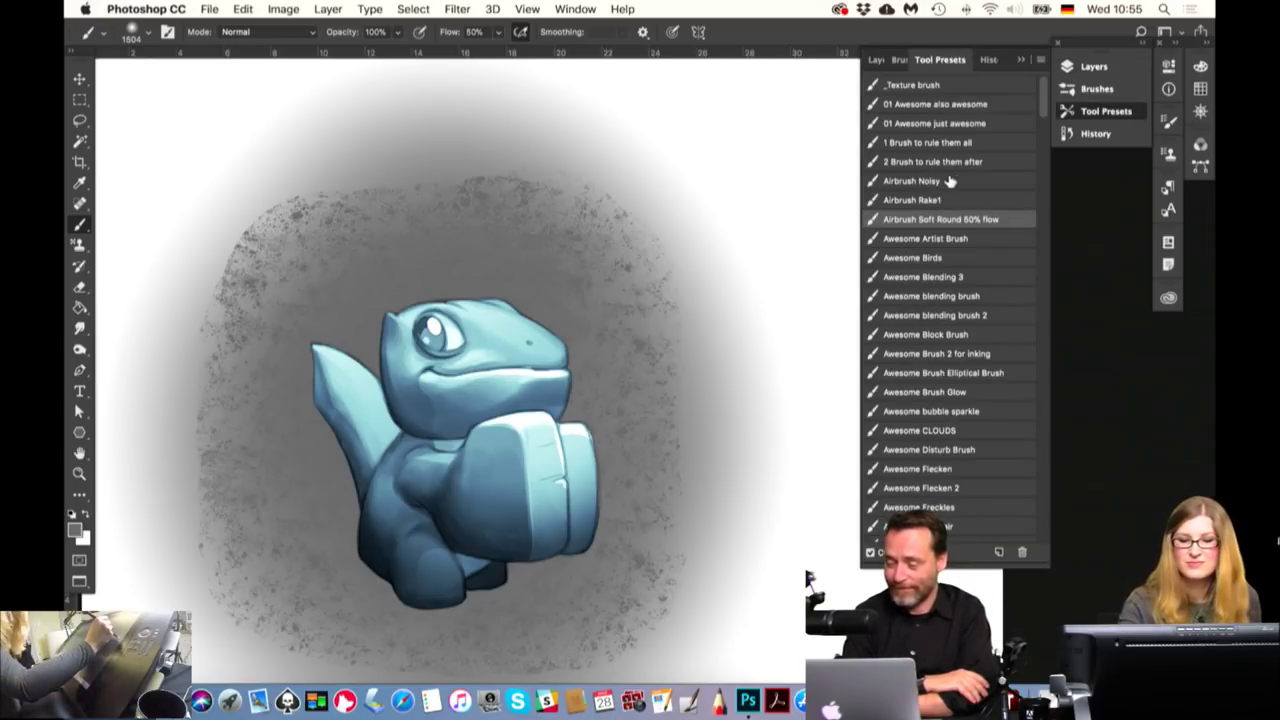
click(957, 147)
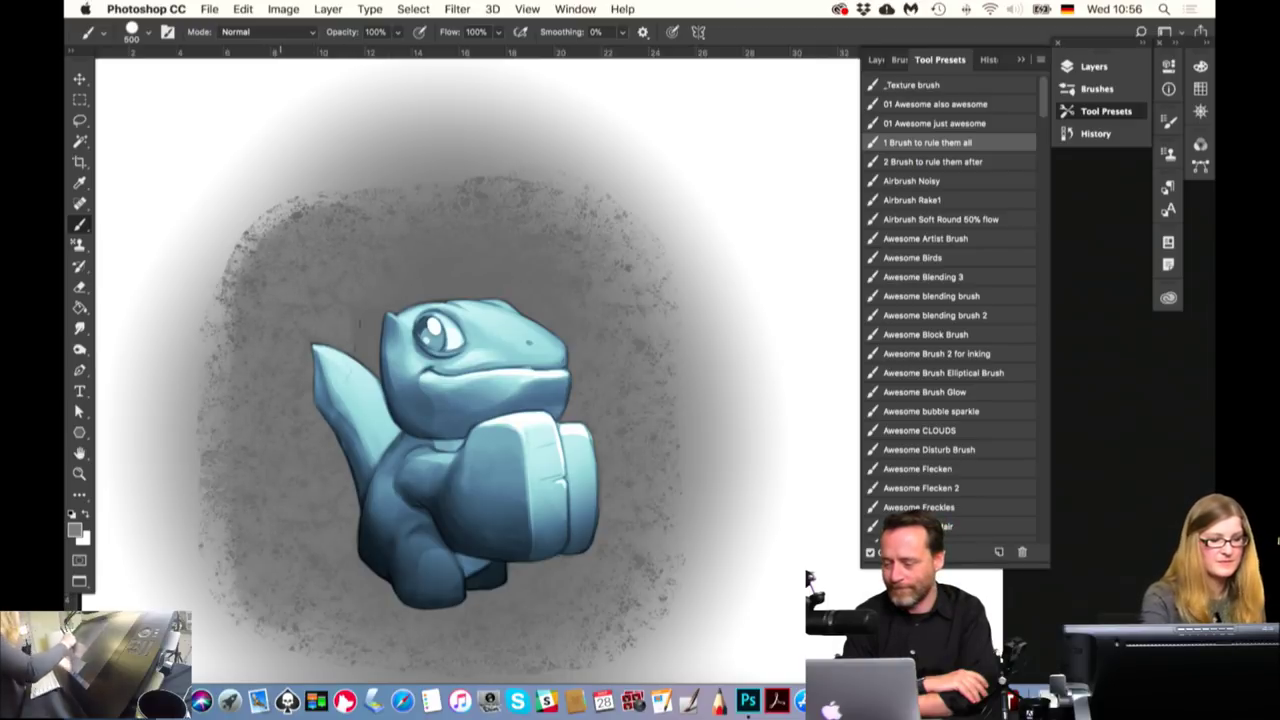
drag(570, 225, 600, 640)
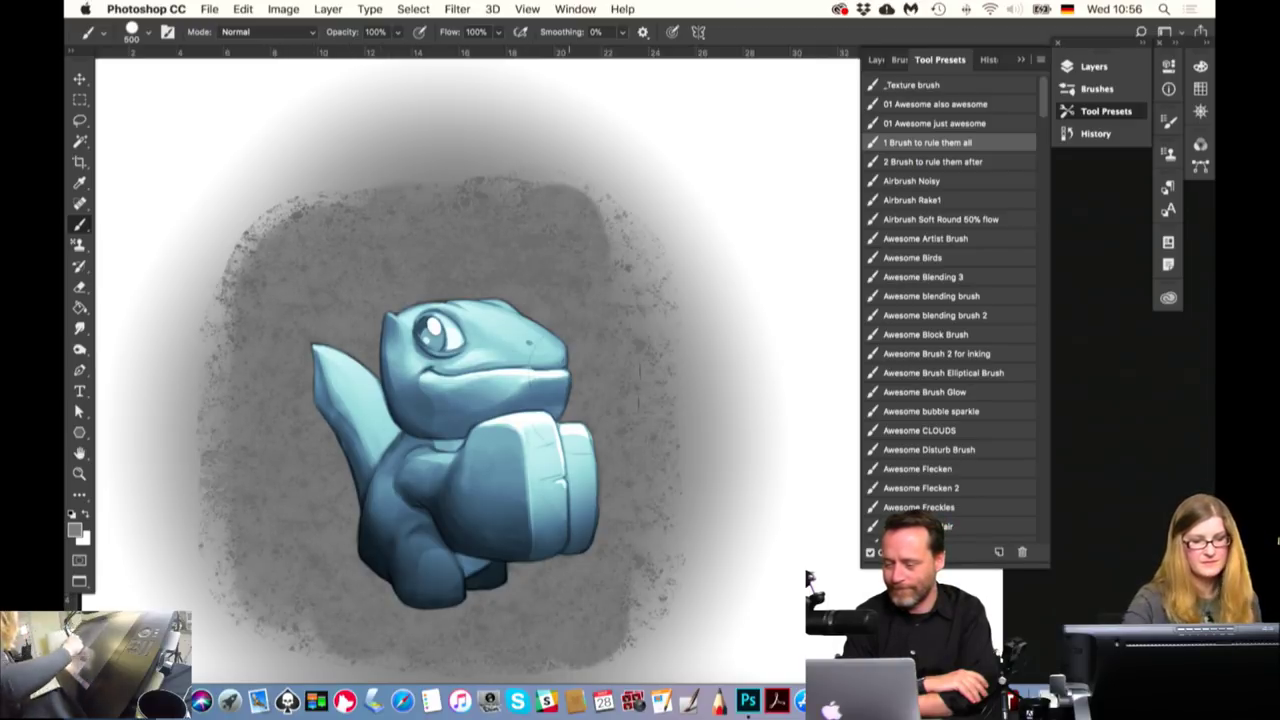
drag(620, 260, 650, 600)
mouse_move(655, 250)
mouse_down()
mouse_move(300, 210)
mouse_move(590, 605)
mouse_up()
drag(598, 195, 655, 275)
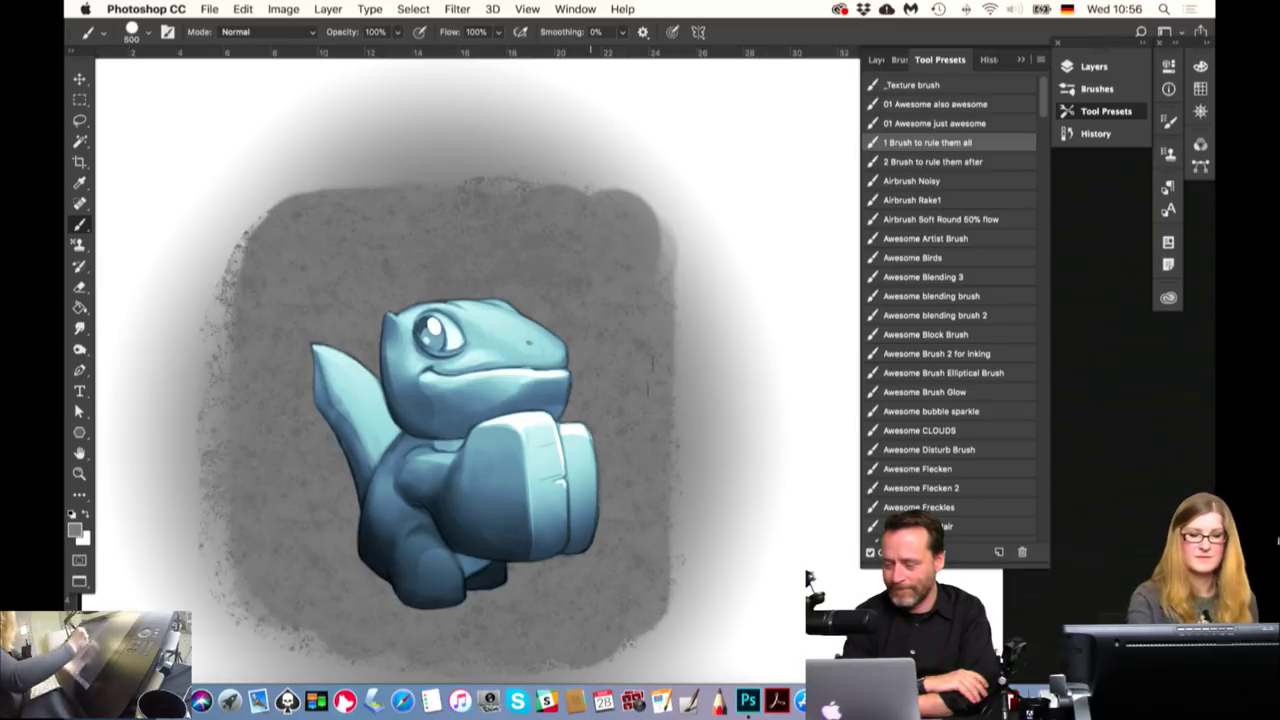
Merge Layer 56 down into Layer 57
click(876, 59)
click(957, 428)
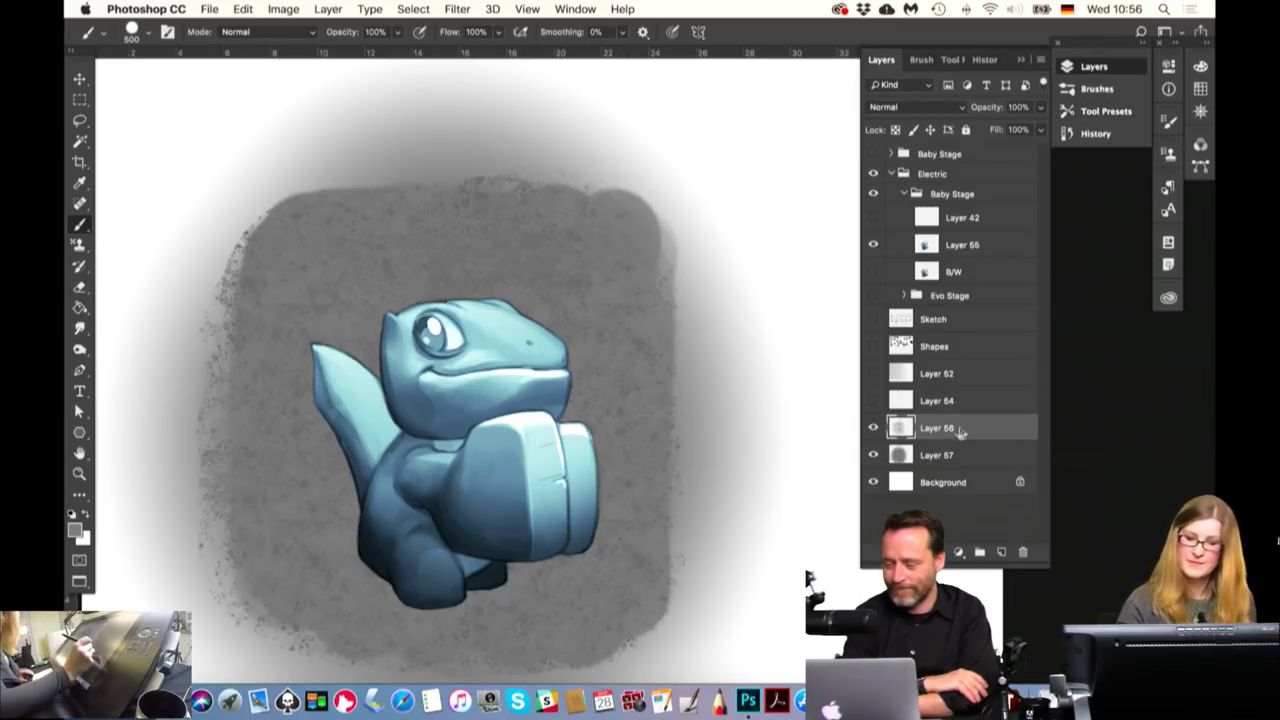
right_click(957, 428)
click(1005, 461)
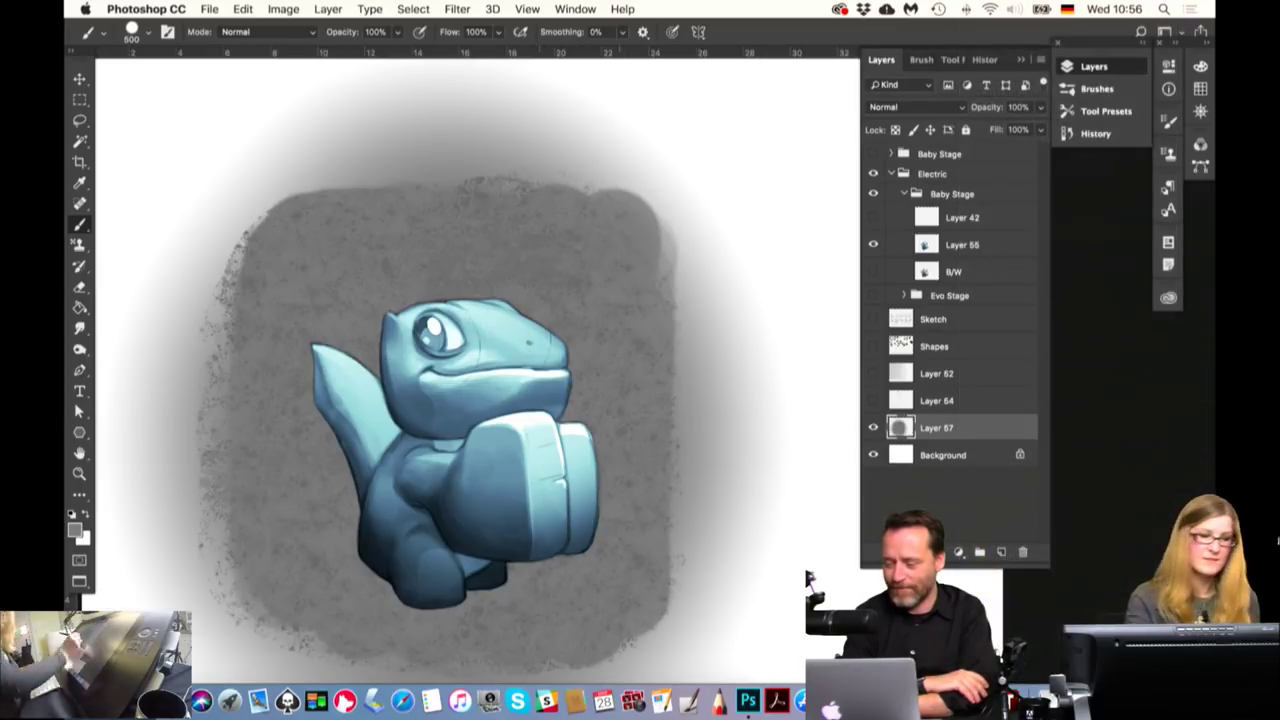
click(81, 101)
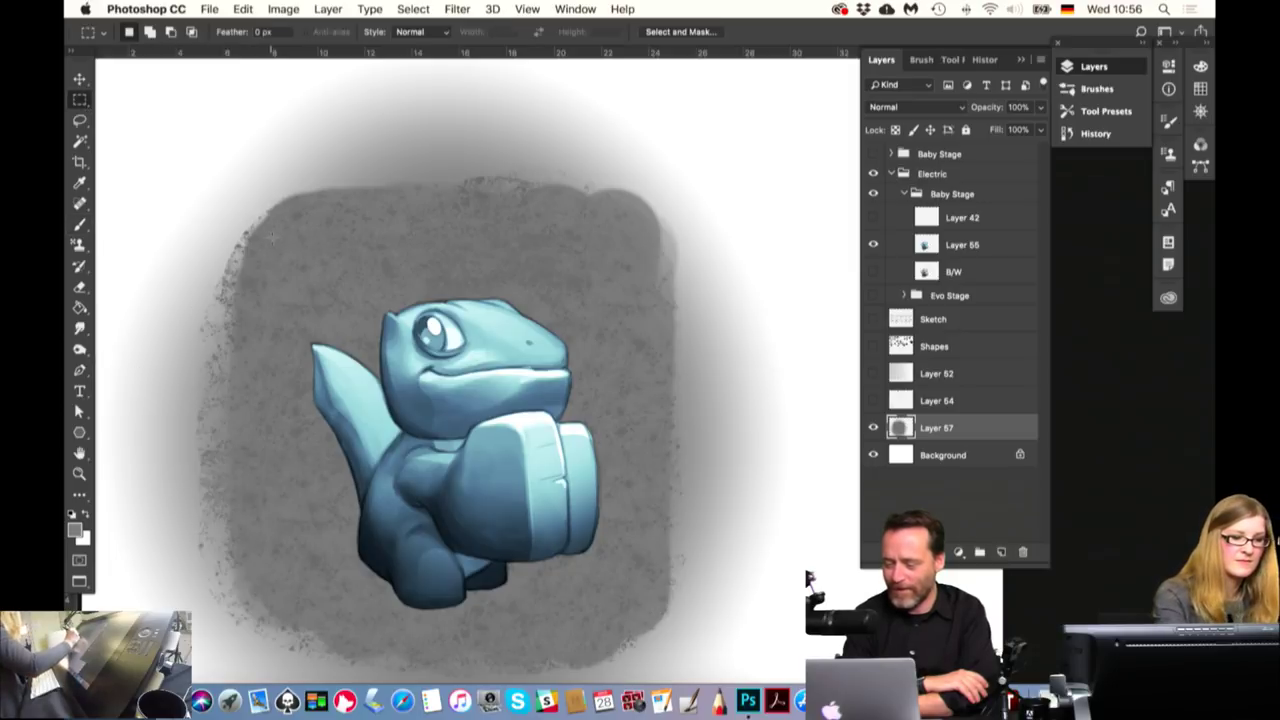
Cut the backdrop down to a hard-edged square around the lizard and nudge it down
key(z)
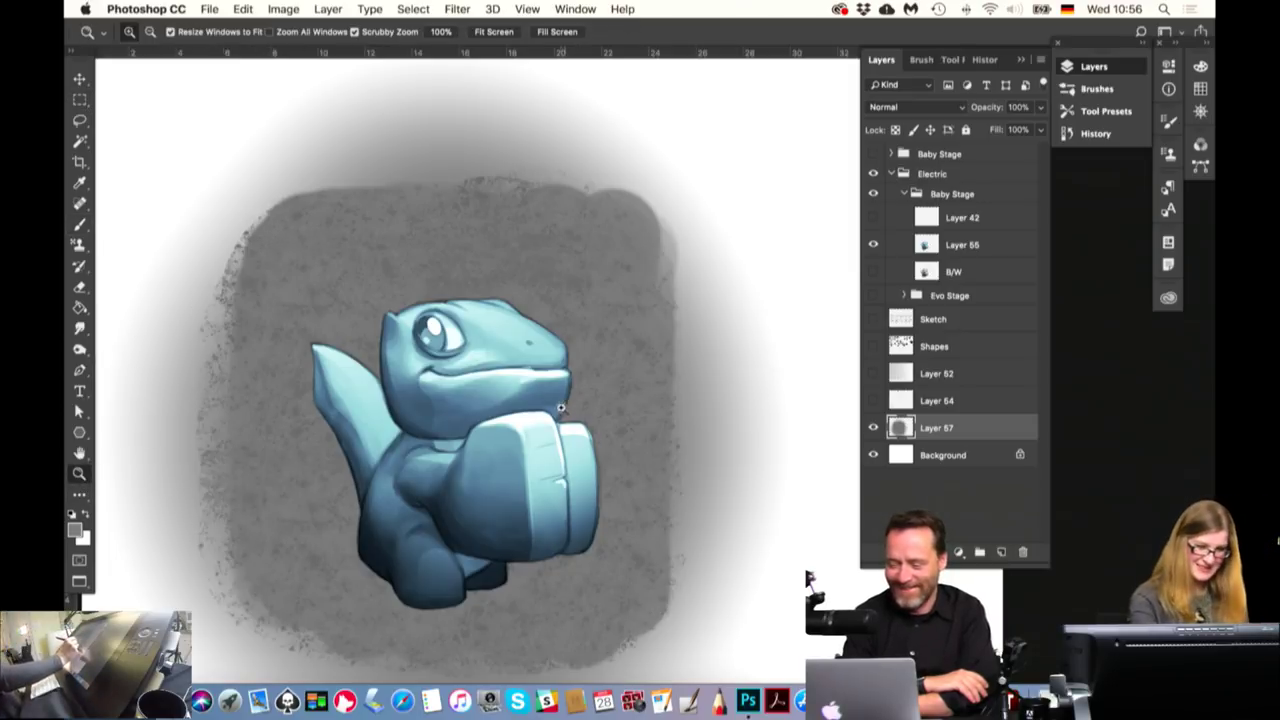
alt+click(560, 411)
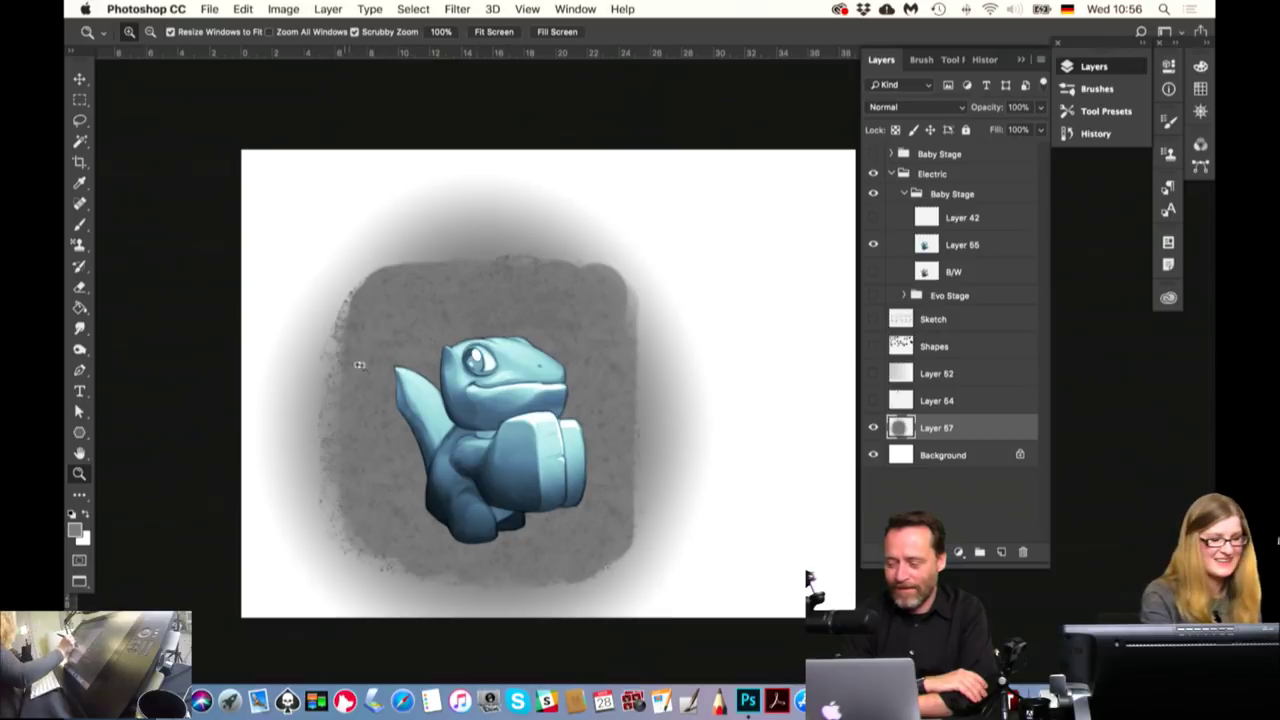
click(82, 102)
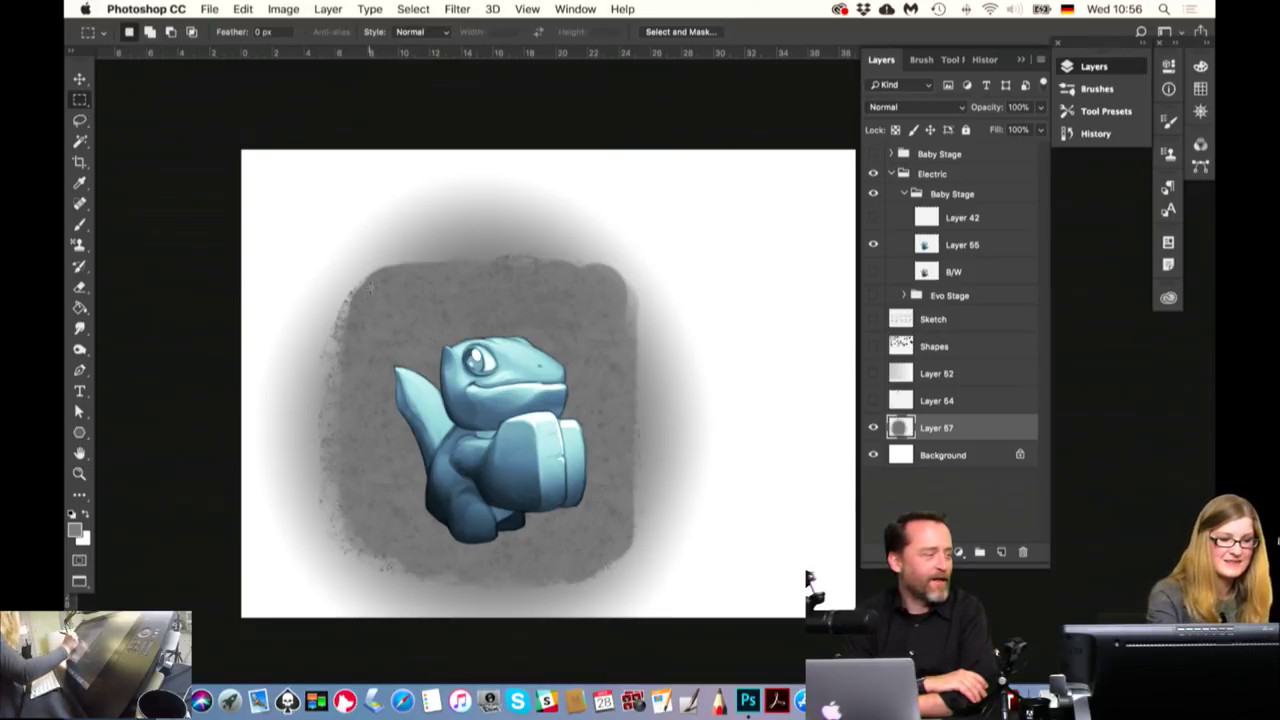
drag(370, 288, 630, 553)
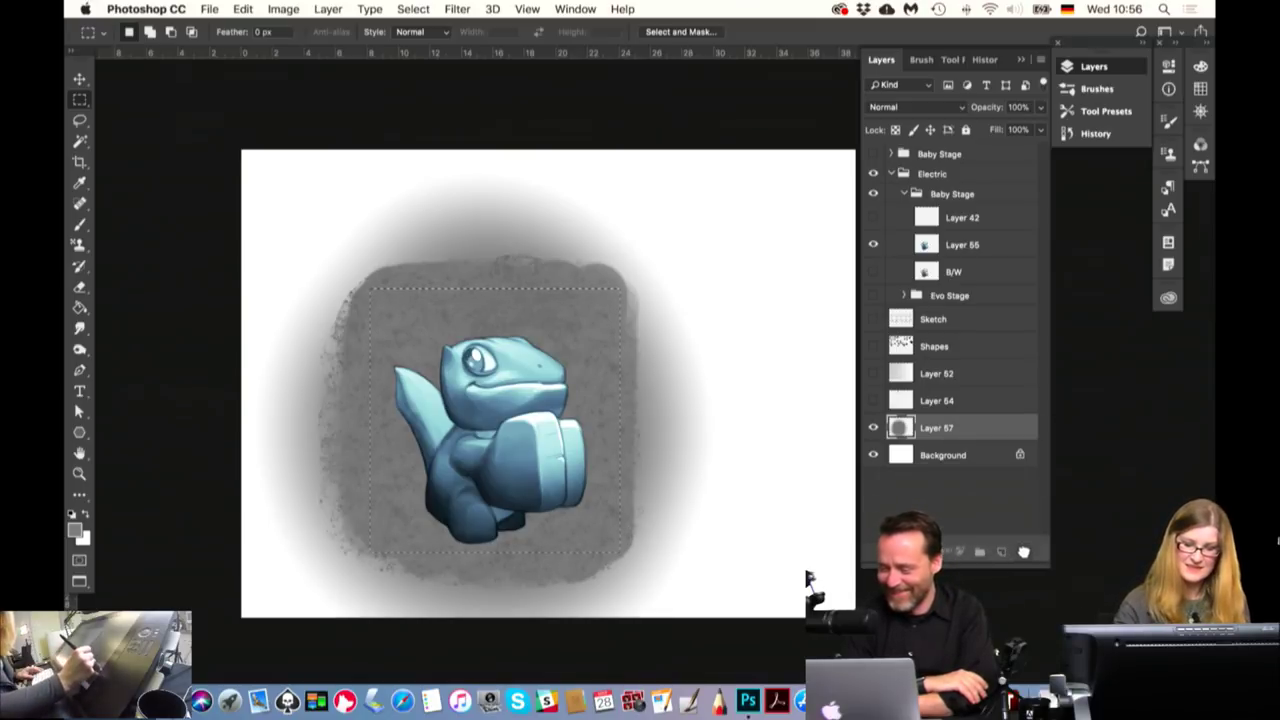
click(1025, 548)
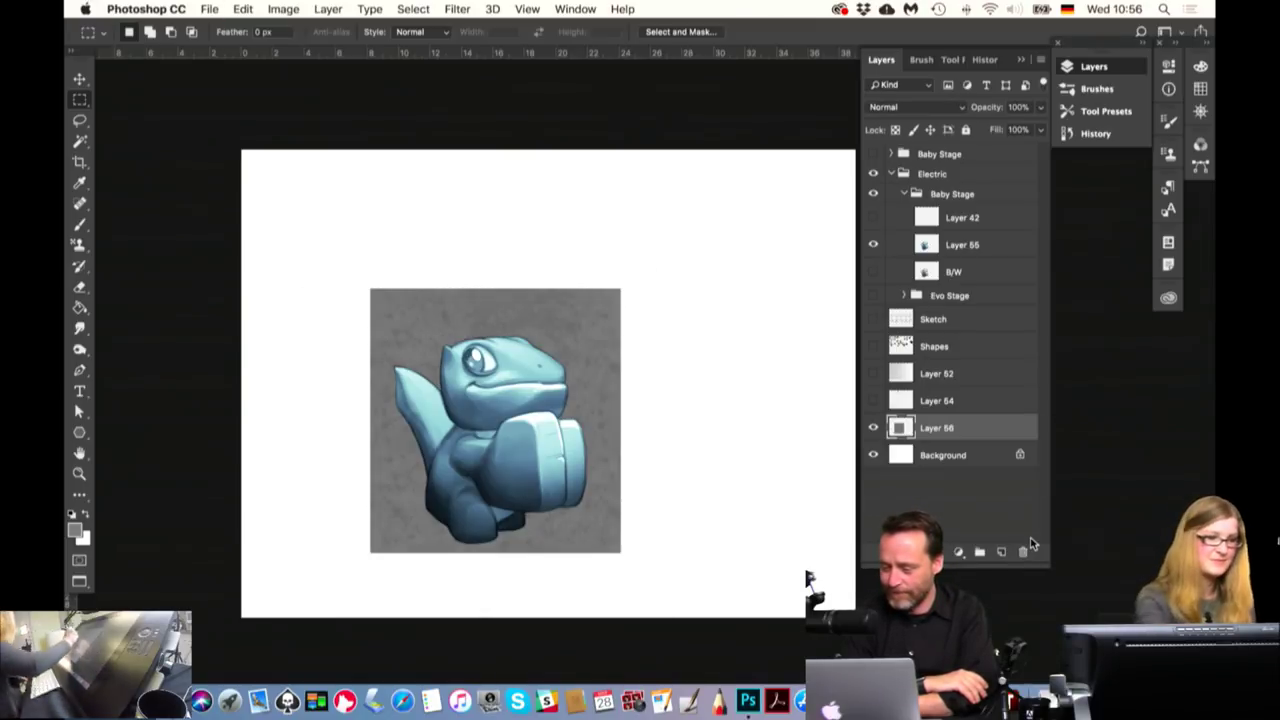
key(v)
drag(651, 437, 650, 452)
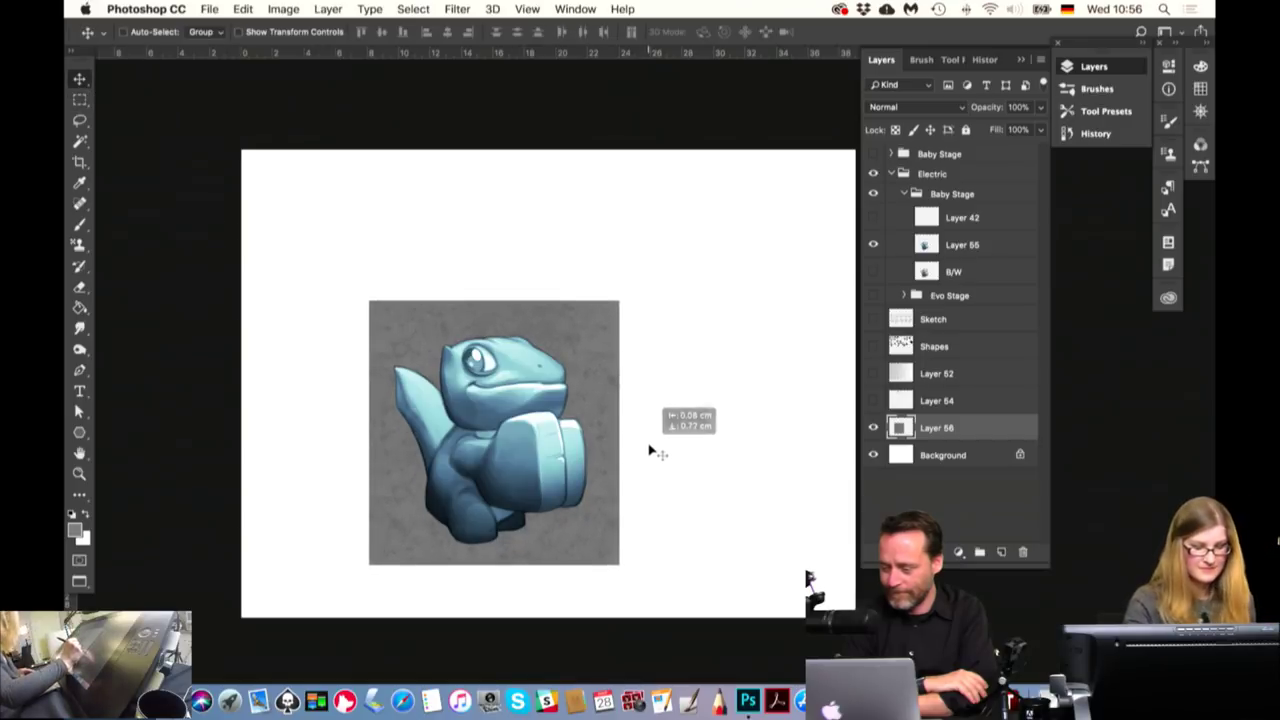
Scale the grey square up about 123% from its centre with Free Transform
key(ctrl+t)
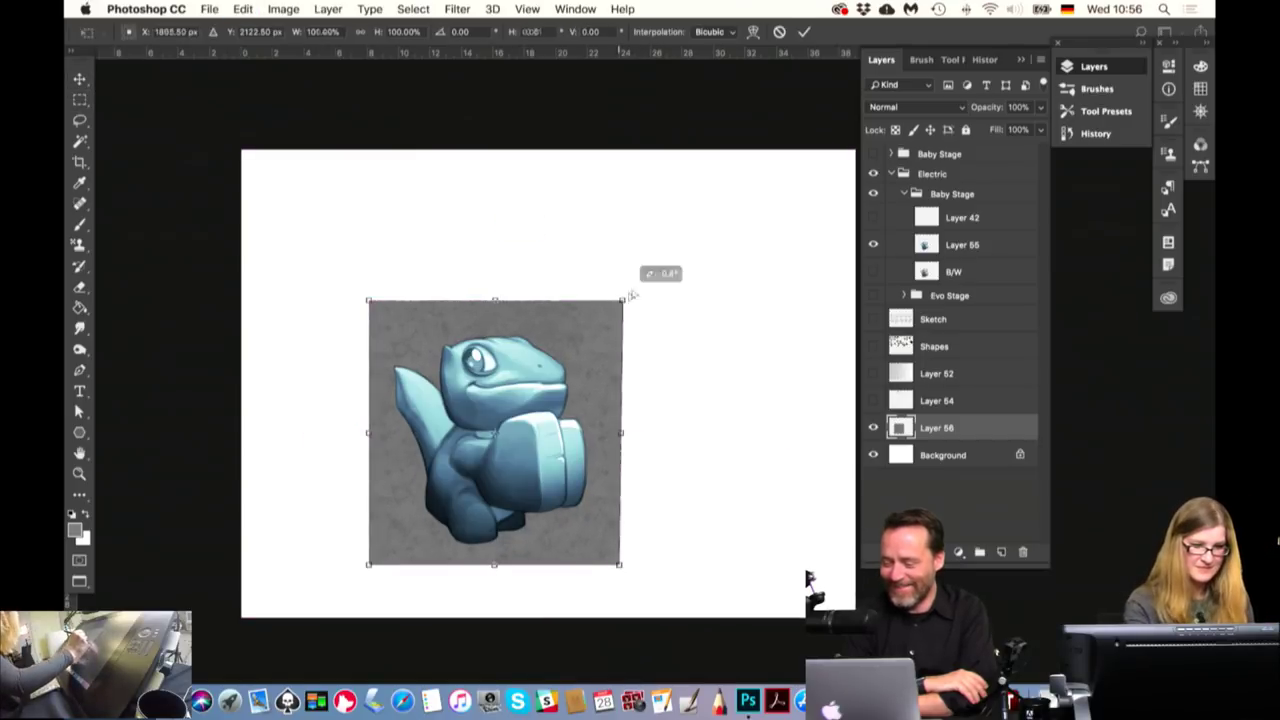
drag(632, 295, 653, 277)
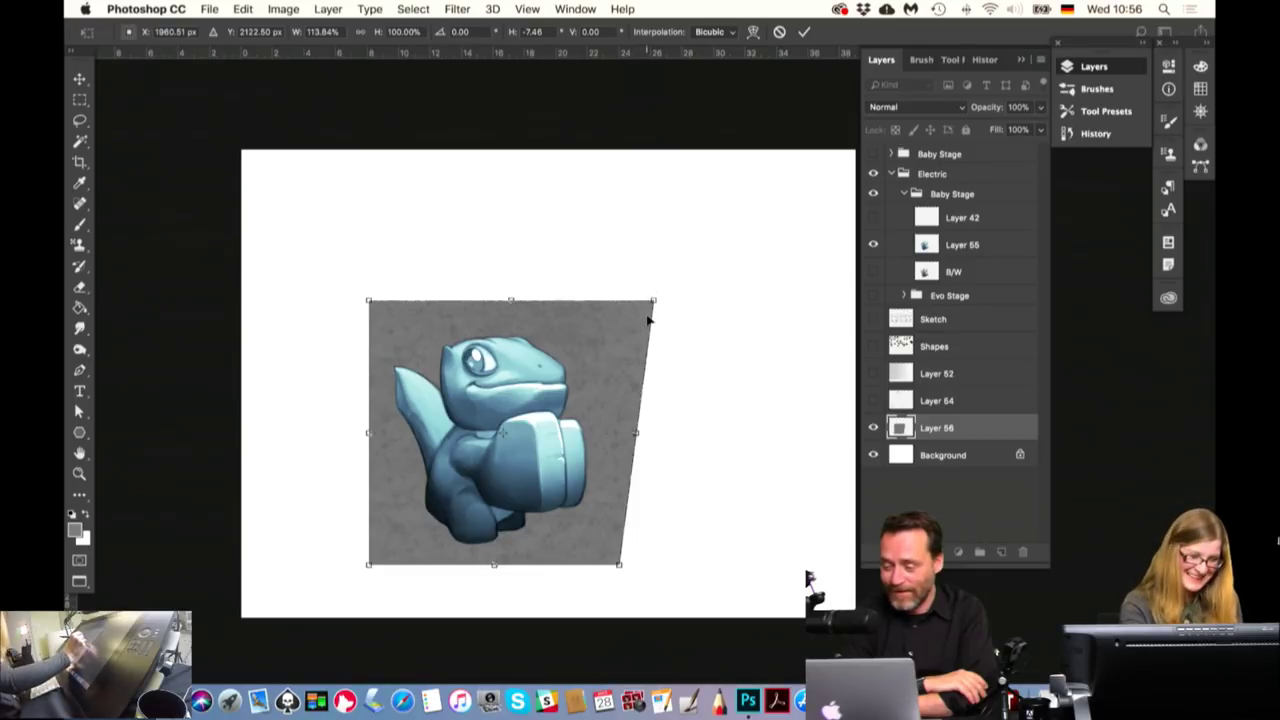
key(ctrl+z)
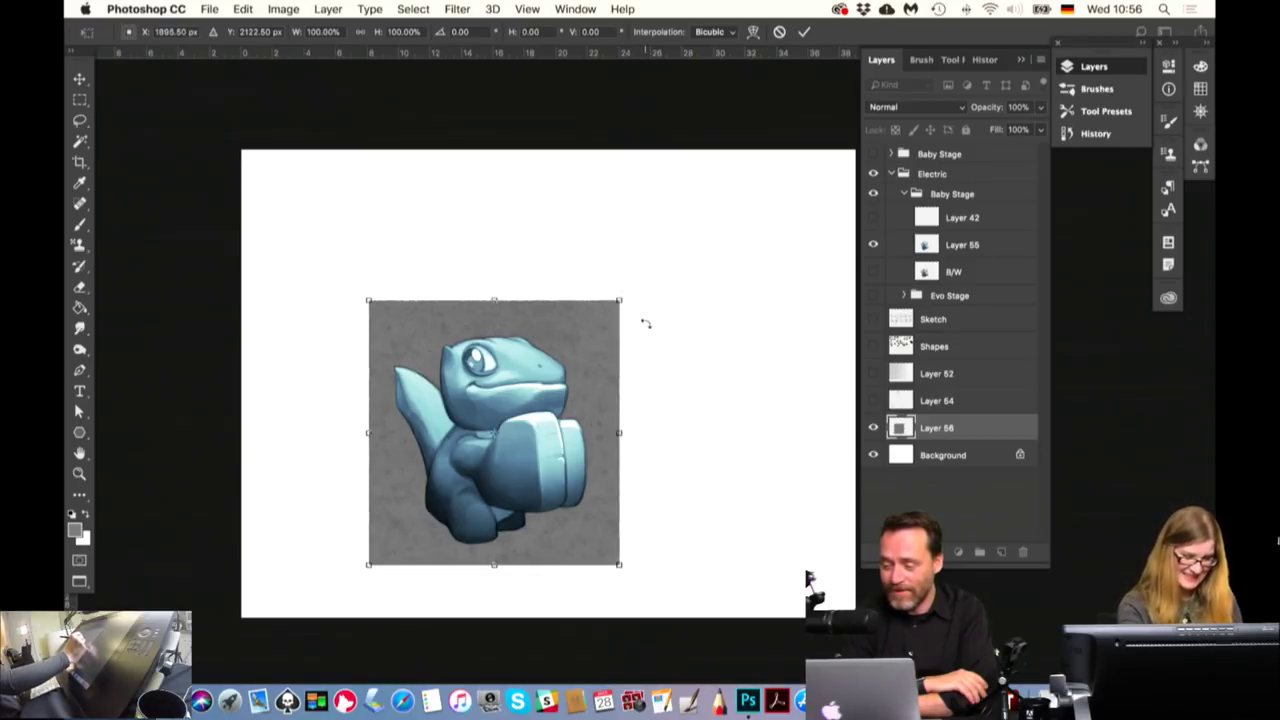
drag(621, 298, 655, 265)
key(Return)
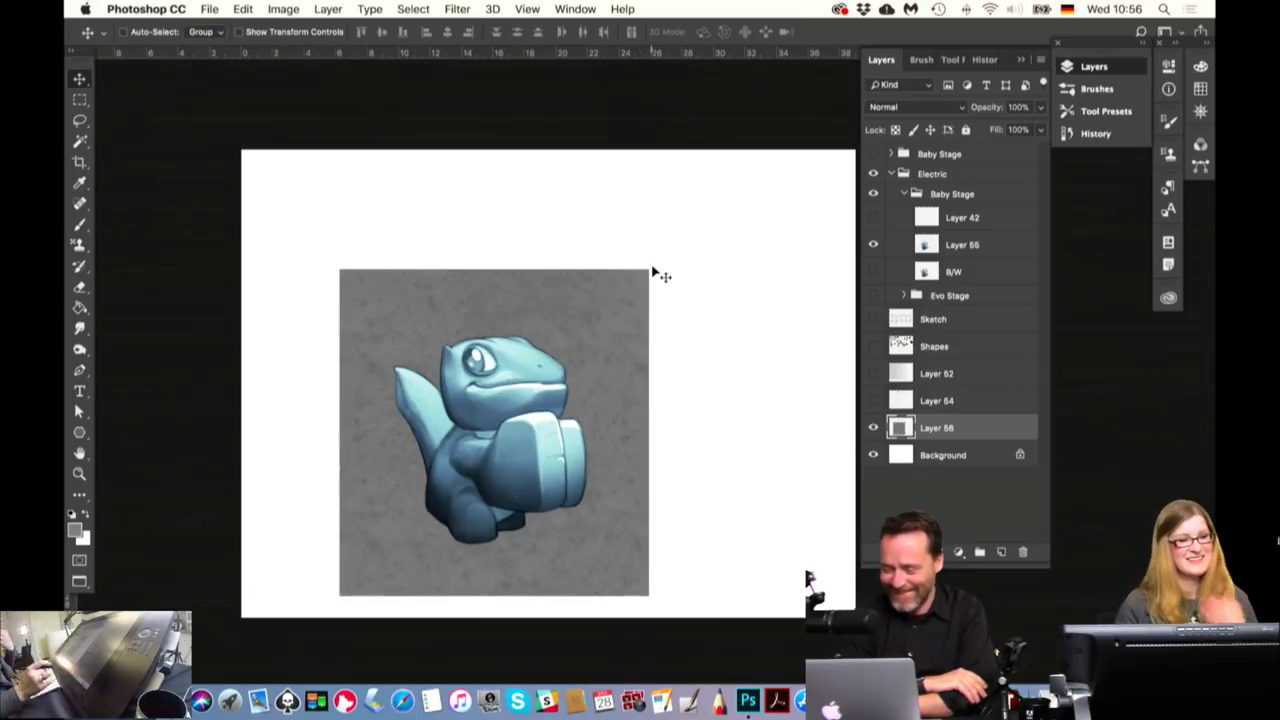
click(79, 473)
drag(533, 455, 567, 424)
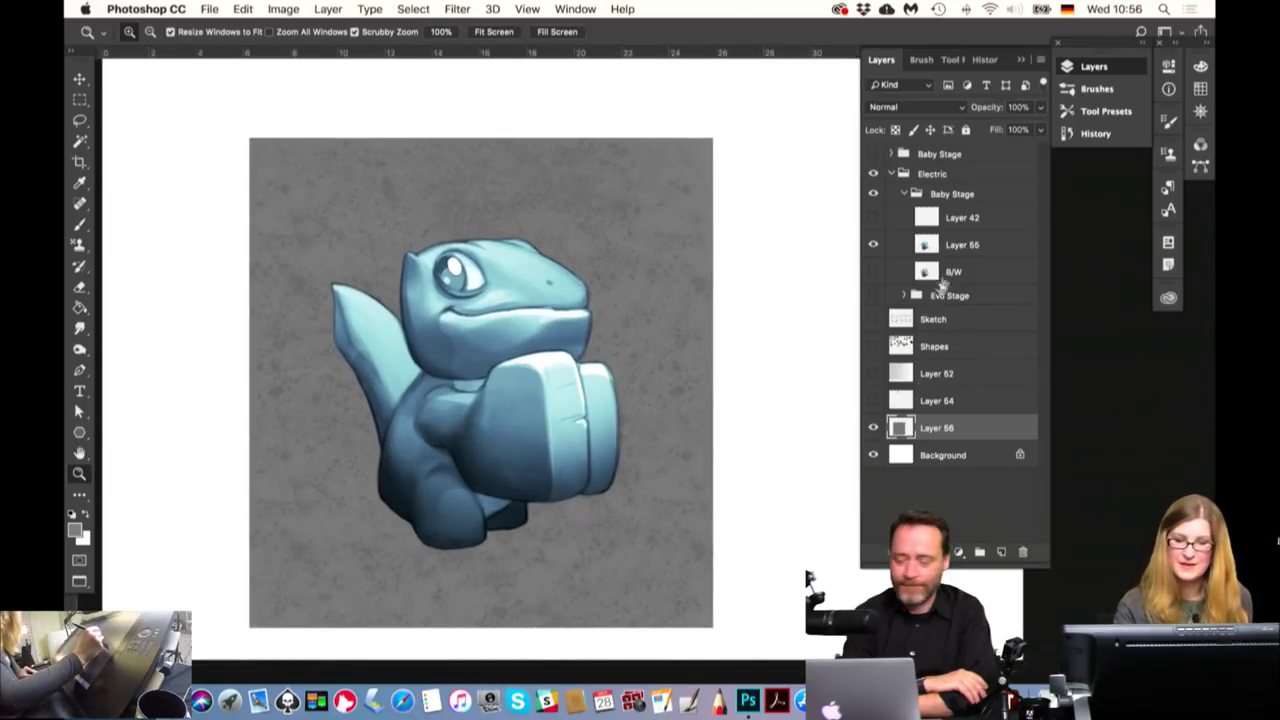
click(960, 244)
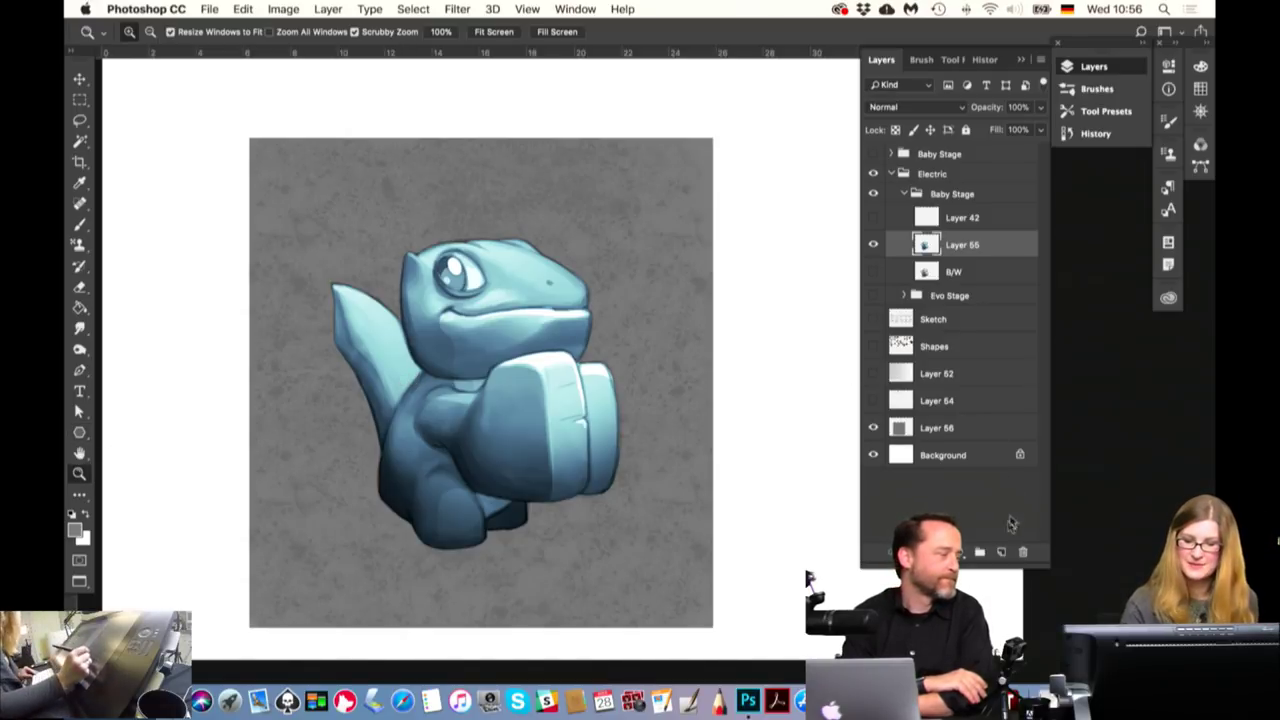
Add a new layer clipped to the lizard layer, Layer 55
click(1001, 552)
right_click(958, 244)
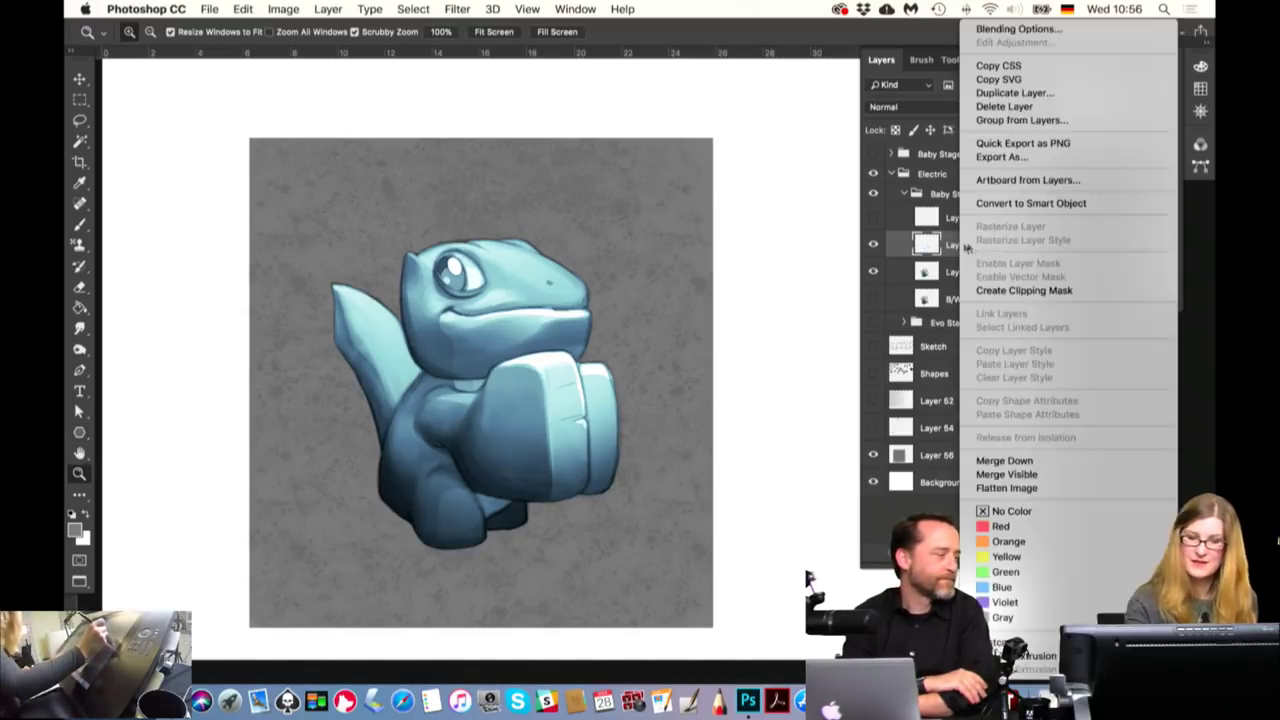
click(1040, 286)
key(b)
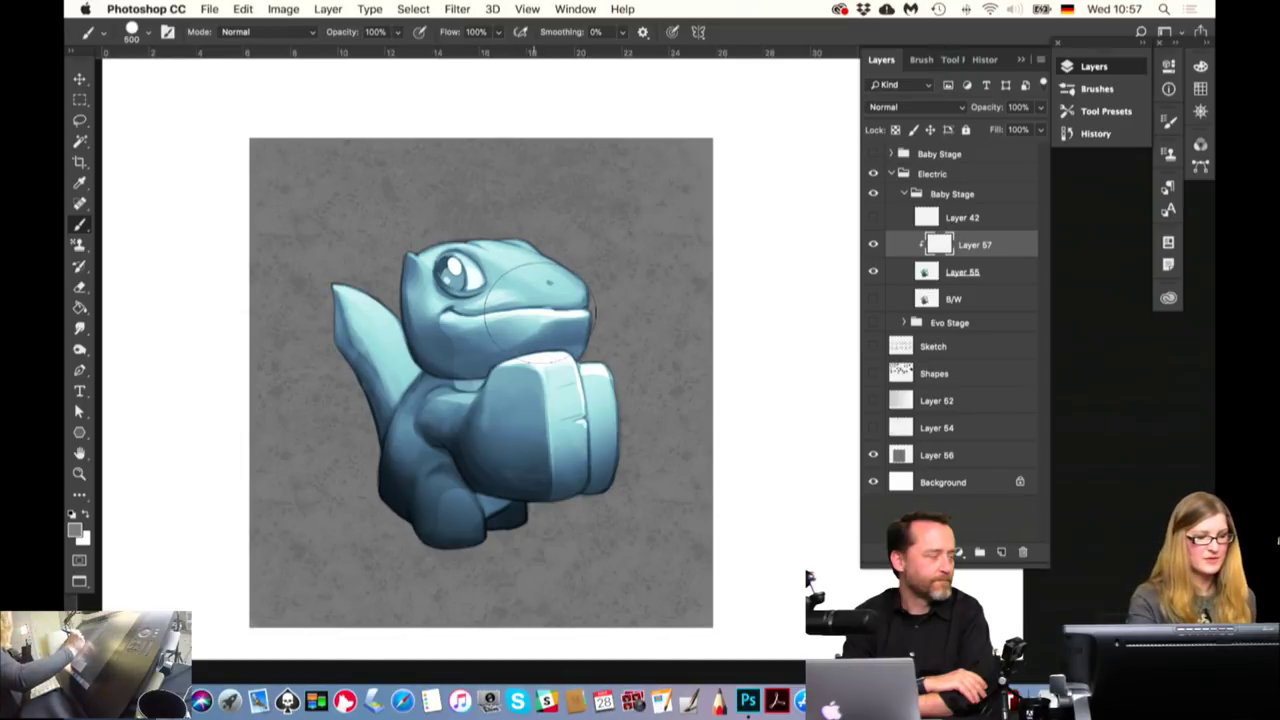
Set the foreground colour to a saturated bright yellow
click(76, 535)
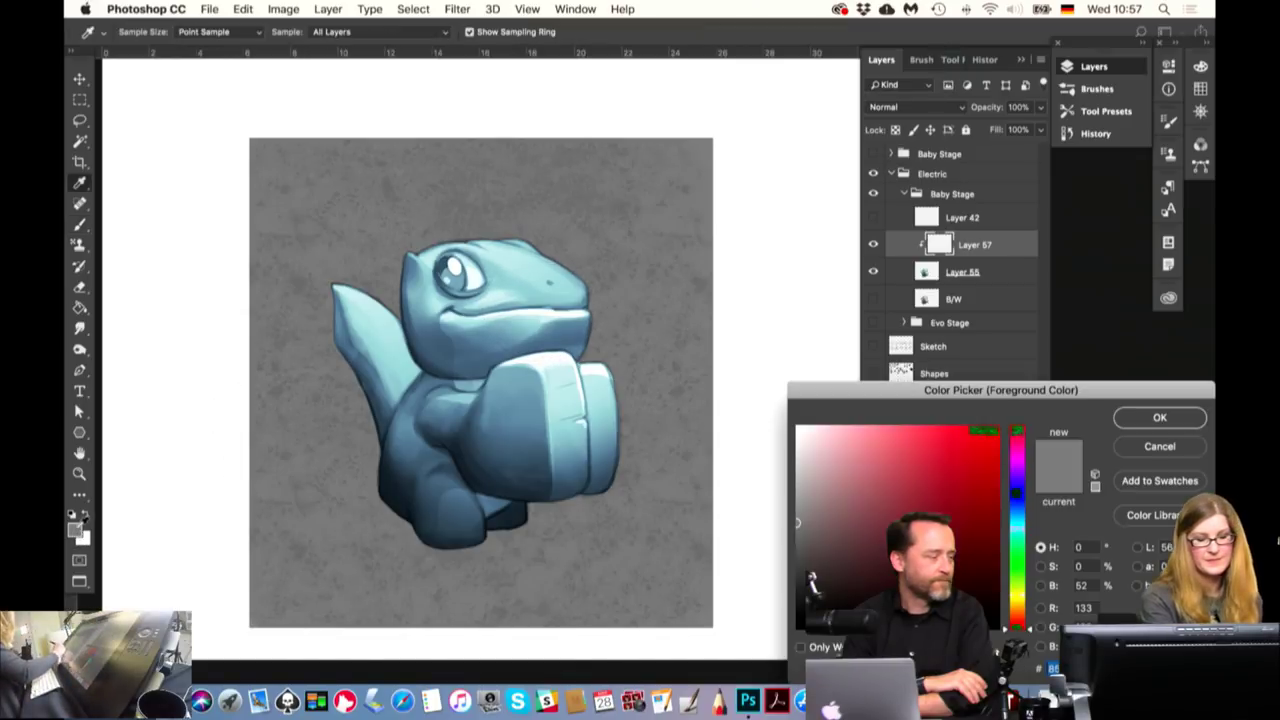
click(1019, 484)
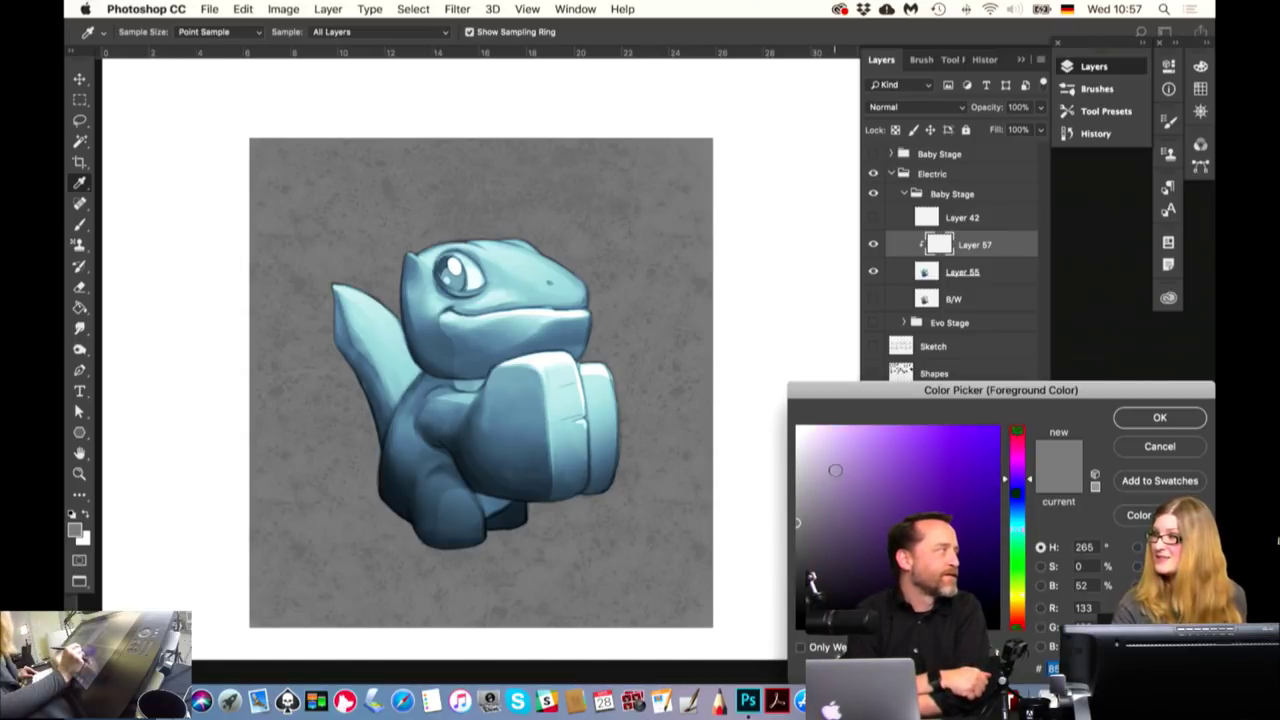
drag(1017, 497, 1024, 608)
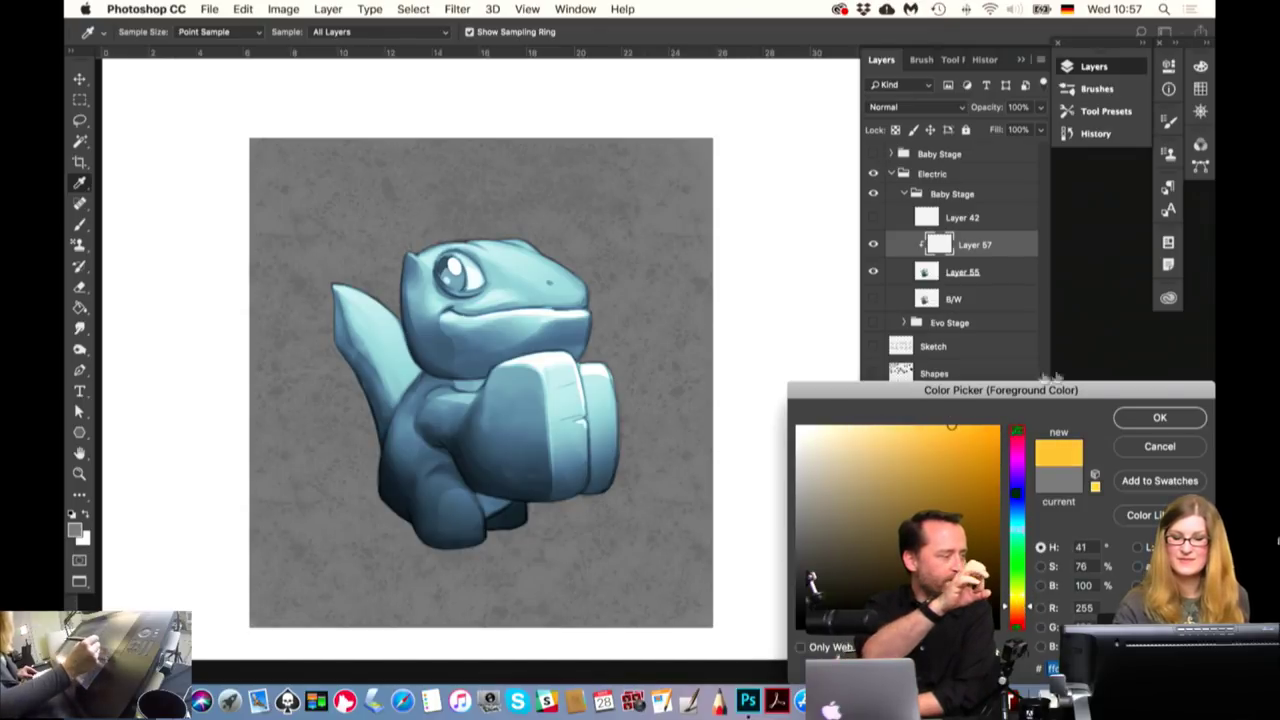
click(975, 429)
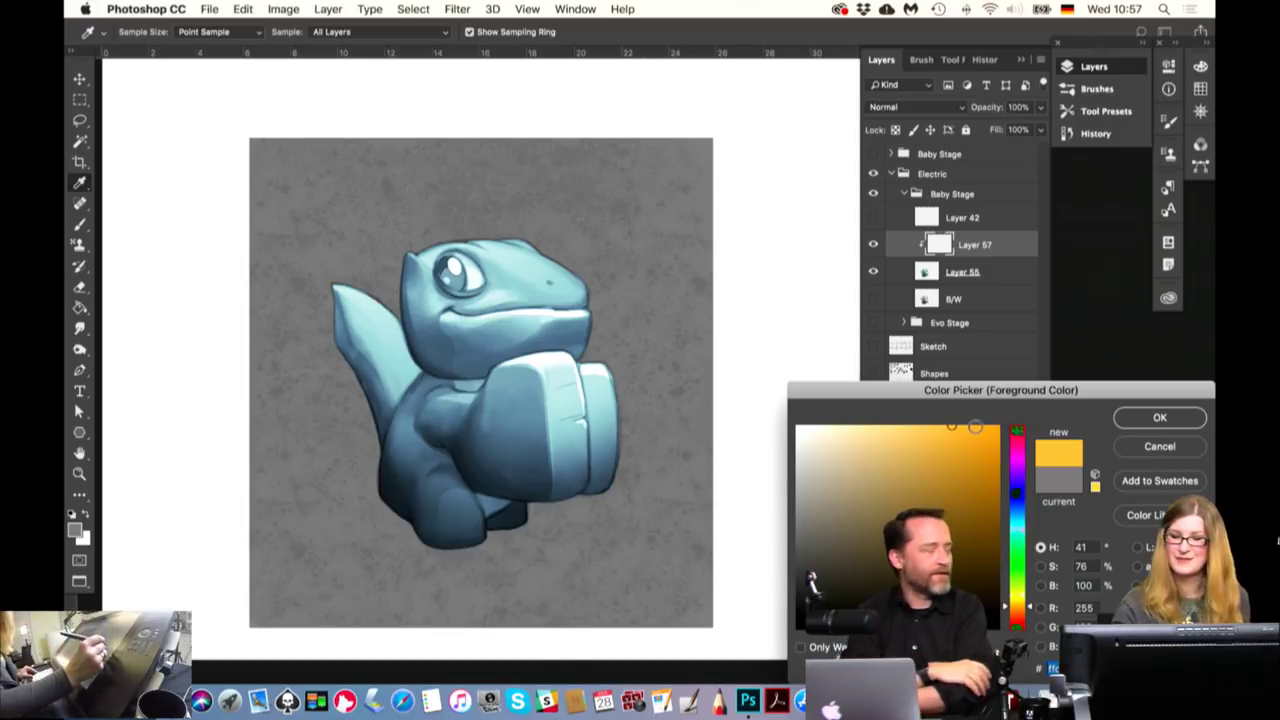
drag(1018, 604, 1023, 597)
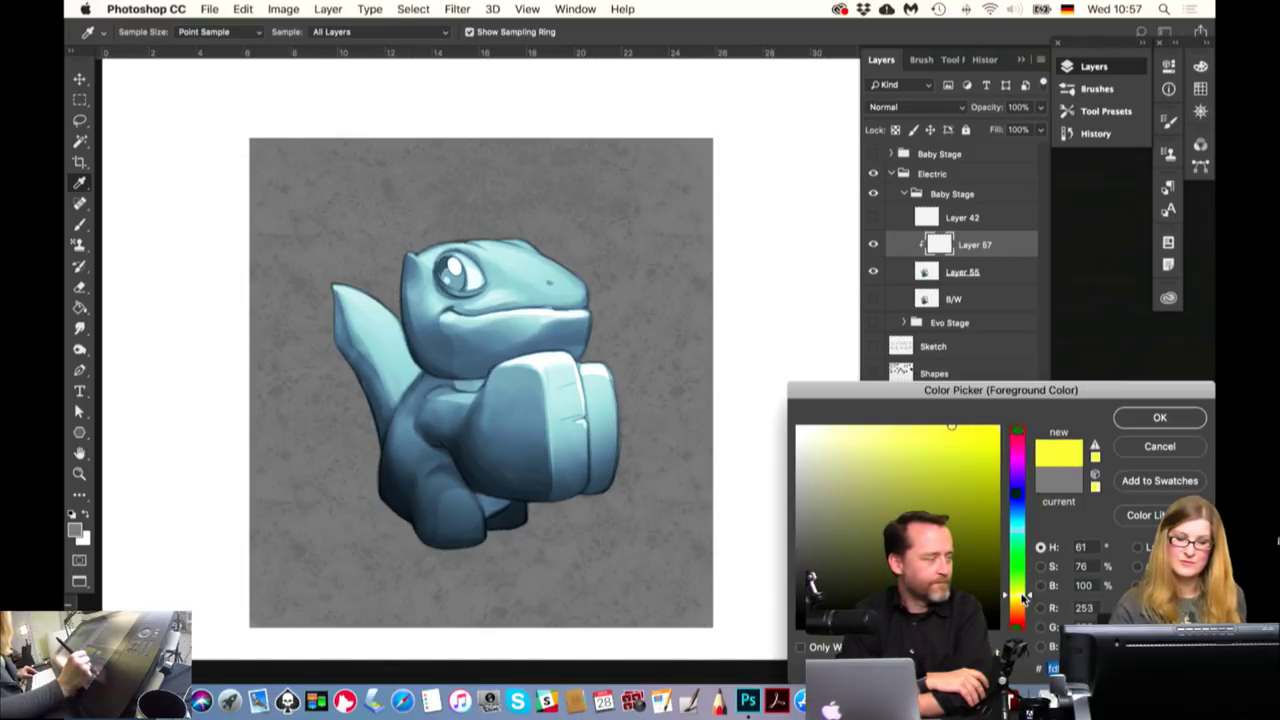
click(1157, 417)
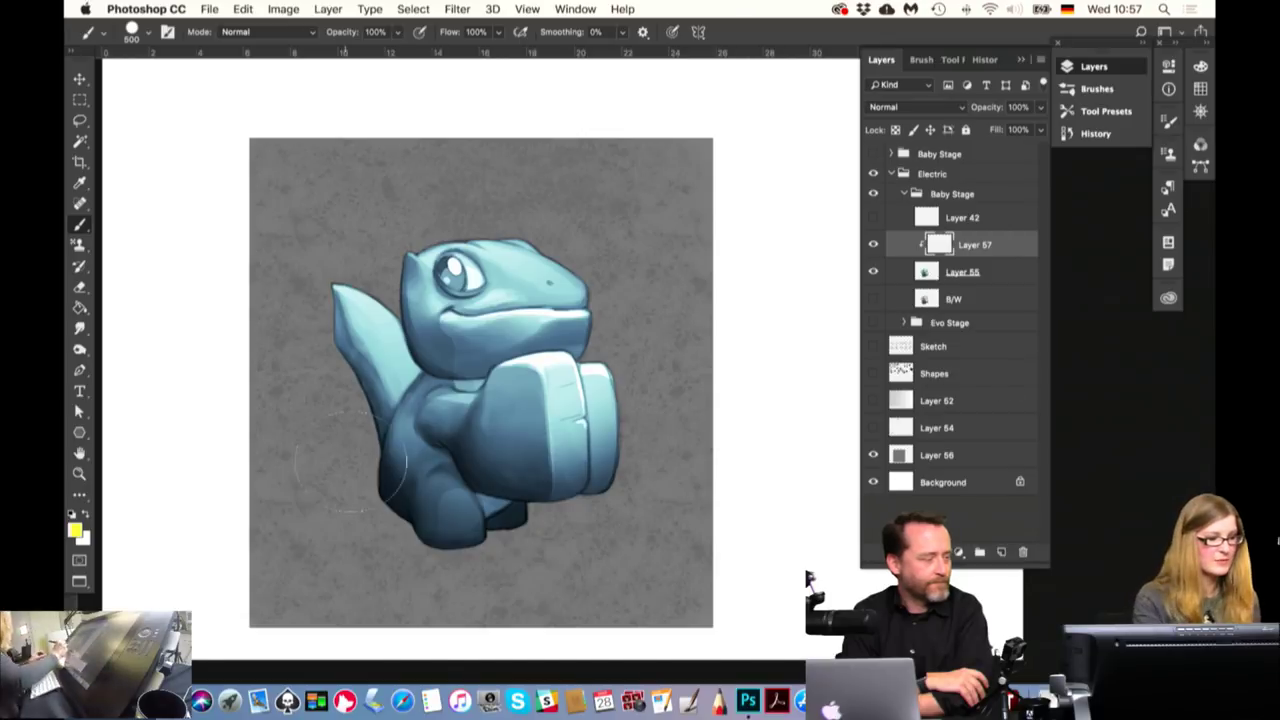
Zoom in on the lizard's arm and shrink the brush to 127 px
click(79, 473)
click(503, 458)
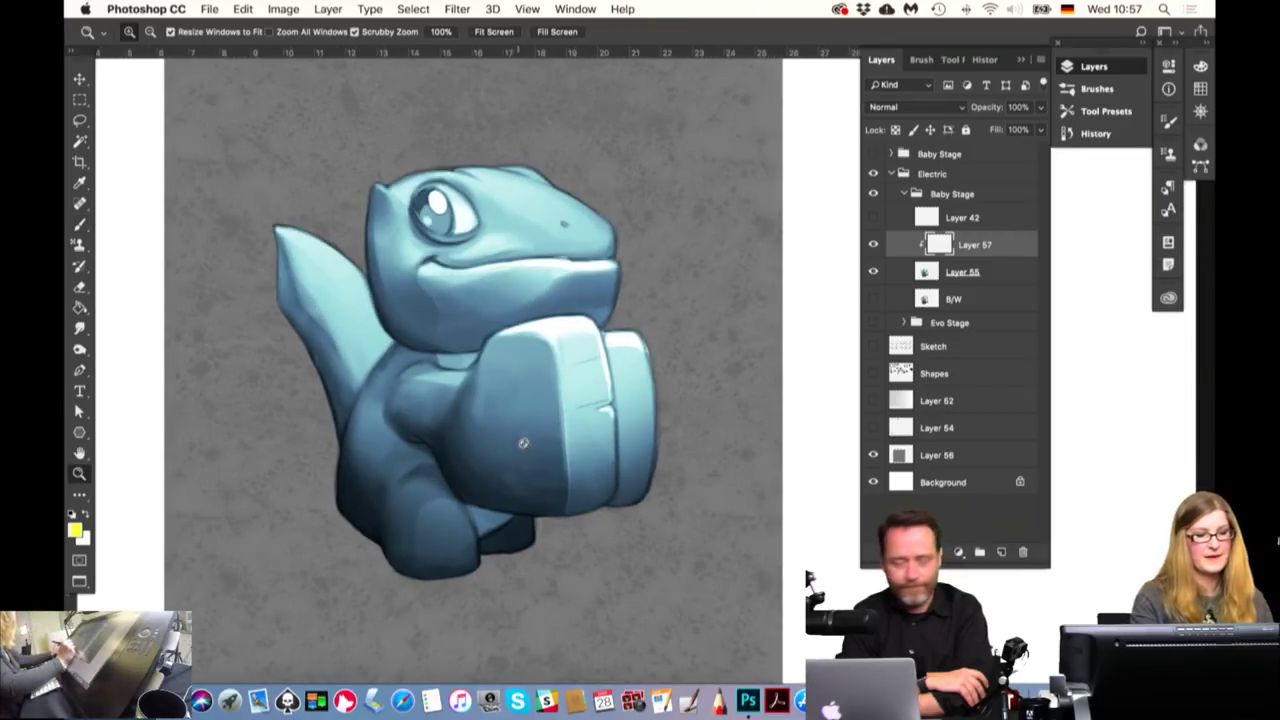
click(80, 224)
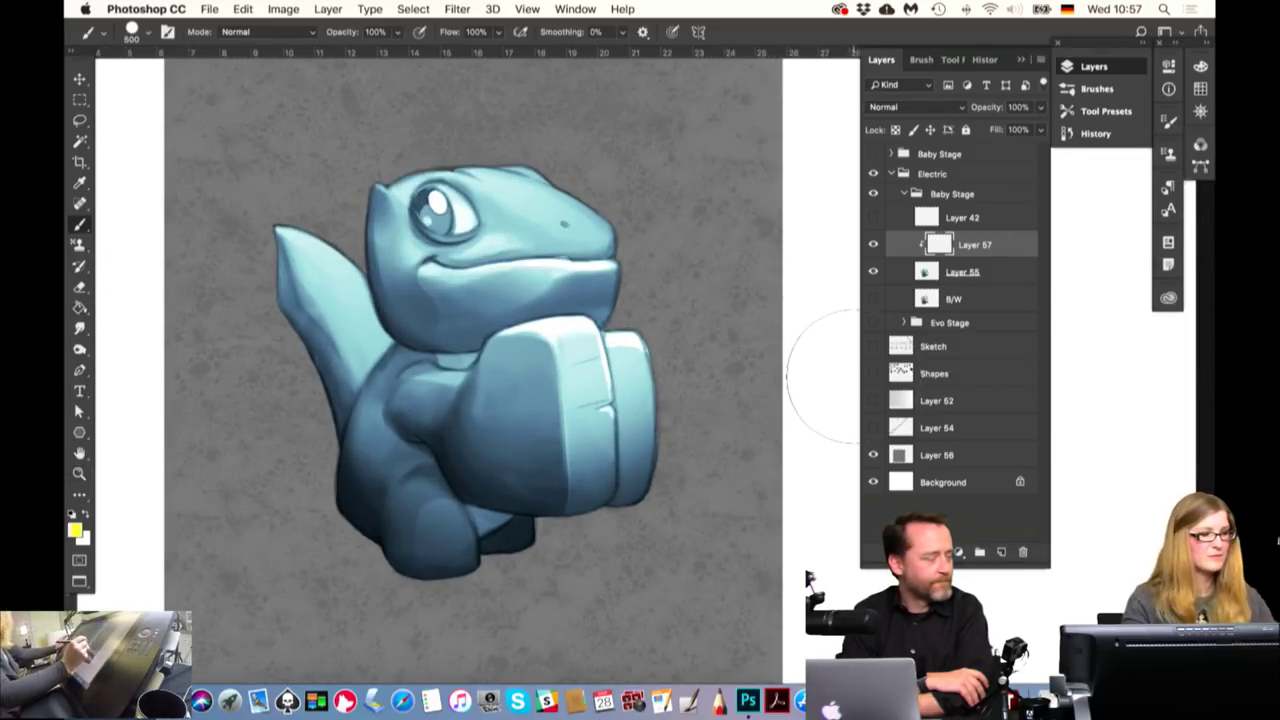
drag(626, 424, 530, 430)
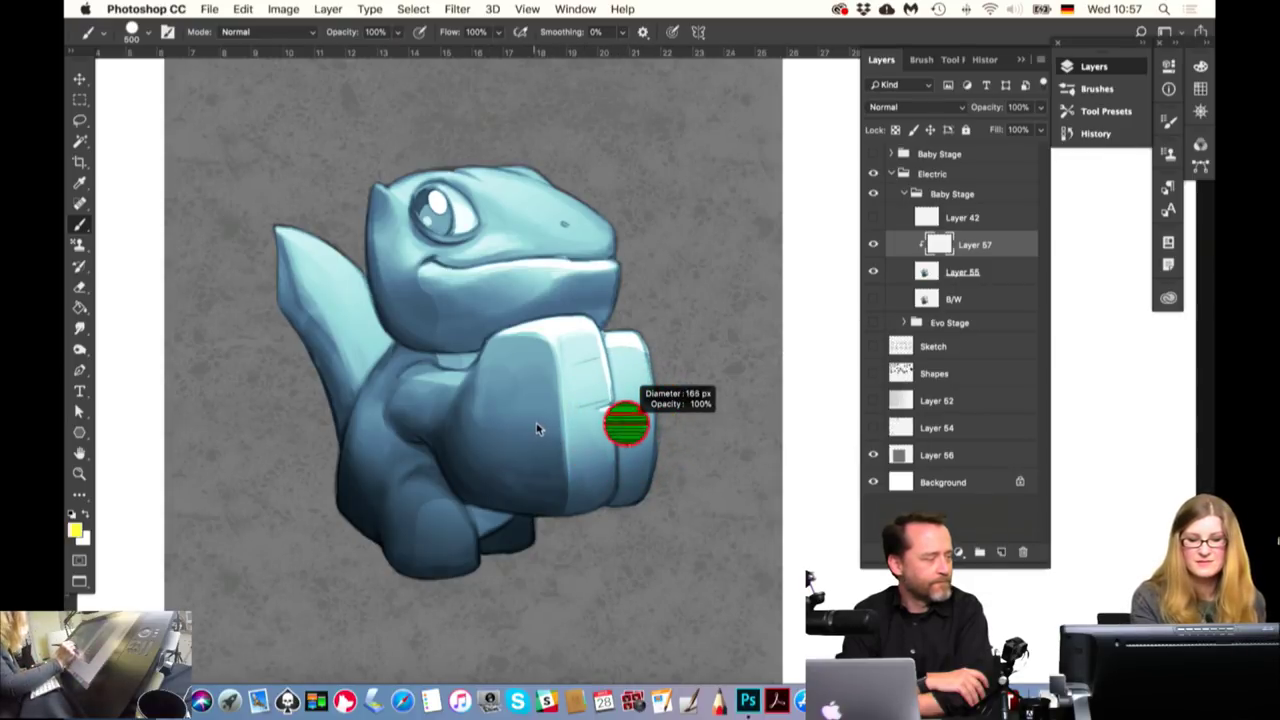
drag(530, 430, 524, 430)
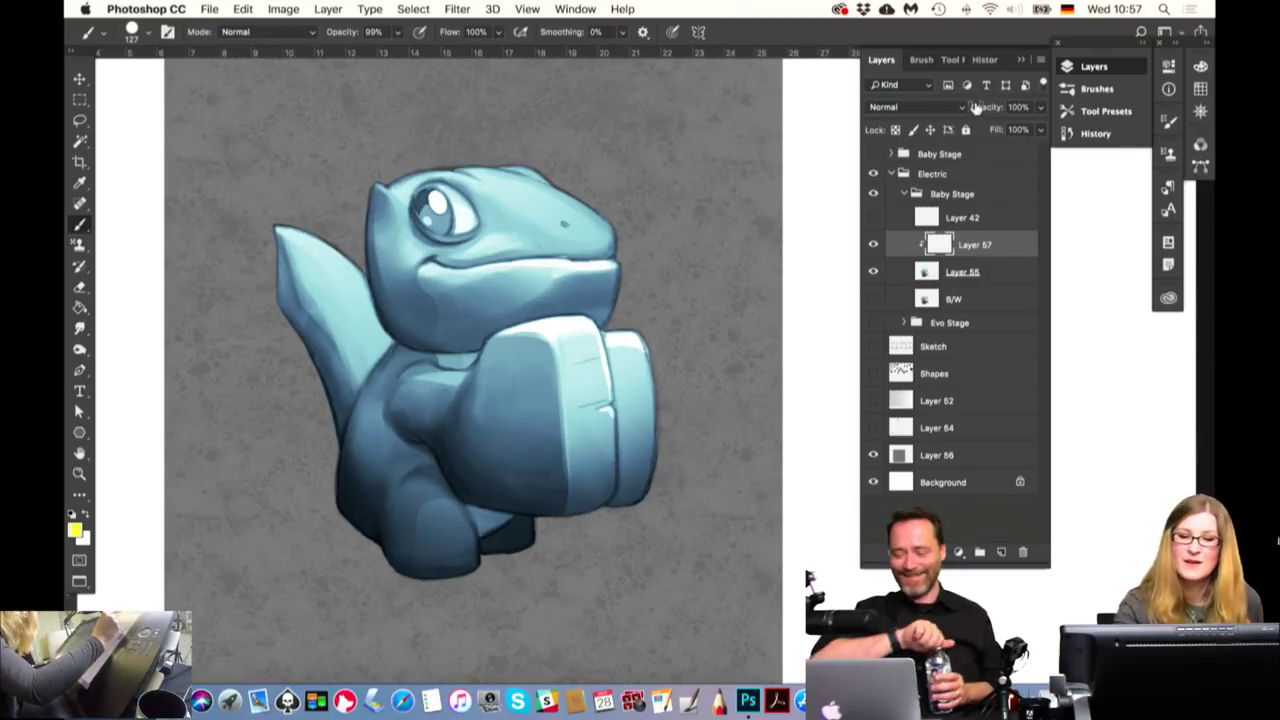
Load '2 Brush to rule them after', shrink it to about 48 px, then load '1 Brush to rule them all'
click(922, 61)
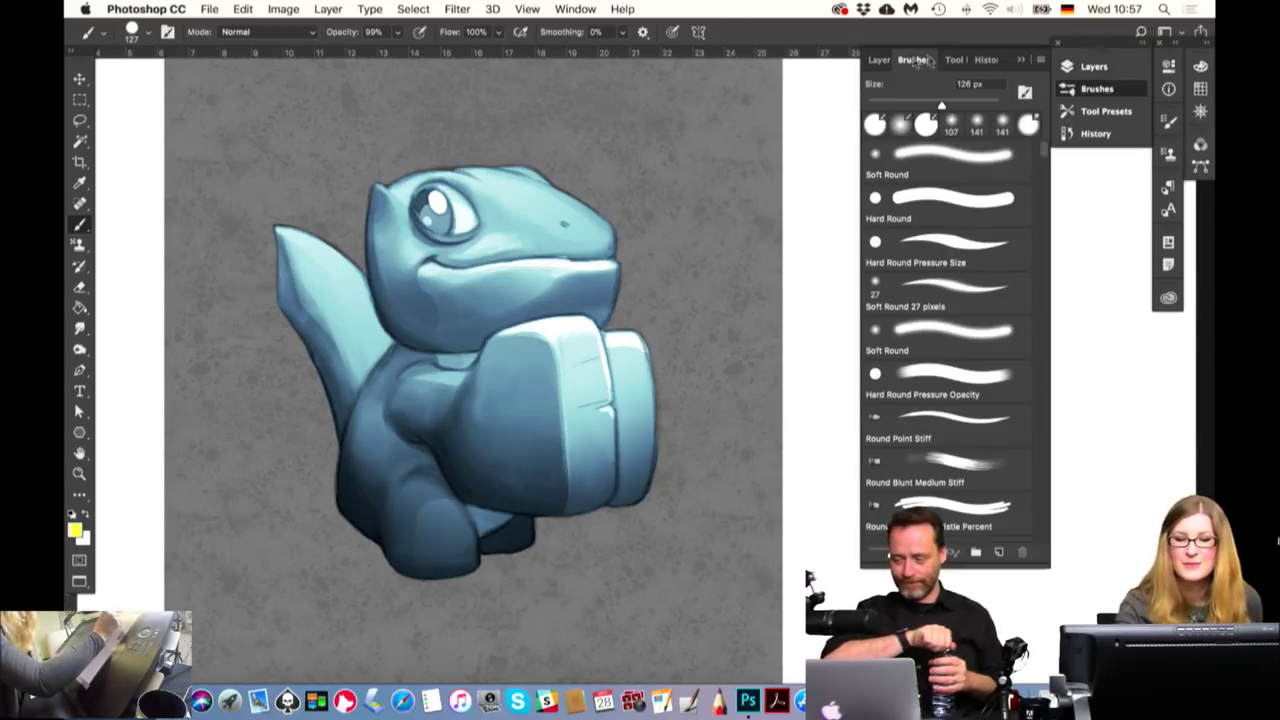
click(888, 62)
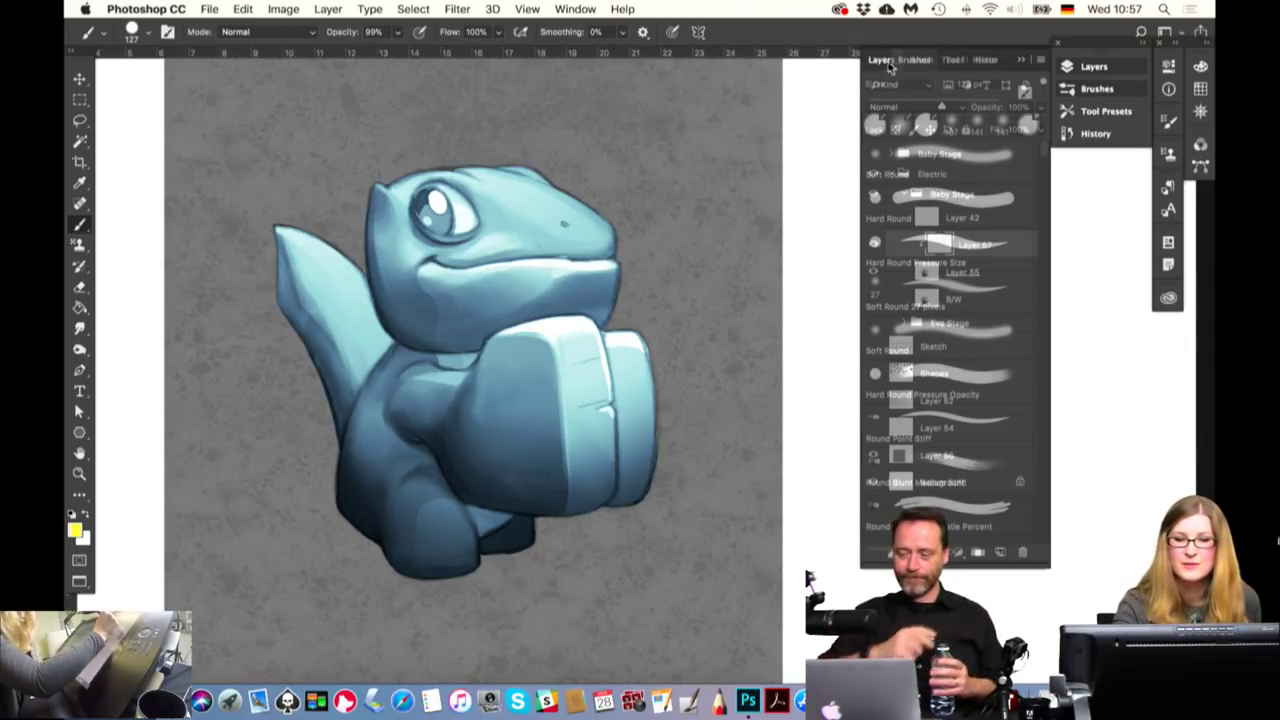
click(1097, 88)
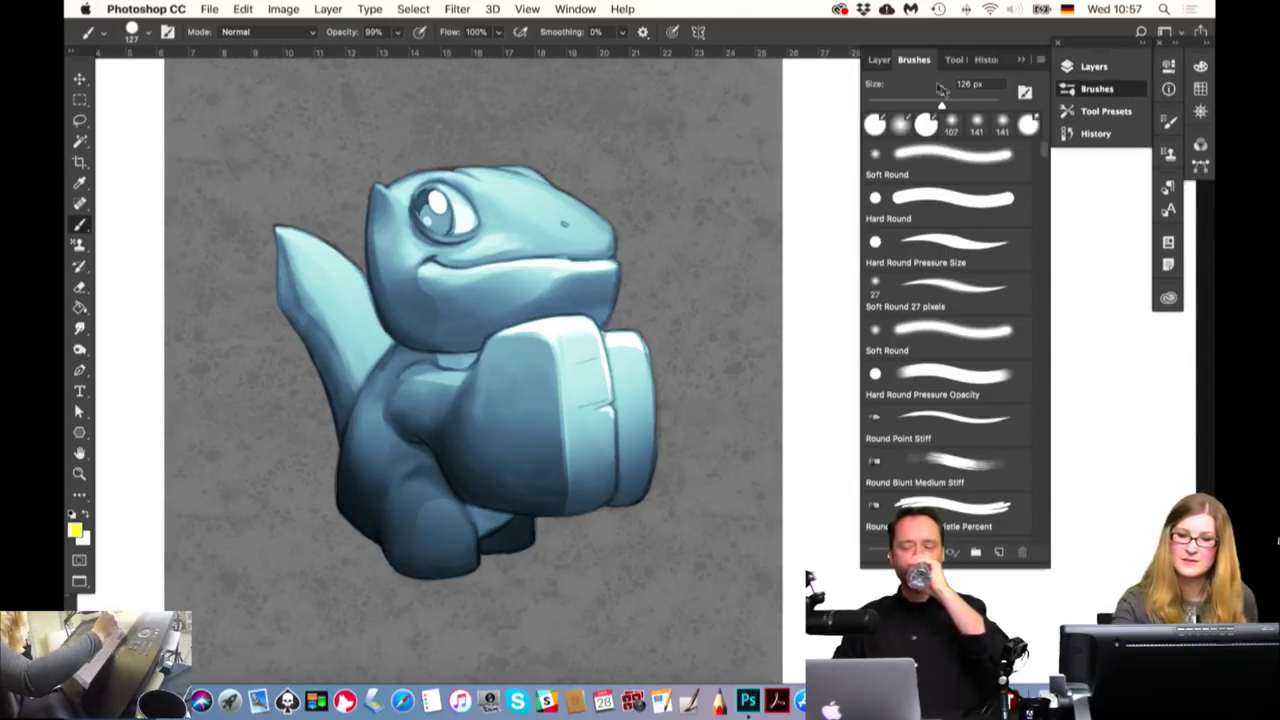
click(959, 62)
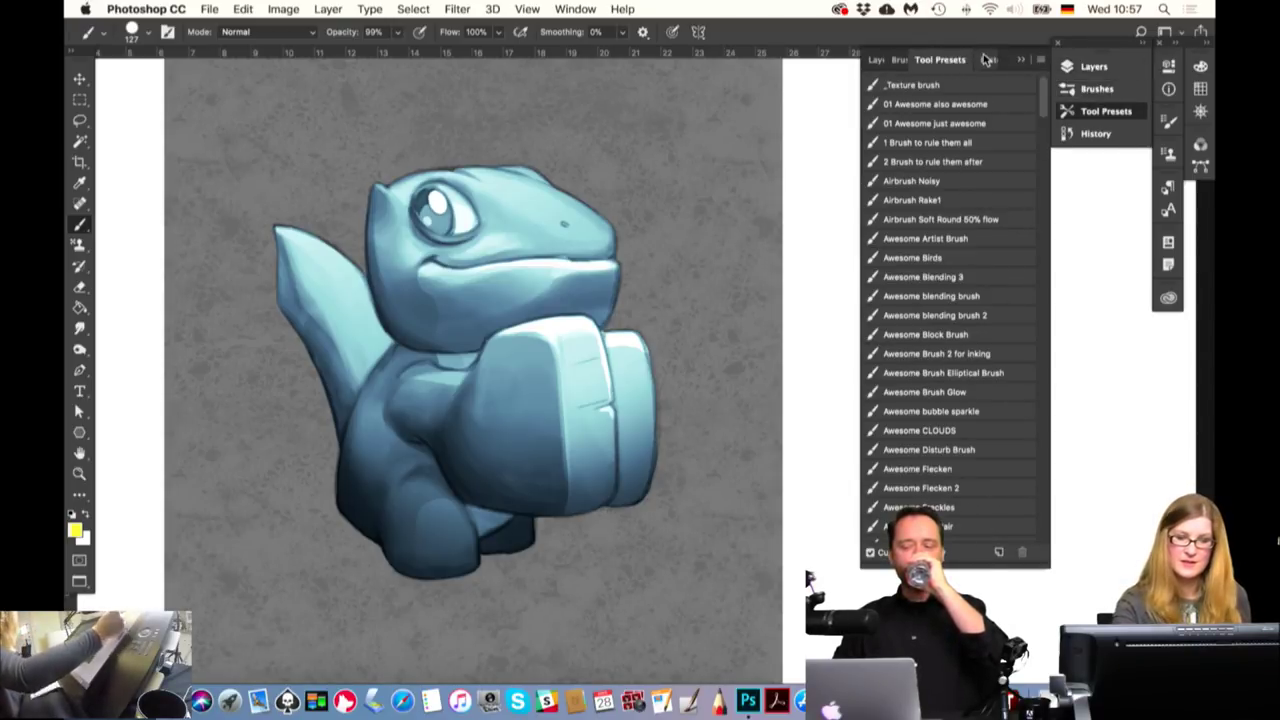
mouse_move(1046, 128)
mouse_down()
mouse_move(1047, 178)
mouse_move(1025, 104)
mouse_up()
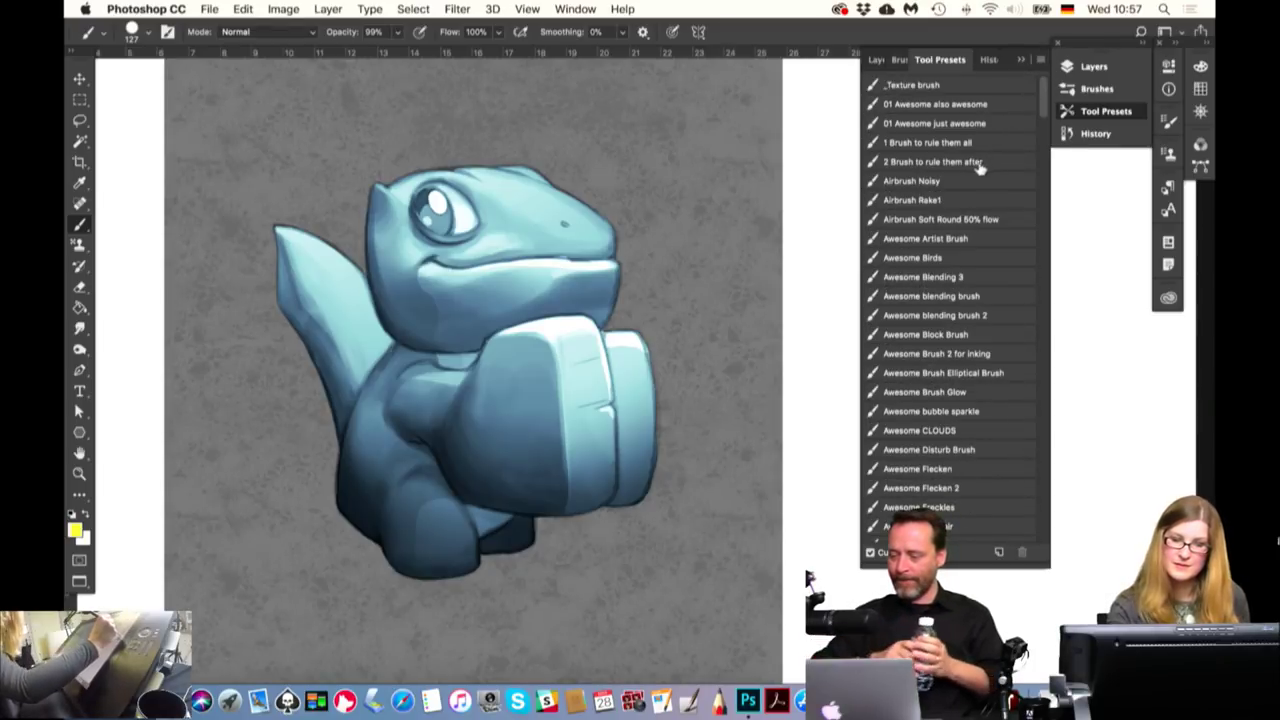
click(977, 161)
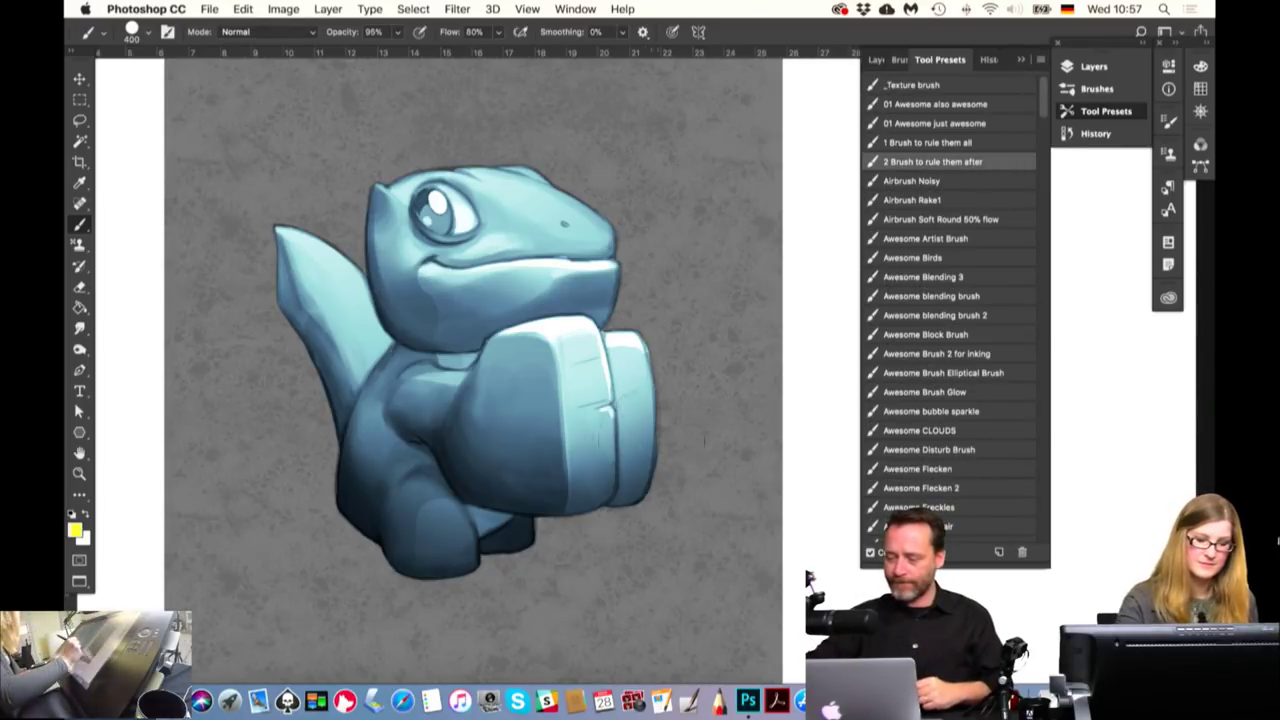
drag(598, 470, 503, 486)
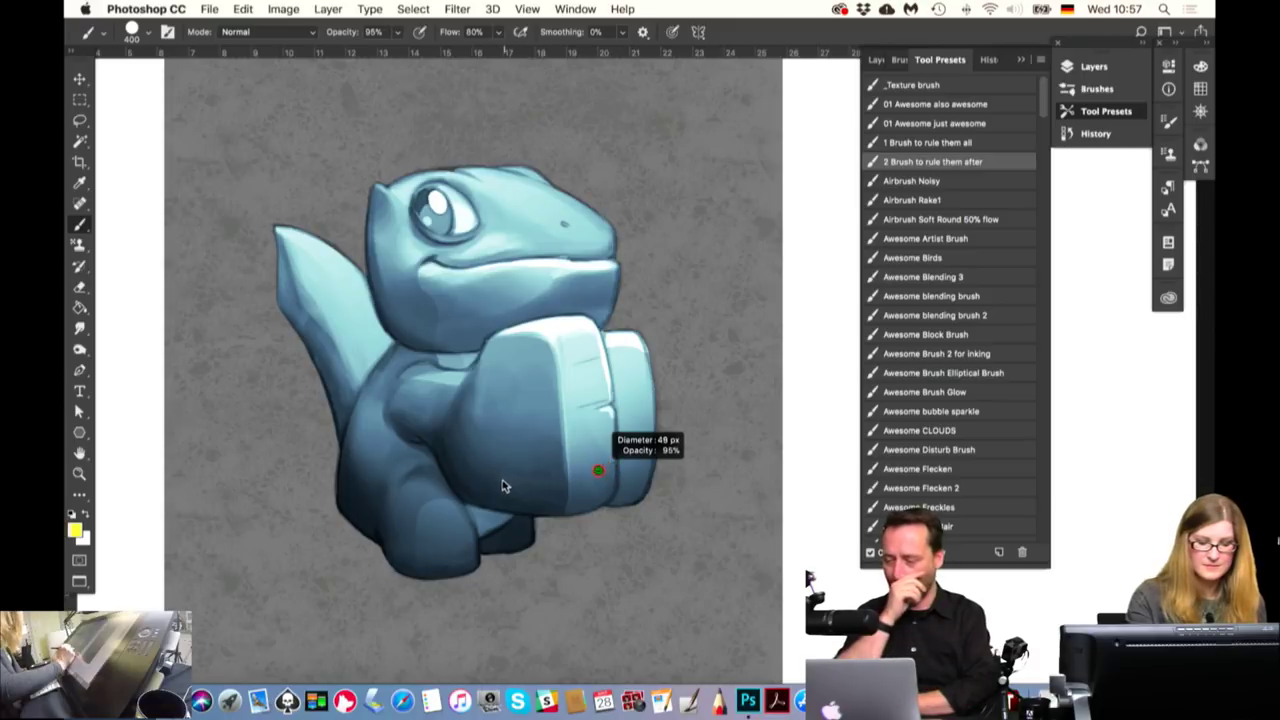
mouse_move(498, 486)
mouse_down()
mouse_move(430, 544)
mouse_move(423, 535)
mouse_up()
click(931, 142)
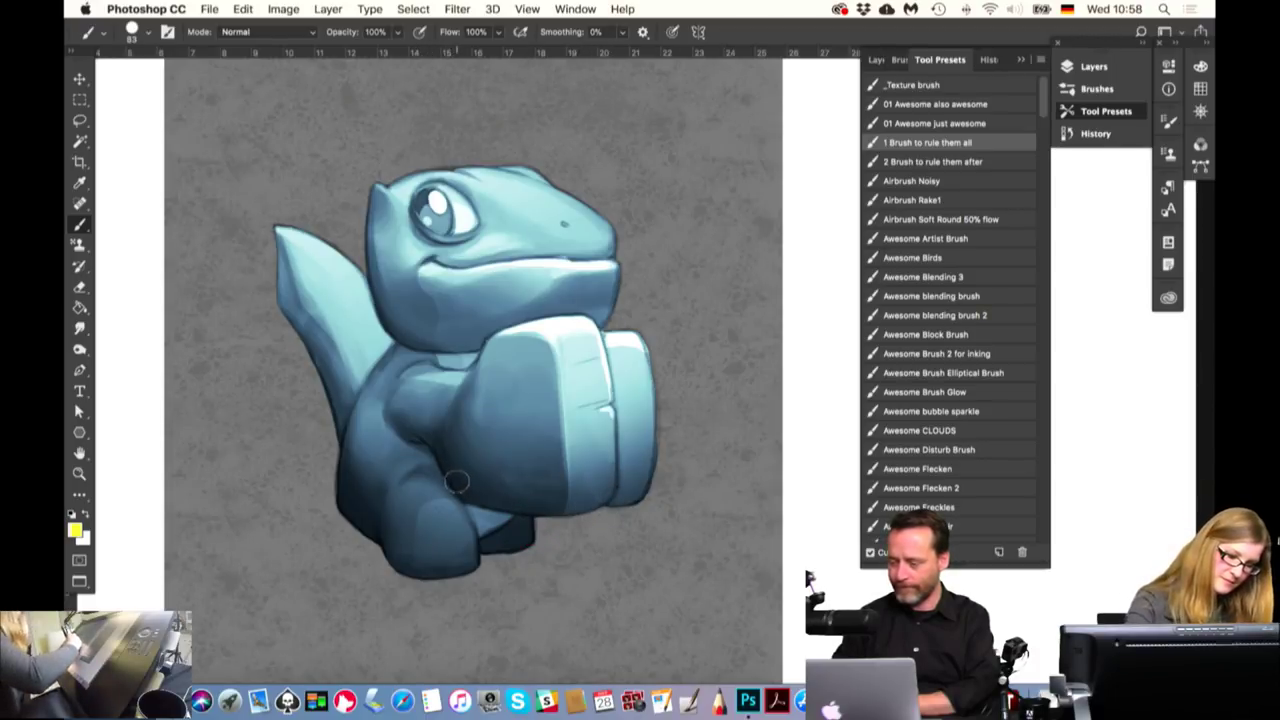
Try a yellow glow stroke along the belly at various brush sizes, then undo it
drag(456, 482, 422, 478)
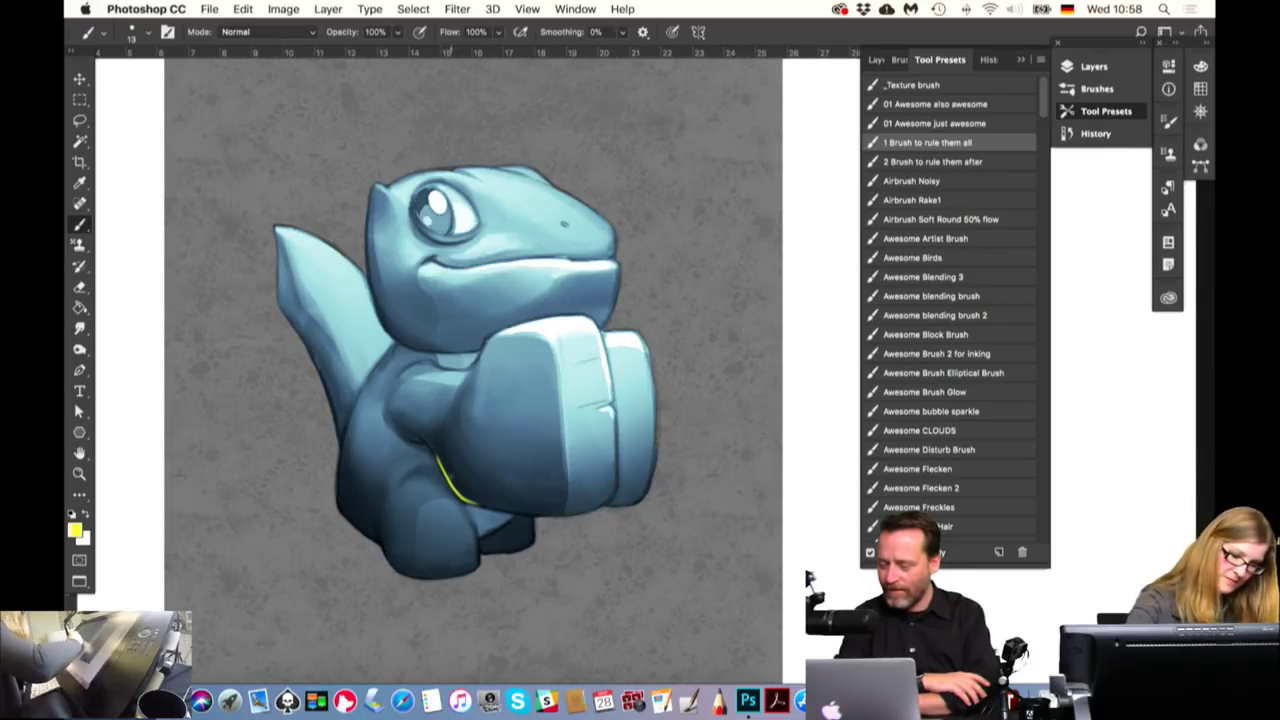
drag(456, 485, 484, 484)
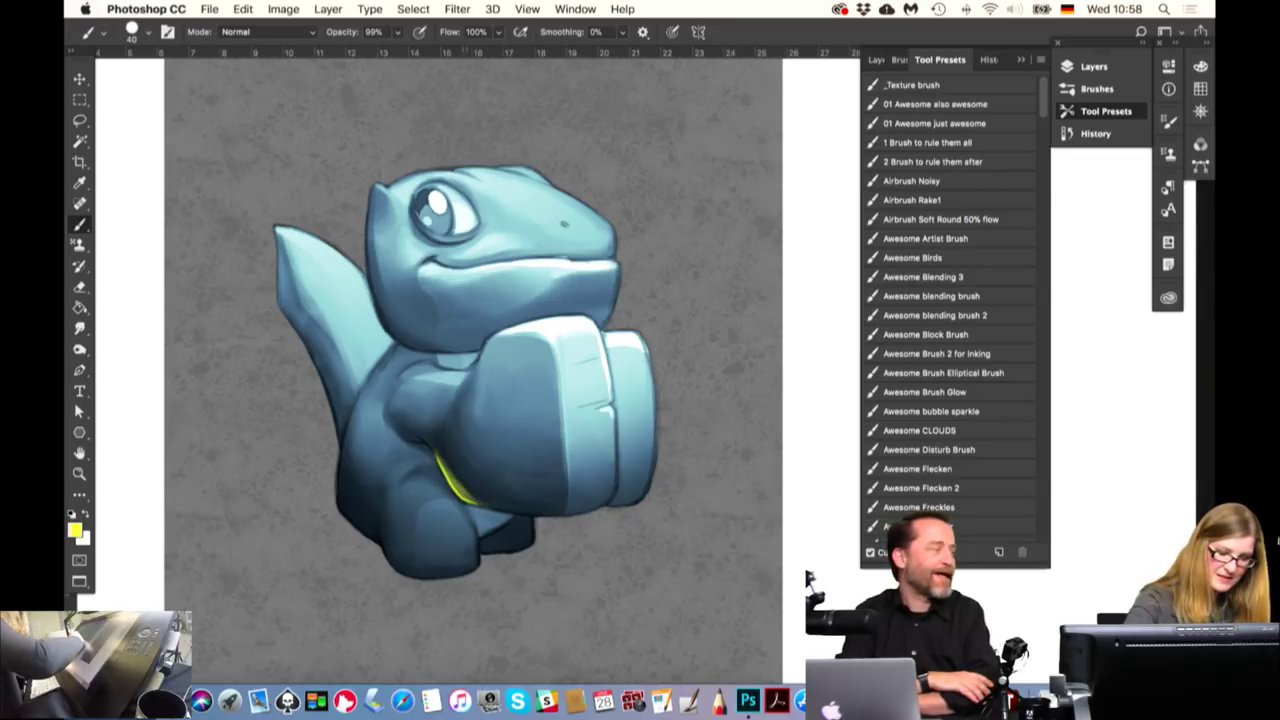
drag(480, 504, 528, 514)
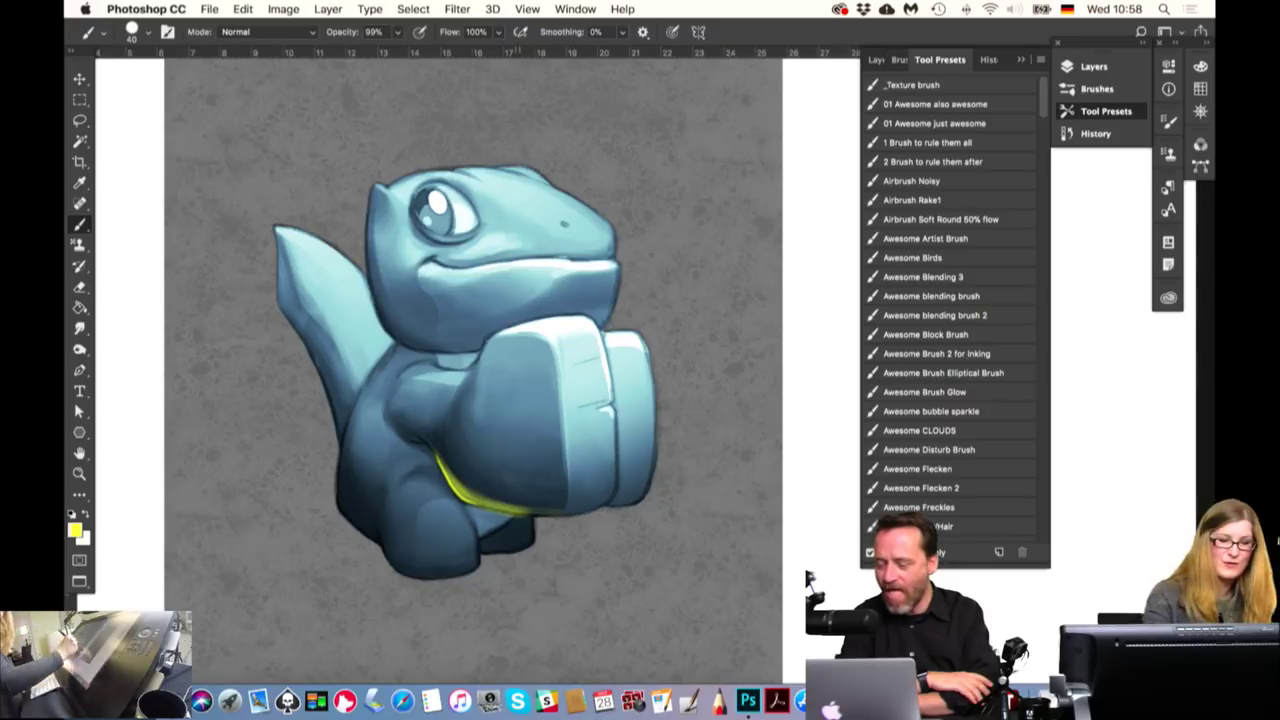
drag(488, 473, 560, 473)
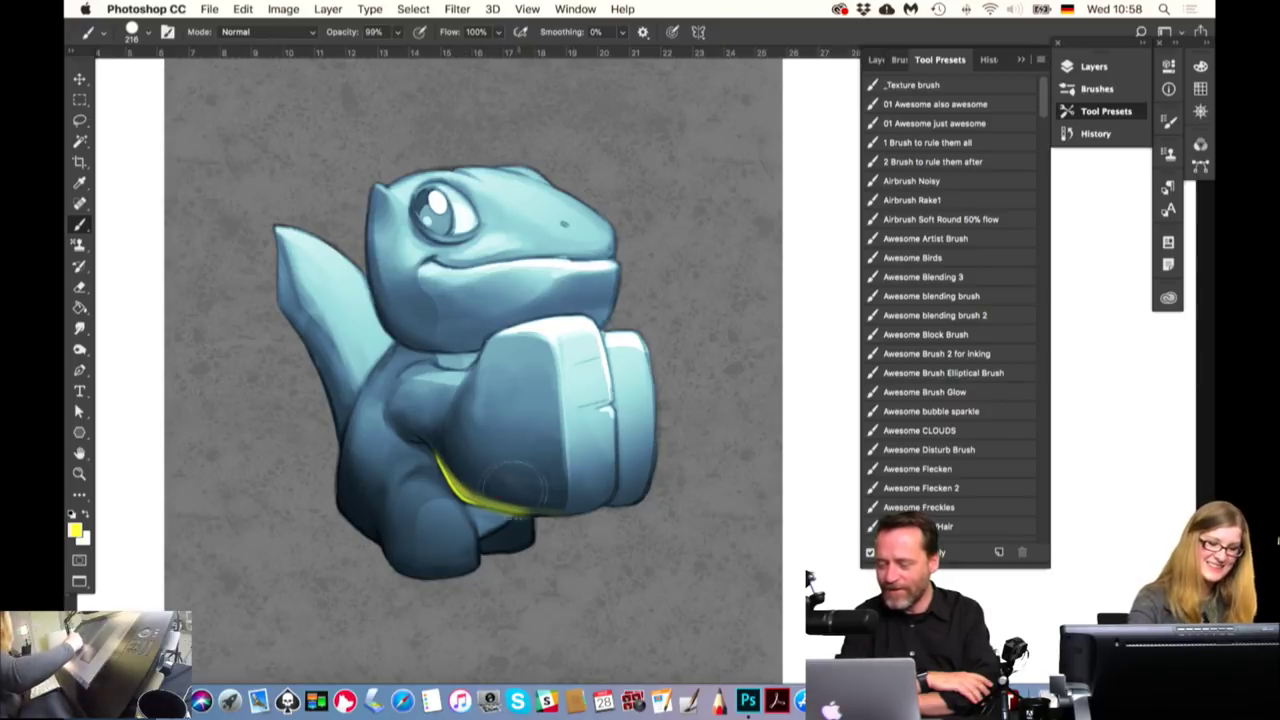
drag(440, 470, 555, 505)
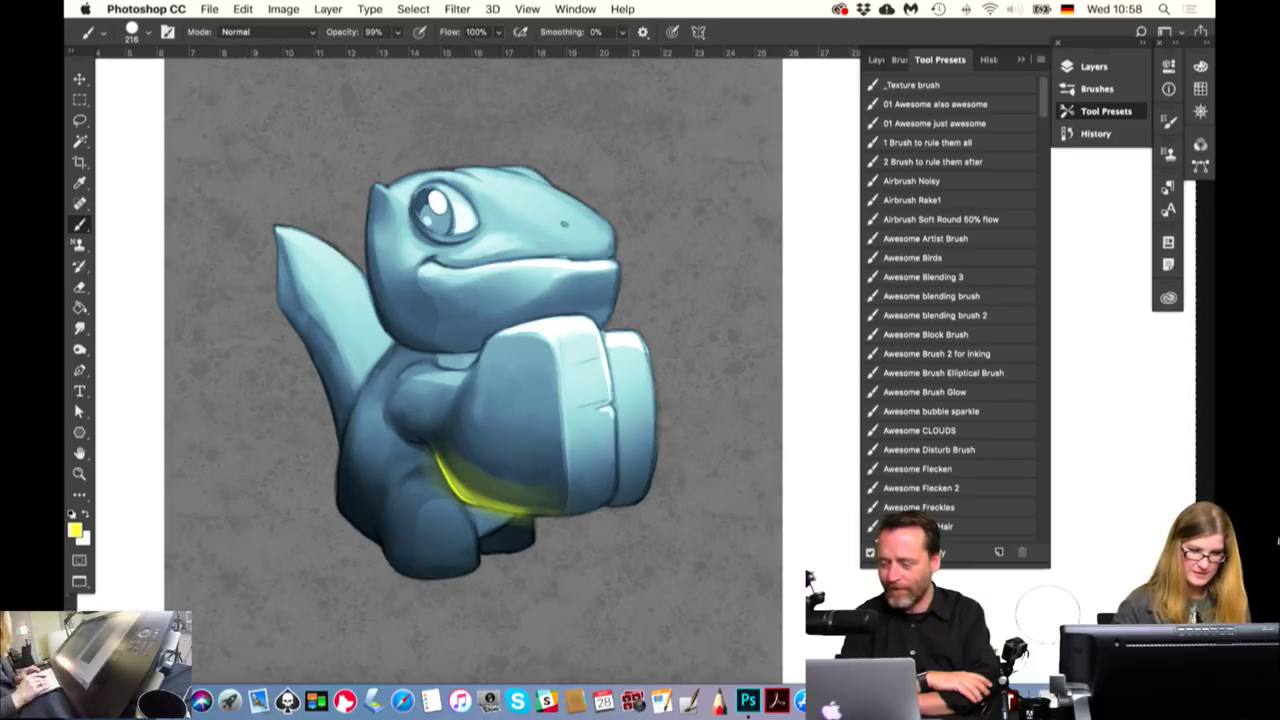
key(ctrl+z)
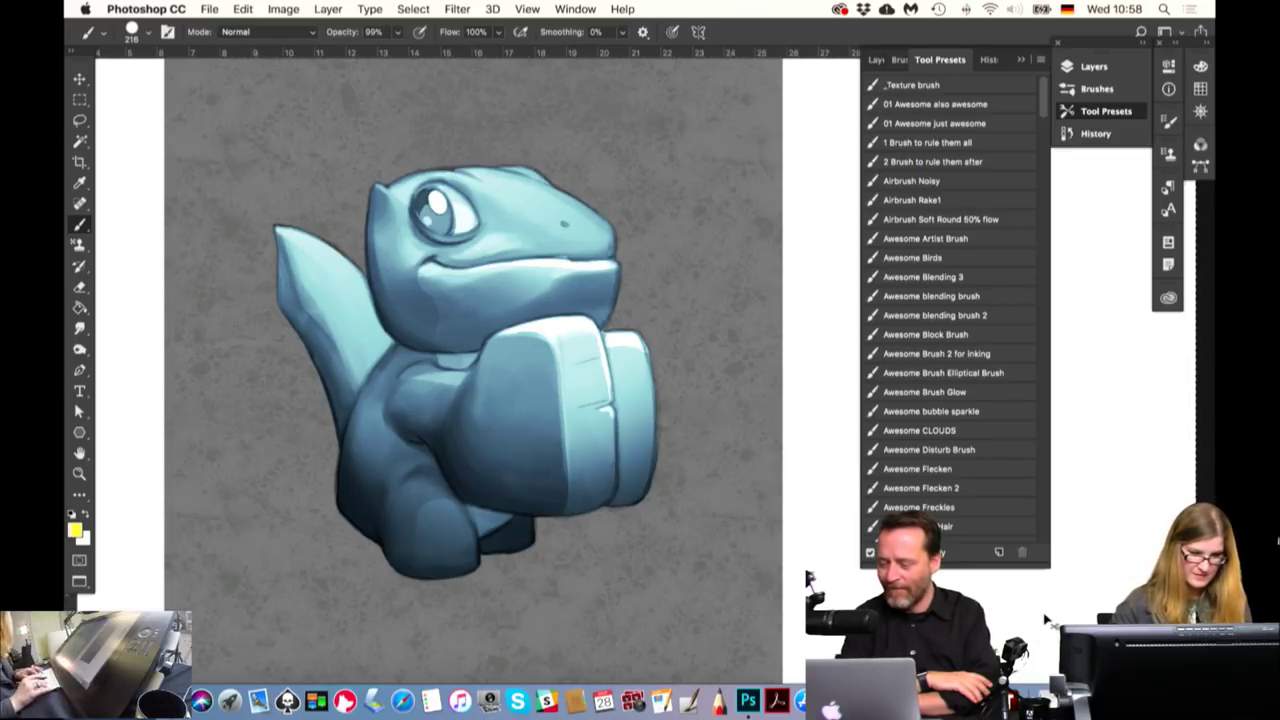
Select the Soft Round 27 pixels brush and return to the layer list
click(899, 59)
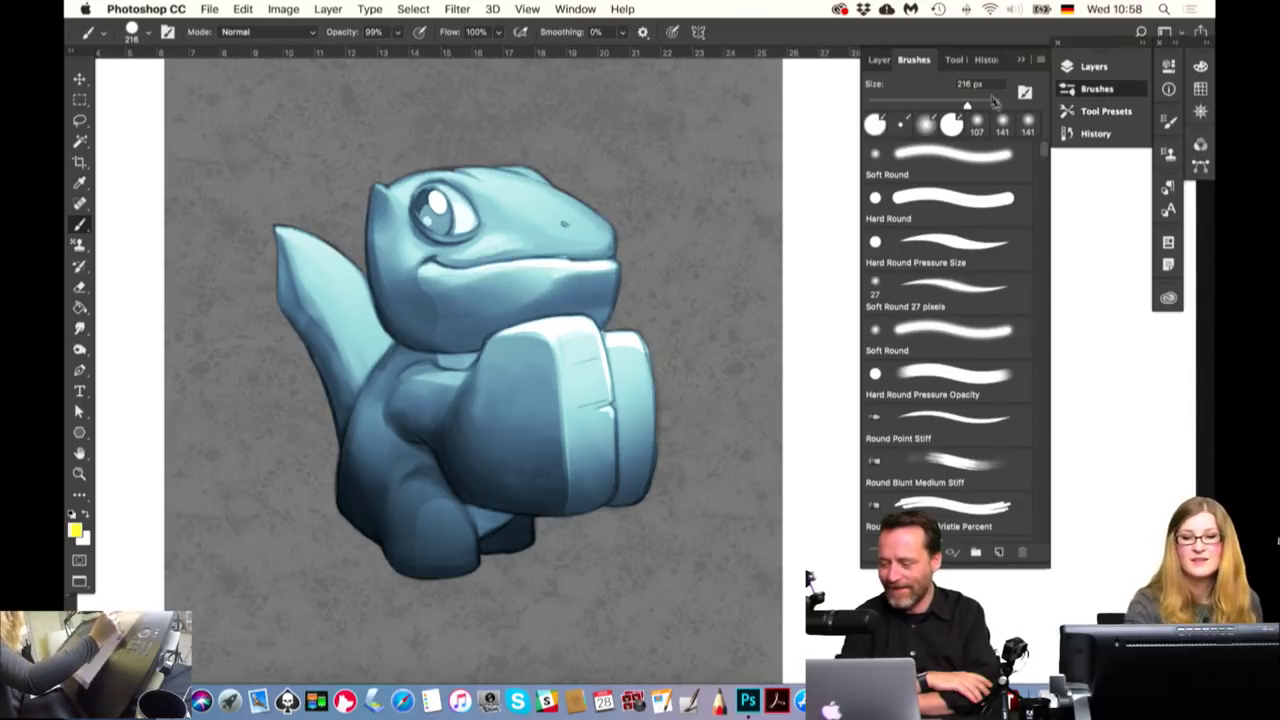
click(955, 290)
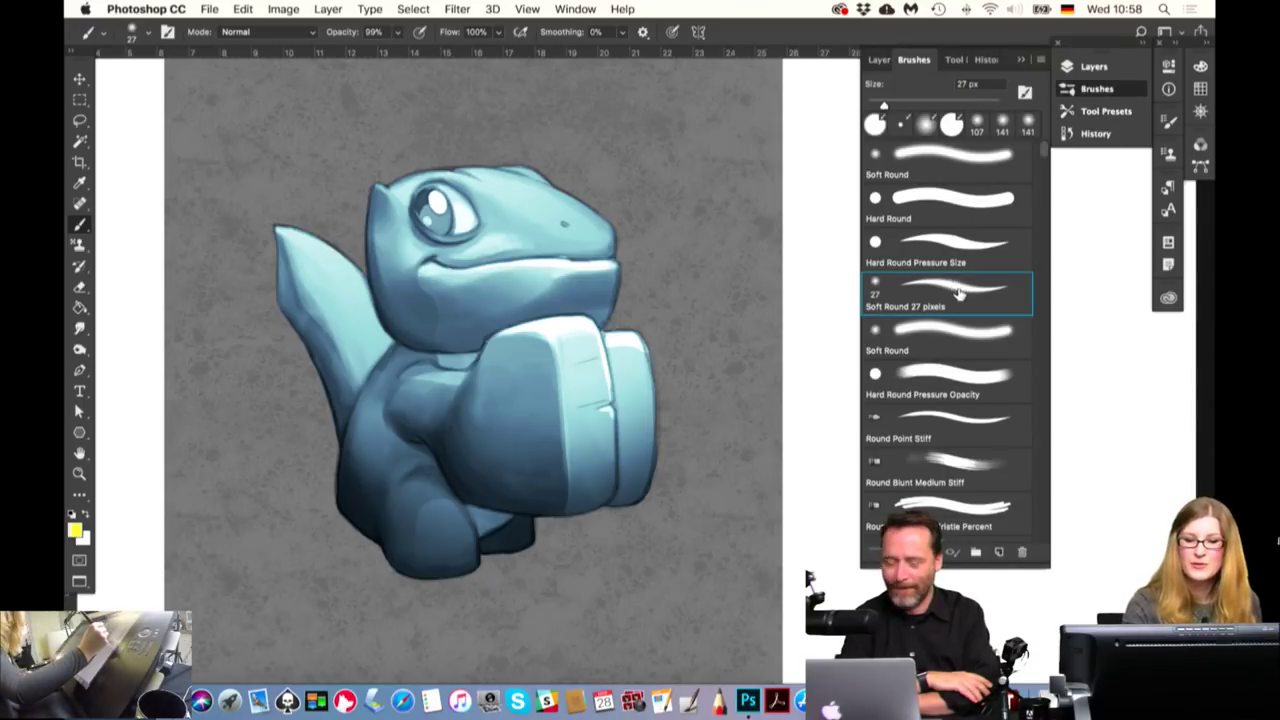
click(879, 60)
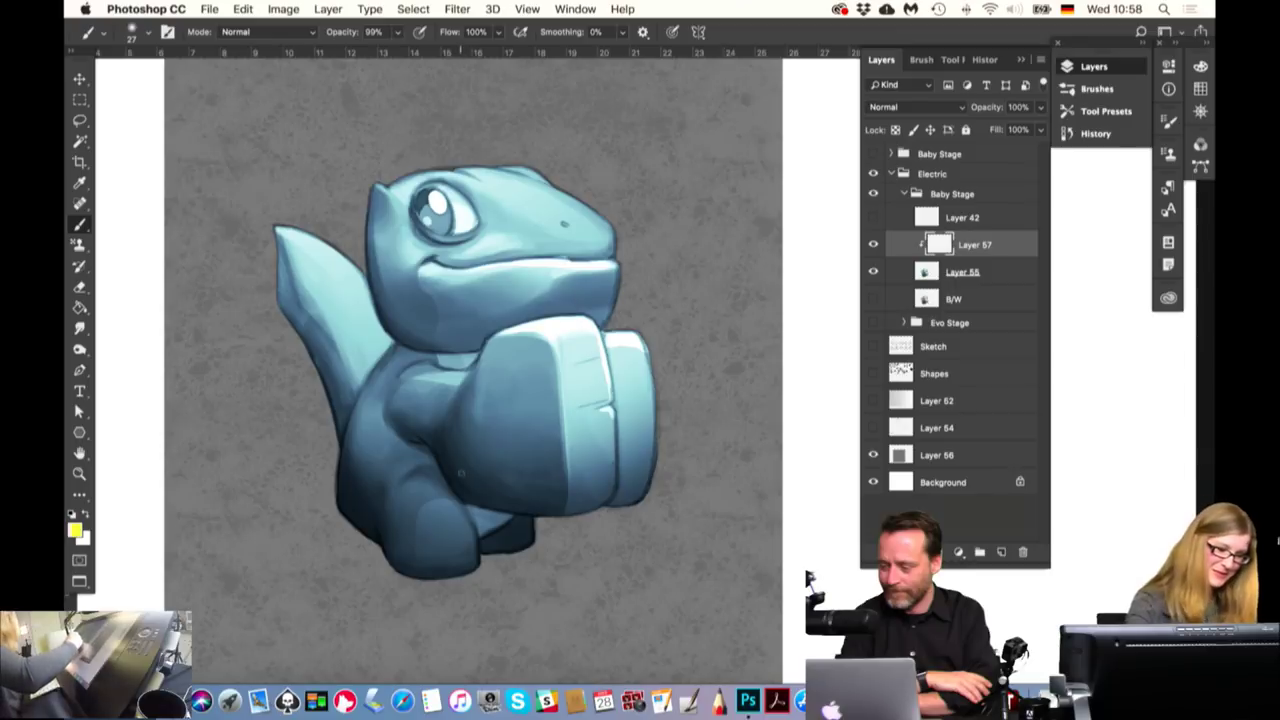
click(80, 120)
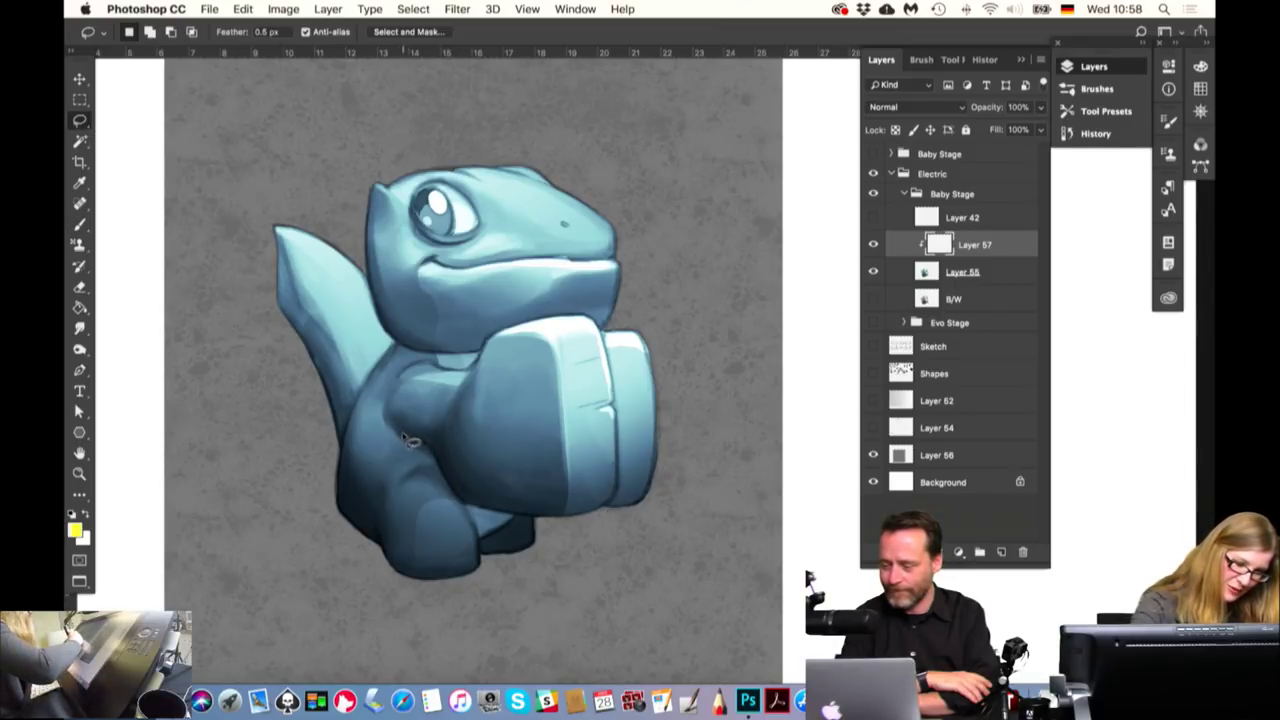
Lasso the lower belly under the arm and paint yellow glow inside the selection
drag(418, 440, 466, 498)
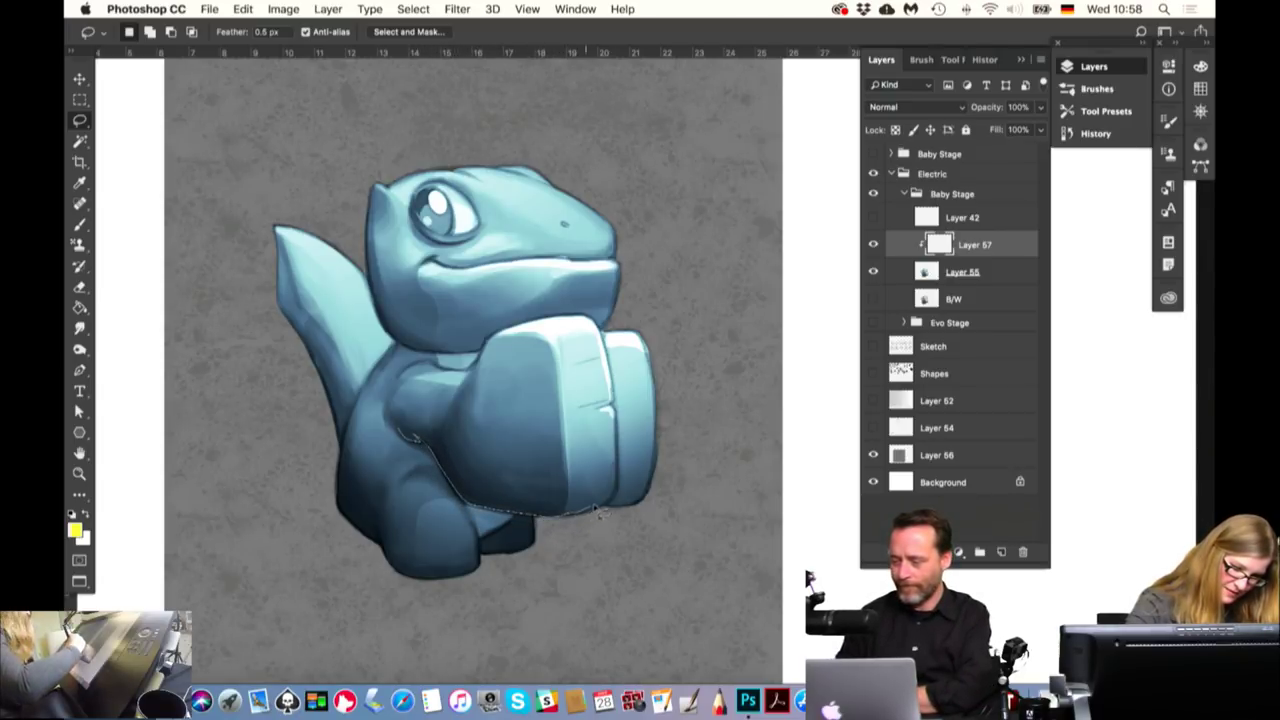
drag(615, 500, 420, 330)
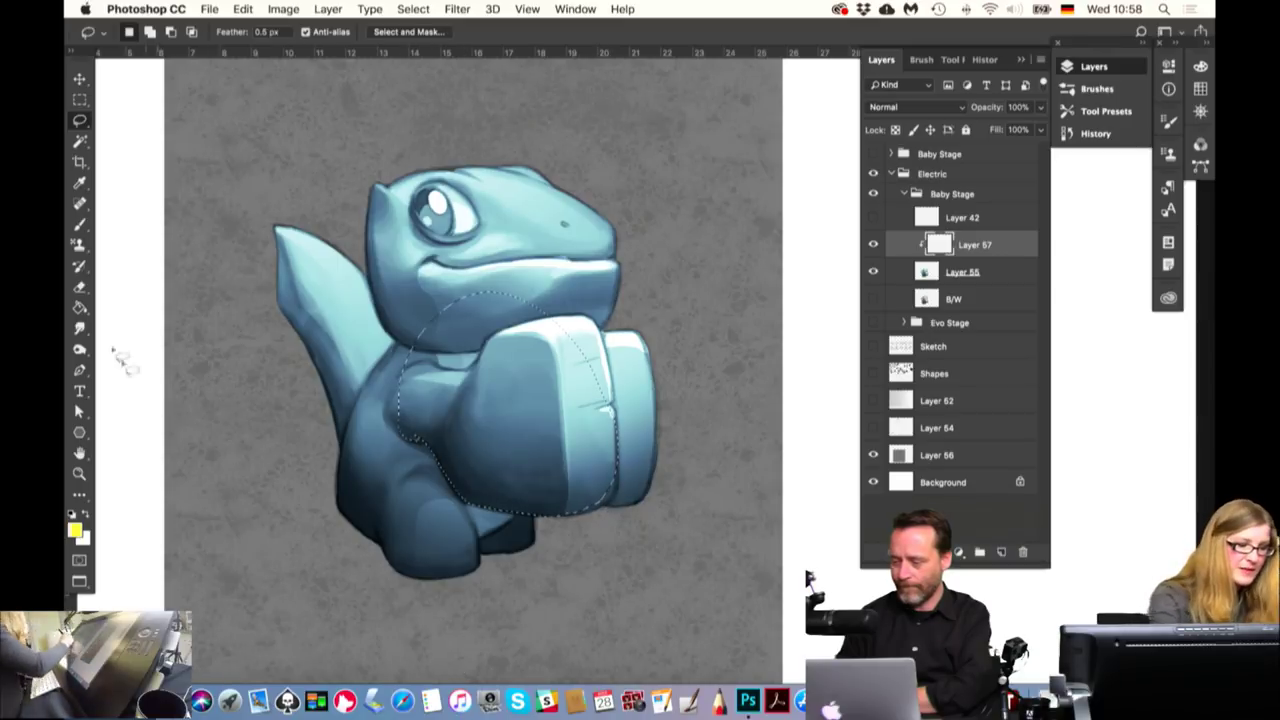
click(80, 224)
key(ctrl+j)
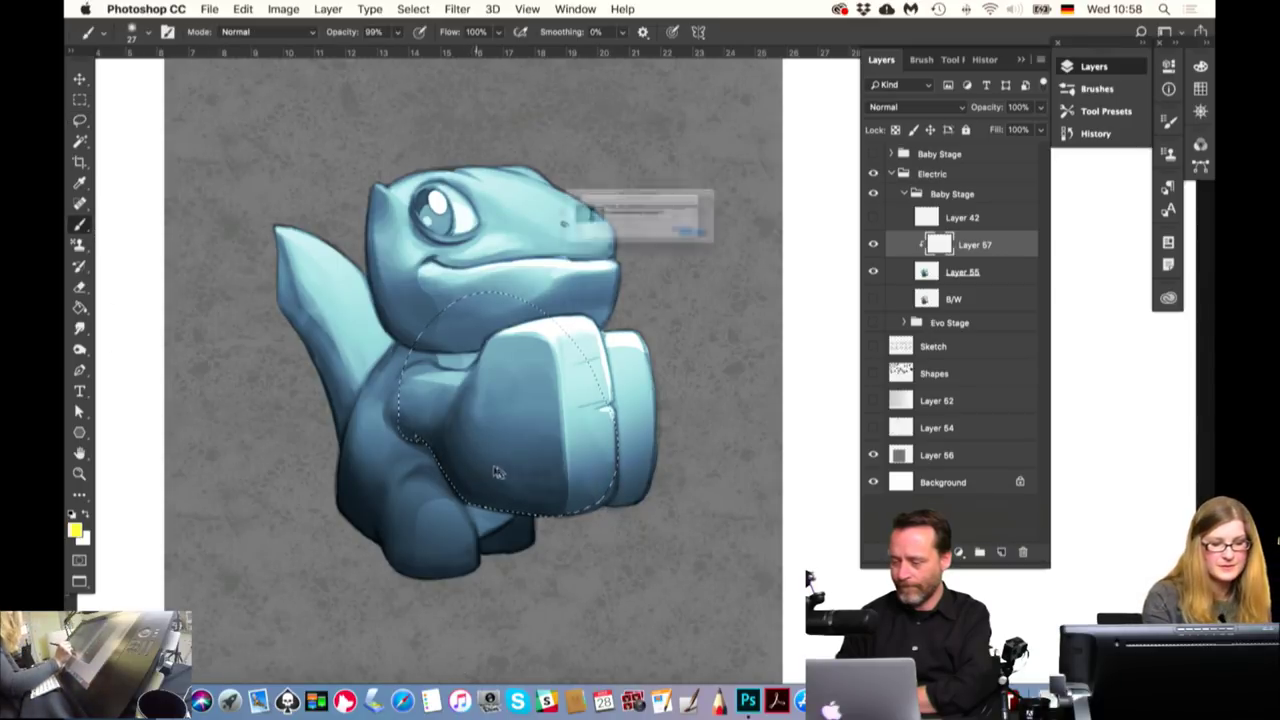
key(Return)
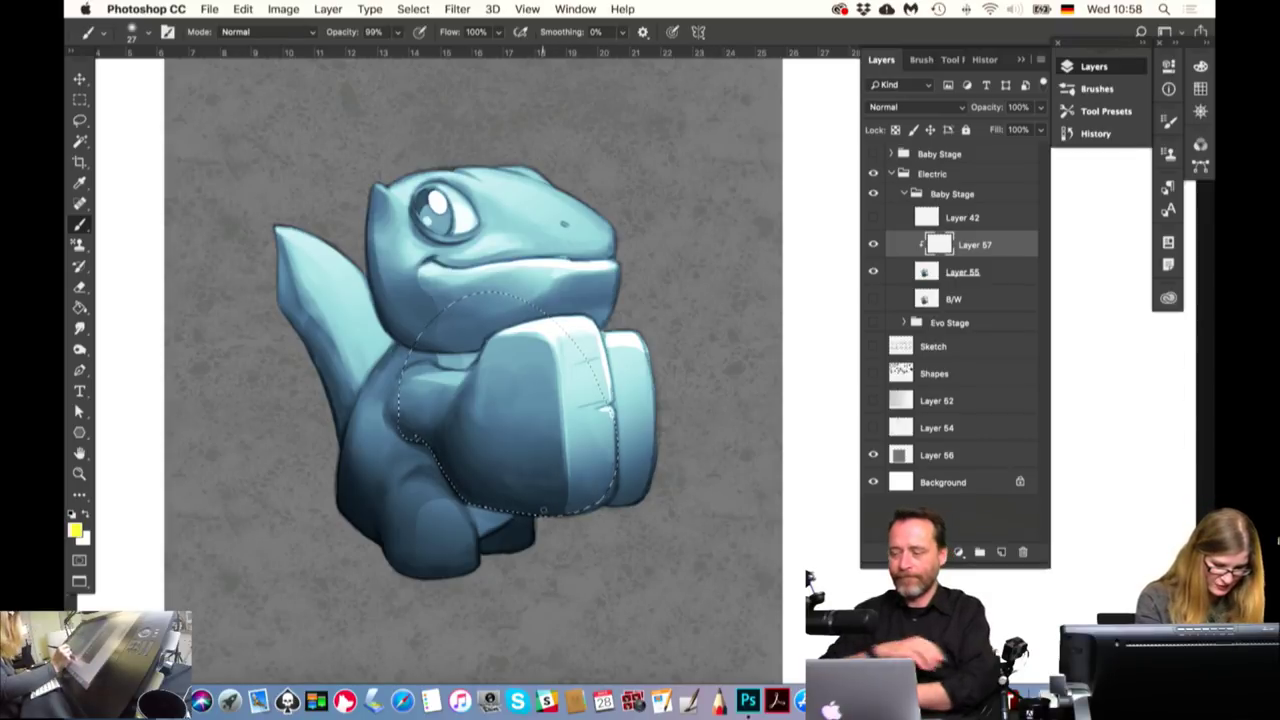
mouse_move(470, 537)
mouse_down()
mouse_move(446, 537)
mouse_move(644, 555)
mouse_up()
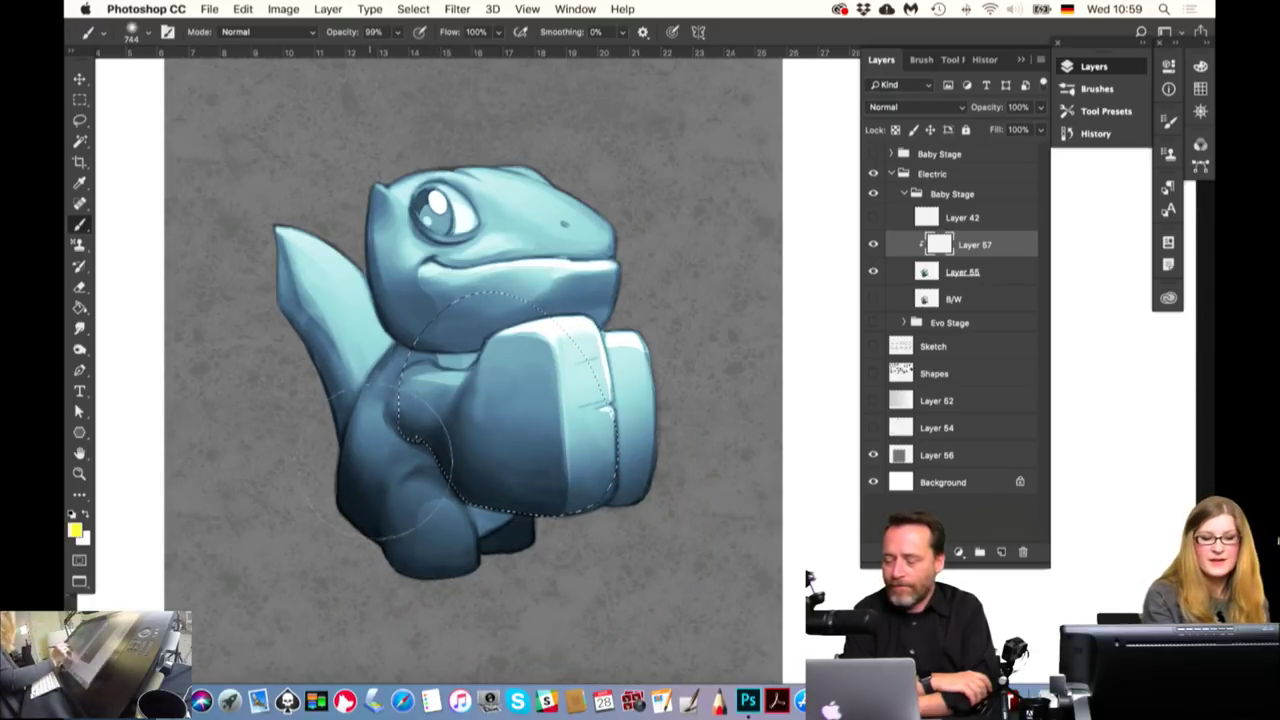
drag(380, 490, 360, 470)
drag(452, 455, 578, 500)
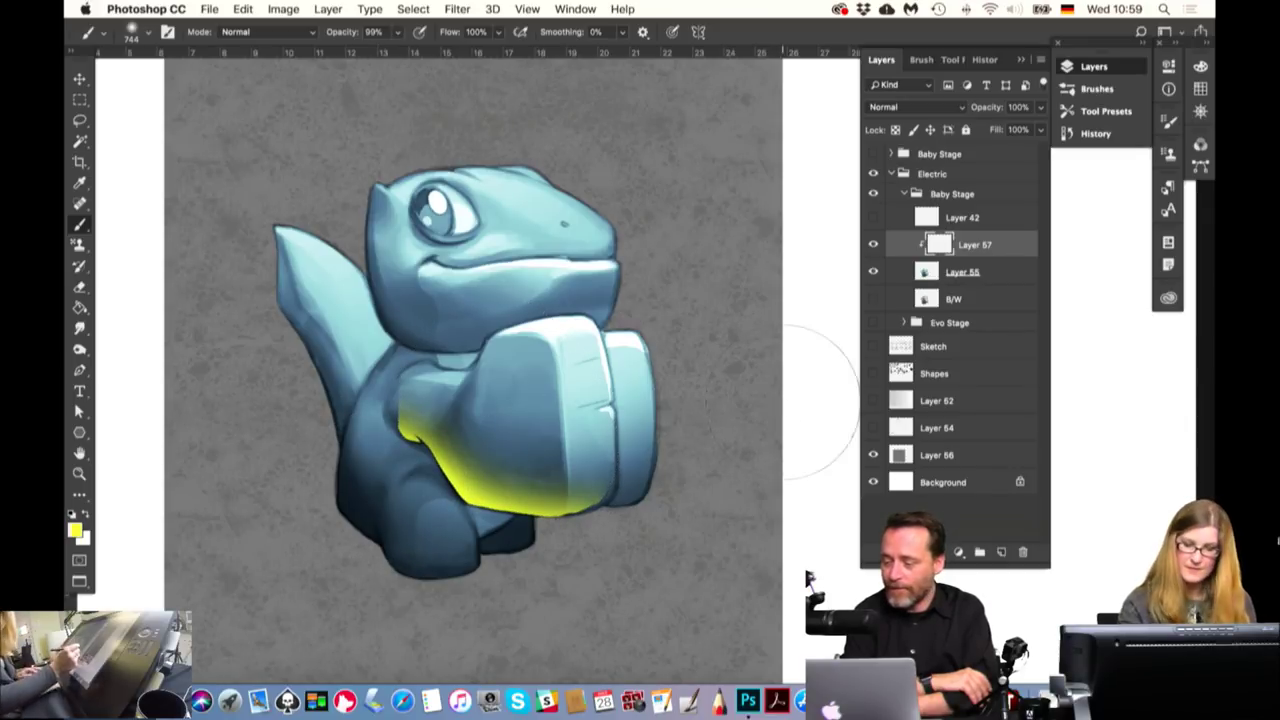
Duplicate the yellow glow layer to strengthen it and compare its visibility
drag(962, 252, 950, 256)
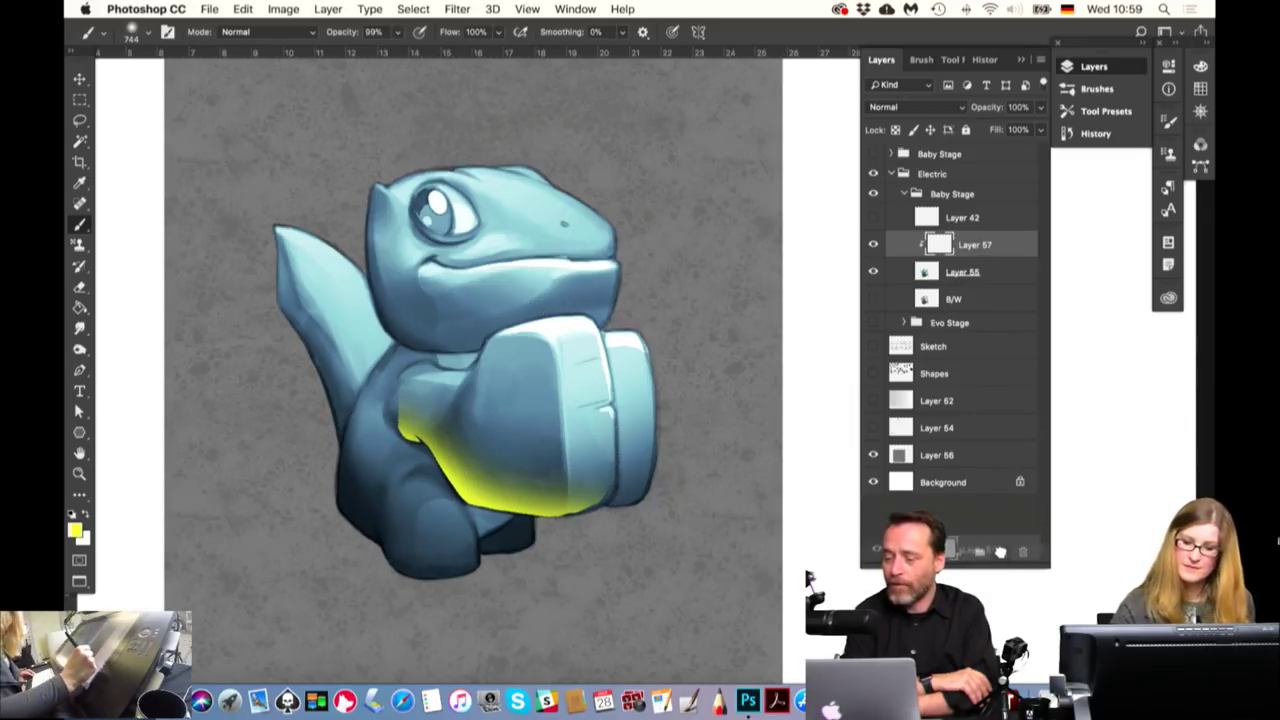
key(ctrl+comma)
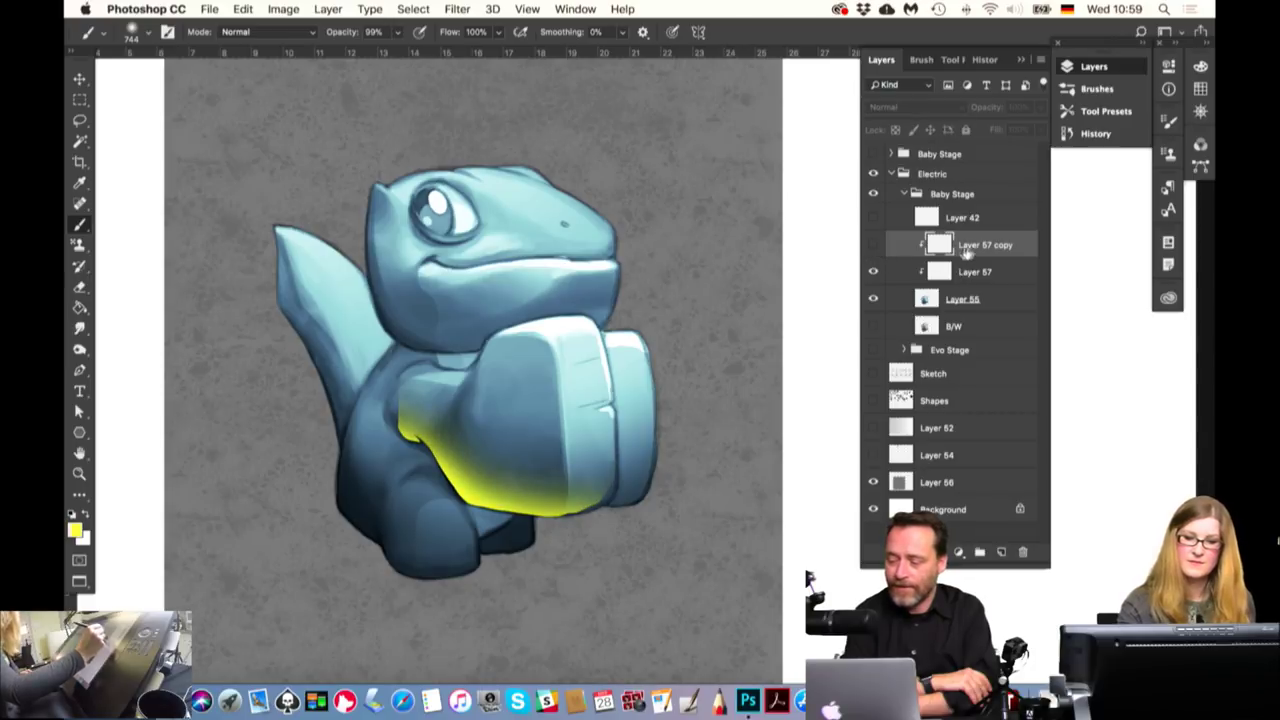
key(ctrl+comma)
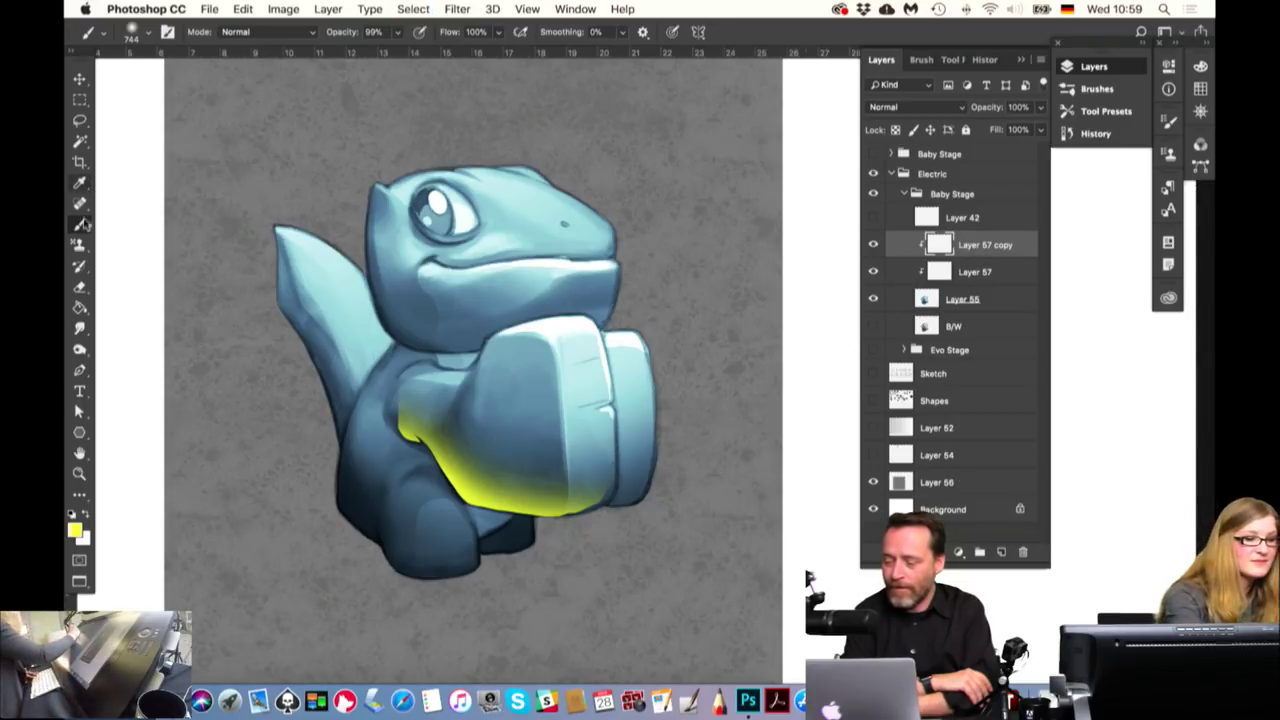
Lasso the creature's left side and paint yellow into the lower body and up the flank
click(82, 121)
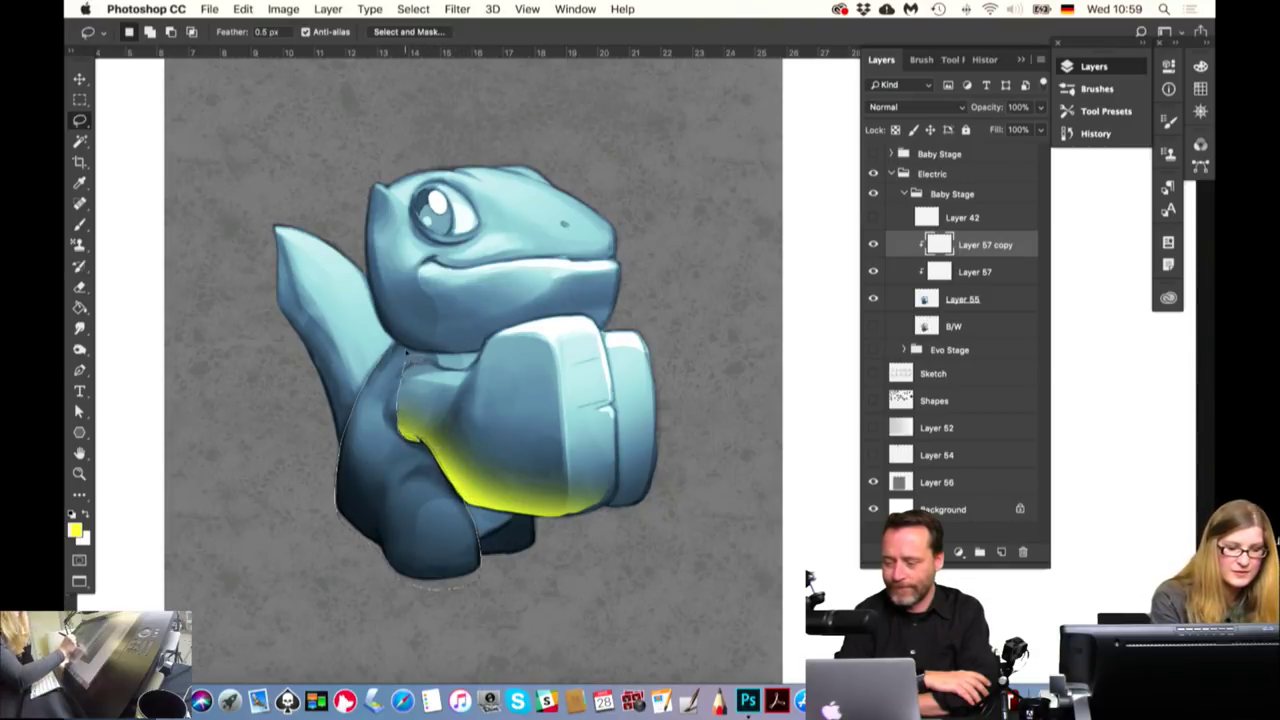
mouse_move(405, 352)
mouse_down()
mouse_move(372, 497)
mouse_move(405, 520)
mouse_move(397, 545)
mouse_up()
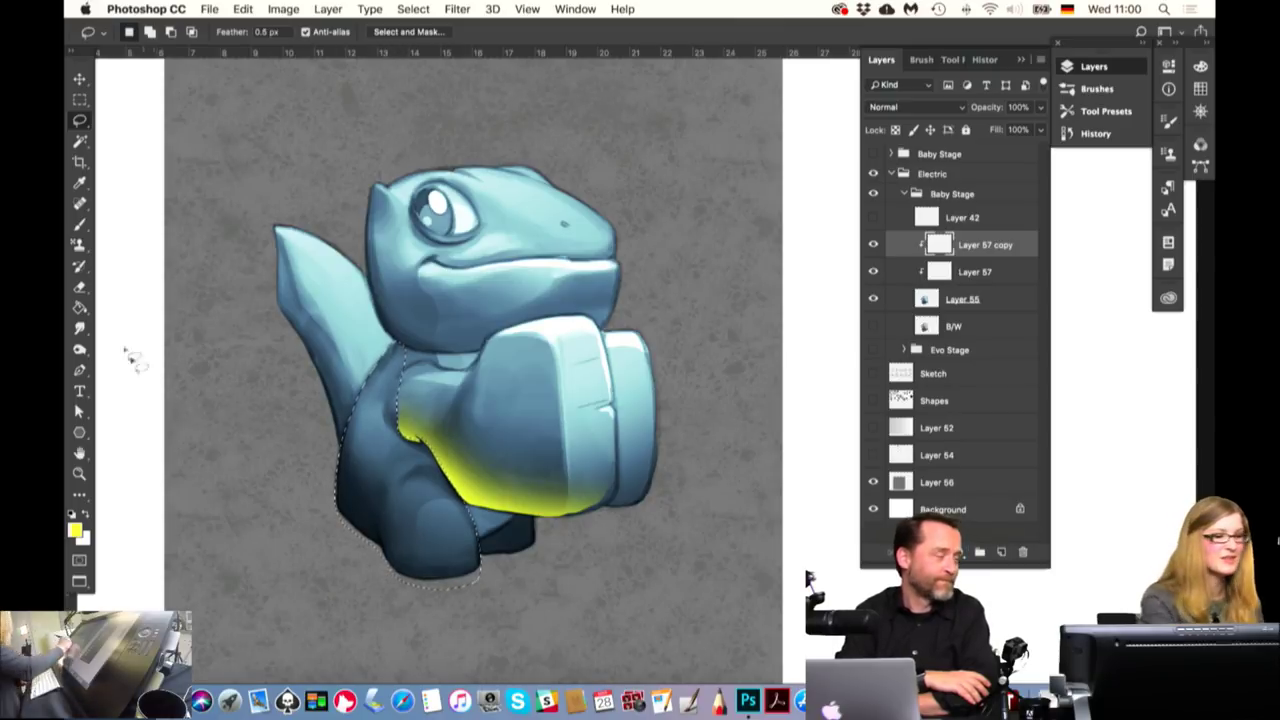
key(b)
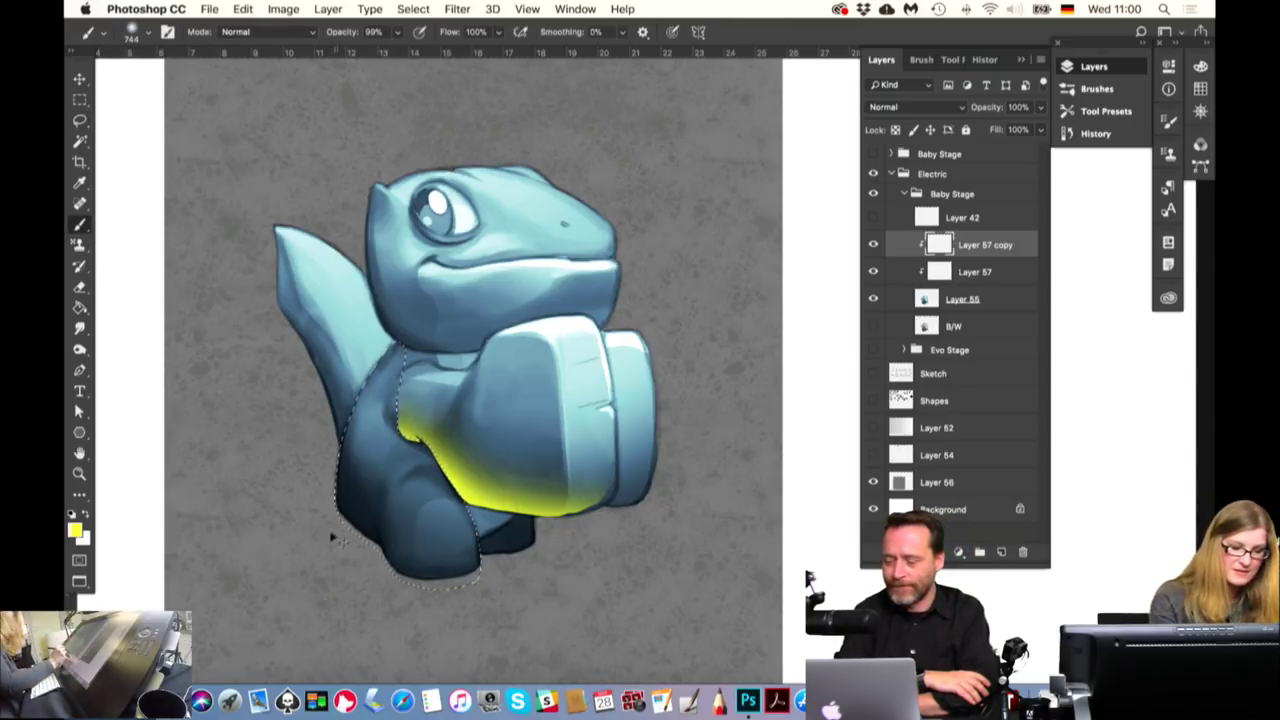
drag(354, 496, 372, 550)
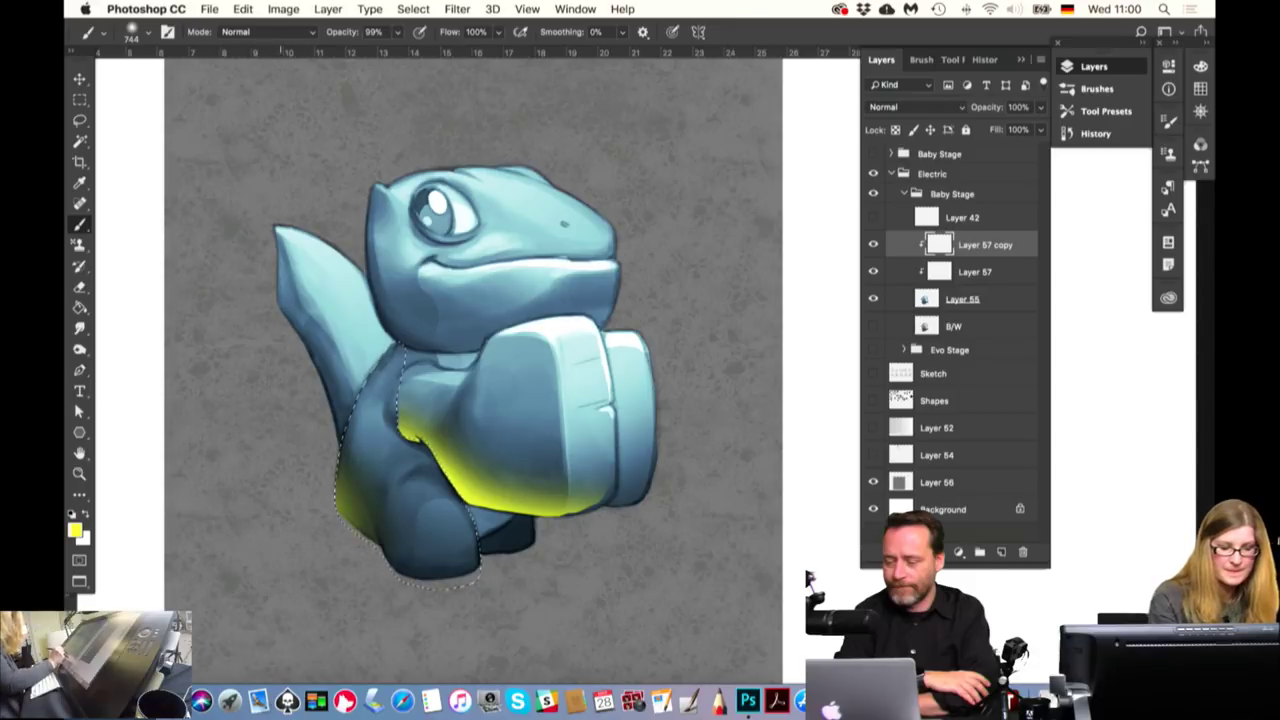
drag(346, 450, 380, 562)
mouse_move(350, 480)
mouse_down()
mouse_move(402, 570)
mouse_move(470, 576)
mouse_up()
drag(365, 520, 470, 572)
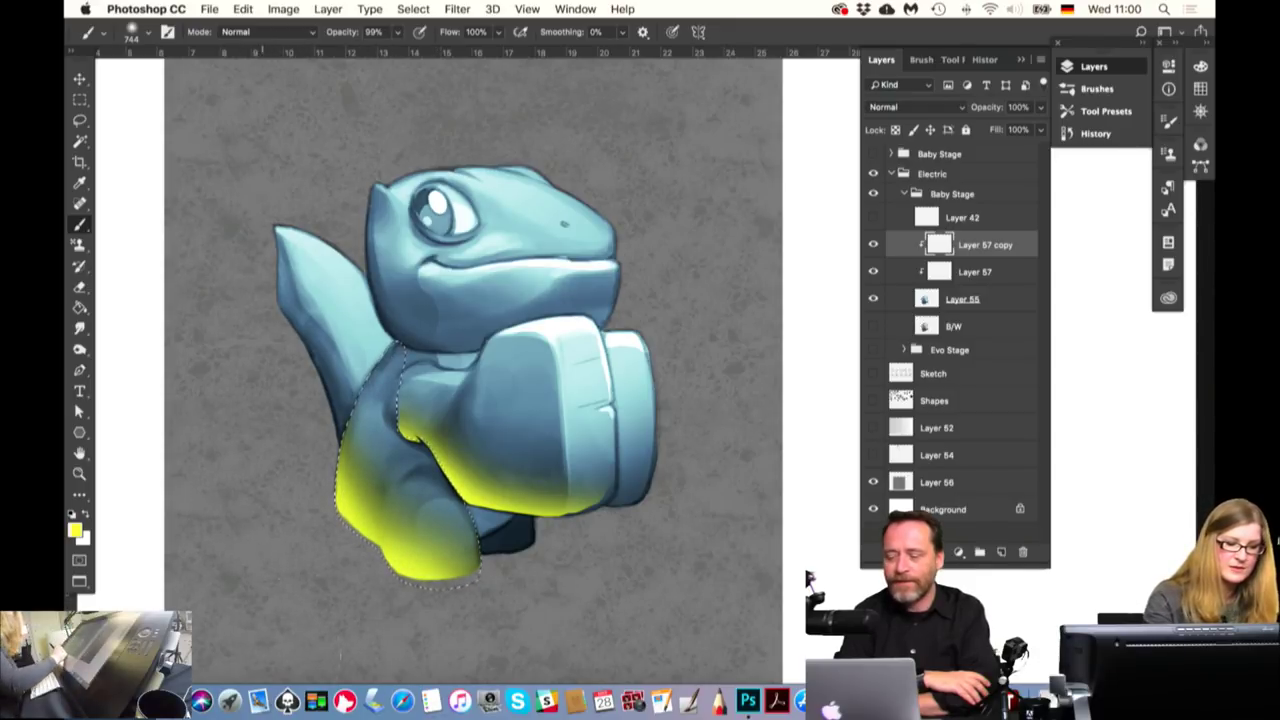
drag(372, 505, 365, 418)
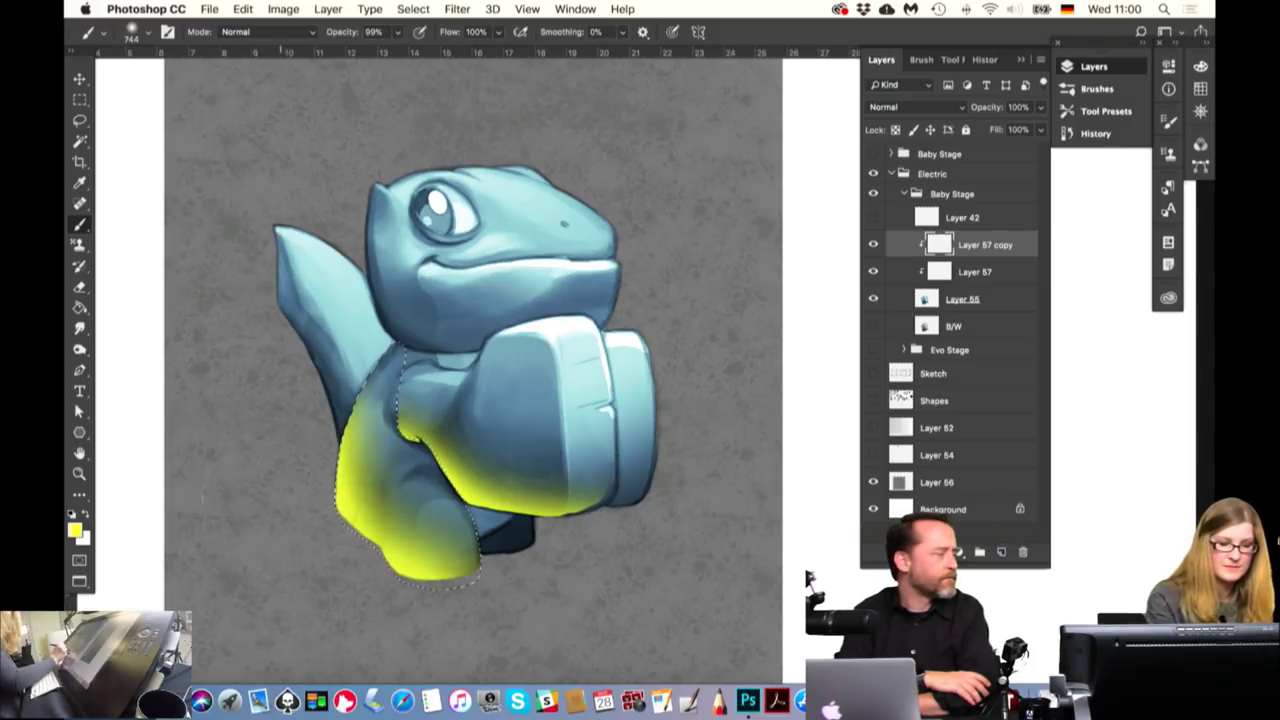
Lighten the right side of the fist, then toggle the yellow shading layers to compare
click(950, 59)
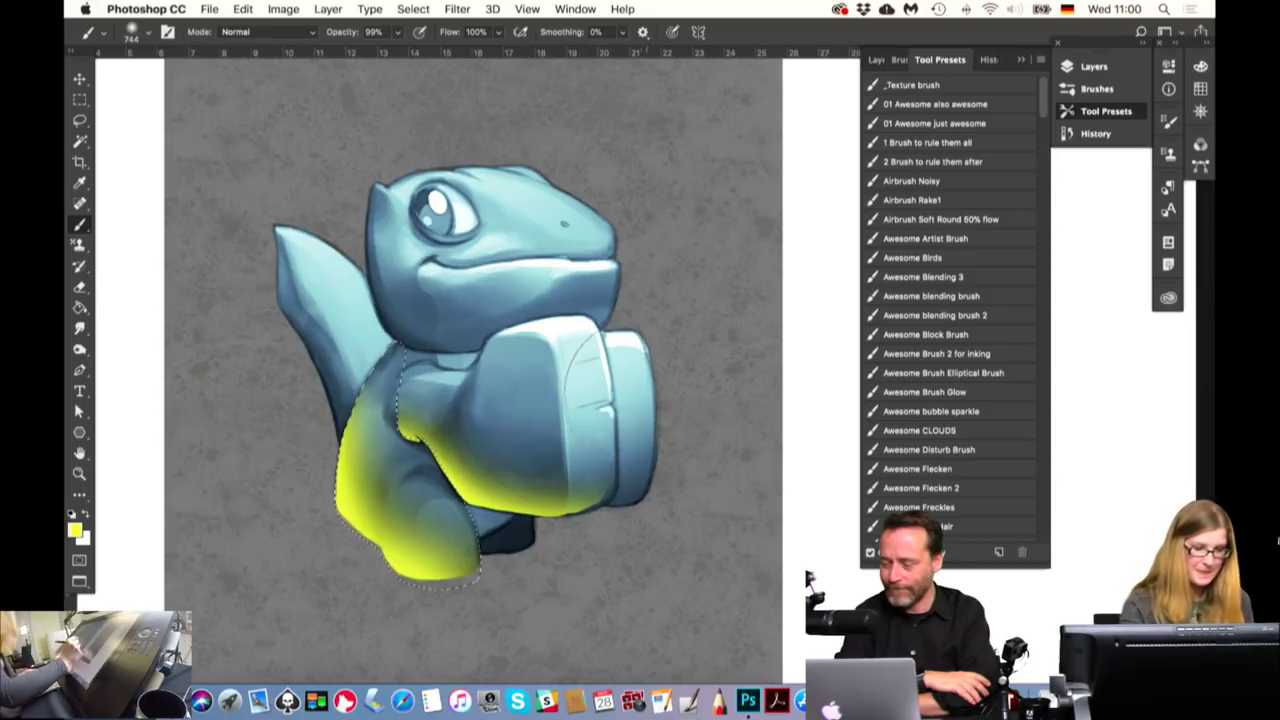
drag(610, 390, 645, 450)
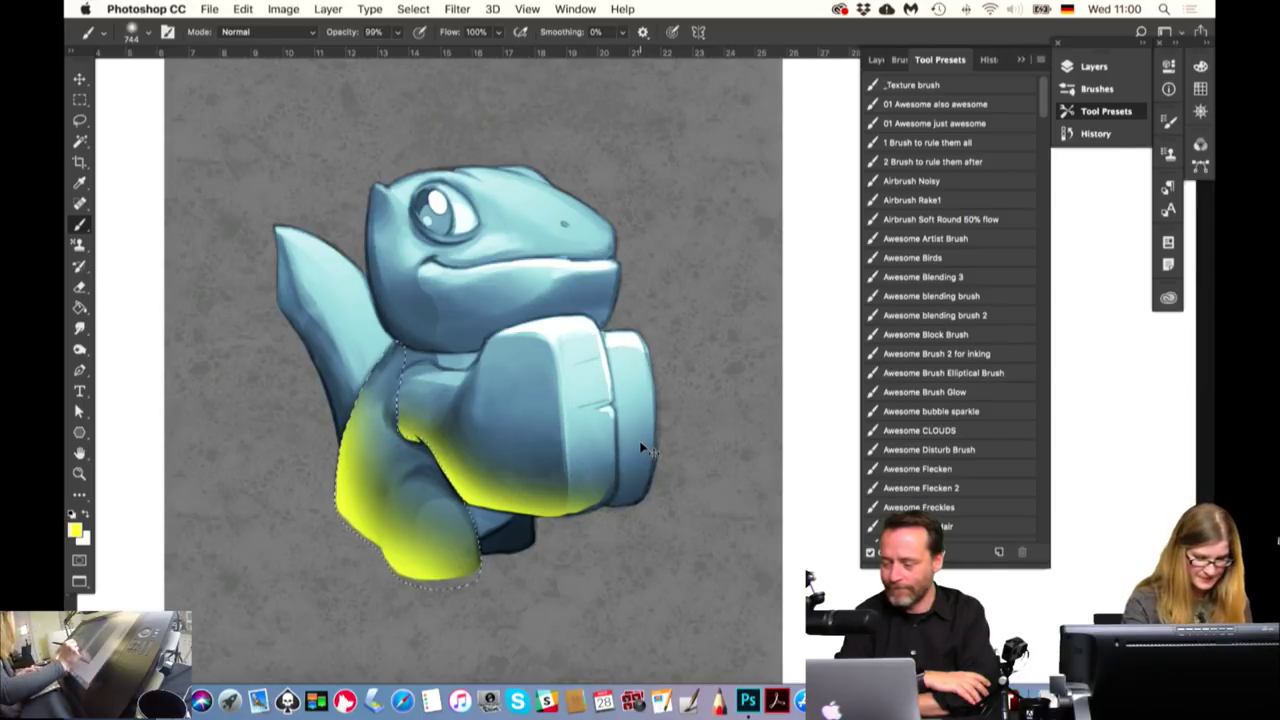
click(876, 59)
click(873, 245)
click(873, 245)
click(873, 271)
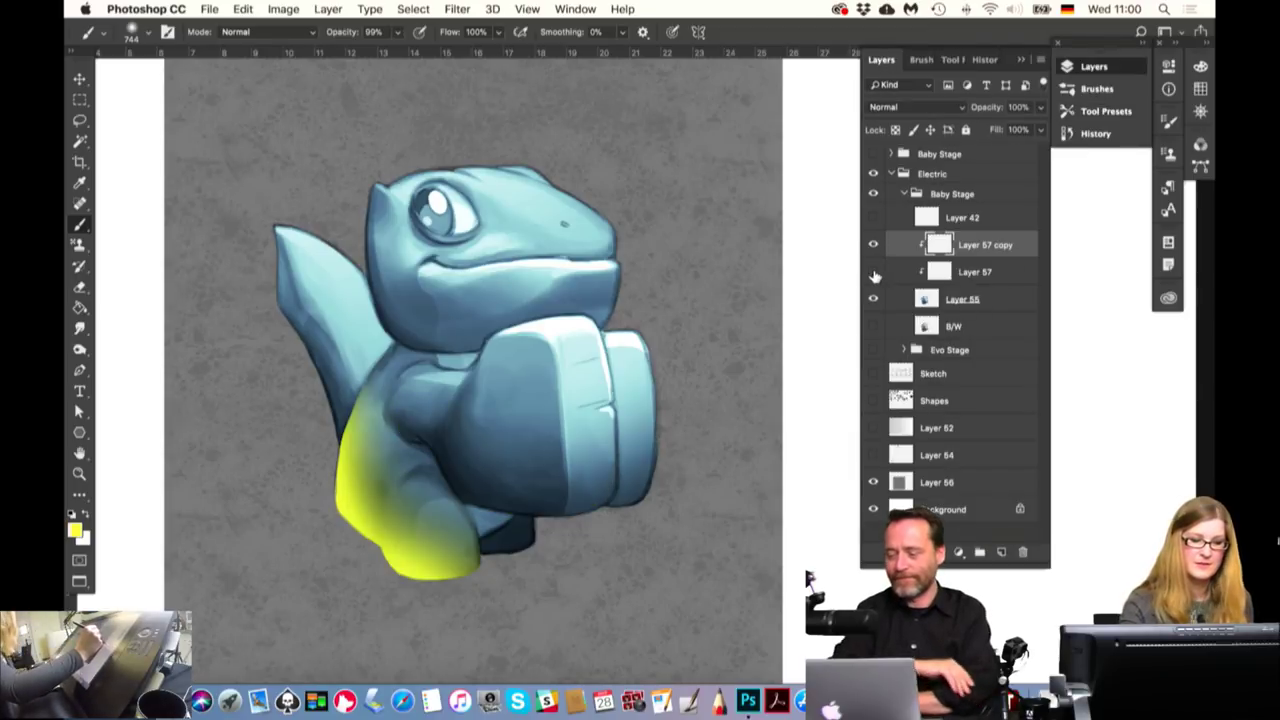
click(873, 271)
Add a new clipped layer above Layer 55 and lasso the back fin
click(962, 298)
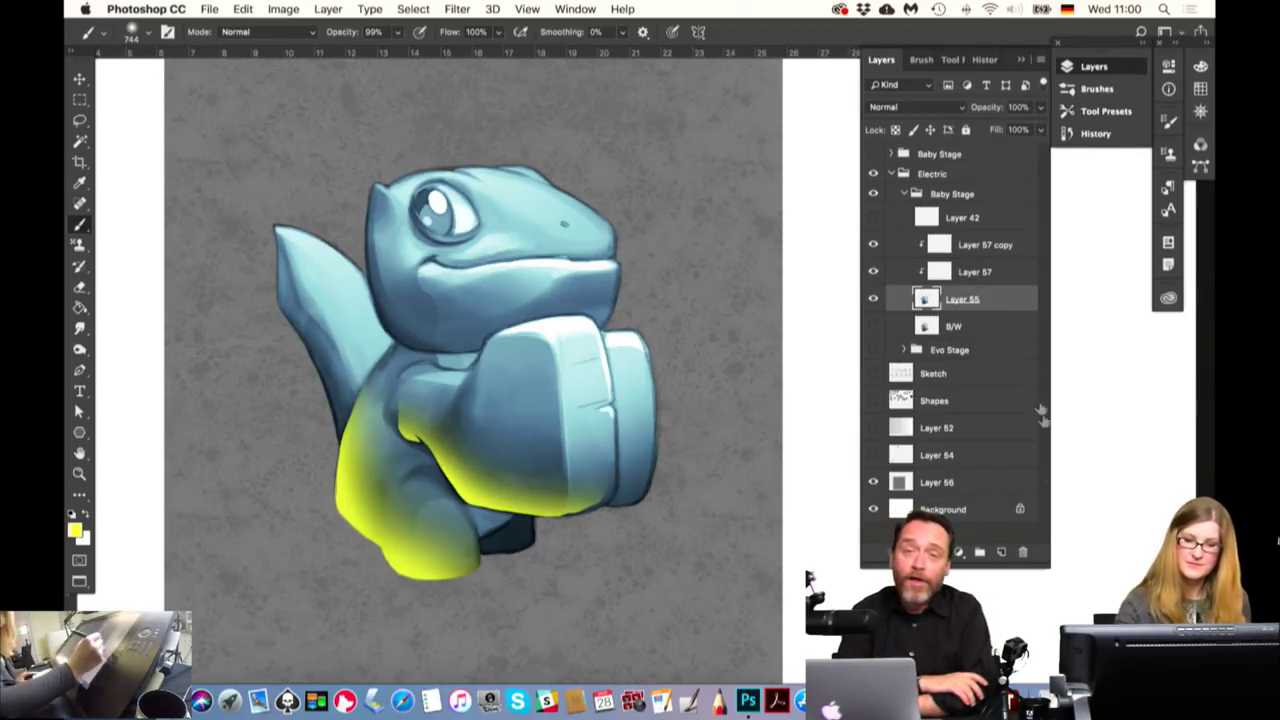
click(1001, 551)
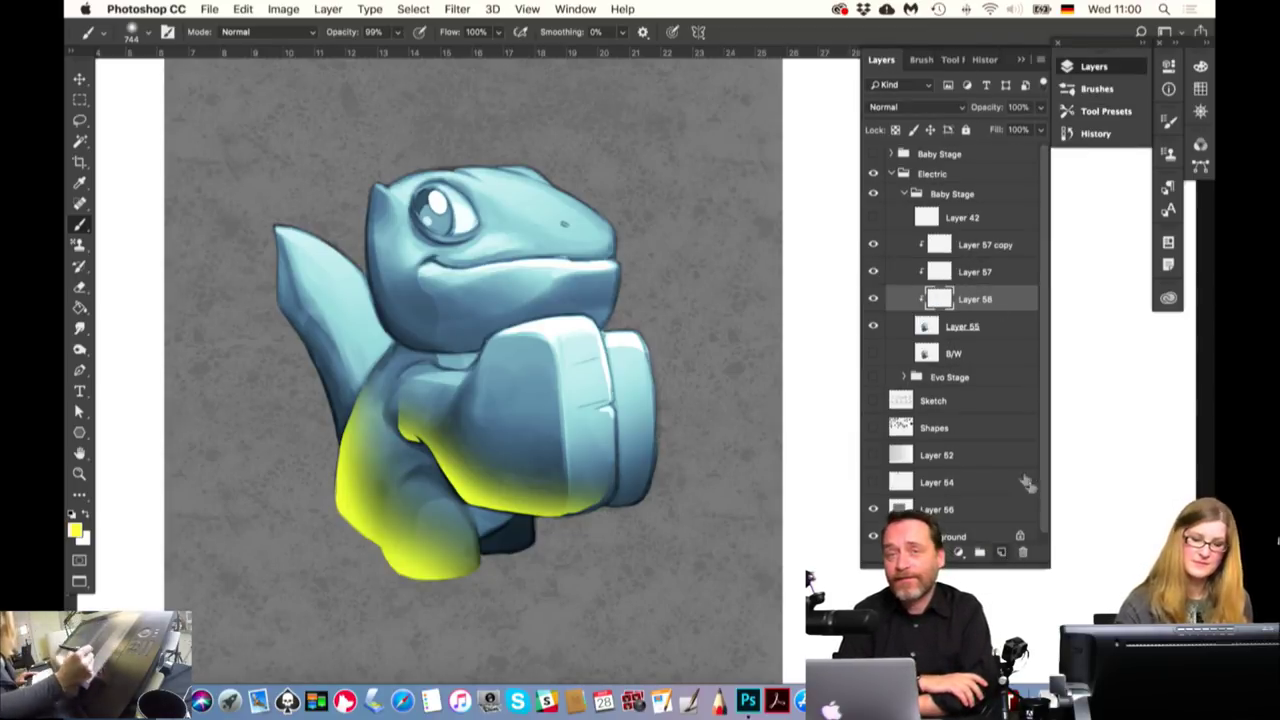
click(80, 120)
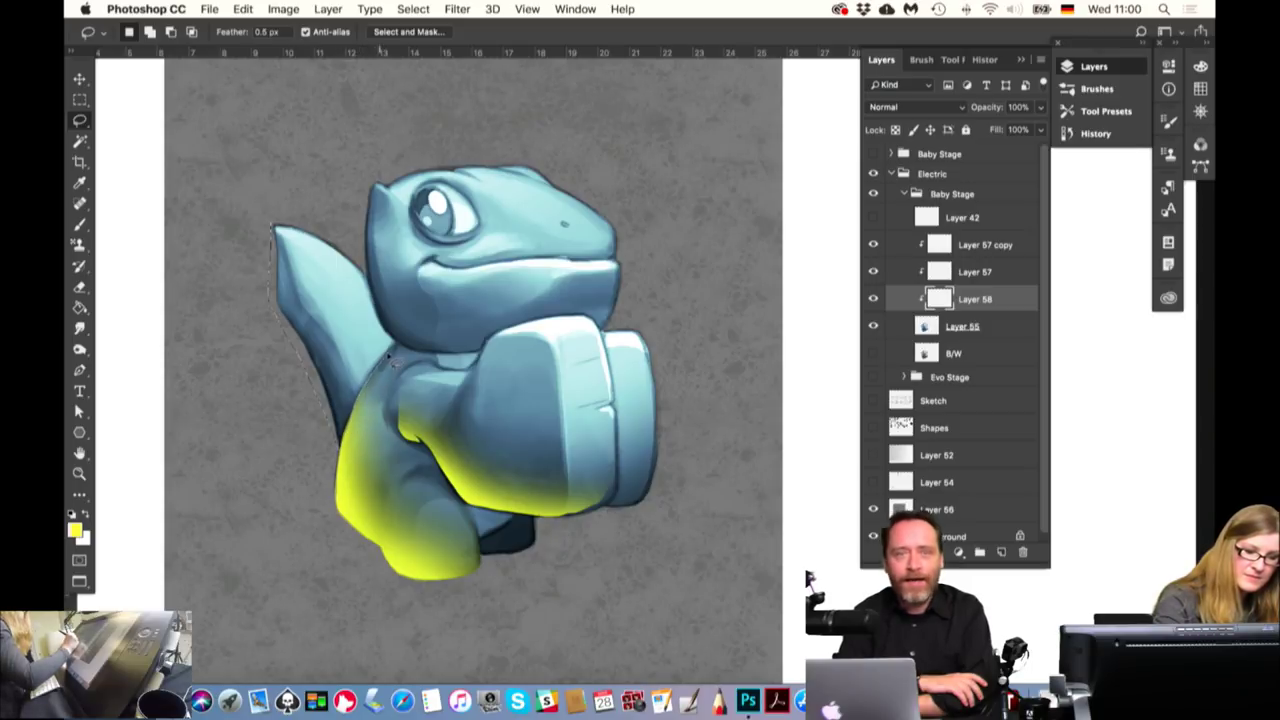
drag(392, 362, 345, 268)
Paint yellow glow up the lower fin, deselect, and add another clipped layer
click(82, 224)
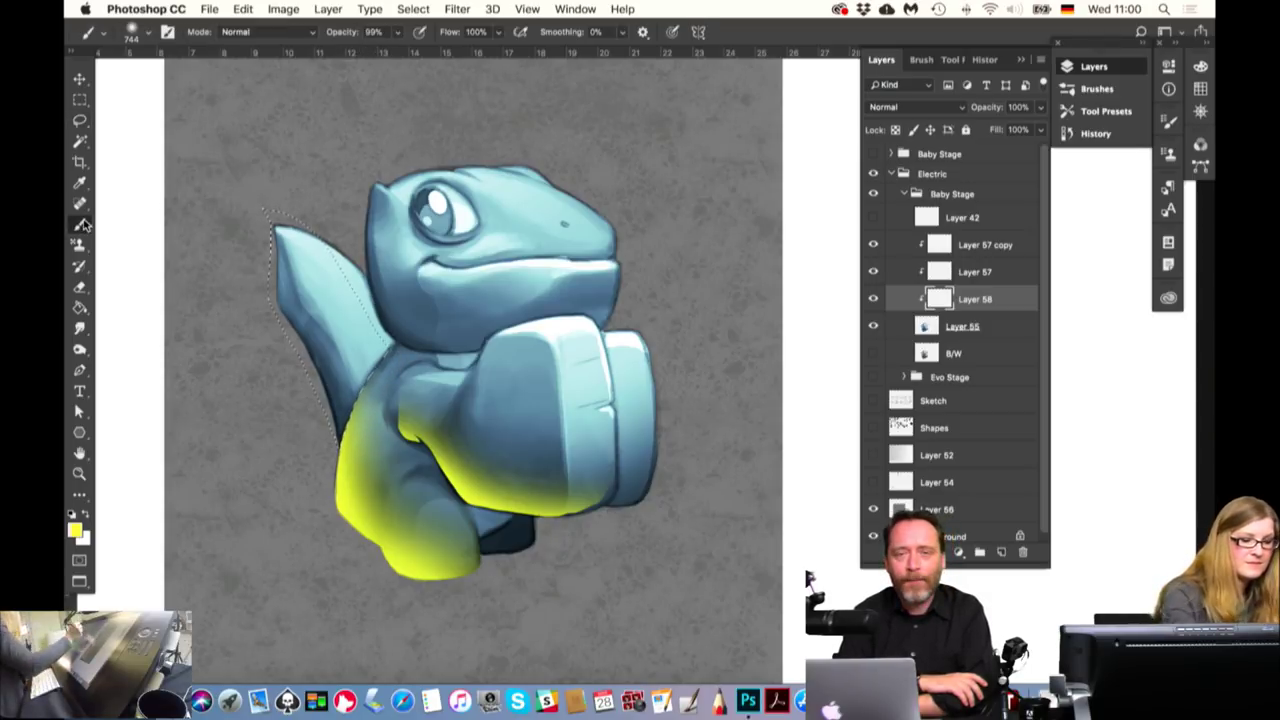
drag(345, 445, 305, 340)
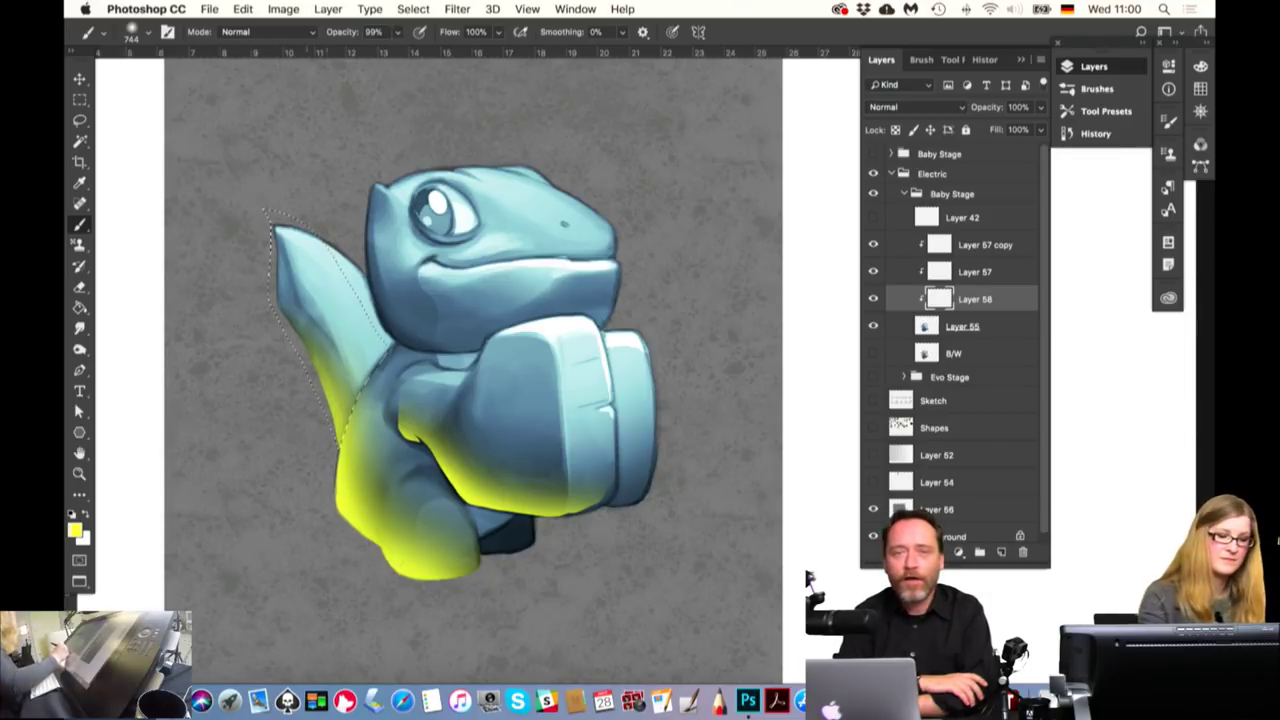
drag(335, 375, 300, 320)
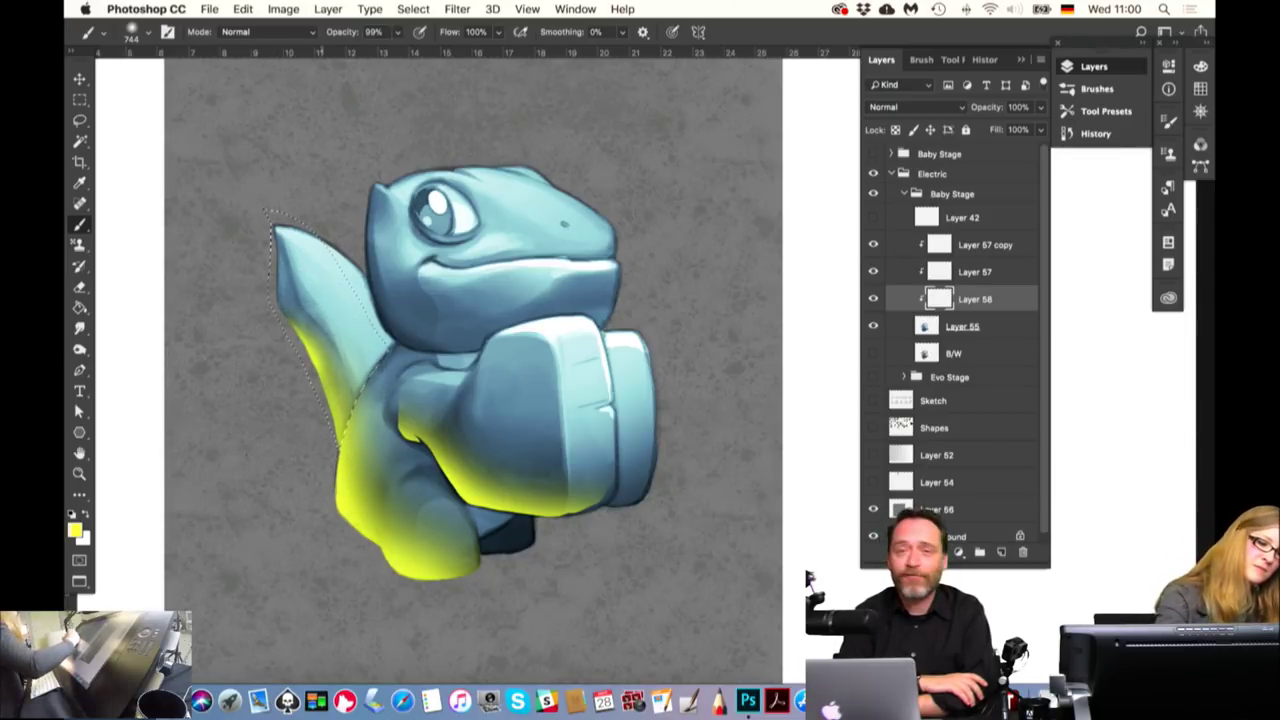
key(ctrl+z)
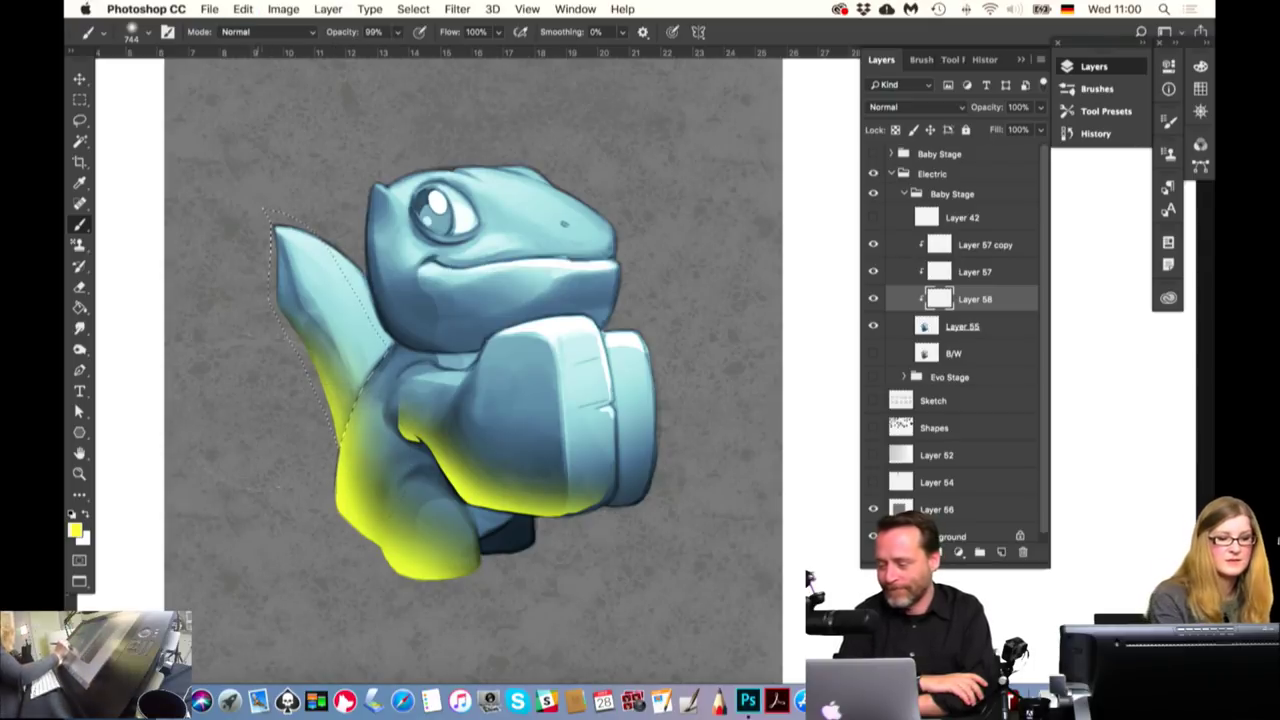
drag(325, 362, 288, 312)
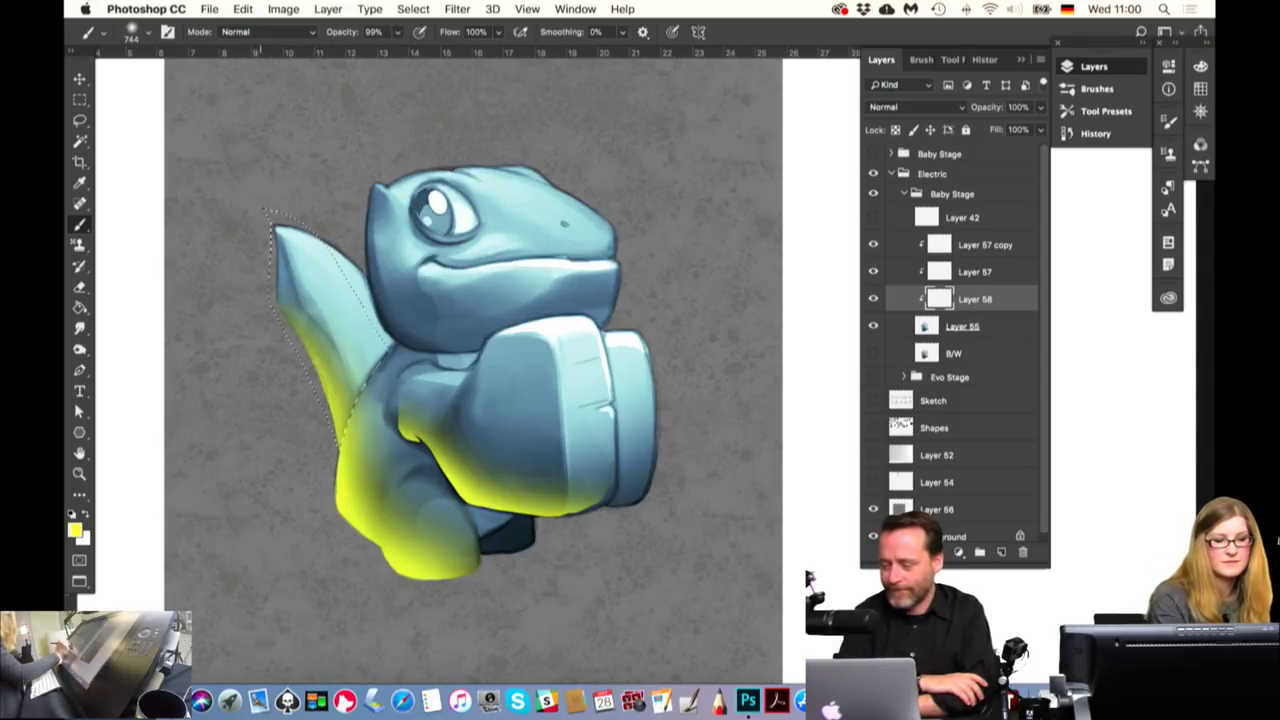
drag(325, 410, 318, 350)
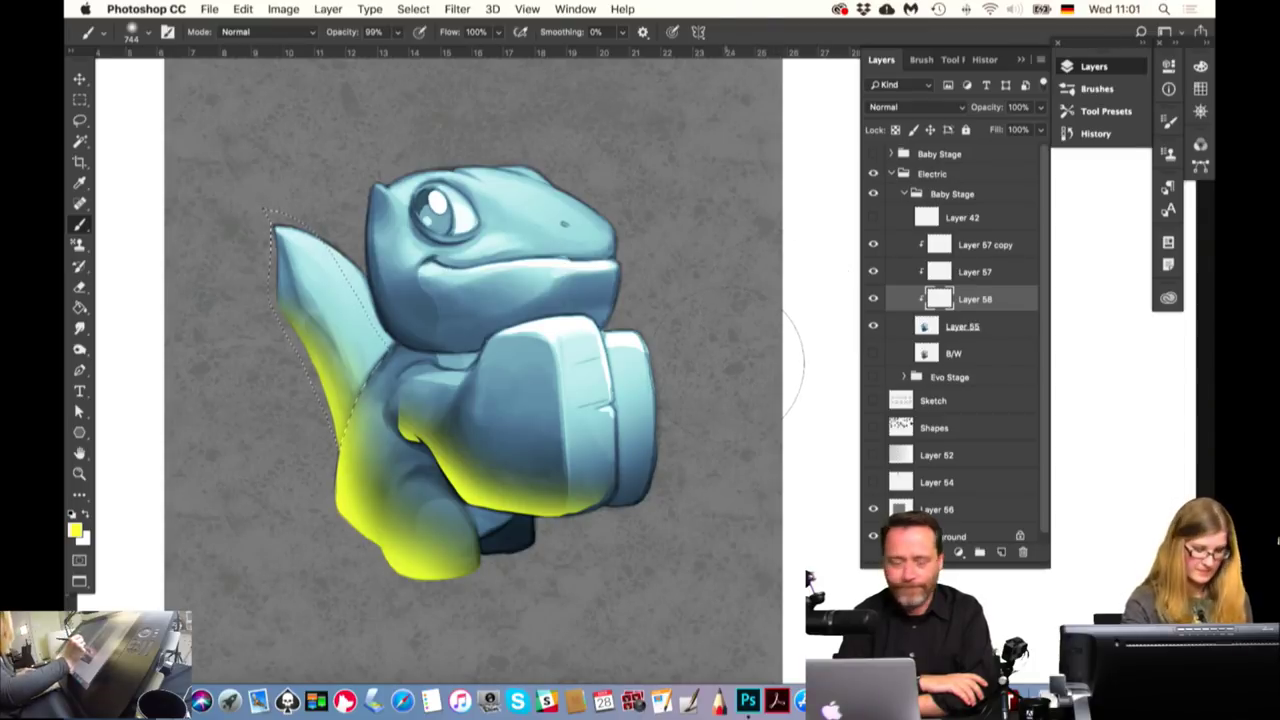
key(ctrl+d)
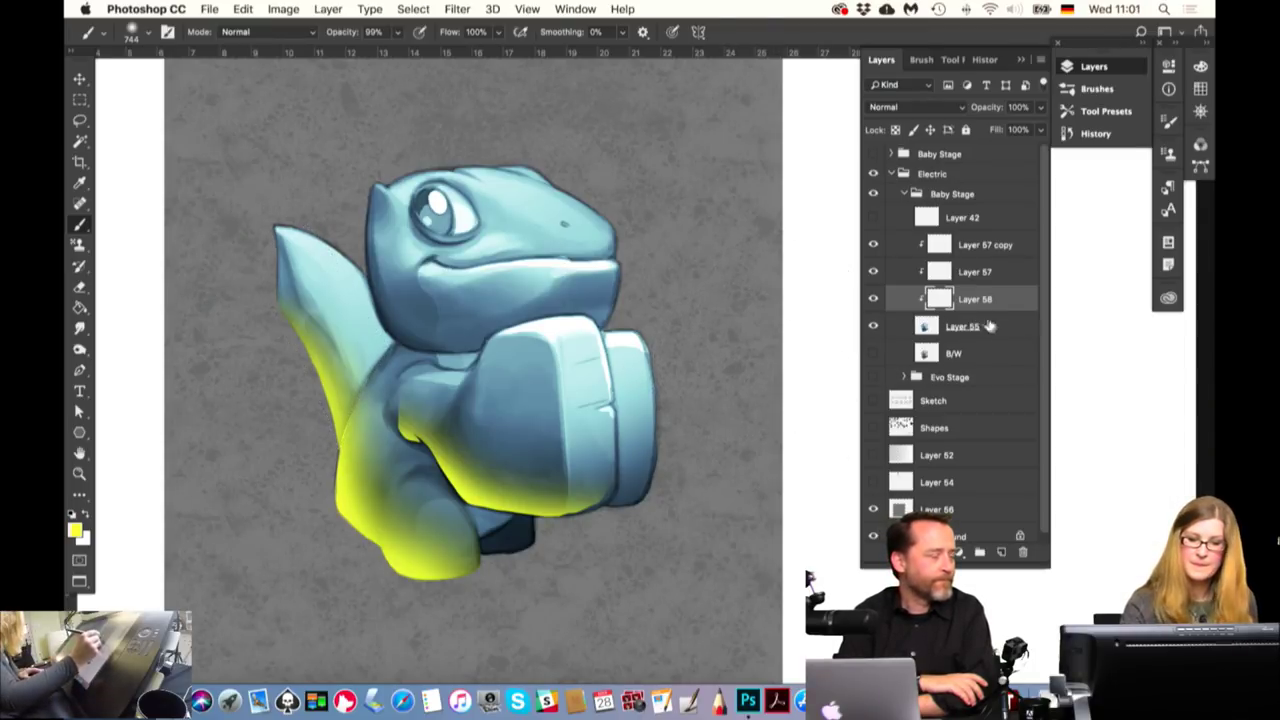
key(ctrl+shift+alt+n)
Move Layer 59 below Layer 58 and lasso-select the lizard's head area
drag(976, 305, 980, 329)
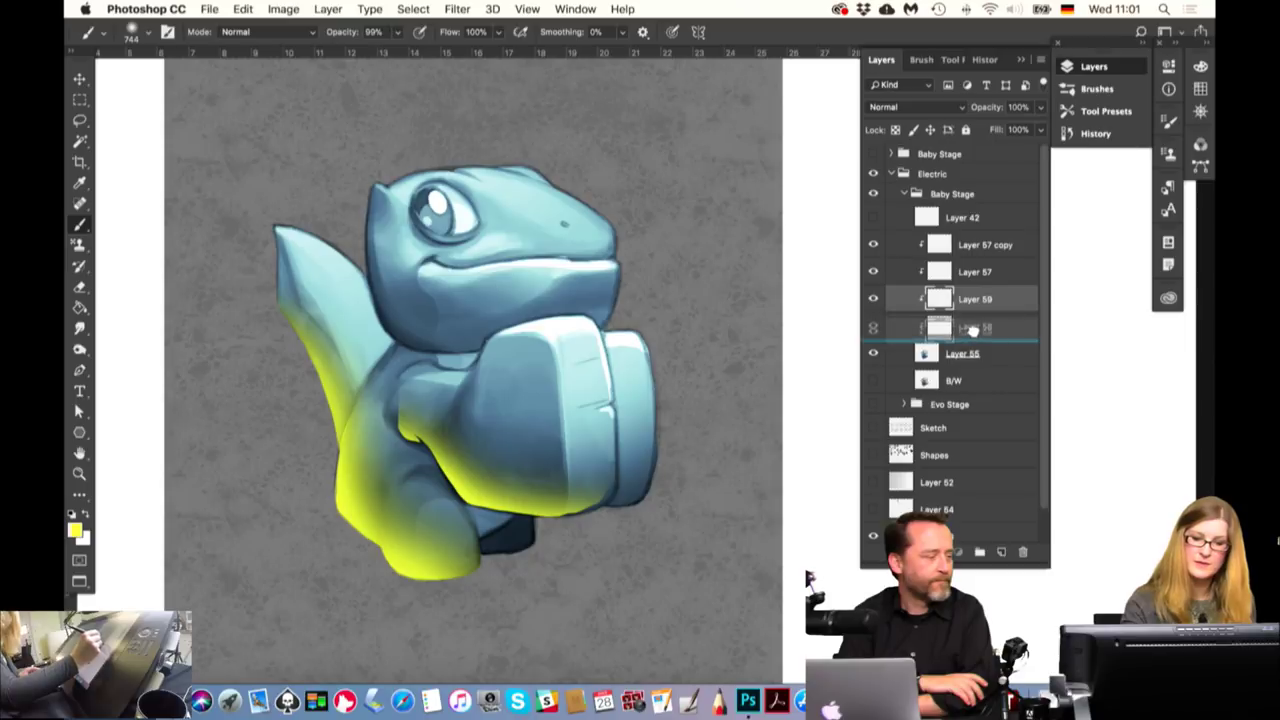
click(81, 121)
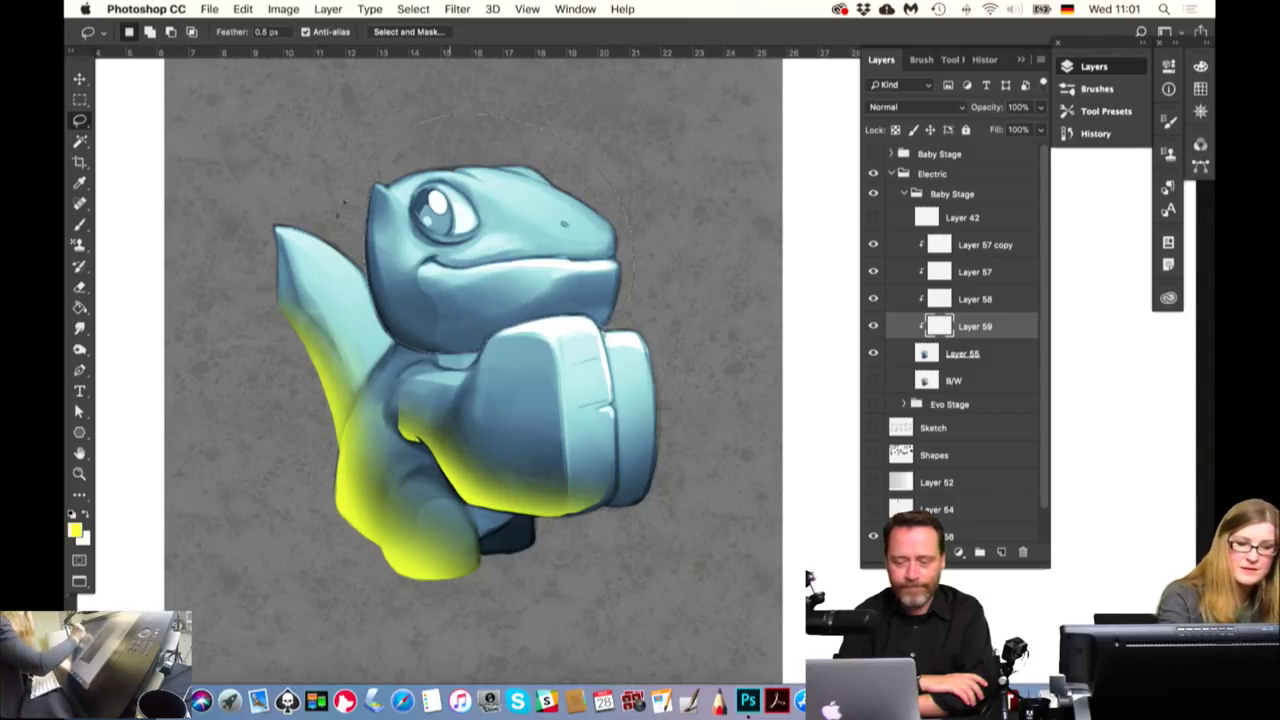
drag(620, 330, 370, 162)
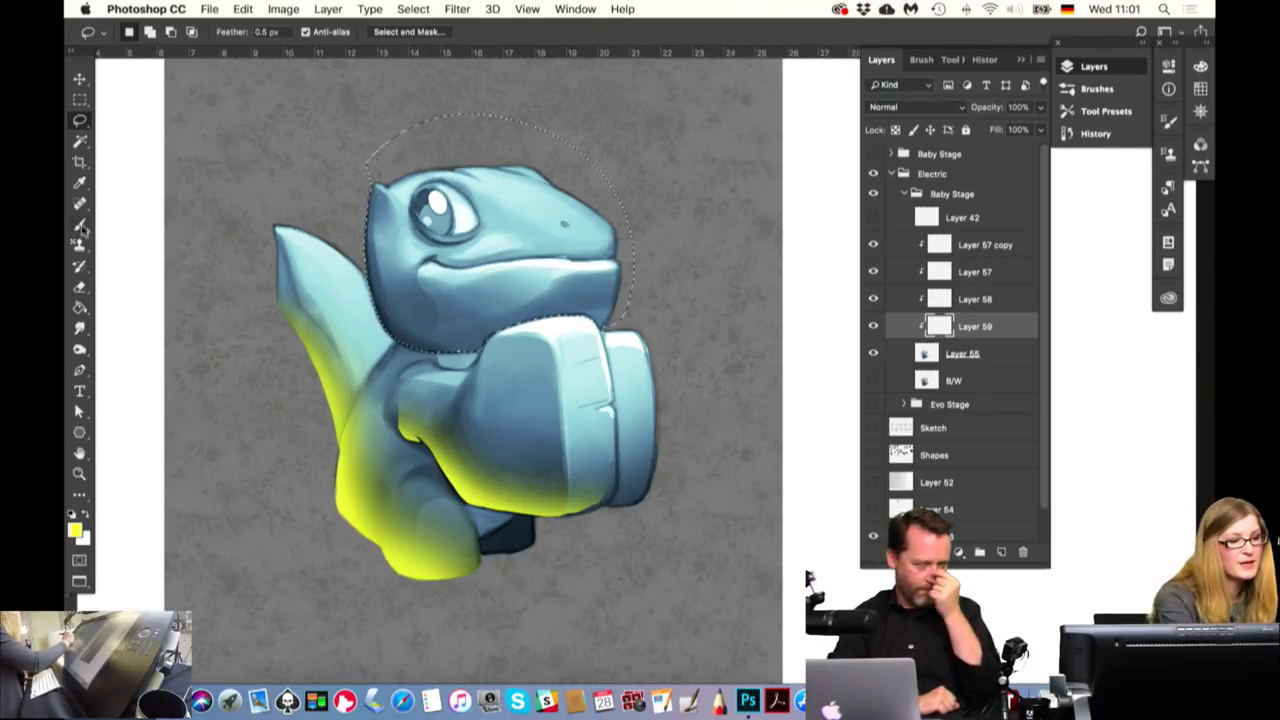
Brush yellow glow under the chin and paint light blue over the fist's sketch lines
key(b)
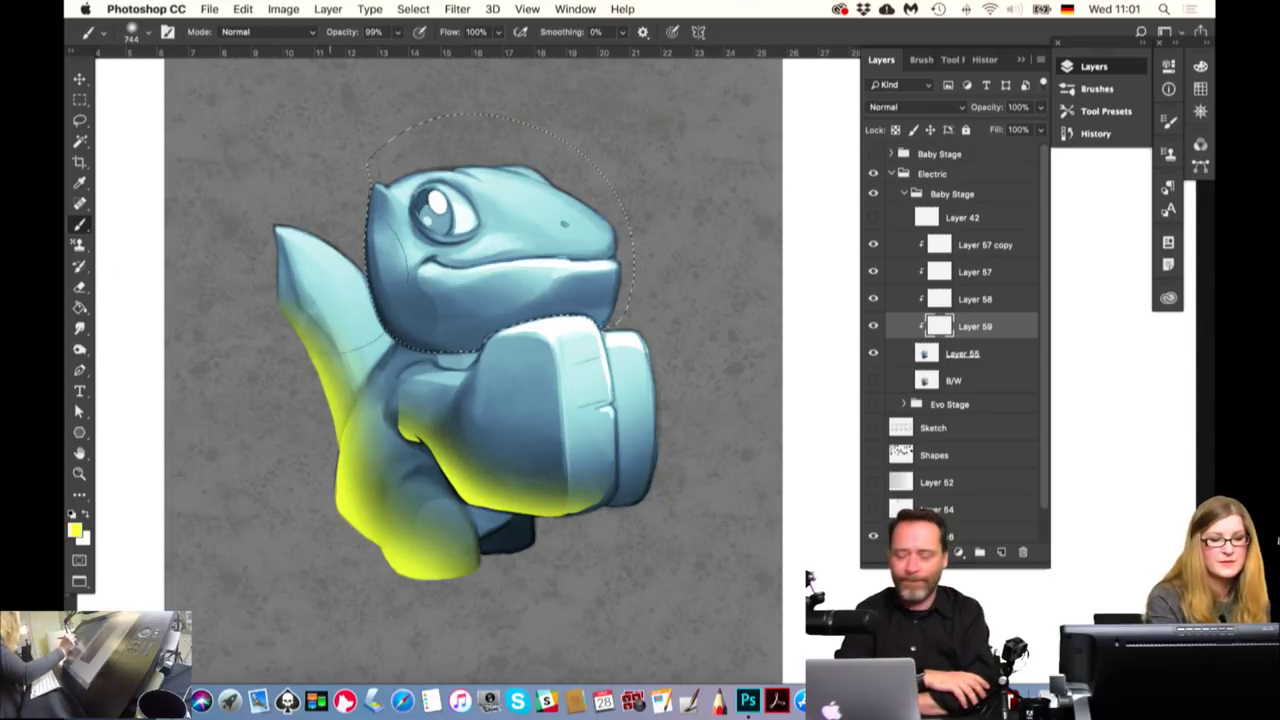
drag(490, 255, 492, 255)
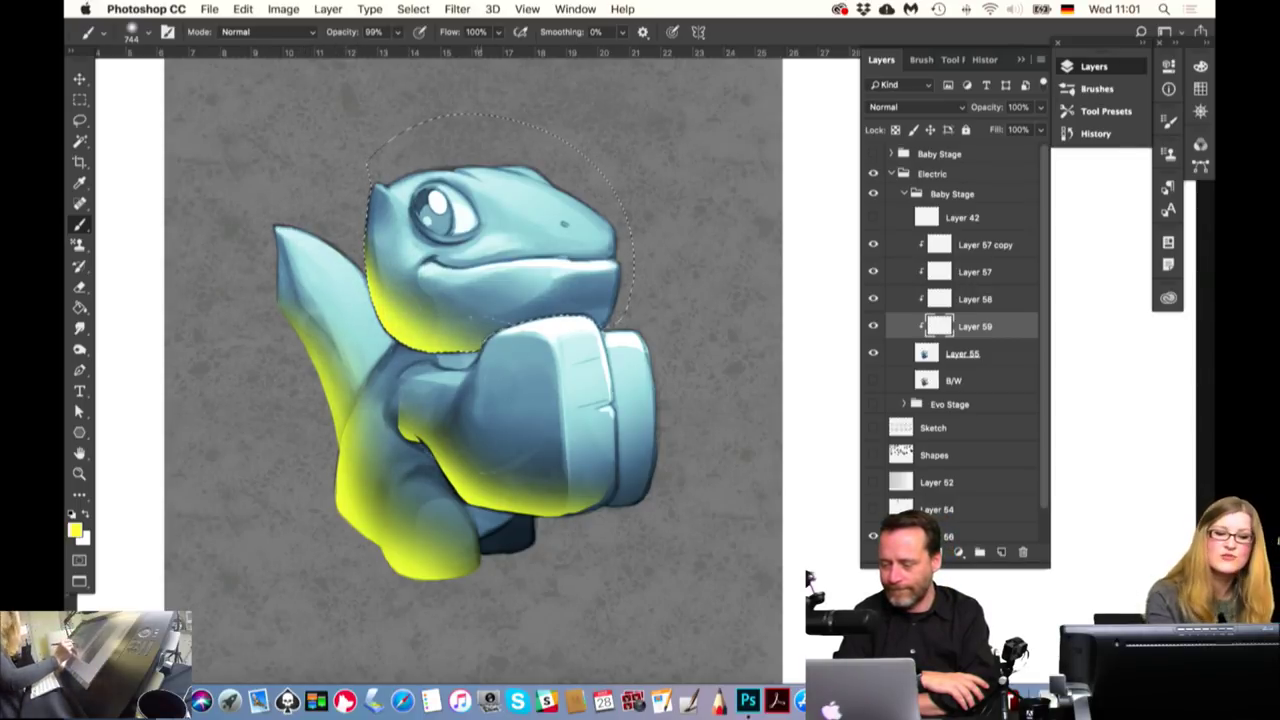
drag(605, 340, 580, 430)
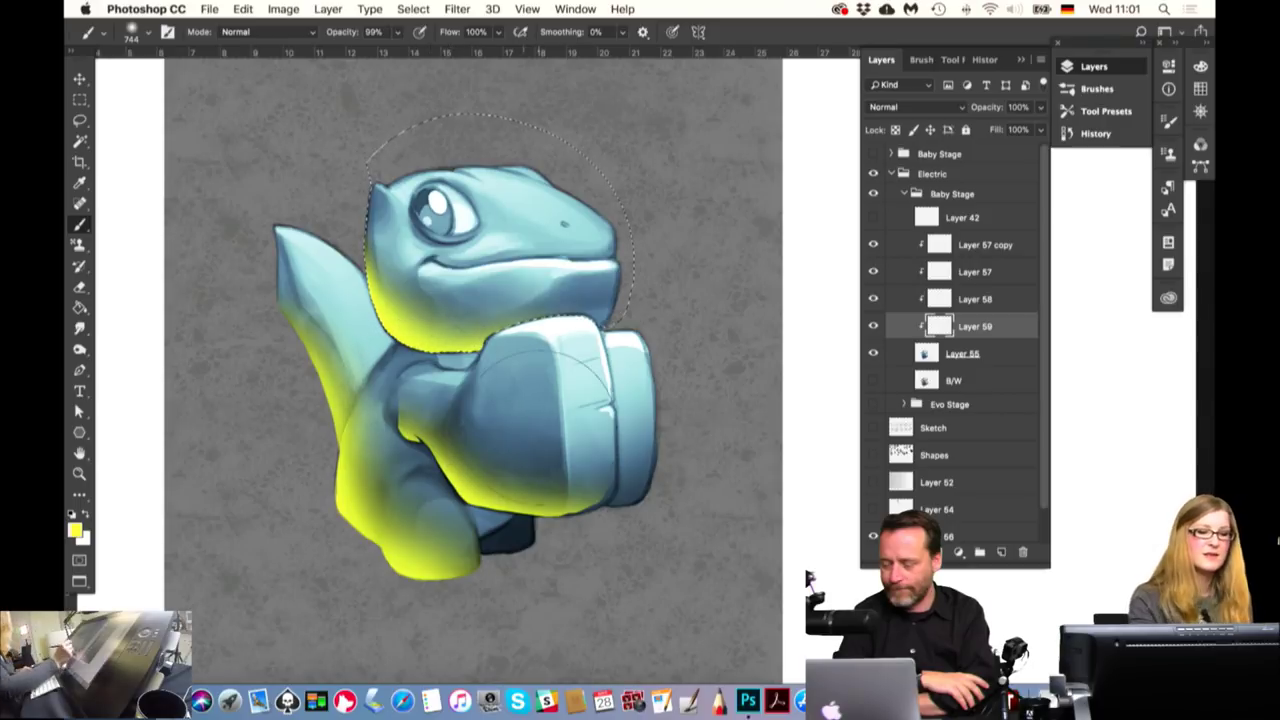
Set up a Hard Round Pressure Size eraser at 66% opacity and 351 px, undoing a test stroke
key(e)
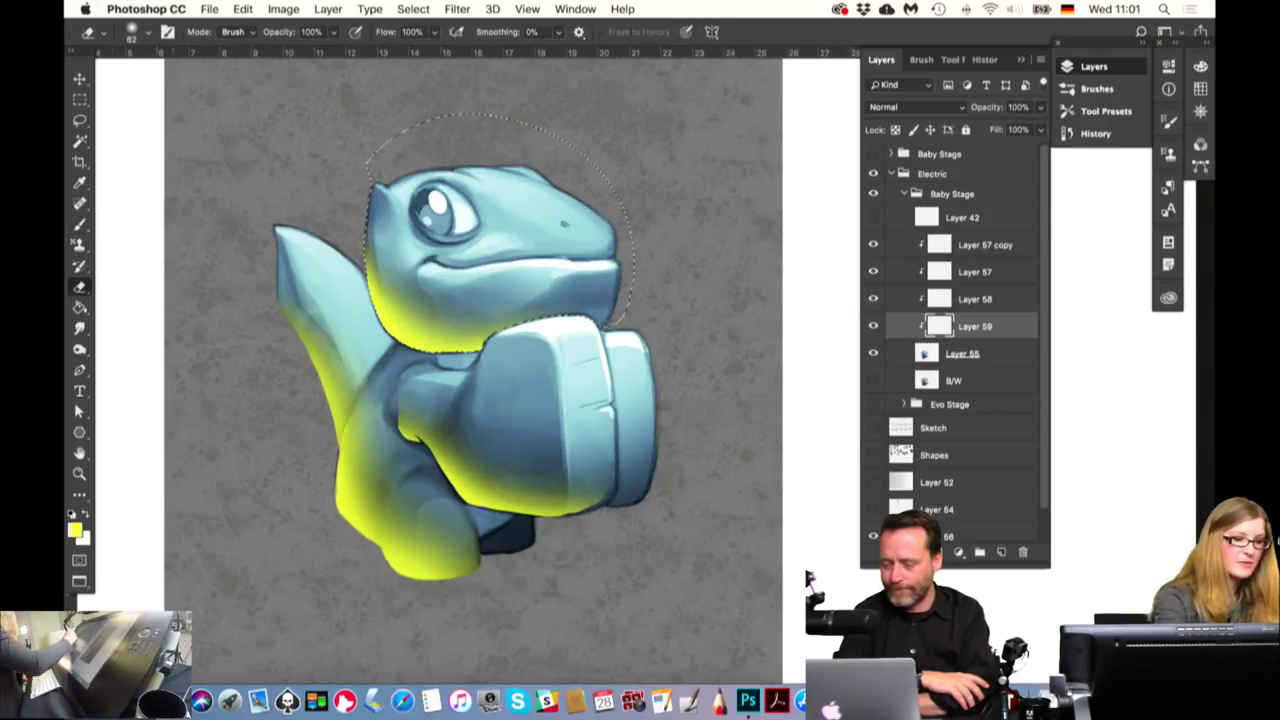
click(1097, 88)
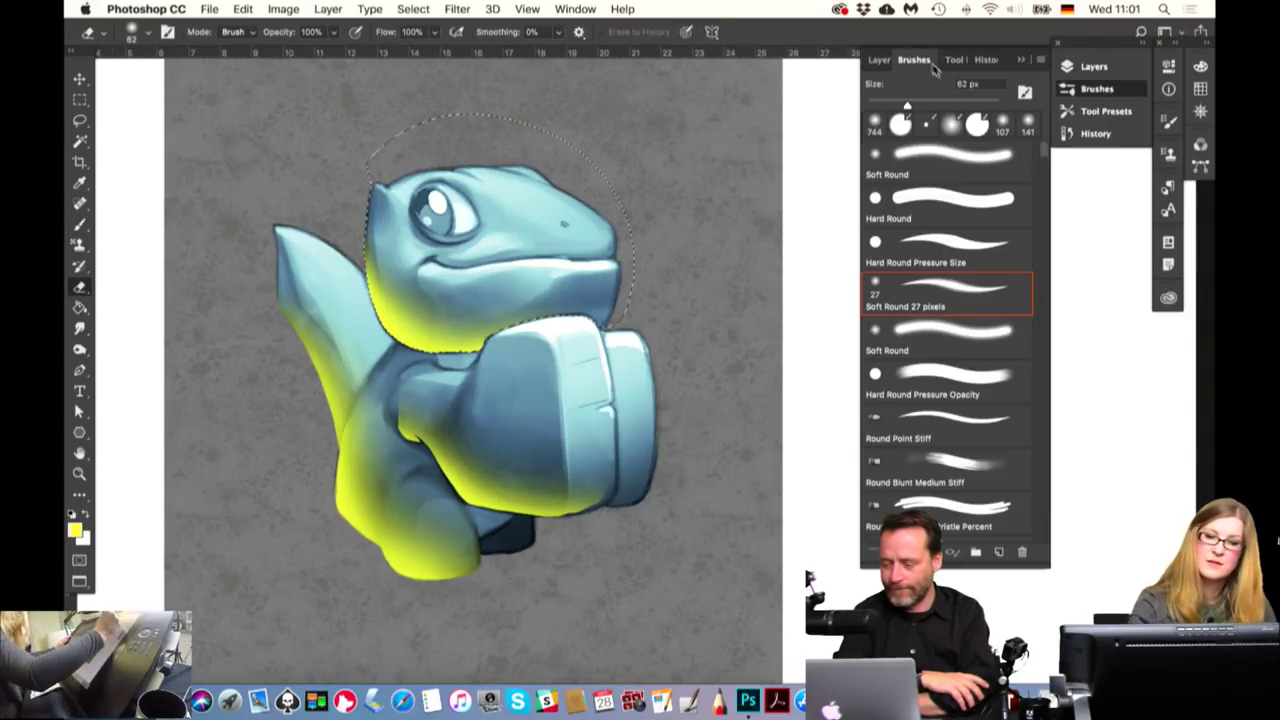
click(948, 250)
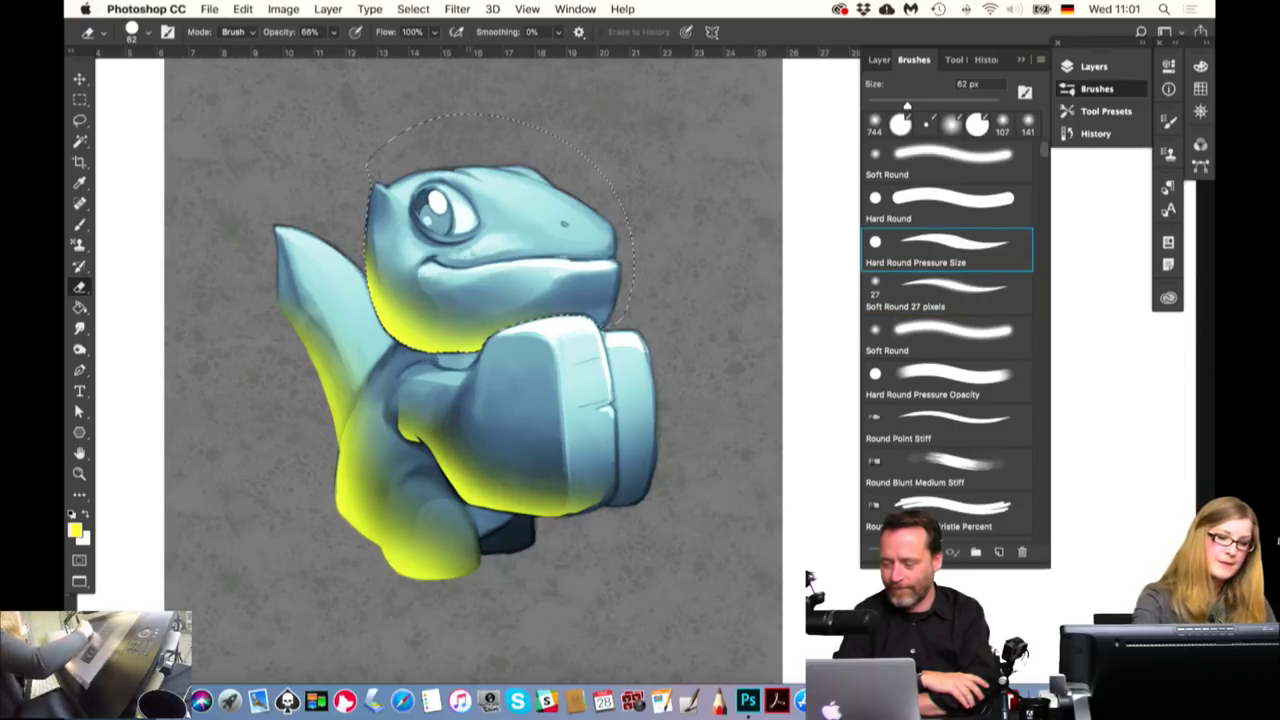
key(6)
key(6)
drag(490, 252, 635, 252)
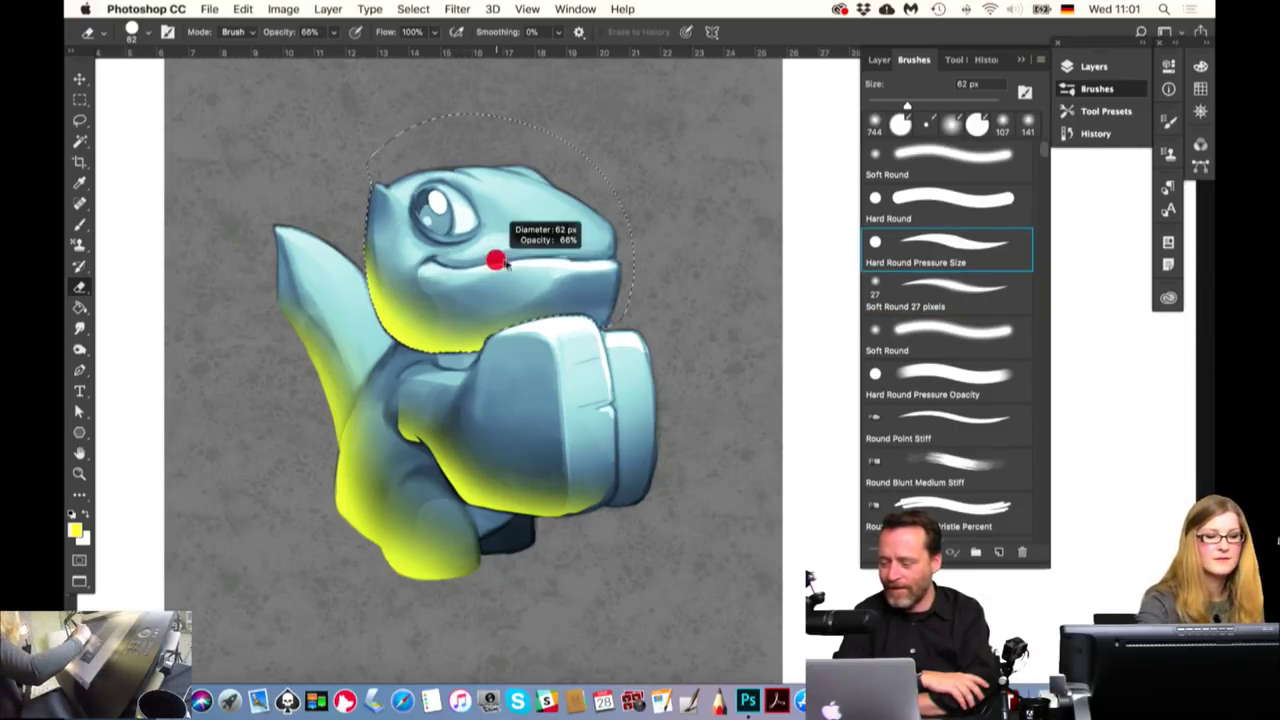
drag(490, 252, 450, 300)
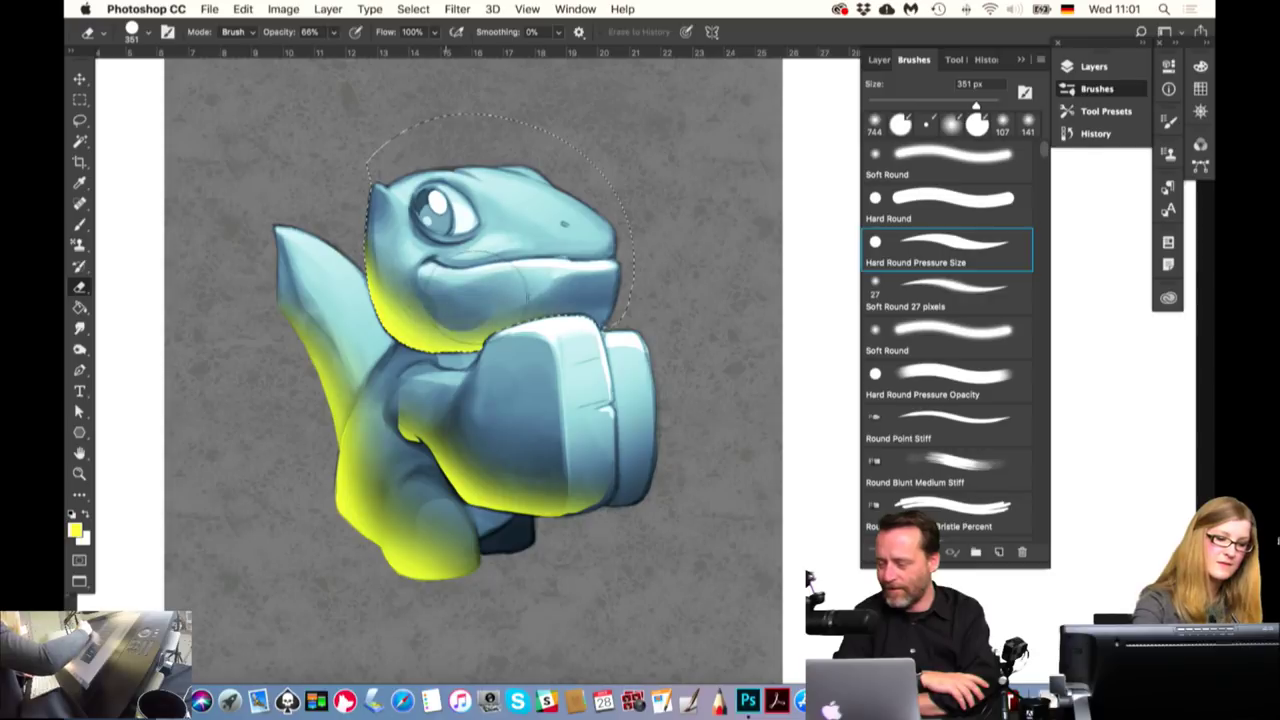
key(ctrl+z)
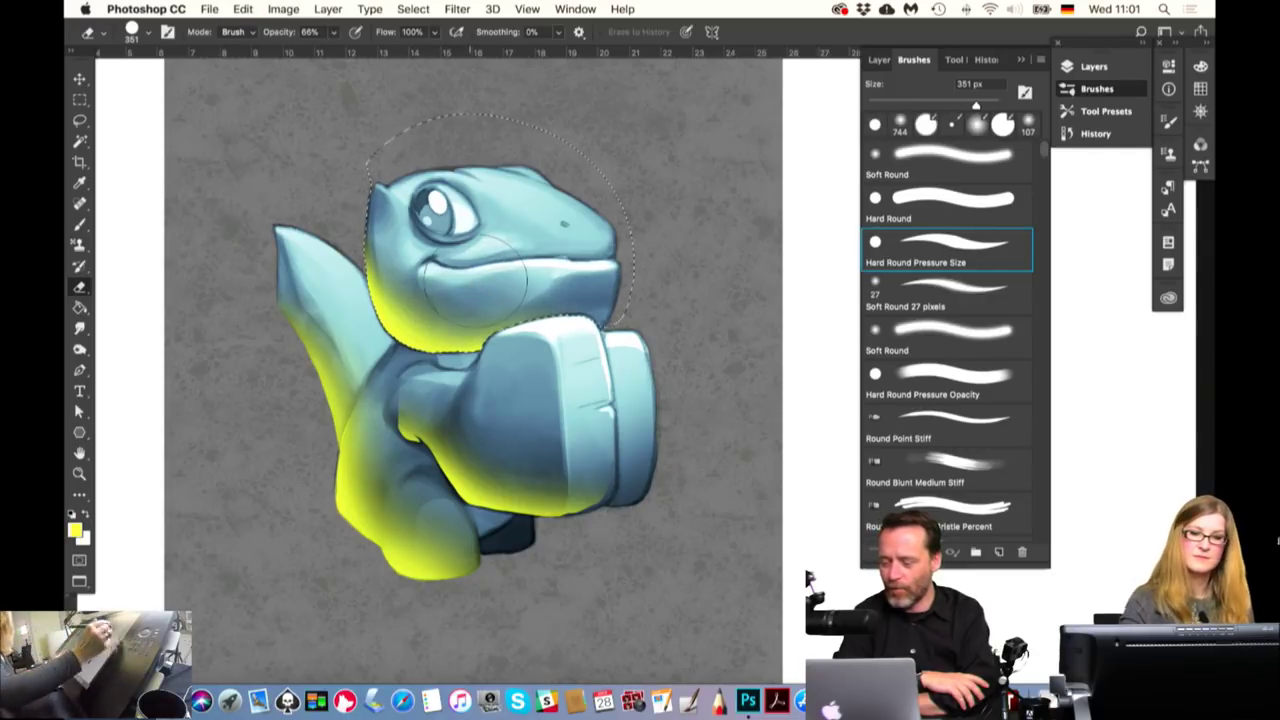
Switch the eraser to Soft Round 27 at 277 px and erase yellow below the chin
click(955, 60)
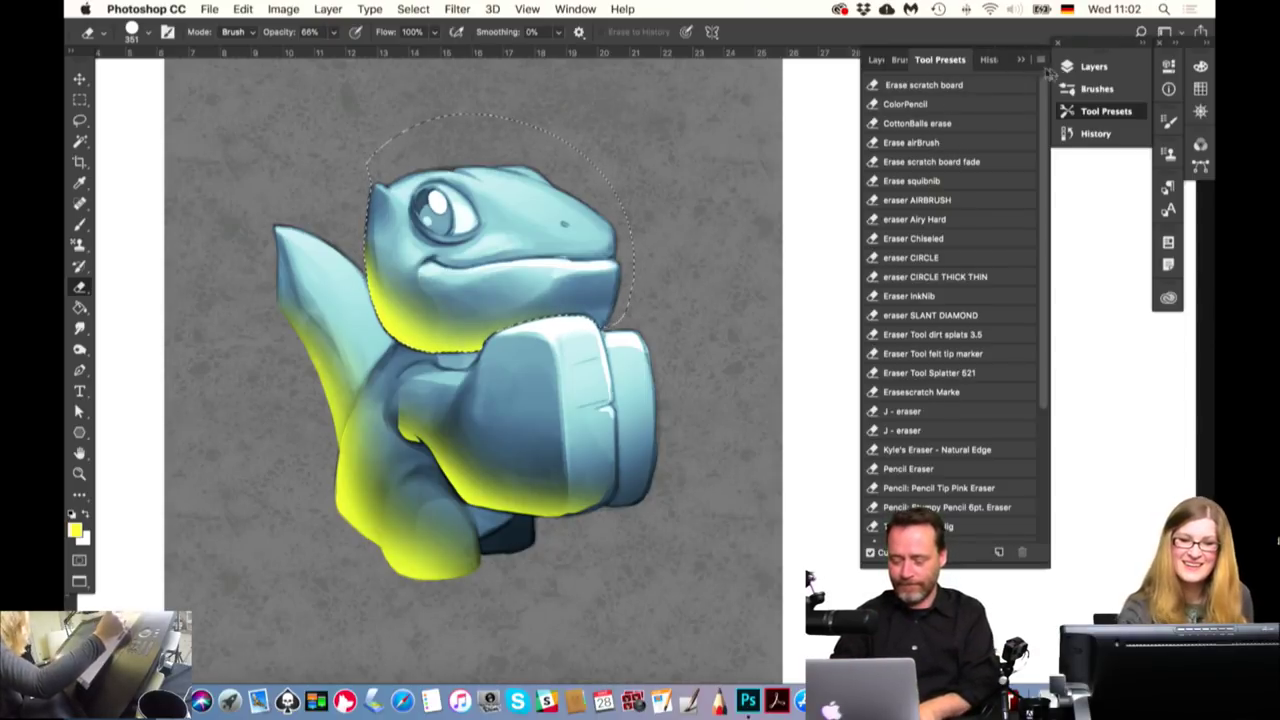
click(899, 60)
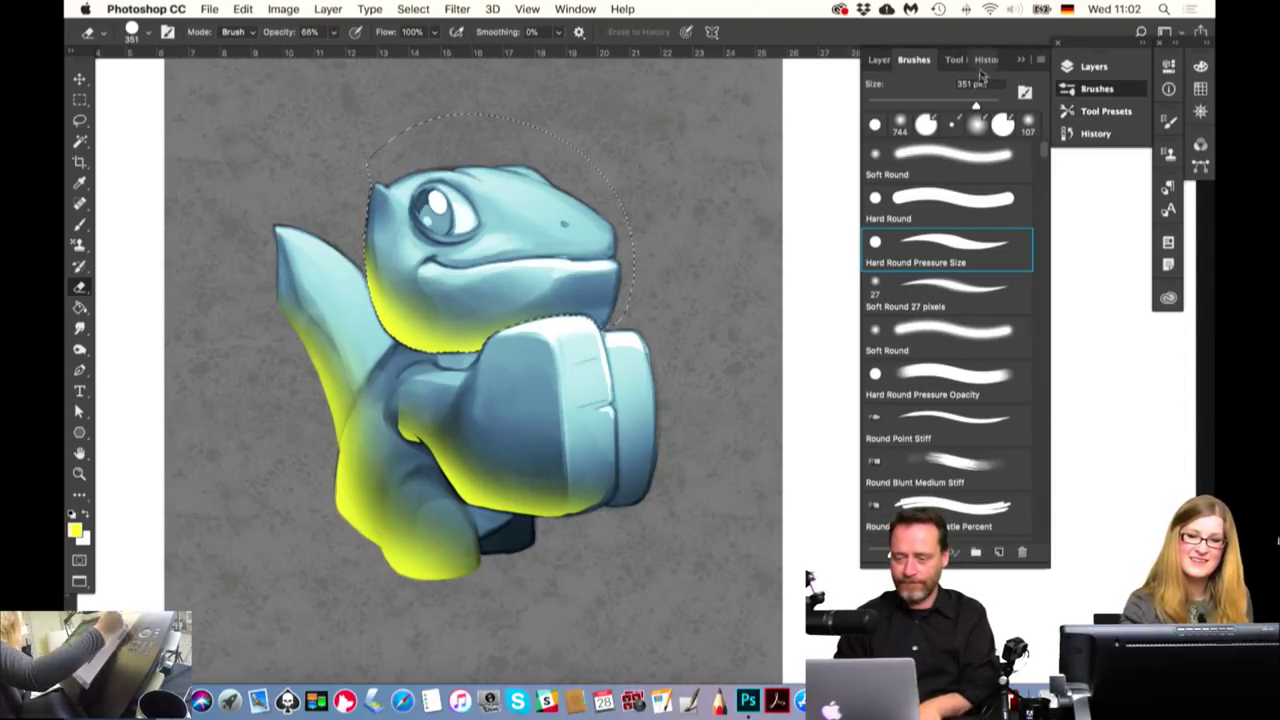
click(960, 203)
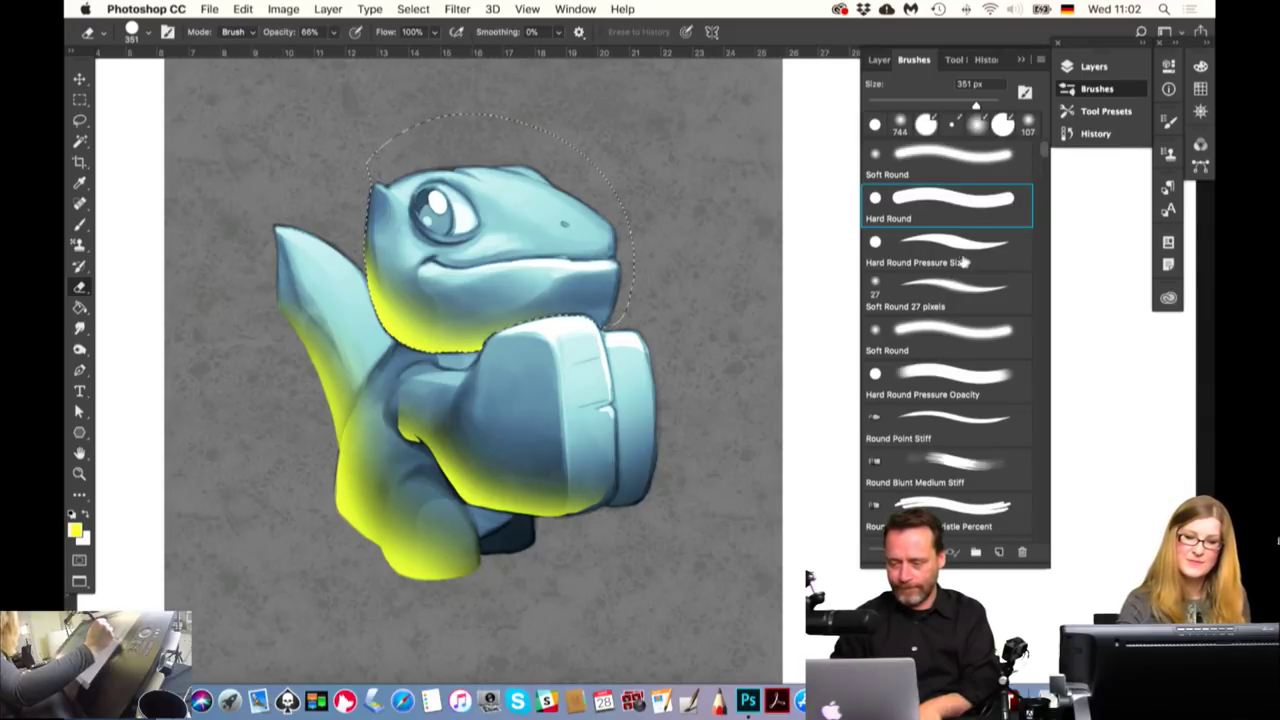
click(960, 289)
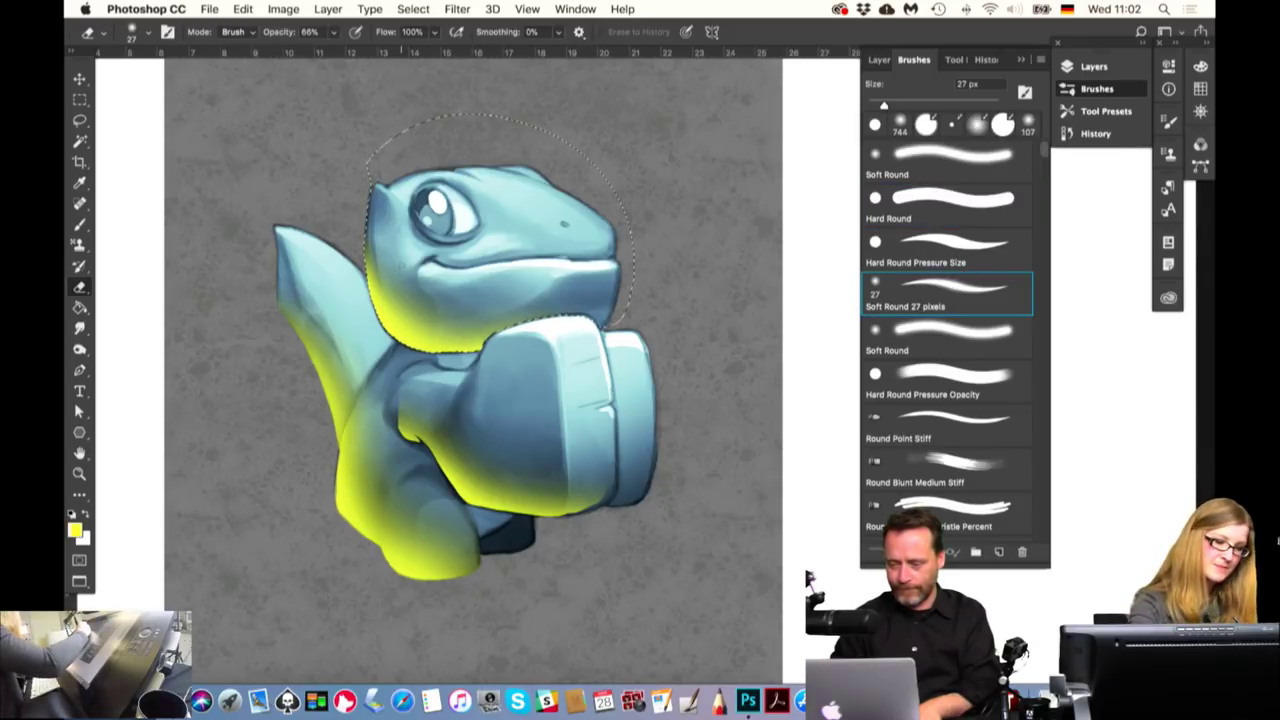
mouse_move(400, 263)
mouse_down()
mouse_move(470, 263)
mouse_move(438, 280)
mouse_up()
drag(400, 230, 428, 300)
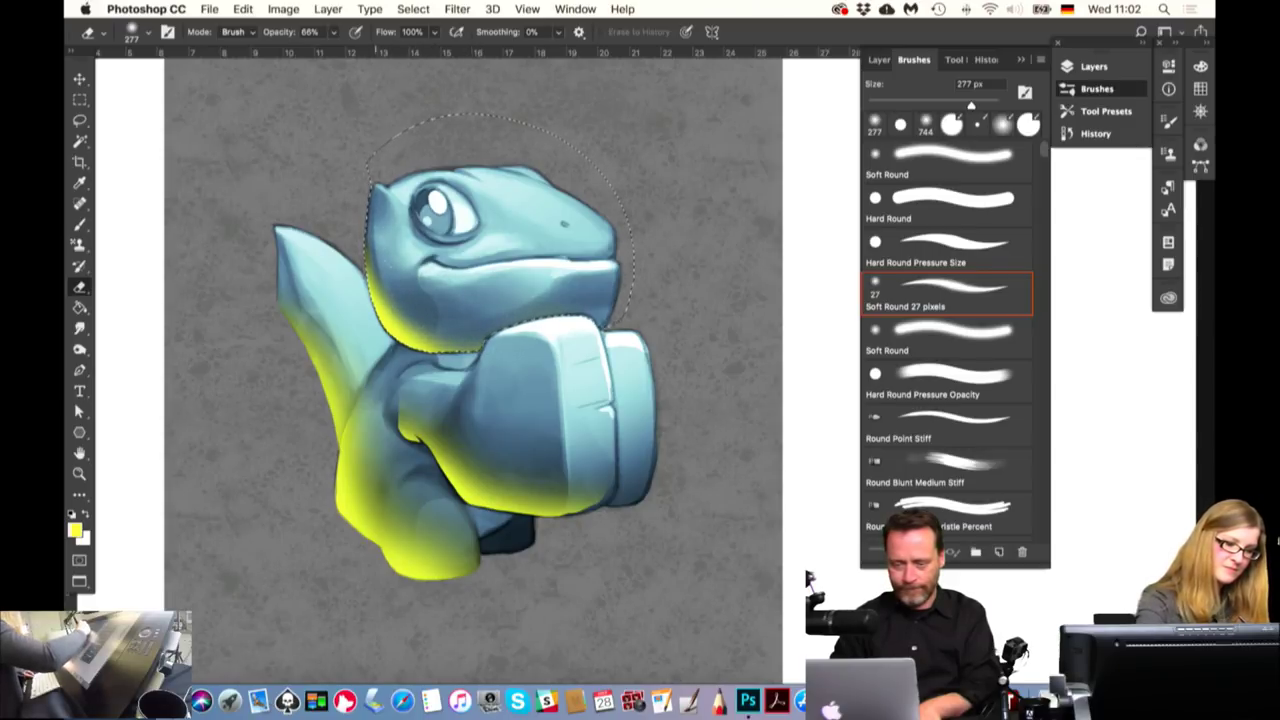
mouse_move(405, 327)
mouse_down()
mouse_move(388, 307)
mouse_move(425, 345)
mouse_up()
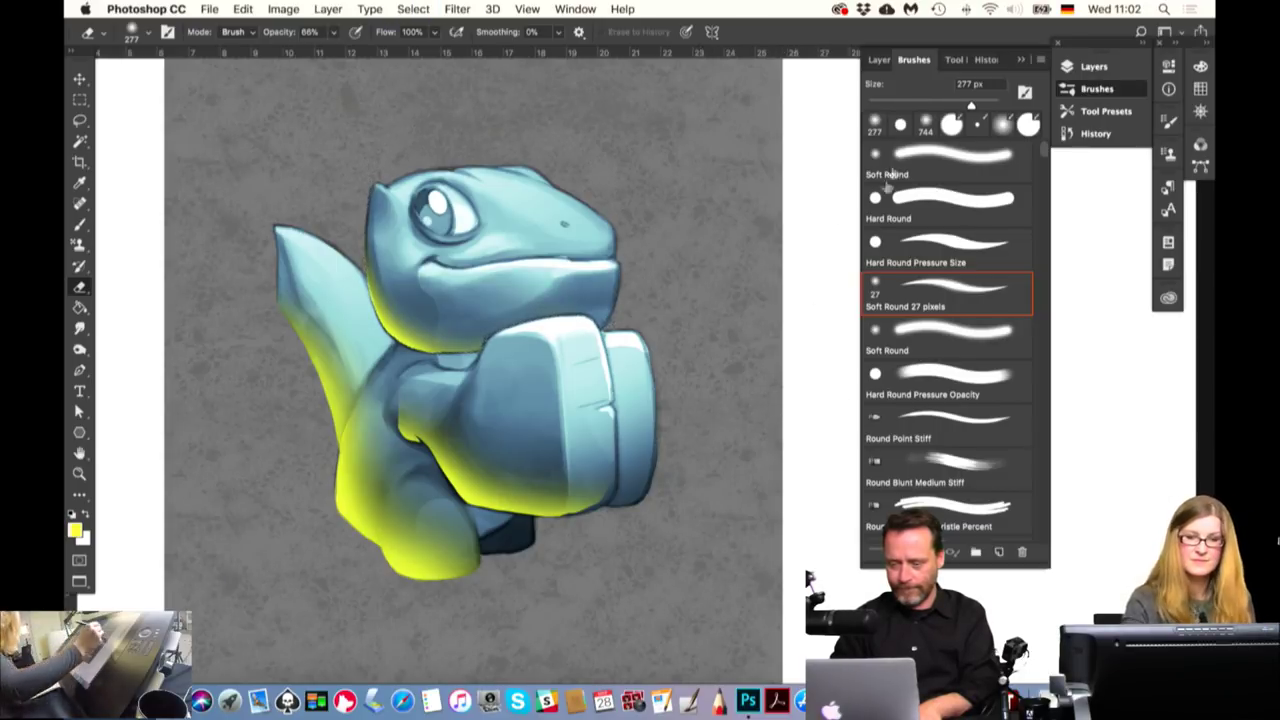
Clear the head selection and toggle Layers 58 and 57 to check their effect
key(ctrl+d)
key(F7)
key(alt+bracketright)
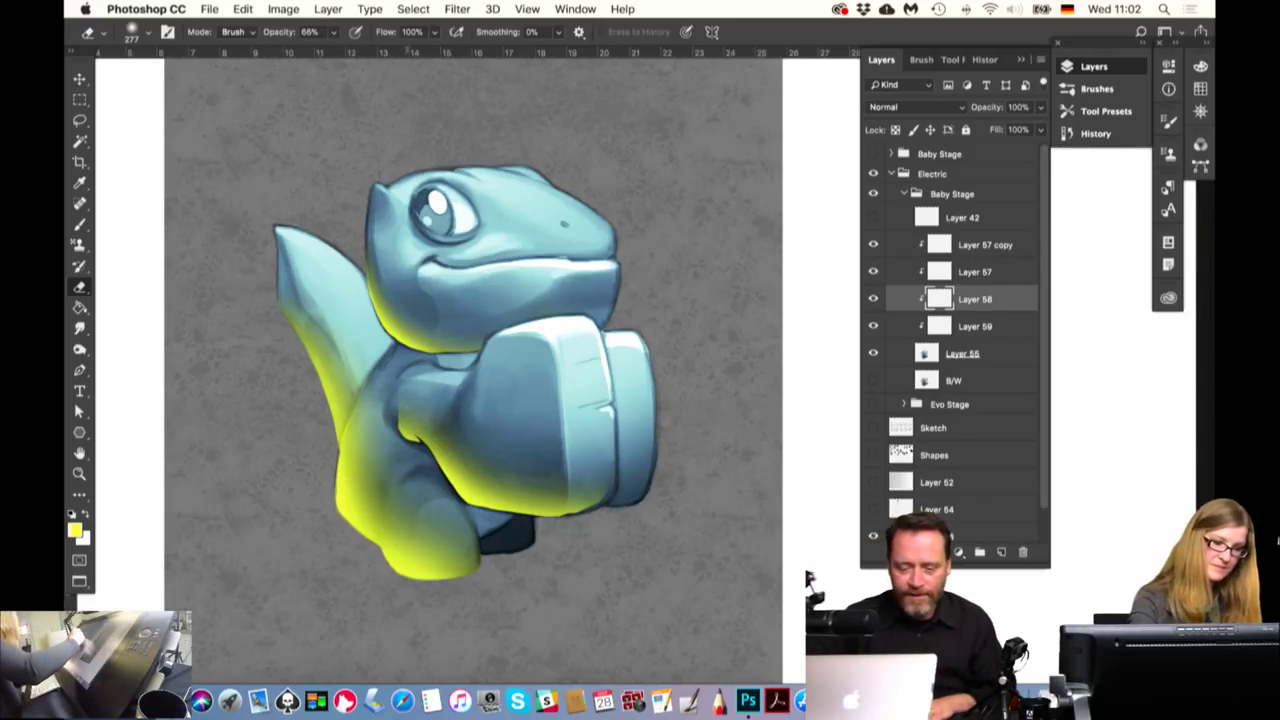
click(873, 299)
click(873, 299)
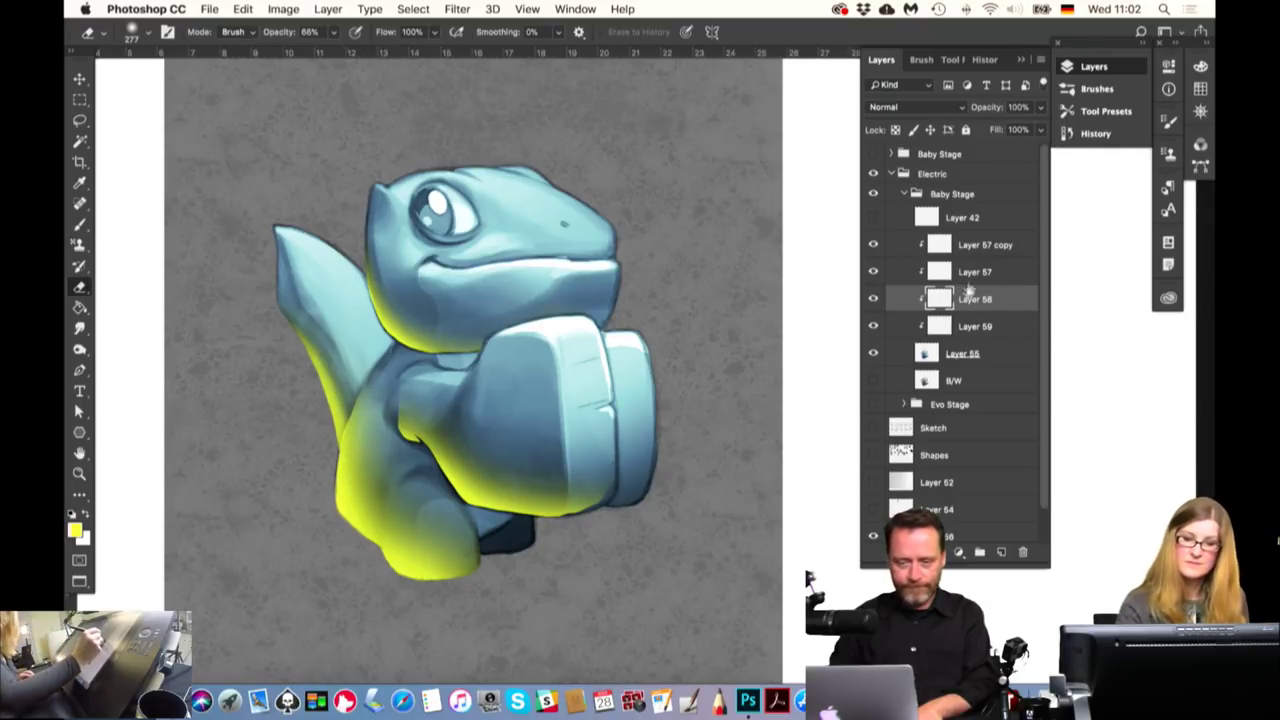
click(975, 272)
click(872, 272)
click(872, 272)
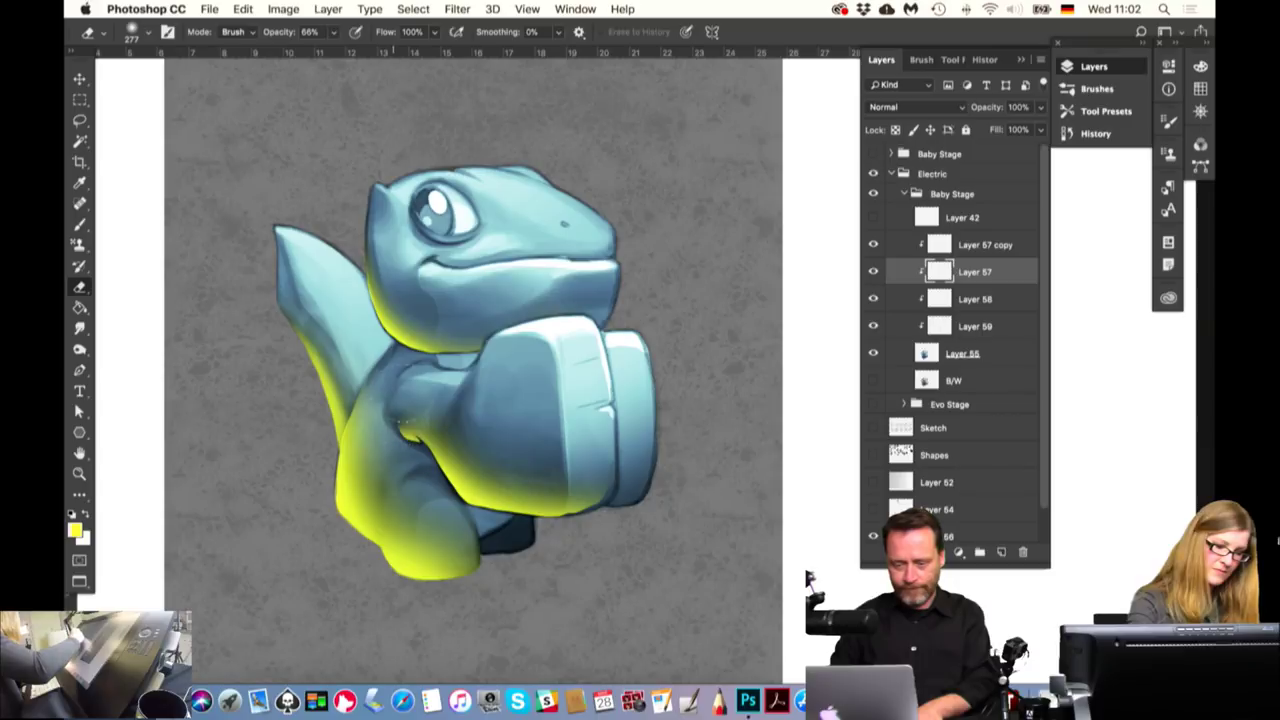
Erase yellow on Layer 57 from under the arm along the lower belly edge
drag(400, 424, 440, 430)
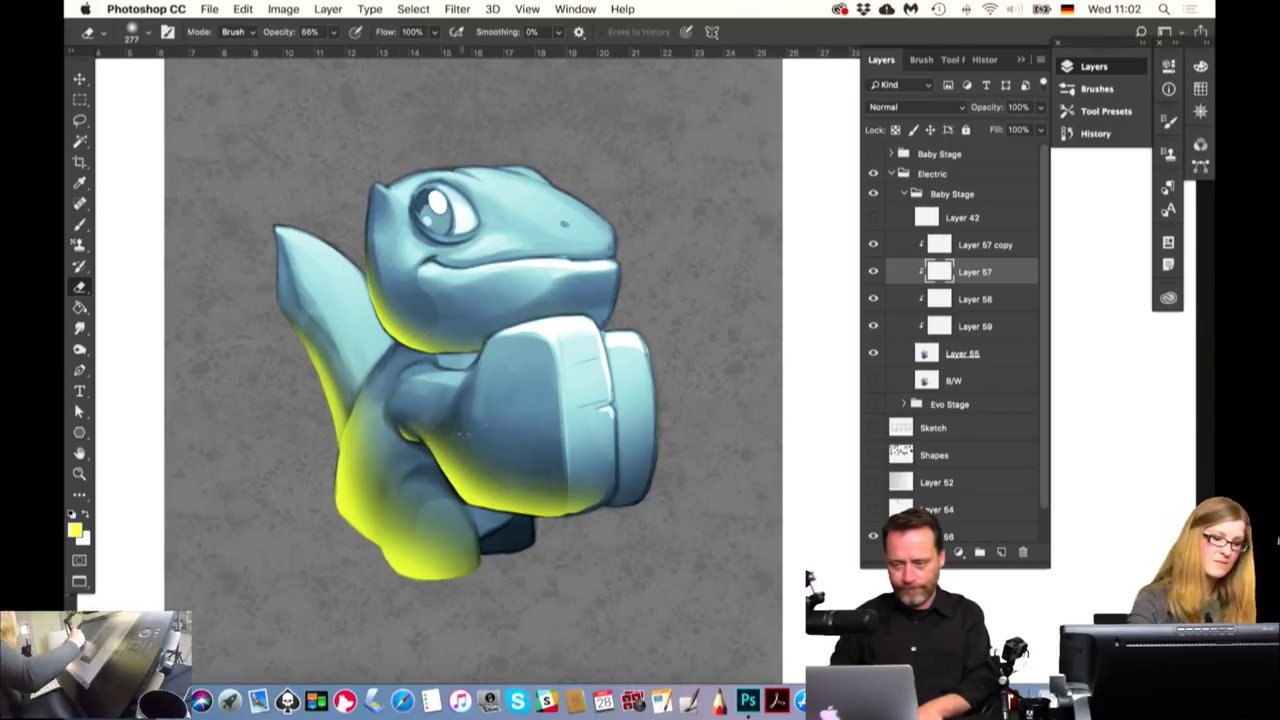
mouse_move(428, 433)
mouse_down()
mouse_move(500, 500)
mouse_move(540, 508)
mouse_move(585, 478)
mouse_up()
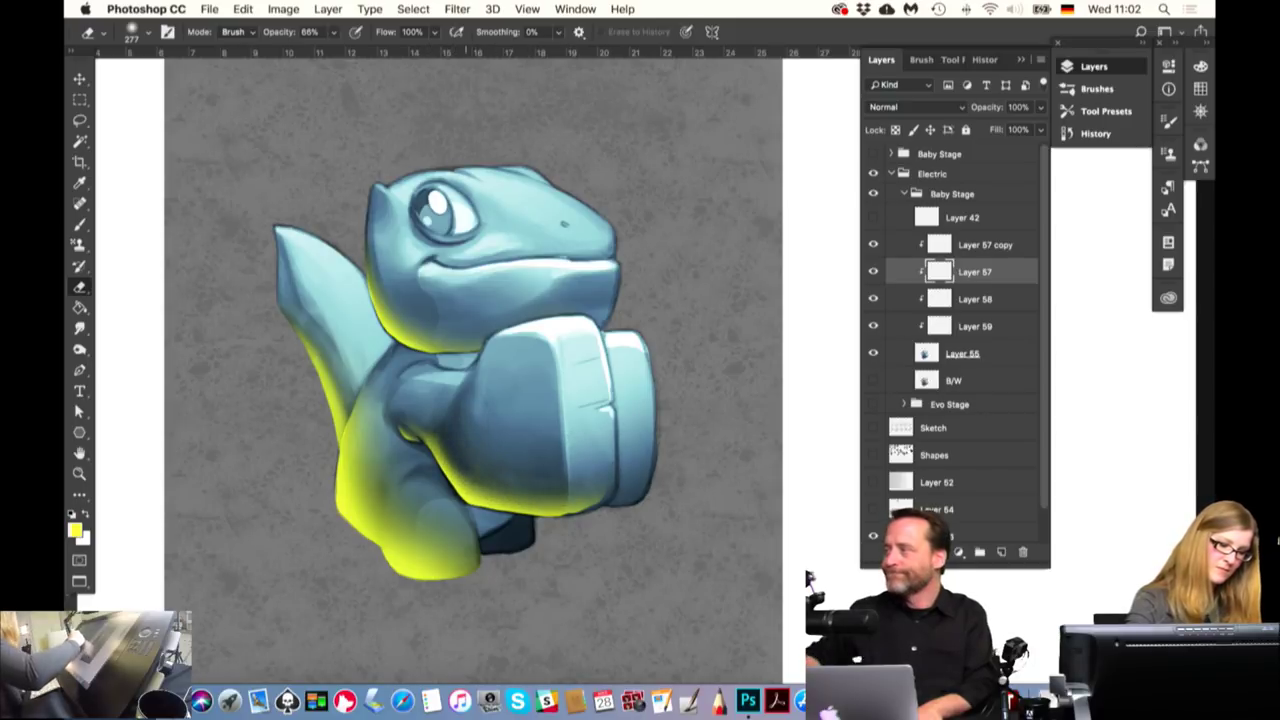
drag(470, 490, 535, 510)
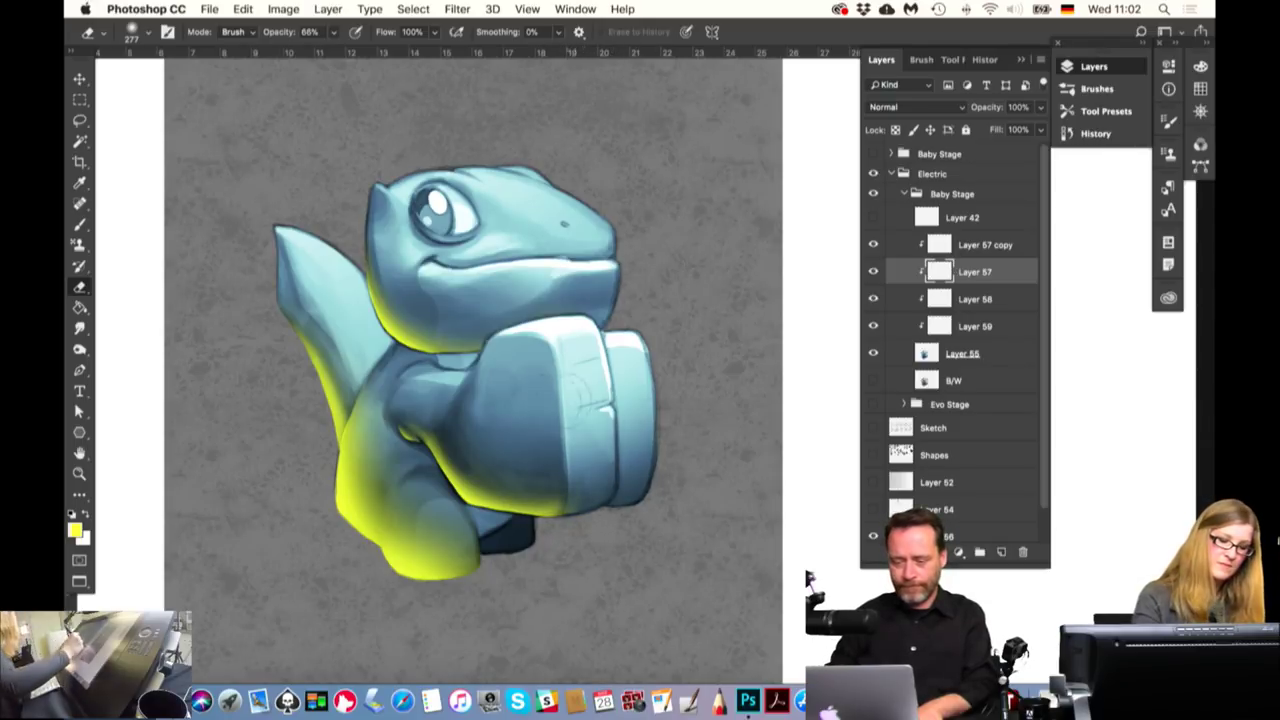
drag(495, 510, 640, 490)
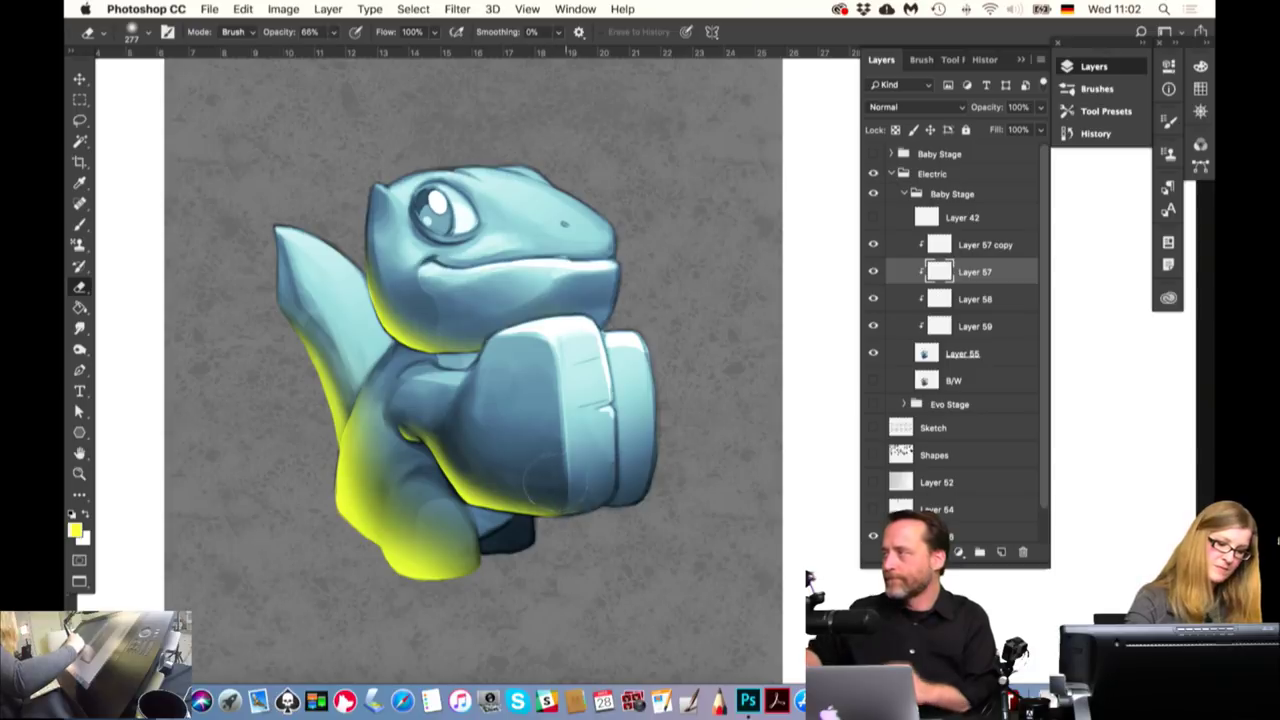
drag(528, 500, 570, 488)
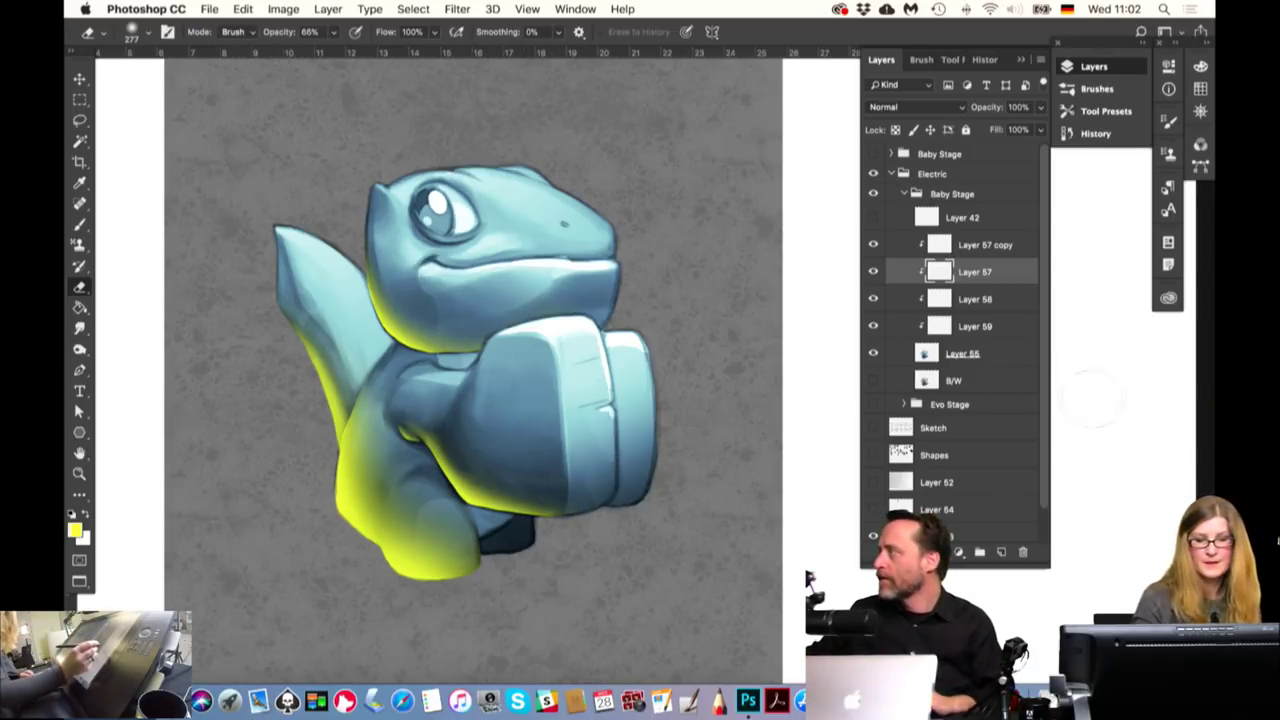
click(985, 244)
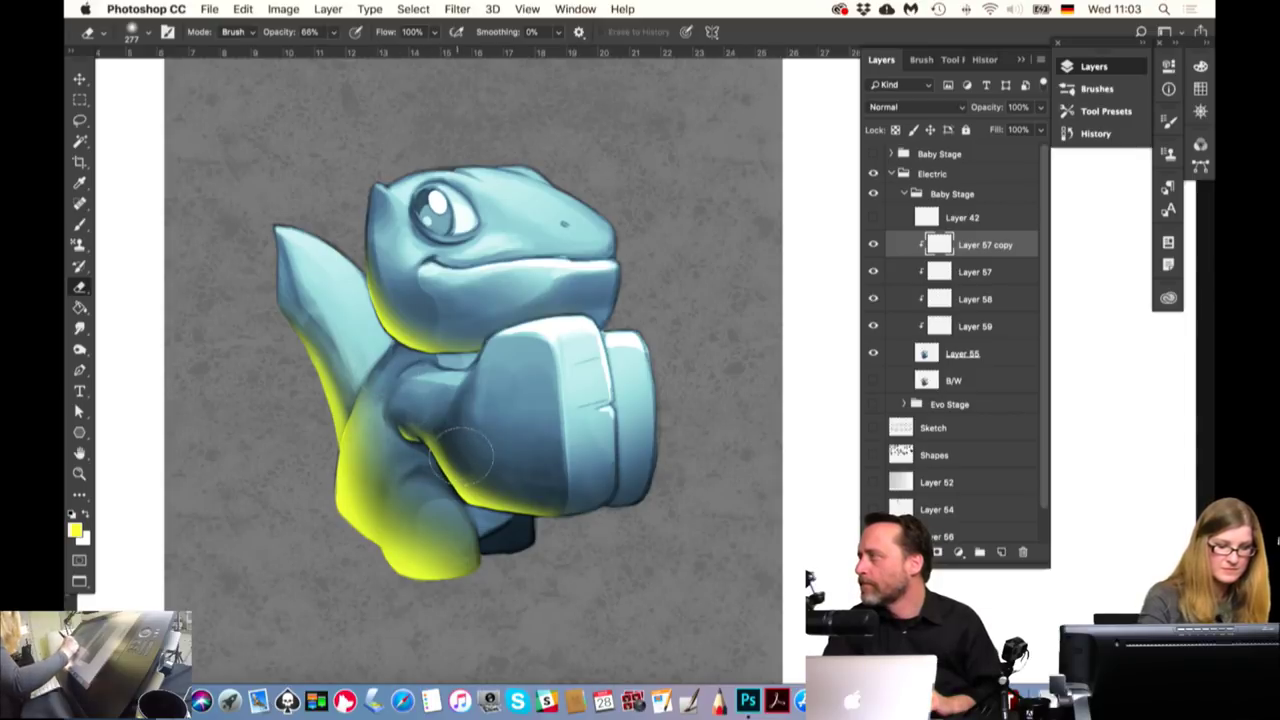
Resize the eraser and erase Layer 57 copy's yellow along the lower-left body, toggling it to compare
mouse_move(462, 455)
mouse_down()
mouse_move(521, 476)
mouse_move(488, 474)
mouse_up()
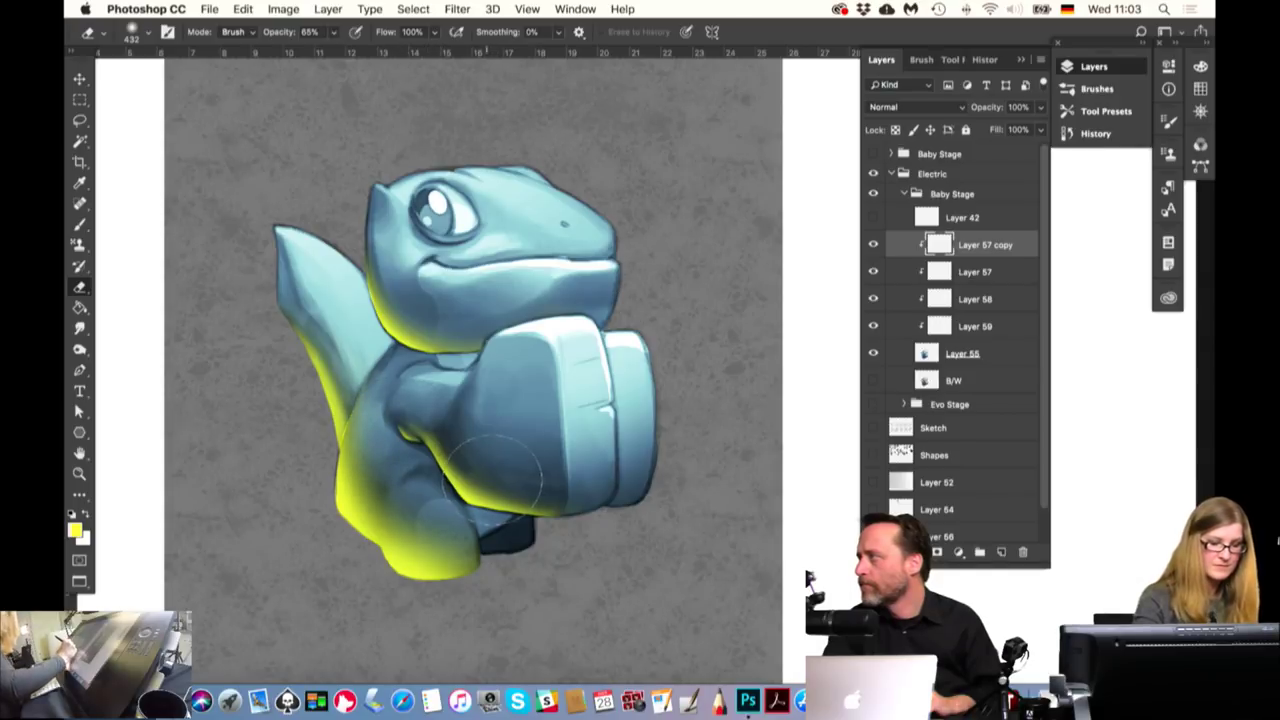
mouse_move(490, 478)
mouse_down()
mouse_move(448, 482)
mouse_move(415, 505)
mouse_move(378, 437)
mouse_move(366, 492)
mouse_up()
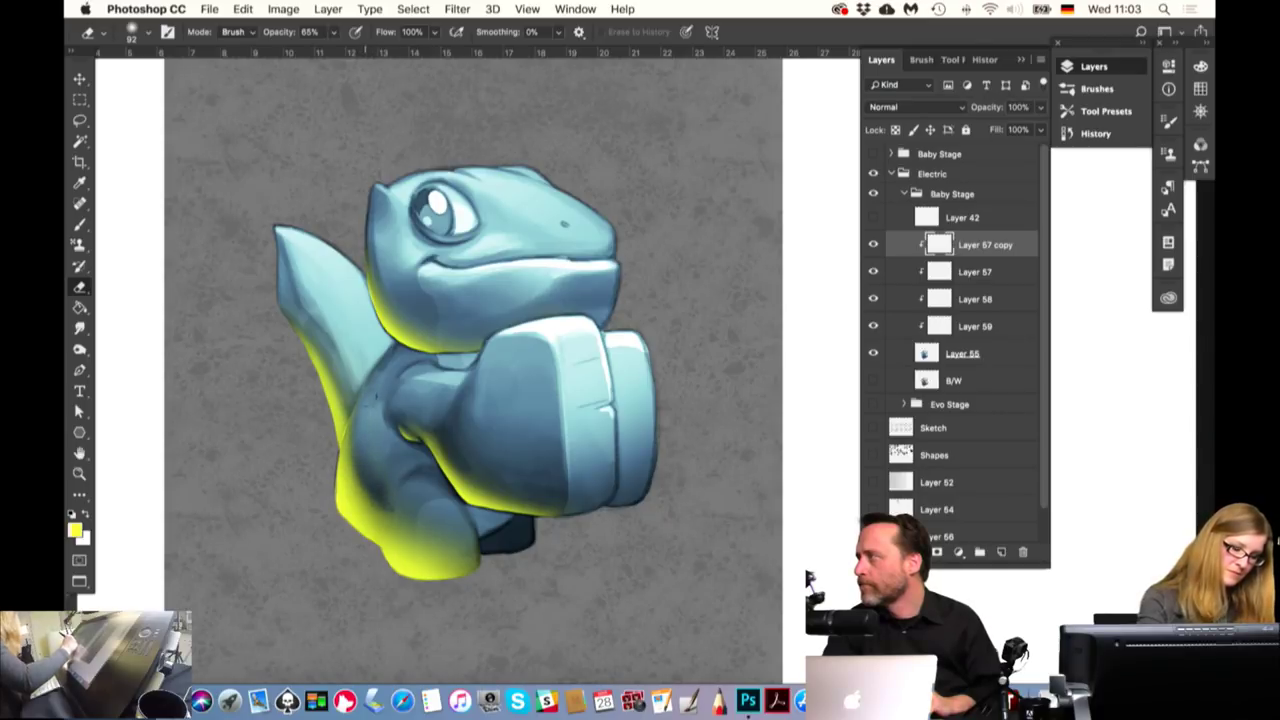
drag(357, 444, 358, 494)
click(873, 244)
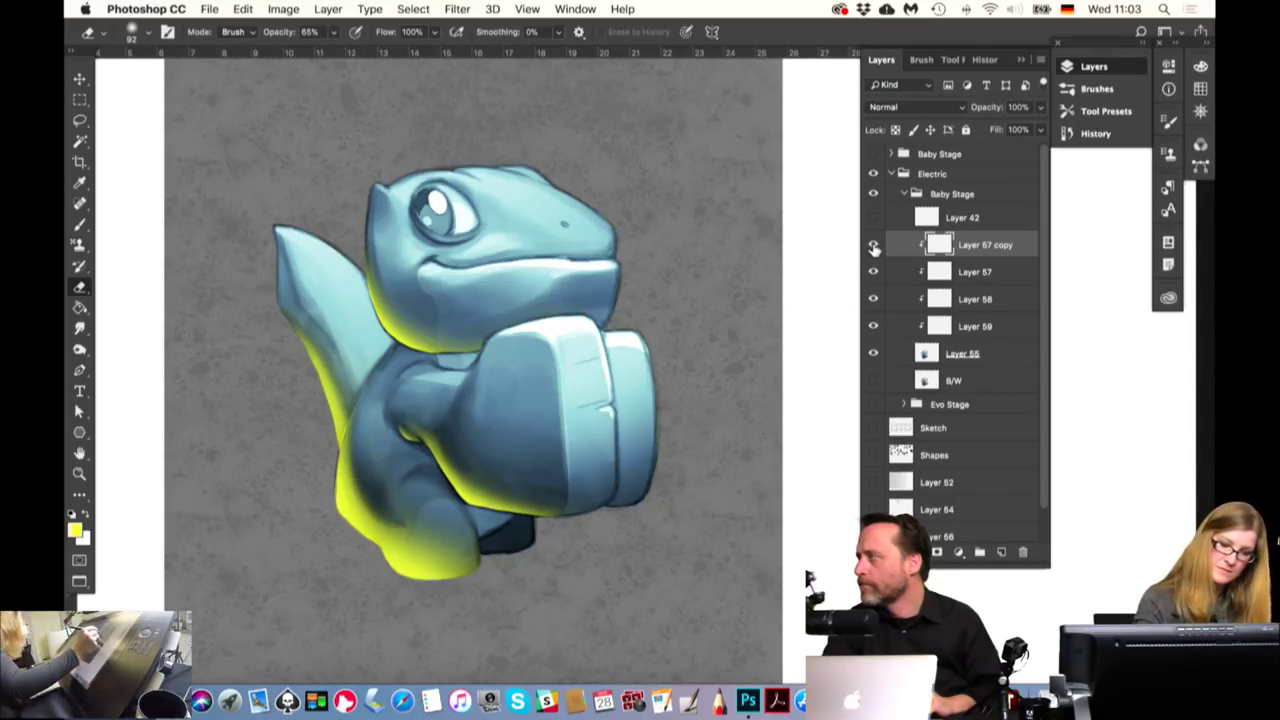
click(873, 244)
mouse_move(357, 440)
mouse_down()
mouse_move(366, 504)
mouse_move(395, 535)
mouse_move(432, 562)
mouse_move(480, 560)
mouse_up()
mouse_move(406, 512)
mouse_down()
mouse_move(458, 576)
mouse_move(478, 574)
mouse_up()
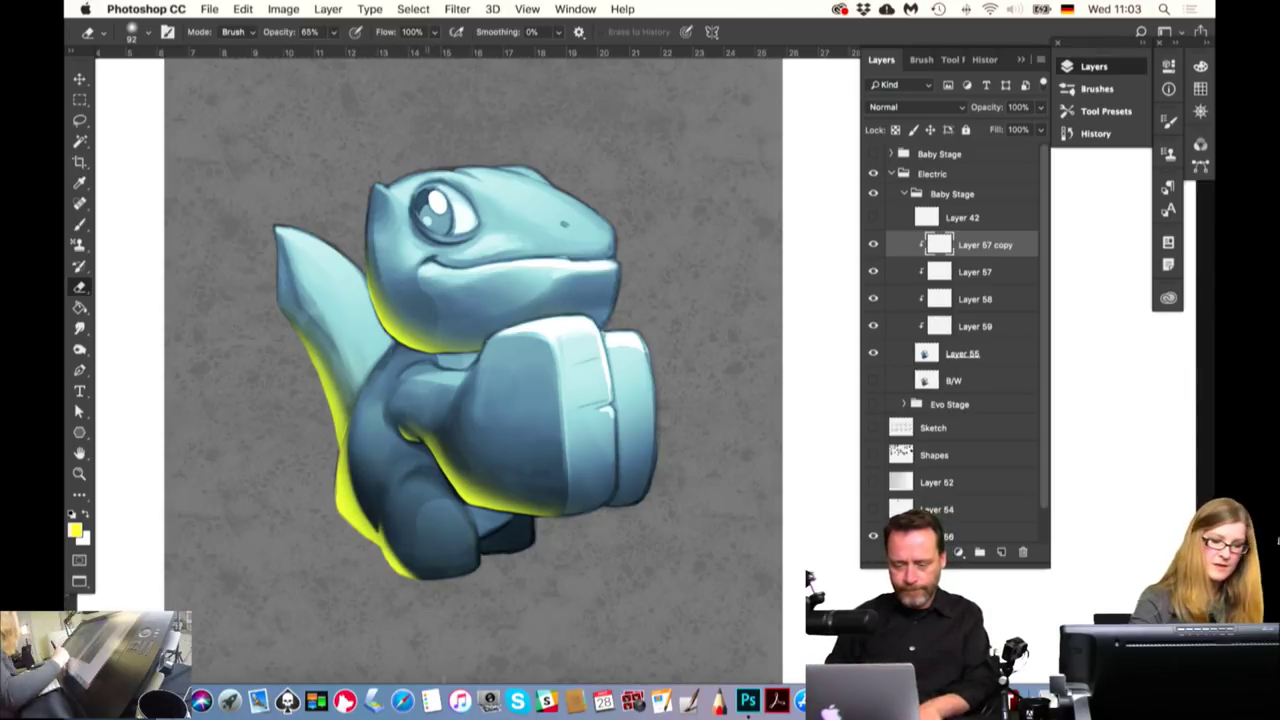
Erase the yellow rim along the chest and under the arm on Layer 57
click(985, 274)
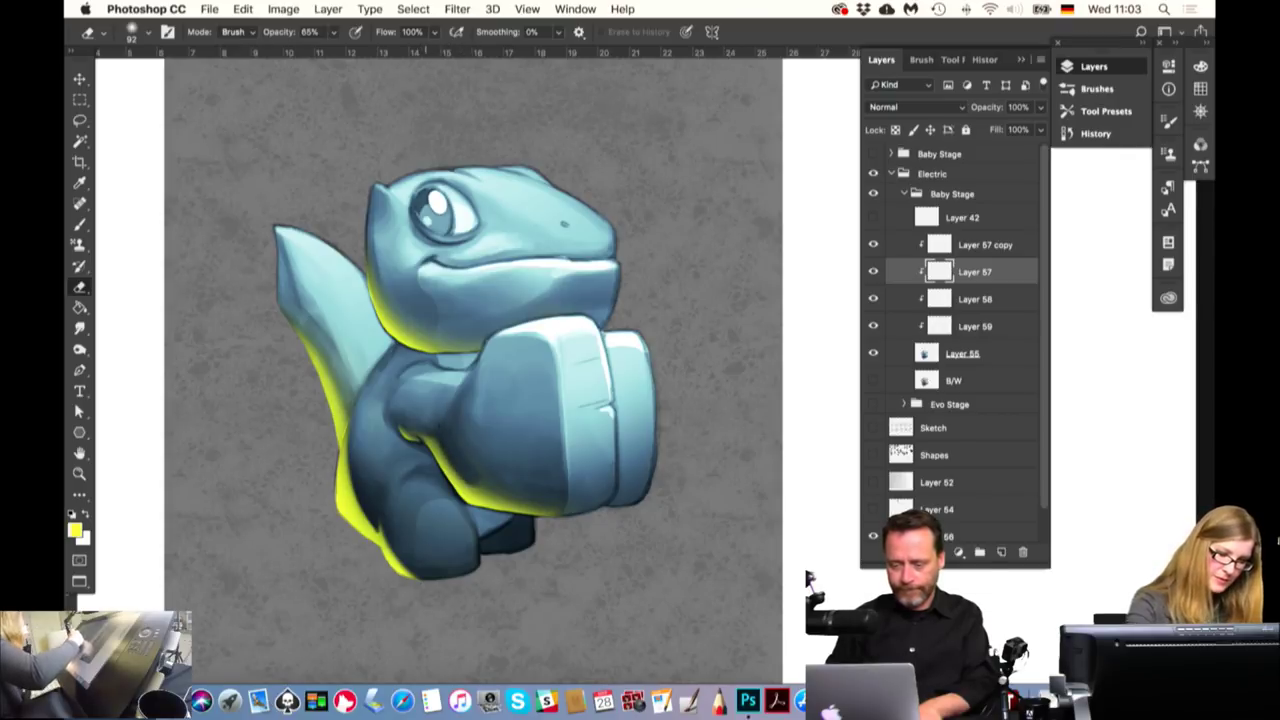
mouse_move(427, 424)
mouse_down()
mouse_move(454, 458)
mouse_move(550, 508)
mouse_up()
drag(470, 495, 555, 510)
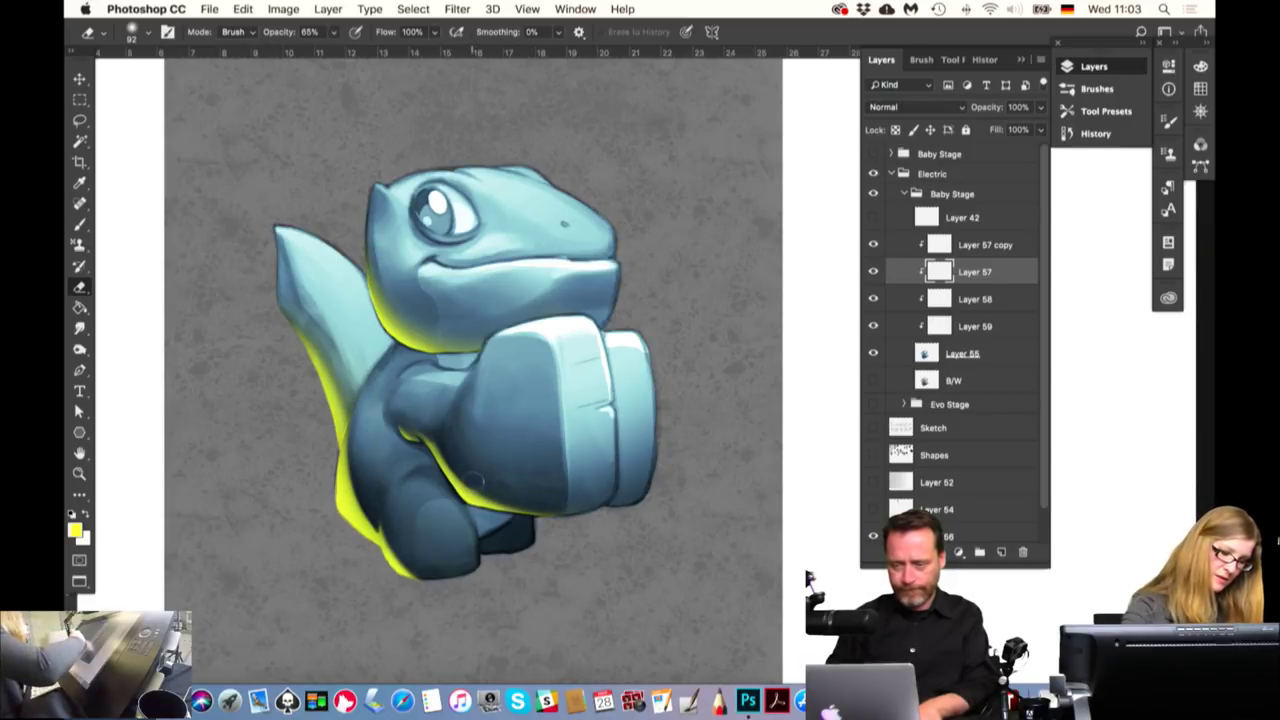
drag(477, 481, 580, 512)
drag(470, 490, 545, 505)
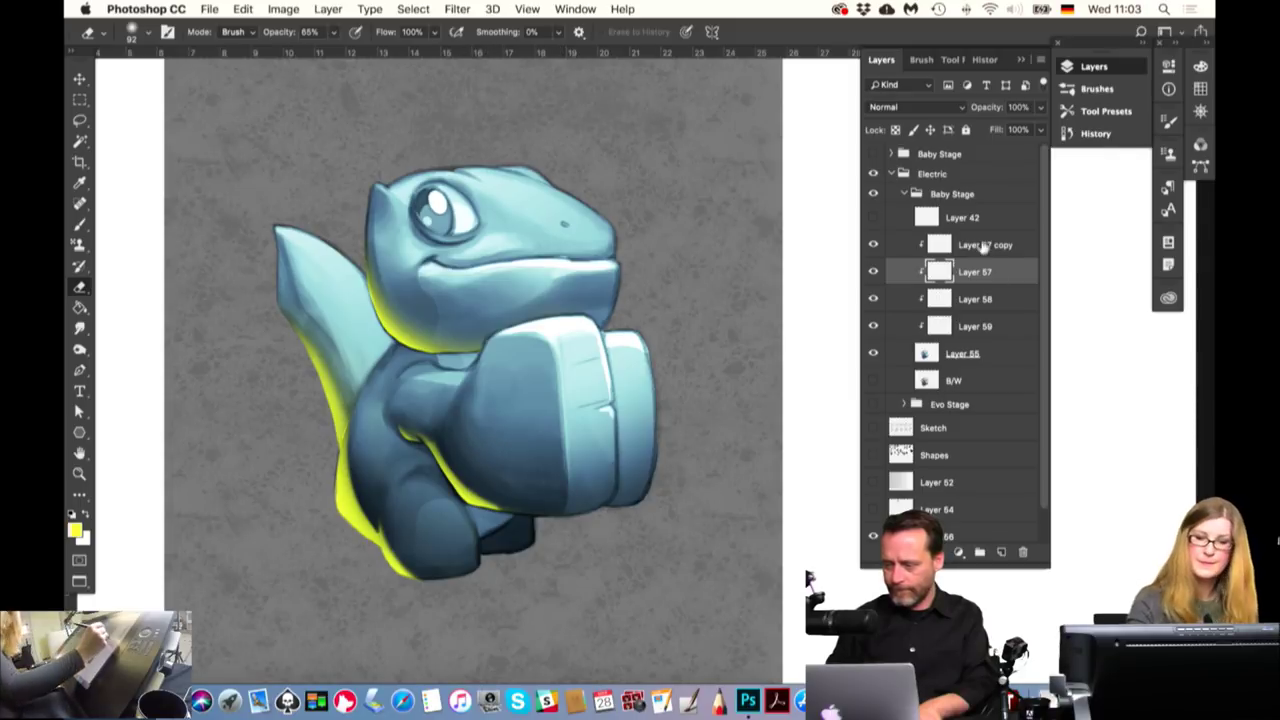
Toggle Layer 58's yellow to compare, then select Layer 58
click(945, 245)
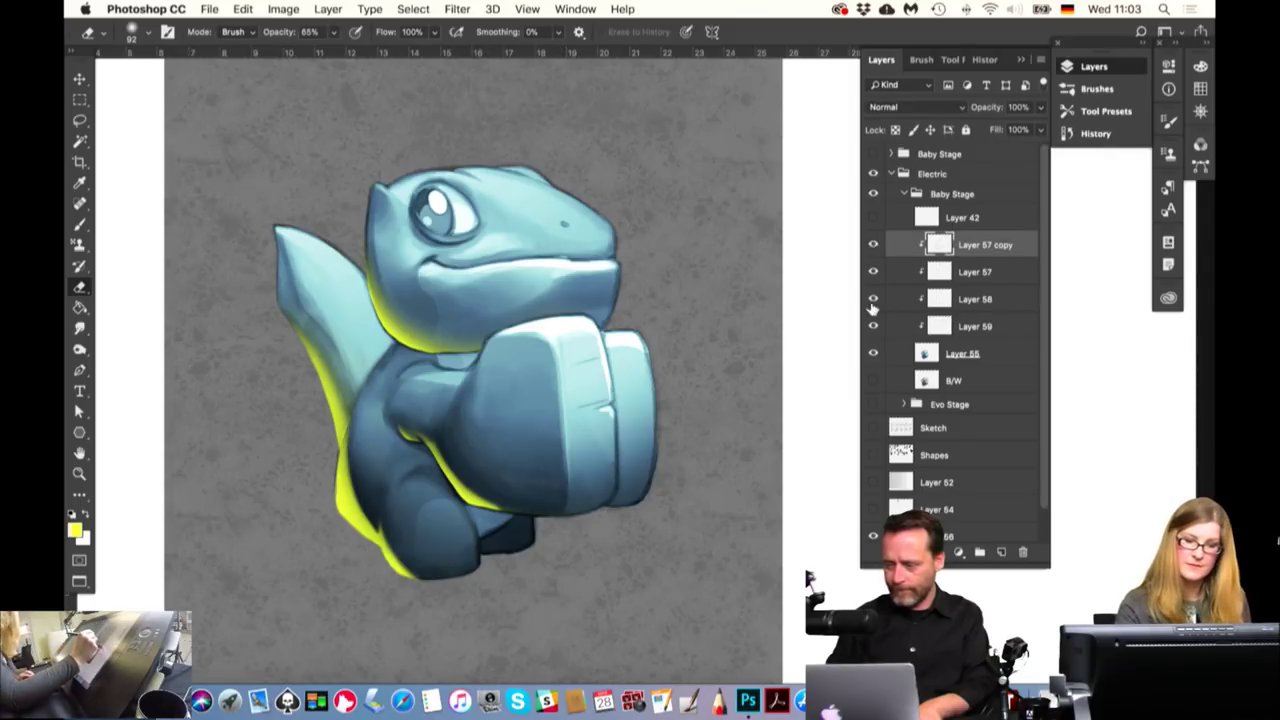
click(873, 299)
click(873, 299)
click(890, 302)
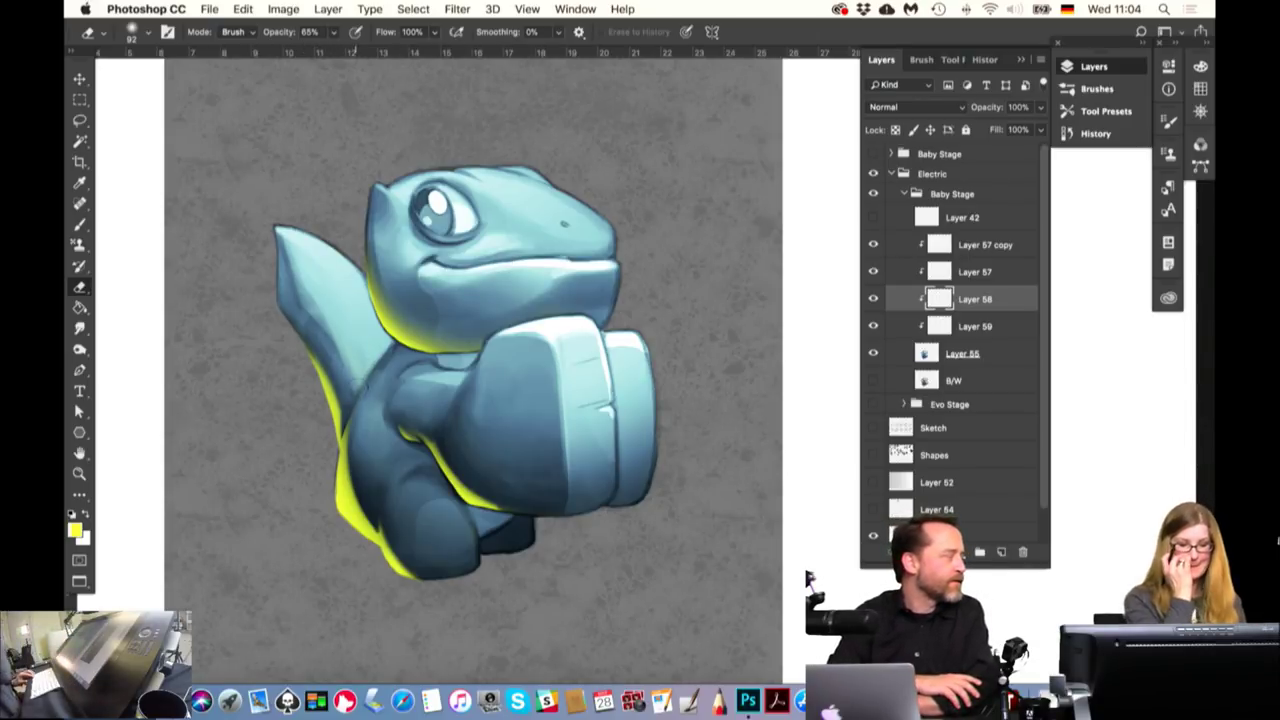
Switch to Safari and go to twitter.com via the address bar suggestion for 'twi'
click(404, 702)
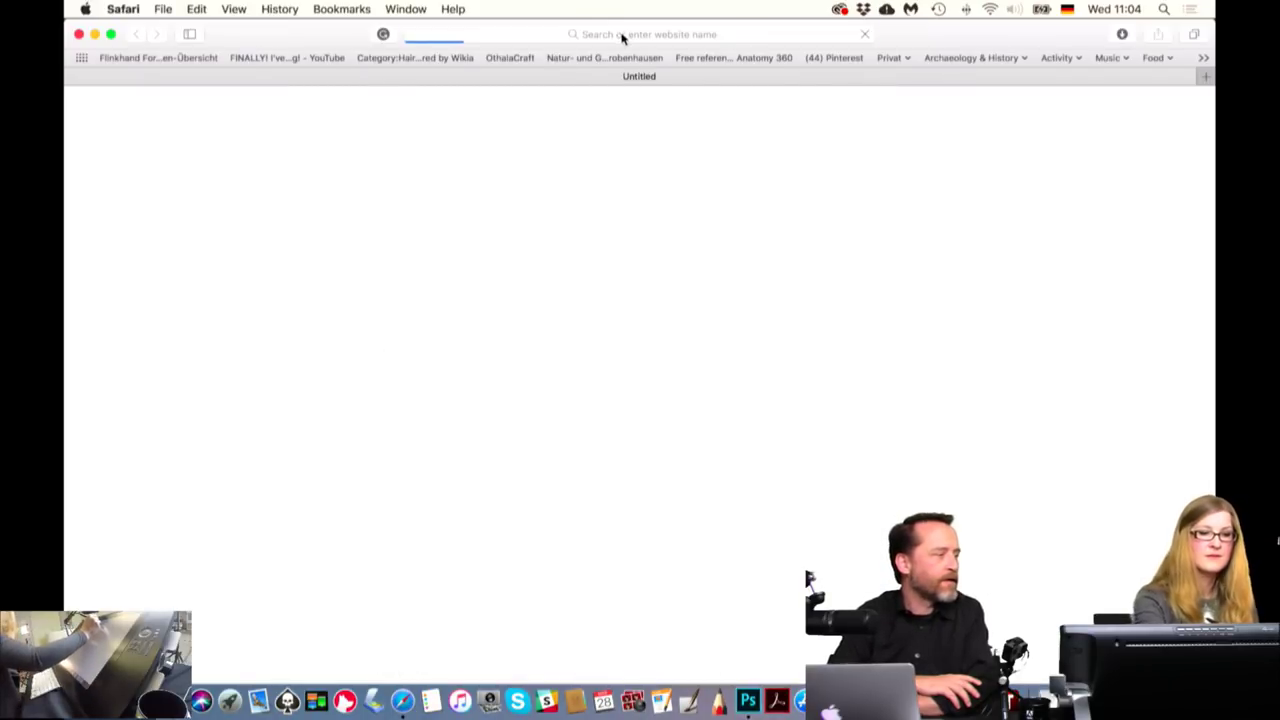
click(621, 37)
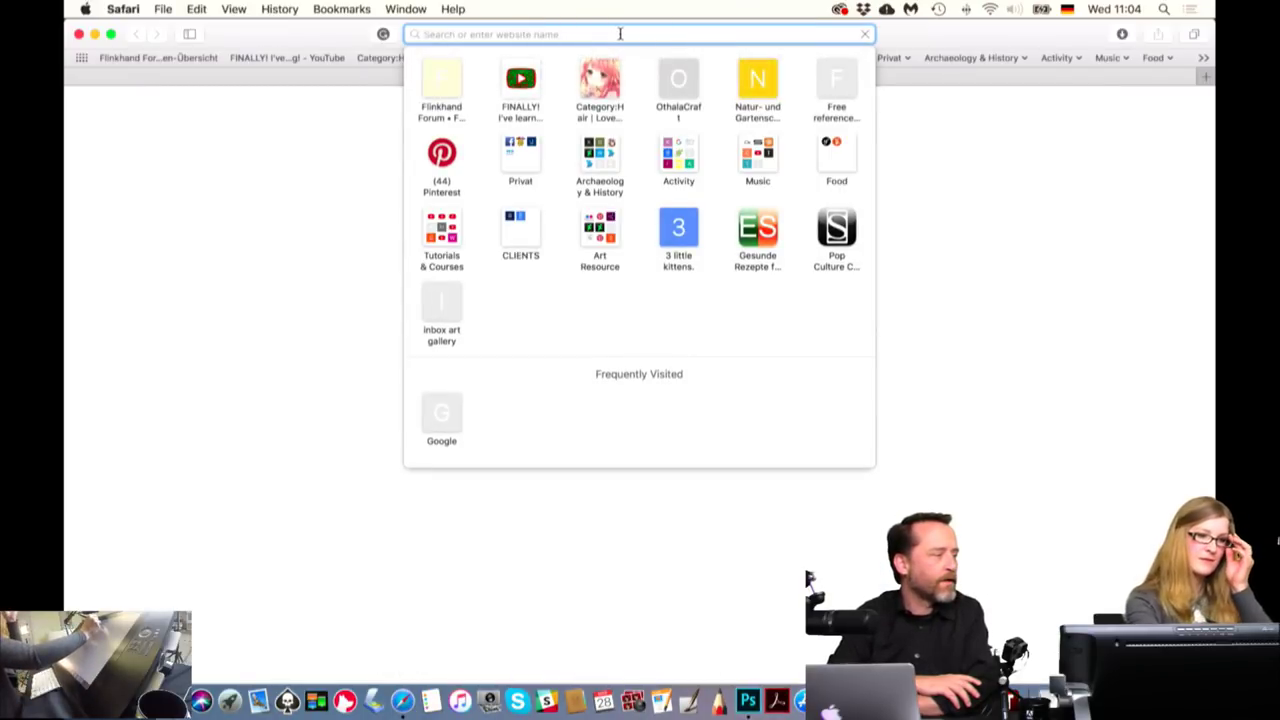
text(tw)
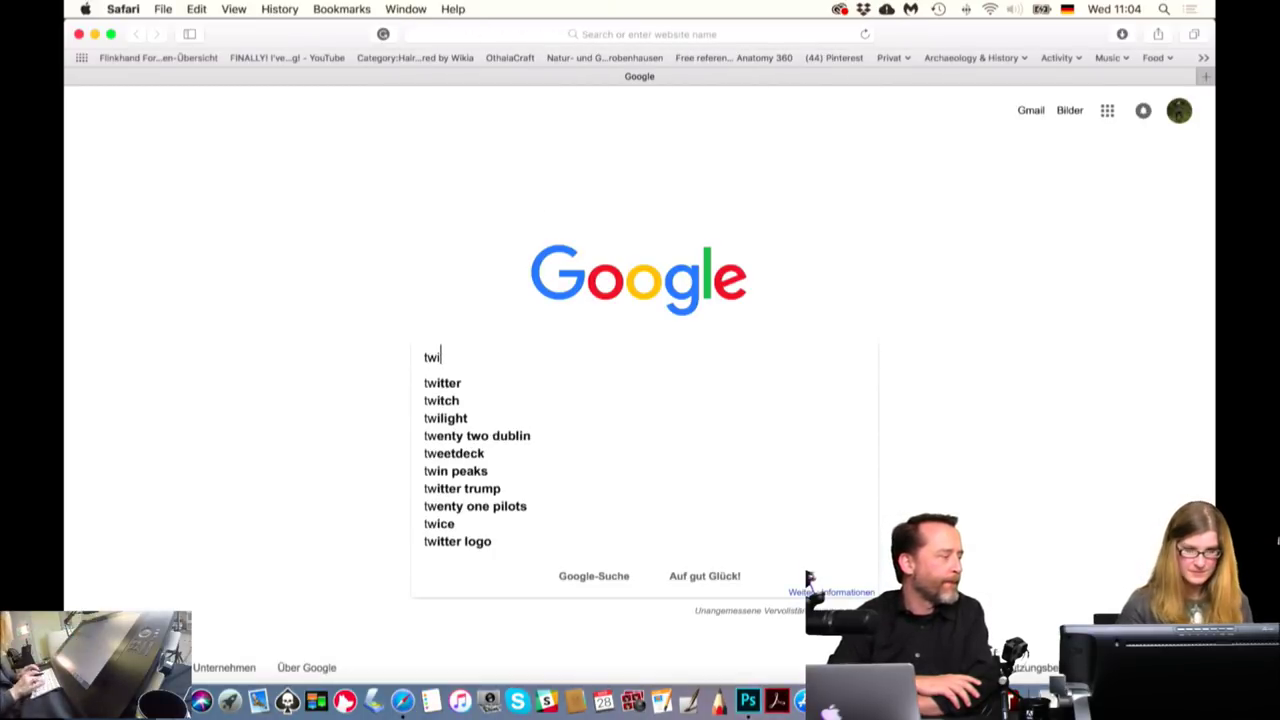
text(i)
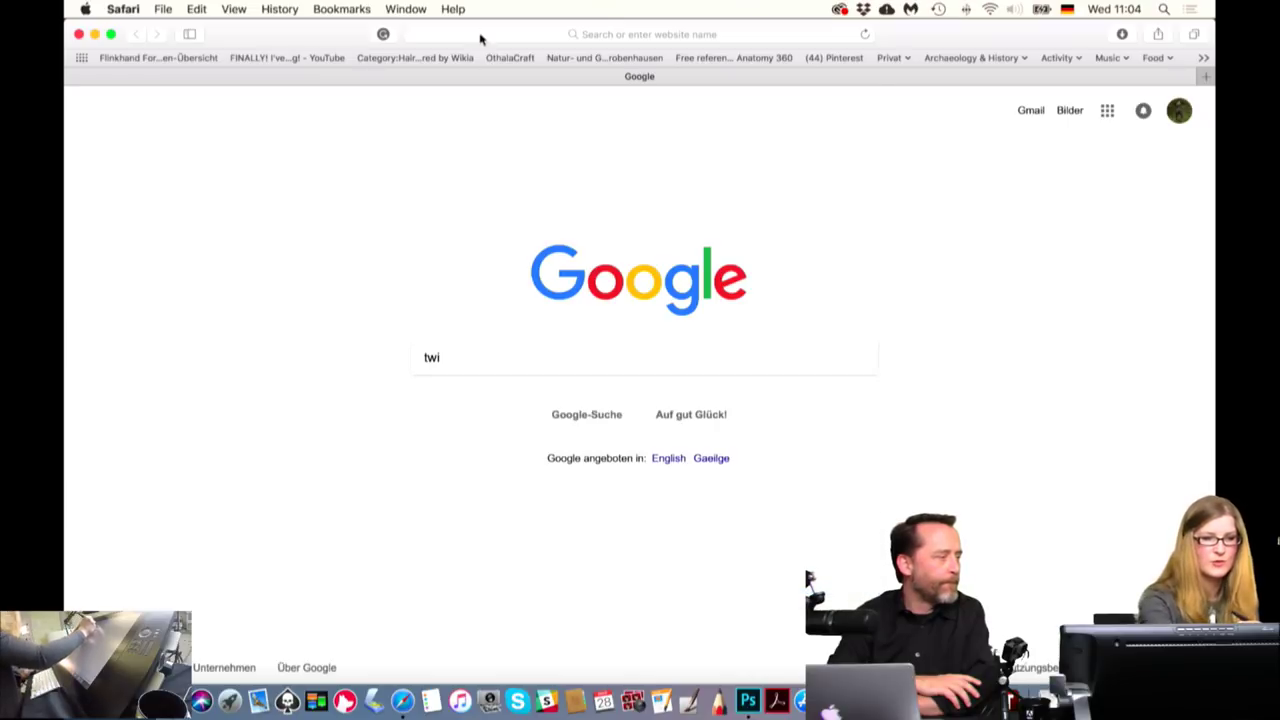
click(482, 35)
text(twitter.com — Twitter)
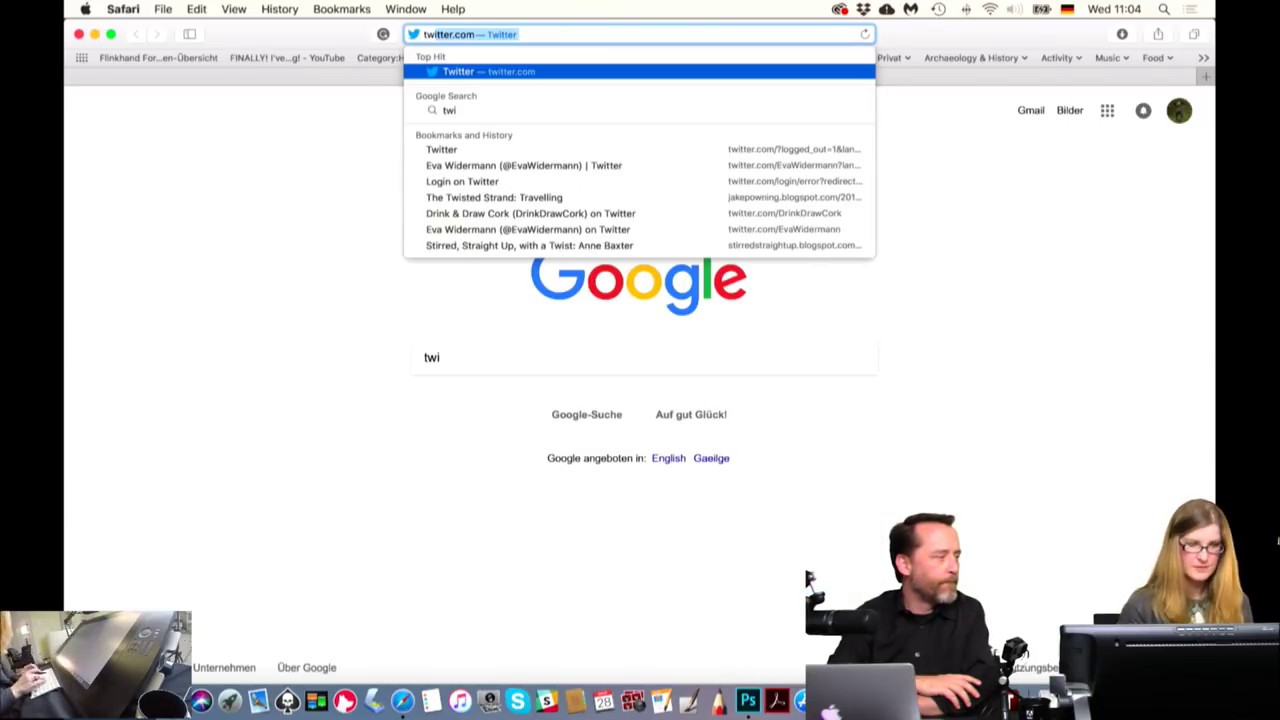
click(462, 72)
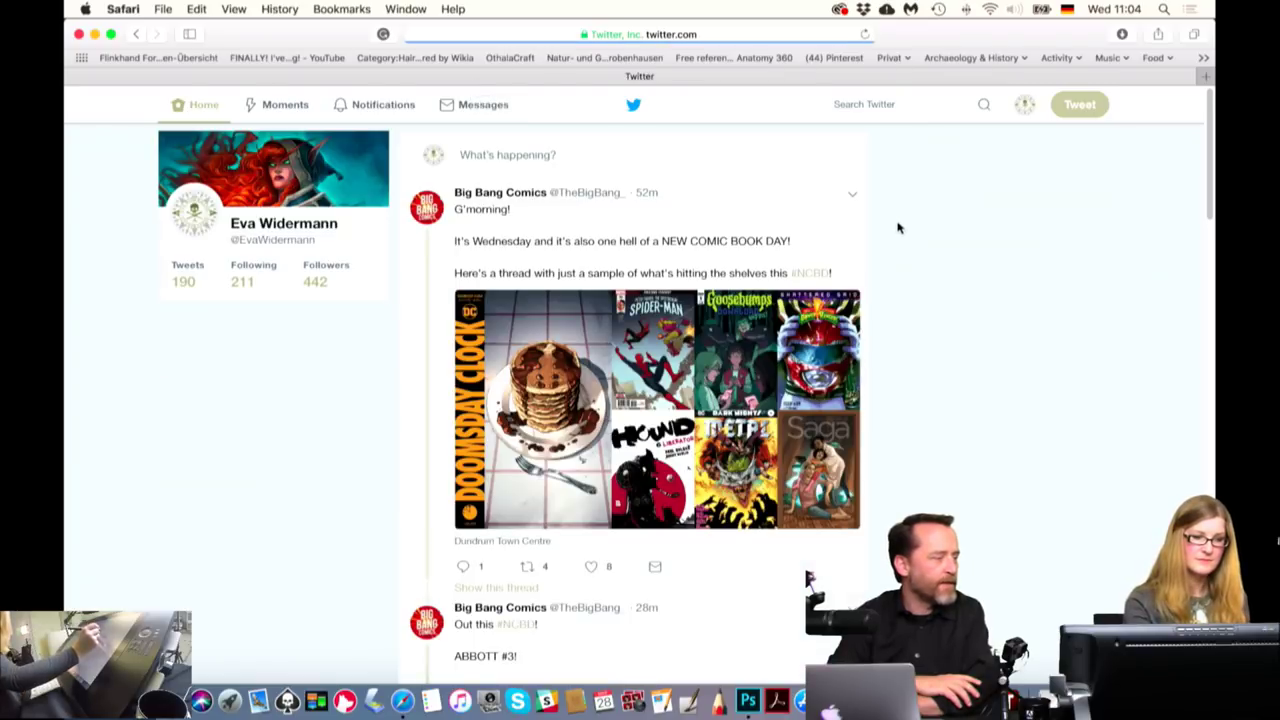
Search Twitter for 'adobe' and open the #AdobeLive hashtag results
click(565, 156)
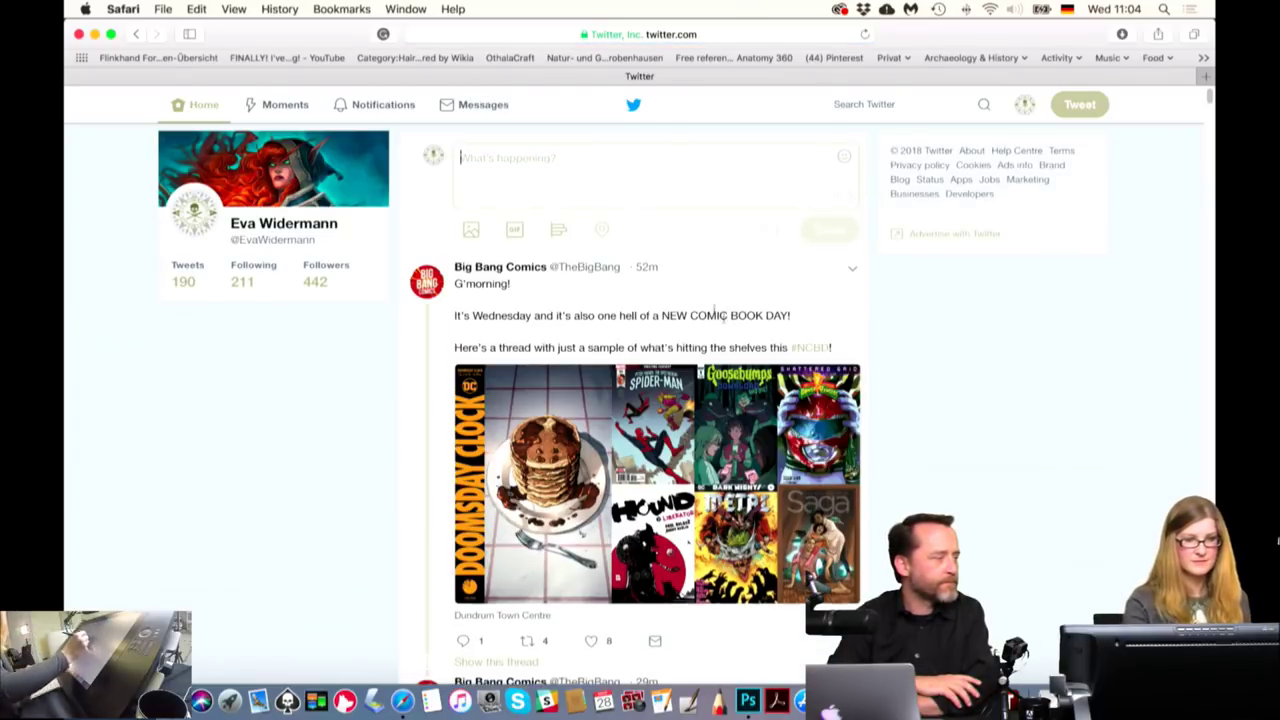
click(860, 104)
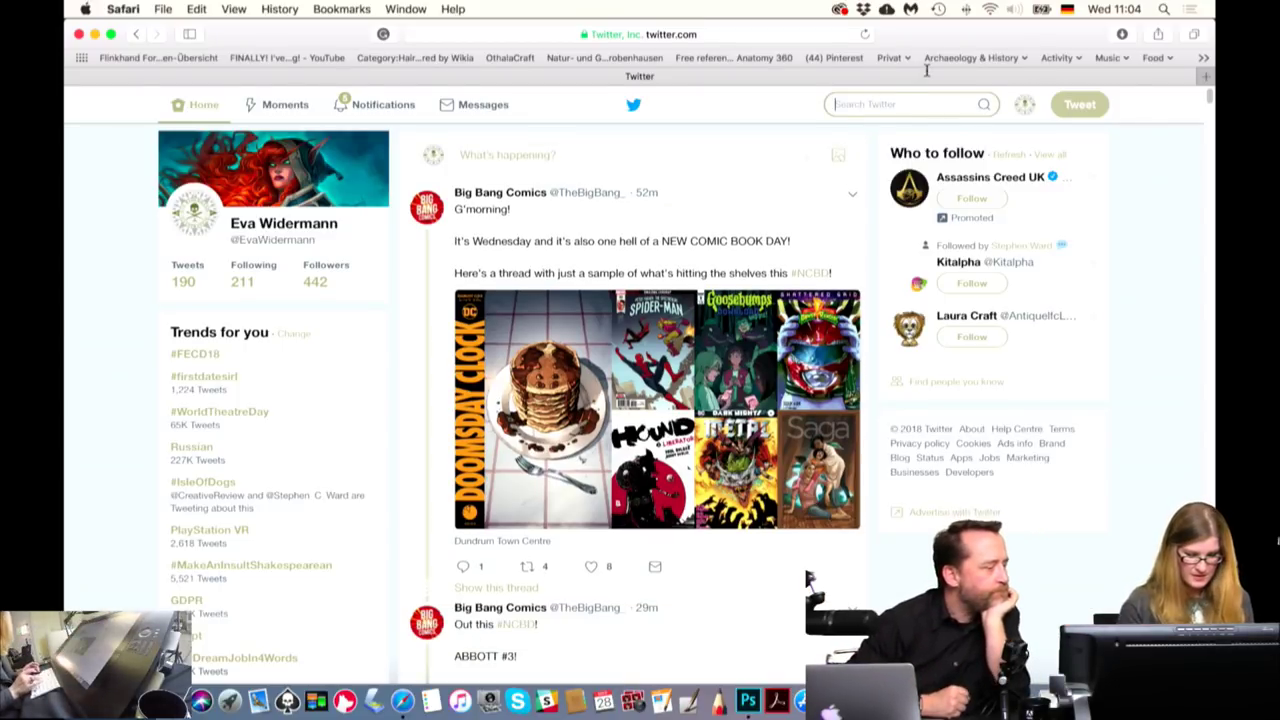
text(adobeliv)
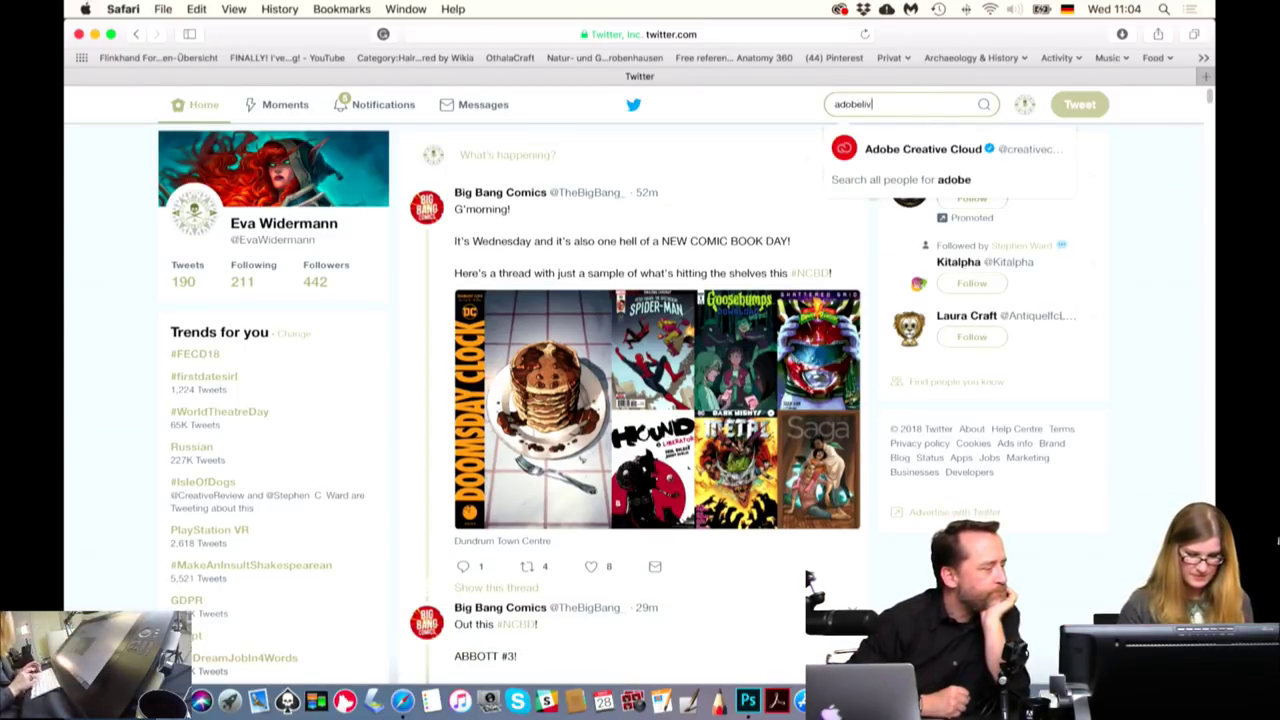
text(e)
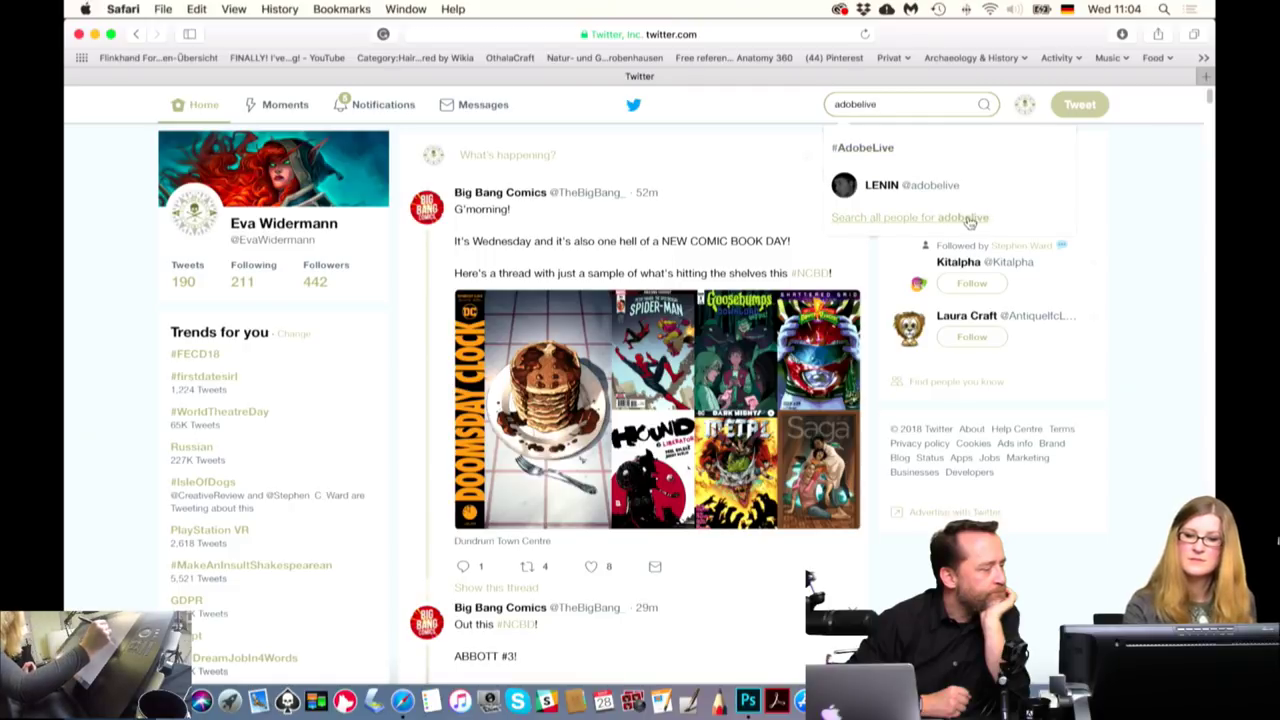
click(868, 148)
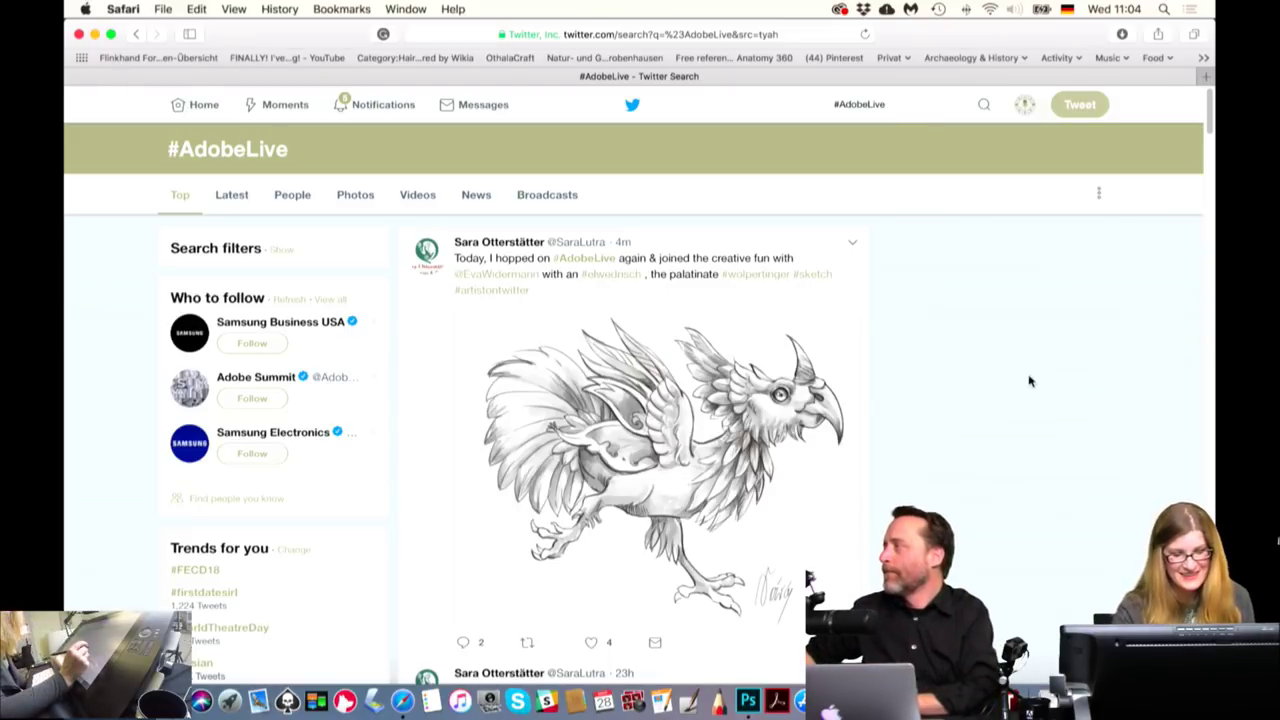
Enlarge the tweeted bird drawing, close it, and scroll further down the results
drag(1209, 114, 1213, 127)
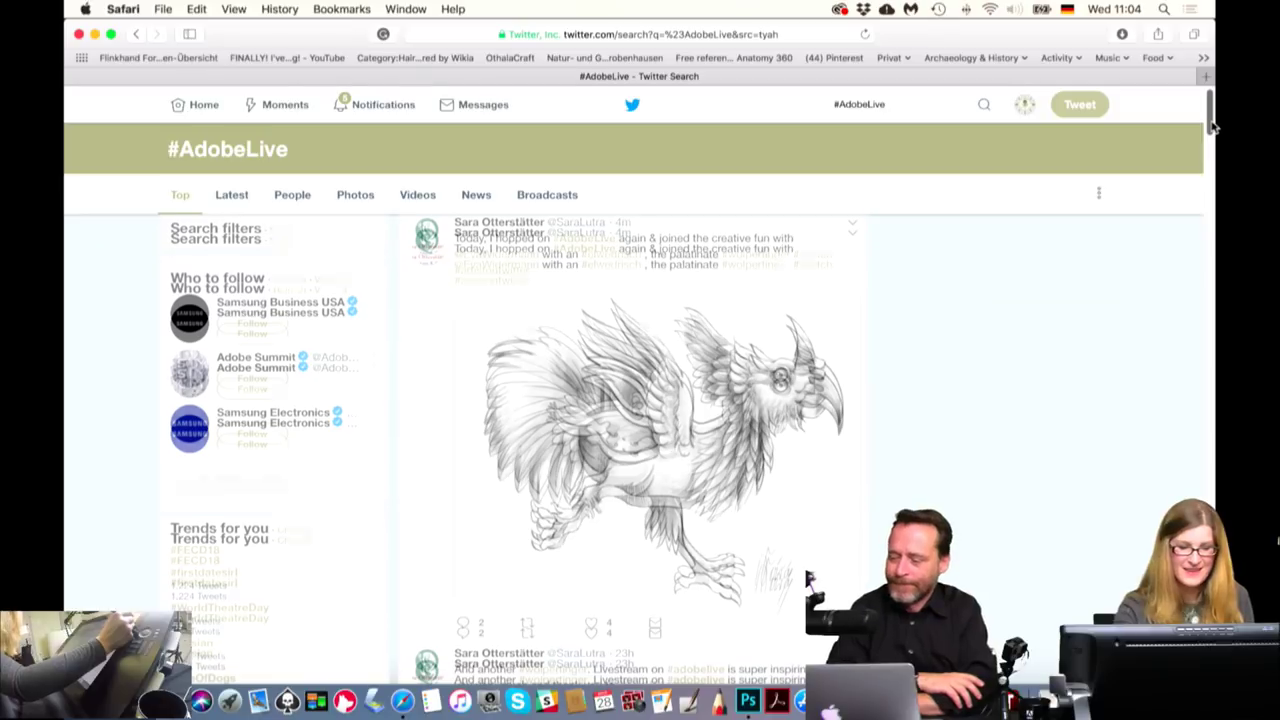
click(782, 474)
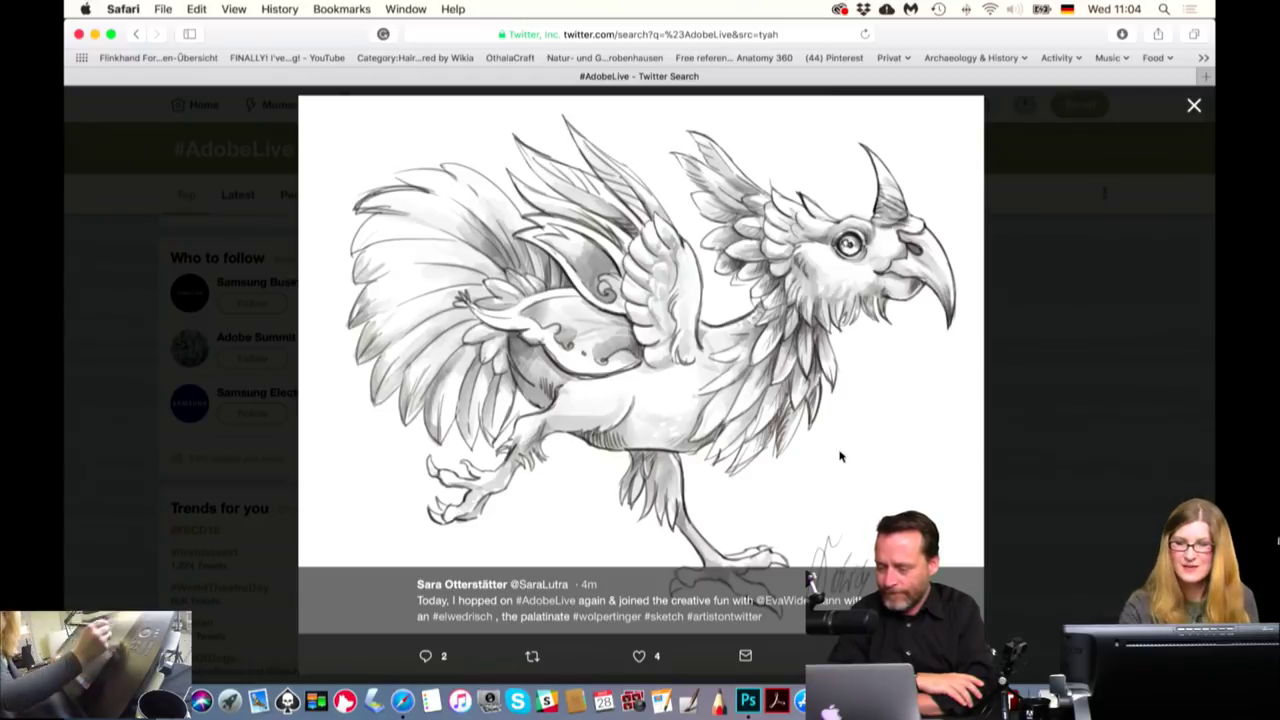
click(1195, 107)
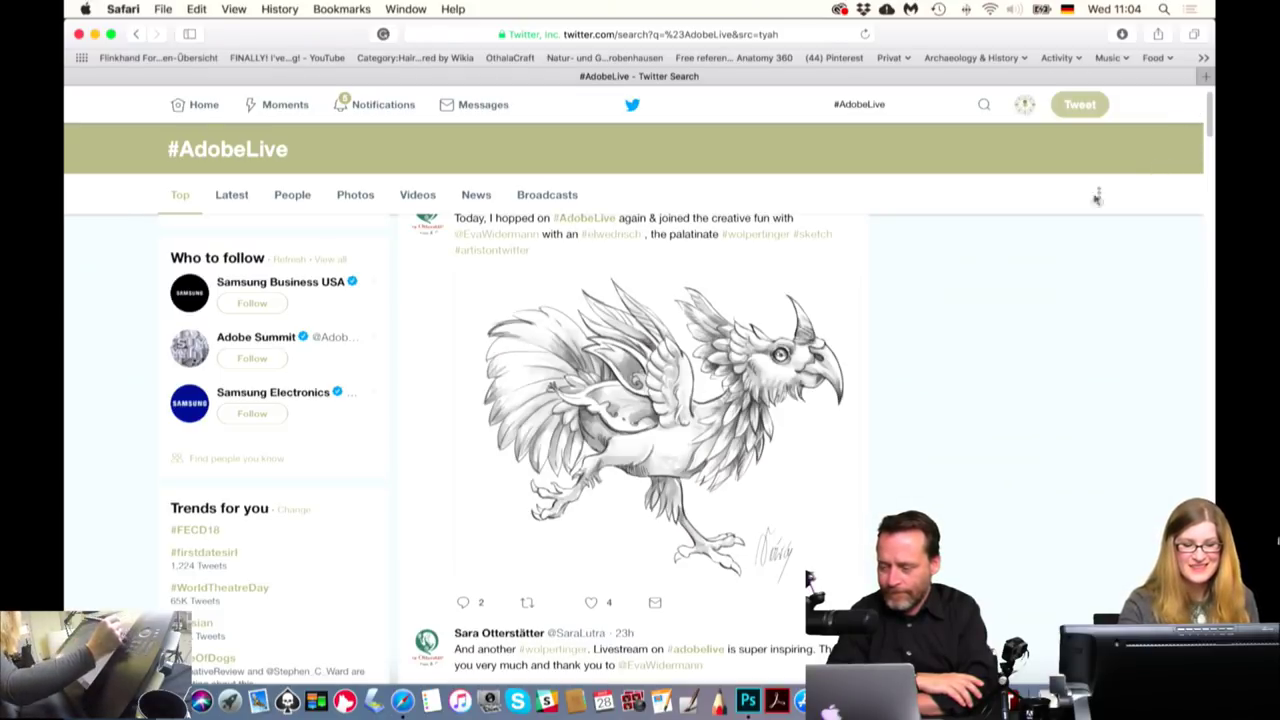
drag(1210, 130, 1202, 182)
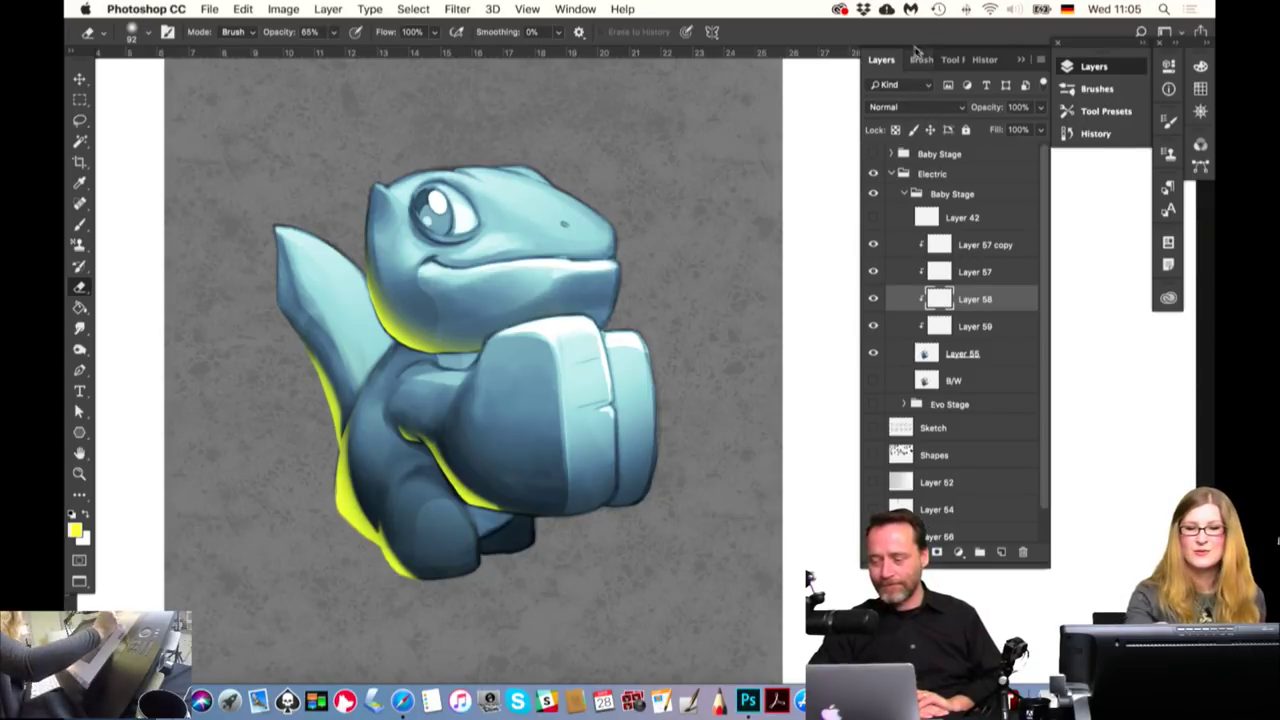
Show the Layers panel, toggle Layers 58 and 59 to compare the rim light, and select Layer 59
click(1105, 68)
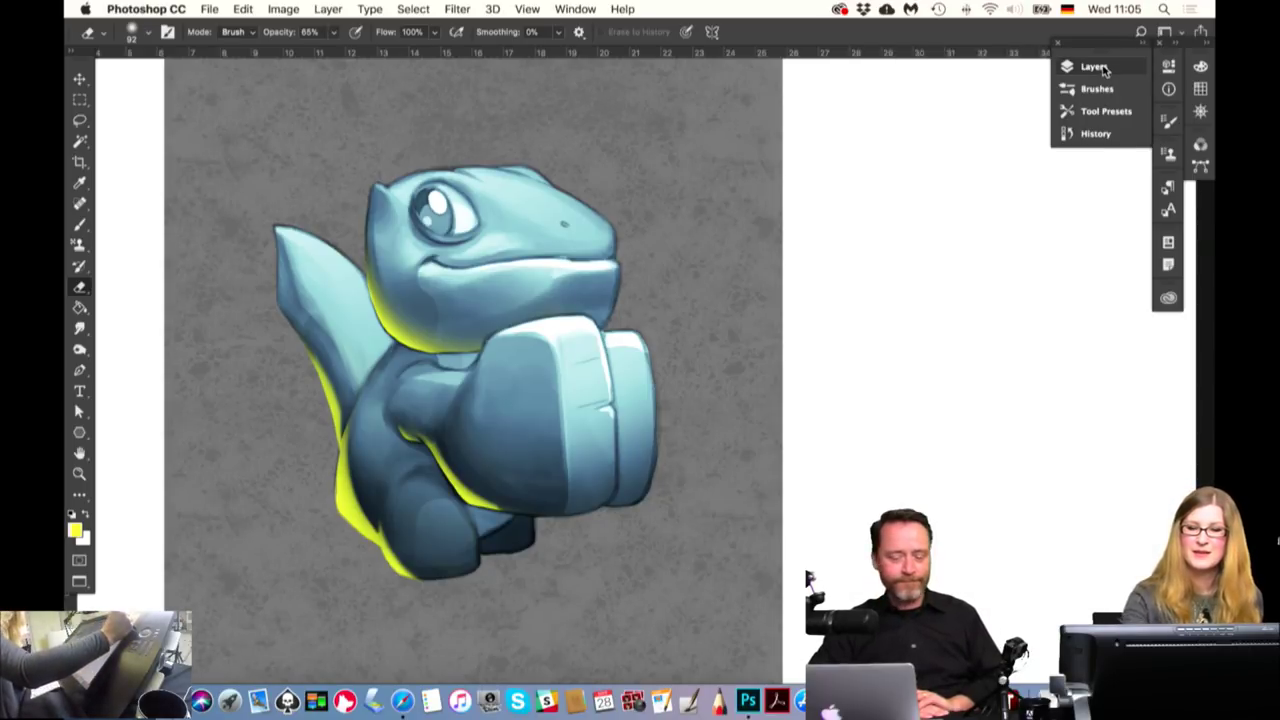
click(1105, 68)
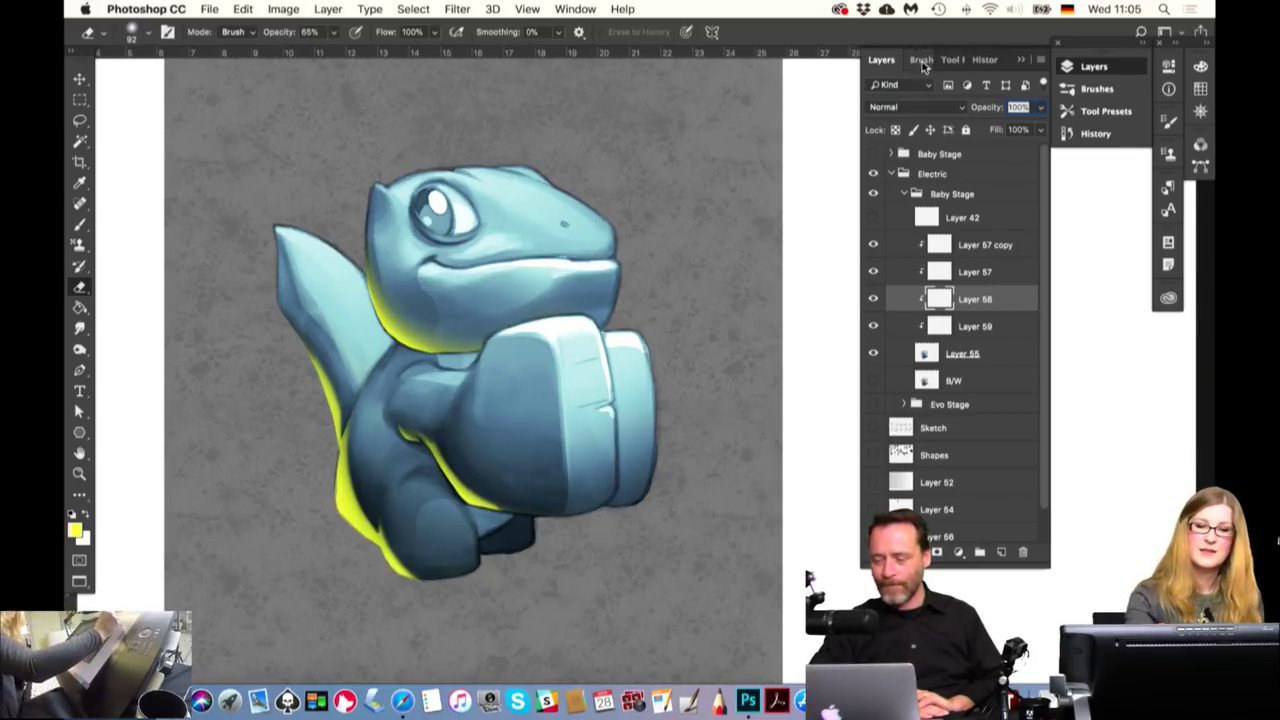
click(922, 60)
click(881, 60)
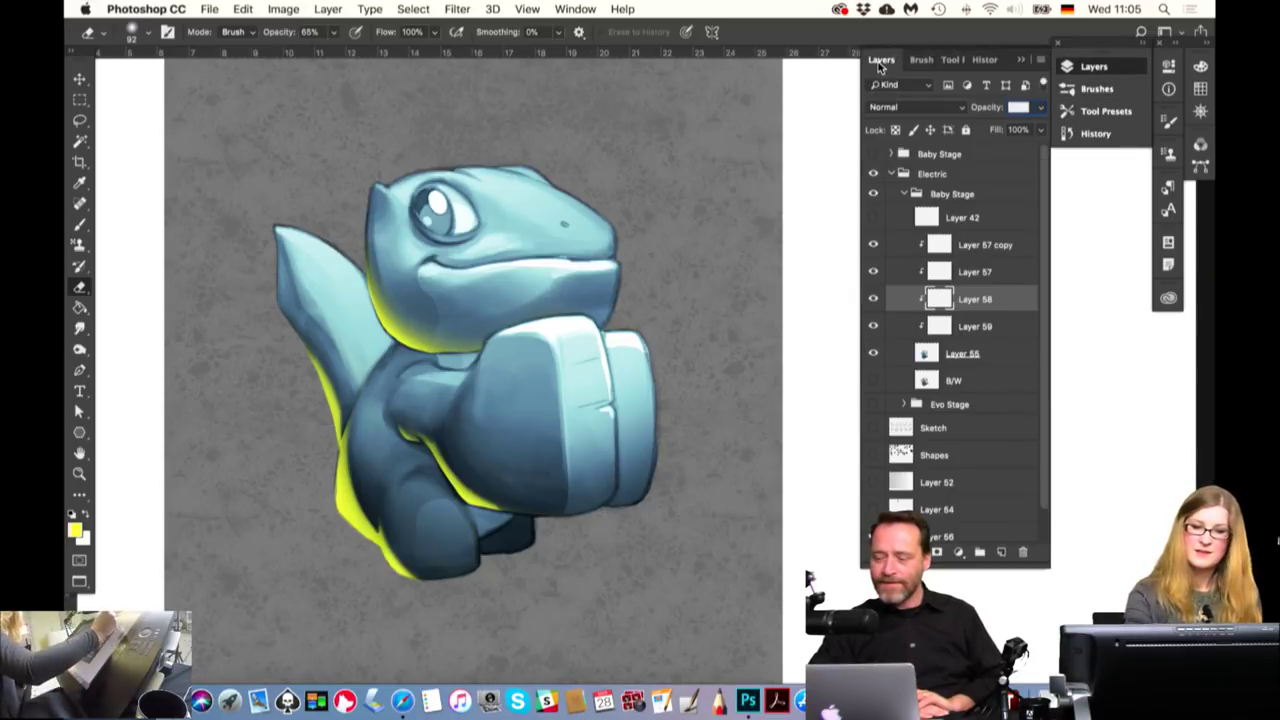
click(874, 299)
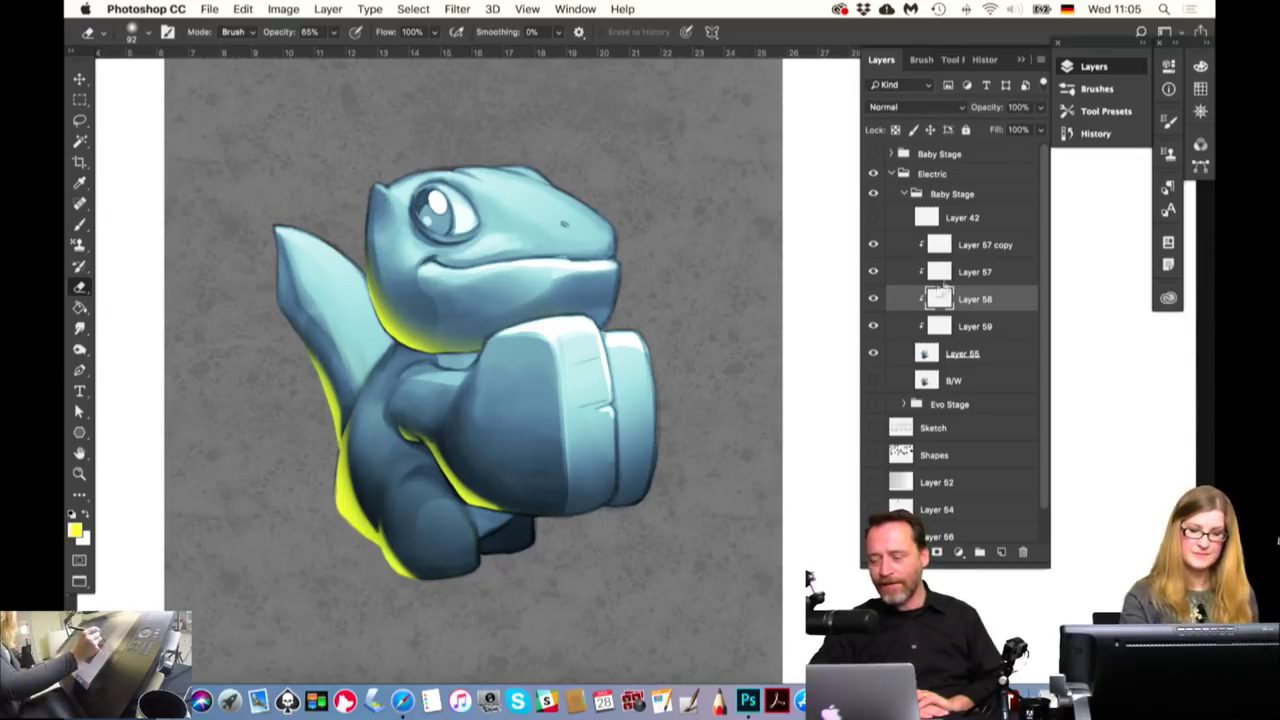
click(875, 327)
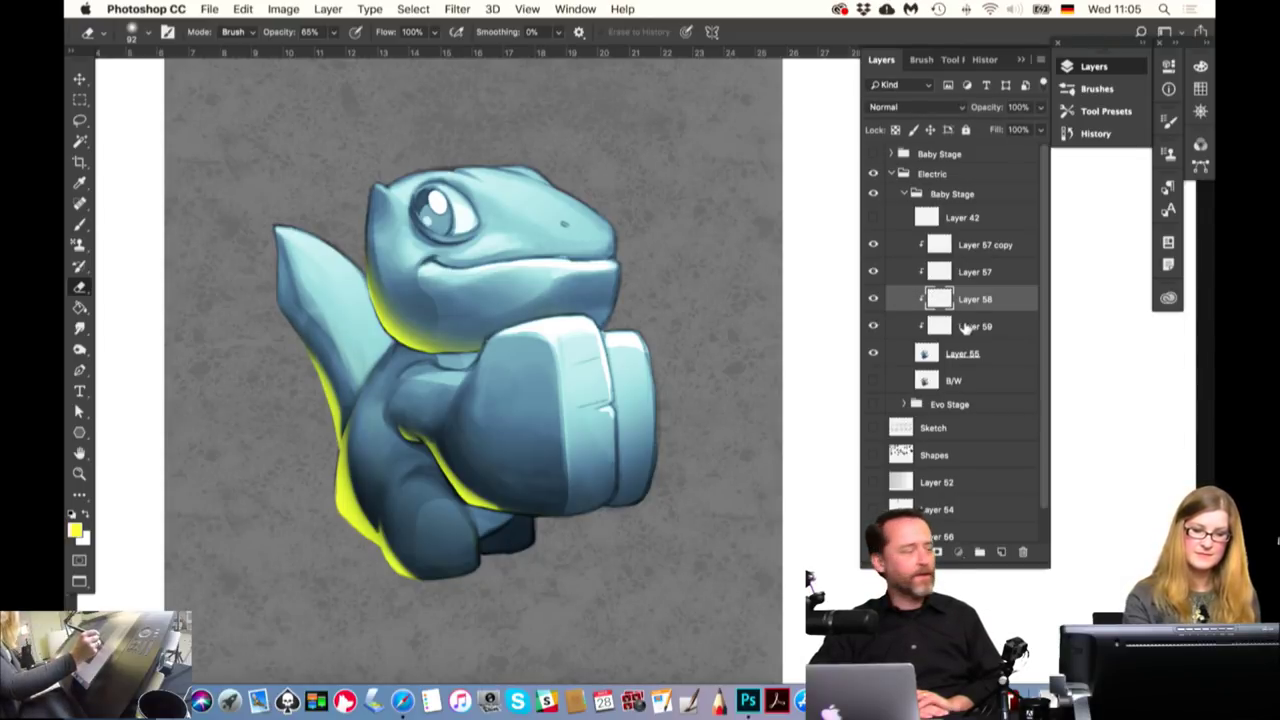
click(965, 328)
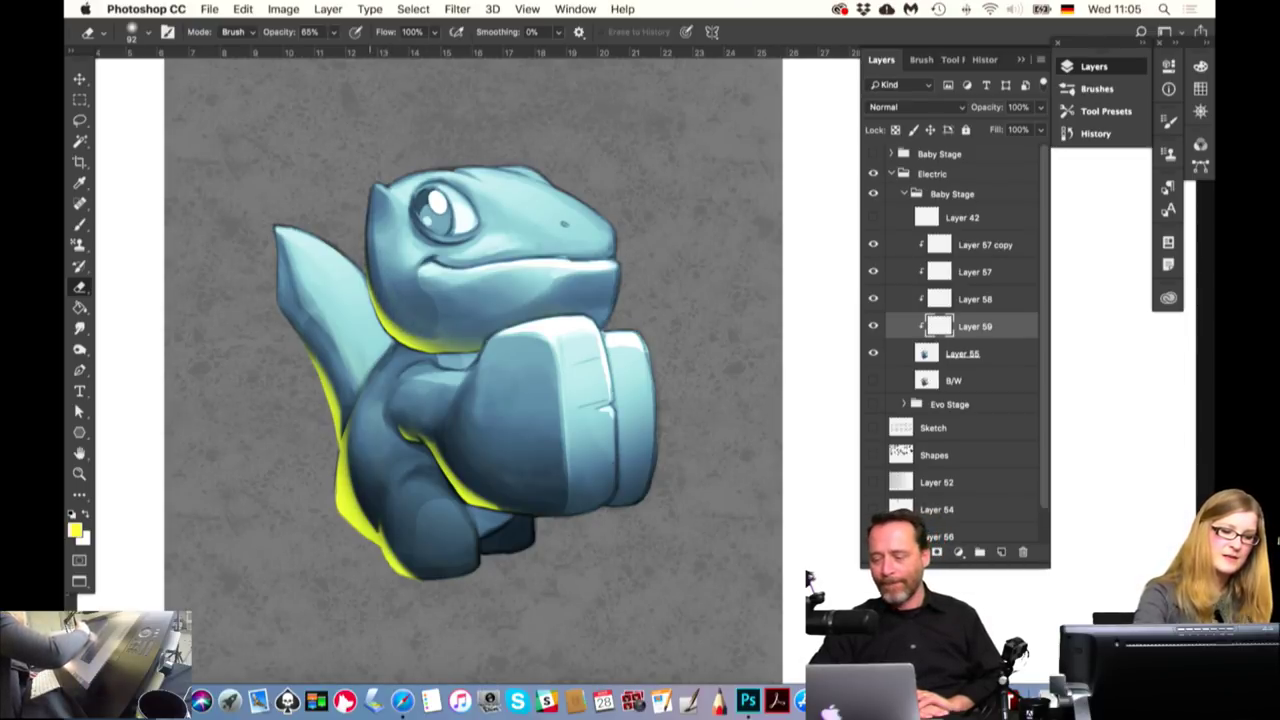
Erase part of Layer 59's yellow rim under the chin, toggling the layer to compare
drag(410, 338, 480, 350)
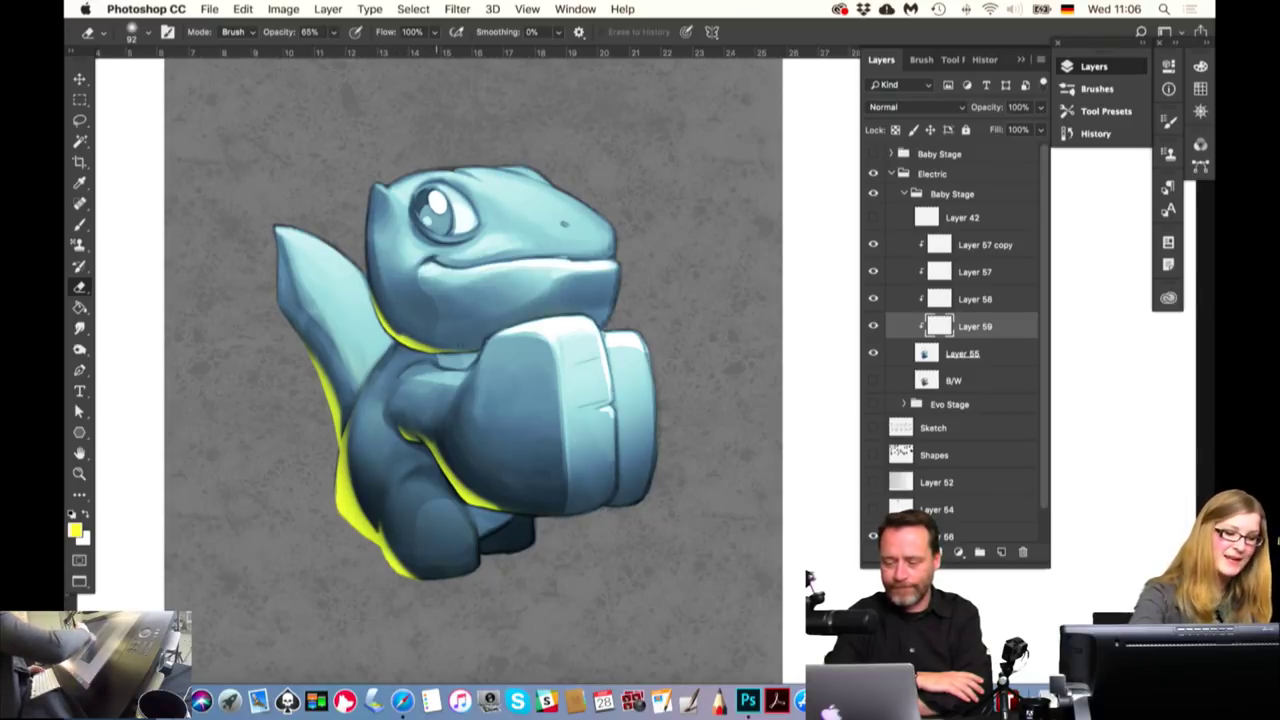
click(873, 326)
click(874, 326)
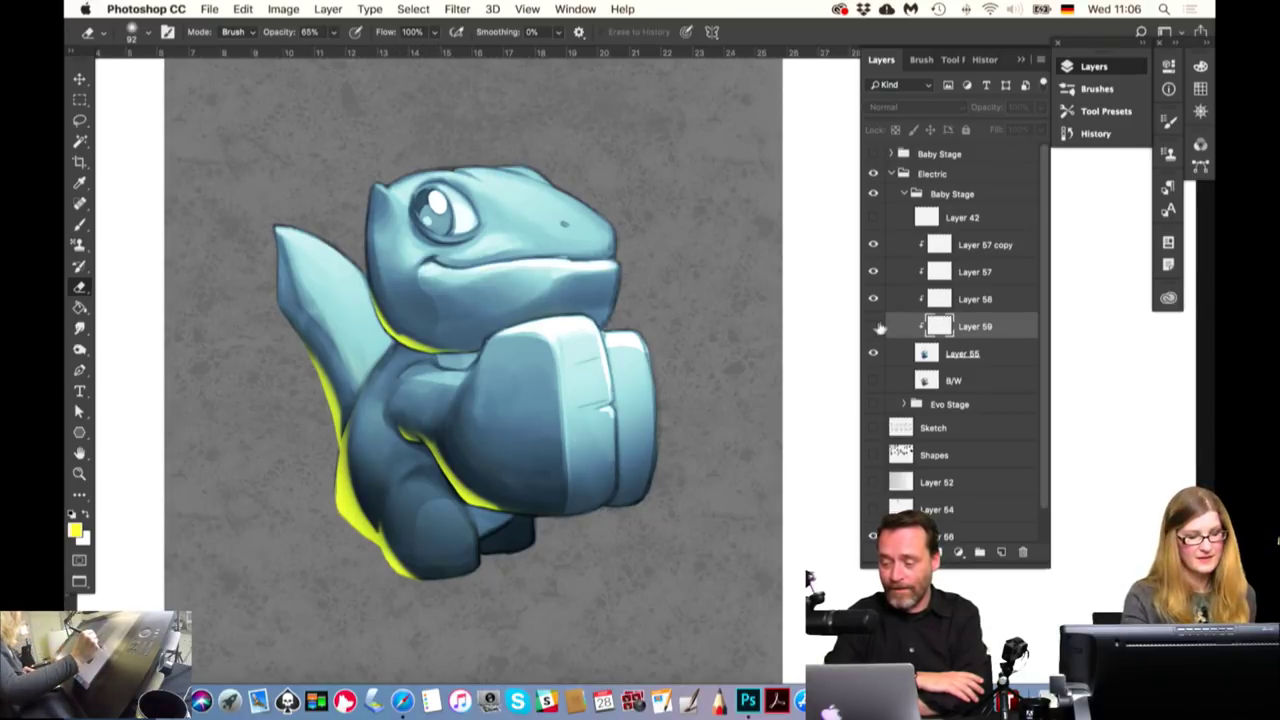
click(874, 326)
click(874, 326)
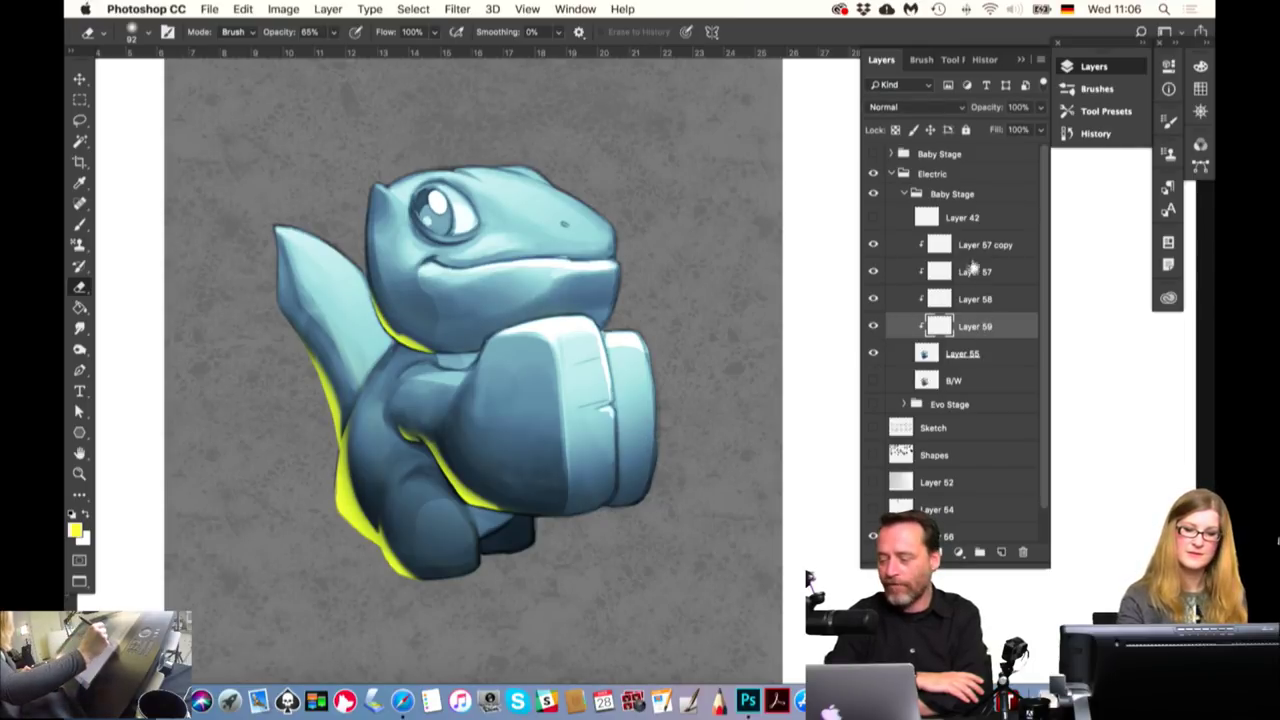
Select Layers 57 copy through 59 together and bring up their context menu
click(972, 245)
shift+click(978, 326)
right_click(985, 326)
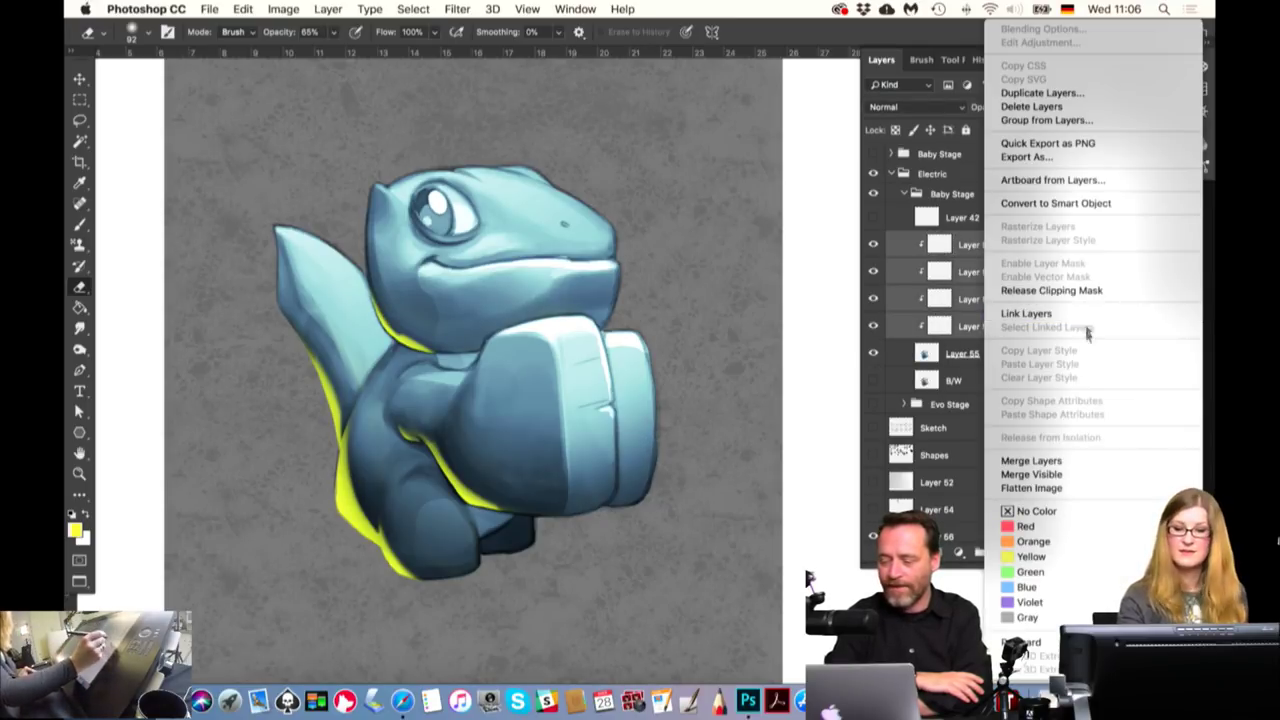
Merge Layers 57 copy through 59 into Layer 57 copy, then zoom in on the head and arm
click(1031, 461)
key(b)
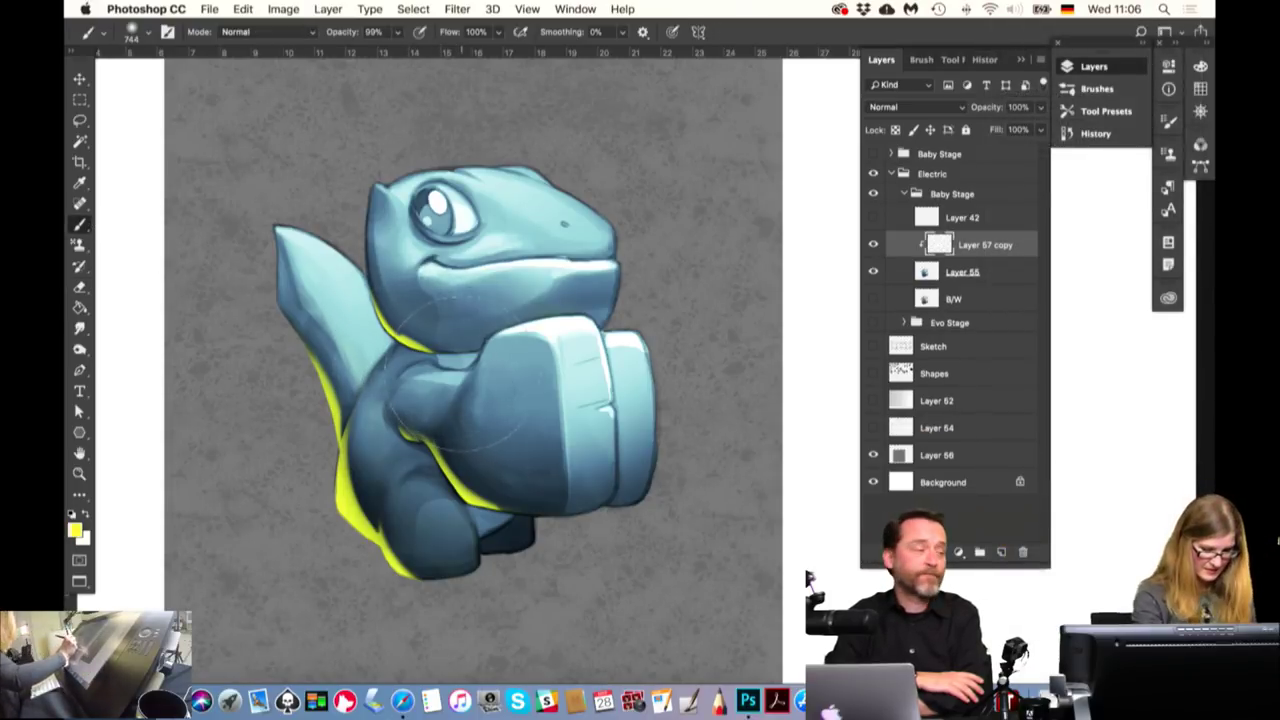
mouse_move(470, 412)
mouse_down()
mouse_move(294, 423)
mouse_move(586, 457)
mouse_move(485, 447)
mouse_up()
key(z)
click(642, 367)
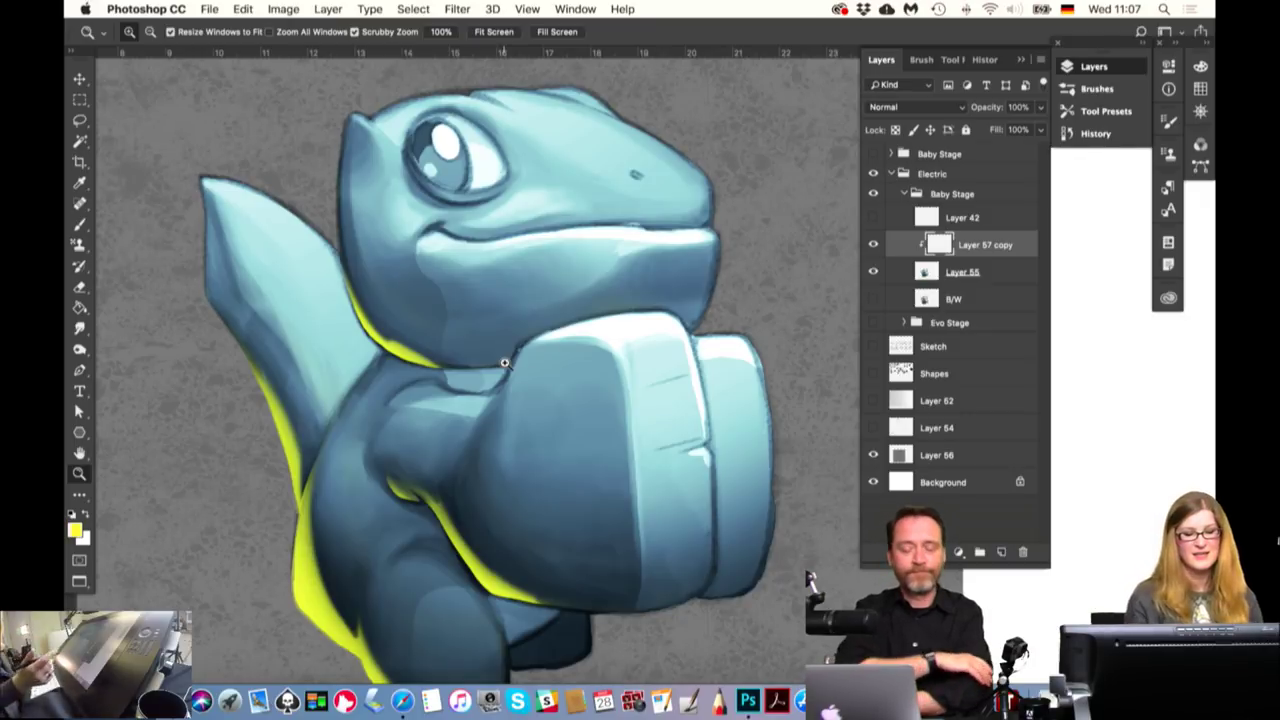
click(873, 244)
click(873, 244)
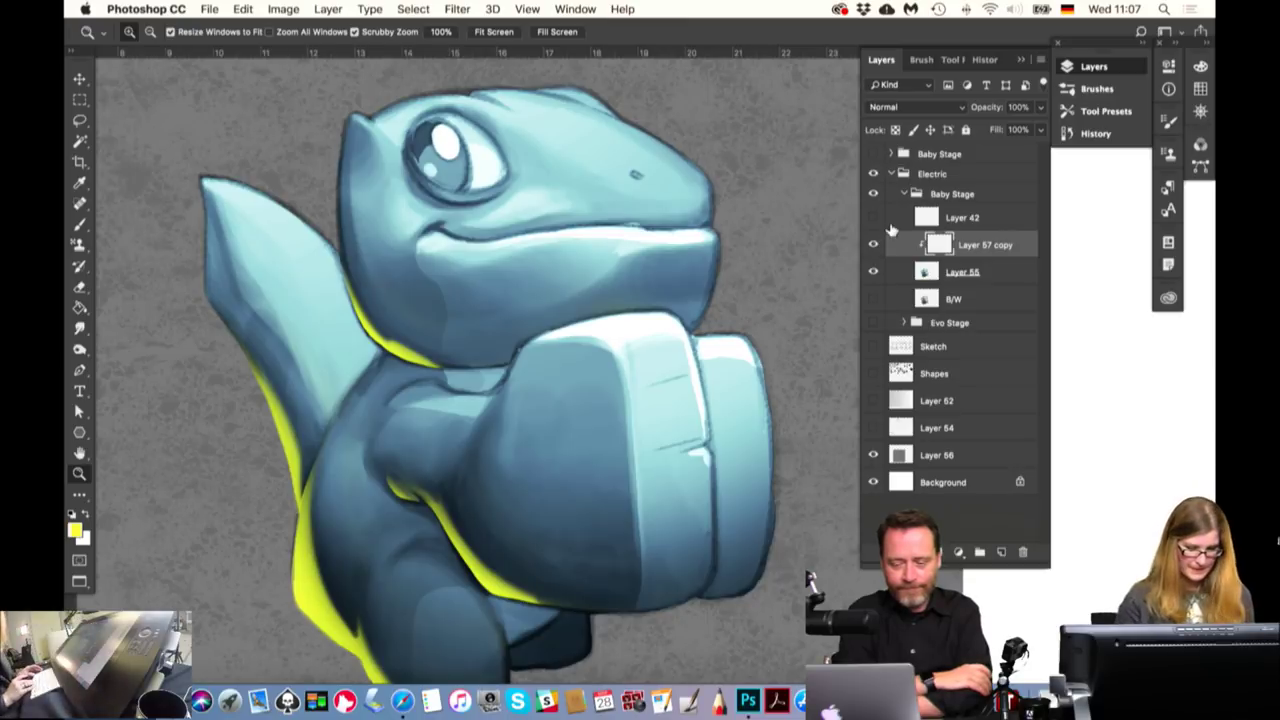
Apply Hue/Saturation at Hue -41, Saturation +100, Lightness +37, turning the glow peach-orange
key(ctrl+u)
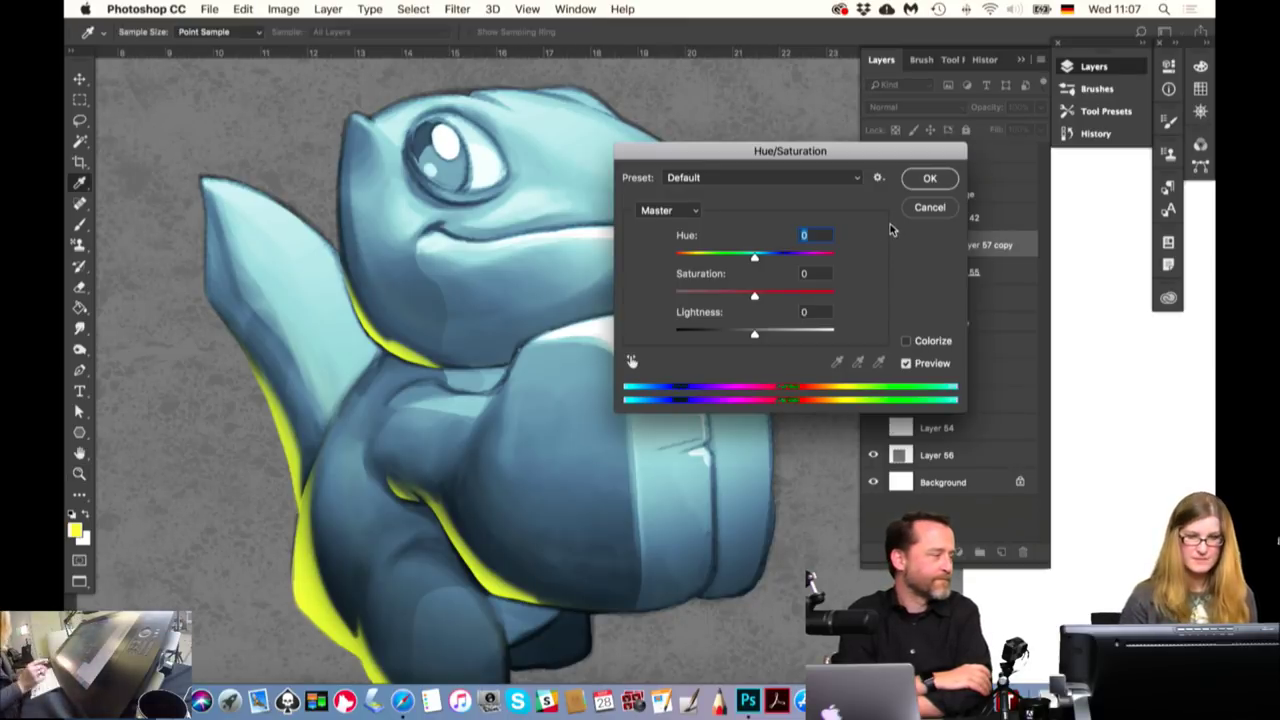
drag(781, 175, 953, 128)
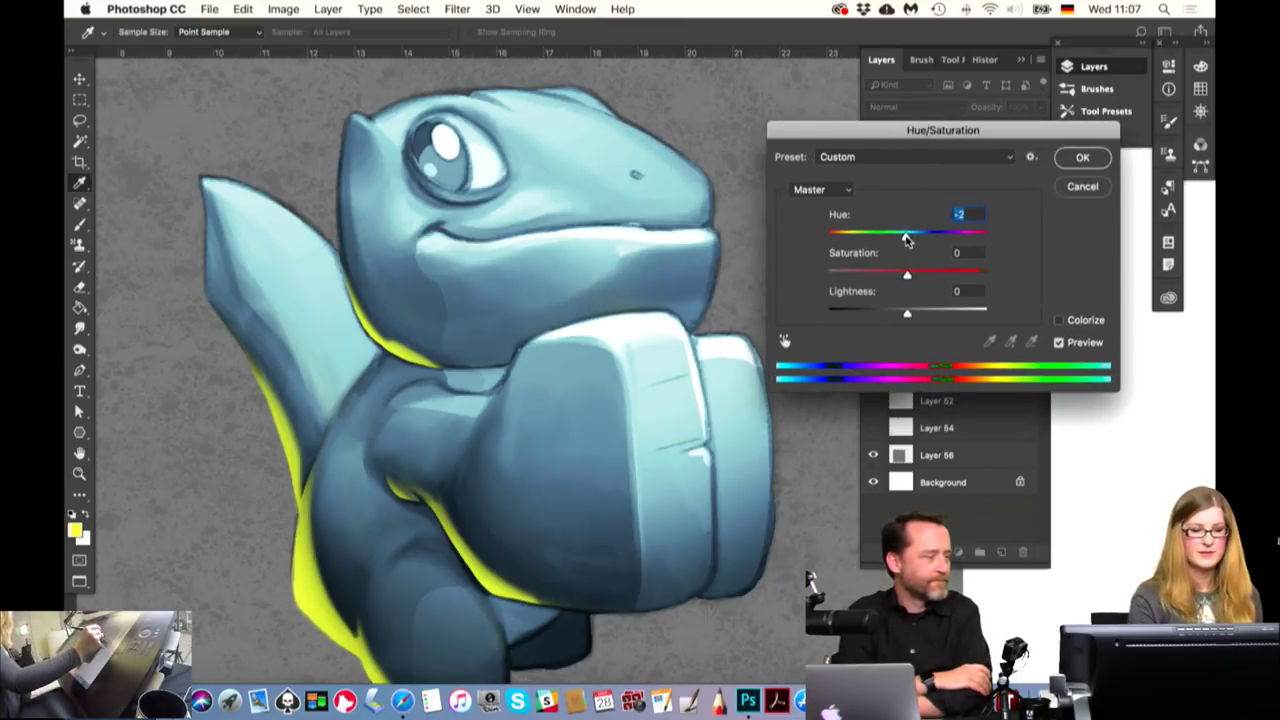
drag(906, 238, 850, 241)
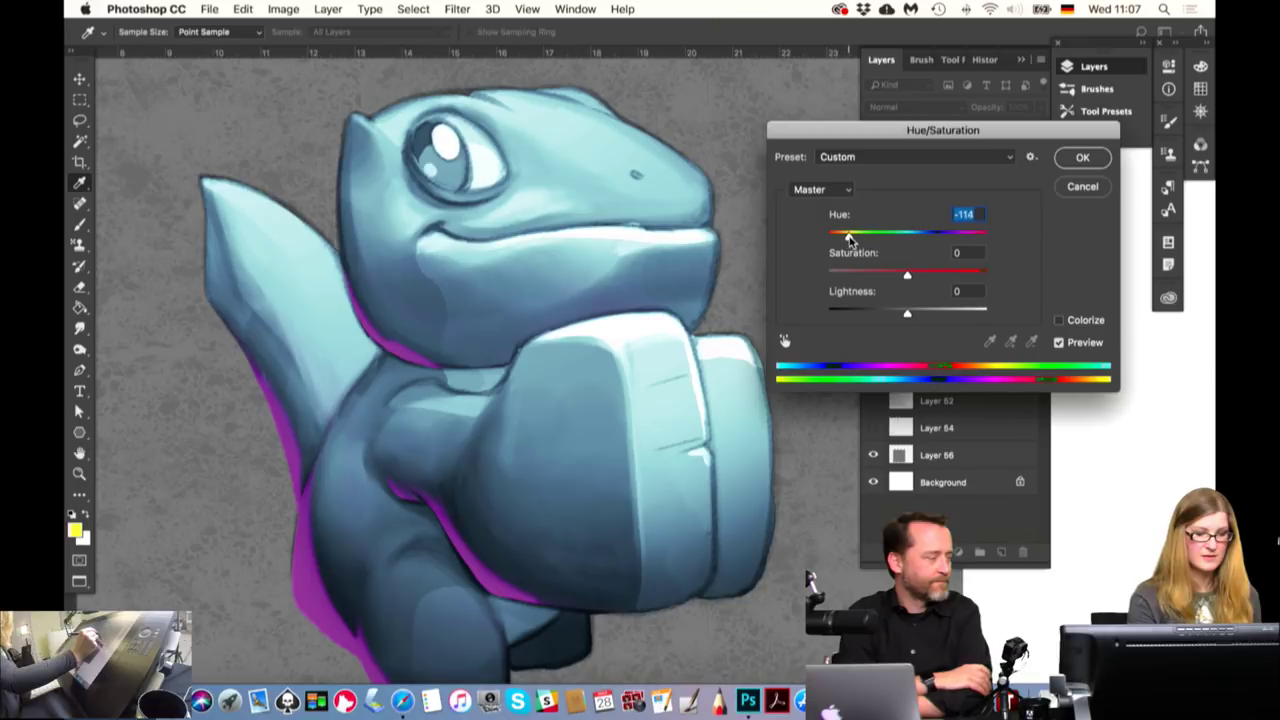
drag(930, 313, 959, 273)
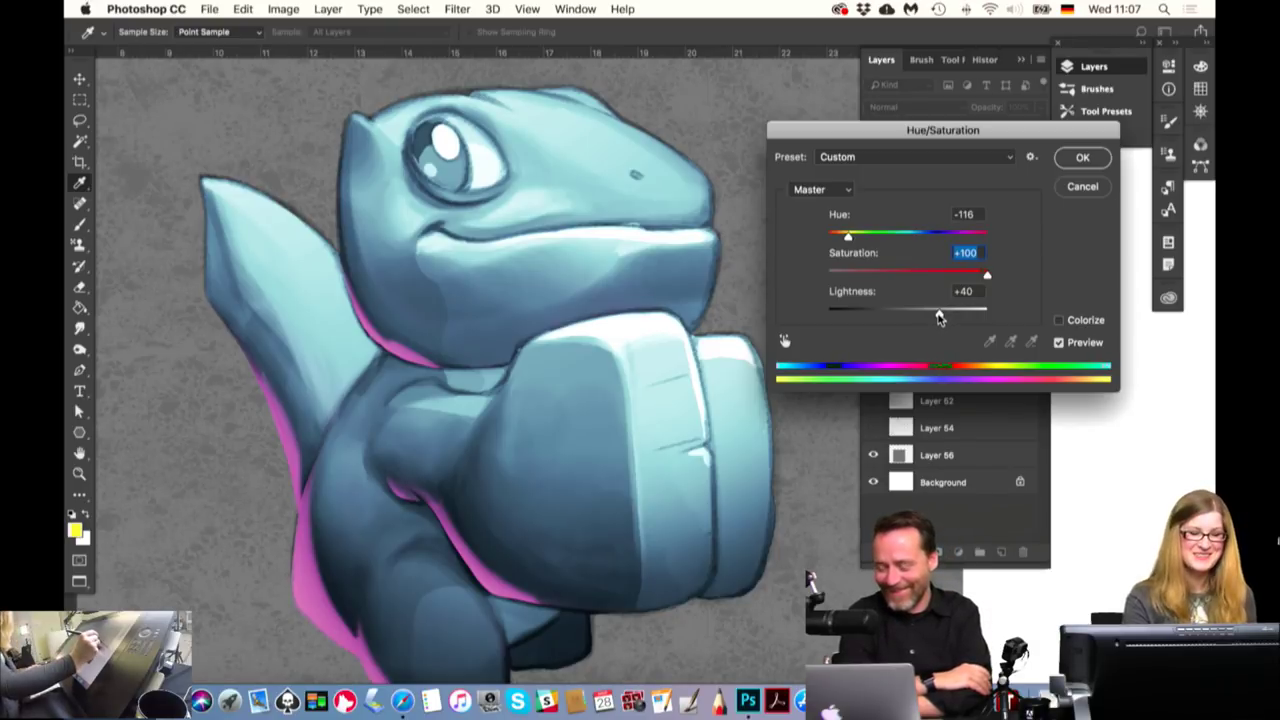
drag(940, 316, 944, 318)
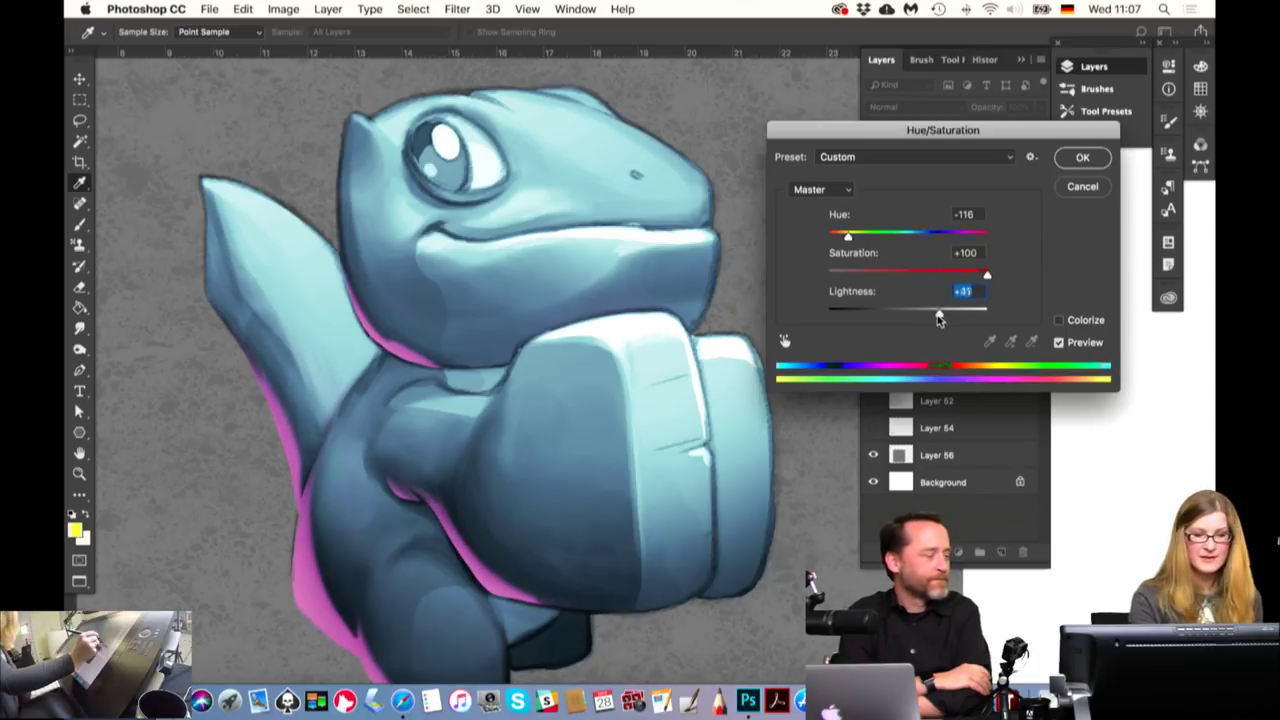
drag(850, 238, 874, 238)
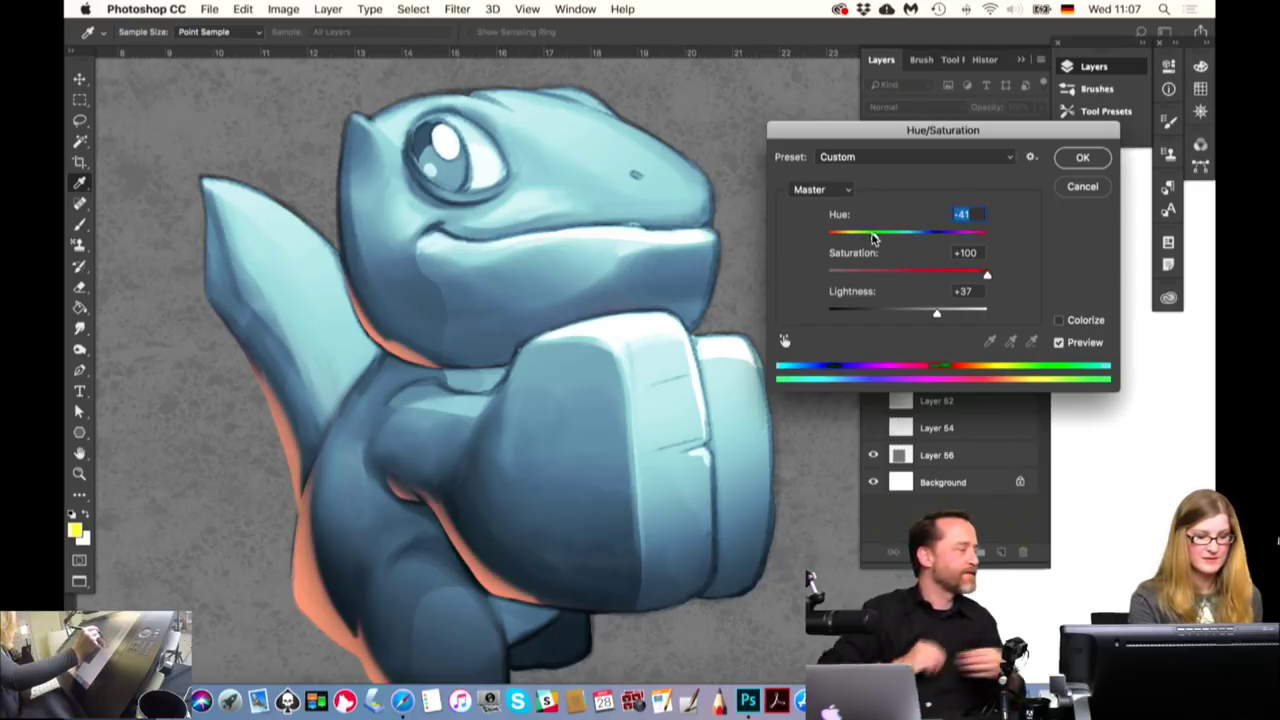
click(1083, 158)
key(z)
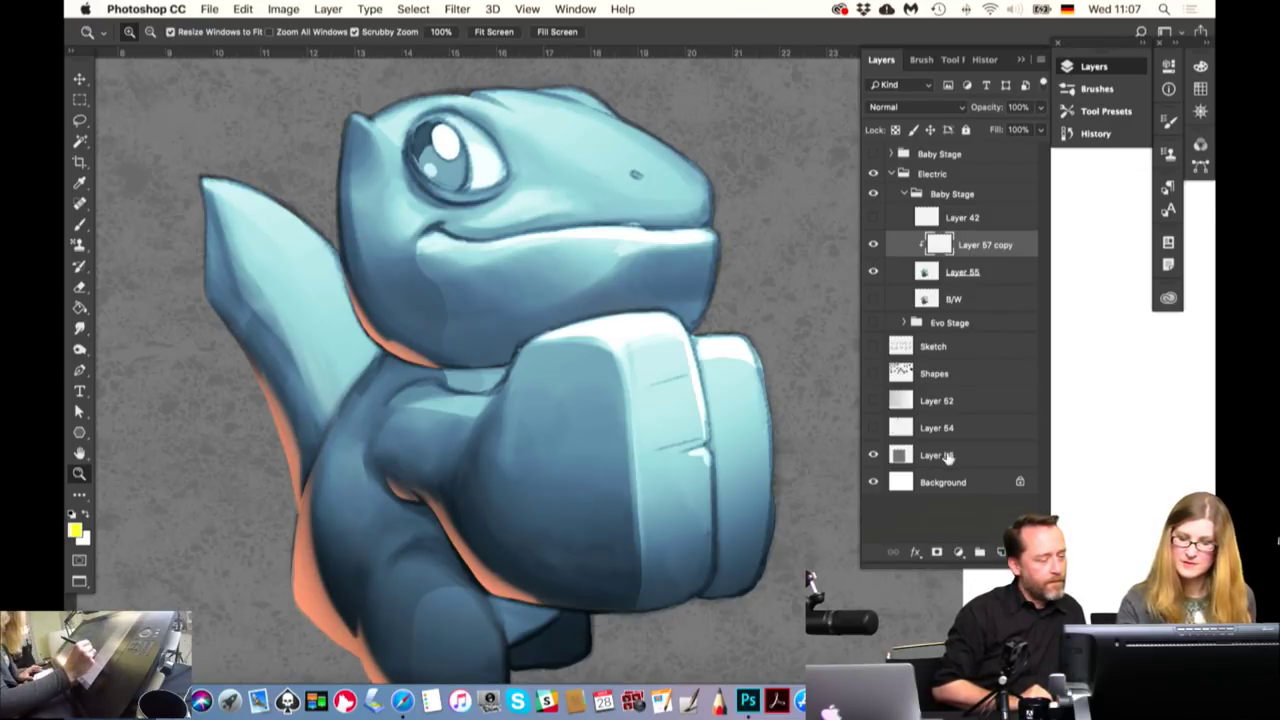
Add a new Layer 57 above Layer 56 and move it into the Electric group
click(960, 455)
click(979, 552)
drag(943, 455, 933, 190)
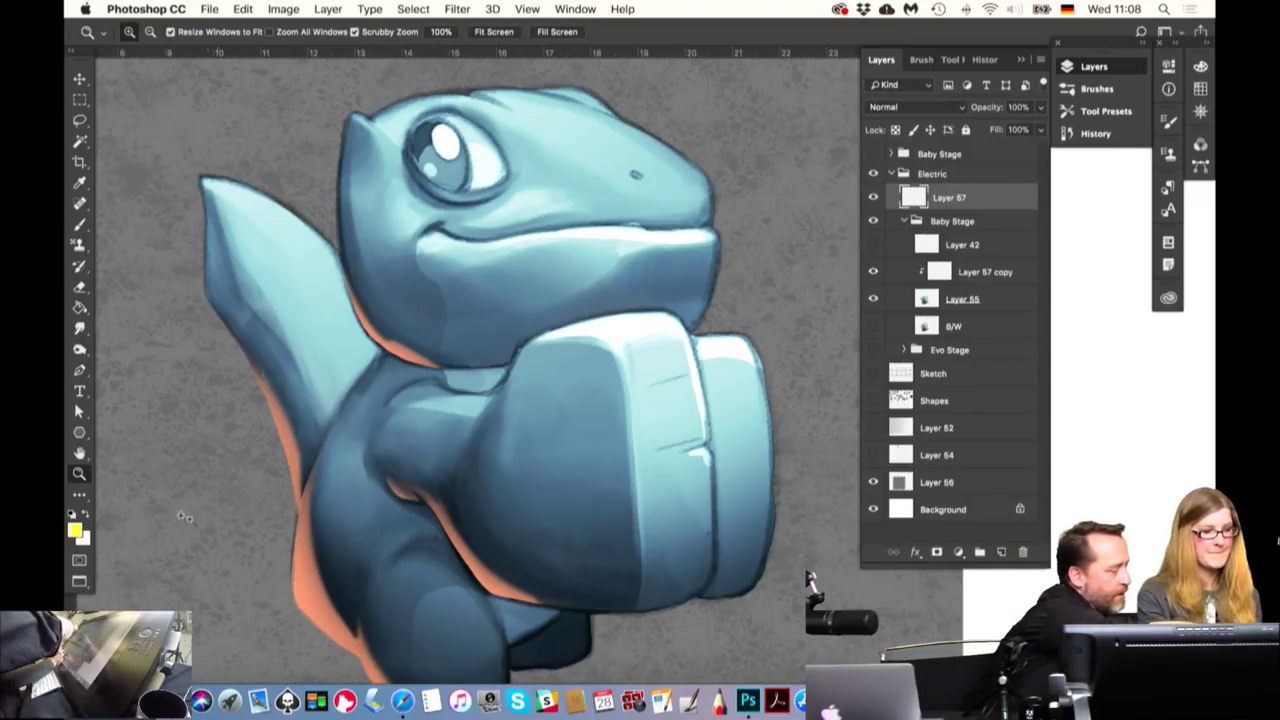
Draw a three-point curved pen path across the lizard's arm and open the Filter menu
click(81, 372)
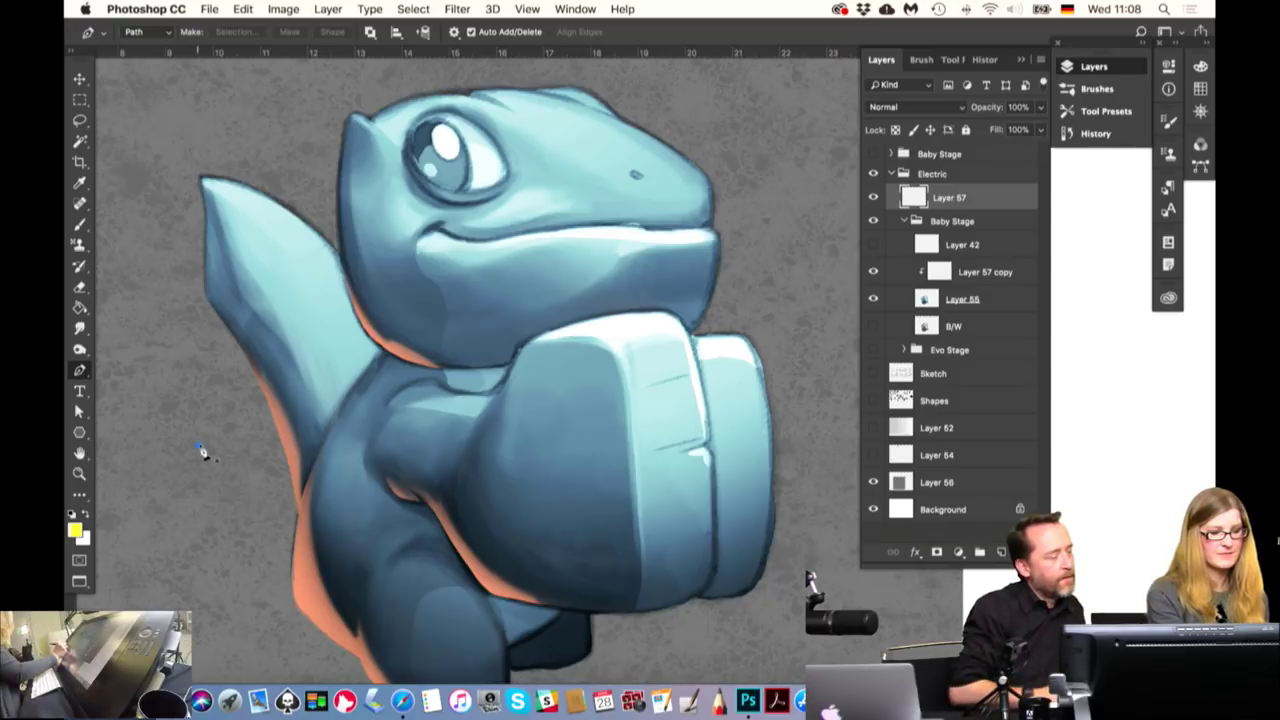
drag(198, 446, 300, 437)
drag(397, 427, 512, 413)
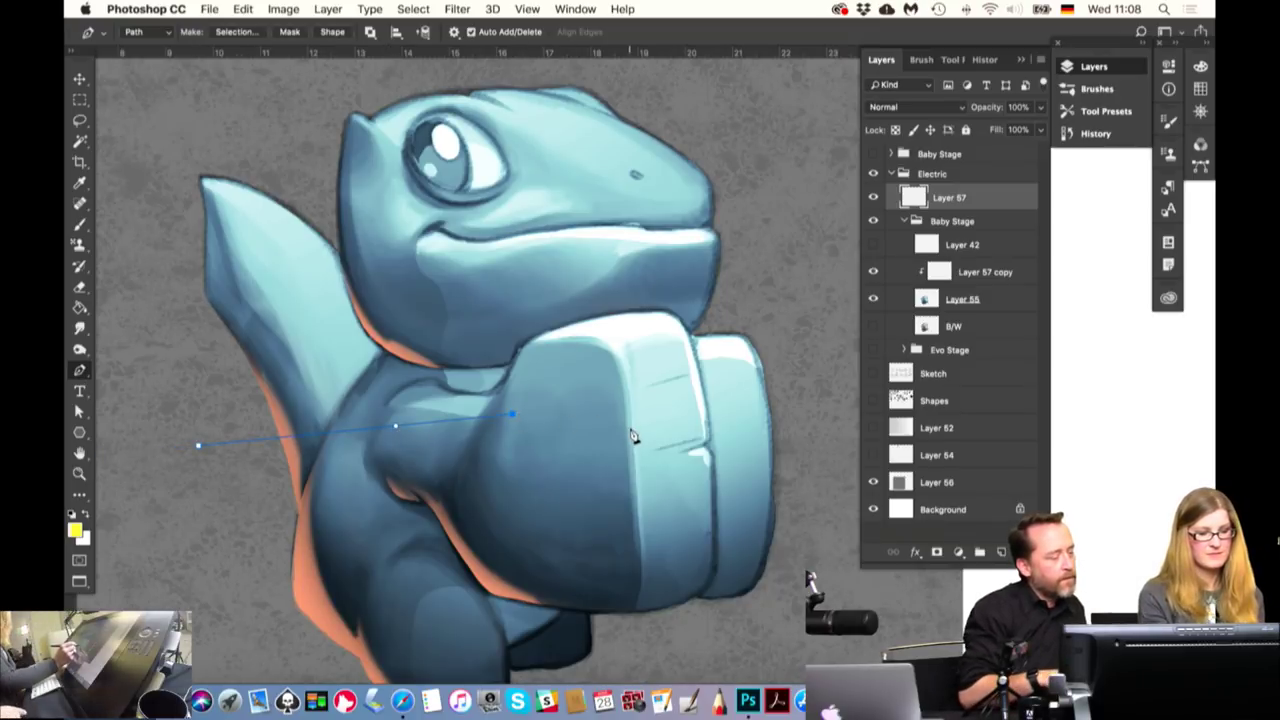
drag(638, 428, 769, 480)
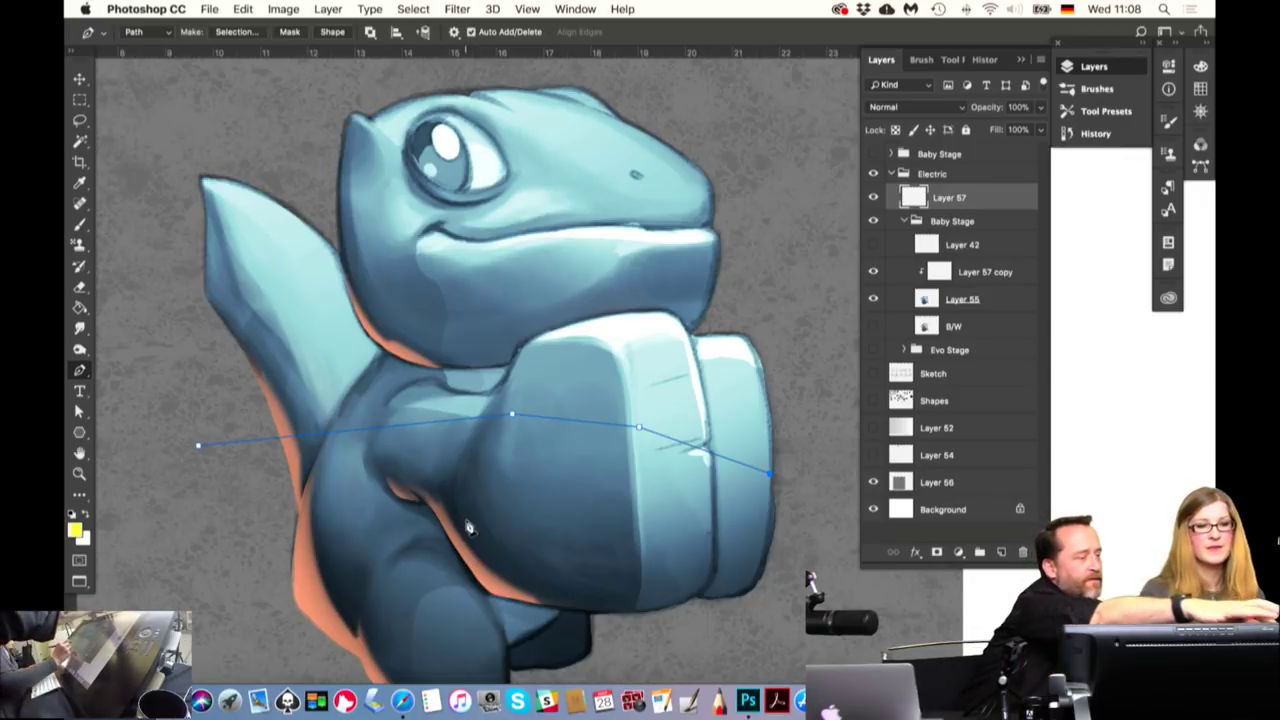
click(457, 9)
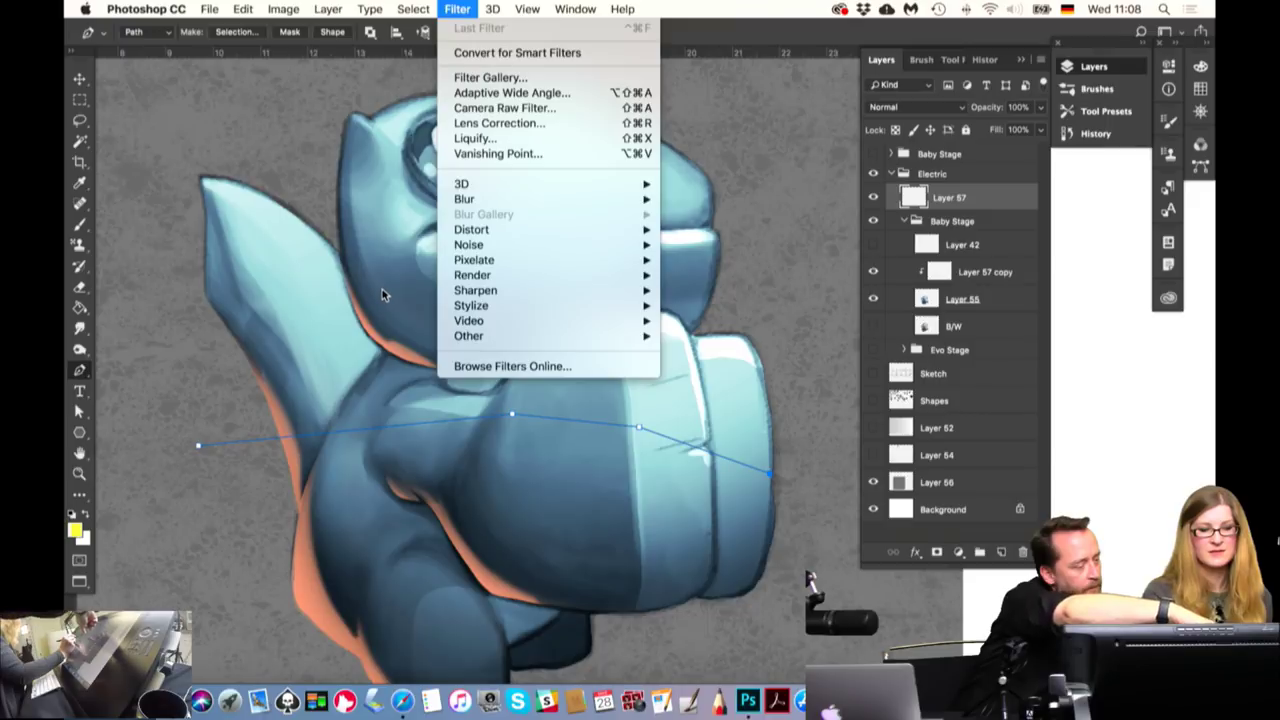
mouse_move(472, 275)
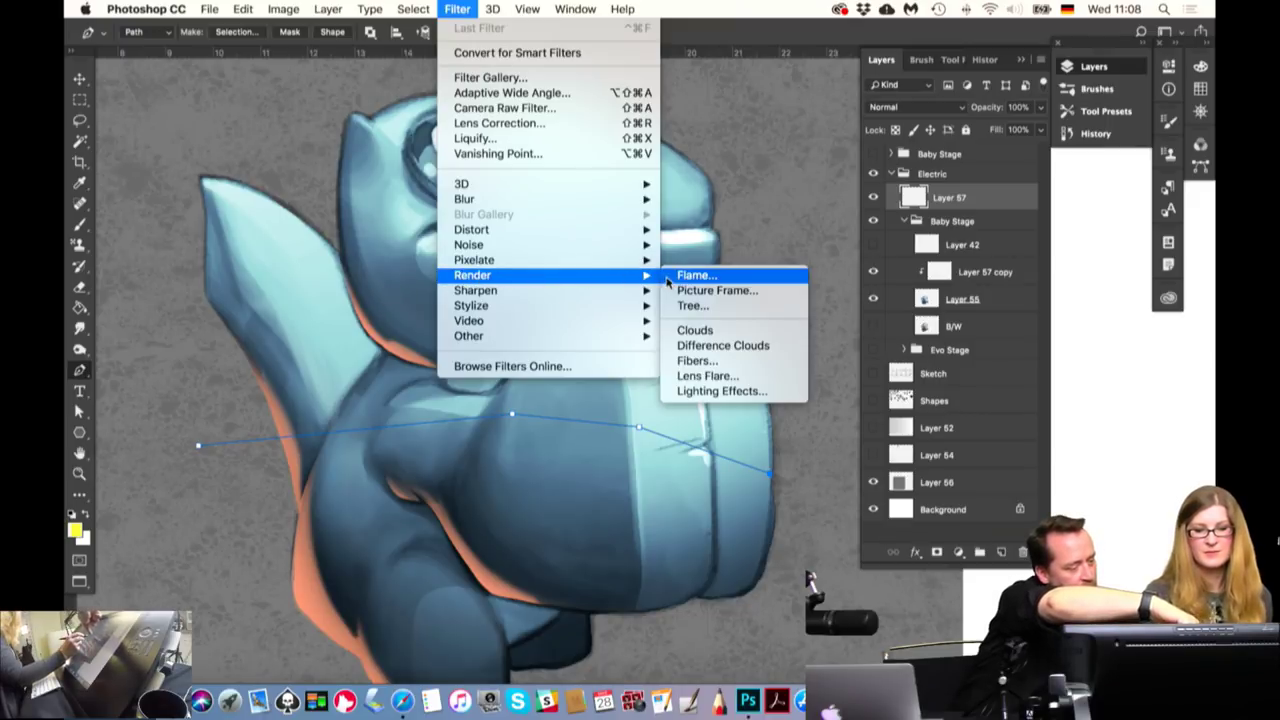
click(684, 278)
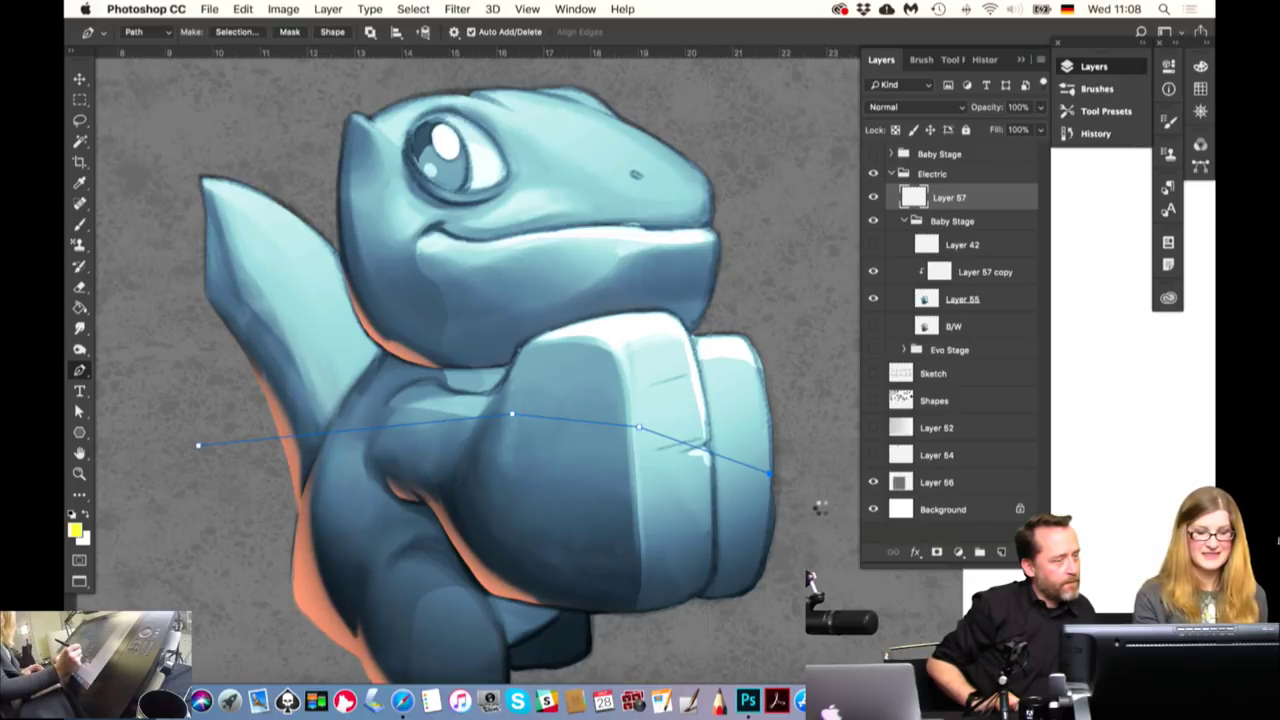
key(ctrl+alt+f)
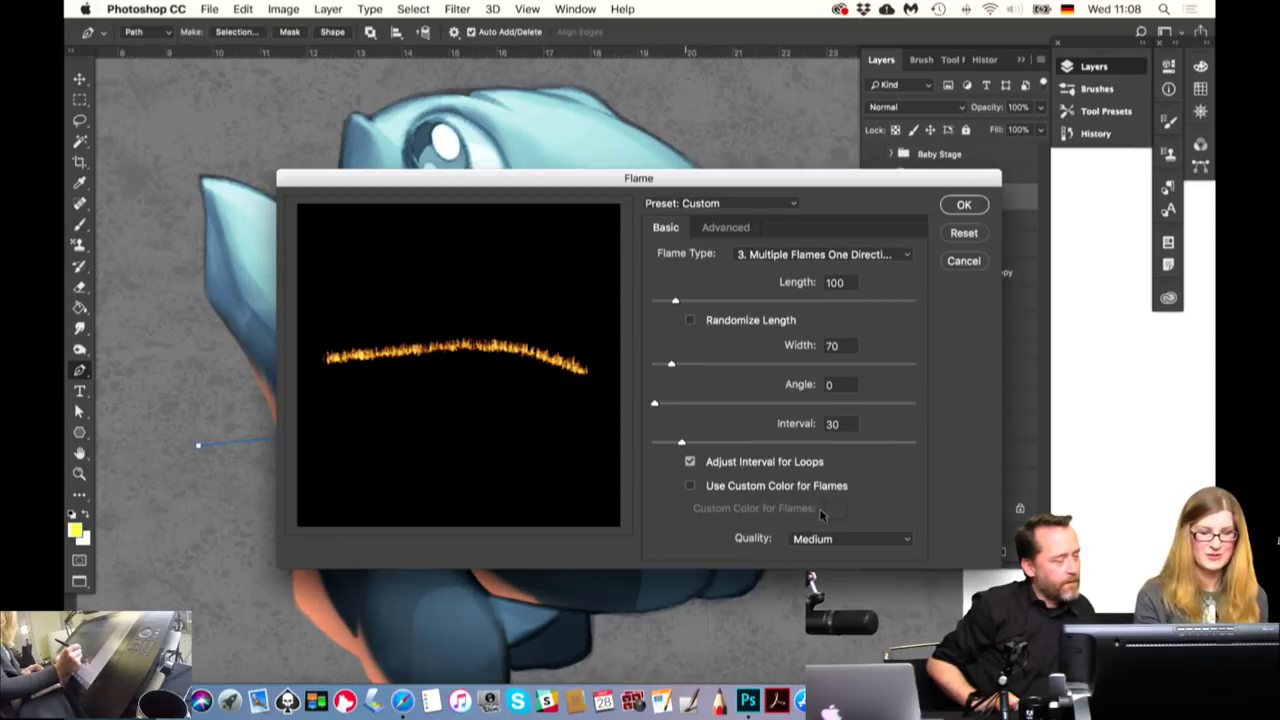
click(964, 205)
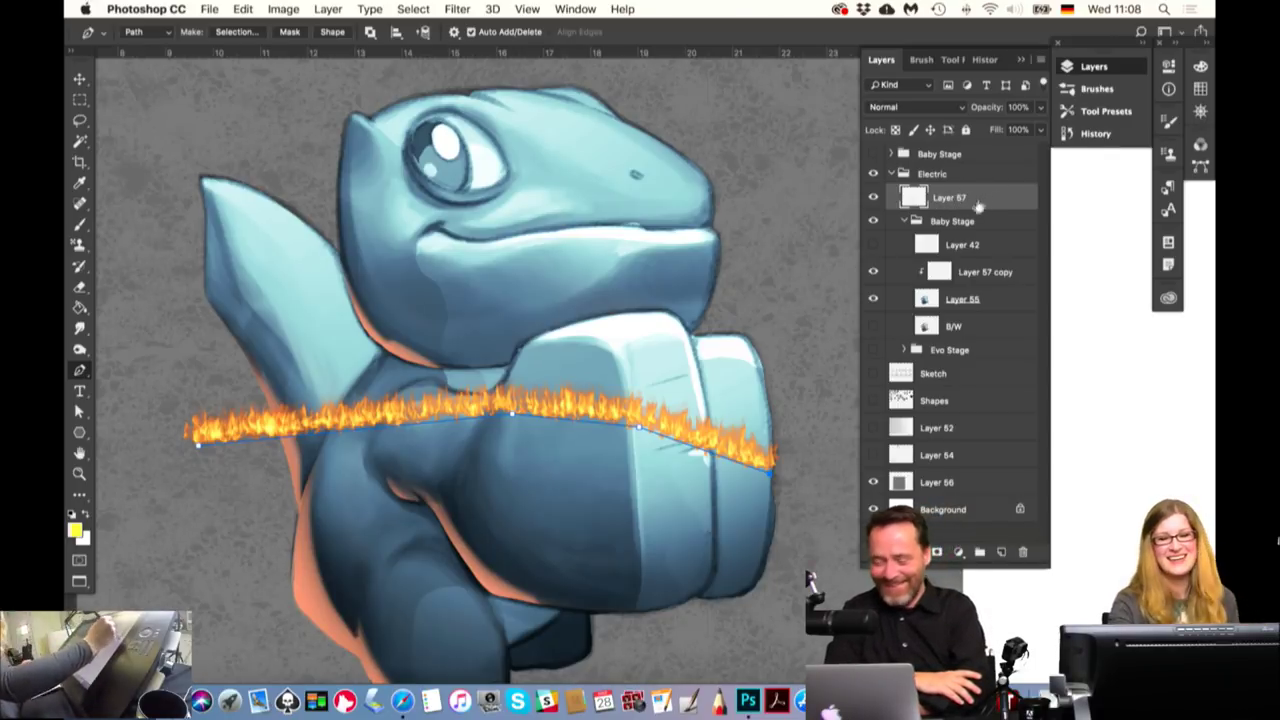
drag(975, 205, 1023, 551)
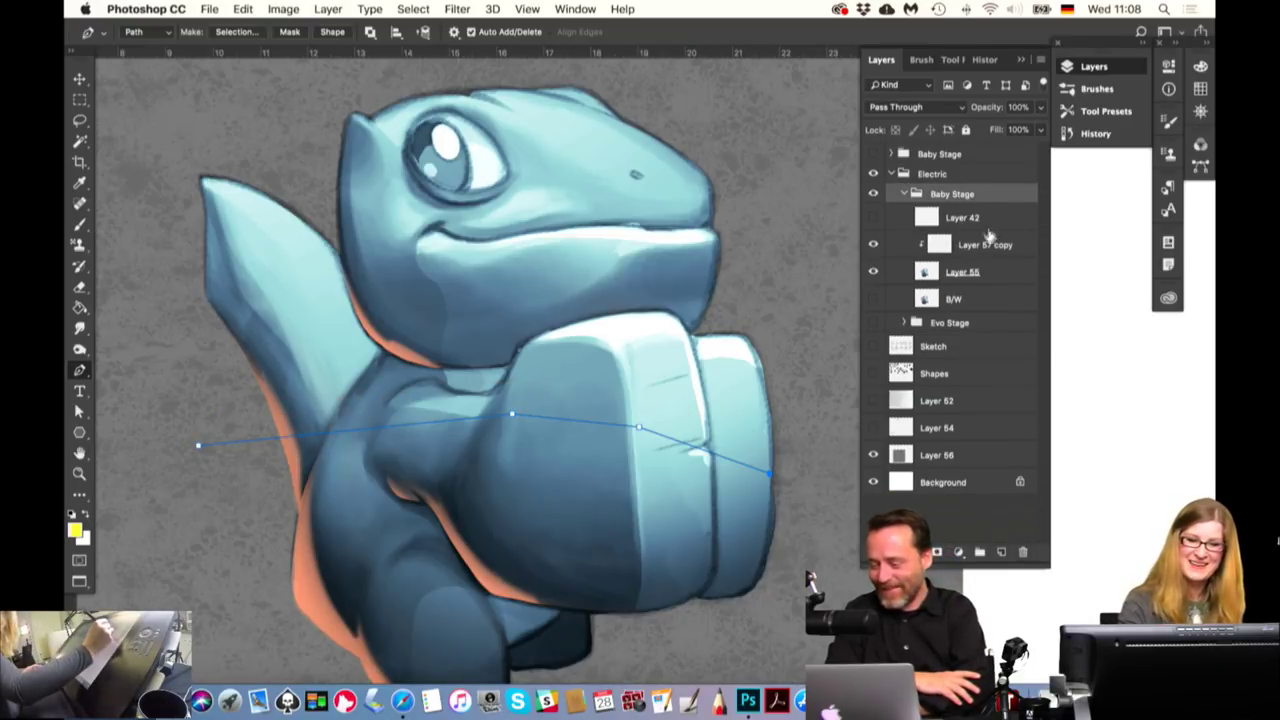
key(ctrl+z)
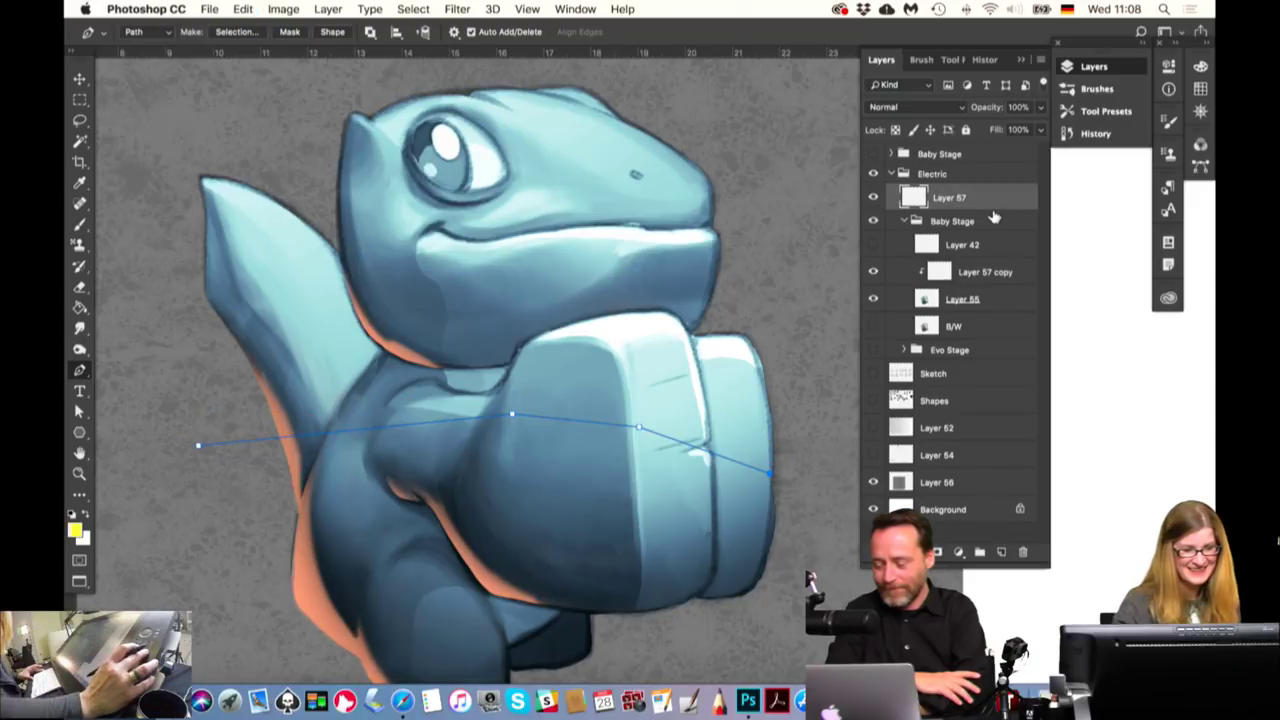
Undo the curved path, switch to the Brush tool and show the brush presets
key(ctrl+z)
key(ctrl+z)
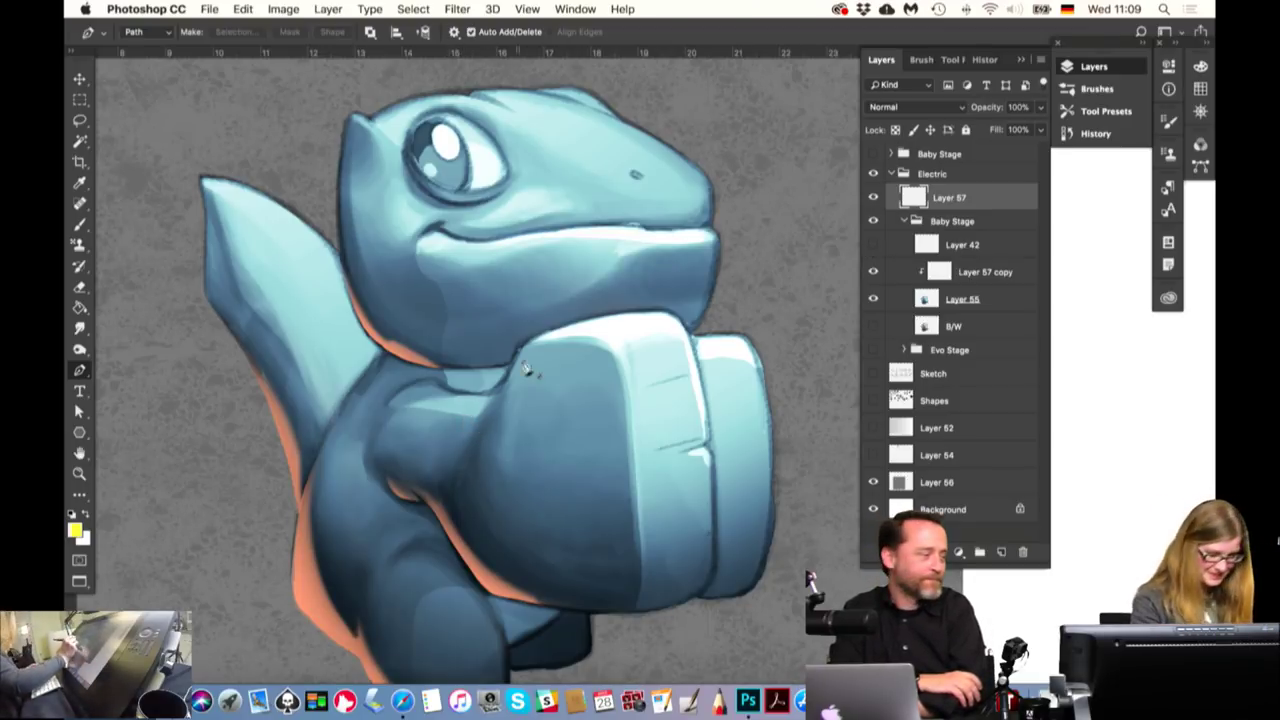
key(b)
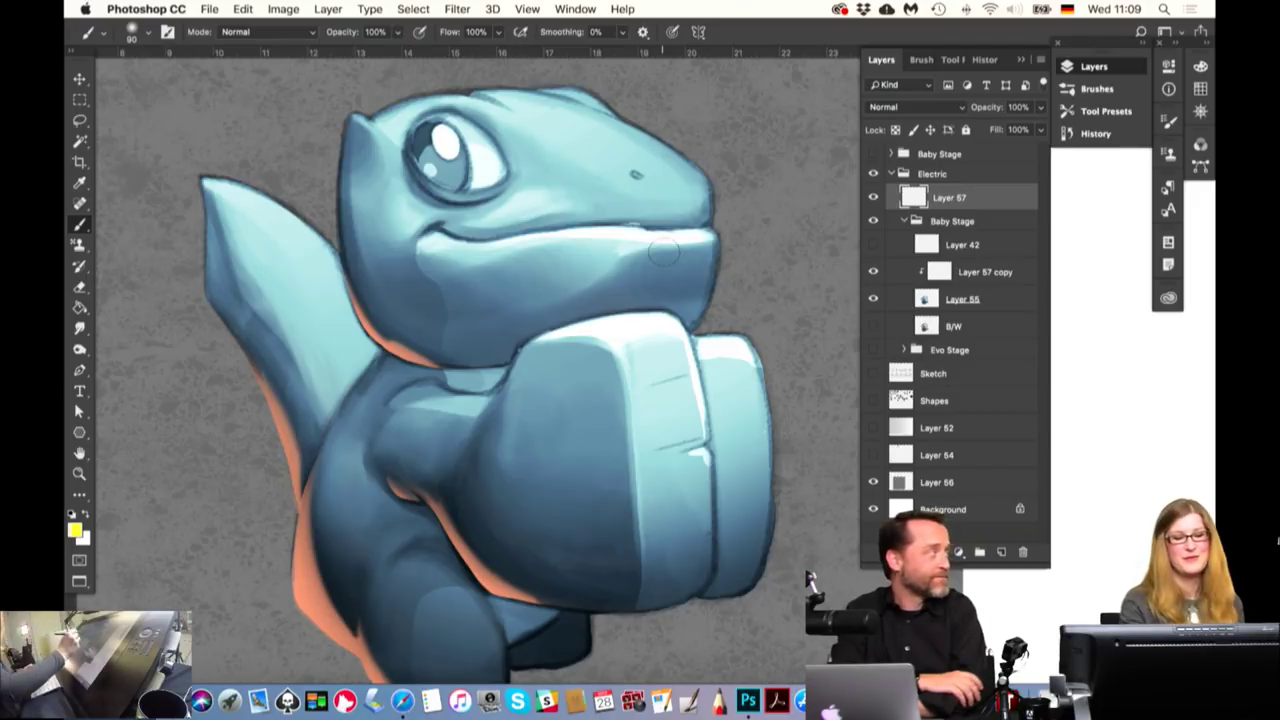
click(926, 61)
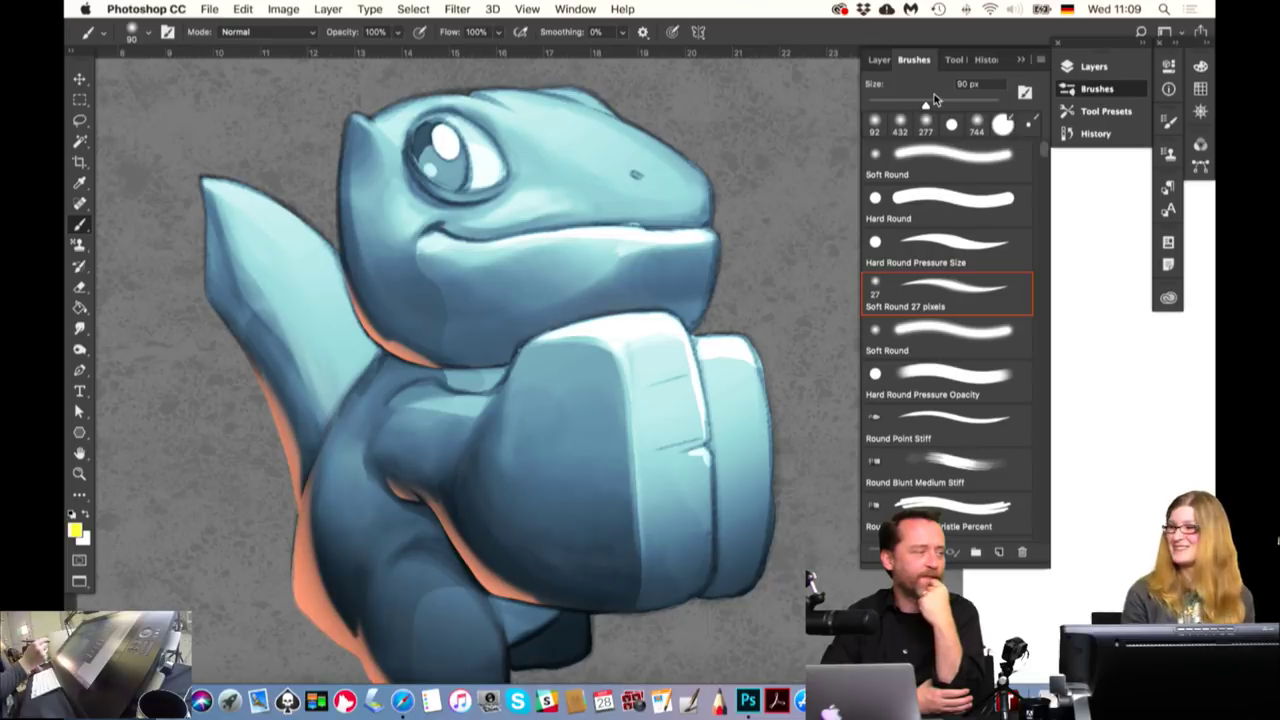
Delete Layer 57 from the Electric group and toggle Layer 55 off and on to compare
click(879, 59)
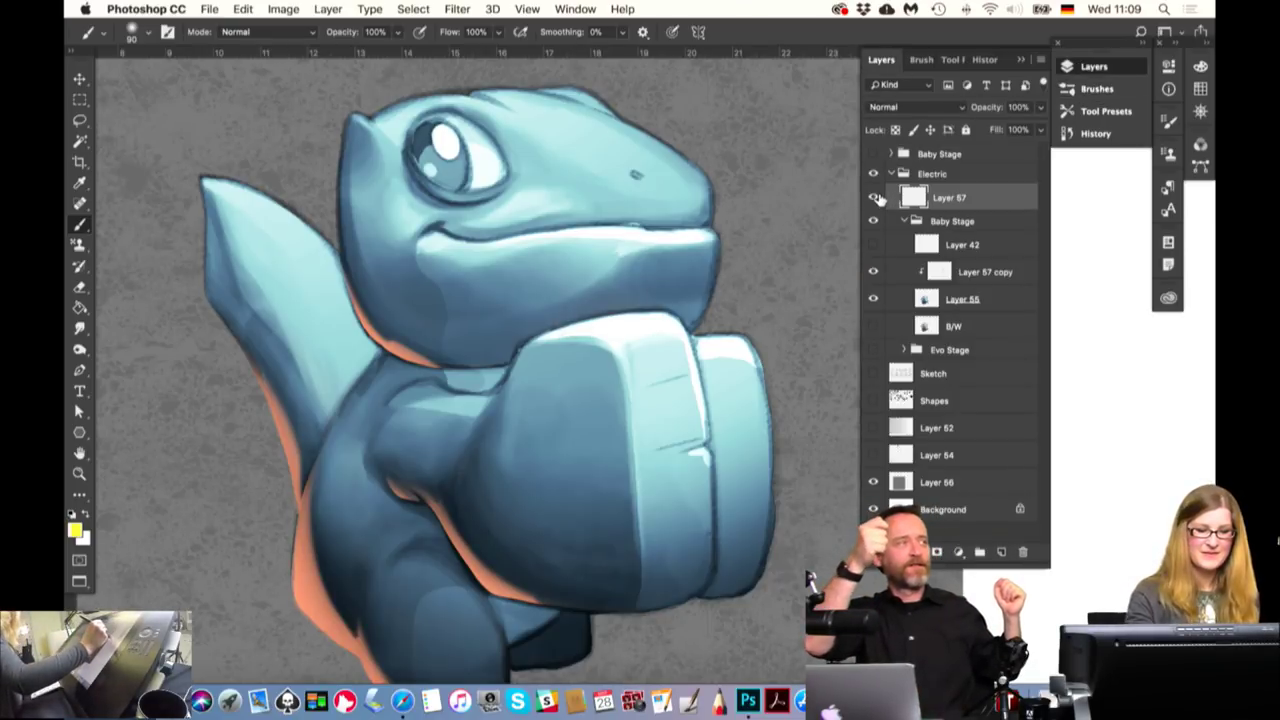
mouse_move(930, 198)
mouse_down()
mouse_move(1041, 507)
mouse_move(1022, 551)
mouse_up()
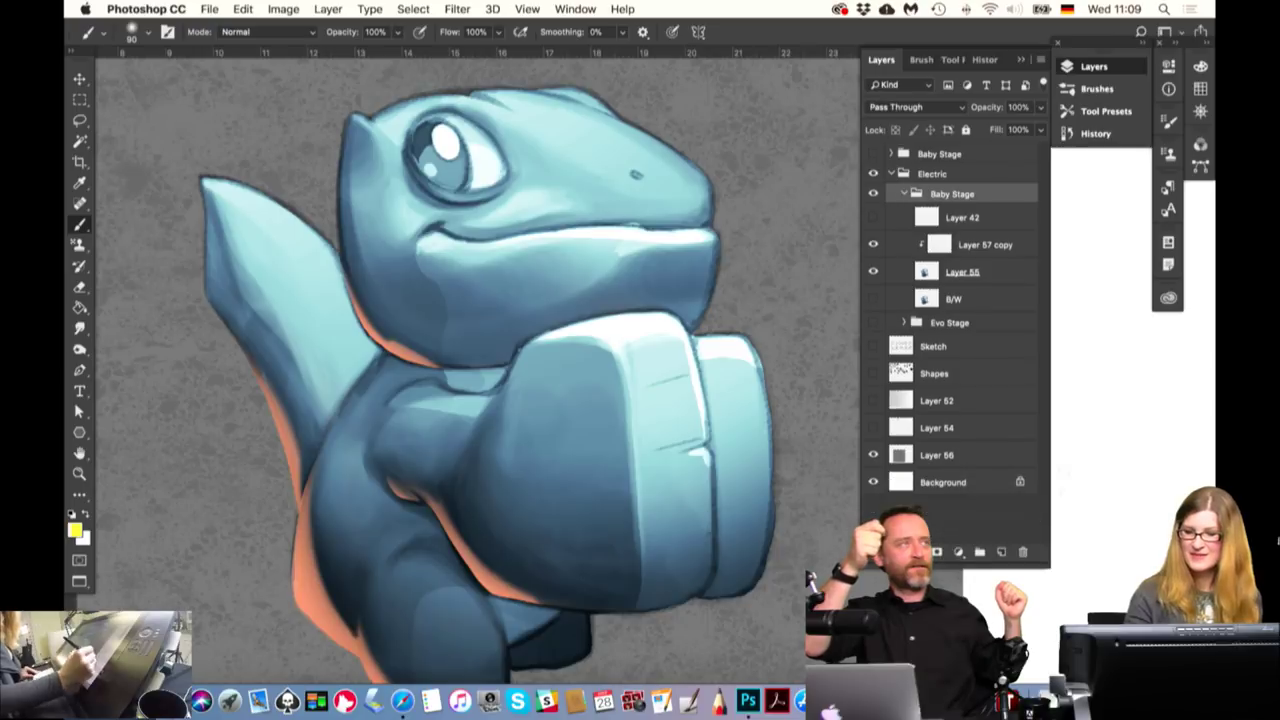
click(985, 271)
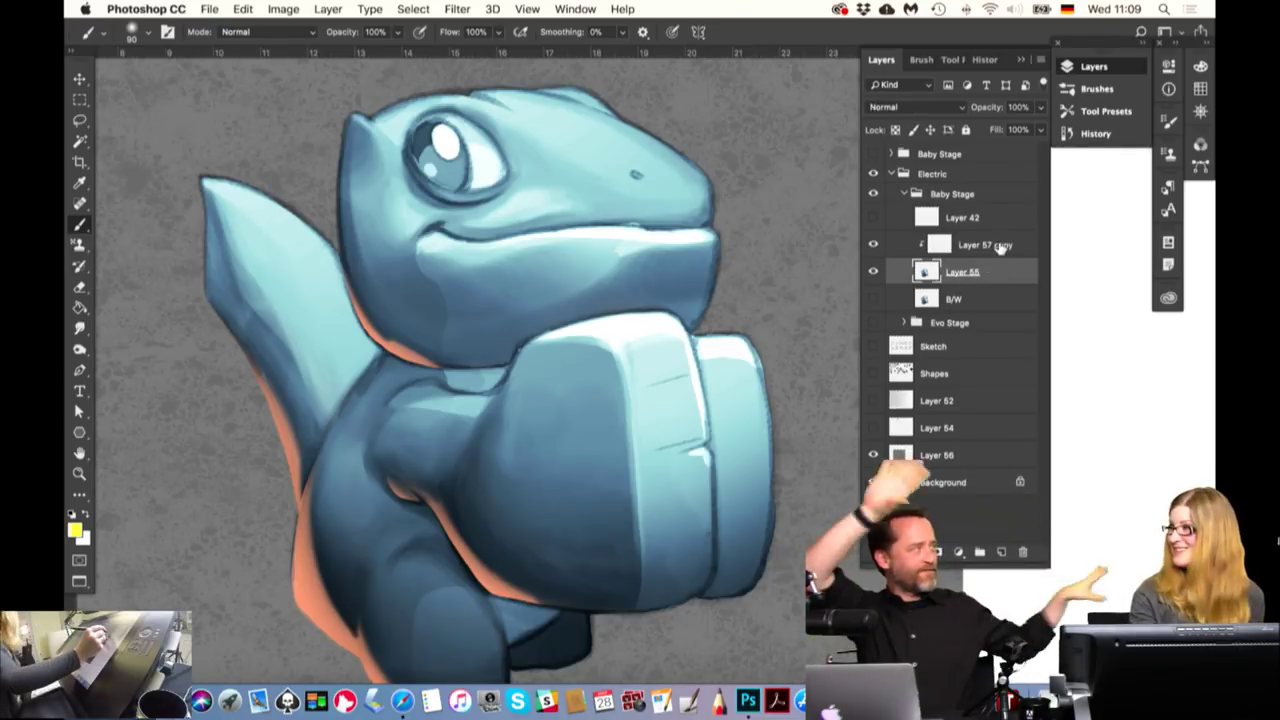
click(873, 271)
click(873, 271)
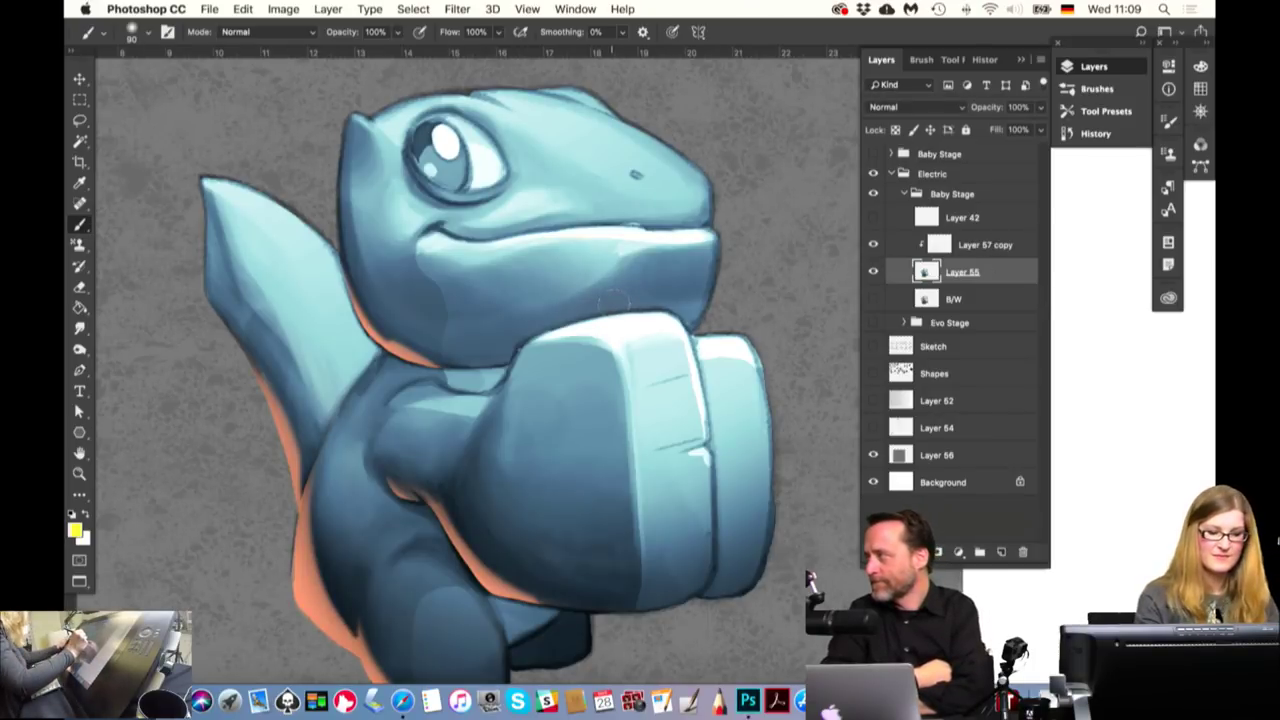
Shrink the brush to 44 px and select the Awesome Brush Elliptical Brush tool preset
drag(620, 320, 606, 328)
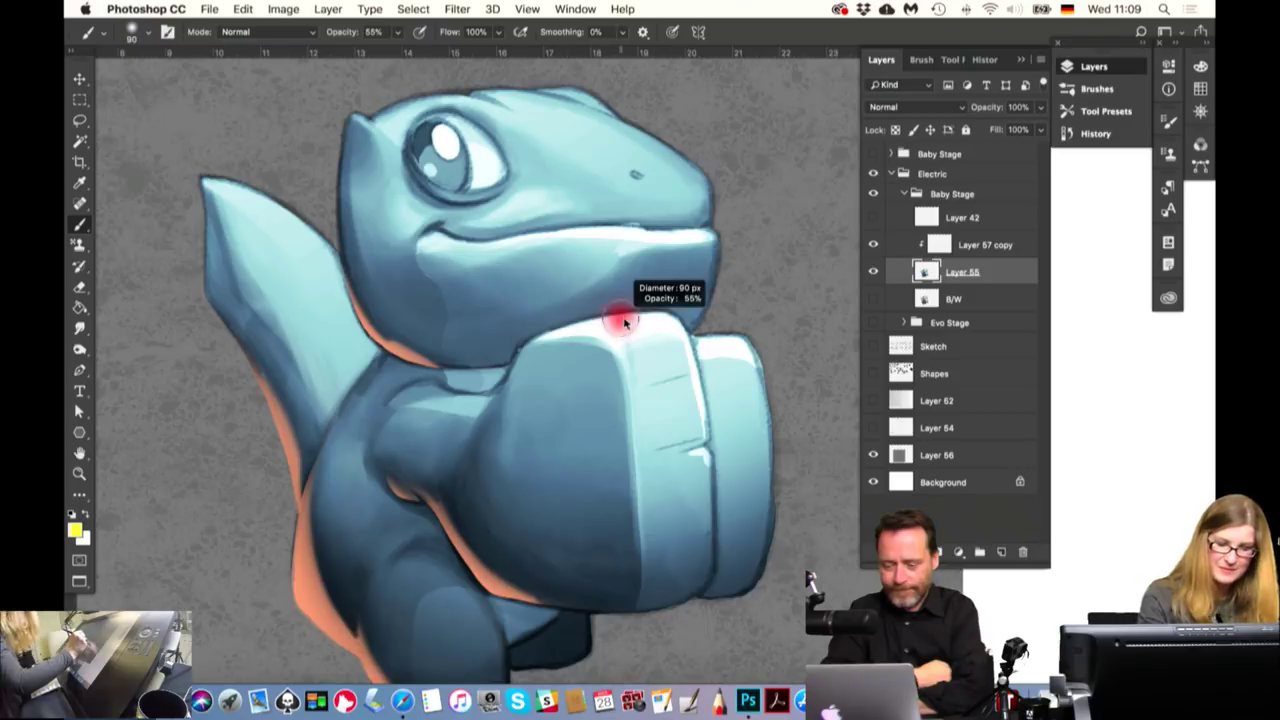
click(919, 62)
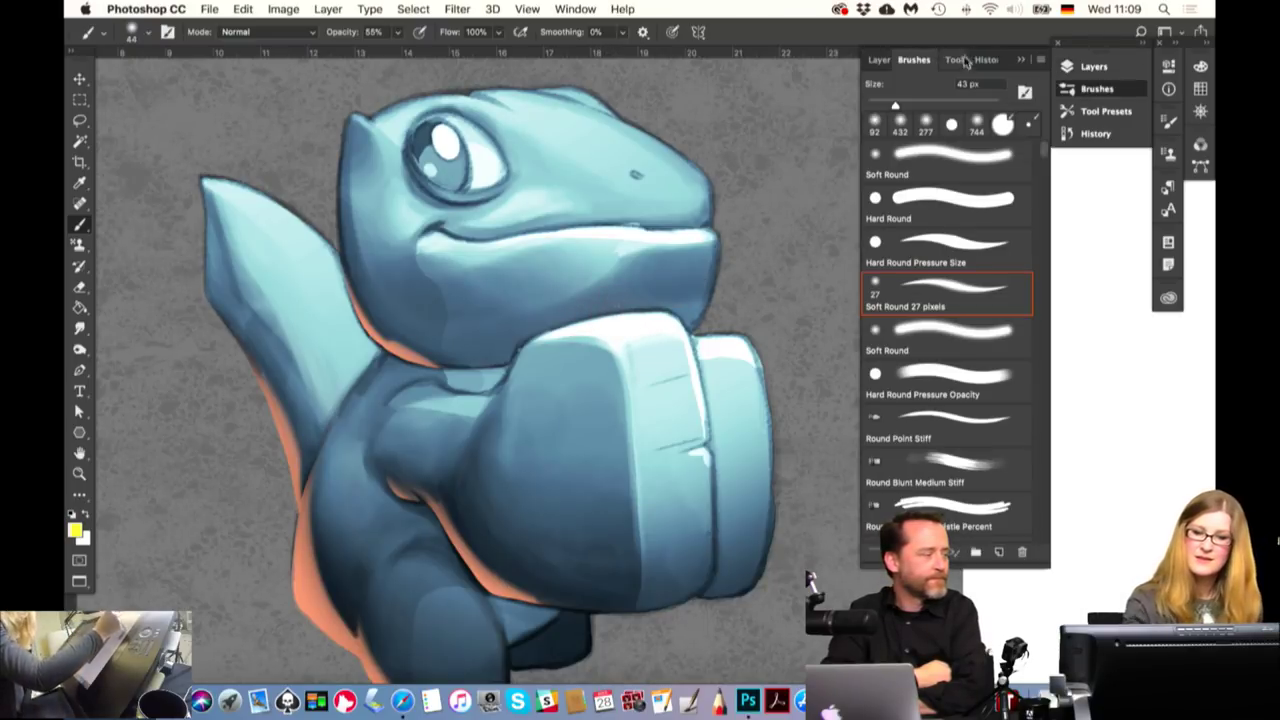
click(969, 62)
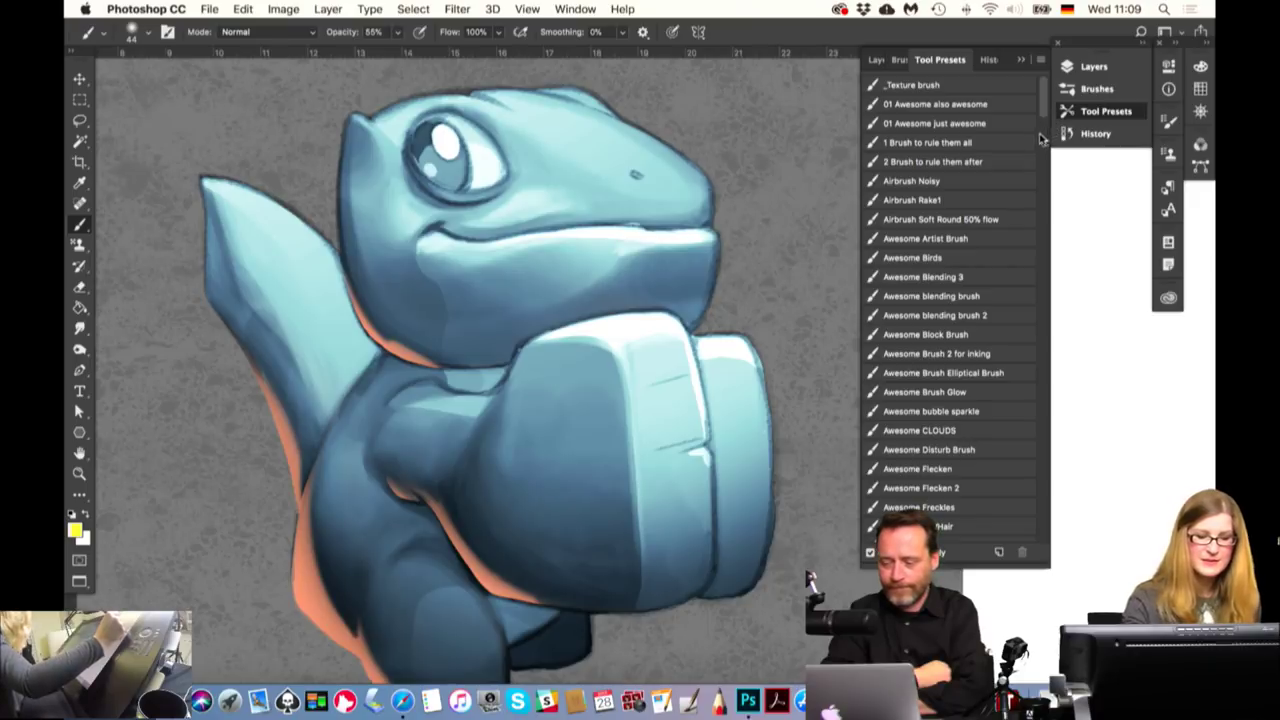
drag(1045, 104, 1045, 121)
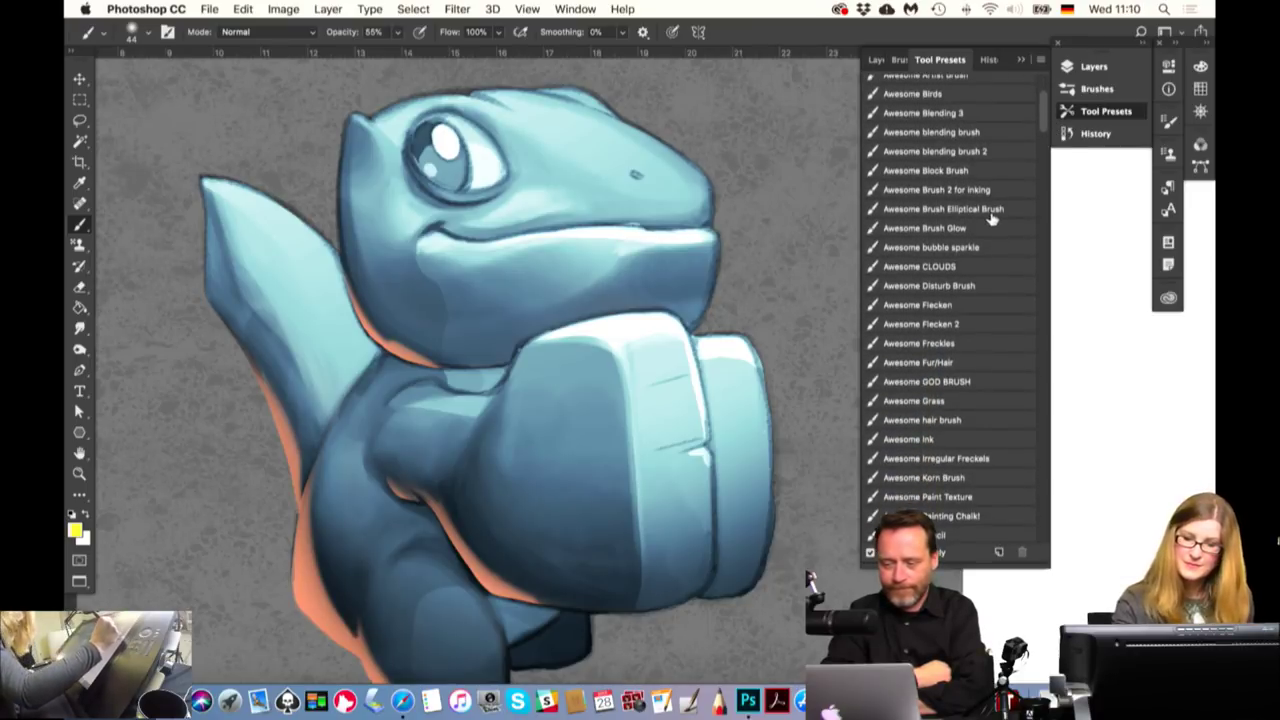
click(995, 209)
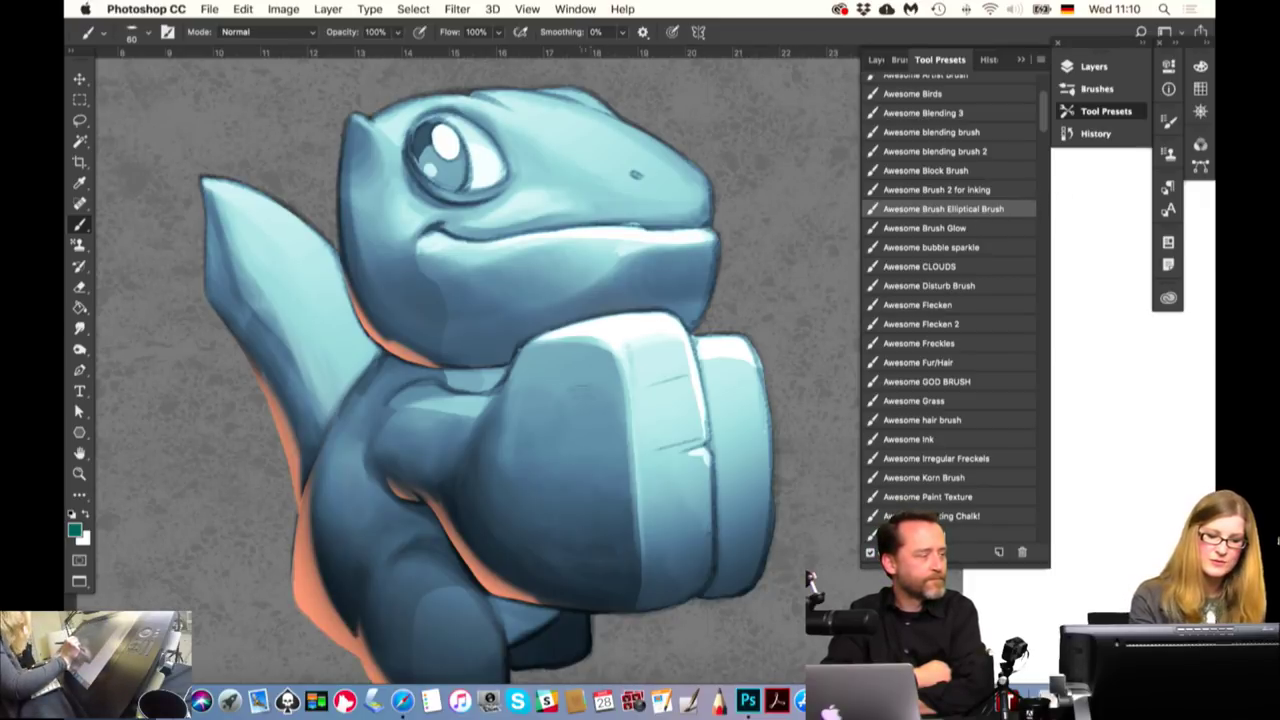
key(F7)
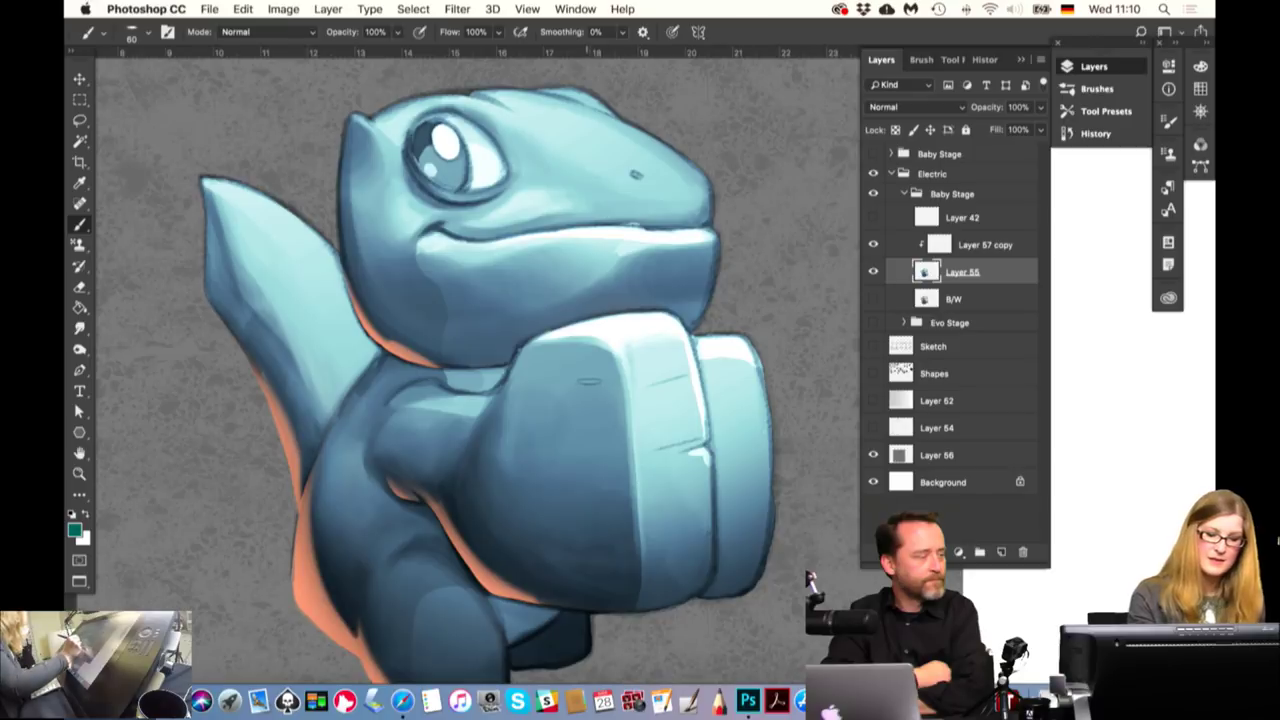
Sample light blue tones from the lizard and shrink the brush from 33 to 11 px for arm shading
alt+click(557, 374)
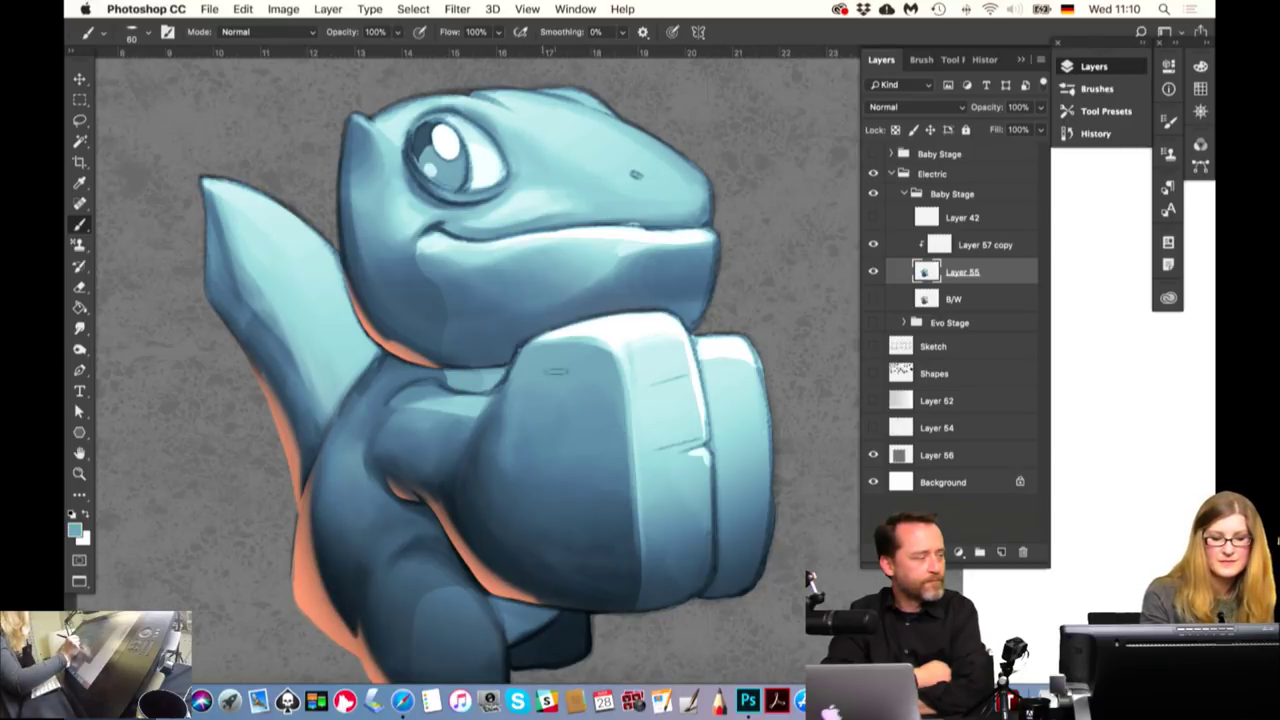
drag(567, 424, 557, 426)
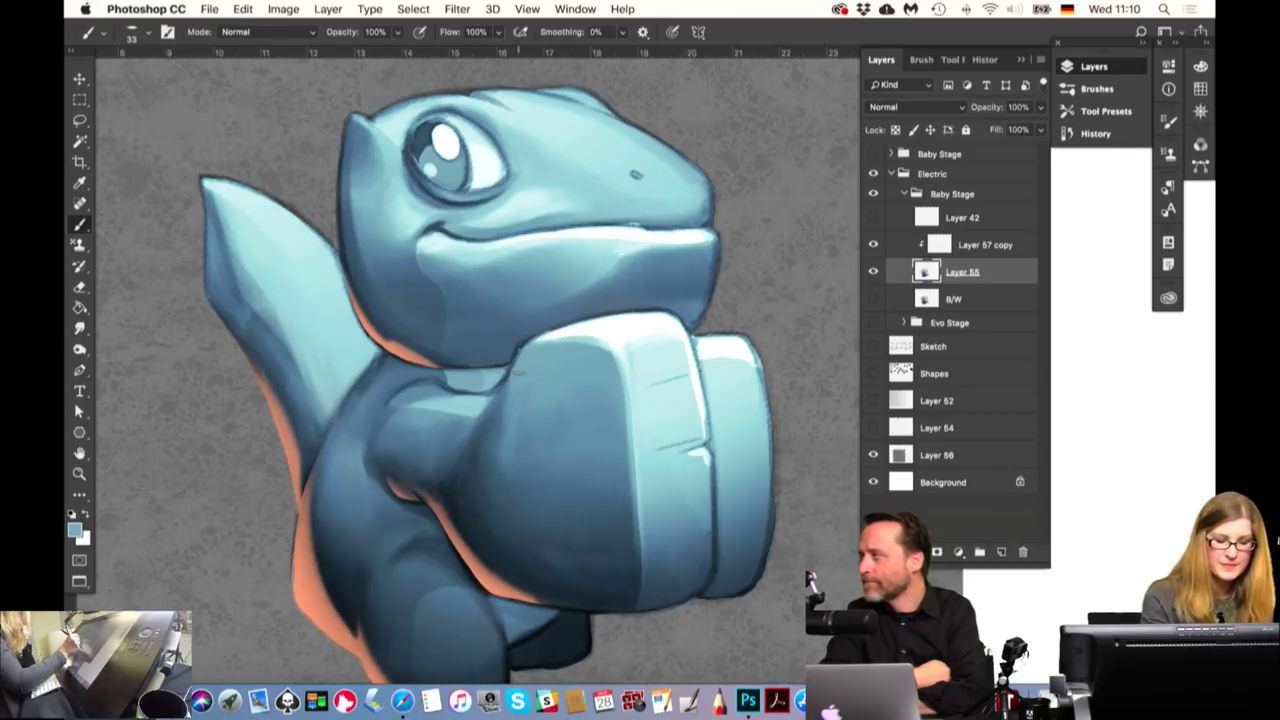
drag(520, 384, 512, 385)
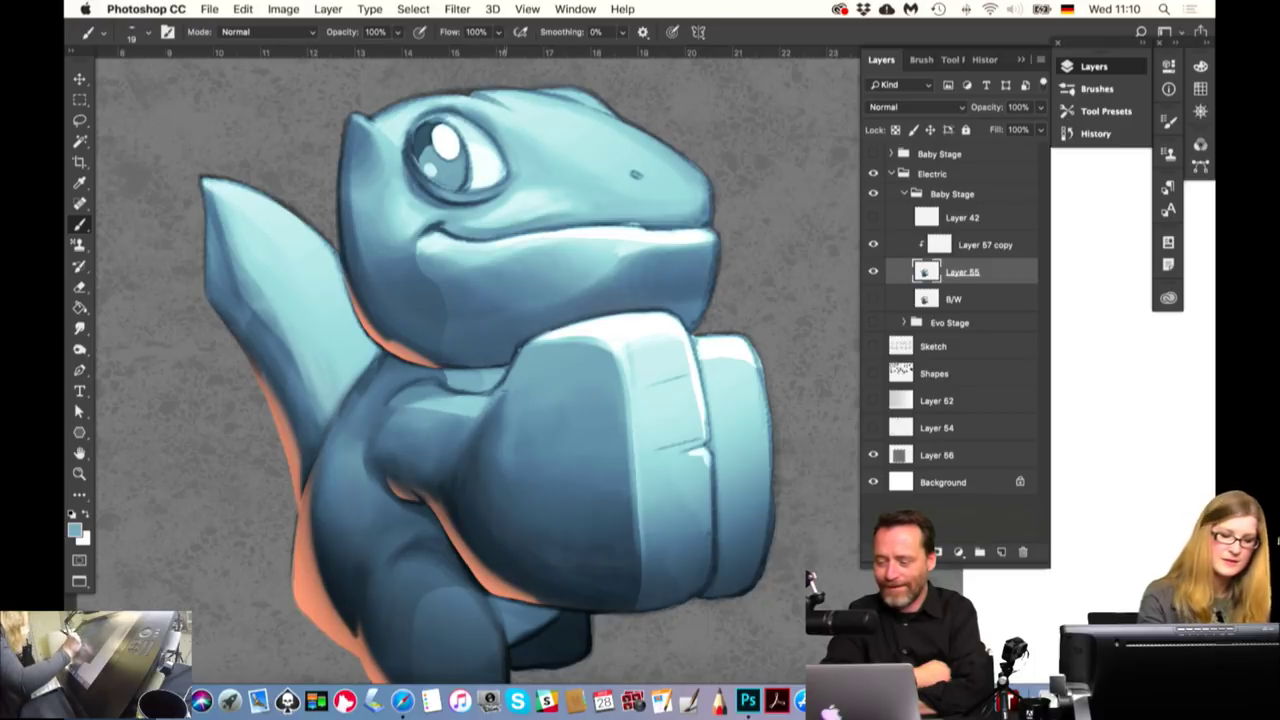
alt+click(498, 406)
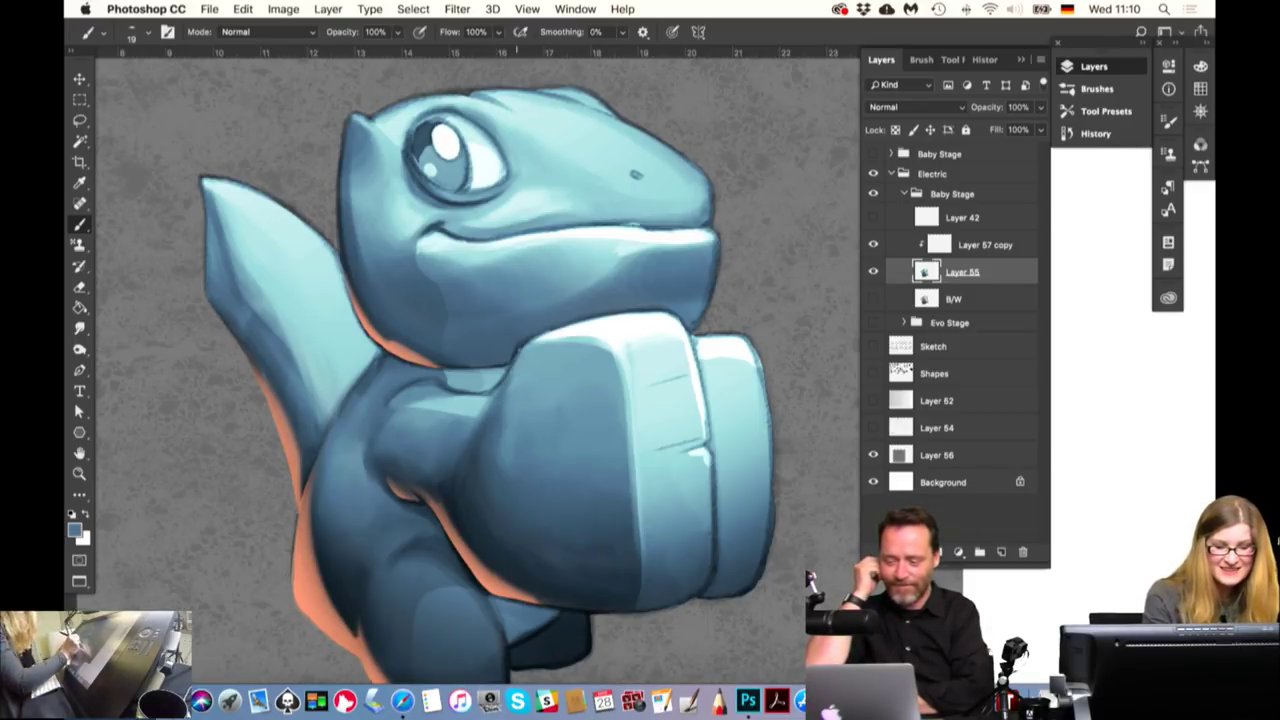
alt+click(557, 333)
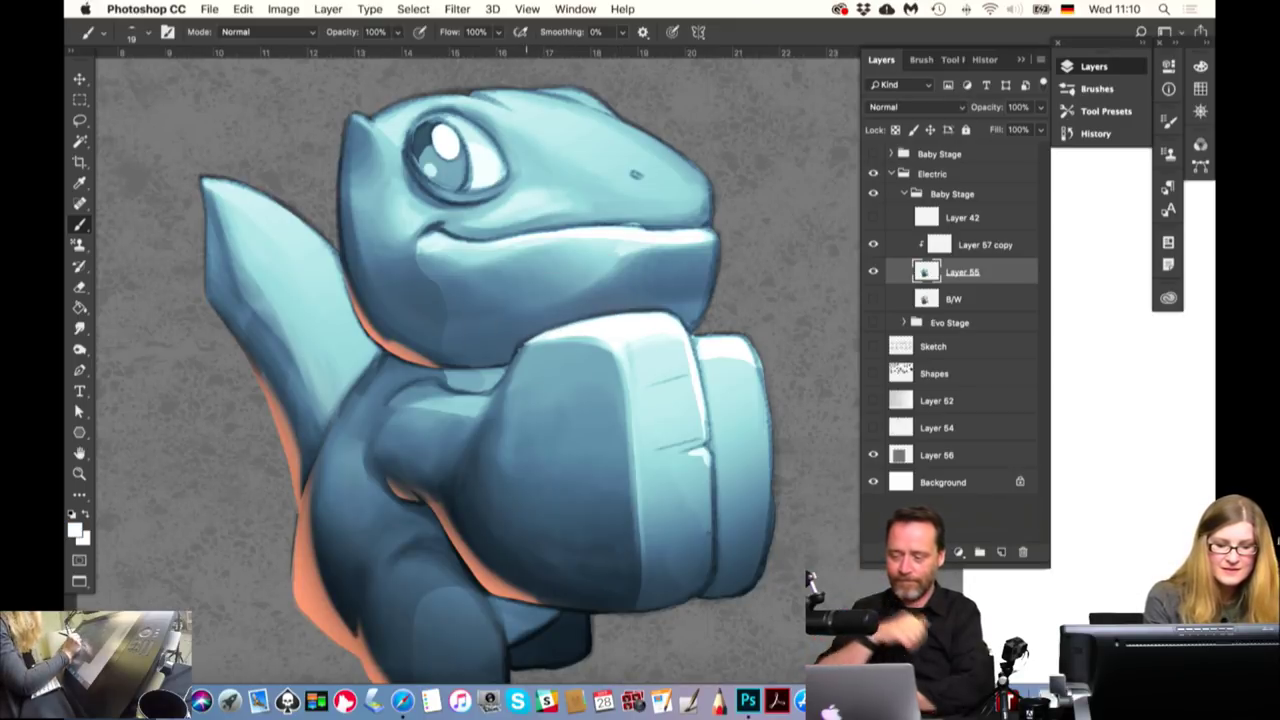
drag(545, 358, 528, 358)
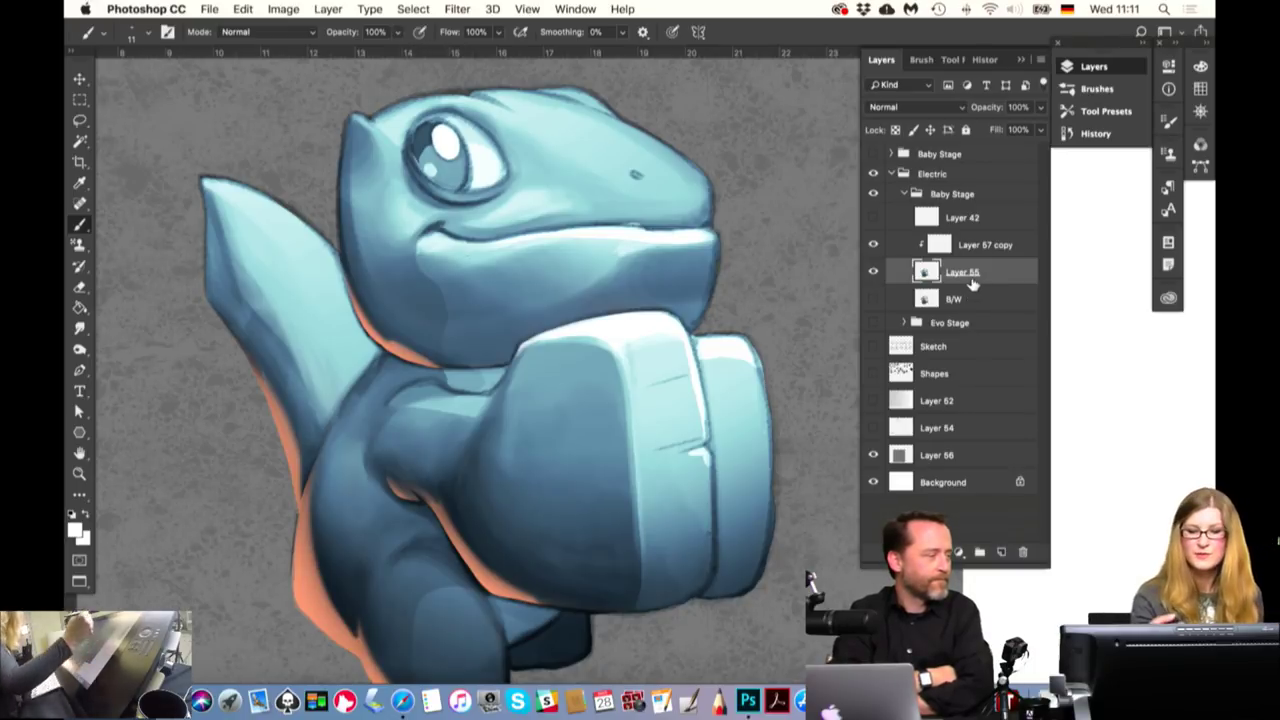
Toggle a layer off and on to compare the shading, then bring up Hue/Saturation
click(873, 244)
click(873, 244)
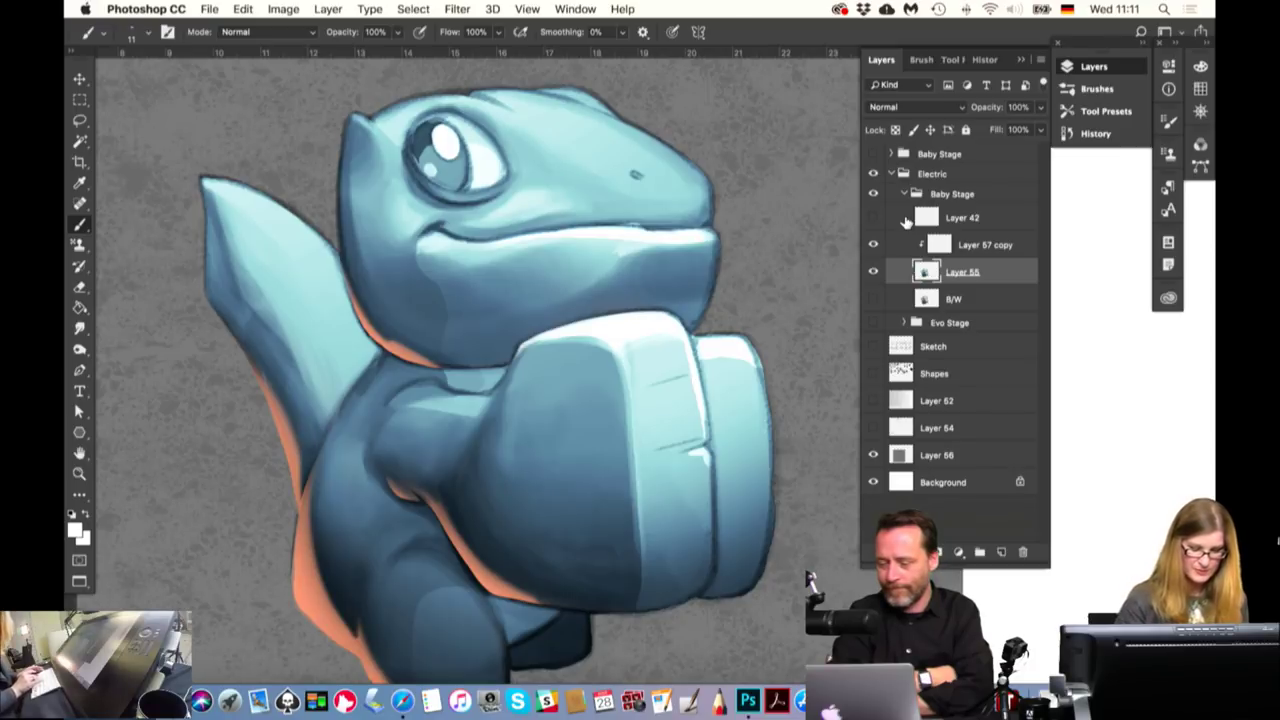
key(ctrl+u)
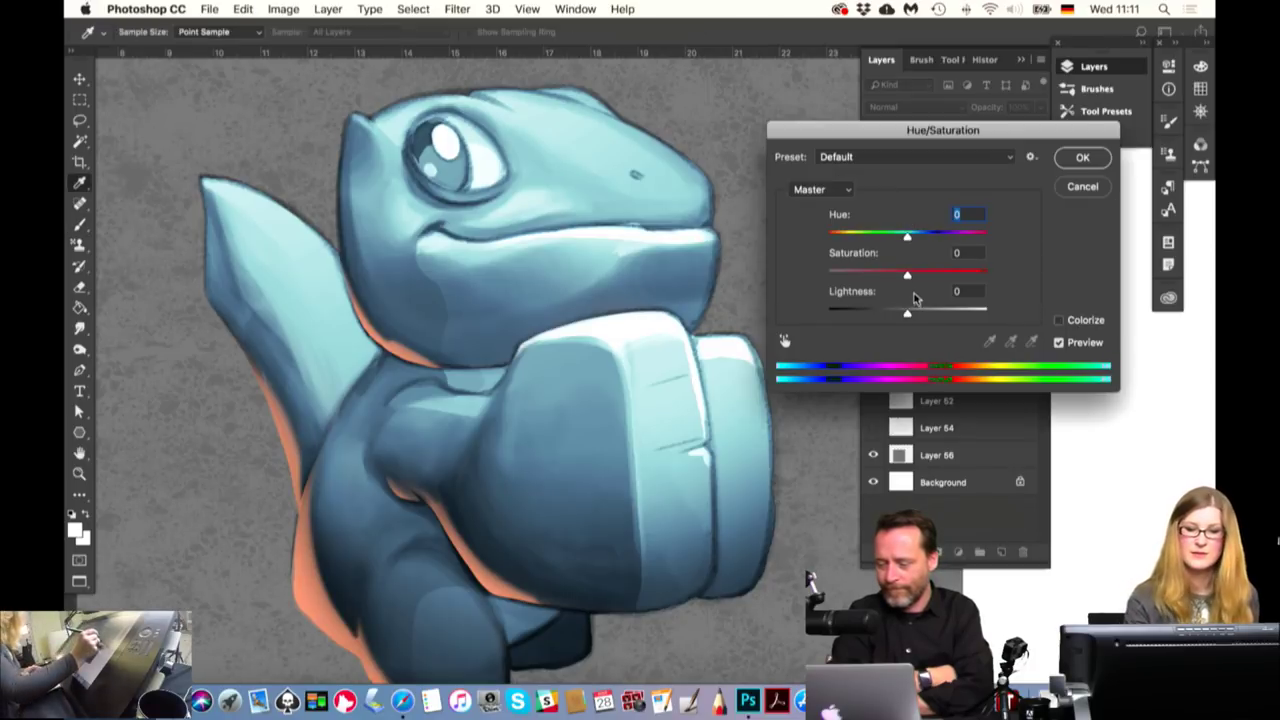
Shift the rim-light layer's hue to -45 so the orange edges turn pink
drag(906, 236, 884, 236)
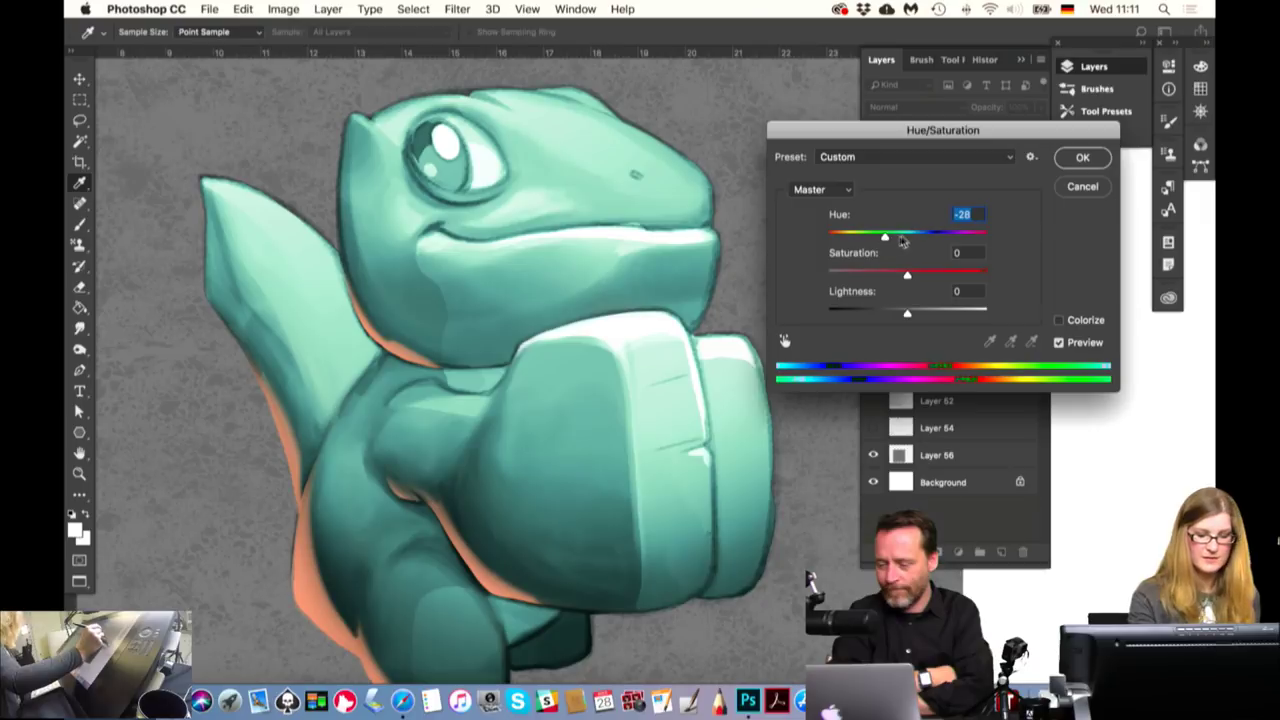
key(Escape)
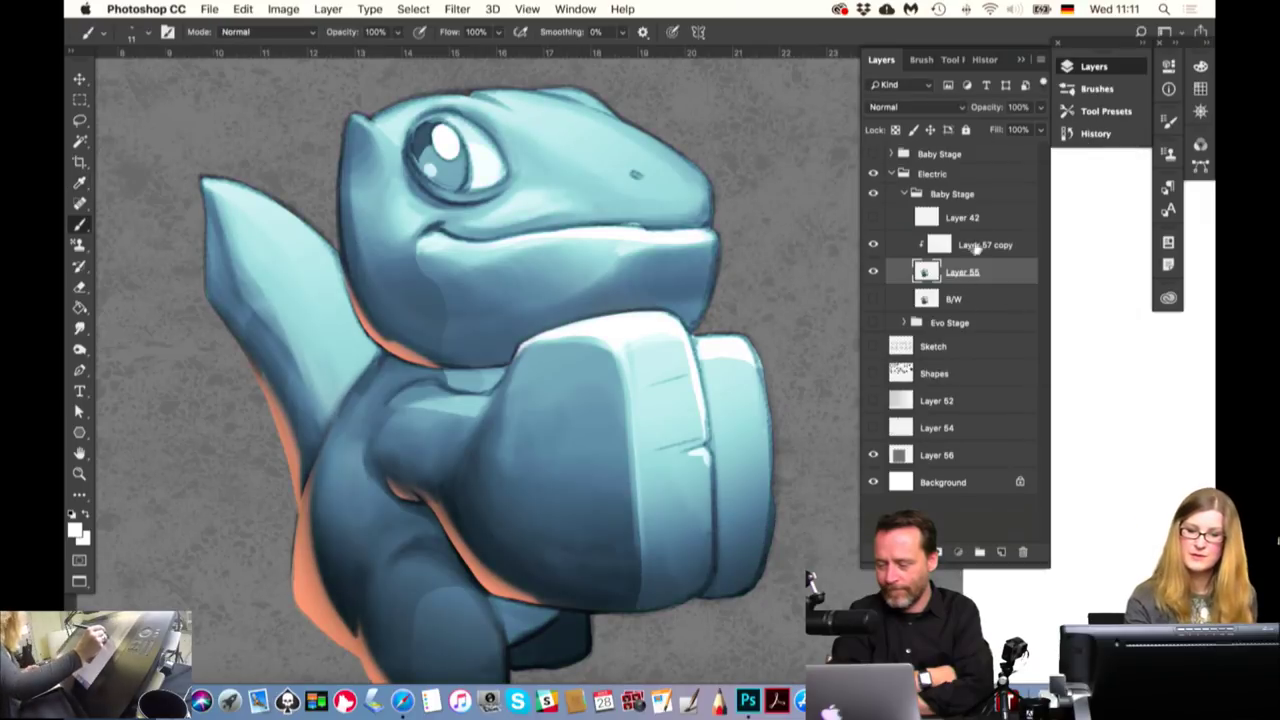
key(ctrl+u)
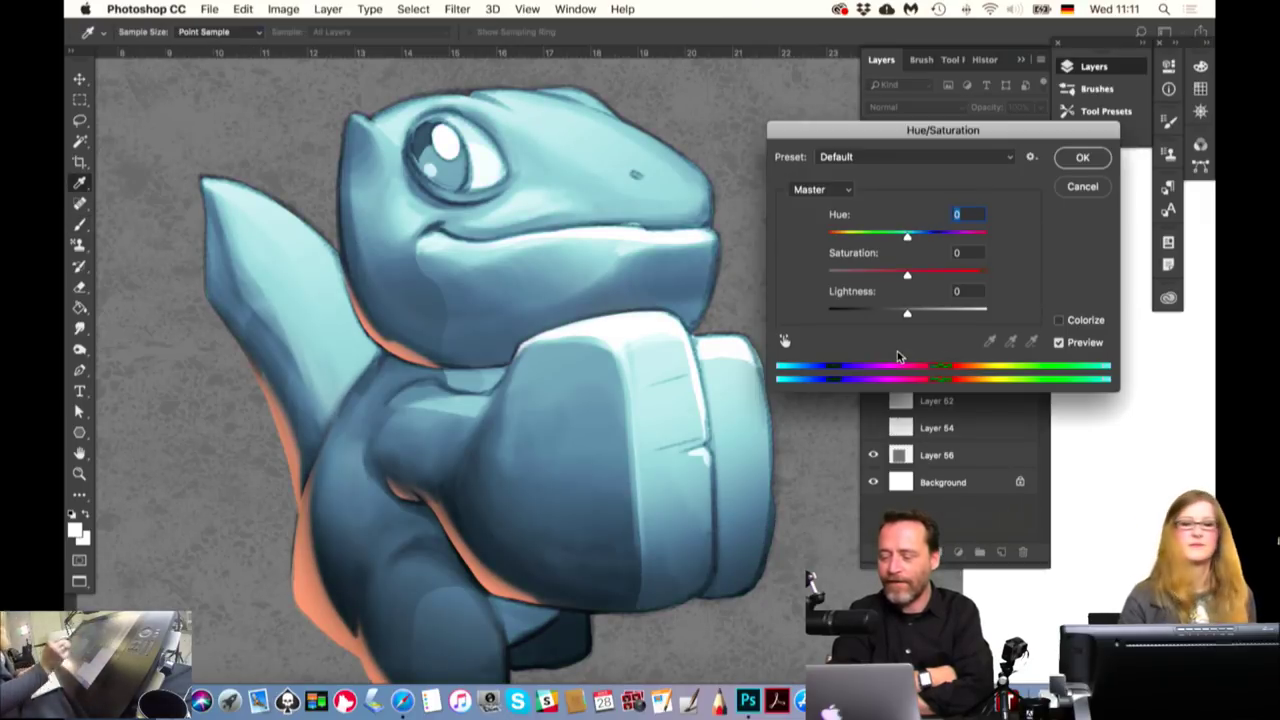
drag(906, 240, 884, 242)
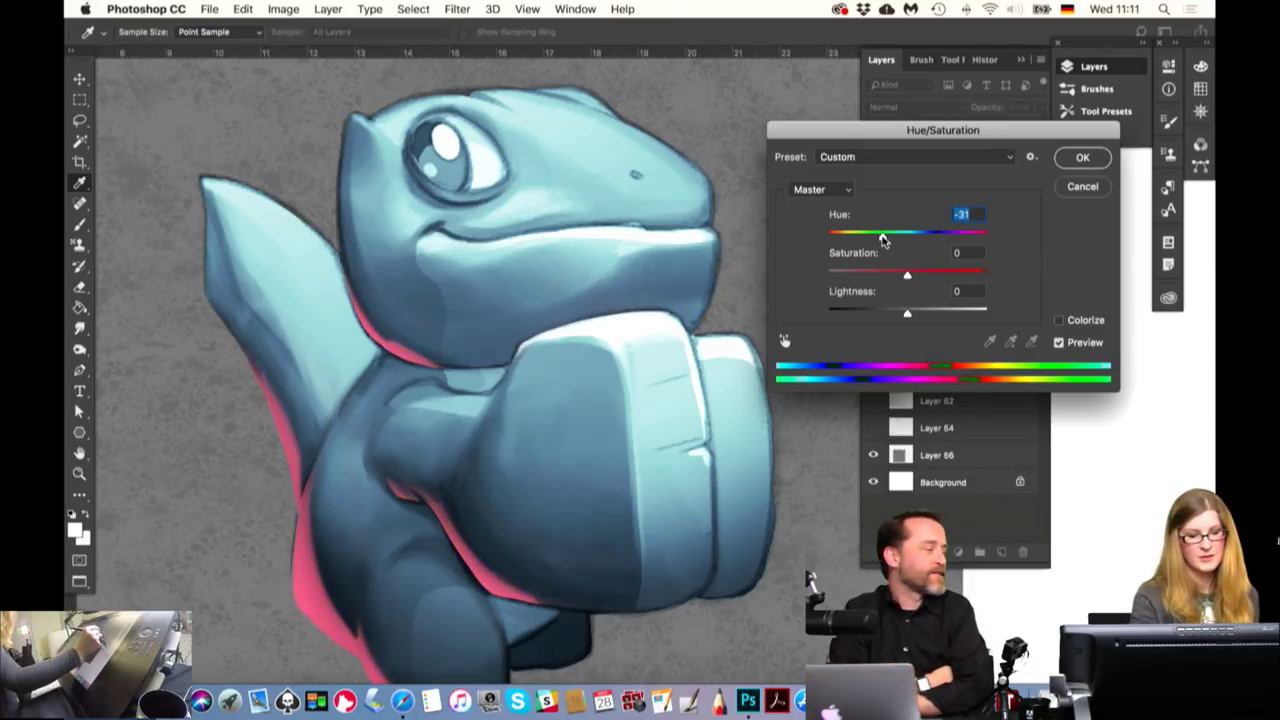
drag(884, 242, 873, 242)
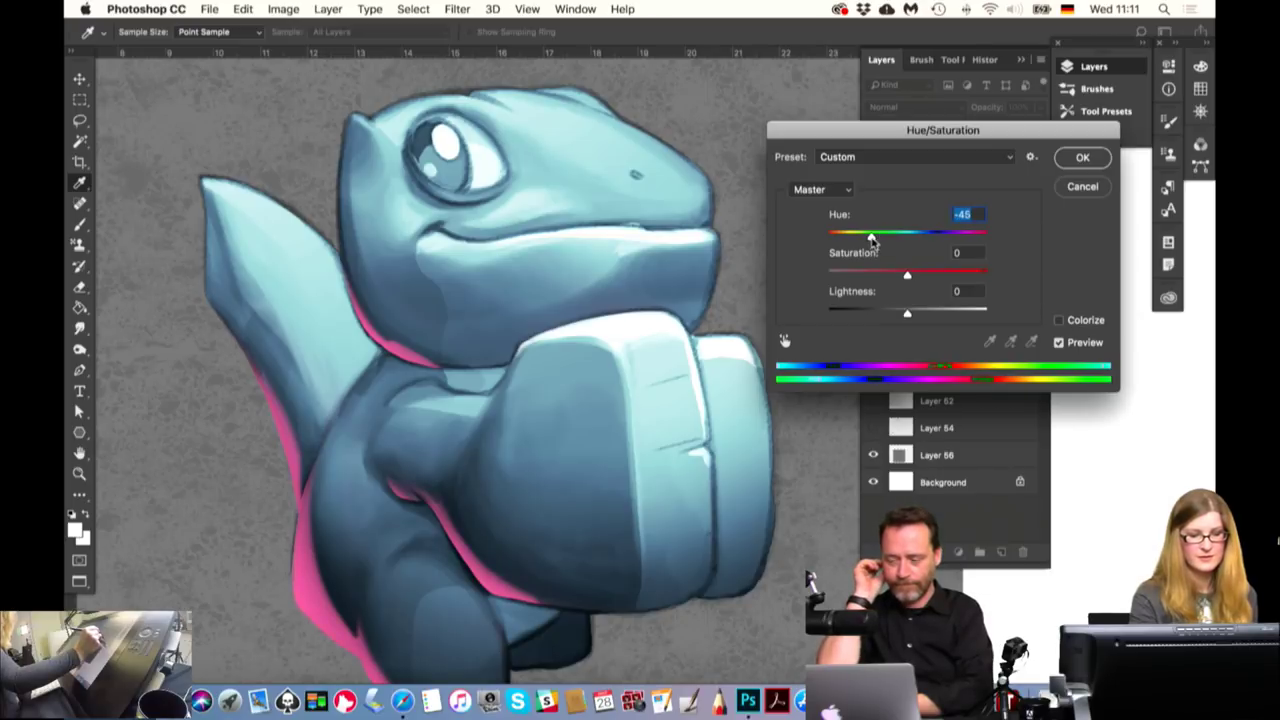
click(1082, 157)
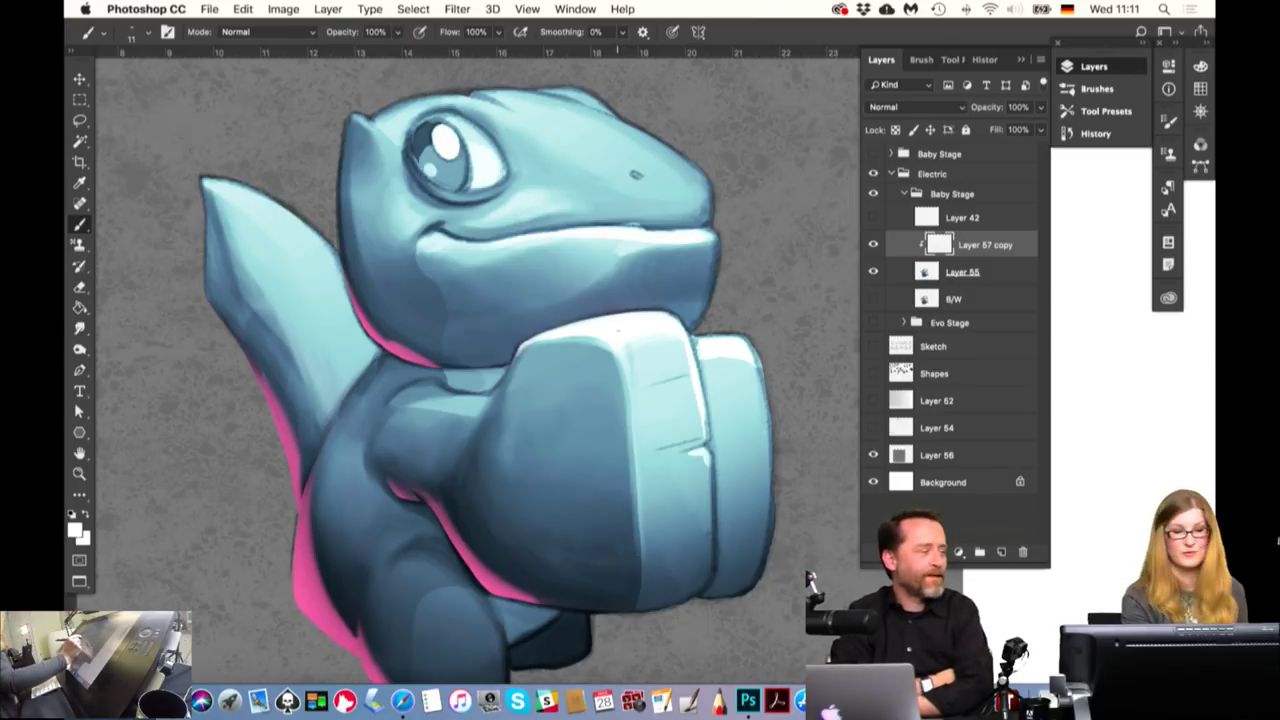
Sample the pink rim colour, compare Layer 57 copy on and off, and switch to the Eraser
alt+click(388, 345)
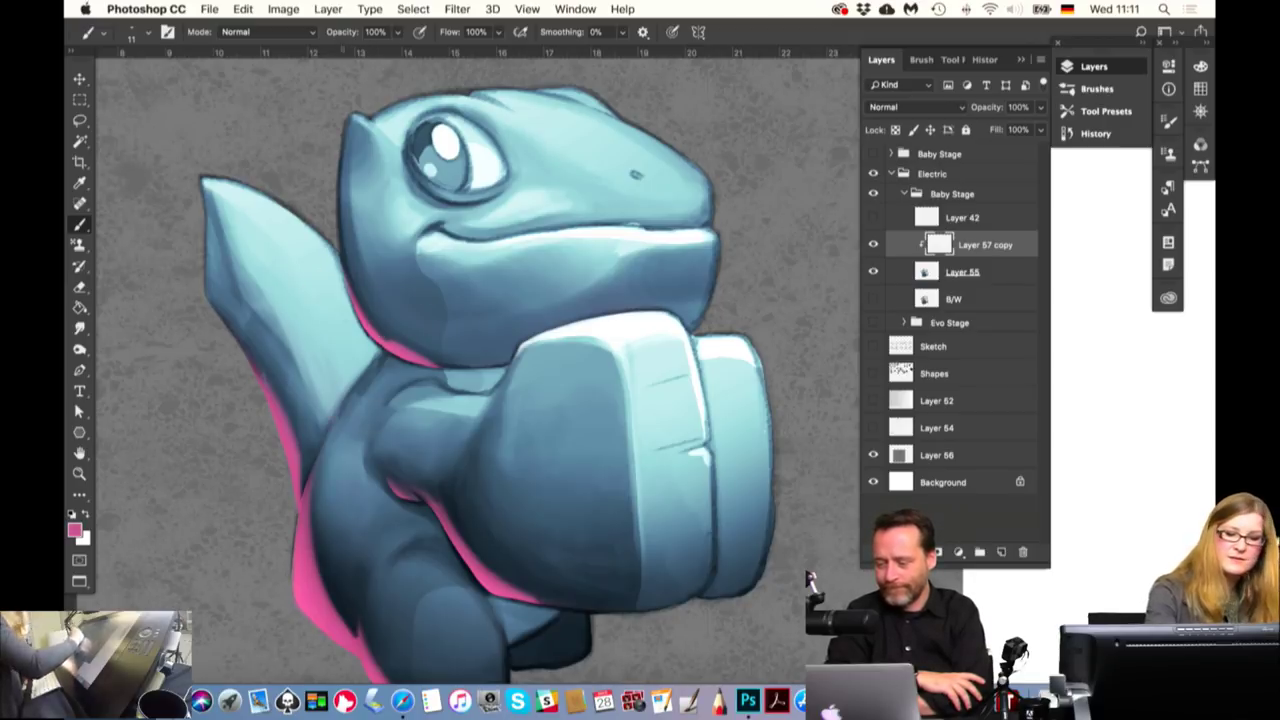
click(875, 245)
click(875, 245)
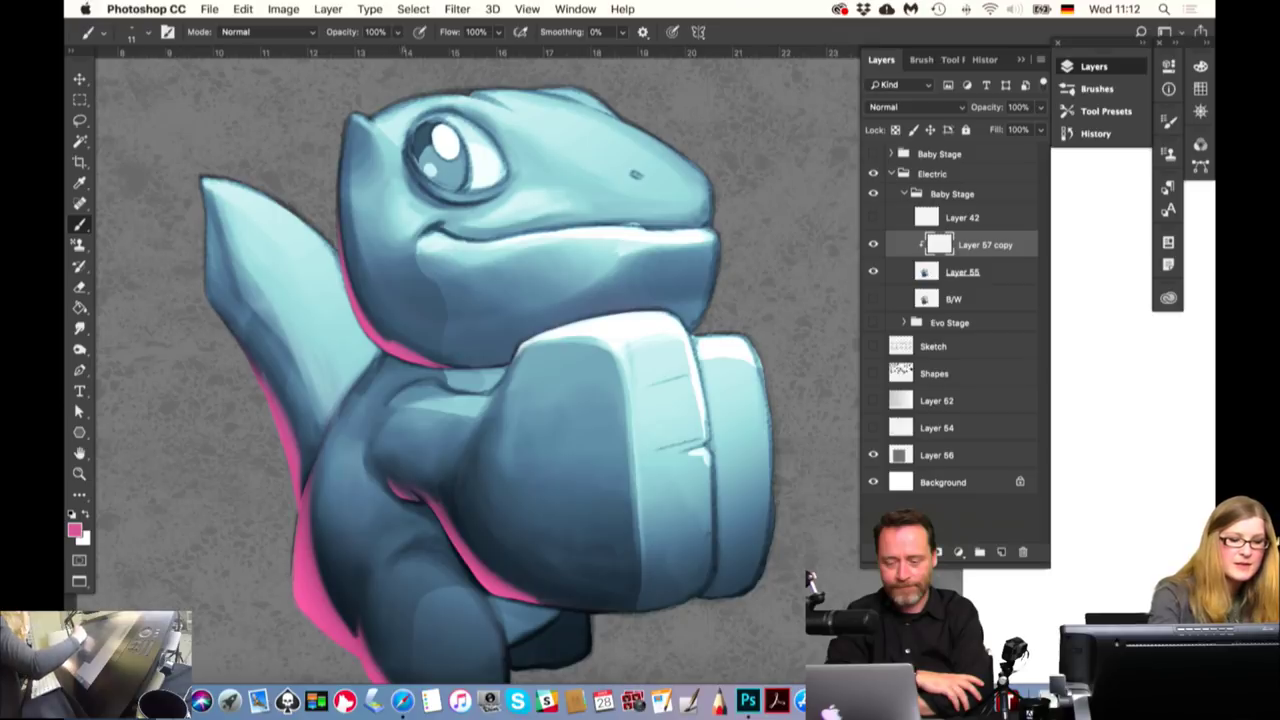
click(873, 244)
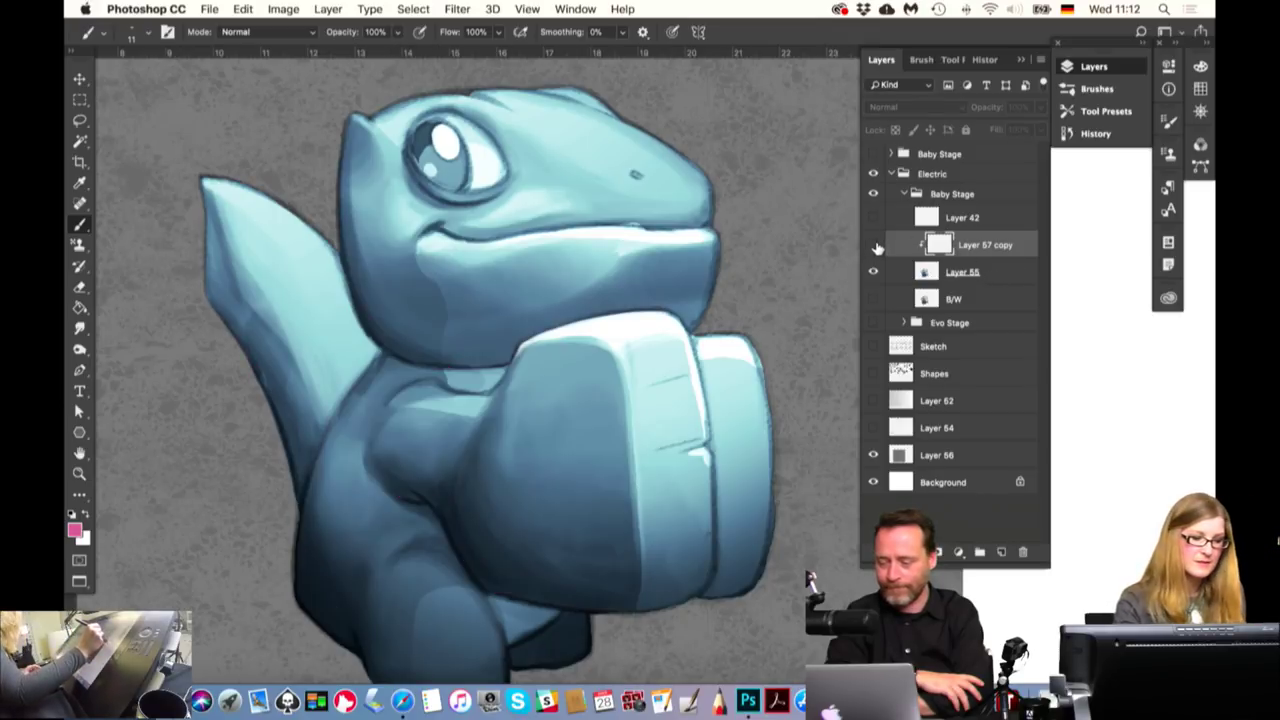
click(873, 244)
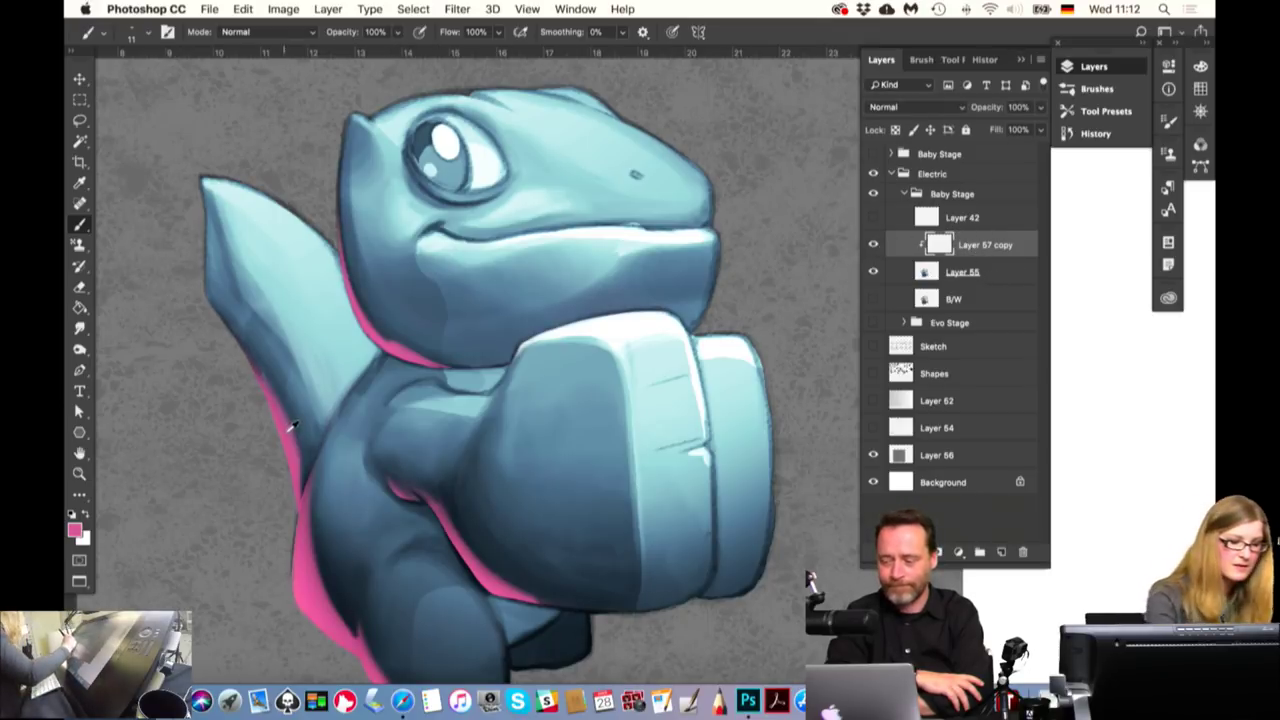
key(e)
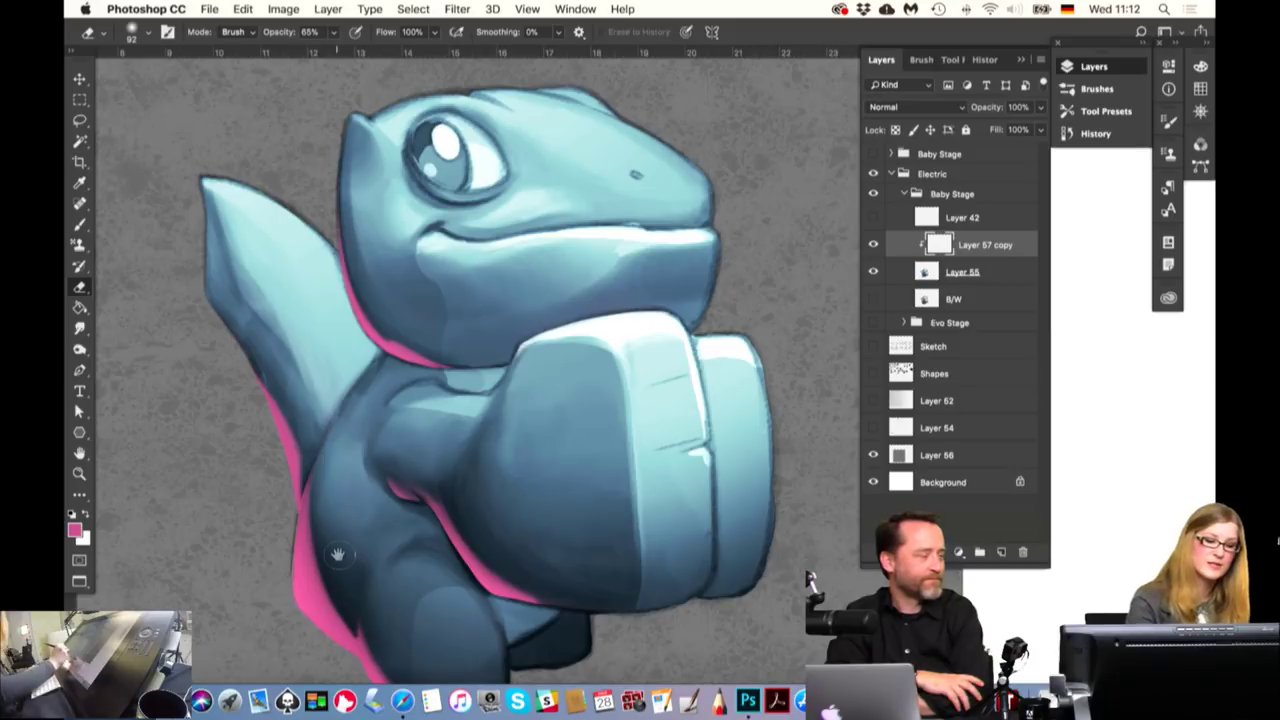
Pan the view and return to an 11 px Brush at 100% opacity
drag(478, 562, 452, 452)
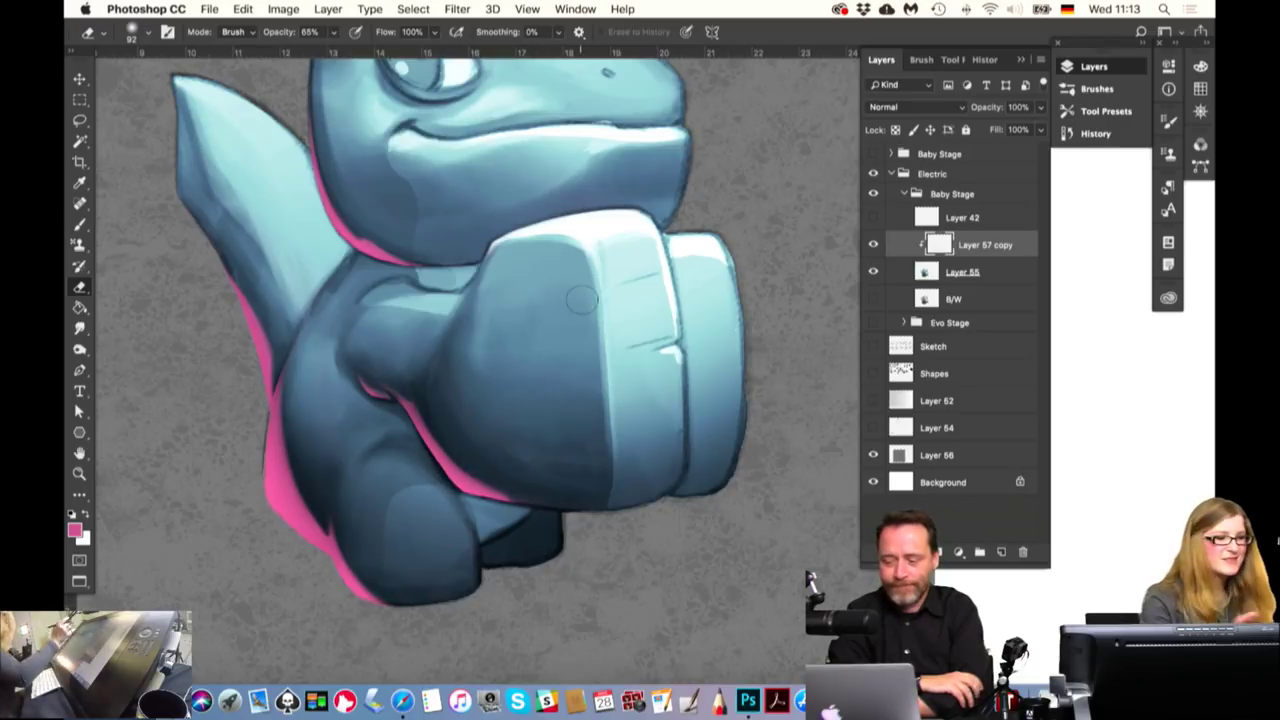
key(b)
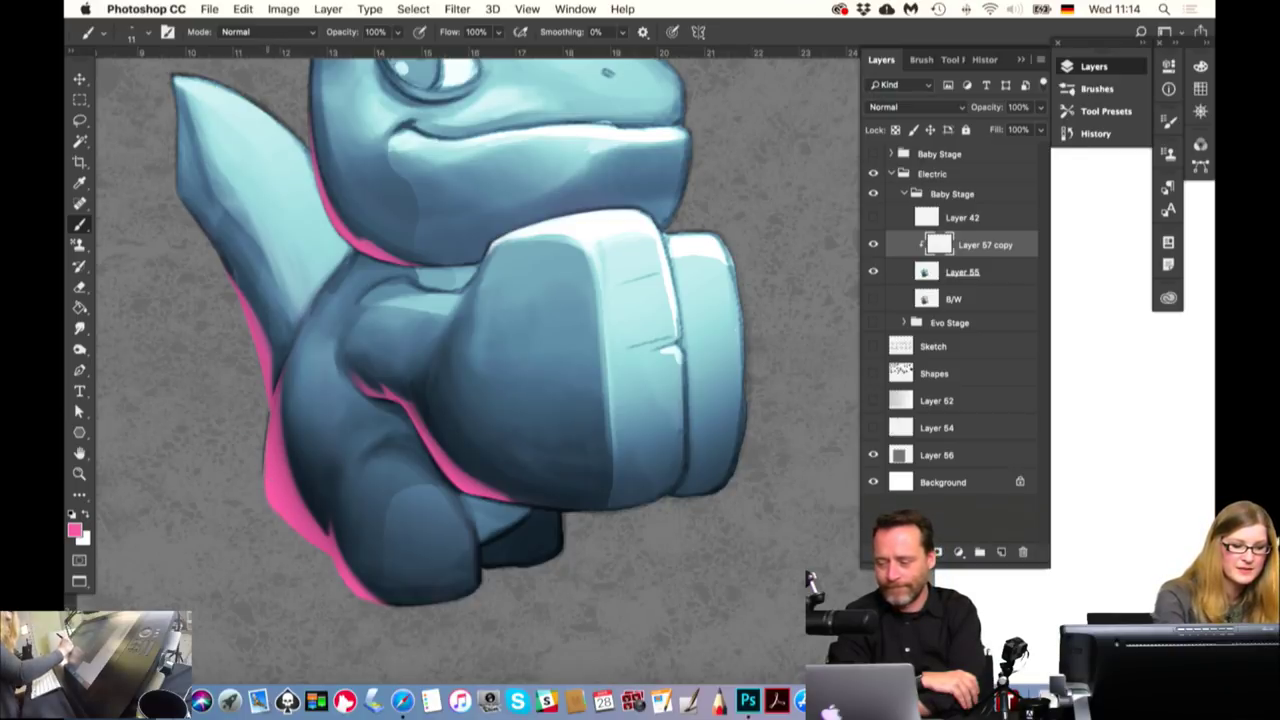
Compare Layer 57 copy's shading on and off, keep it visible and active, and sample a dark colour
click(873, 244)
click(873, 244)
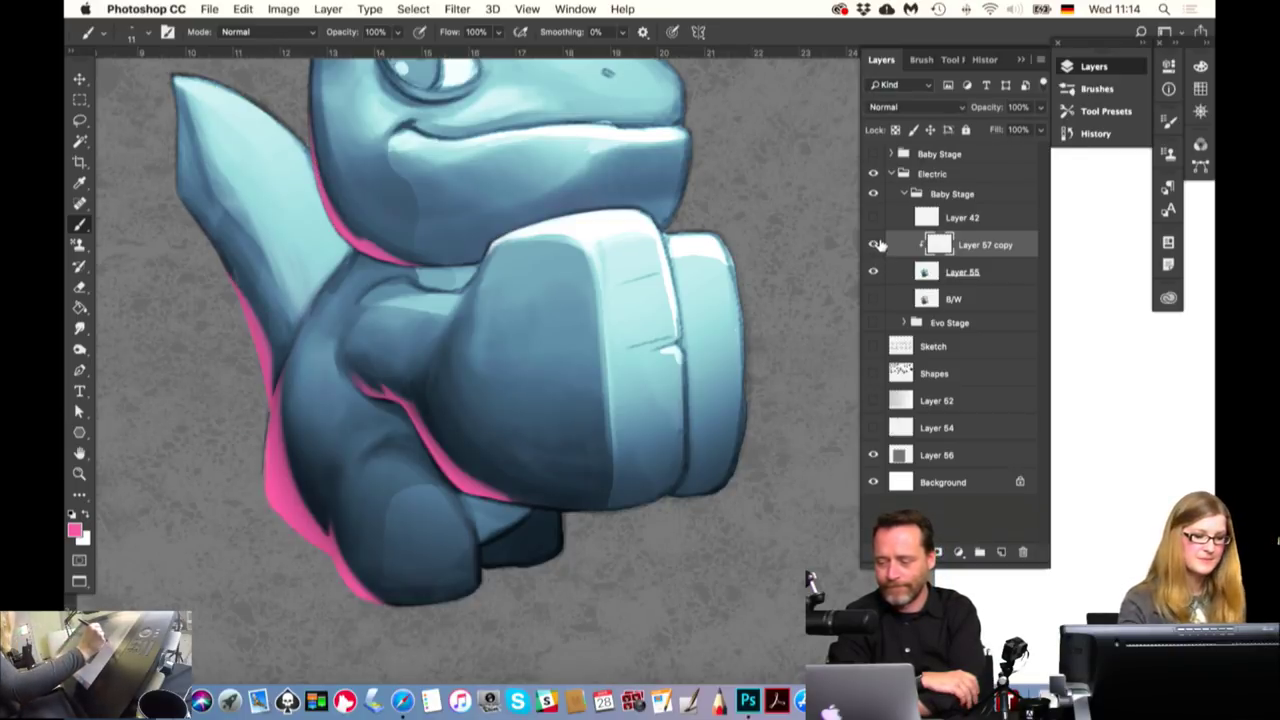
click(955, 271)
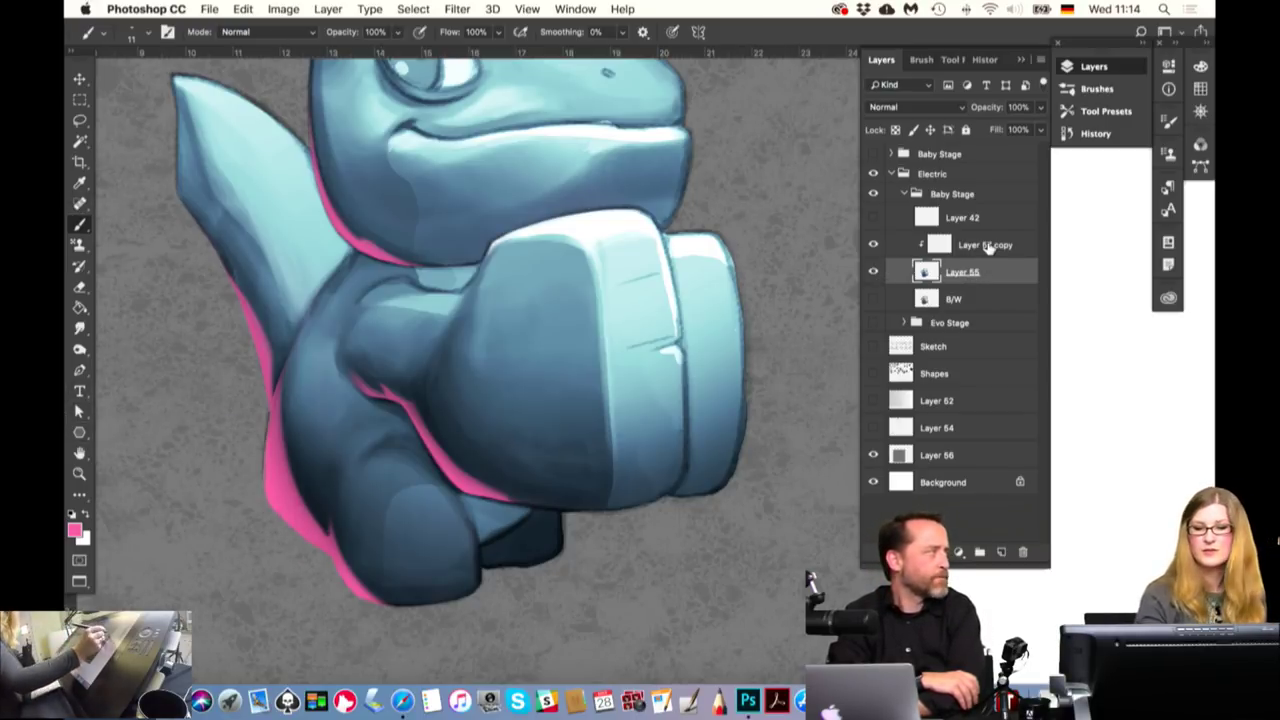
click(955, 246)
click(874, 245)
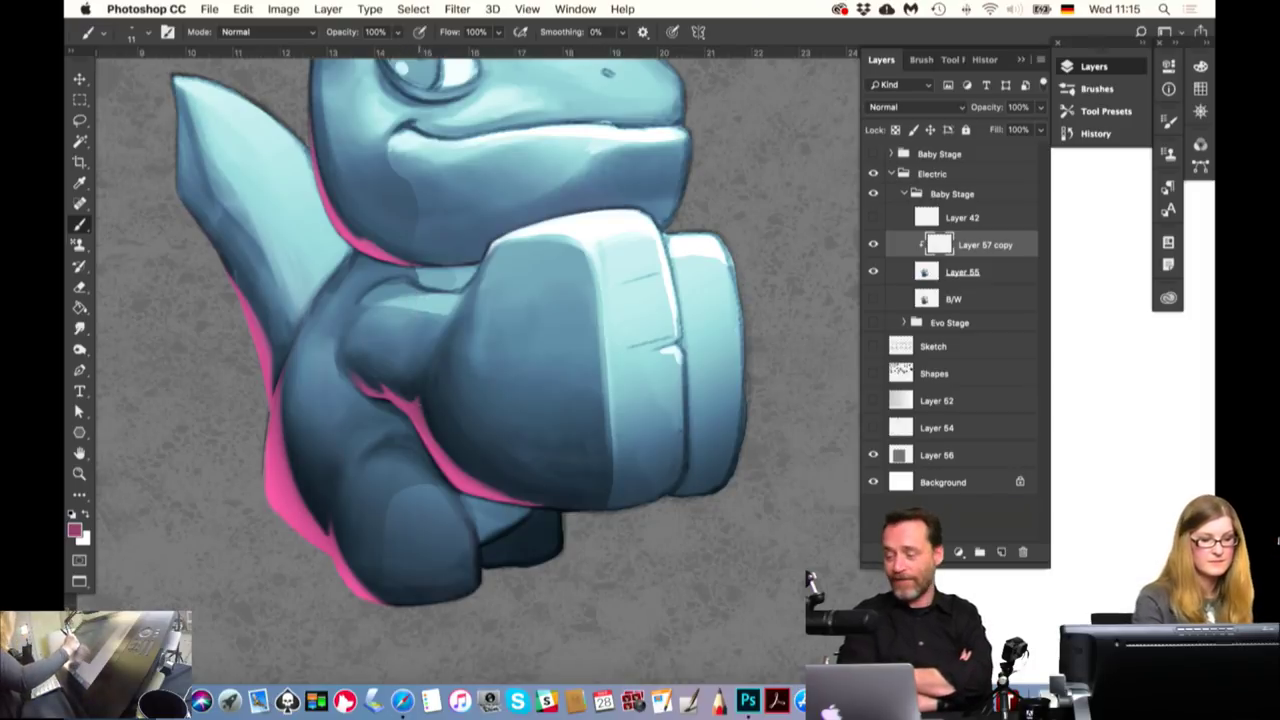
alt+click(416, 390)
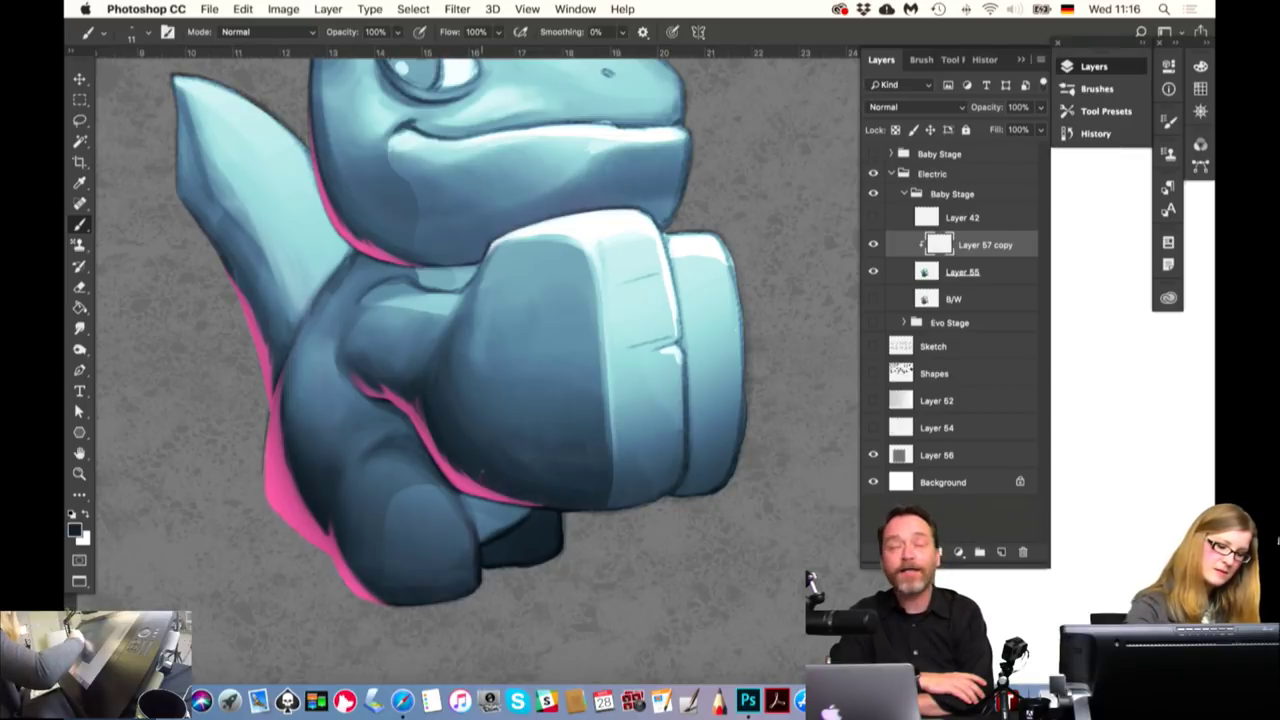
Sample pink, near-black and dark blue tones and resize the brush from 42 down to 20 px
alt+click(505, 485)
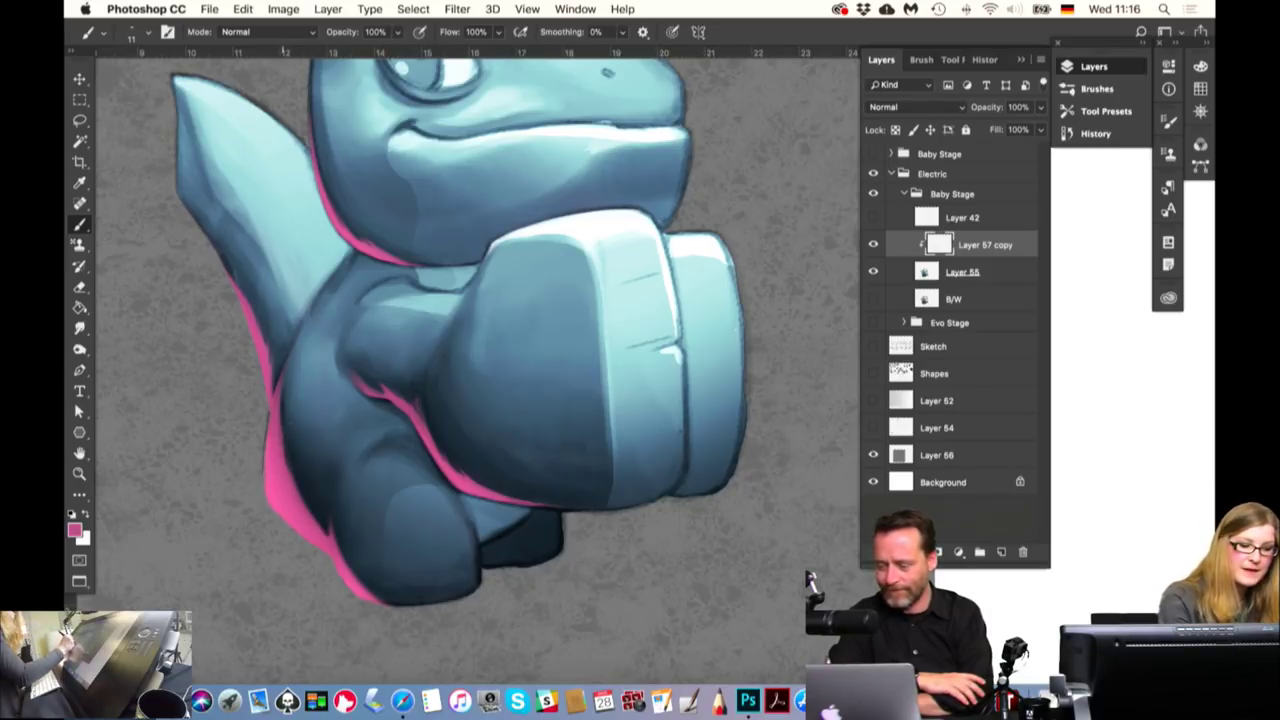
alt+click(311, 484)
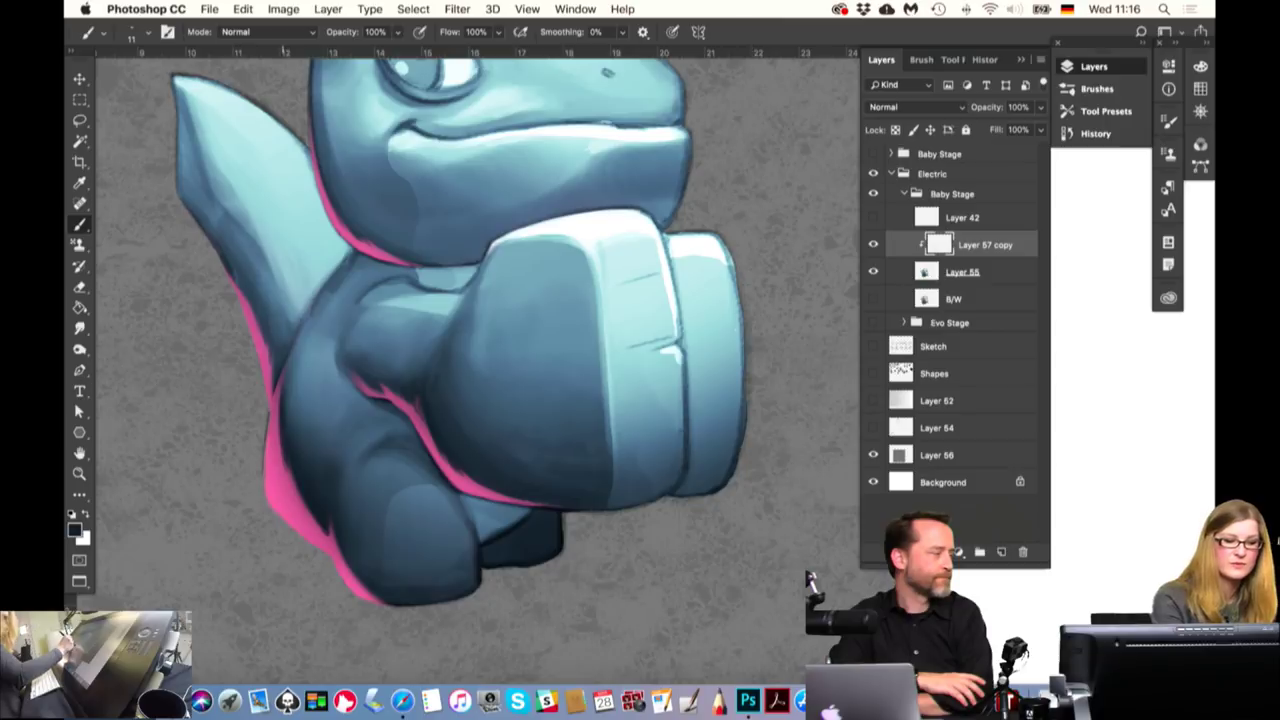
alt+click(279, 364)
alt+click(291, 424)
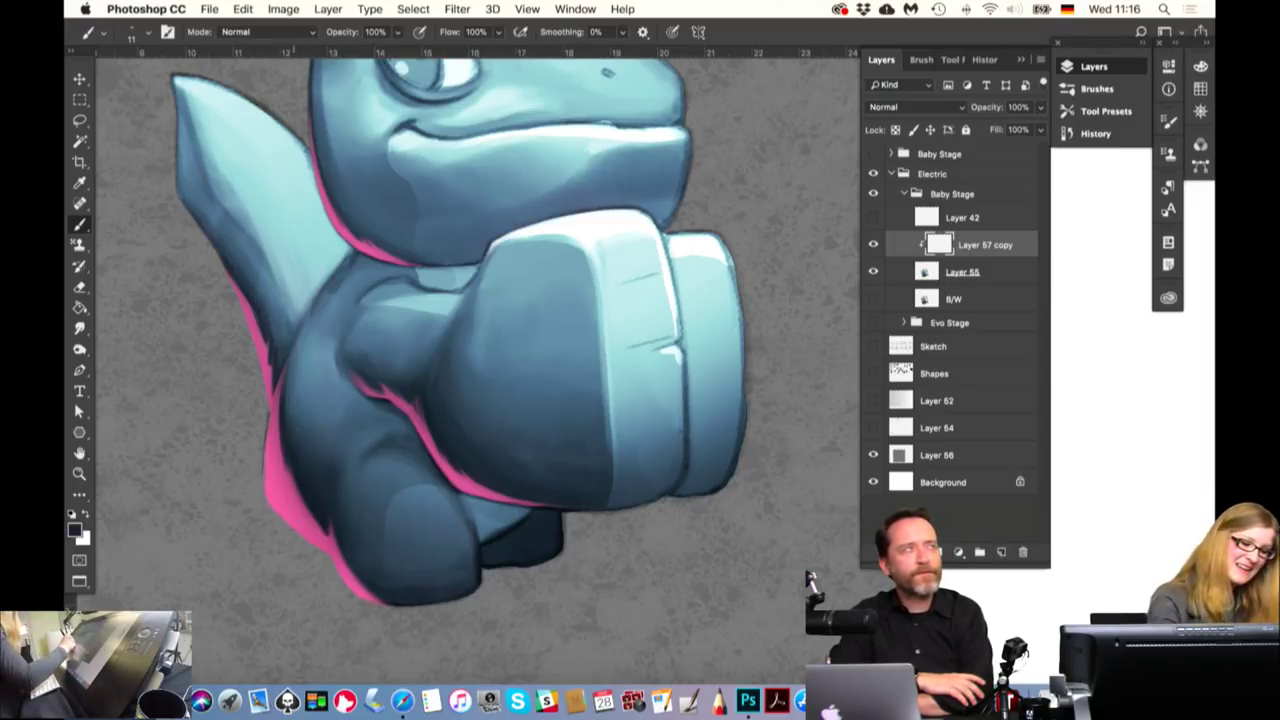
drag(268, 328, 290, 328)
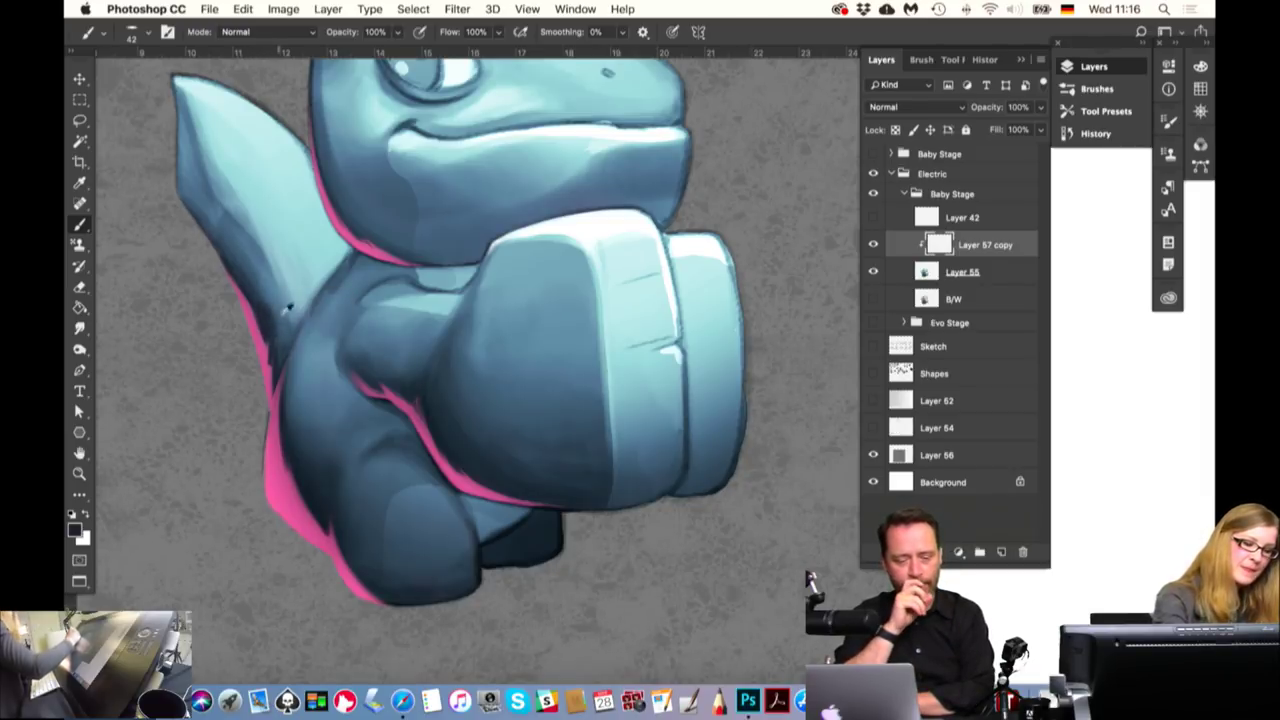
drag(284, 330, 280, 333)
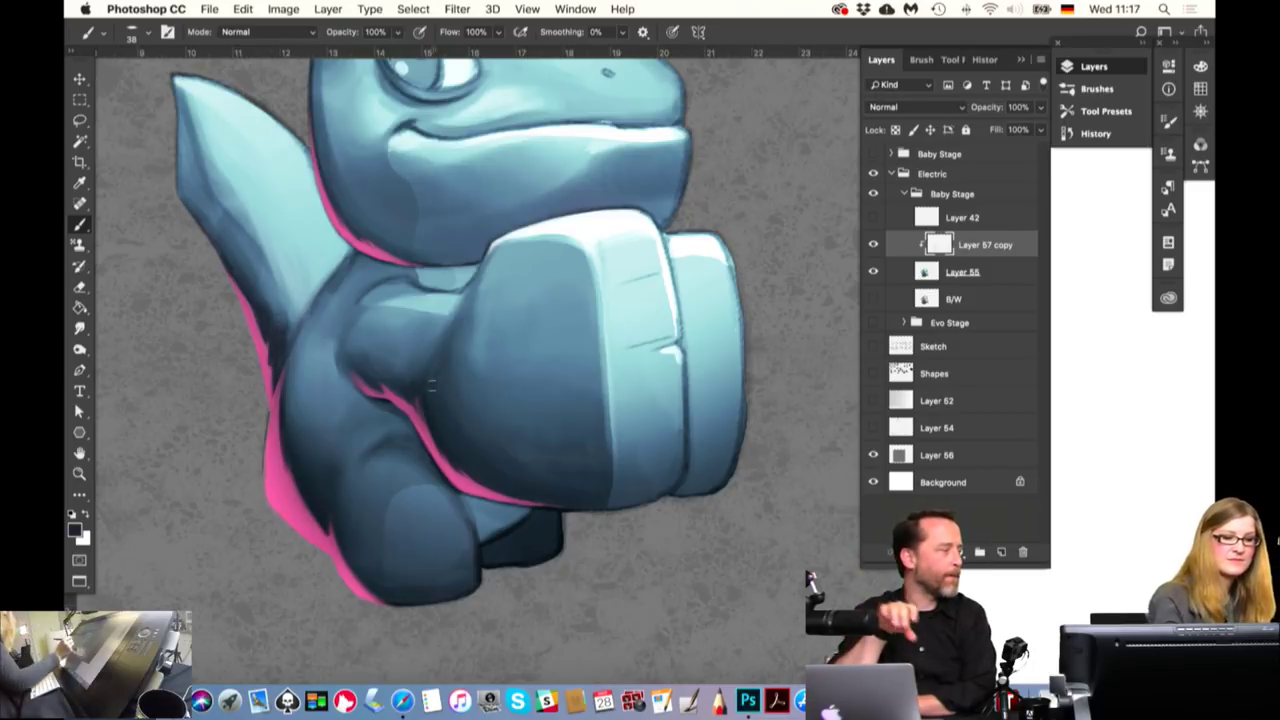
drag(432, 388, 426, 389)
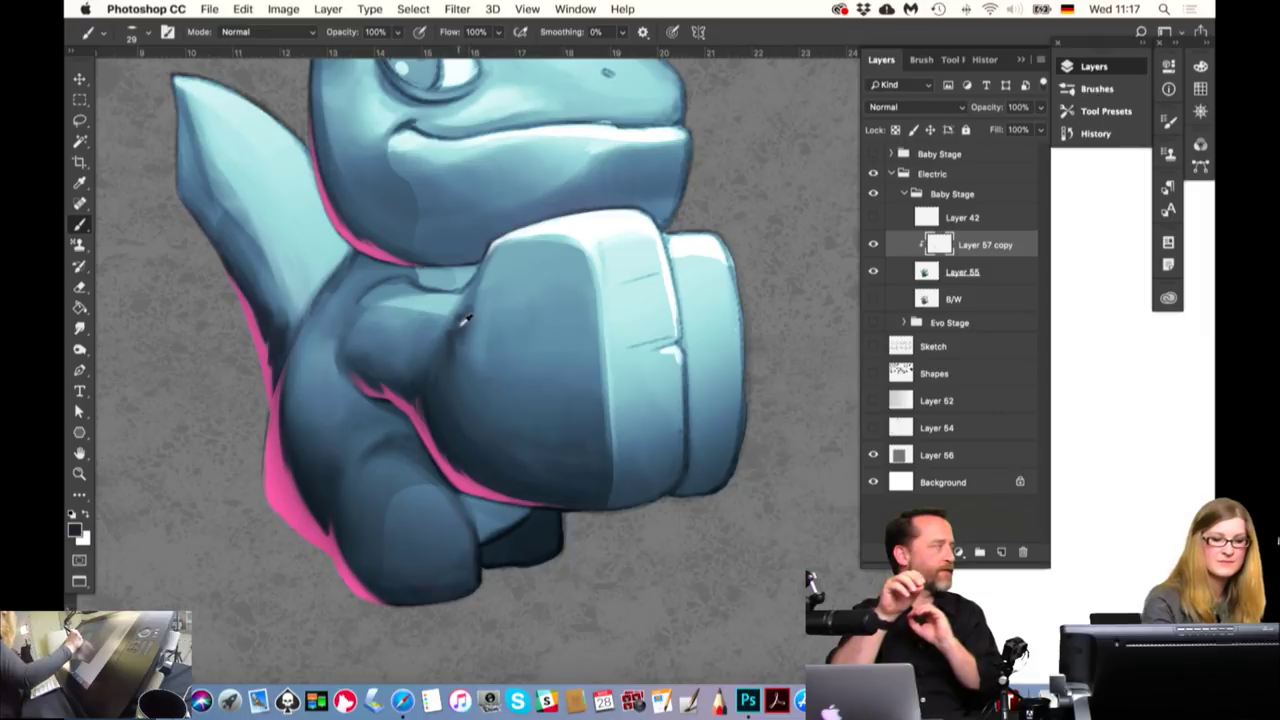
drag(457, 323, 447, 343)
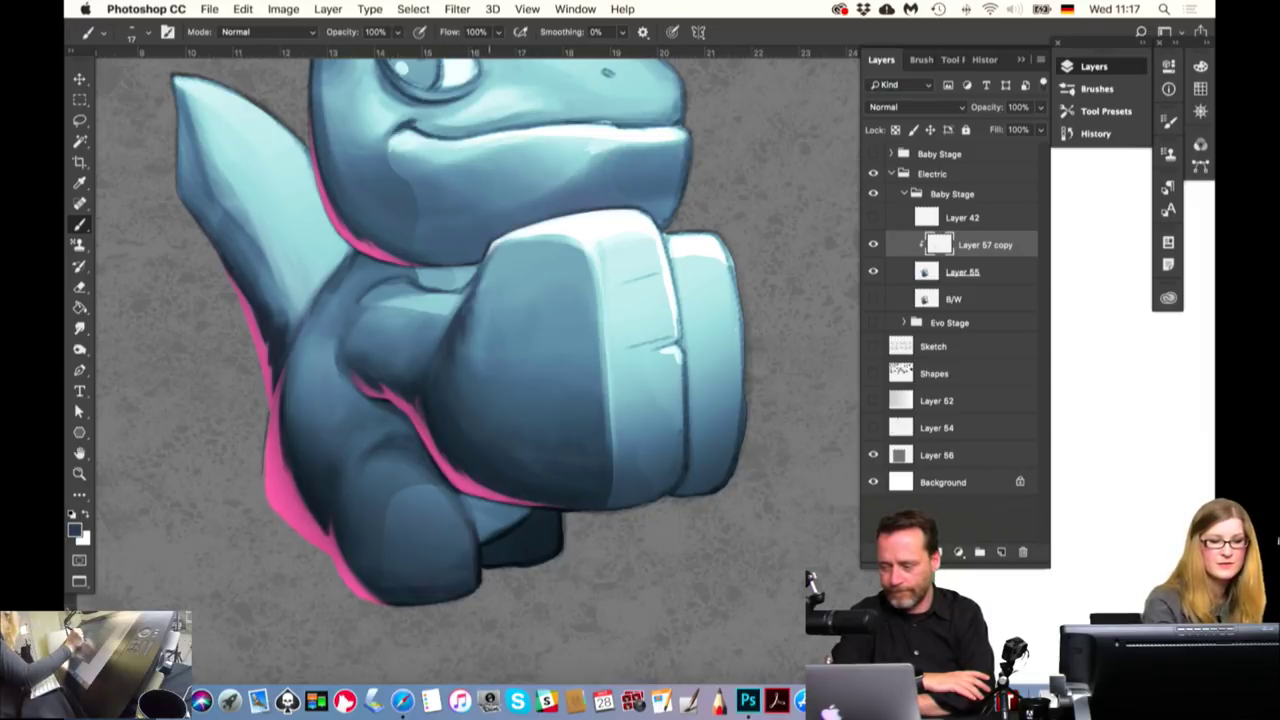
Sample several body blues and paint lighter blue highlights across the arm and shoulder
alt+click(488, 289)
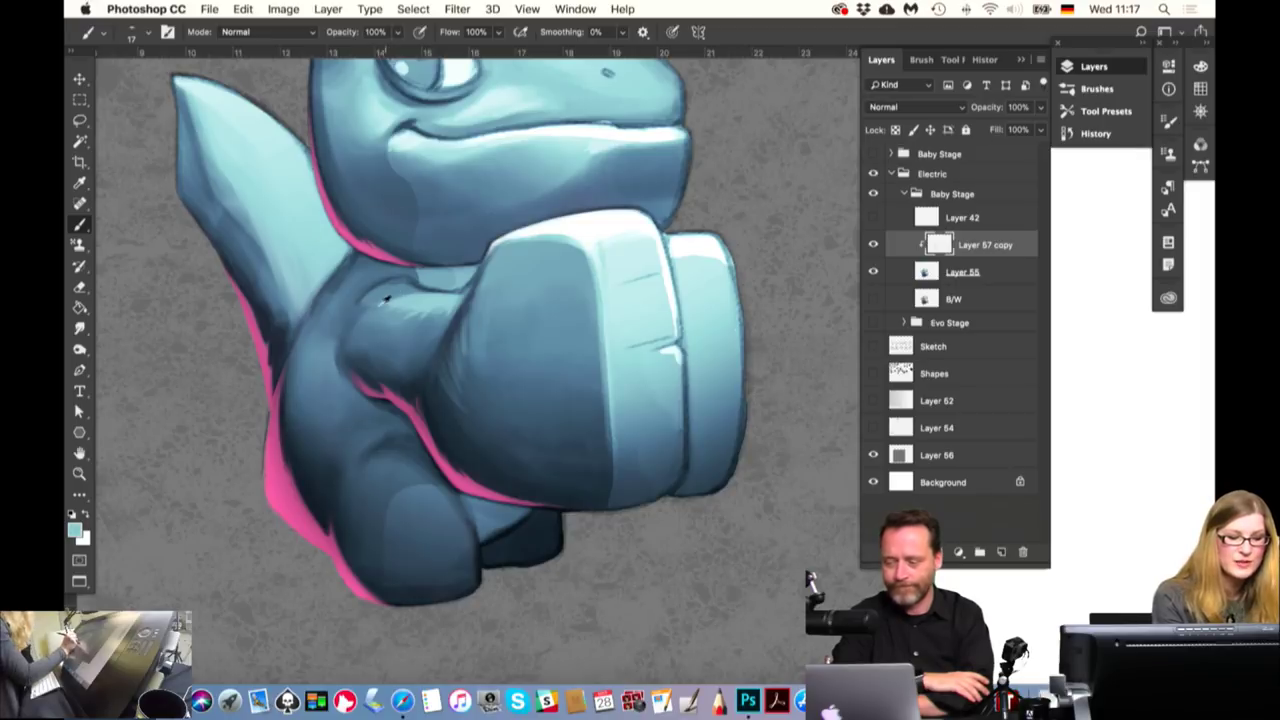
alt+click(375, 306)
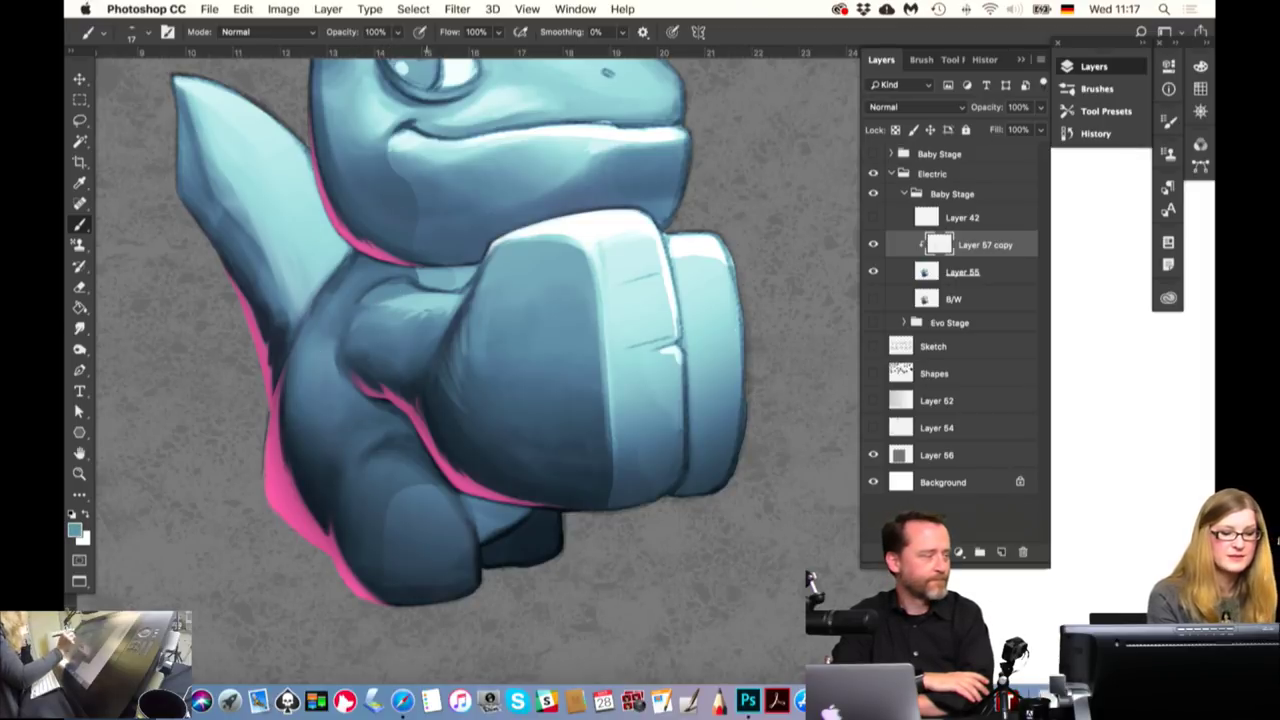
alt+click(349, 348)
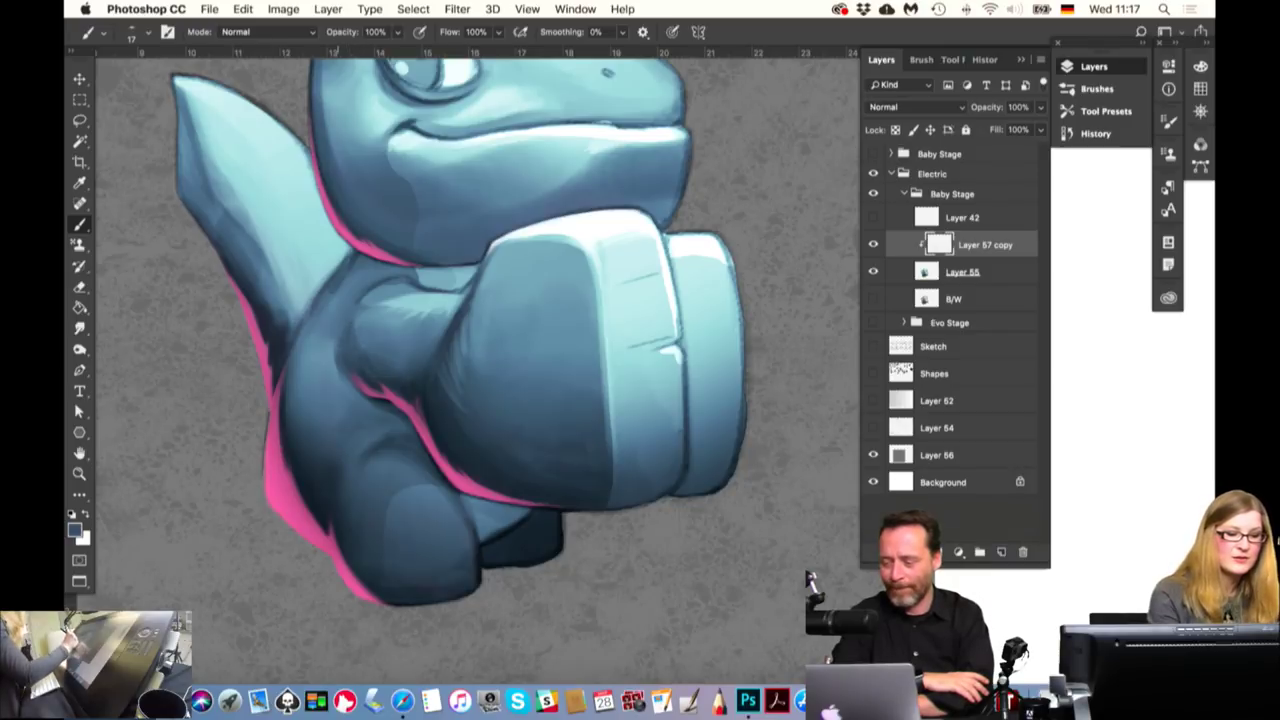
alt+click(340, 347)
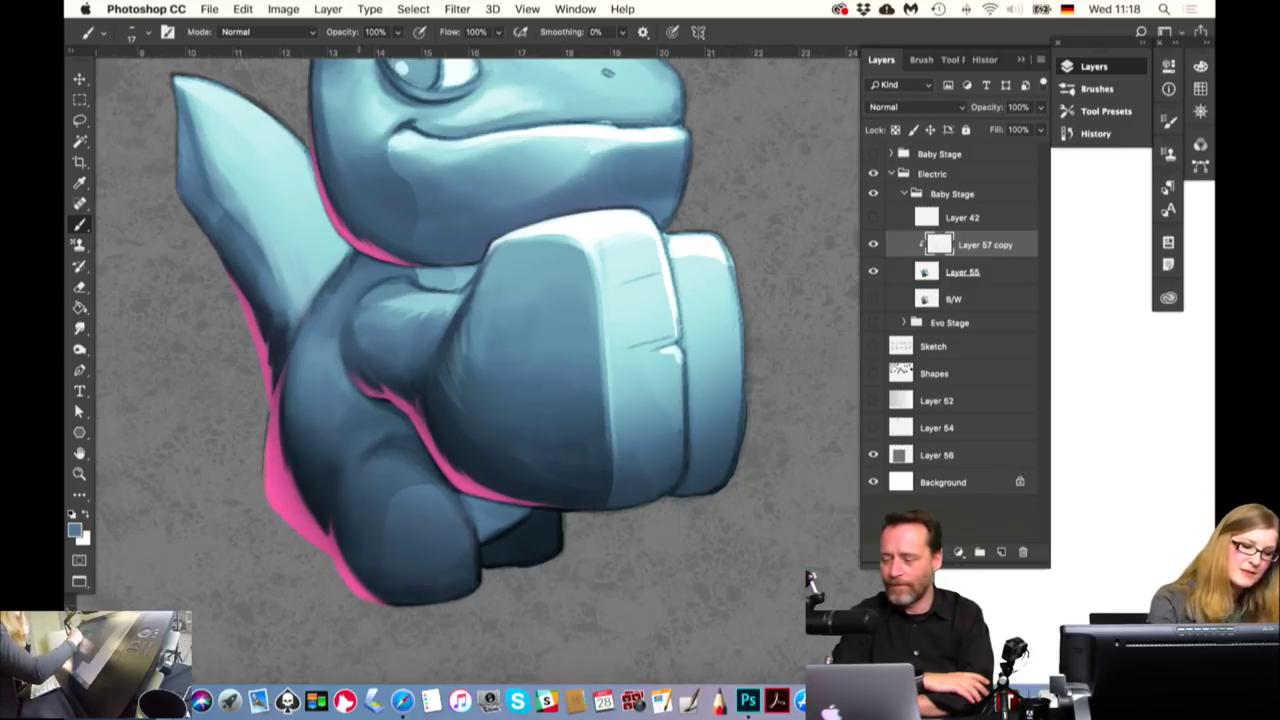
alt+click(407, 381)
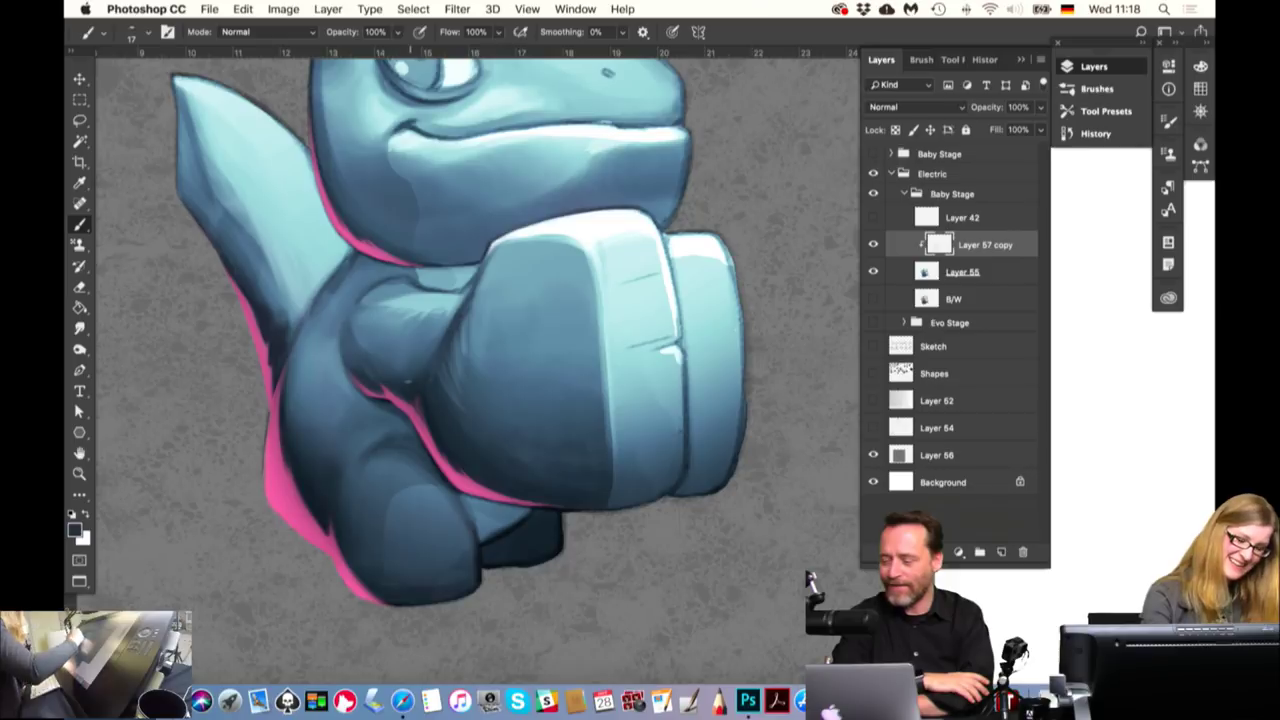
drag(360, 300, 480, 290)
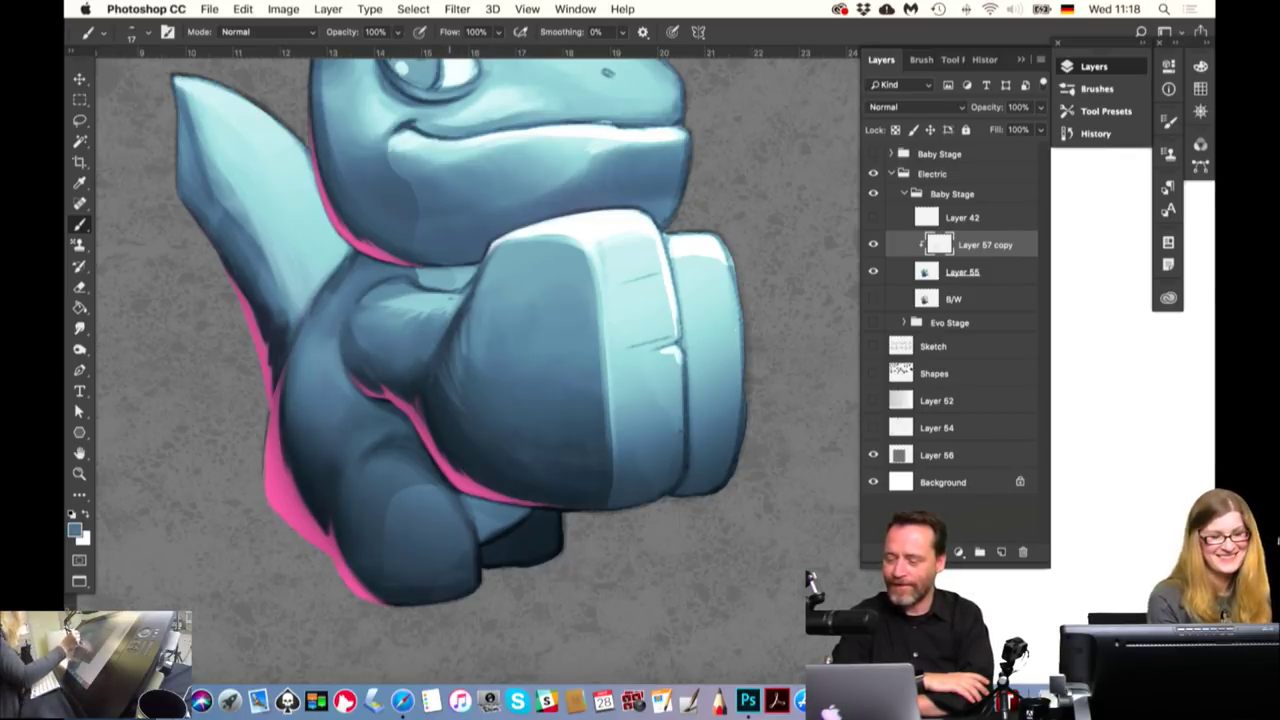
alt+click(460, 296)
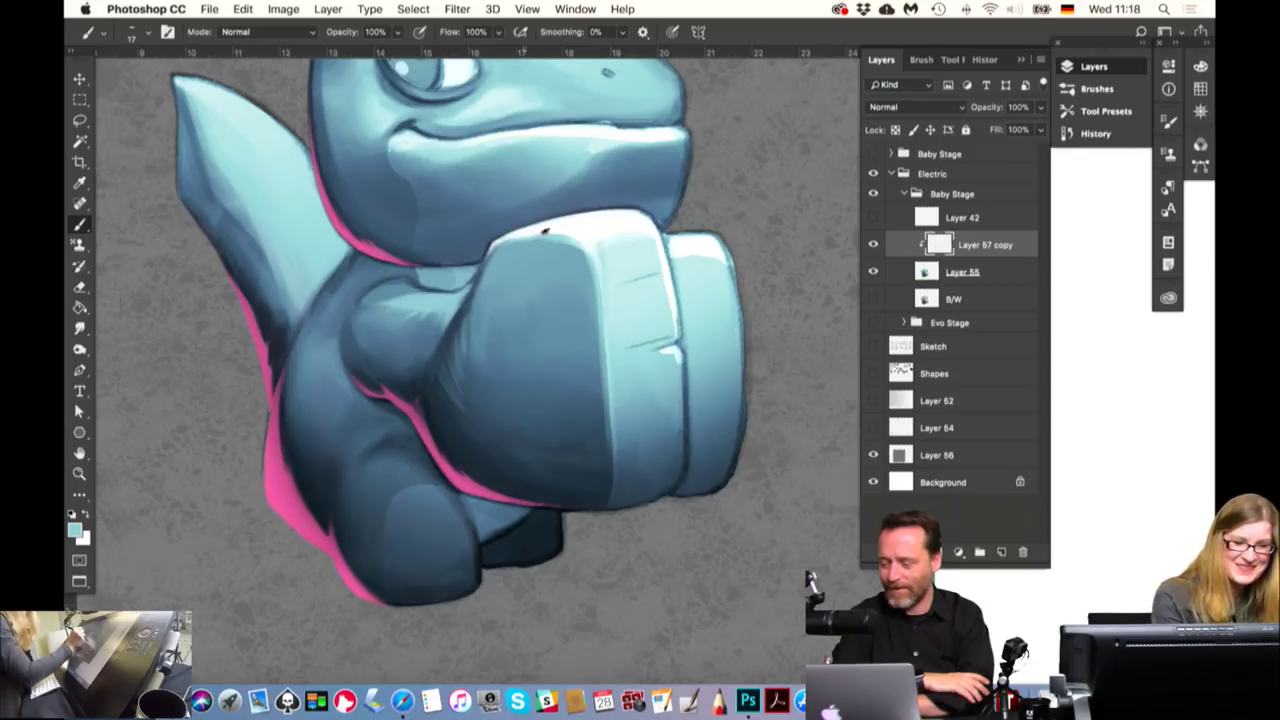
key(x)
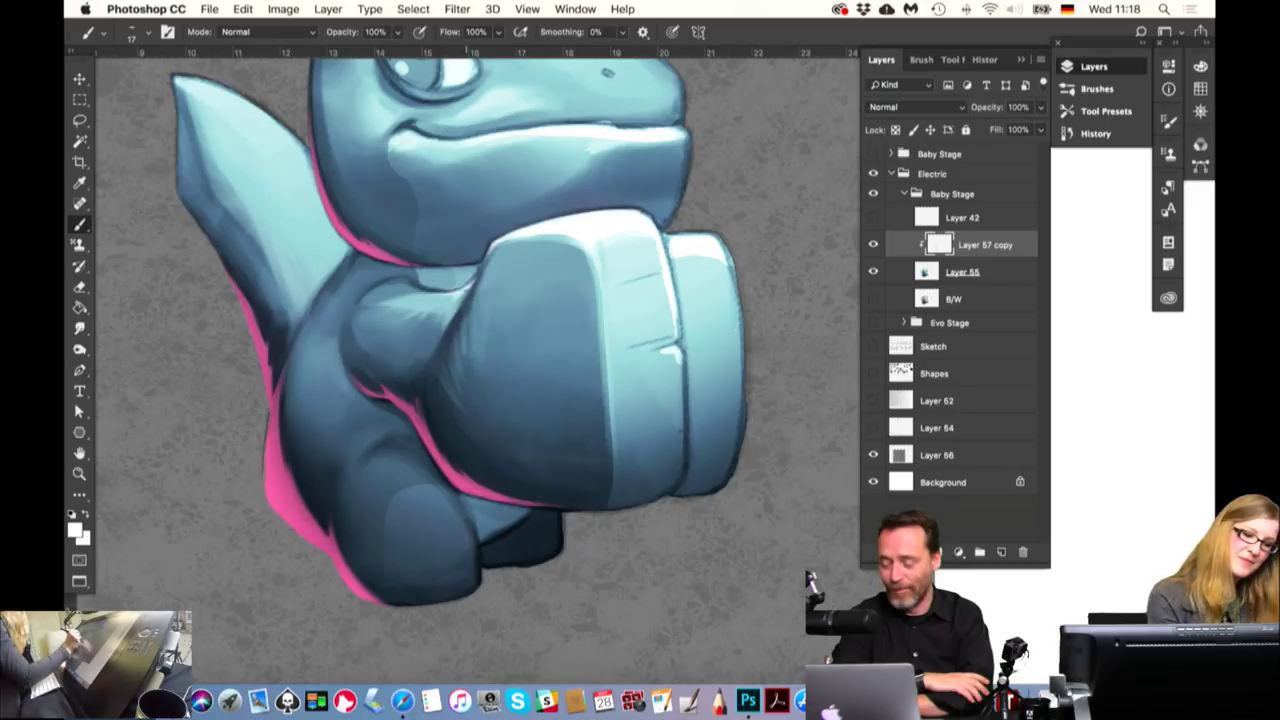
Pan down to reveal the lizard's head, then sample teal and blue tones from body and arm
key(x)
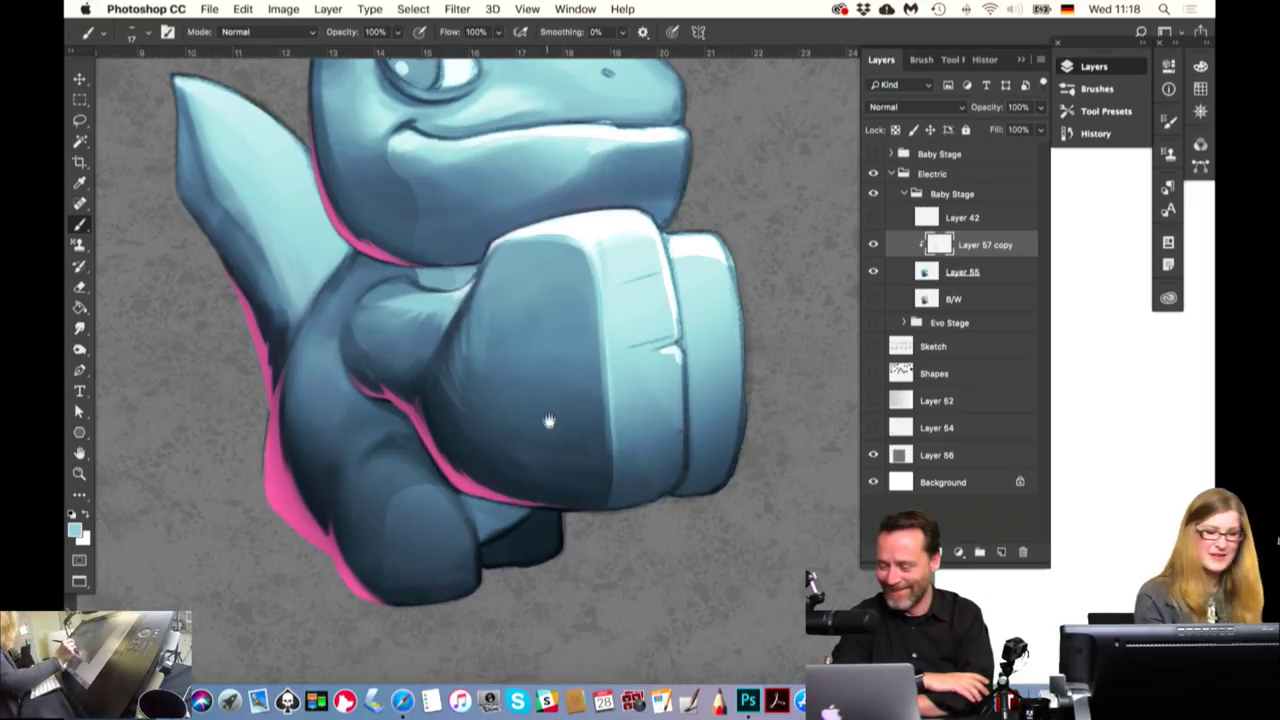
drag(549, 420, 545, 495)
mouse_move(491, 437)
mouse_down()
mouse_move(563, 523)
mouse_move(515, 525)
mouse_up()
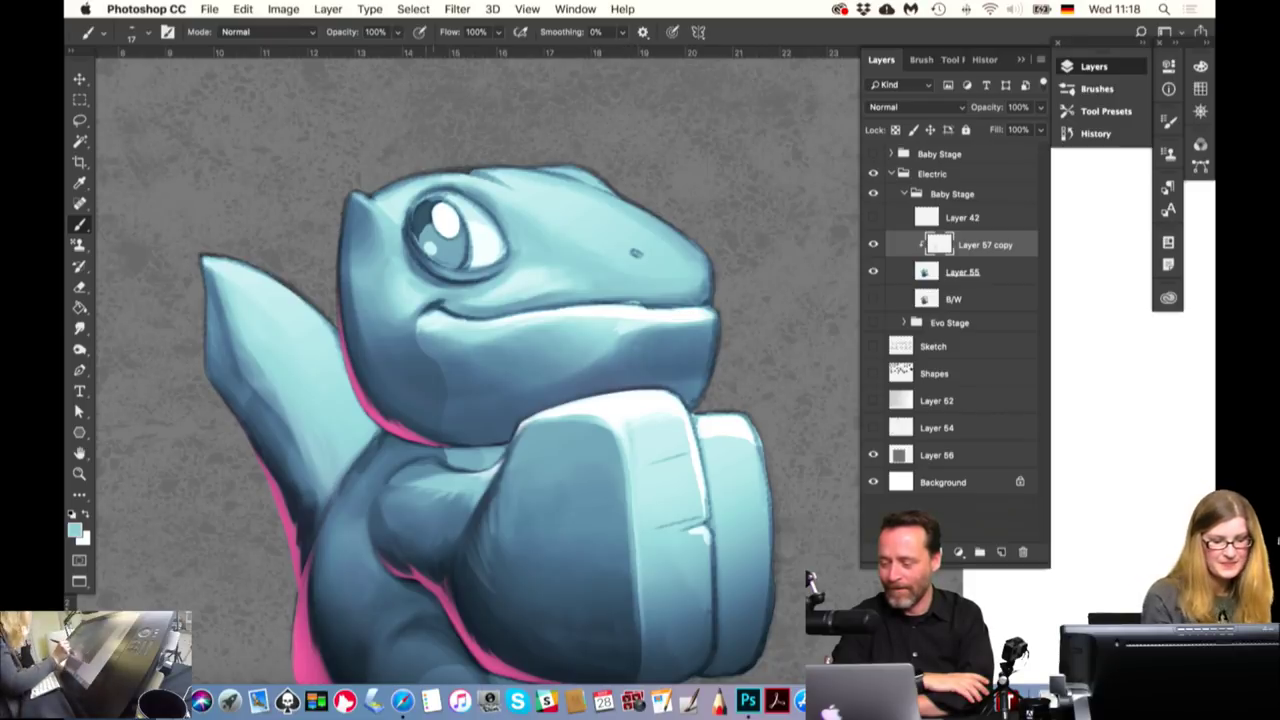
alt+click(405, 463)
alt+click(408, 468)
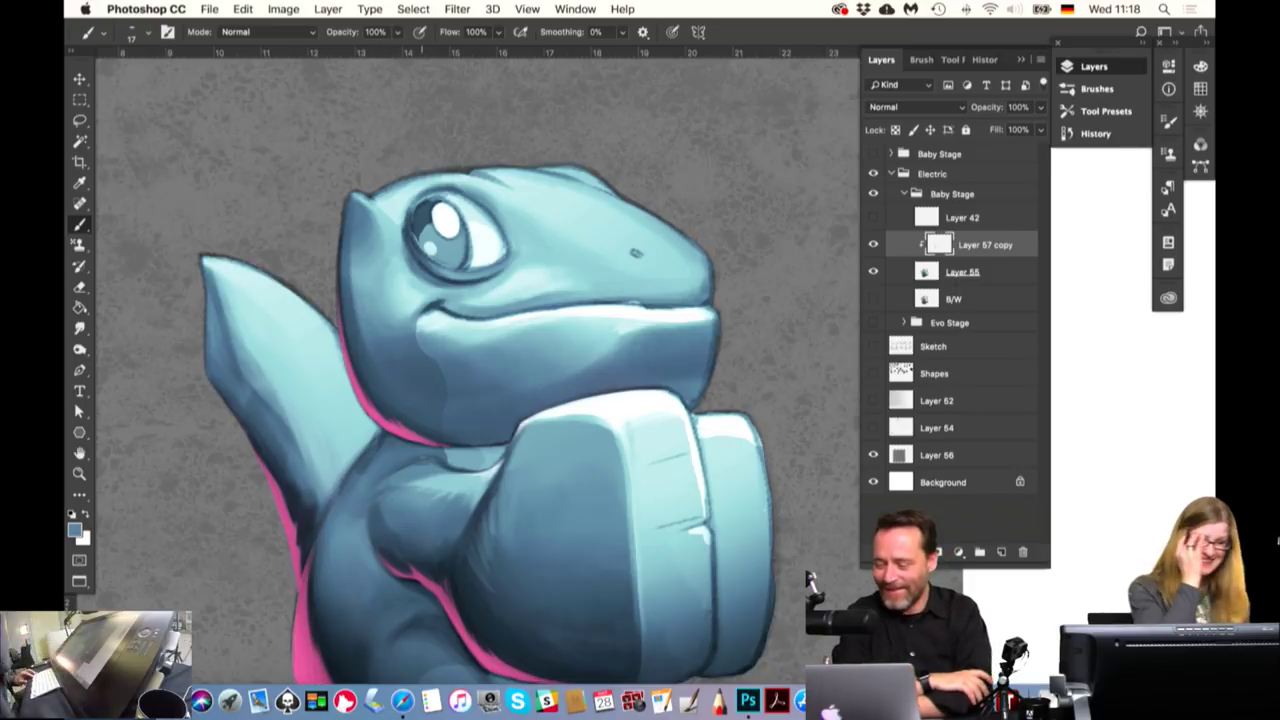
alt+click(432, 466)
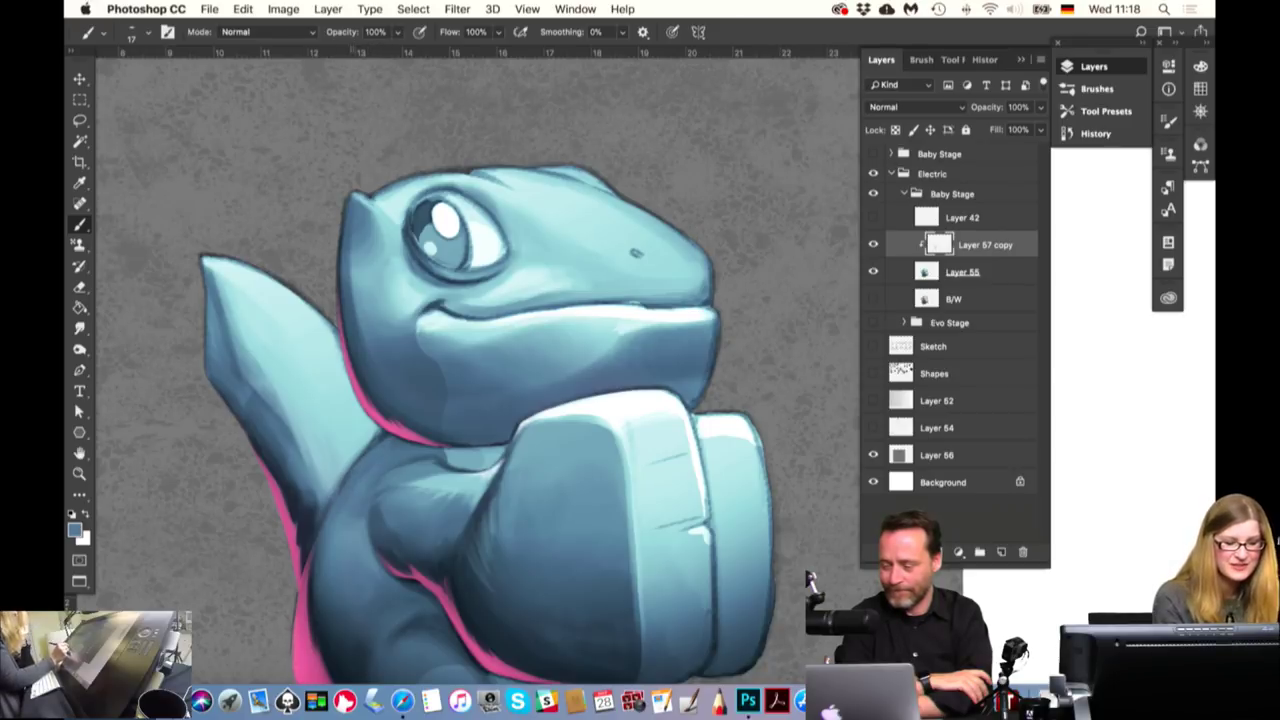
alt+click(337, 477)
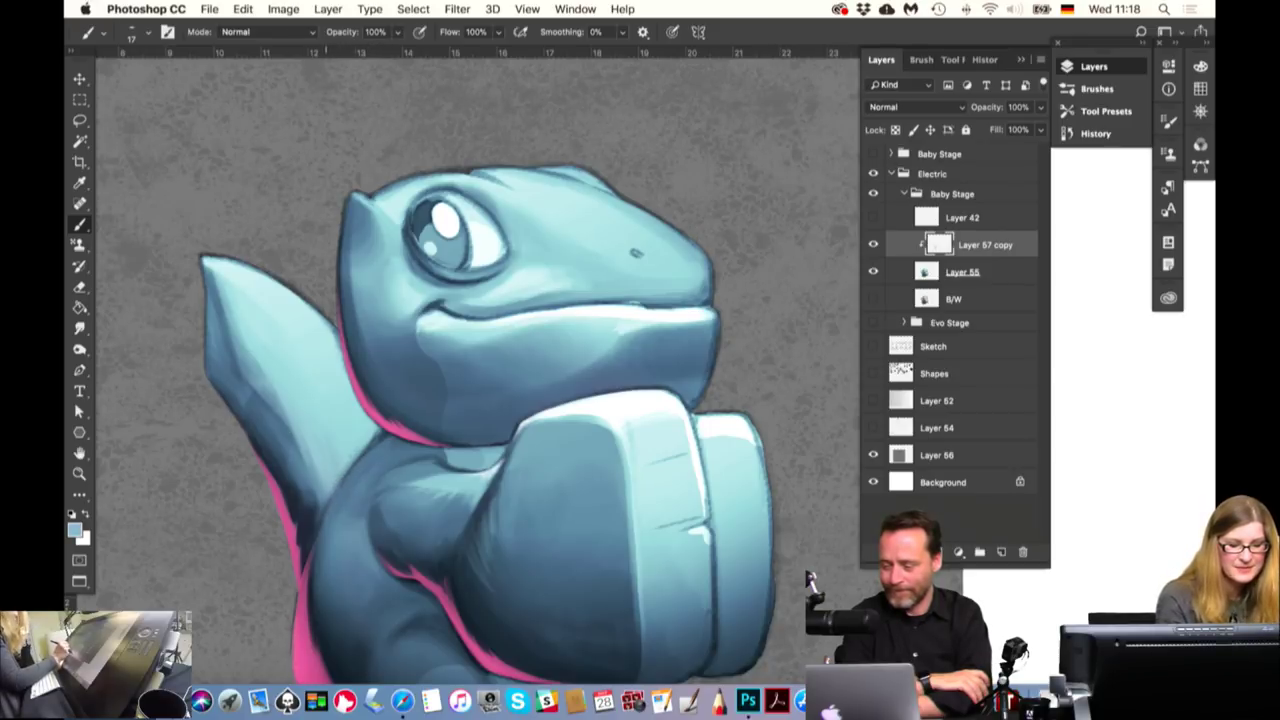
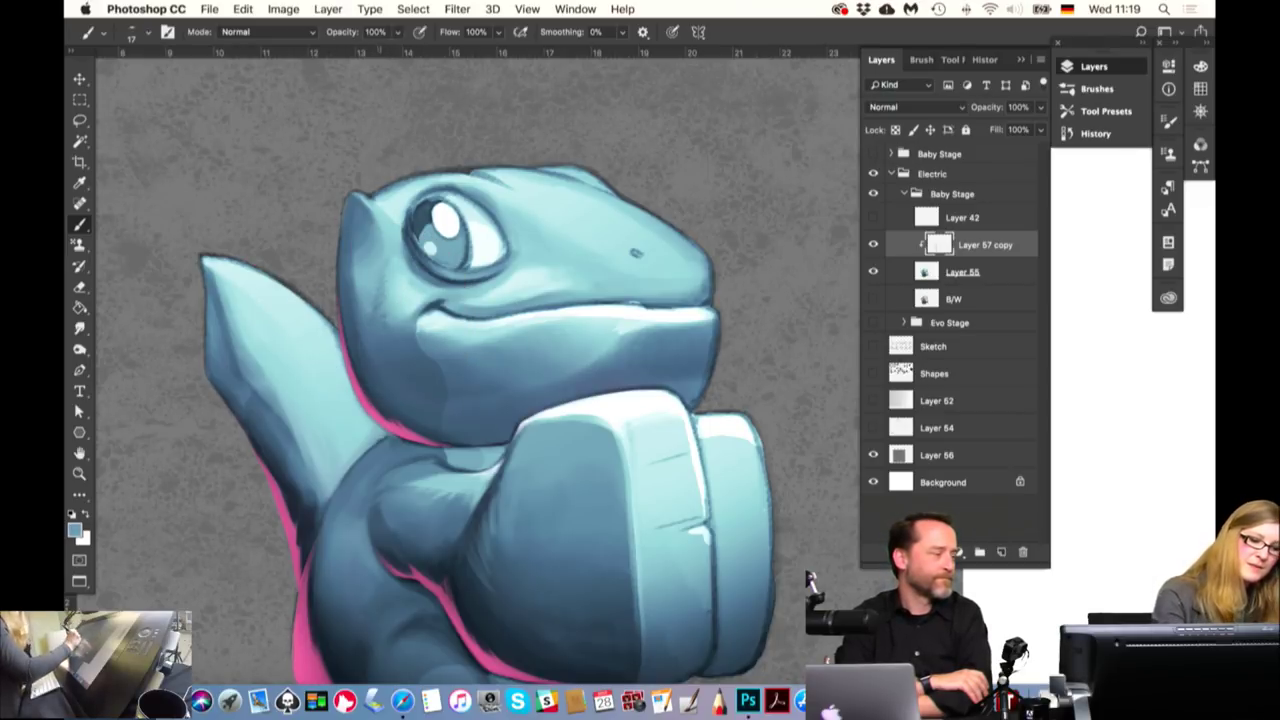
Frame the lizard's head and sample light cyan from the eye for the highlight
drag(553, 446, 514, 487)
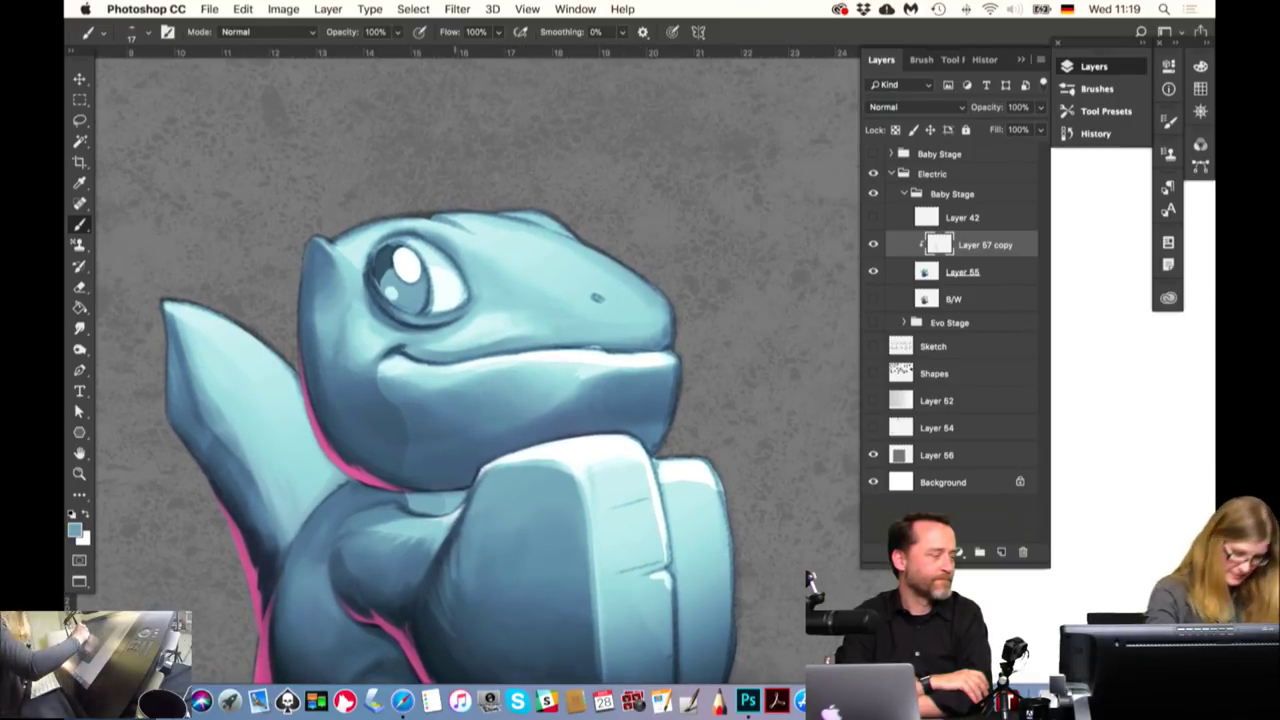
key(x)
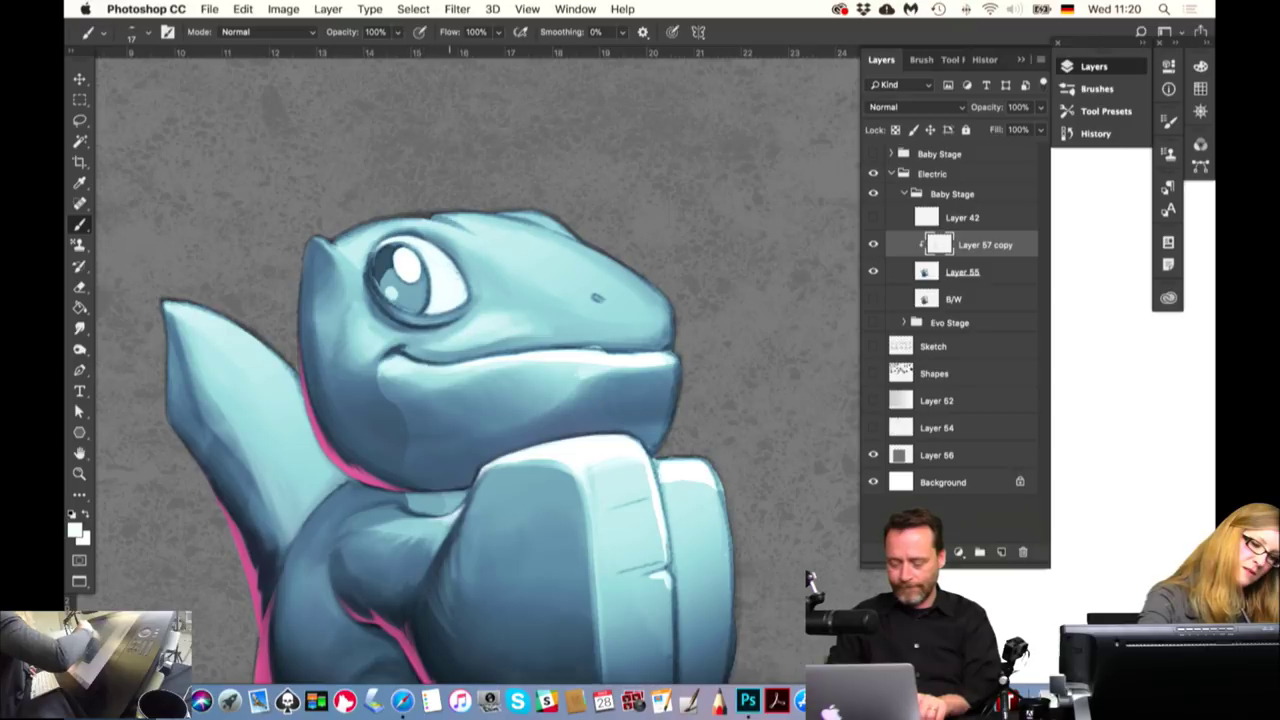
alt+click(374, 283)
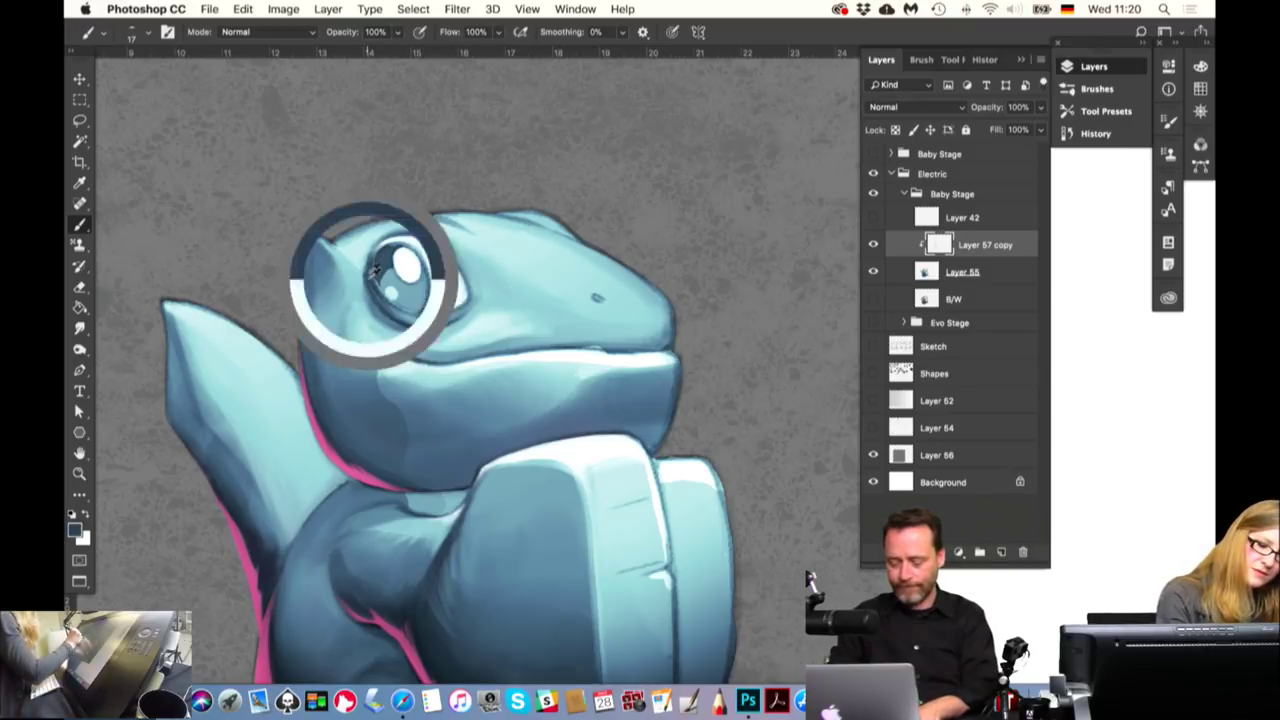
alt+click(408, 318)
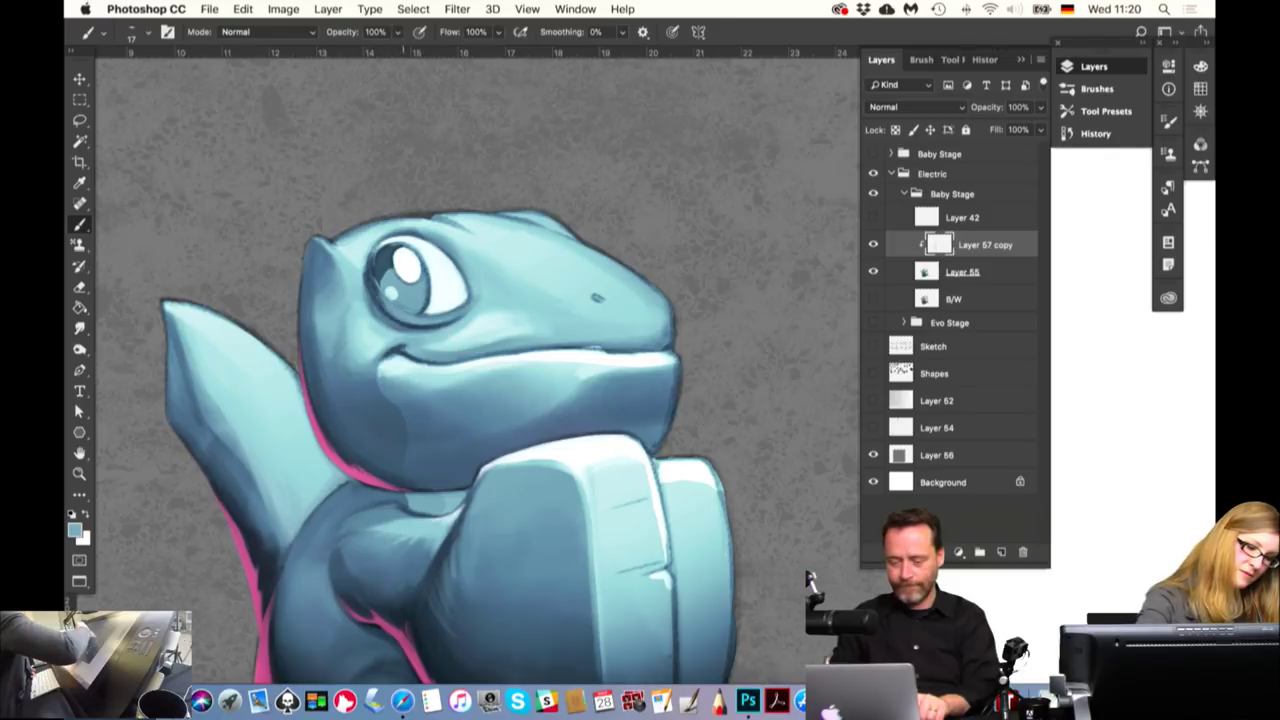
alt+click(386, 317)
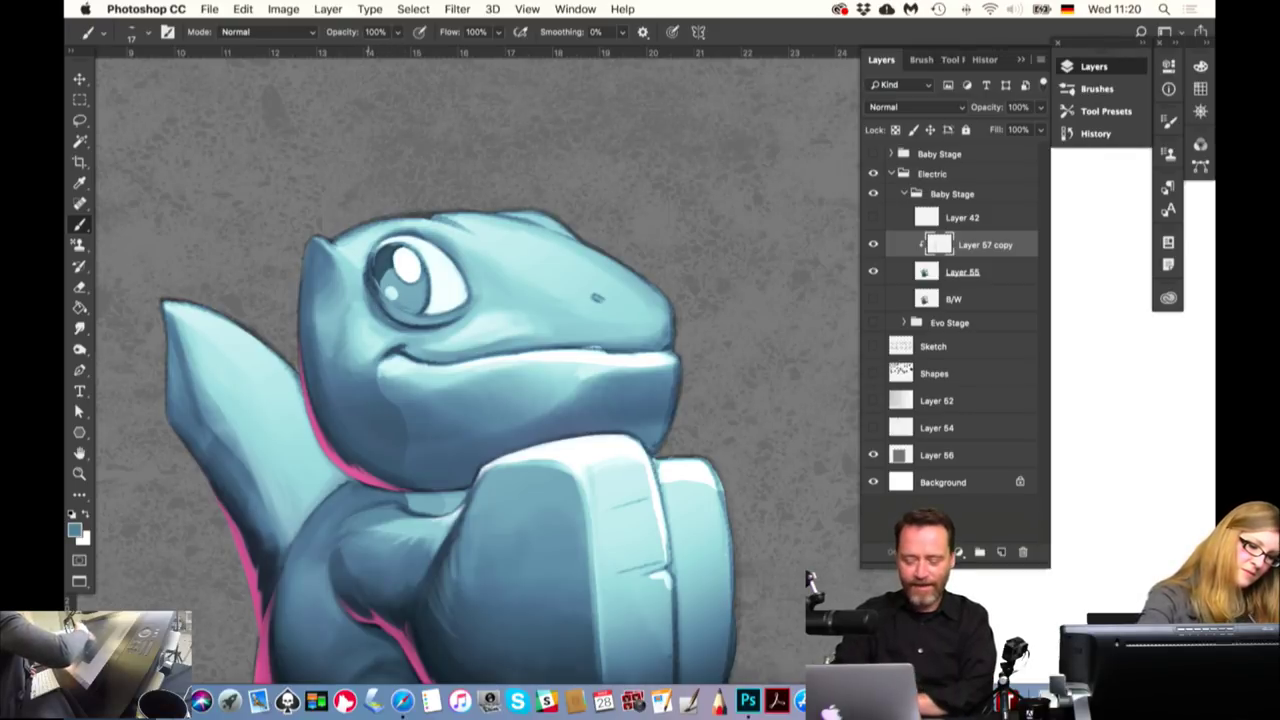
alt+click(367, 270)
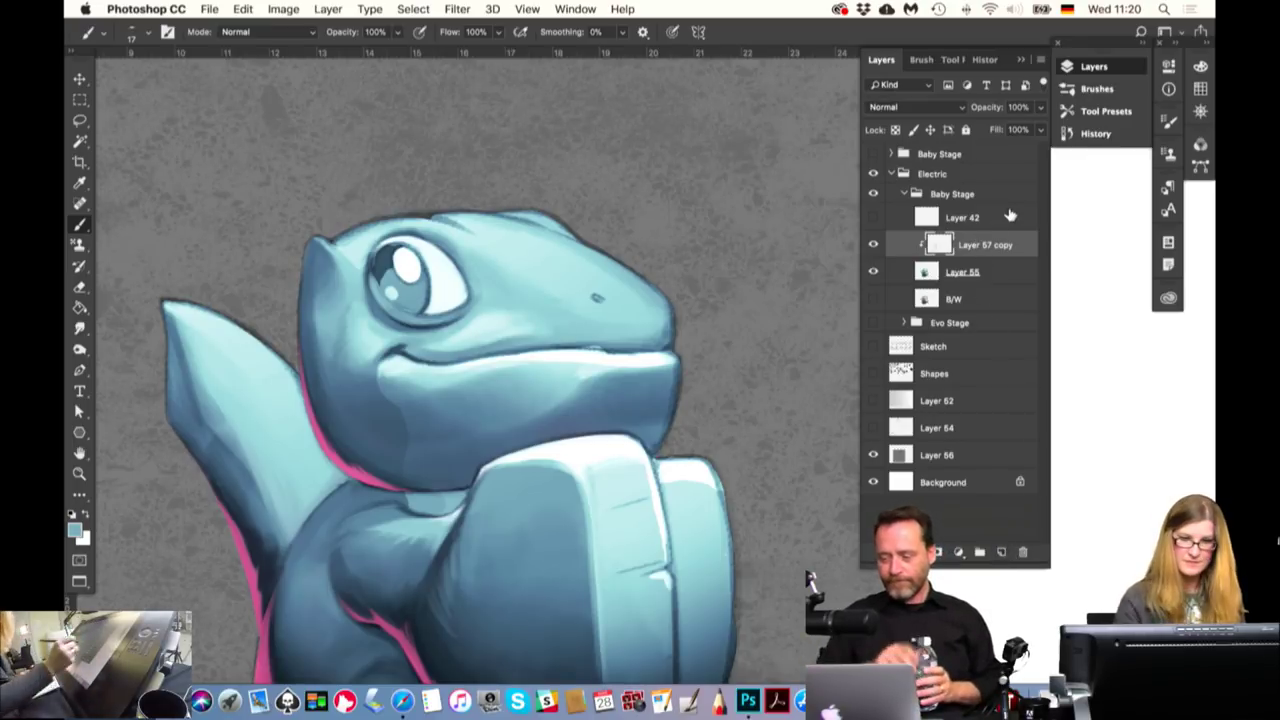
Toggle the pink rim light layer off and on to compare, leaving it visible
click(876, 246)
click(876, 246)
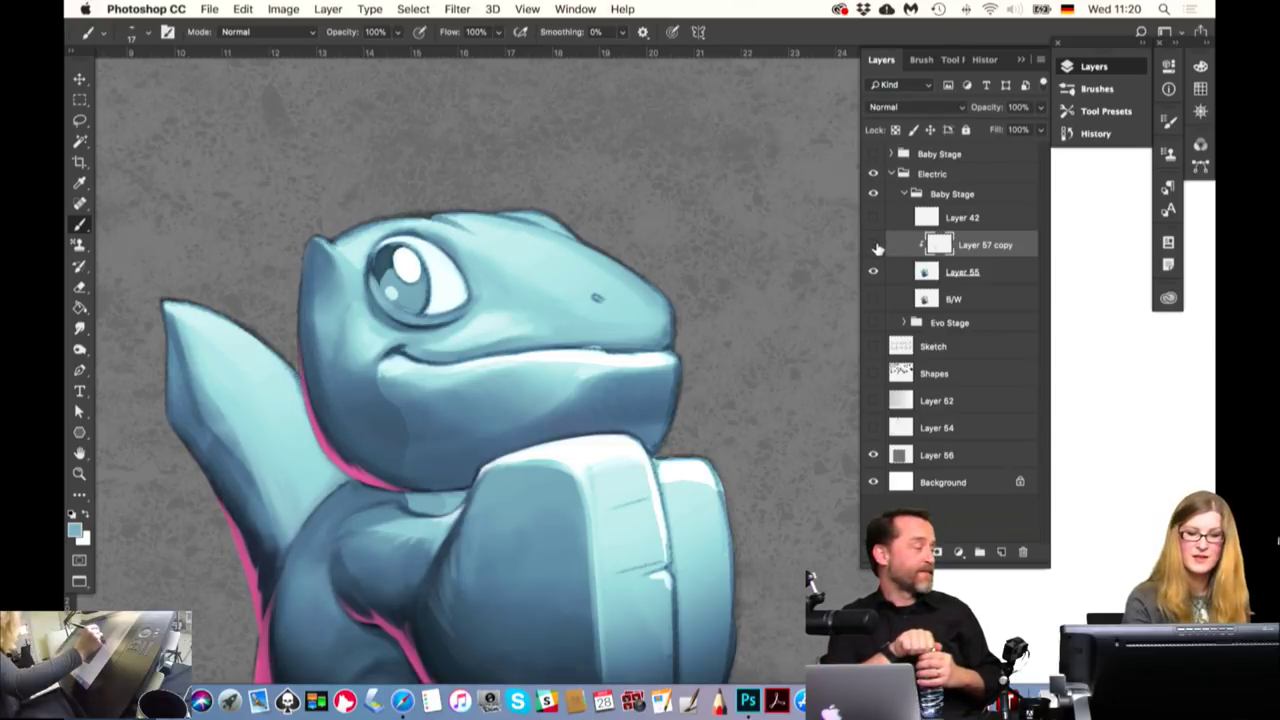
click(876, 246)
click(876, 246)
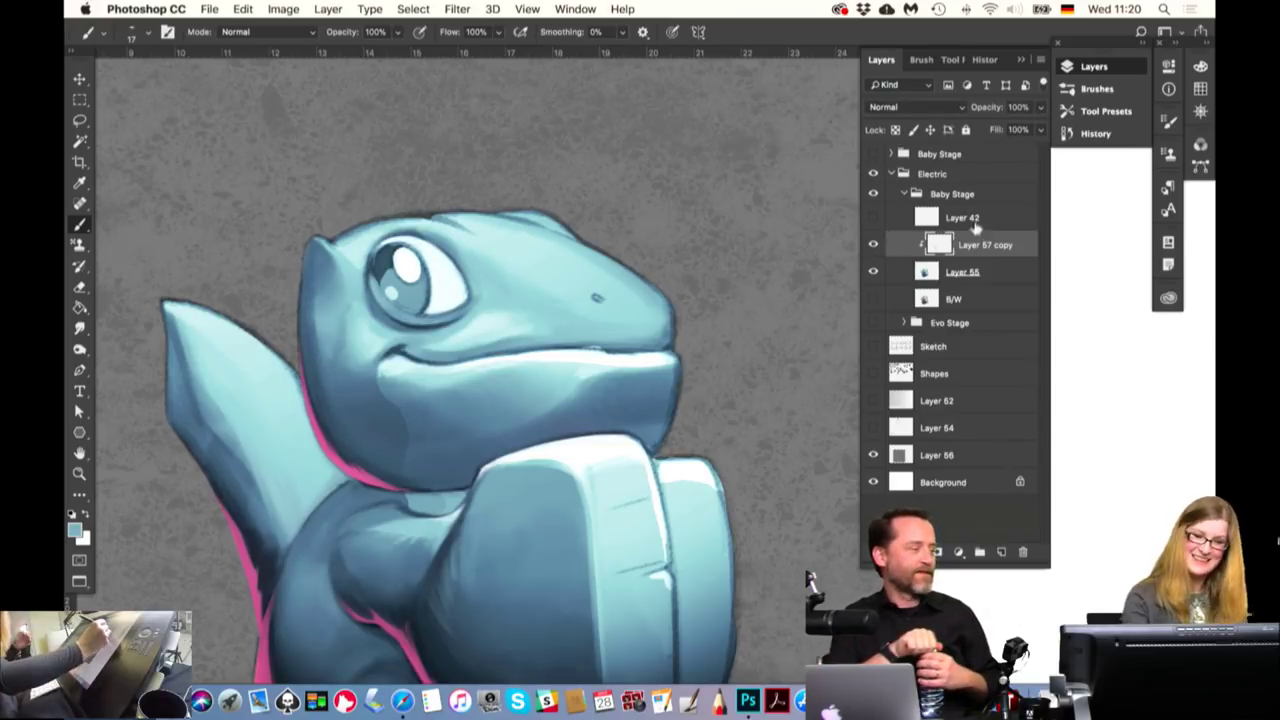
Merge the rim light layer down into Layer 55 and check the result in greyscale
right_click(992, 246)
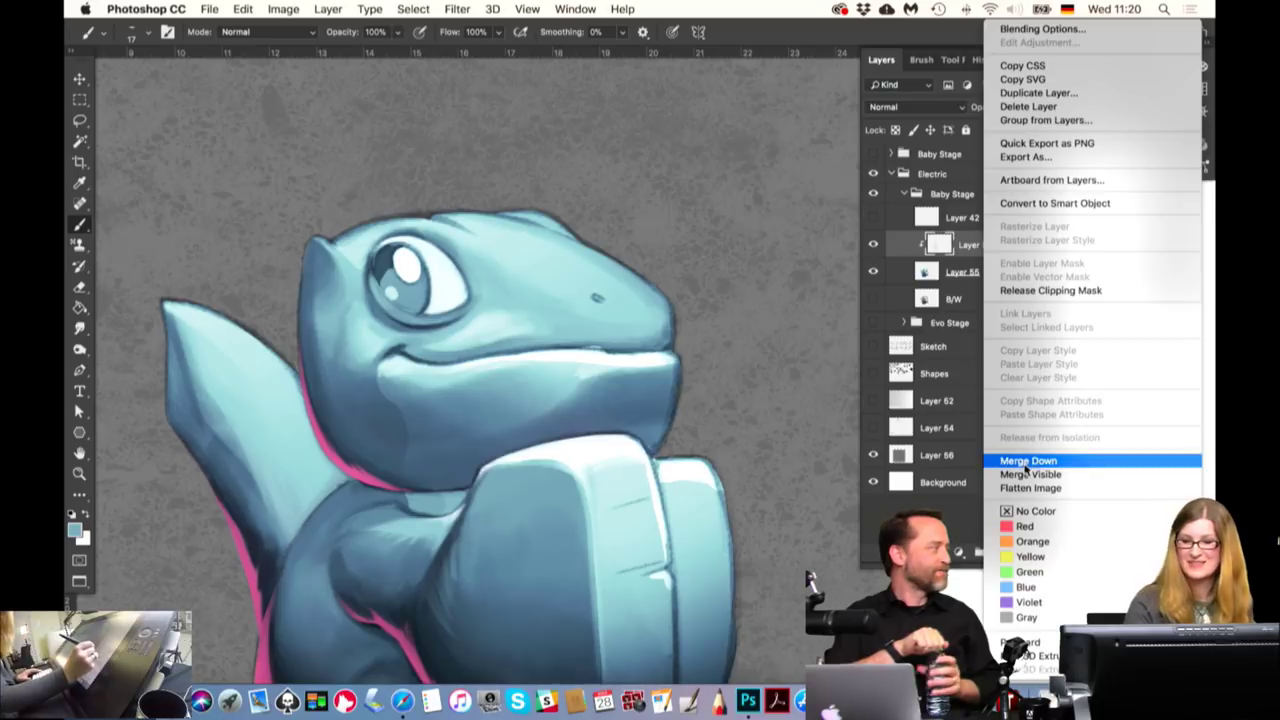
click(1030, 461)
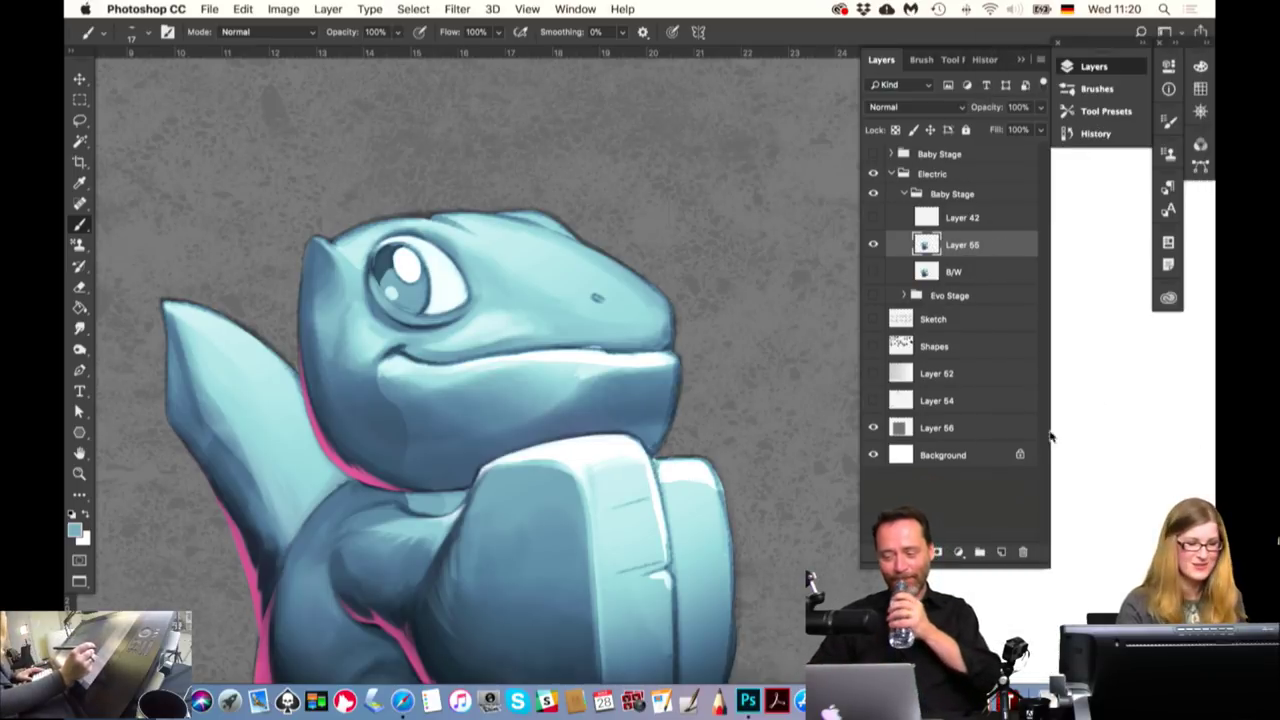
scroll(575, 528, down, 5)
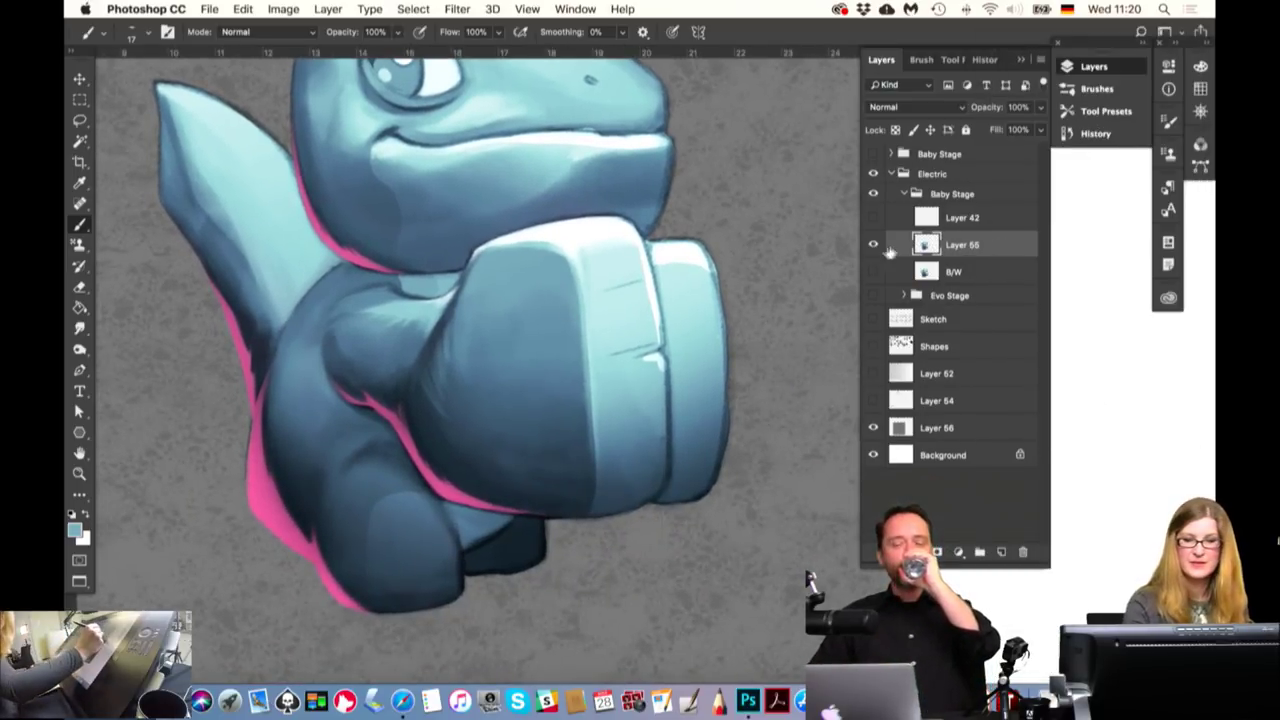
click(875, 245)
click(875, 245)
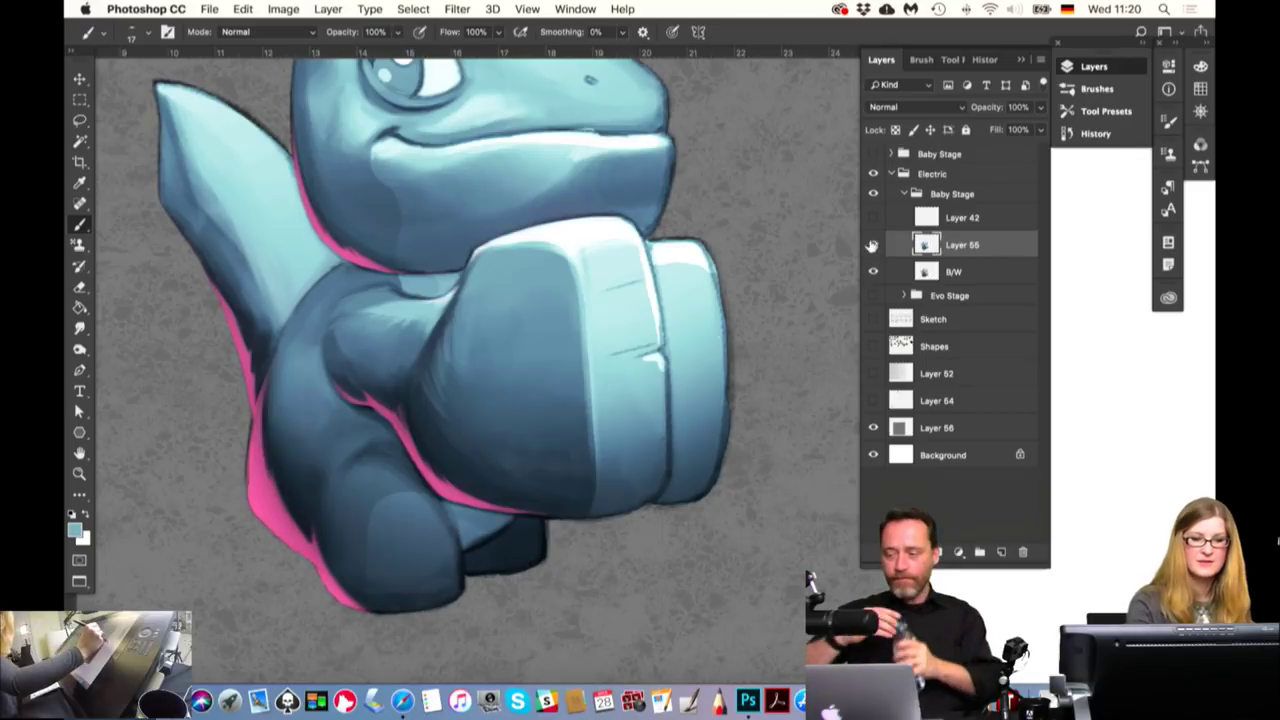
click(873, 271)
scroll(766, 371, up, 2)
scroll(766, 371, up, 2)
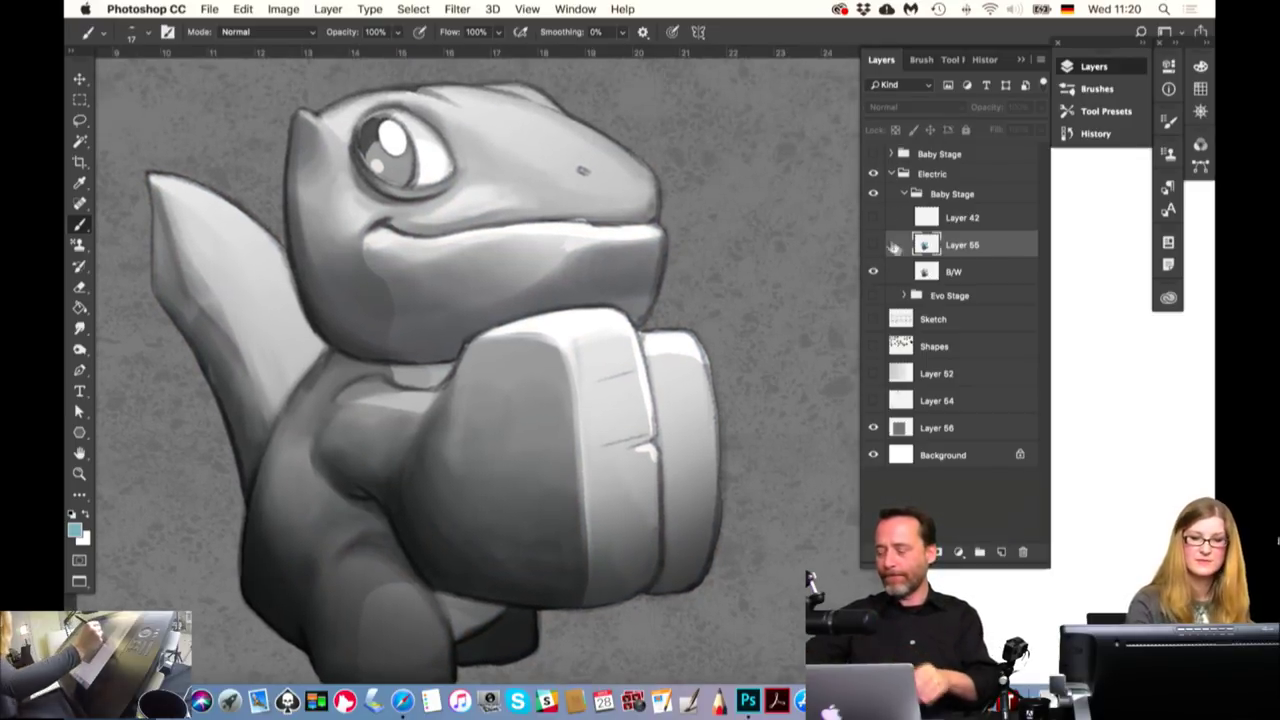
click(874, 245)
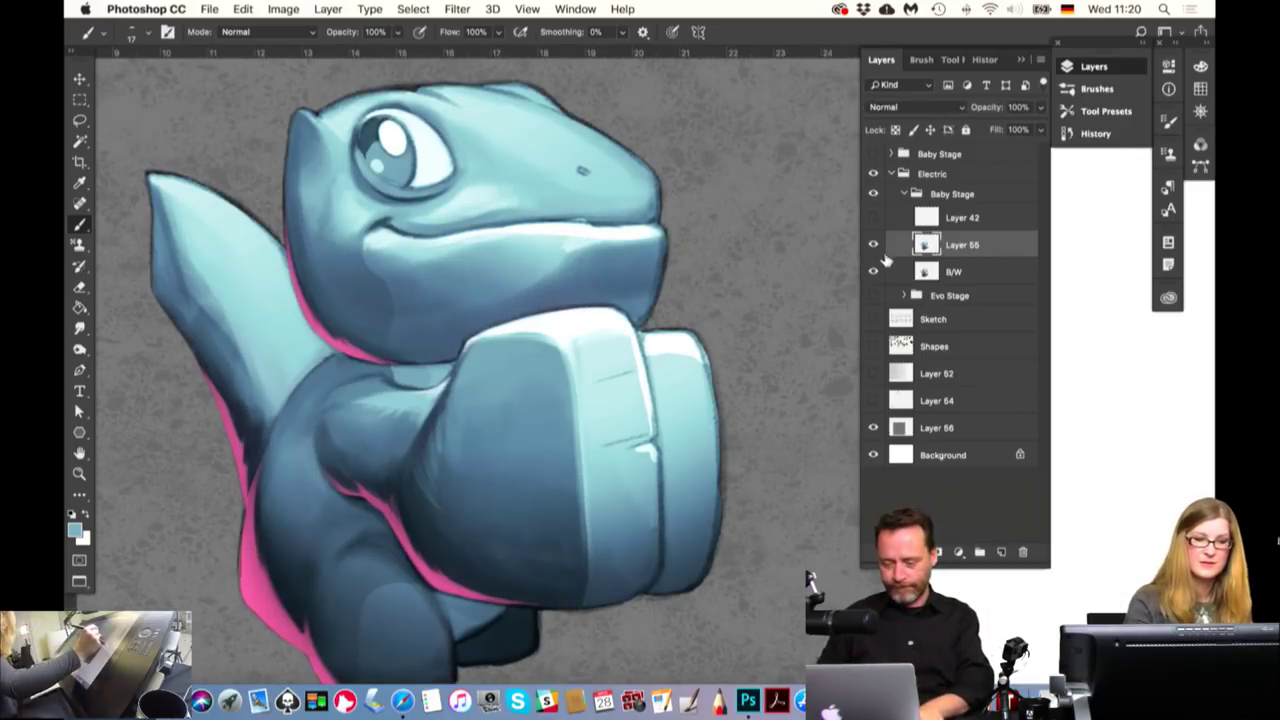
Sample pink, dark teal and light blue from the lizard, sizing the brush between 5 and 13 px
mouse_move(785, 363)
mouse_down()
mouse_move(780, 386)
mouse_move(766, 351)
mouse_up()
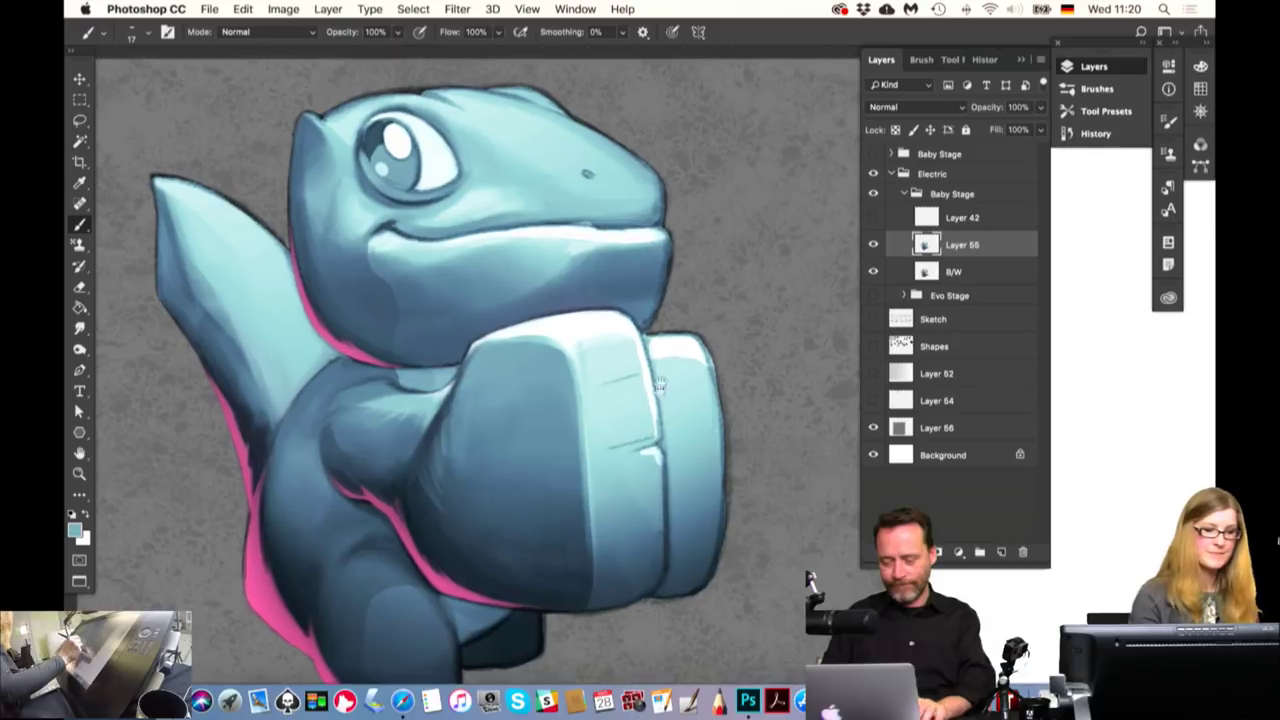
scroll(450, 370, down, 3)
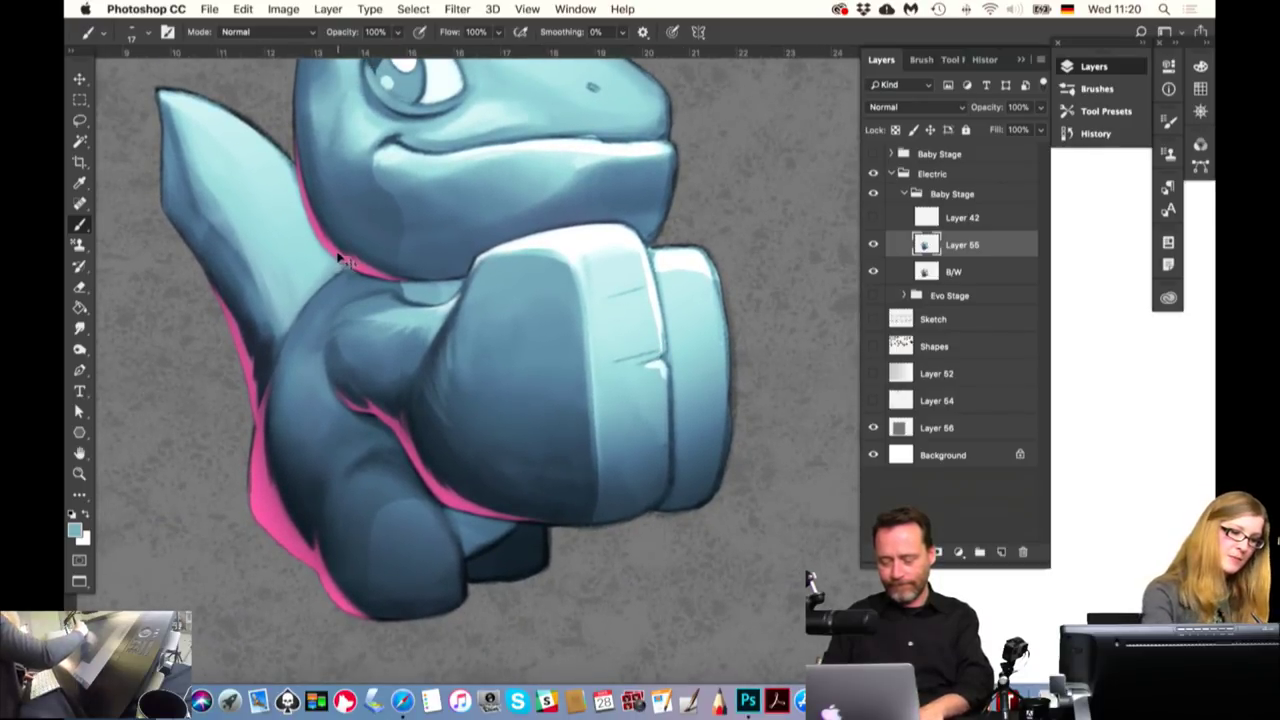
alt+click(343, 262)
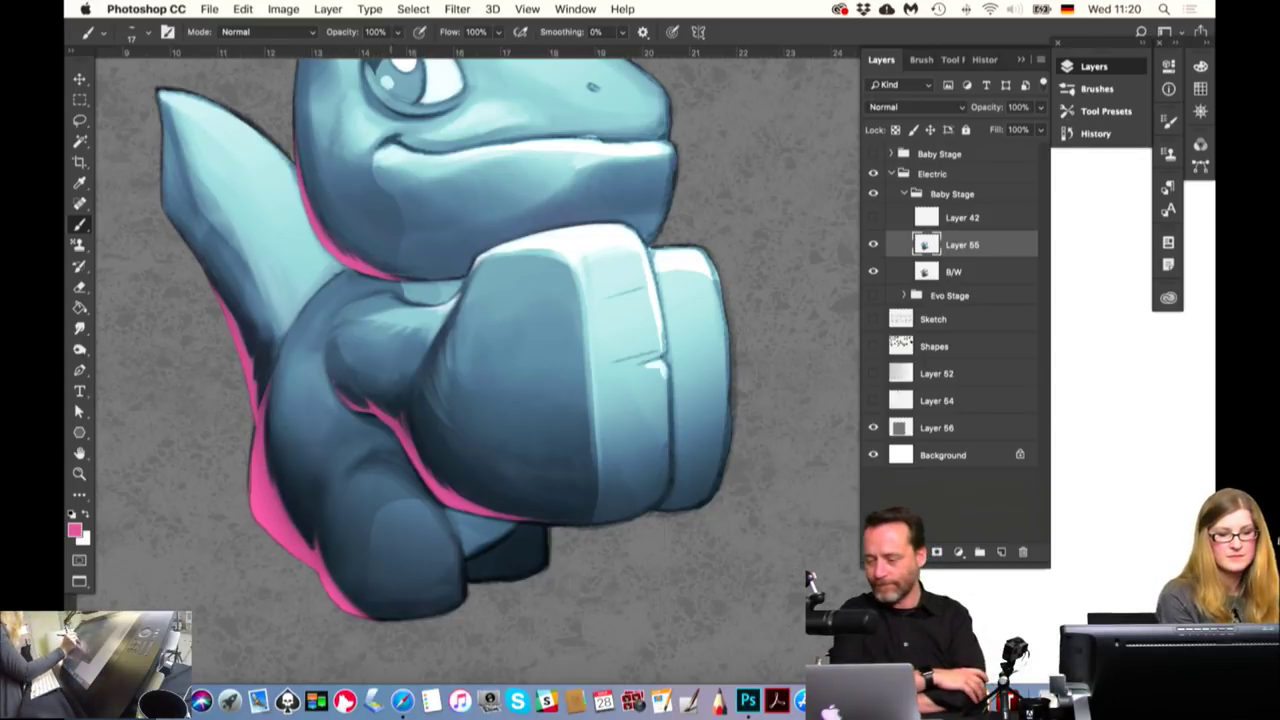
alt+click(392, 258)
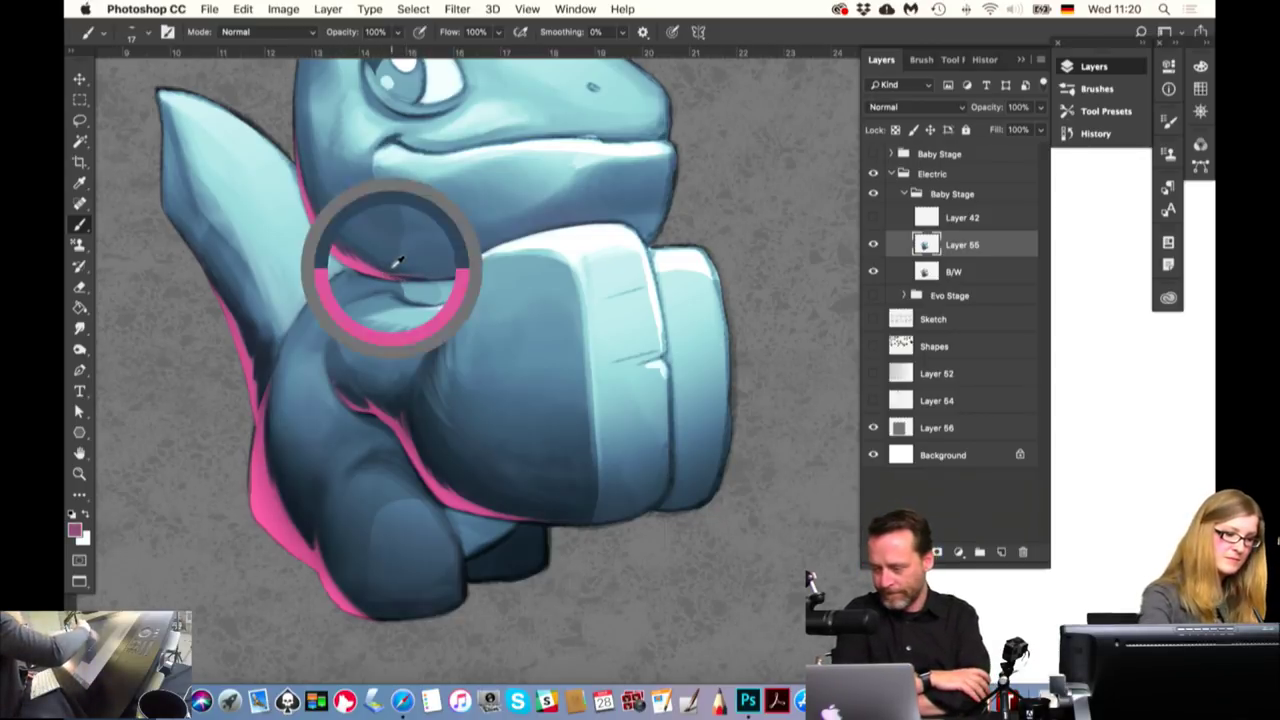
scroll(450, 360, up, 5)
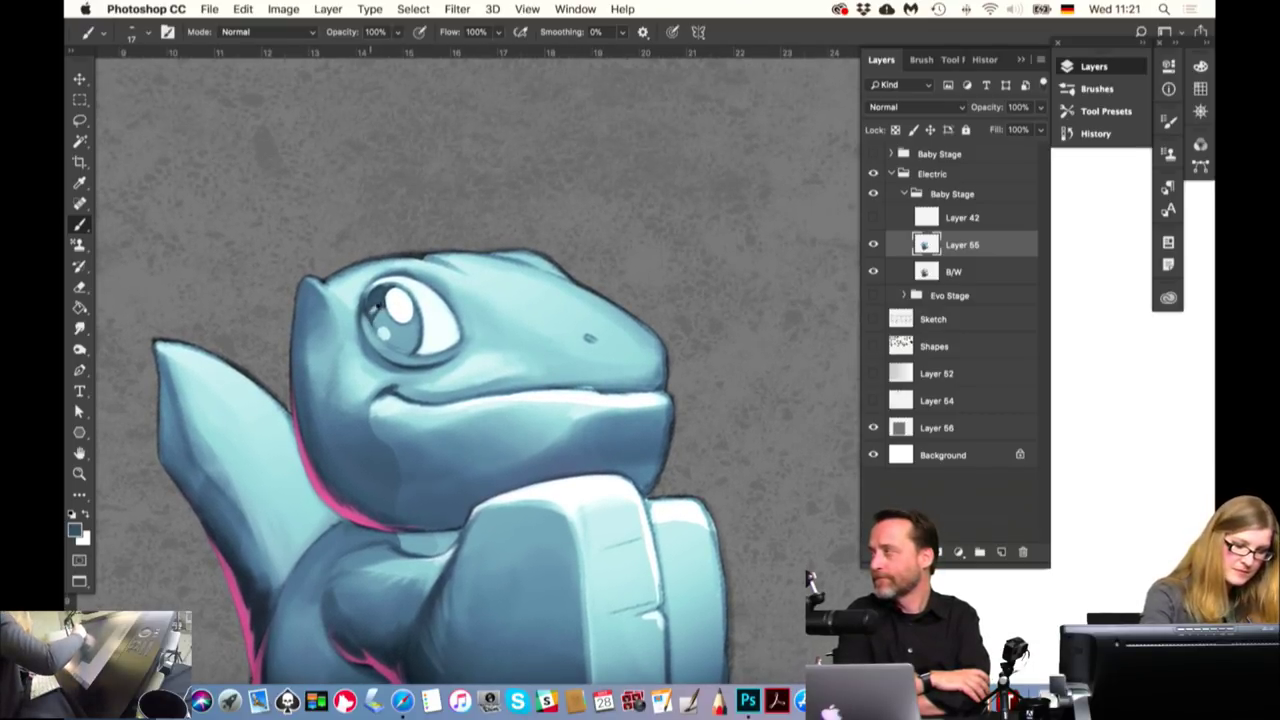
drag(380, 322, 372, 323)
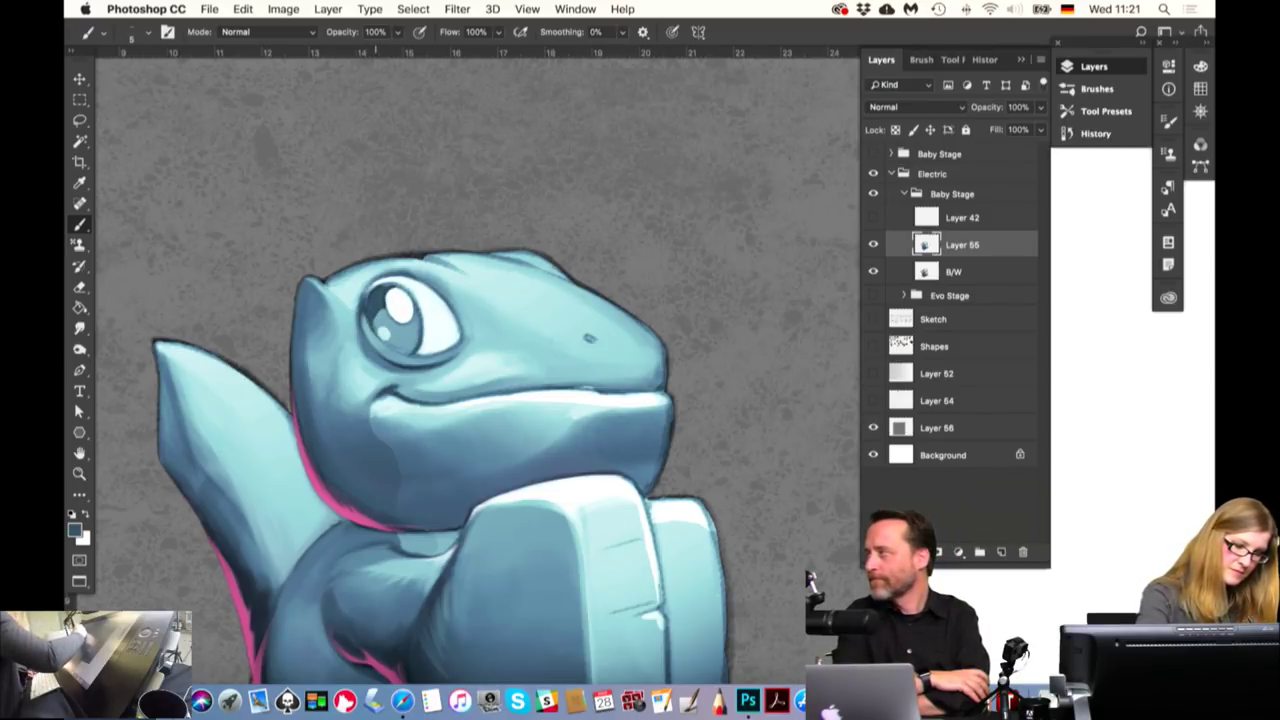
drag(387, 341, 392, 348)
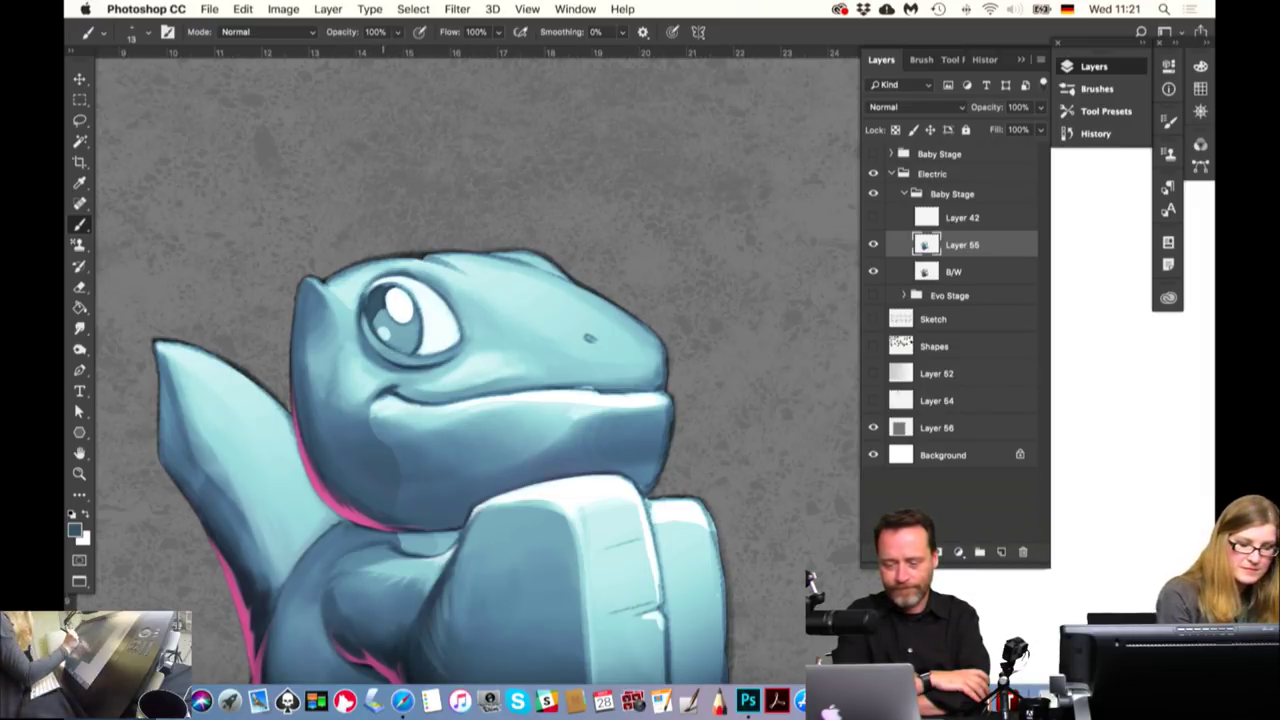
drag(388, 320, 390, 320)
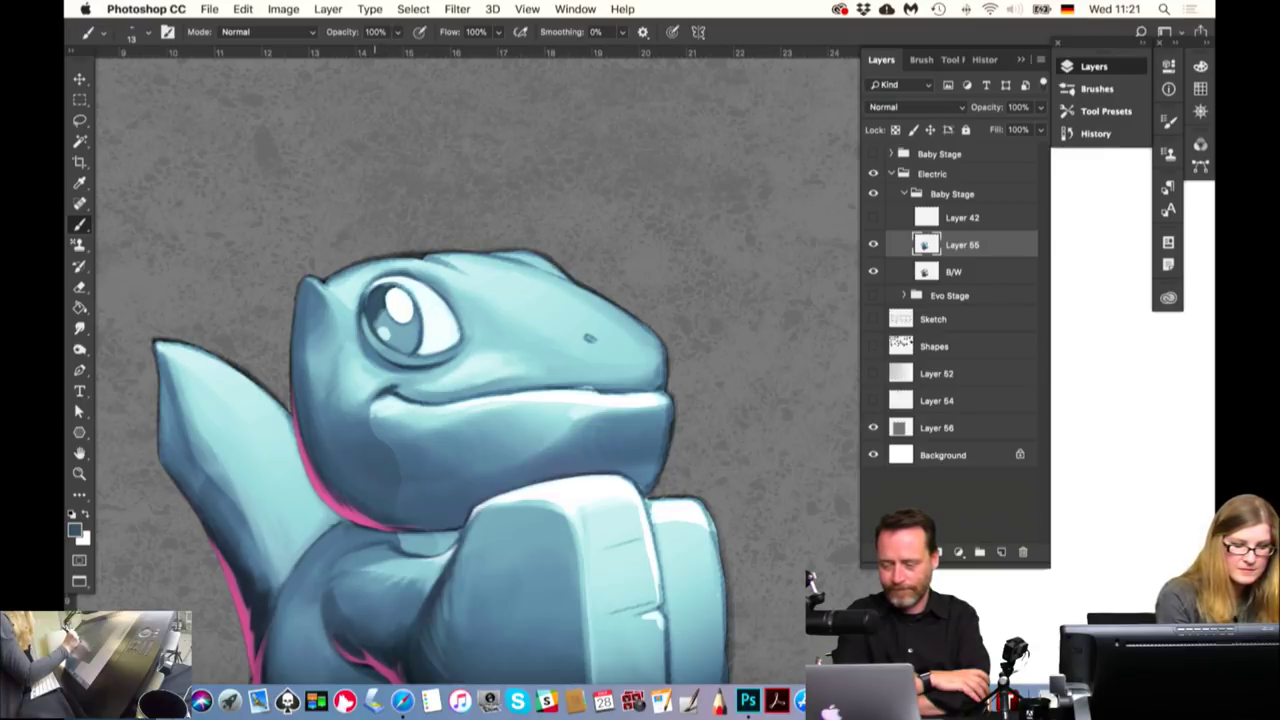
click(876, 246)
alt+click(391, 304)
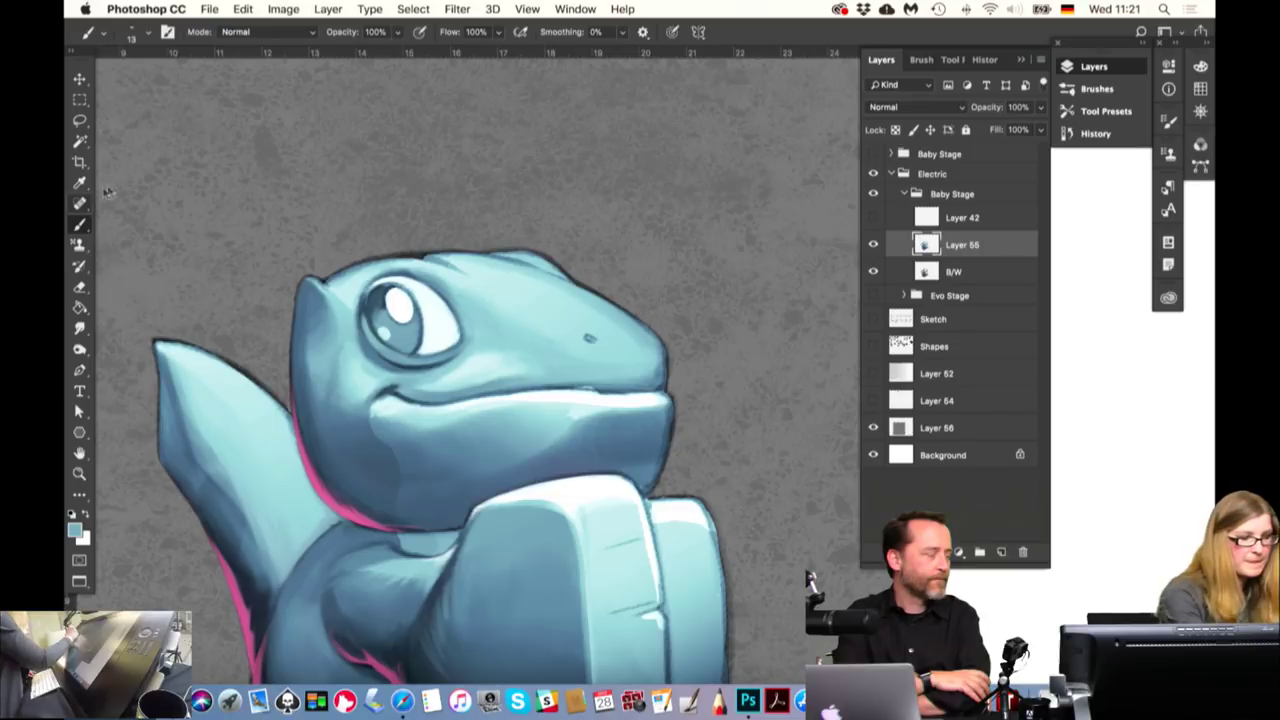
Choose the Hard Round Pressure Size brush and add an empty layer above Layer 55
click(914, 59)
click(955, 243)
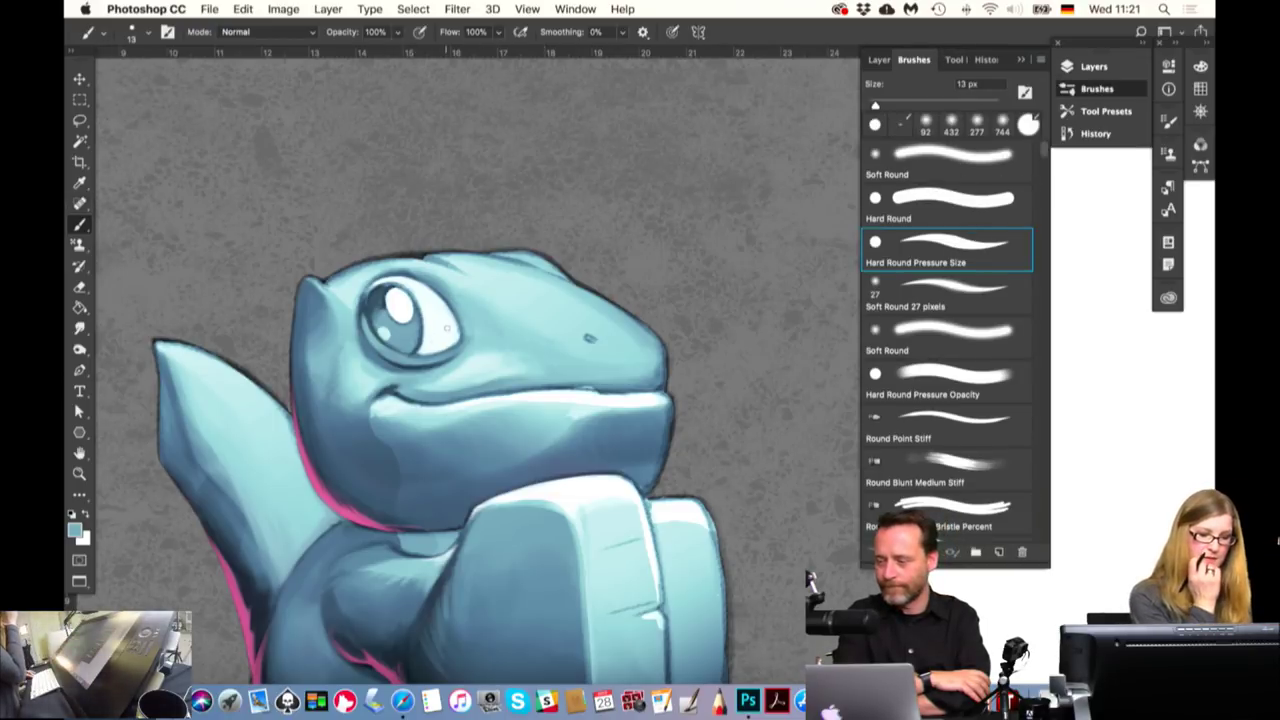
click(880, 59)
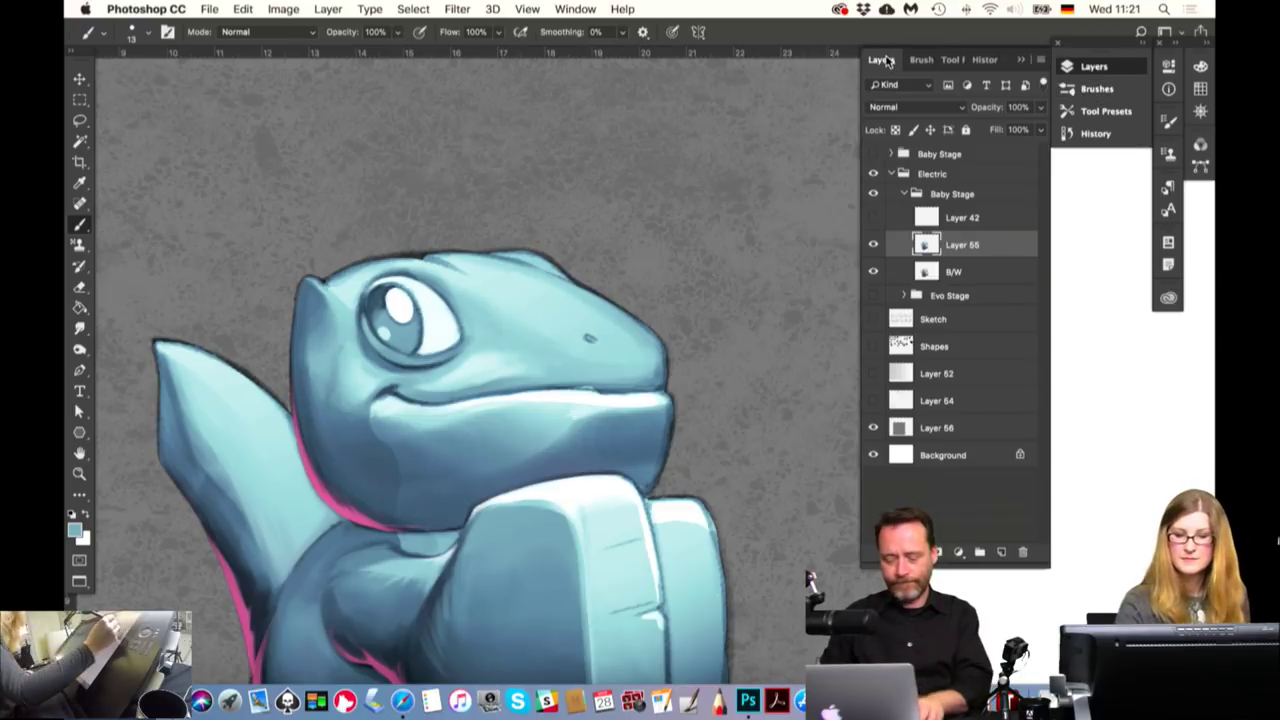
click(1001, 552)
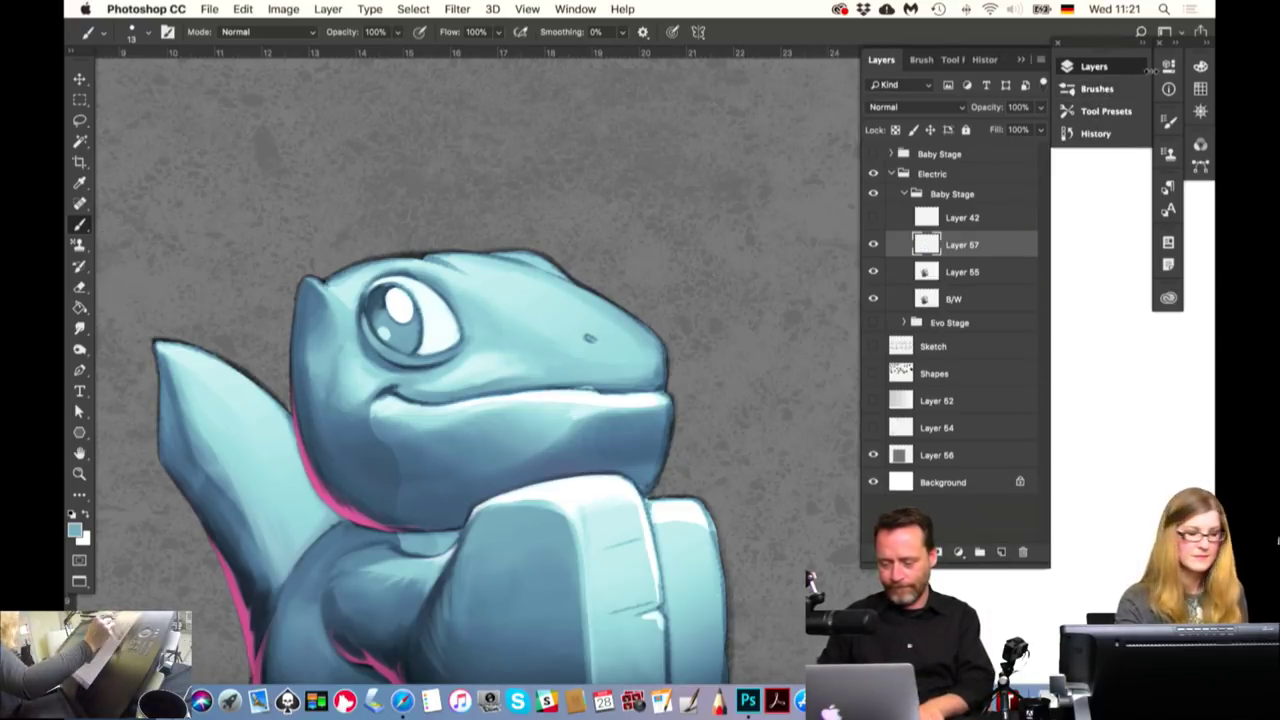
Set an orange paint colour and switch the new layer's blend mode to Color
click(75, 530)
drag(1021, 546, 1021, 612)
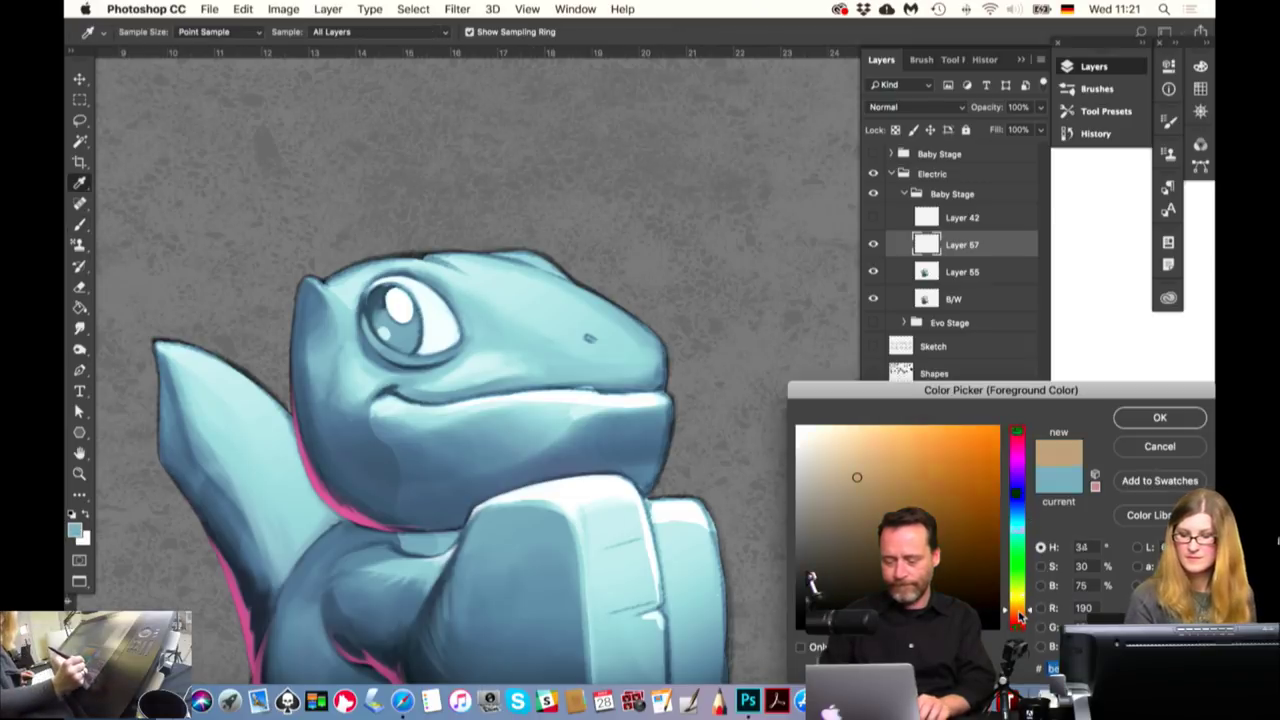
key(Return)
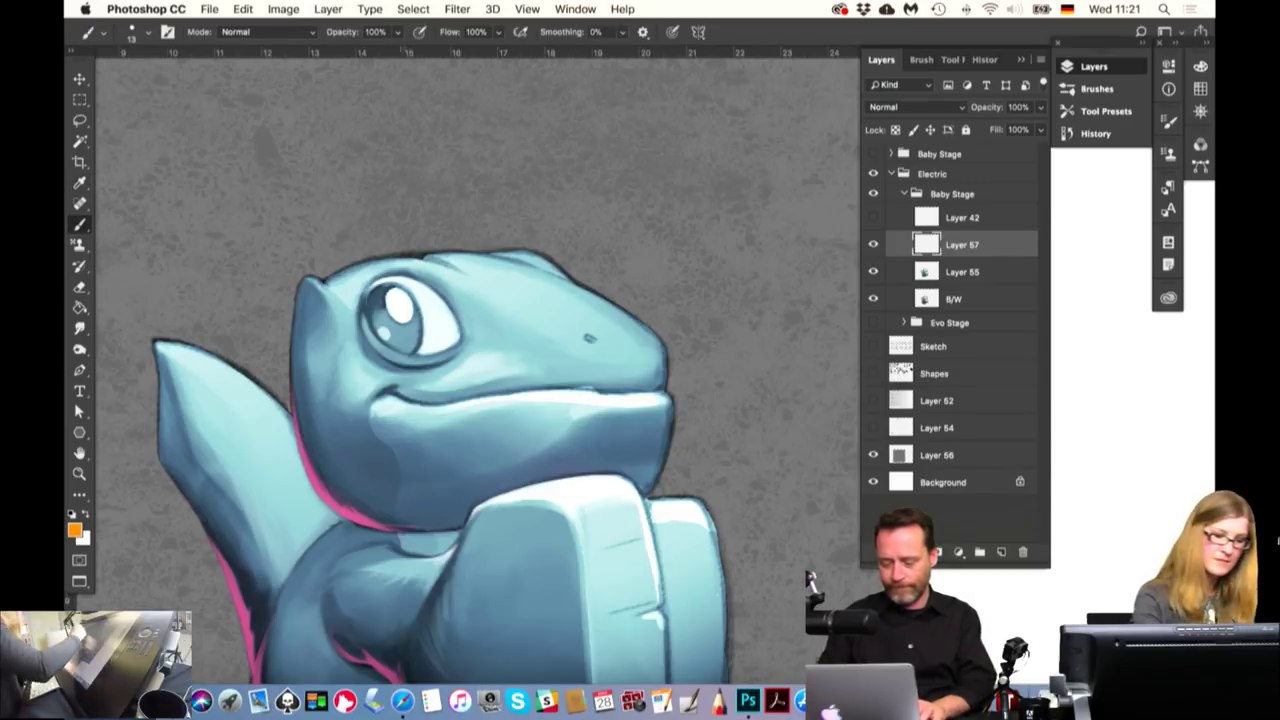
click(915, 106)
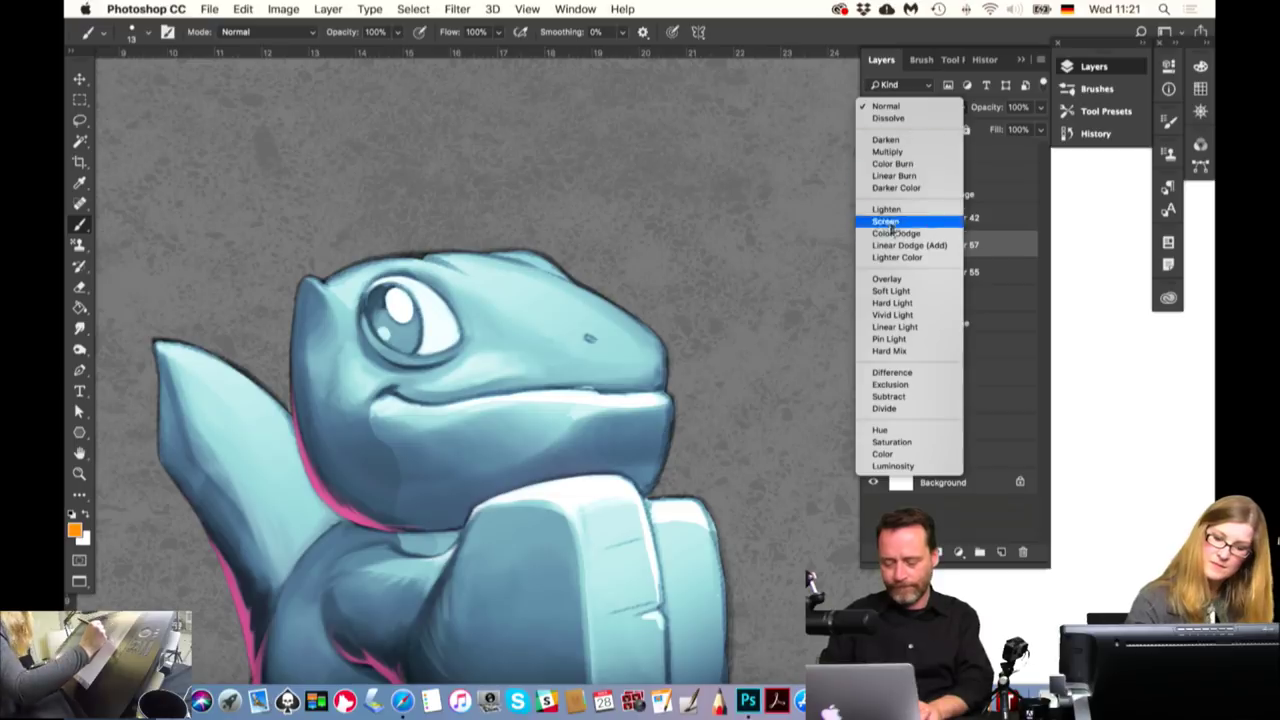
click(893, 284)
click(915, 106)
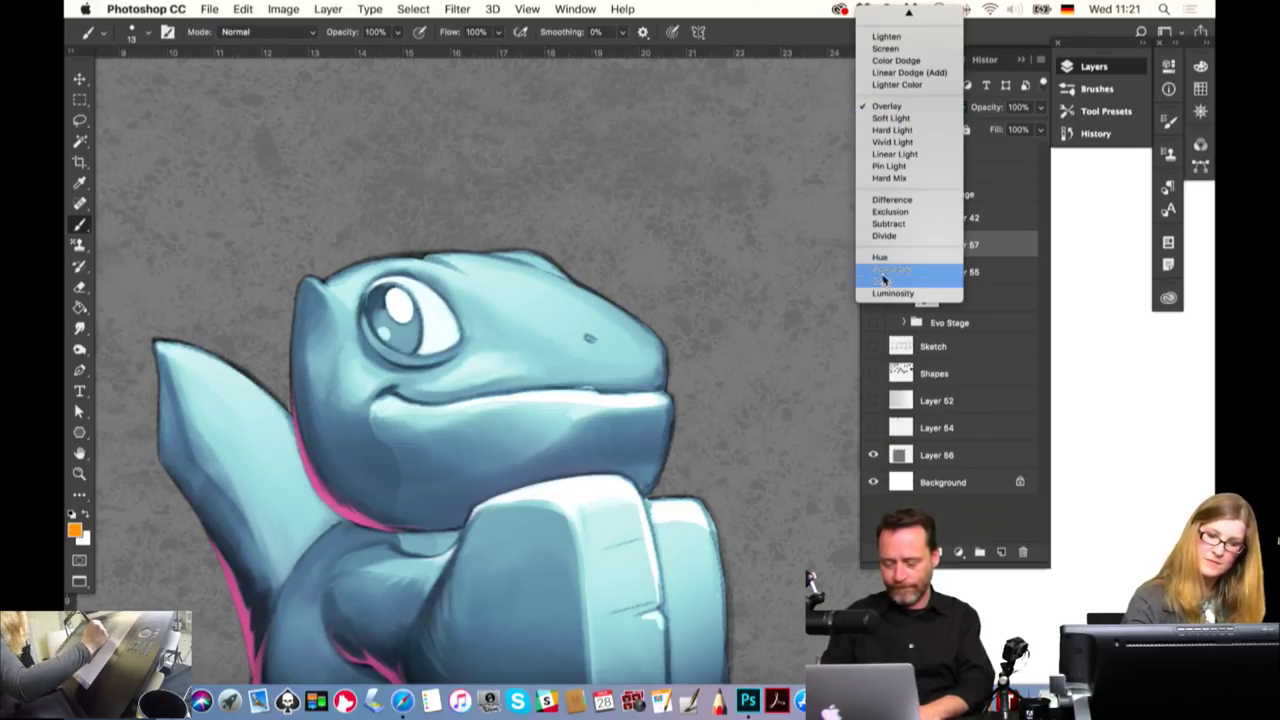
click(885, 280)
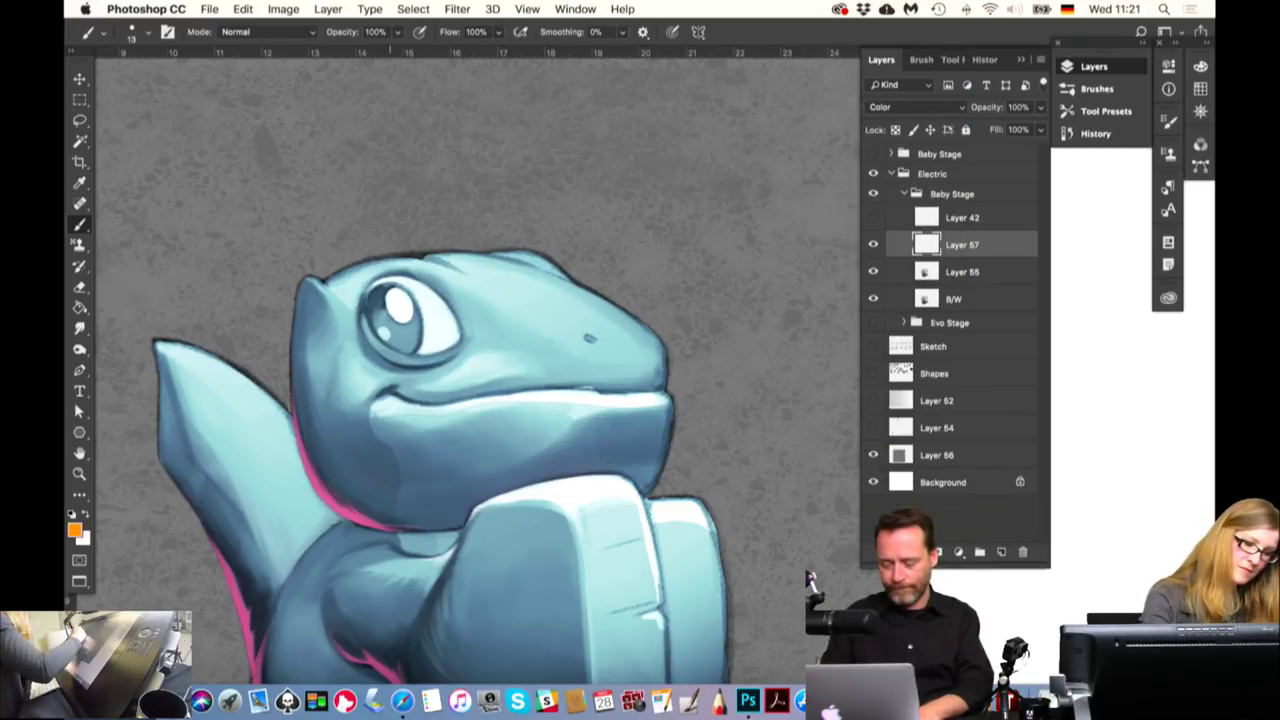
Paint orange into the iris, undoing a stray stroke over the eye's white
drag(390, 318, 397, 305)
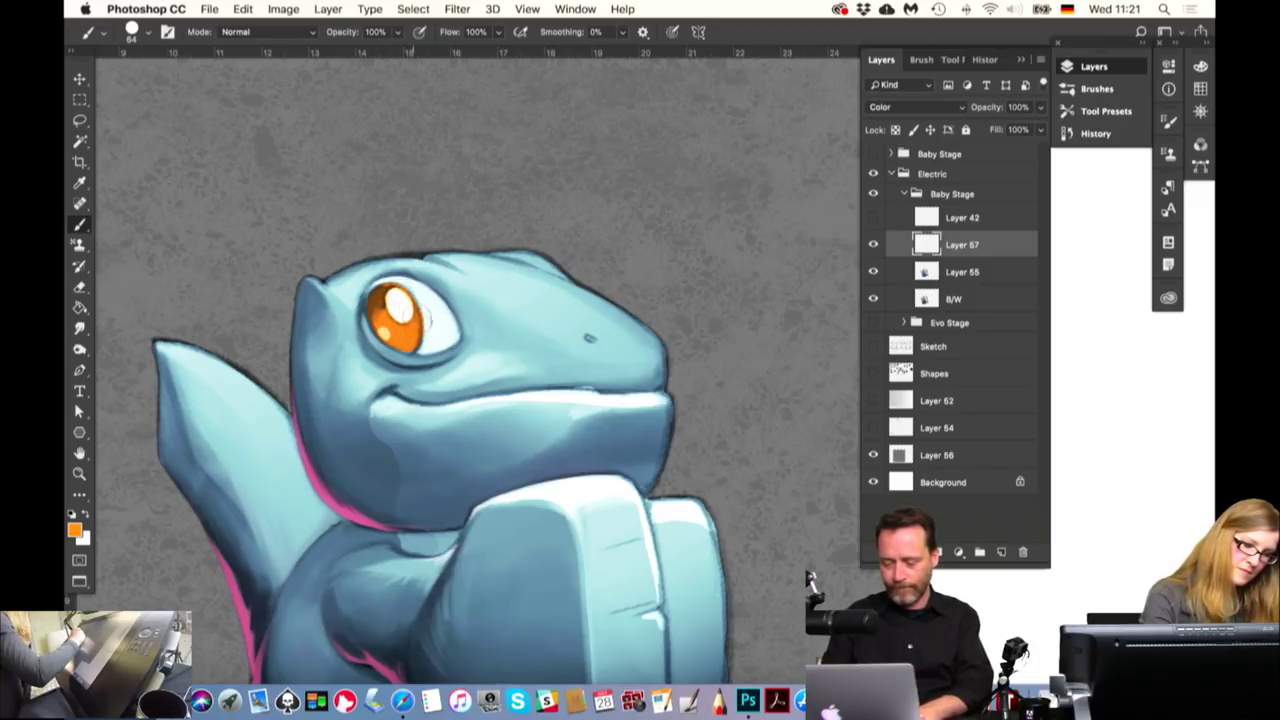
key(ctrl+z)
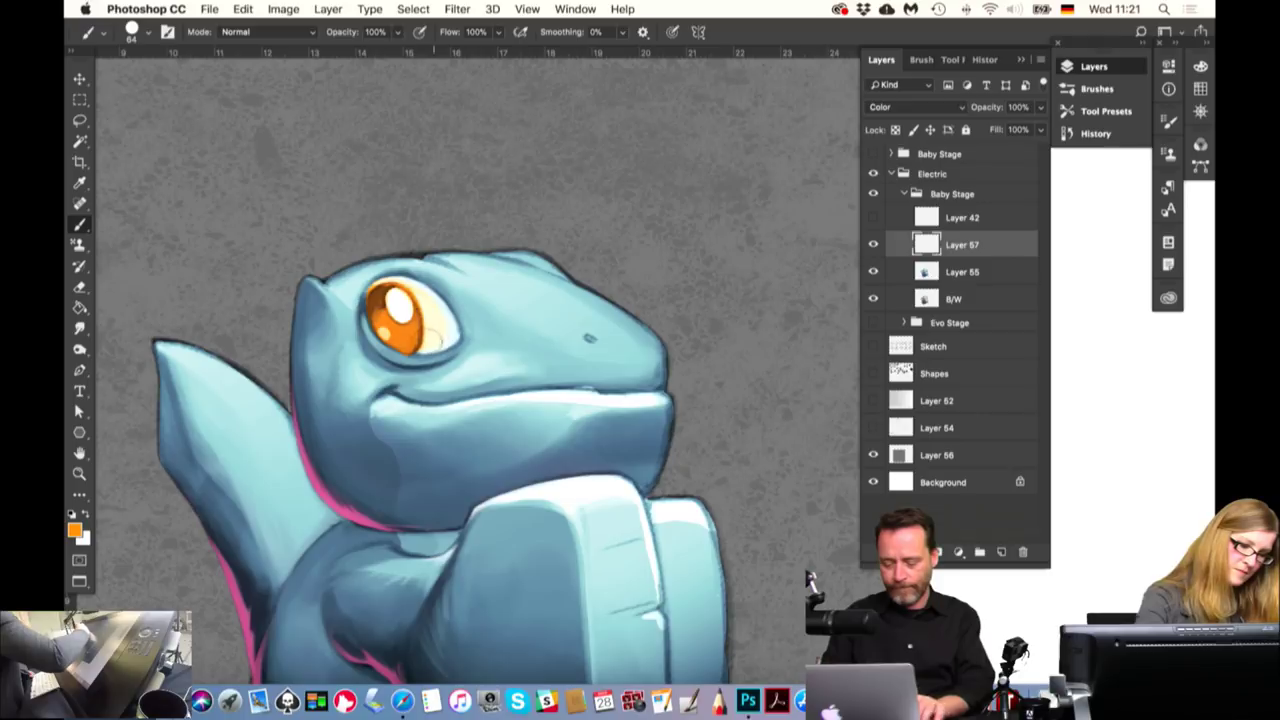
drag(445, 340, 435, 330)
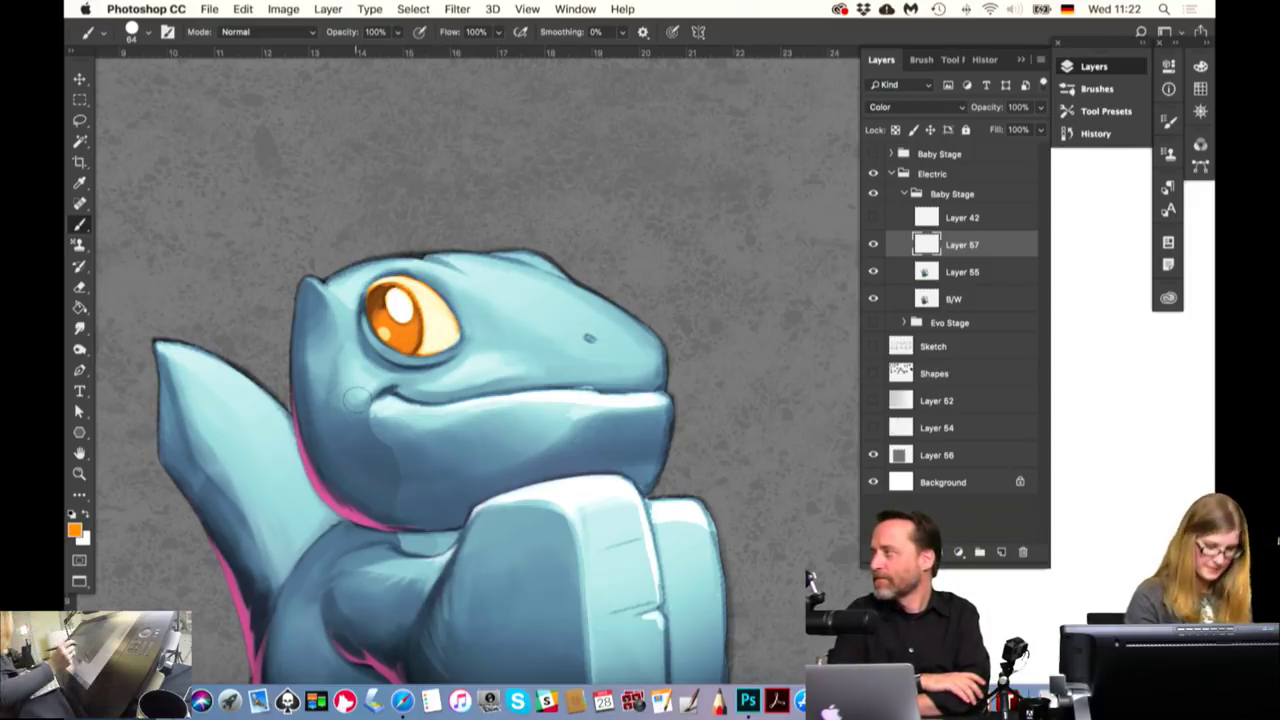
Apply a +116 Hue shift in Hue/Saturation to turn the orange iris green
key(super+u)
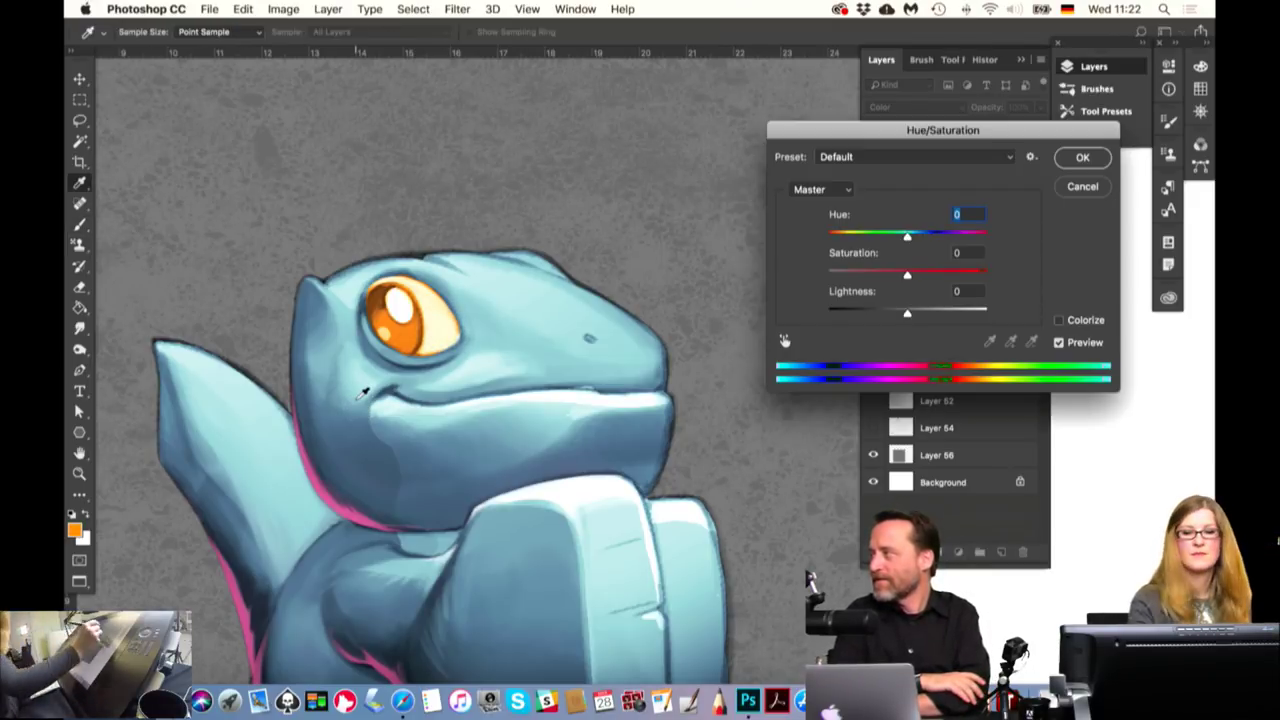
mouse_move(907, 234)
mouse_down()
mouse_move(848, 238)
mouse_move(963, 239)
mouse_up()
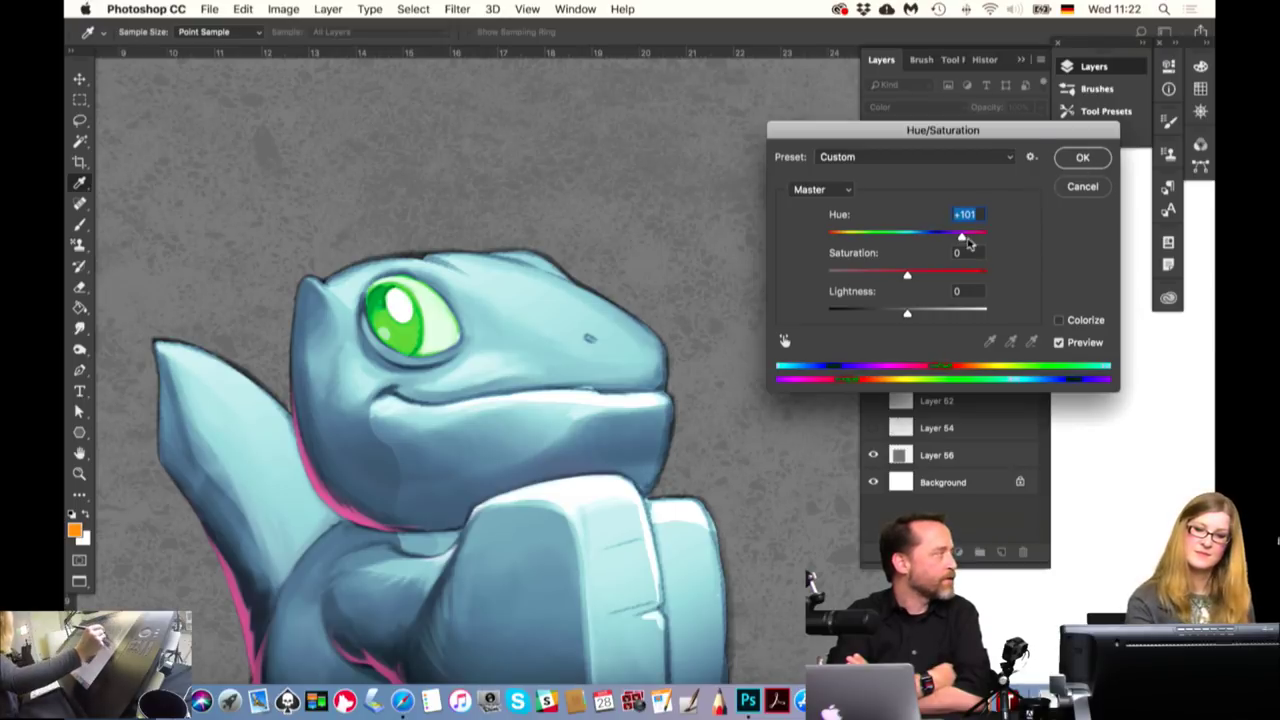
drag(962, 237, 966, 238)
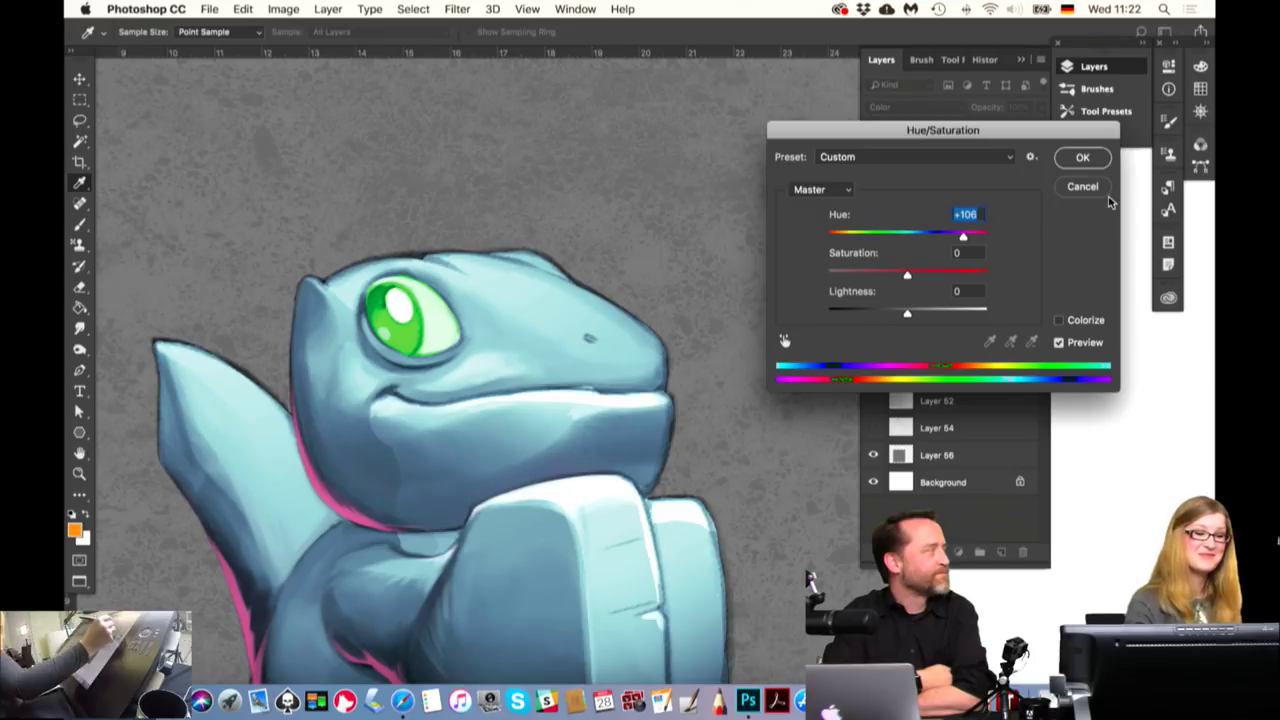
drag(965, 236, 968, 240)
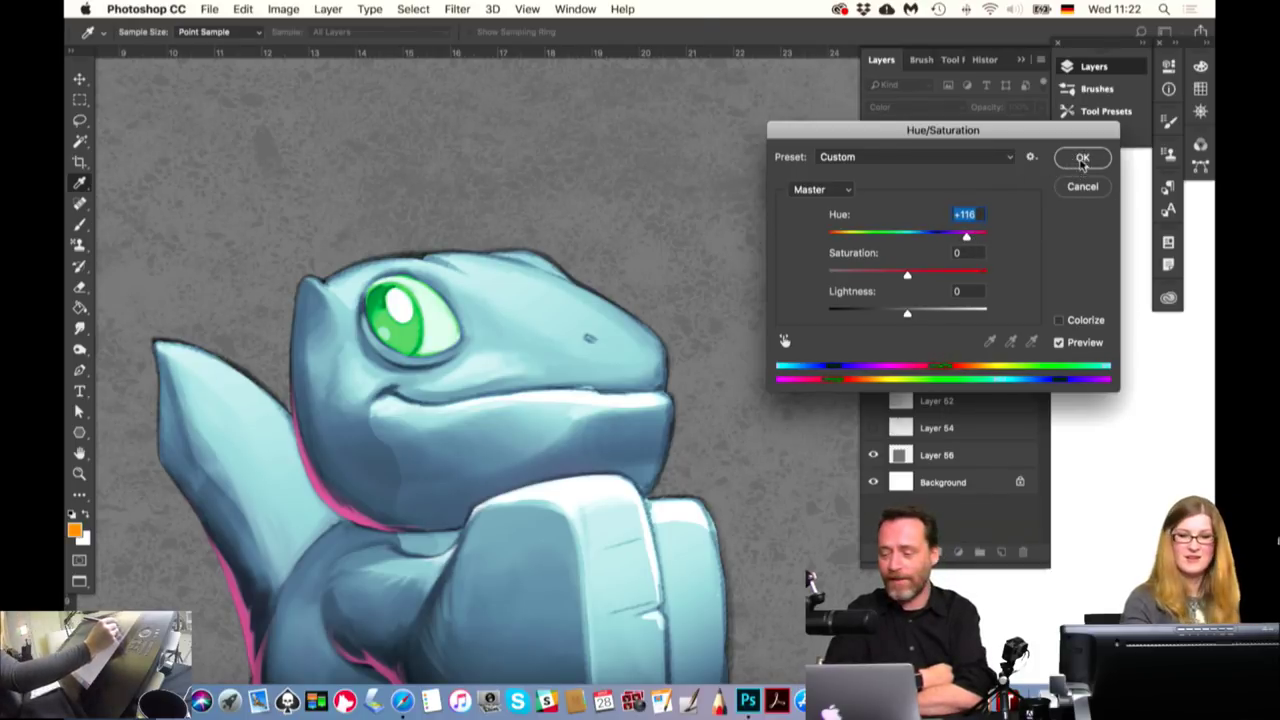
click(1080, 158)
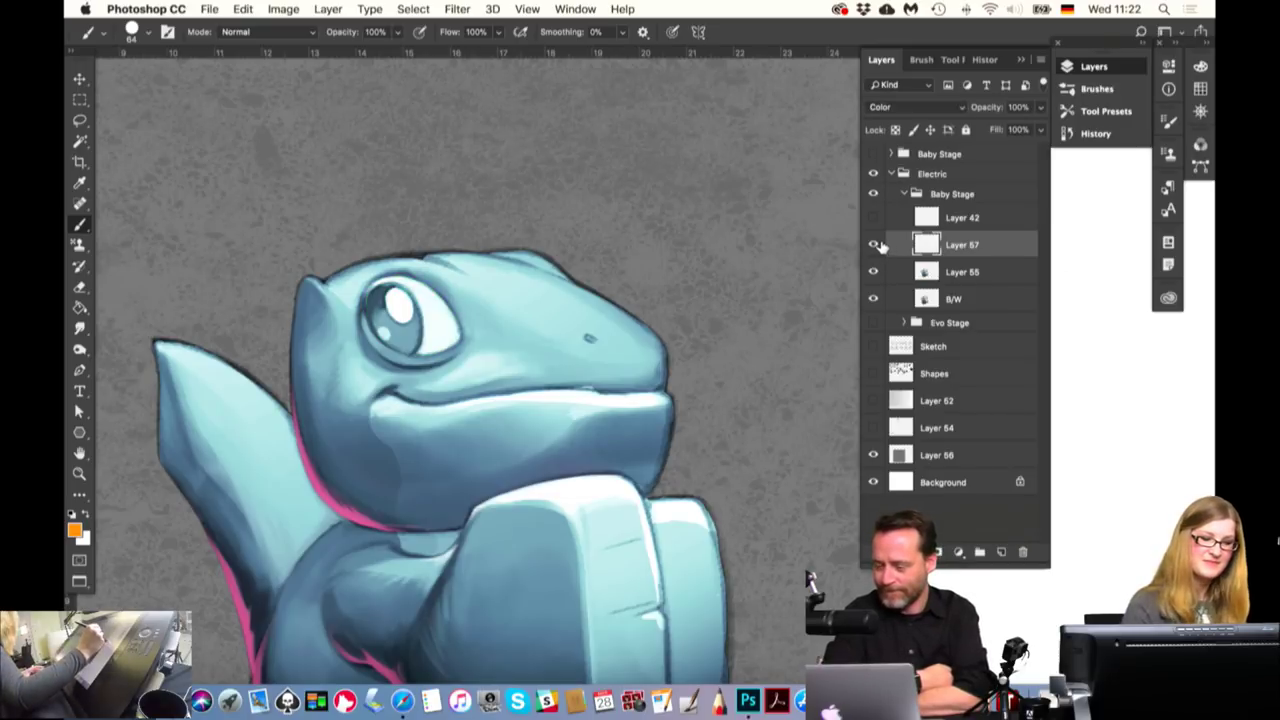
Lasso the eye and recolour it pink with Hue -180 and Saturation -37
click(880, 247)
click(80, 121)
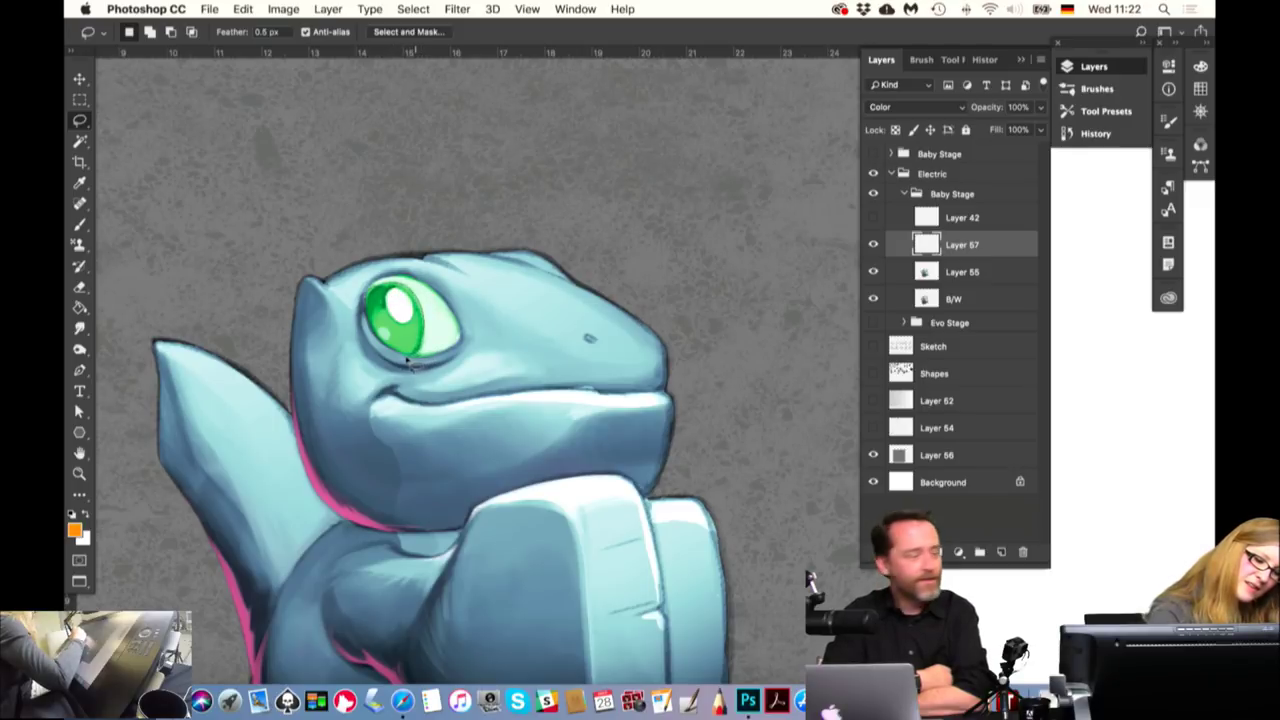
drag(372, 338, 362, 276)
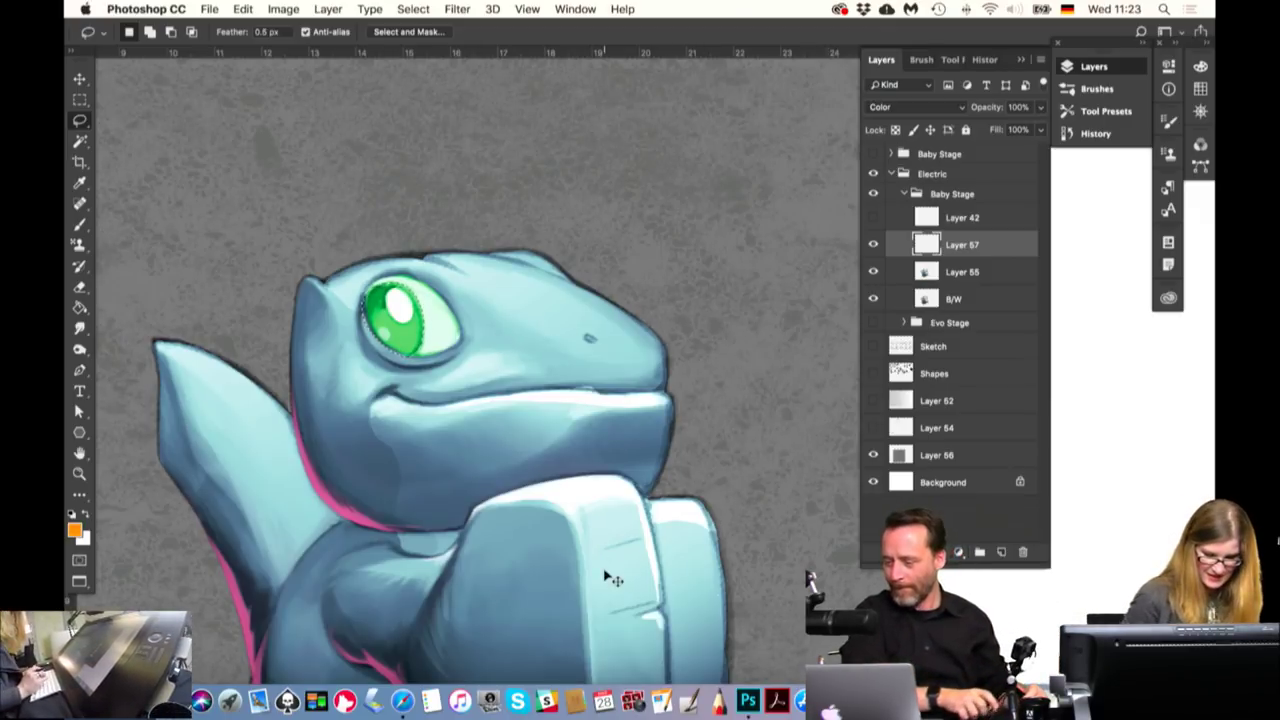
key(ctrl+u)
mouse_move(907, 236)
mouse_down()
mouse_move(826, 239)
mouse_move(924, 236)
mouse_move(805, 242)
mouse_up()
drag(917, 270, 886, 277)
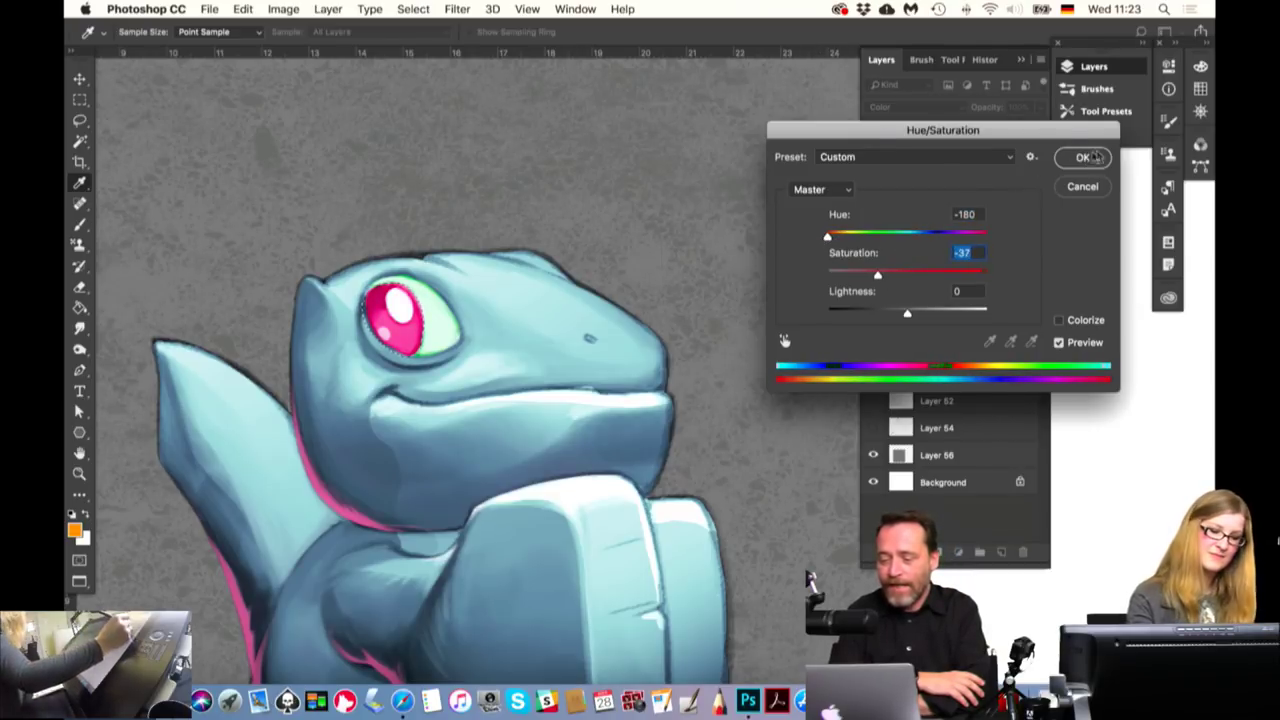
click(1088, 157)
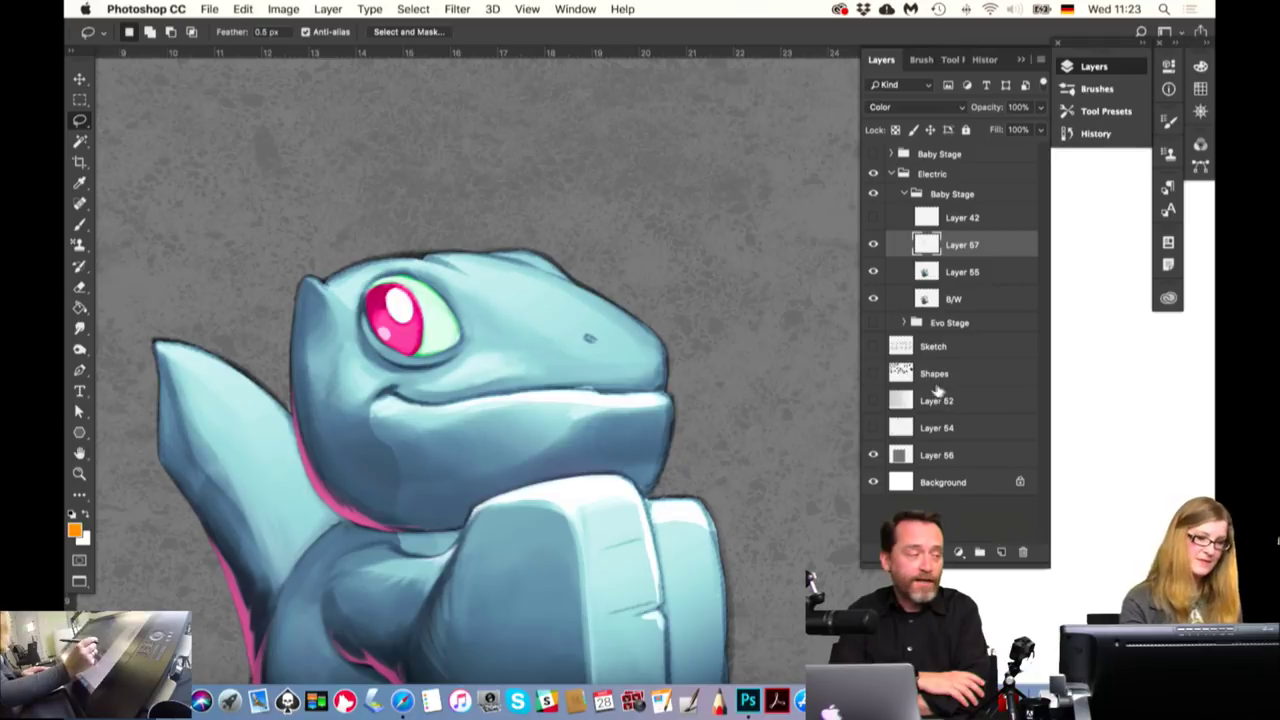
Sample the eye's pink with the Brush at 50% opacity and show the brush presets
key(b)
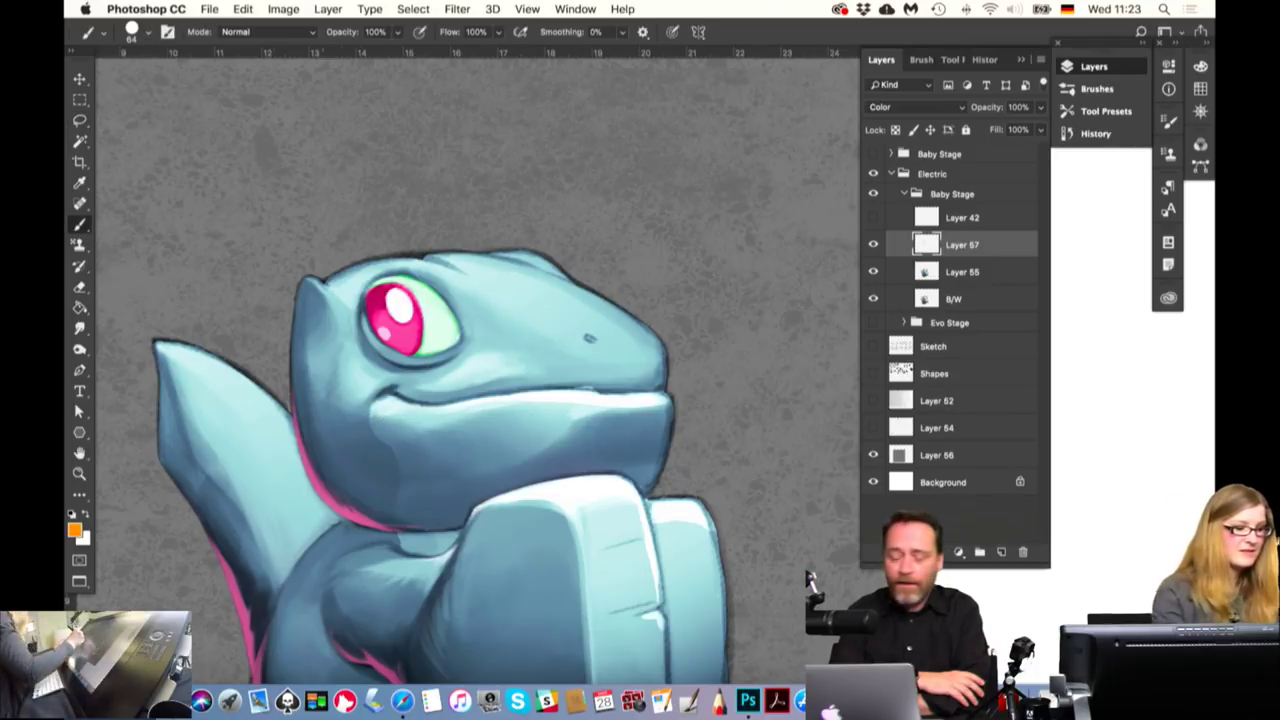
alt+click(415, 320)
key(5)
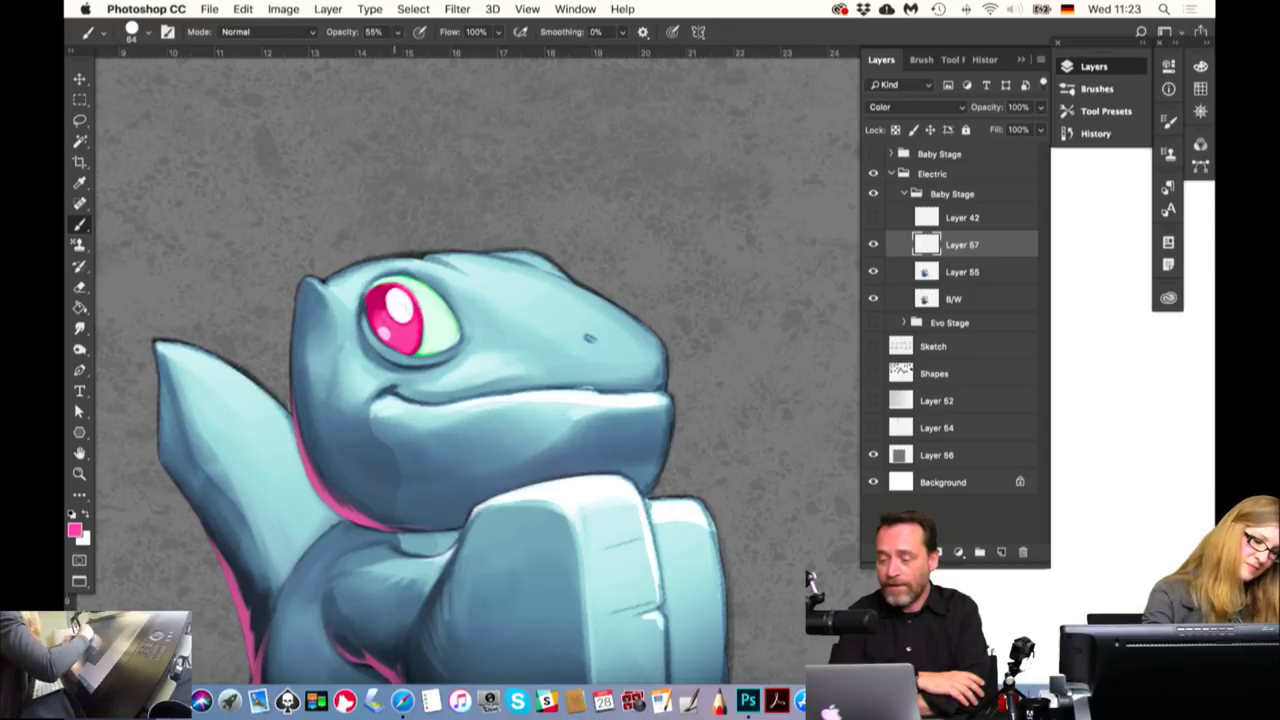
key(5)
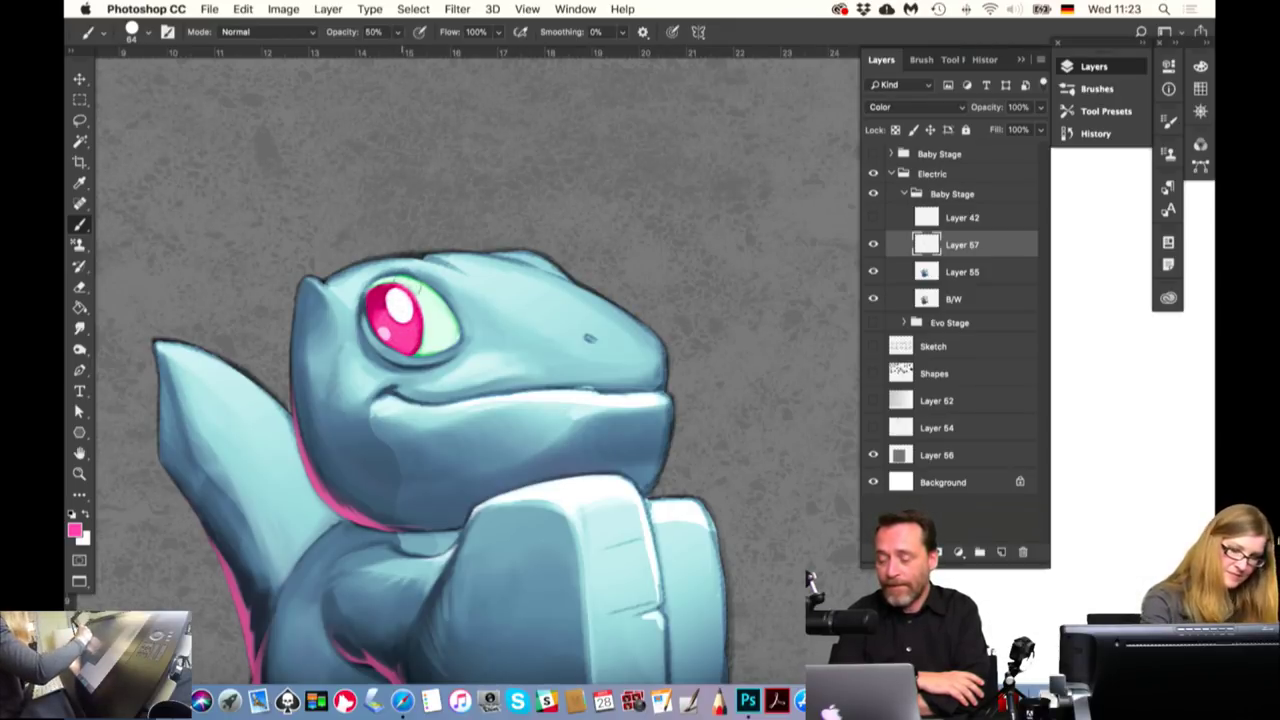
click(924, 60)
click(966, 61)
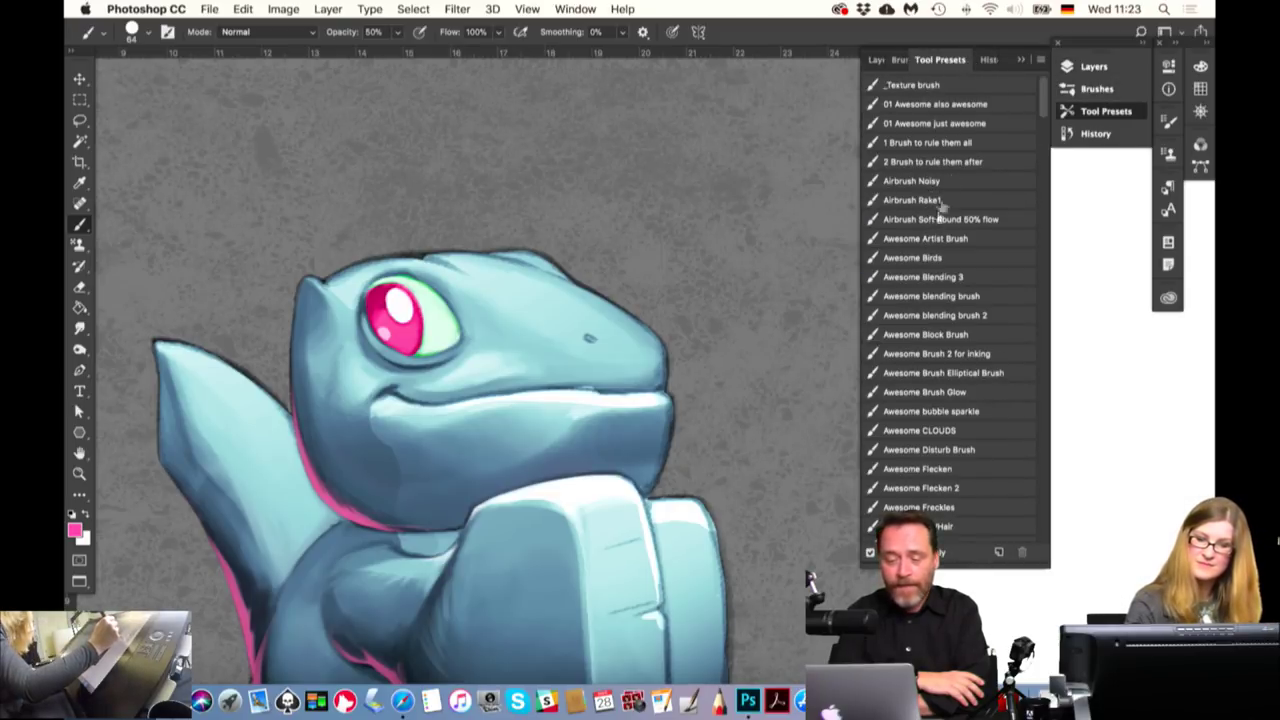
Adjust opacity, try a soft round eraser, then choose the Pencil: Stumpy 6 pt. preset
click(900, 60)
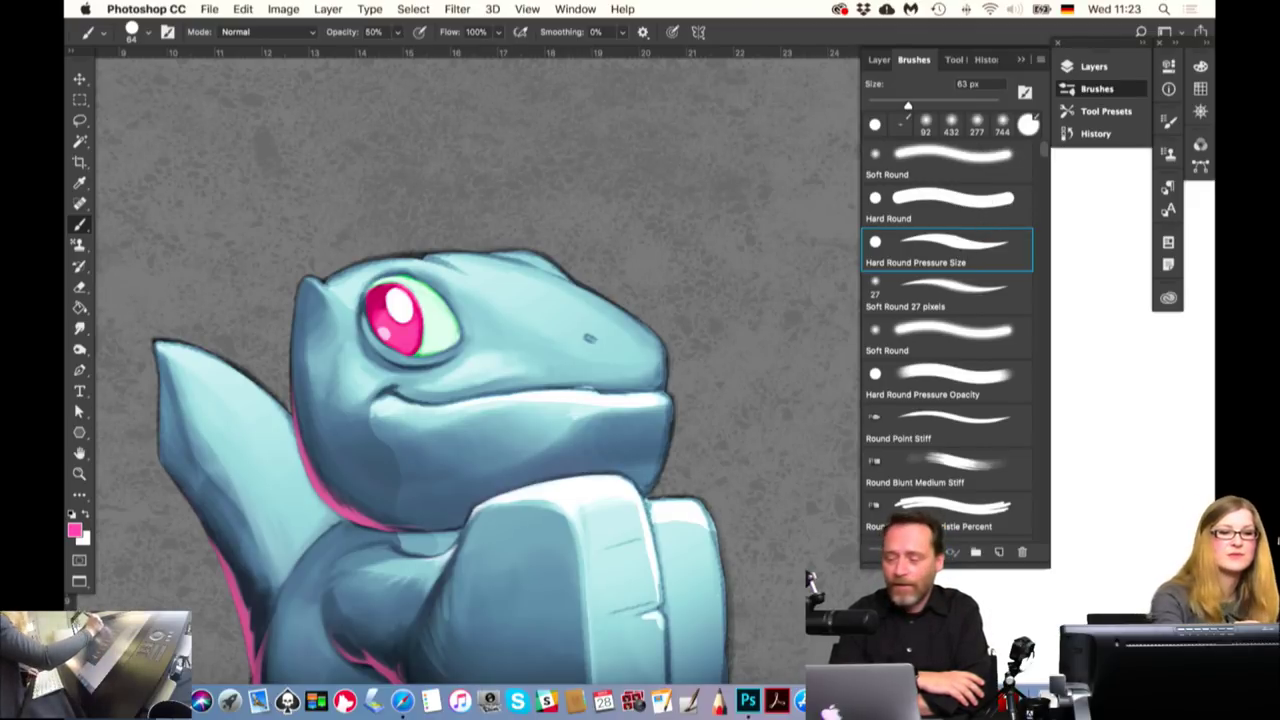
click(397, 33)
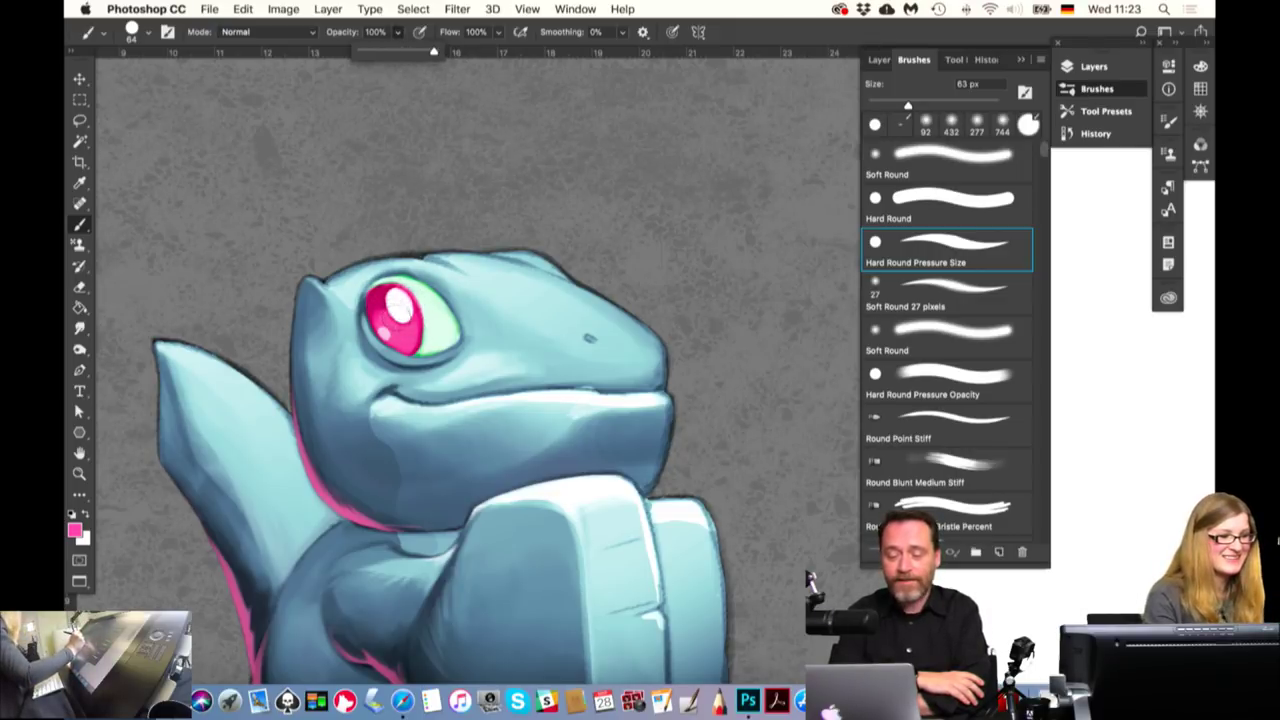
click(80, 288)
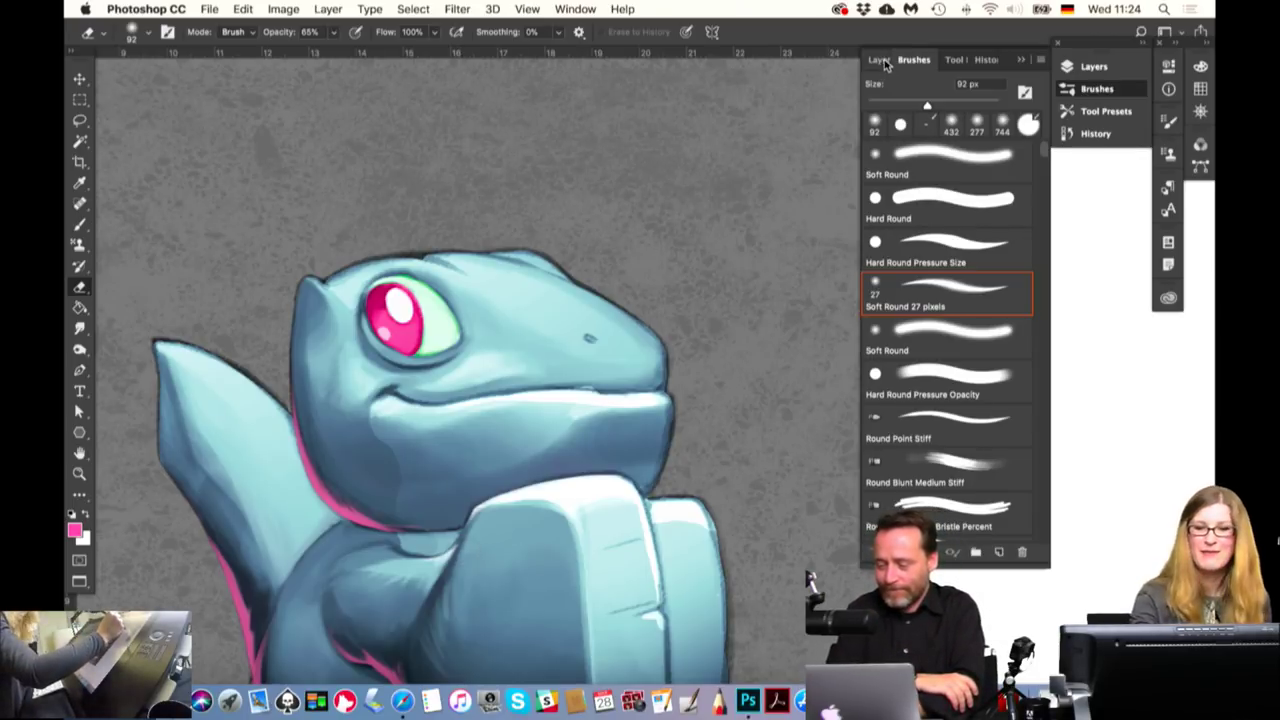
key(b)
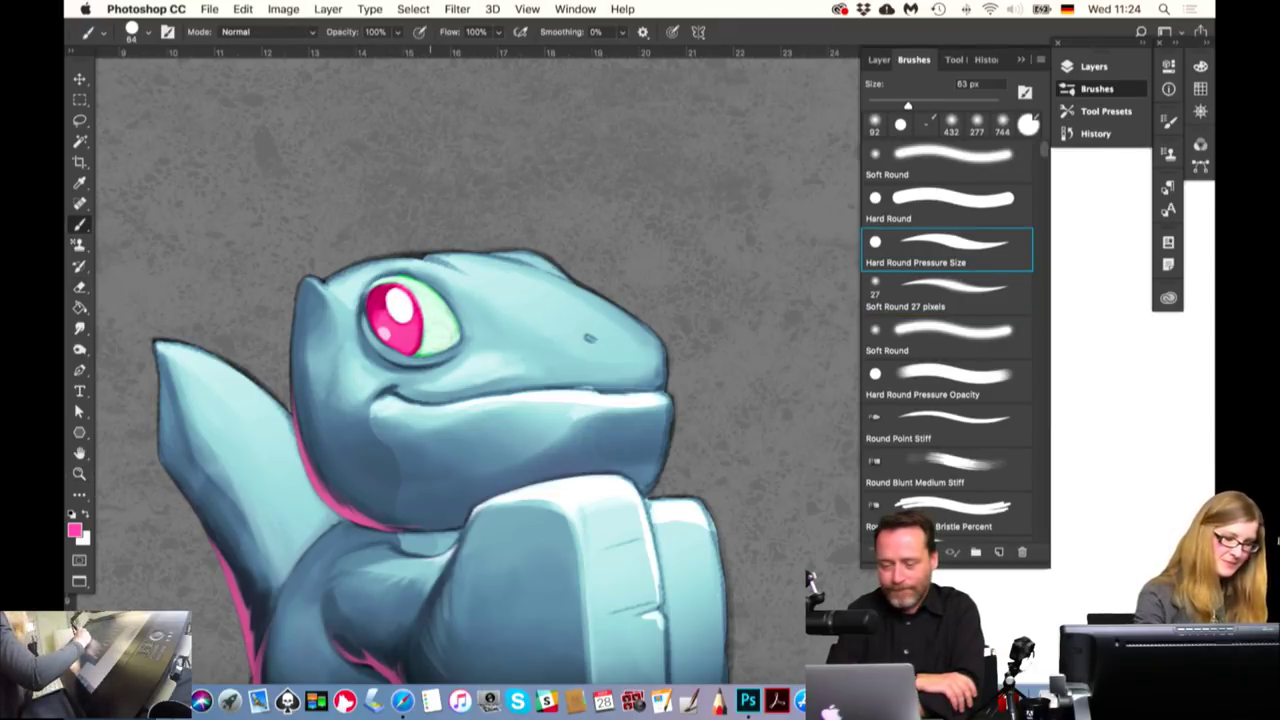
click(968, 60)
scroll(1046, 155, down, 5)
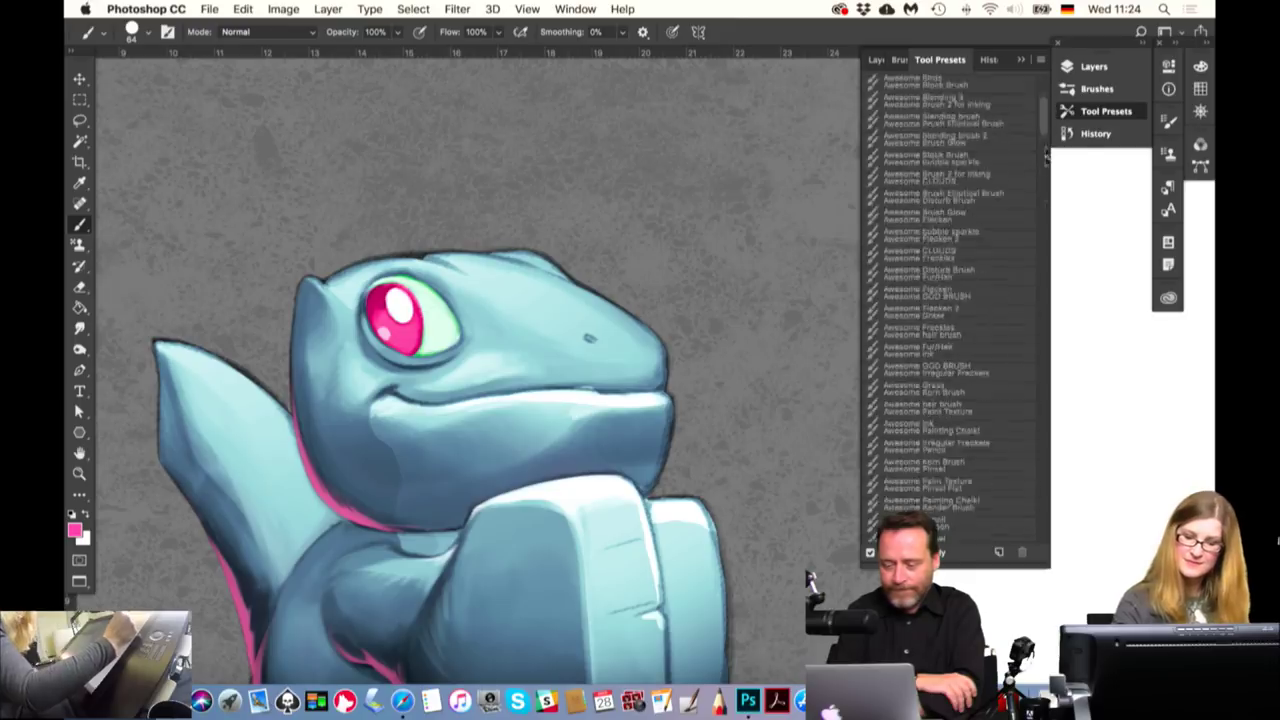
scroll(1046, 155, down, 10)
click(958, 325)
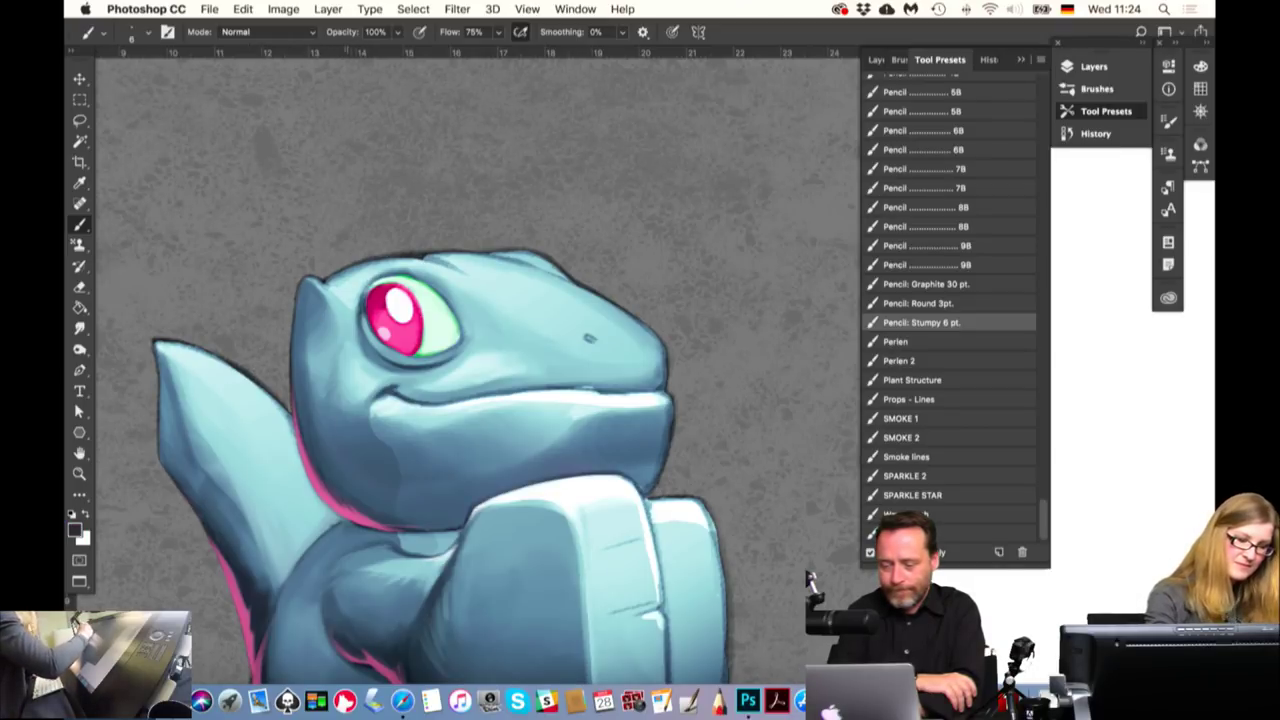
Set a dark blue-grey paint colour and a 15 px brush size
drag(319, 258, 326, 266)
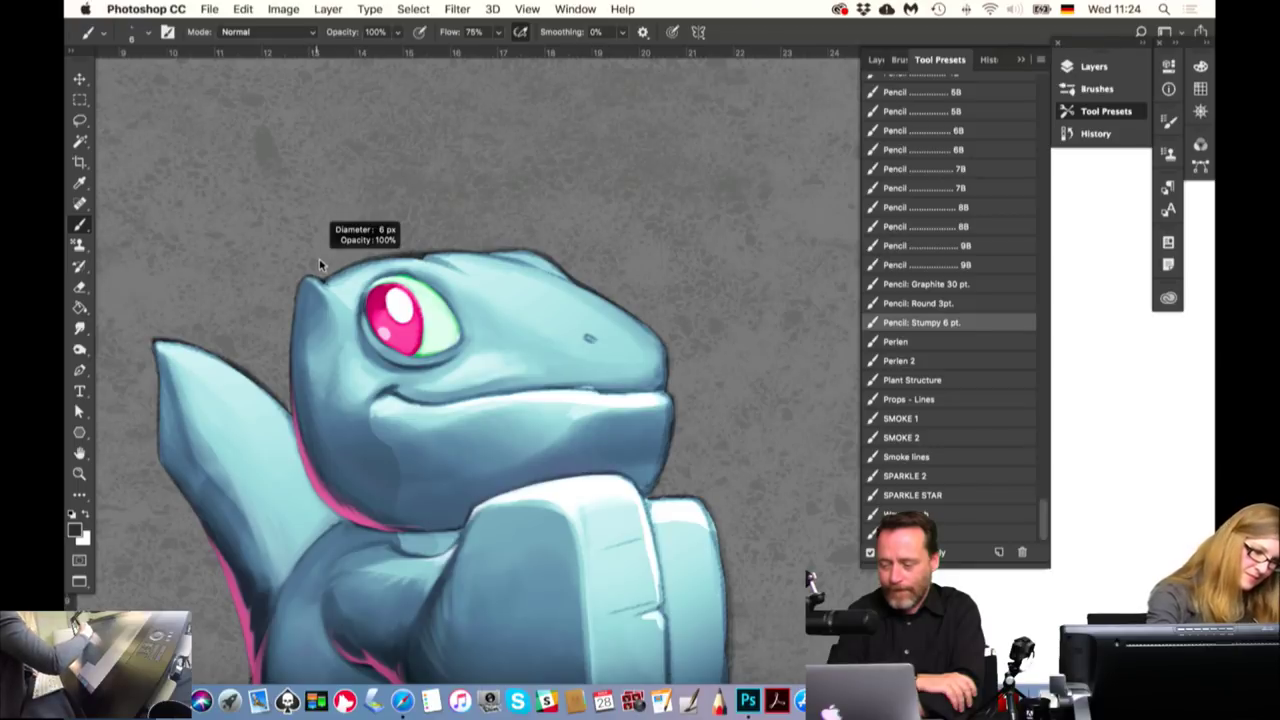
click(75, 530)
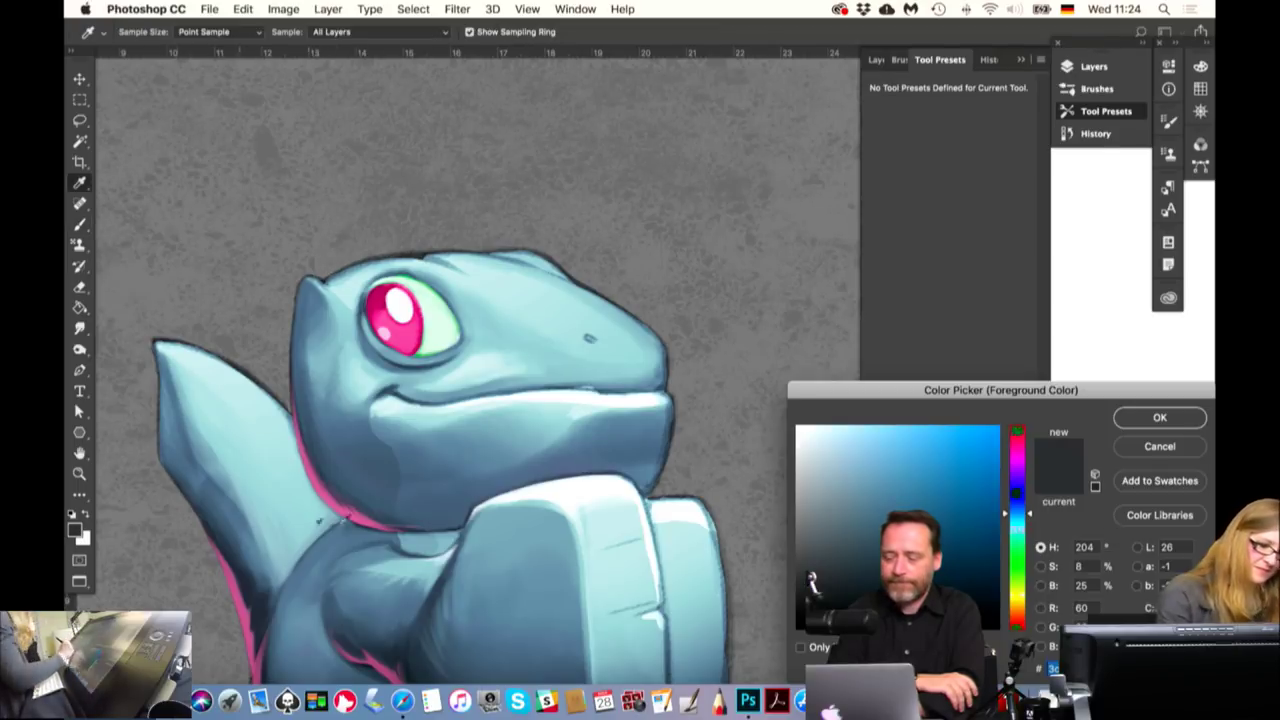
click(1130, 420)
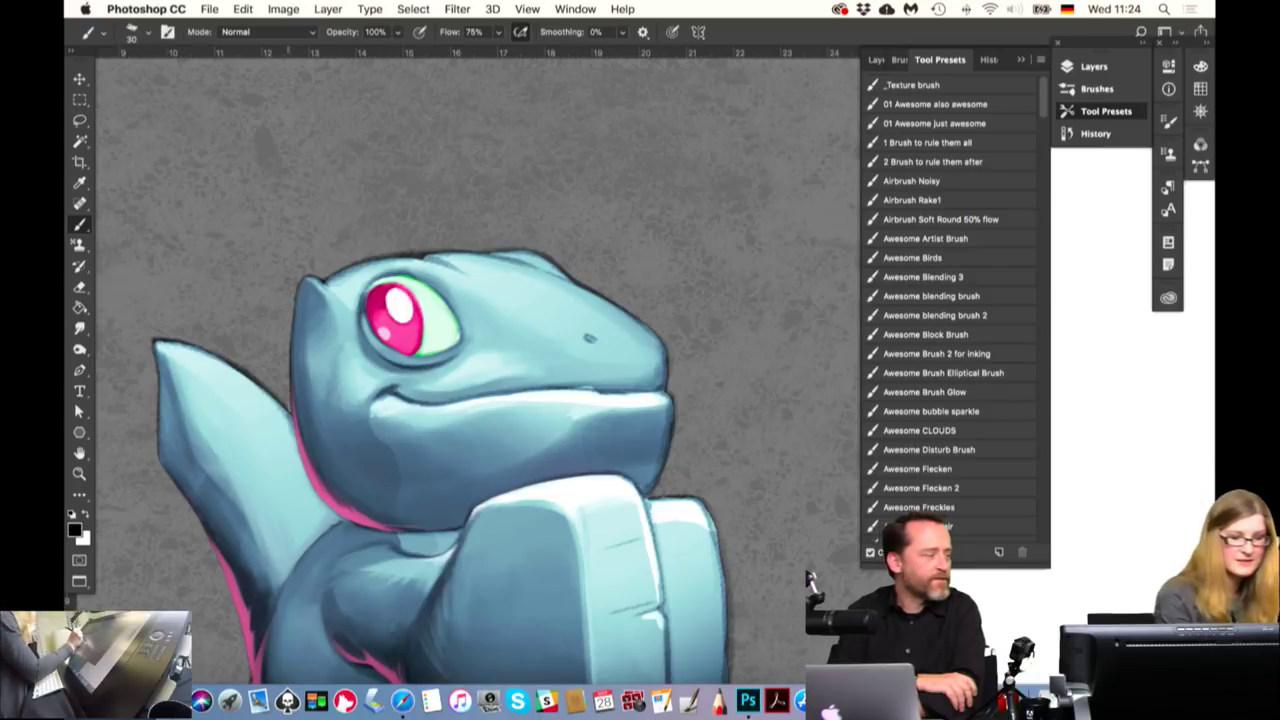
drag(330, 310, 318, 310)
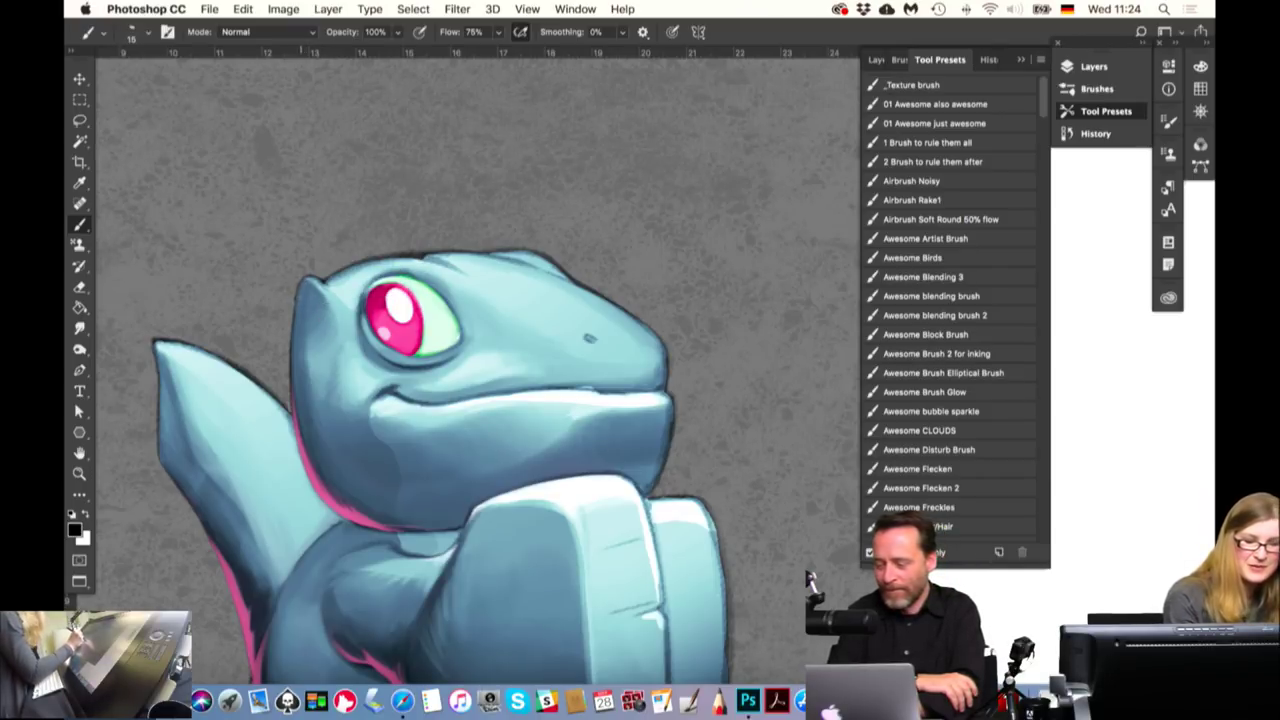
Toggle Layer 57 to compare the eye and keep its blend mode on Color
click(876, 59)
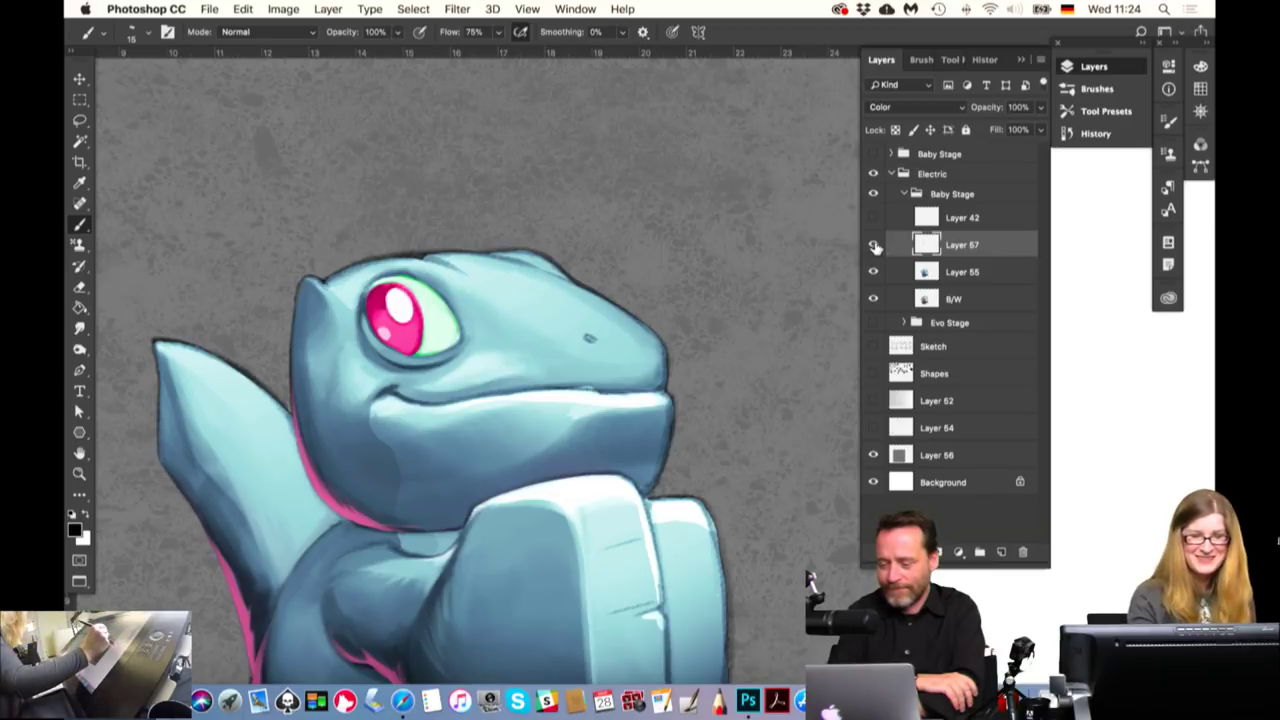
click(875, 246)
click(875, 246)
click(915, 107)
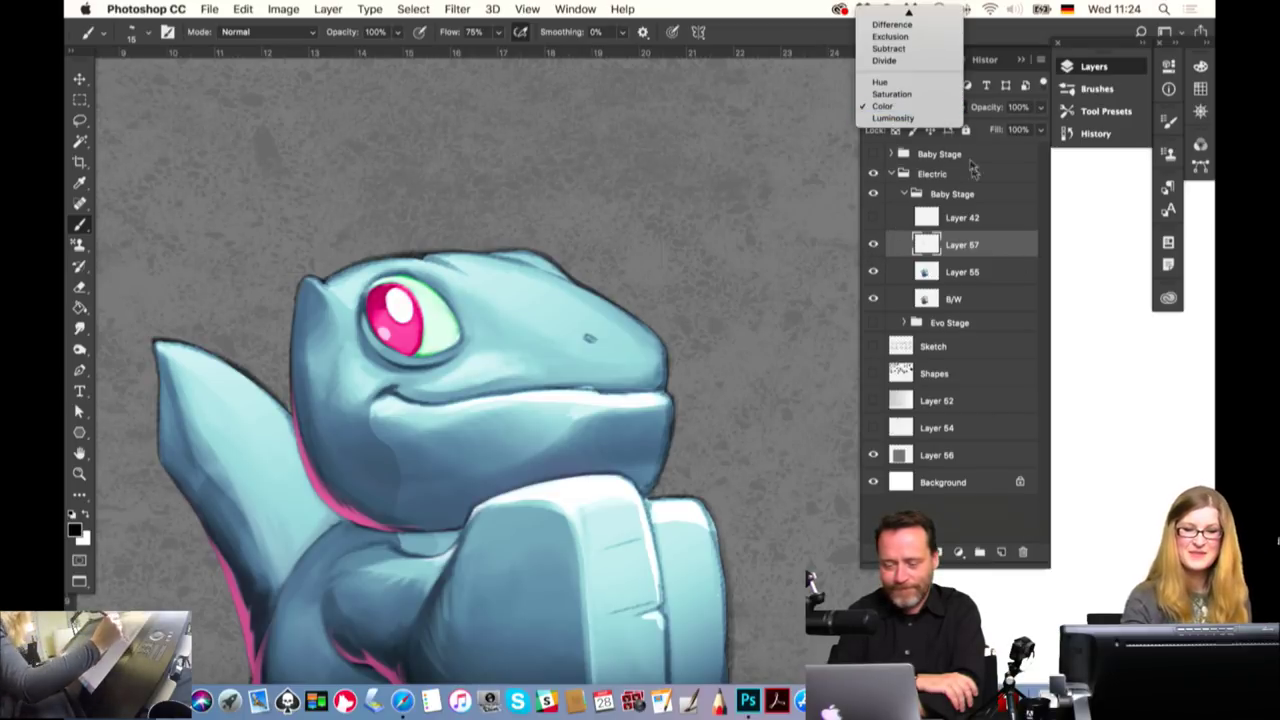
click(885, 106)
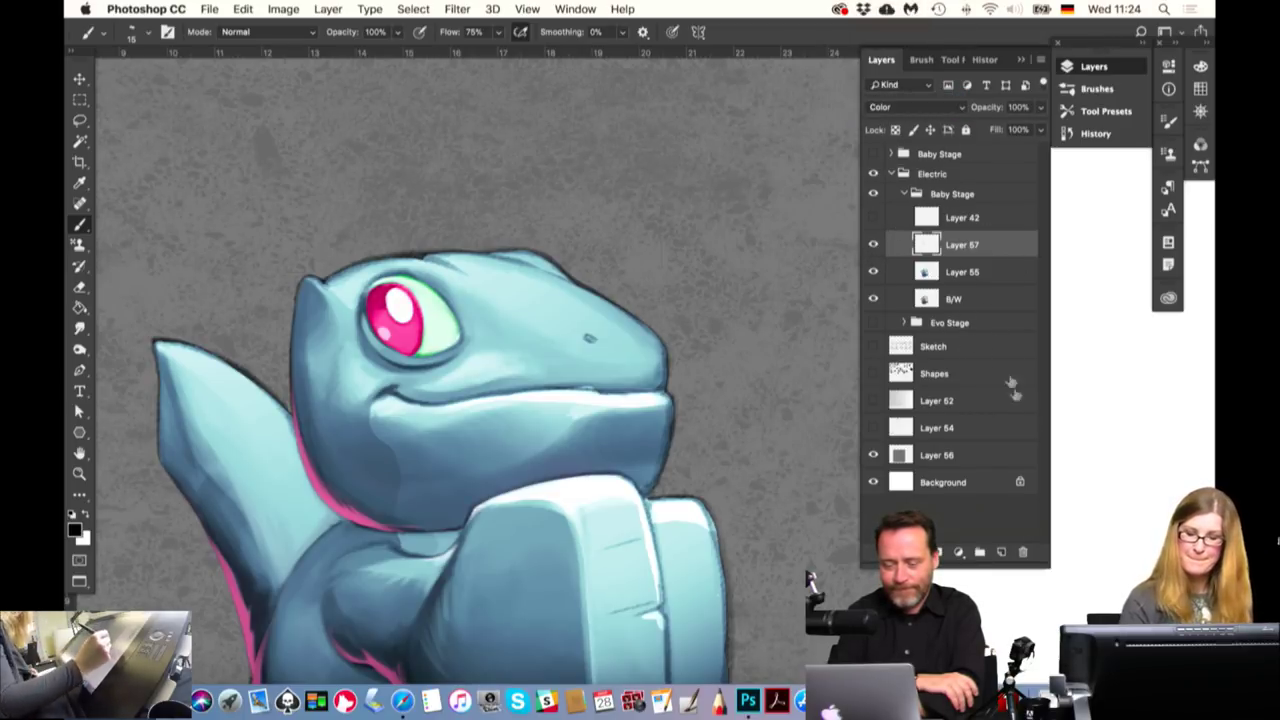
Create Layer 58 above Layer 57 and sample the creature's pale teal skin
click(1001, 551)
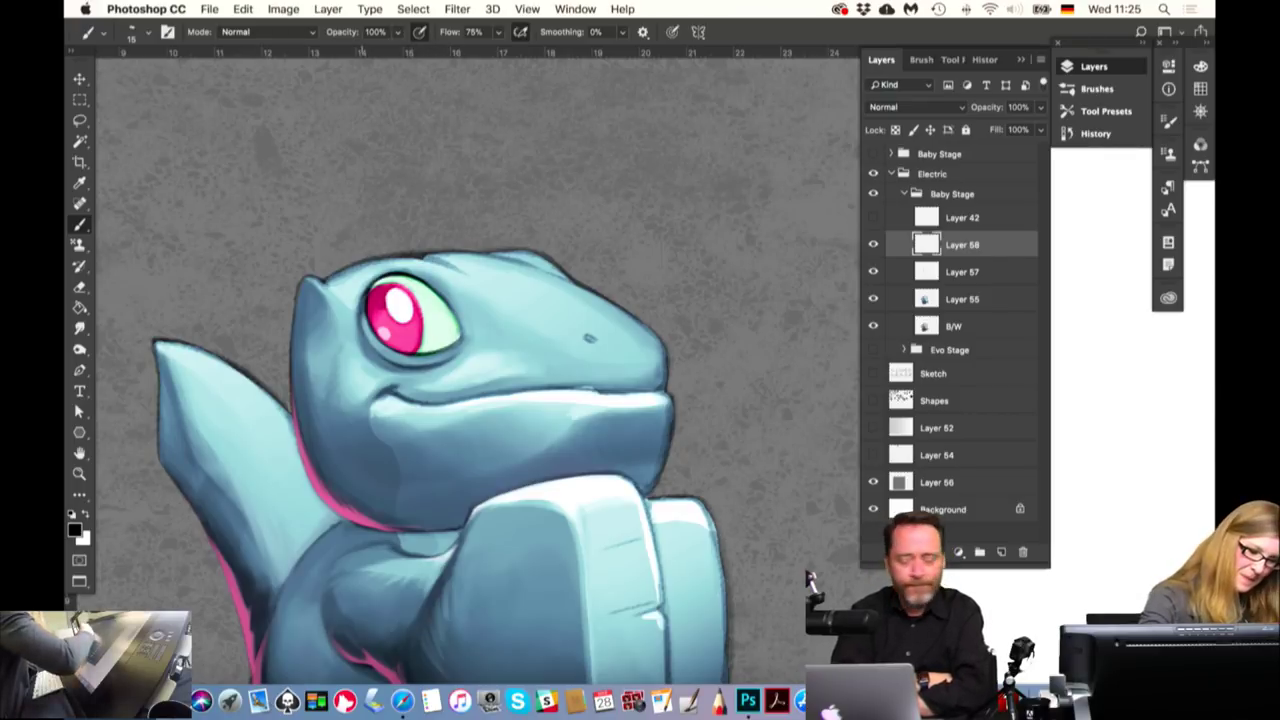
alt+click(381, 366)
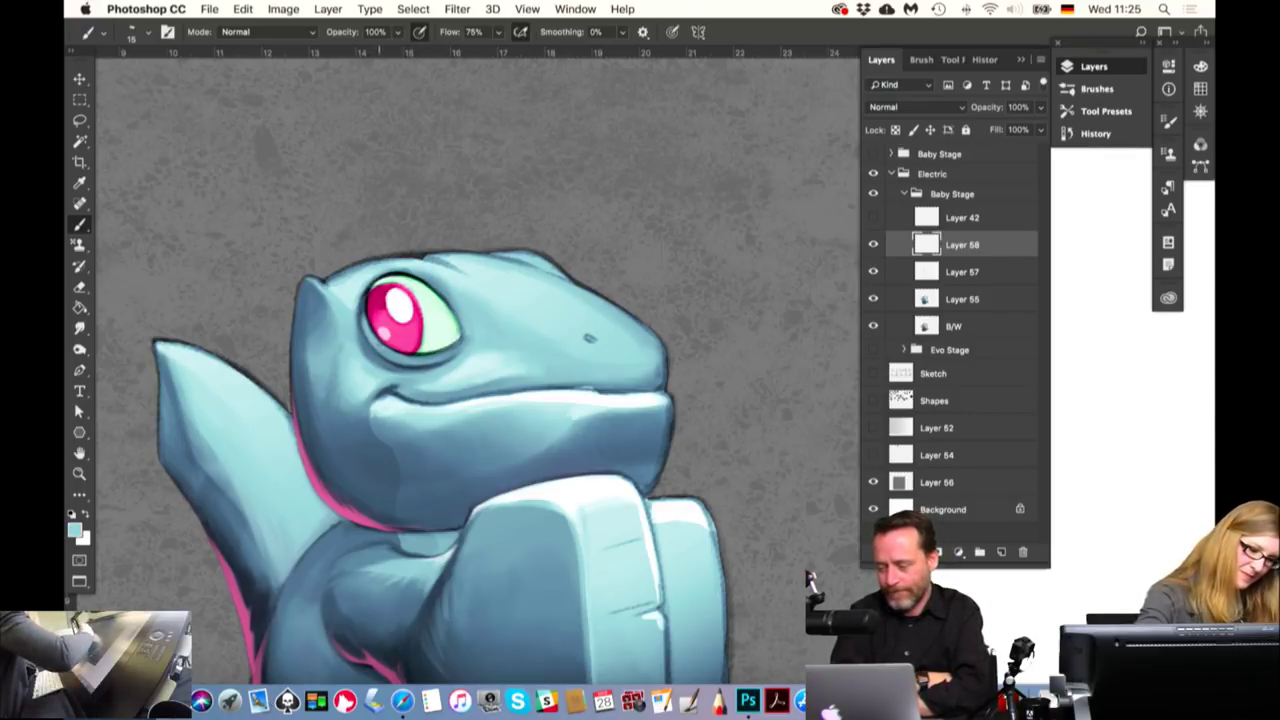
Resize the brush to 20 px and paint sampled light pink over the eye highlight
drag(388, 350, 392, 352)
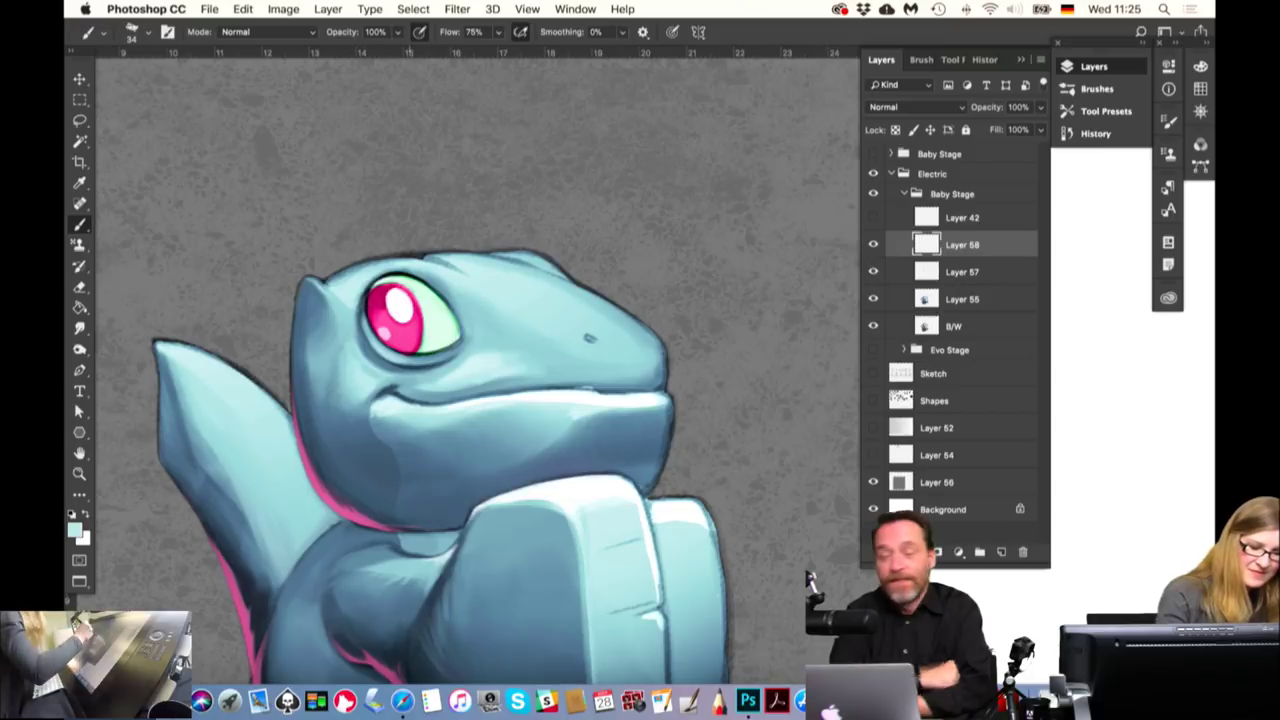
alt+click(376, 312)
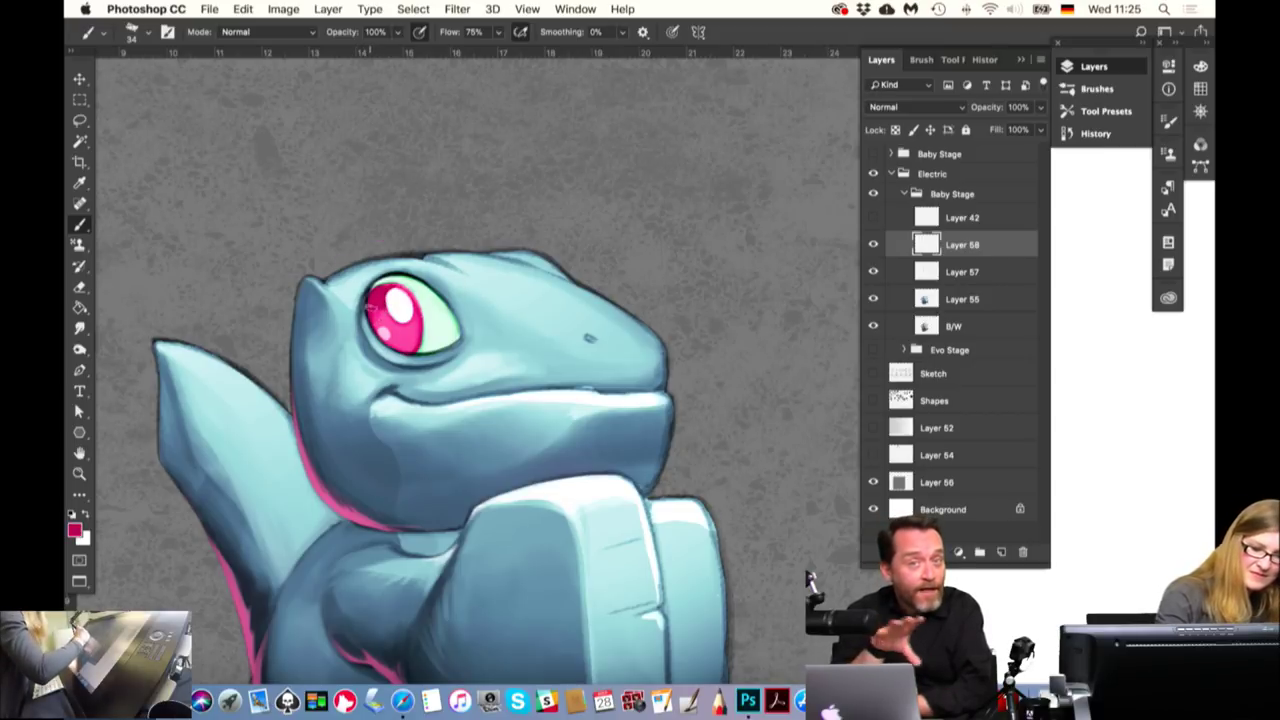
drag(386, 298, 372, 298)
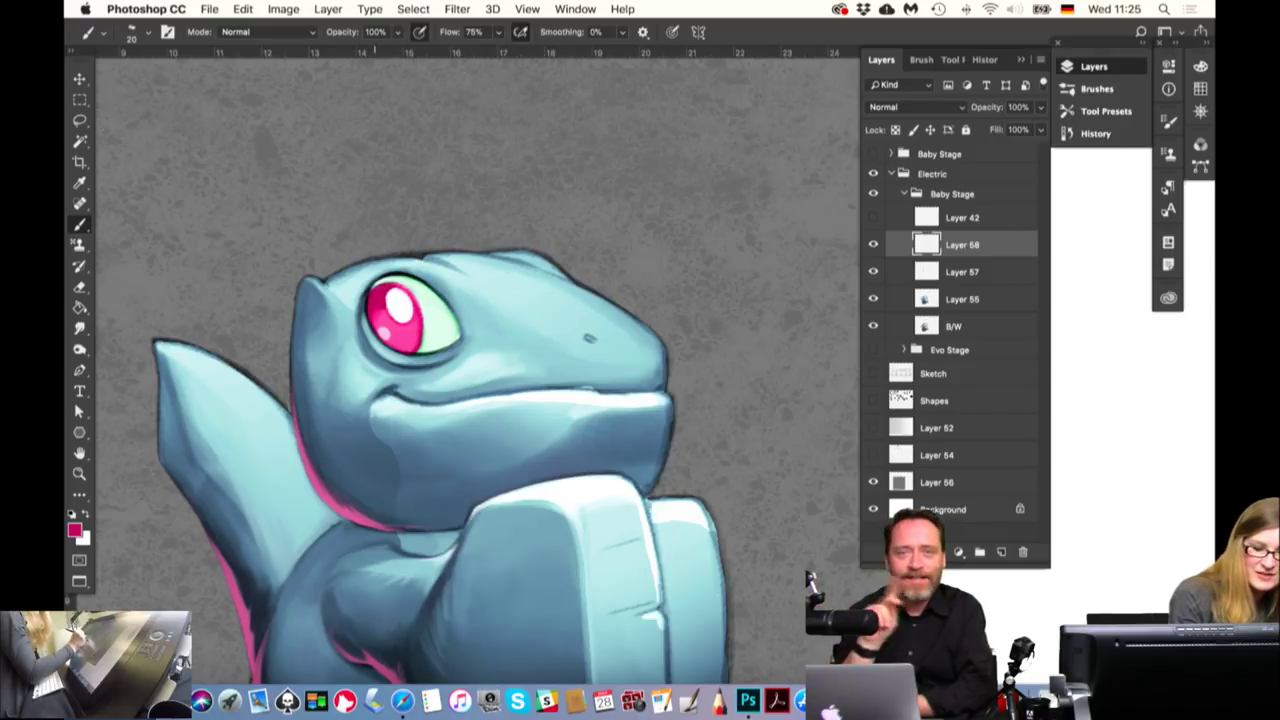
alt+click(394, 332)
drag(390, 322, 398, 306)
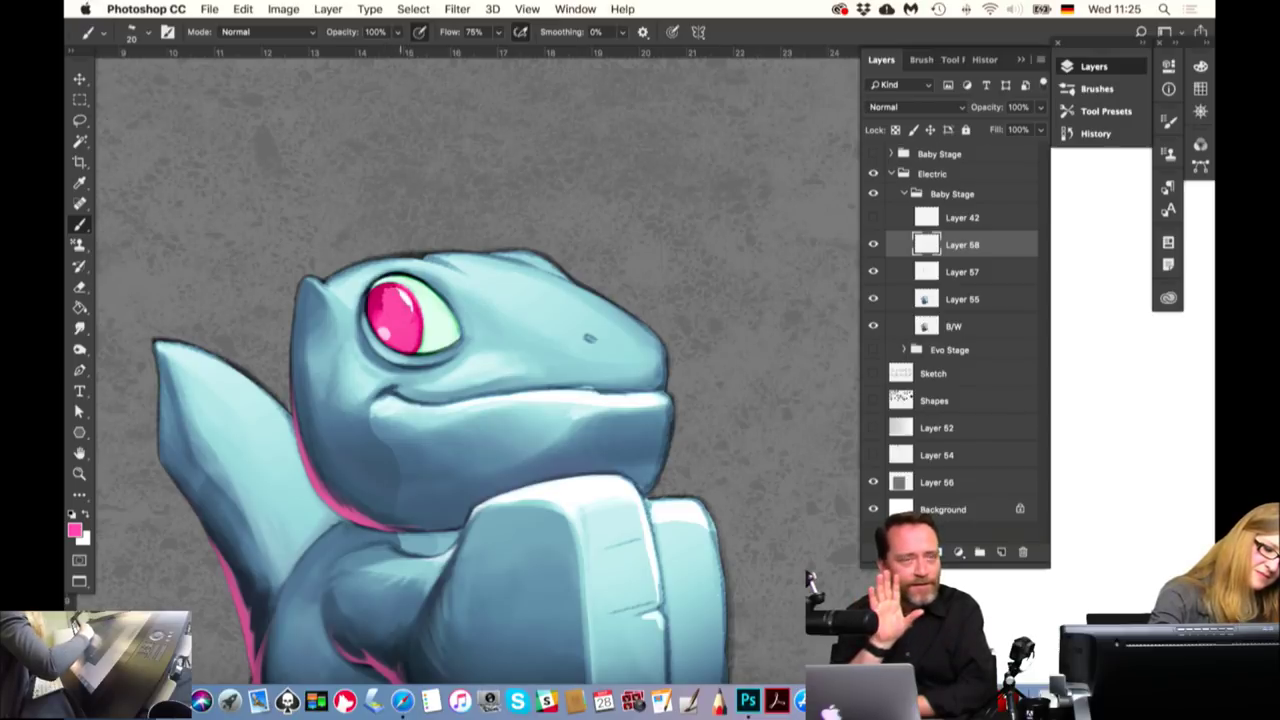
alt+click(381, 326)
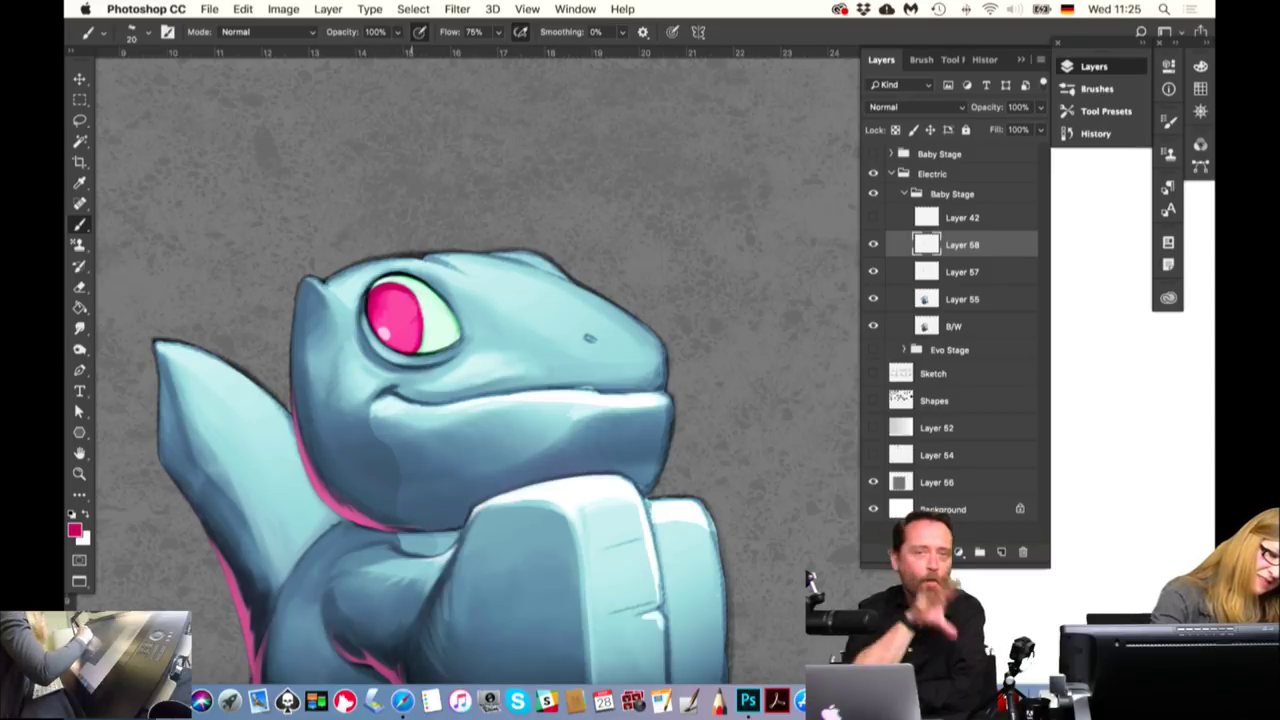
Sample light cyan skin and several deep and light pinks from the eye and iris
alt+click(416, 287)
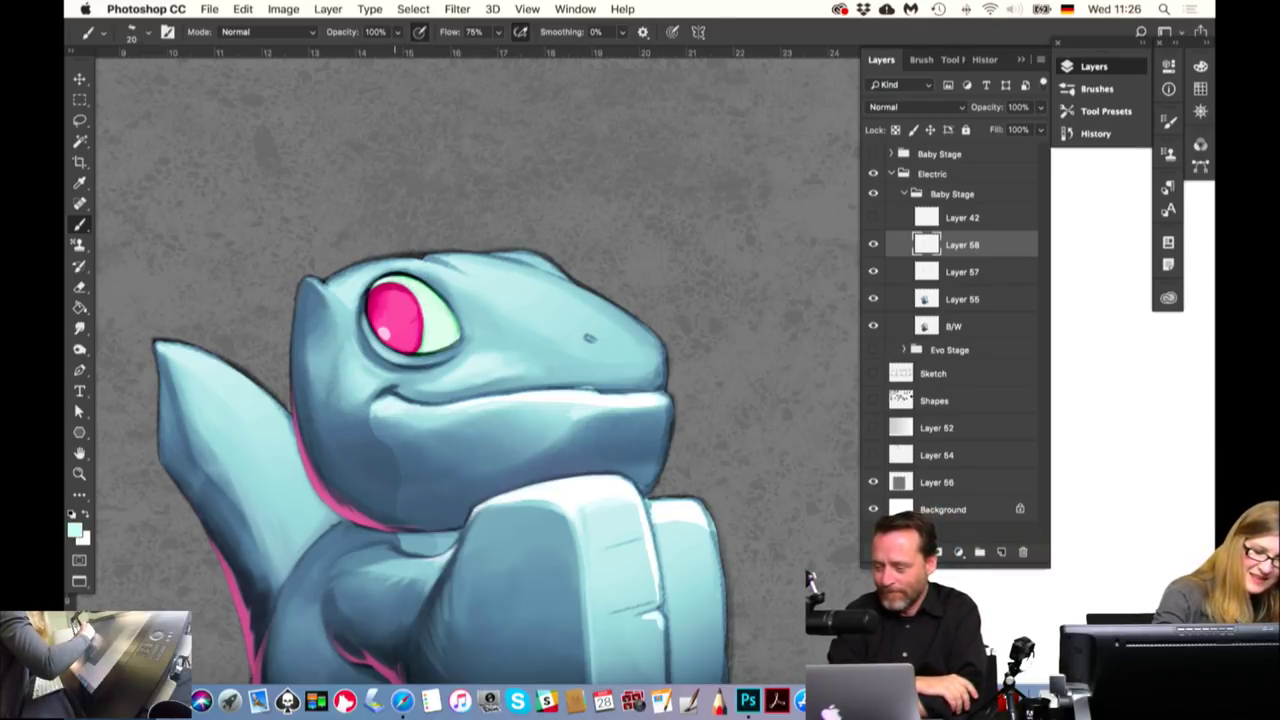
alt+click(394, 310)
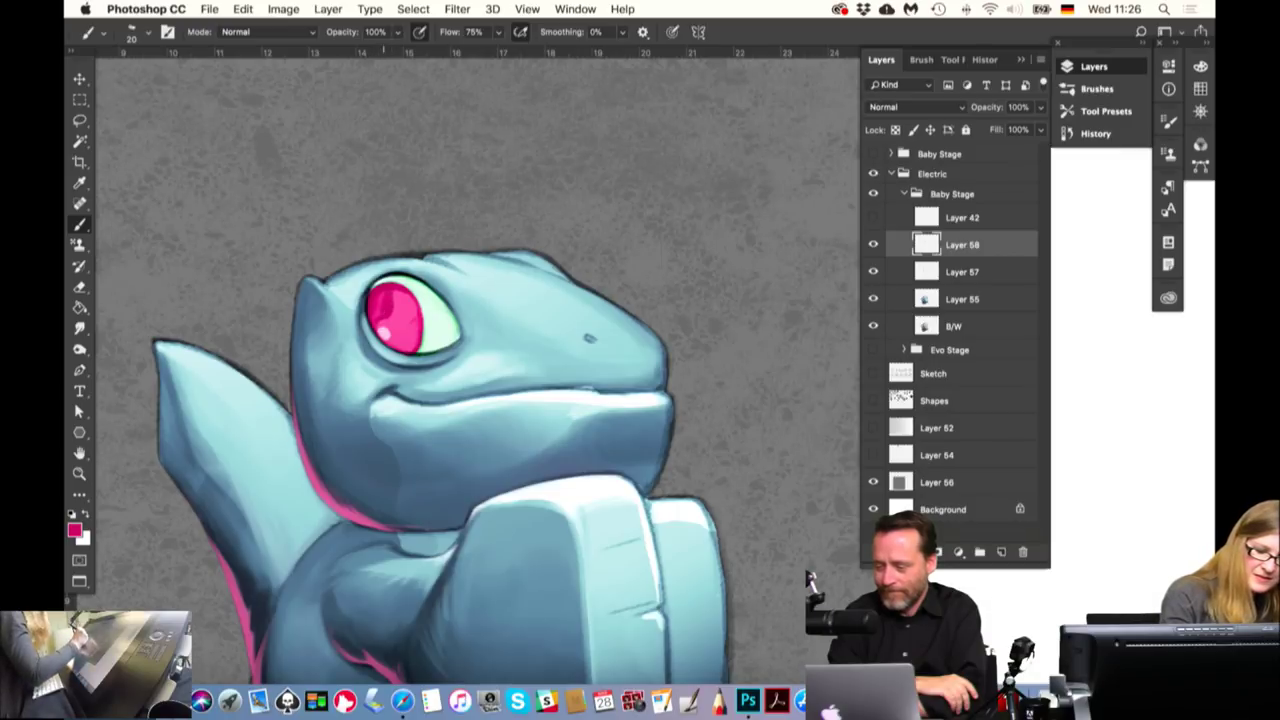
alt+click(402, 312)
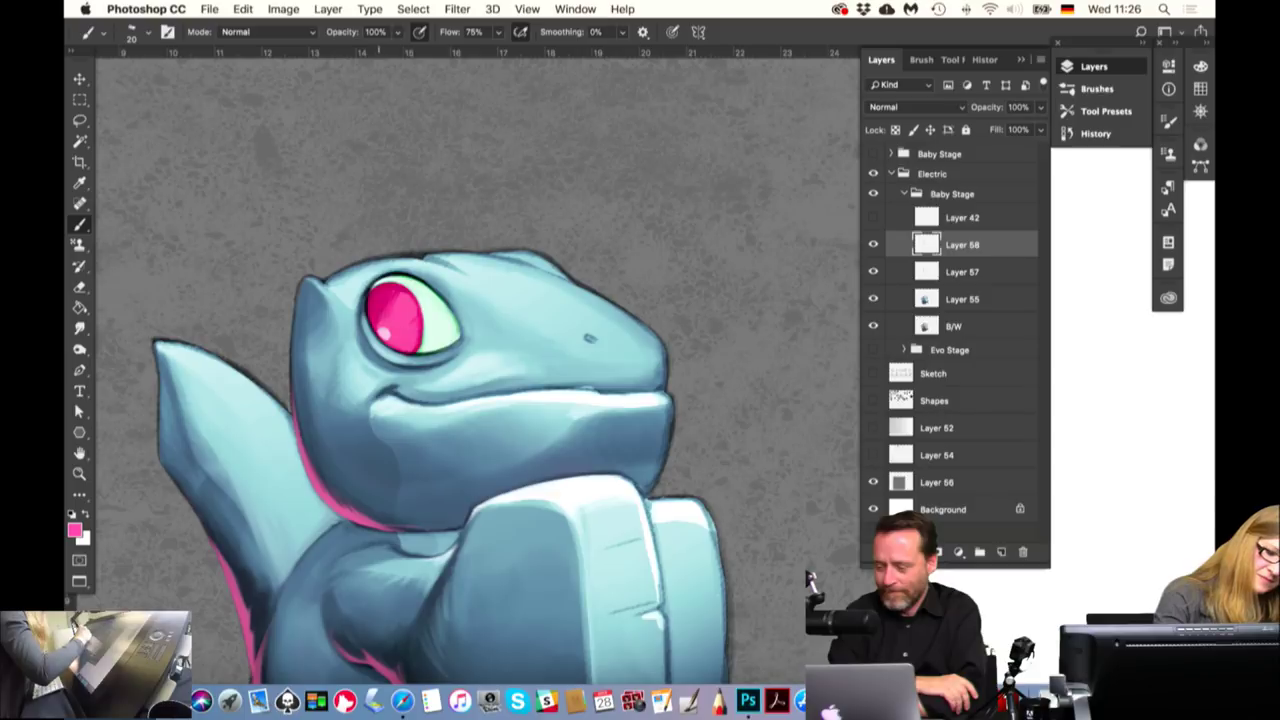
alt+click(408, 304)
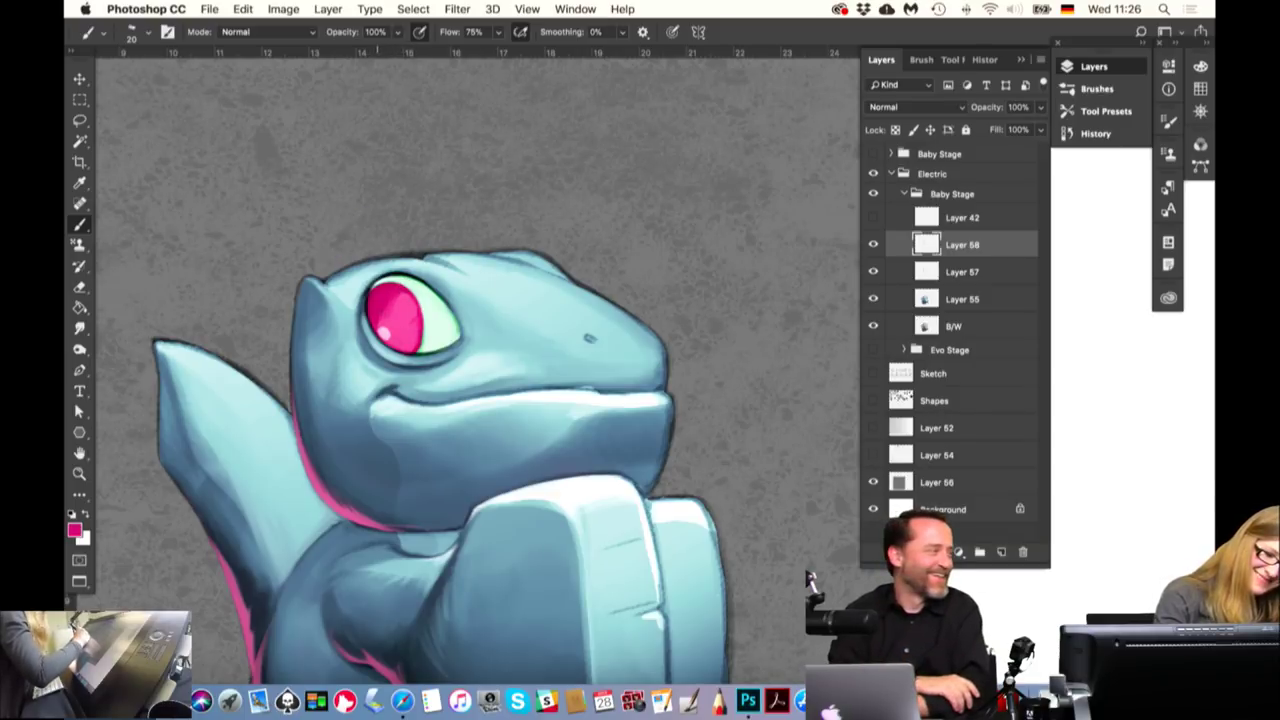
alt+click(385, 330)
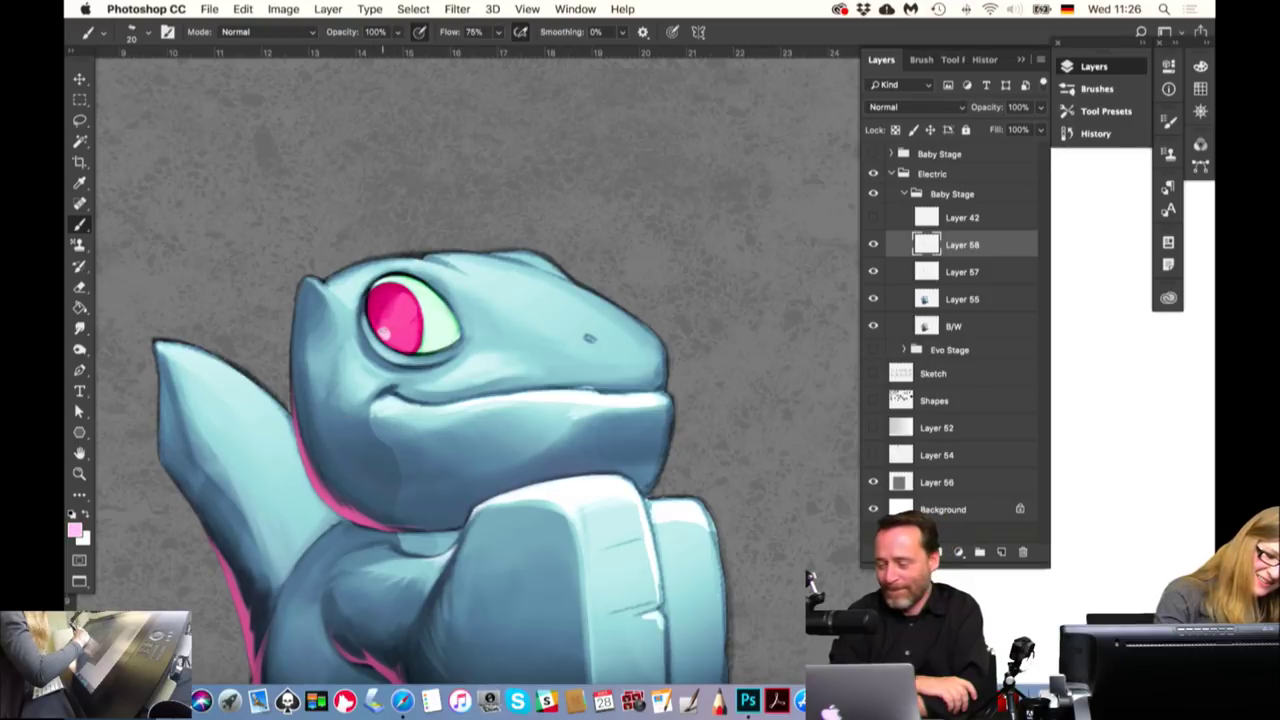
alt+click(382, 318)
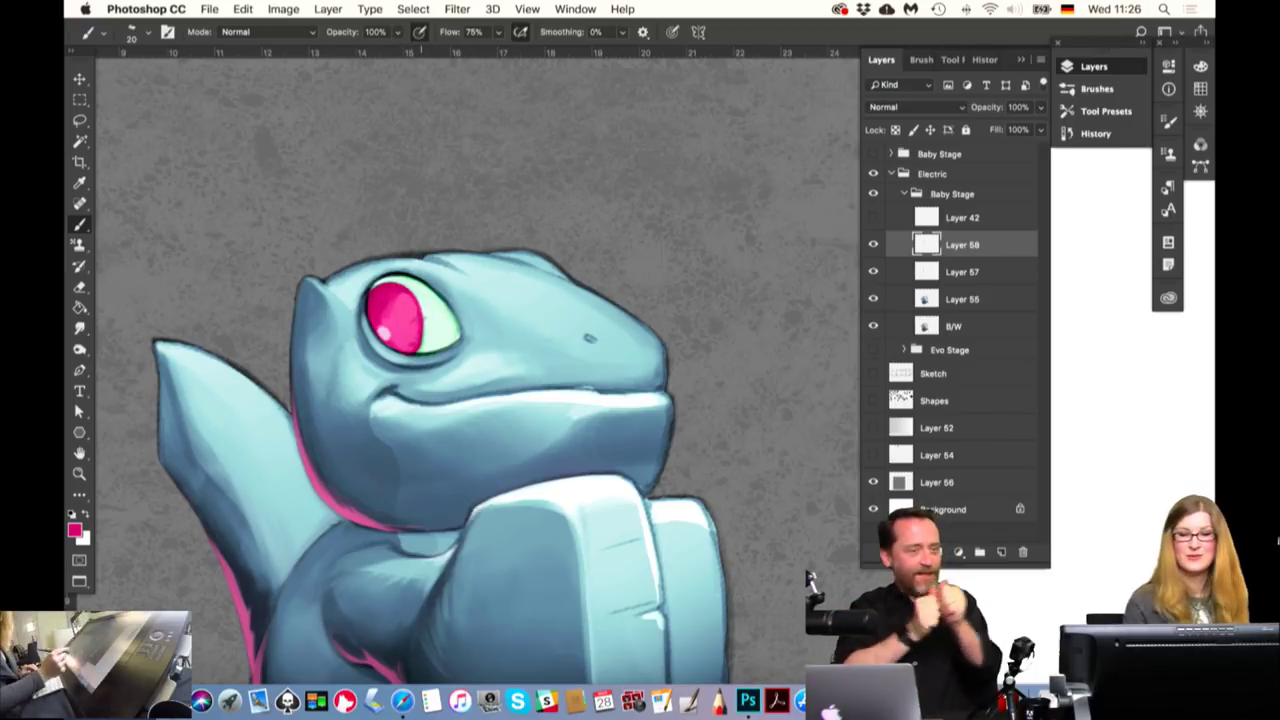
Show Layer 42's sparkle marks, compare with Layer 58 hidden, and swap to white paint
click(873, 217)
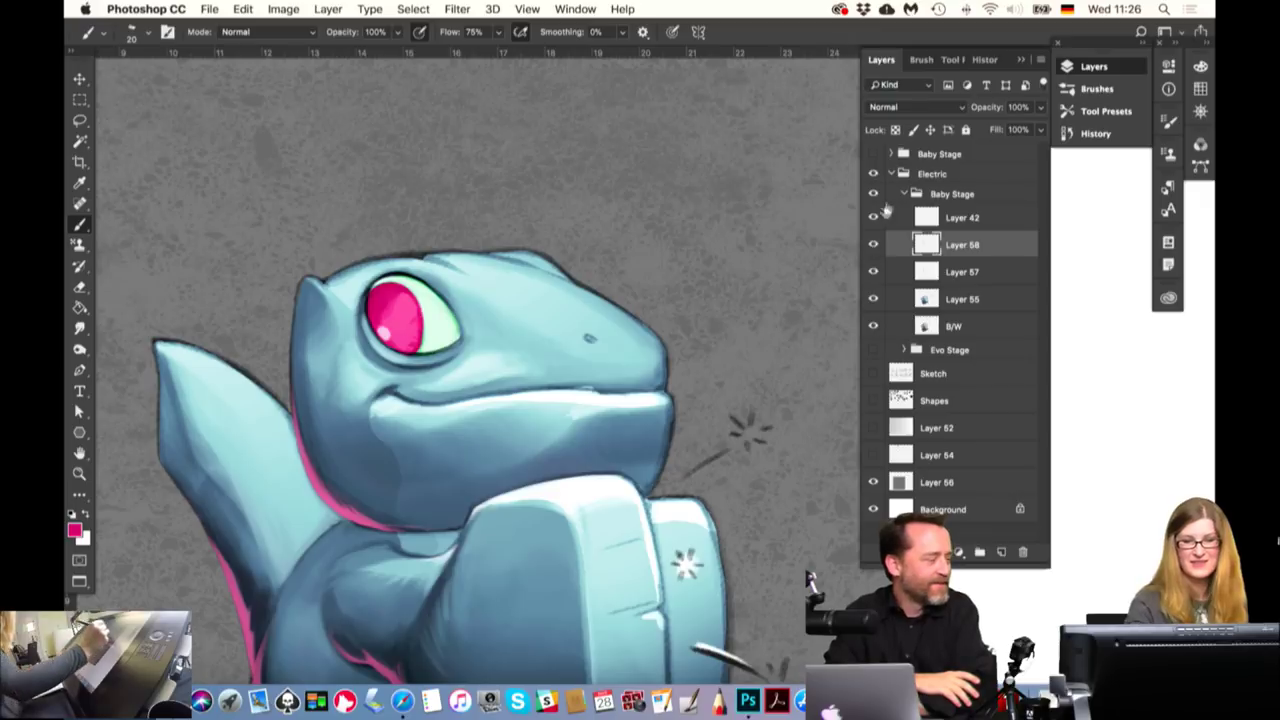
drag(760, 329, 703, 220)
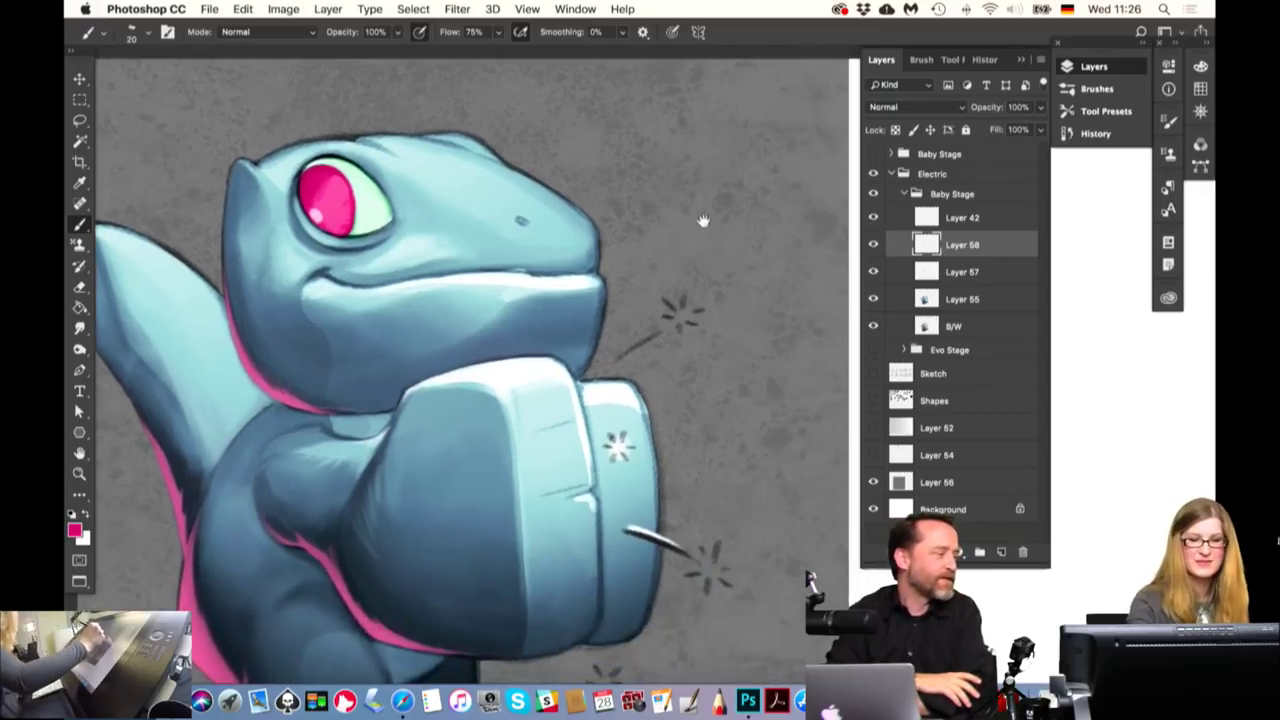
key(ctrl+r)
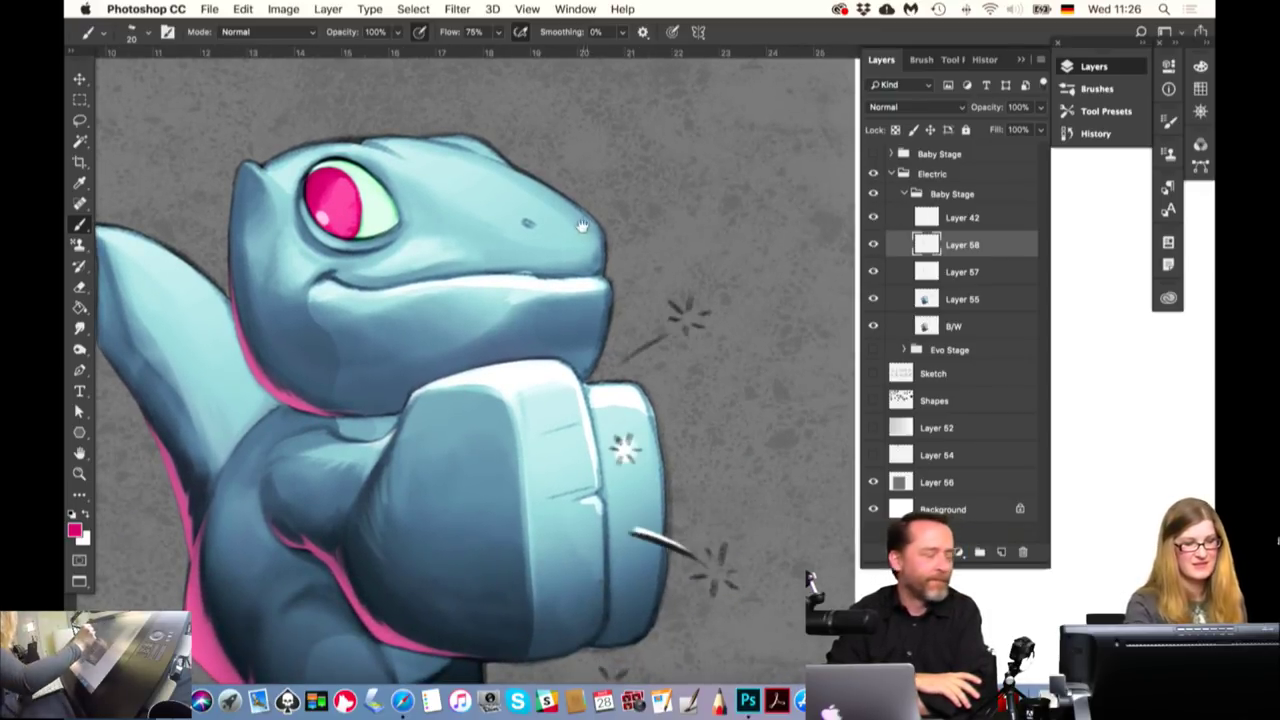
drag(582, 226, 672, 378)
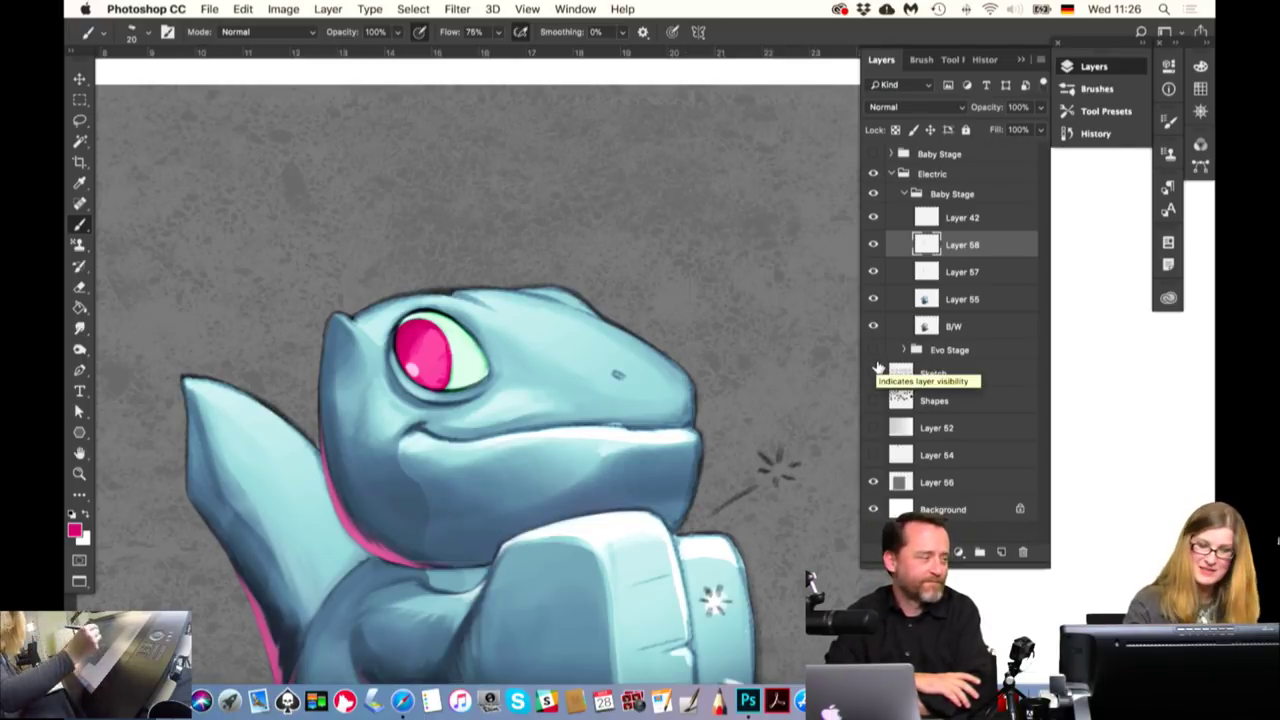
click(873, 244)
click(873, 244)
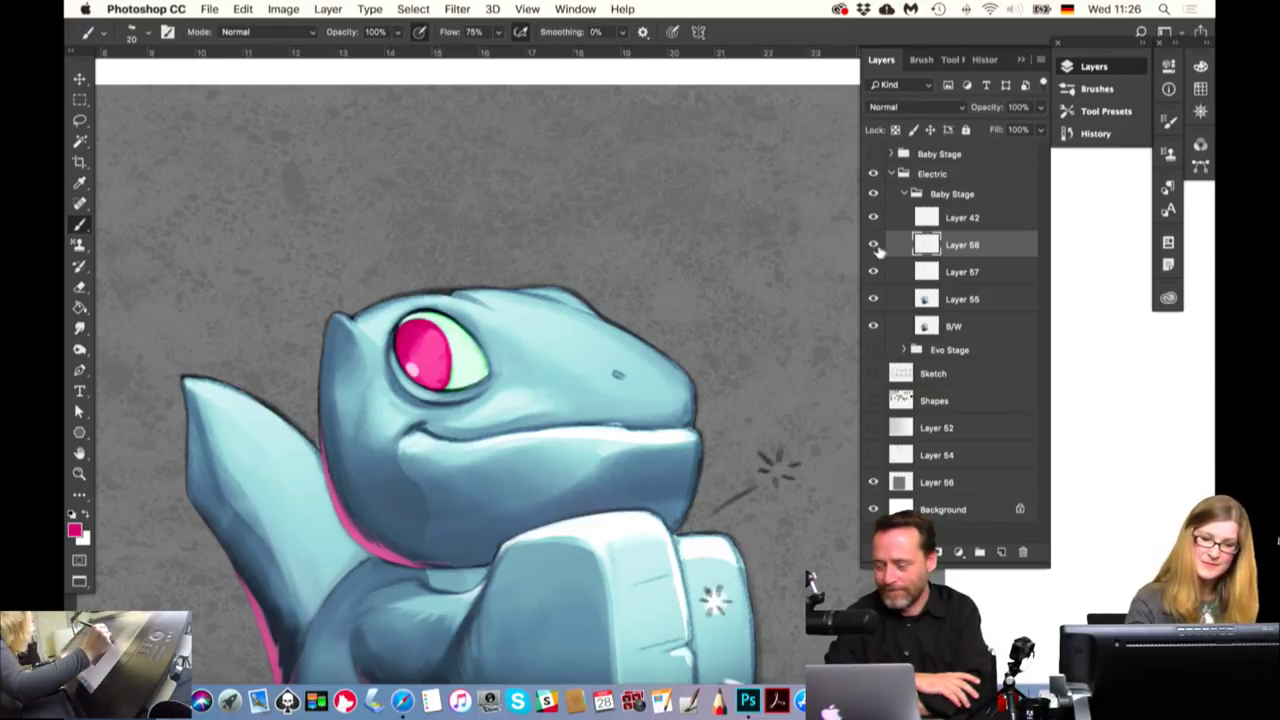
click(873, 244)
click(873, 244)
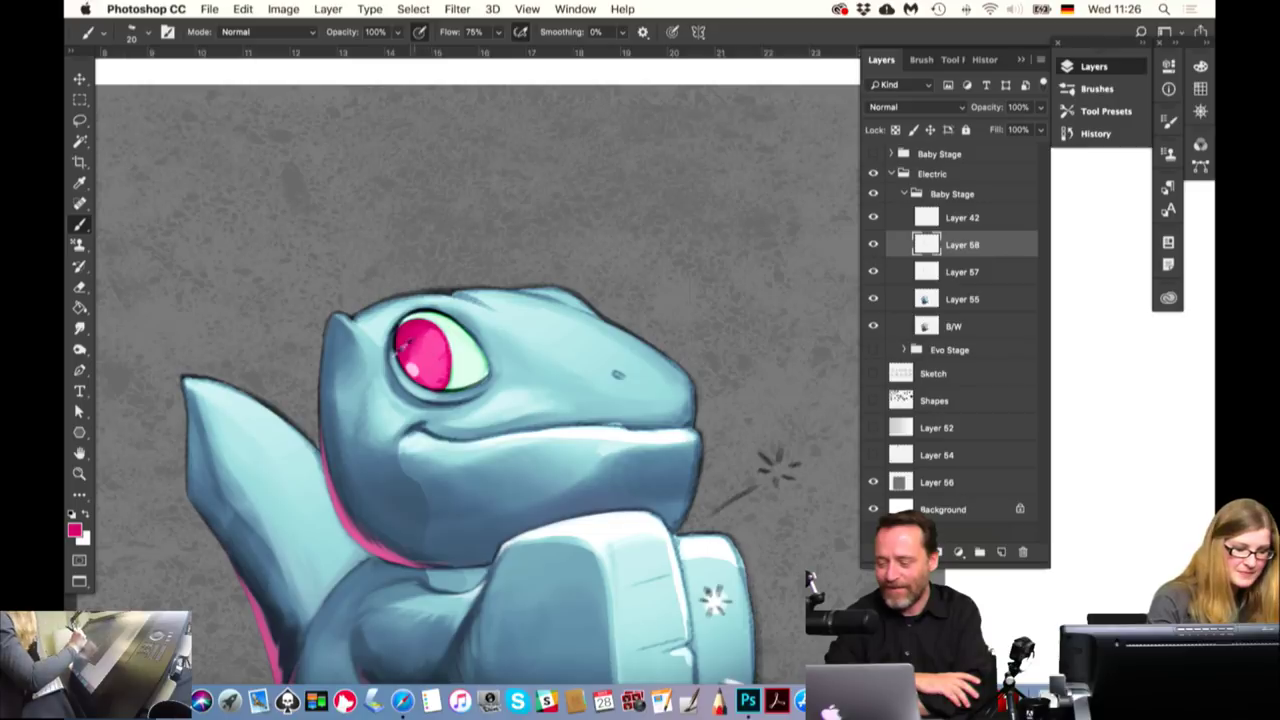
key(x)
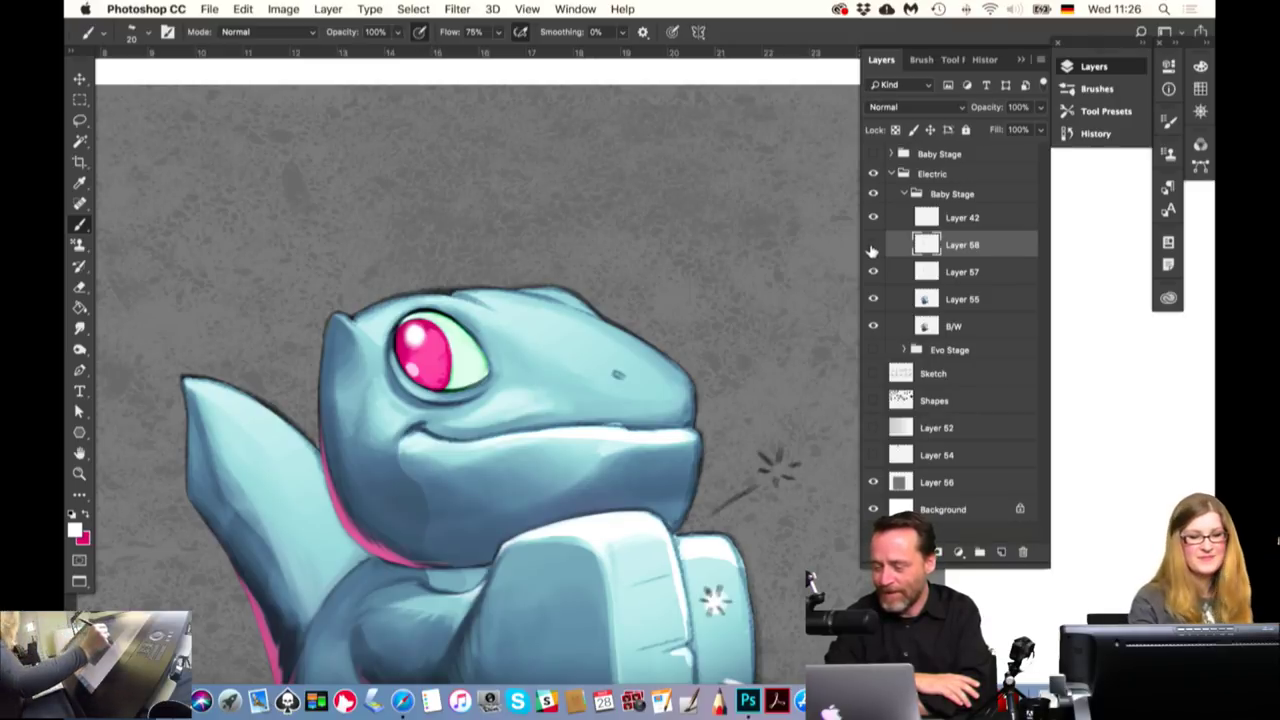
Sample the eye's pink and adjust it into a saturated purple paint colour
click(874, 245)
click(874, 245)
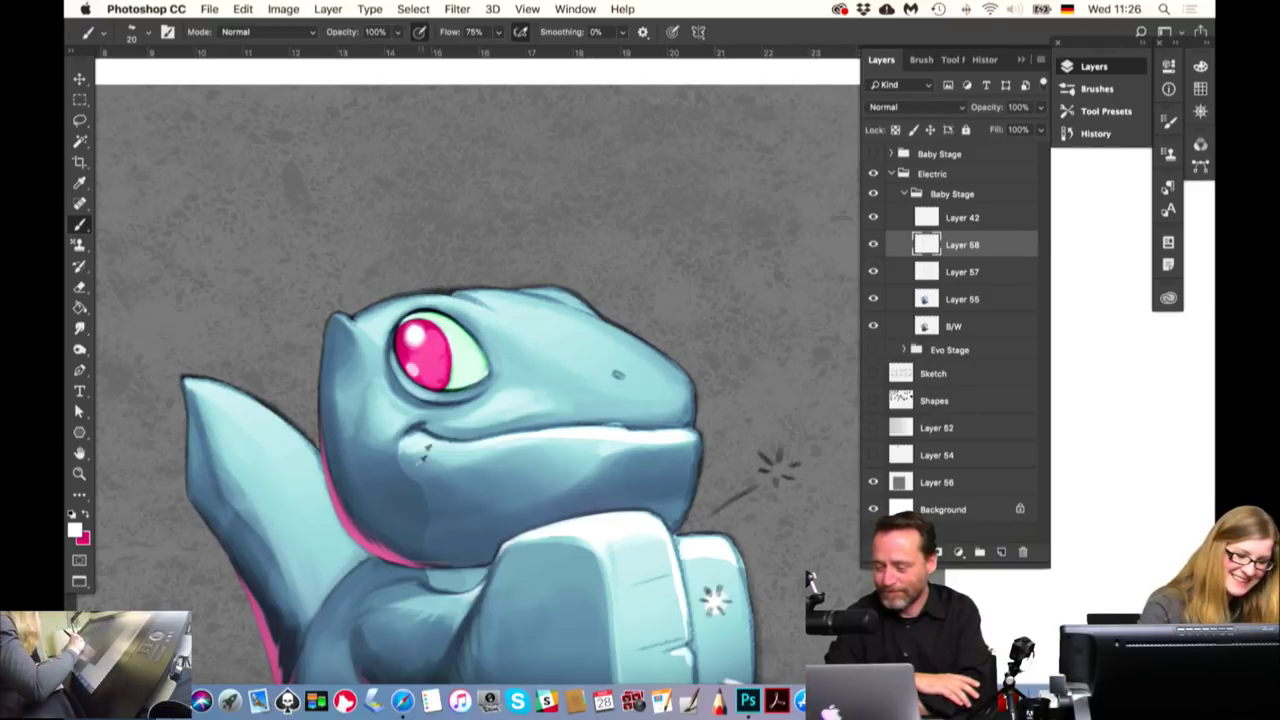
key(i)
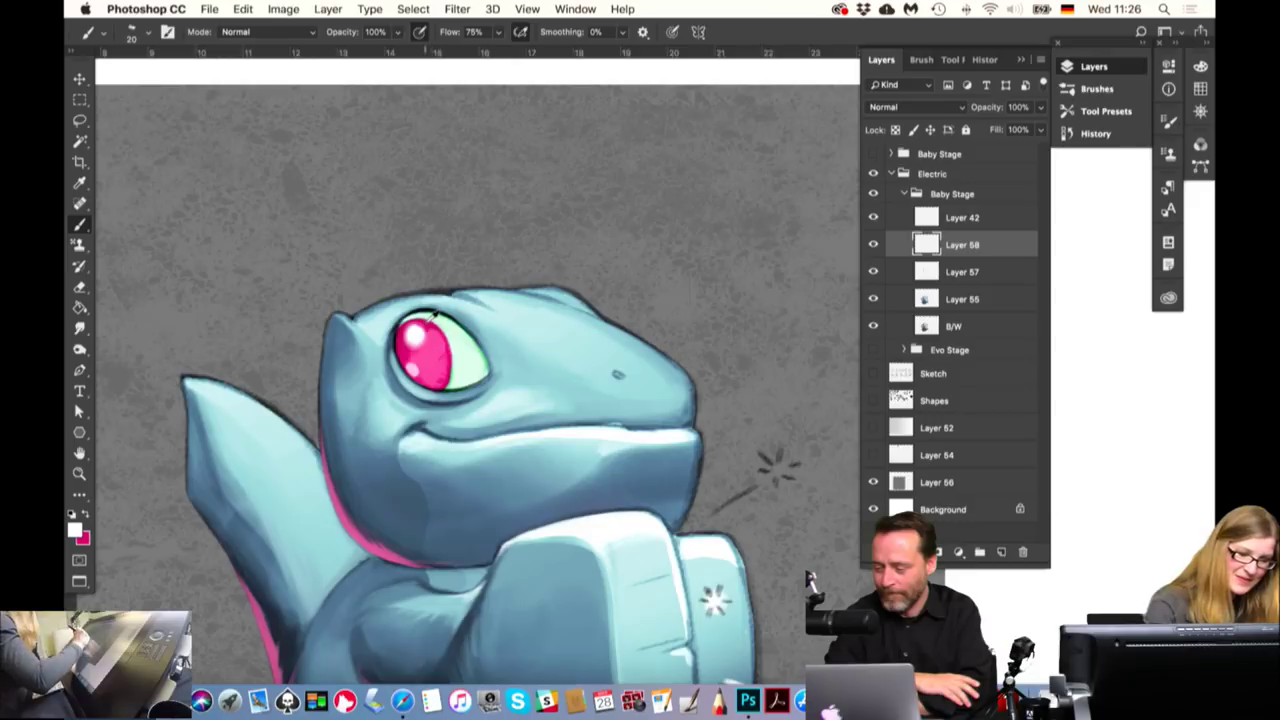
click(432, 316)
click(75, 530)
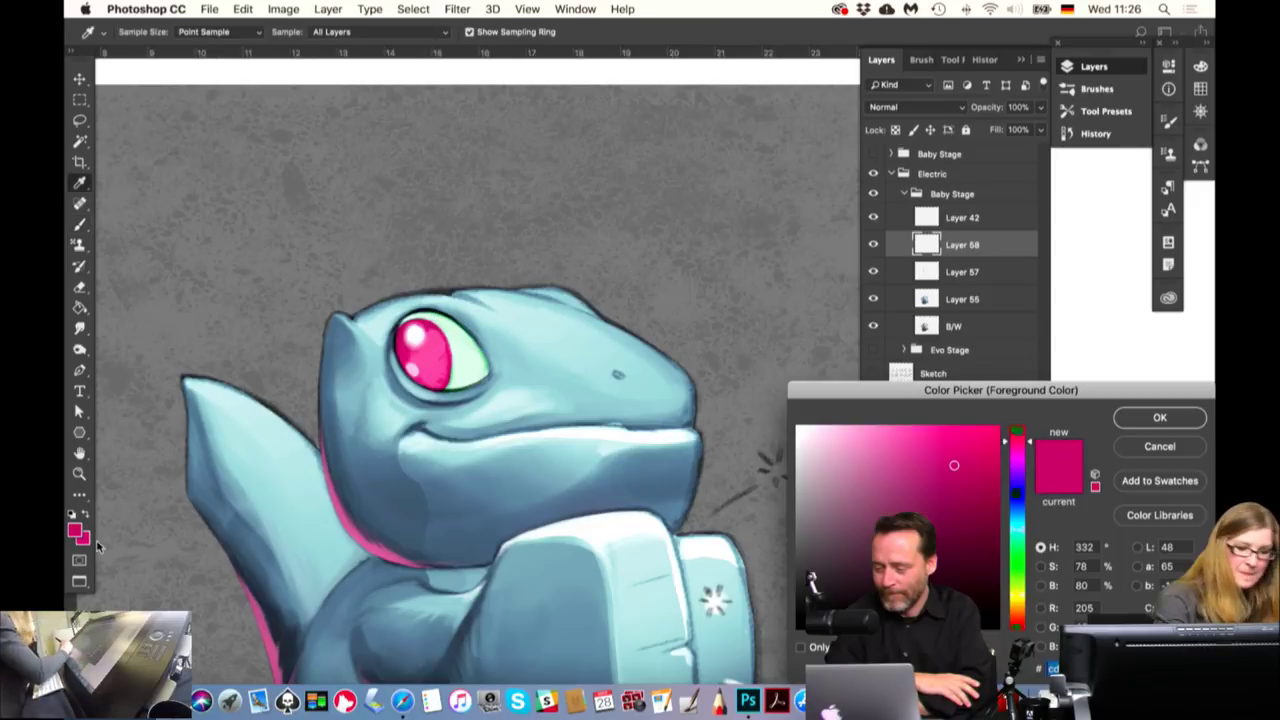
drag(1016, 440, 1016, 465)
click(998, 466)
key(Return)
key(b)
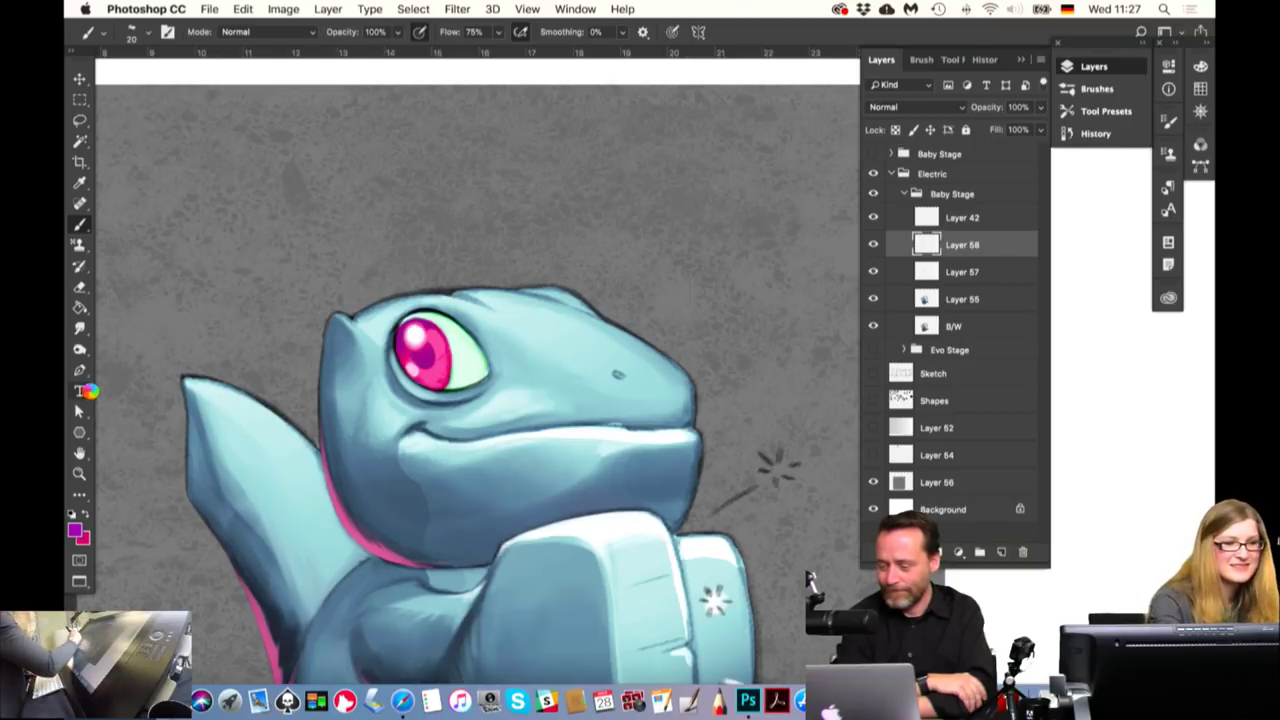
Confirm a dark purple paint colour, then sample bright pink and darker magenta from the iris
key(t)
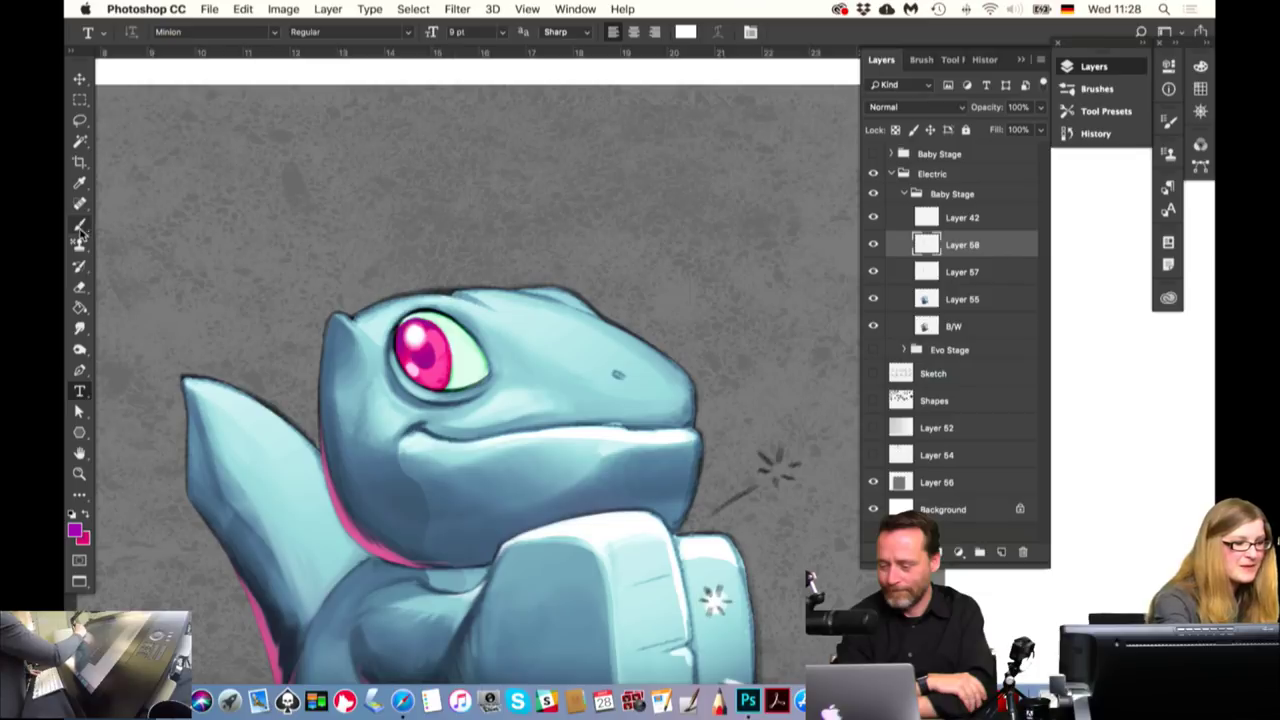
click(81, 226)
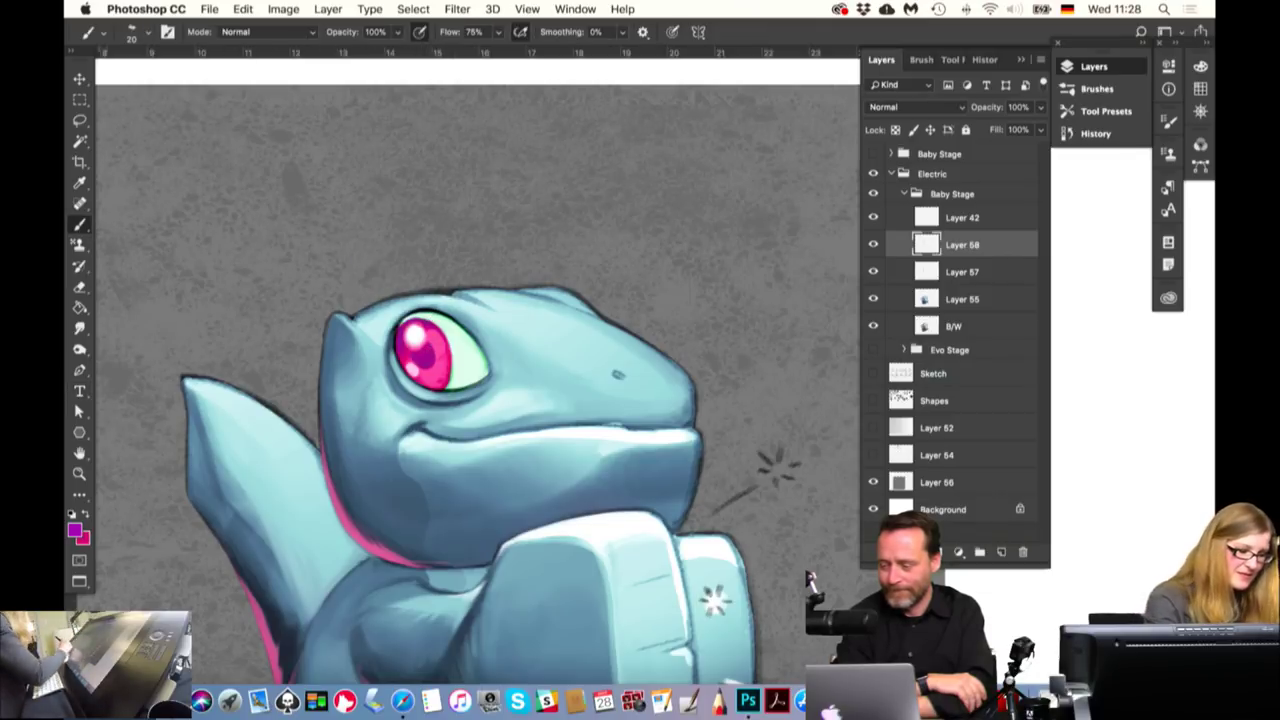
click(75, 530)
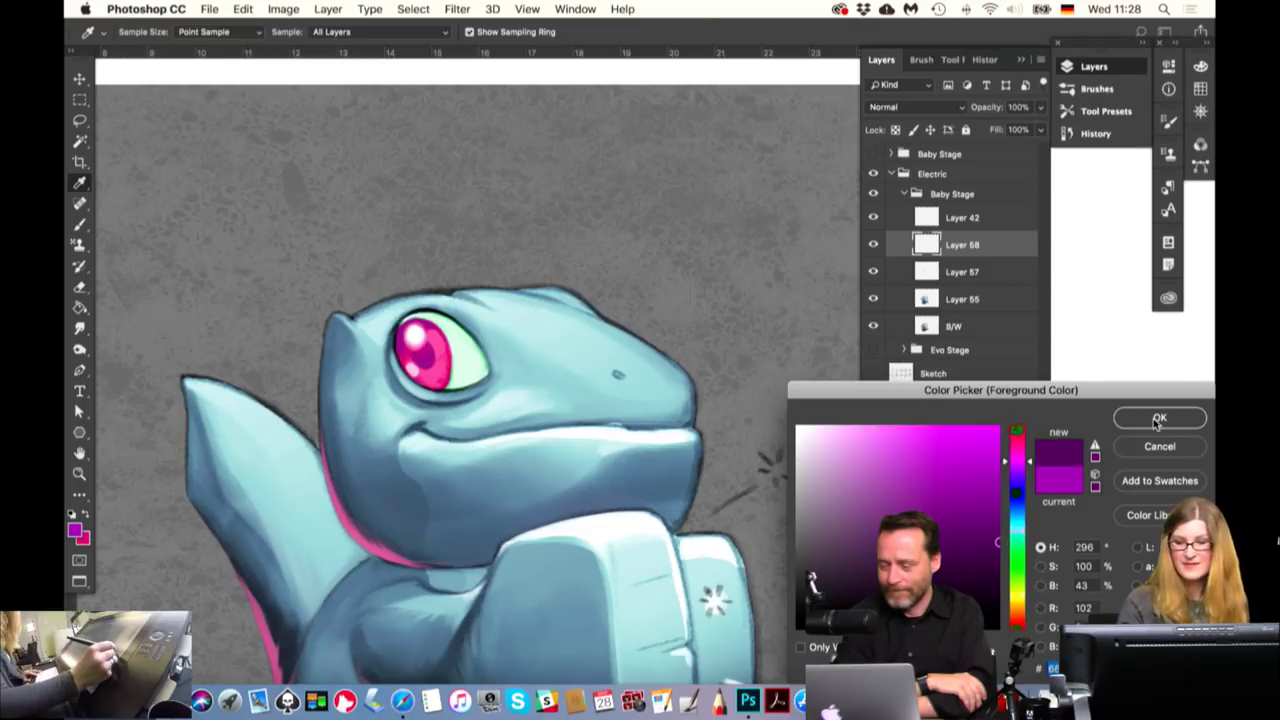
key(Return)
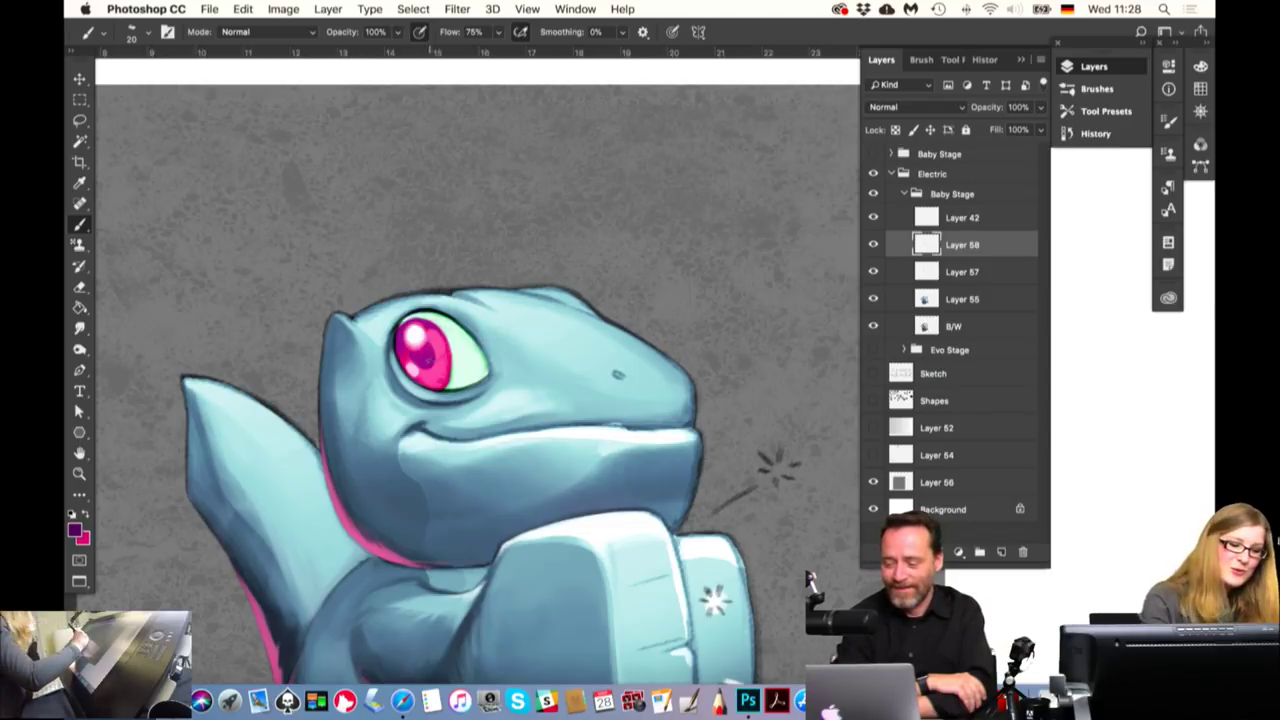
alt+click(414, 351)
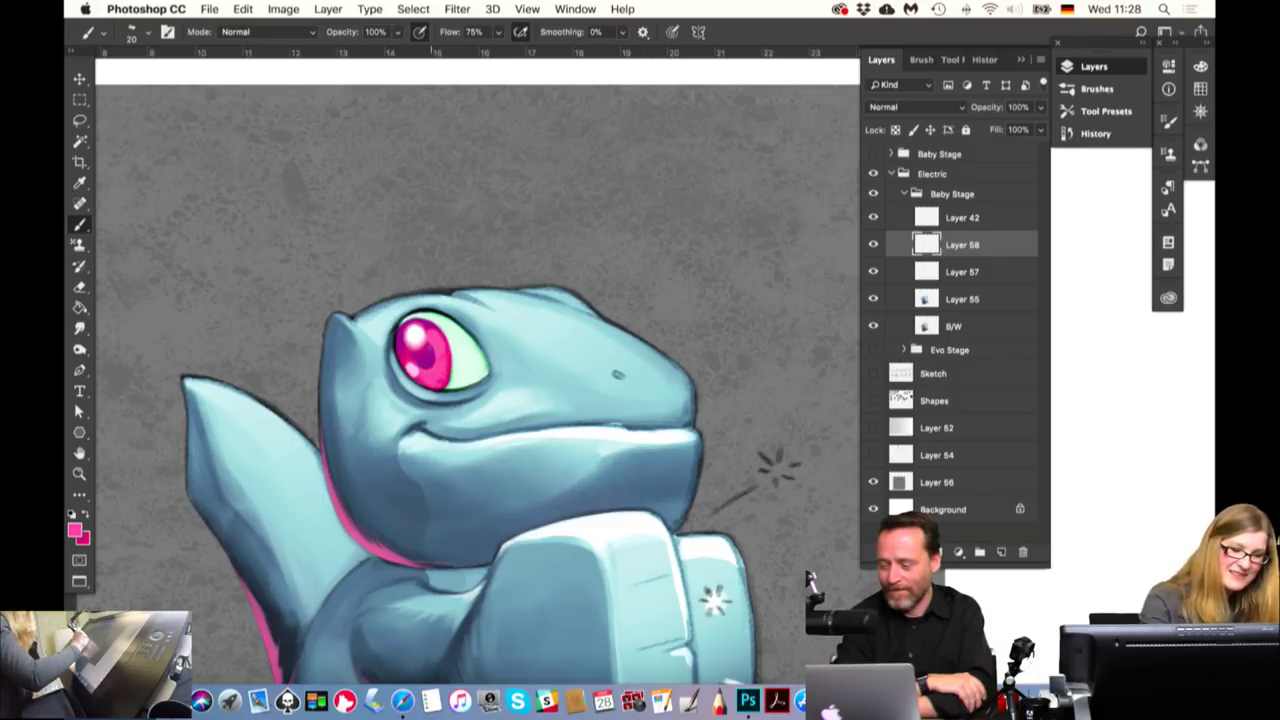
alt+click(432, 348)
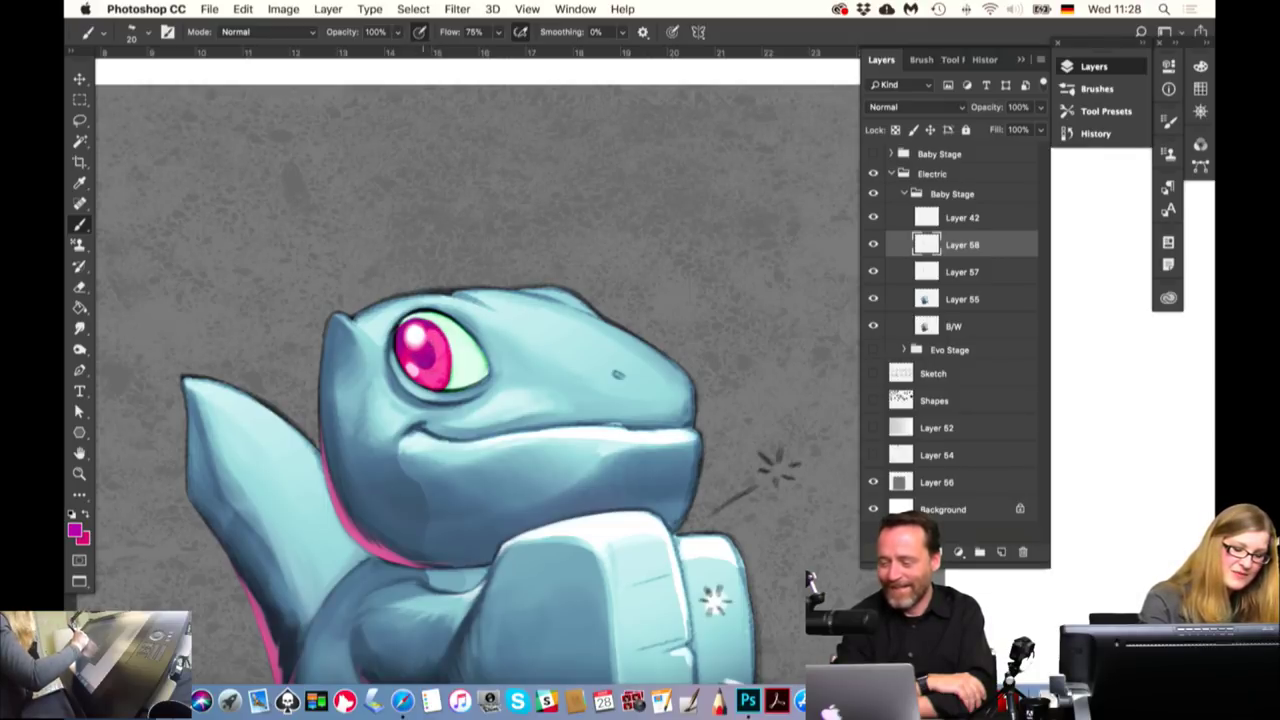
Shift the sampled magenta toward violet, lighten it to a pale pink, and resume brushing
alt+click(437, 367)
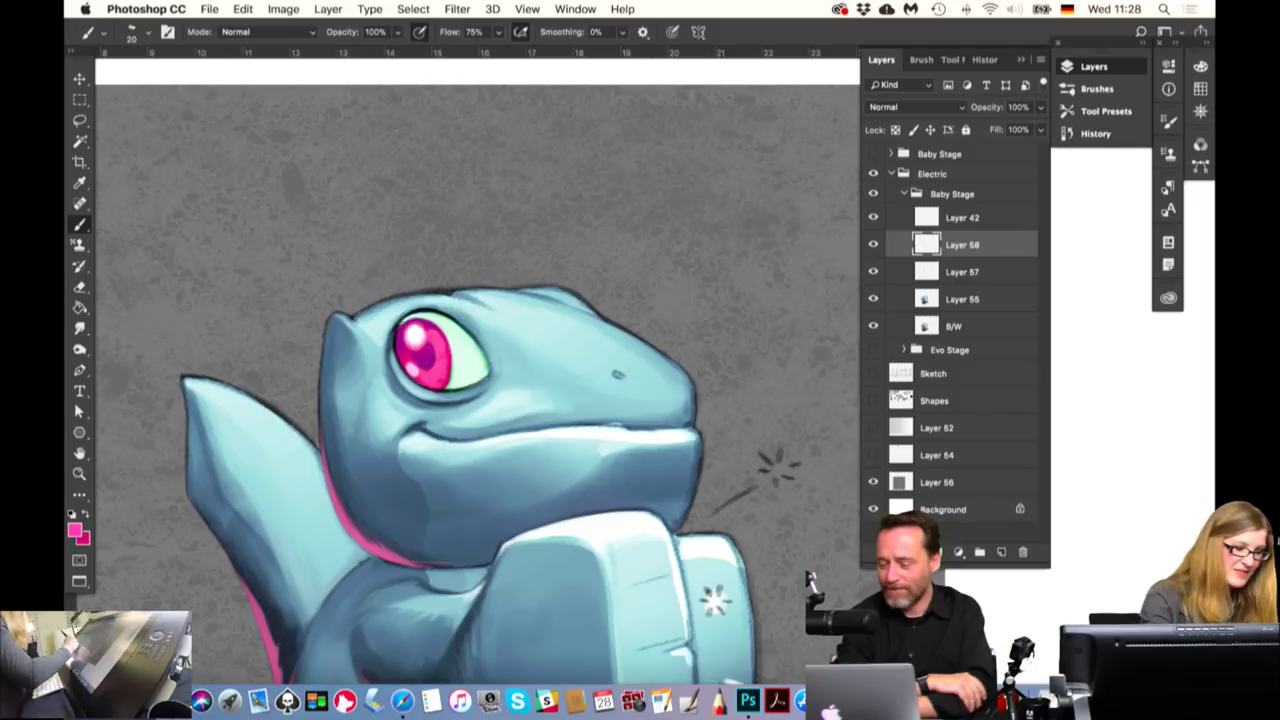
click(76, 530)
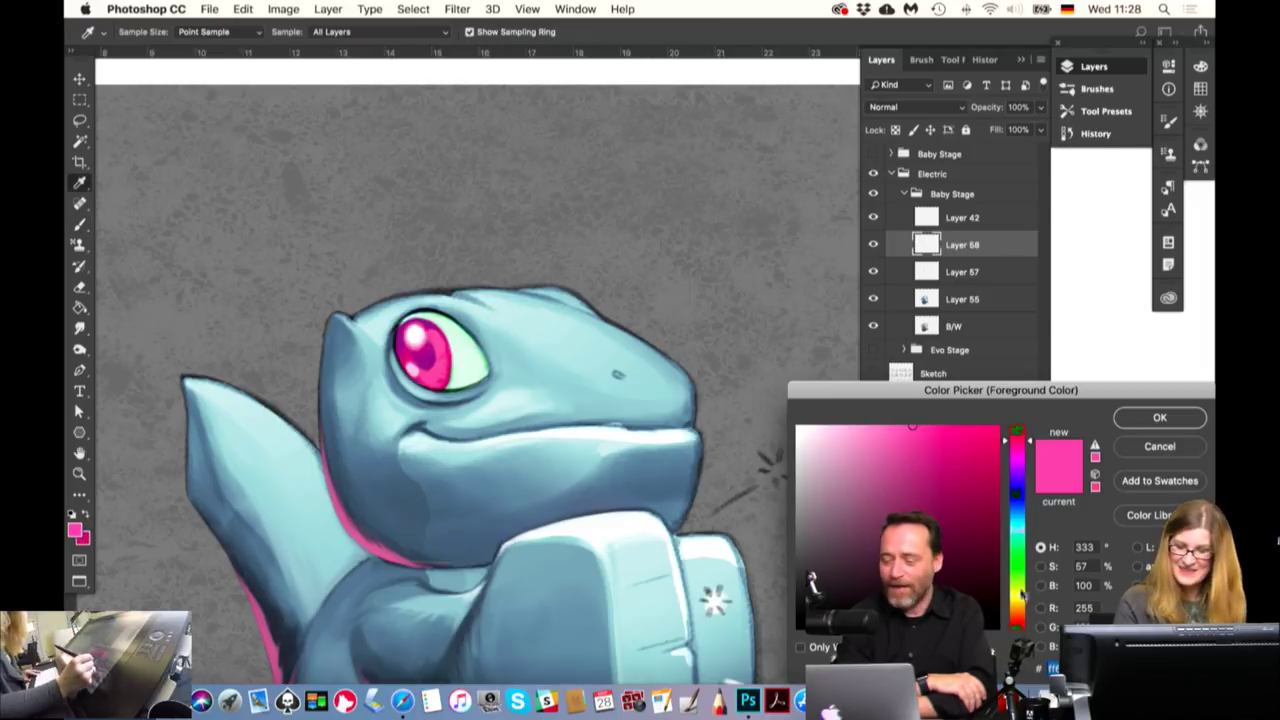
mouse_move(1033, 450)
mouse_down()
mouse_move(1035, 497)
mouse_move(1020, 461)
mouse_up()
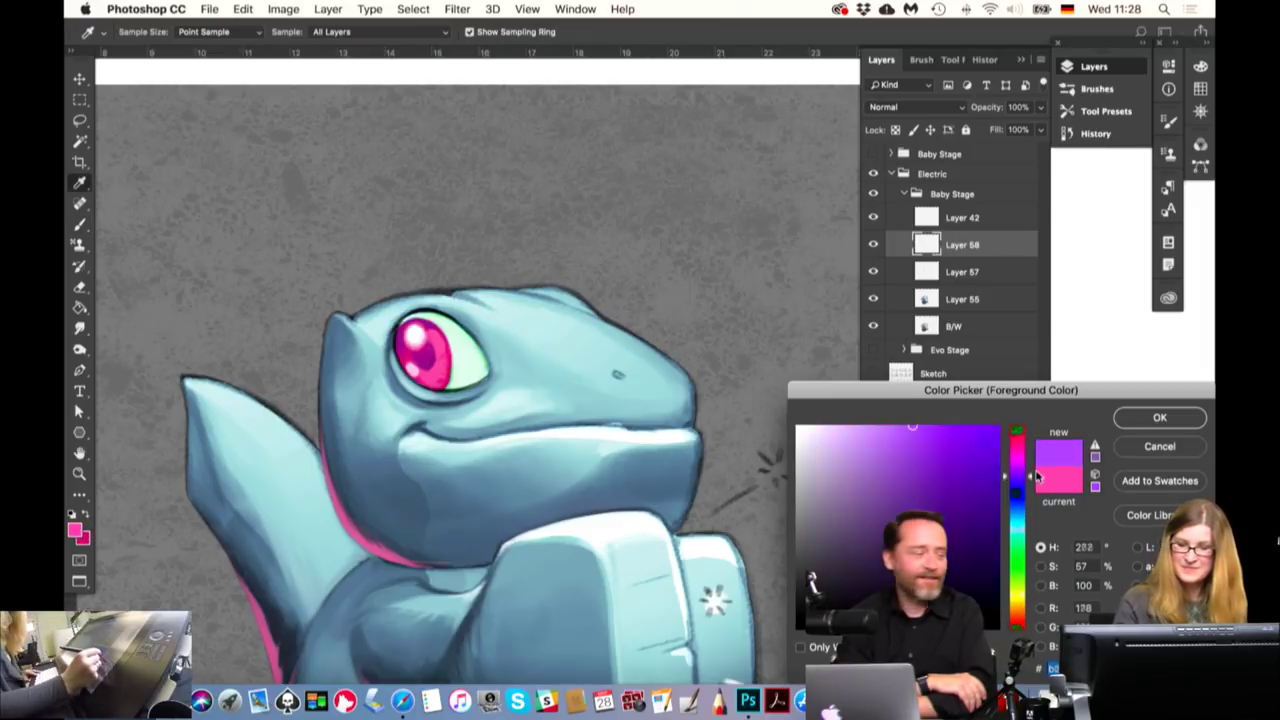
click(850, 426)
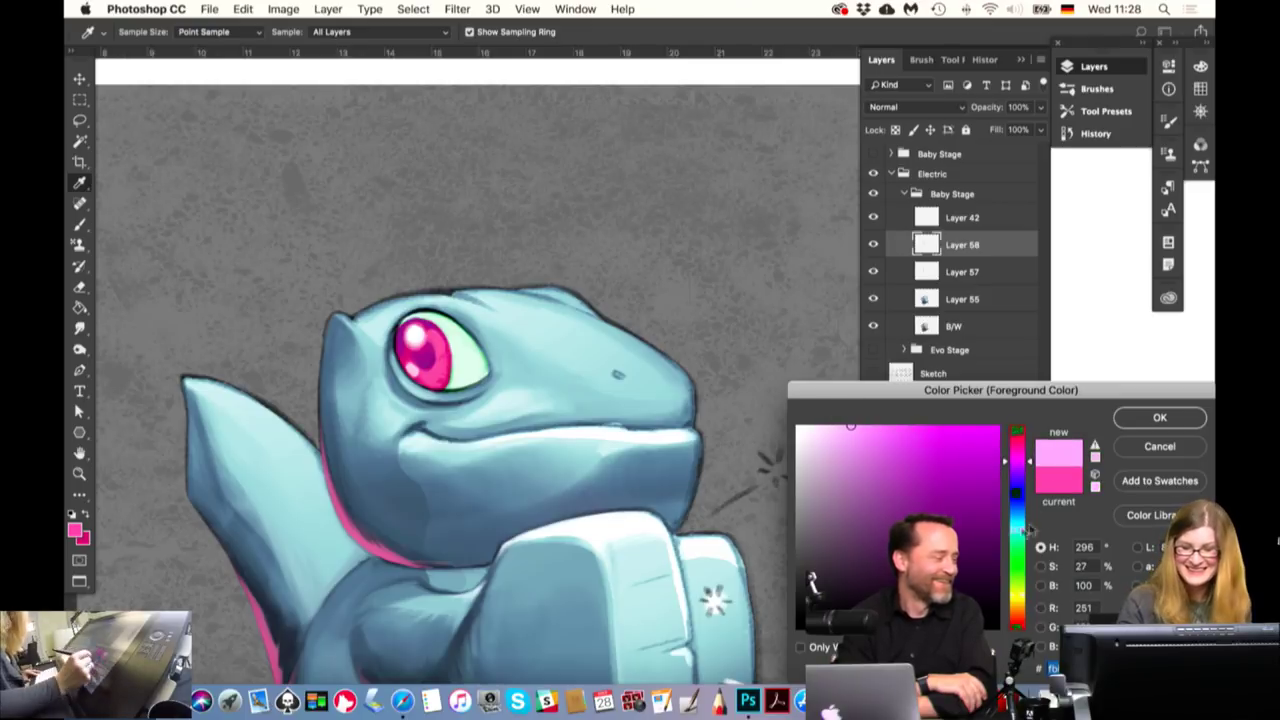
drag(1034, 468, 1040, 440)
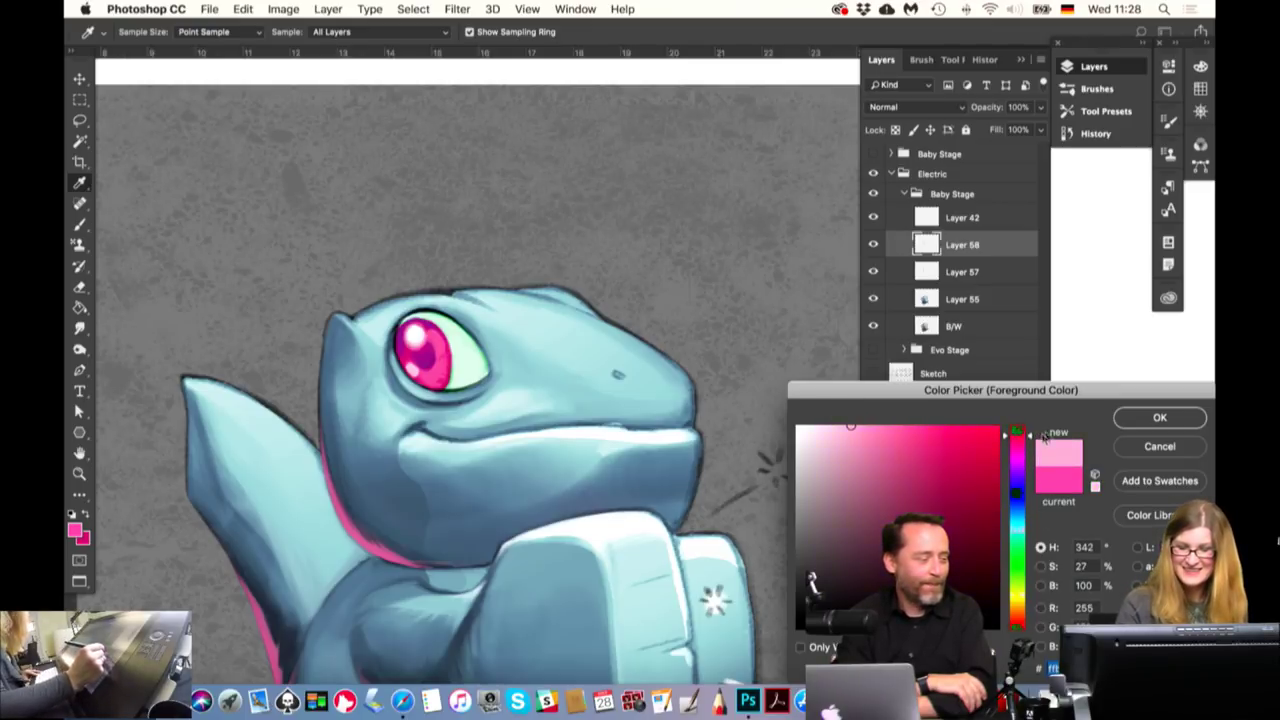
click(1160, 418)
key(b)
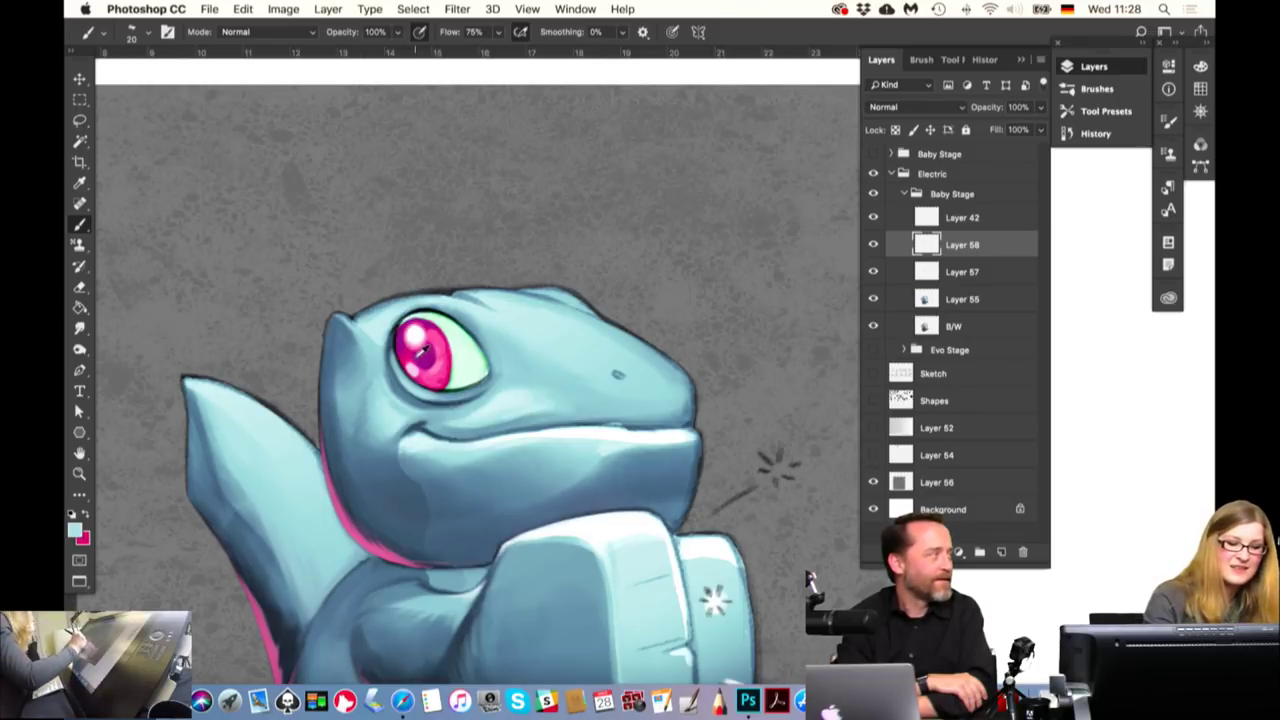
Sample dark, white, body-blue, eye-green and near-white colours to shade the head, undoing two strokes near the eye
alt+click(404, 324)
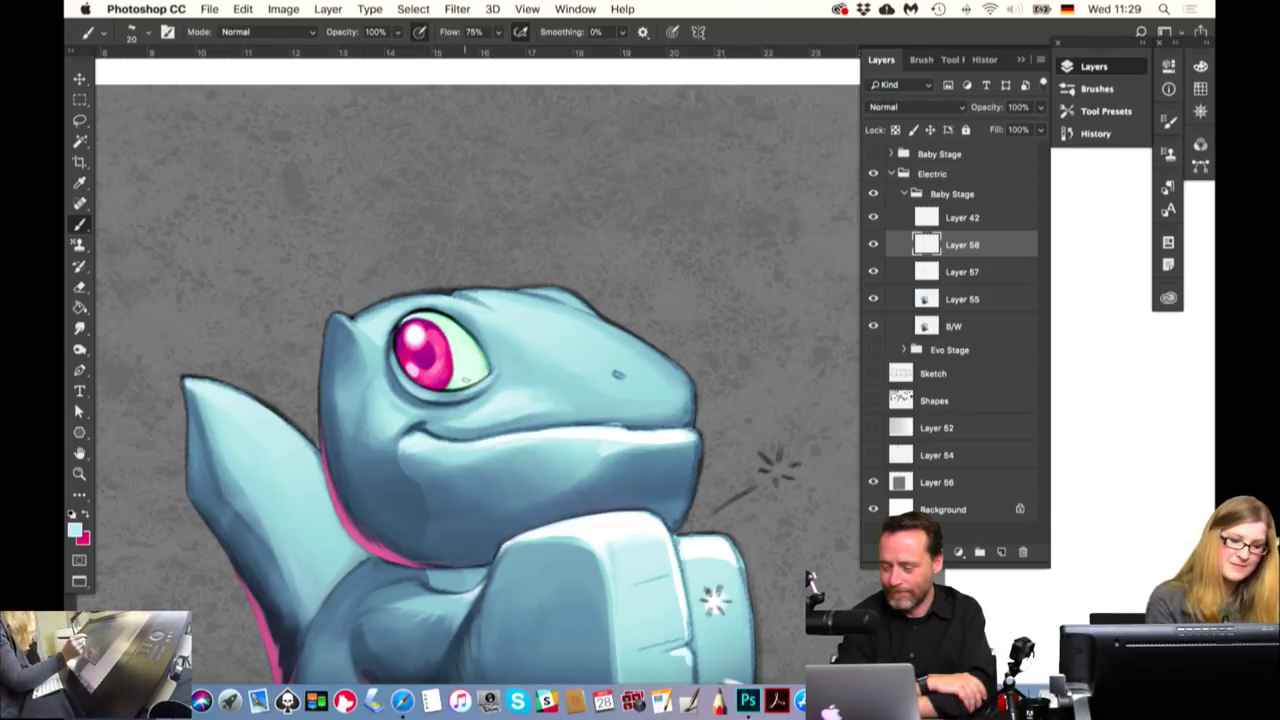
alt+click(581, 434)
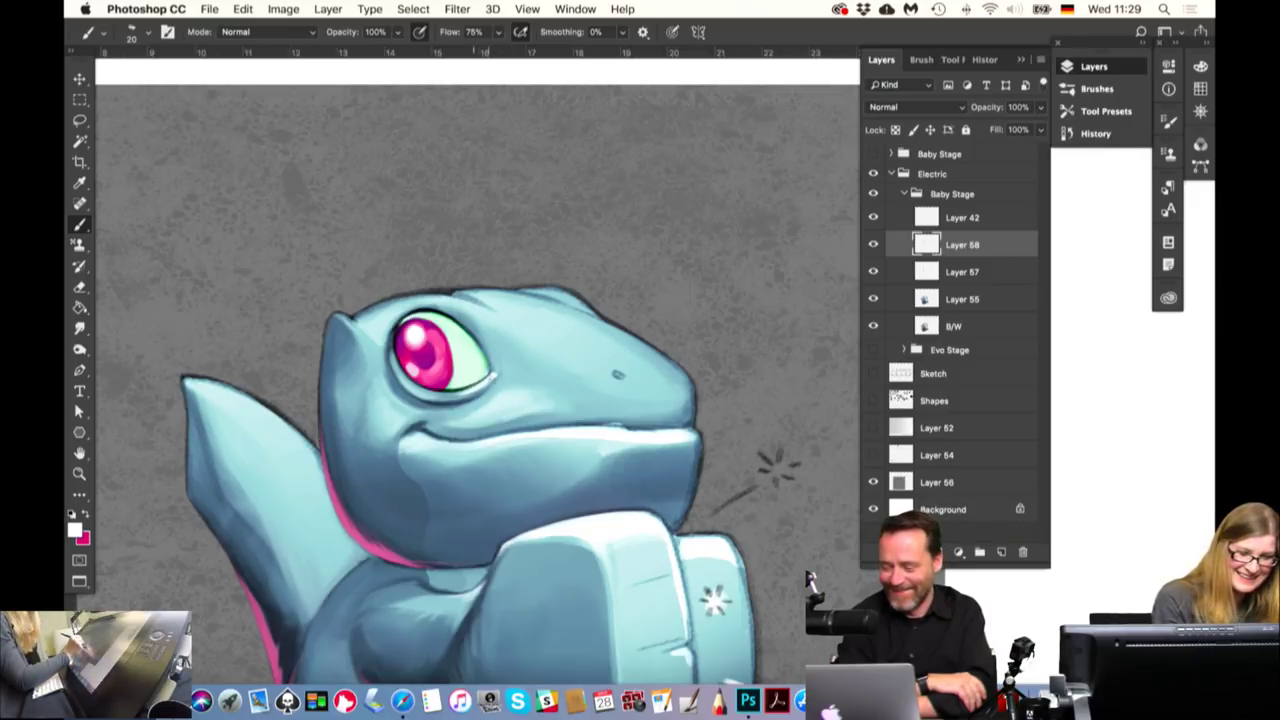
alt+click(624, 453)
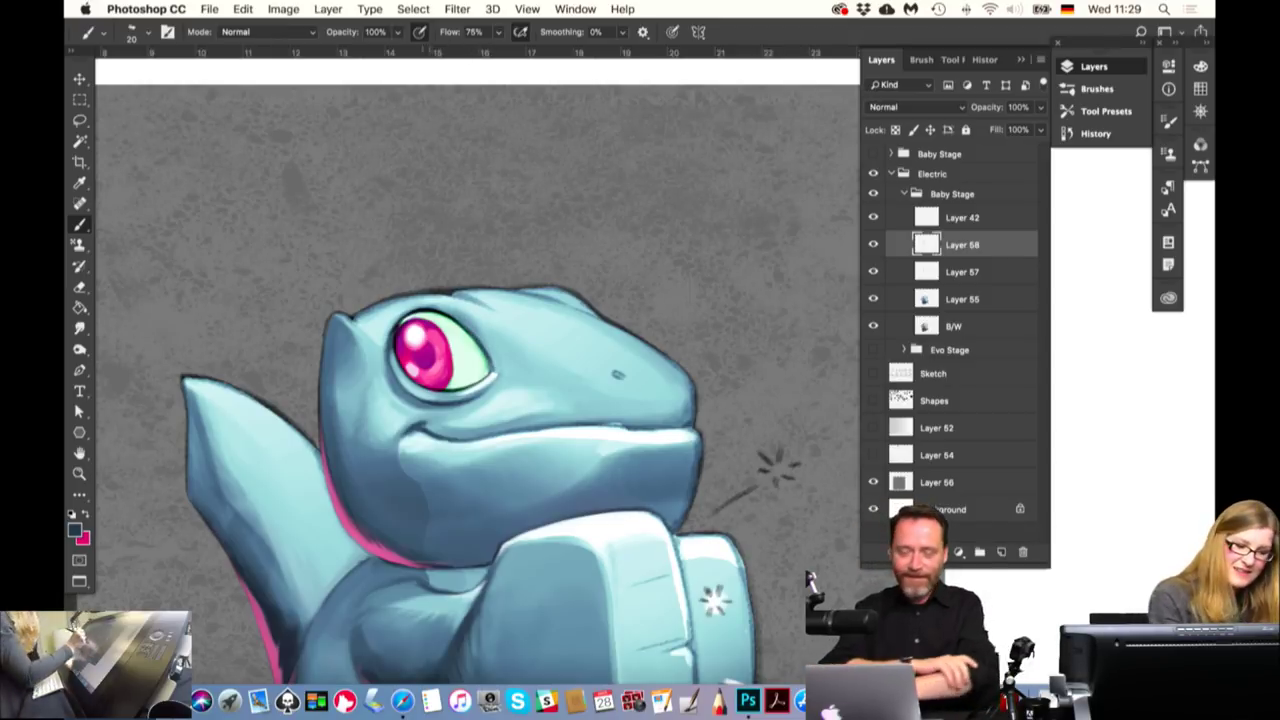
alt+click(453, 311)
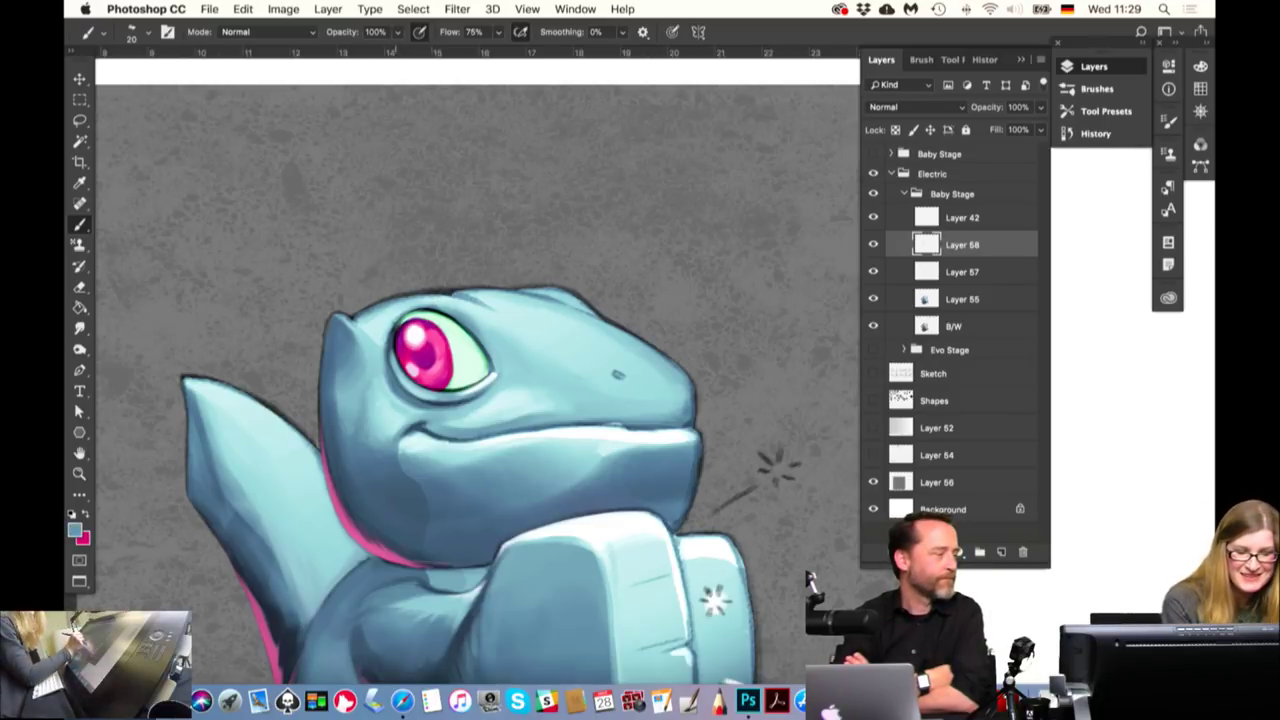
alt+click(428, 312)
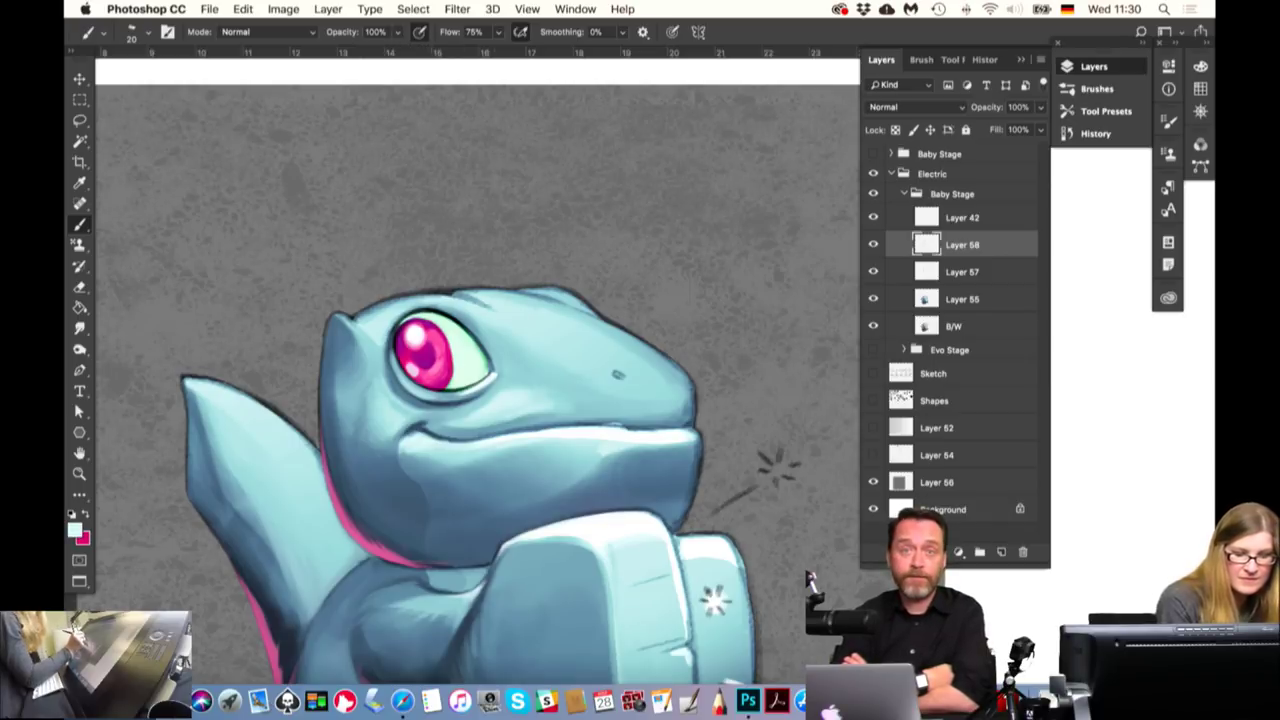
alt+click(300, 70)
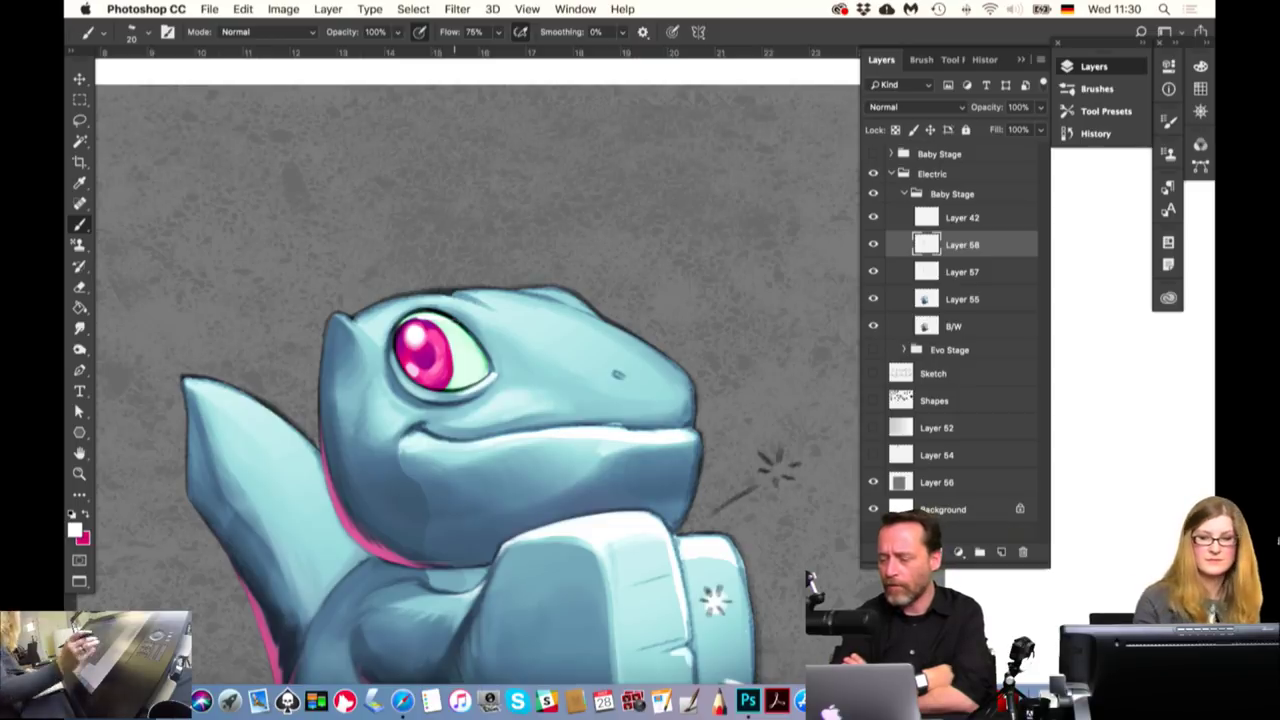
key(ctrl+z)
key(ctrl+z)
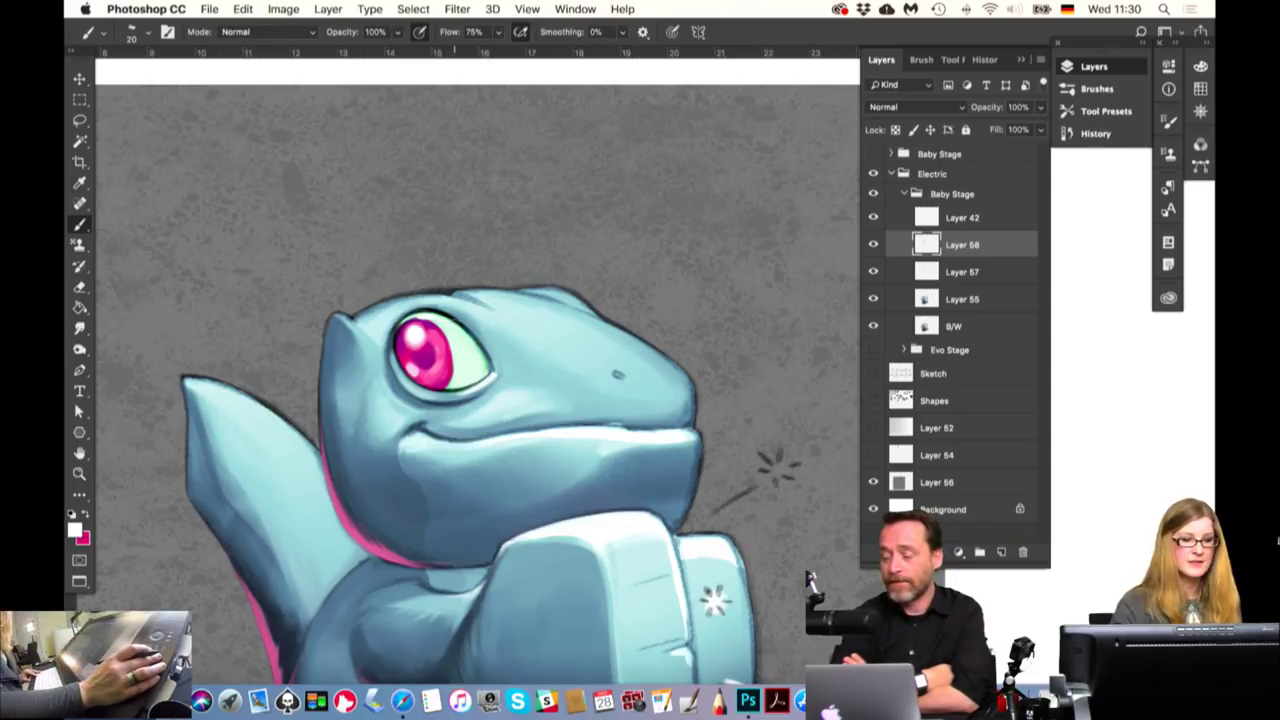
key(ctrl+z)
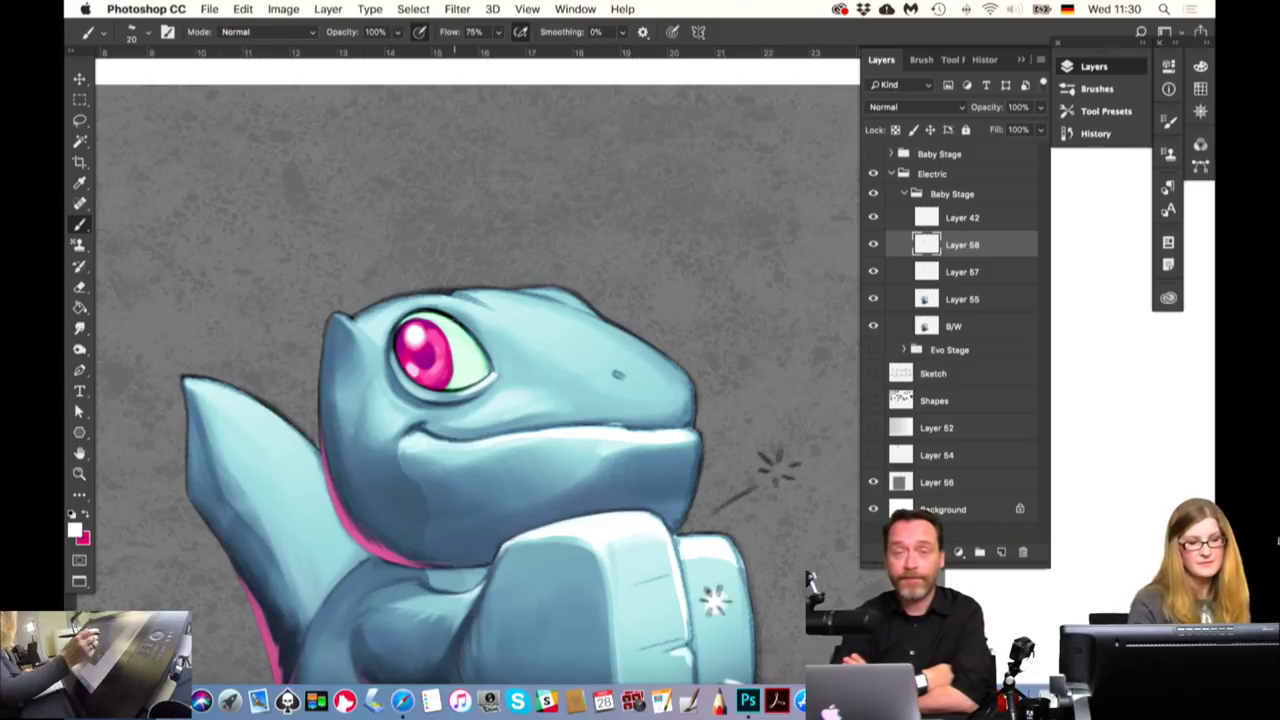
Lasso the area around the eye and add a new layer above Layer 58
key(l)
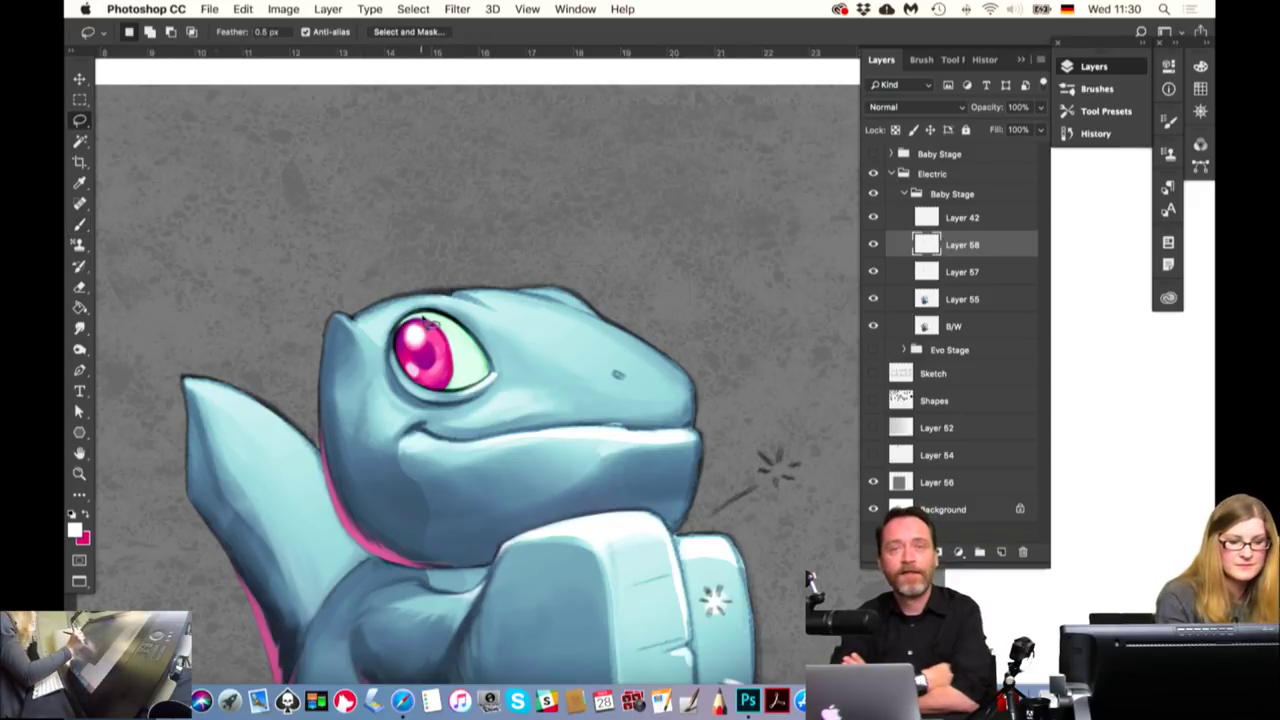
mouse_move(420, 322)
mouse_down()
mouse_move(432, 396)
mouse_move(497, 368)
mouse_up()
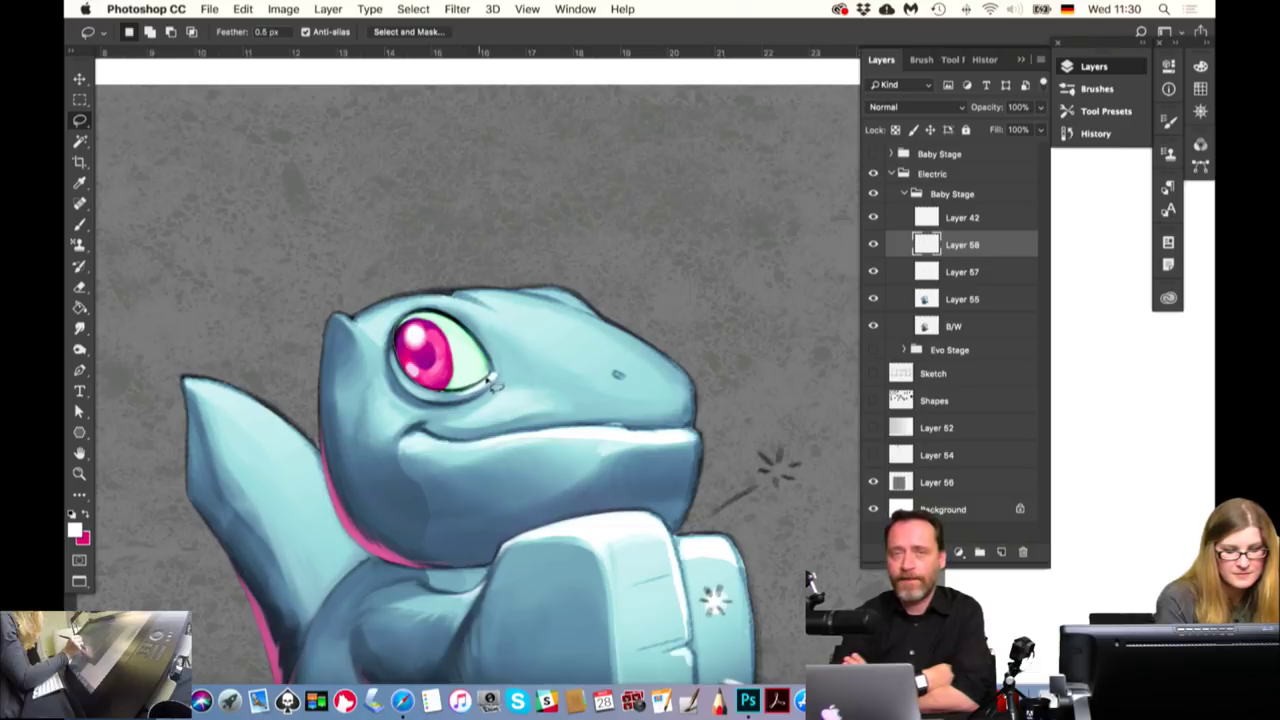
drag(440, 318, 418, 322)
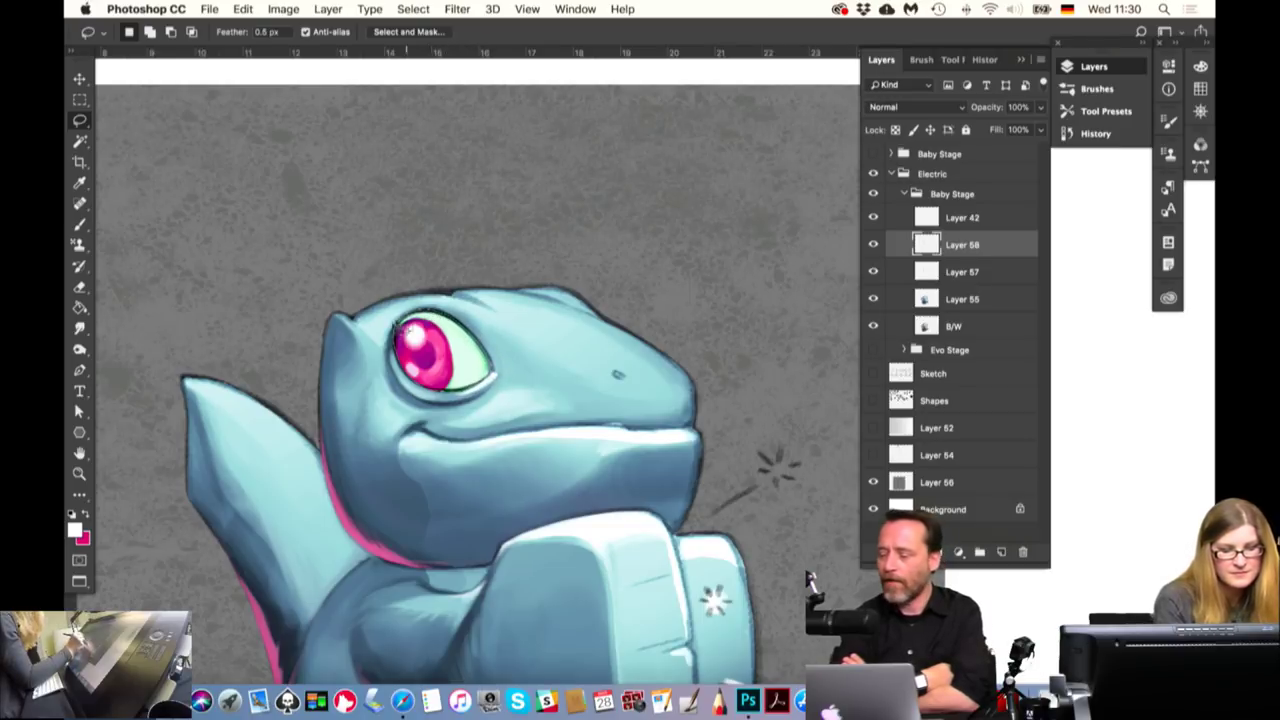
click(1001, 552)
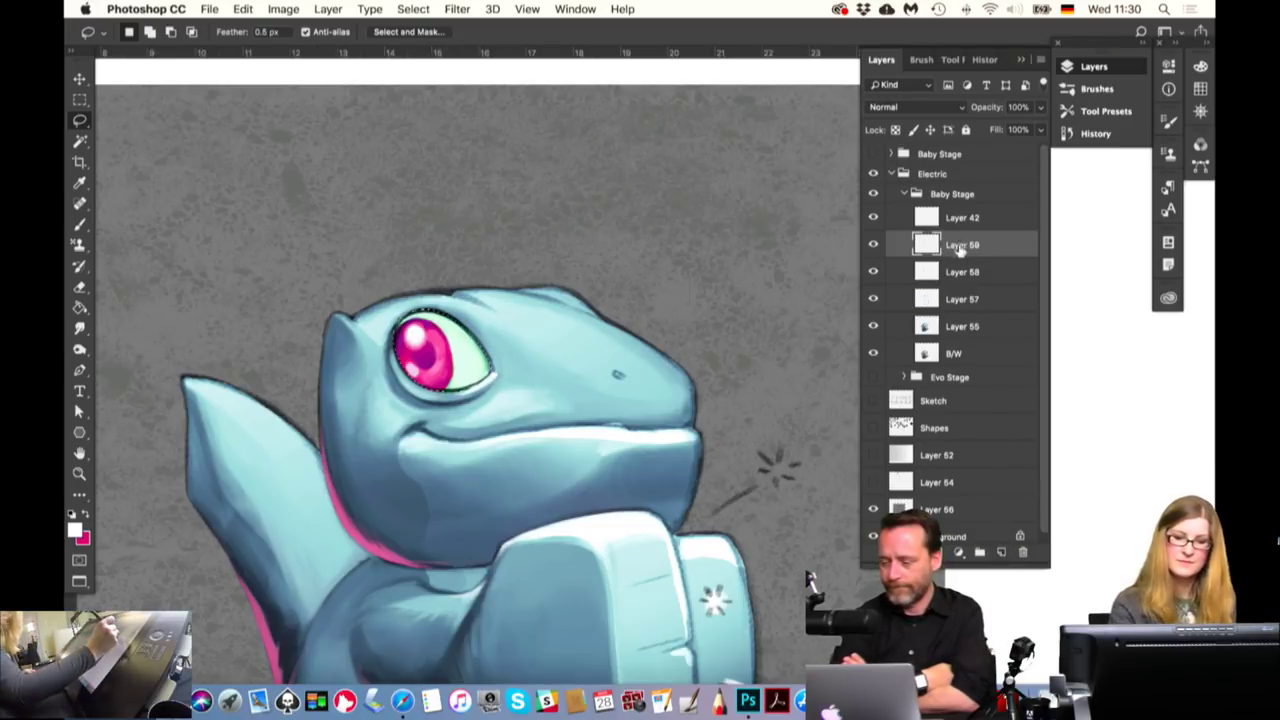
Set the new layer to Color Dodge and paint a glow with a 165 px brush
click(912, 107)
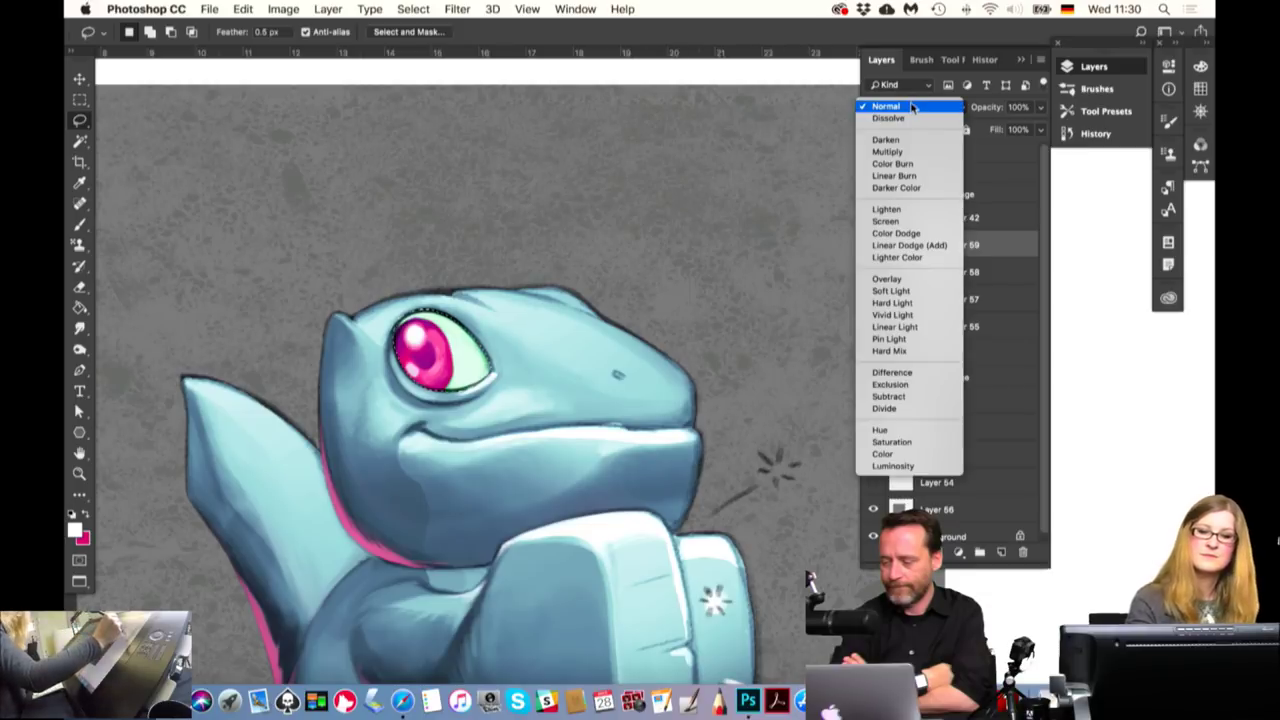
click(920, 108)
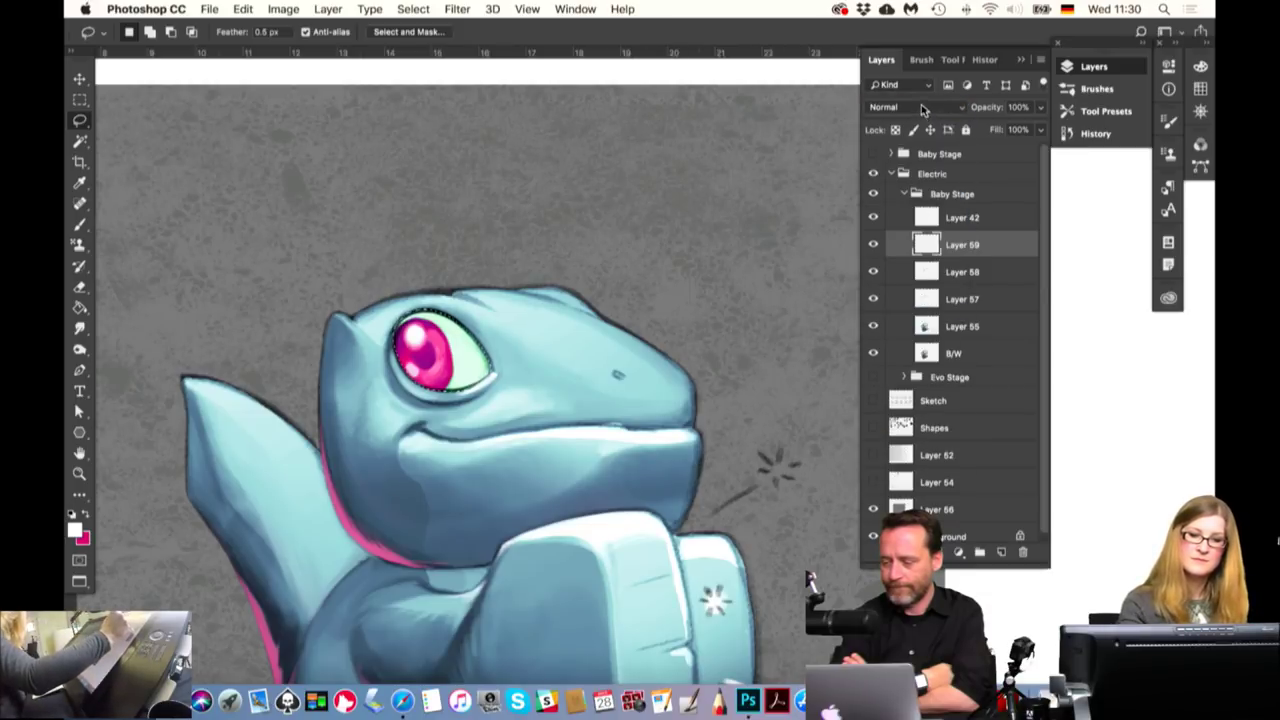
click(921, 105)
click(896, 233)
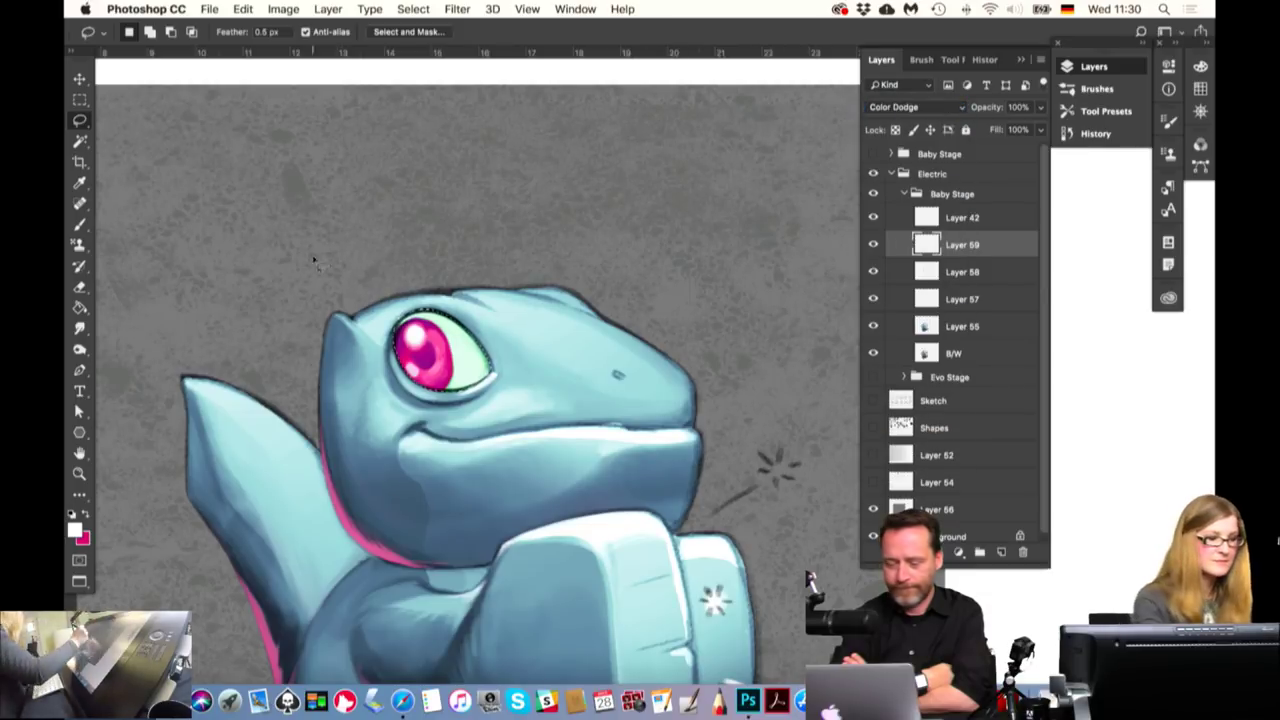
click(82, 226)
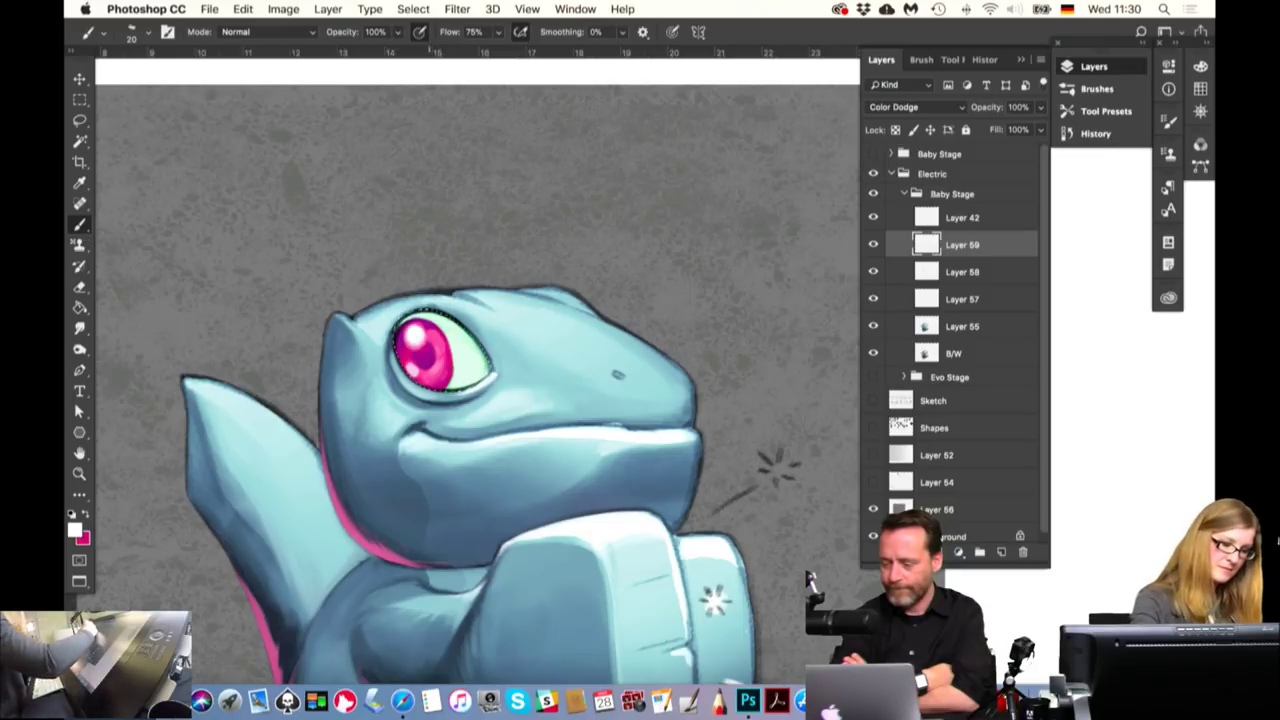
drag(455, 295, 480, 300)
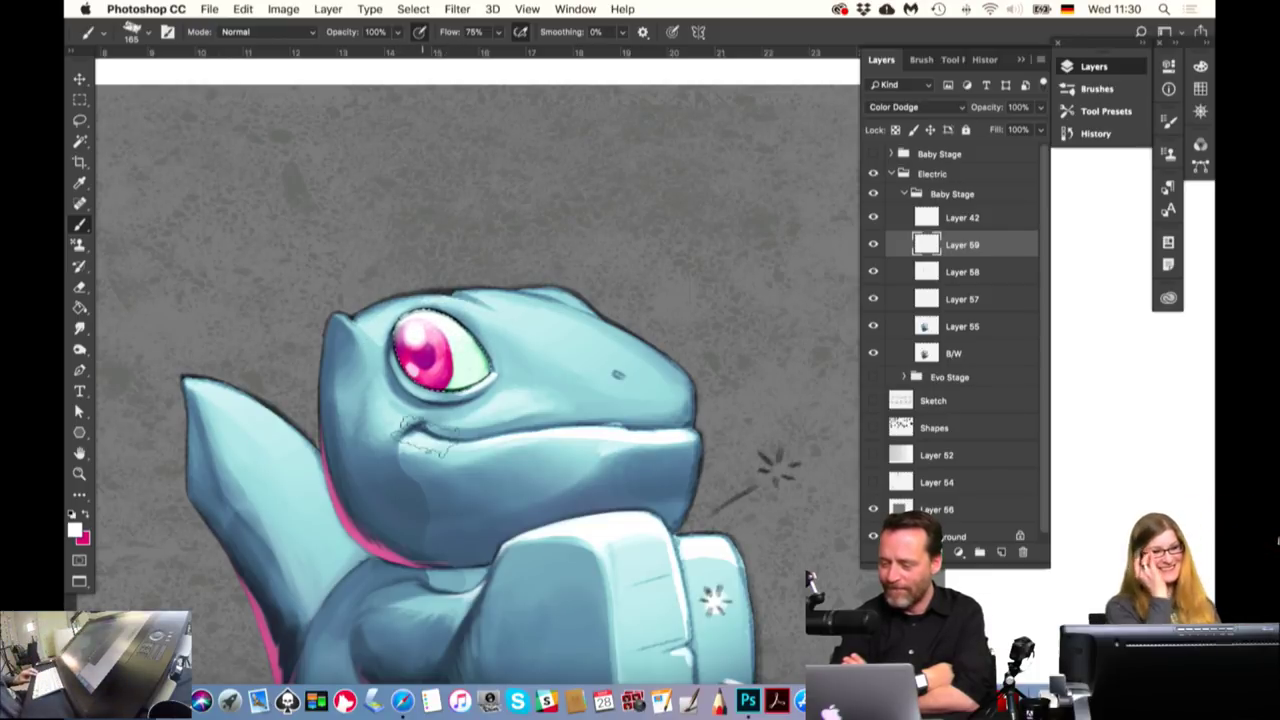
Switch the glow layer to Overlay, load its pixels as a selection, and sample the body's light blue
click(915, 107)
click(898, 155)
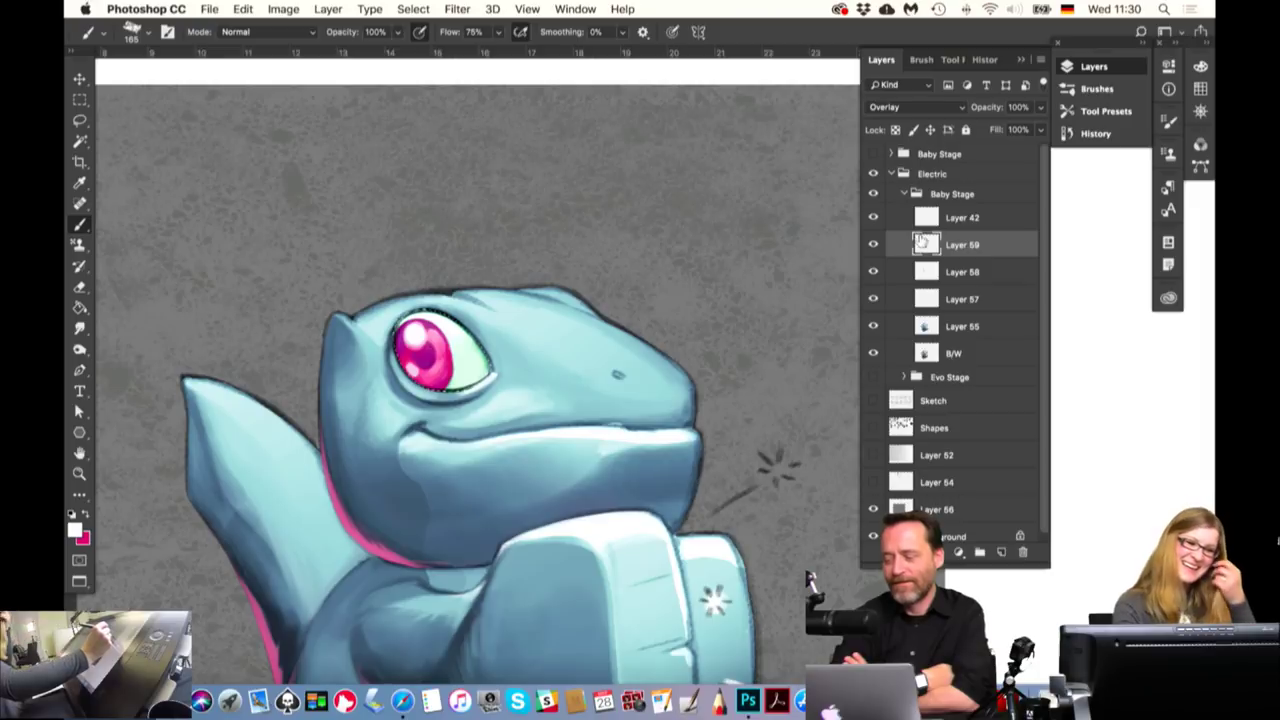
super+click(922, 240)
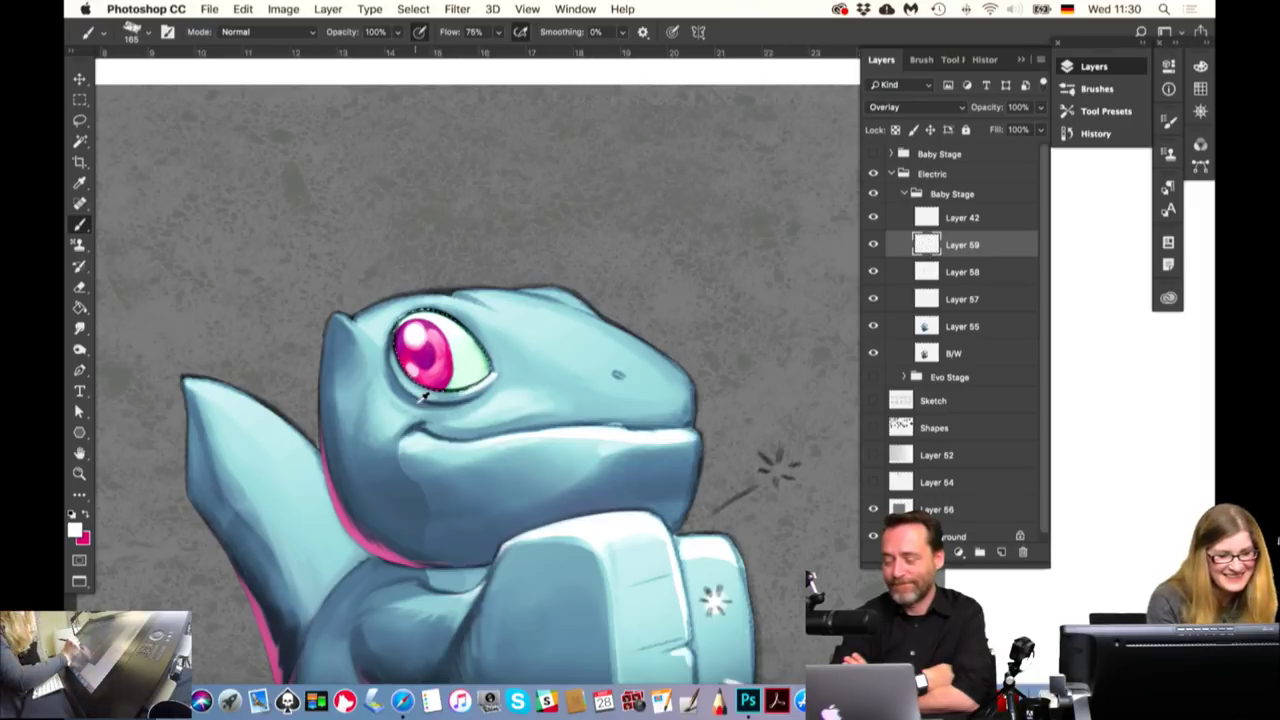
alt+click(495, 380)
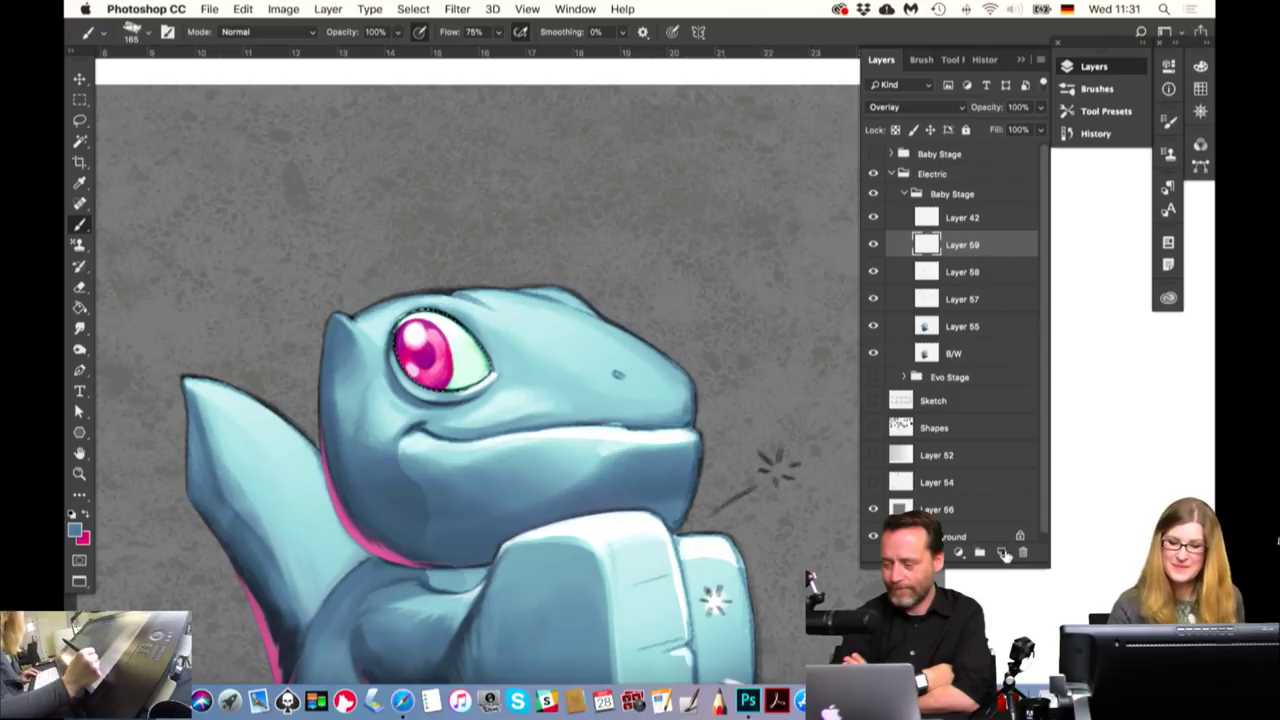
Add a Multiply layer above Layer 59 and widen the green ring around the pink eye
click(1003, 553)
click(915, 106)
click(900, 150)
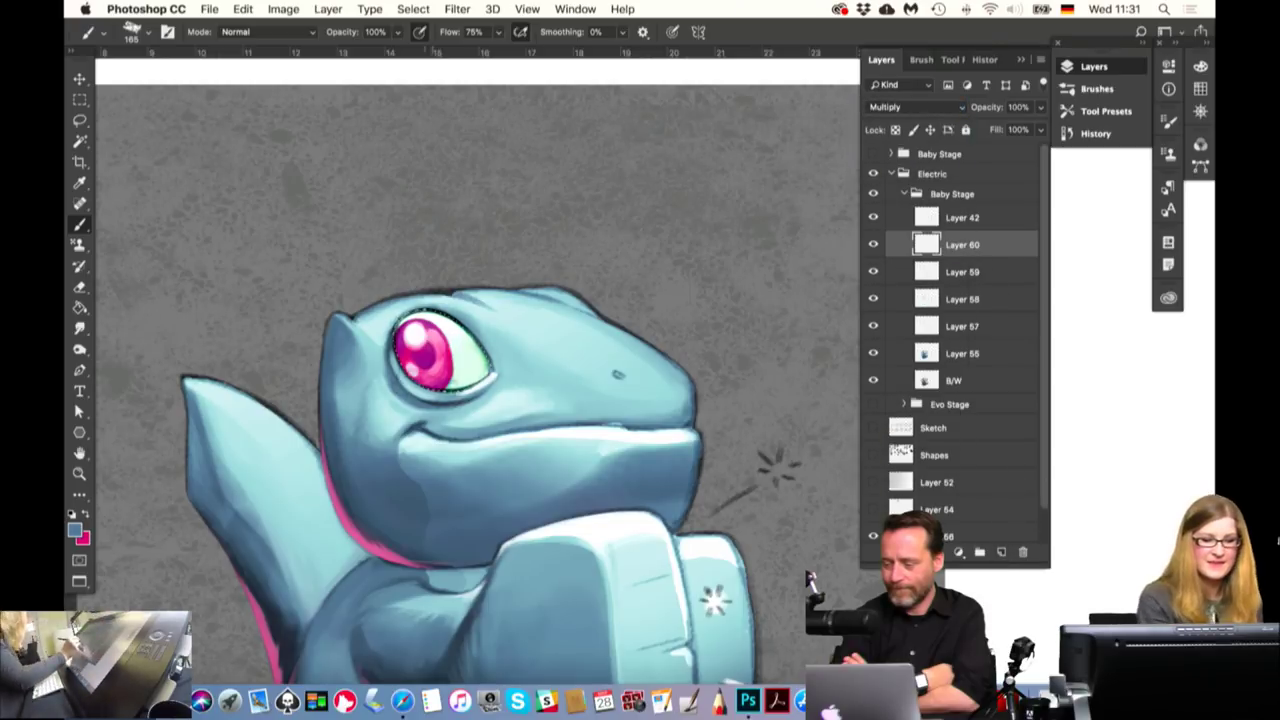
alt+click(488, 366)
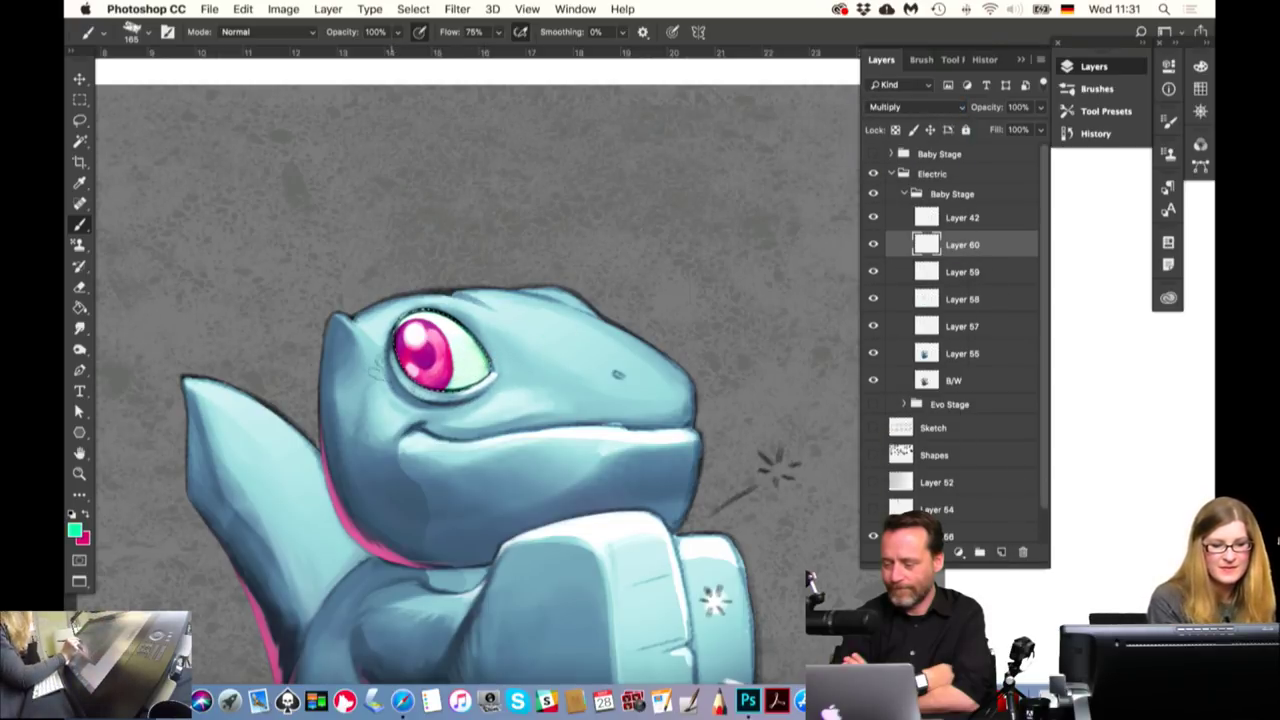
mouse_move(452, 378)
mouse_down()
mouse_move(478, 370)
mouse_move(505, 392)
mouse_move(518, 375)
mouse_up()
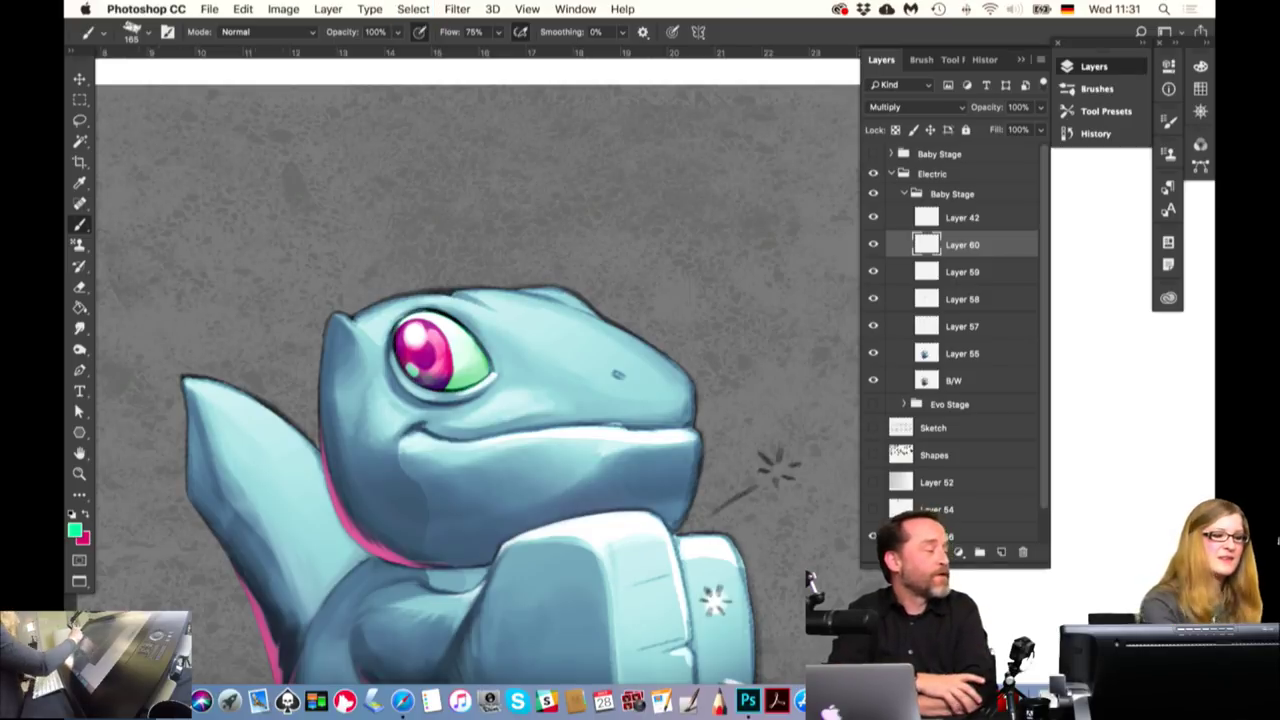
click(82, 288)
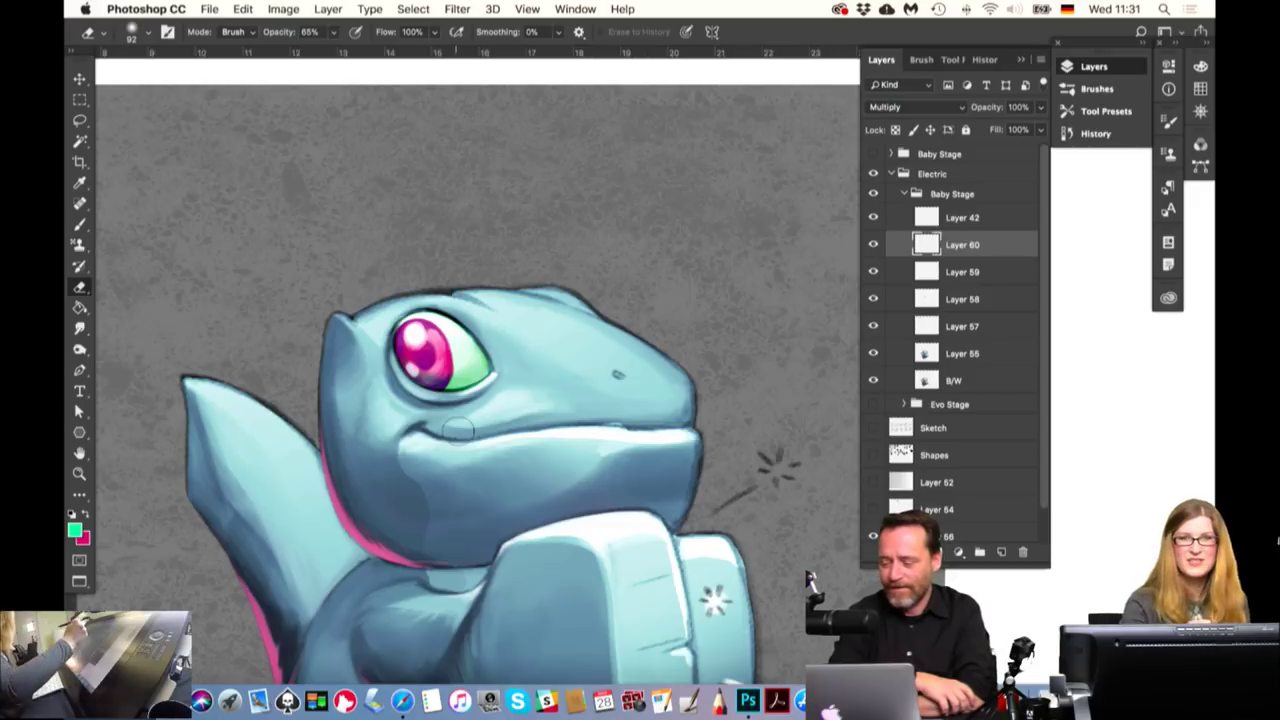
Compare the eye with Layer 60 hidden and shown, then return to the Brush tool
click(873, 244)
click(873, 244)
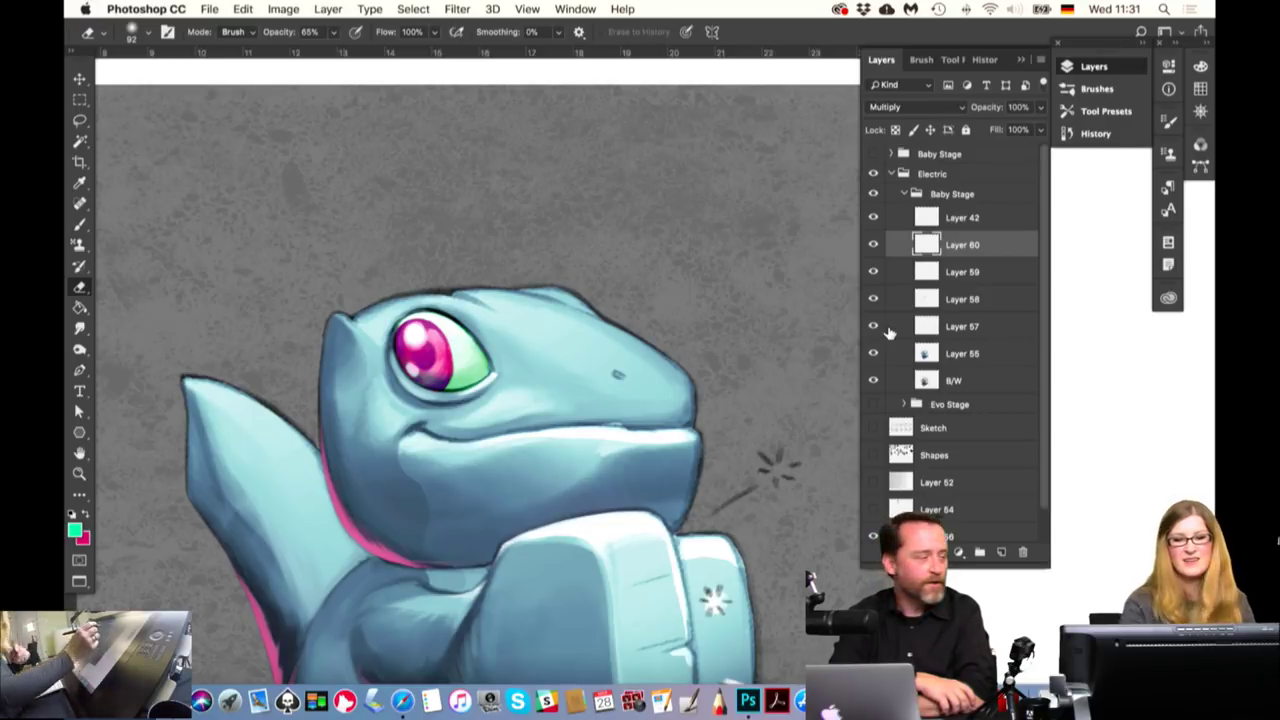
click(80, 224)
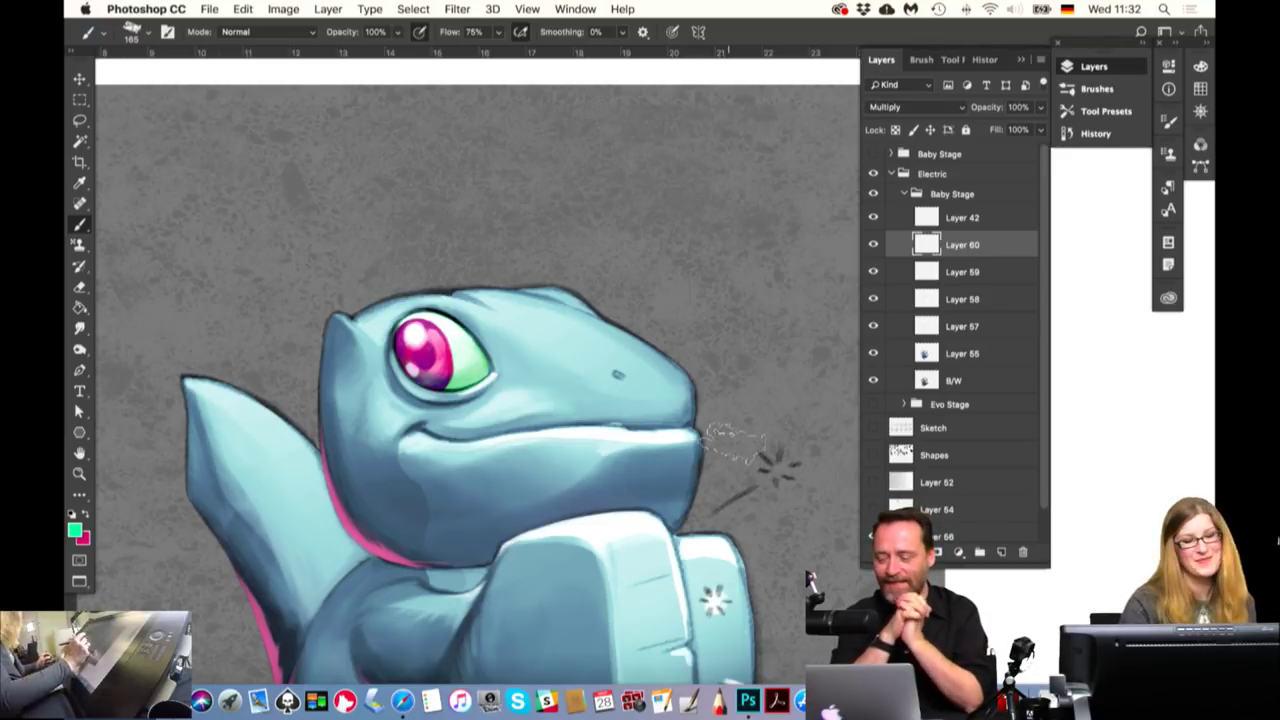
Compare the eye with Layer 60 toggled and leave Layer 42's sparkles hidden
click(873, 245)
click(873, 245)
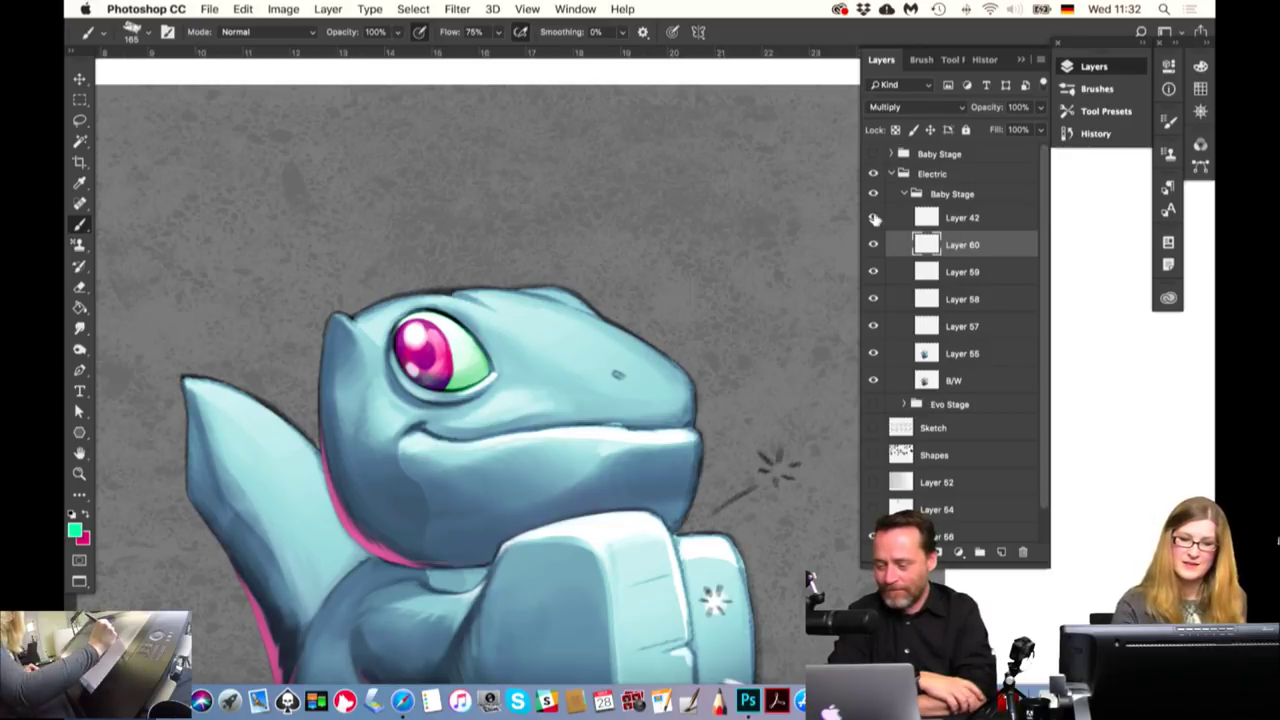
click(874, 217)
click(874, 217)
click(874, 217)
click(874, 245)
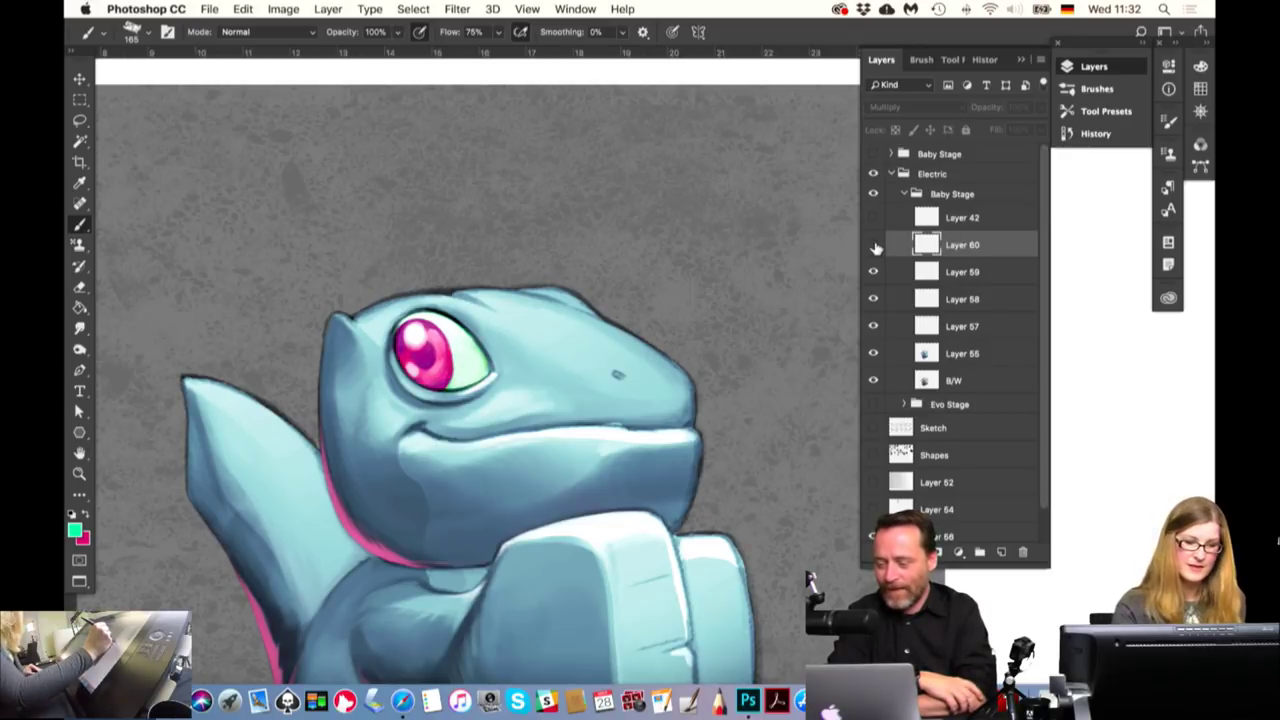
click(874, 245)
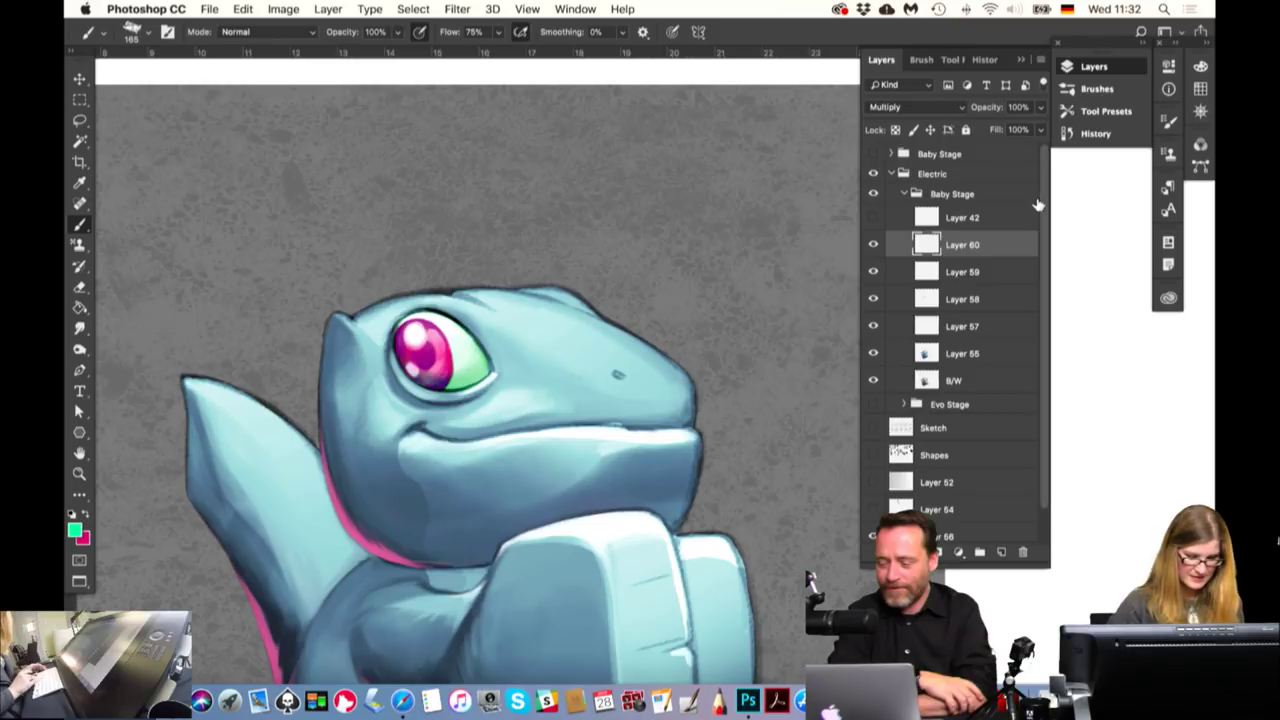
Shift the eye's green toward cyan with a Hue/Saturation hue of -29
key(ctrl+u)
mouse_move(903, 234)
mouse_down()
mouse_move(884, 242)
mouse_move(945, 235)
mouse_move(935, 238)
mouse_up()
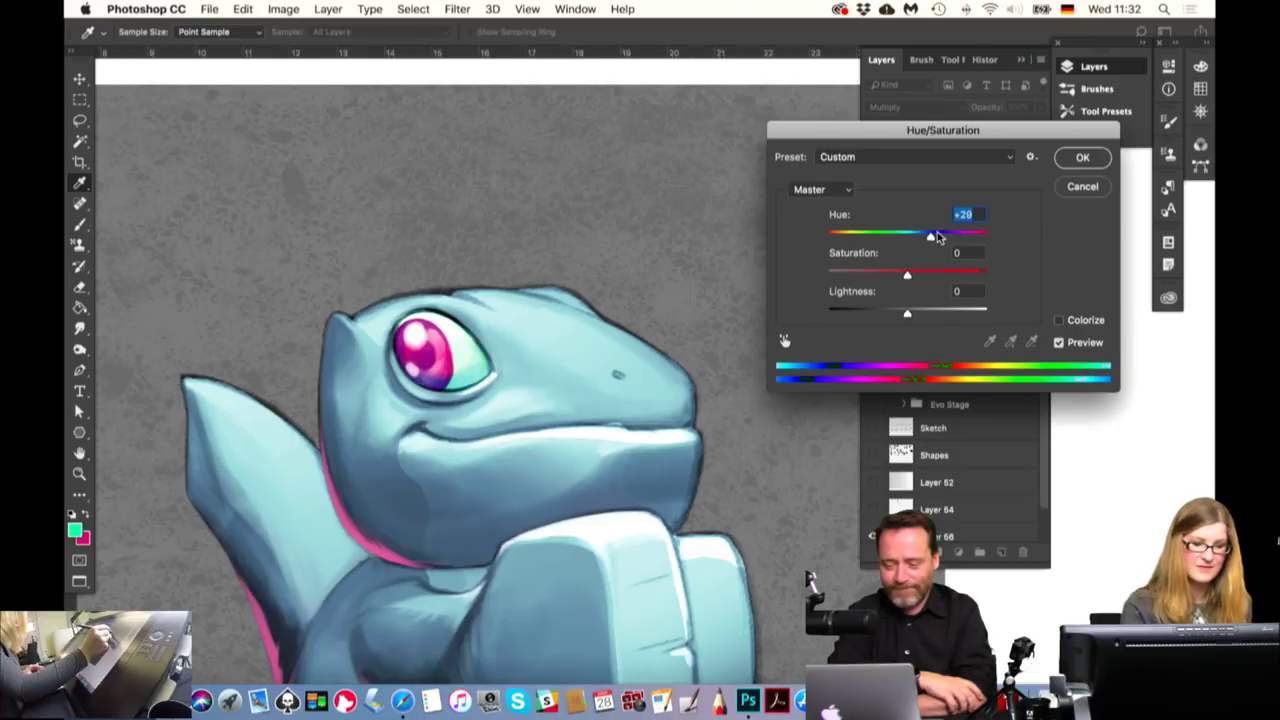
click(1082, 157)
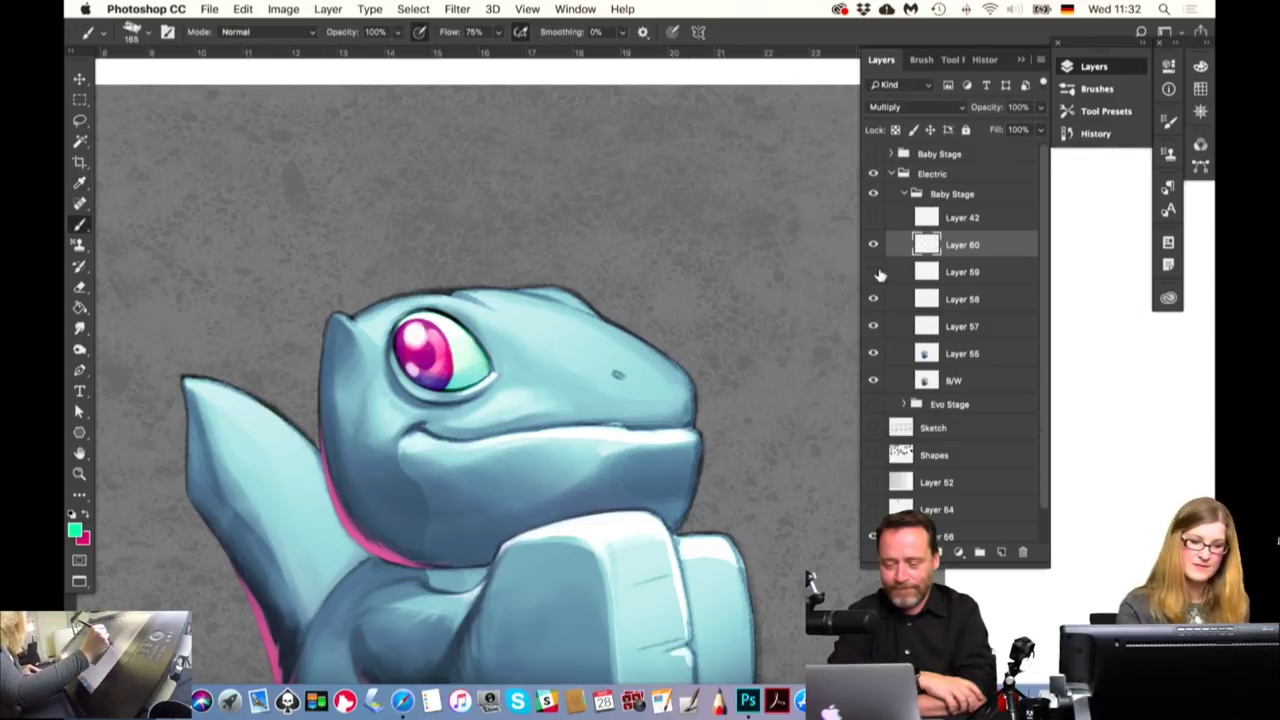
Compare the eye with Layers 59, 58 and 57 toggled, then select Layers 60 through 55
click(876, 272)
click(882, 300)
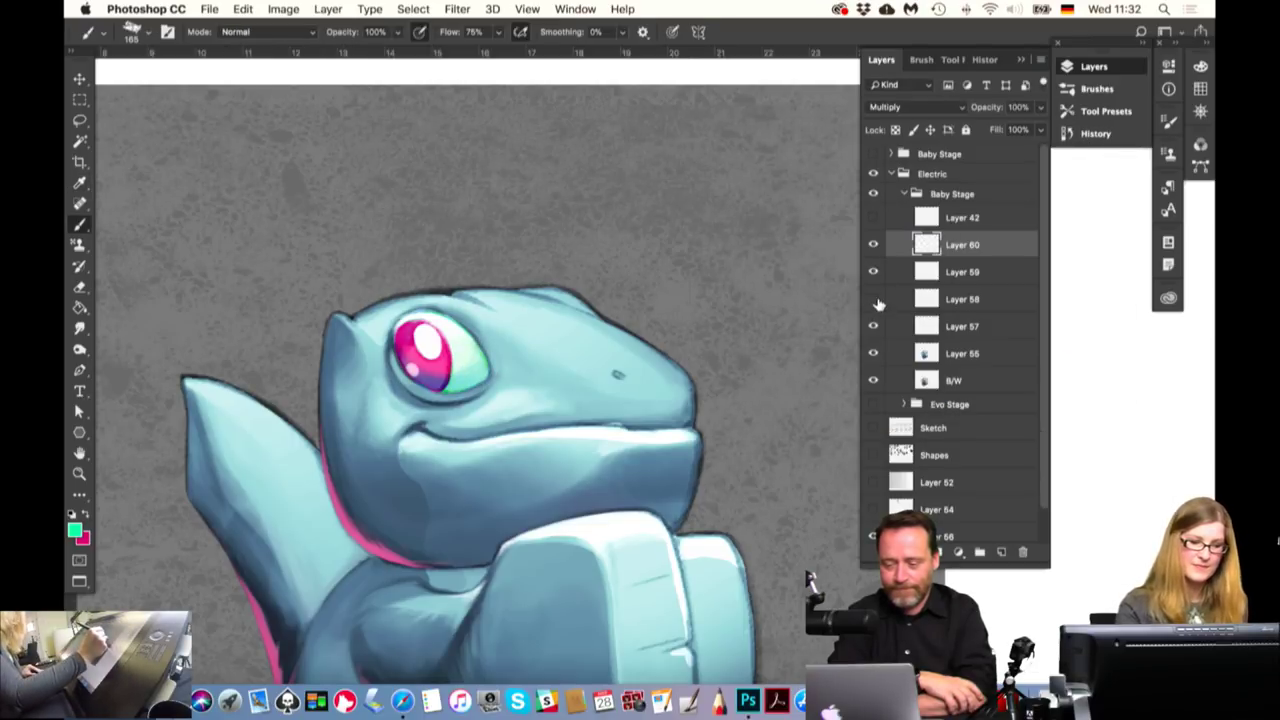
click(877, 300)
click(880, 302)
click(877, 302)
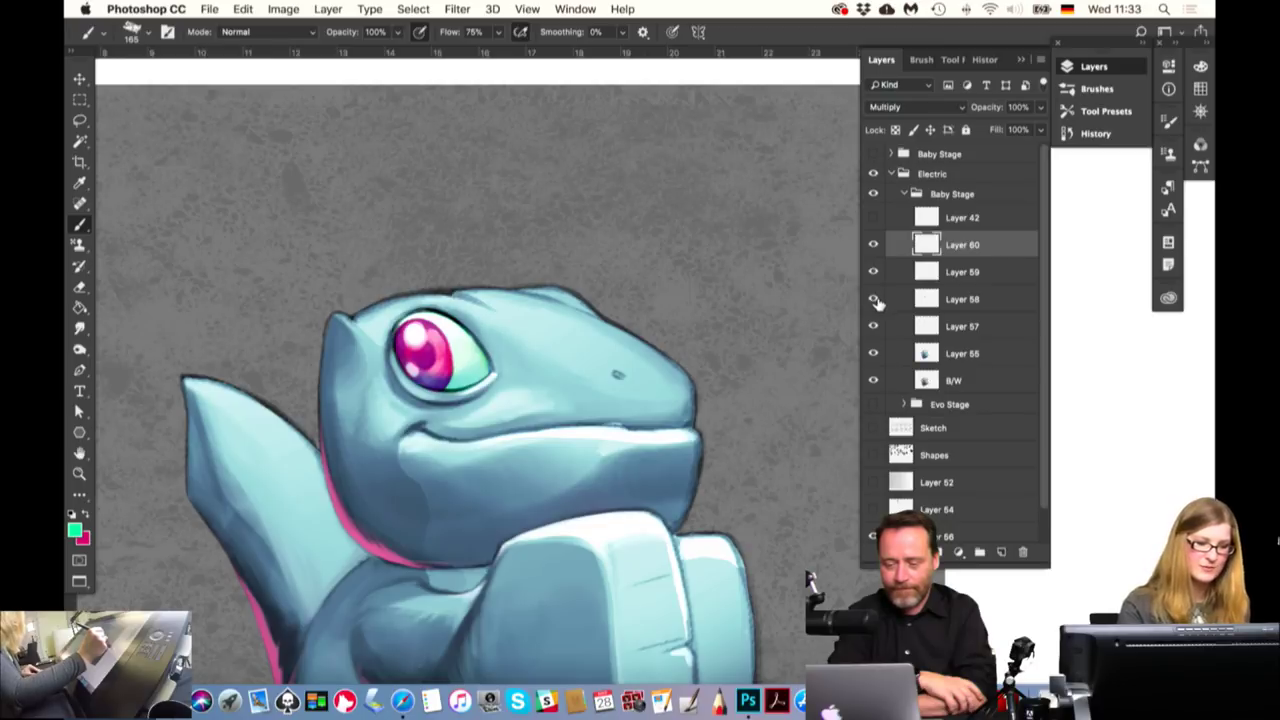
click(877, 326)
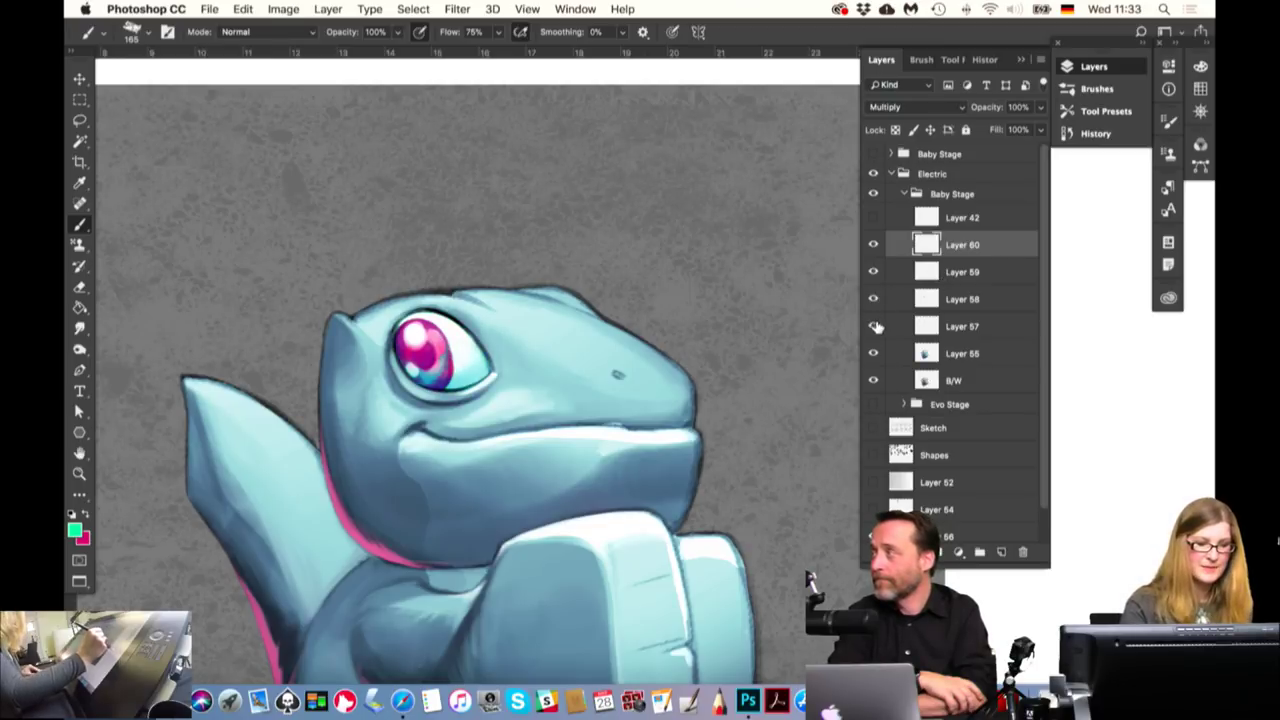
click(878, 327)
click(878, 327)
click(878, 327)
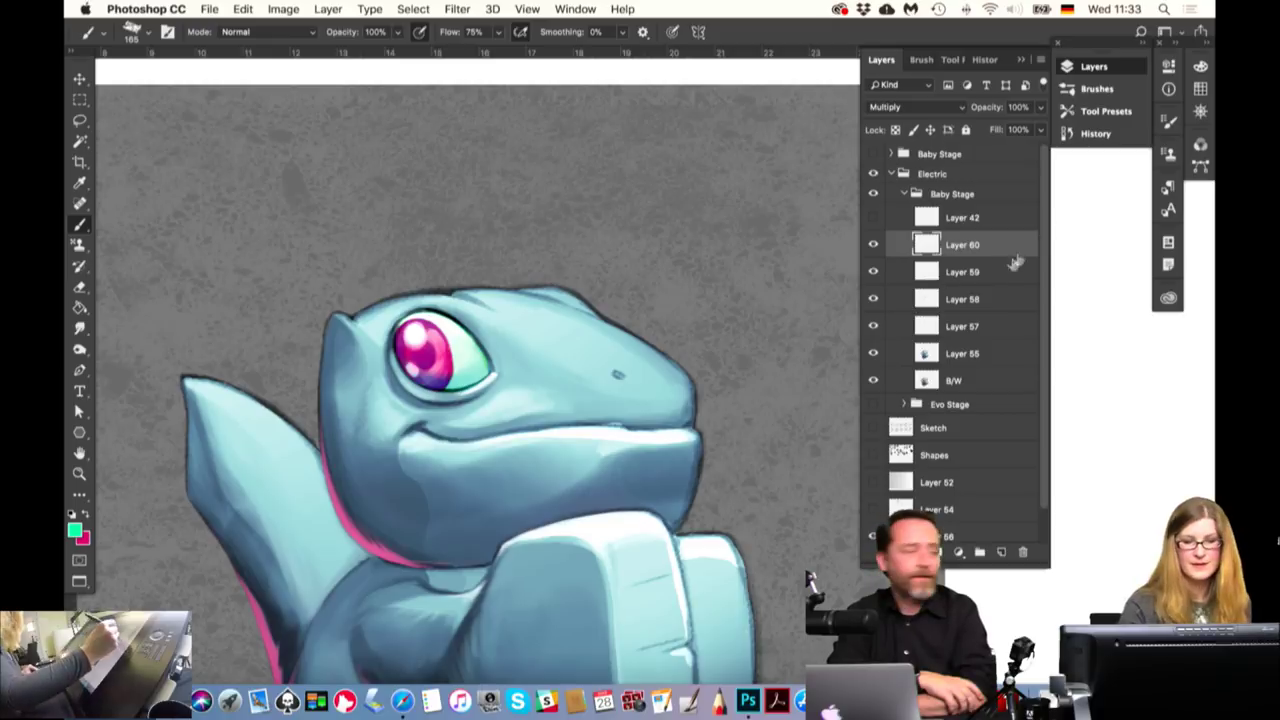
shift+click(975, 355)
Merge the selected eye layers into Layer 60 and paint a lighter cyan-green stroke in the lower iris
right_click(978, 357)
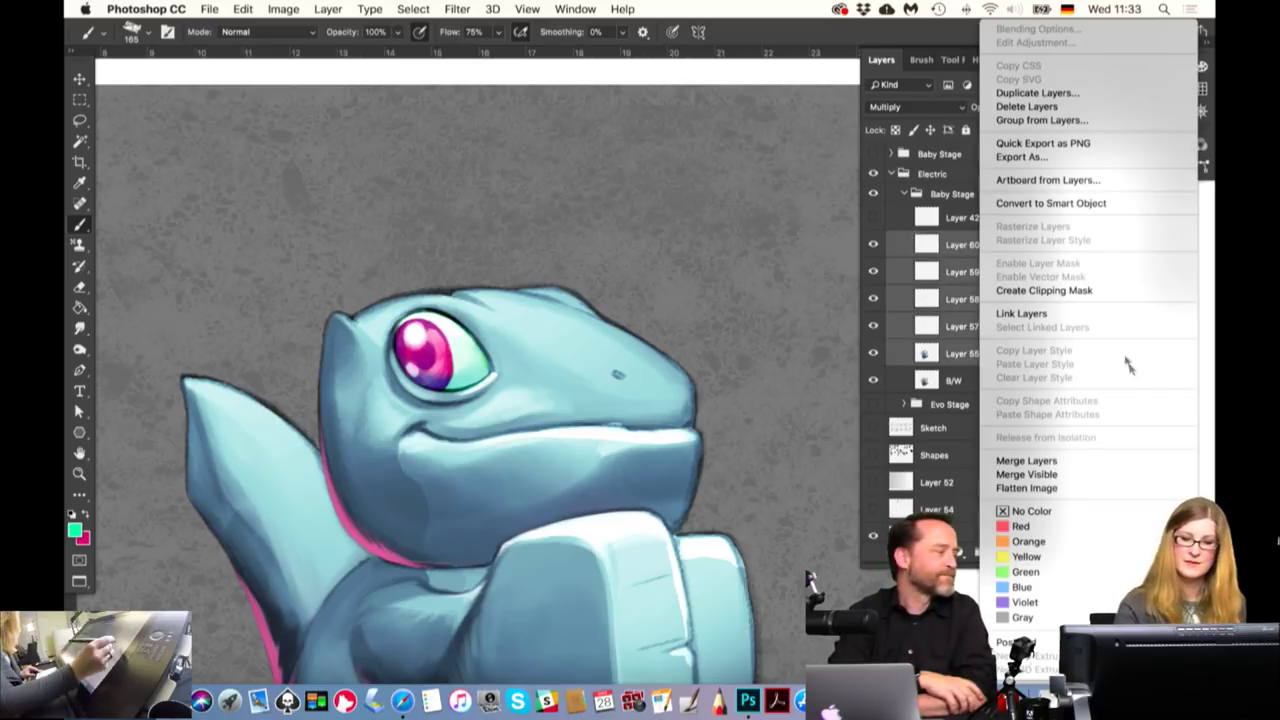
click(1047, 463)
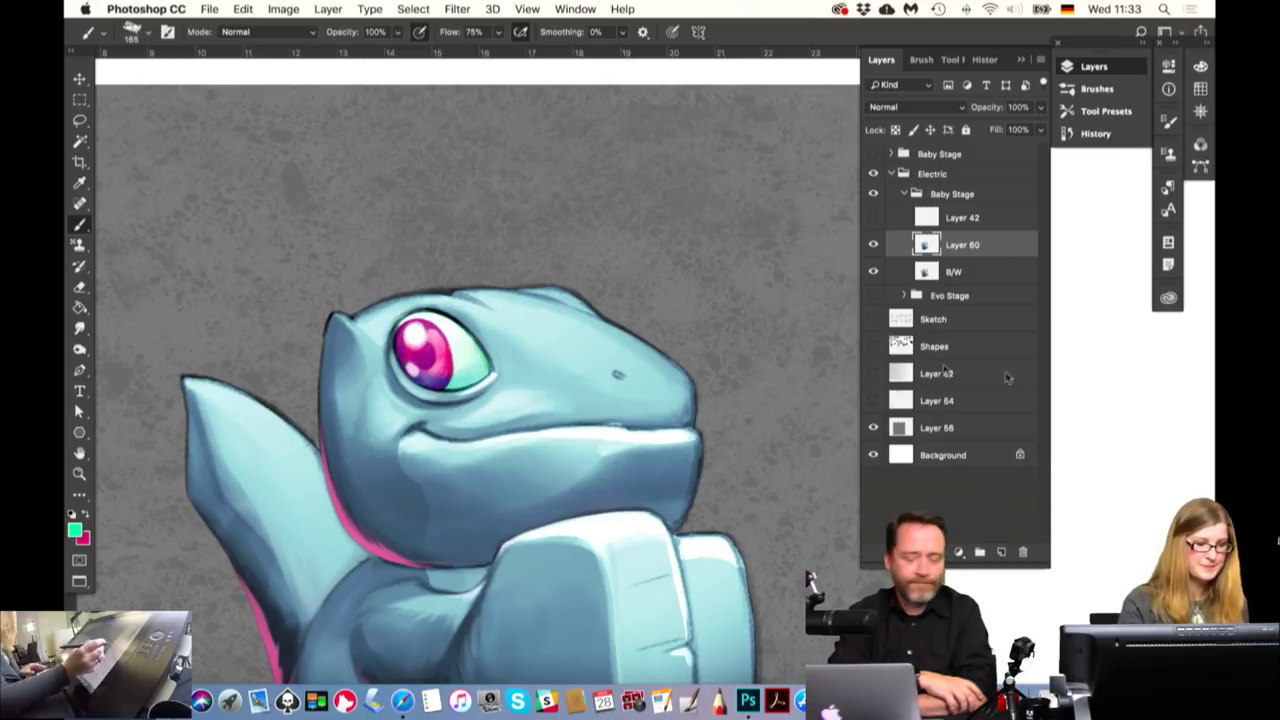
mouse_move(458, 365)
mouse_down()
mouse_move(480, 360)
mouse_move(524, 404)
mouse_move(454, 418)
mouse_up()
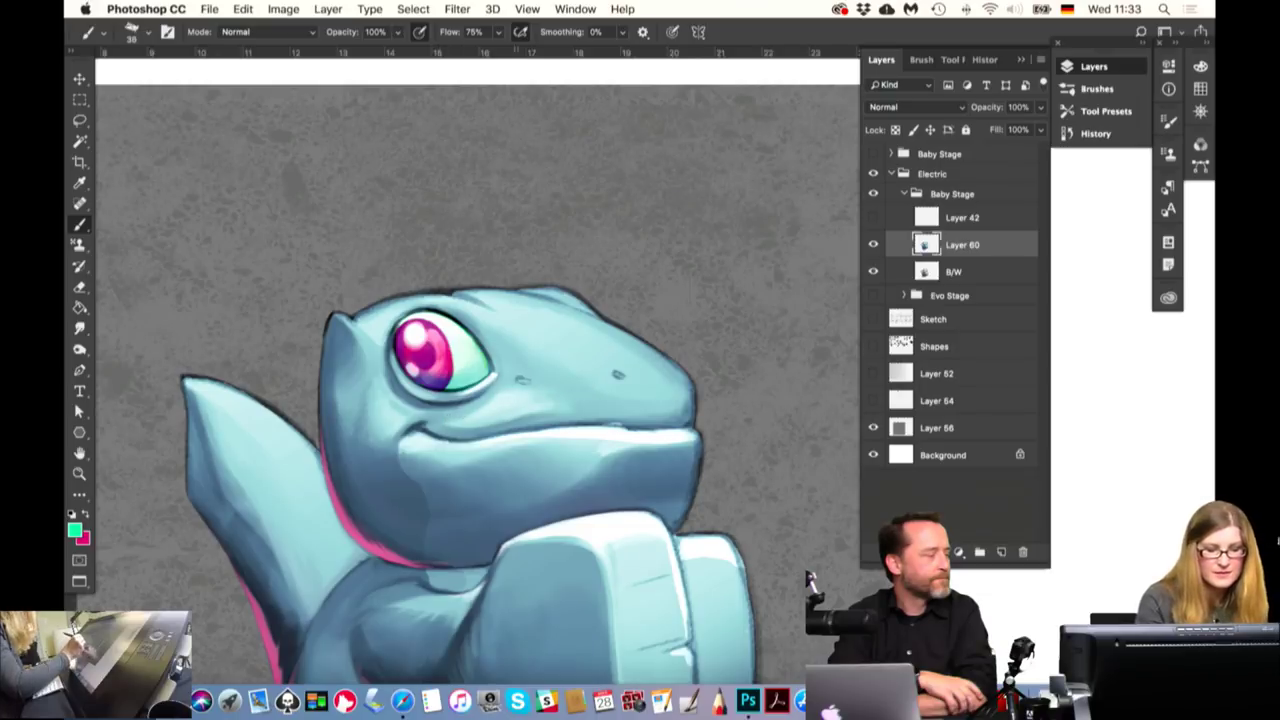
Paint snout-blue highlights right of the eye with a 90 px brush and smudge them smooth
alt+click(644, 448)
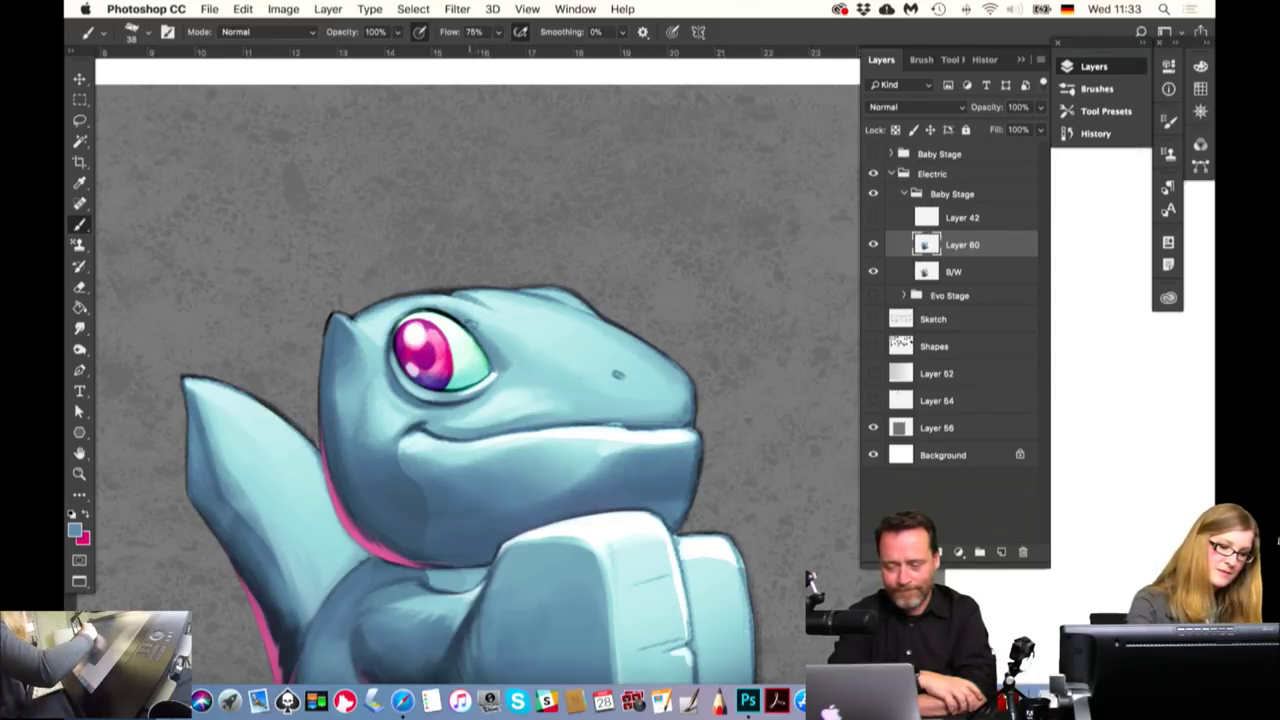
drag(492, 337, 545, 337)
drag(470, 325, 520, 350)
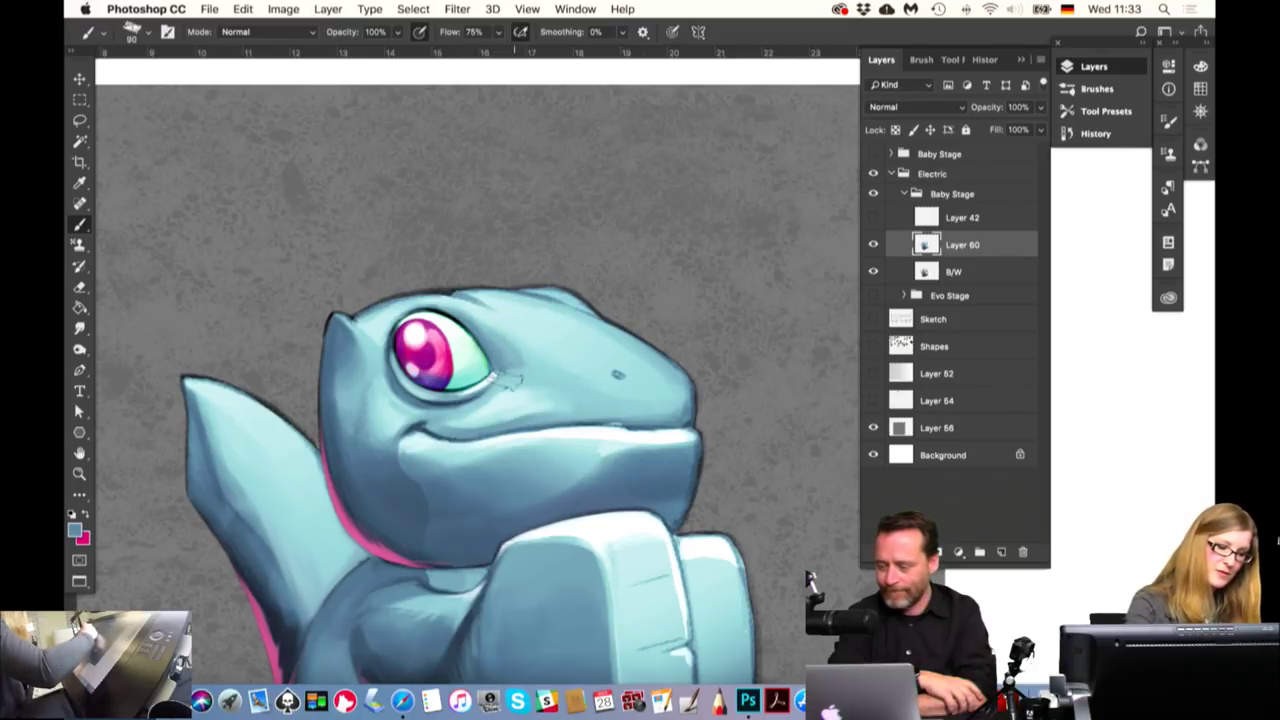
key(r)
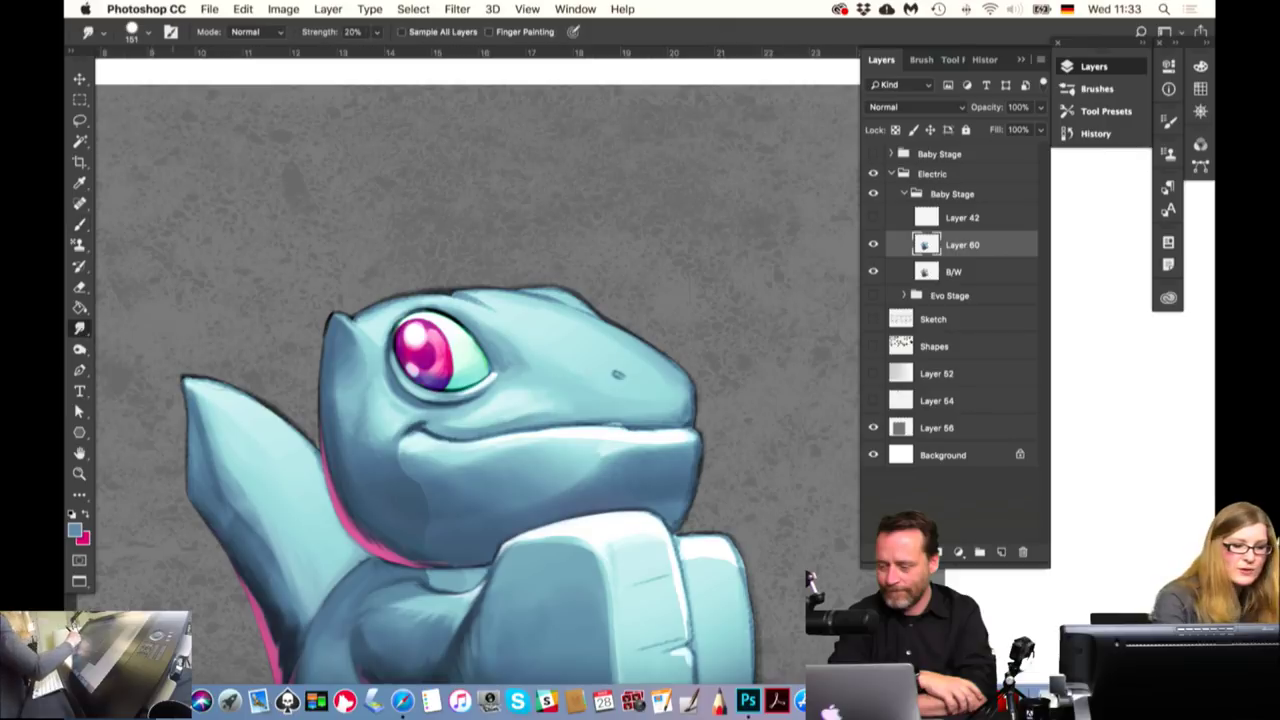
mouse_move(510, 350)
mouse_down()
mouse_move(562, 365)
mouse_move(520, 320)
mouse_up()
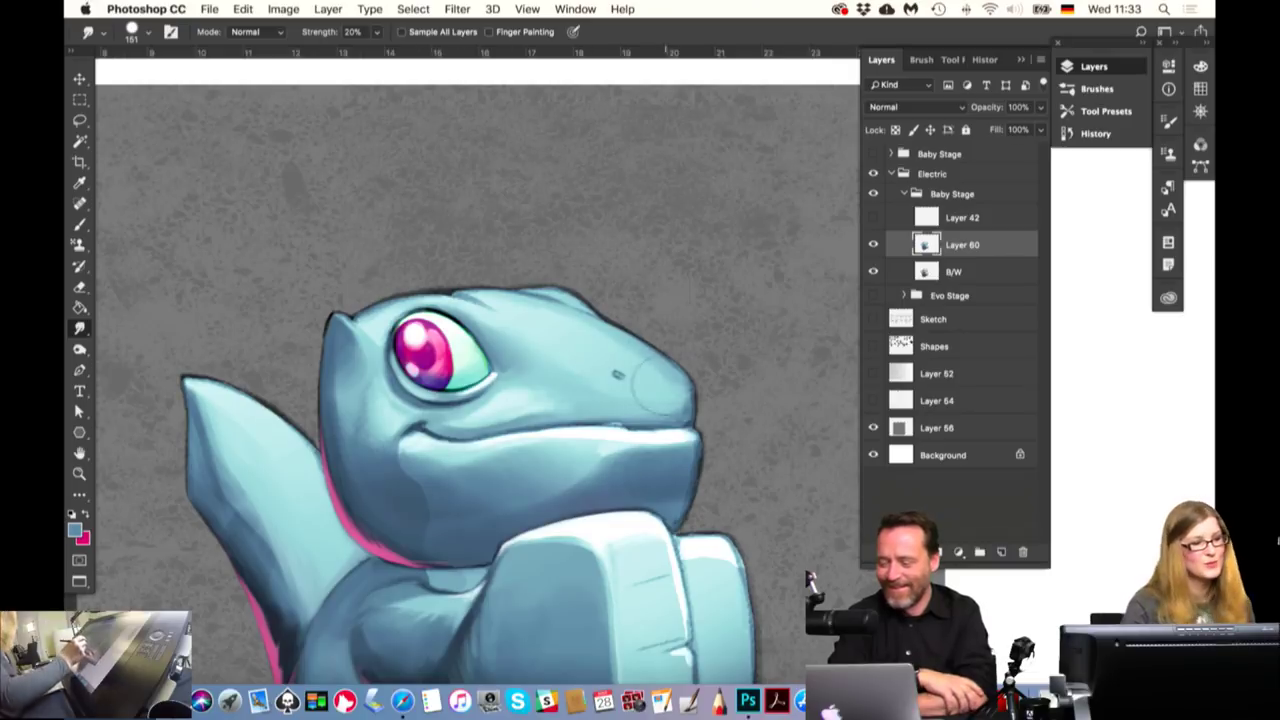
click(81, 226)
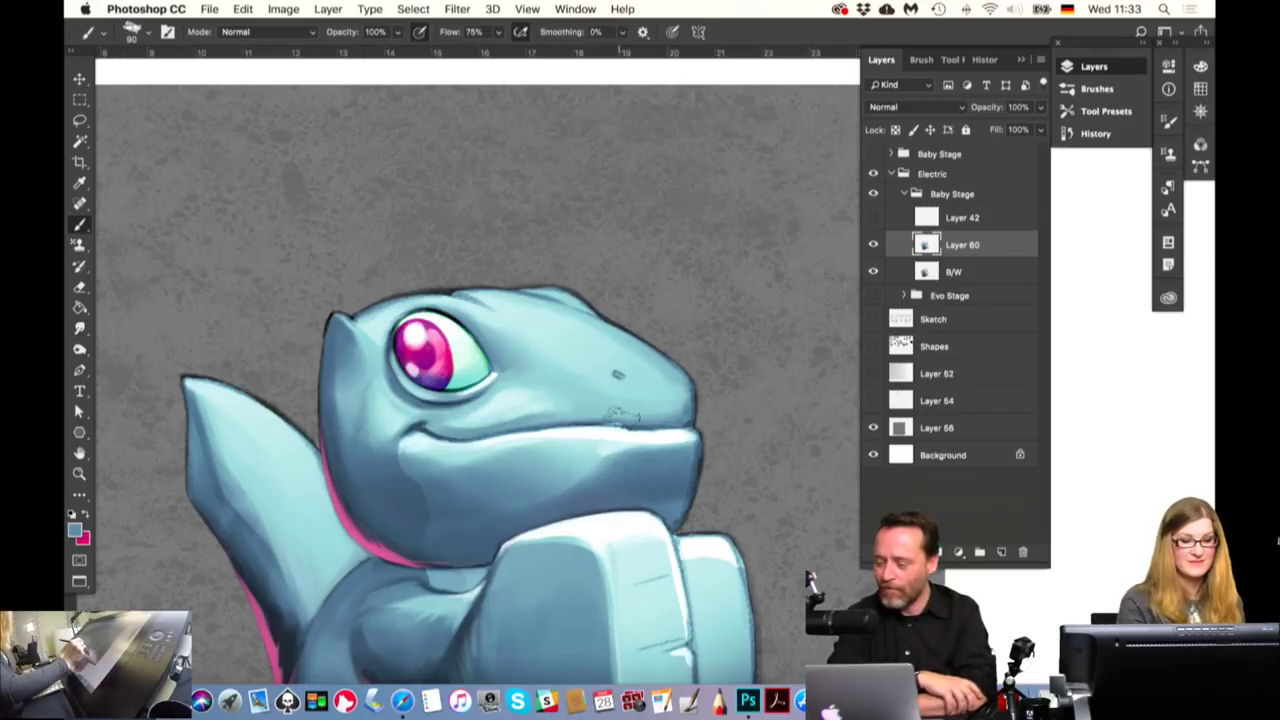
click(955, 60)
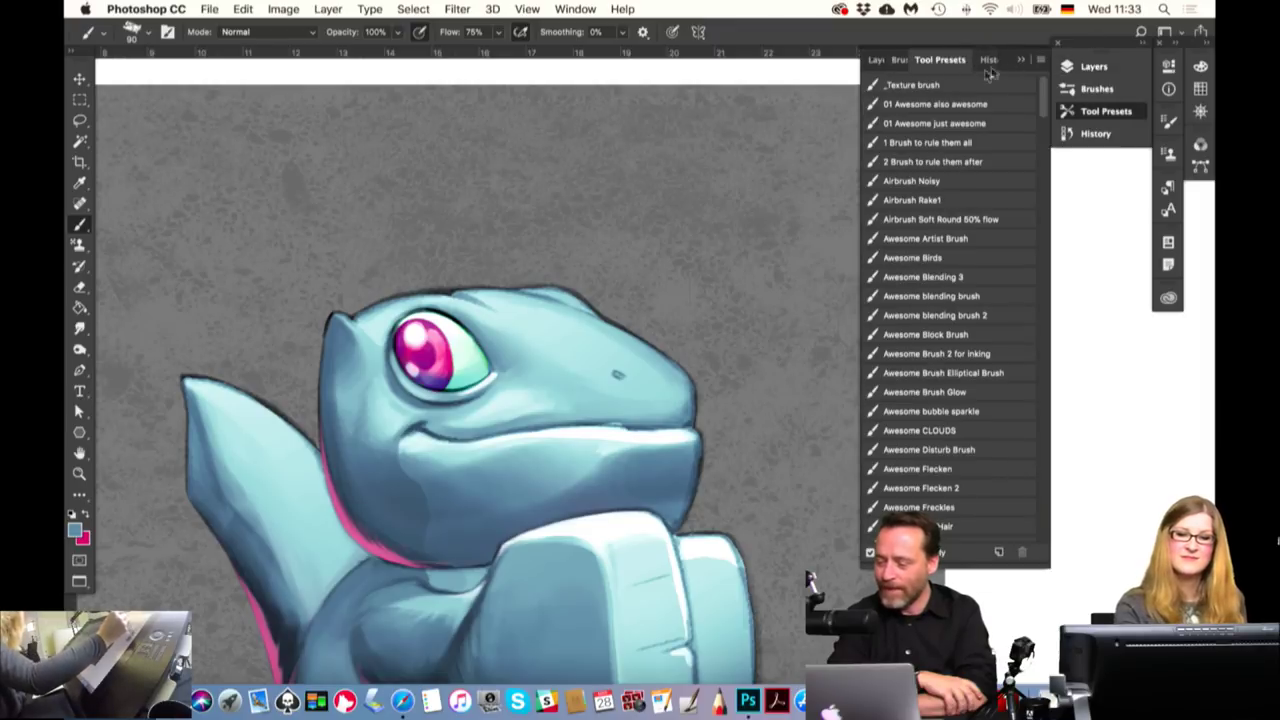
Apply the '1 Brush to rule them all' preset and repaint the lower iris with sampled cyan and bright green
click(963, 142)
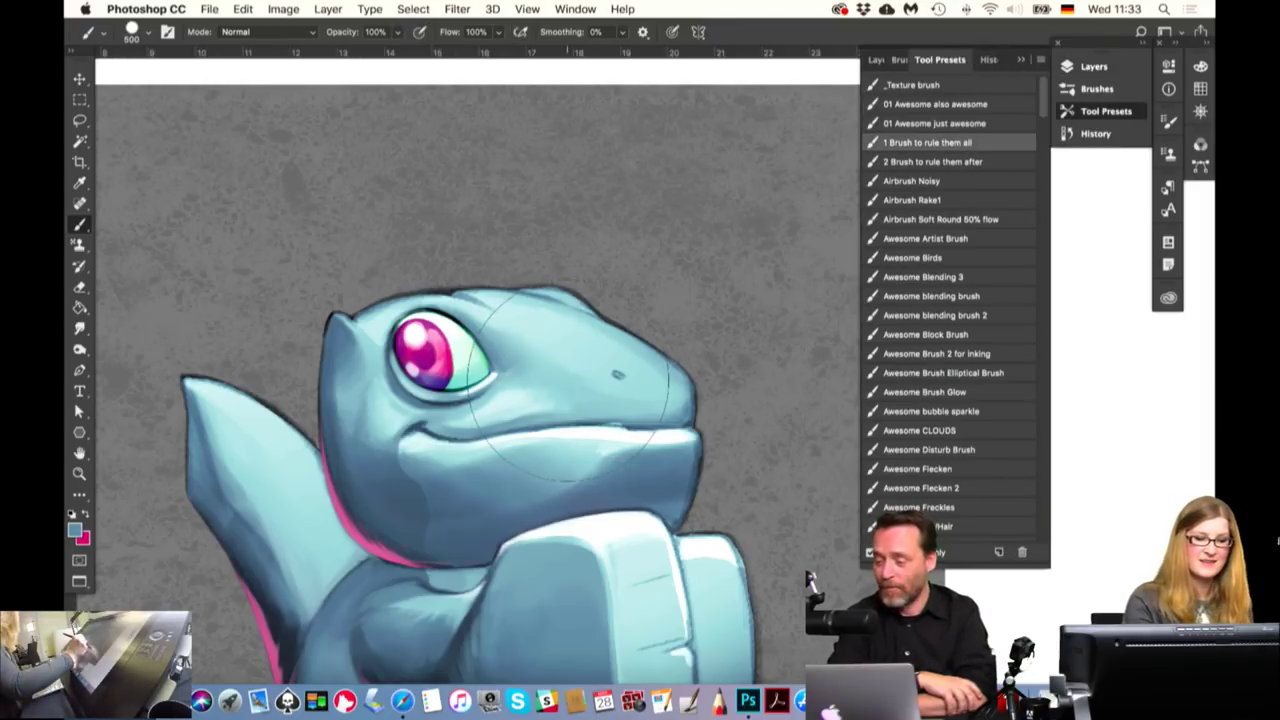
drag(570, 383, 351, 398)
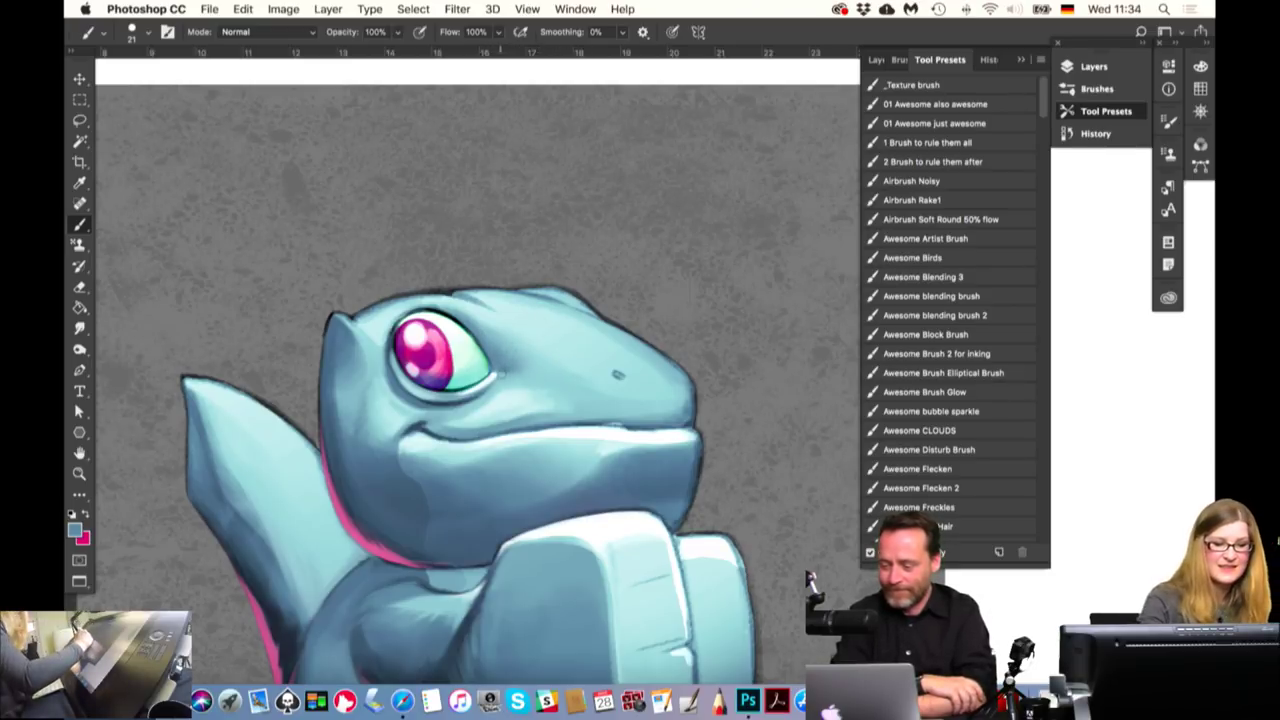
alt+click(505, 398)
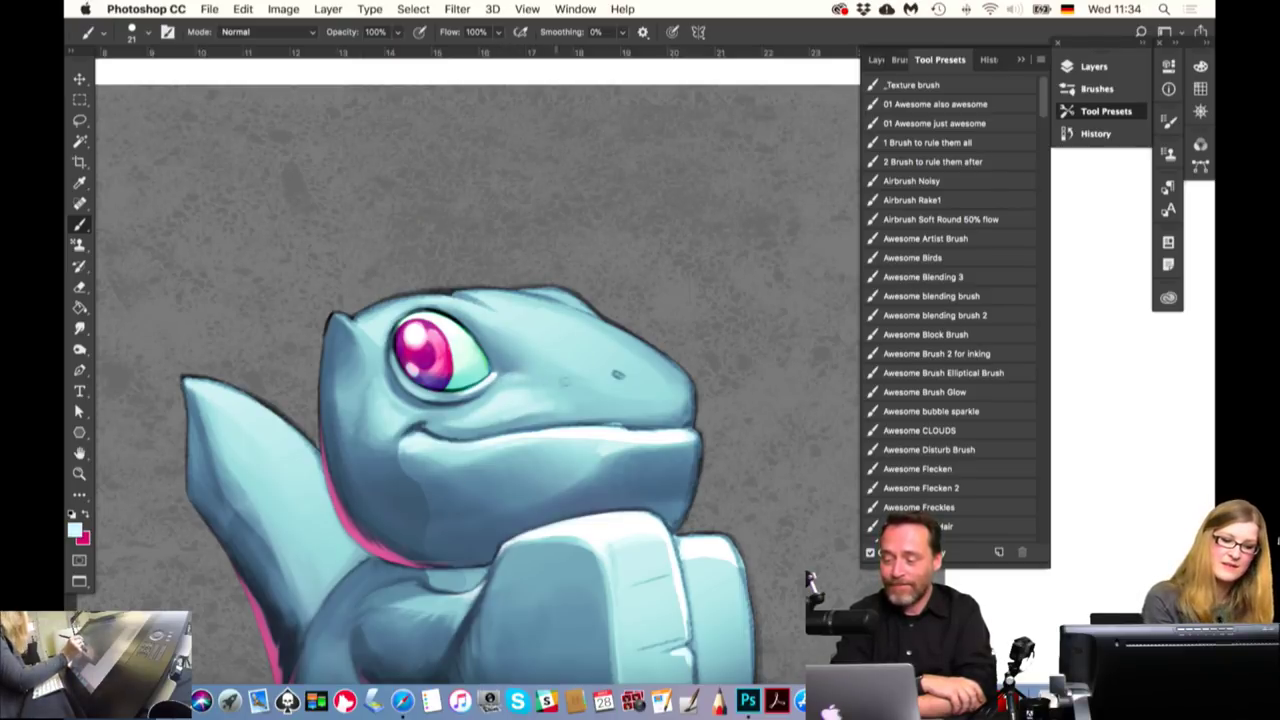
alt+click(505, 381)
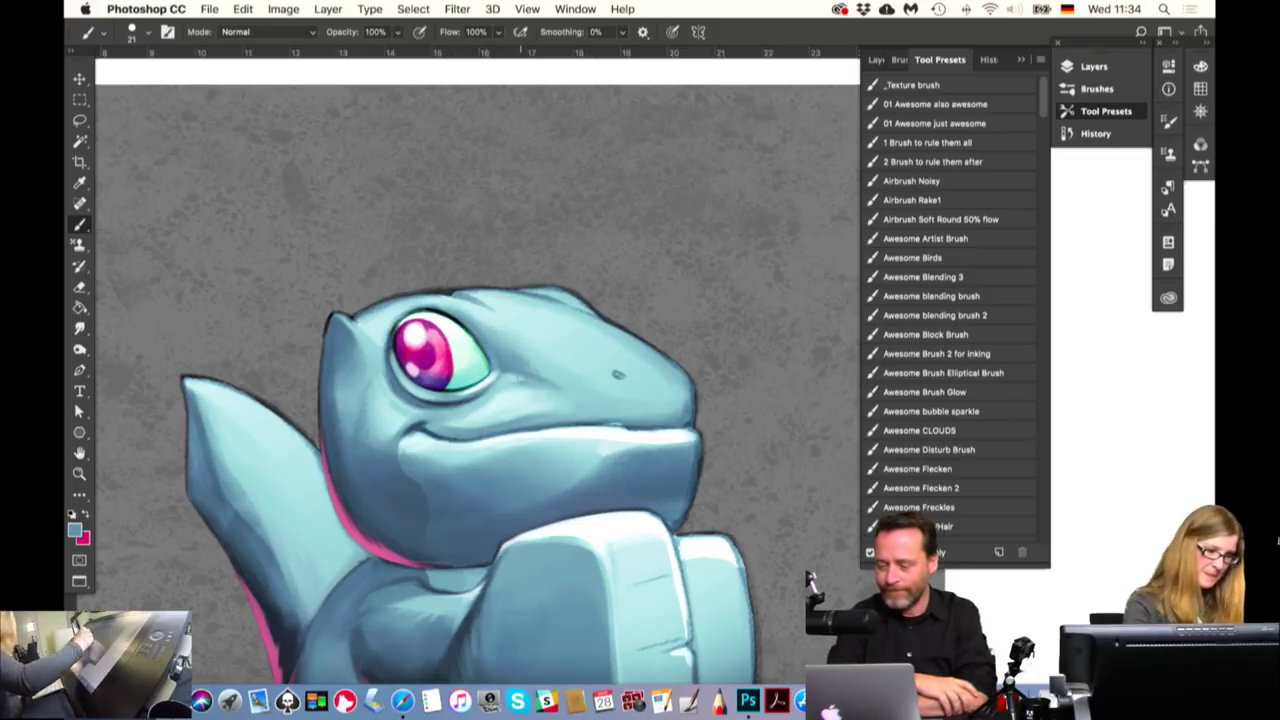
alt+click(478, 331)
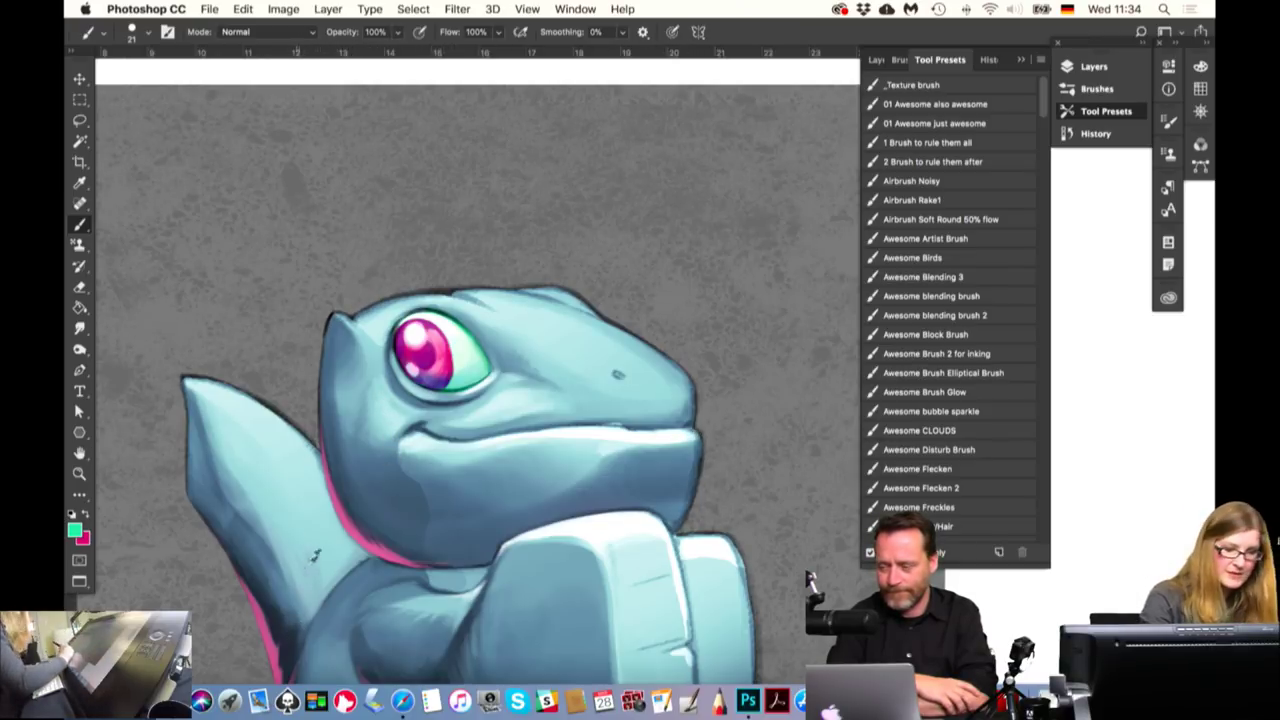
alt+click(337, 314)
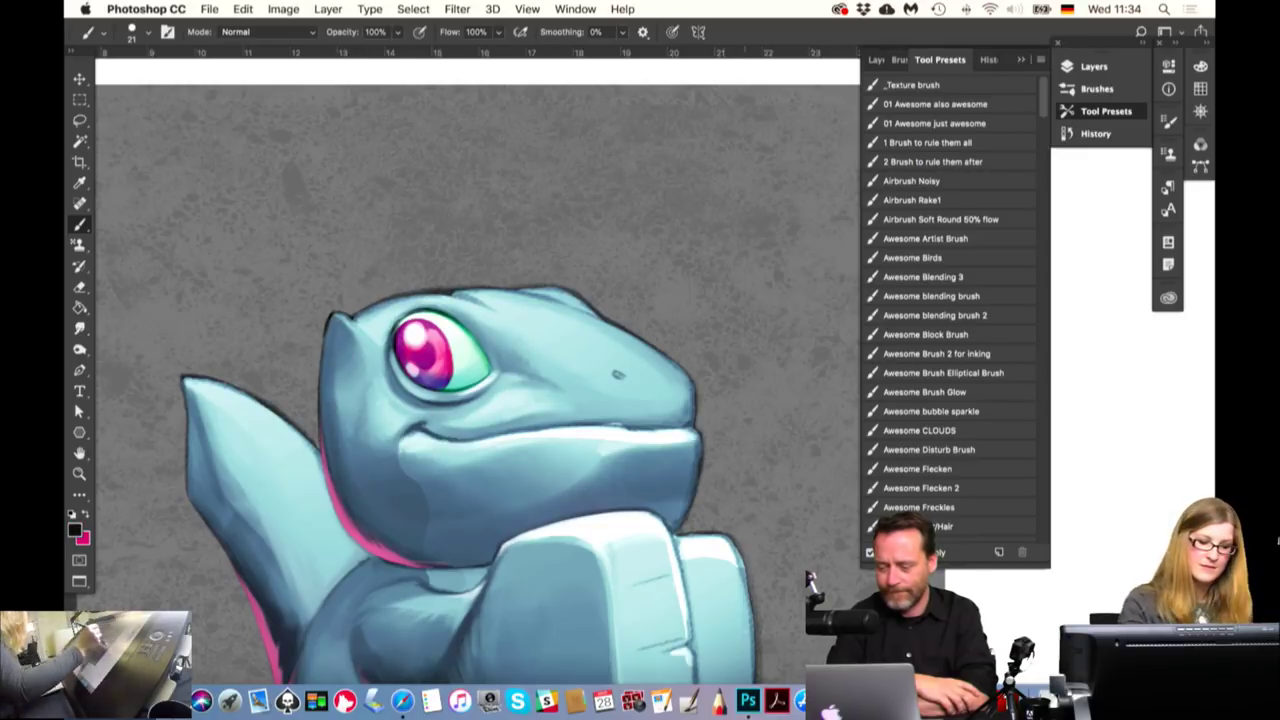
Shrink the brush to a few pixels and sample the creature's pale blue skin colour
click(74, 530)
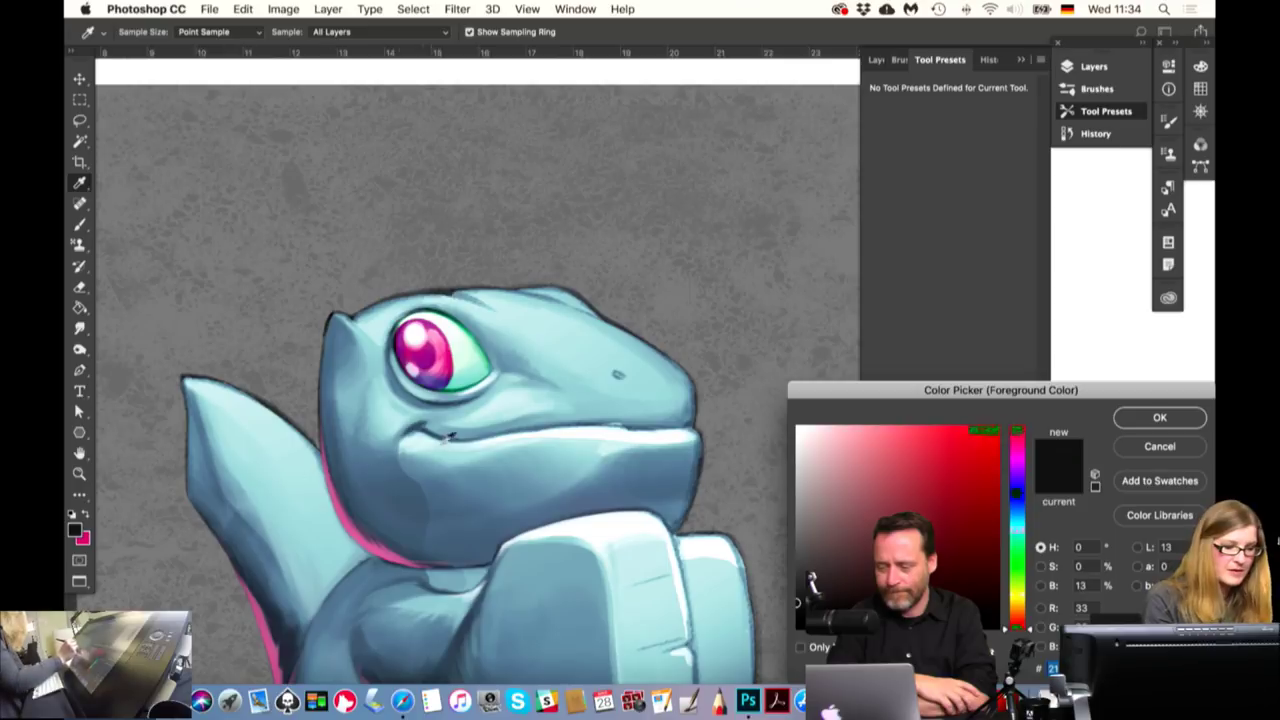
key(Return)
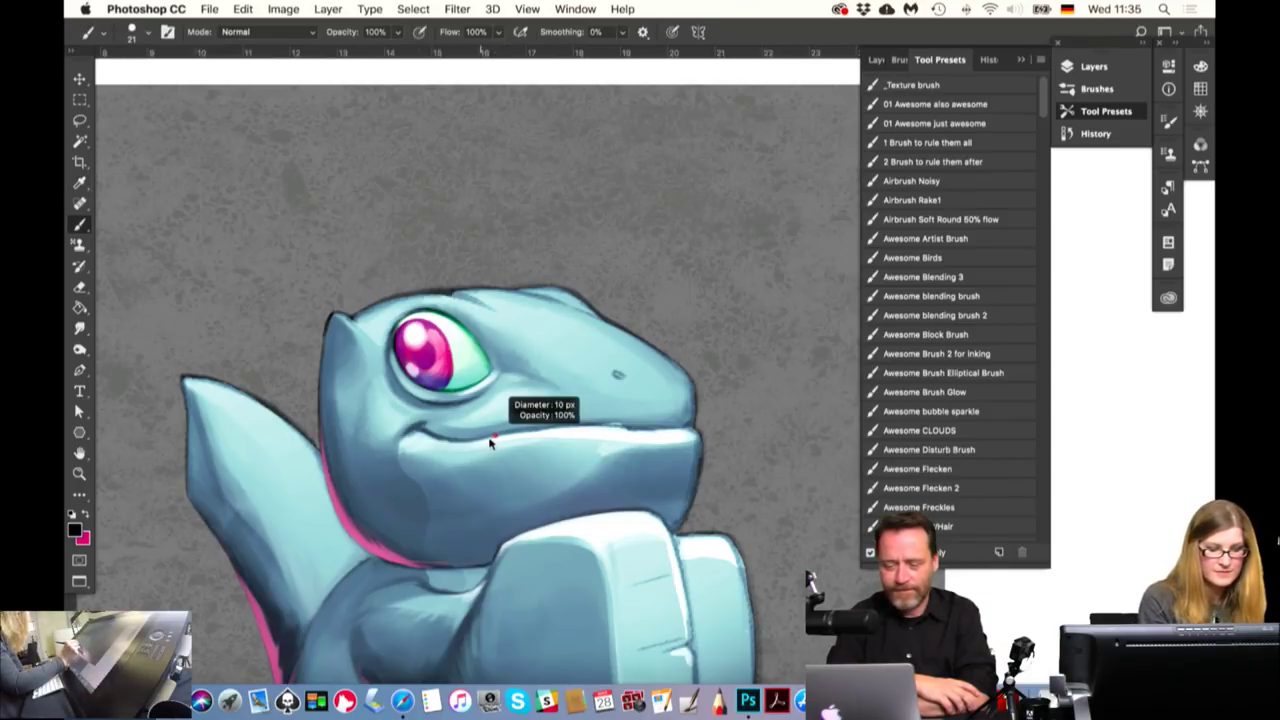
drag(495, 437, 493, 437)
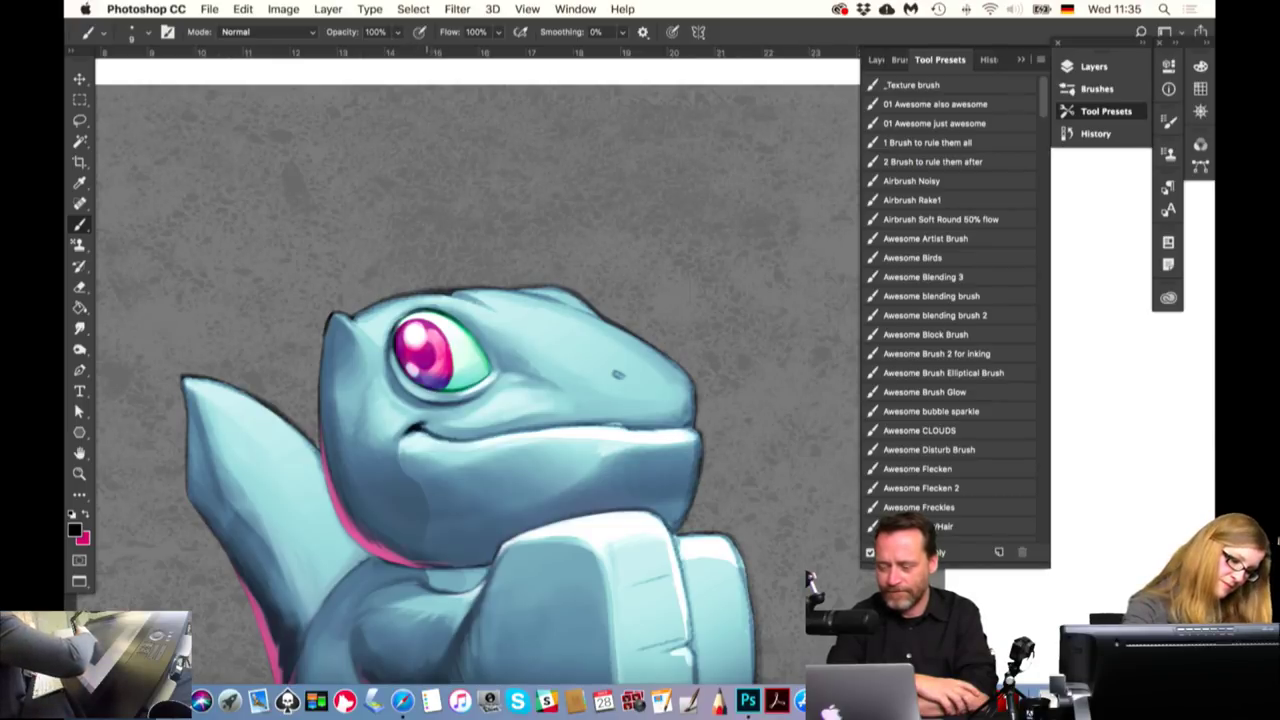
drag(430, 430, 424, 432)
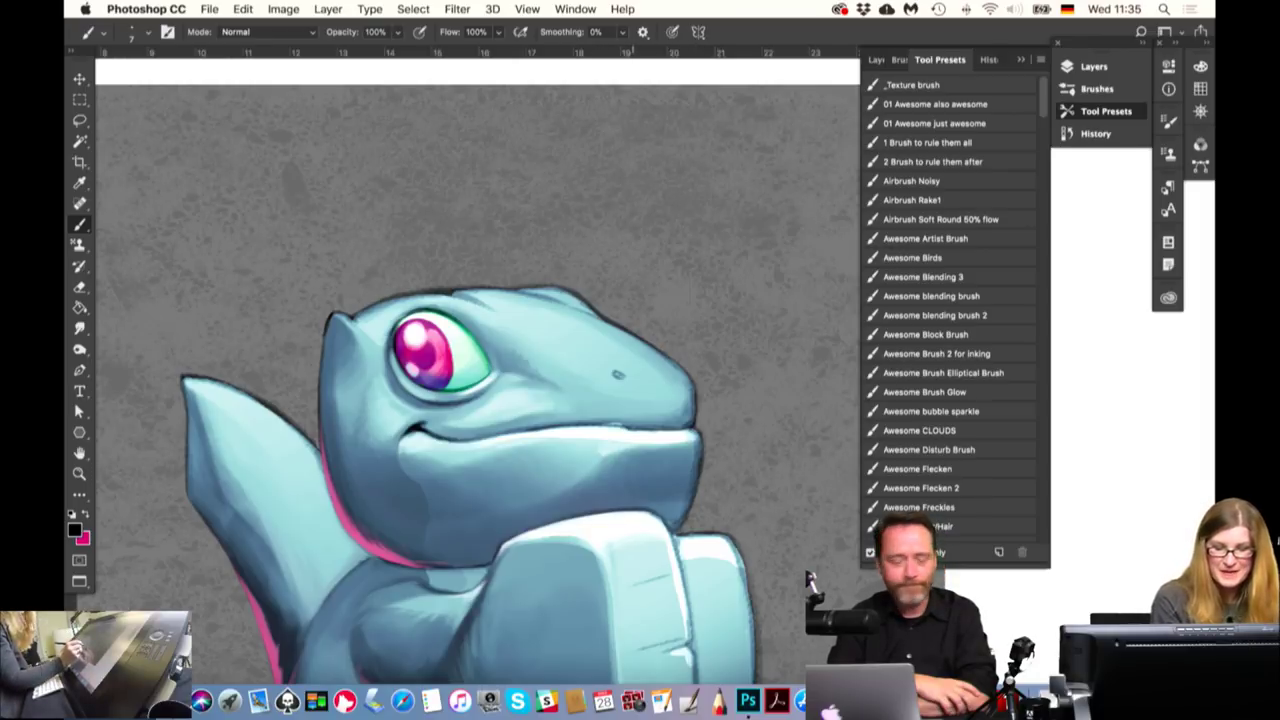
alt+click(640, 416)
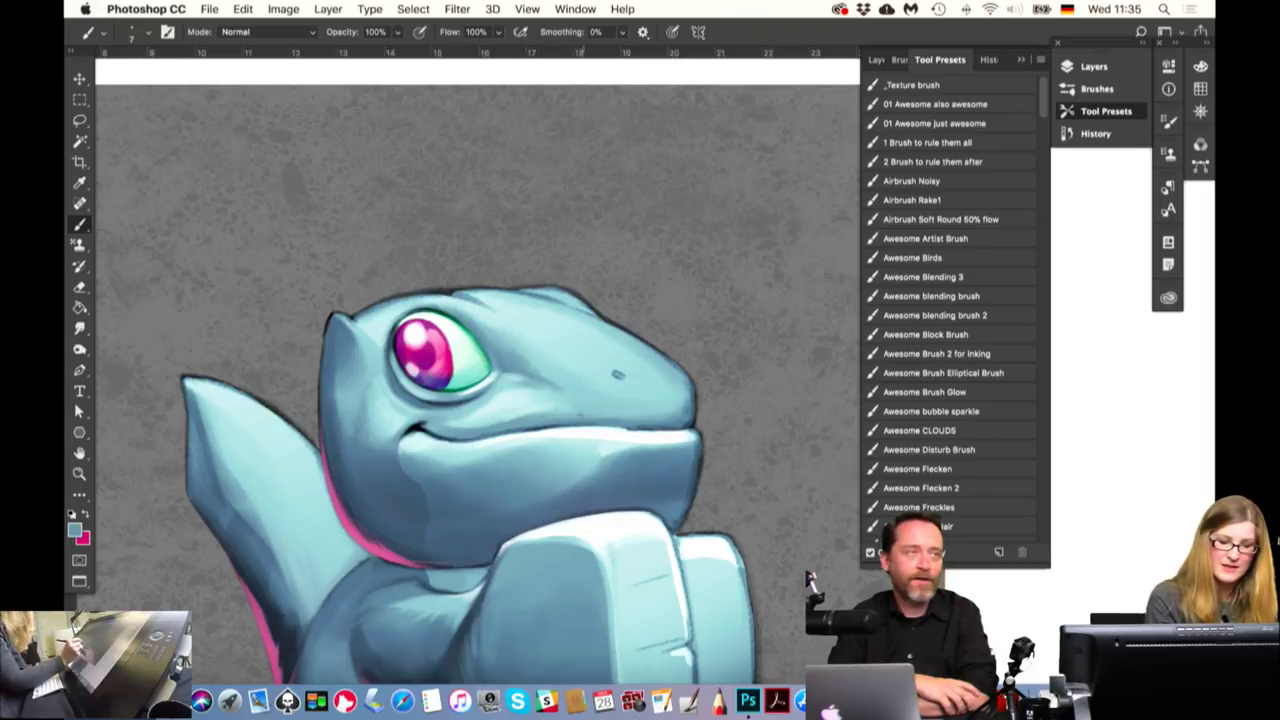
Resize the brush, sample a brighter light cyan, and dab it onto the creature's head
drag(571, 418, 610, 418)
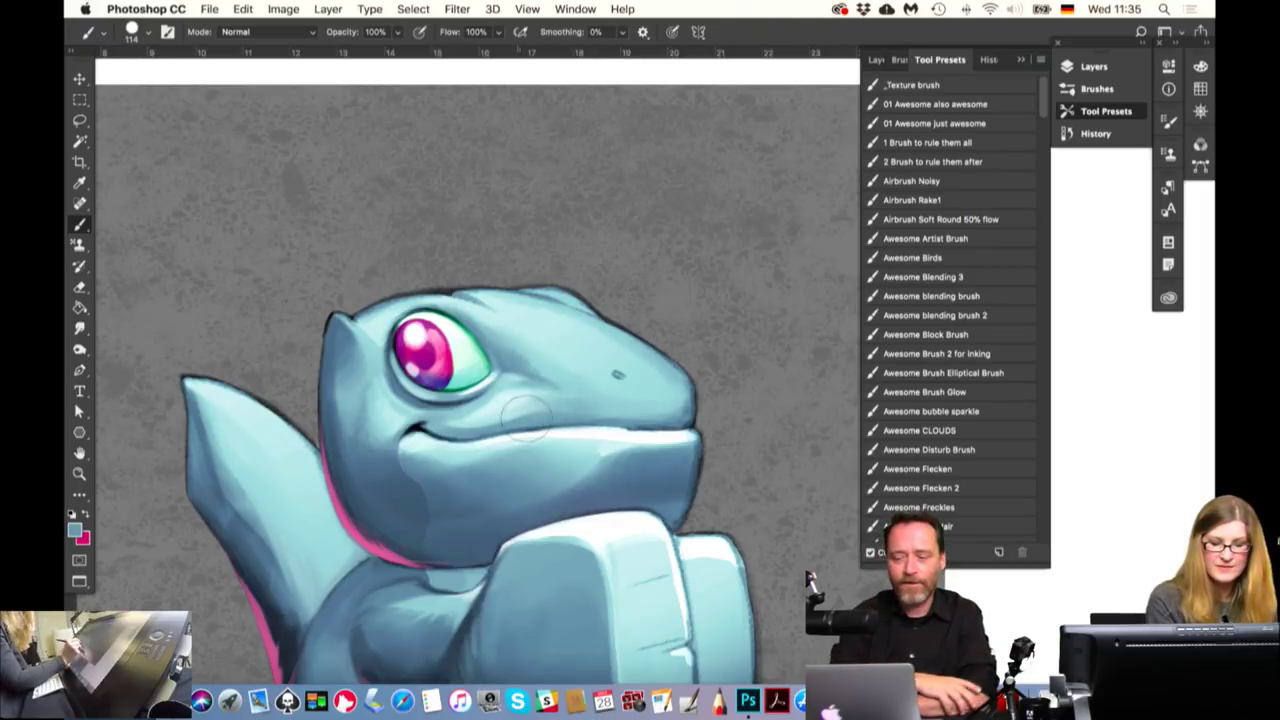
drag(535, 412, 522, 414)
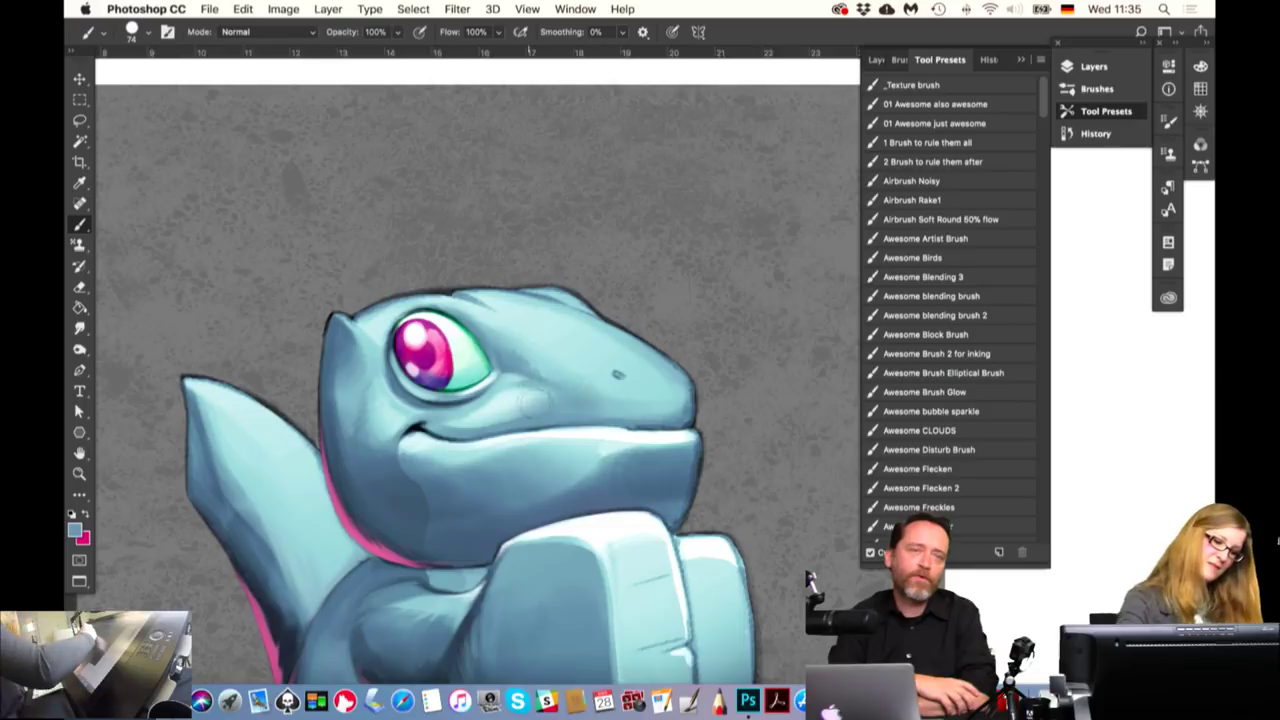
drag(519, 398, 500, 399)
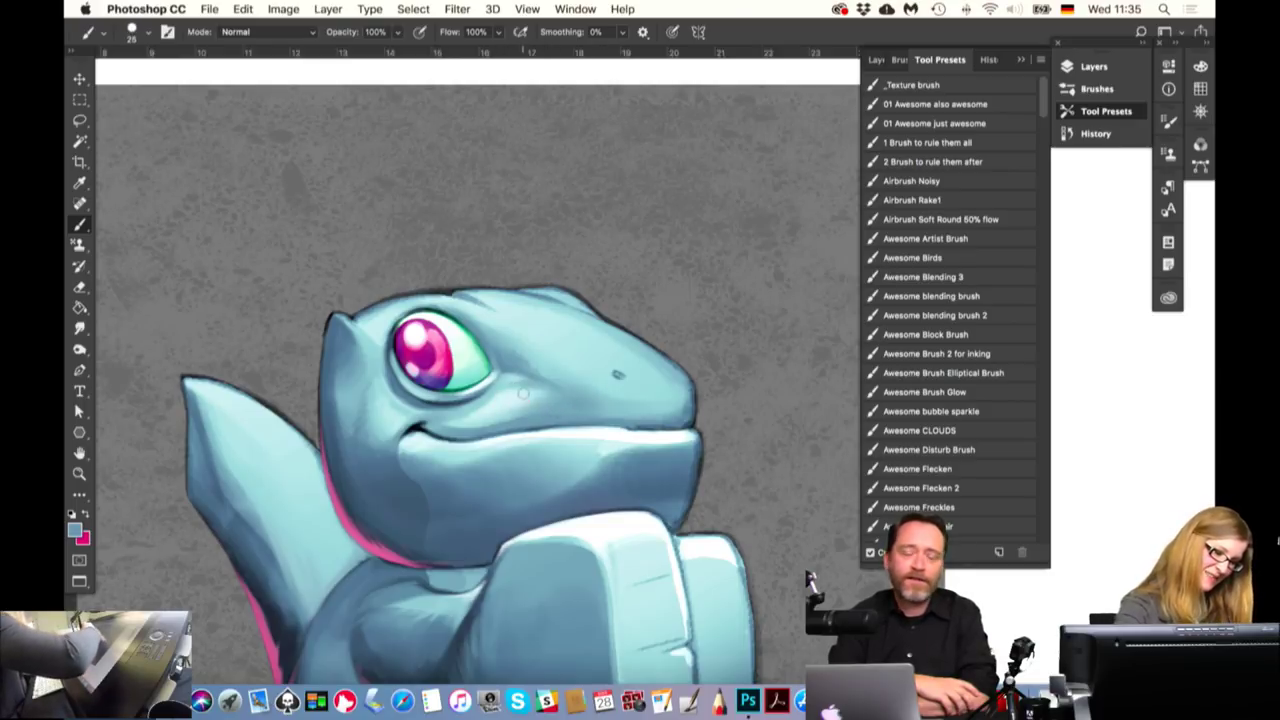
alt+click(527, 400)
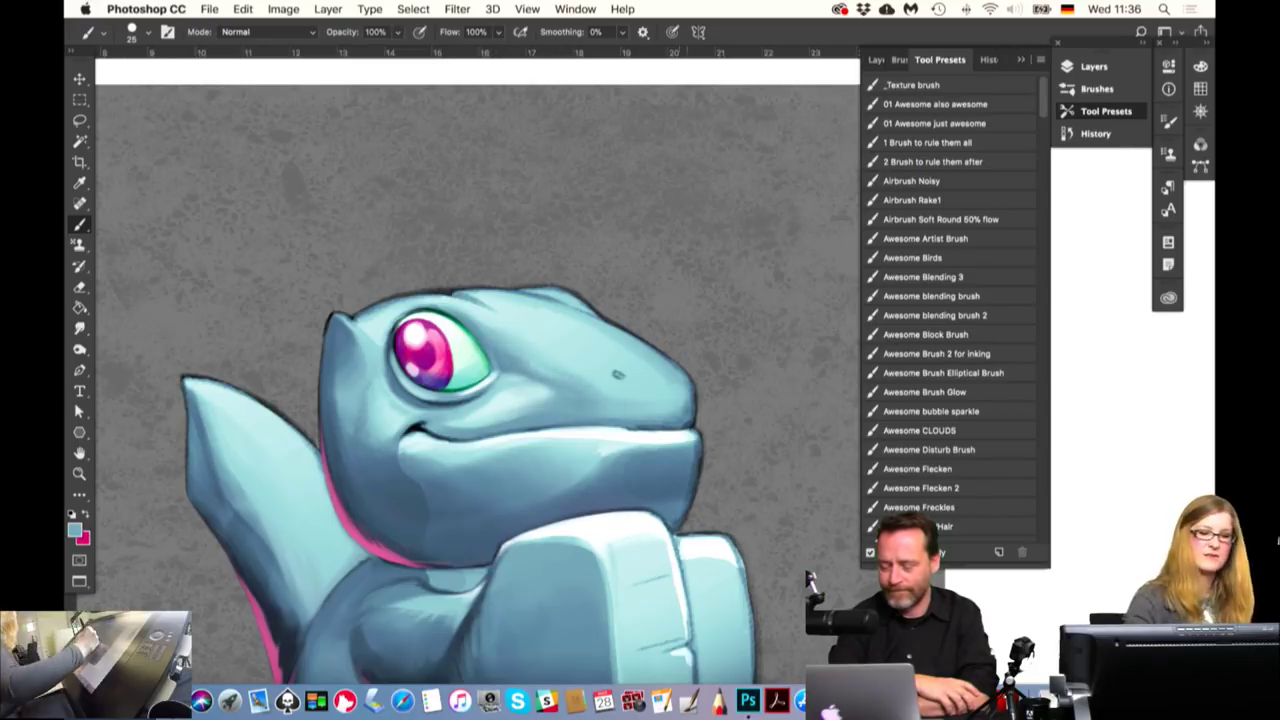
click(520, 377)
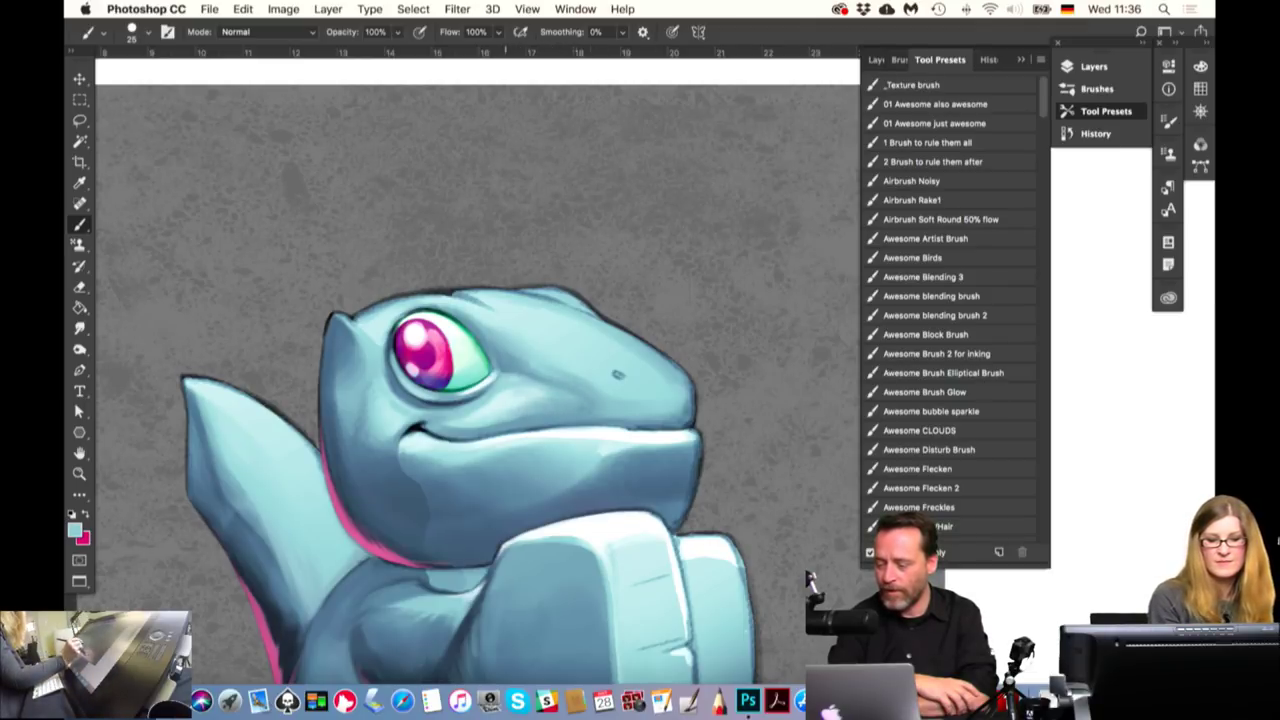
click(568, 370)
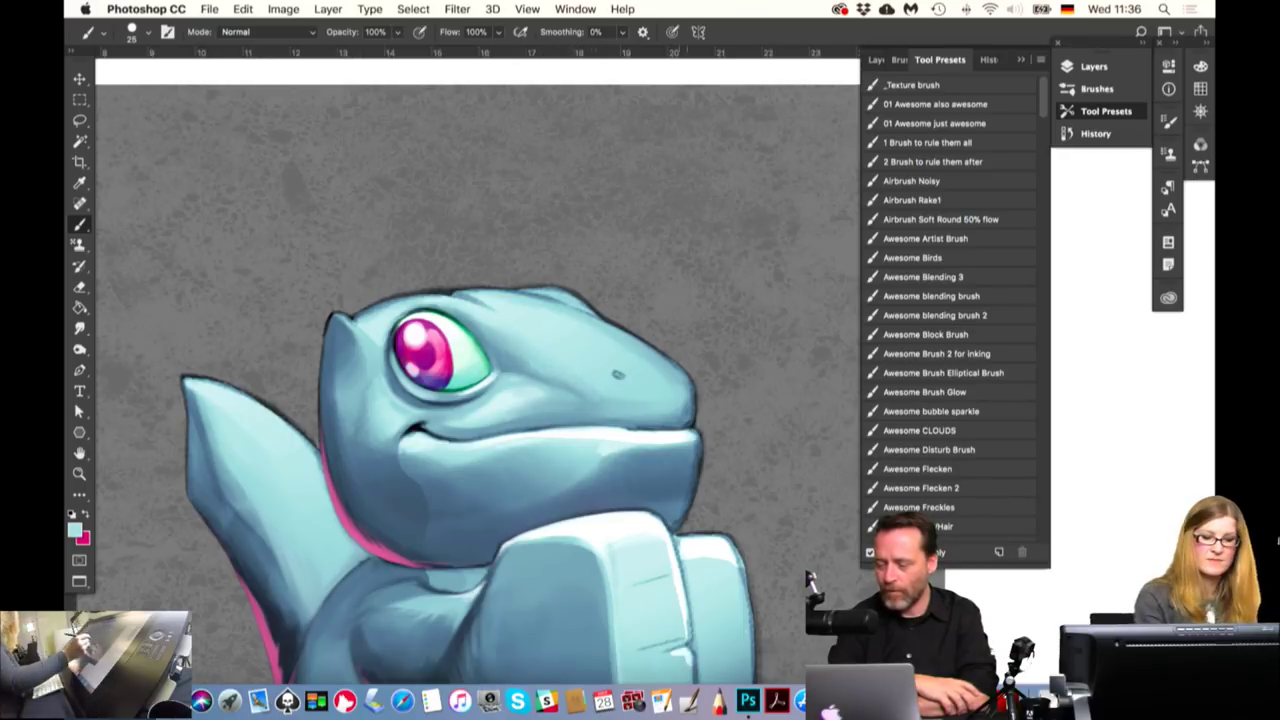
key(r)
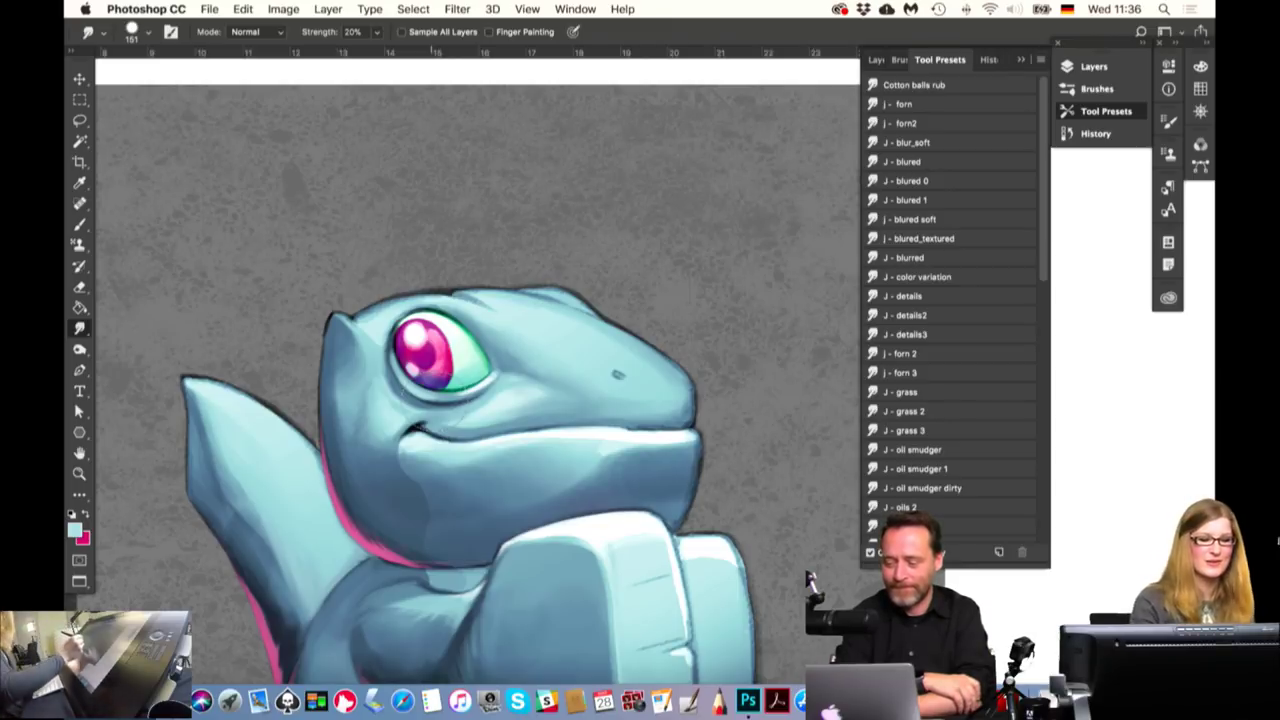
Sample blue and teal tones from the chest and chin, then paint lighter teal highlights on the chin and neck
click(80, 224)
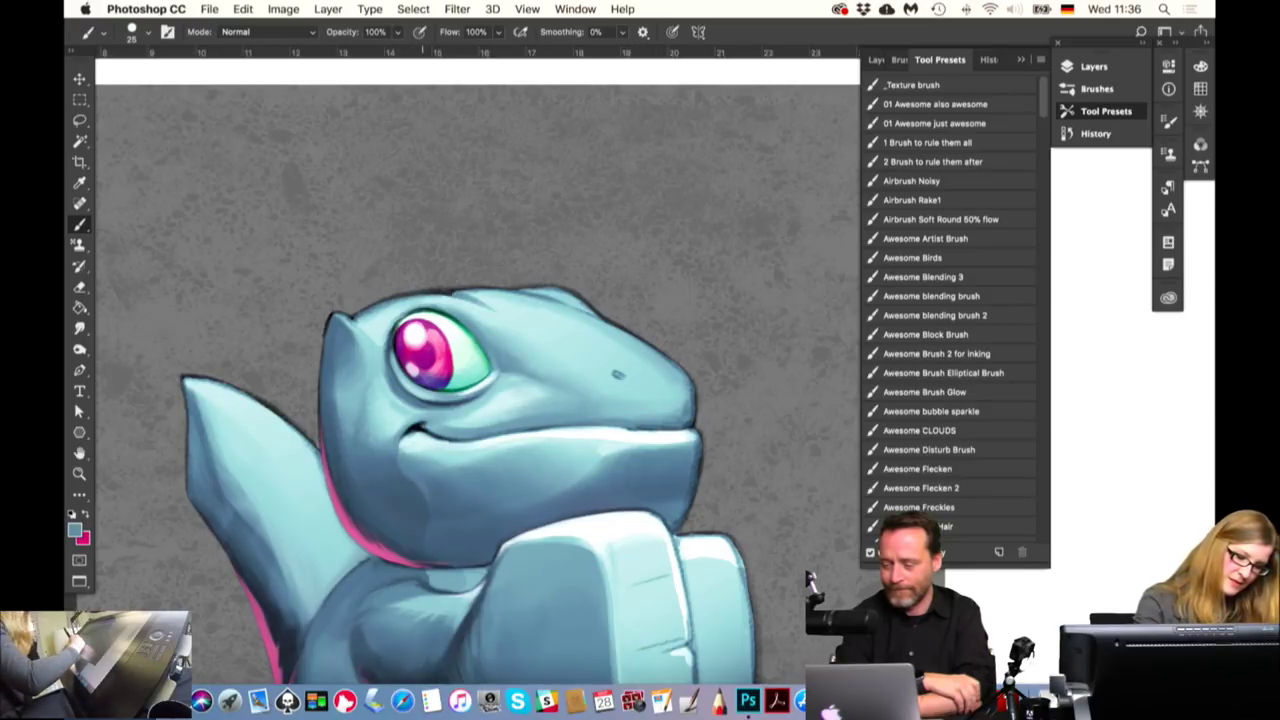
alt+click(441, 492)
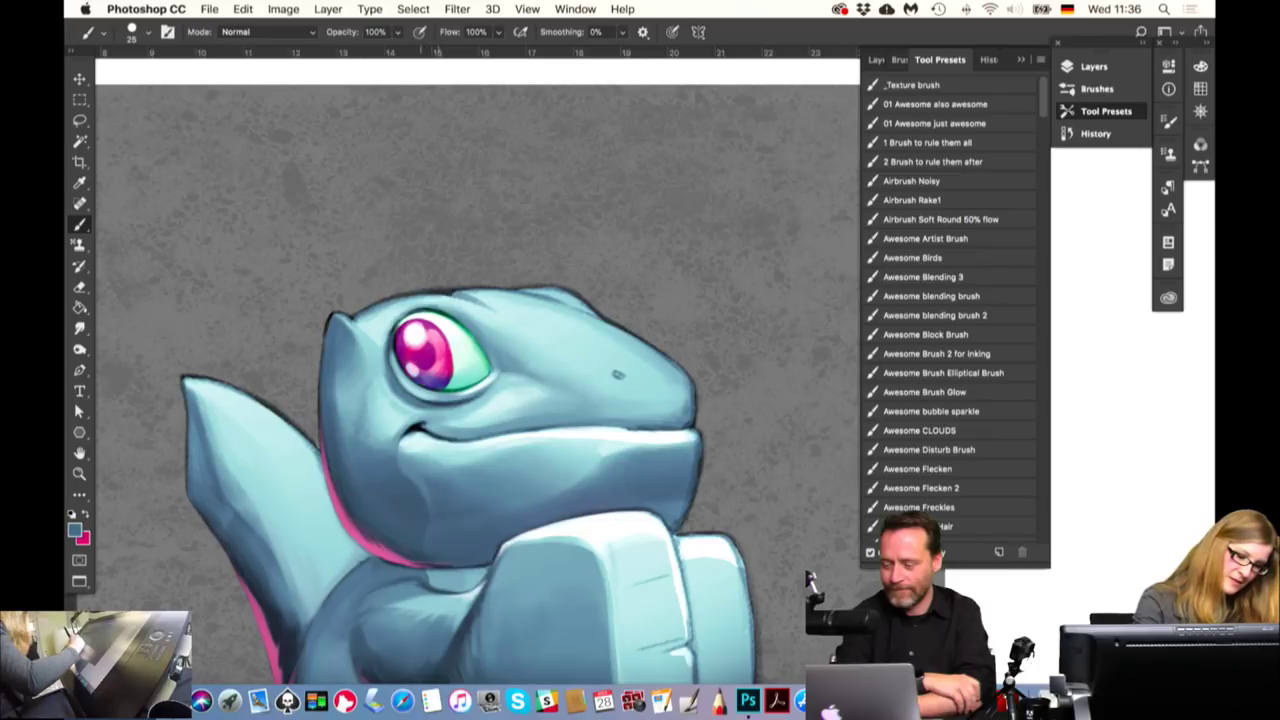
alt+click(398, 545)
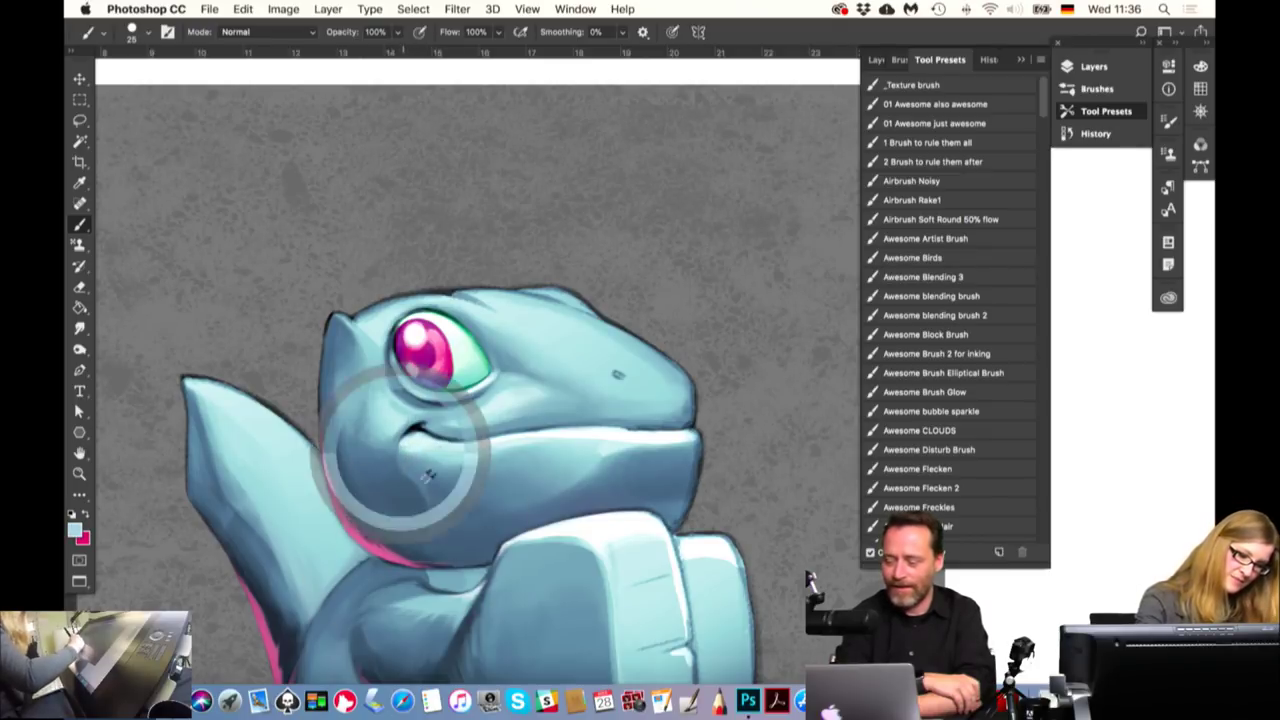
alt+click(403, 452)
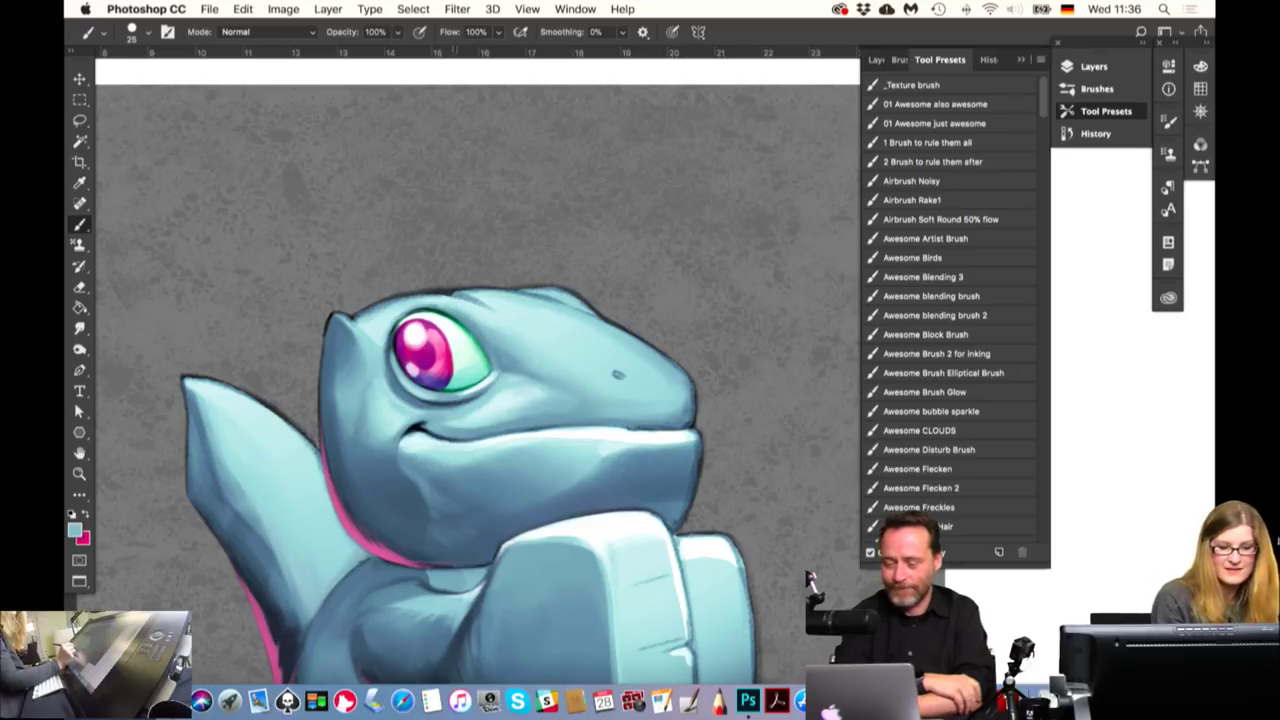
alt+click(443, 482)
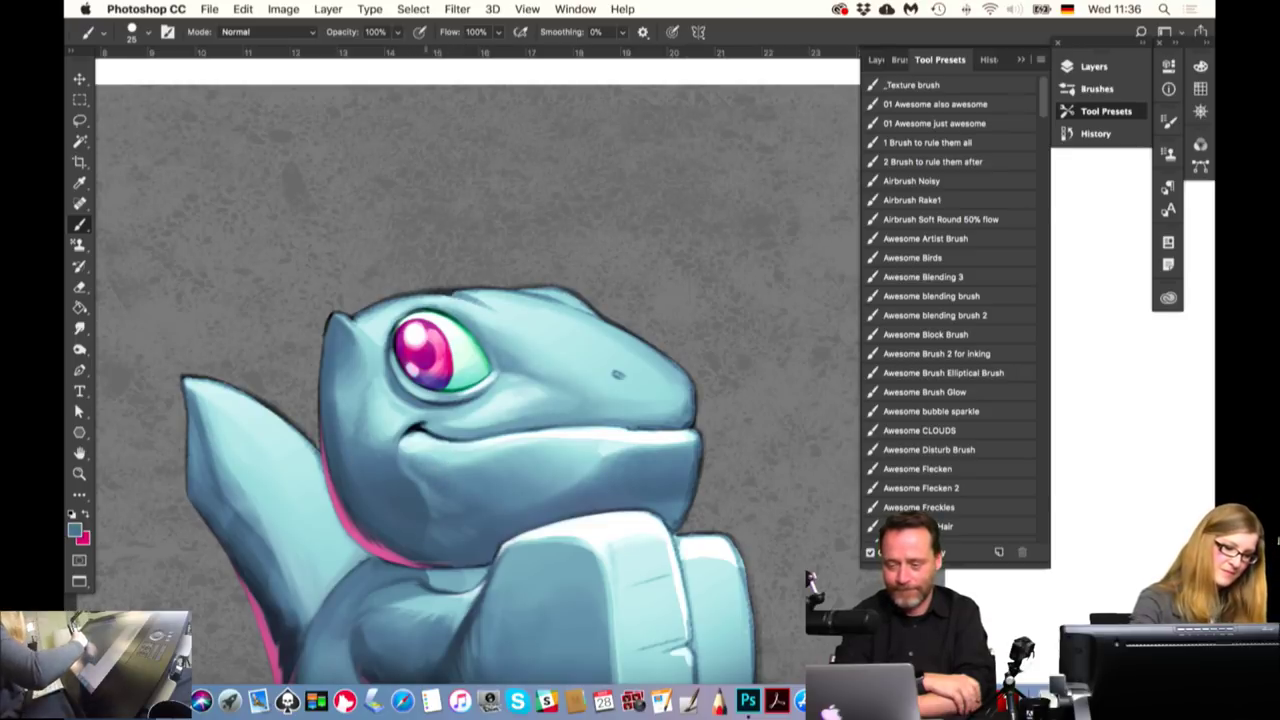
alt+click(436, 455)
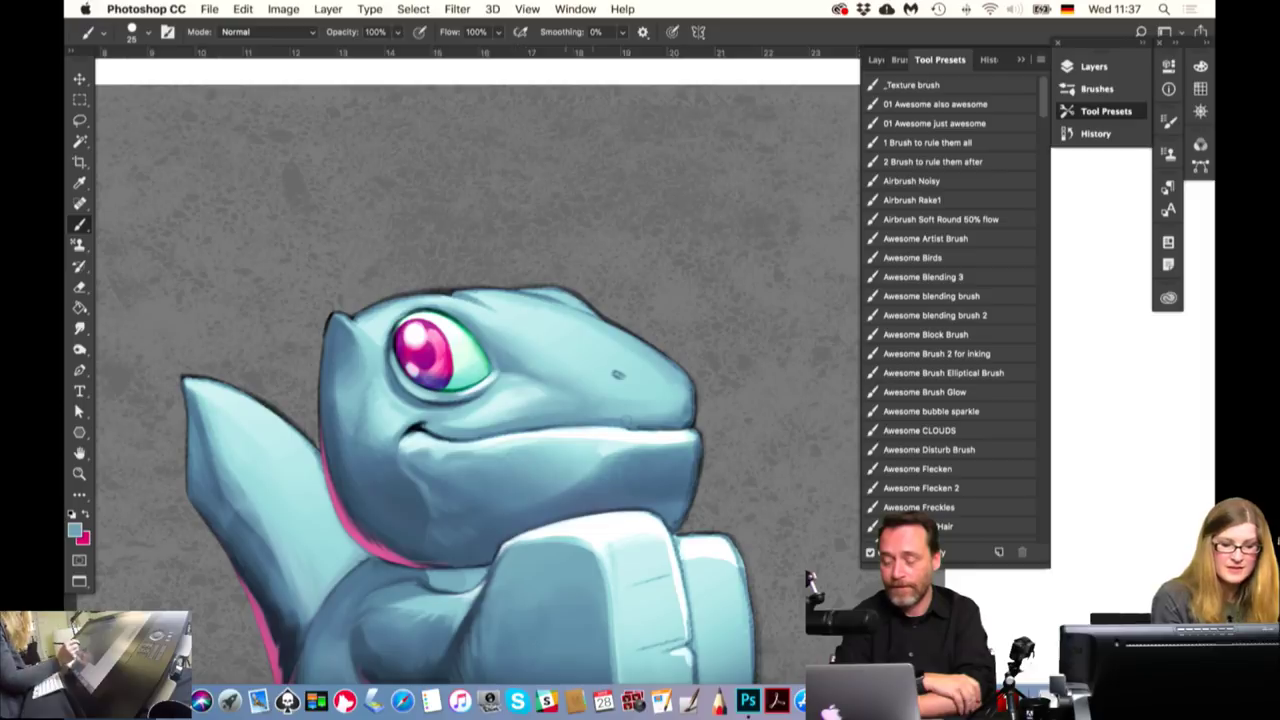
drag(470, 458, 500, 520)
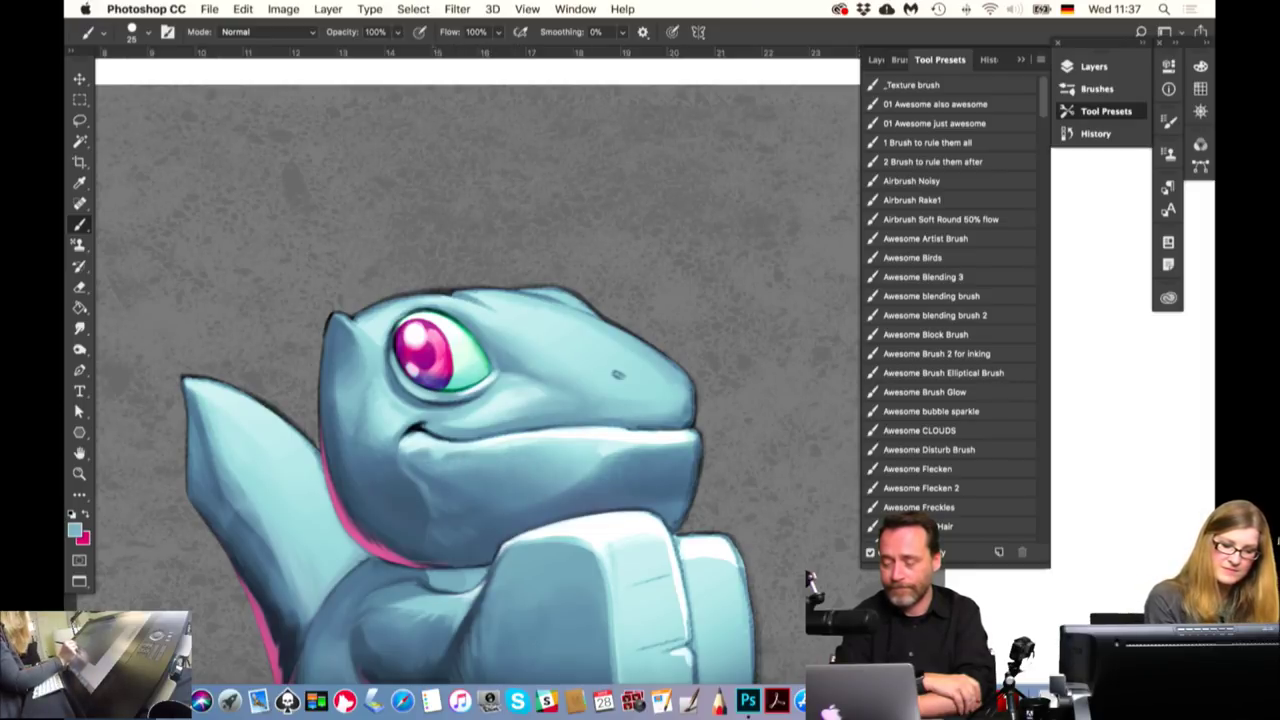
With a 13 px brush, sample the dark mouth colour and darken the mouth line
drag(432, 455, 433, 449)
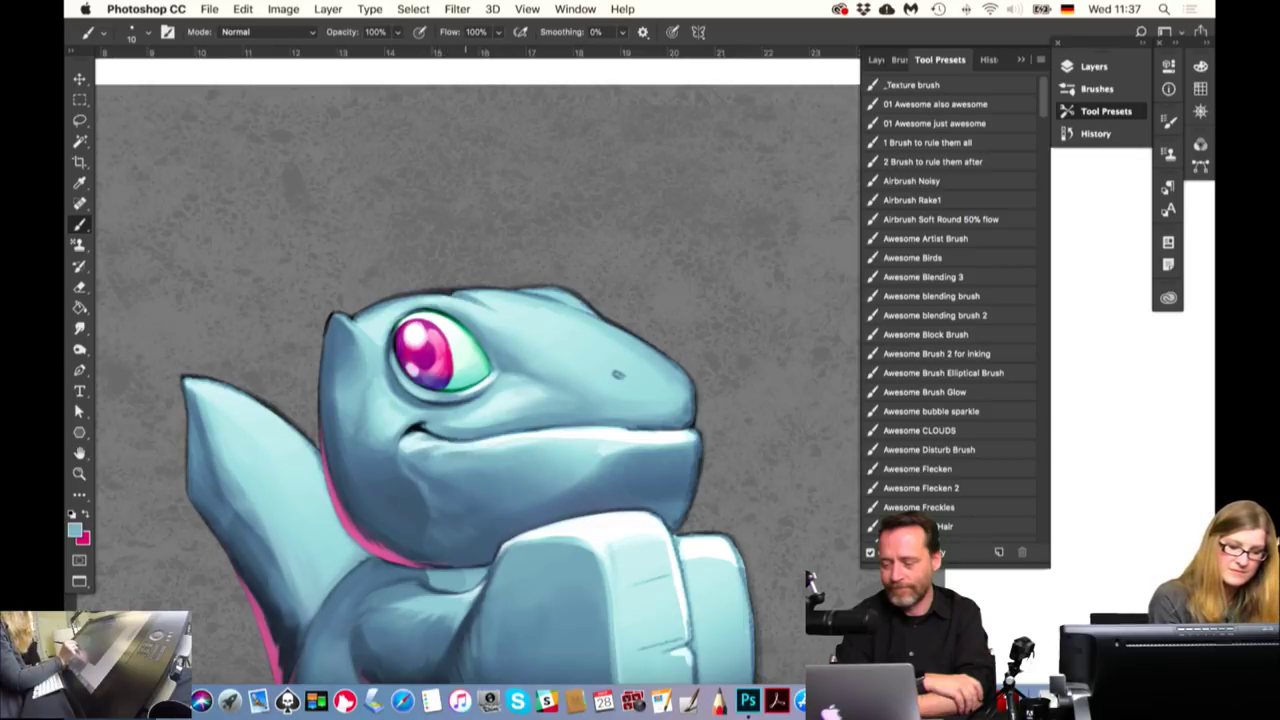
alt+click(410, 443)
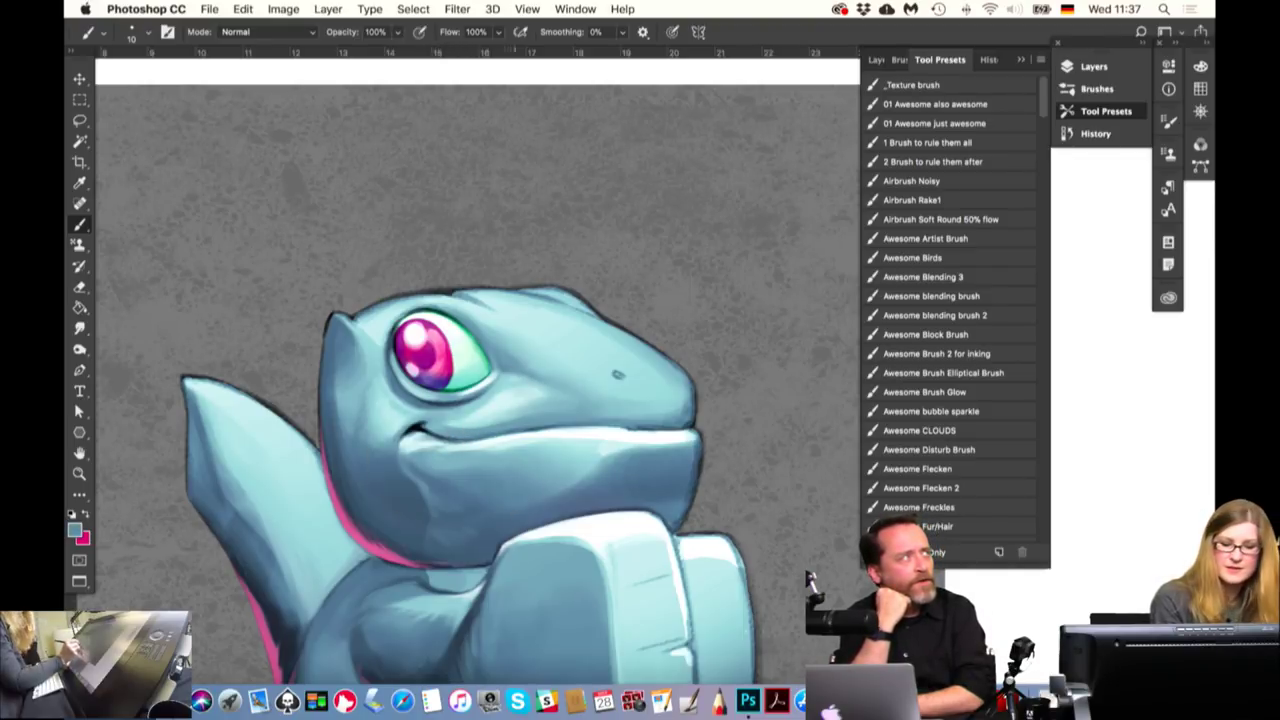
alt+click(424, 424)
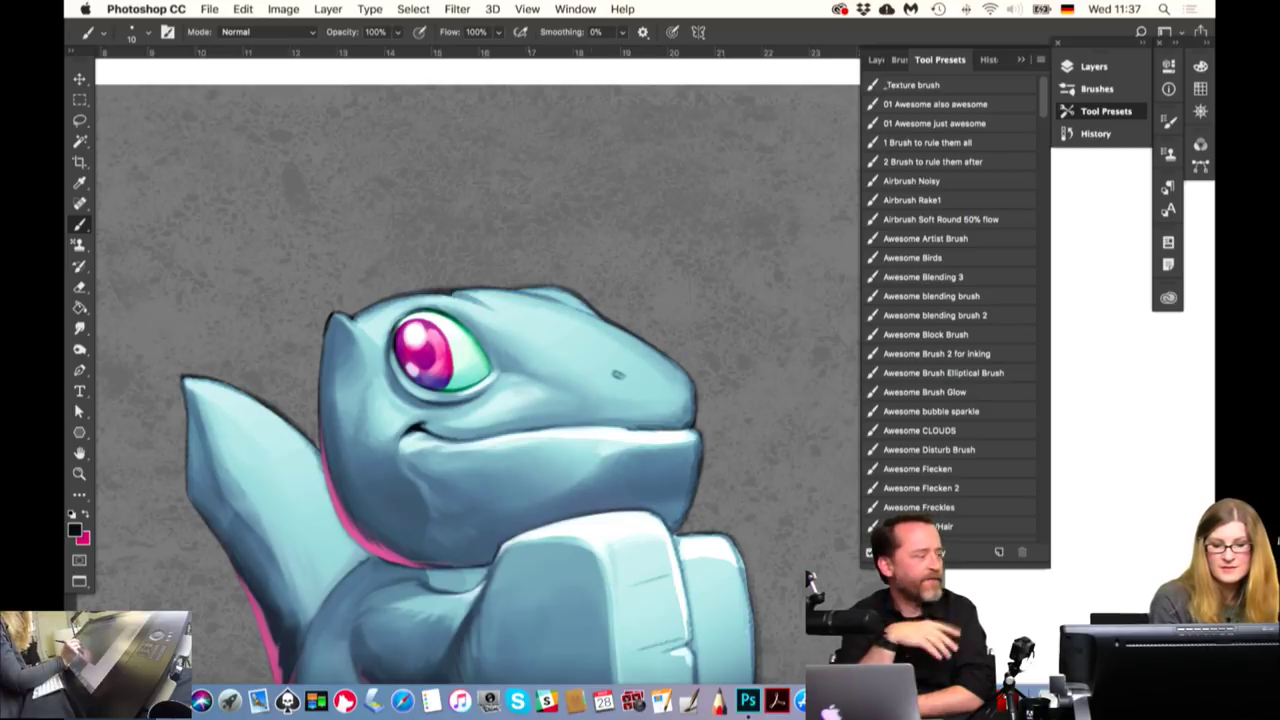
drag(556, 428, 652, 428)
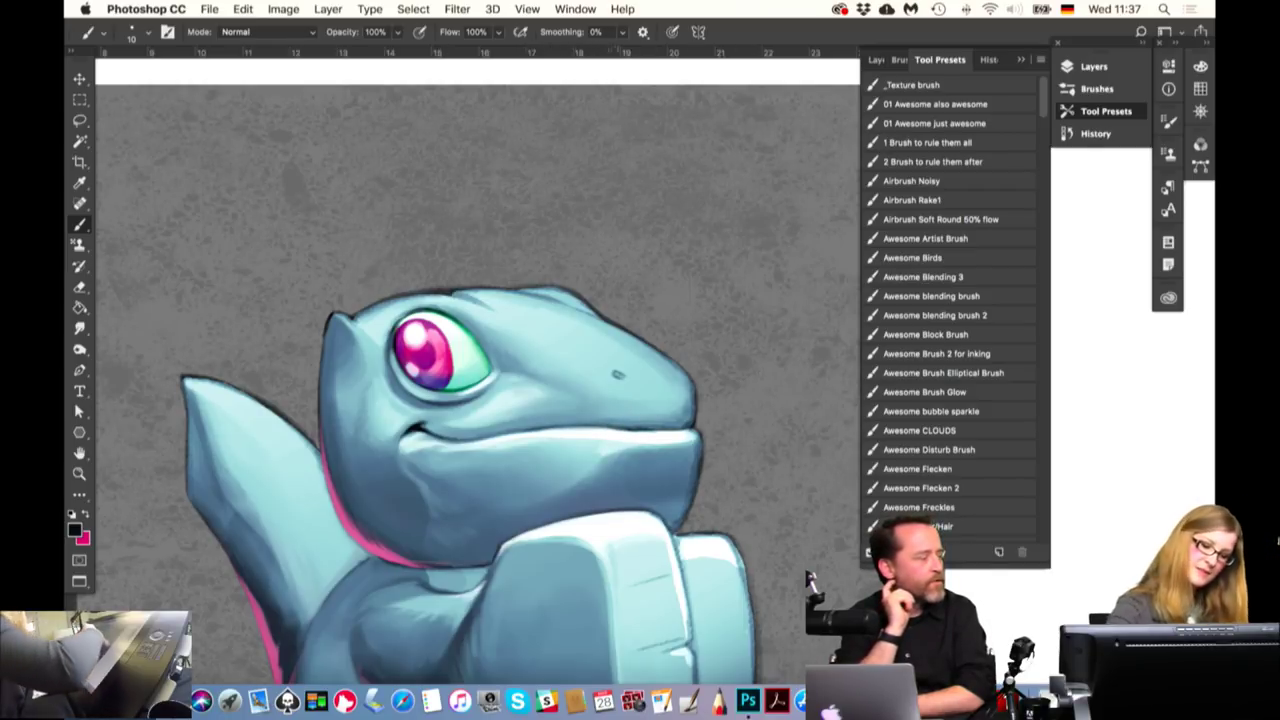
Sample several face, snout and mouth tones, finishing on the eye's dark green
alt+click(578, 416)
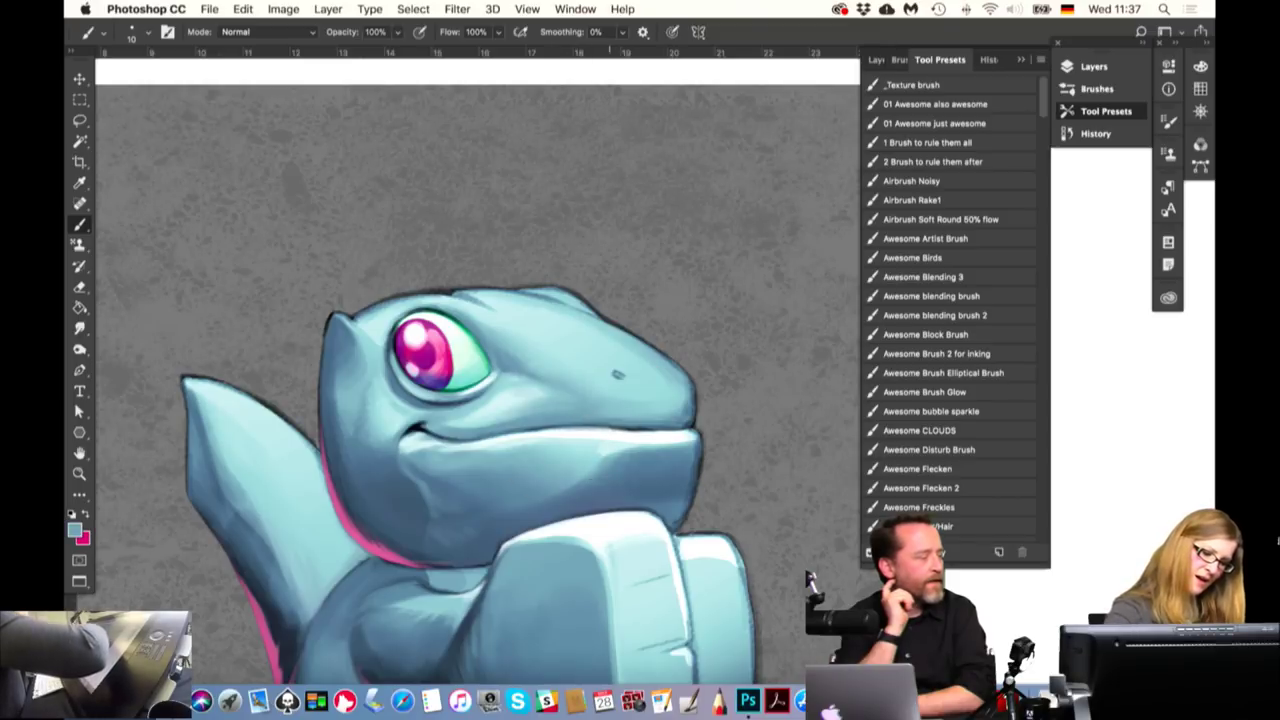
alt+click(602, 444)
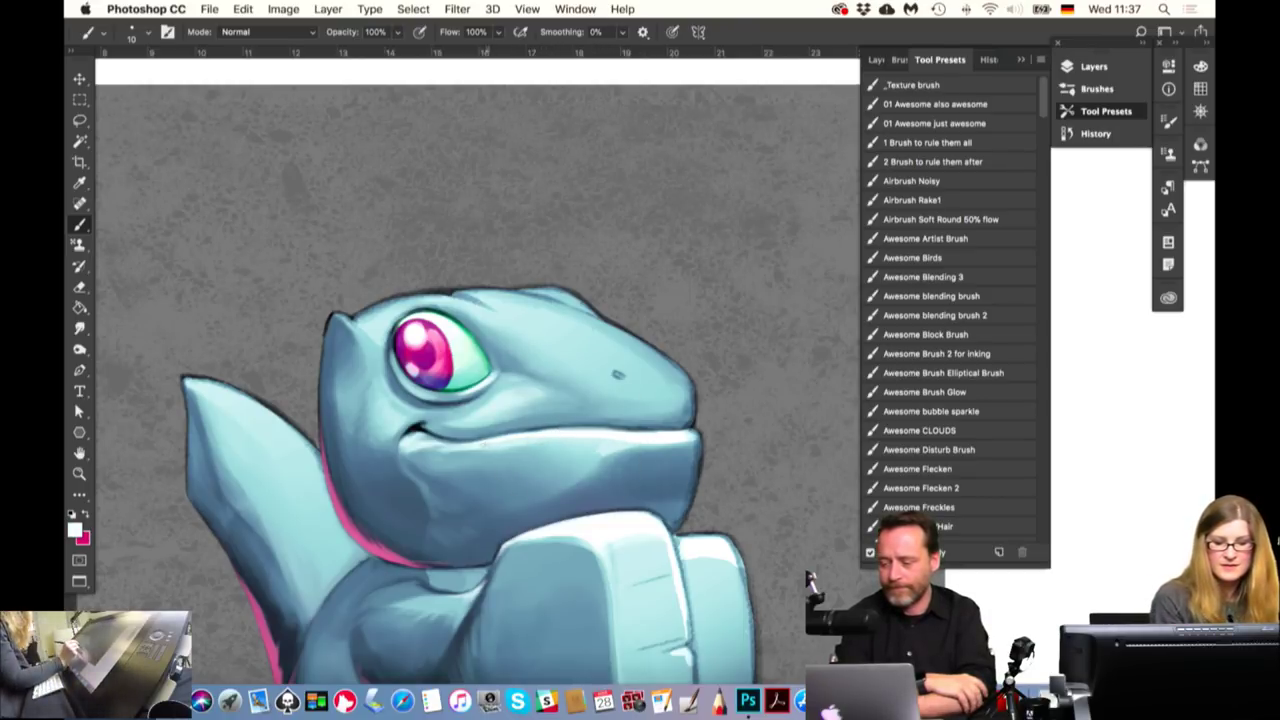
alt+click(532, 444)
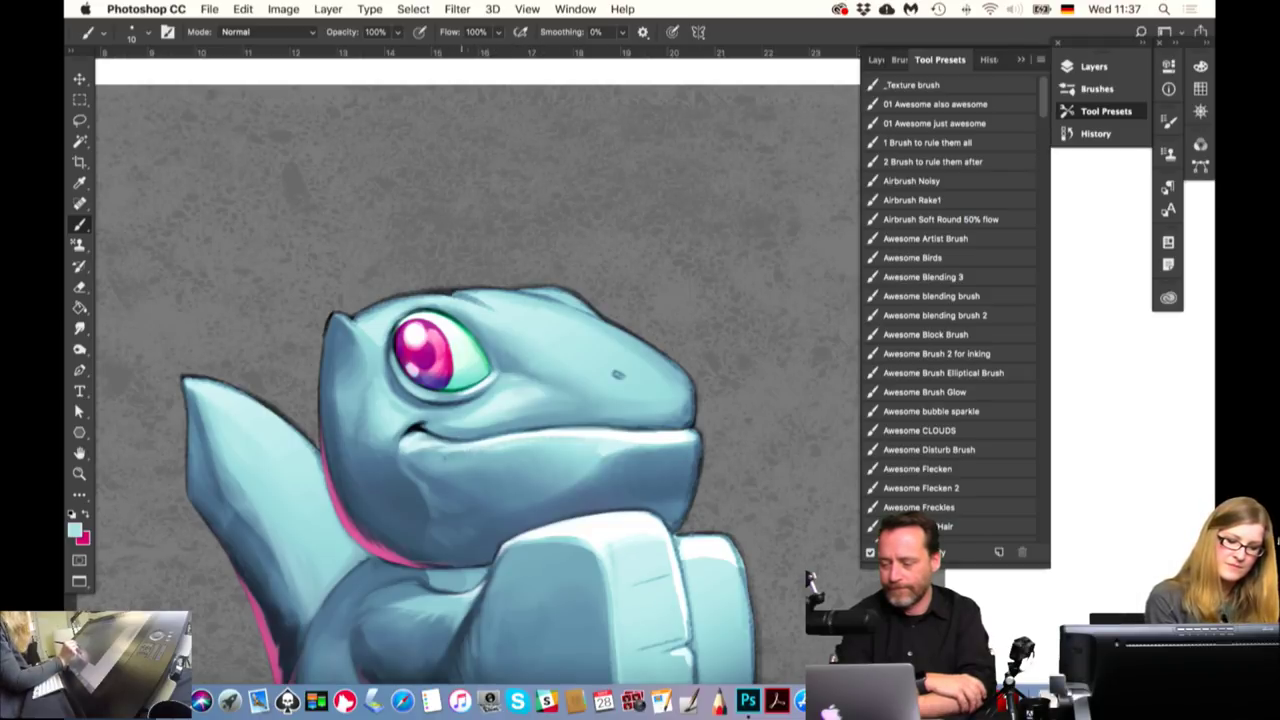
alt+click(474, 456)
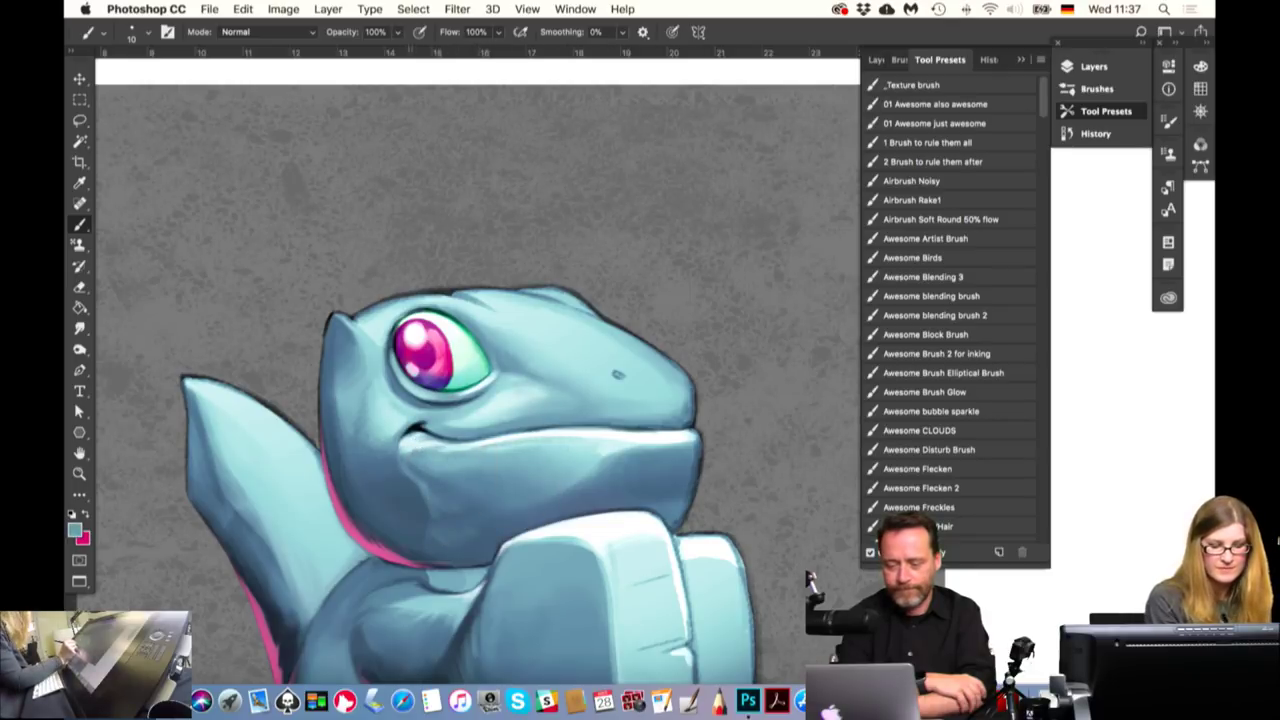
alt+click(414, 428)
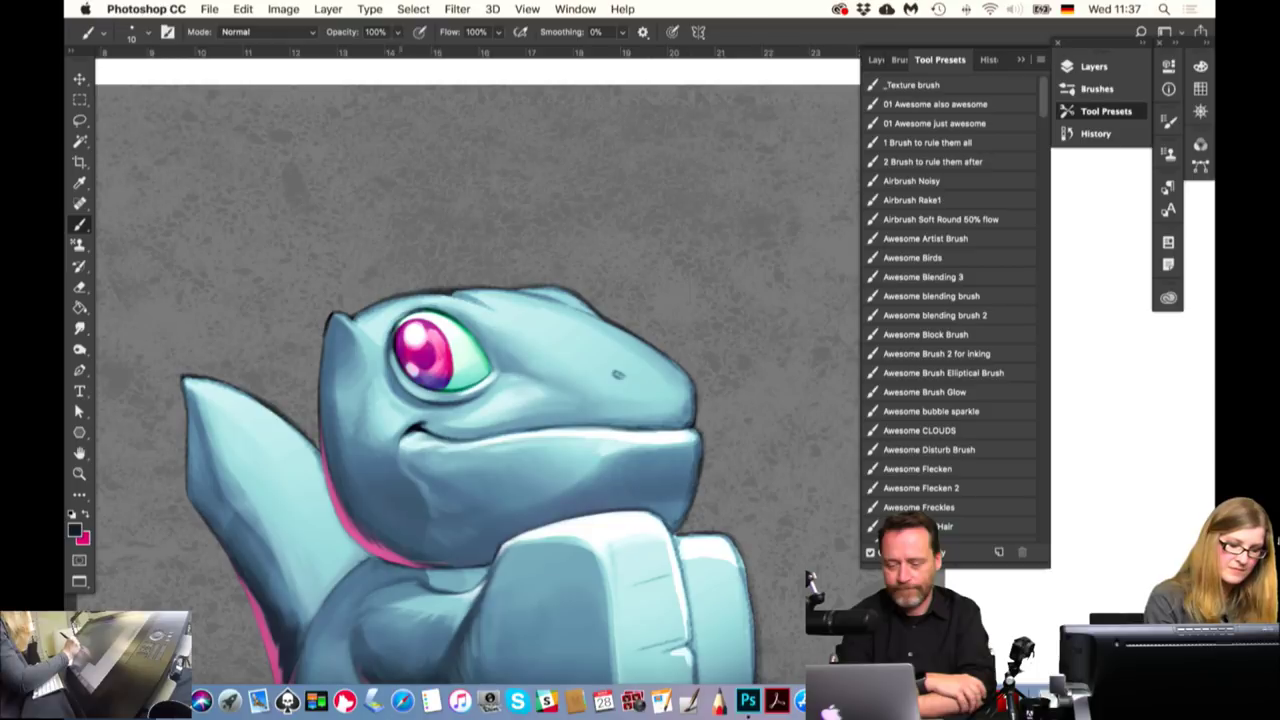
alt+click(426, 400)
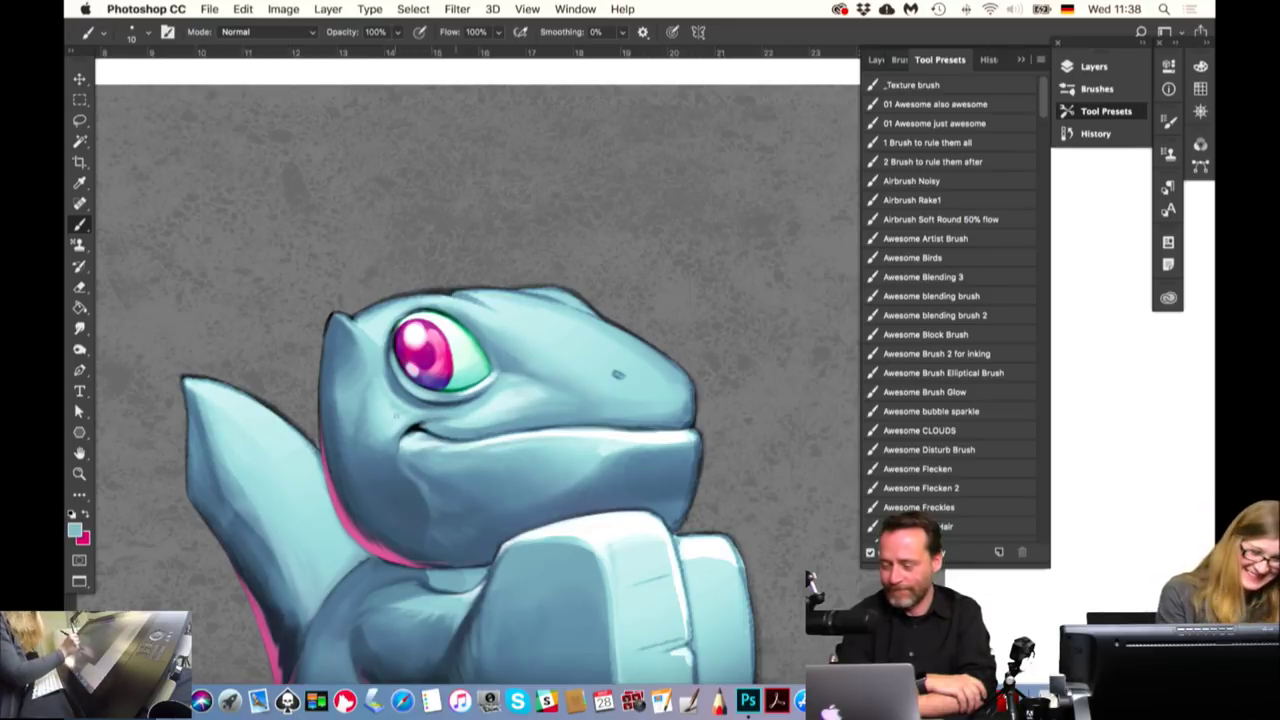
alt+click(413, 440)
alt+click(467, 384)
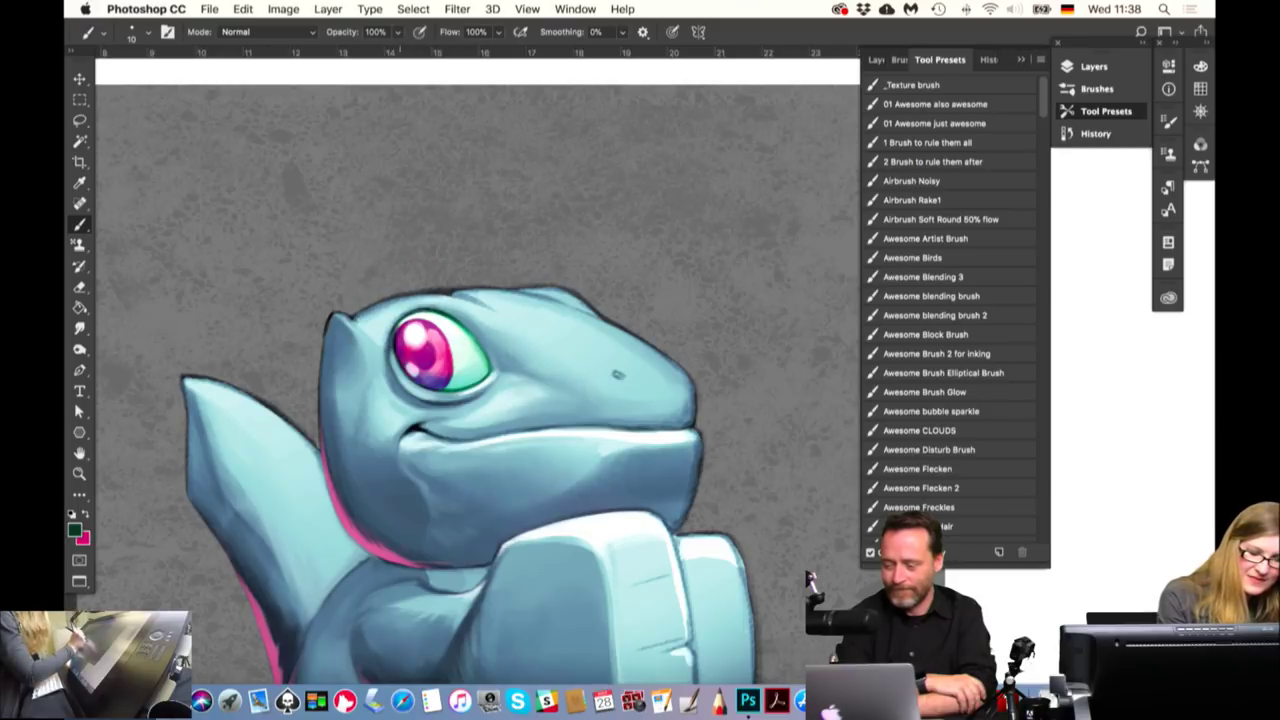
Sample the eye's magenta, the head-tip outline black and the head's light blue
alt+click(407, 337)
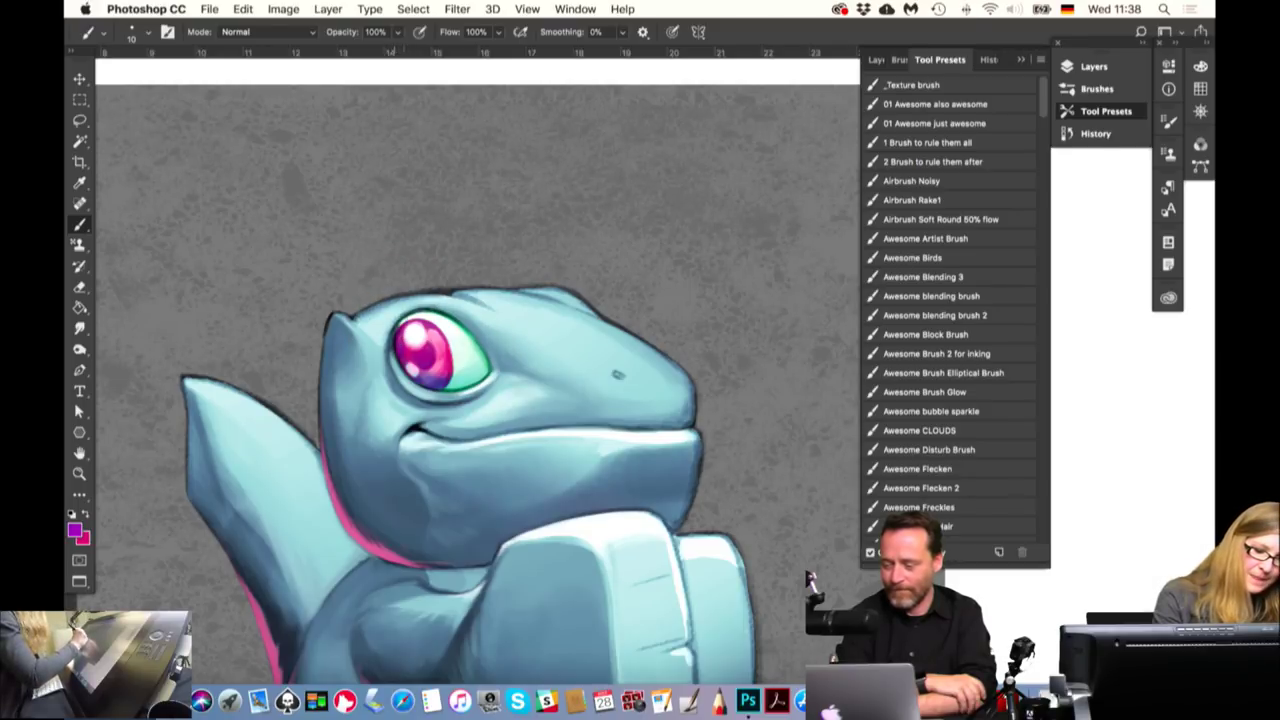
alt+click(333, 317)
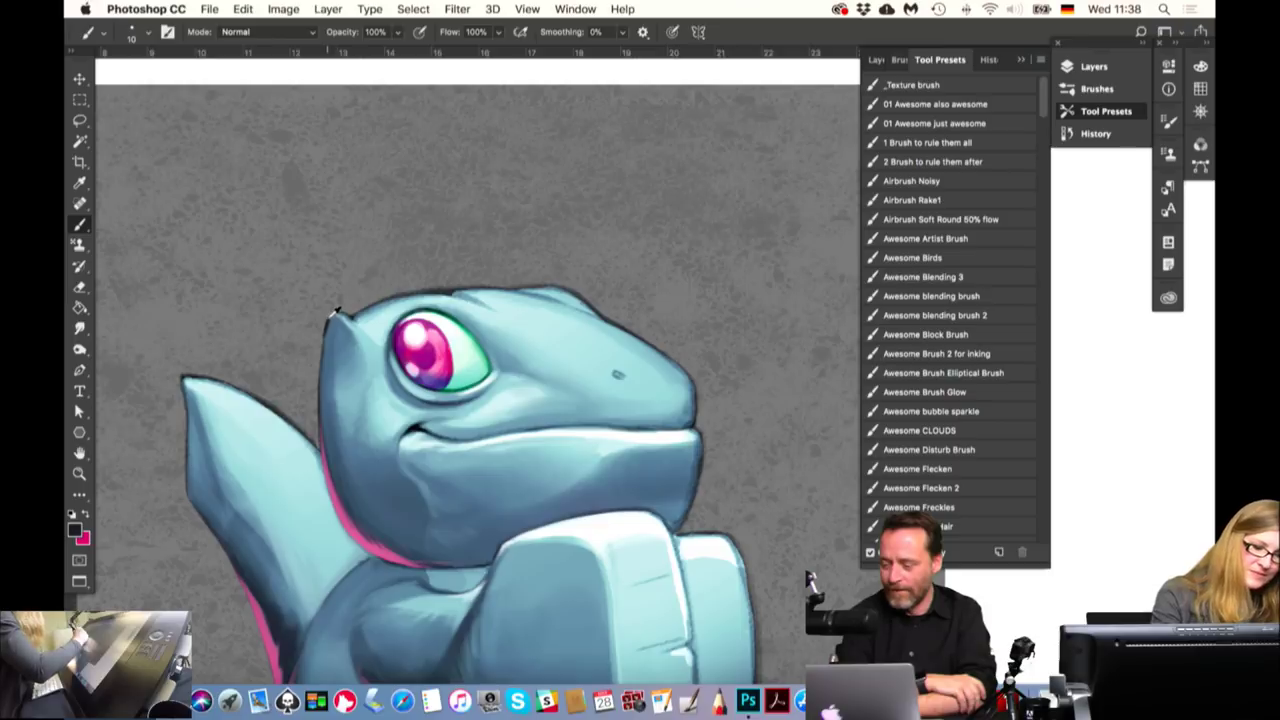
alt+click(337, 369)
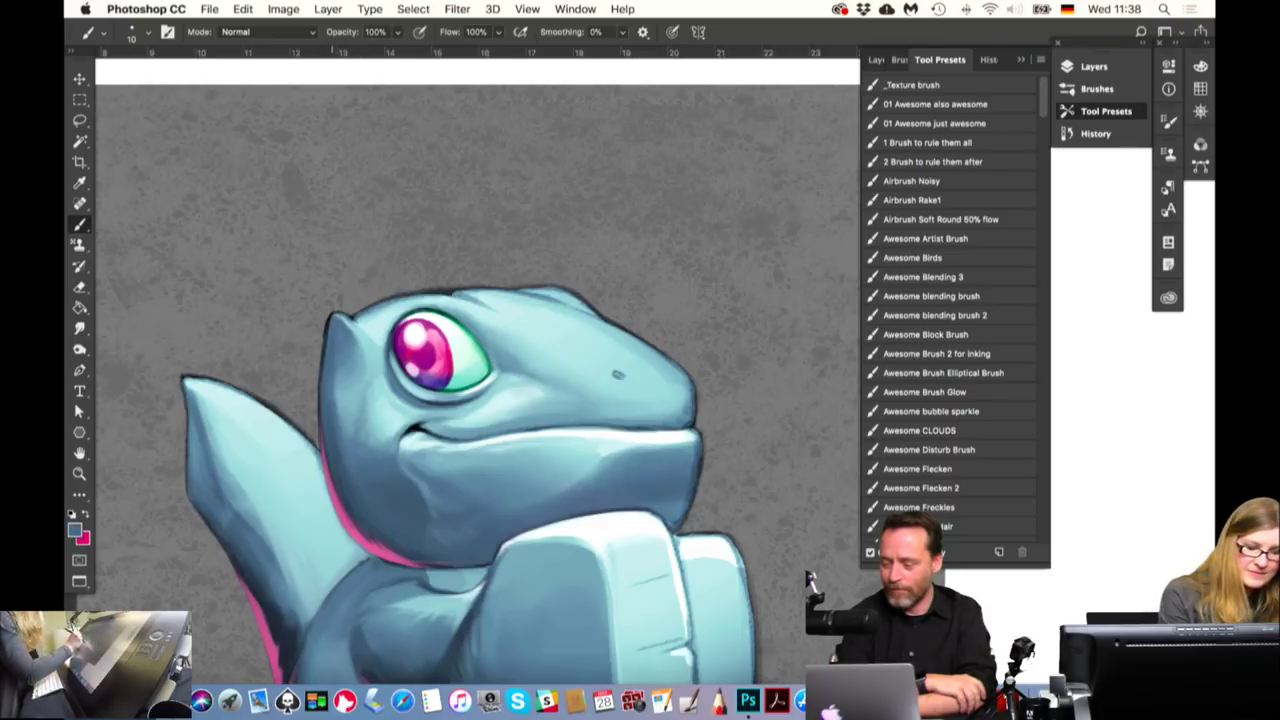
alt+click(336, 336)
alt+click(336, 326)
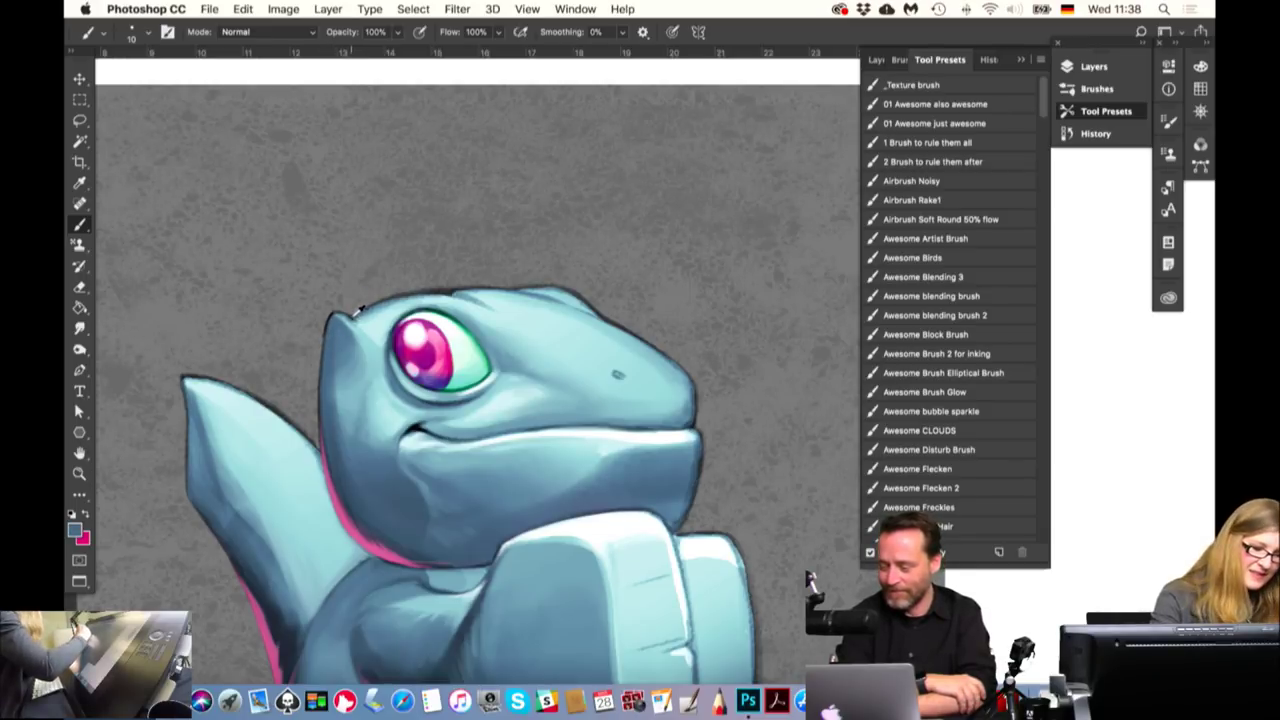
Sample outline black, light blue and darker blue-grey head tones, then shift the view right
alt+click(358, 322)
alt+click(352, 316)
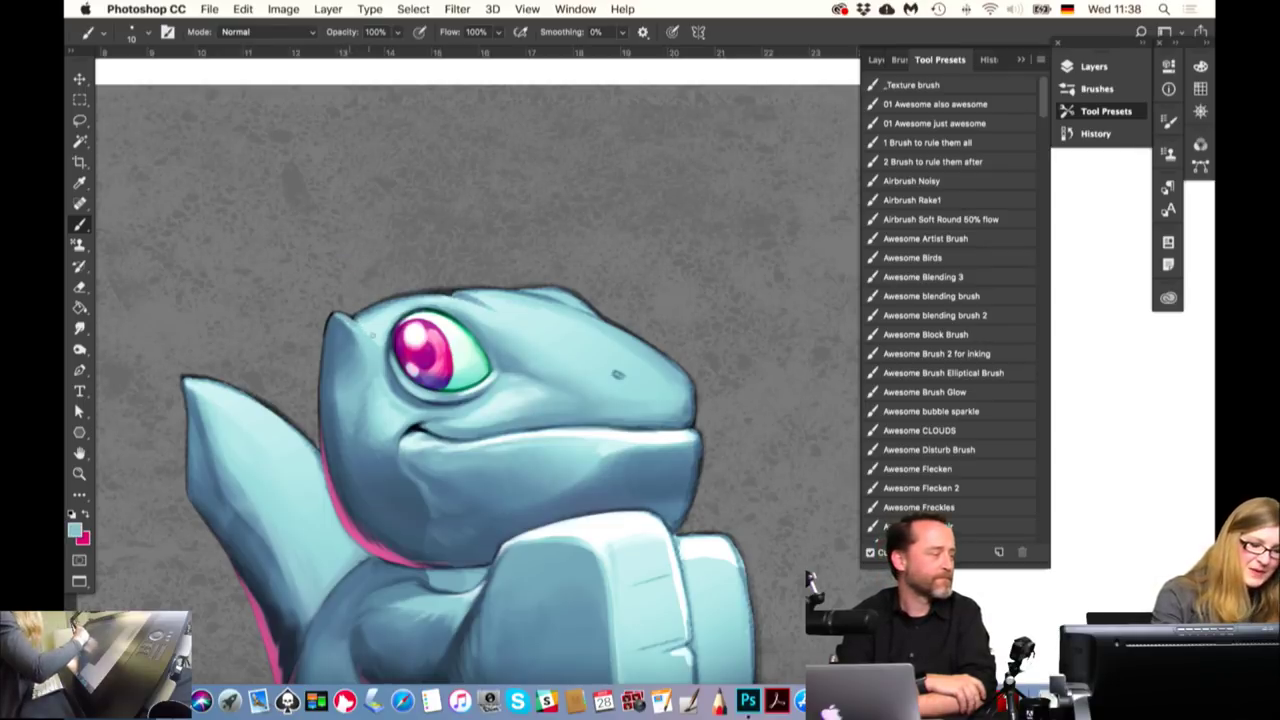
alt+click(377, 337)
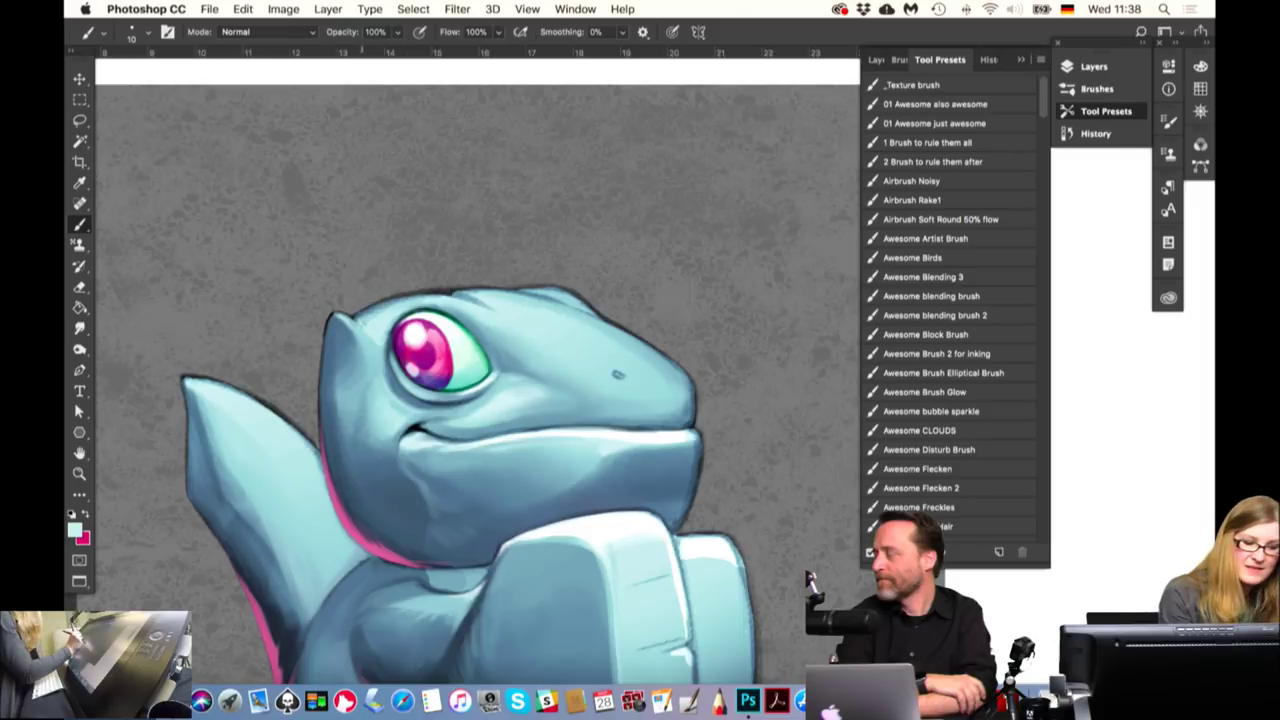
alt+click(617, 374)
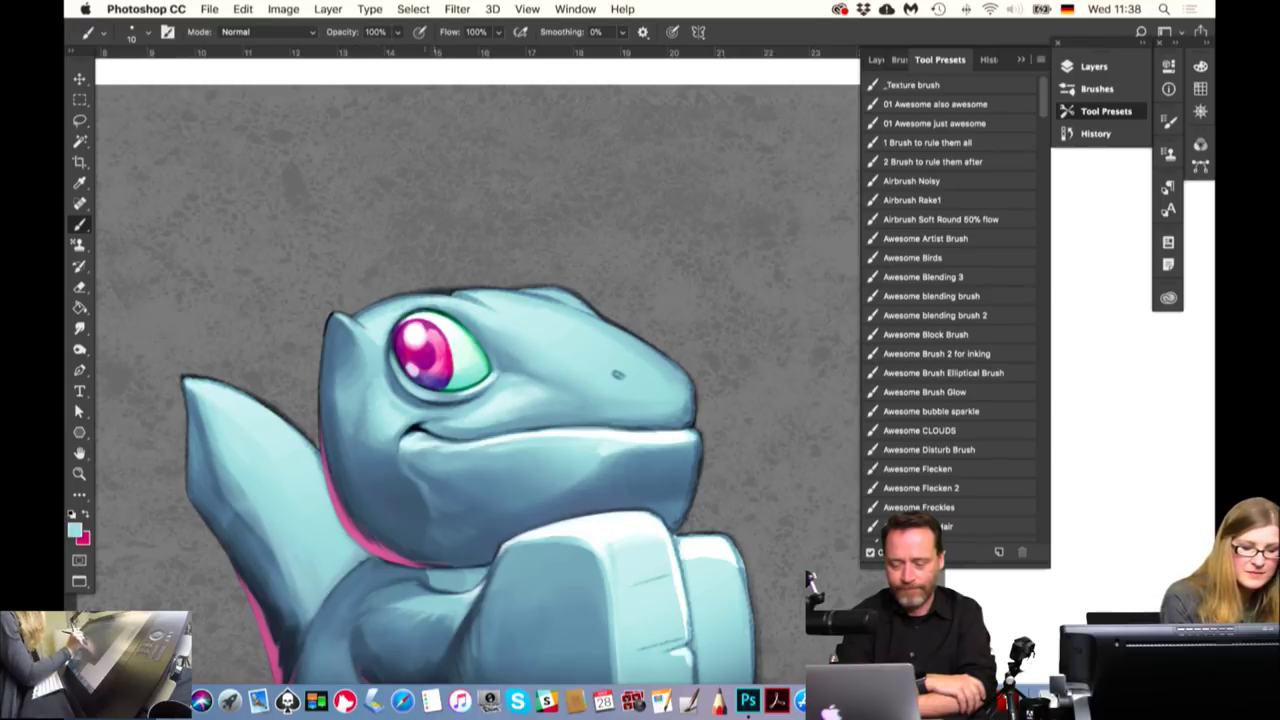
alt+click(327, 389)
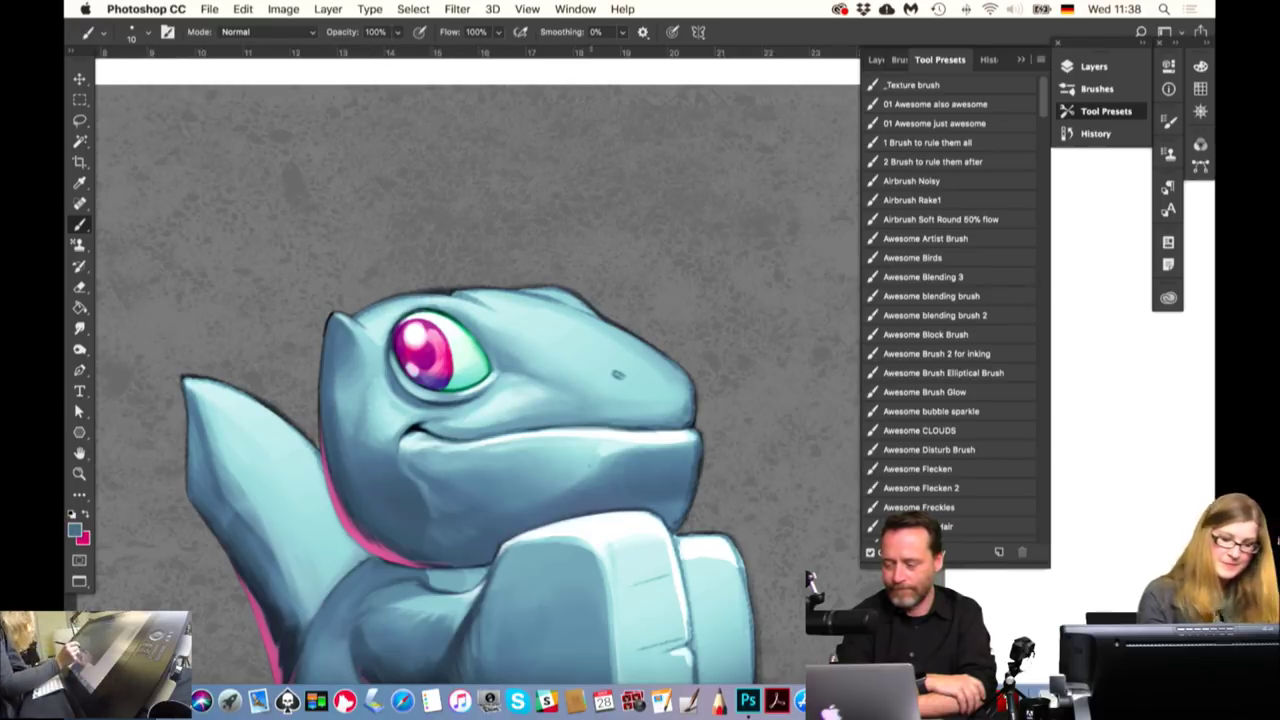
drag(460, 305, 548, 315)
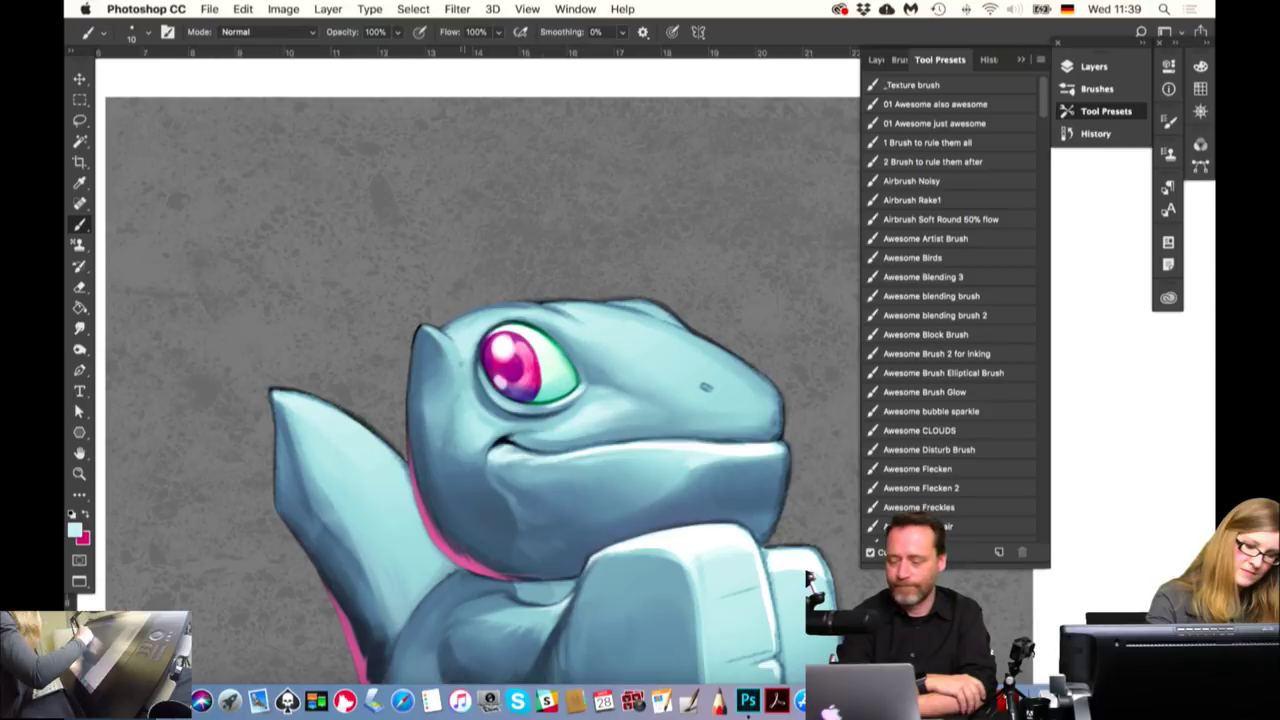
Shrink the brush from 62 to about 1 px, sample lighter cyan near the eye, then switch to Safari
drag(522, 392, 532, 392)
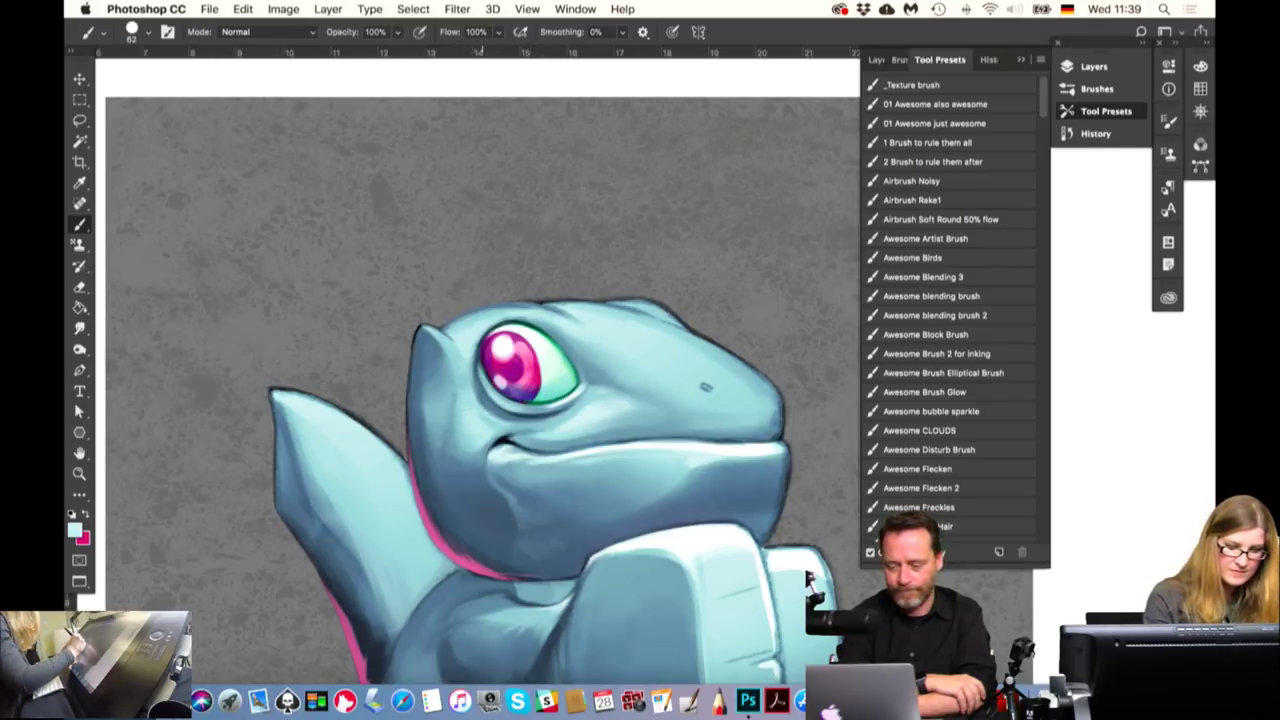
drag(596, 417, 570, 425)
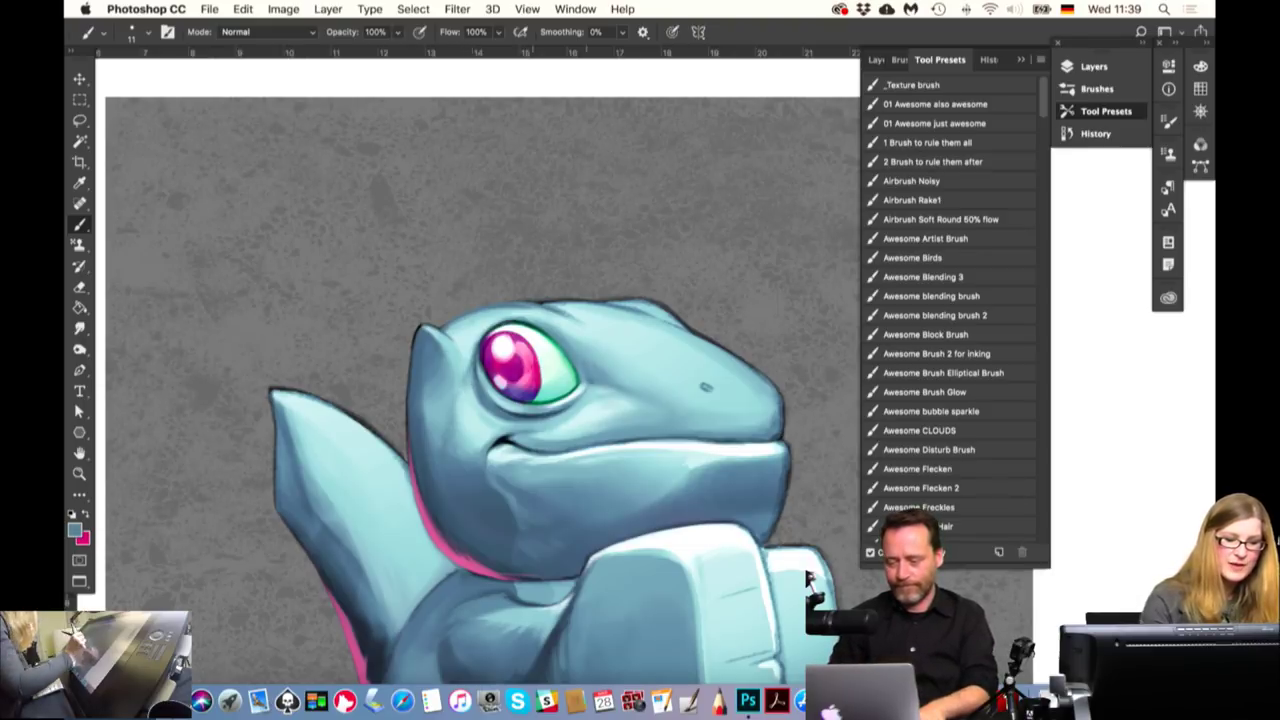
alt+click(470, 366)
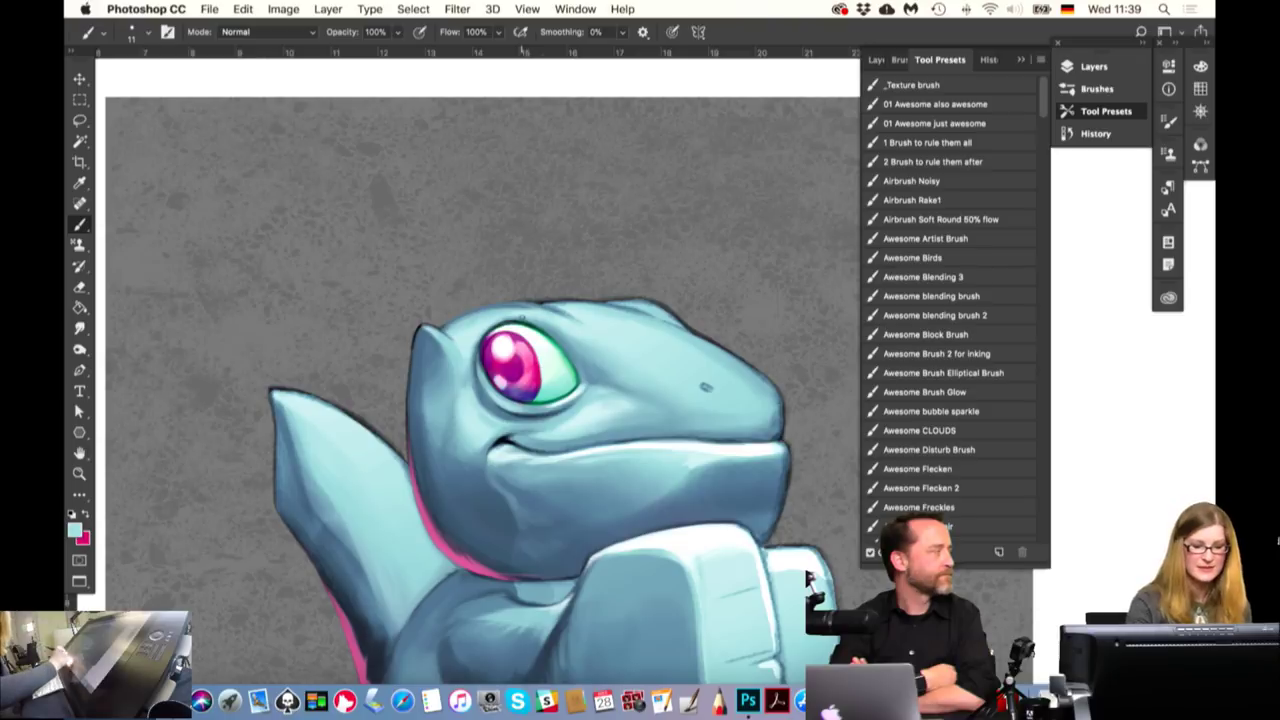
click(402, 700)
text(m)
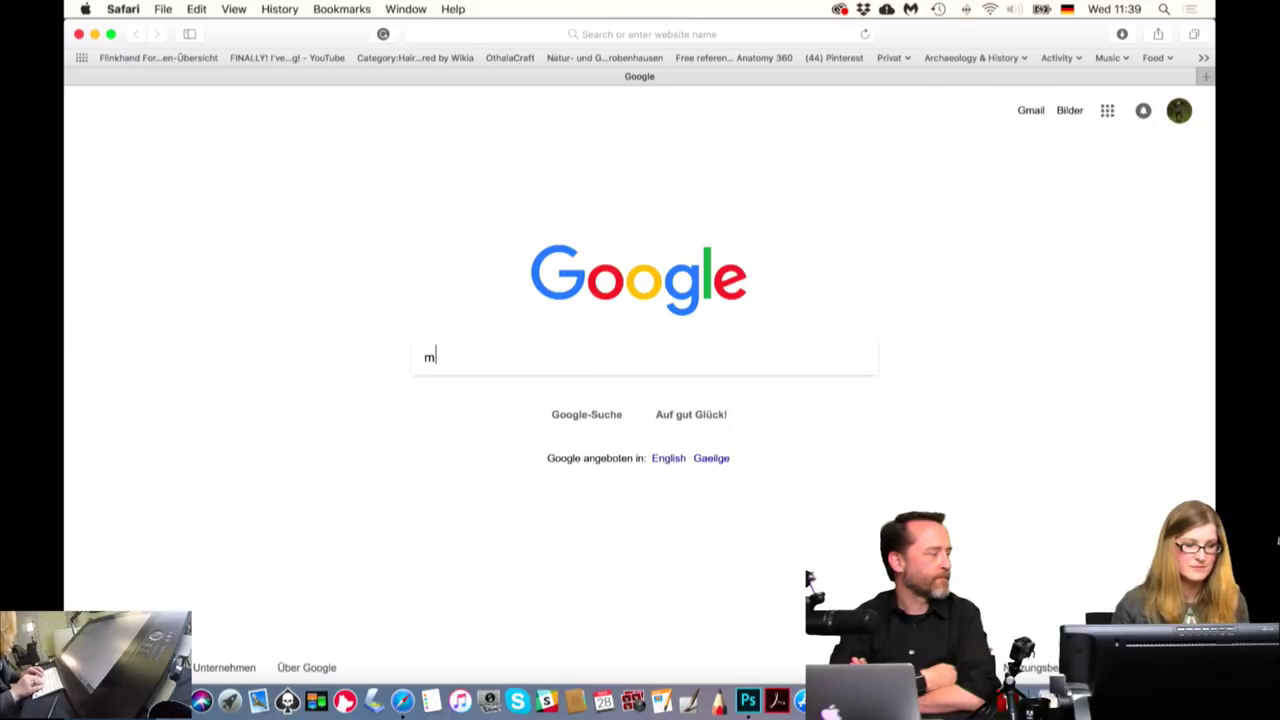
Search Google for 'male 3d torso' and show the Bilder (Images) results
text(ale 3d )
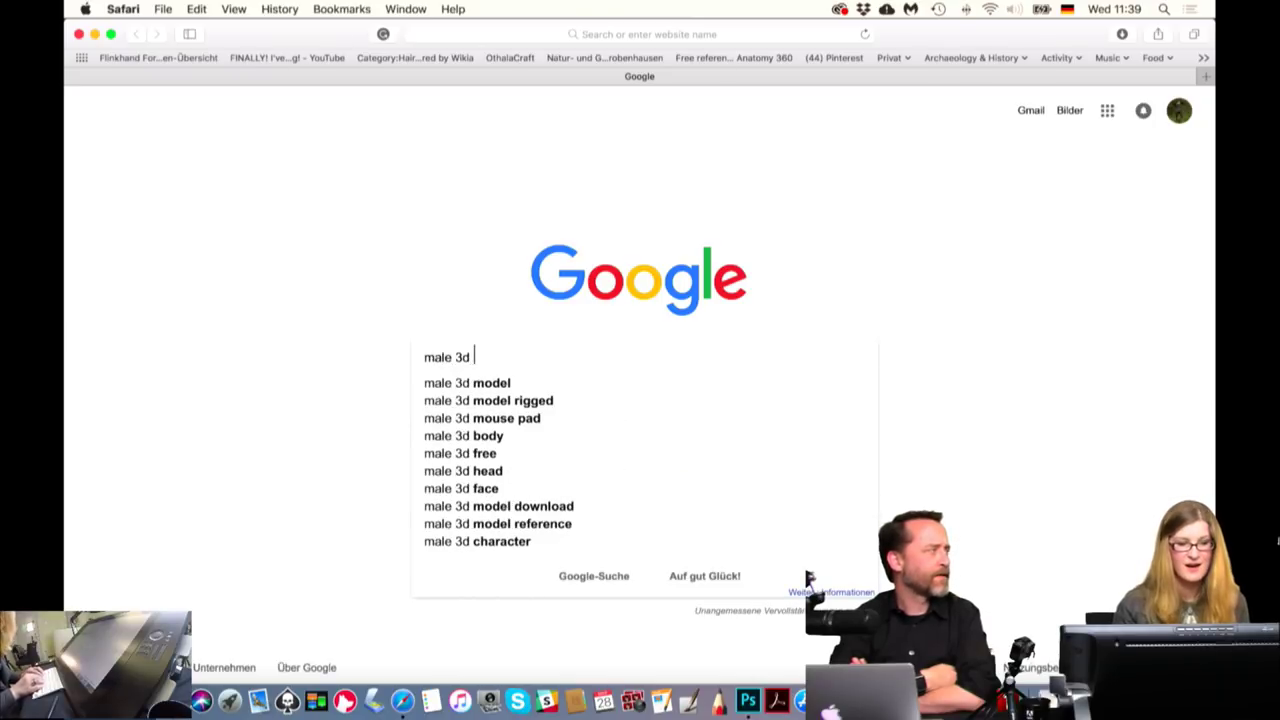
text(mo)
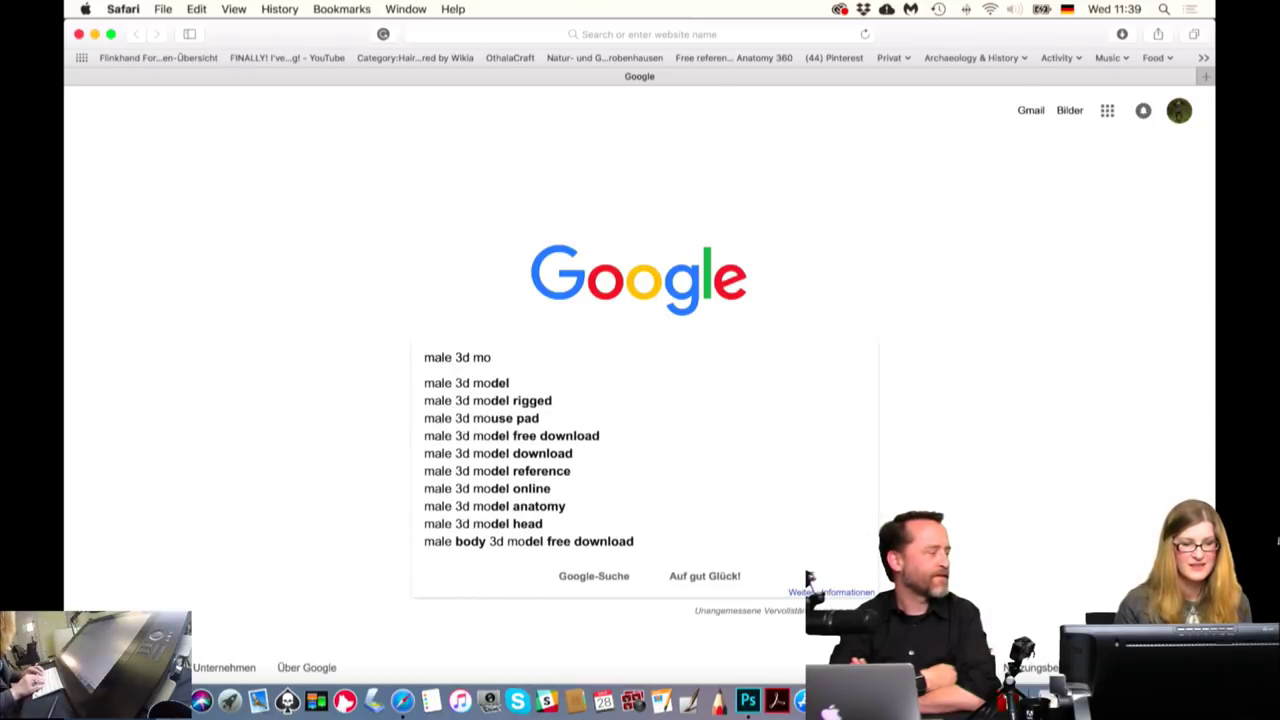
key(BackSpace)
key(BackSpace)
text(torso)
key(Return)
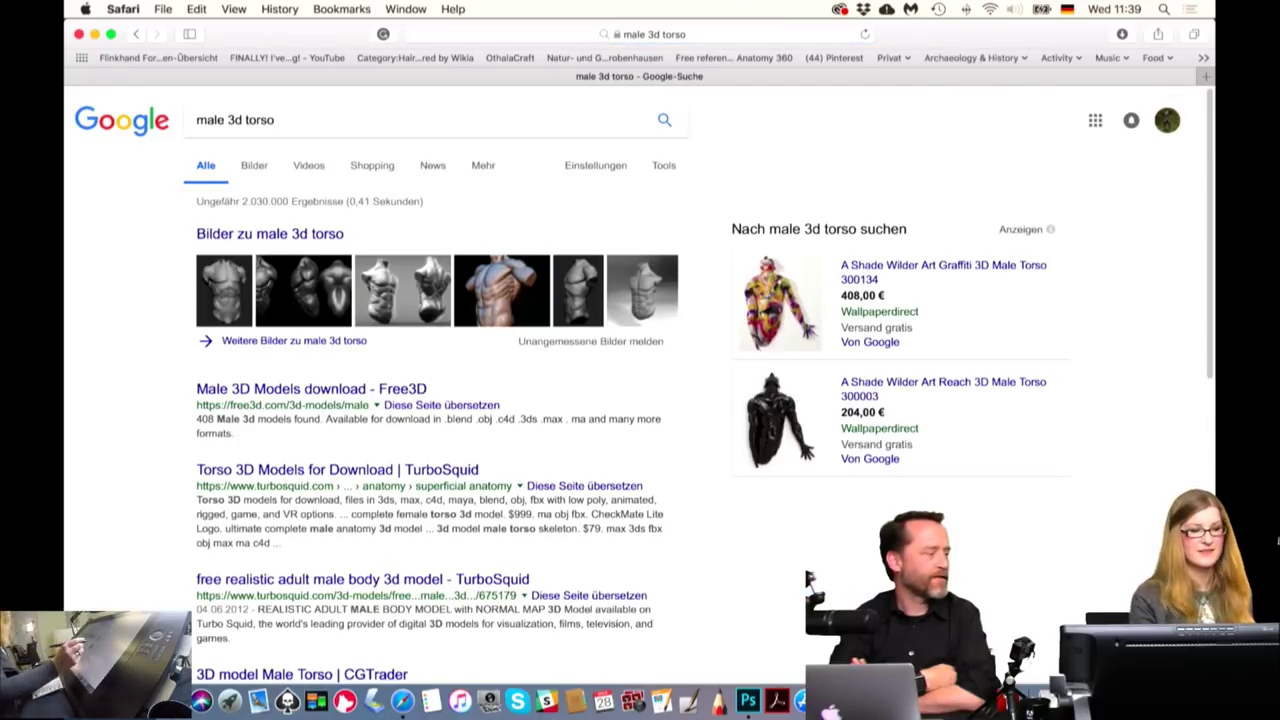
click(340, 233)
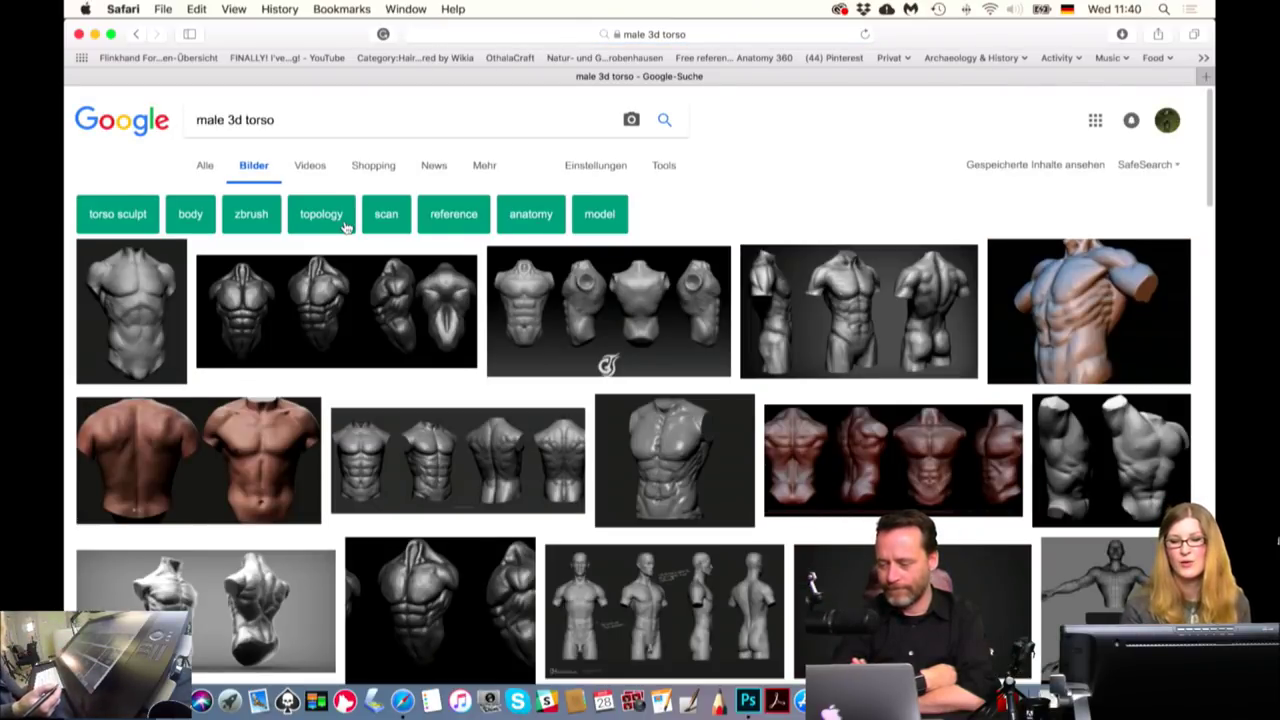
mouse_move(1089, 310)
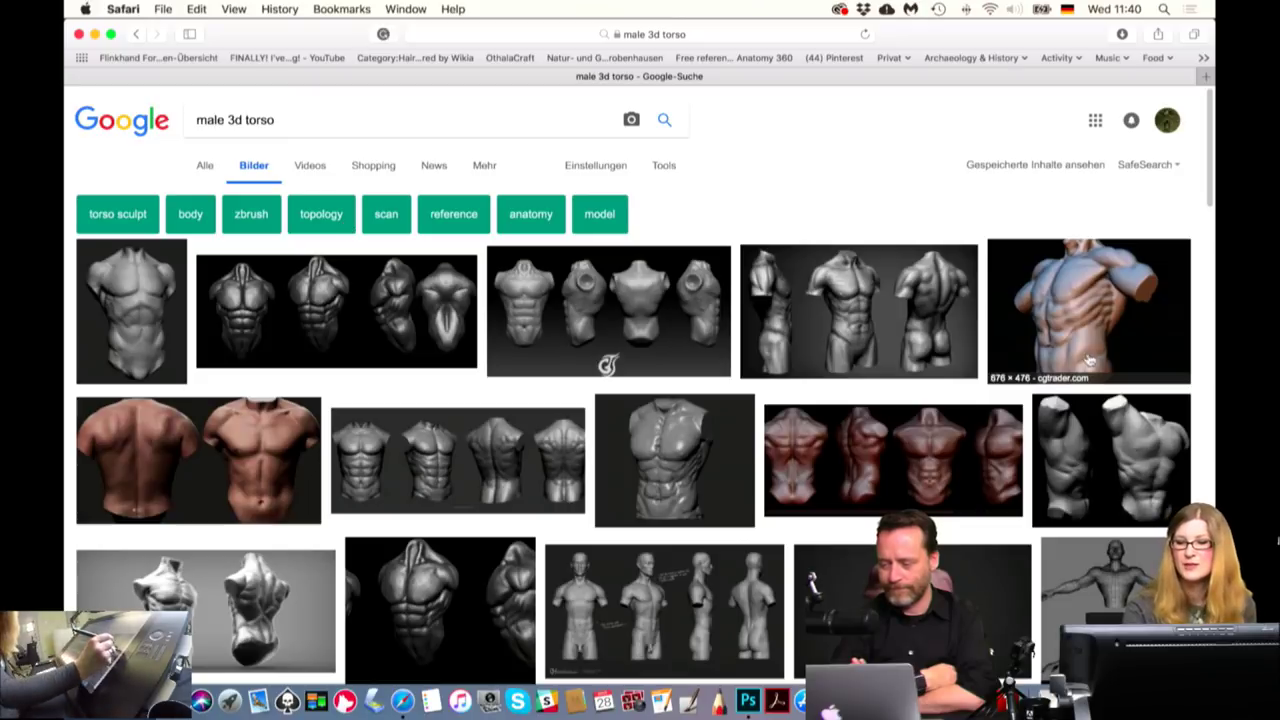
Preview the shaded, upper-body and red male torso references, then quit Safari
click(1136, 354)
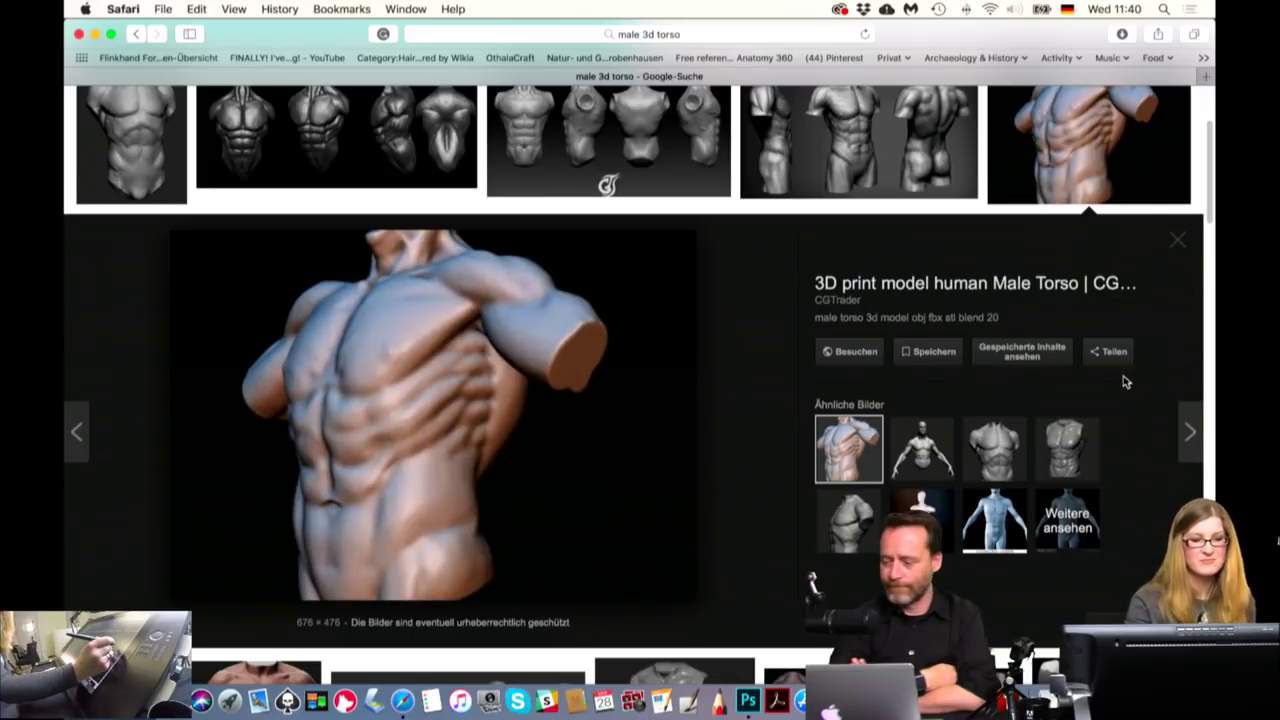
click(941, 466)
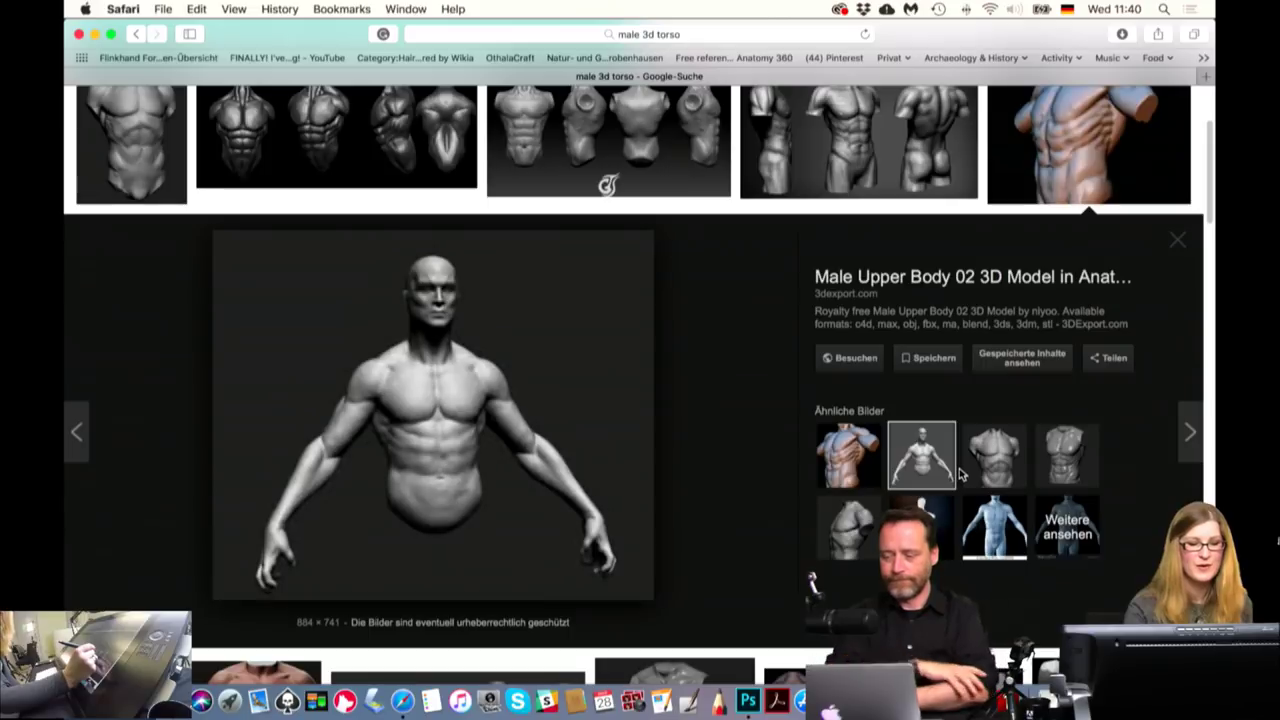
click(1177, 240)
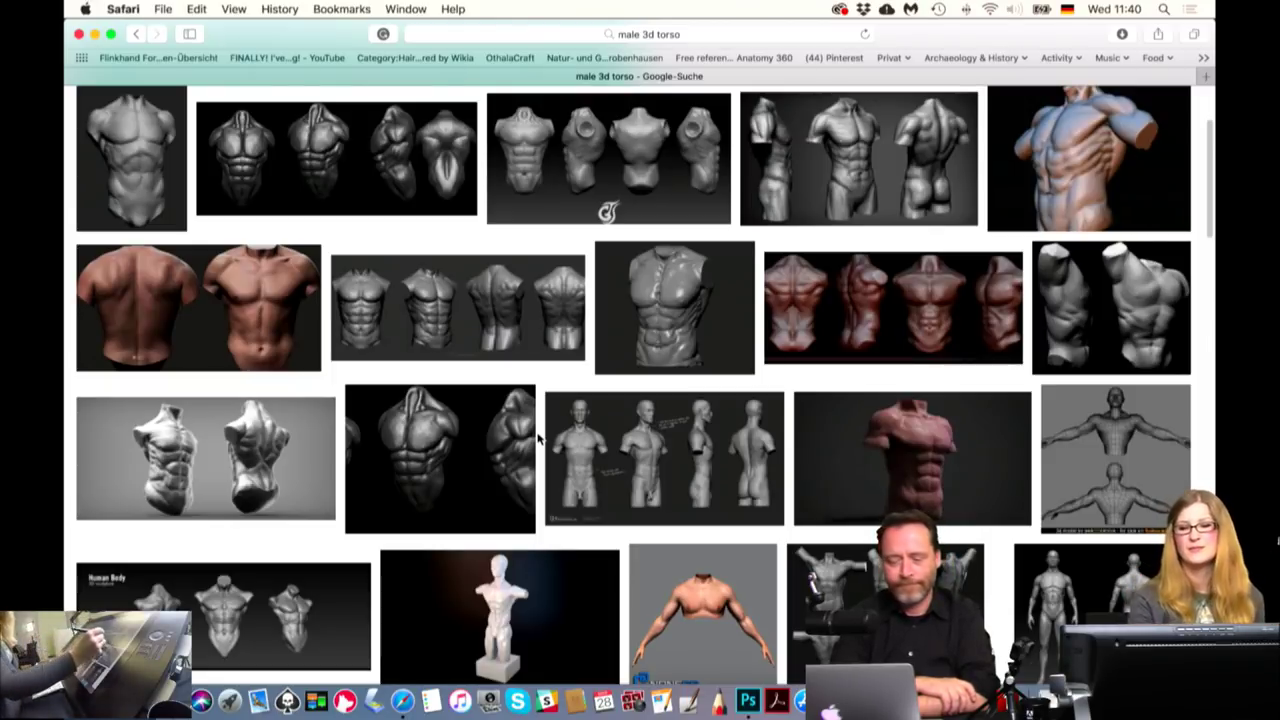
click(896, 322)
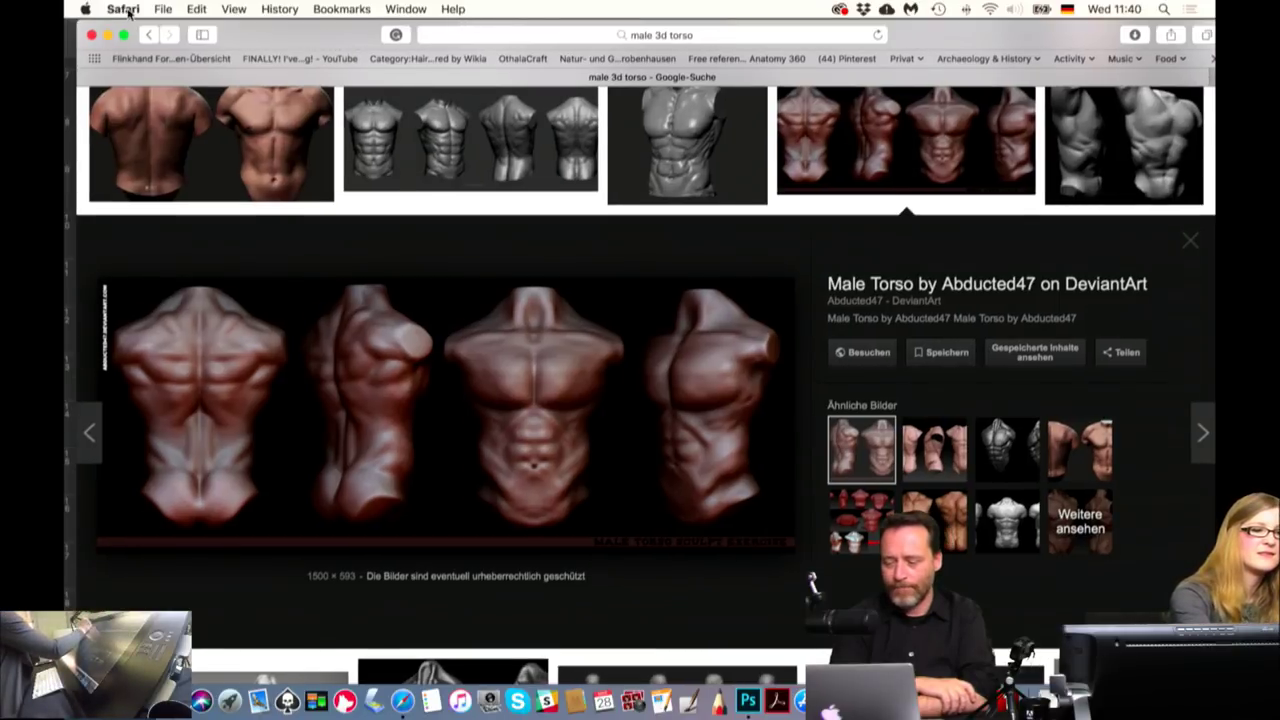
click(124, 9)
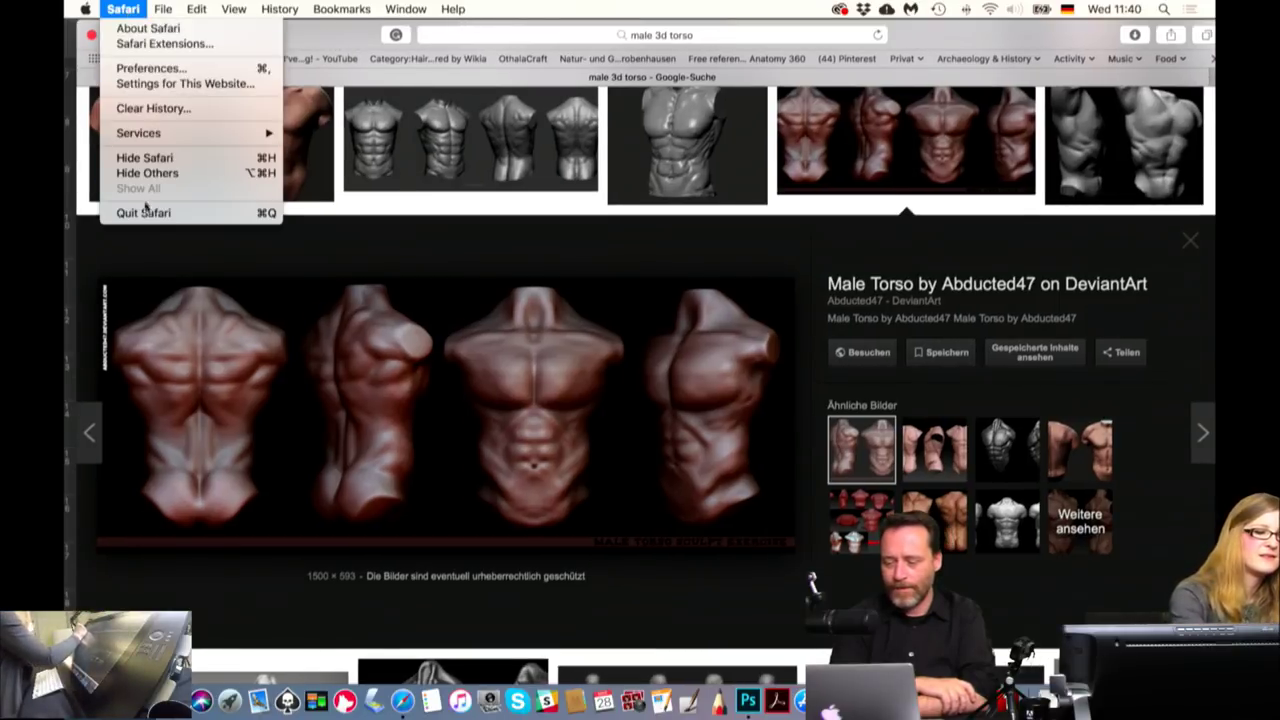
click(145, 212)
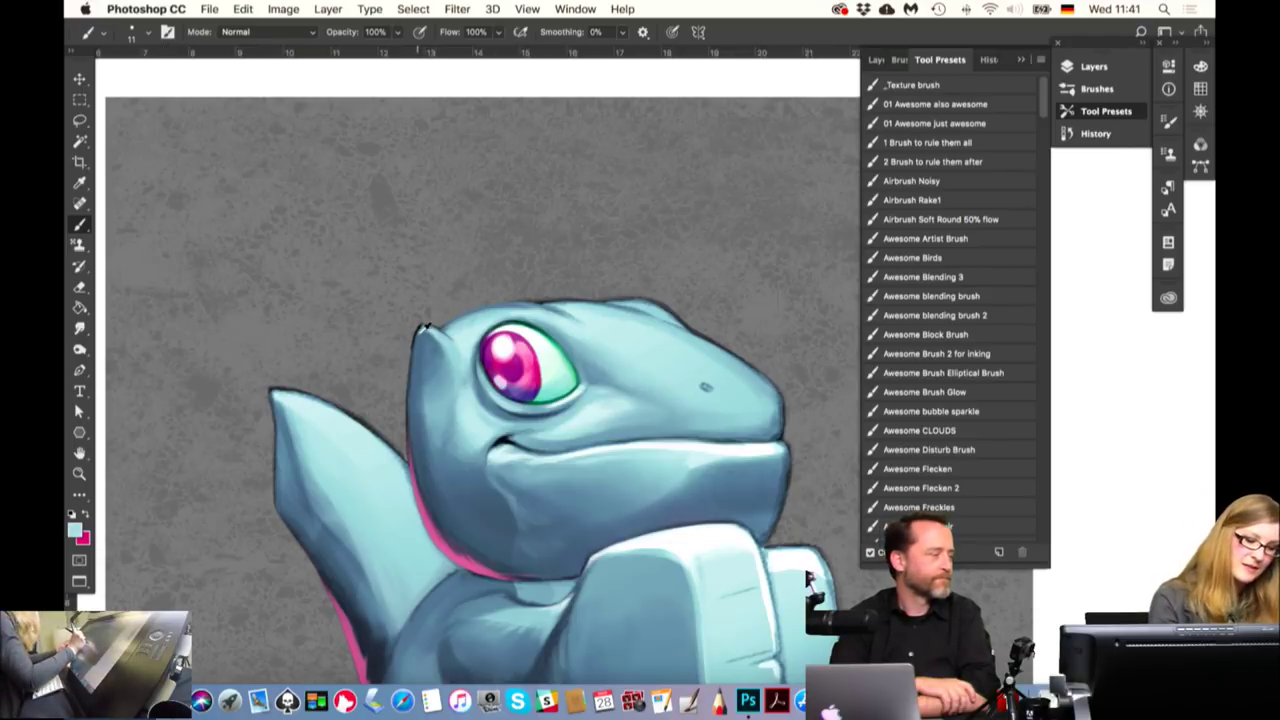
Alternately sample the black head outline, the head and fin light blue-grey, and the fin-tip cyan
alt+click(422, 336)
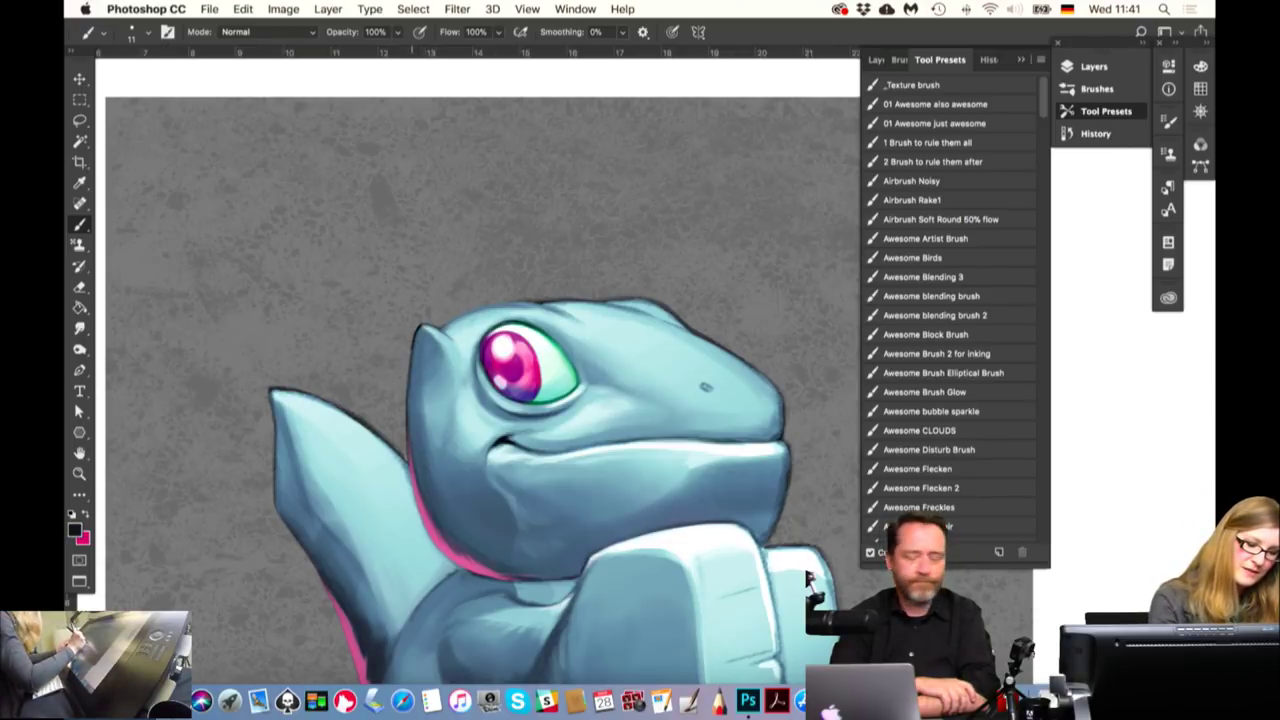
alt+click(421, 354)
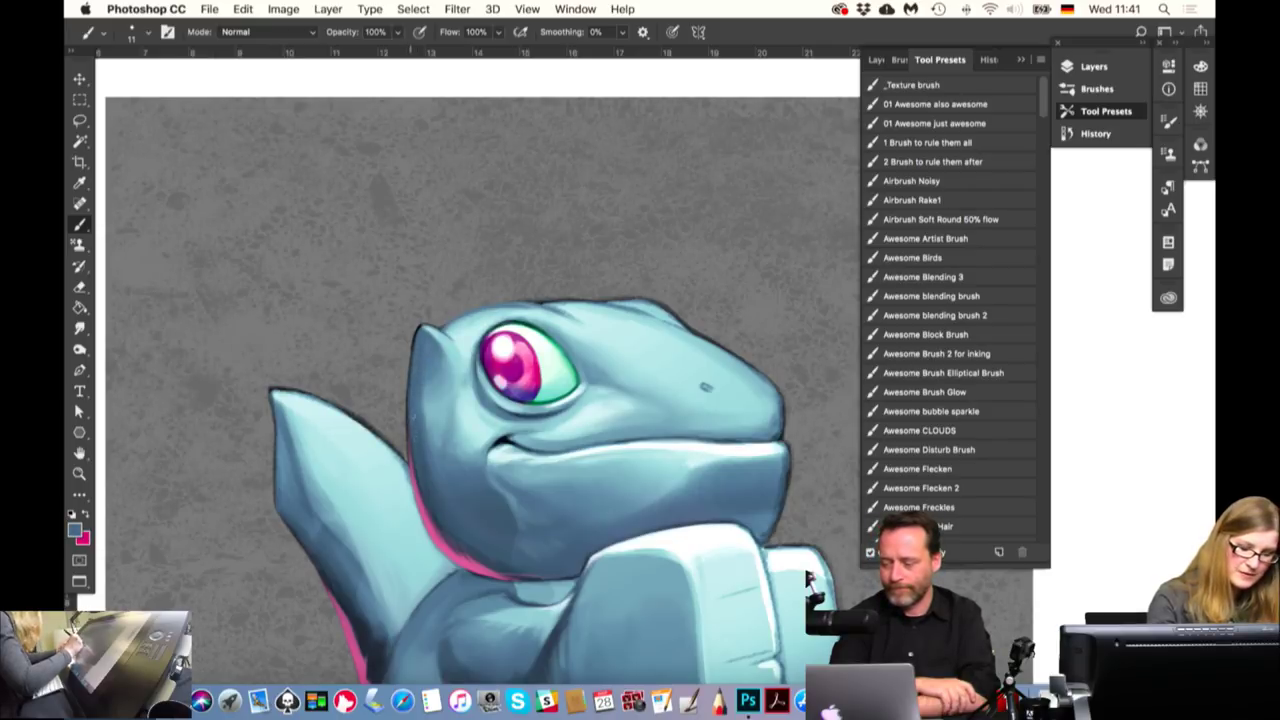
alt+click(420, 340)
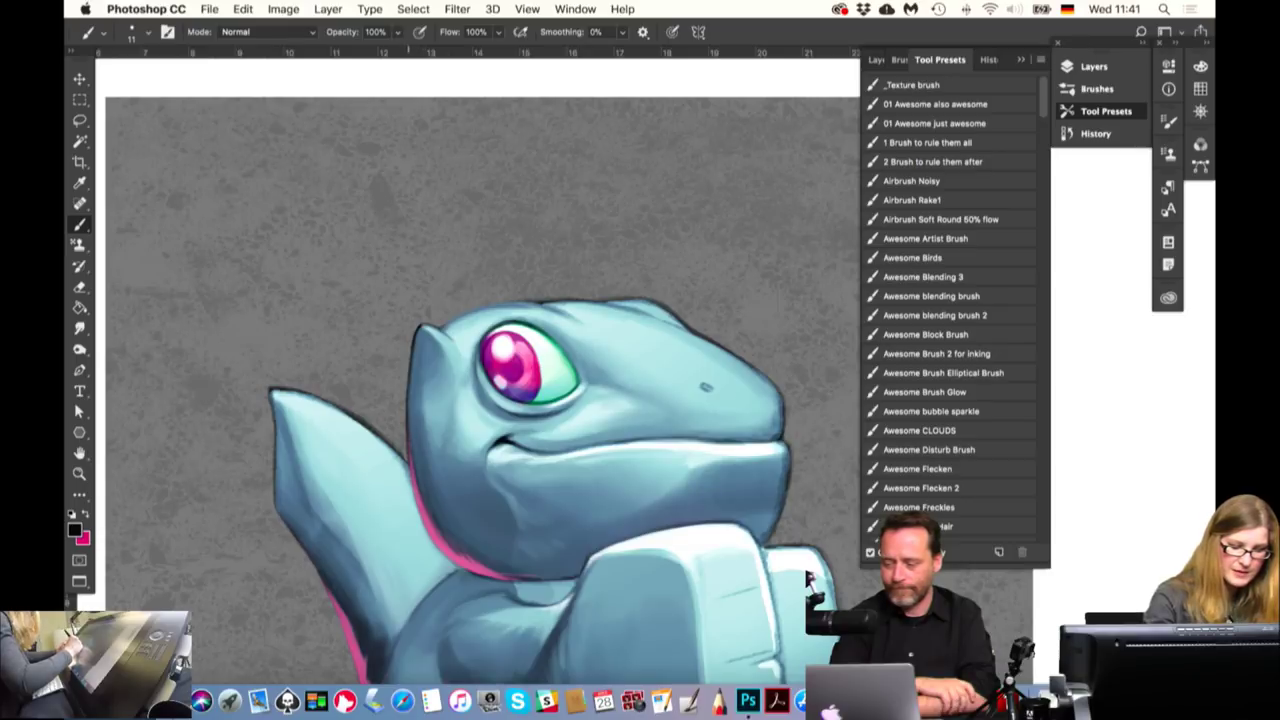
alt+click(284, 397)
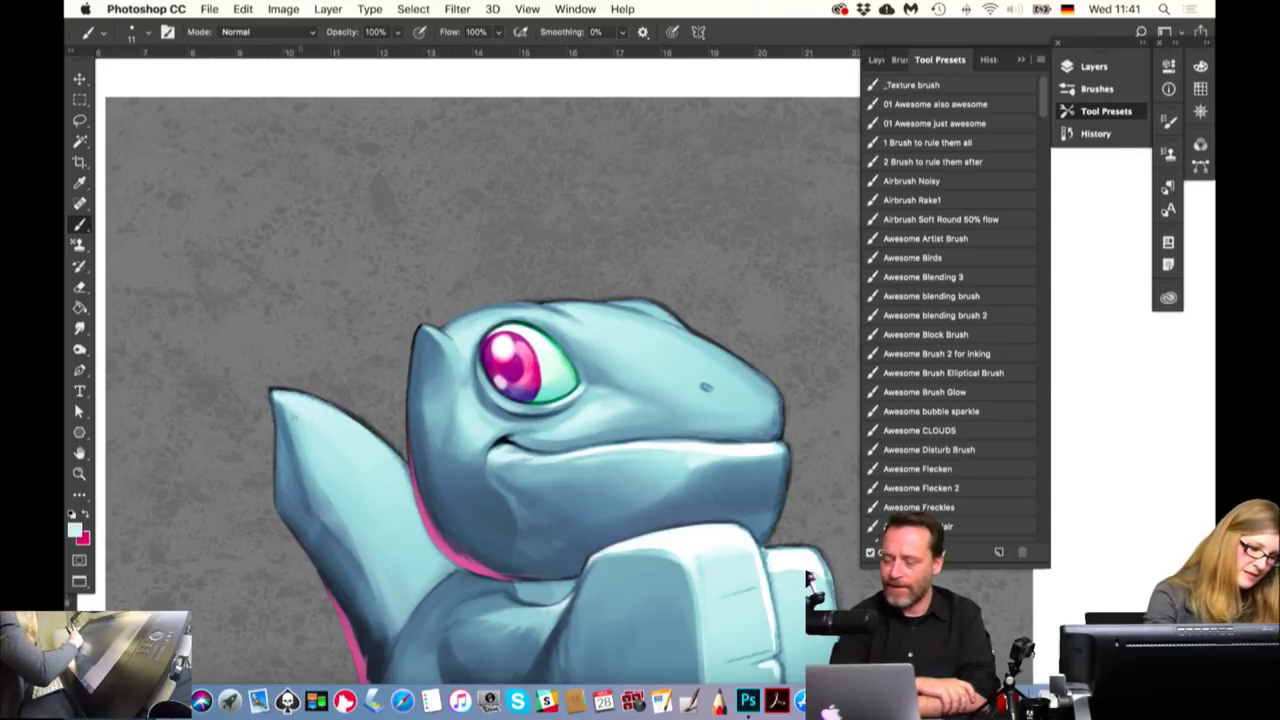
alt+click(297, 404)
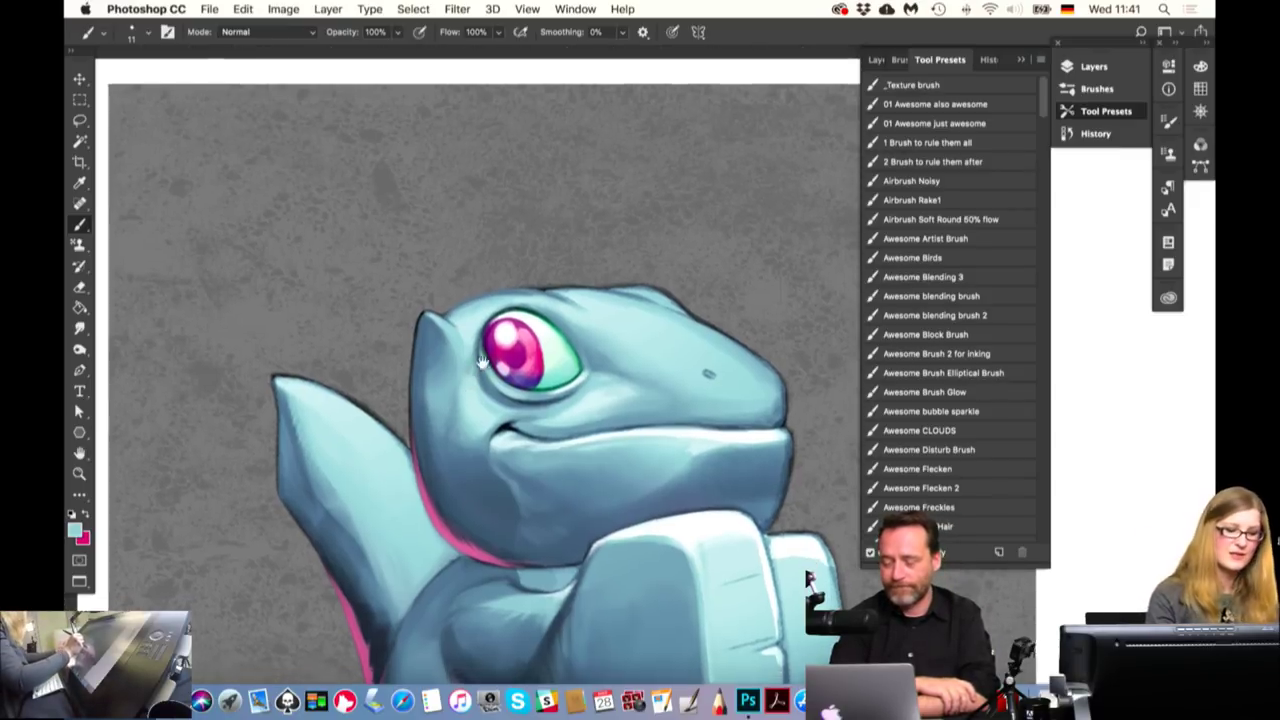
scroll(808, 578, down, 2)
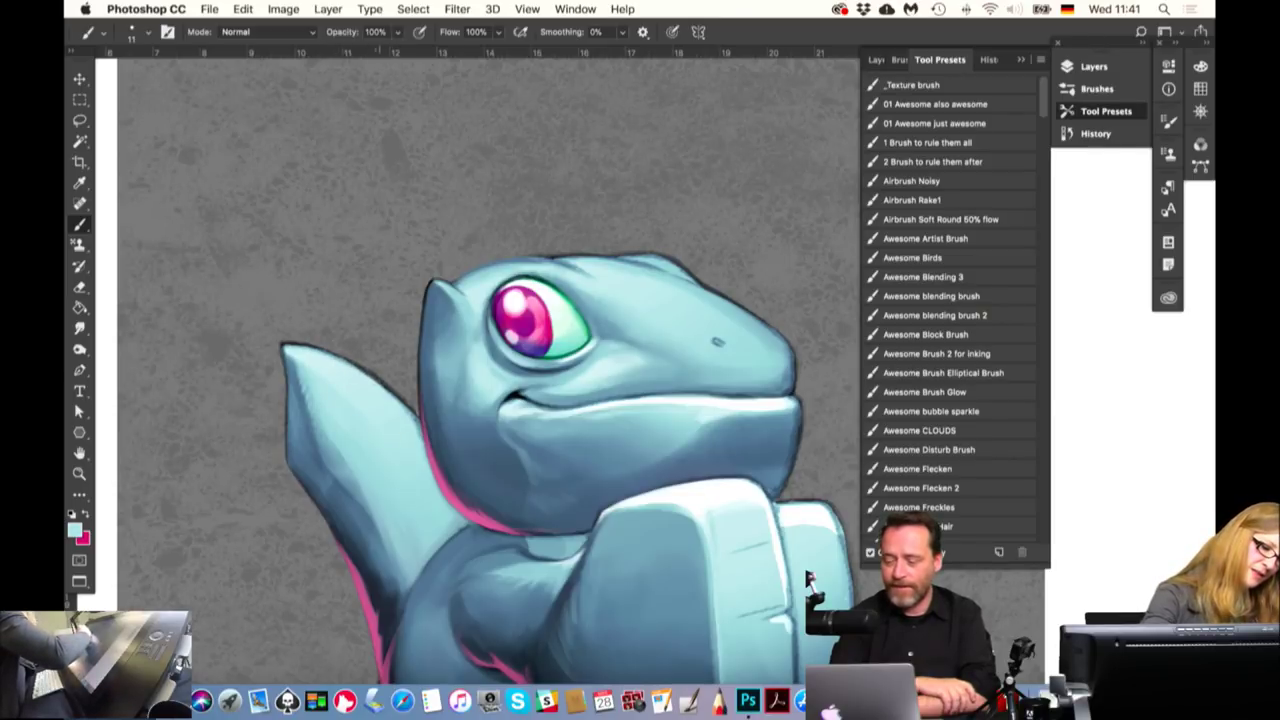
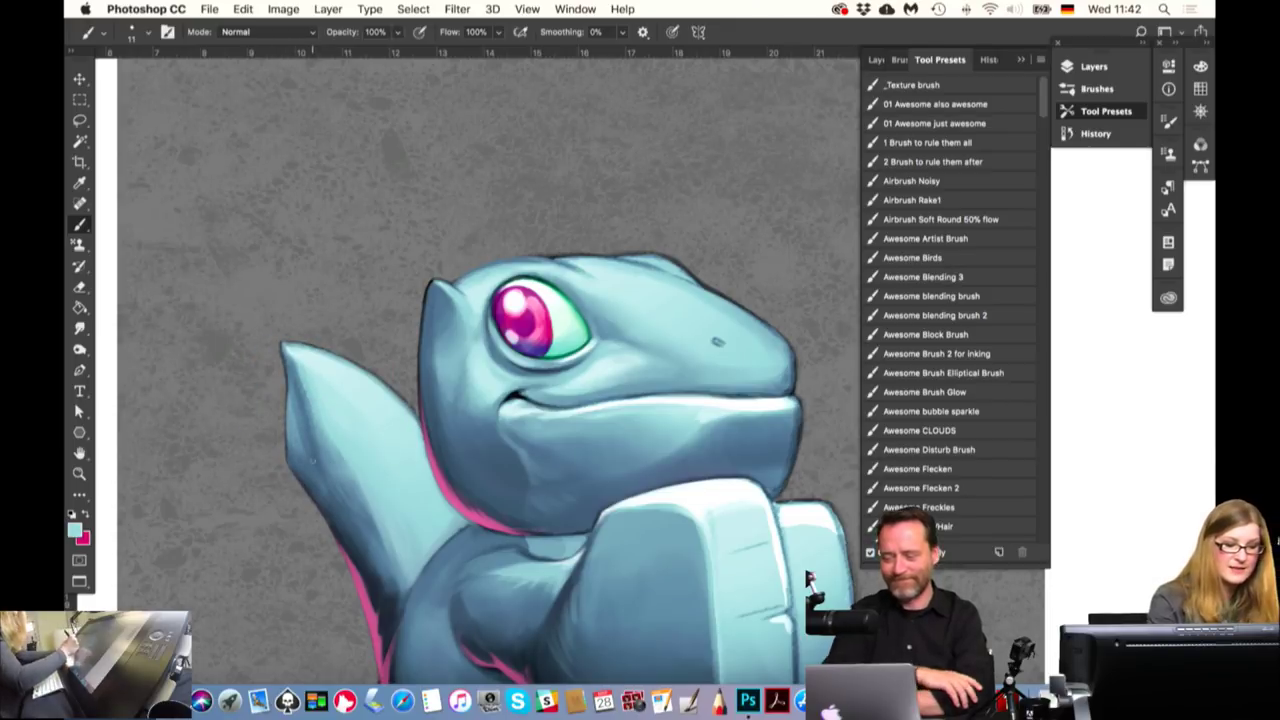
Smudge the fin shading with the Smudge tool at about 55% strength and a 163 px brush
scroll(455, 383, down, 3)
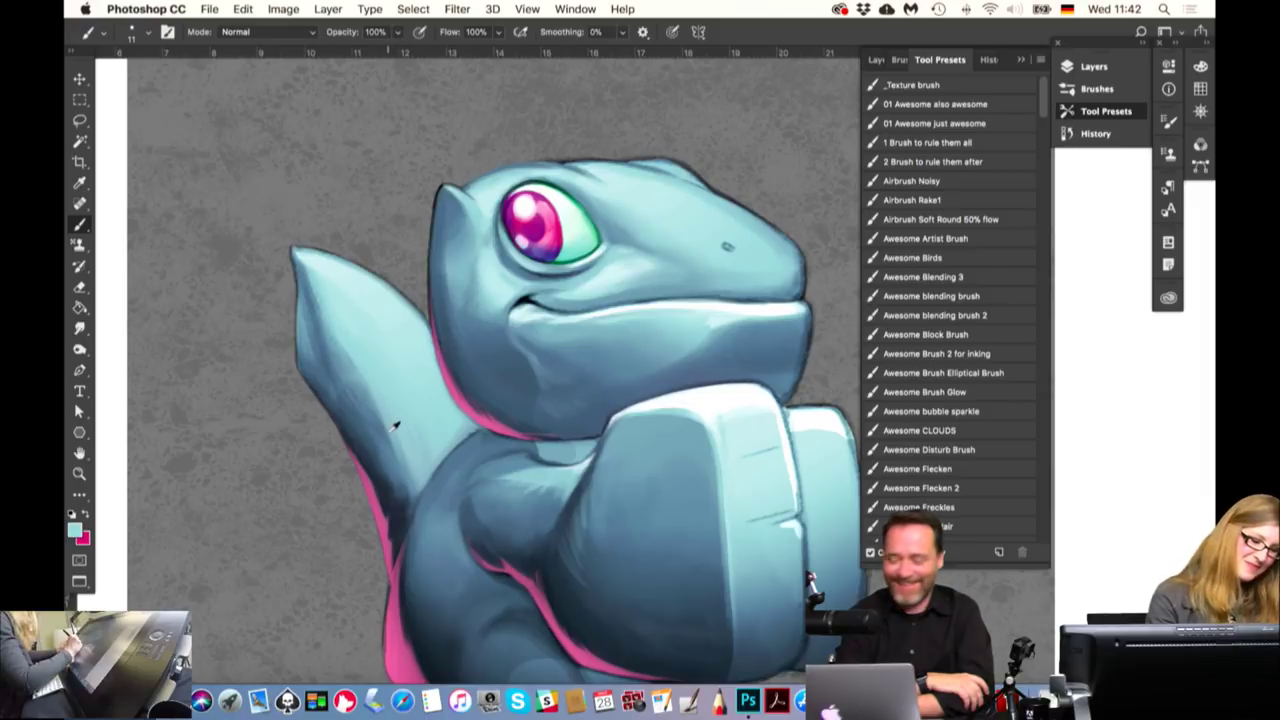
key(r)
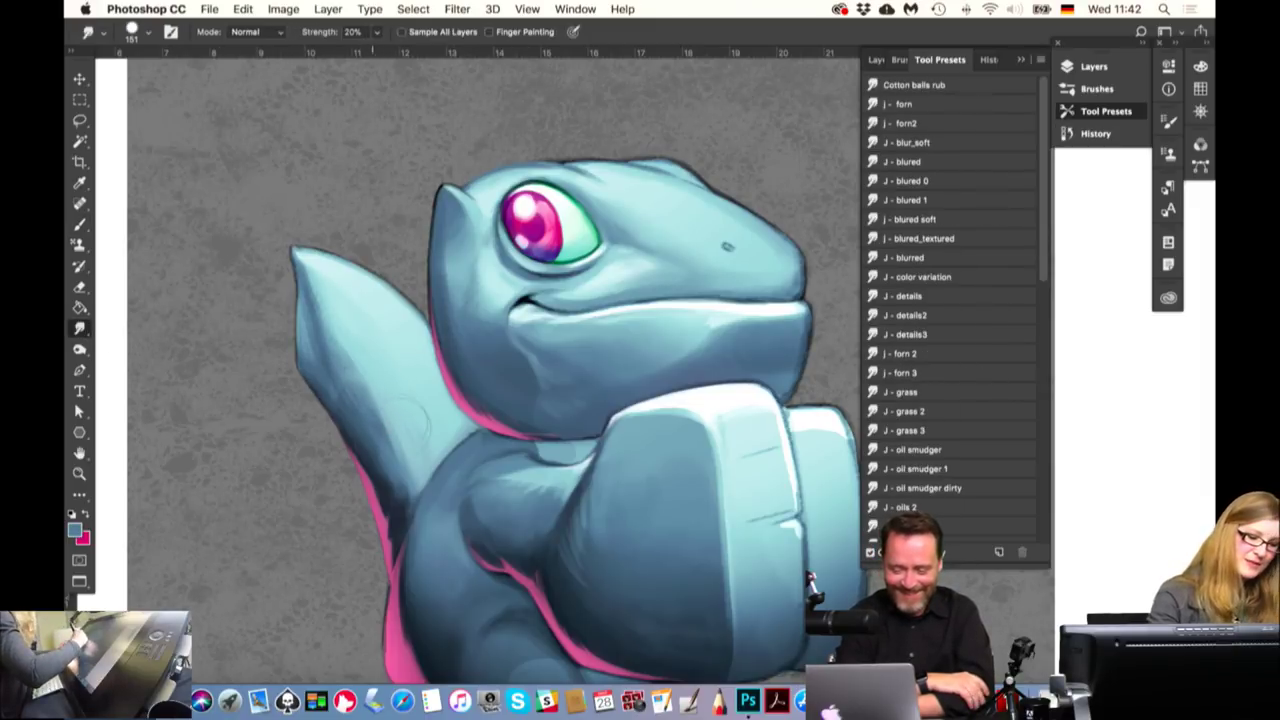
key(6)
key(5)
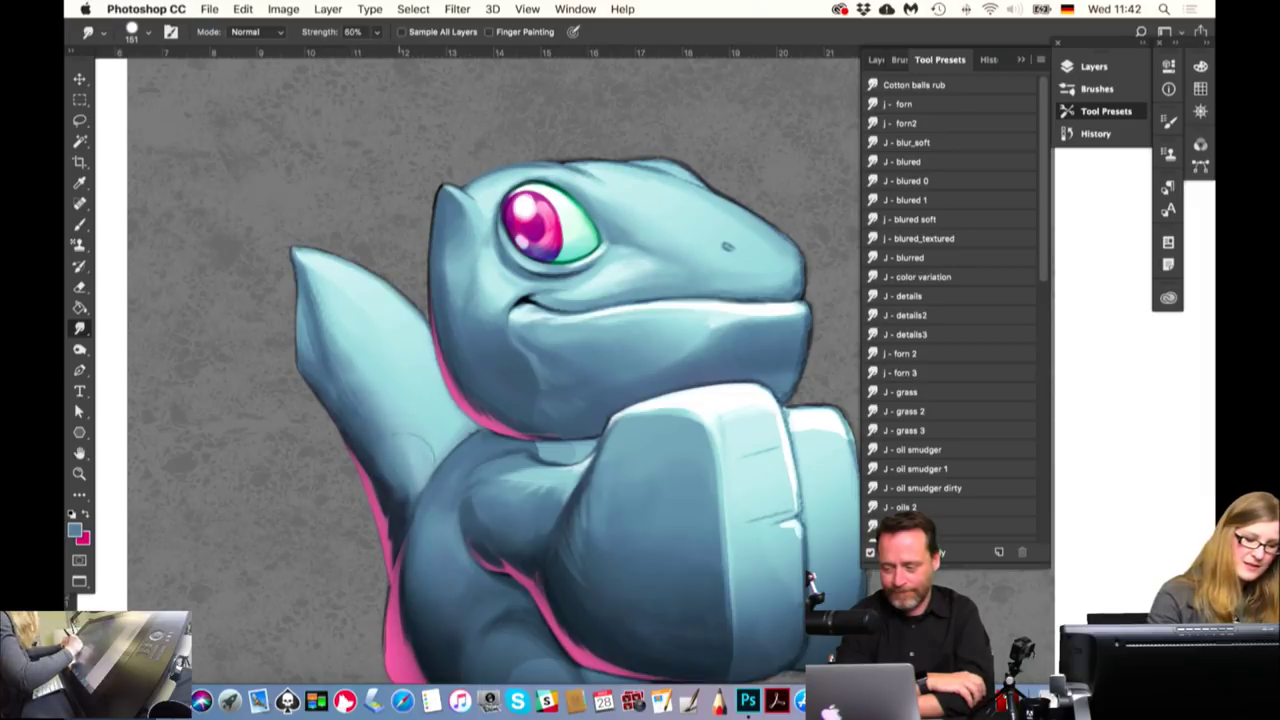
key(5)
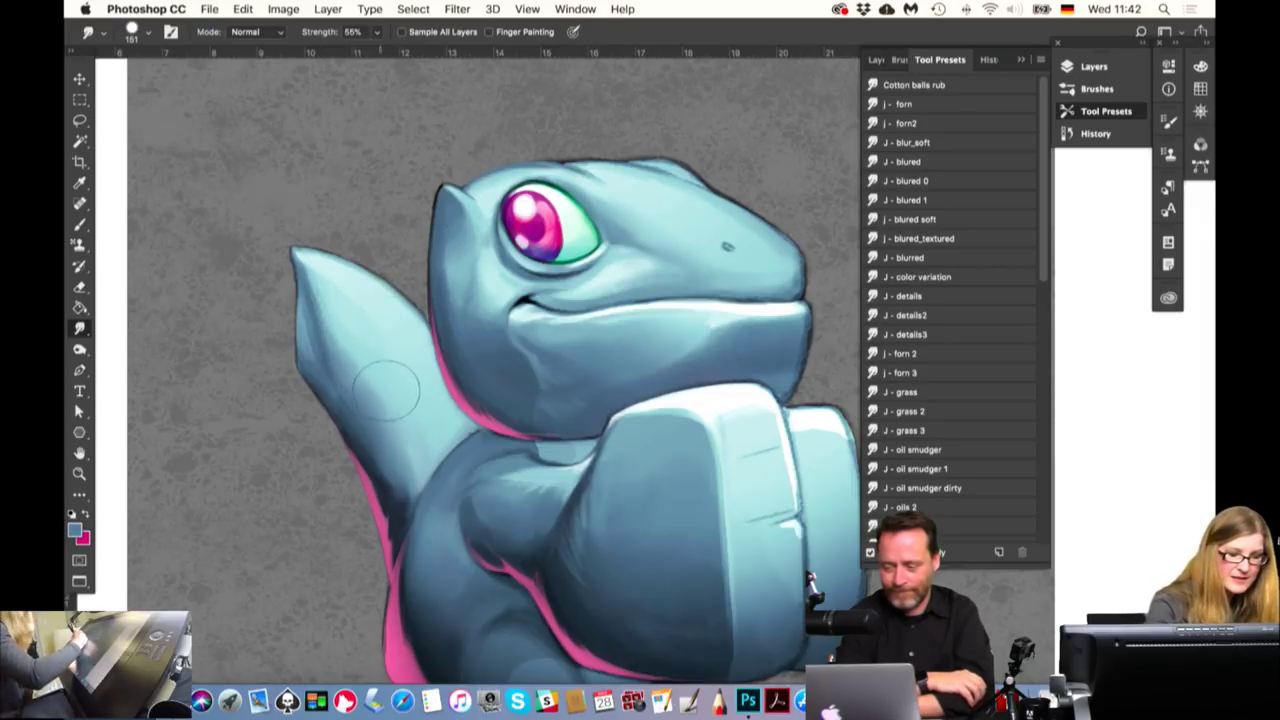
mouse_move(381, 395)
mouse_down()
mouse_move(417, 414)
mouse_move(384, 356)
mouse_up()
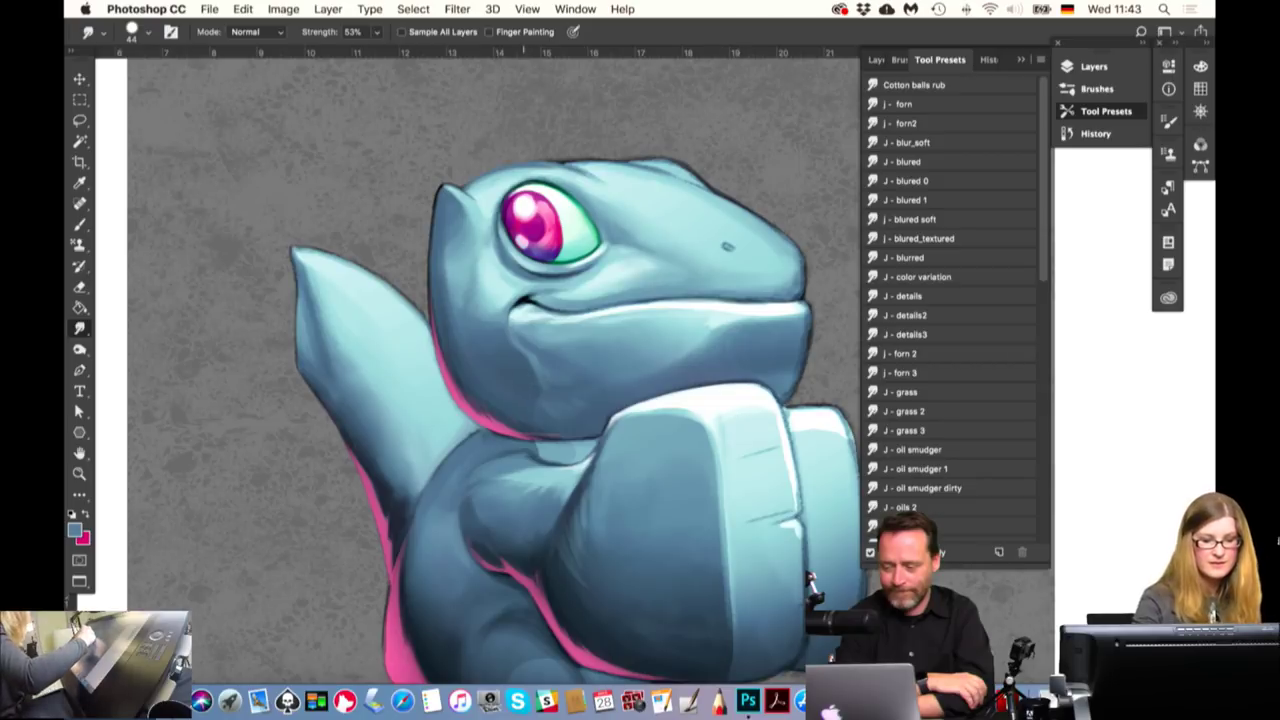
drag(520, 380, 435, 350)
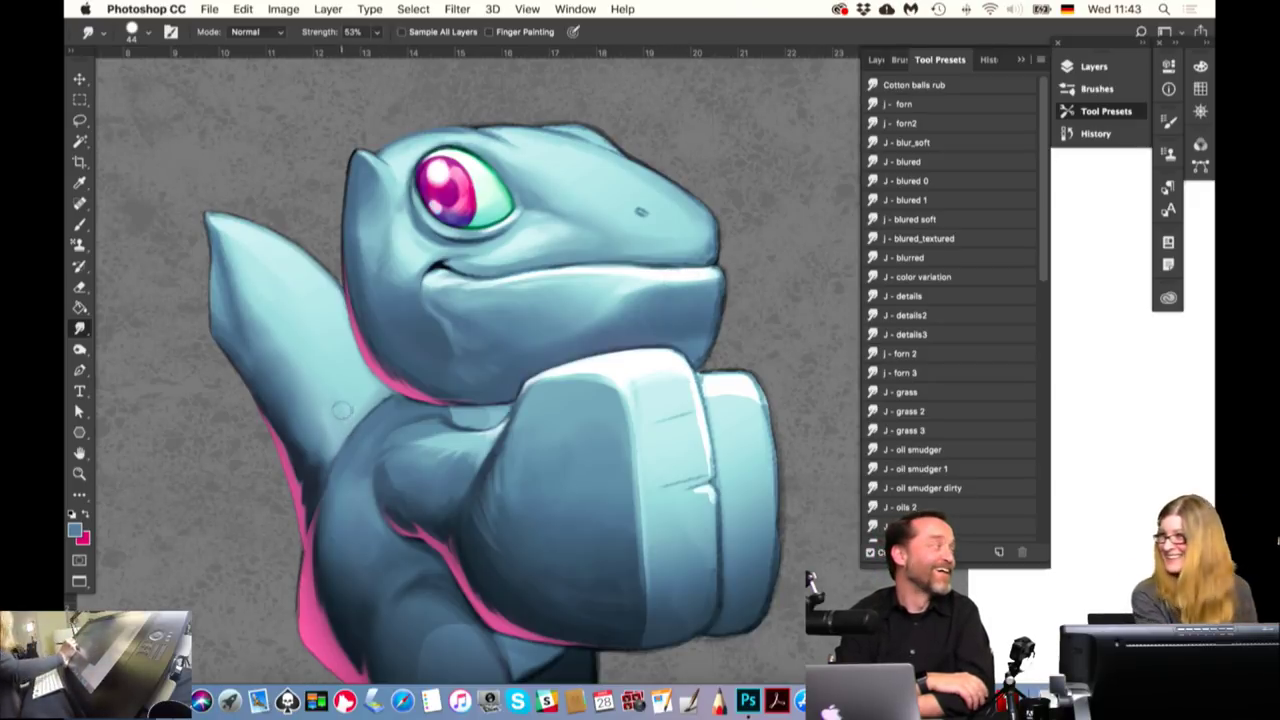
click(80, 224)
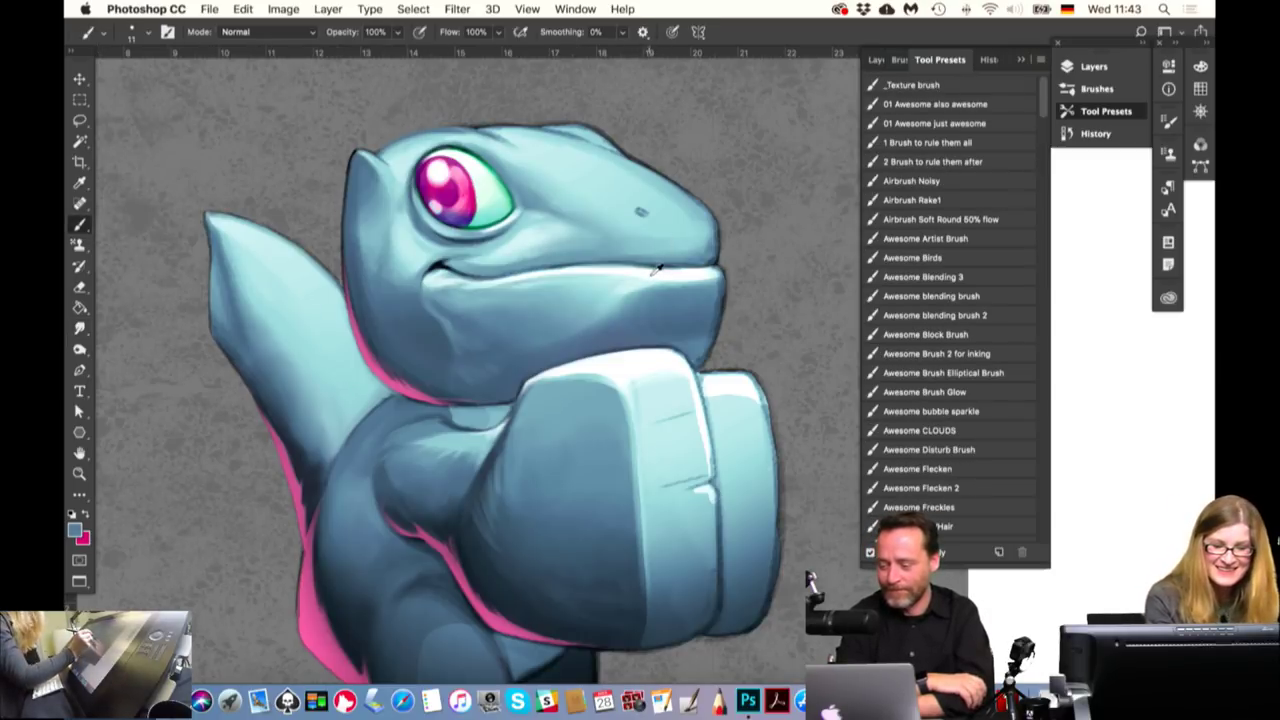
drag(657, 268, 651, 280)
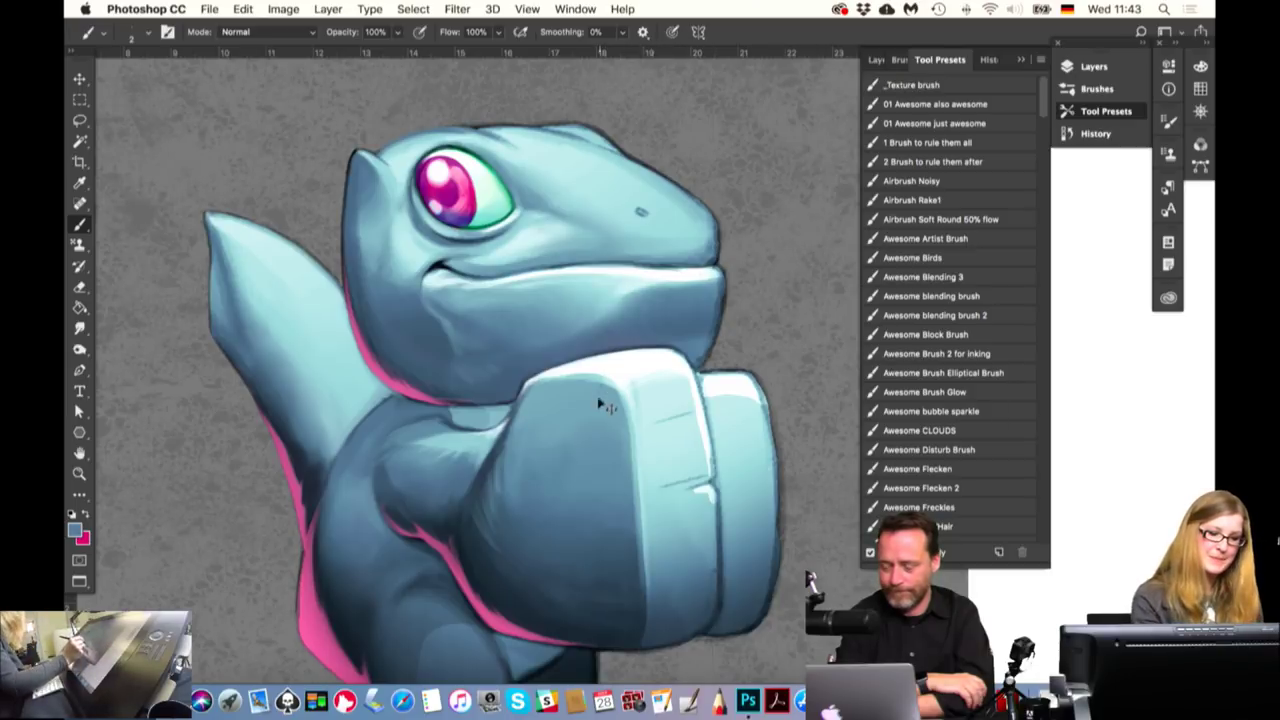
drag(596, 410, 568, 420)
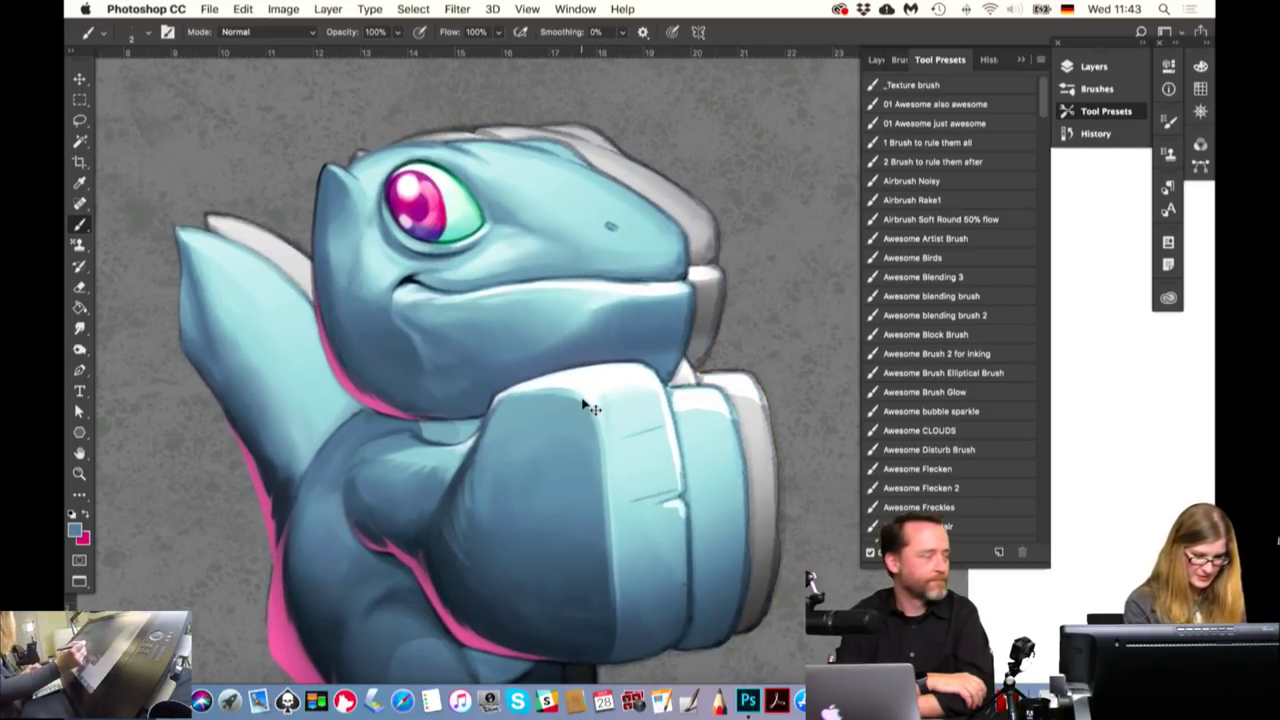
key(ctrl+z)
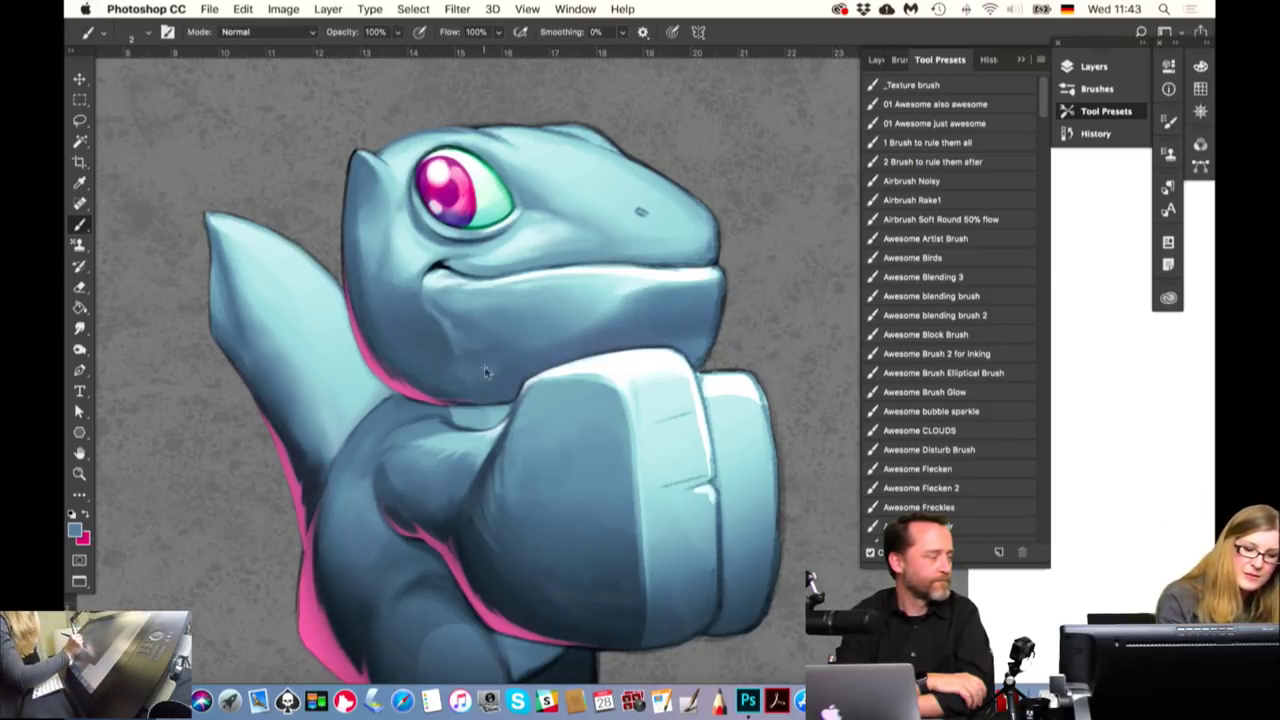
drag(485, 373, 492, 372)
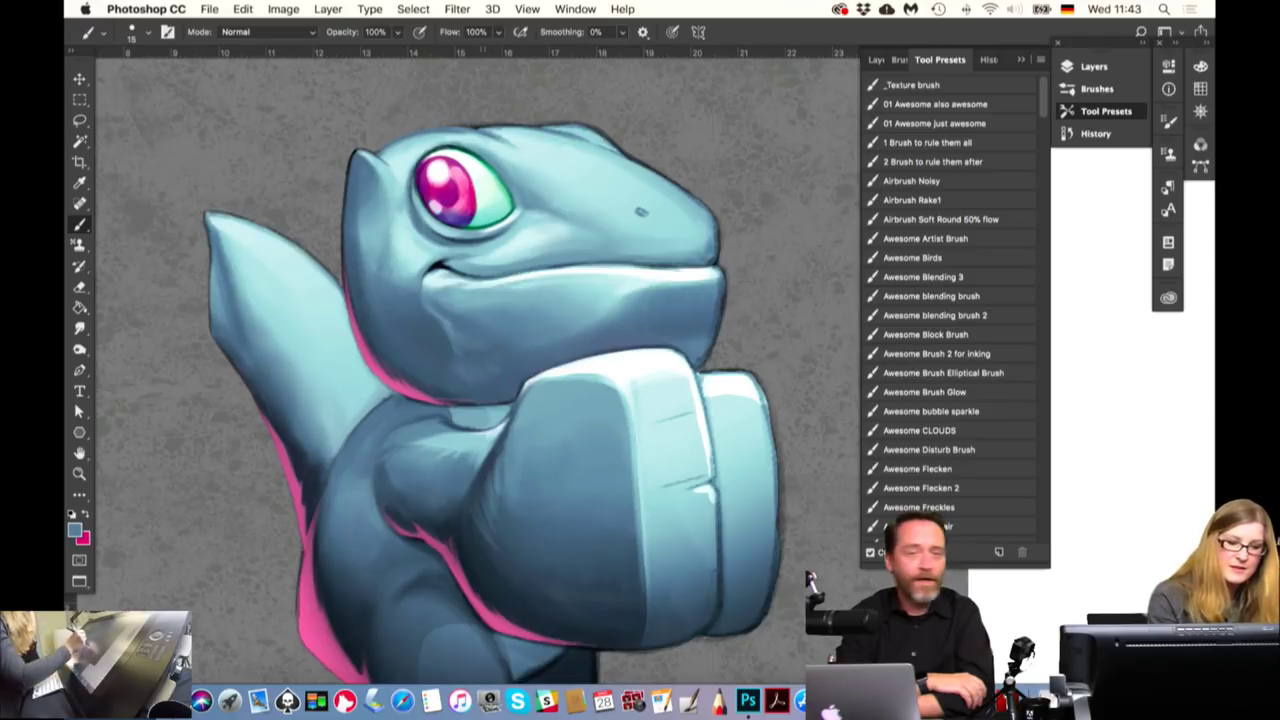
alt+click(508, 410)
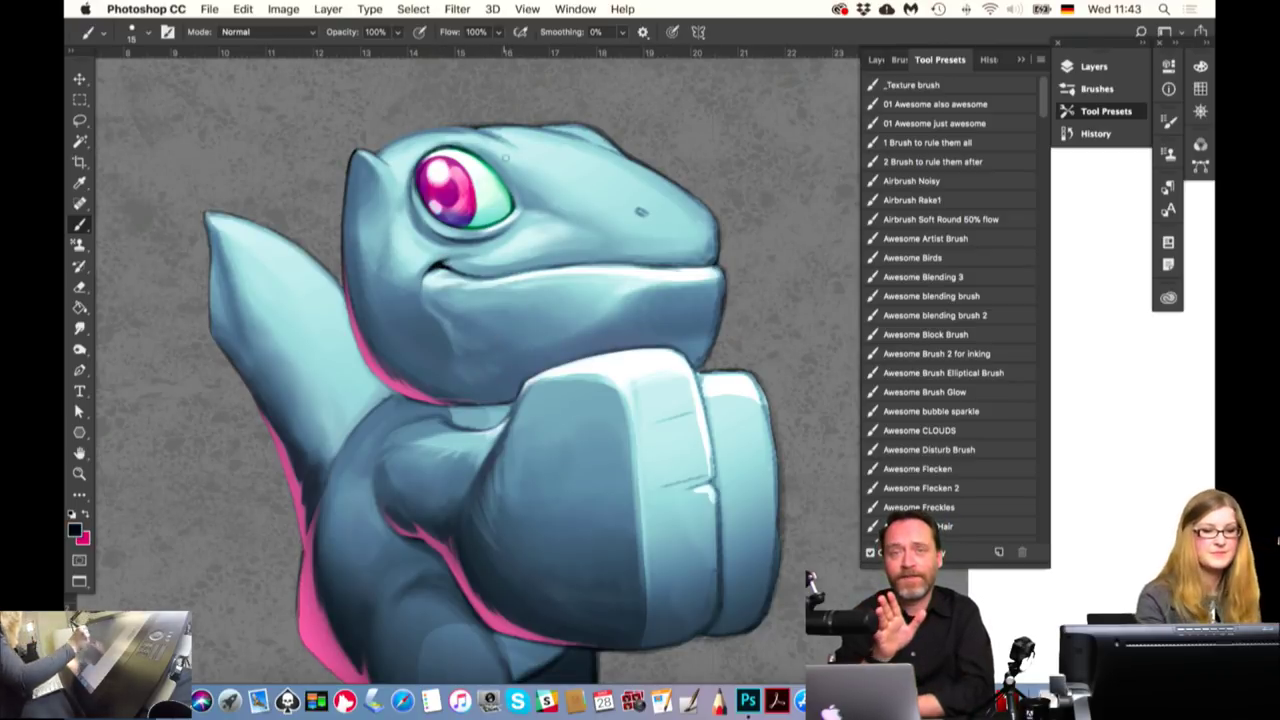
mouse_move(437, 199)
mouse_down()
mouse_move(424, 199)
mouse_move(446, 204)
mouse_up()
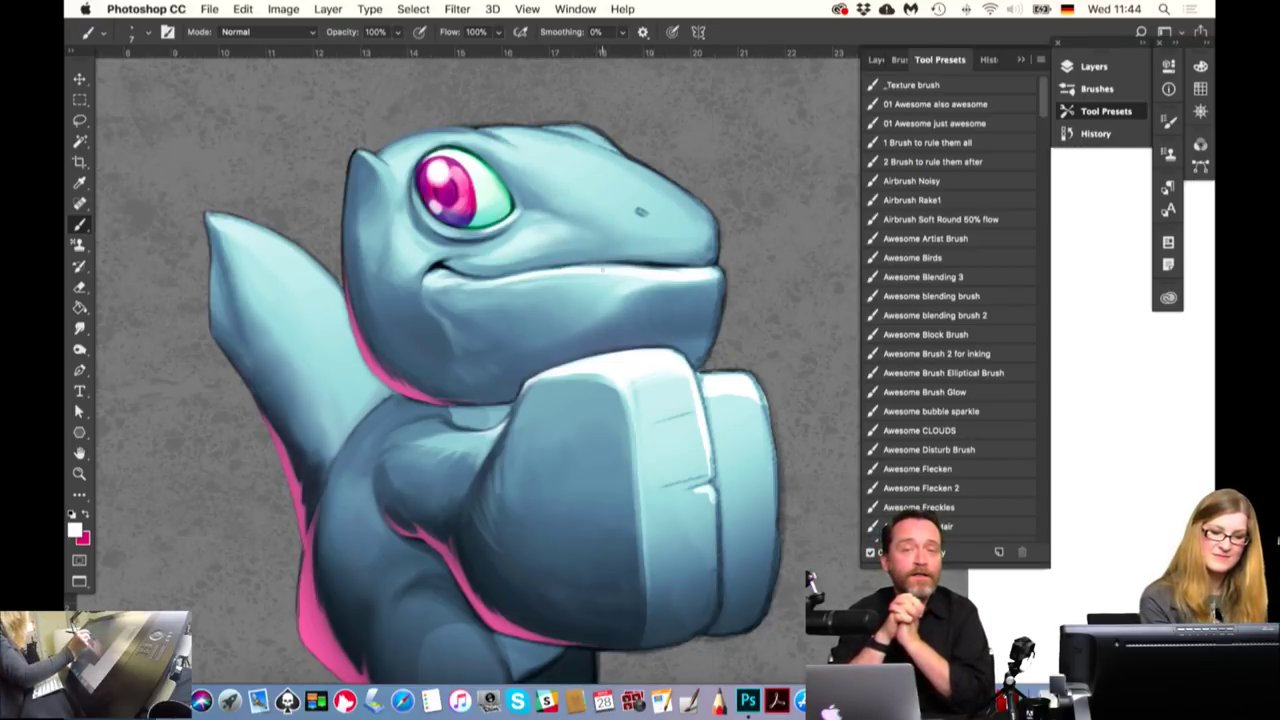
Shrink the brush from 63 to 12 px and reposition the dinosaur in view
drag(603, 270, 600, 275)
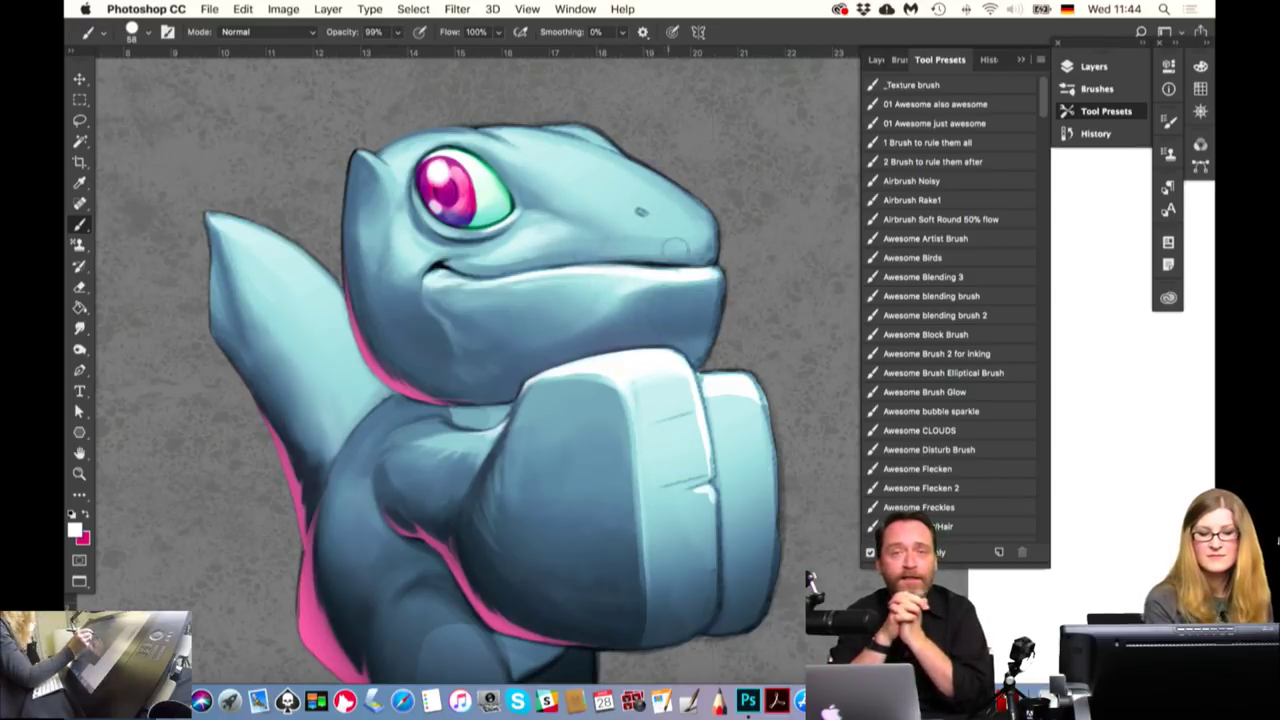
drag(651, 249, 638, 253)
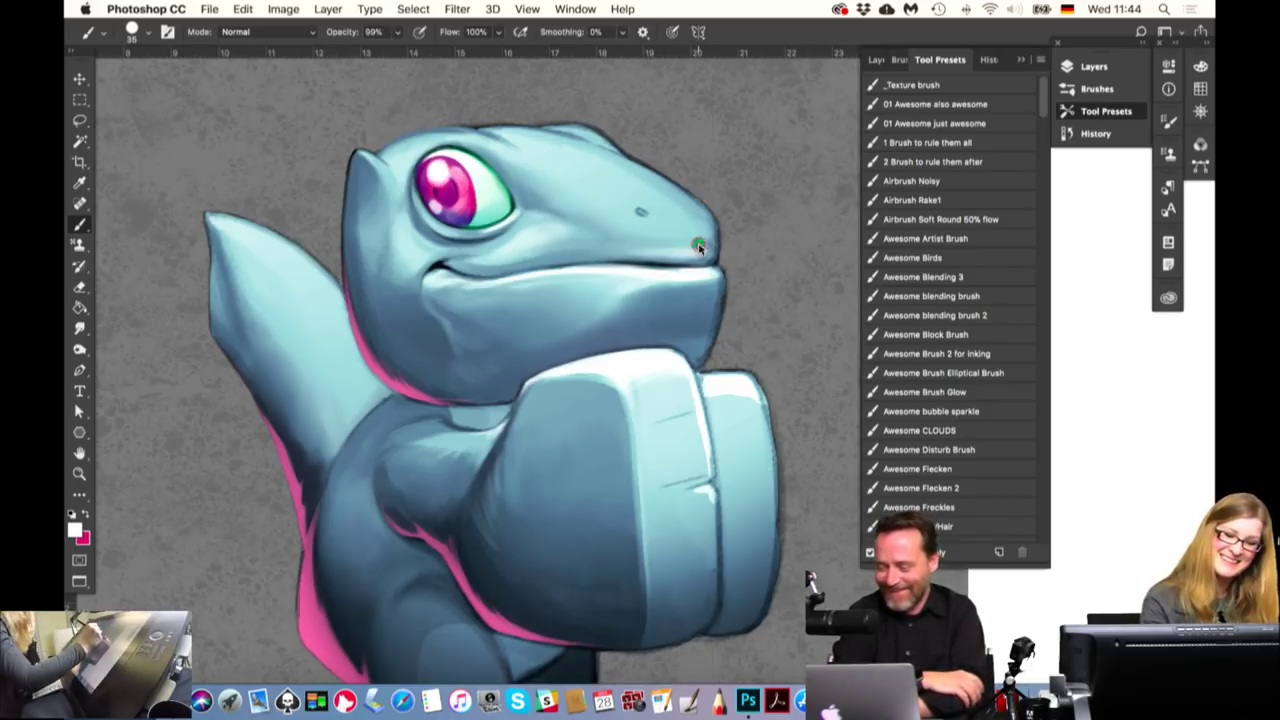
drag(698, 246, 690, 246)
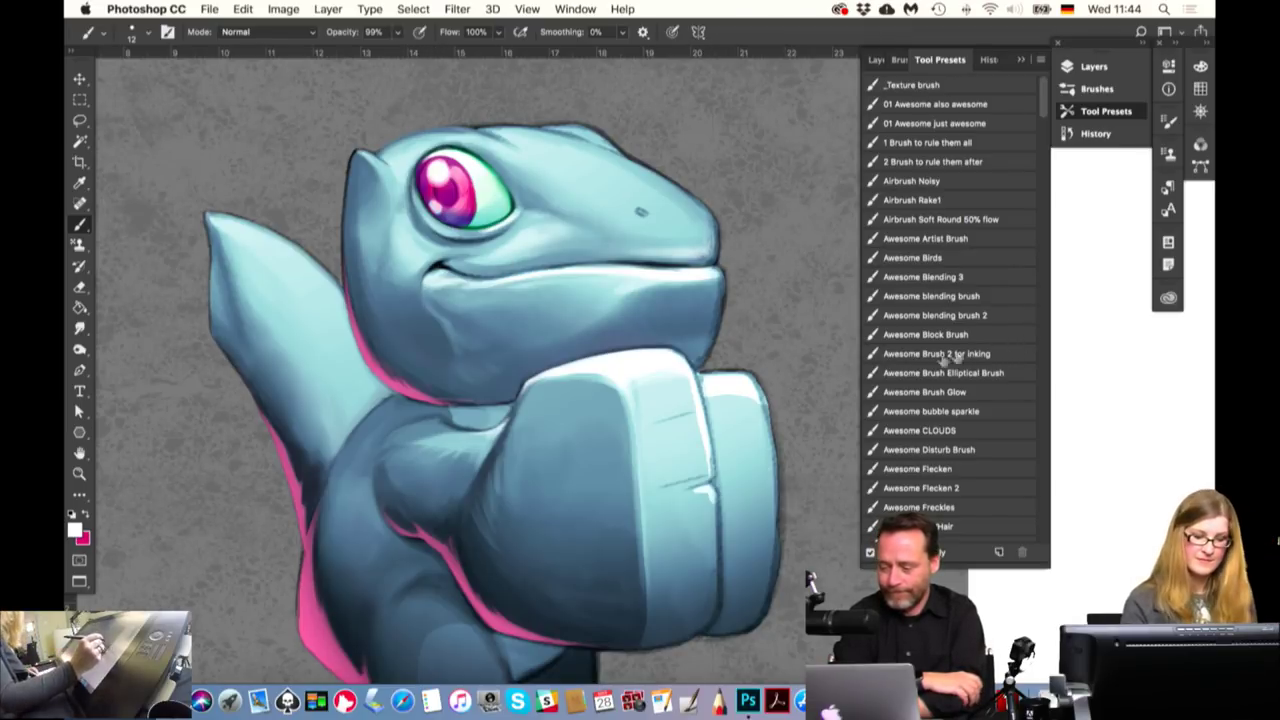
drag(645, 477, 603, 457)
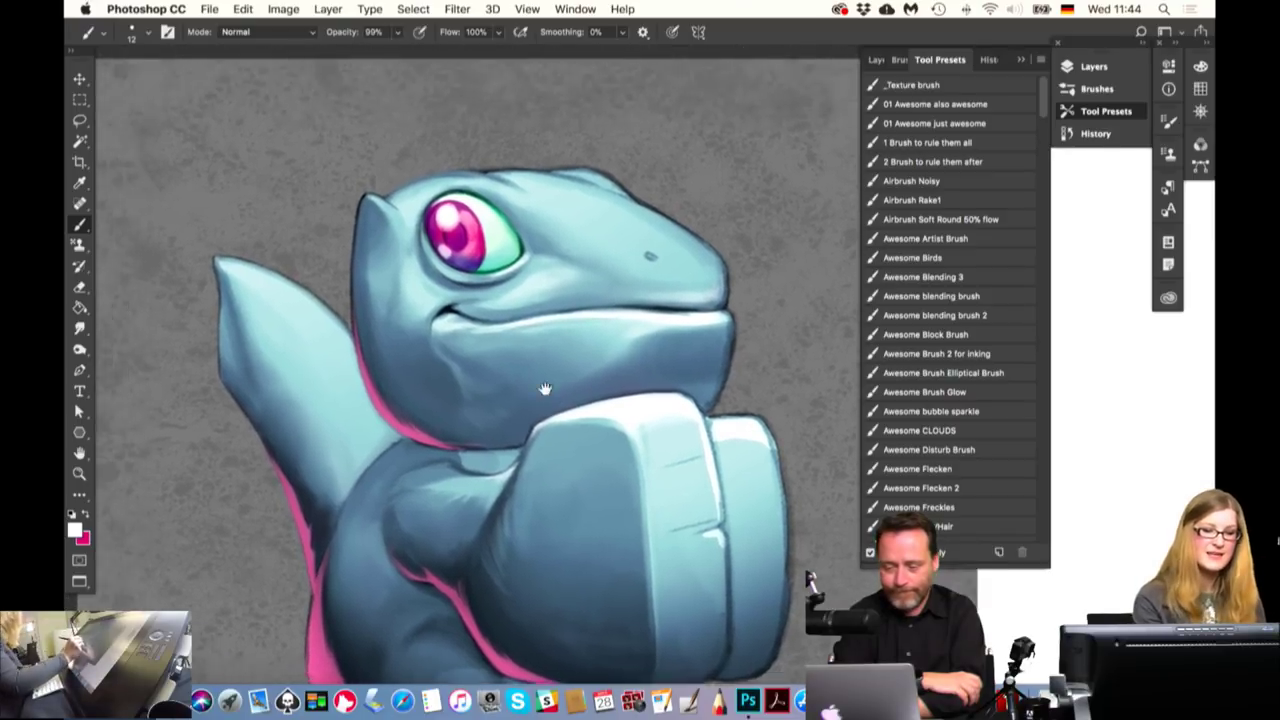
drag(393, 246, 463, 316)
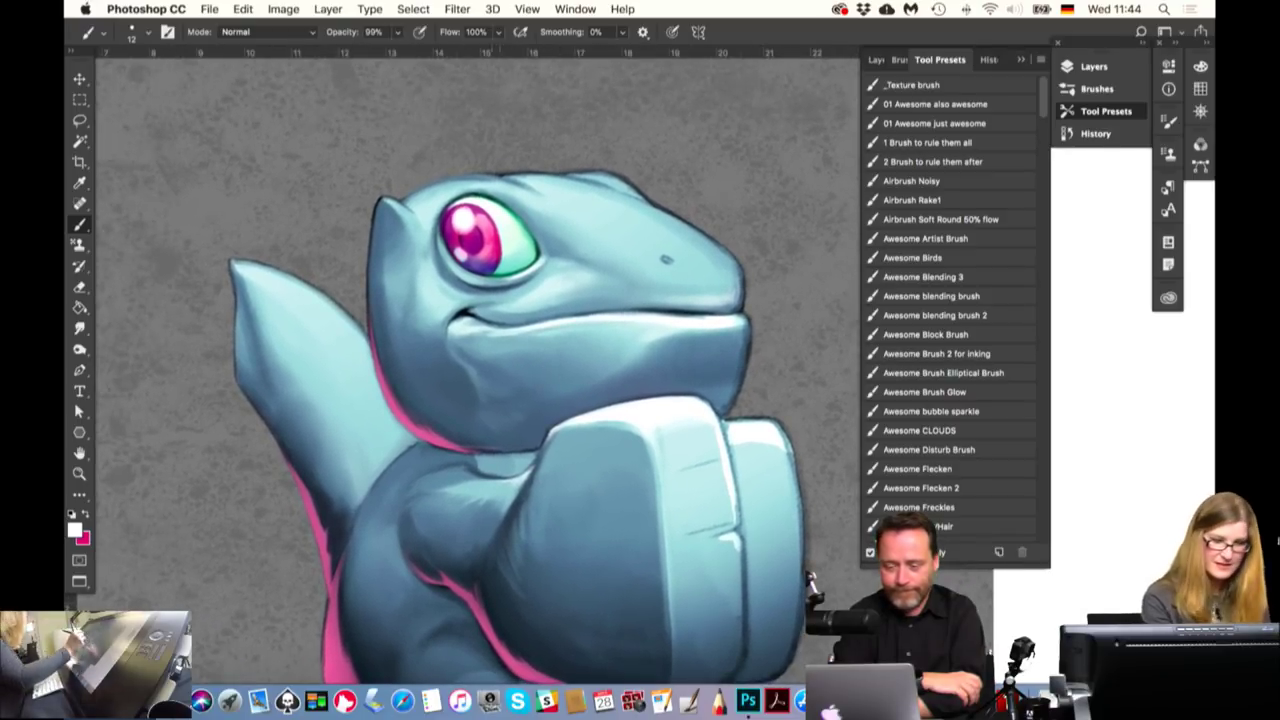
Shrink the brush to about 8 px and sample light and darker cyan from the head
alt+click(466, 308)
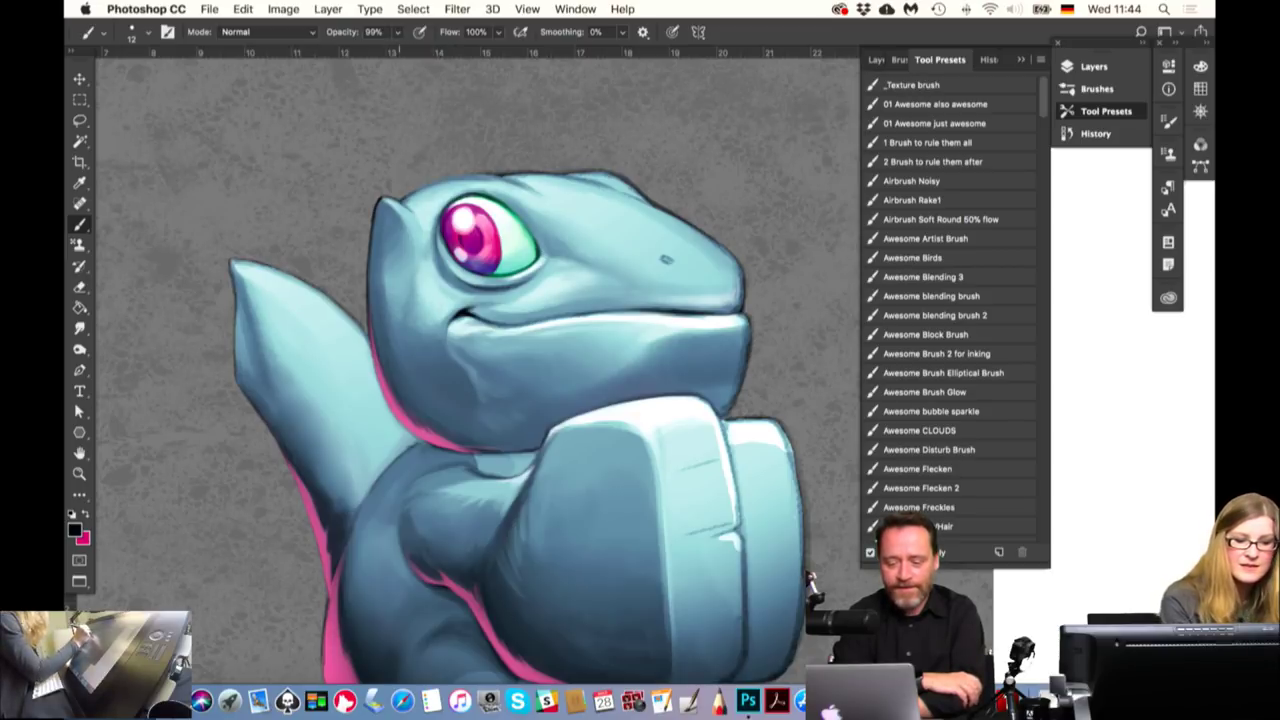
drag(558, 245, 552, 245)
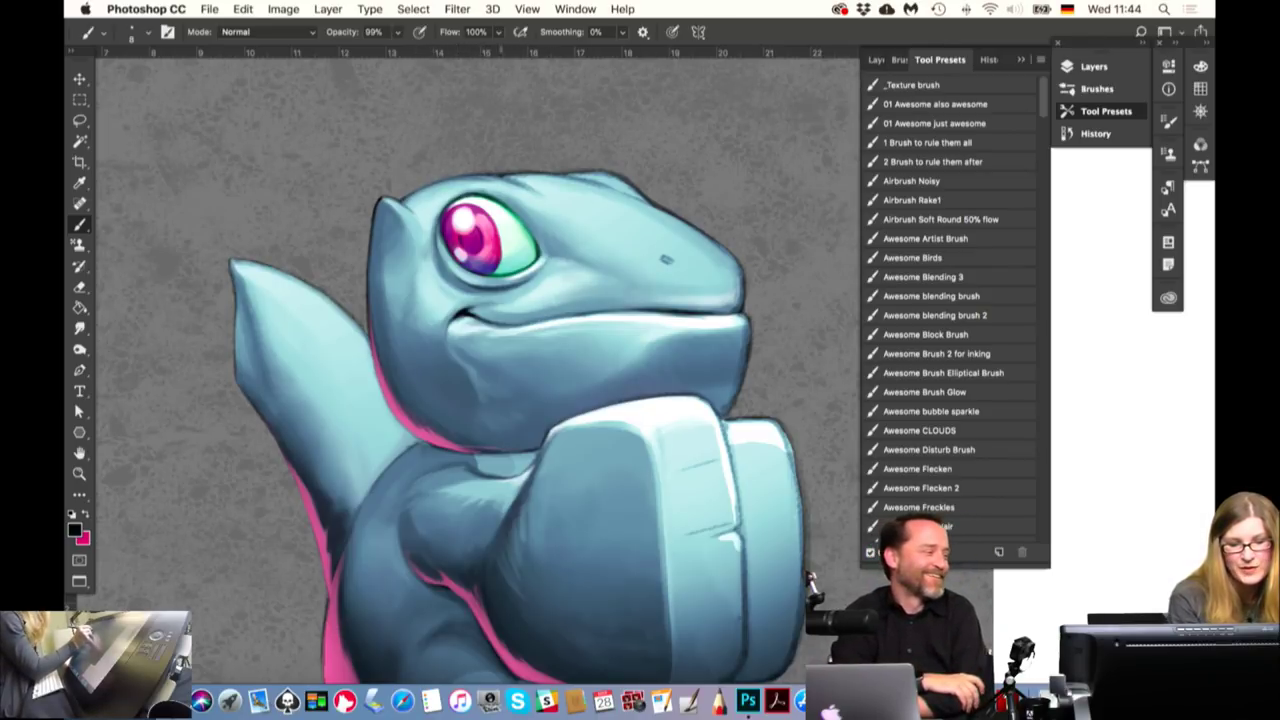
alt+click(530, 177)
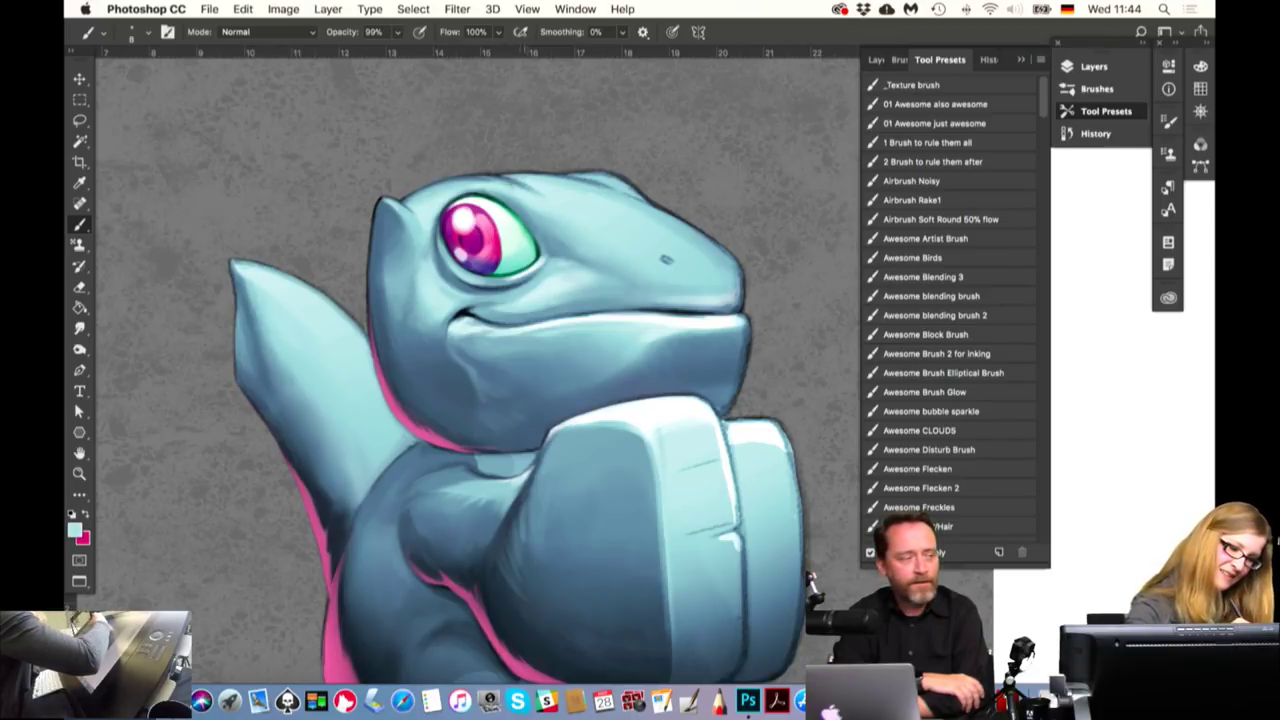
alt+click(528, 192)
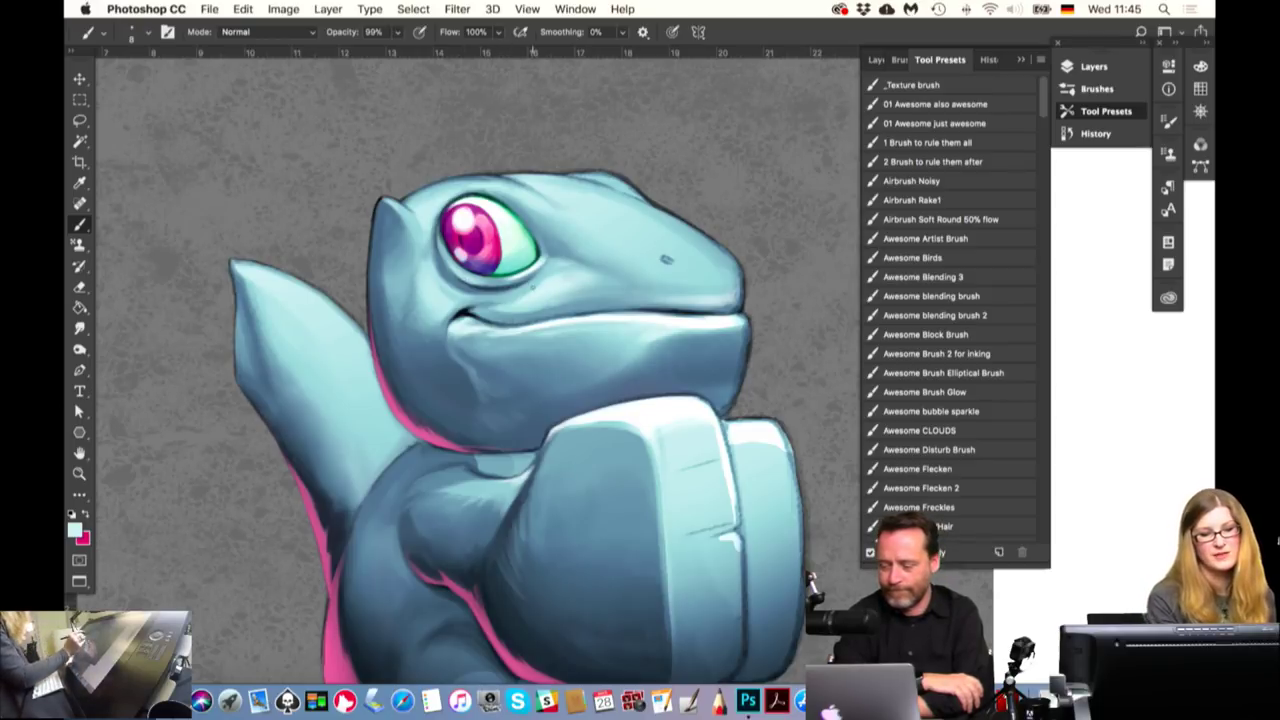
Sample teals and white to dab small highlights in the eye and beside and above the nostril
alt+click(398, 264)
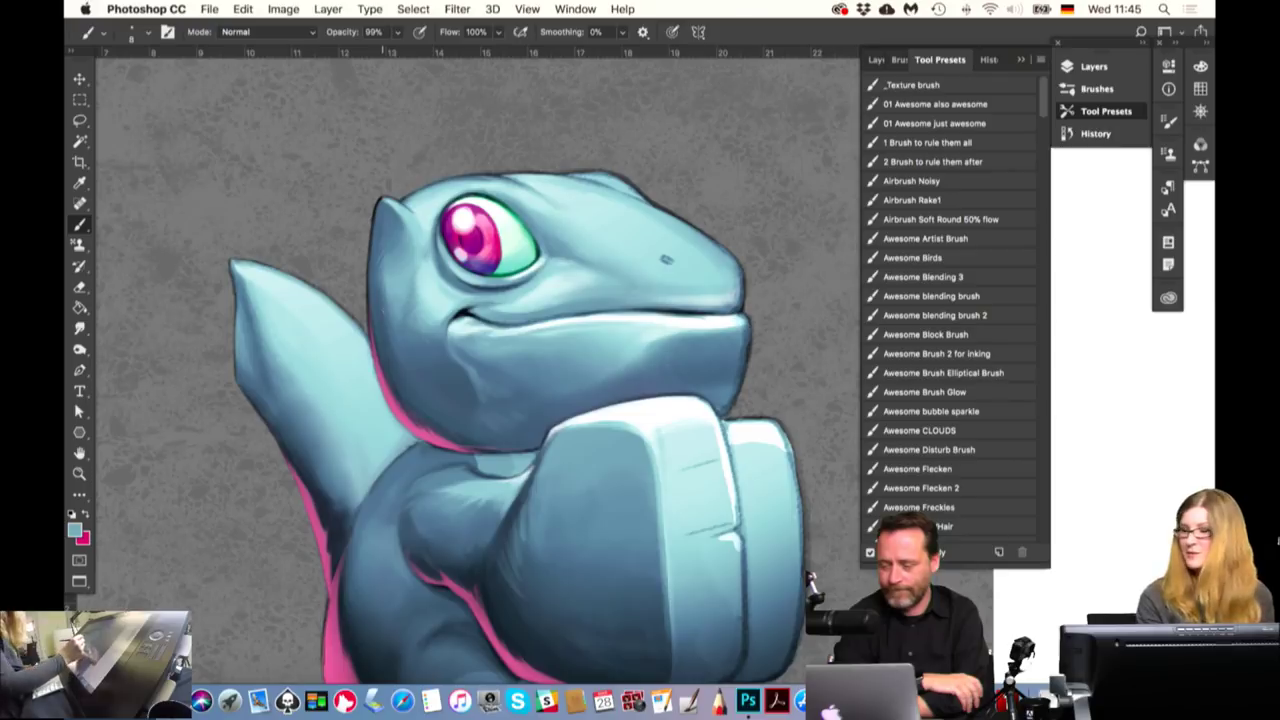
alt+click(508, 218)
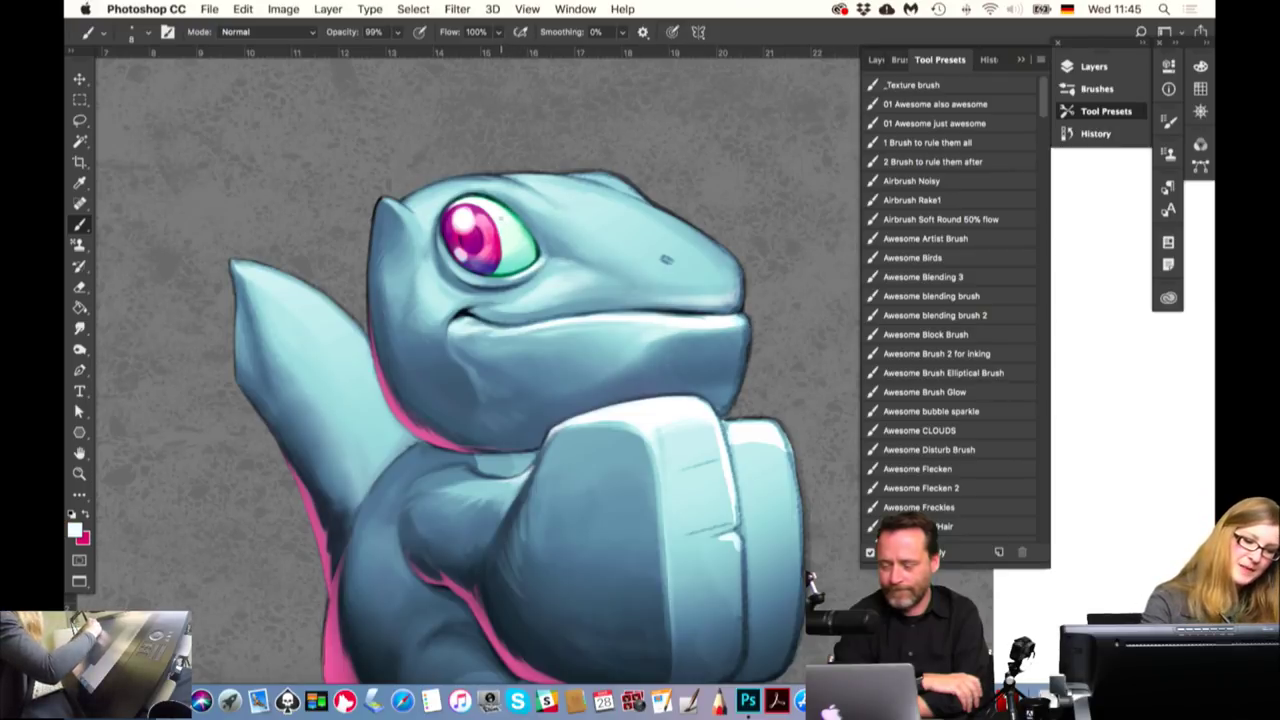
click(521, 253)
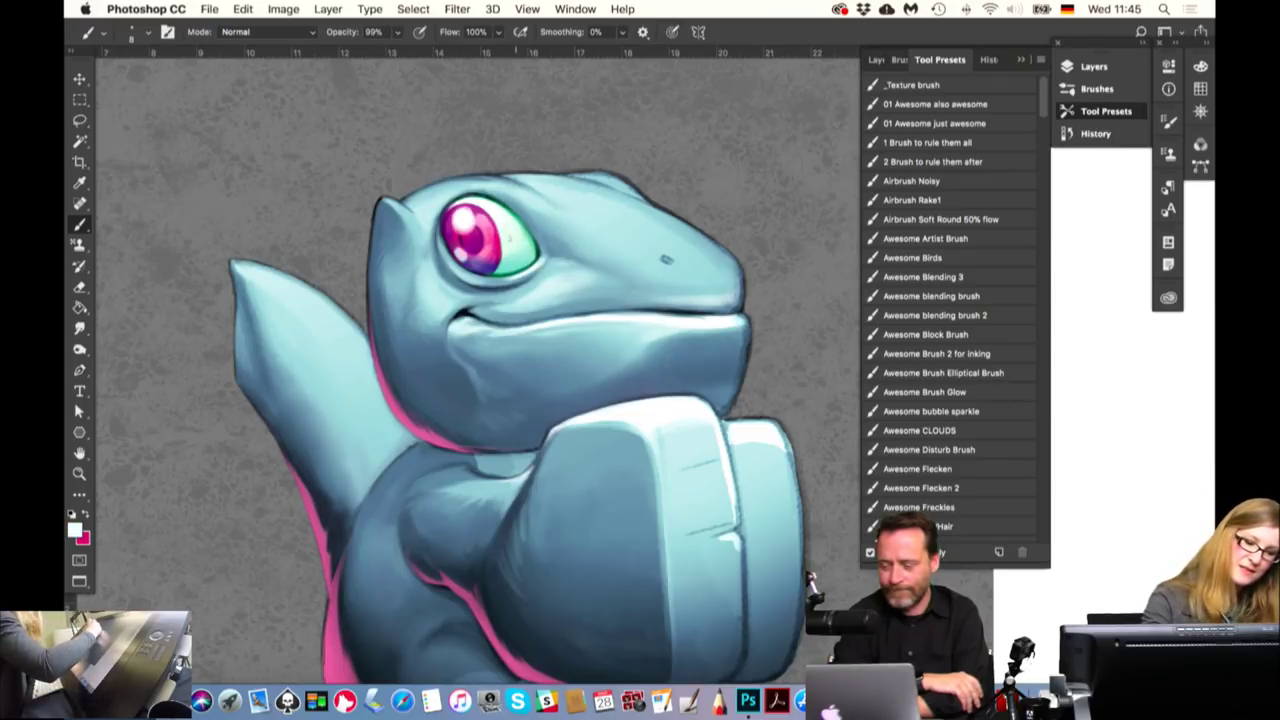
alt+click(552, 226)
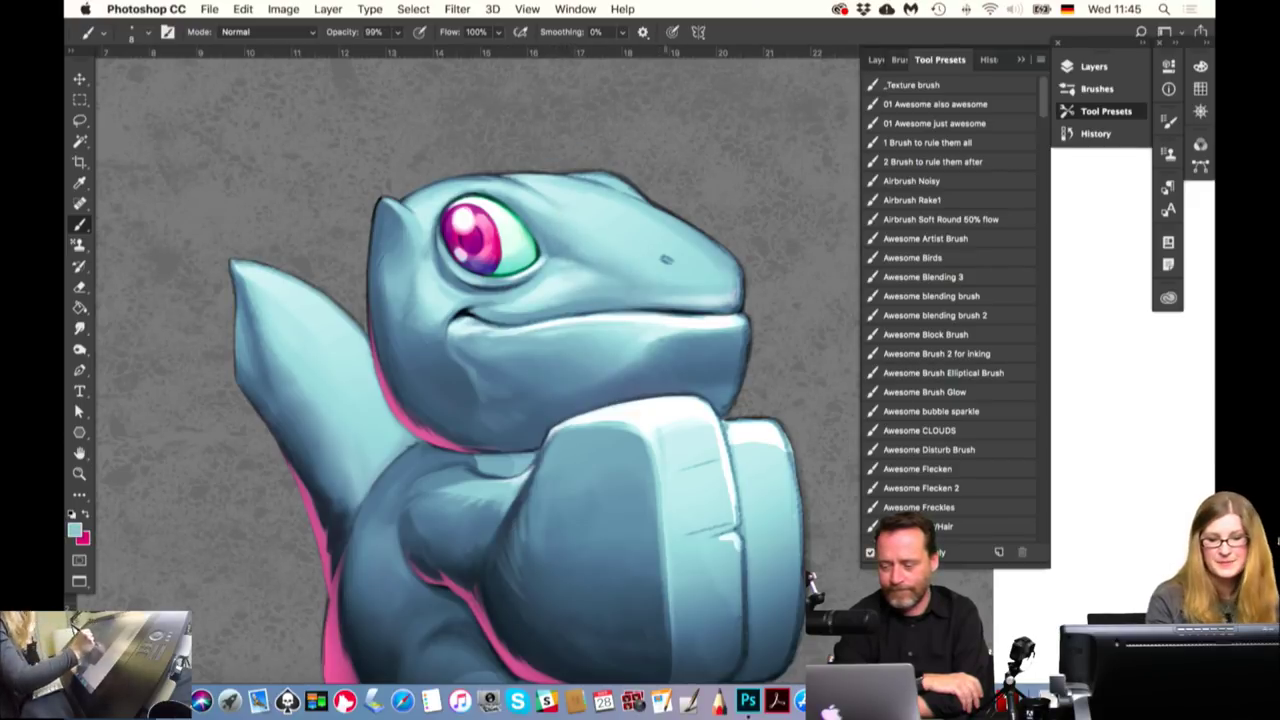
alt+click(668, 330)
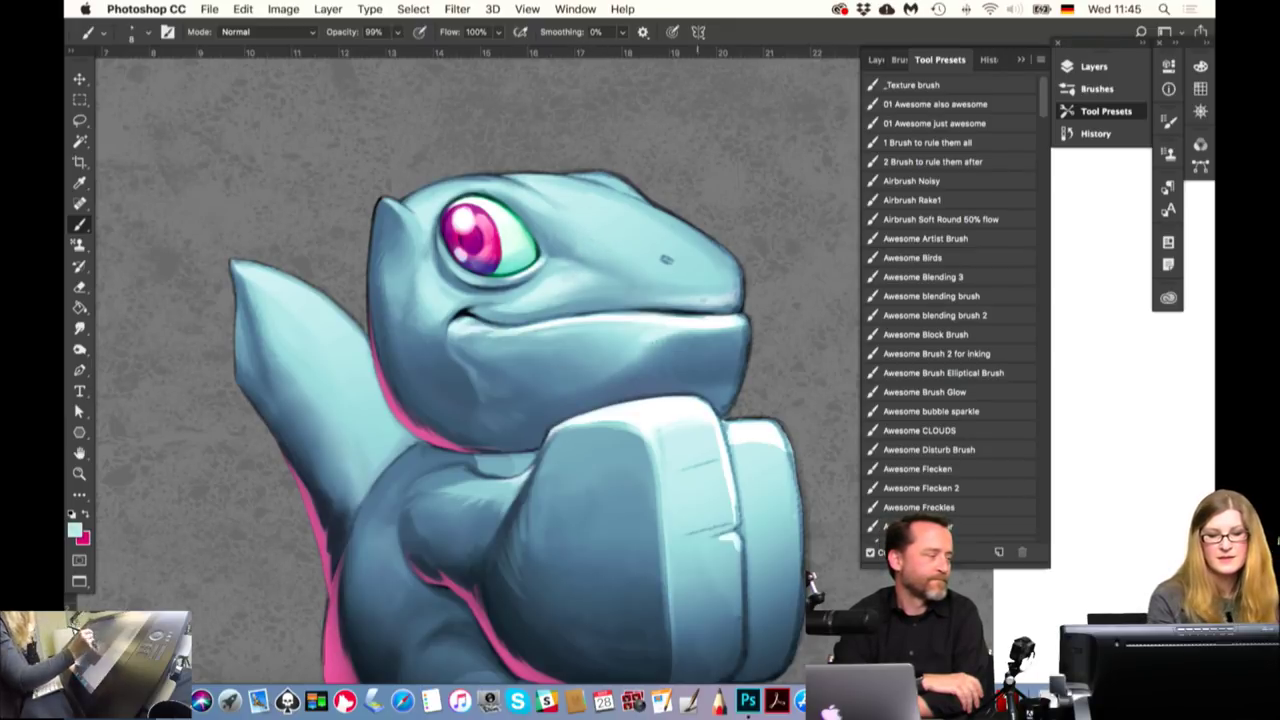
alt+click(688, 337)
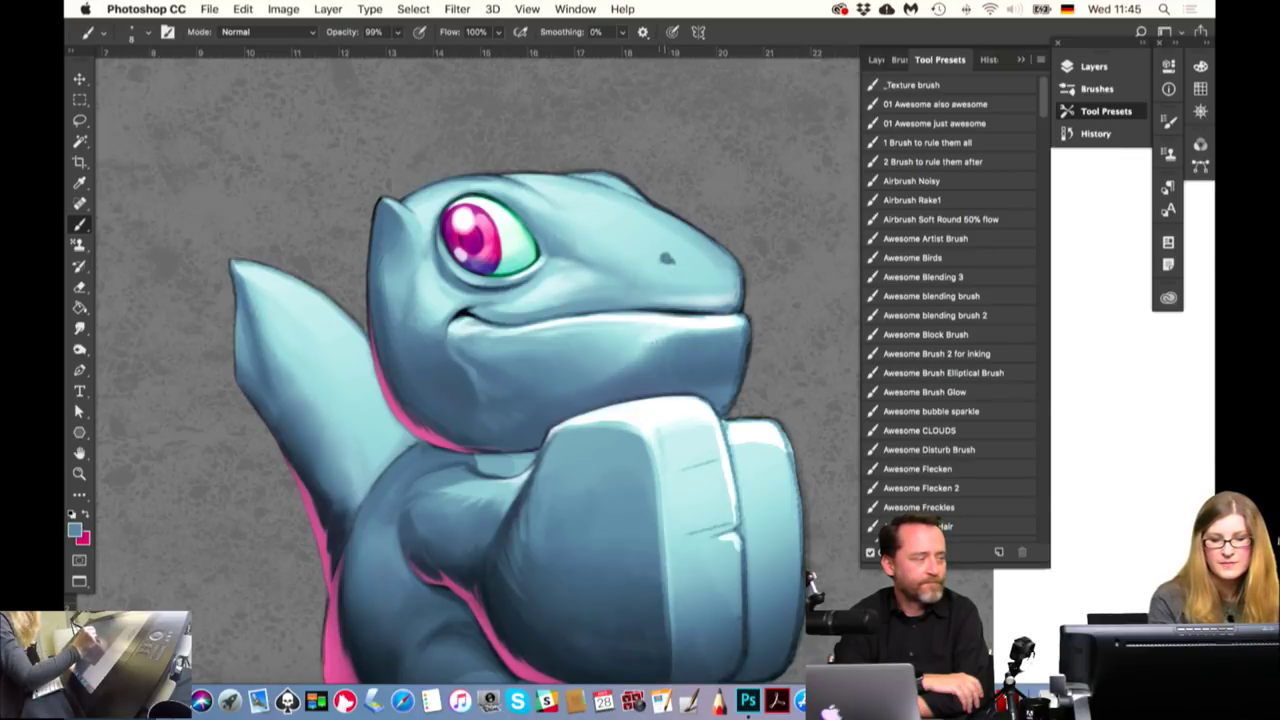
alt+click(475, 308)
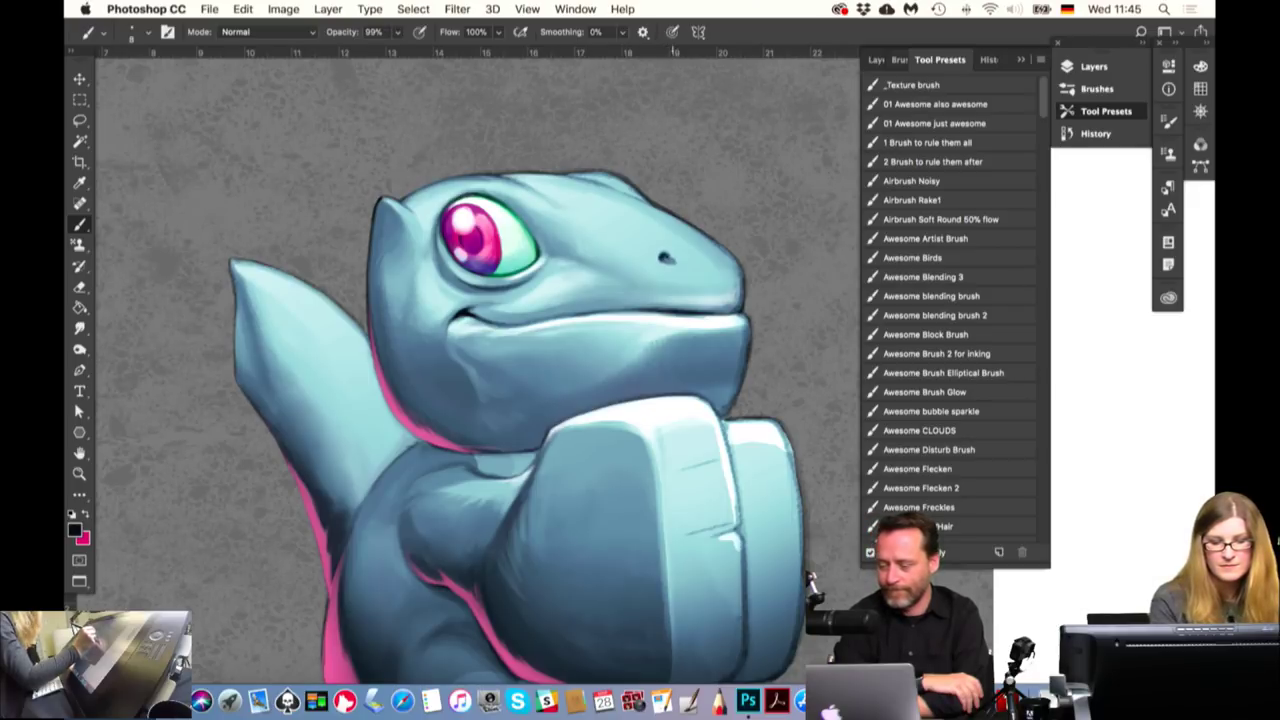
alt+click(700, 316)
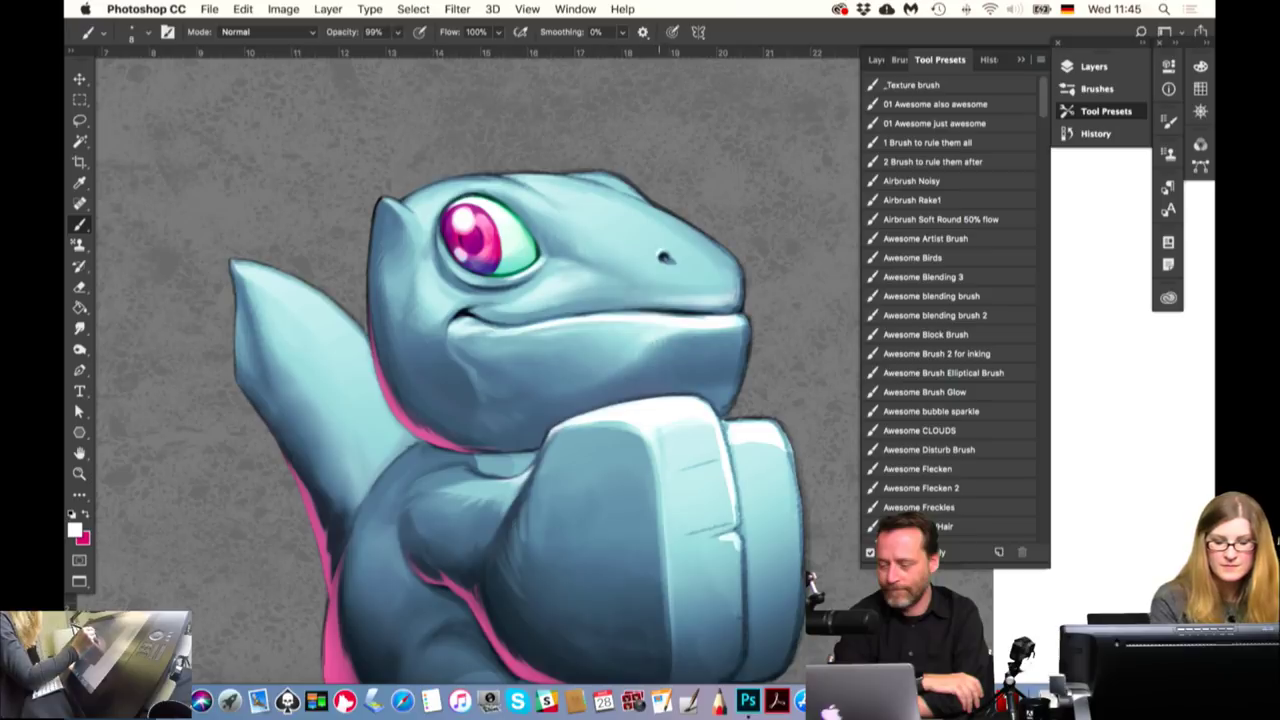
click(645, 245)
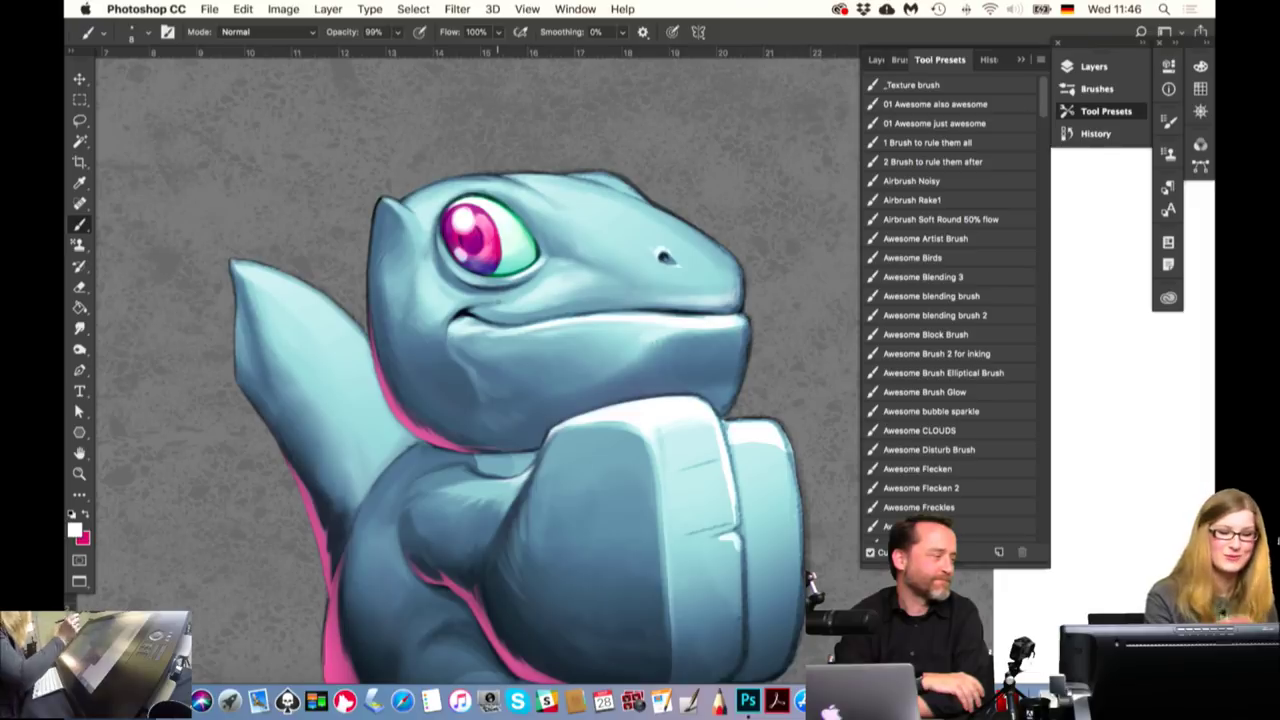
click(659, 248)
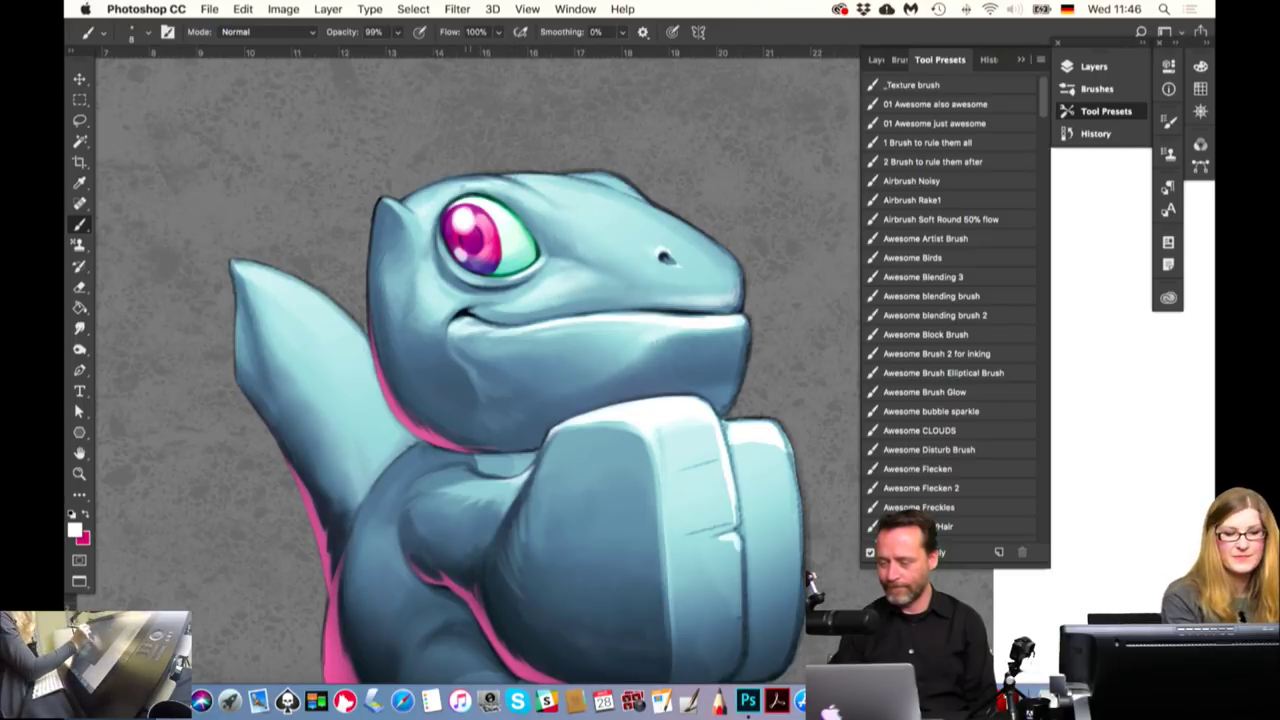
Sample light and darker blues from the head and a blue-grey near the nose
alt+click(443, 187)
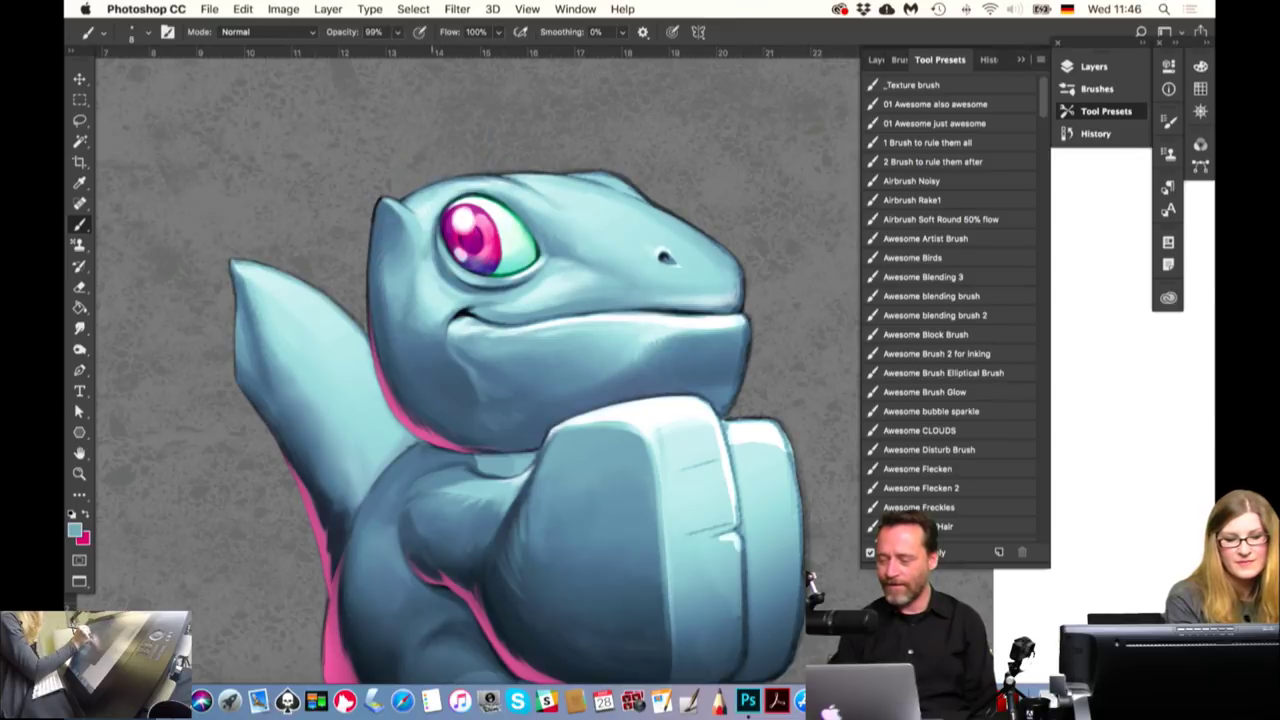
alt+click(499, 189)
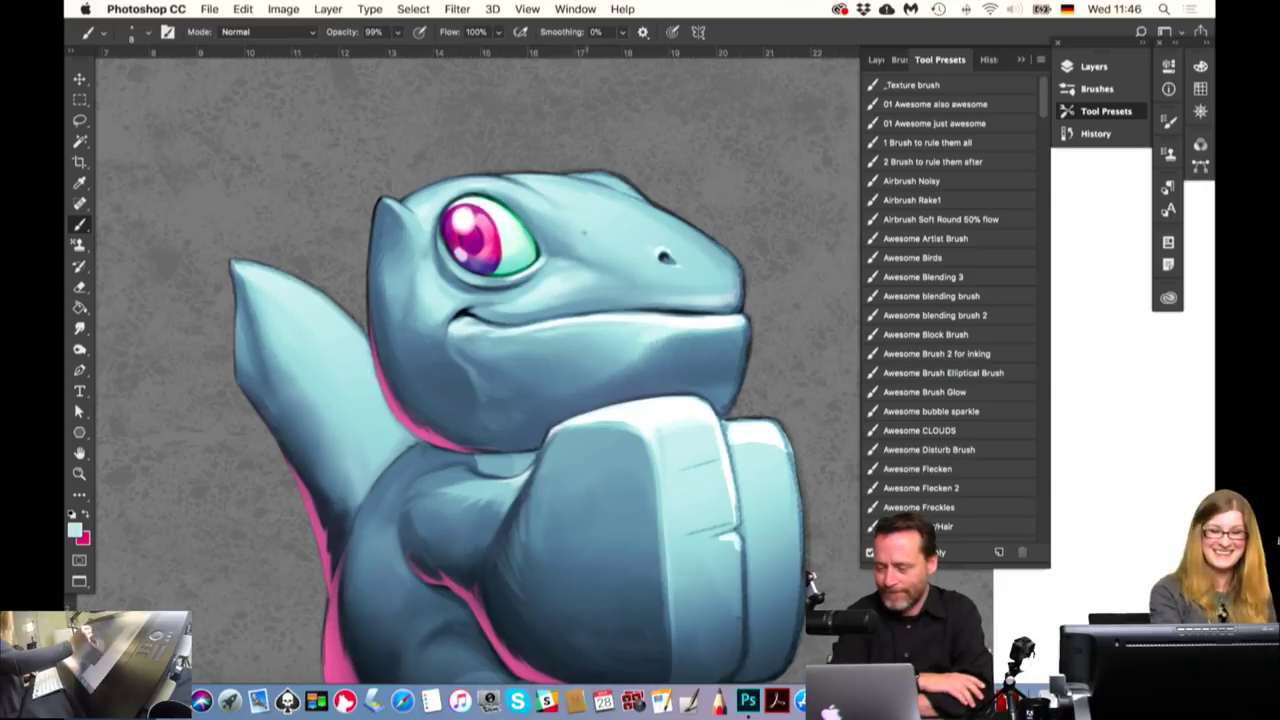
alt+click(466, 379)
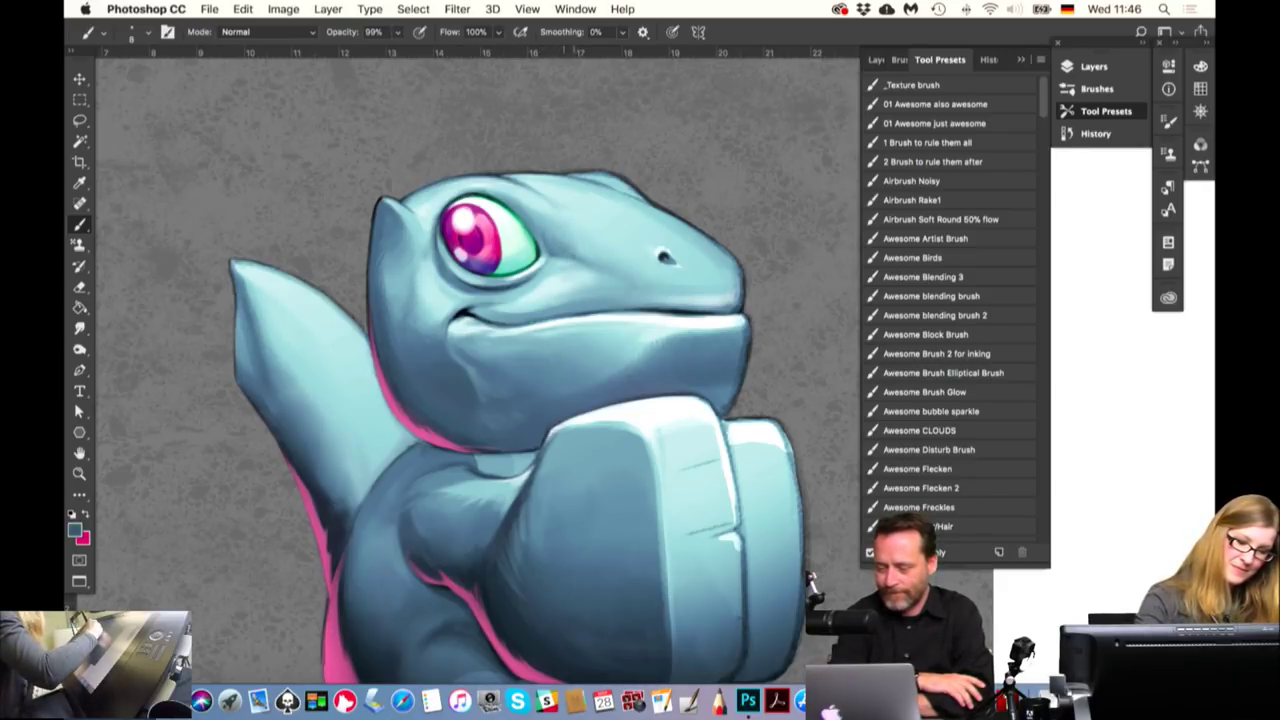
alt+click(579, 284)
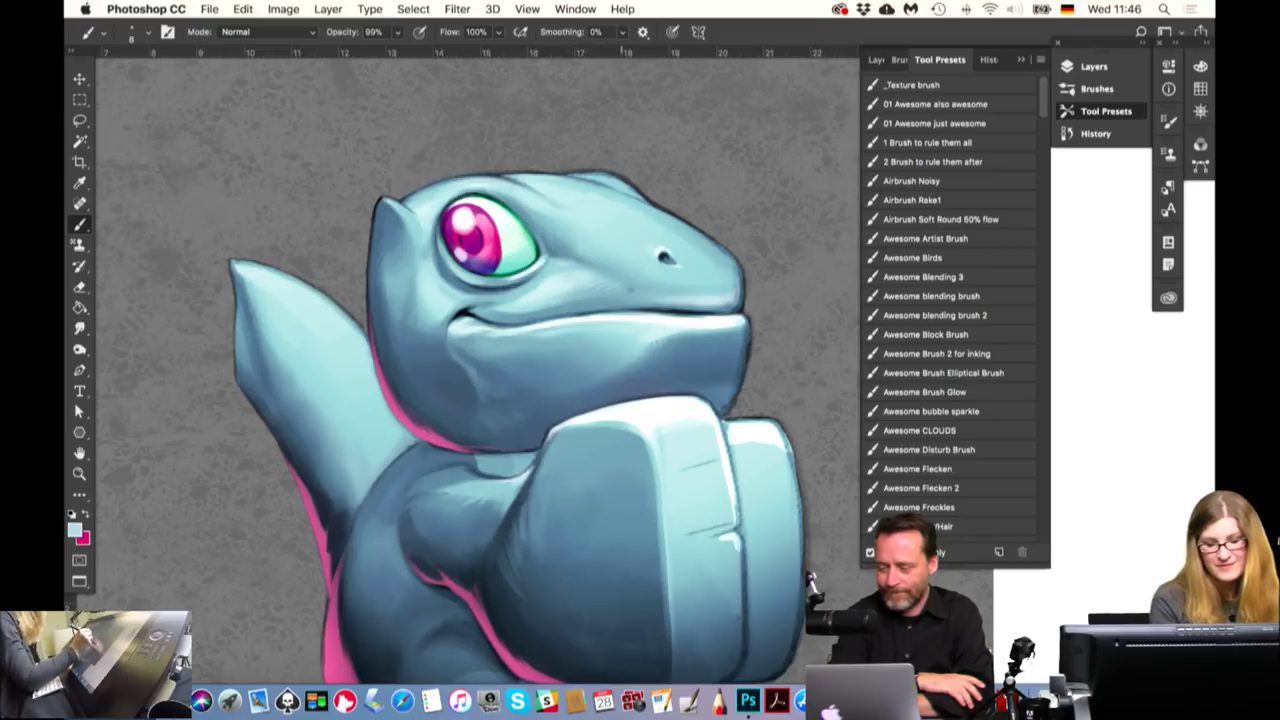
alt+click(586, 175)
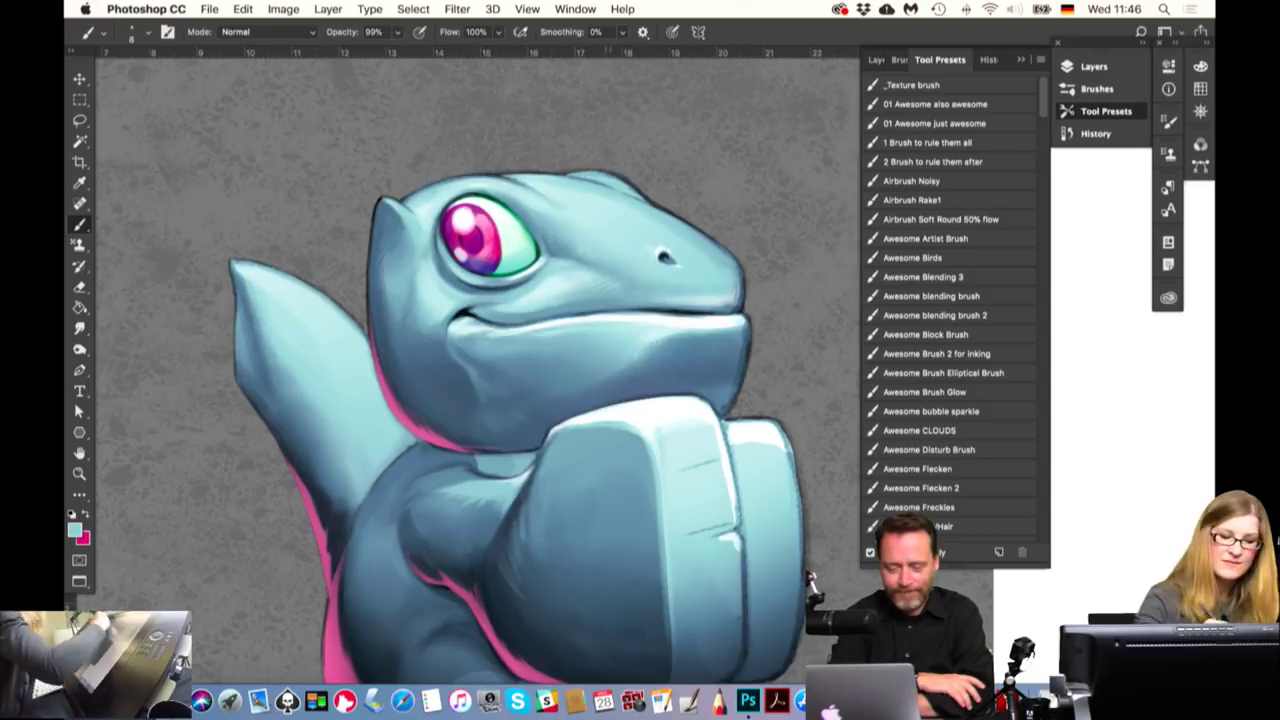
alt+click(614, 177)
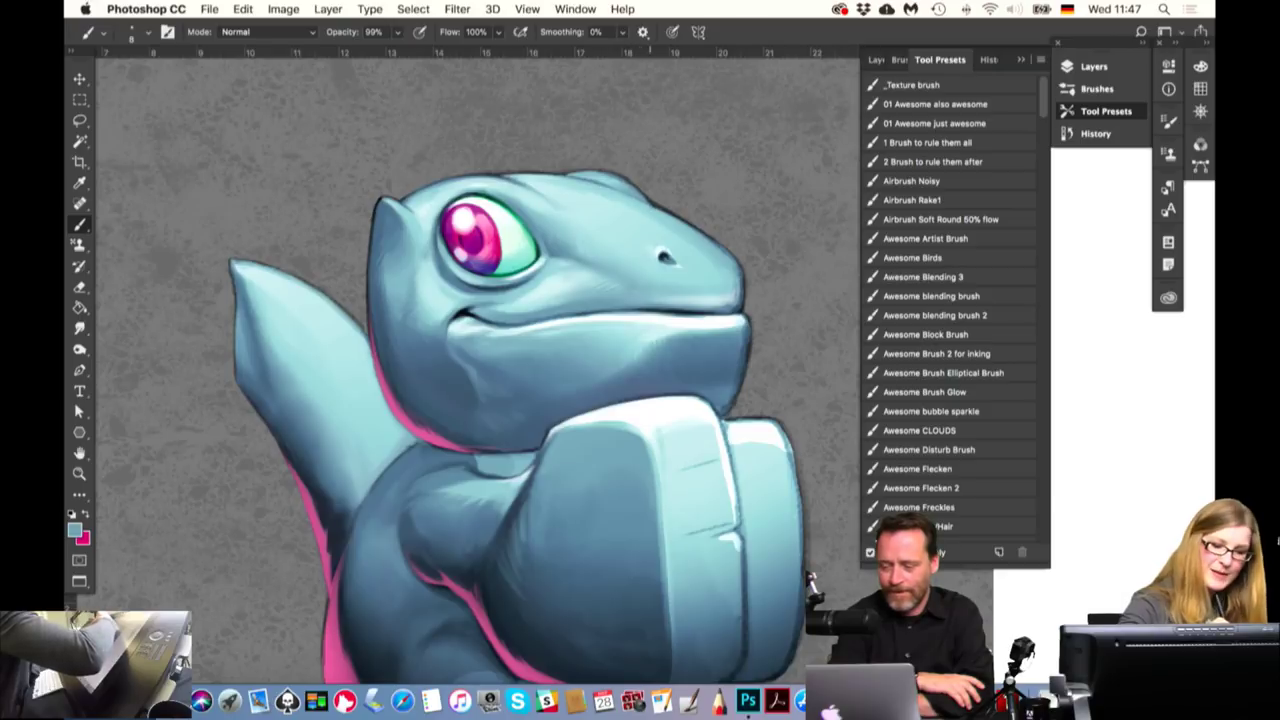
alt+click(677, 254)
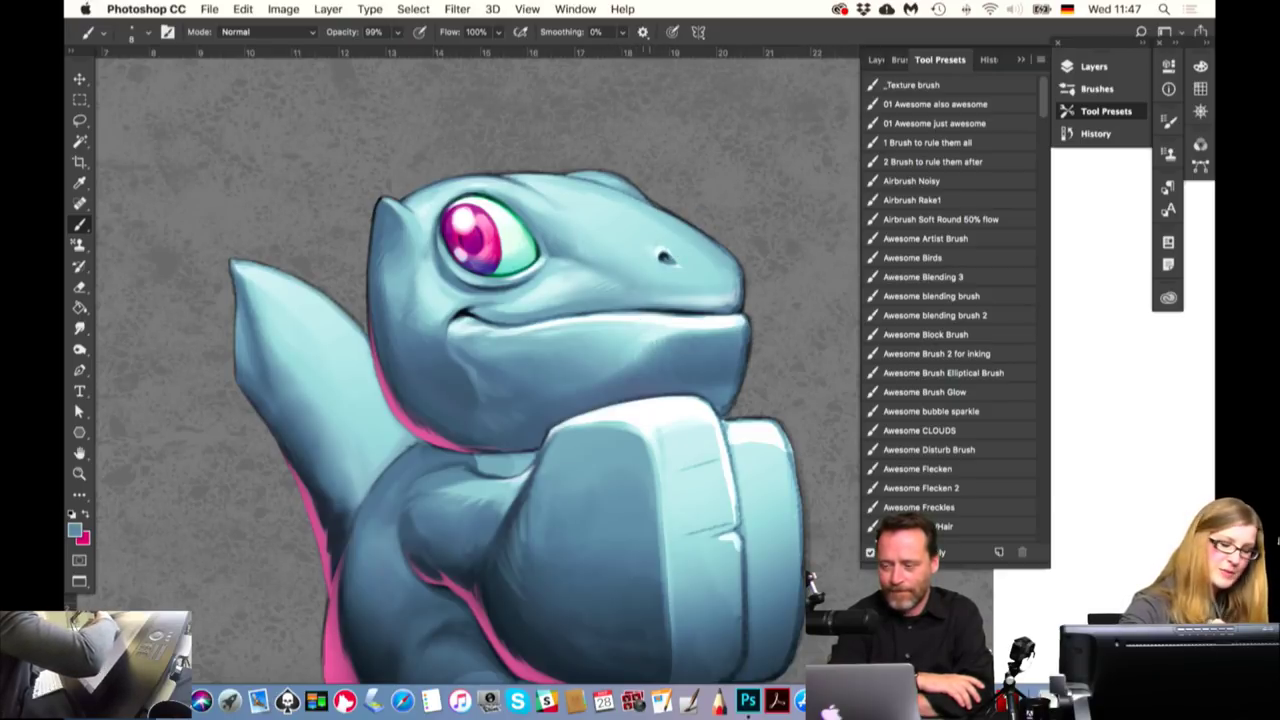
Switch to the Eraser, adjust its size and opacity, and bring up the Layers panel
key(e)
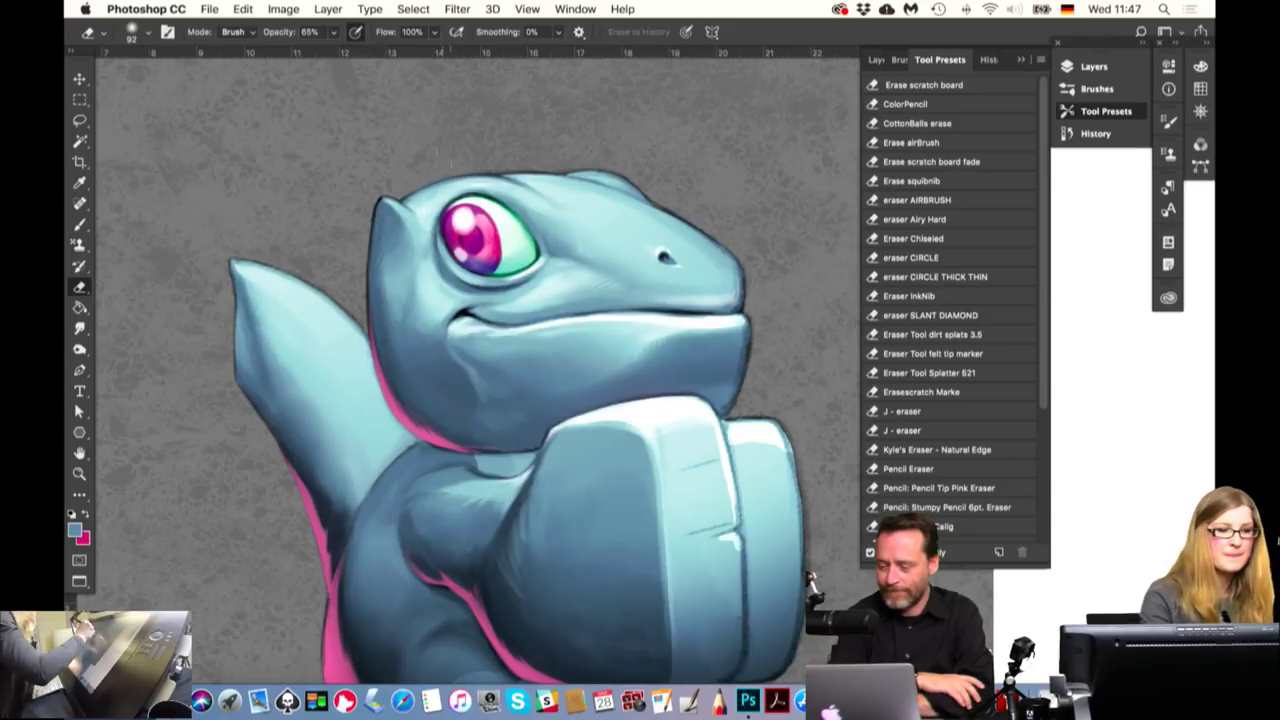
click(82, 224)
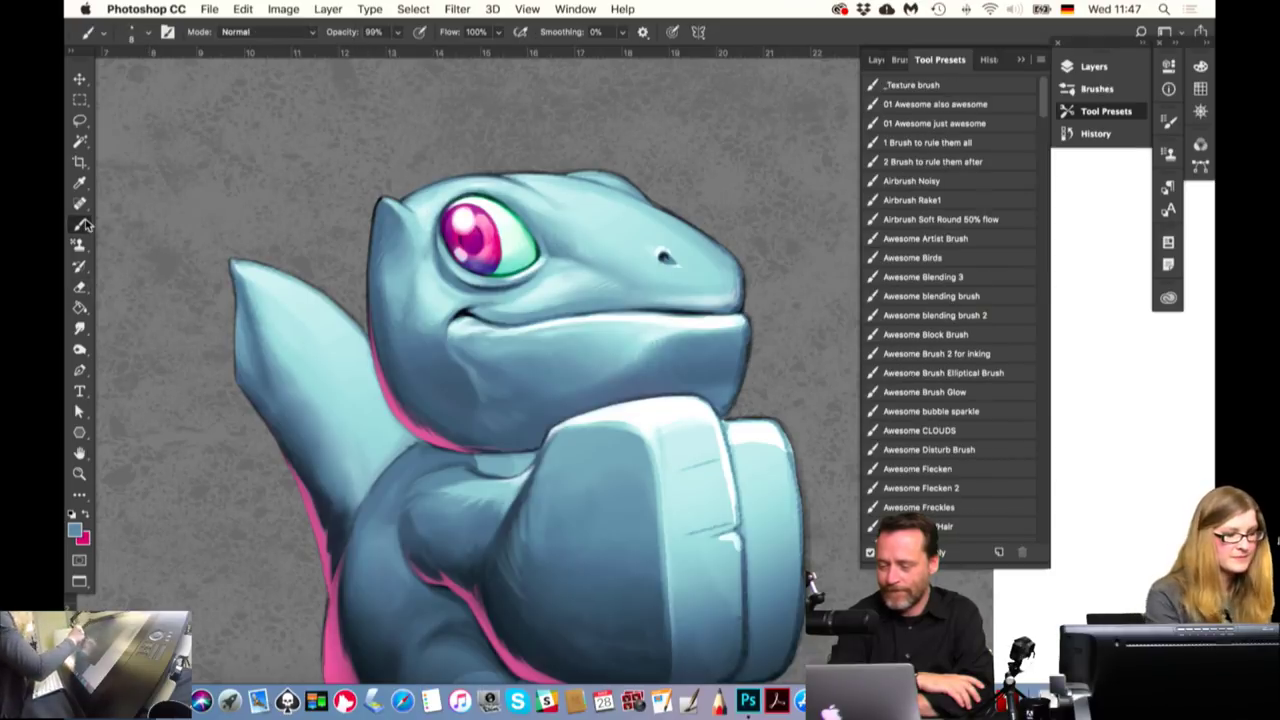
click(80, 287)
drag(584, 354, 556, 366)
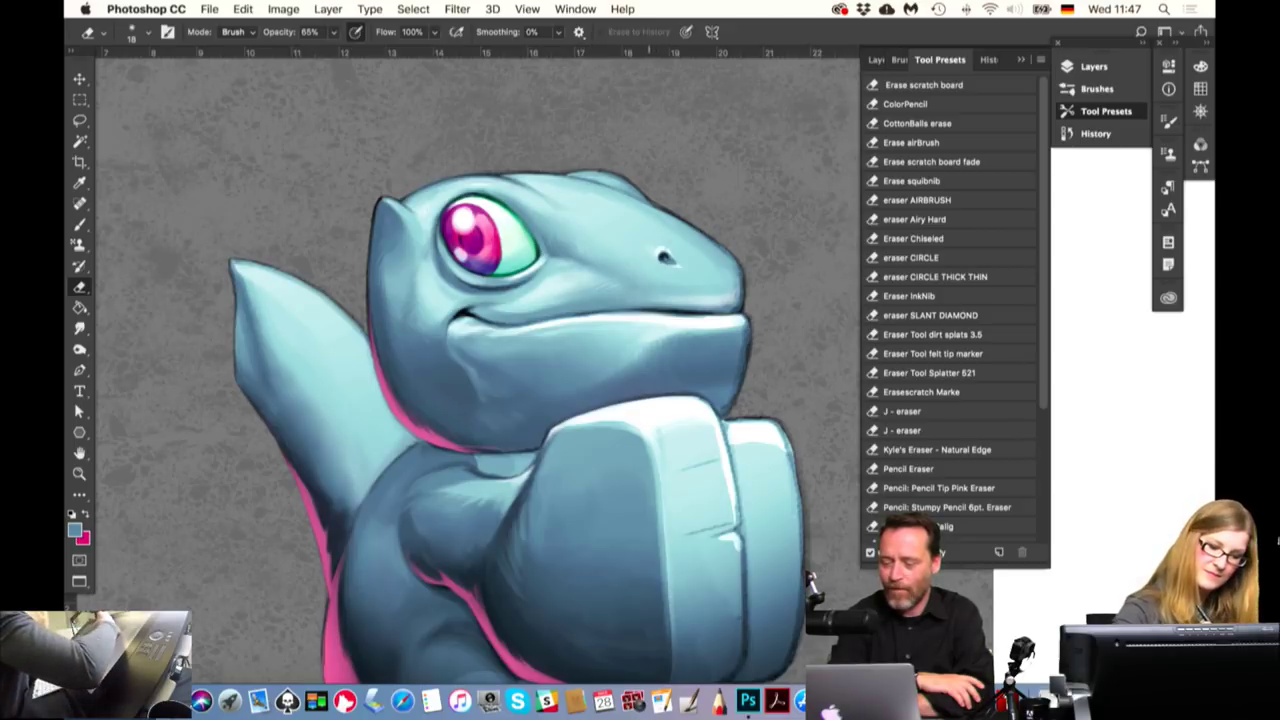
click(890, 61)
Hide Layer 60 to check values in greyscale, then show its colour again
click(874, 244)
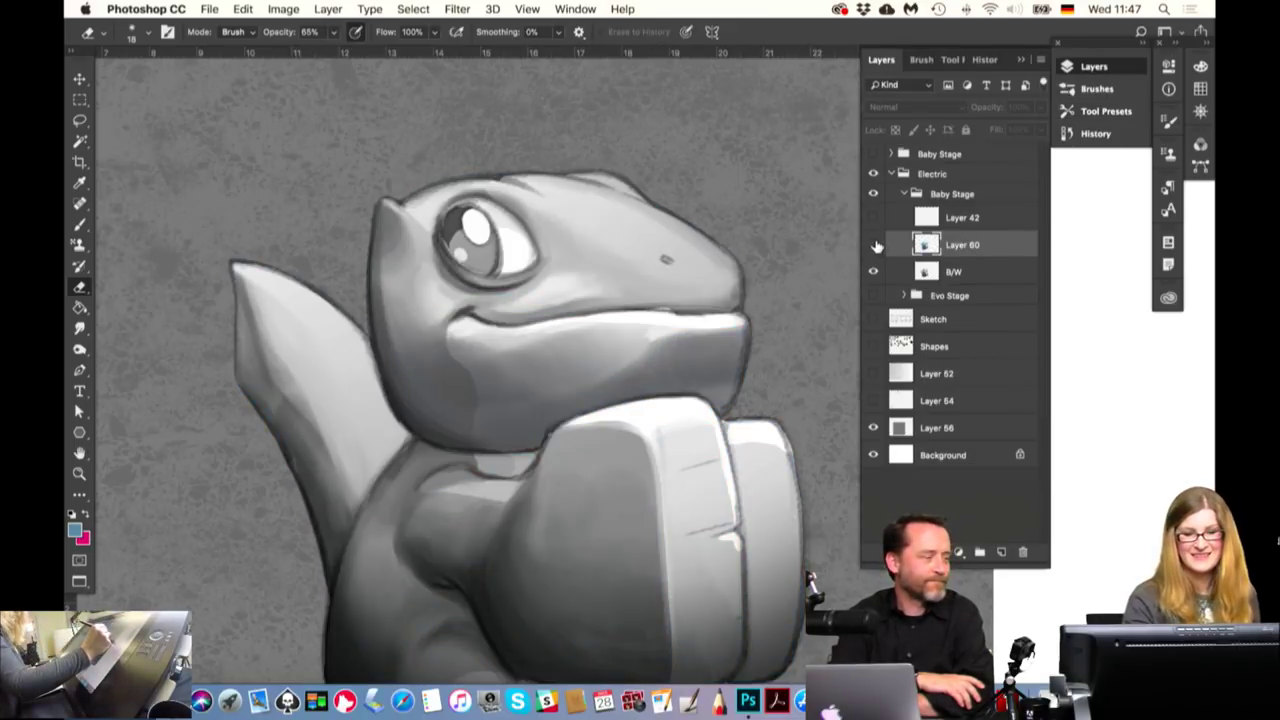
click(874, 244)
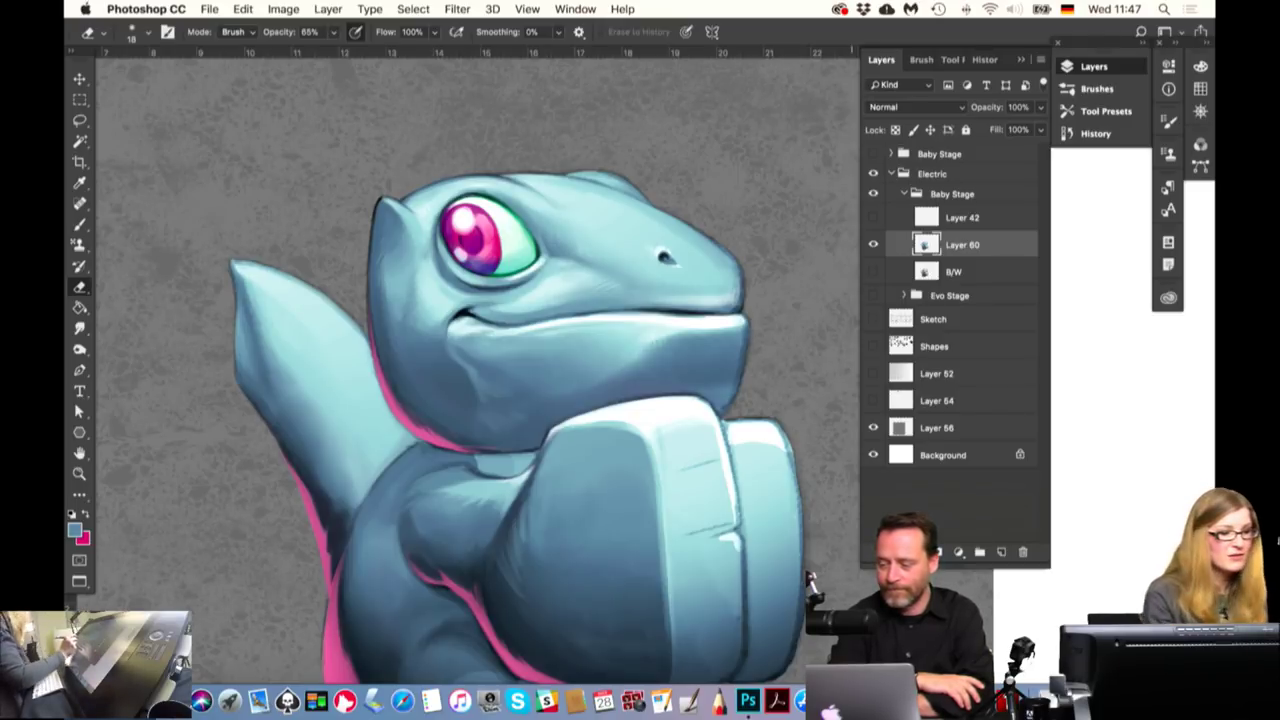
Back on the Brush, sample outline, fist and snout blues, then white for the teeth
key(b)
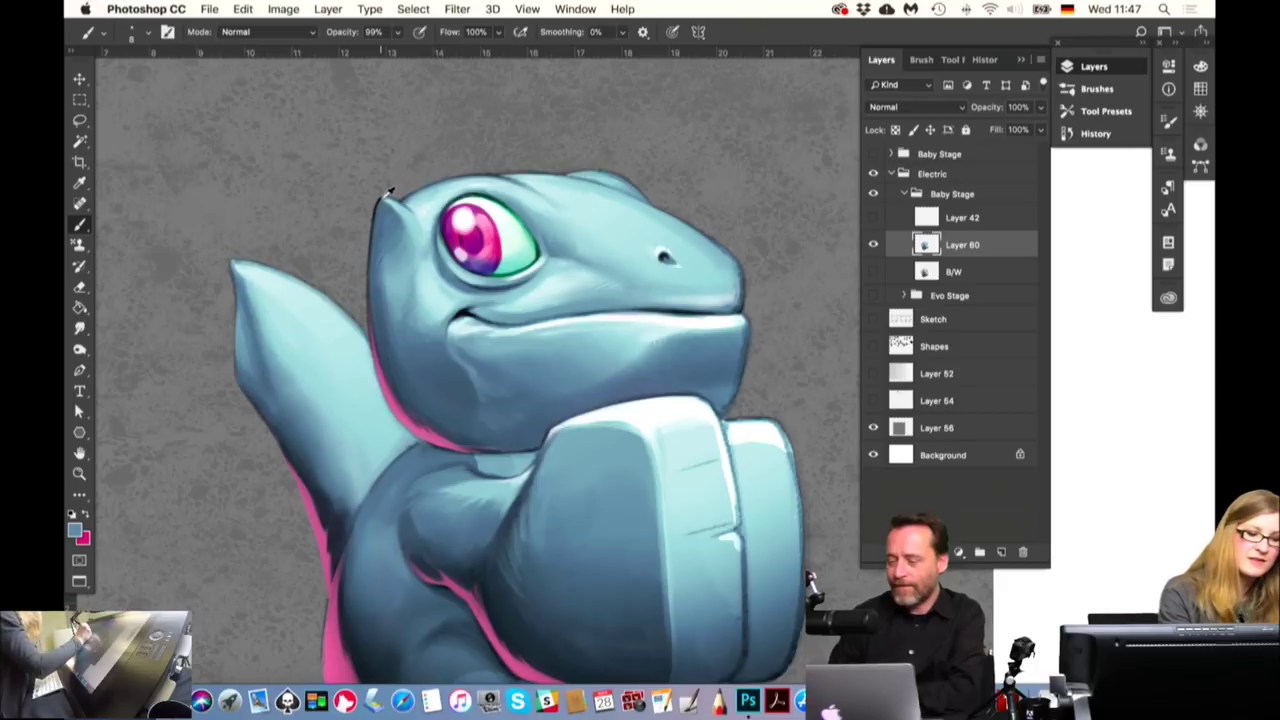
alt+click(390, 191)
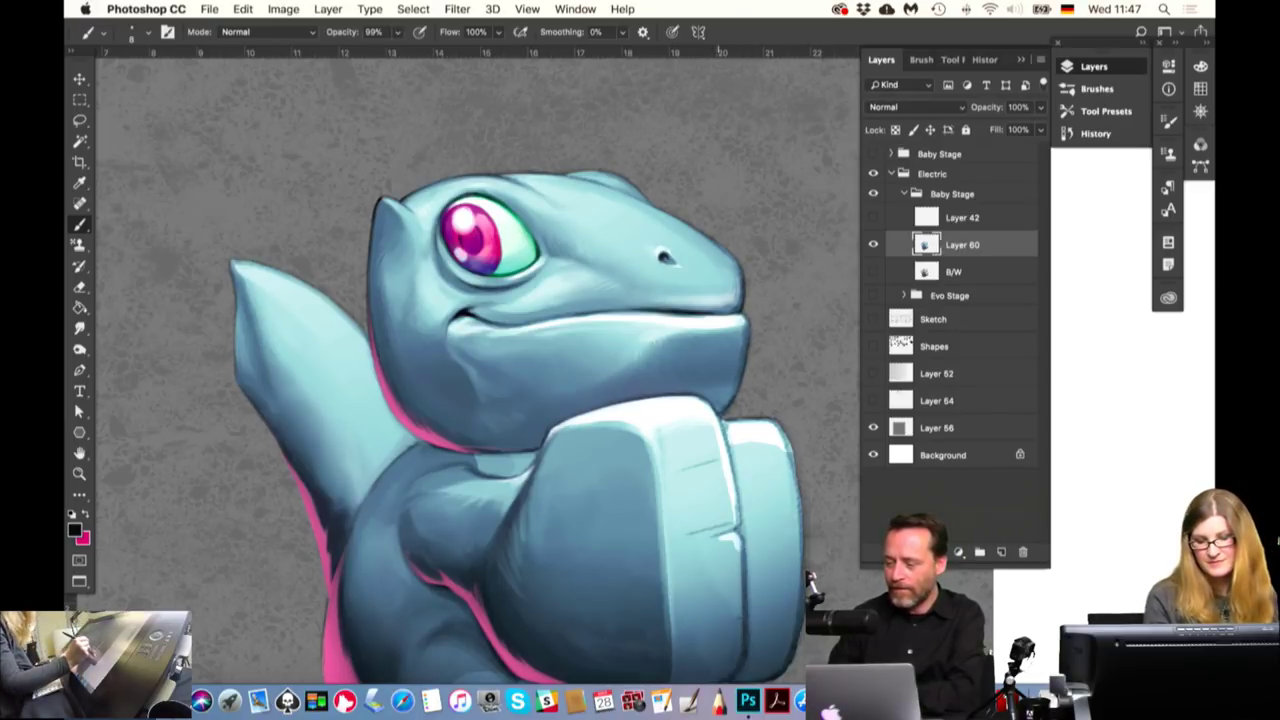
alt+click(711, 402)
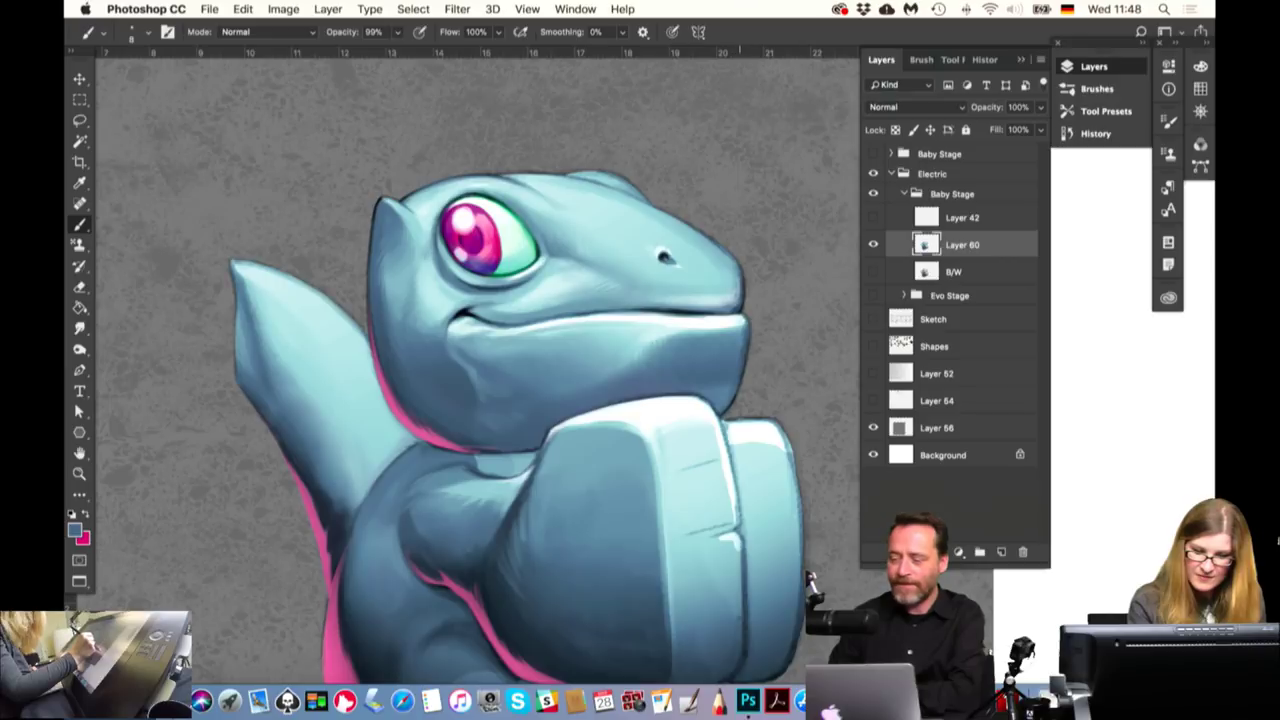
alt+click(718, 322)
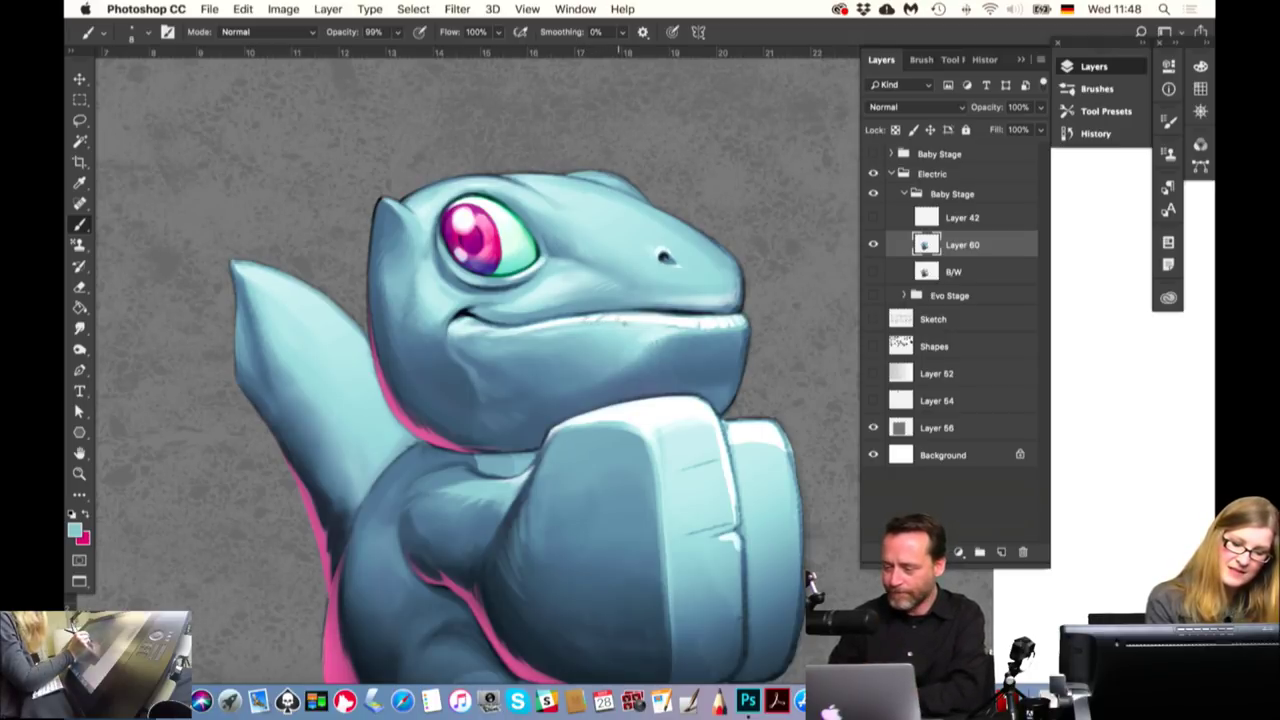
alt+click(613, 316)
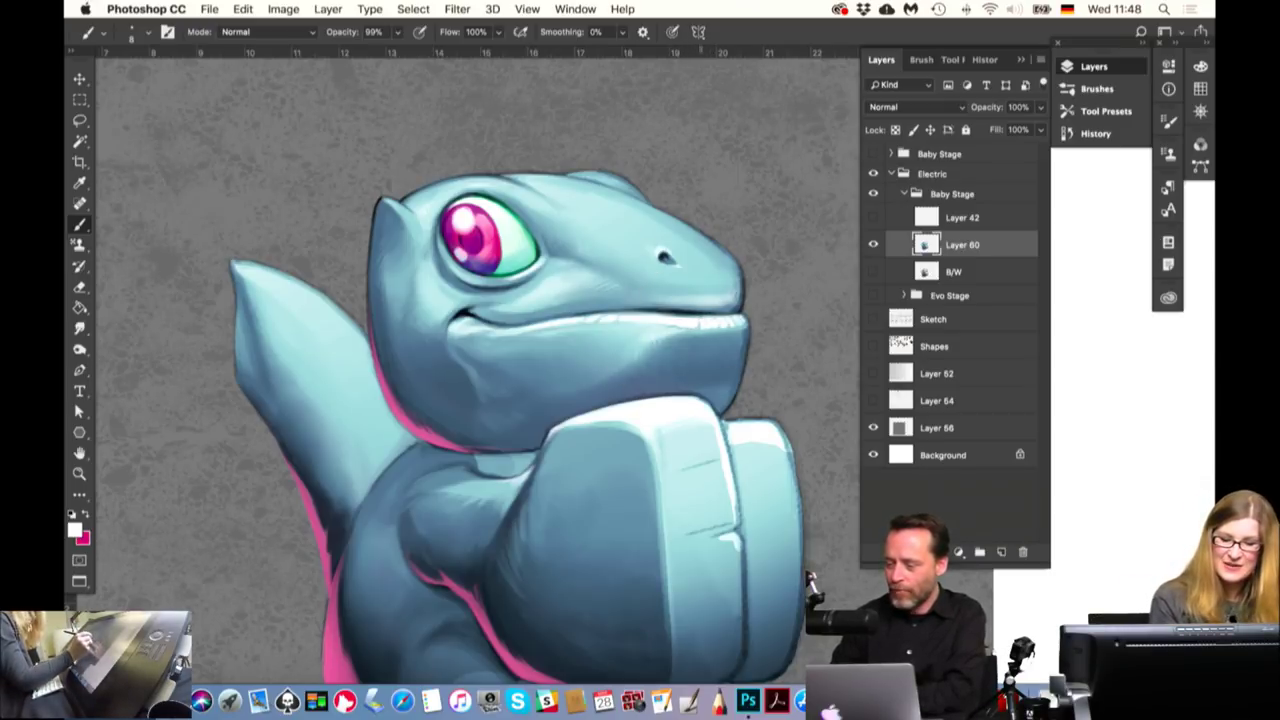
Sample blue-grey, near-white and light teal tones around the mouth and snout
alt+click(690, 308)
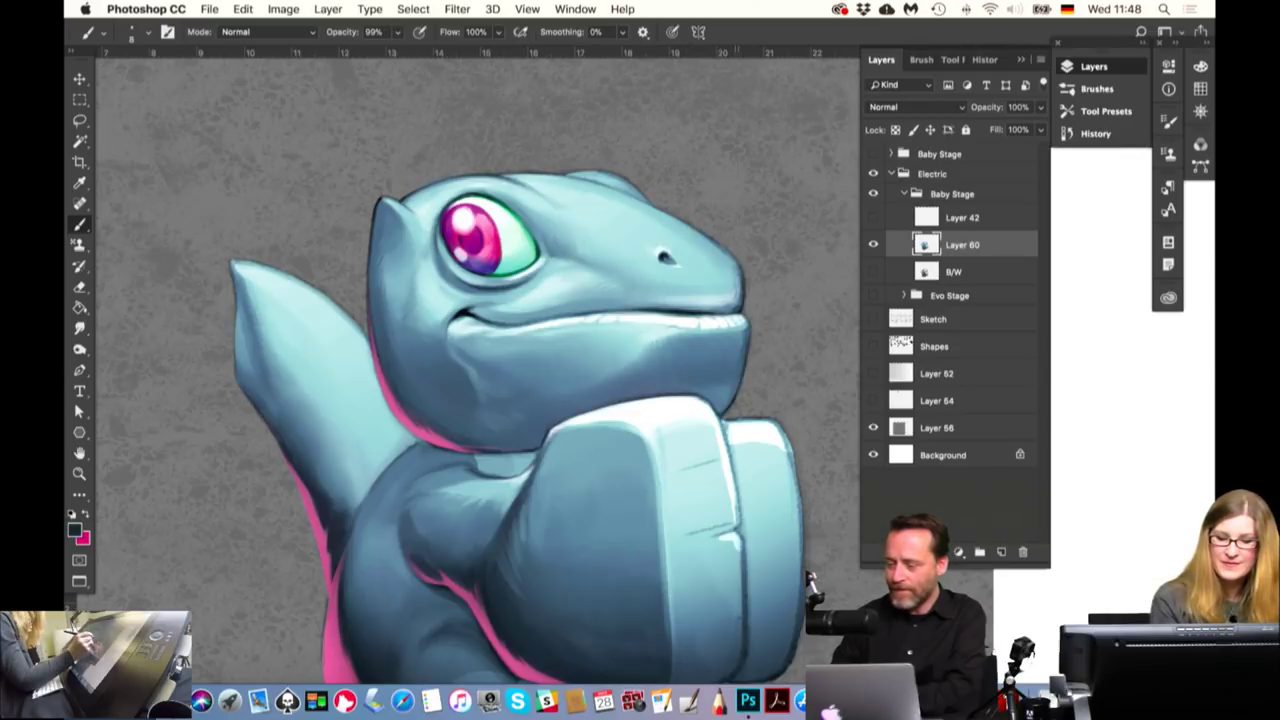
alt+click(710, 322)
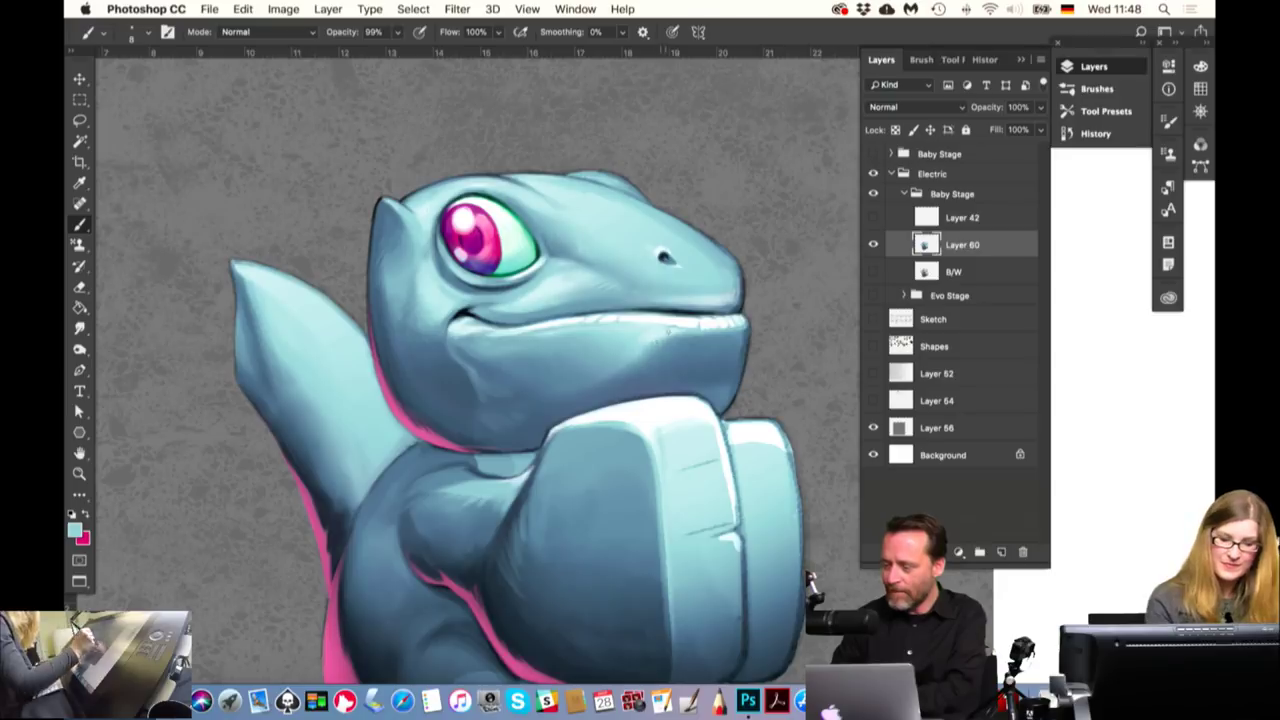
alt+click(667, 328)
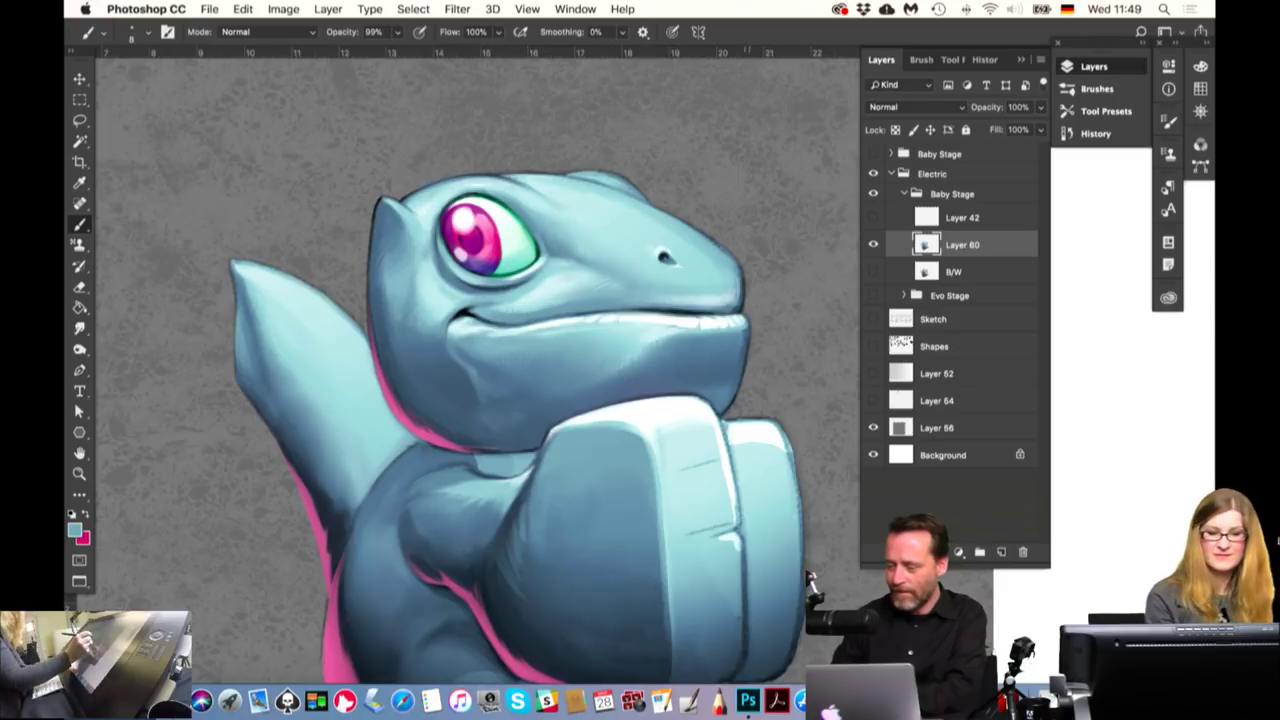
alt+click(607, 317)
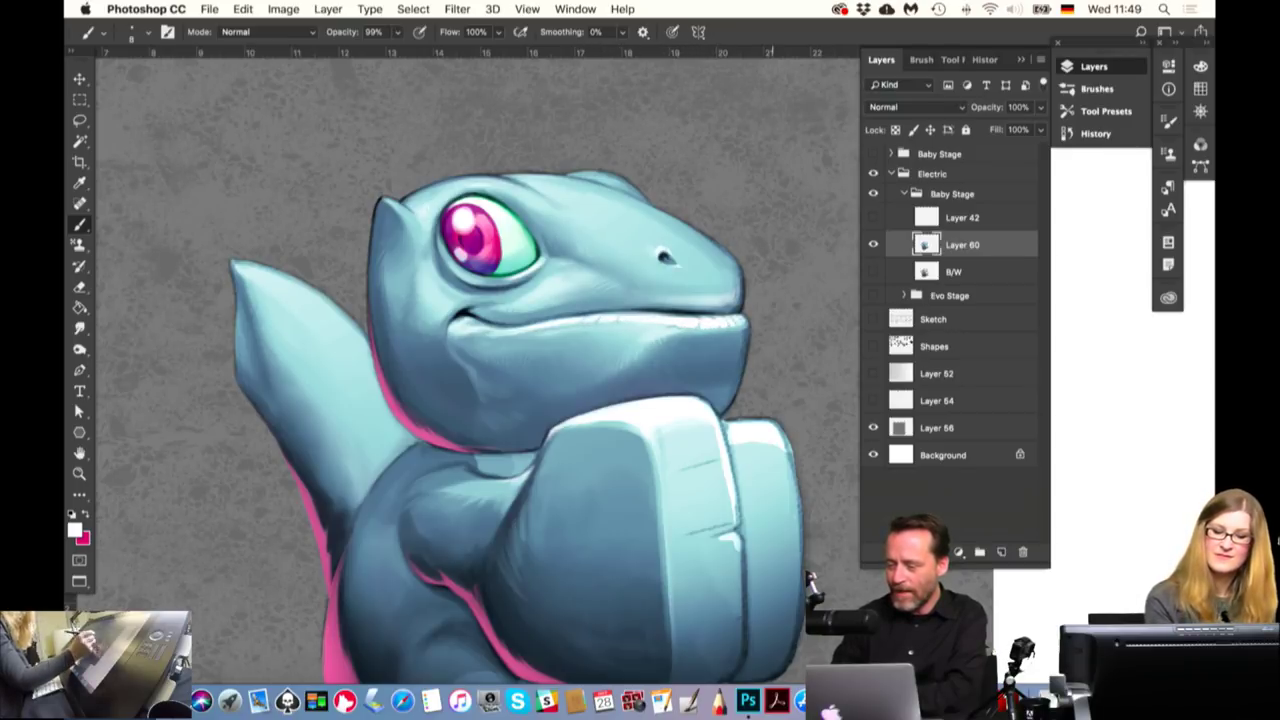
alt+click(710, 312)
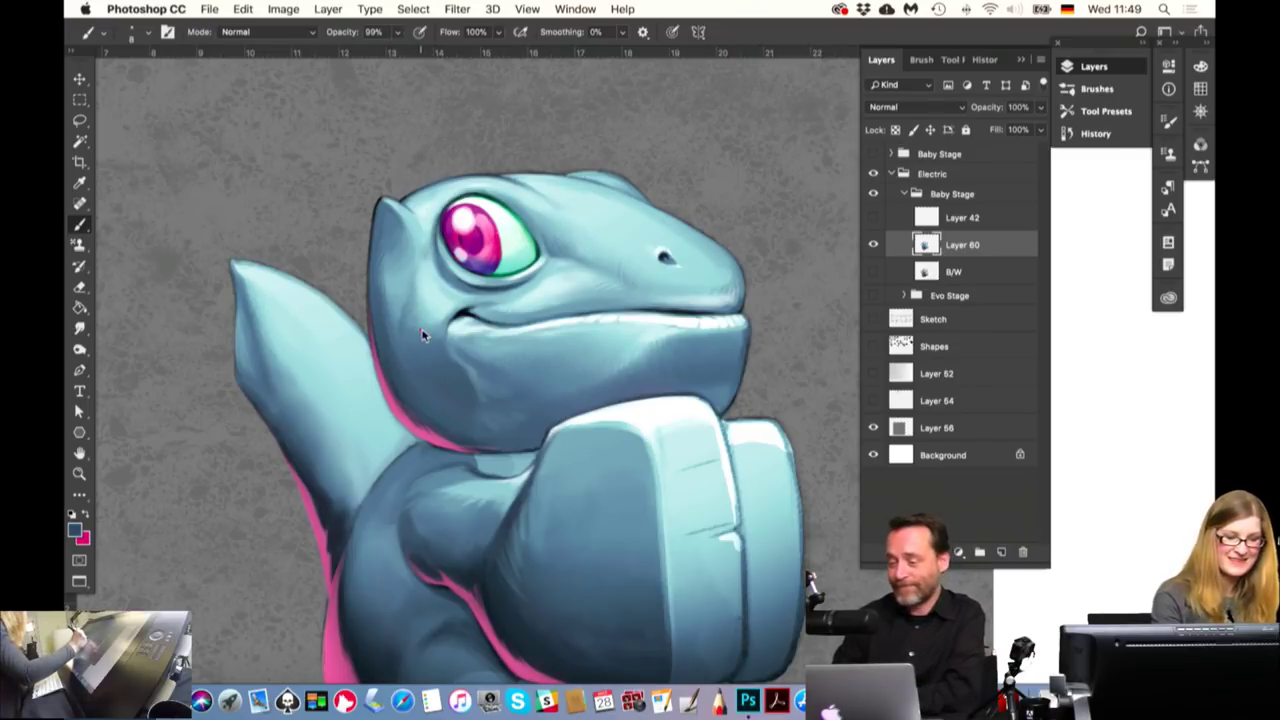
Resize the brush to 54 then 33 px and sample light teal near the eye
drag(422, 336, 420, 330)
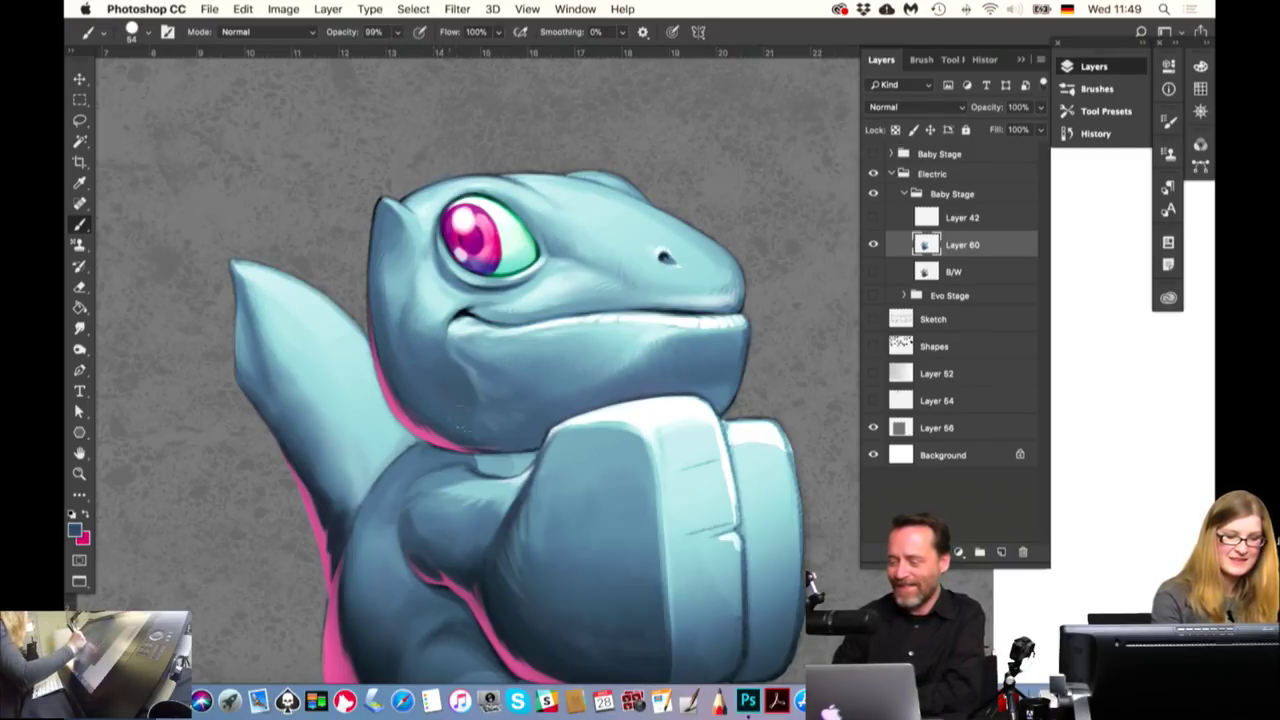
drag(415, 350, 408, 352)
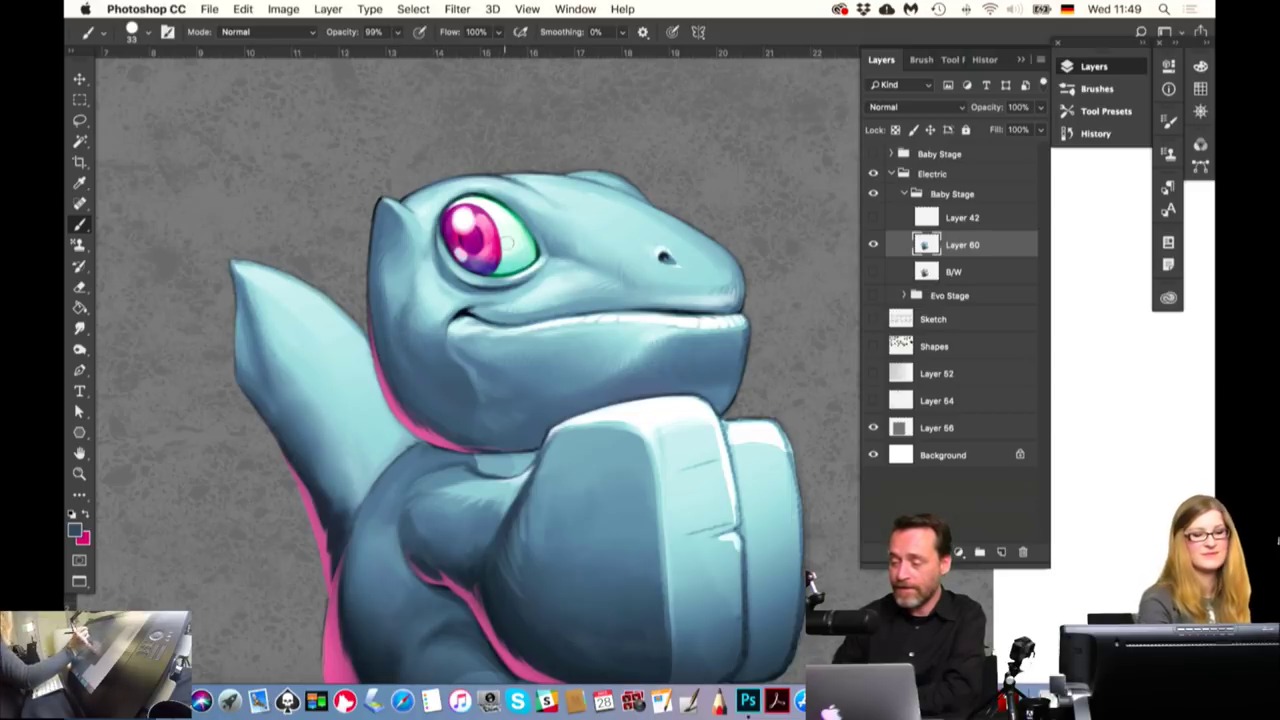
alt+click(421, 304)
alt+click(427, 290)
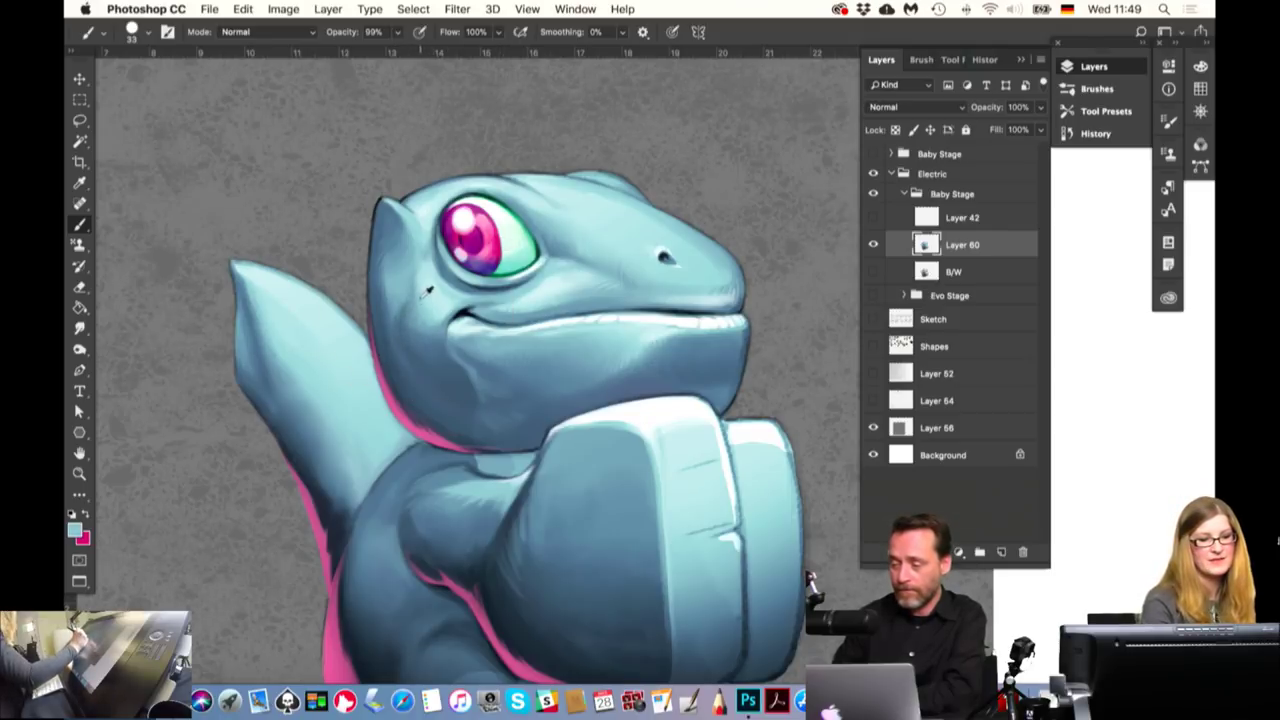
Sample a darker face teal and try the '1 Brush to rule them all' and '2 Brush to rule them after' presets
click(914, 59)
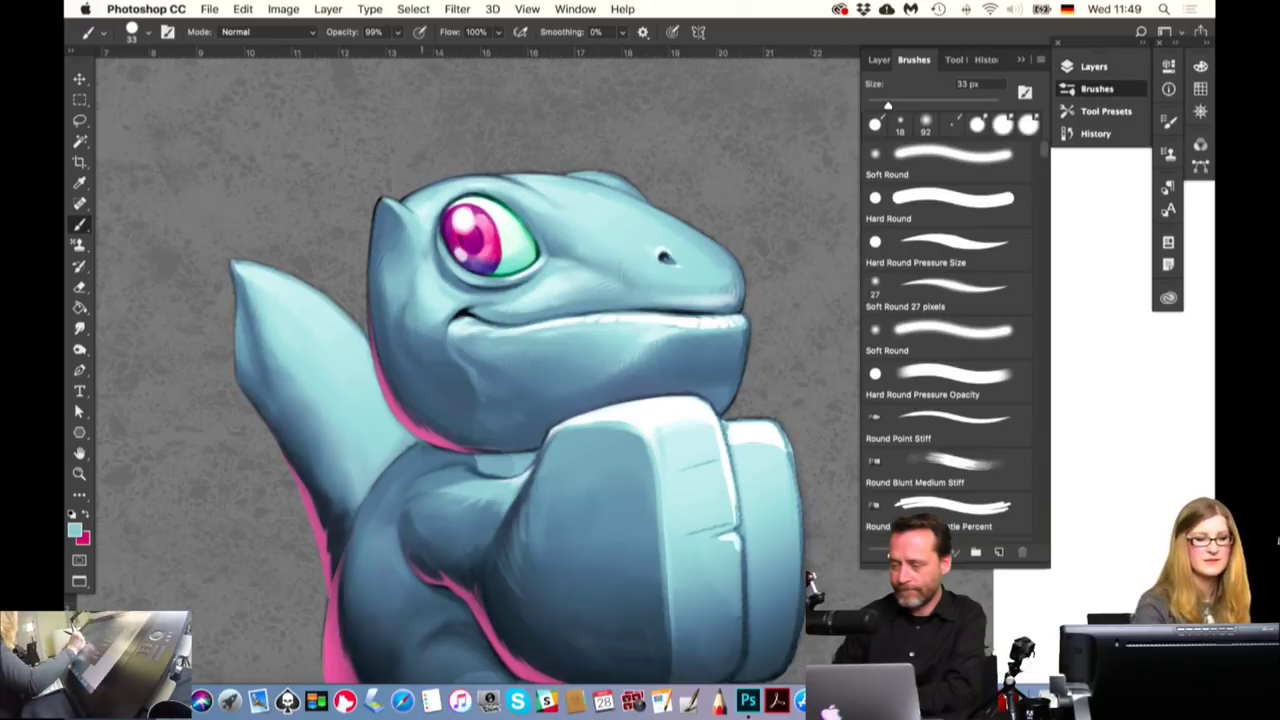
alt+click(438, 366)
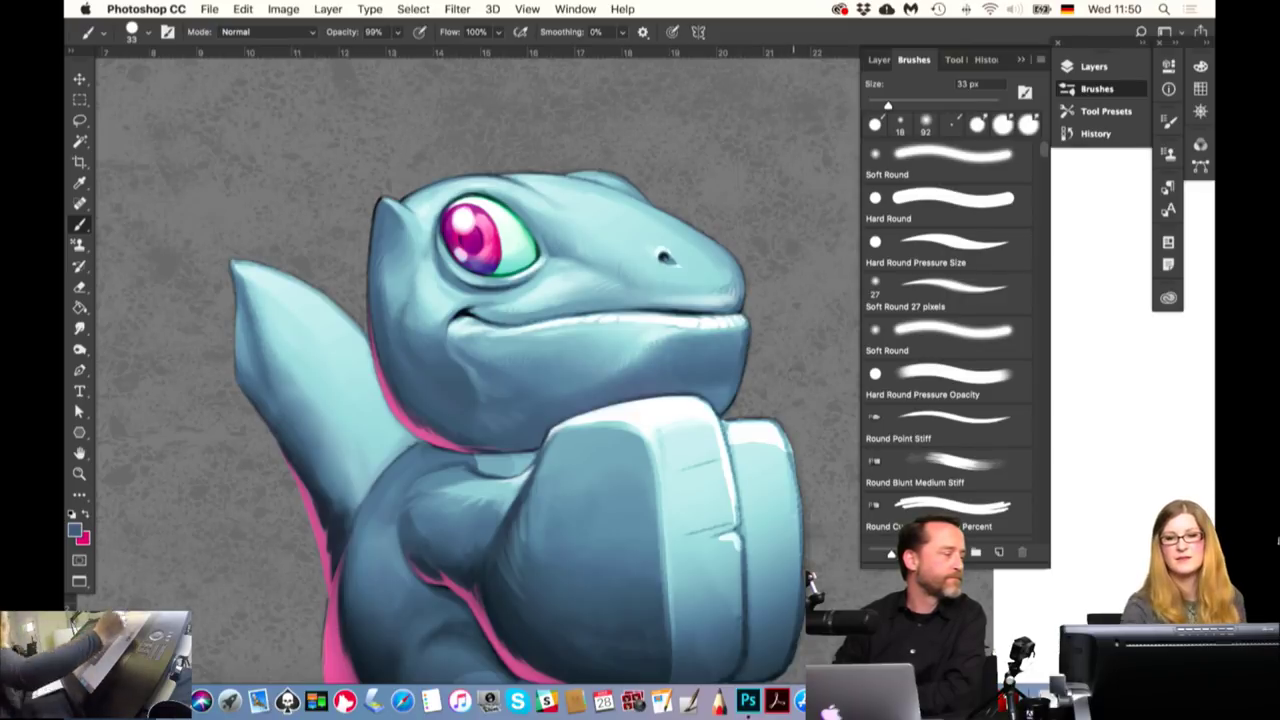
click(957, 60)
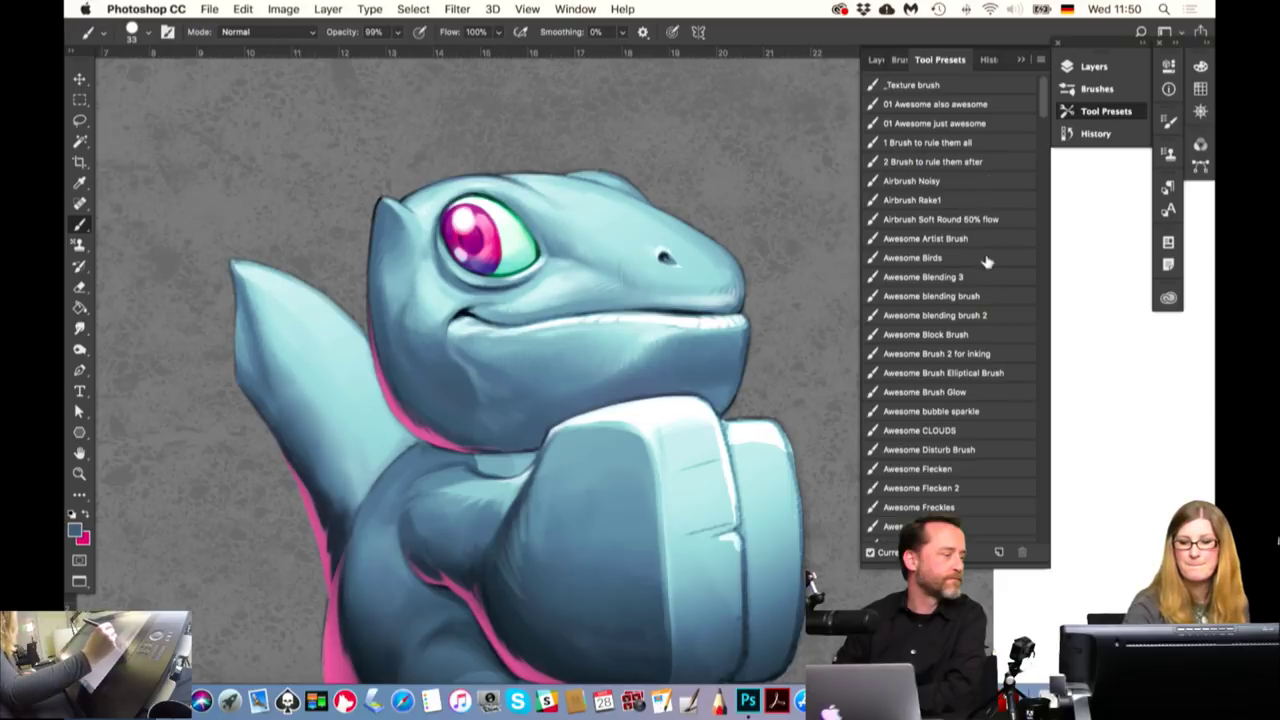
click(965, 146)
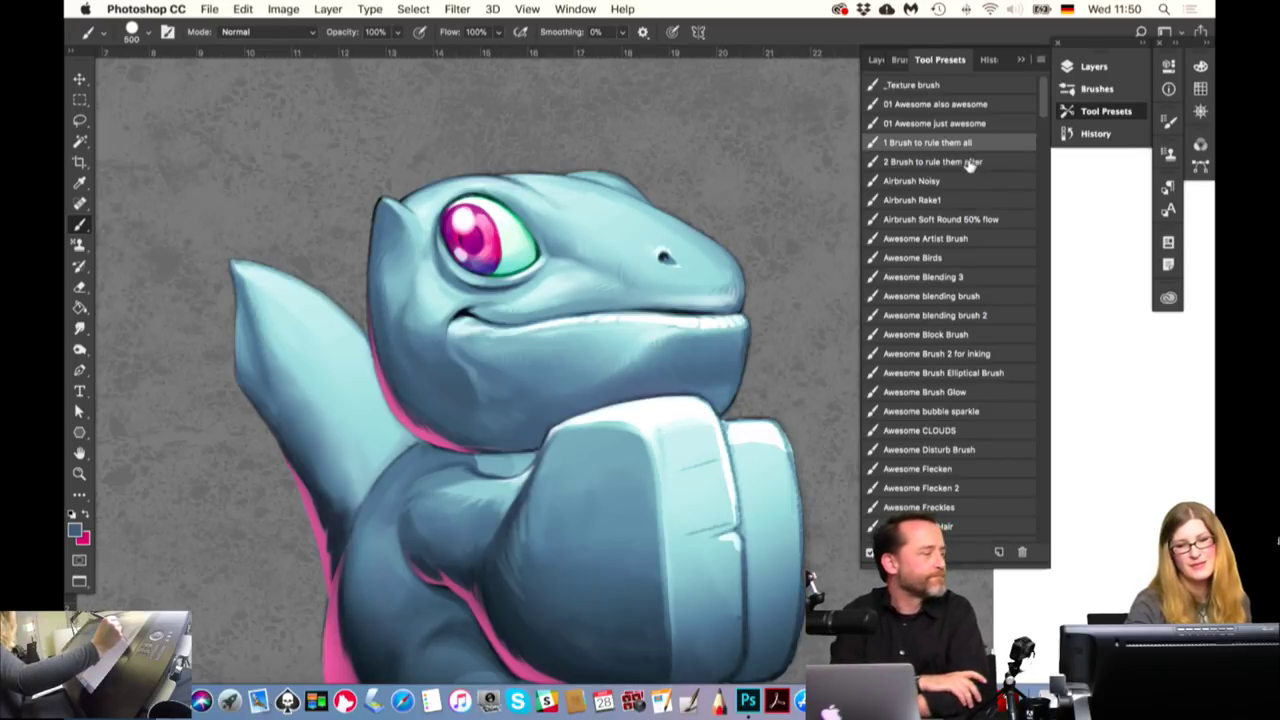
click(972, 162)
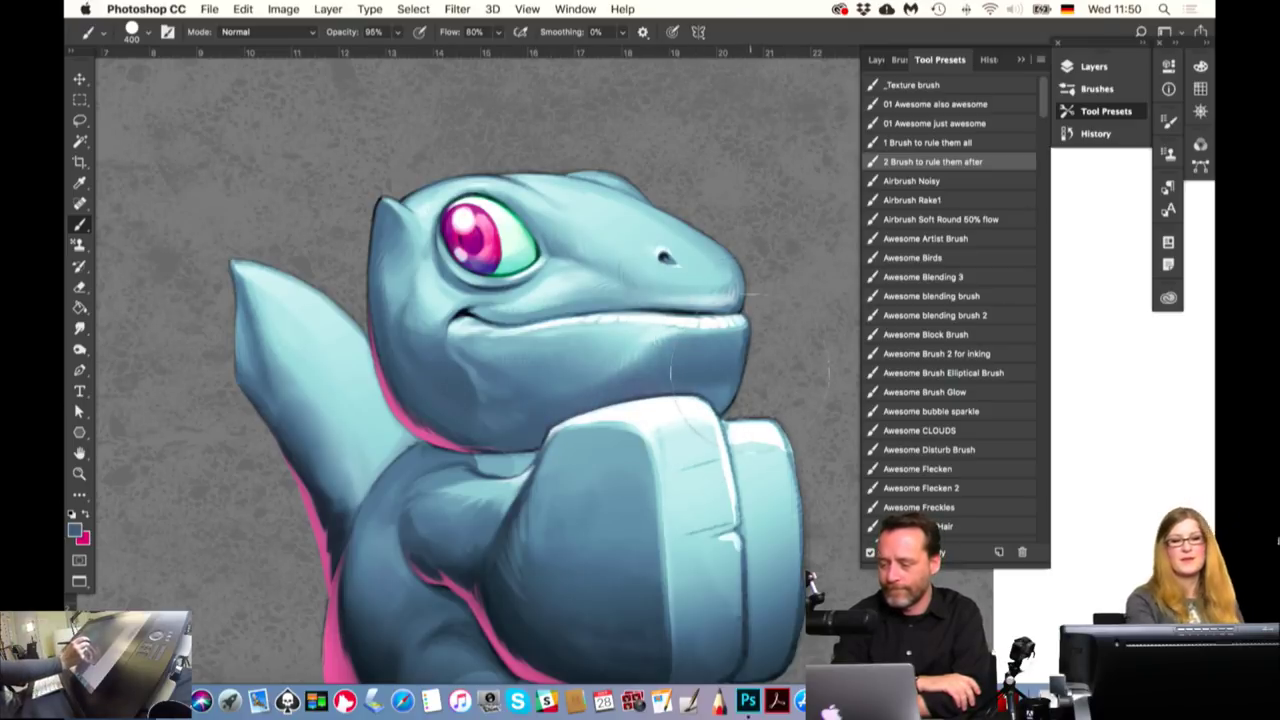
Choose the Round Point Stiff bristle brush at 300 px, after comparing Round Blunt Medium Stiff
click(876, 59)
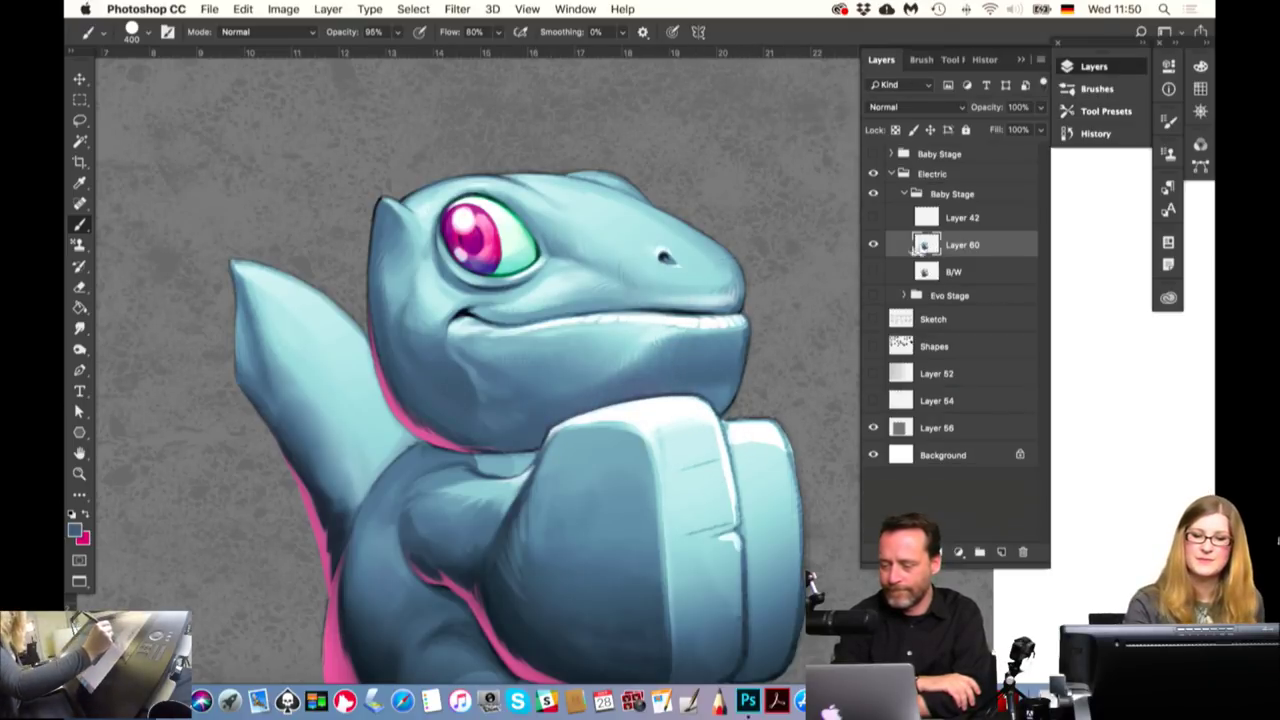
click(914, 59)
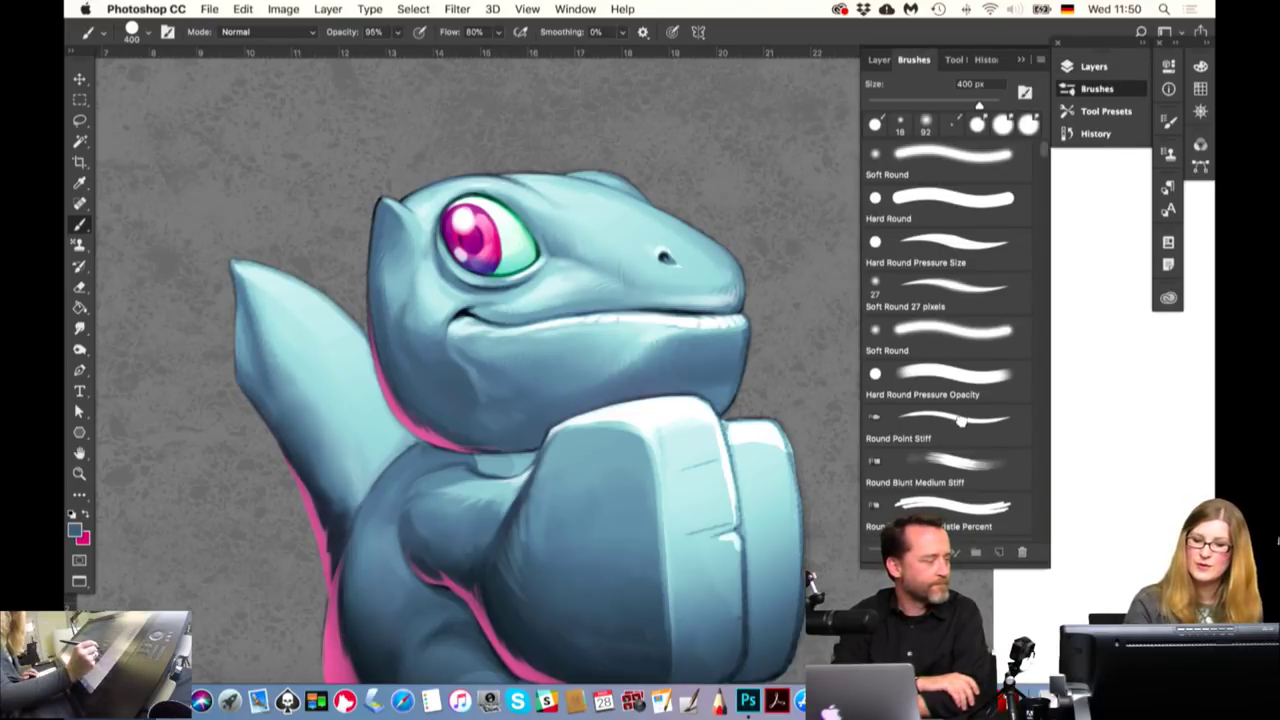
click(1010, 428)
click(995, 476)
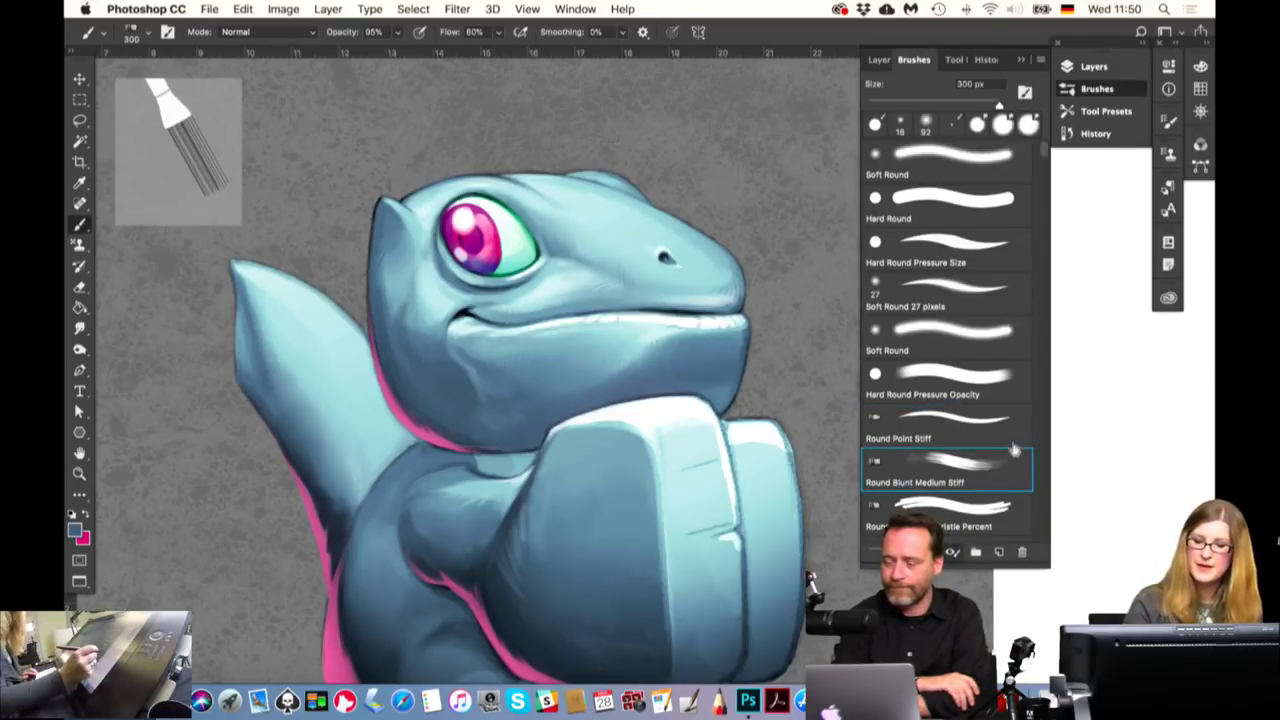
click(972, 437)
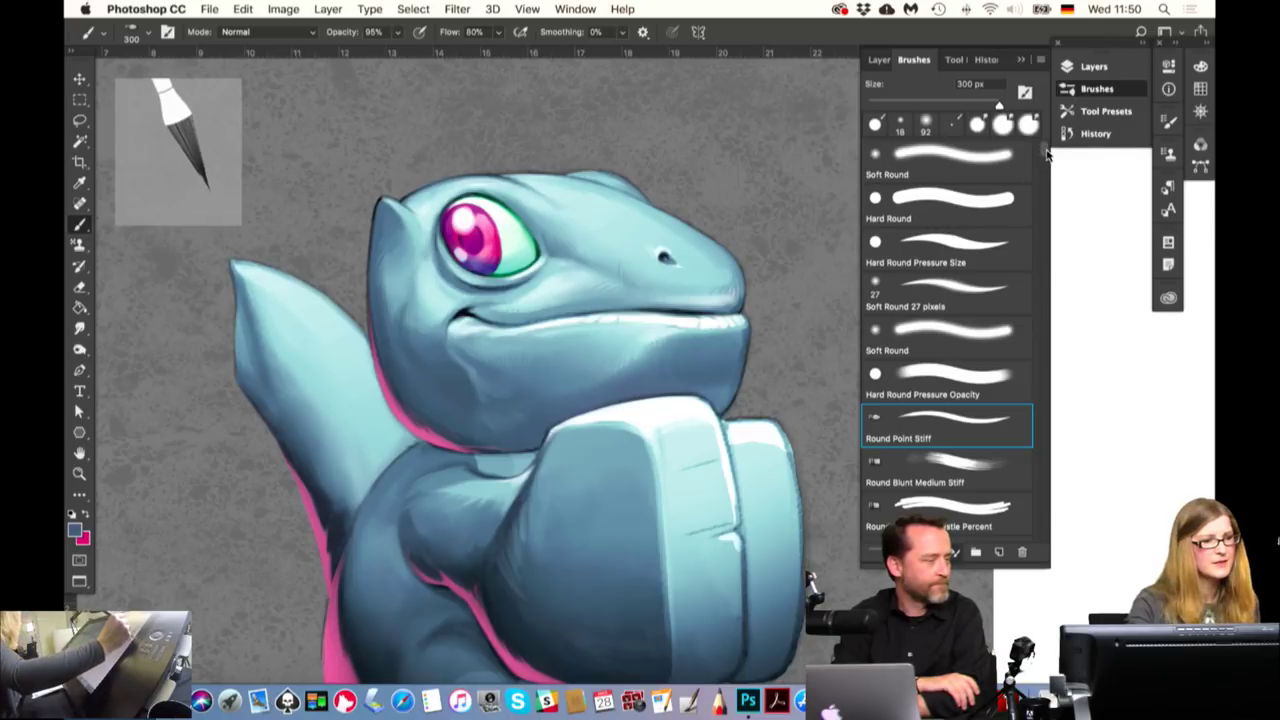
scroll(1046, 150, down, 3)
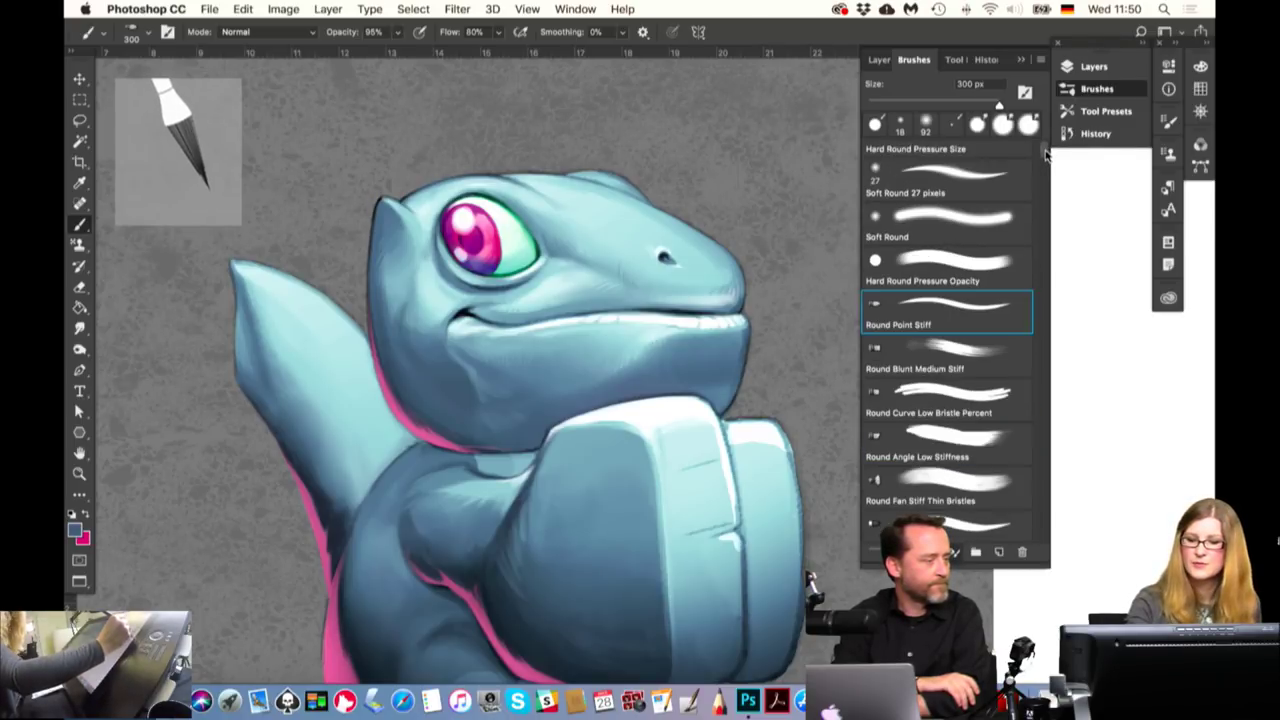
scroll(1044, 157, down, 8)
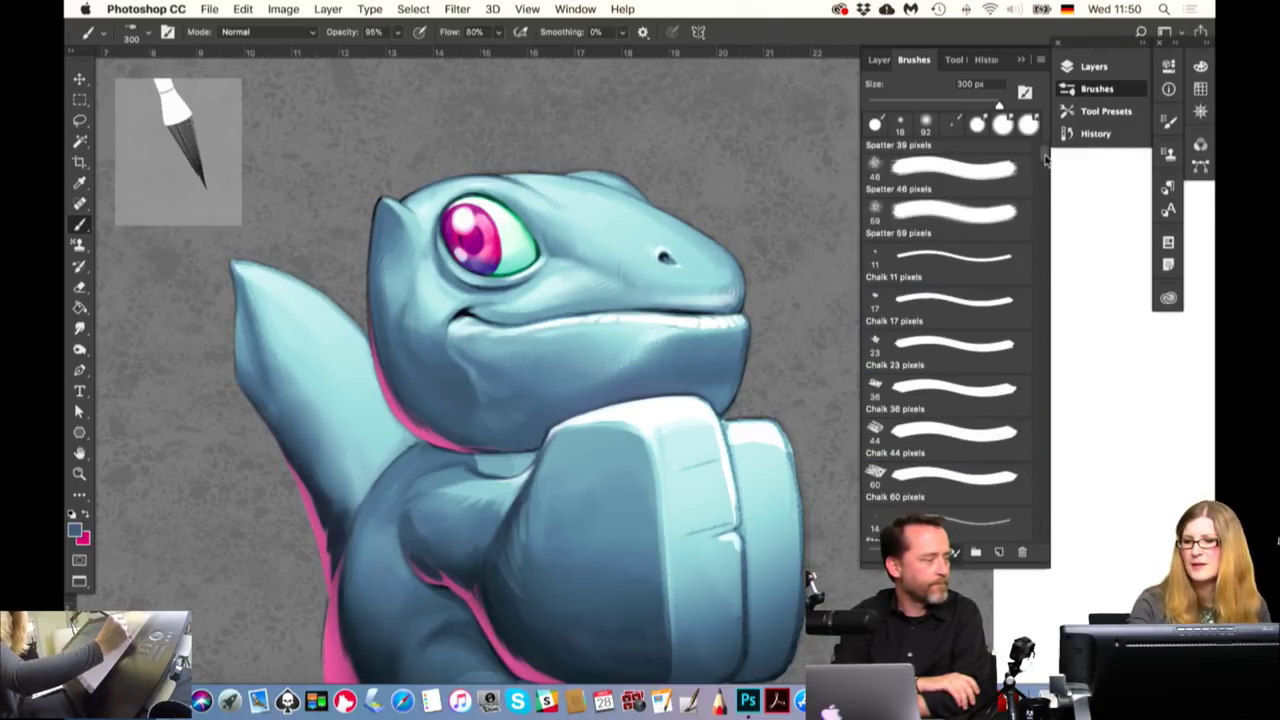
scroll(1046, 158, up, 4)
scroll(1046, 155, up, 3)
scroll(1046, 155, up, 4)
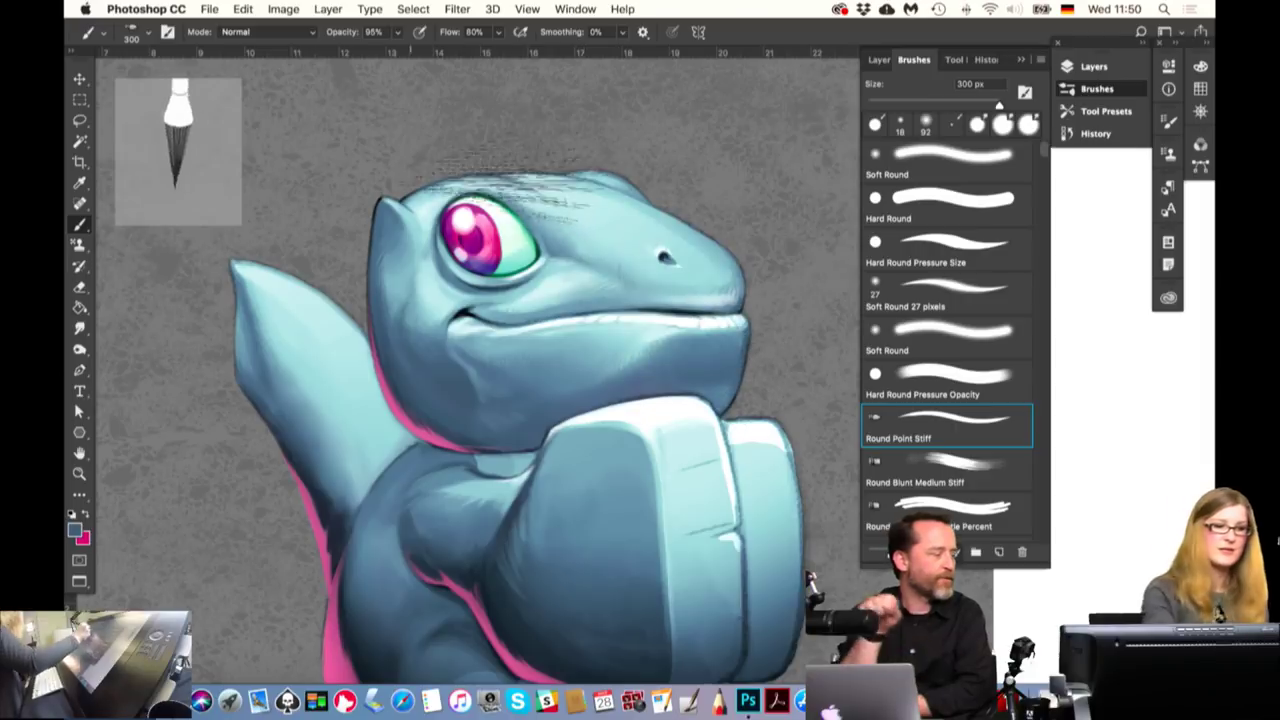
Paint trial hatching on the head, cheek, snout and chest, undoing the dark strokes
drag(410, 265, 395, 435)
mouse_move(400, 265)
mouse_down()
mouse_move(610, 370)
mouse_move(430, 450)
mouse_up()
drag(390, 240, 590, 360)
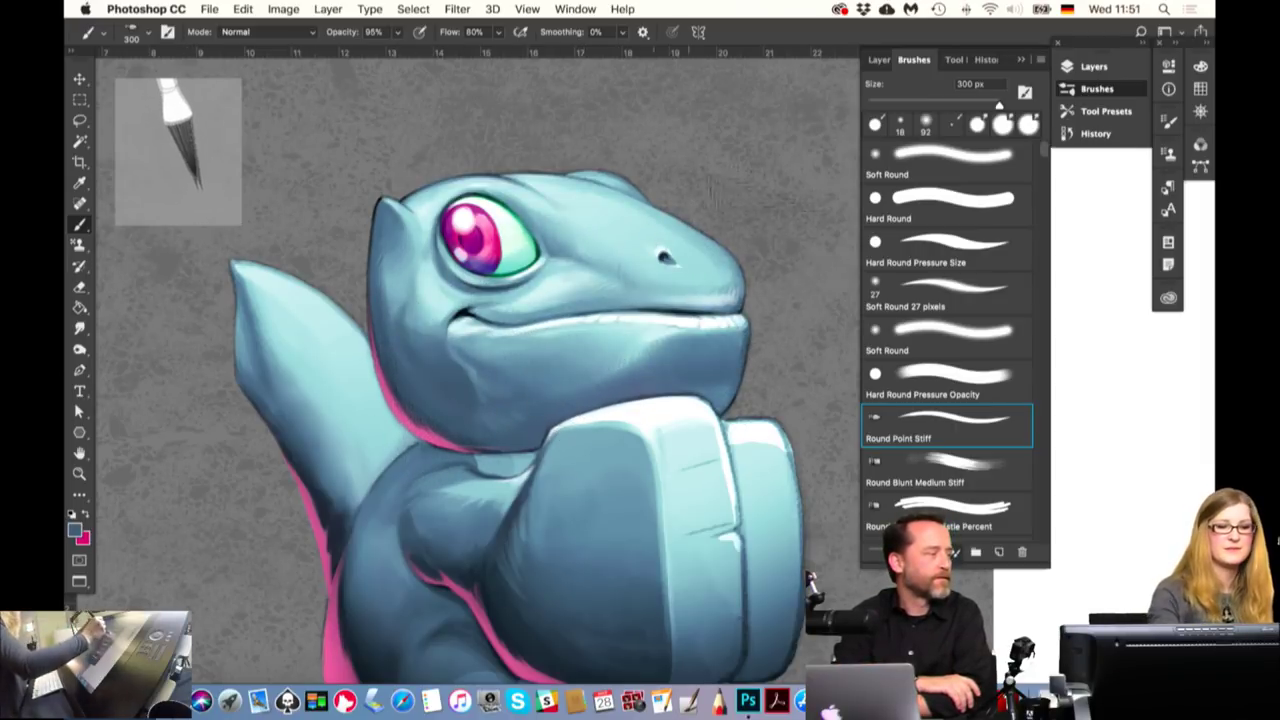
mouse_move(680, 160)
mouse_down()
mouse_move(690, 208)
mouse_move(730, 270)
mouse_move(710, 370)
mouse_up()
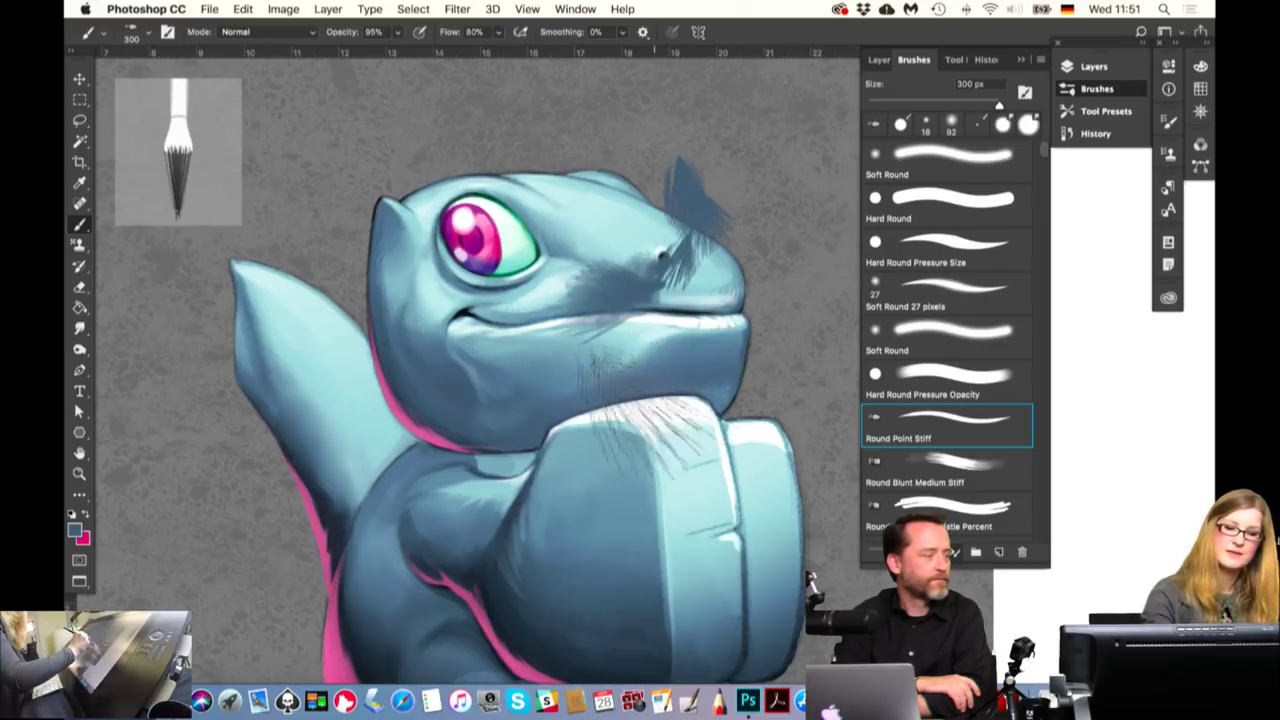
drag(620, 280, 560, 380)
drag(690, 300, 720, 360)
key(ctrl+alt+z)
key(ctrl+alt+z)
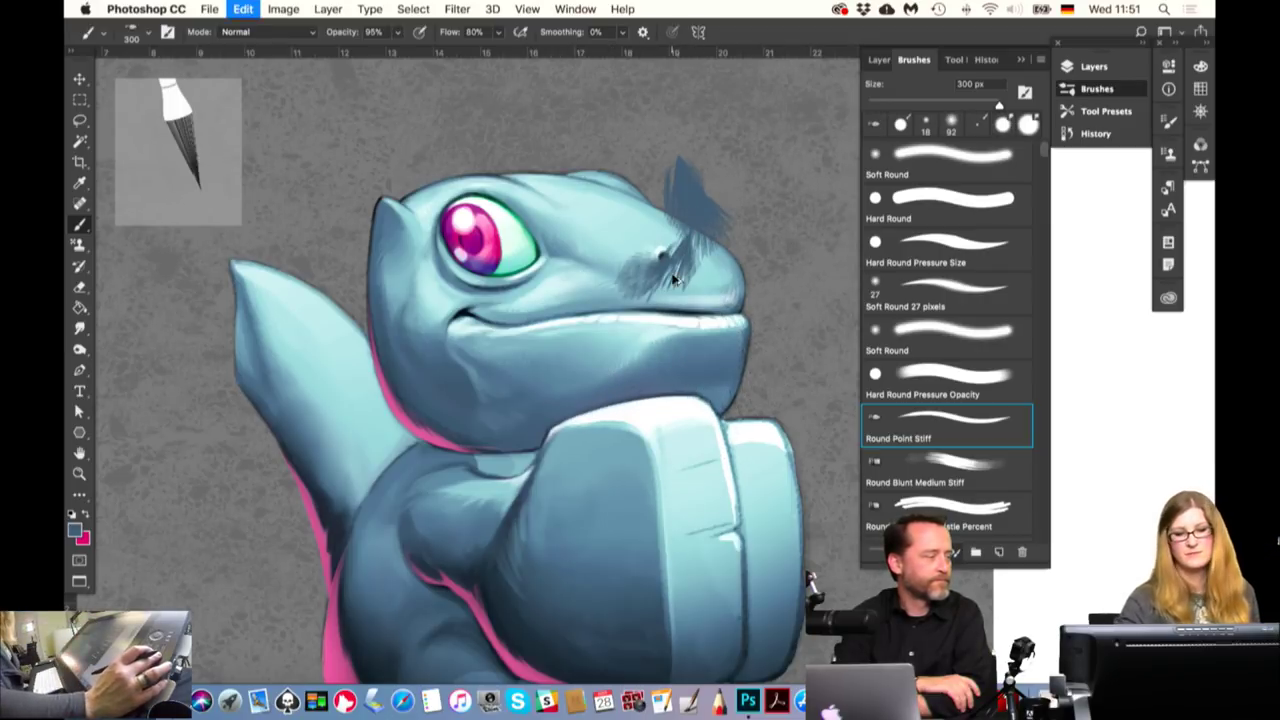
key(ctrl+alt+z)
key(ctrl+alt+z)
Try hatch strokes on the chin and fist, undoing most and keeping some on the fist top
drag(680, 285, 740, 380)
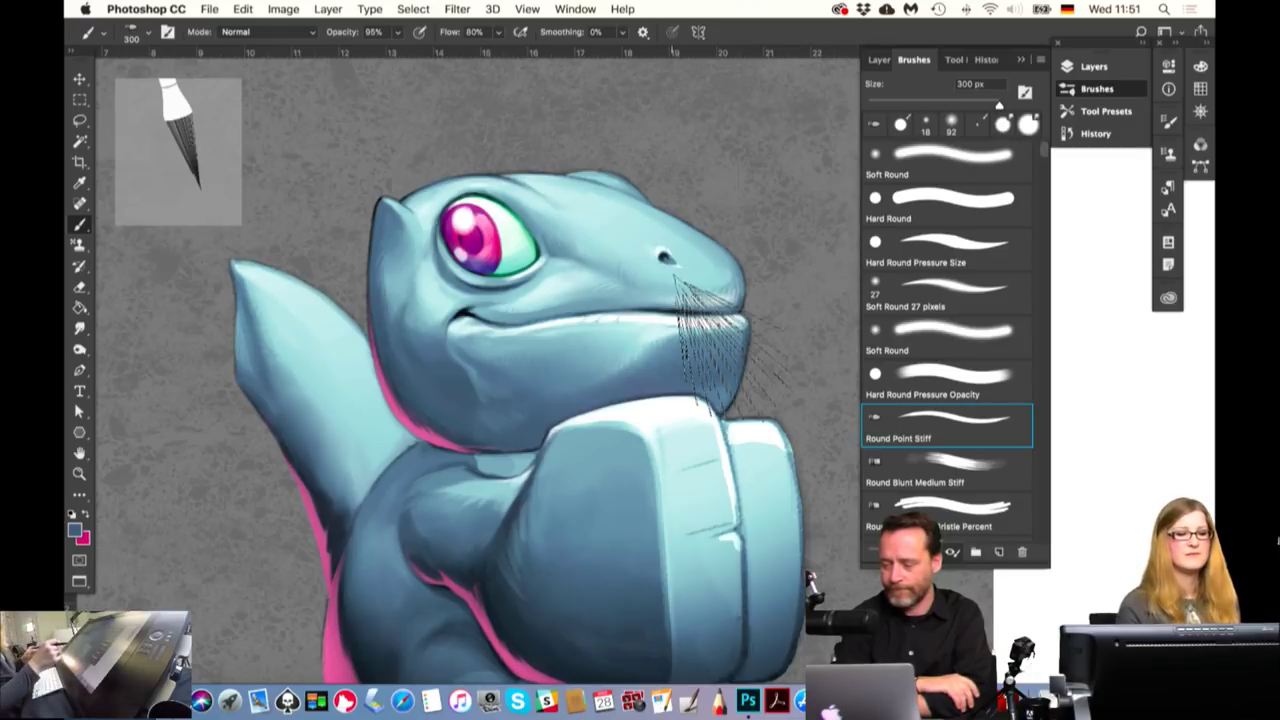
key(ctrl+alt+z)
drag(620, 435, 720, 600)
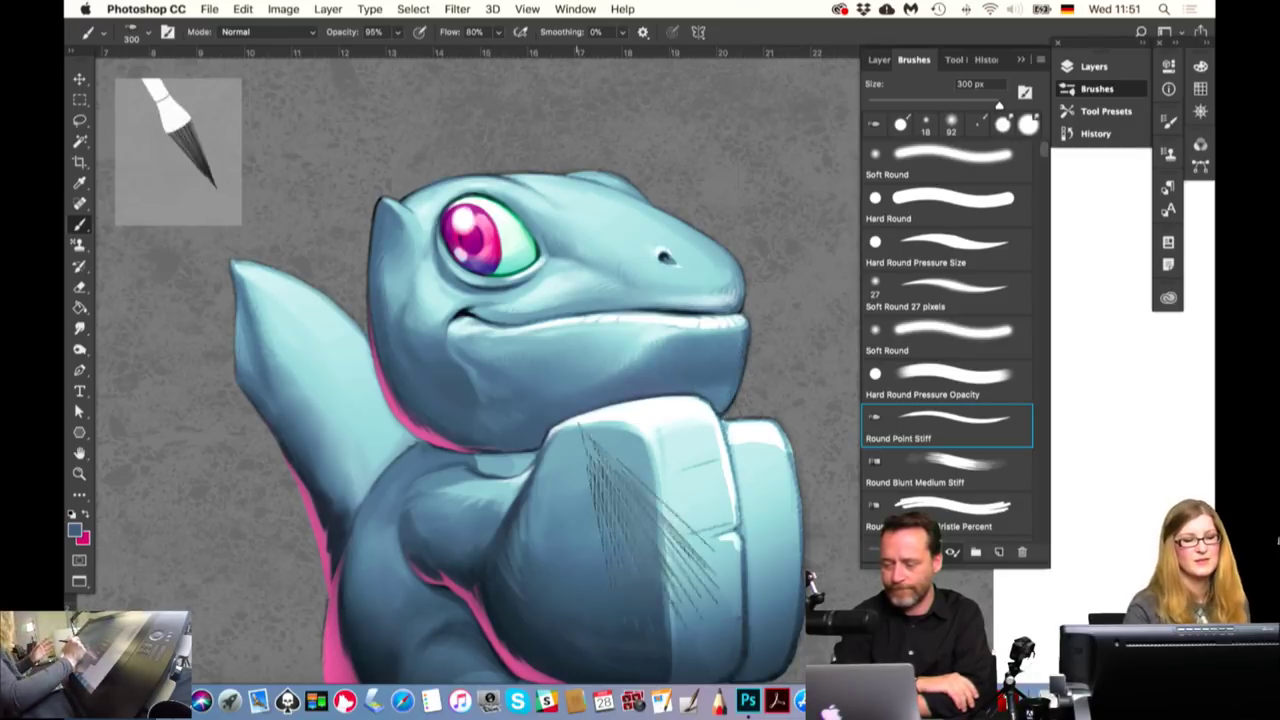
key(ctrl+alt+z)
mouse_move(620, 440)
mouse_down()
mouse_move(735, 590)
mouse_move(790, 540)
mouse_up()
key(ctrl+alt+z)
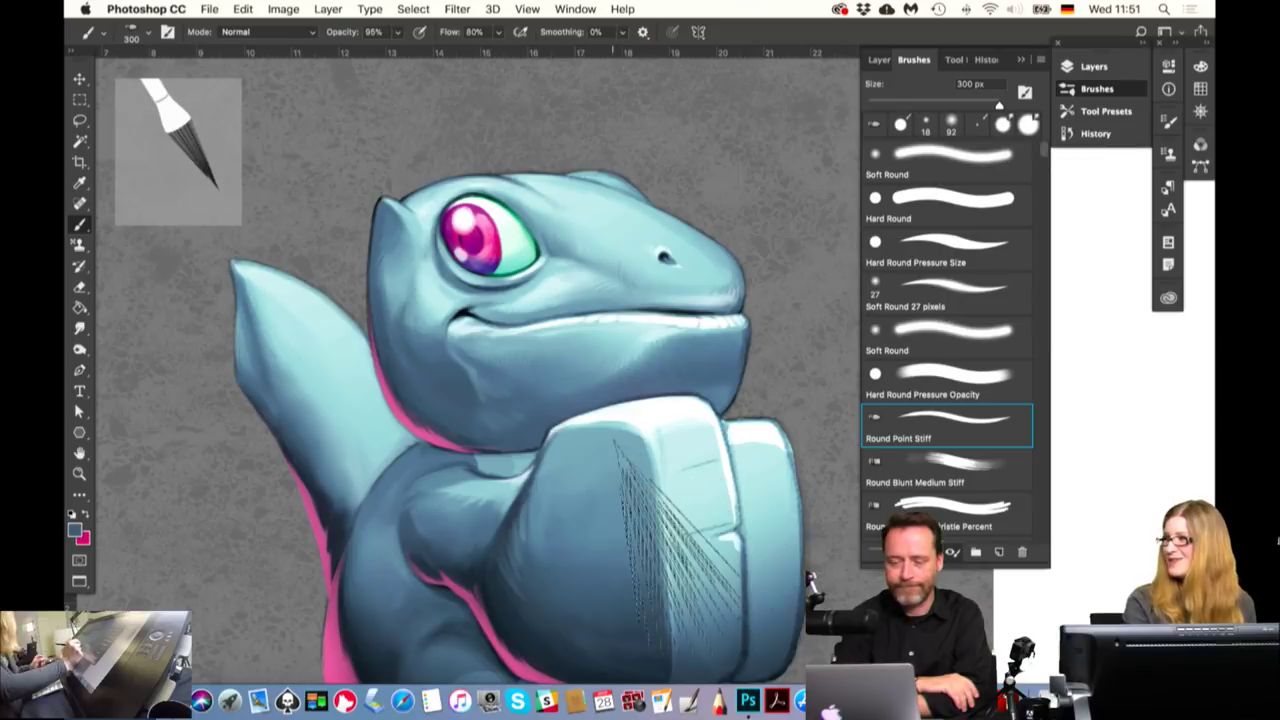
drag(660, 400, 780, 500)
key(ctrl+alt+z)
drag(630, 318, 785, 505)
Paint trial strokes on the fin and undo the remaining hatching on fist and chin
drag(640, 400, 780, 520)
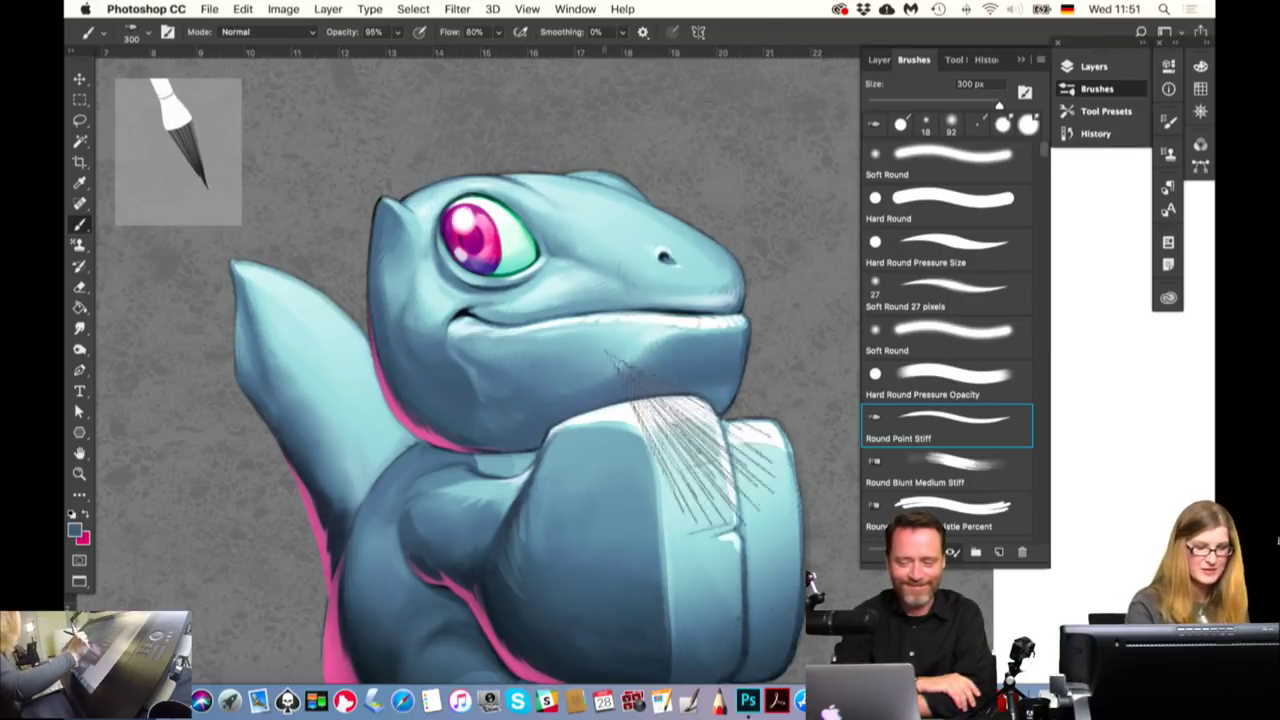
key(ctrl+alt+z)
key(ctrl+alt+z)
drag(210, 270, 370, 370)
key(ctrl+alt+z)
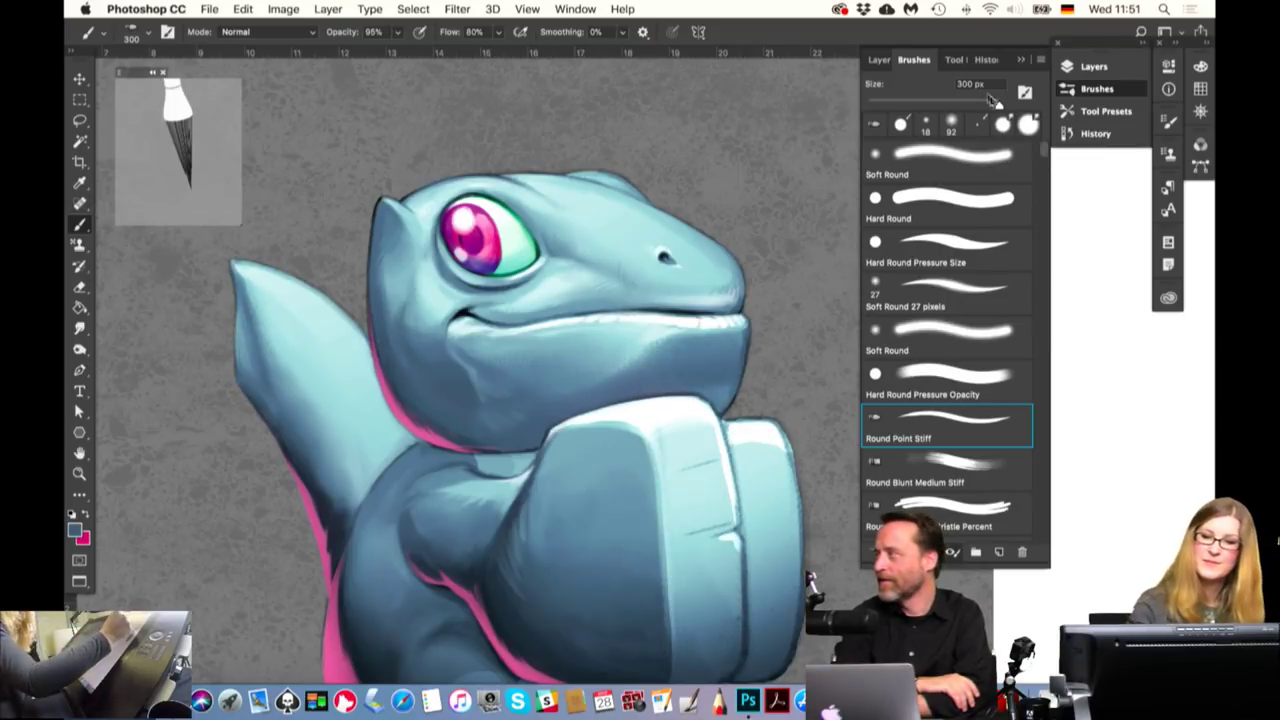
Switch to another Awesome brush preset and test it with an undone stroke across face and chest
click(1106, 111)
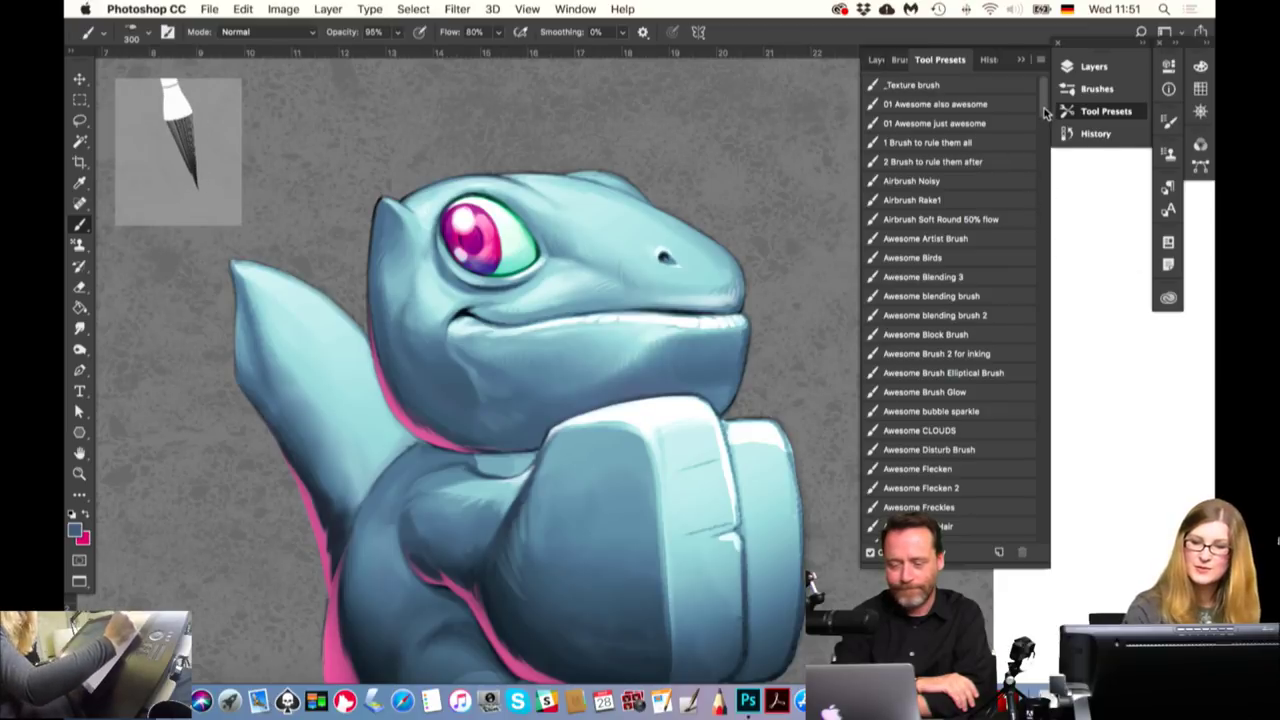
drag(1044, 114, 1044, 130)
scroll(1040, 150, down, 2)
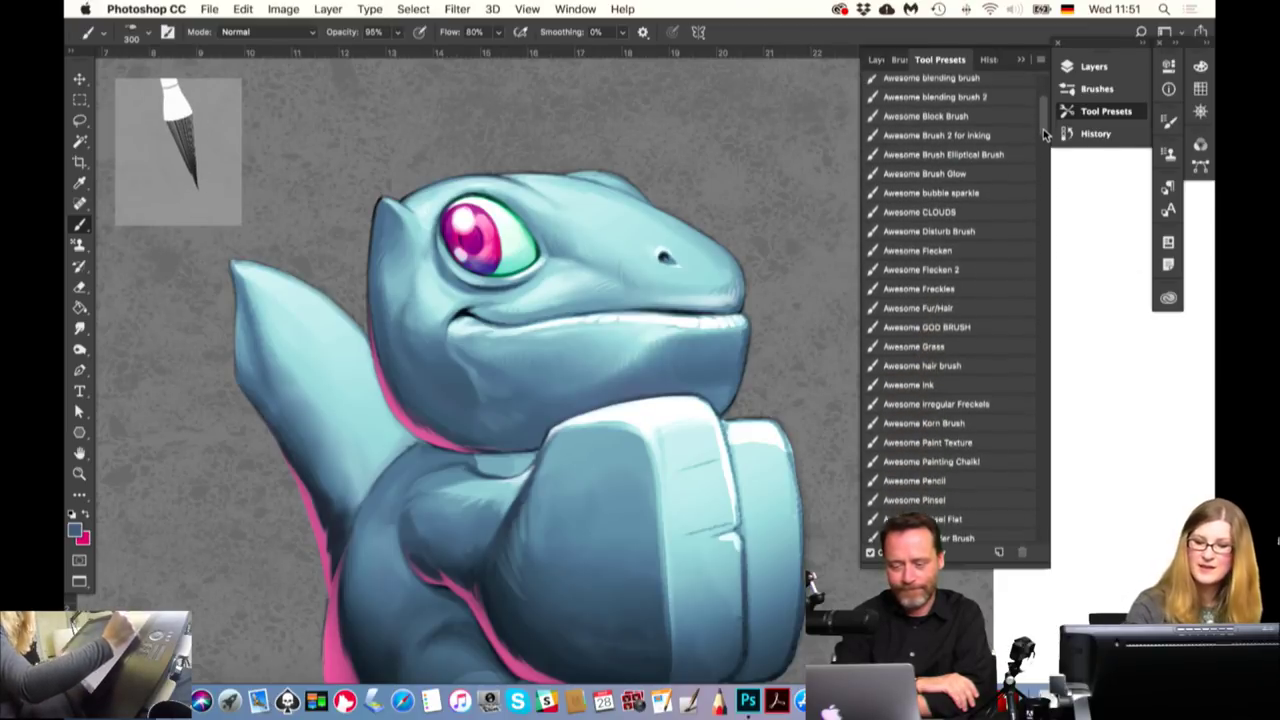
scroll(1036, 165, down, 1)
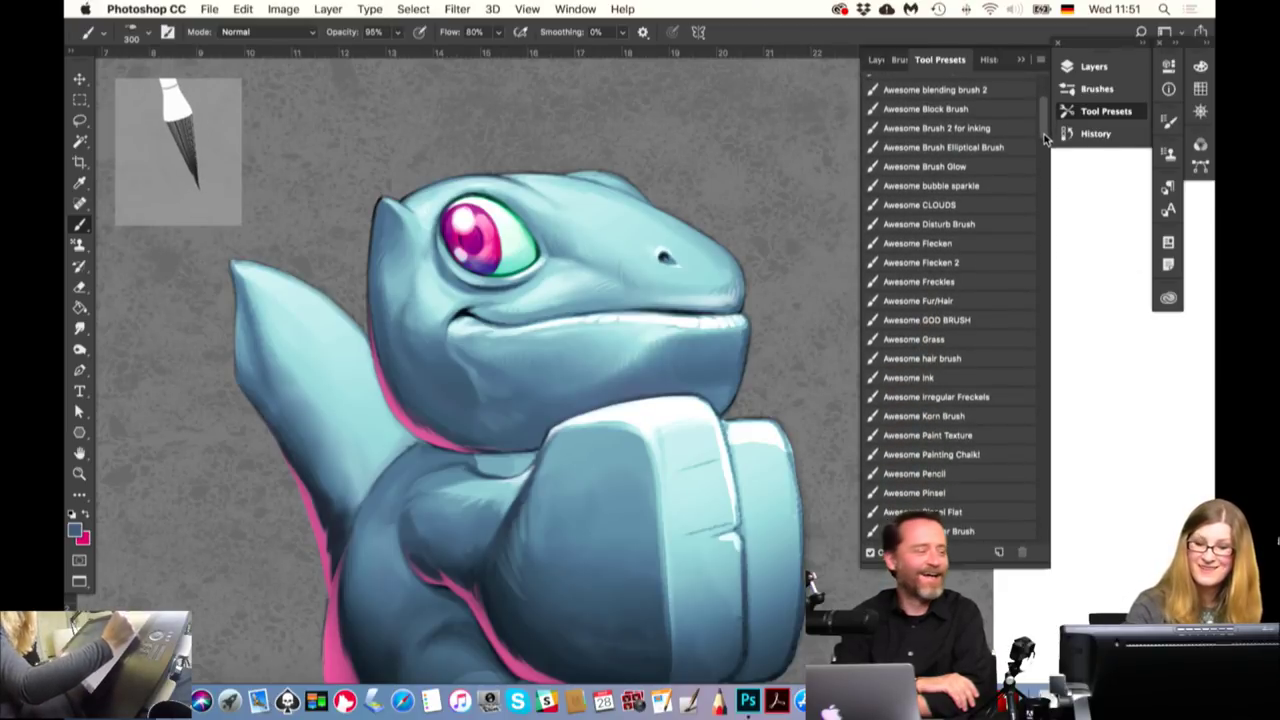
click(950, 320)
drag(545, 415, 680, 245)
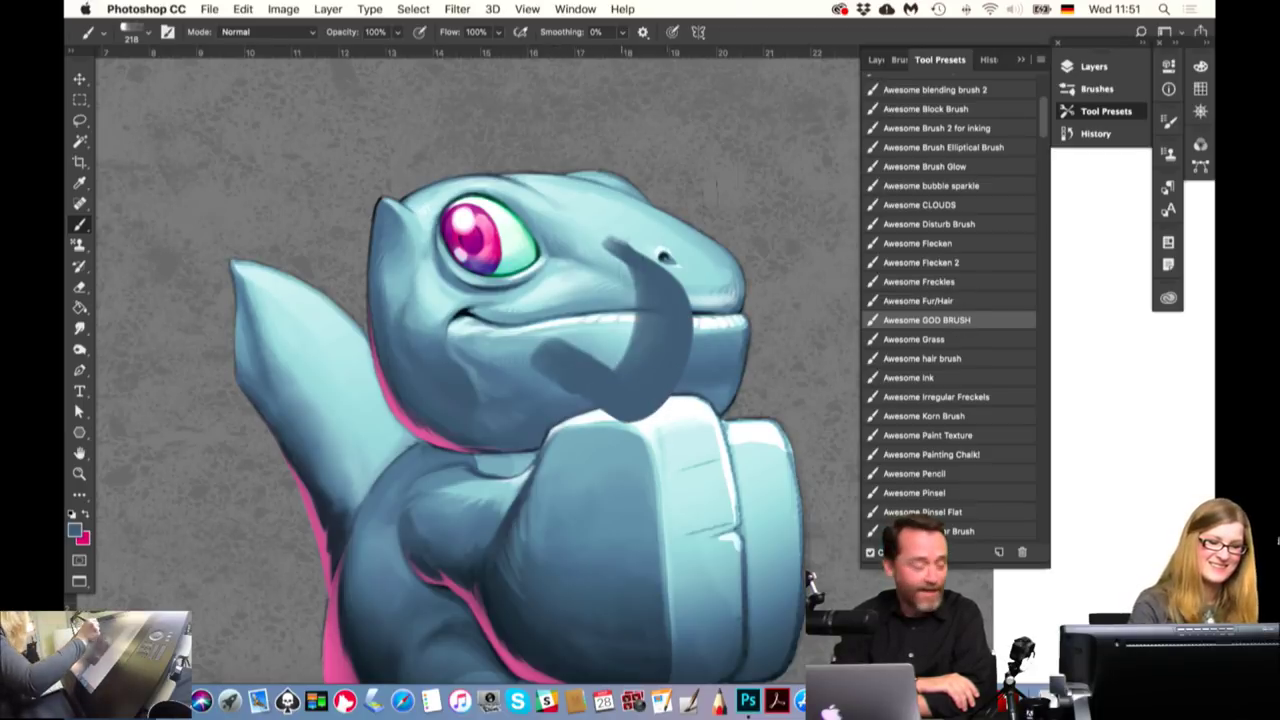
key(ctrl+z)
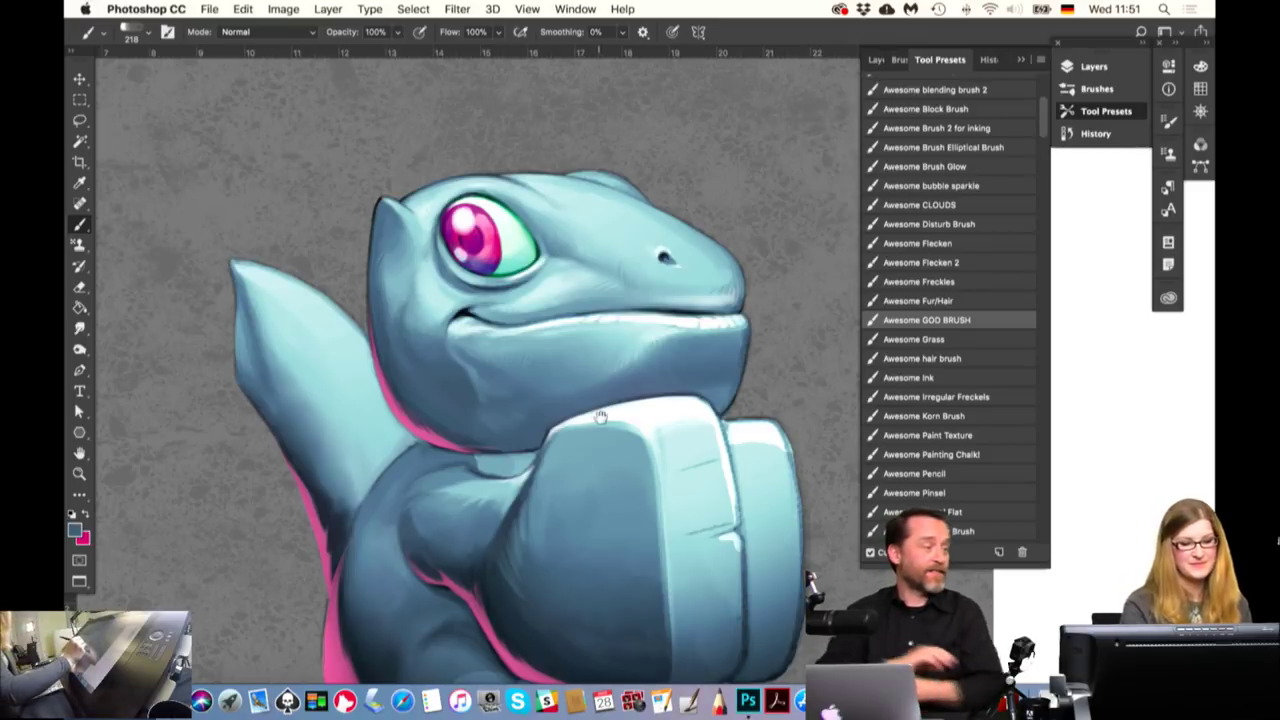
Bring the fist into view, shrink the brush to 126 px and load Awesome Brush 2 for inking
mouse_move(605, 435)
mouse_down()
mouse_move(560, 275)
mouse_move(580, 323)
mouse_up()
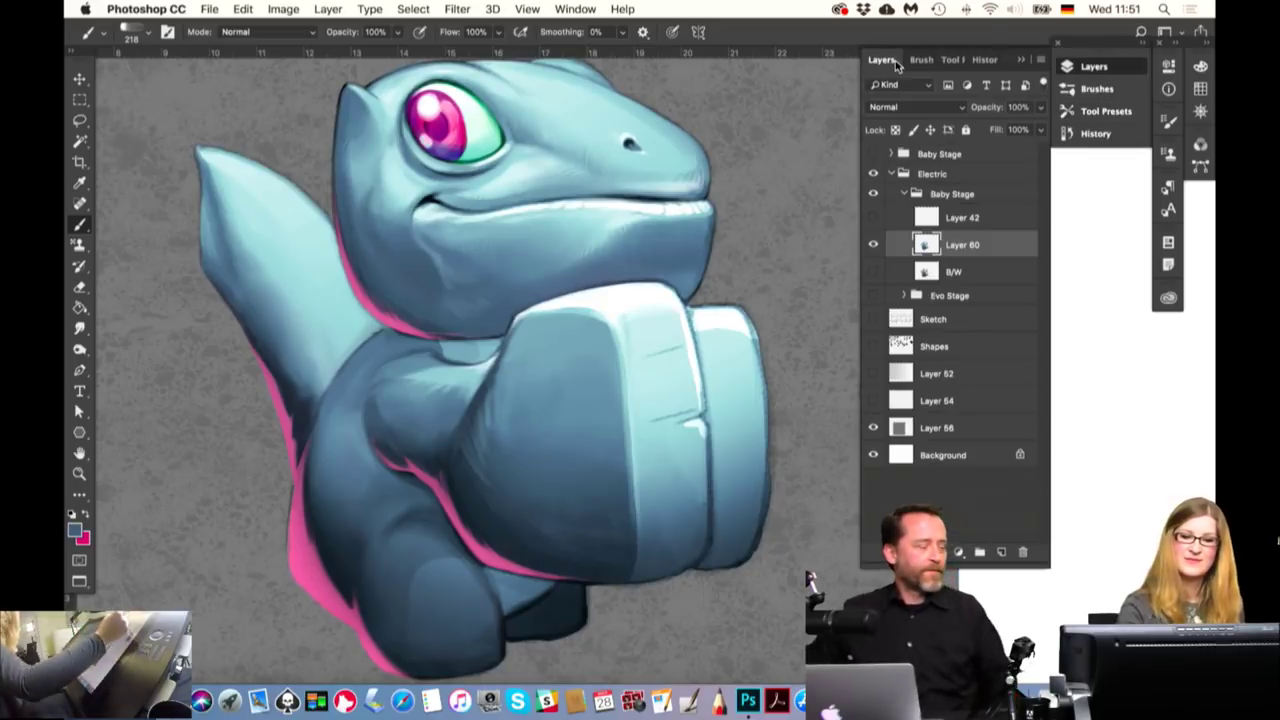
key(F7)
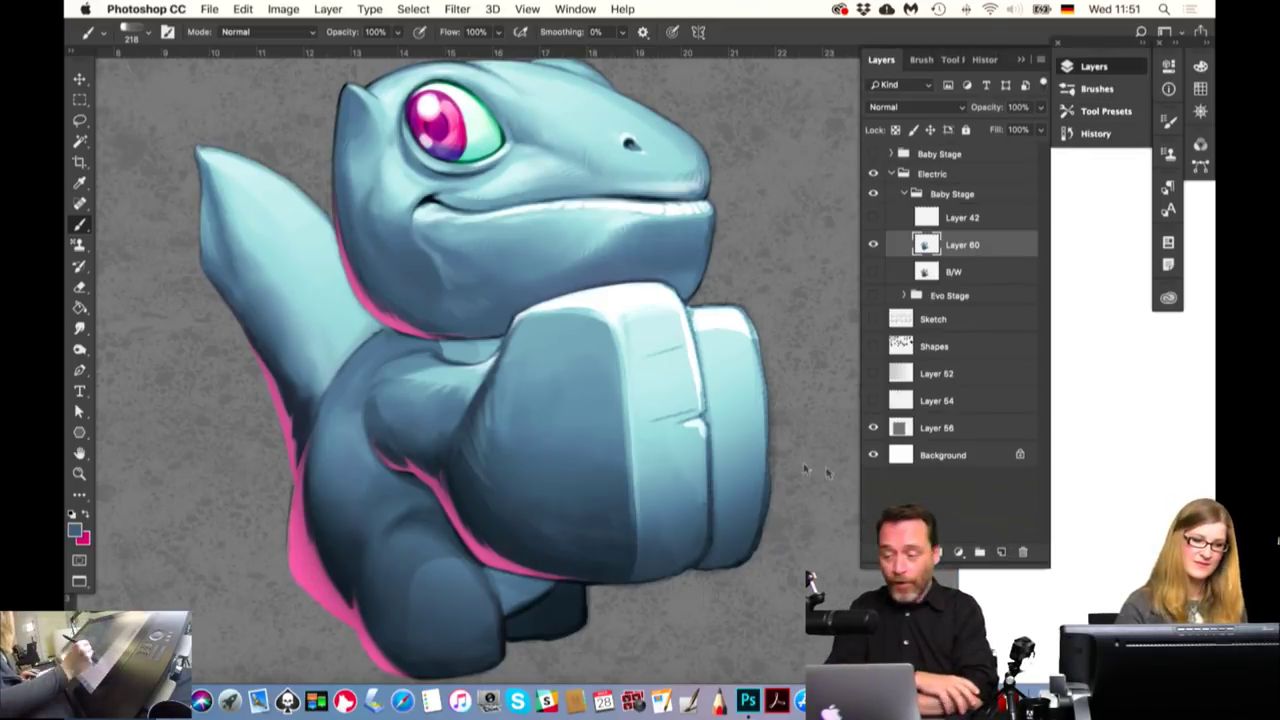
drag(604, 428, 565, 432)
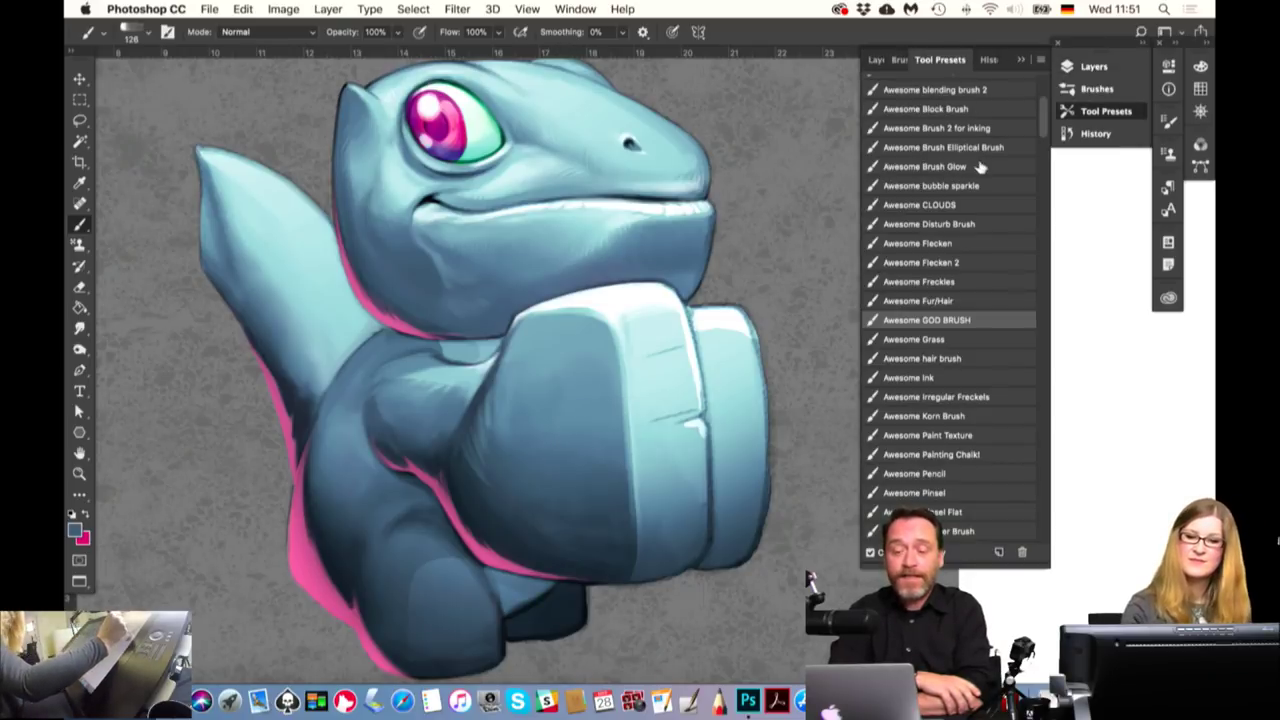
click(980, 128)
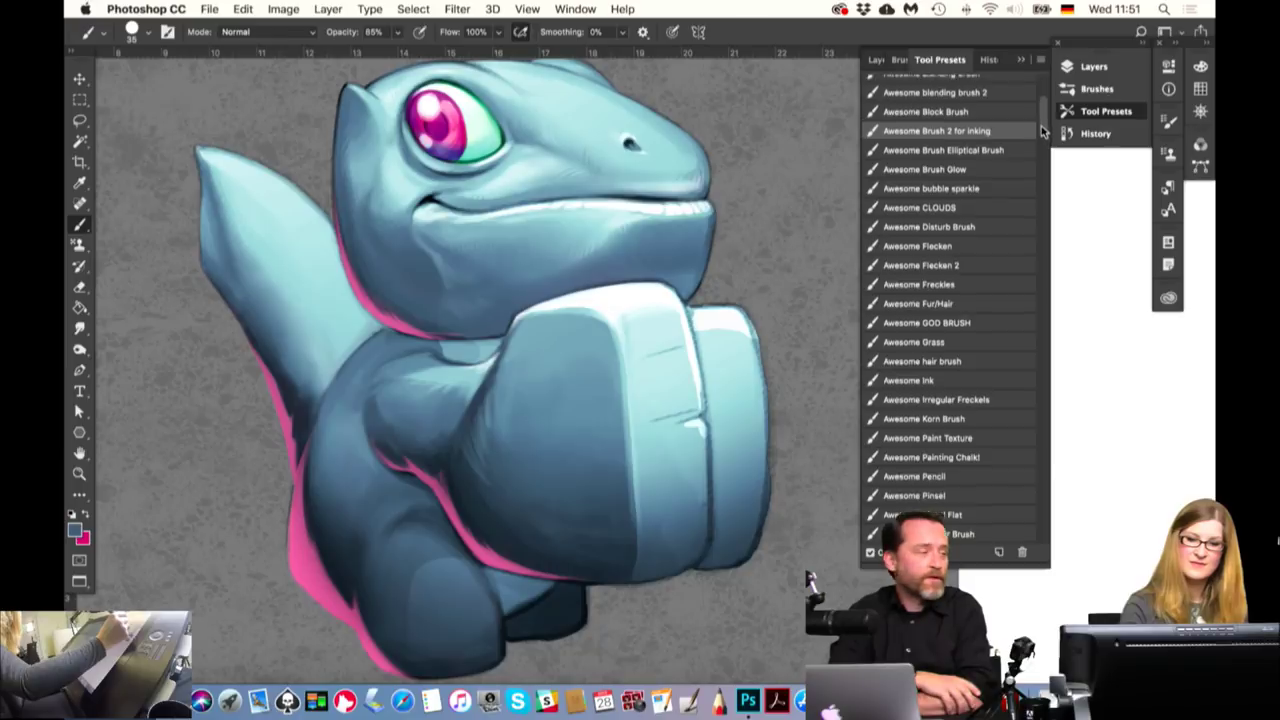
scroll(1043, 110, up, 4)
scroll(1043, 110, up, 4)
scroll(1043, 110, up, 4)
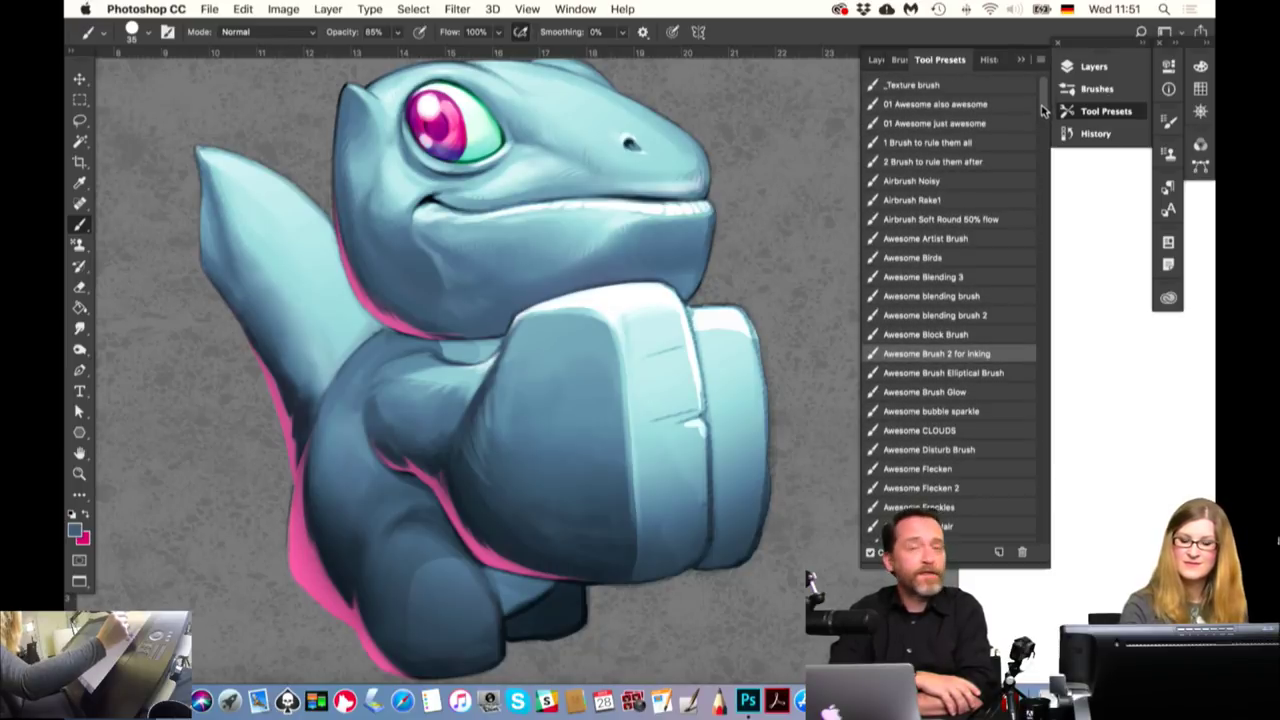
Use the Awesome Brush Elliptical Brush at 19 px with the sampled rim pink (H 336, S 48, B 94)
click(965, 372)
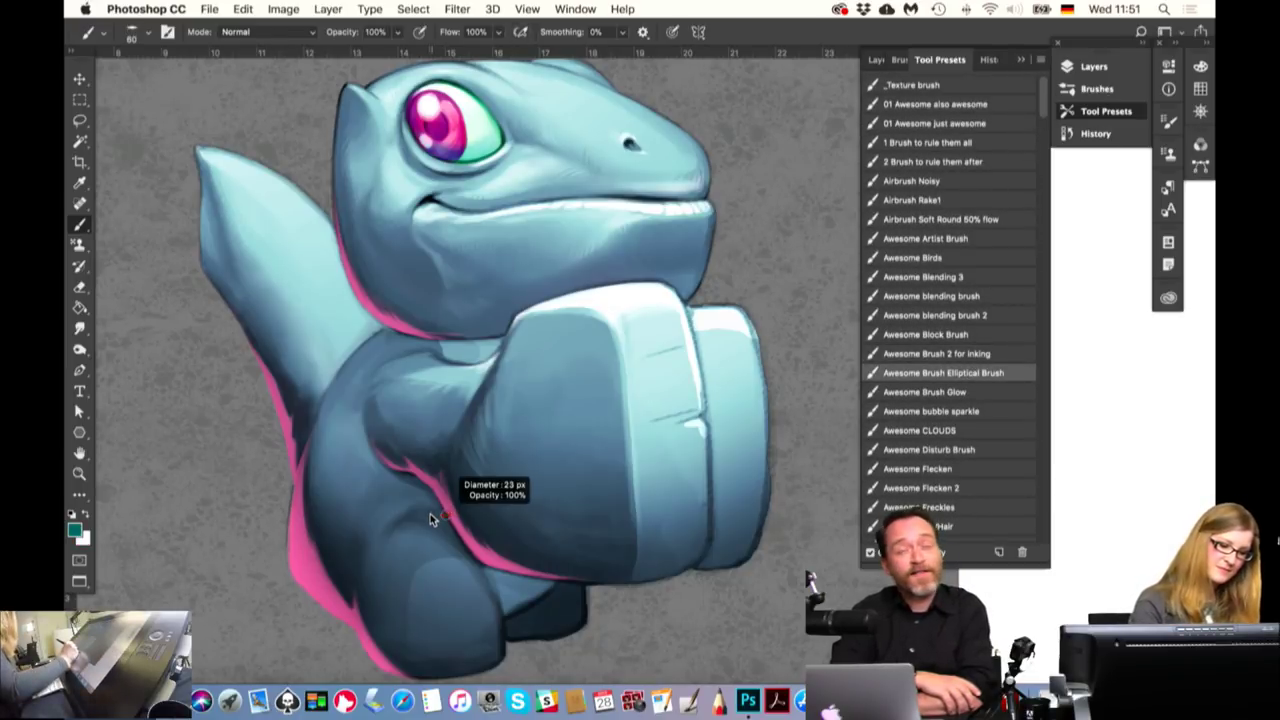
drag(440, 517, 430, 517)
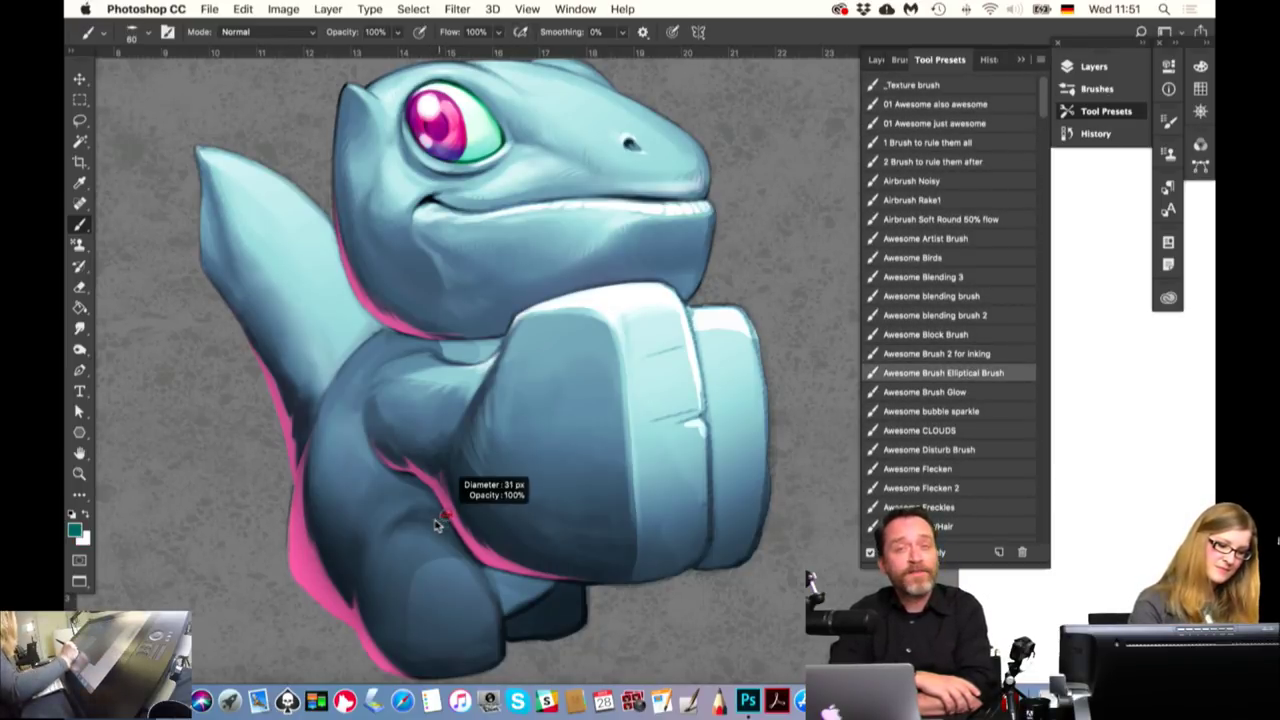
alt+click(302, 572)
click(74, 530)
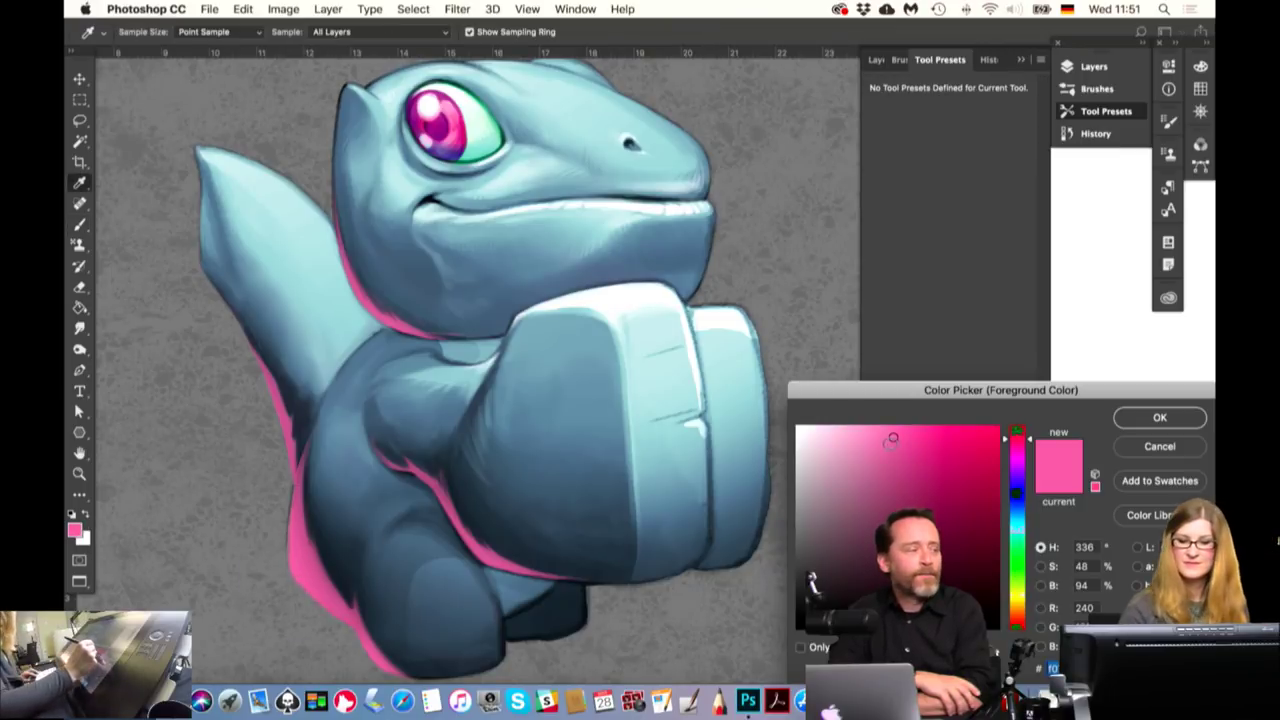
Set a pale yellow foreground colour and paint with the brush at 11 px
click(846, 425)
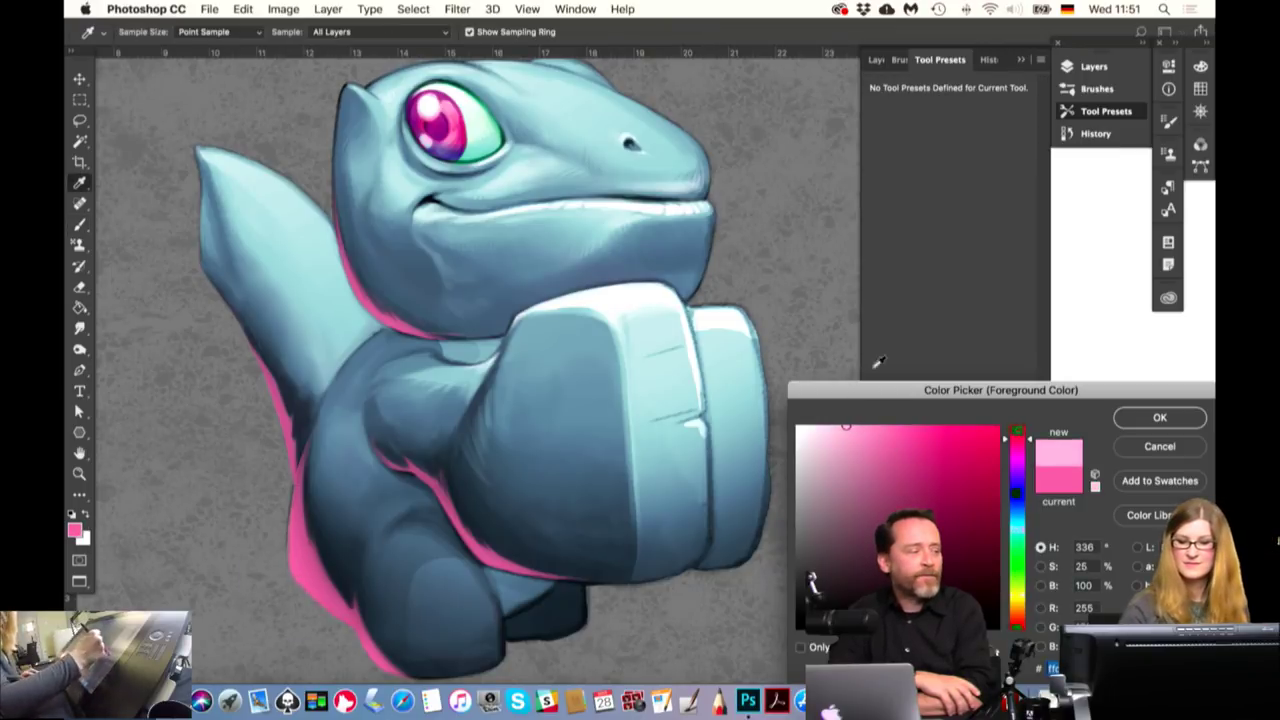
click(1022, 592)
click(1143, 418)
key(b)
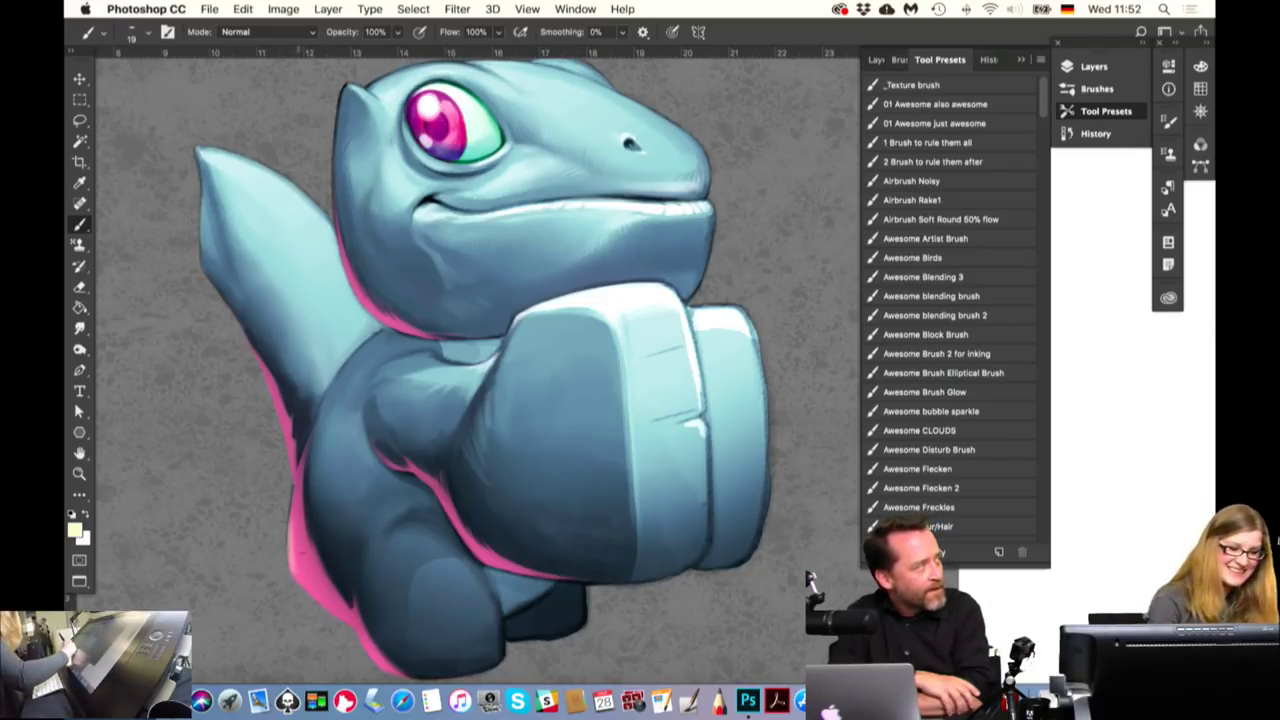
drag(300, 554, 294, 554)
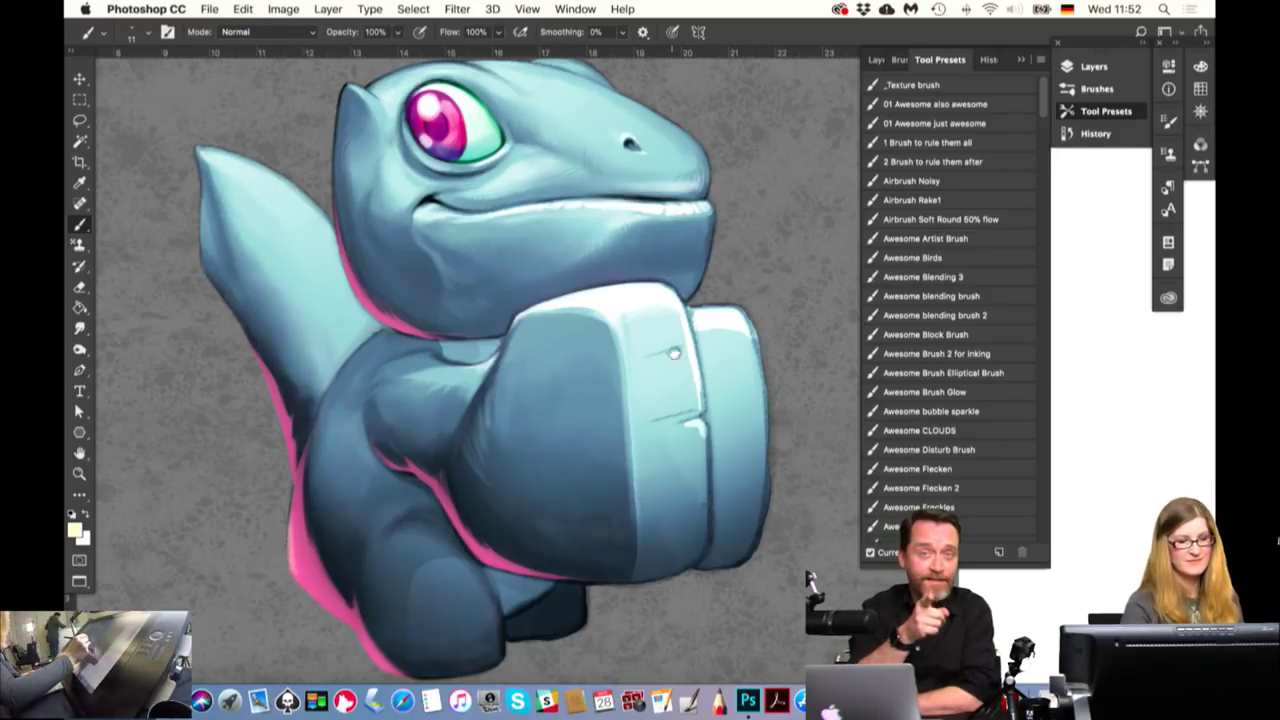
Sample the pink rim and blue body colours, then reset to default black and white
scroll(480, 360, up, 5)
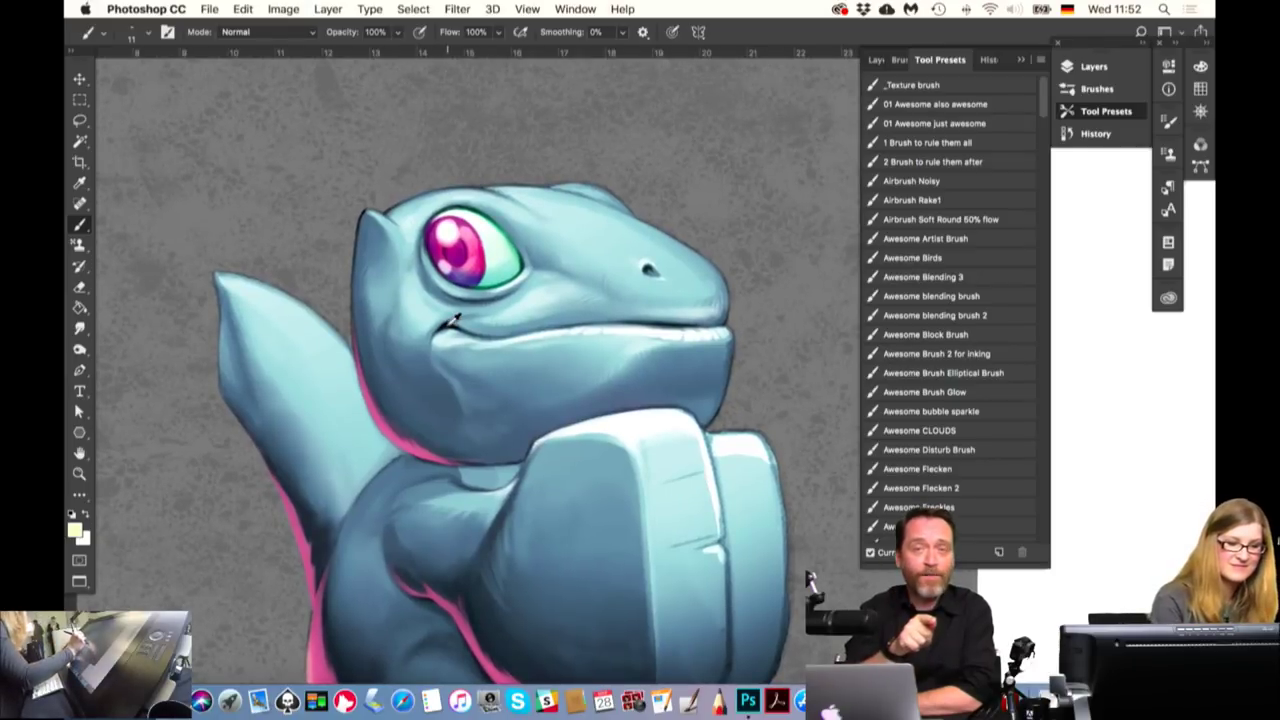
key(d)
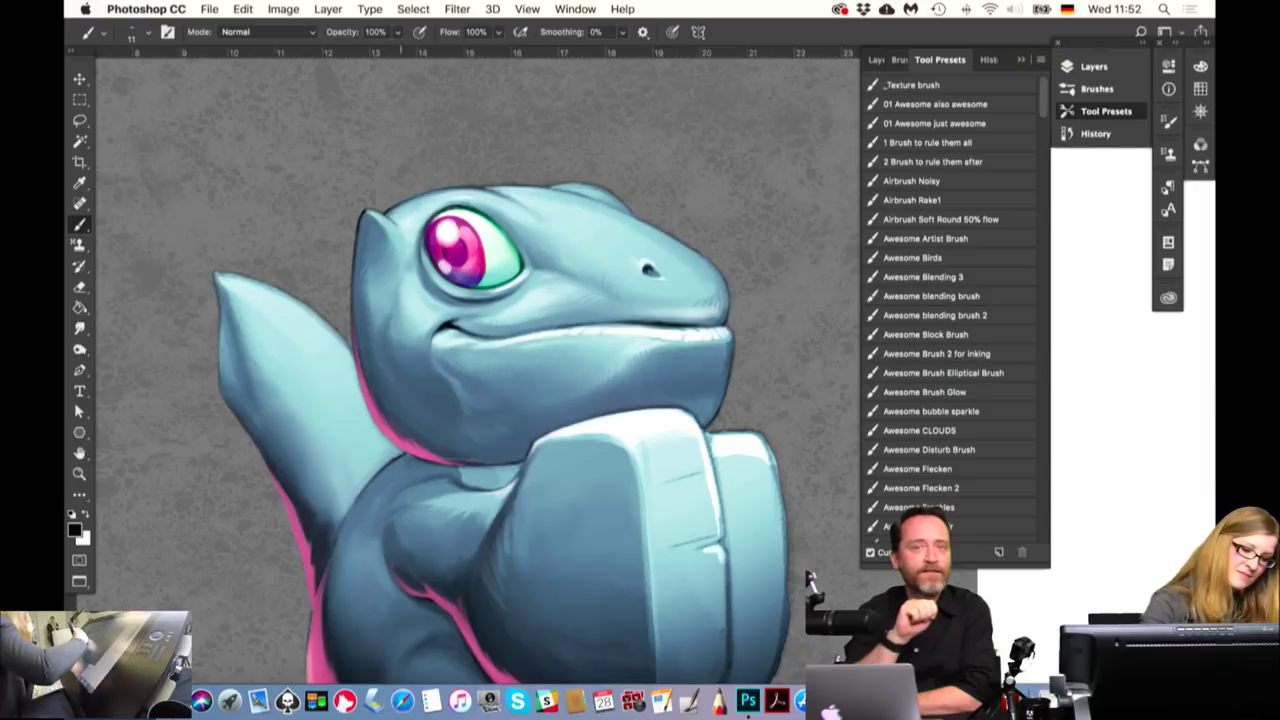
alt+click(405, 435)
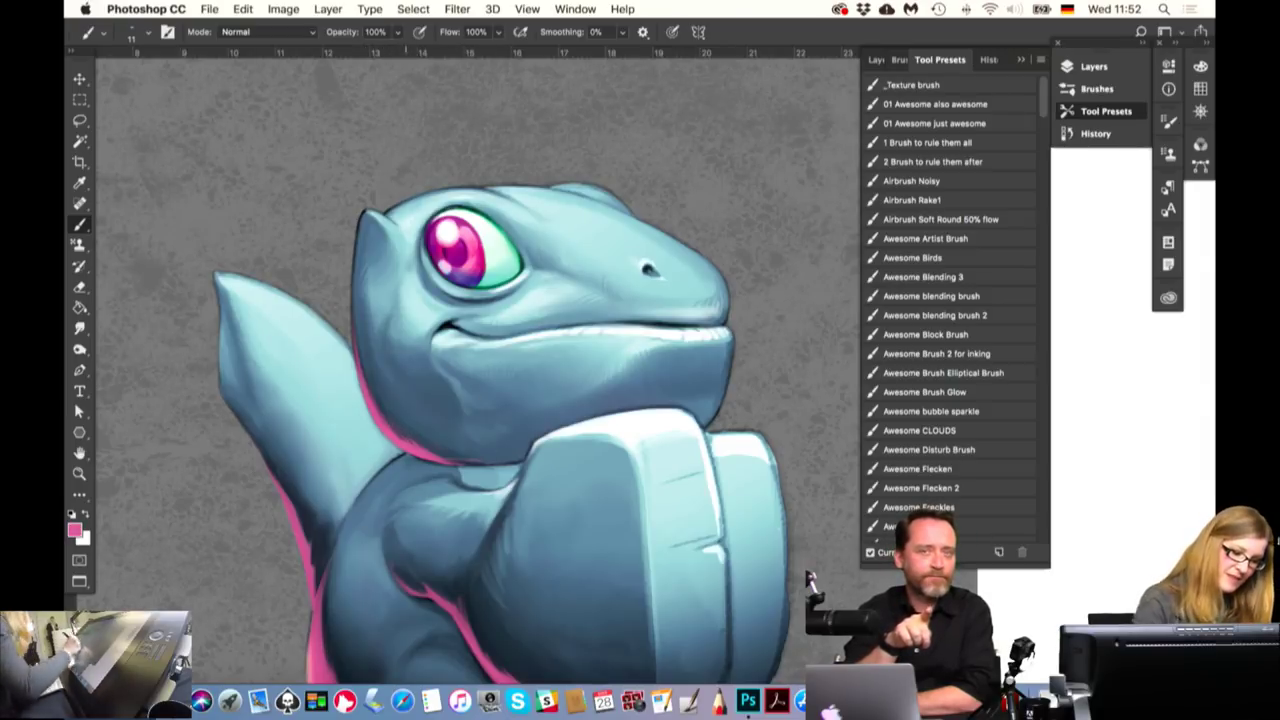
alt+click(404, 453)
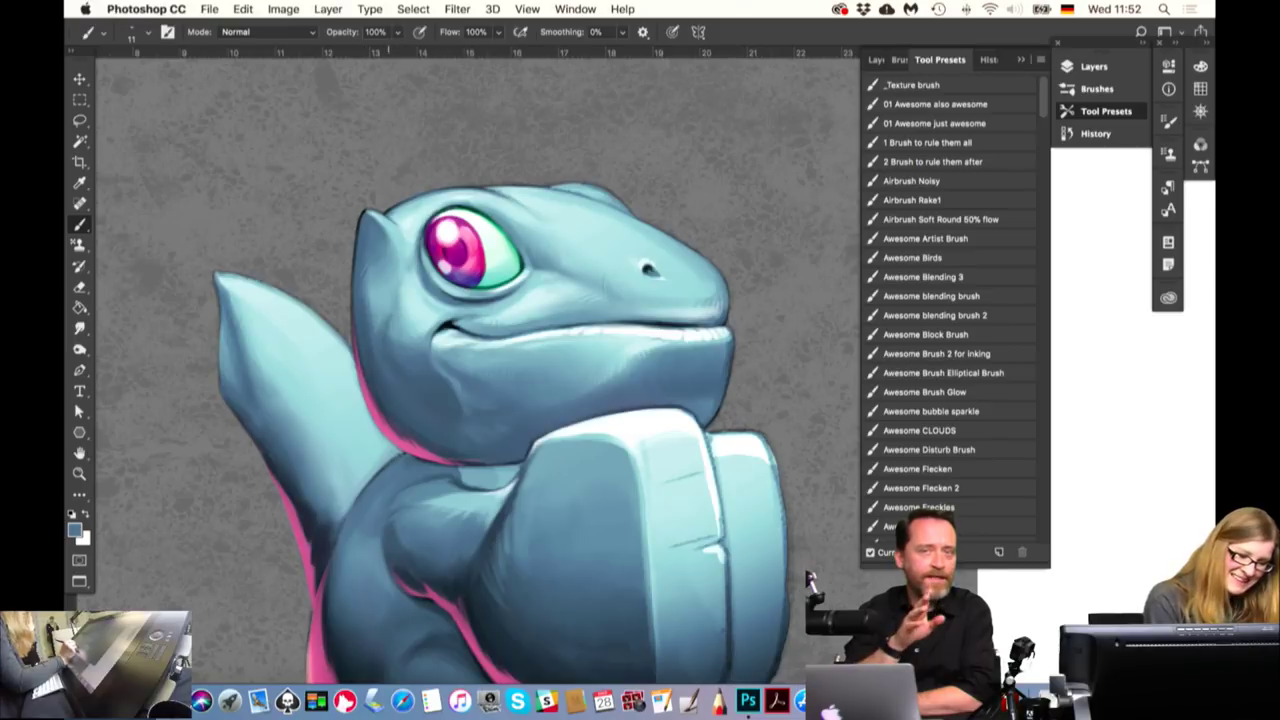
alt+click(405, 435)
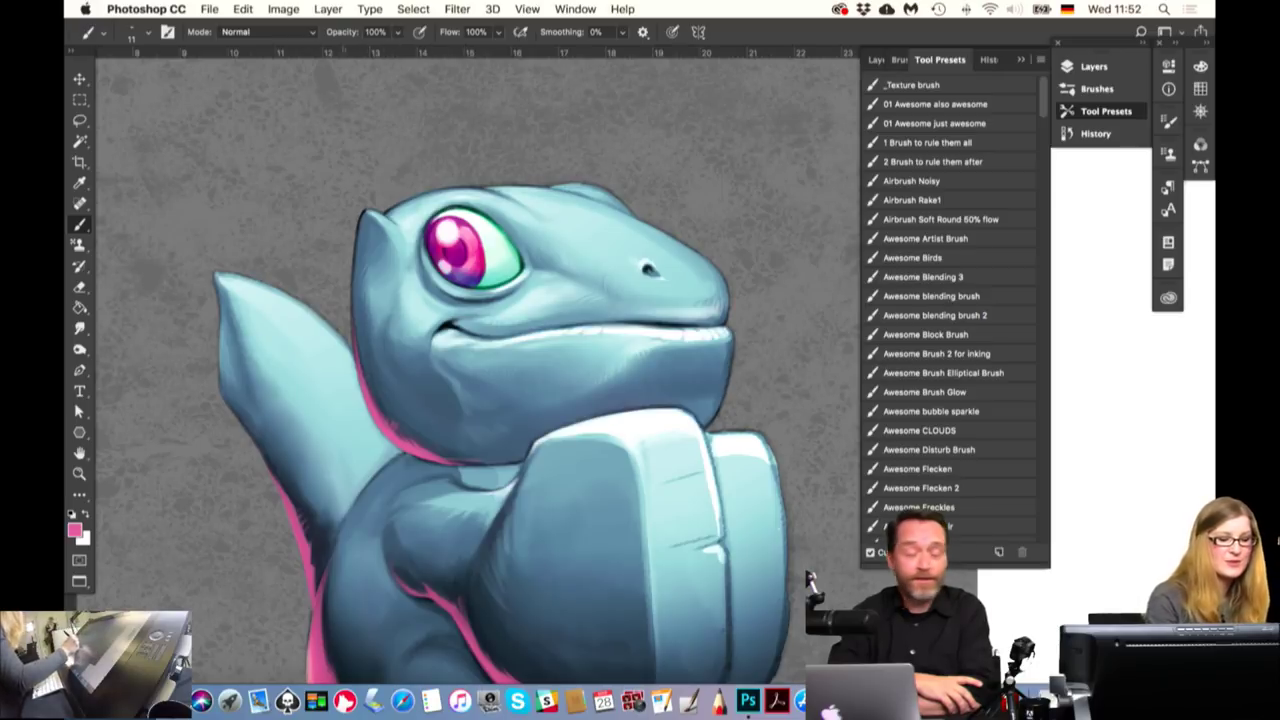
key(d)
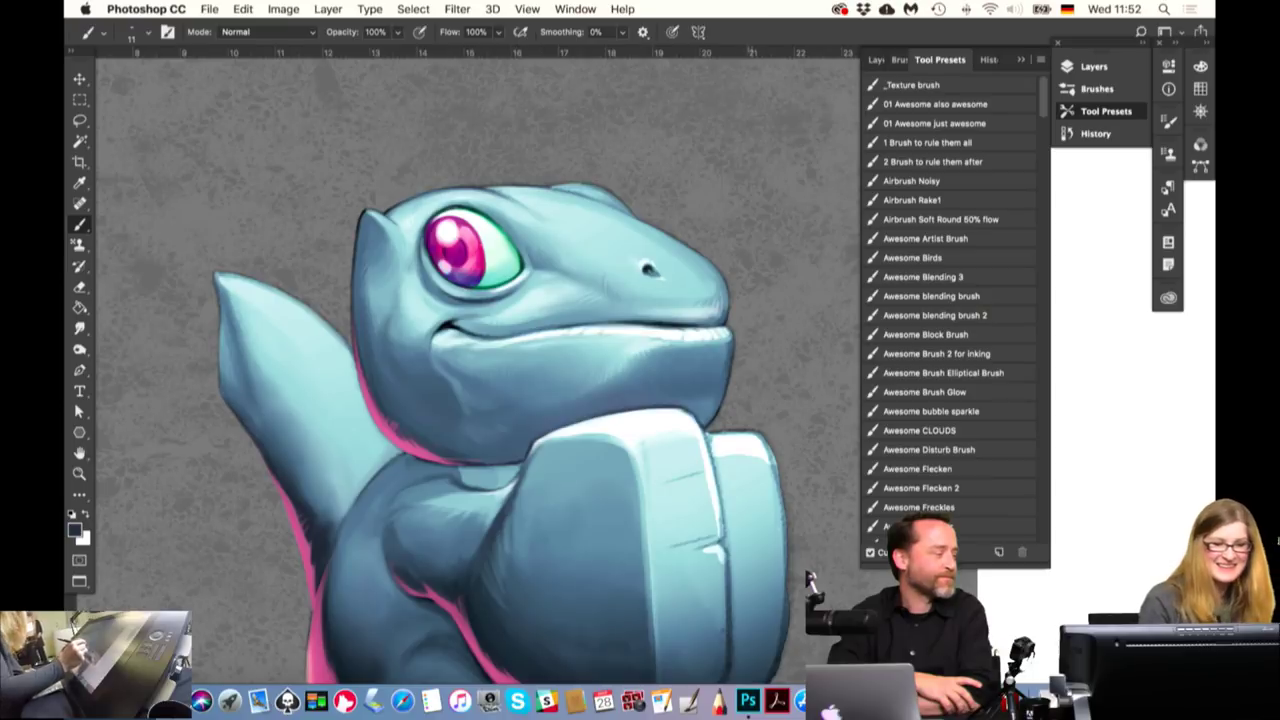
Reframe the creature, swap colours, toggle rulers and hide the grey textured background layer
drag(690, 520, 606, 408)
key(ctrl+r)
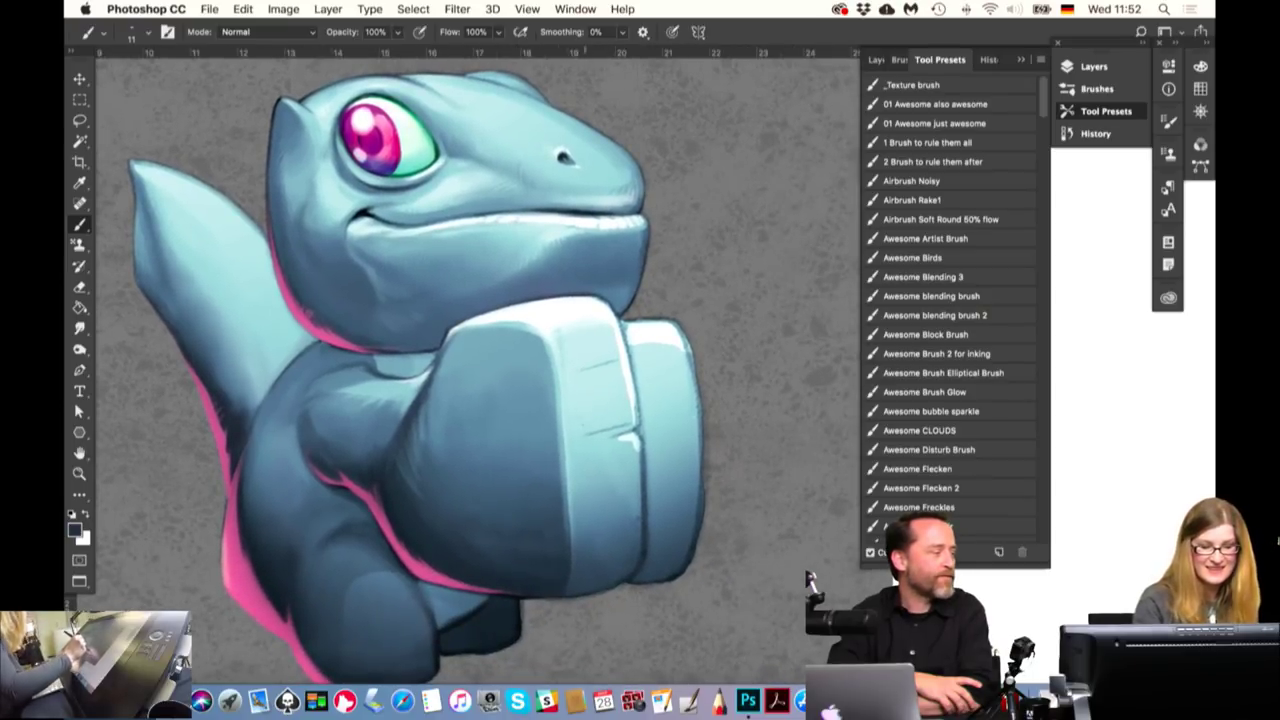
key(x)
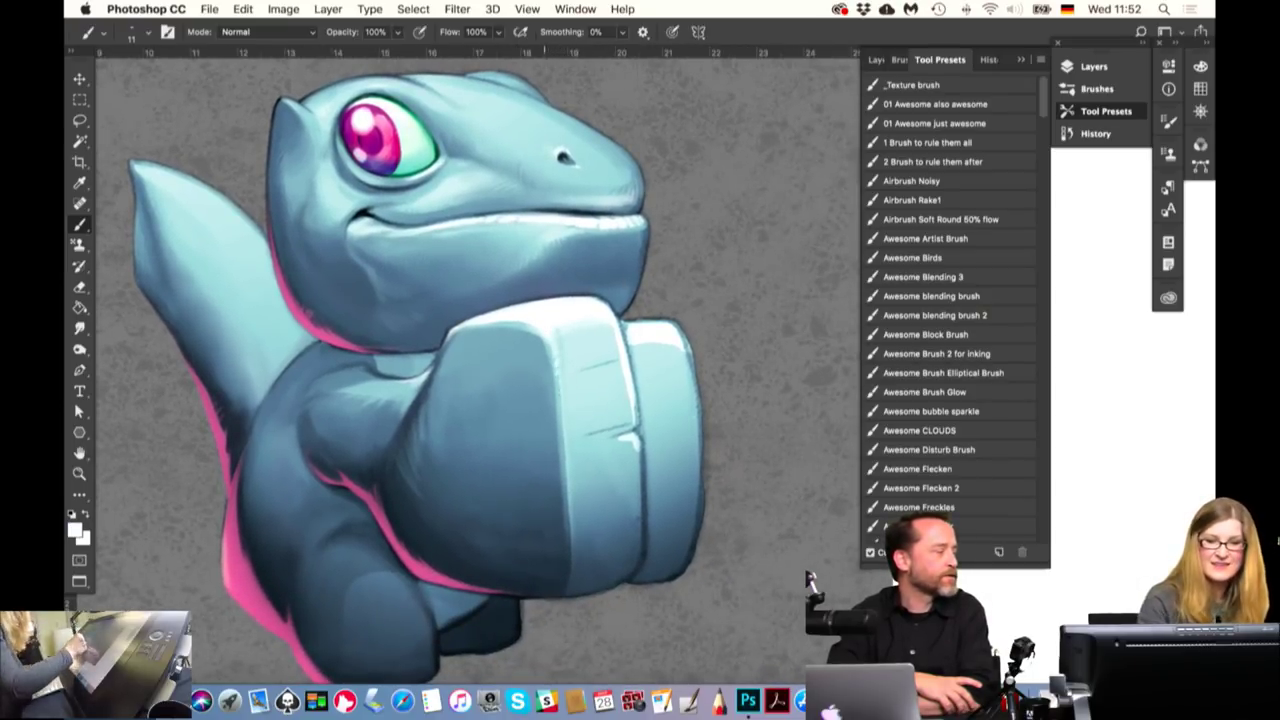
click(879, 59)
click(873, 428)
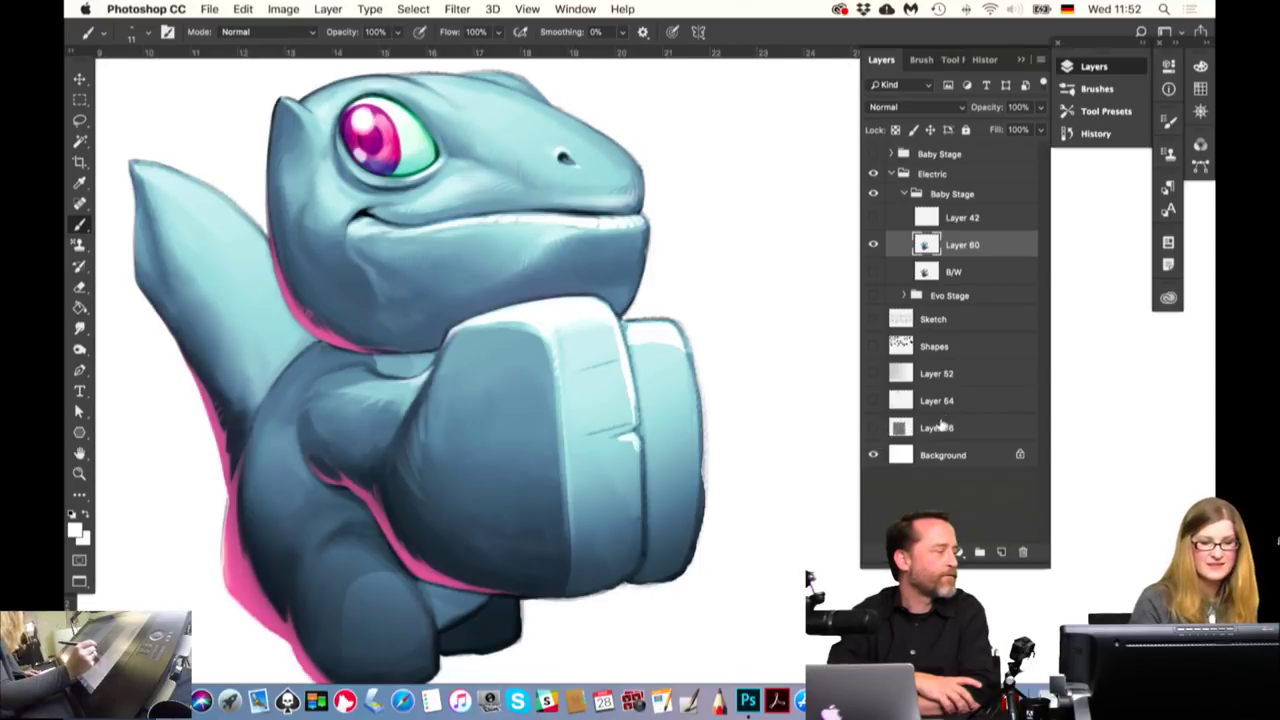
With the Eraser, remove the grey fringe along the fist's right and lower-right edges
key(ctrl+r)
drag(633, 456, 600, 536)
key(ctrl+r)
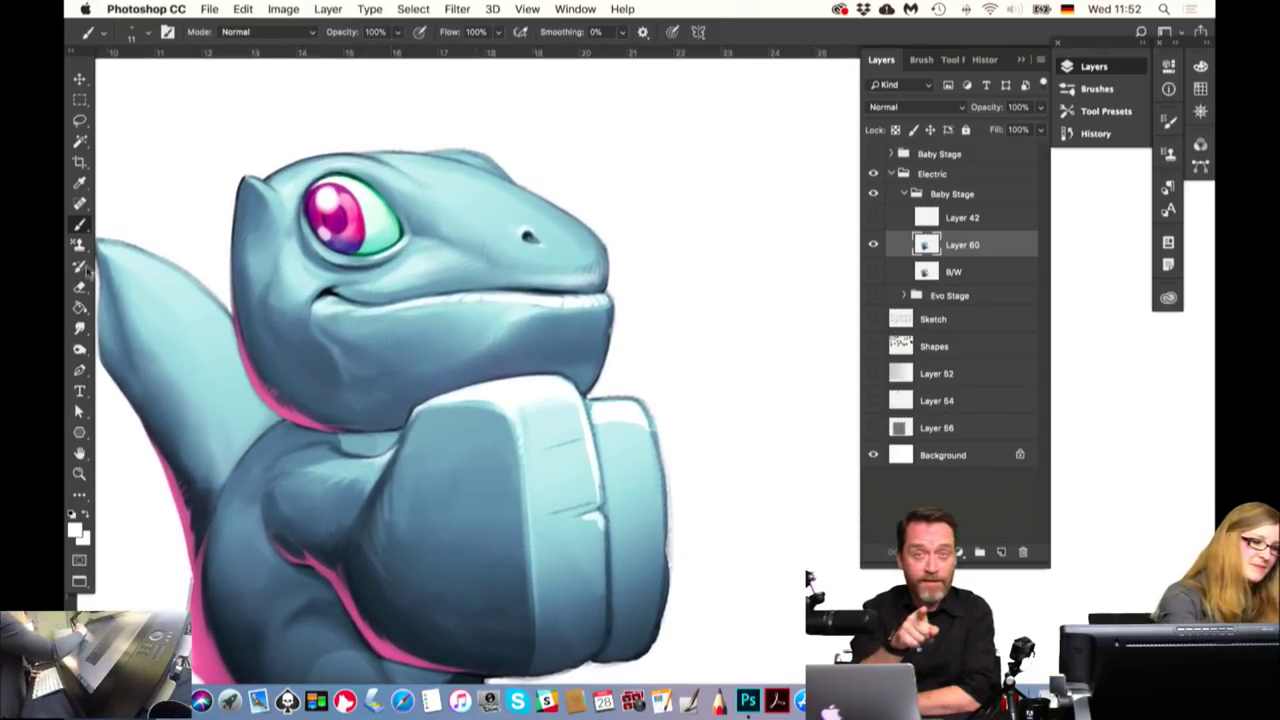
click(80, 287)
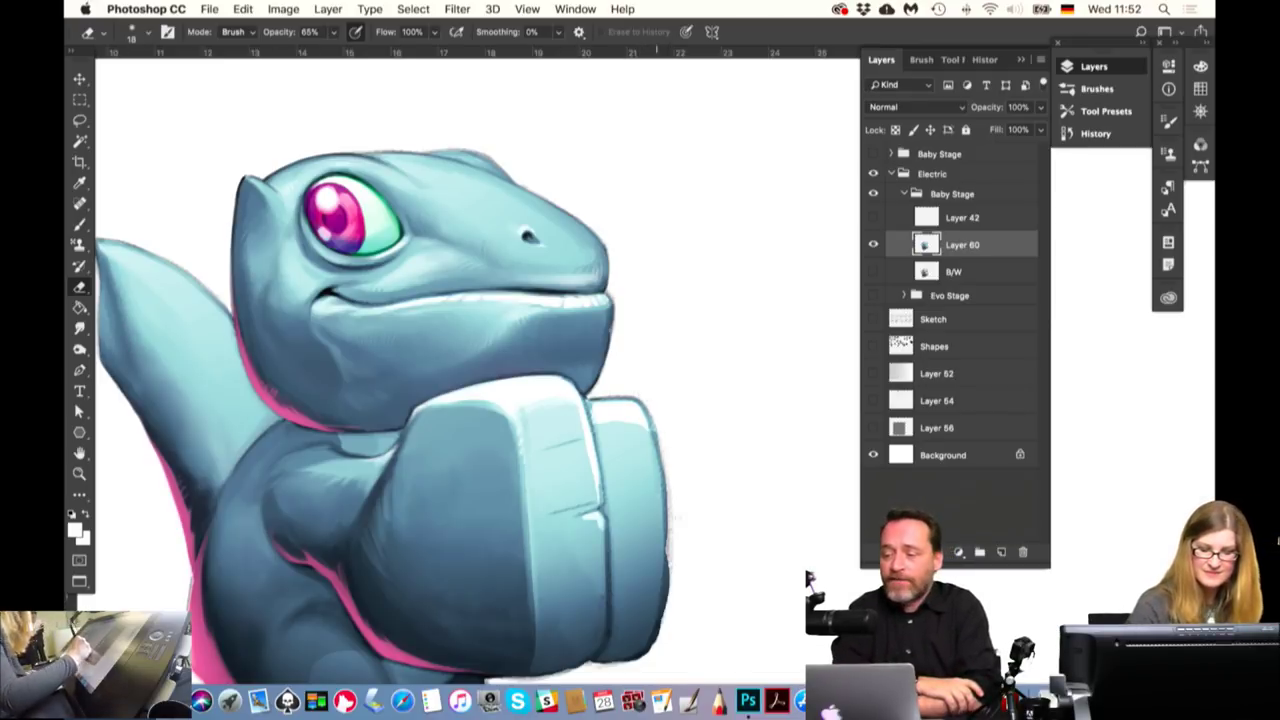
drag(674, 542, 670, 494)
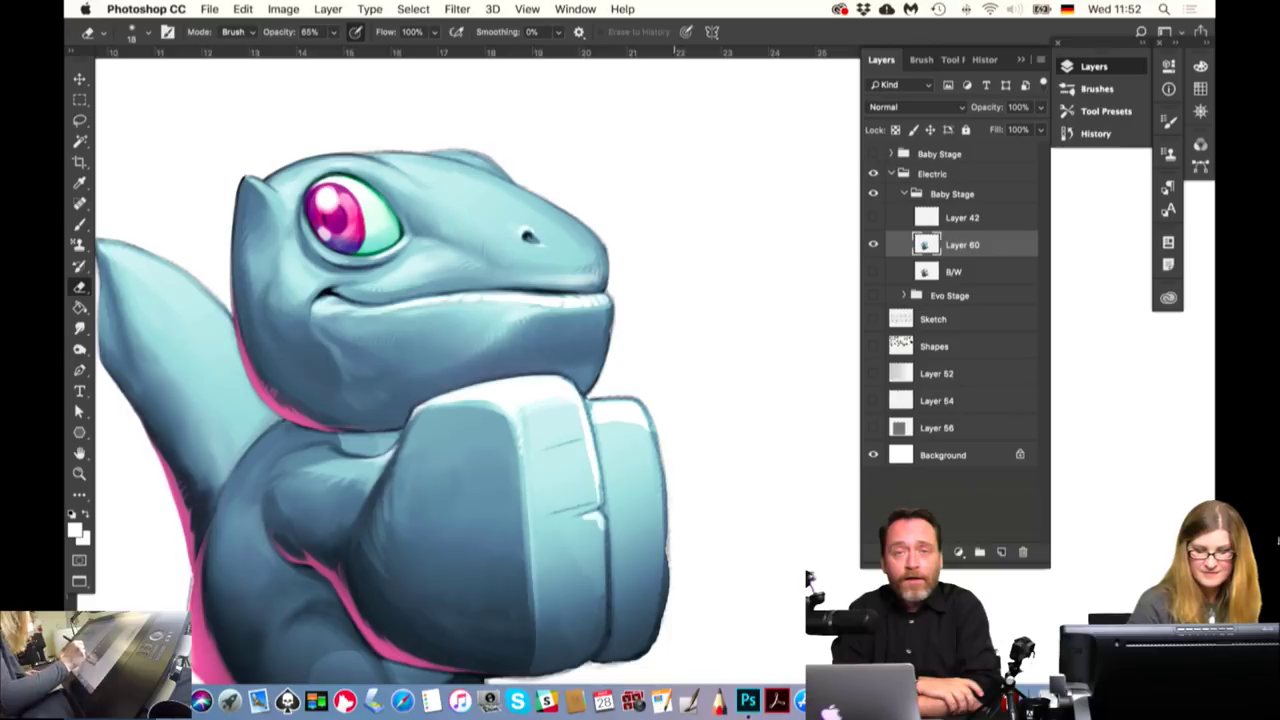
mouse_move(666, 626)
mouse_down()
mouse_move(668, 574)
mouse_move(654, 652)
mouse_up()
drag(668, 576, 660, 638)
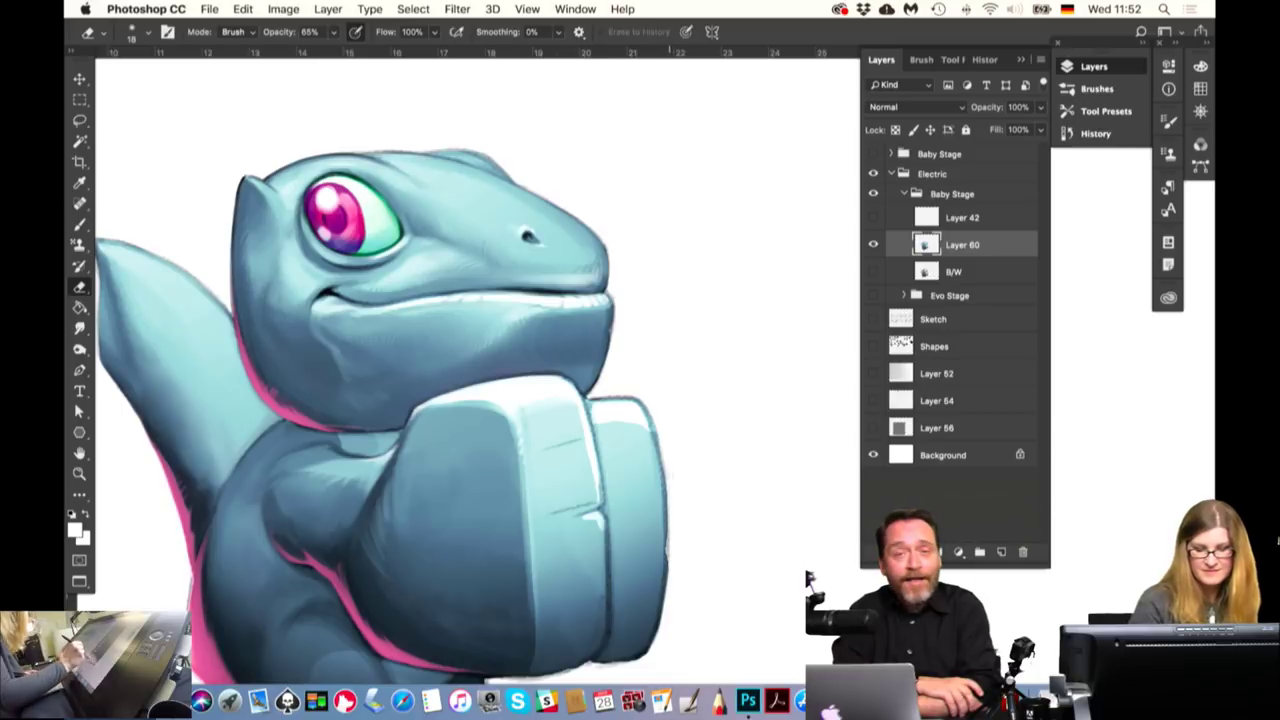
Clean the remaining fringe higher up the fist's right edge and along its top edge
drag(666, 466, 664, 510)
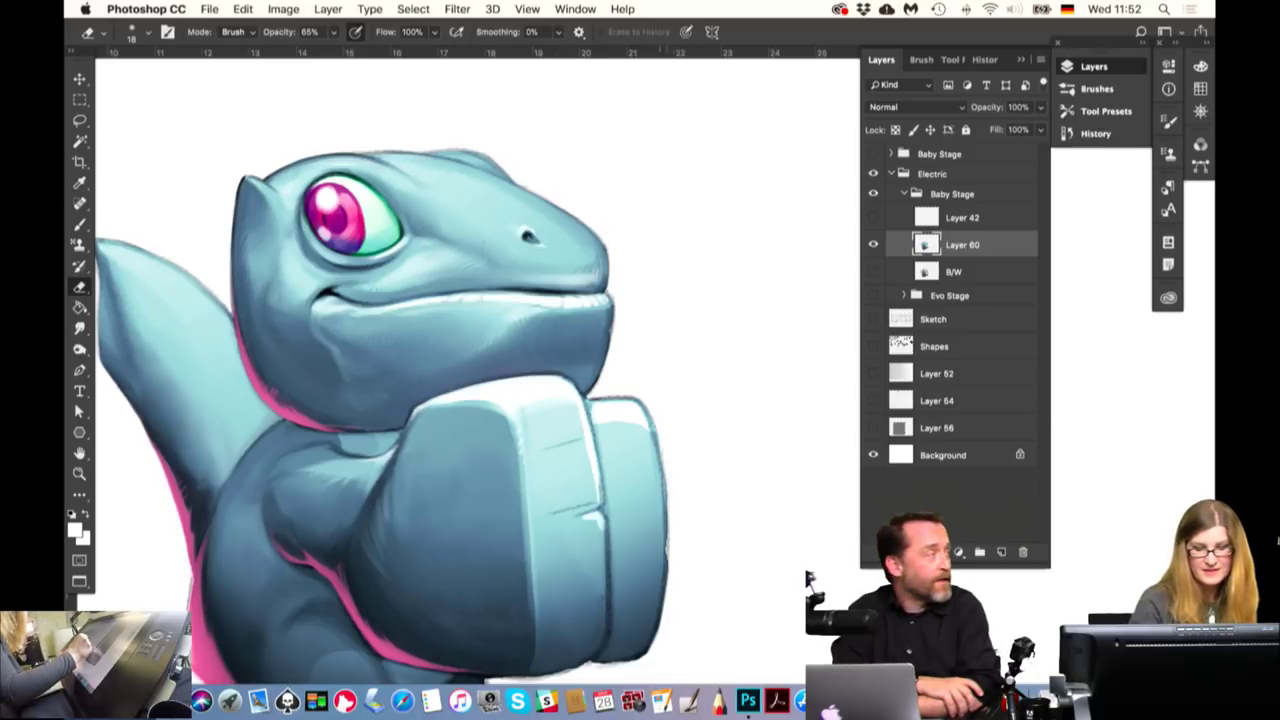
drag(657, 416, 657, 454)
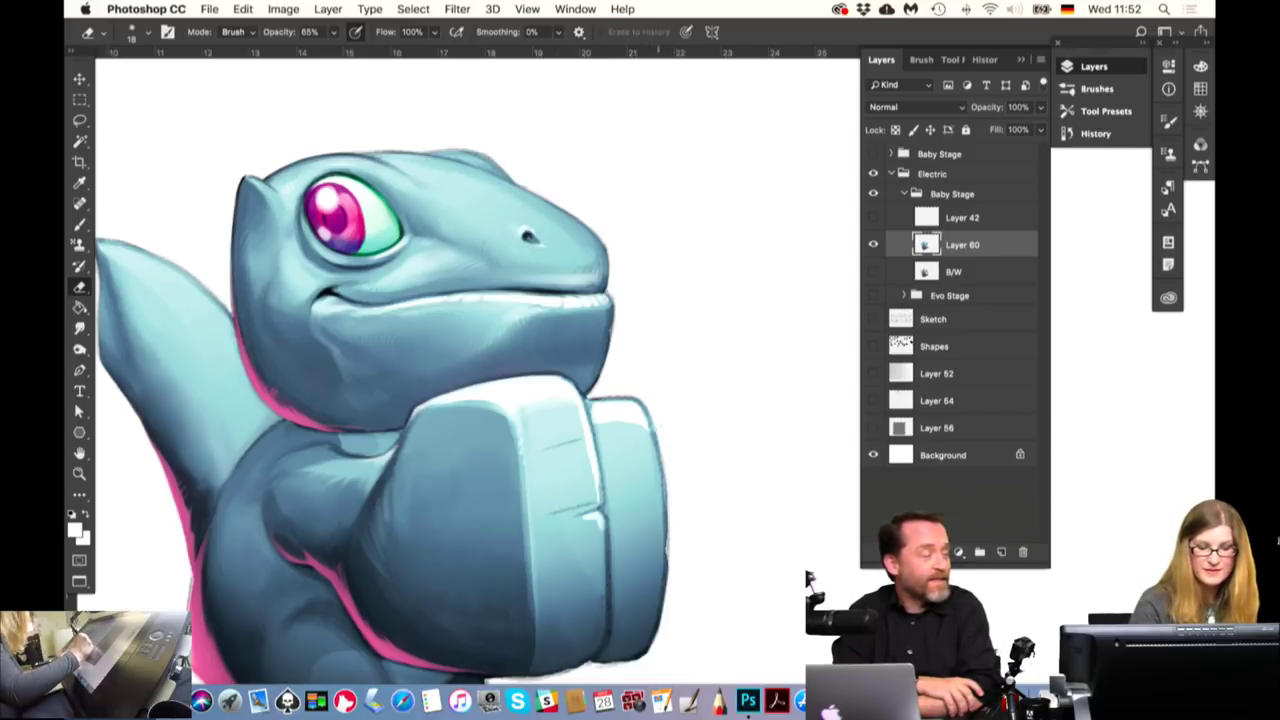
drag(600, 397, 636, 397)
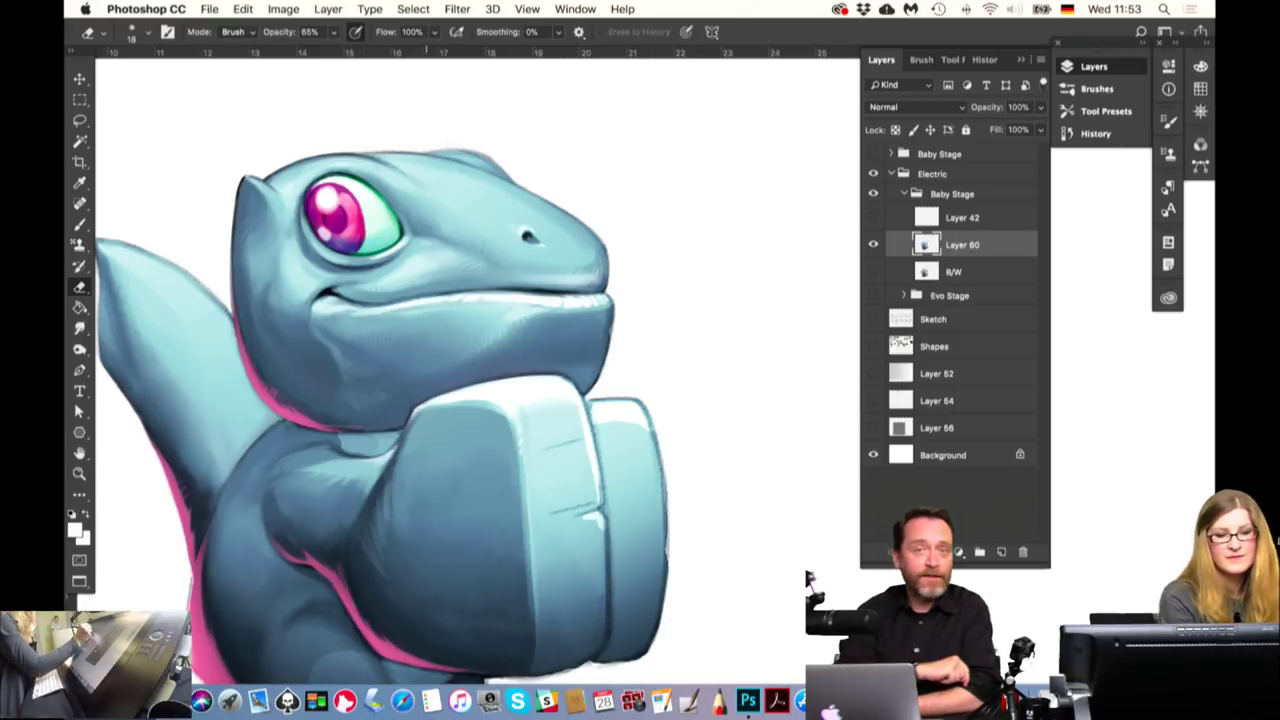
Return to the Brush and sample the body's dark blue-grey, then the fist's light cyan
drag(686, 471, 721, 416)
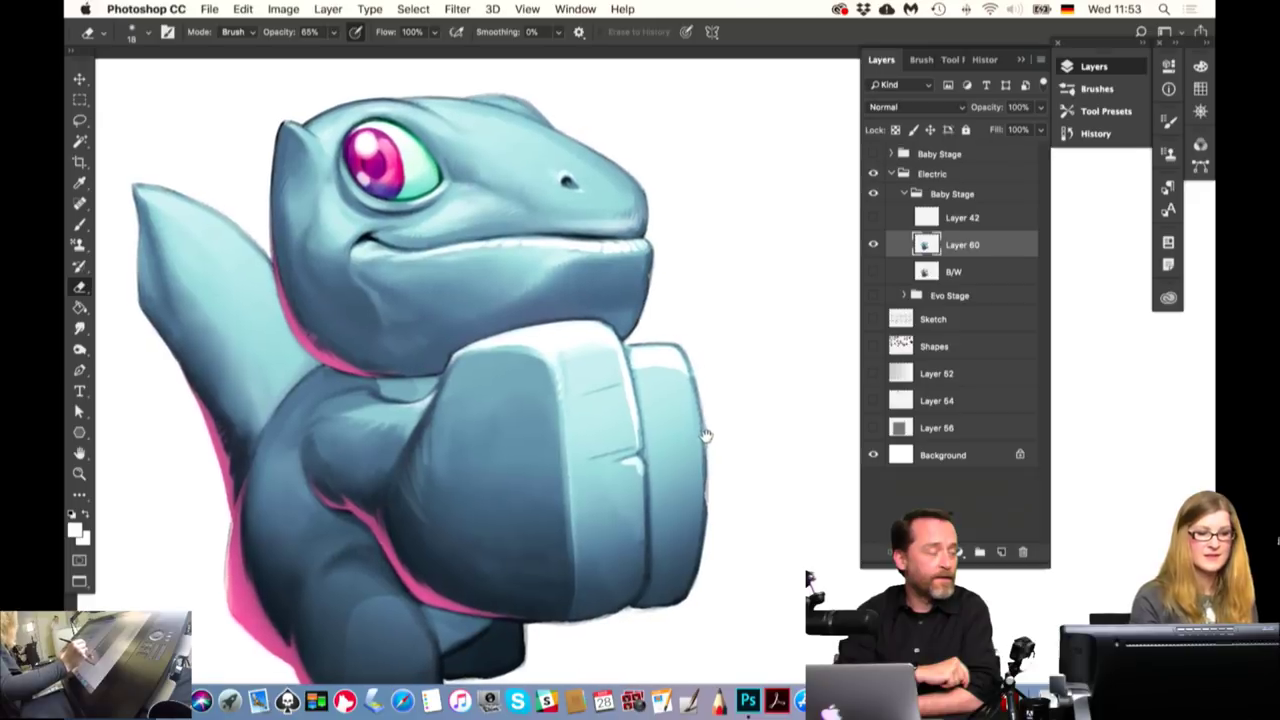
drag(718, 518, 726, 380)
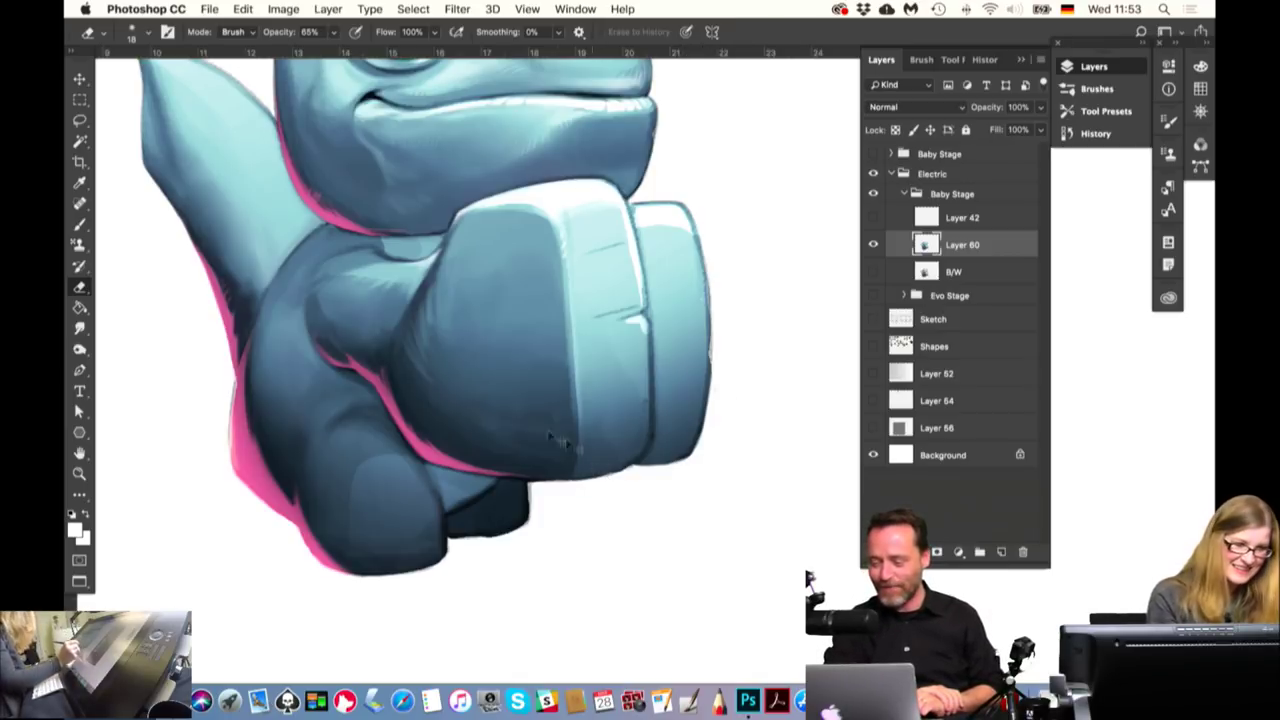
key(b)
alt+click(604, 464)
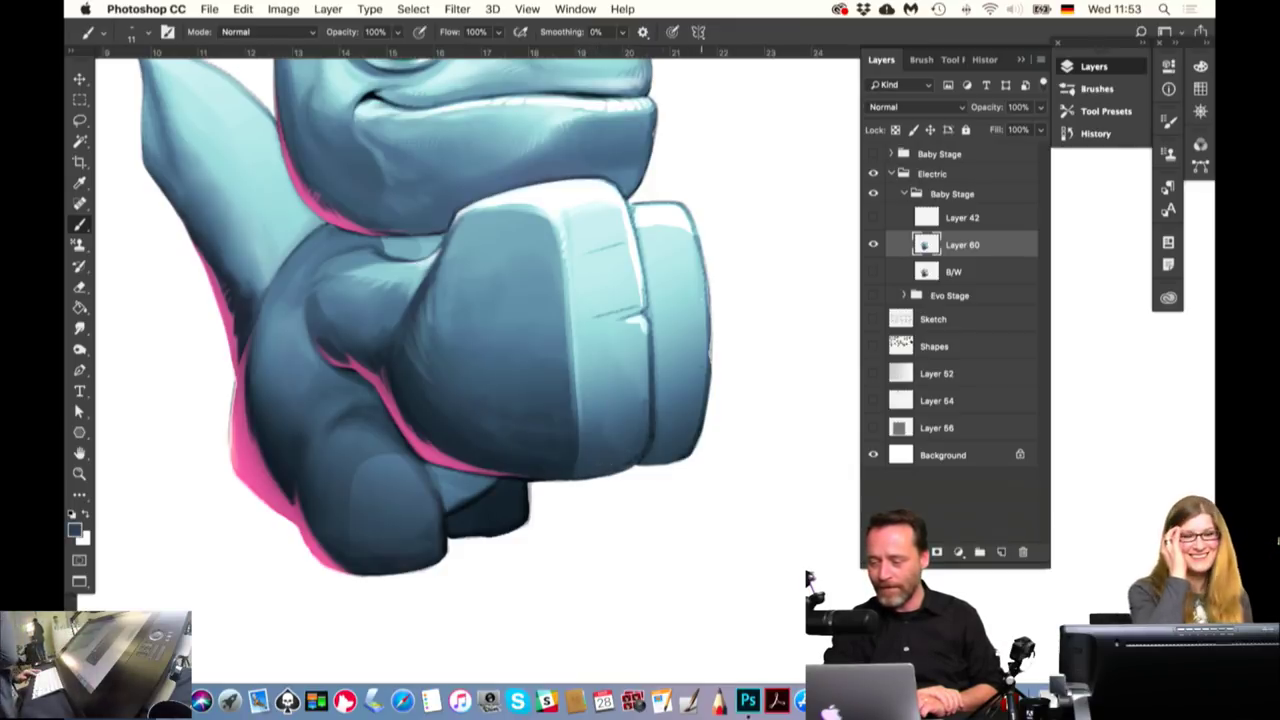
alt+click(645, 335)
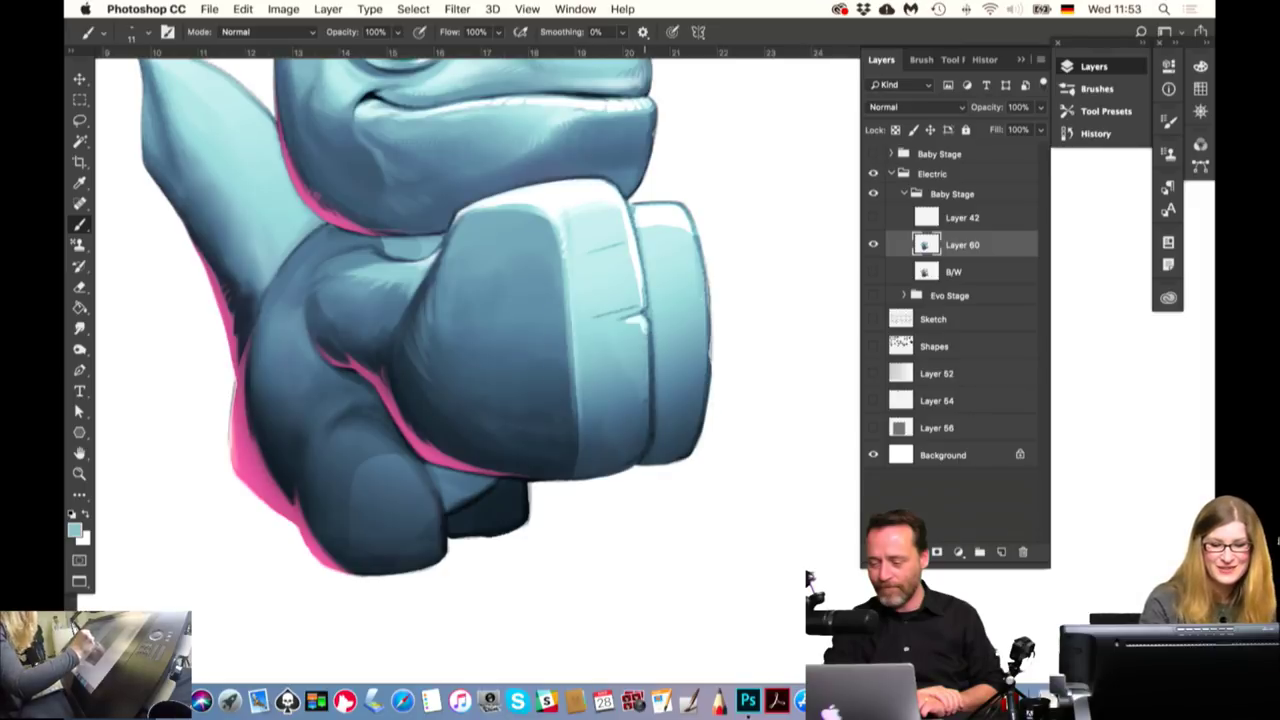